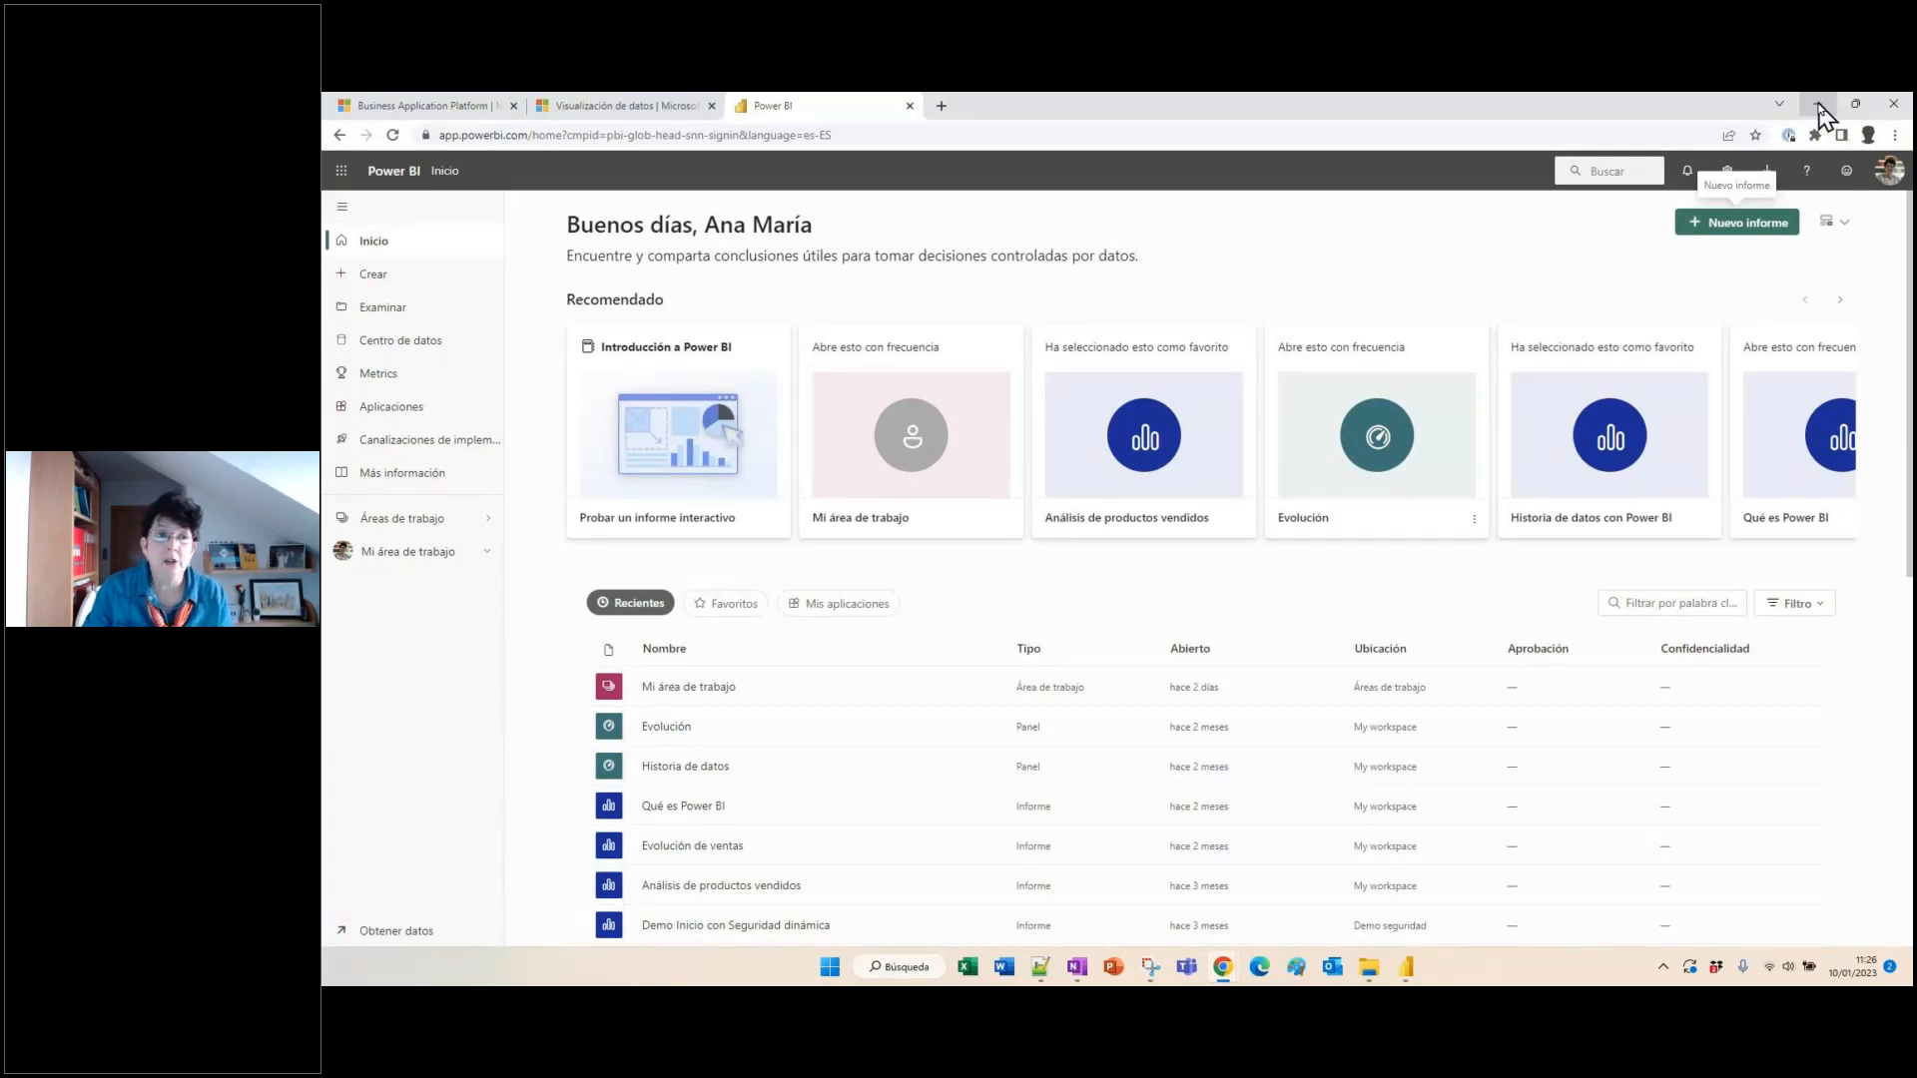
# - Minimise the open windows, start a new Power BI Desktop report without the welcome screen, and expand the Campos pane
pyautogui.click(1819, 108)
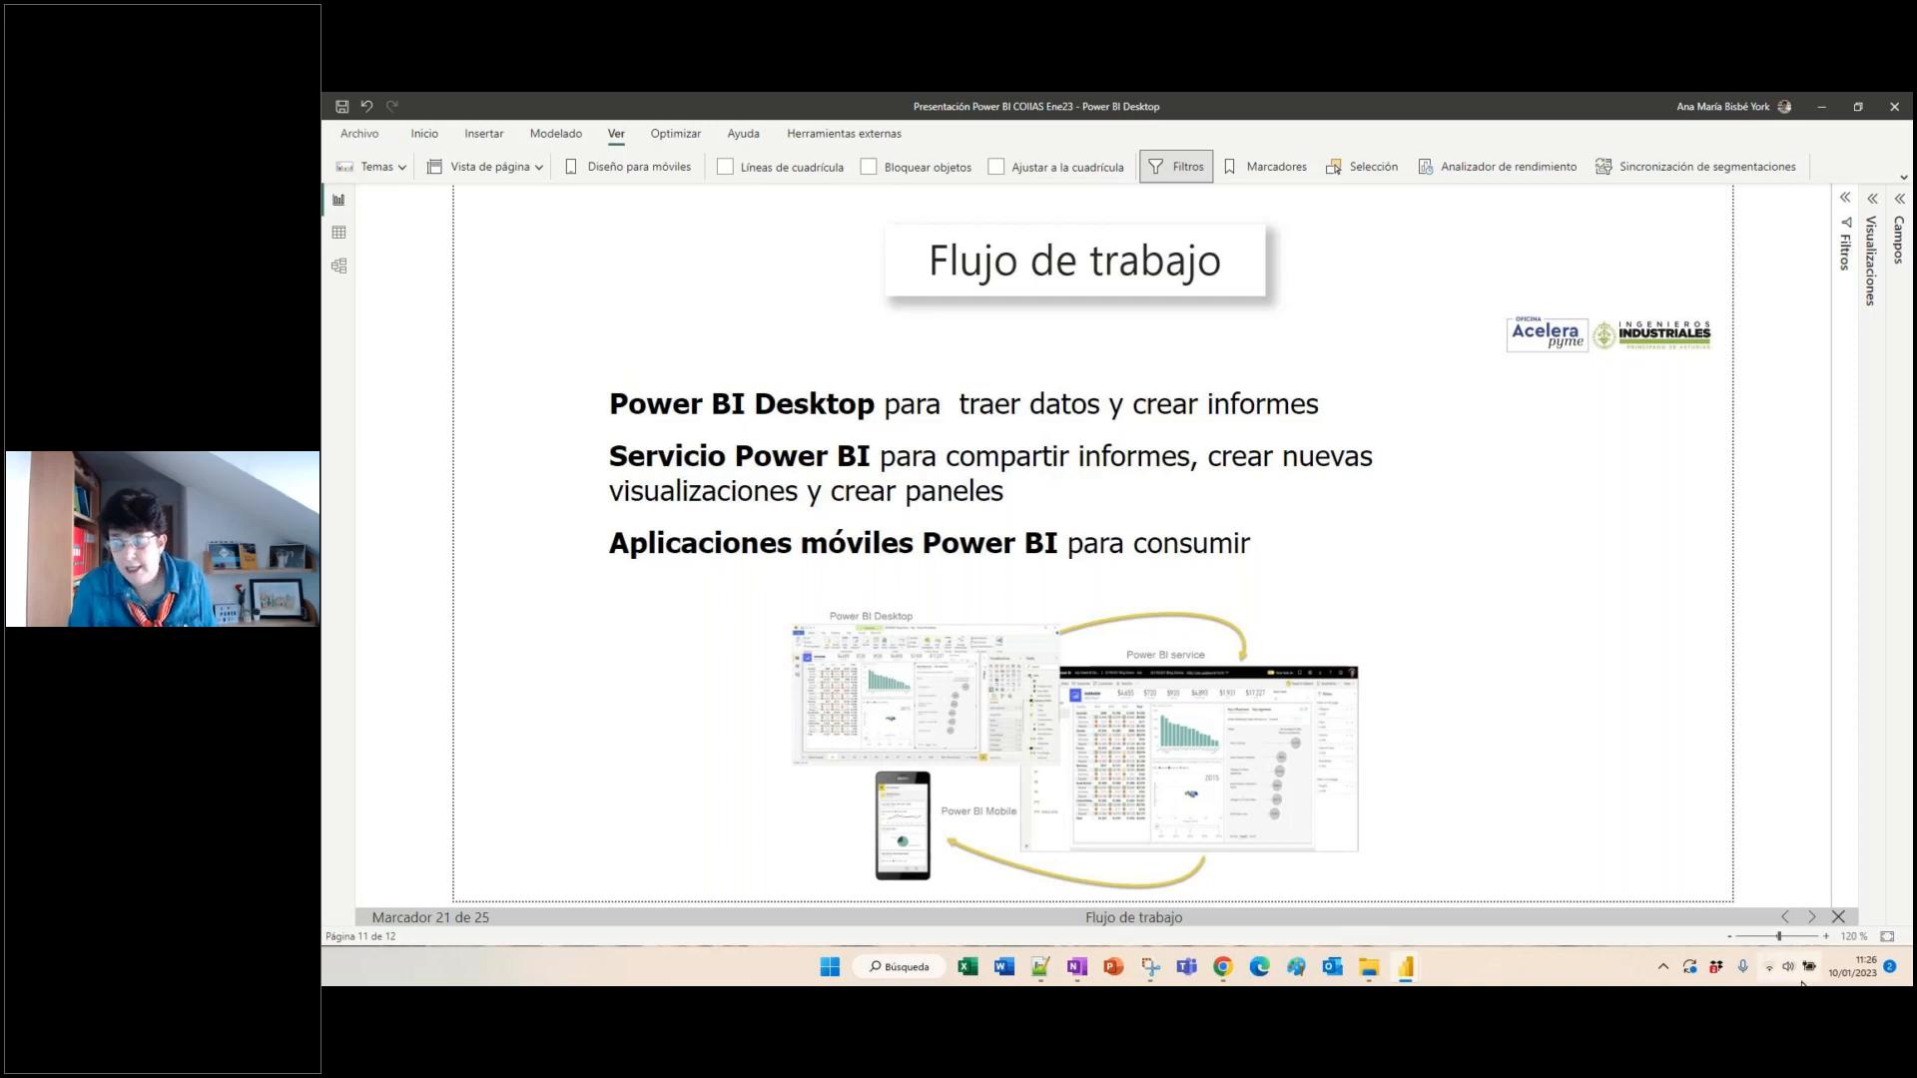
pyautogui.click(1809, 918)
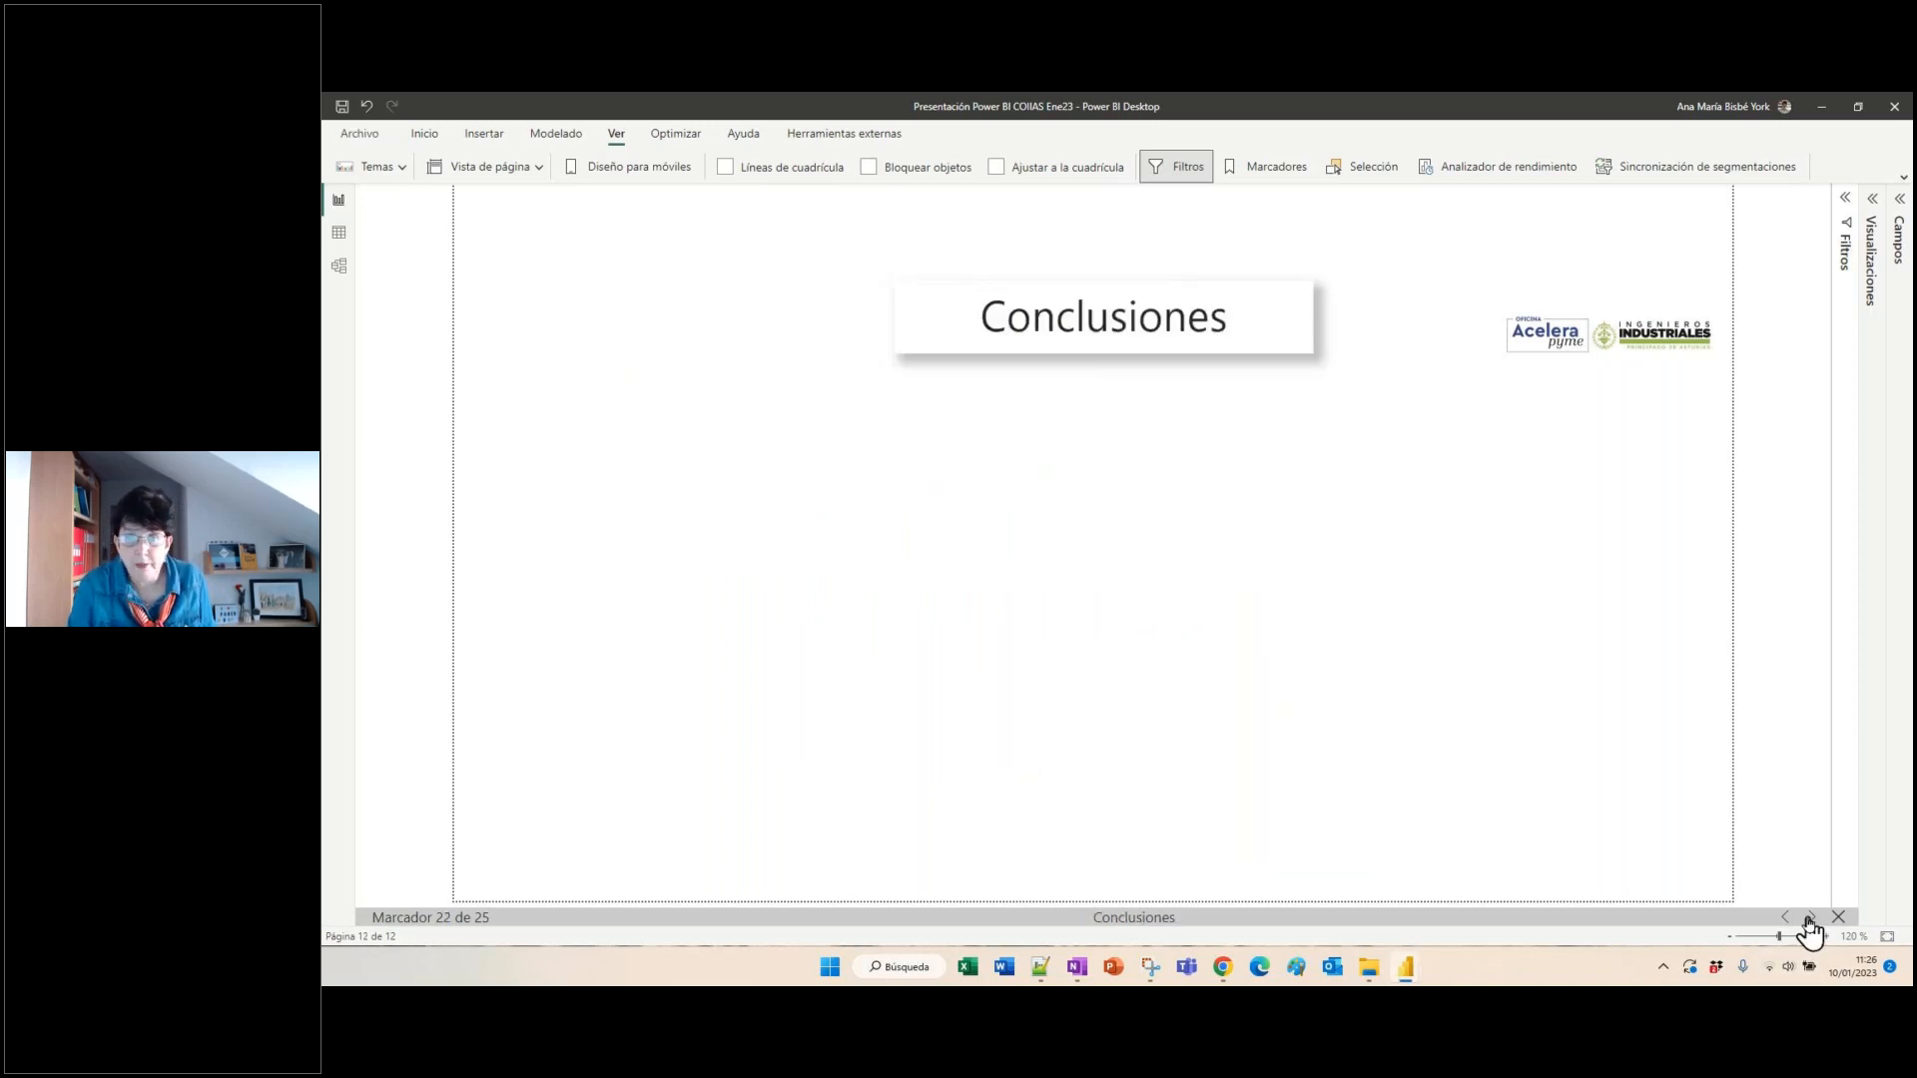
pyautogui.click(1821, 108)
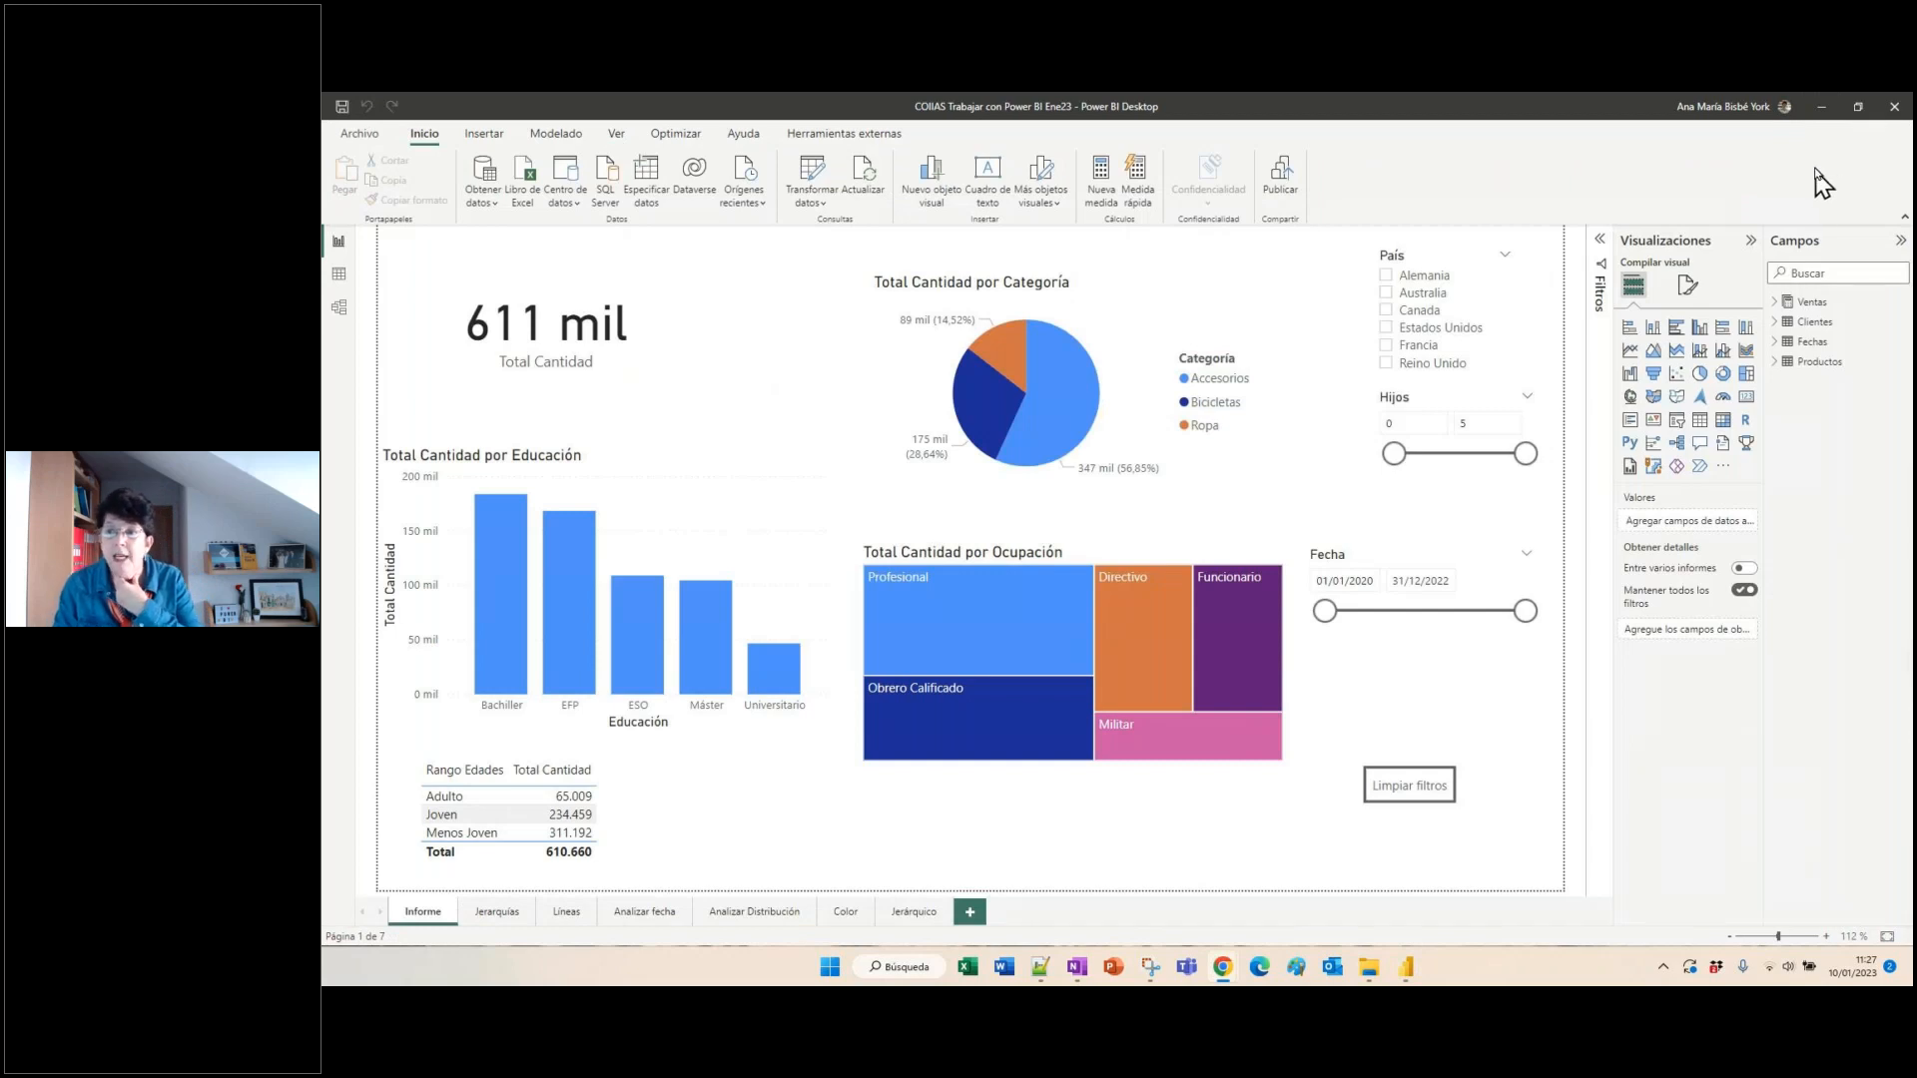
pyautogui.click(1819, 110)
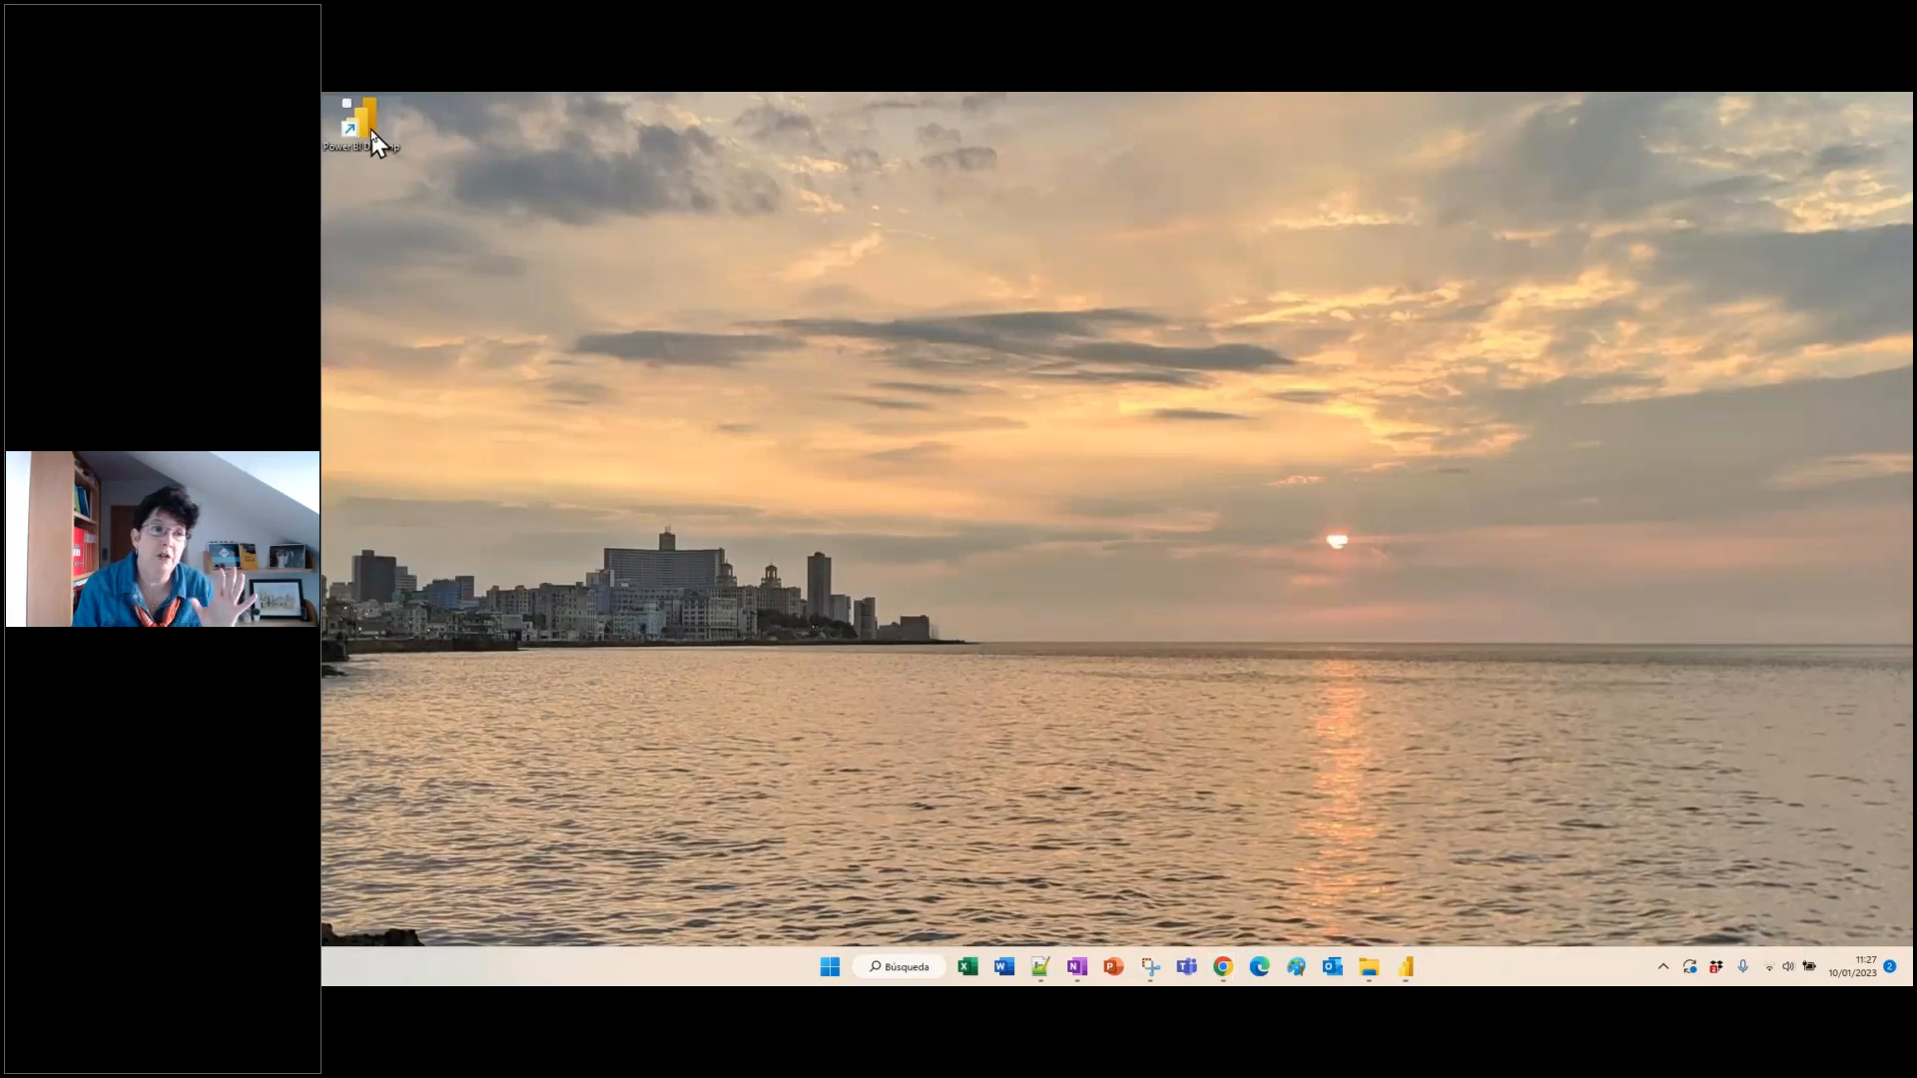
pyautogui.doubleClick(371, 140)
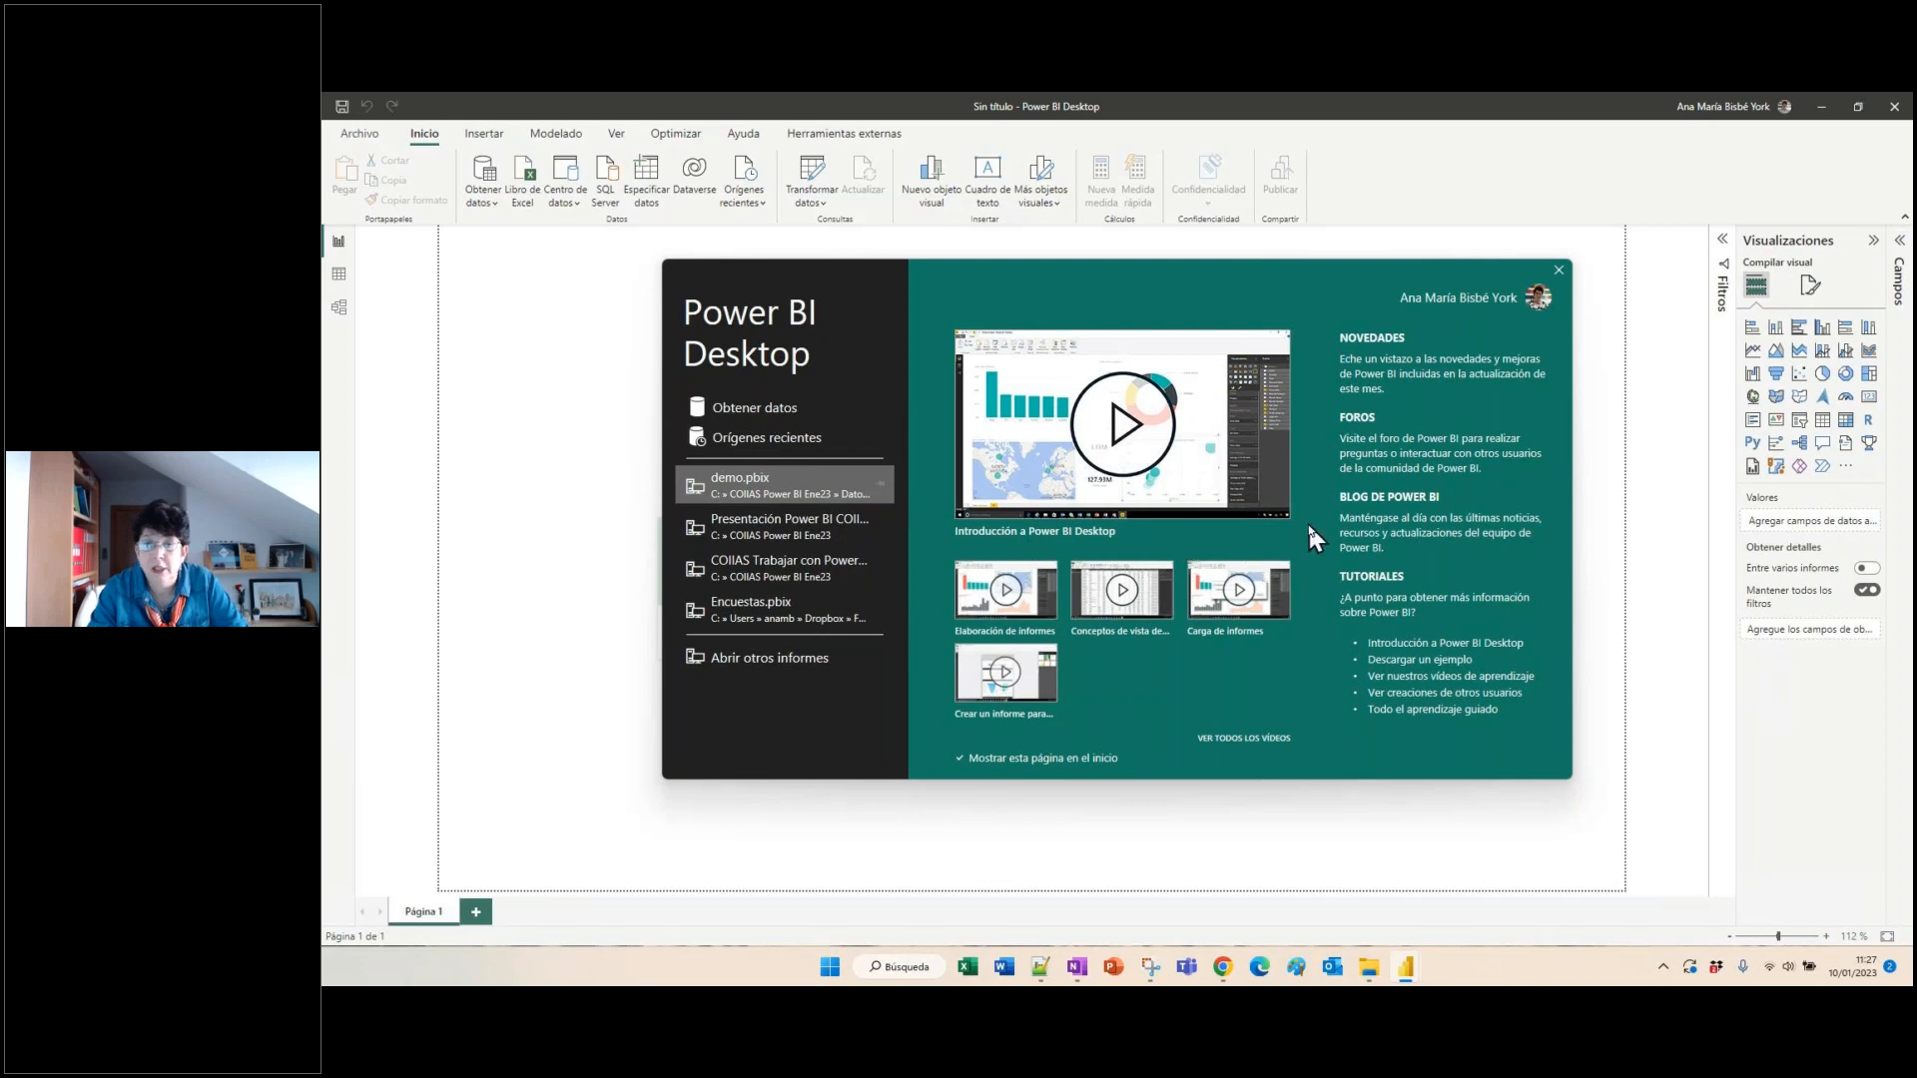
pyautogui.click(1560, 272)
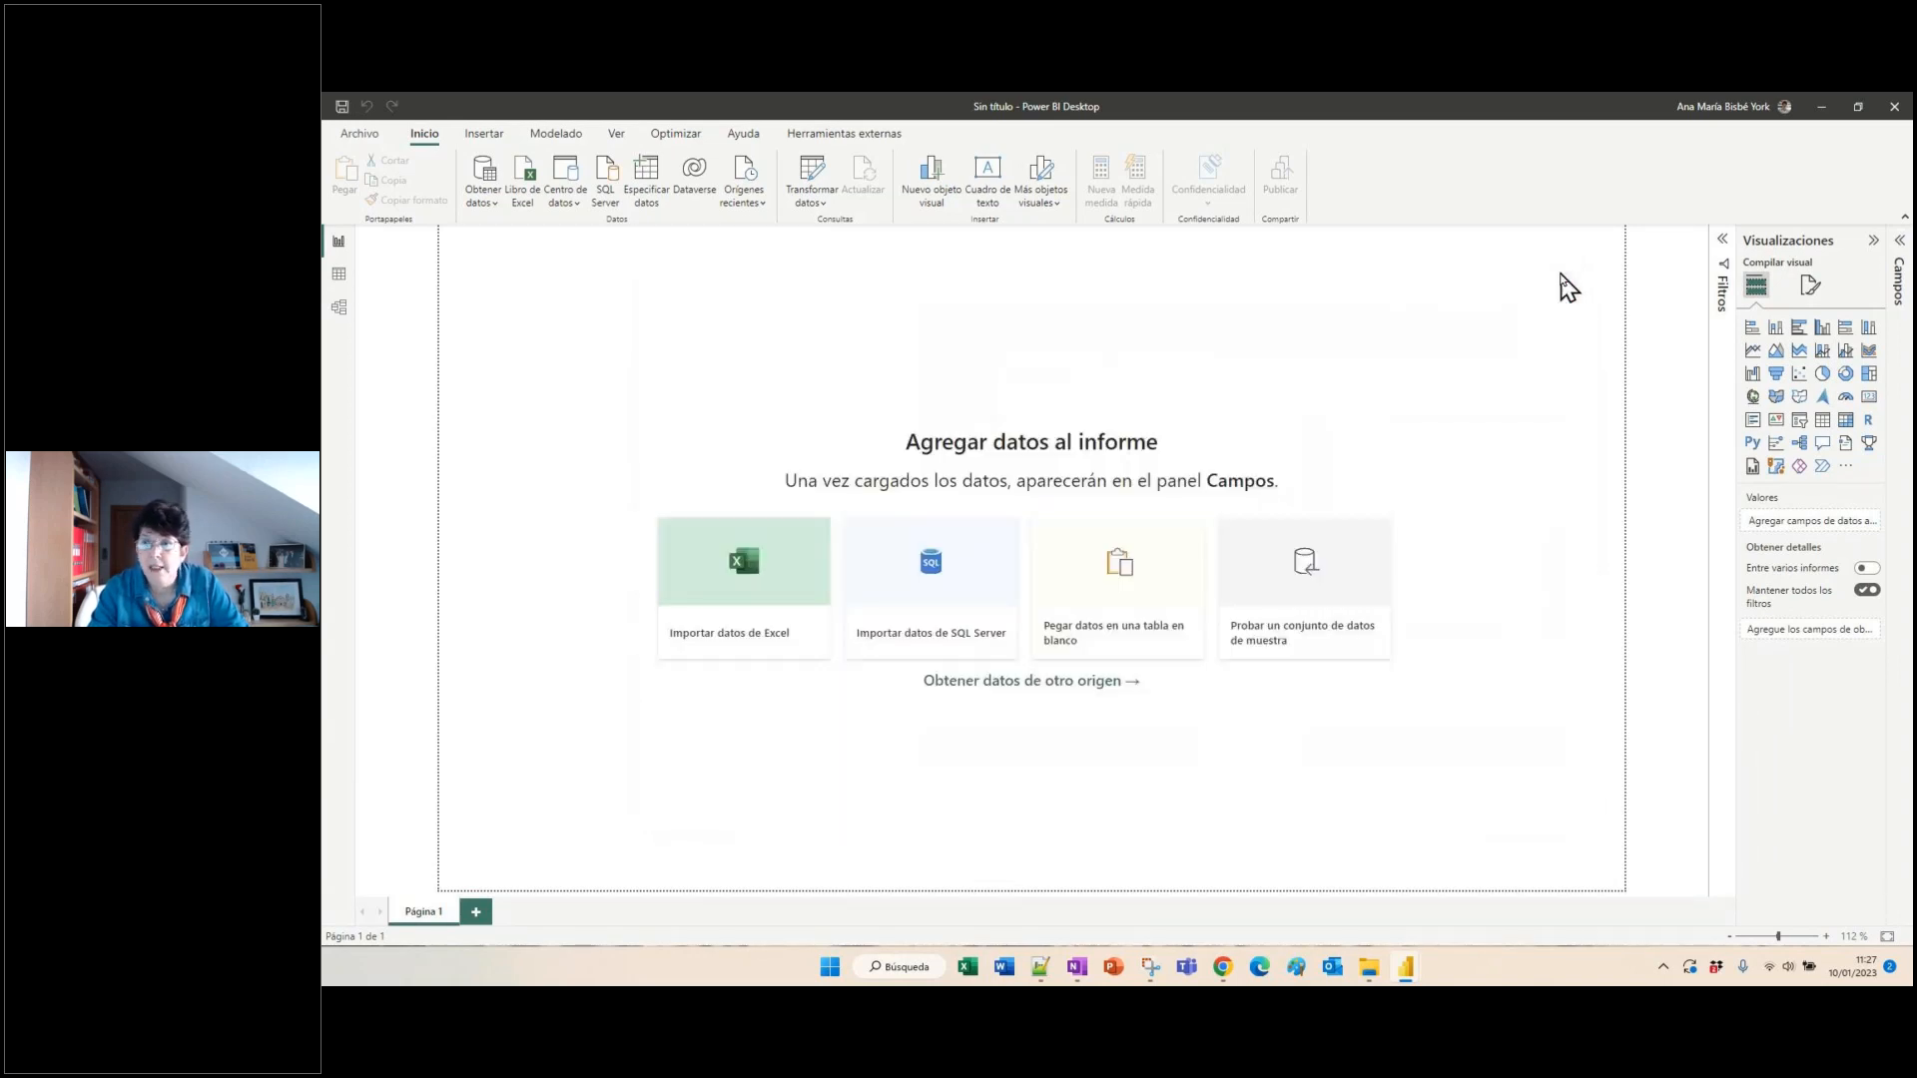
pyautogui.click(1895, 247)
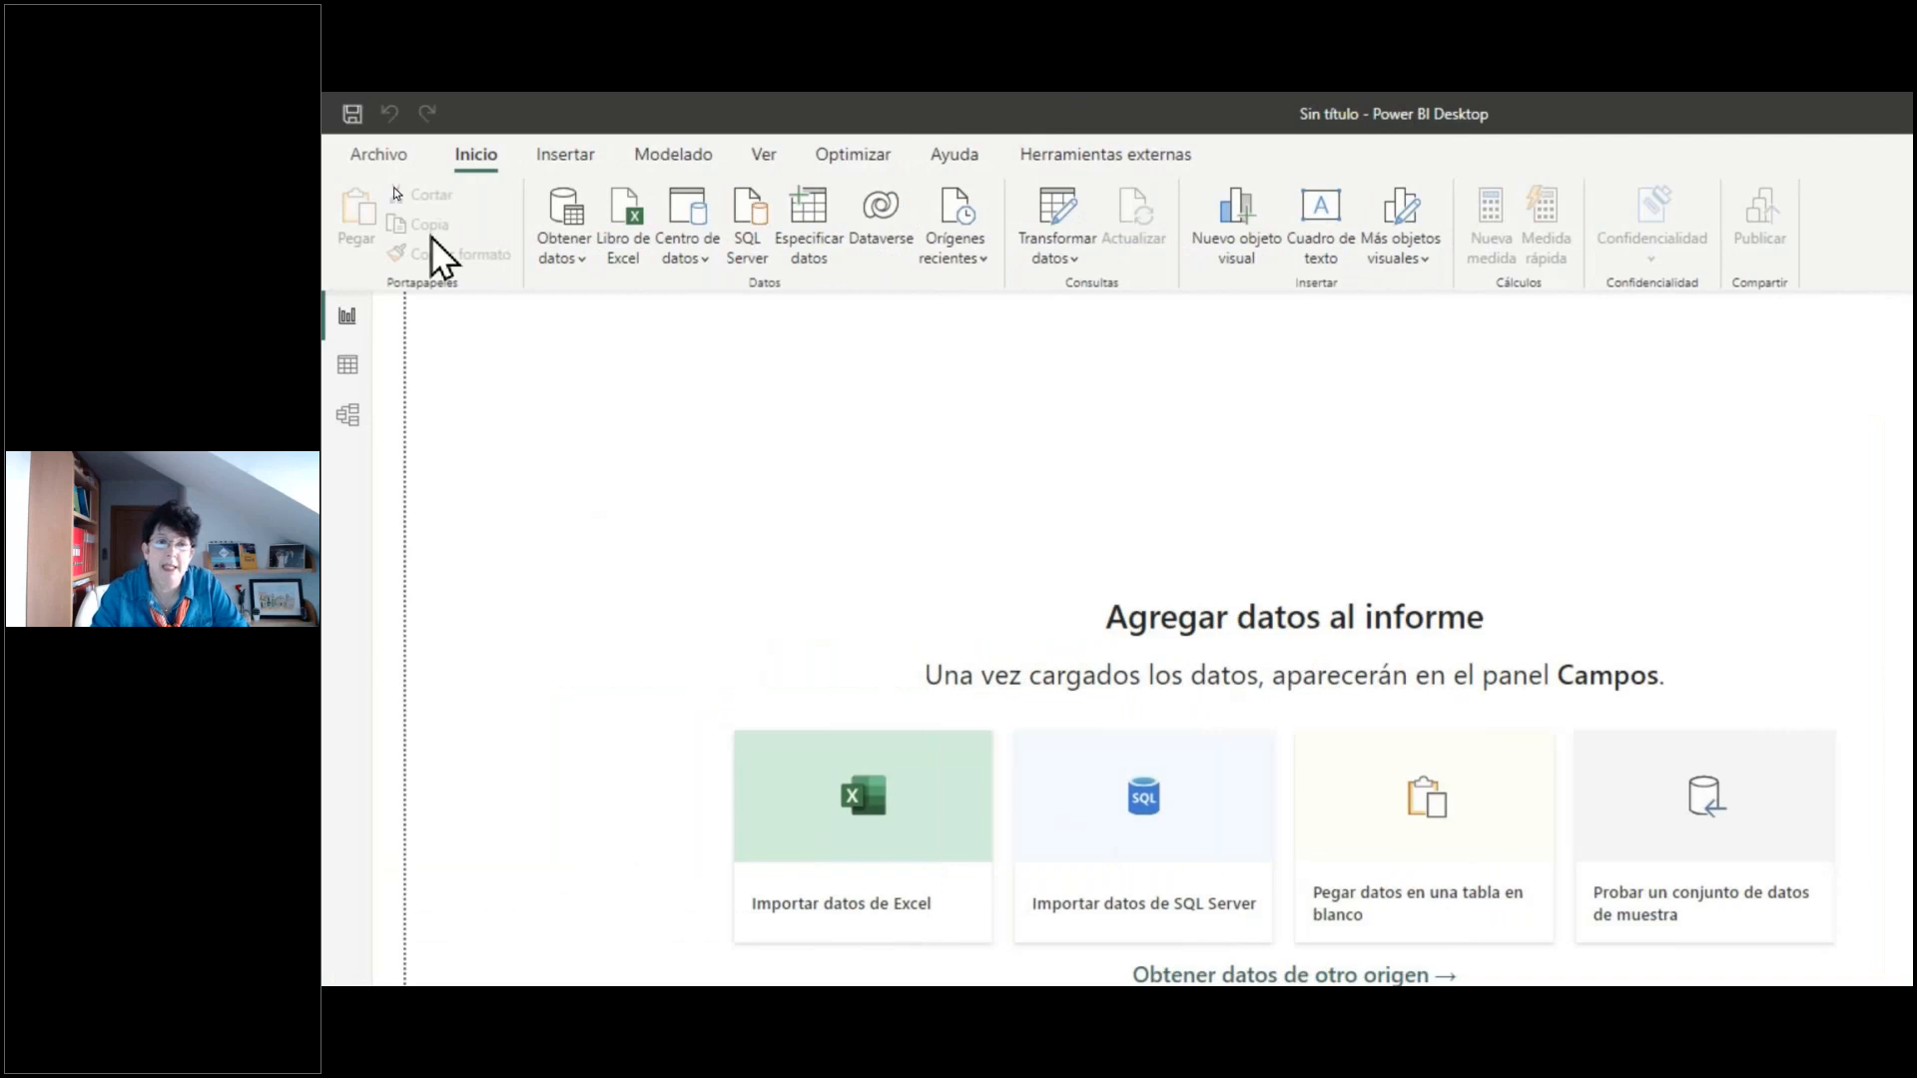
# - Review the modelling, view, optimisation, help and external-tool commands, plus the recent data sources and data hub options
pyautogui.click(673, 154)
pyautogui.click(765, 160)
pyautogui.click(849, 158)
pyautogui.click(948, 158)
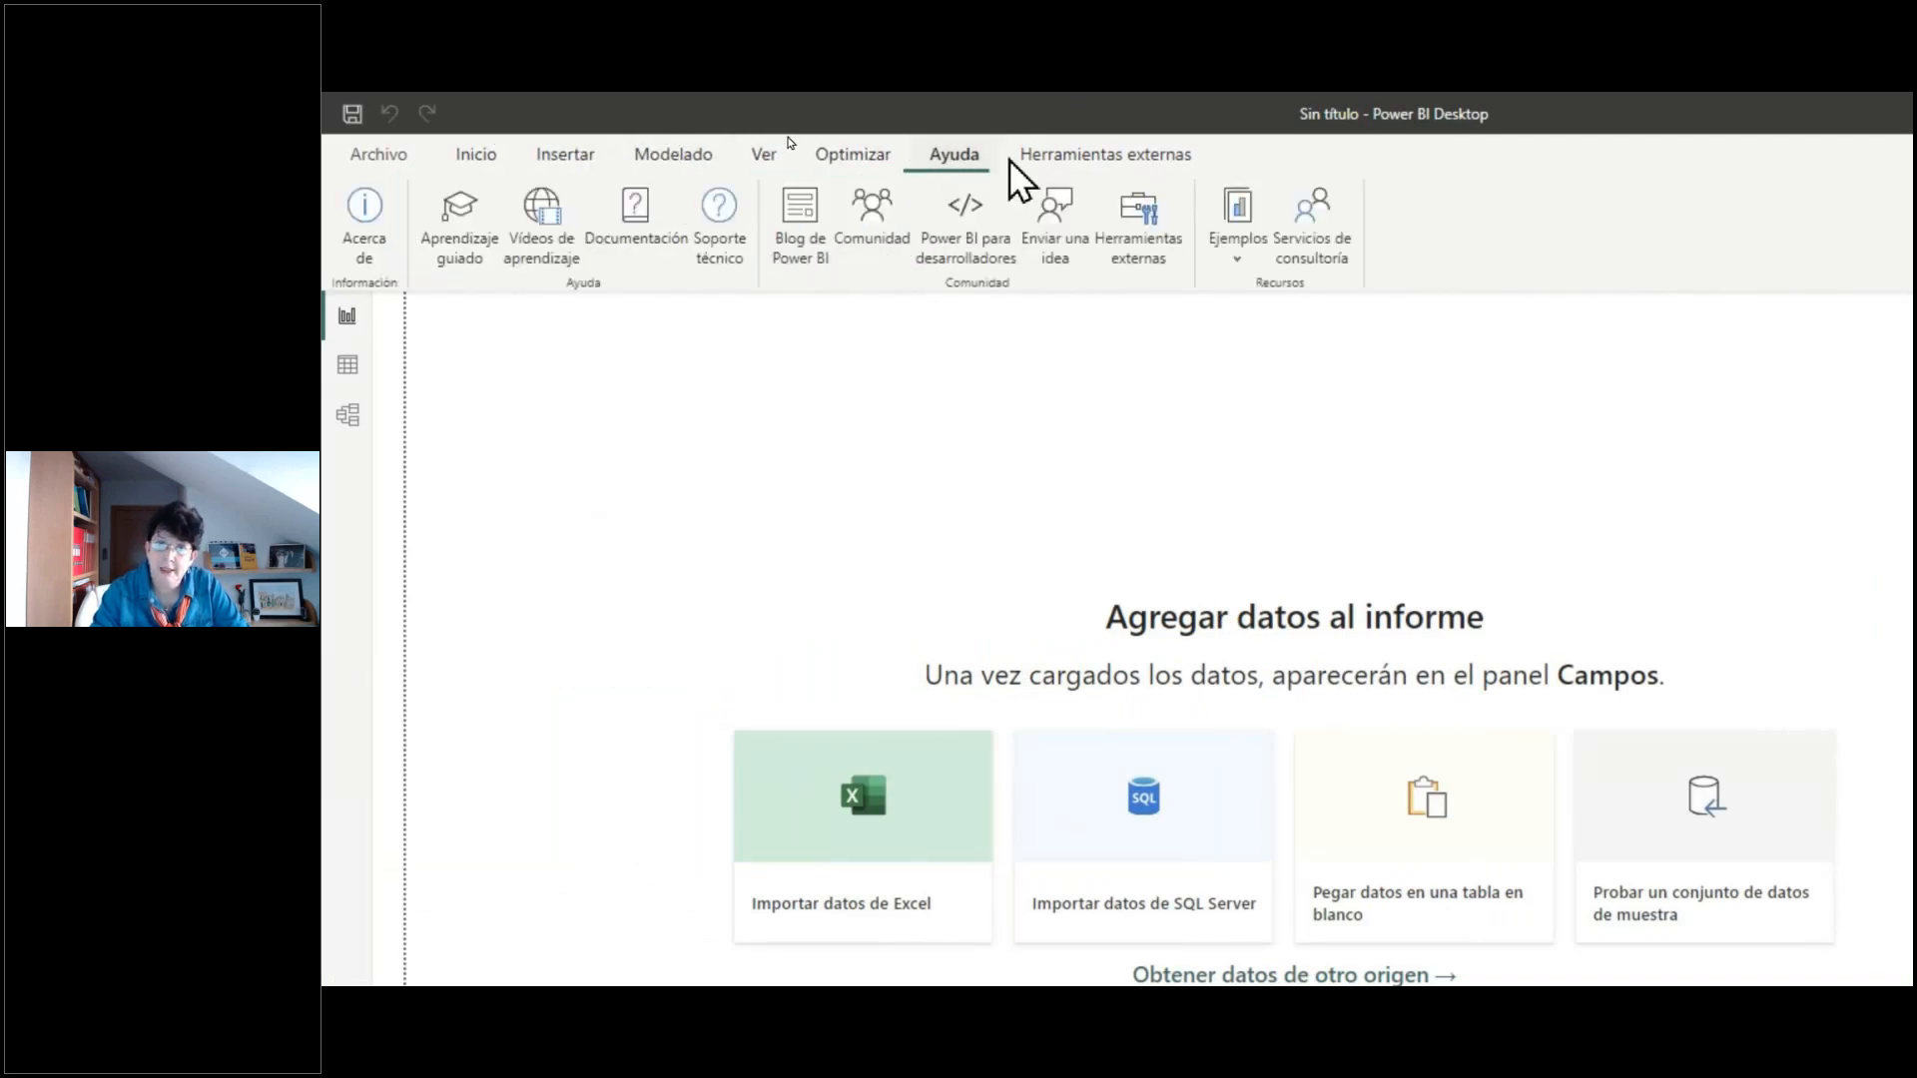
pyautogui.click(1098, 160)
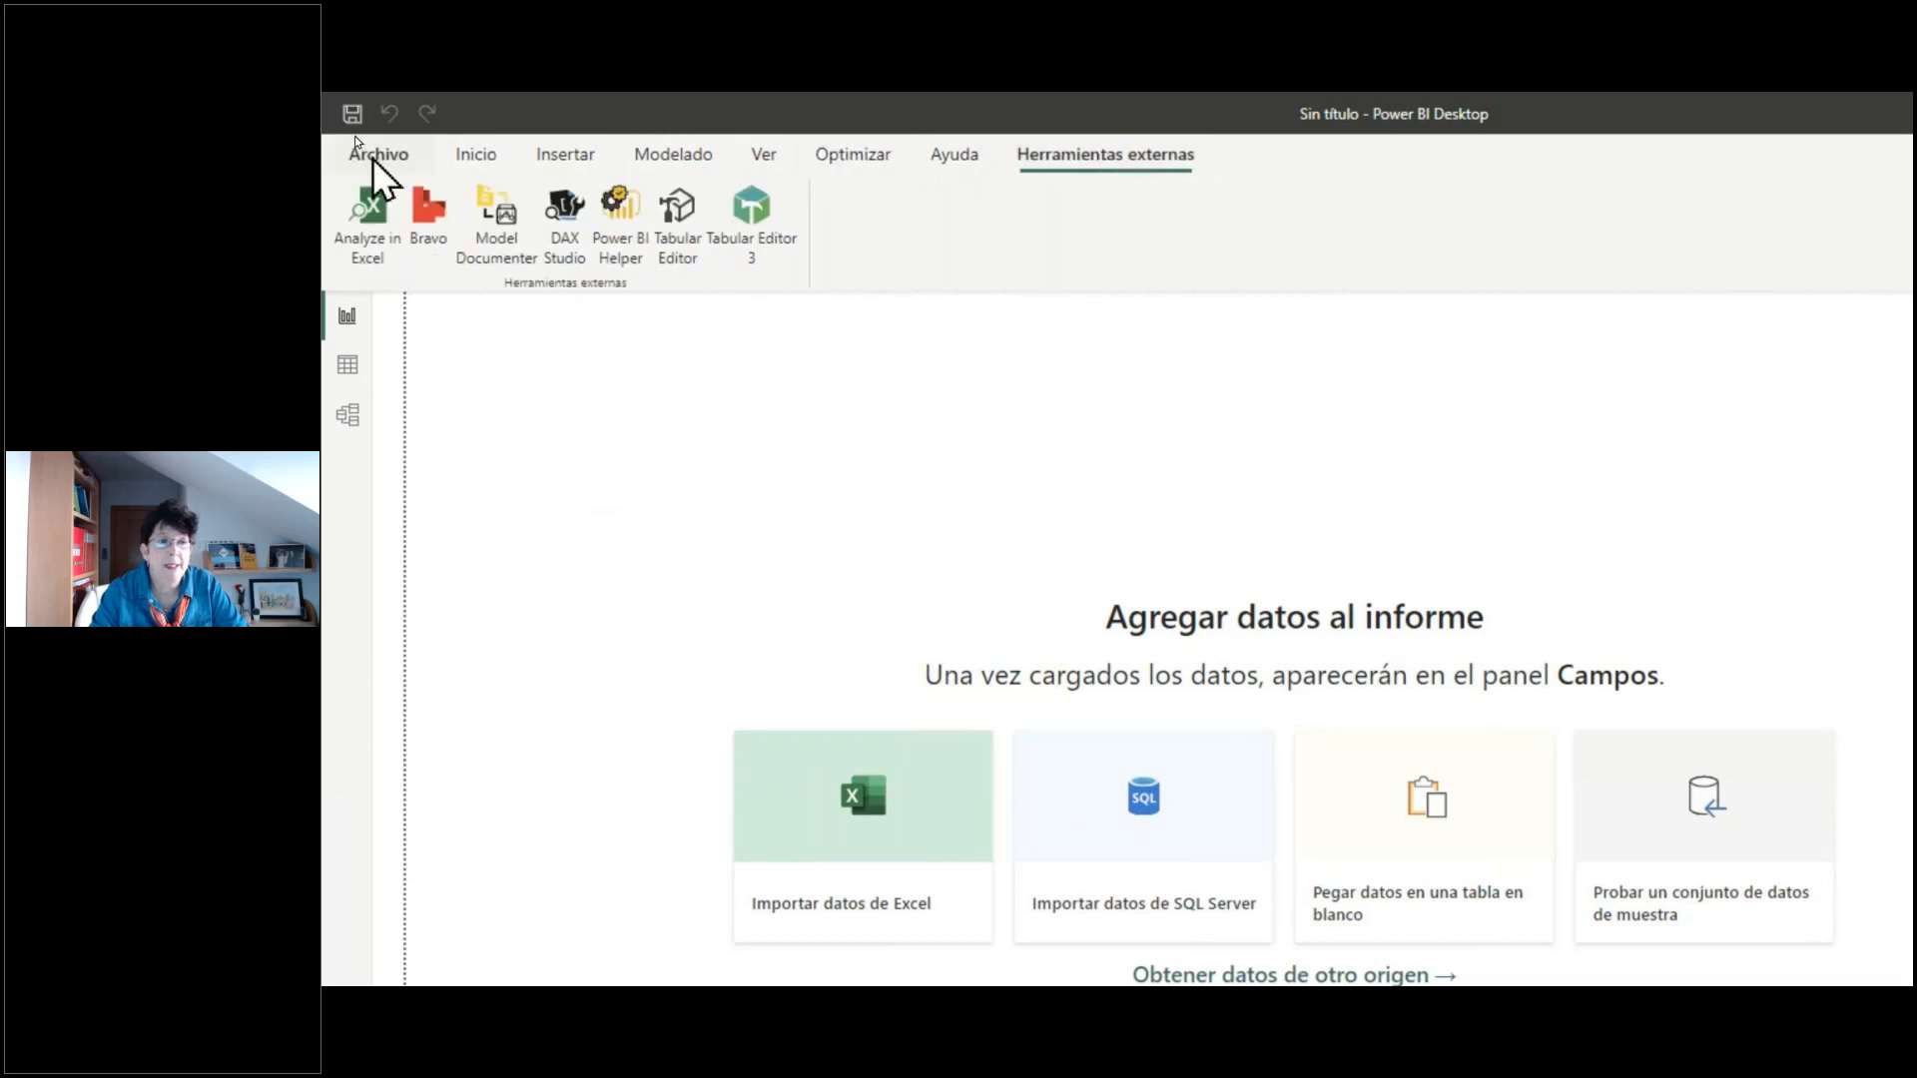
pyautogui.click(479, 155)
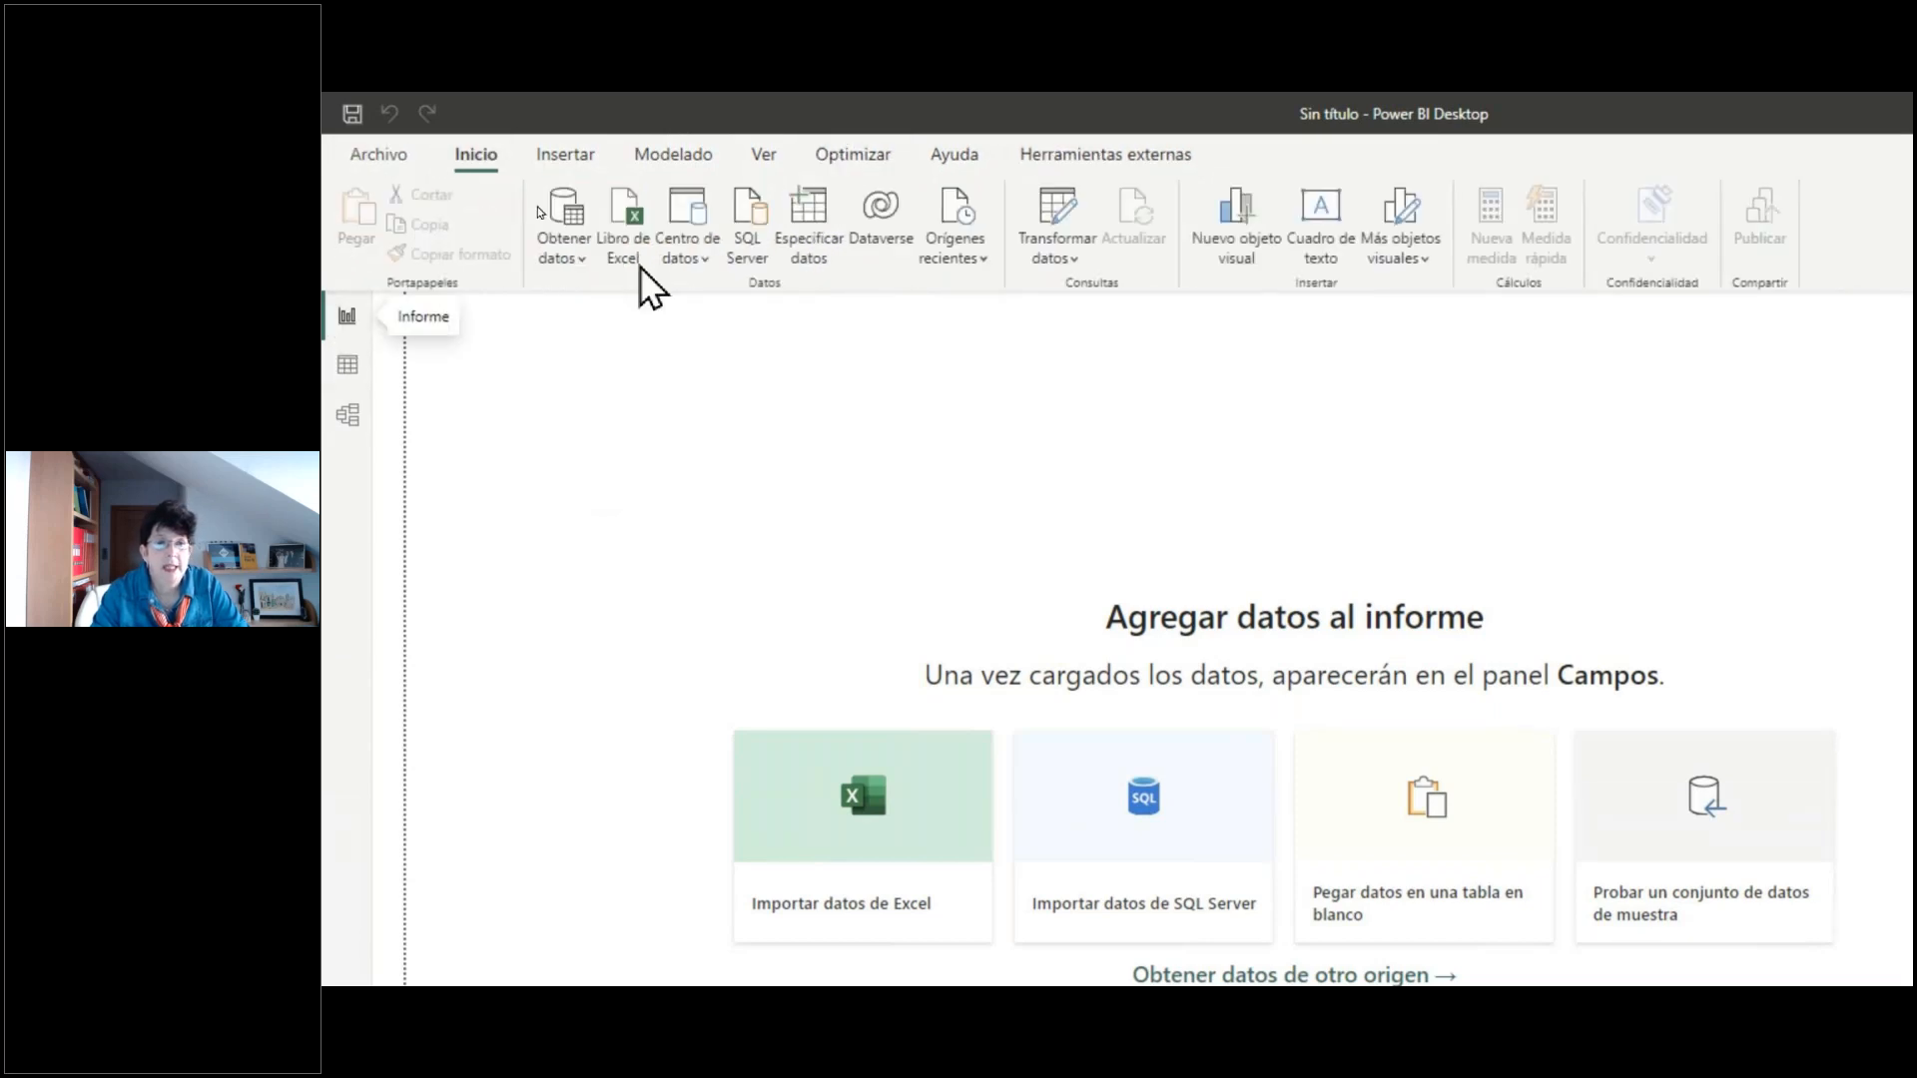
pyautogui.click(983, 258)
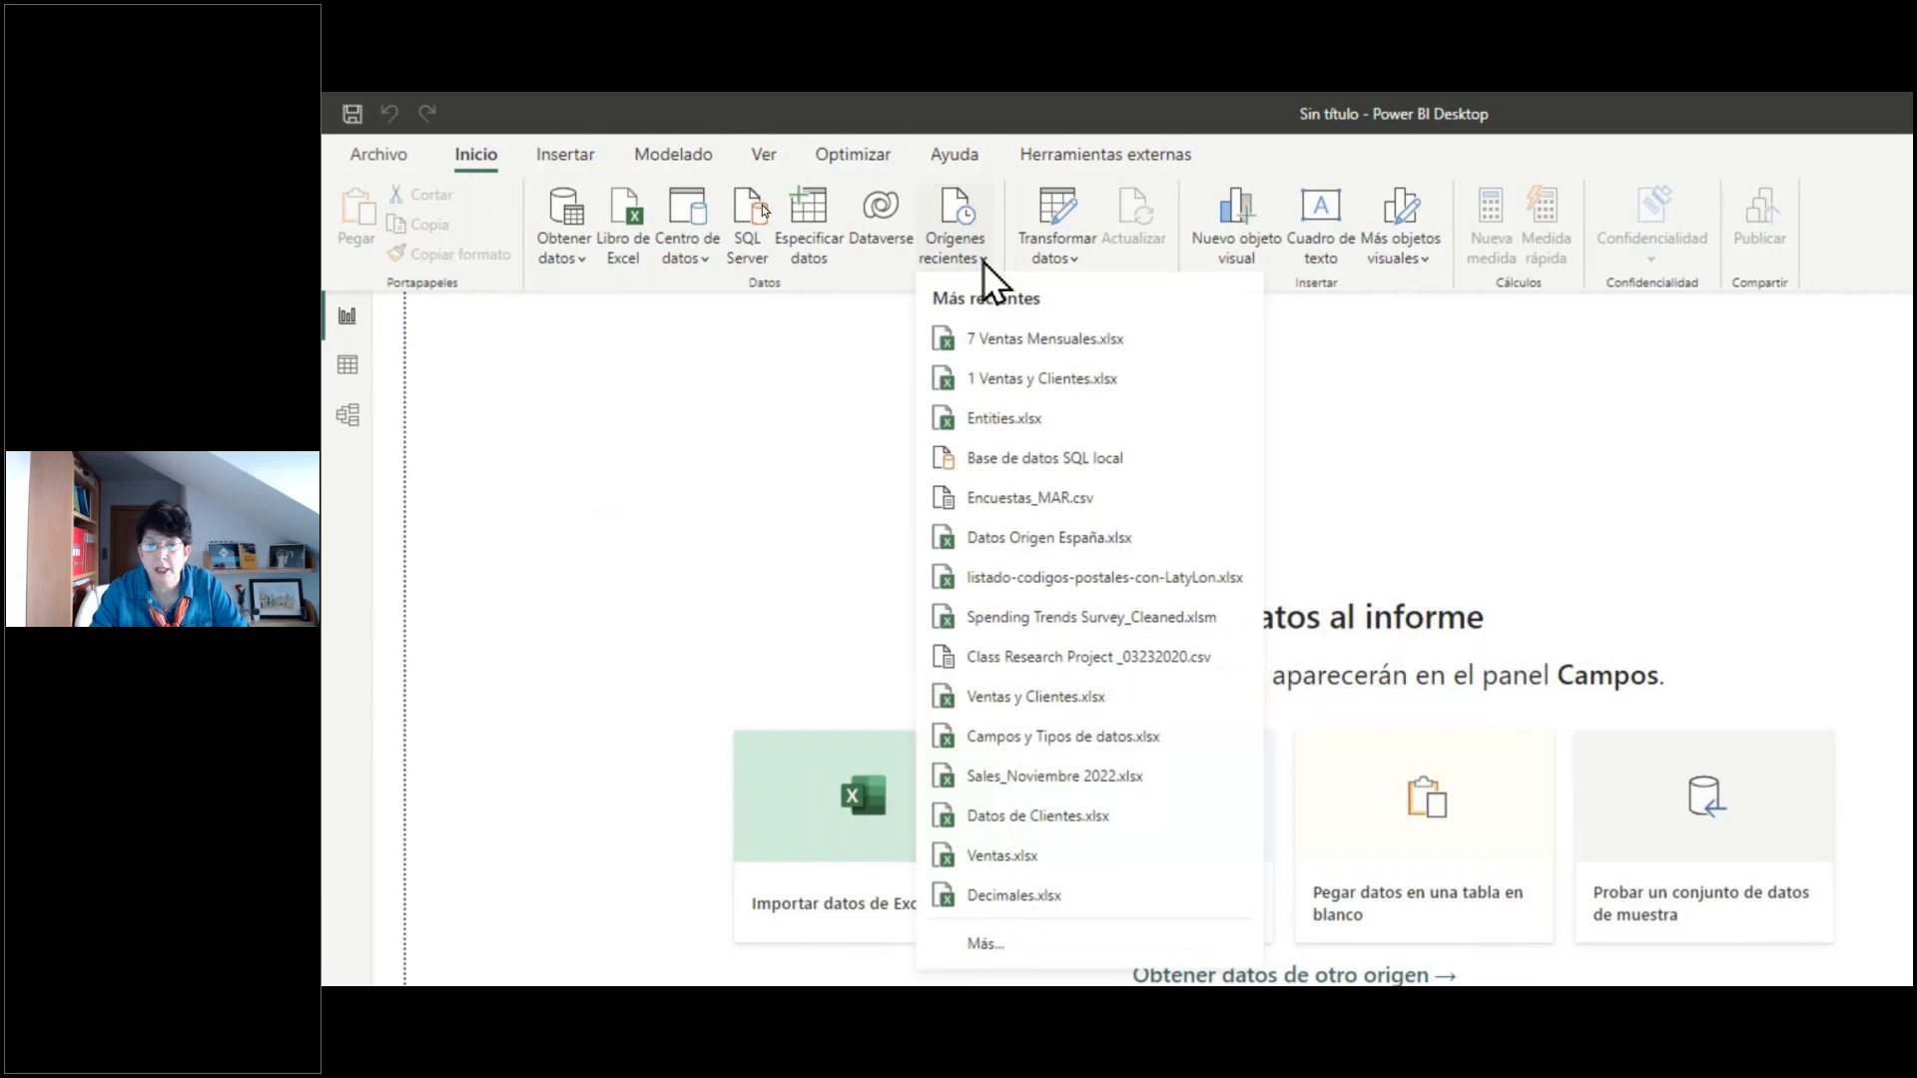
pyautogui.click(697, 262)
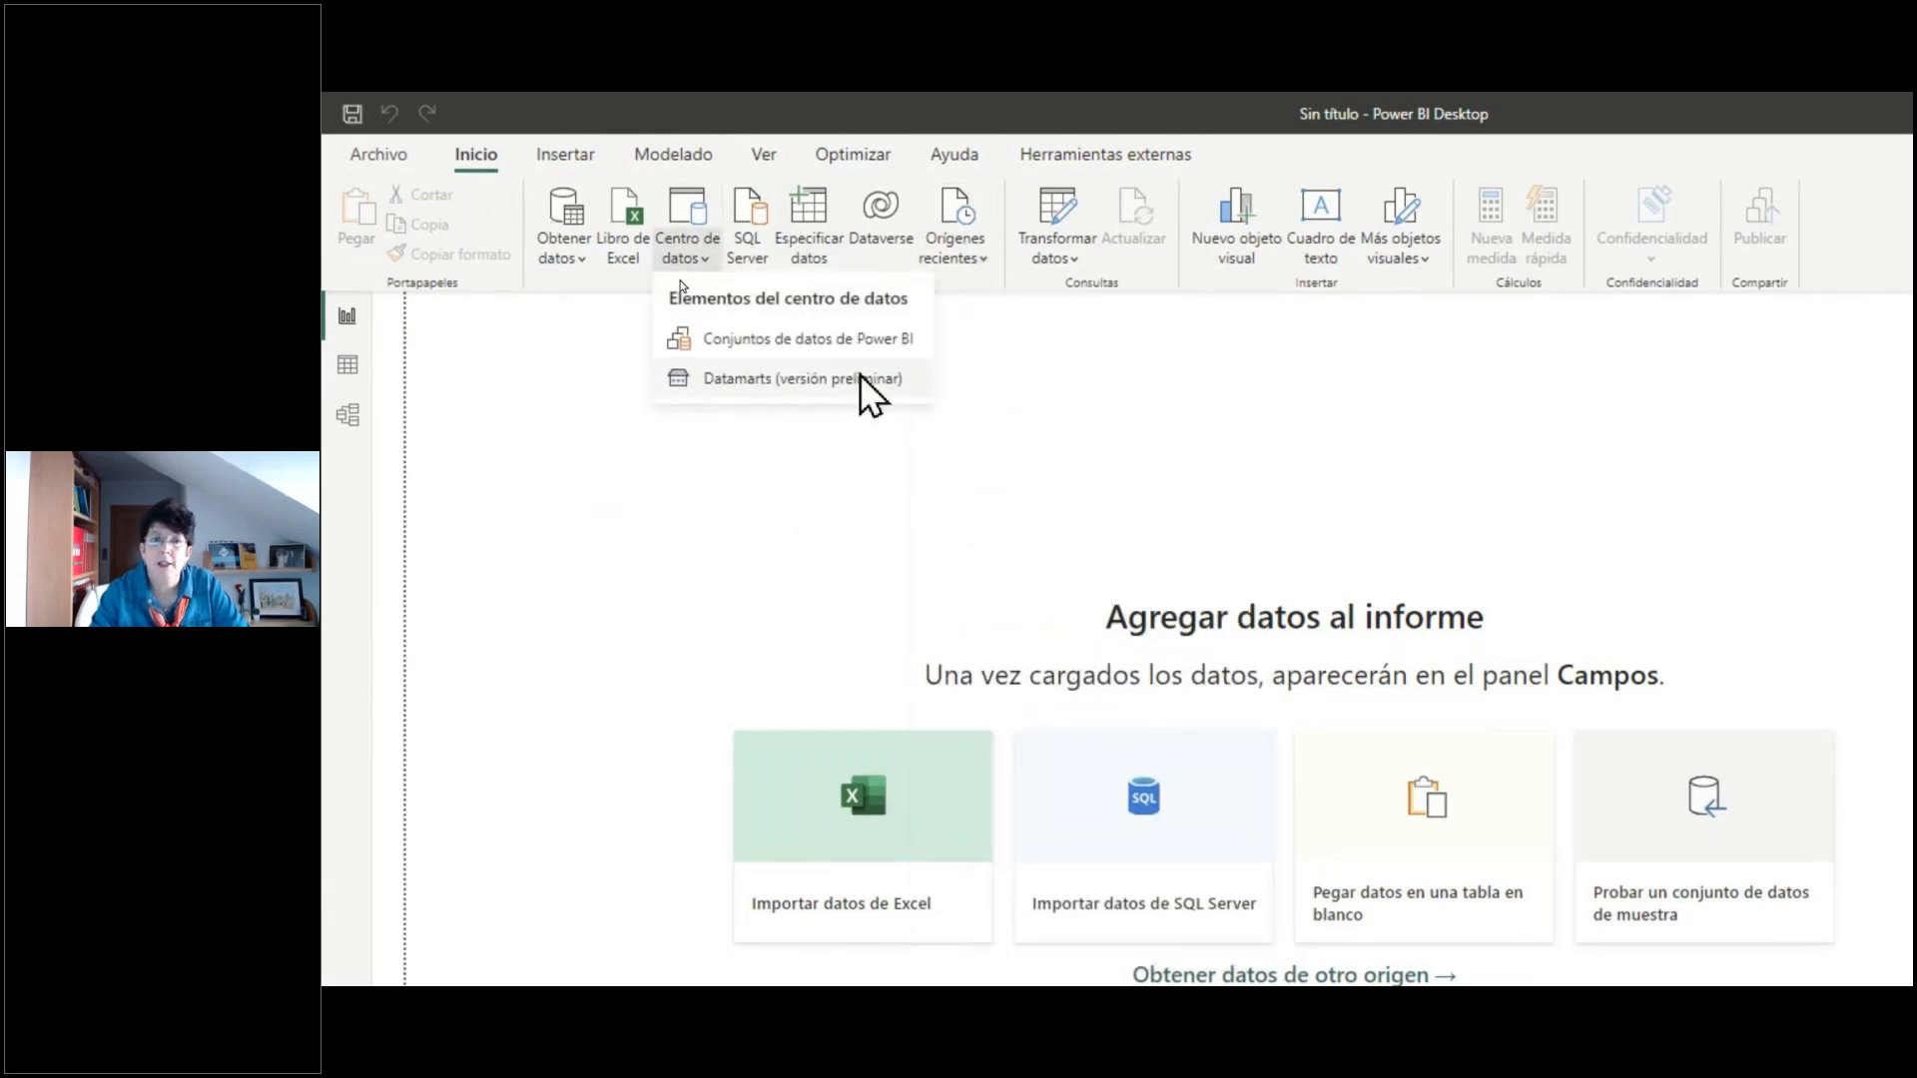
pyautogui.click(697, 150)
pyautogui.click(845, 152)
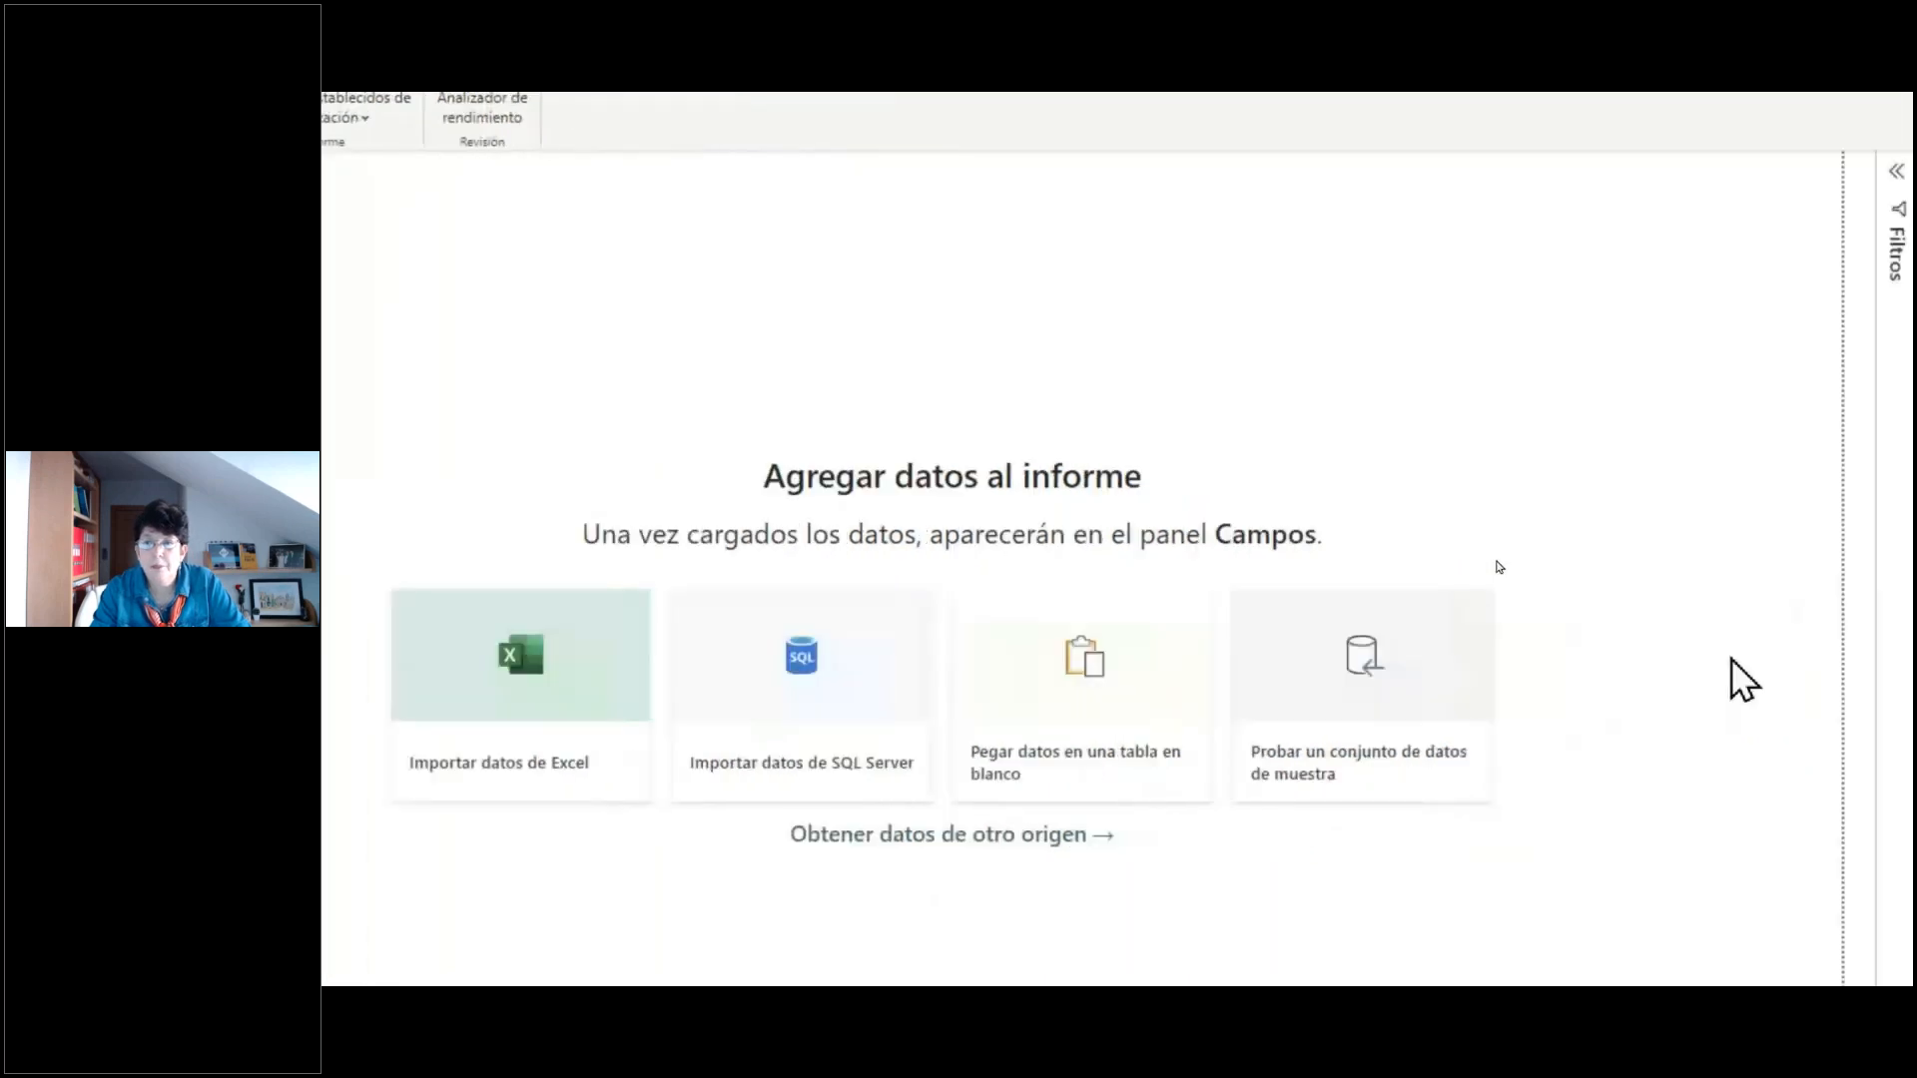
# - Expand the Filtros pane and look at the sorting options for page filters and the additional visual options
pyautogui.click(1458, 240)
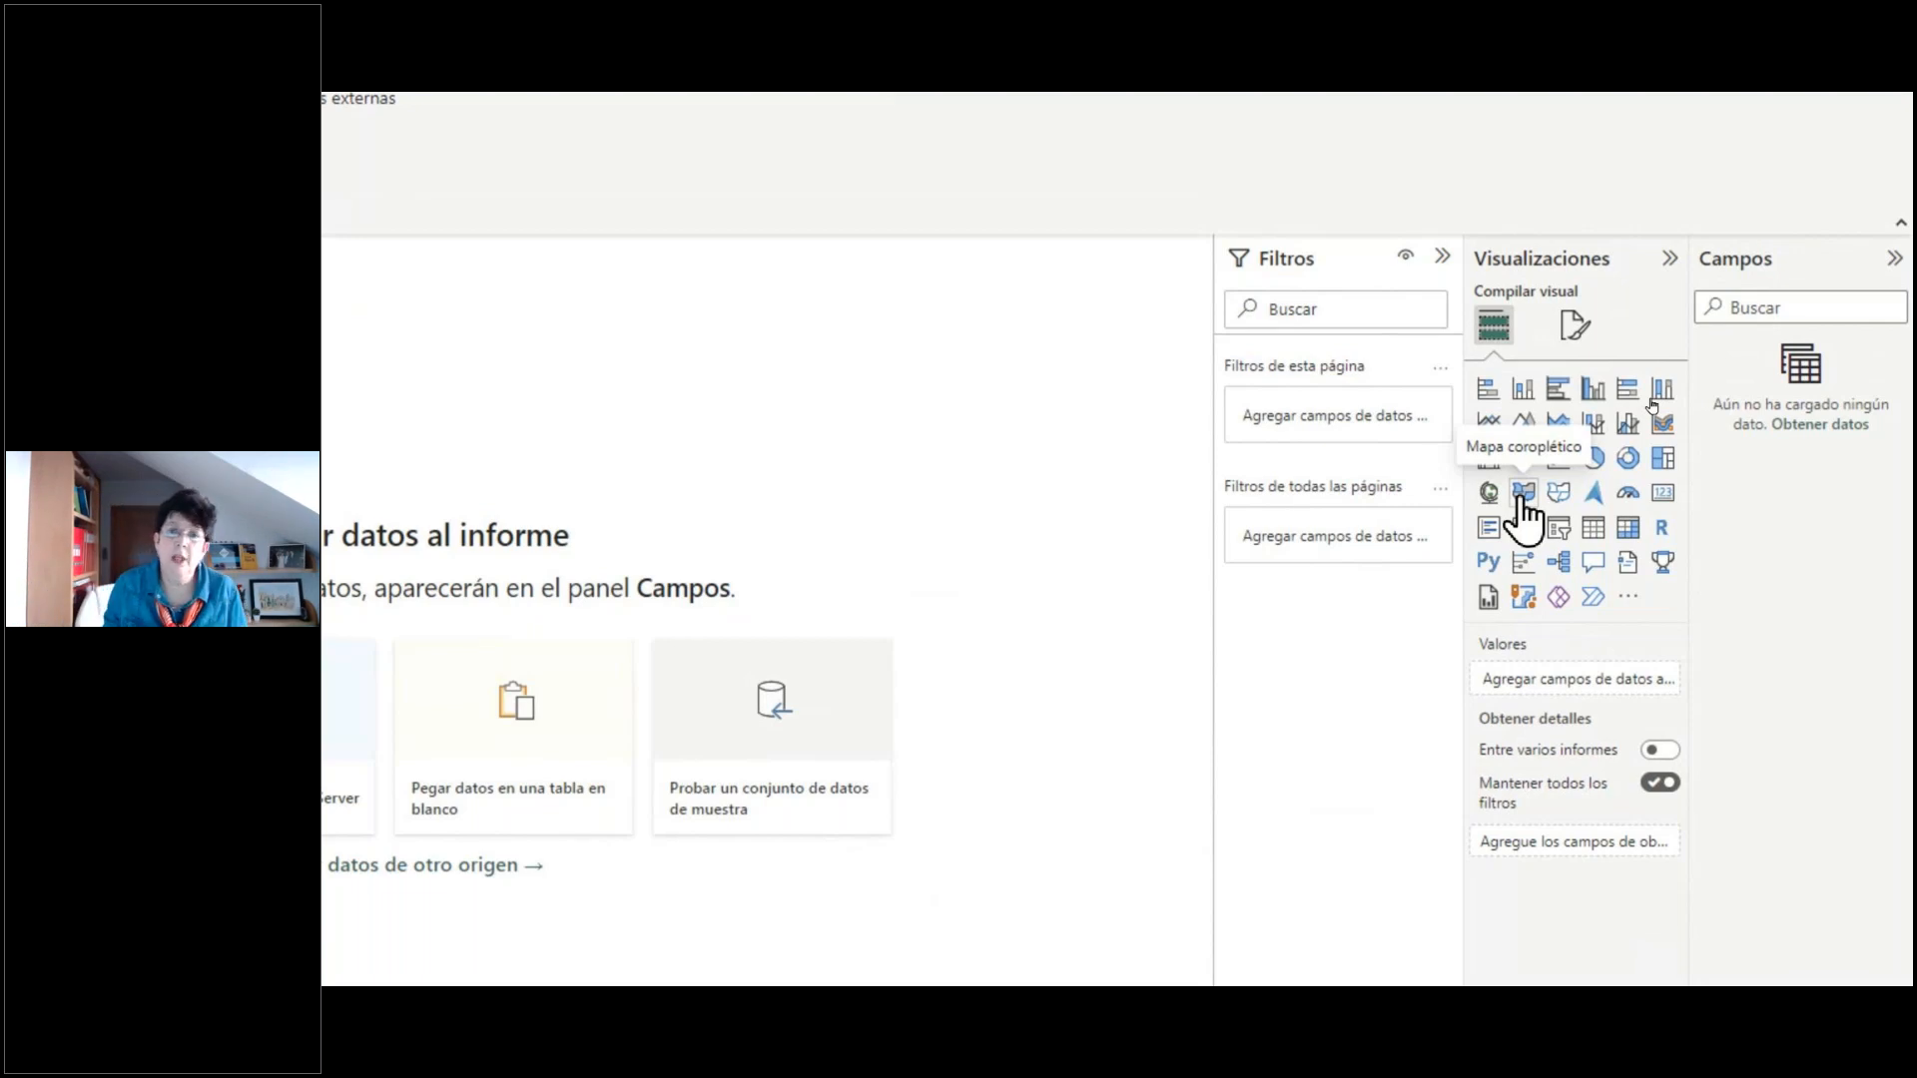
pyautogui.click(1441, 370)
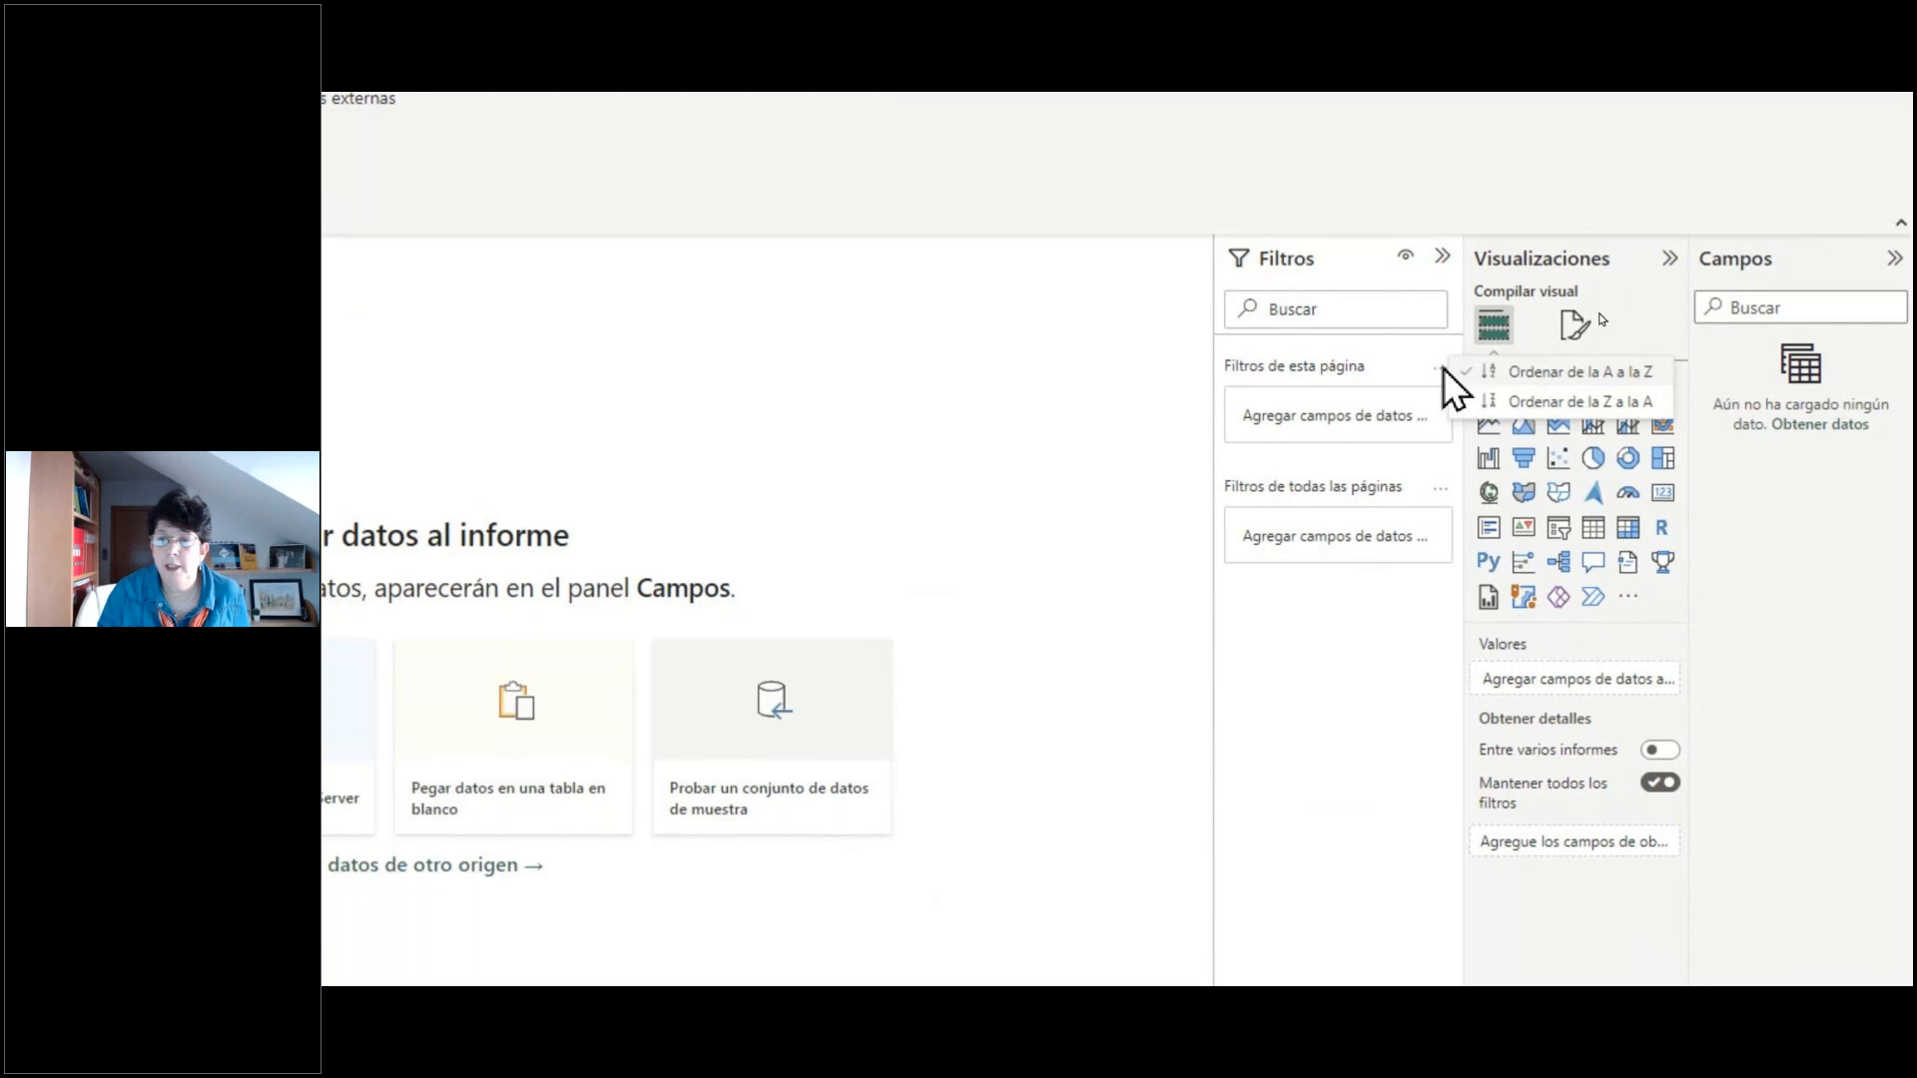
pyautogui.click(1628, 596)
pyautogui.click(900, 317)
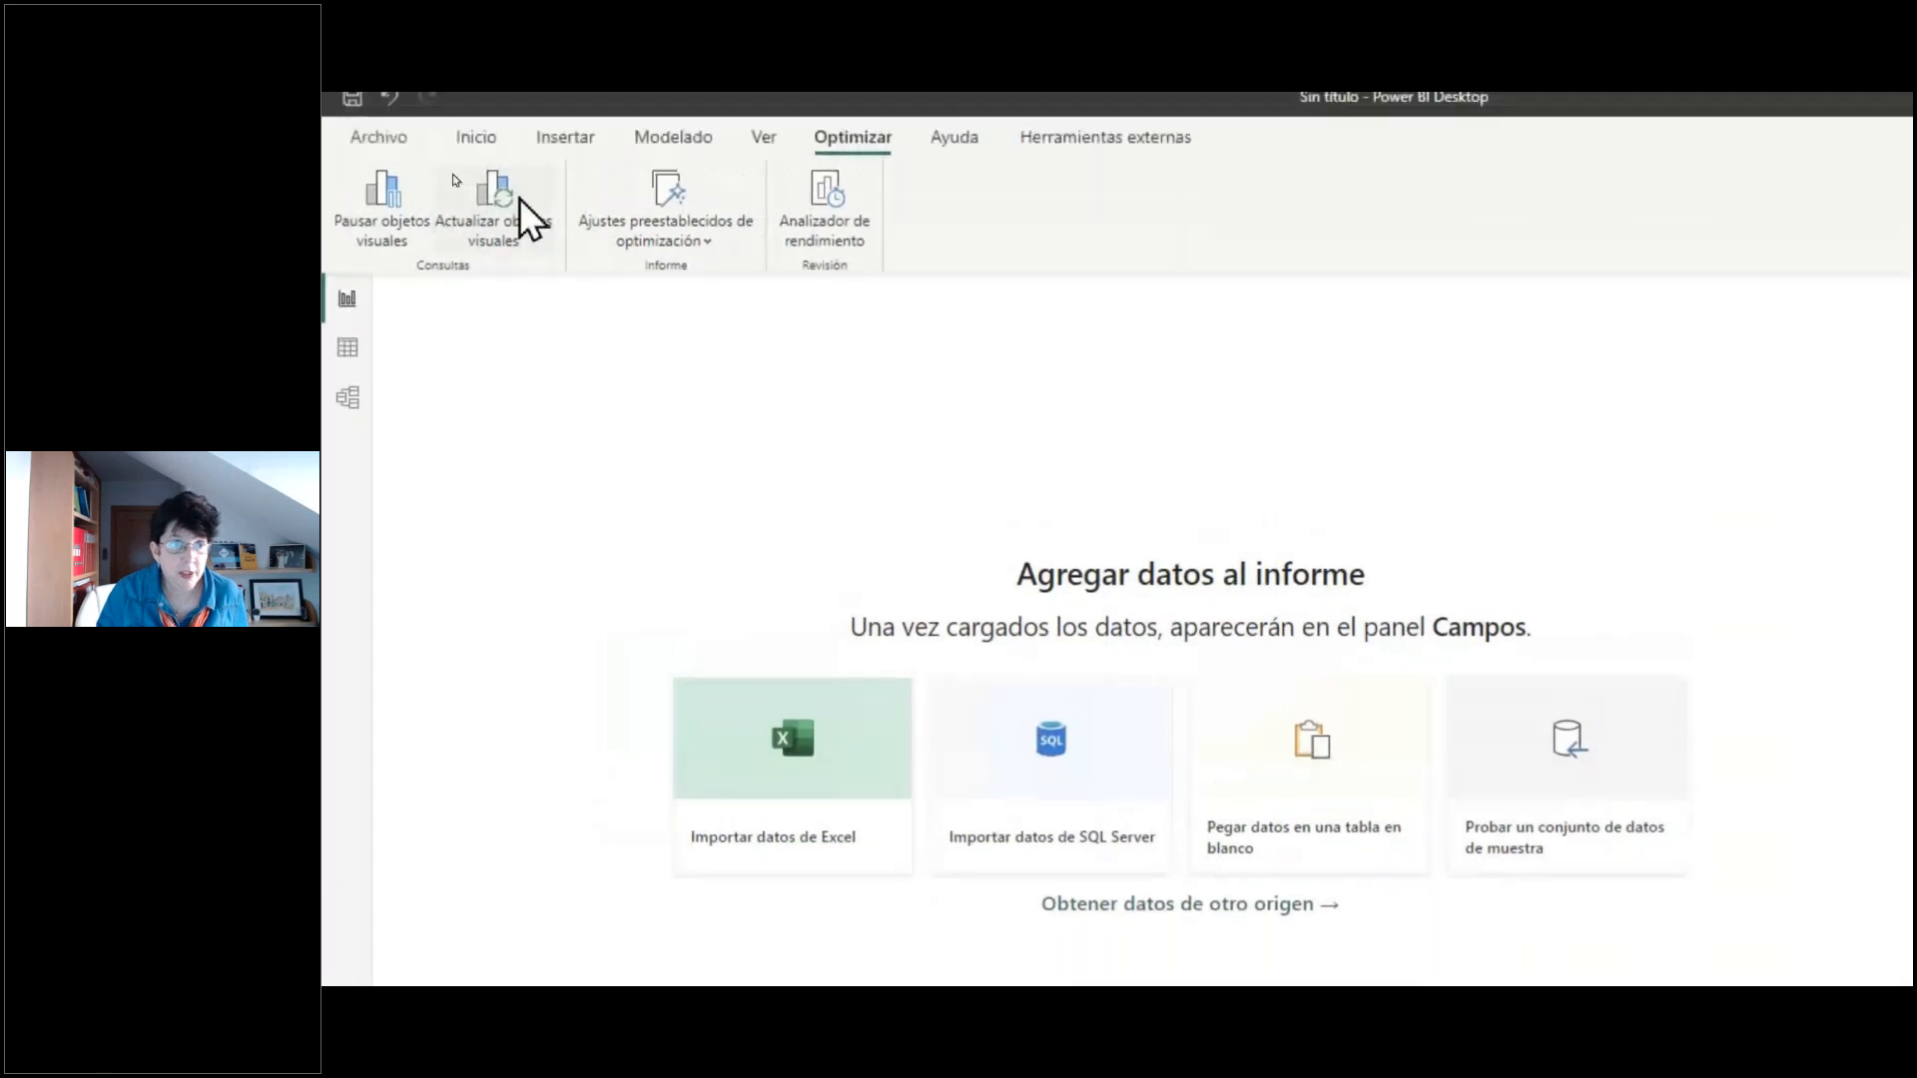
# - Open Obtener datos and examine the available connectors by category, from Archivo and Base de datos through Servicios en línea to Otras
pyautogui.click(477, 155)
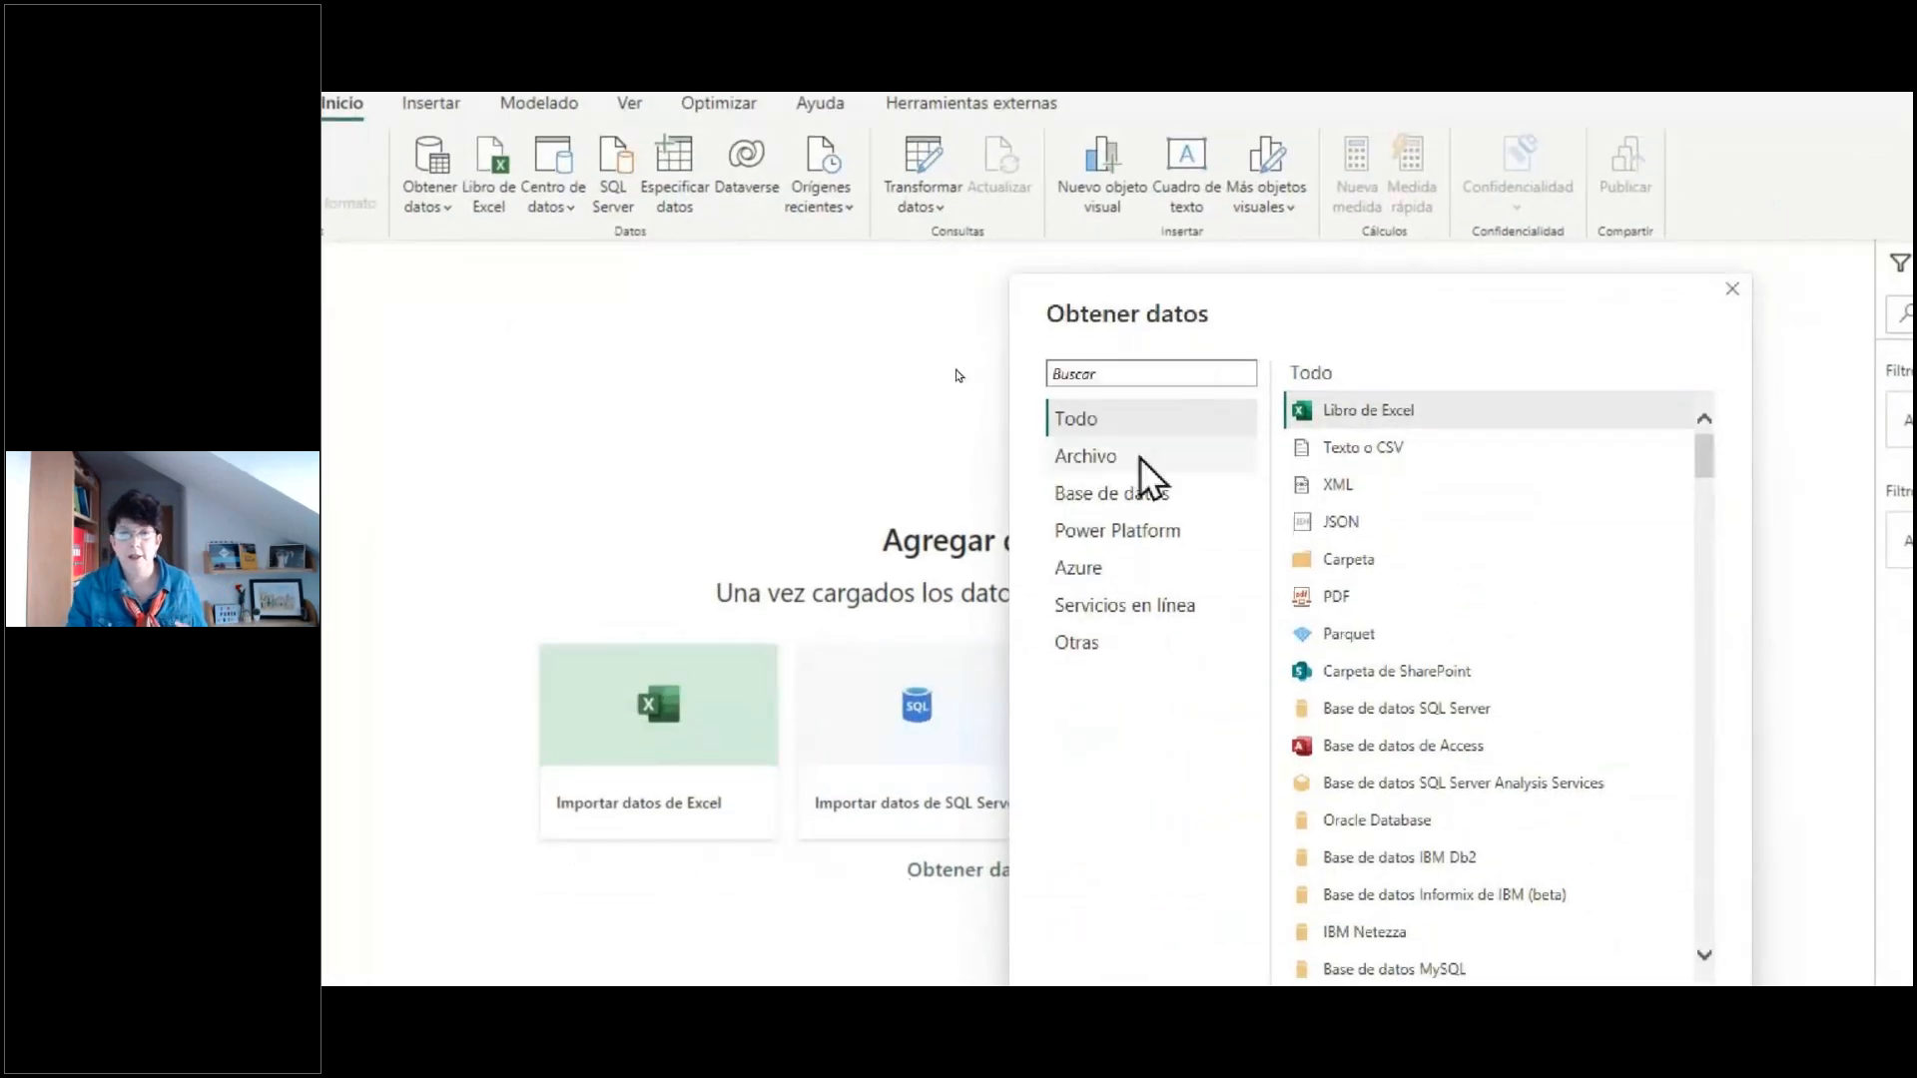
pyautogui.click(1219, 506)
pyautogui.moveTo(1308, 324); pyautogui.dragTo(889, 190)
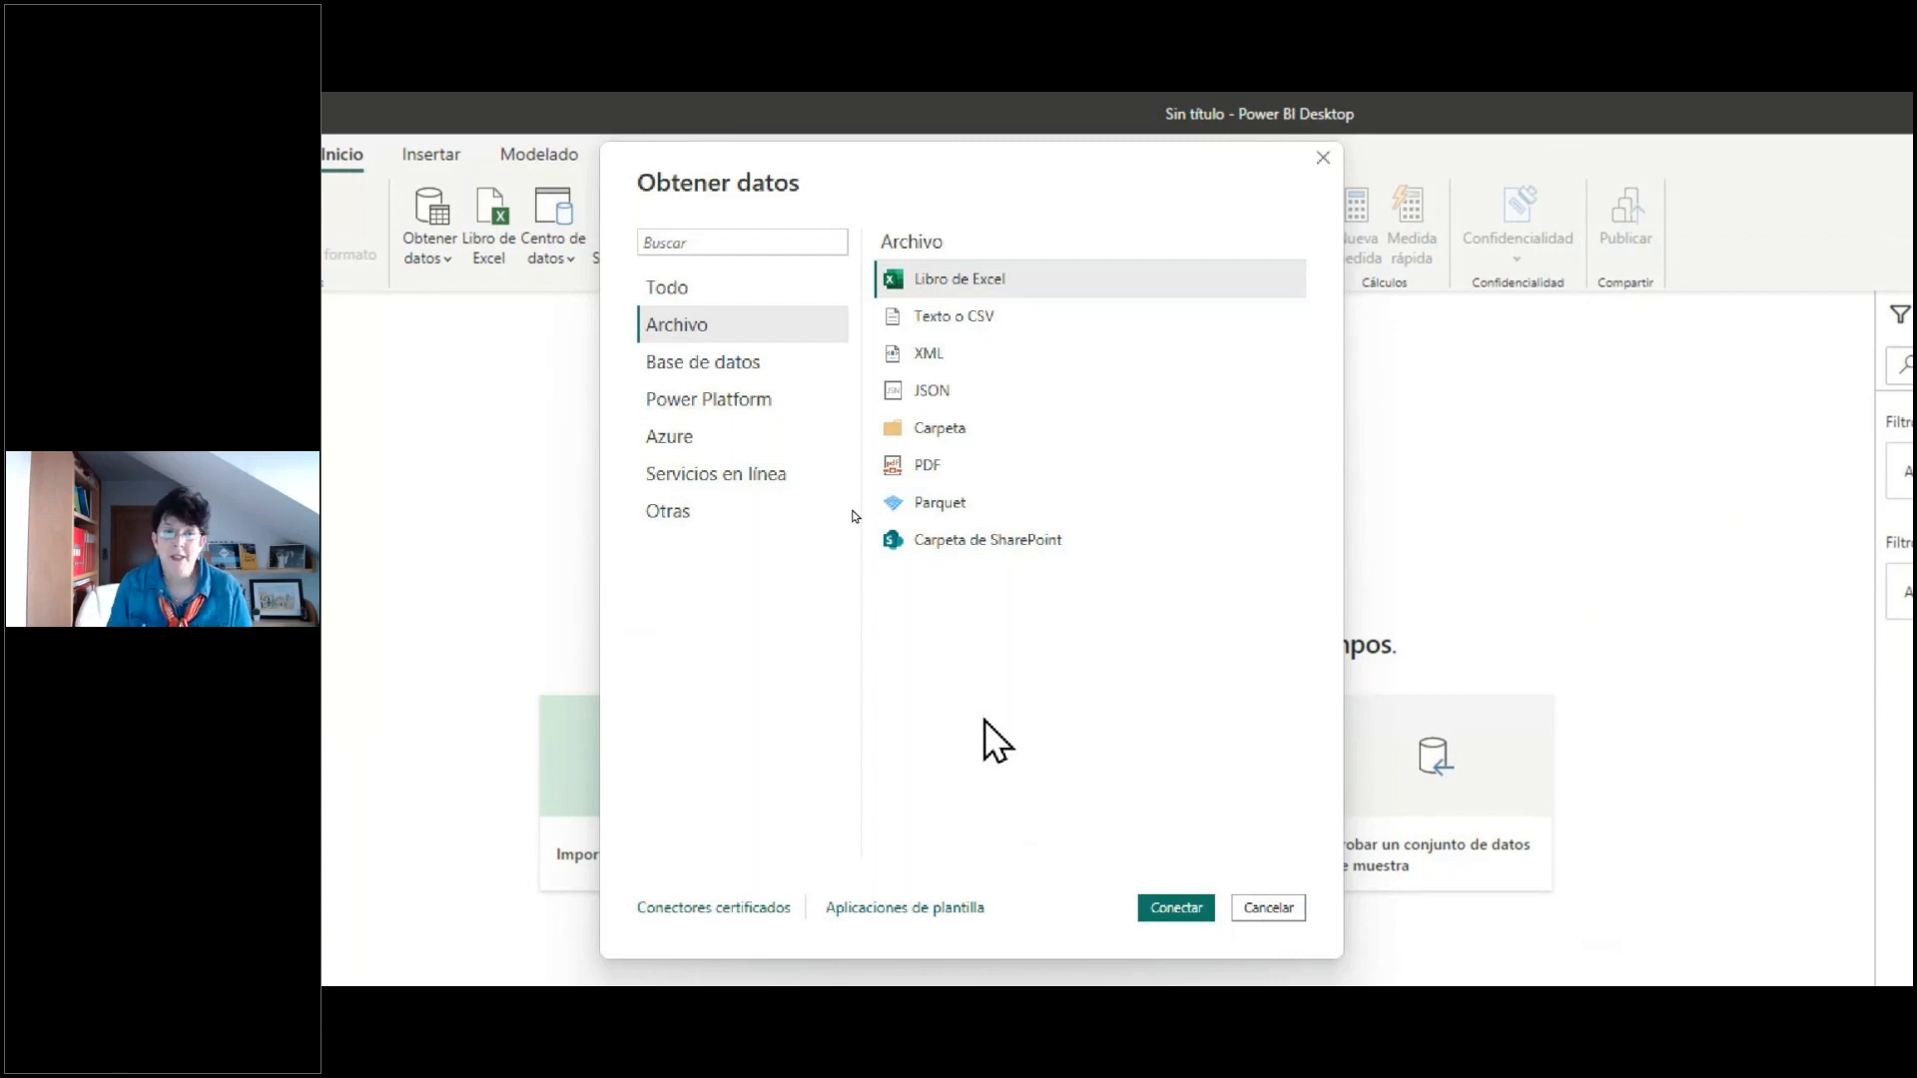
pyautogui.click(765, 369)
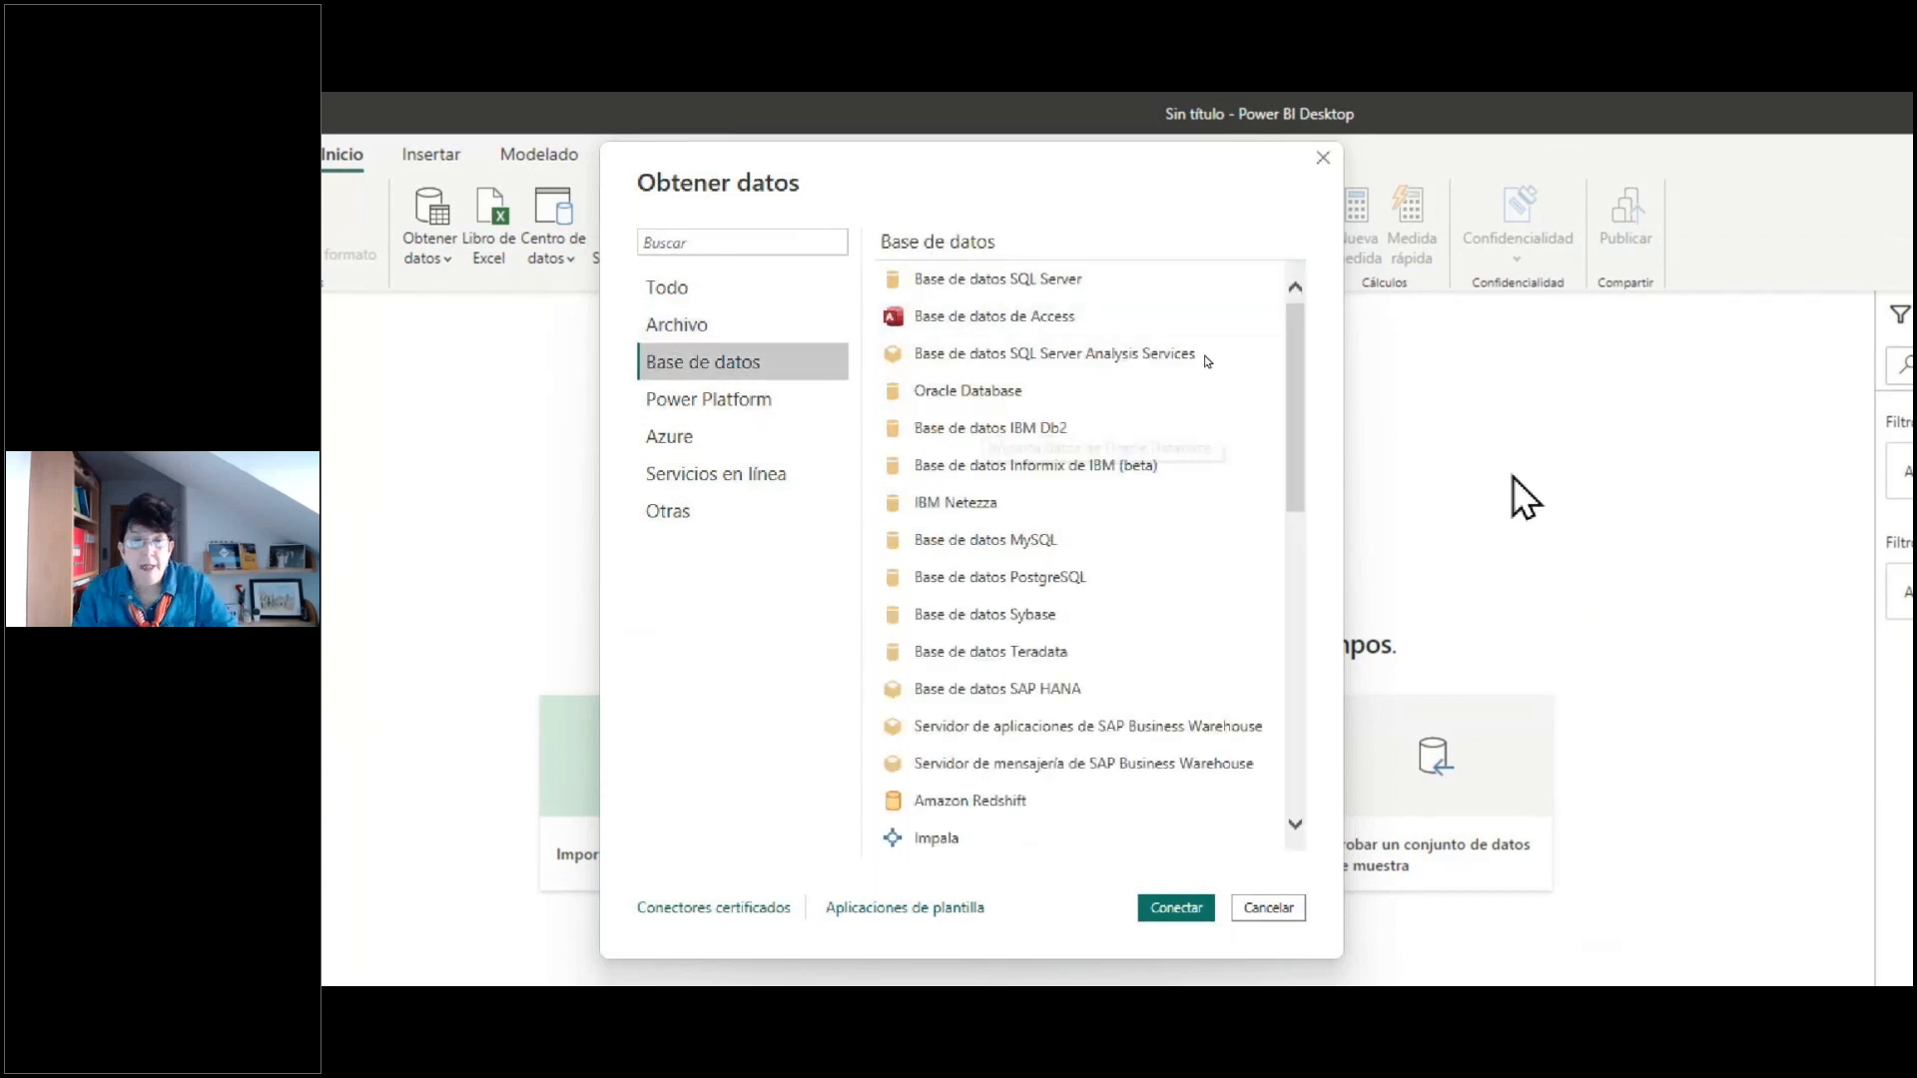
pyautogui.moveTo(1295, 439); pyautogui.dragTo(1310, 579)
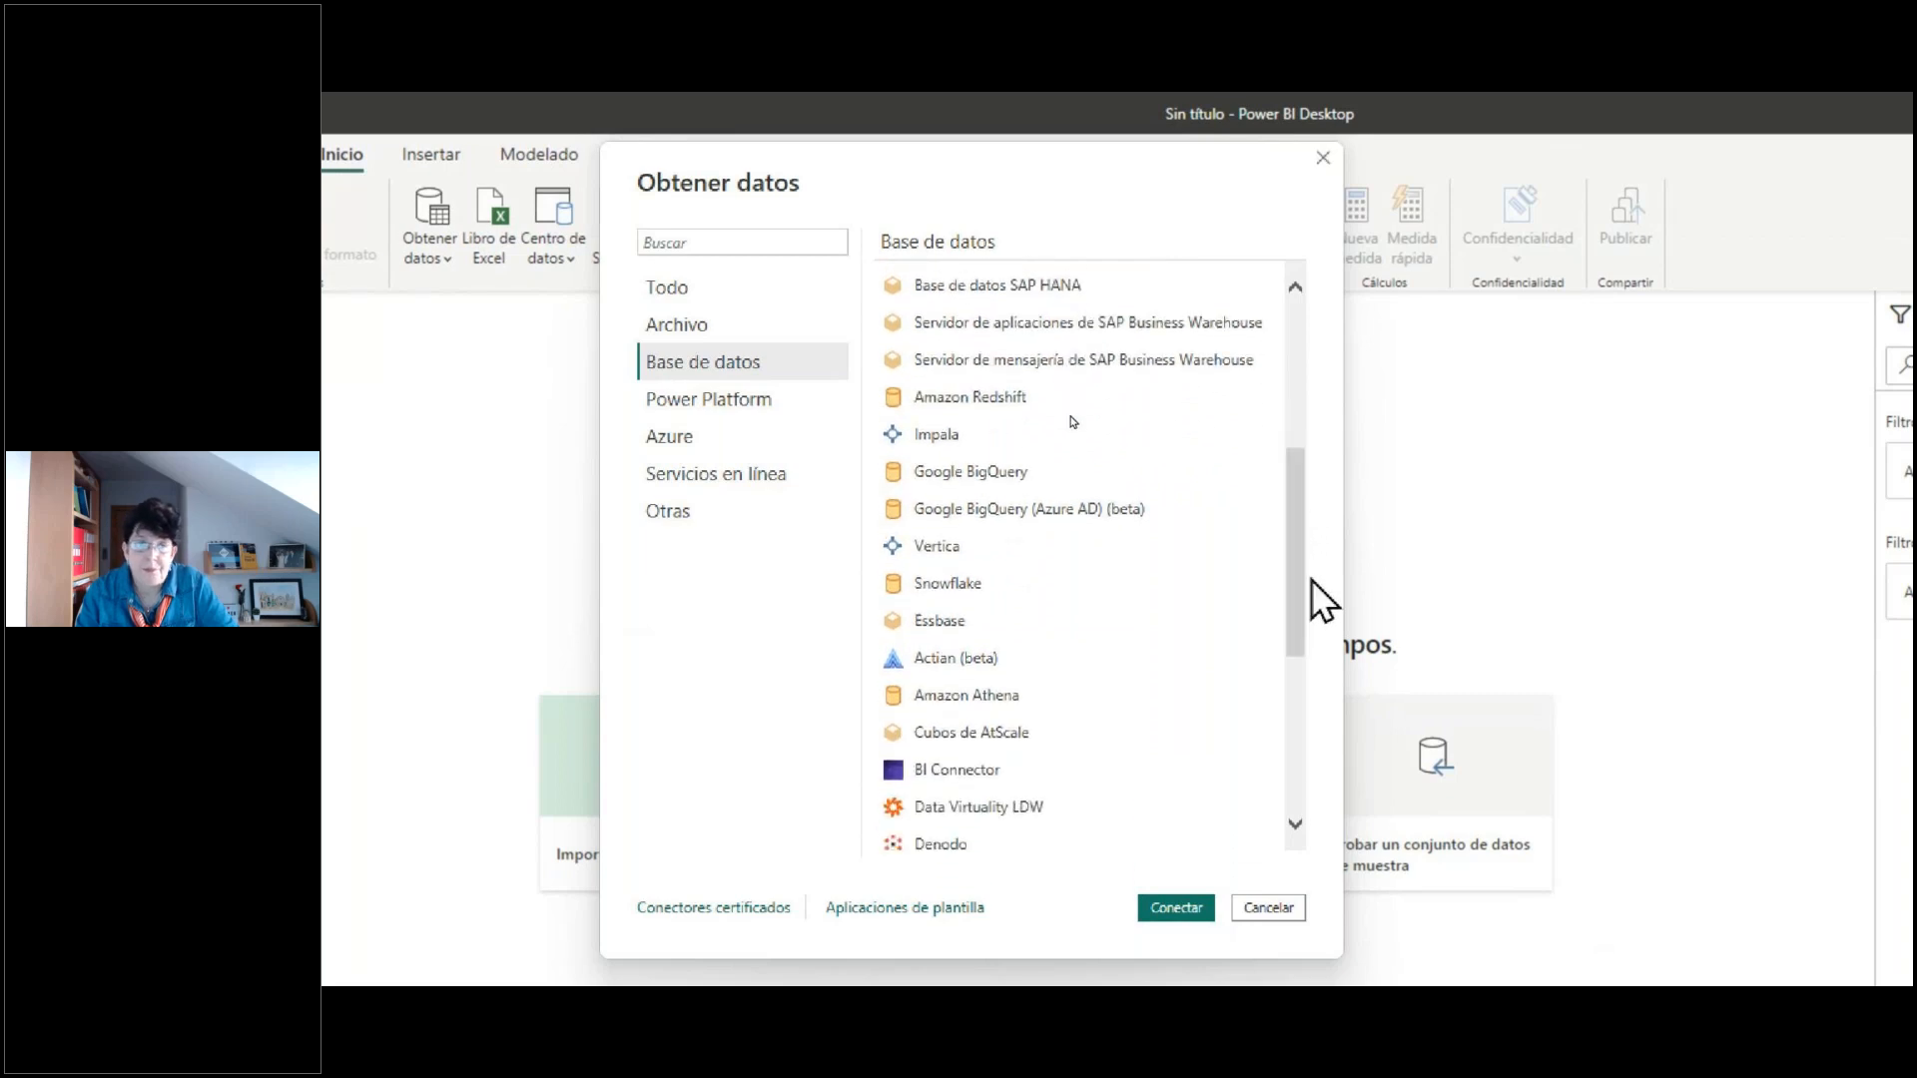
pyautogui.click(722, 403)
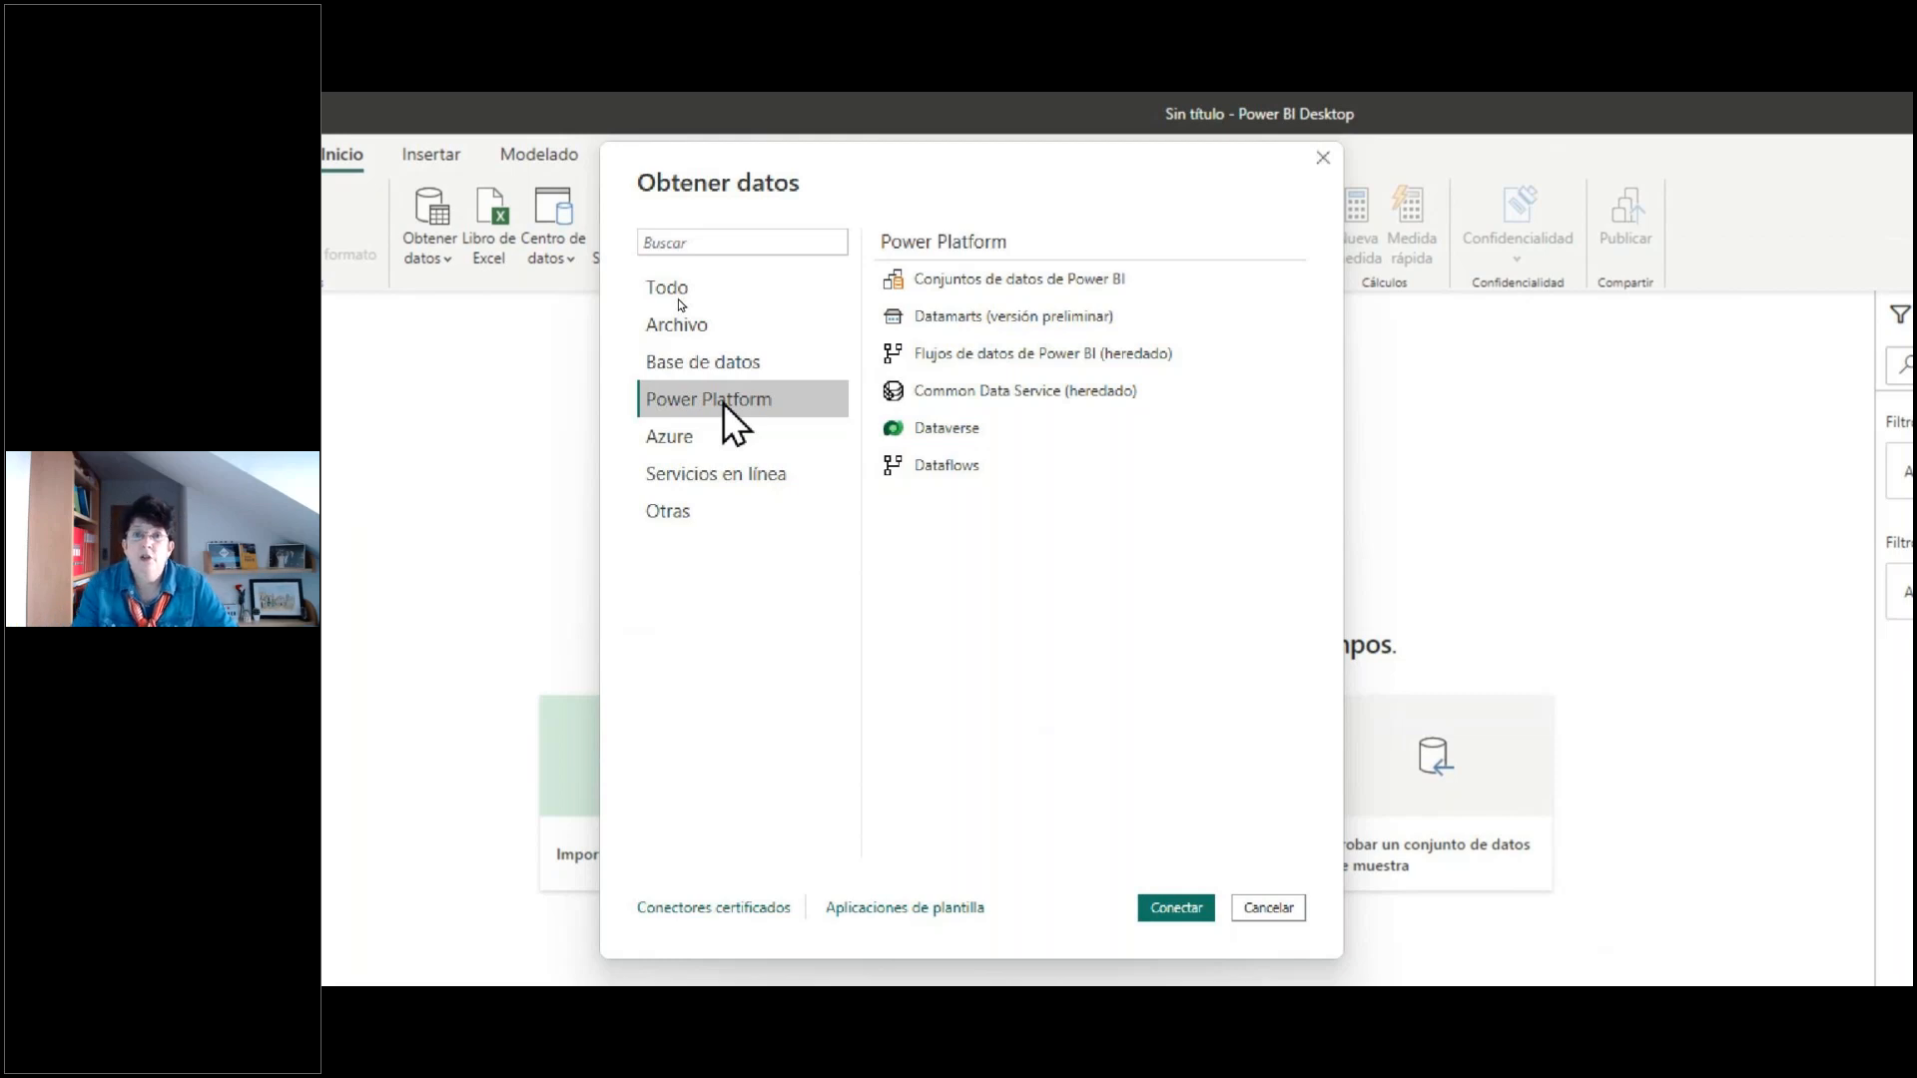
pyautogui.click(722, 432)
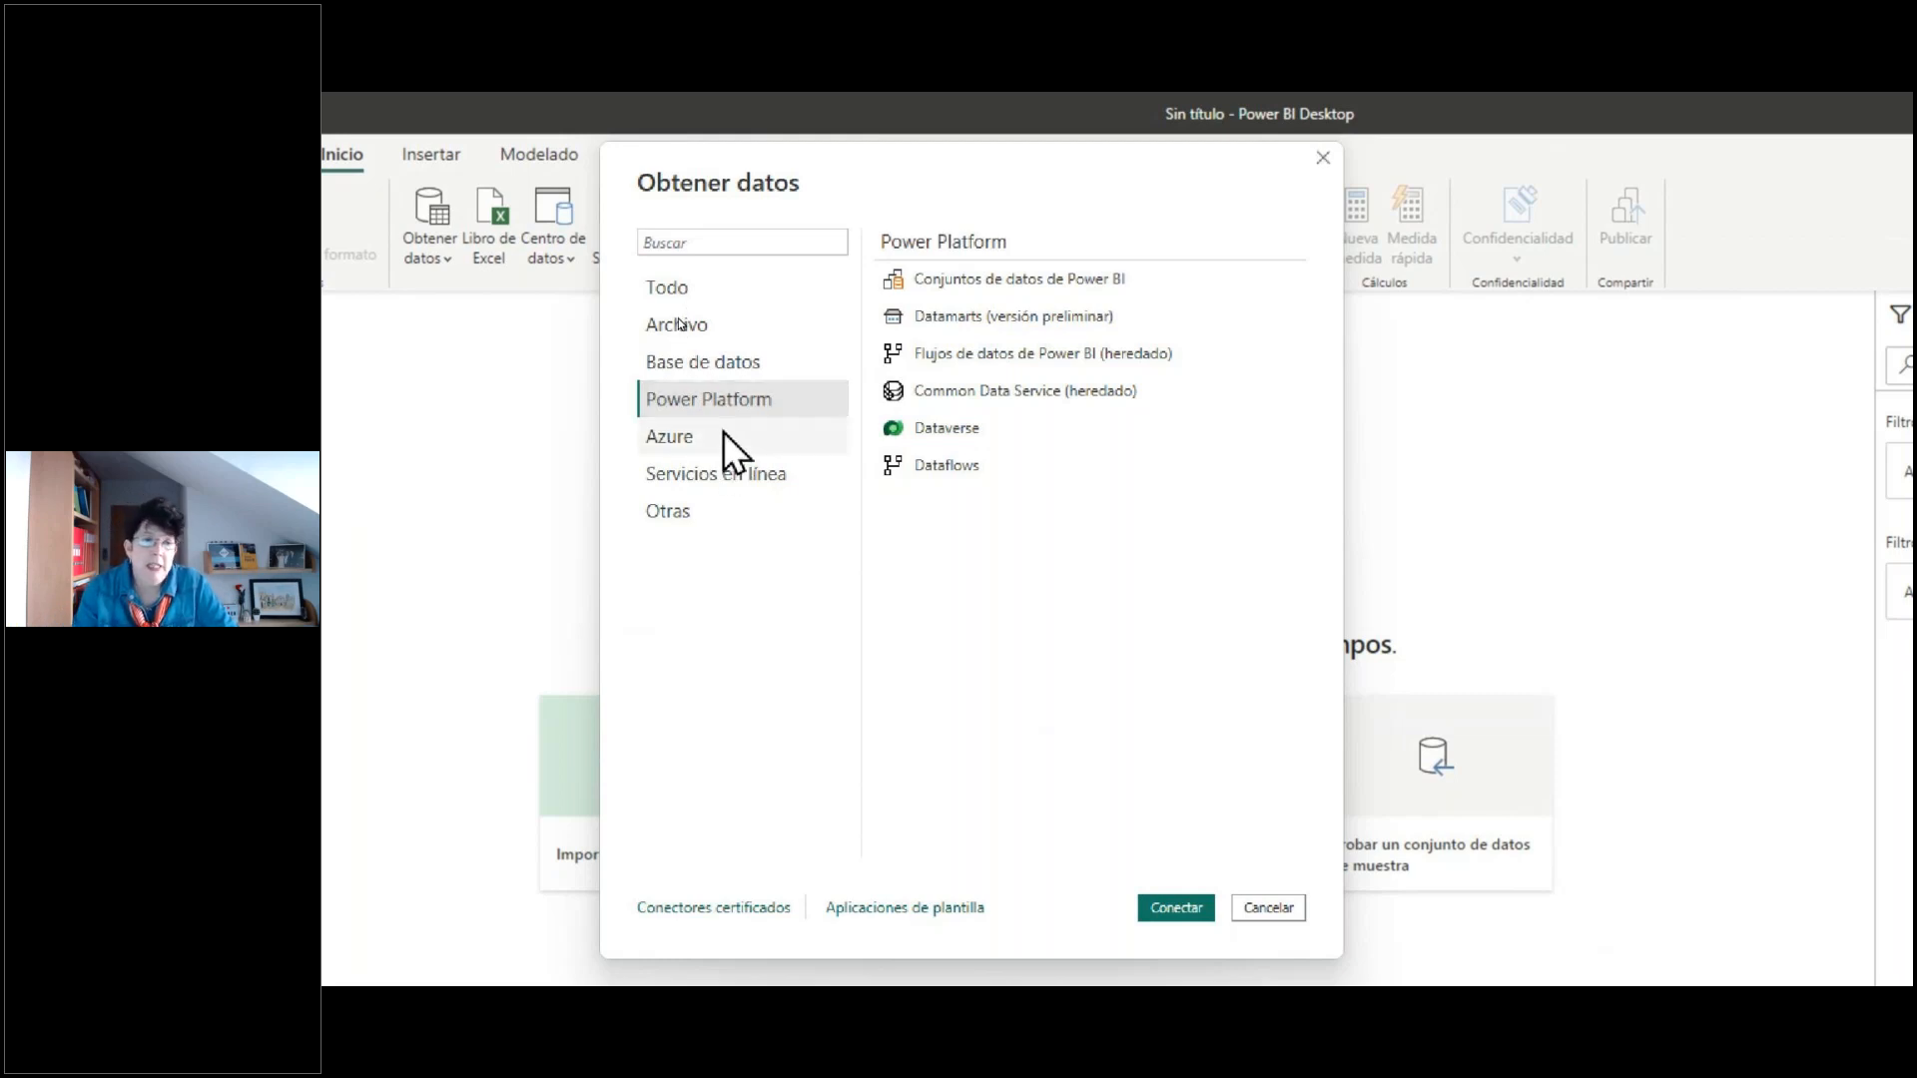
pyautogui.click(763, 473)
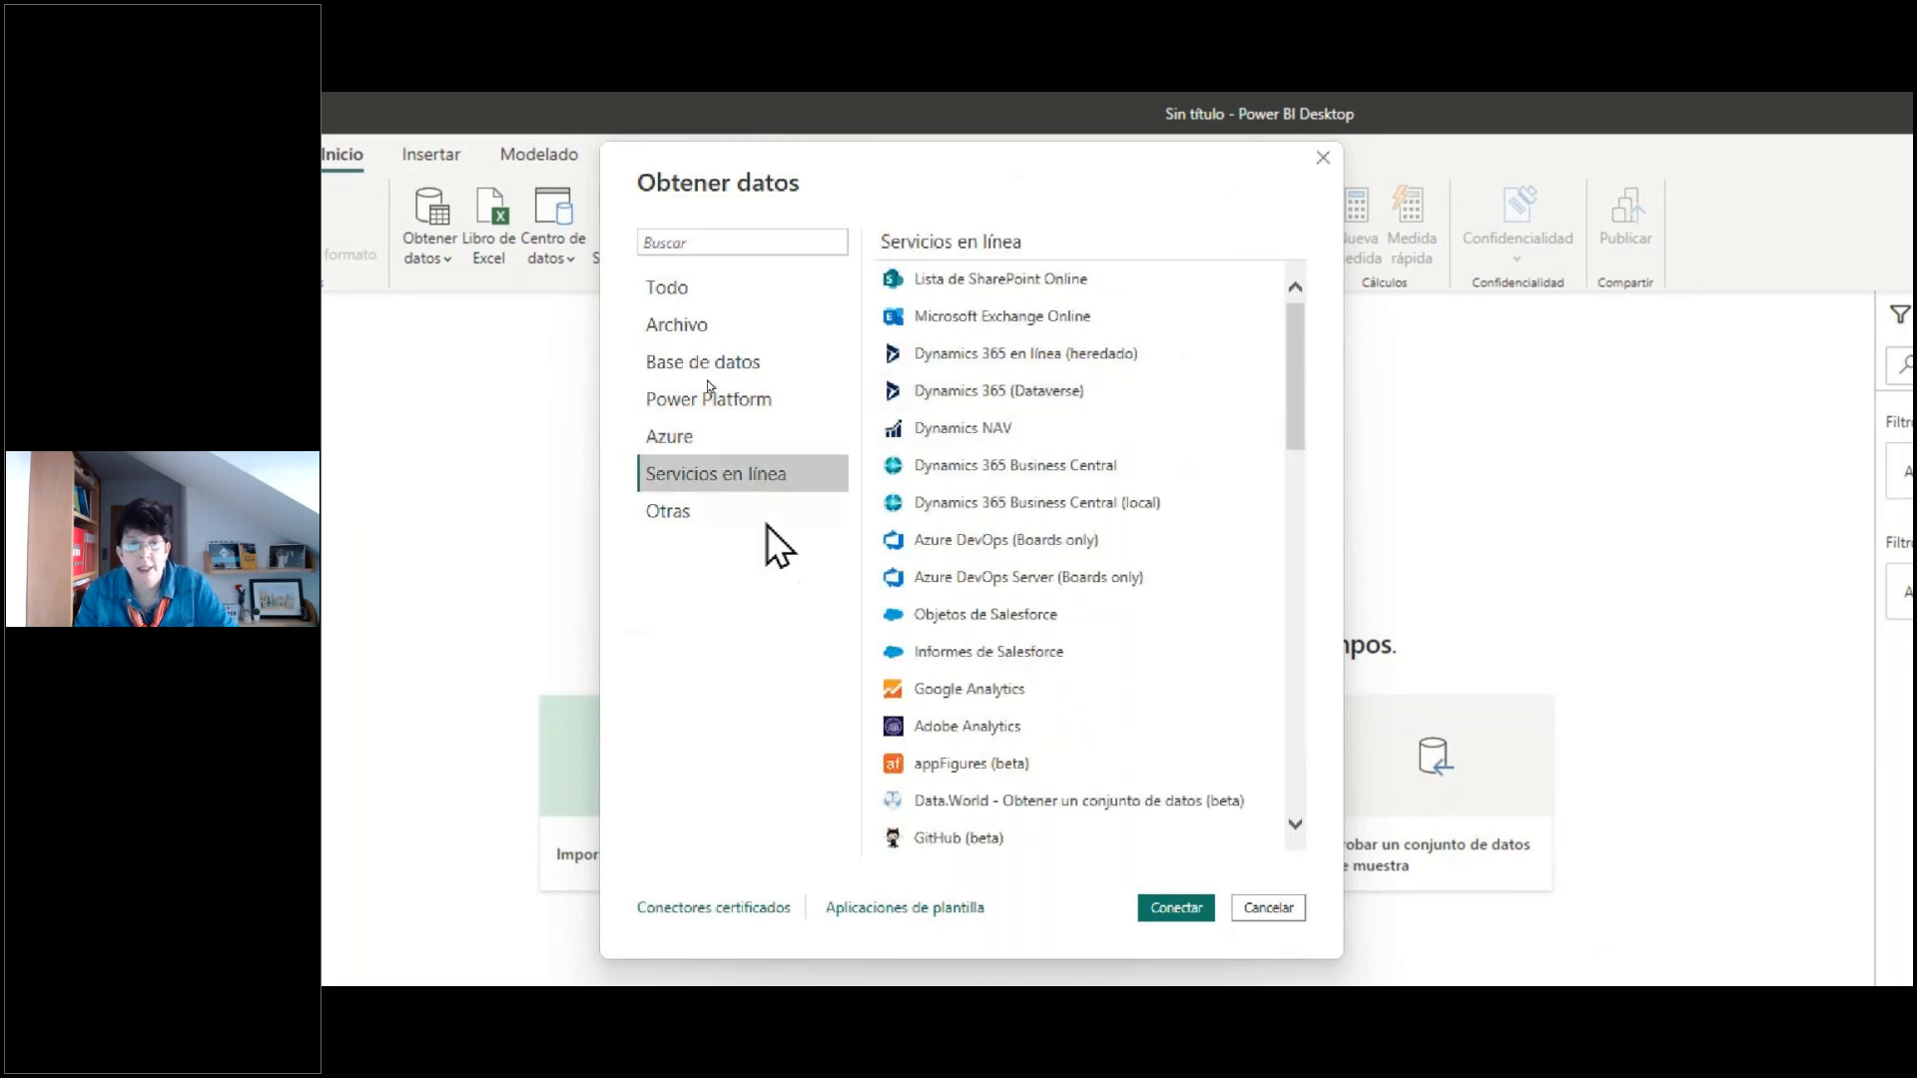
pyautogui.click(764, 517)
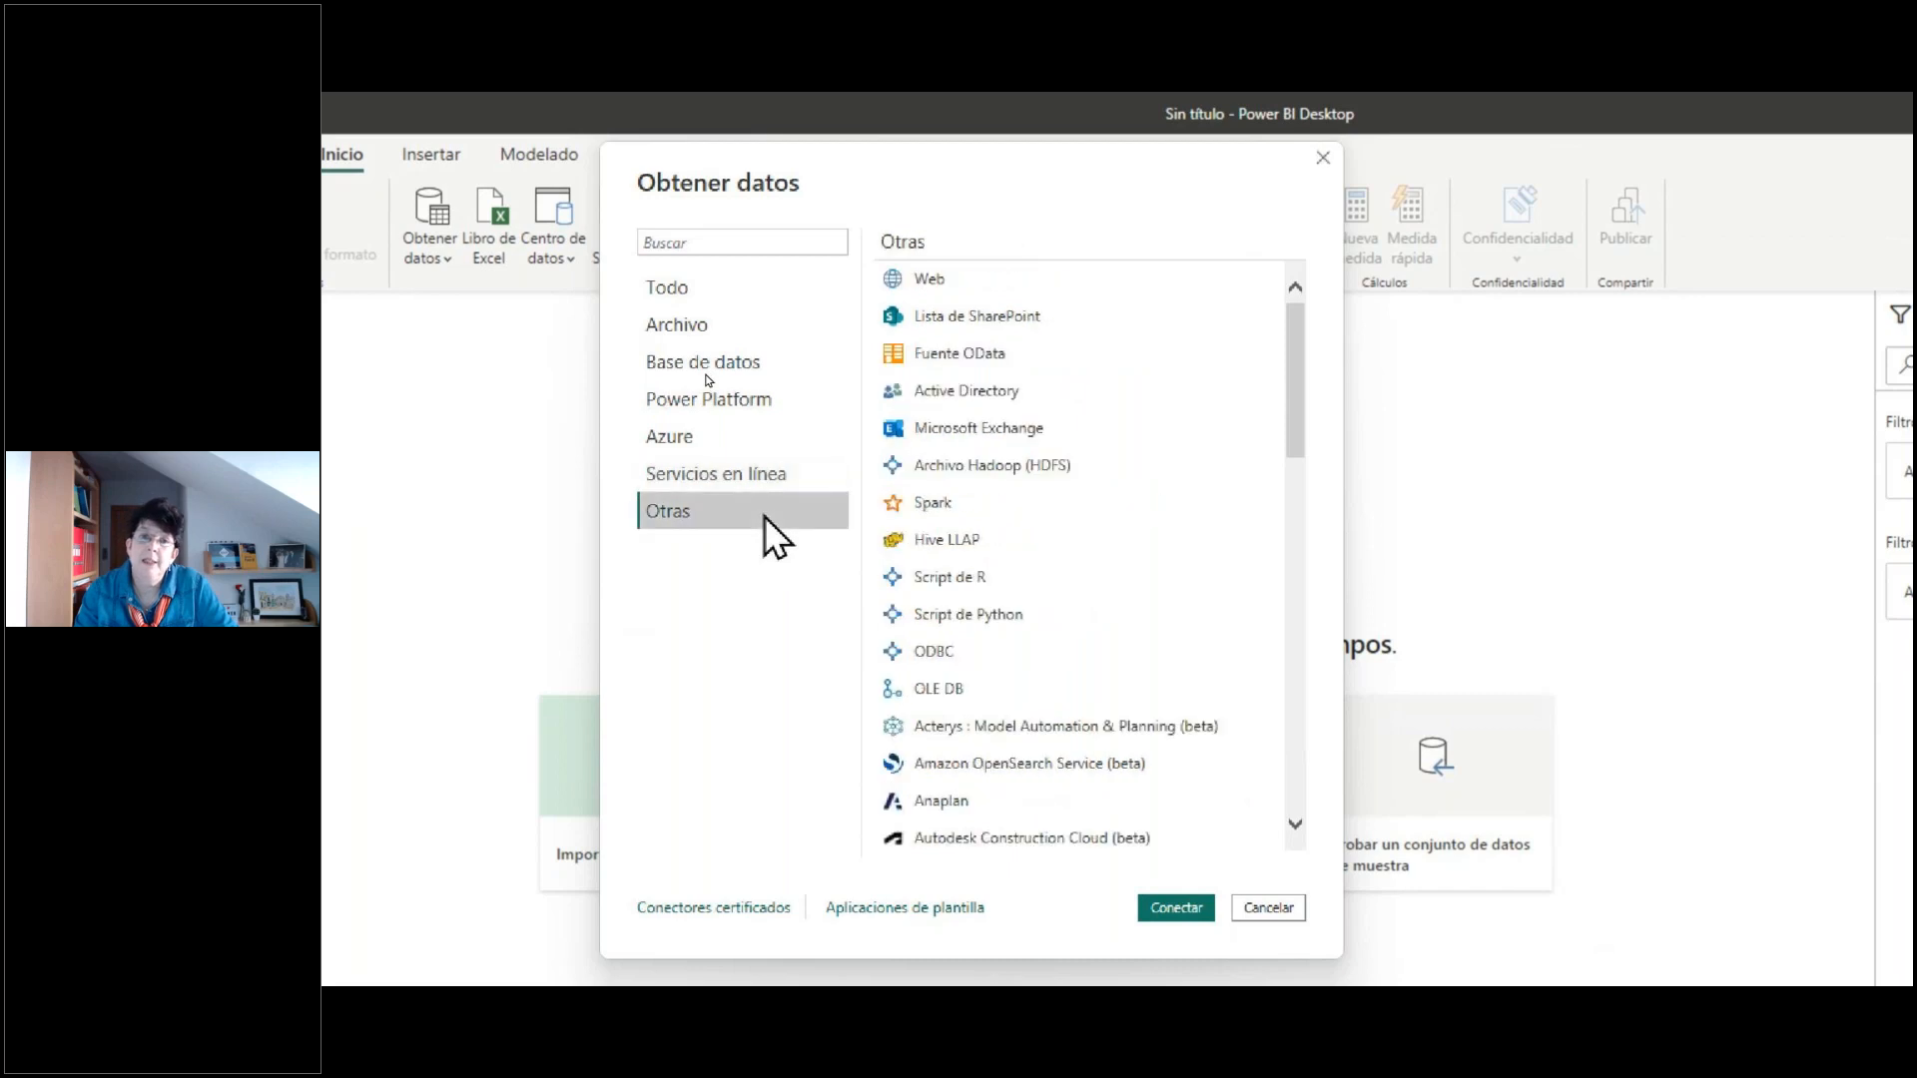
pyautogui.scroll(-2, 1158, 439)
pyautogui.scroll(-3, 1158, 440)
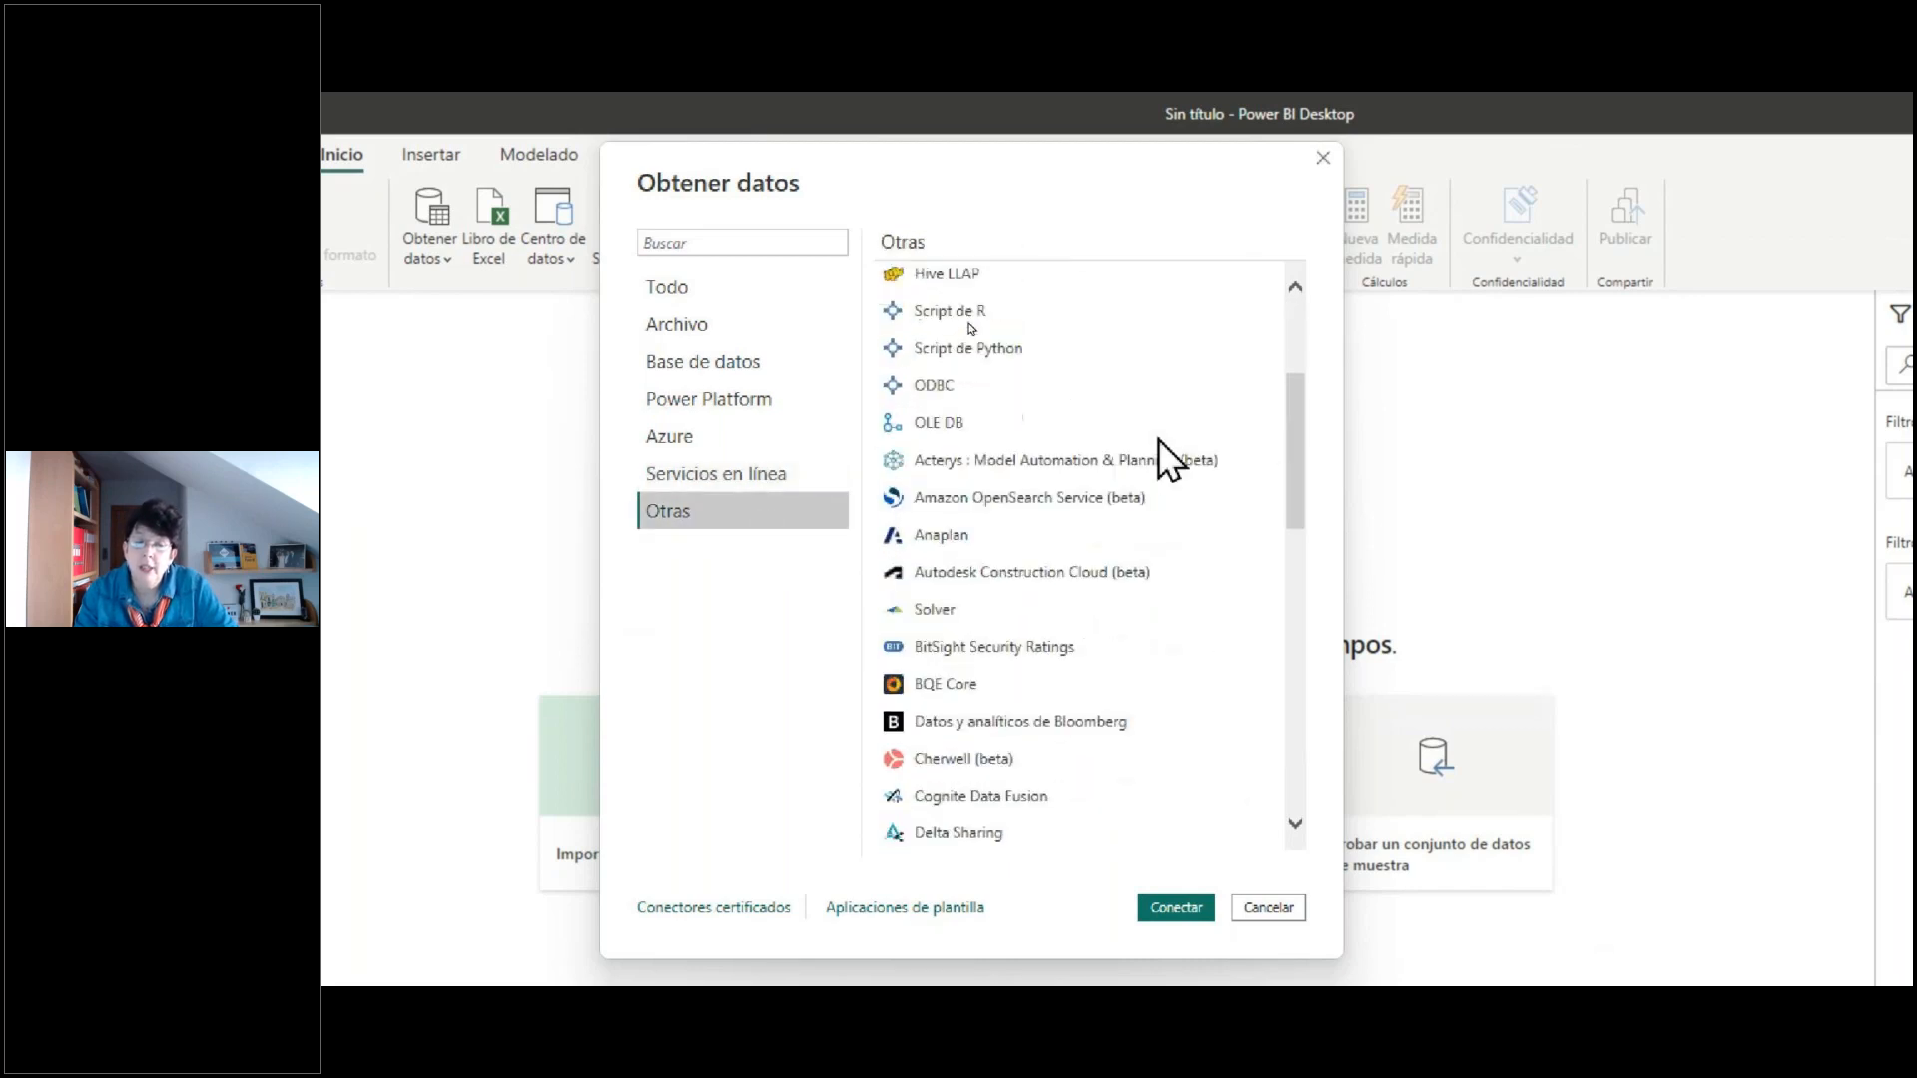
pyautogui.scroll(1, 1158, 440)
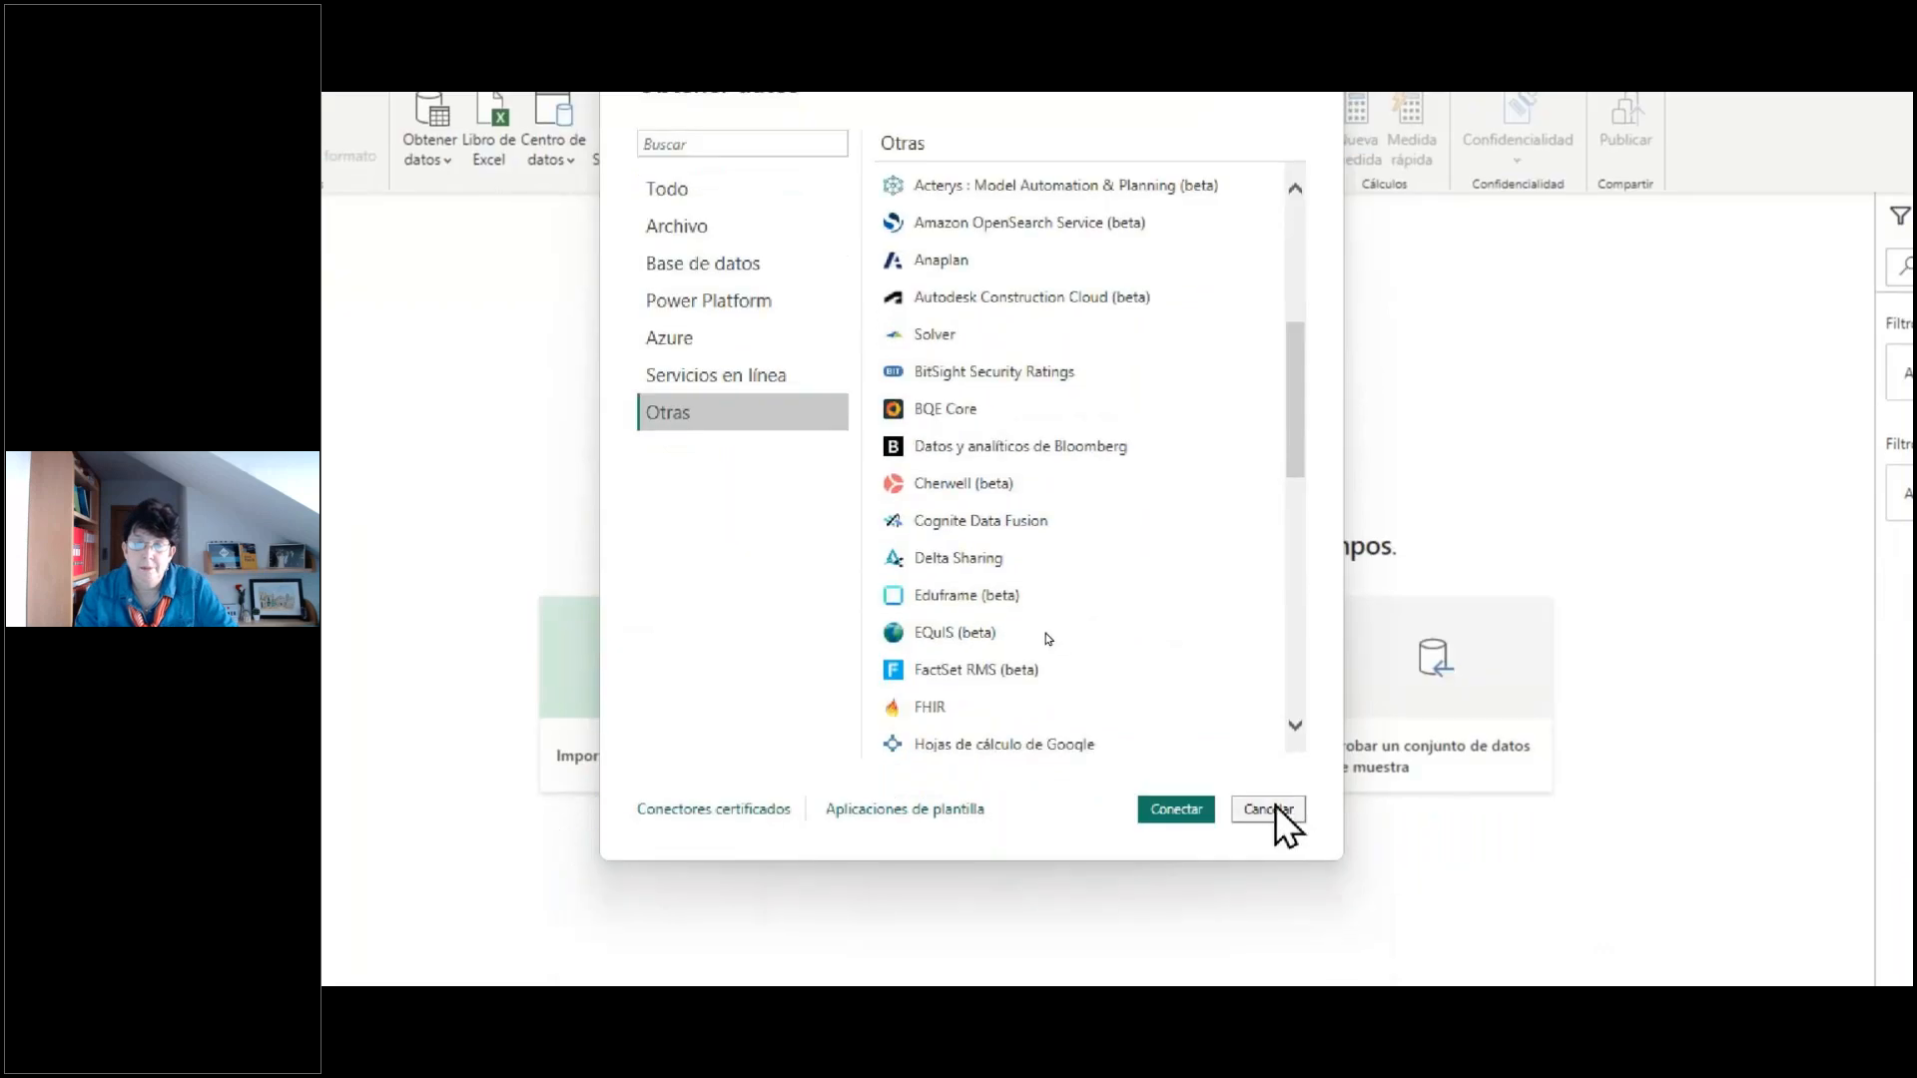
# - Connect to the Excel workbook 6 Objetos Excel.xlsx in the Datos folder as the data source
pyautogui.click(817, 230)
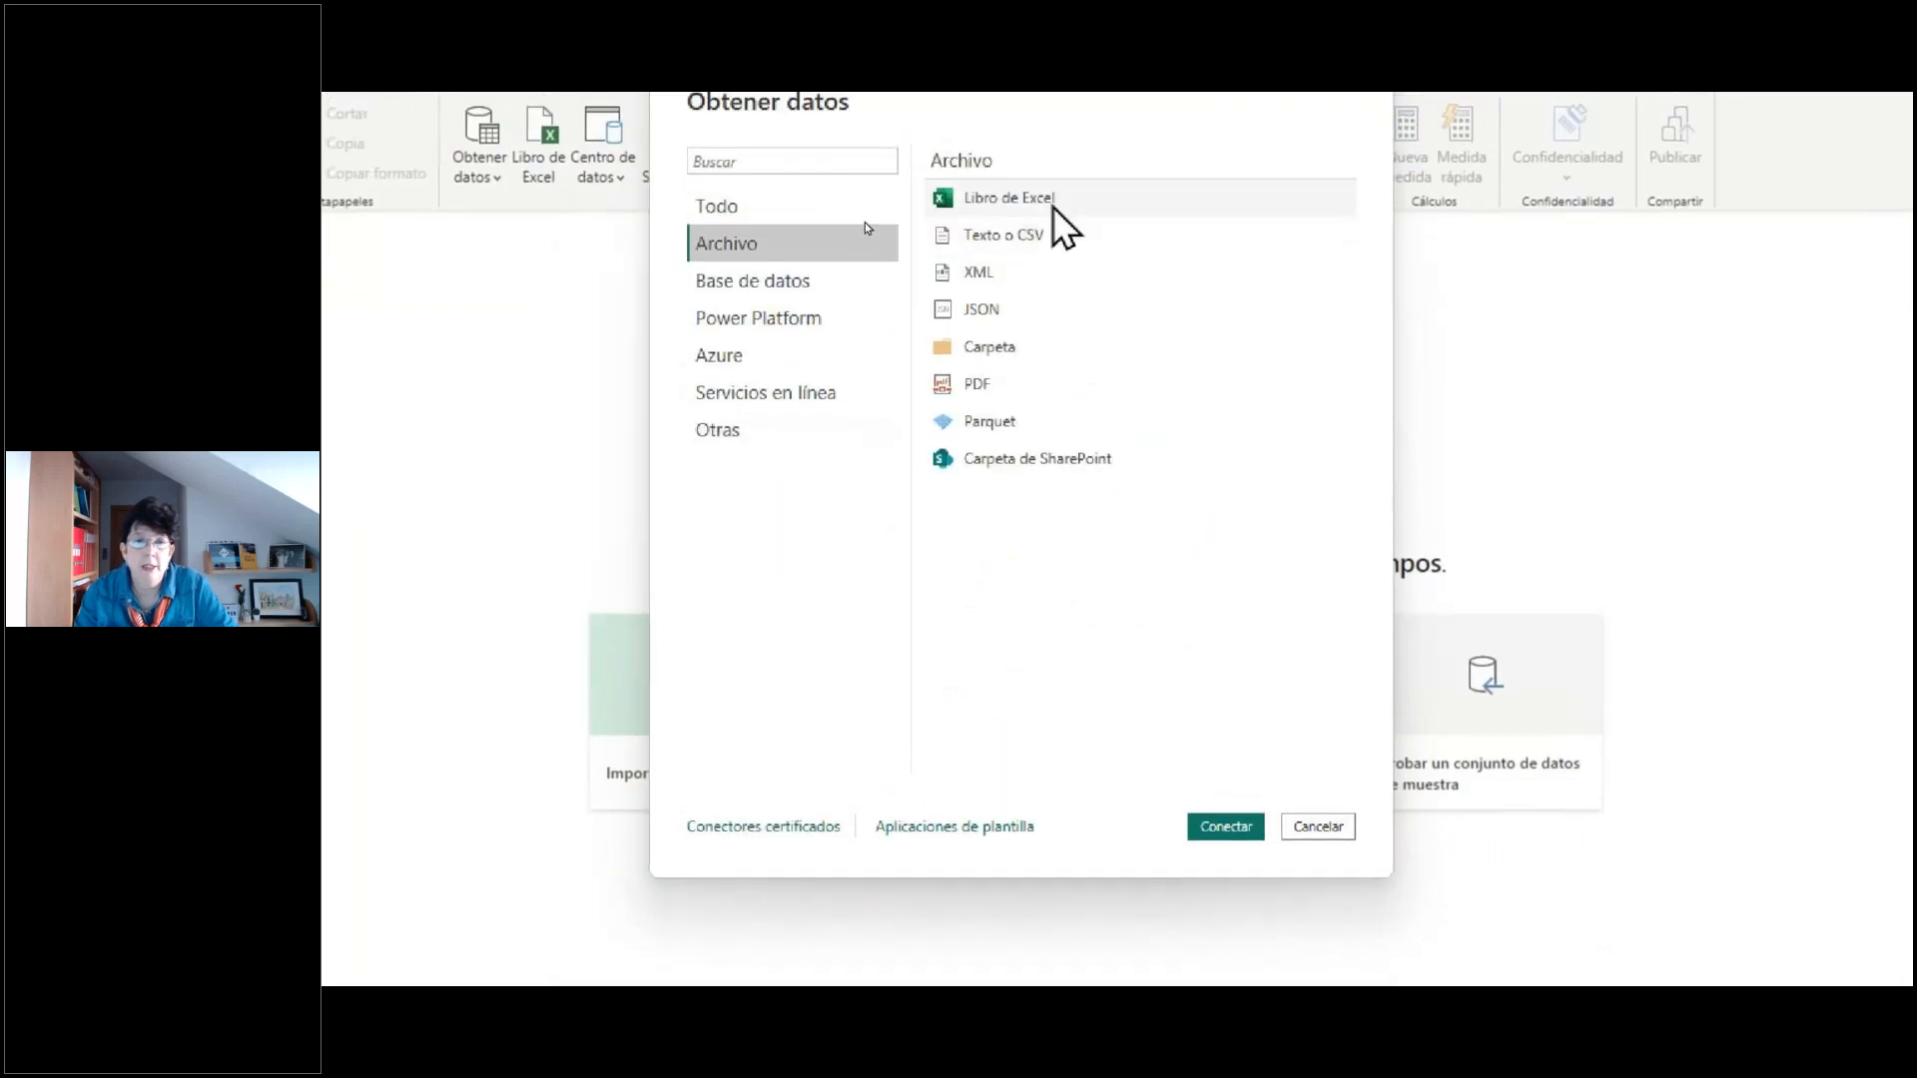
pyautogui.click(1038, 189)
pyautogui.click(1228, 827)
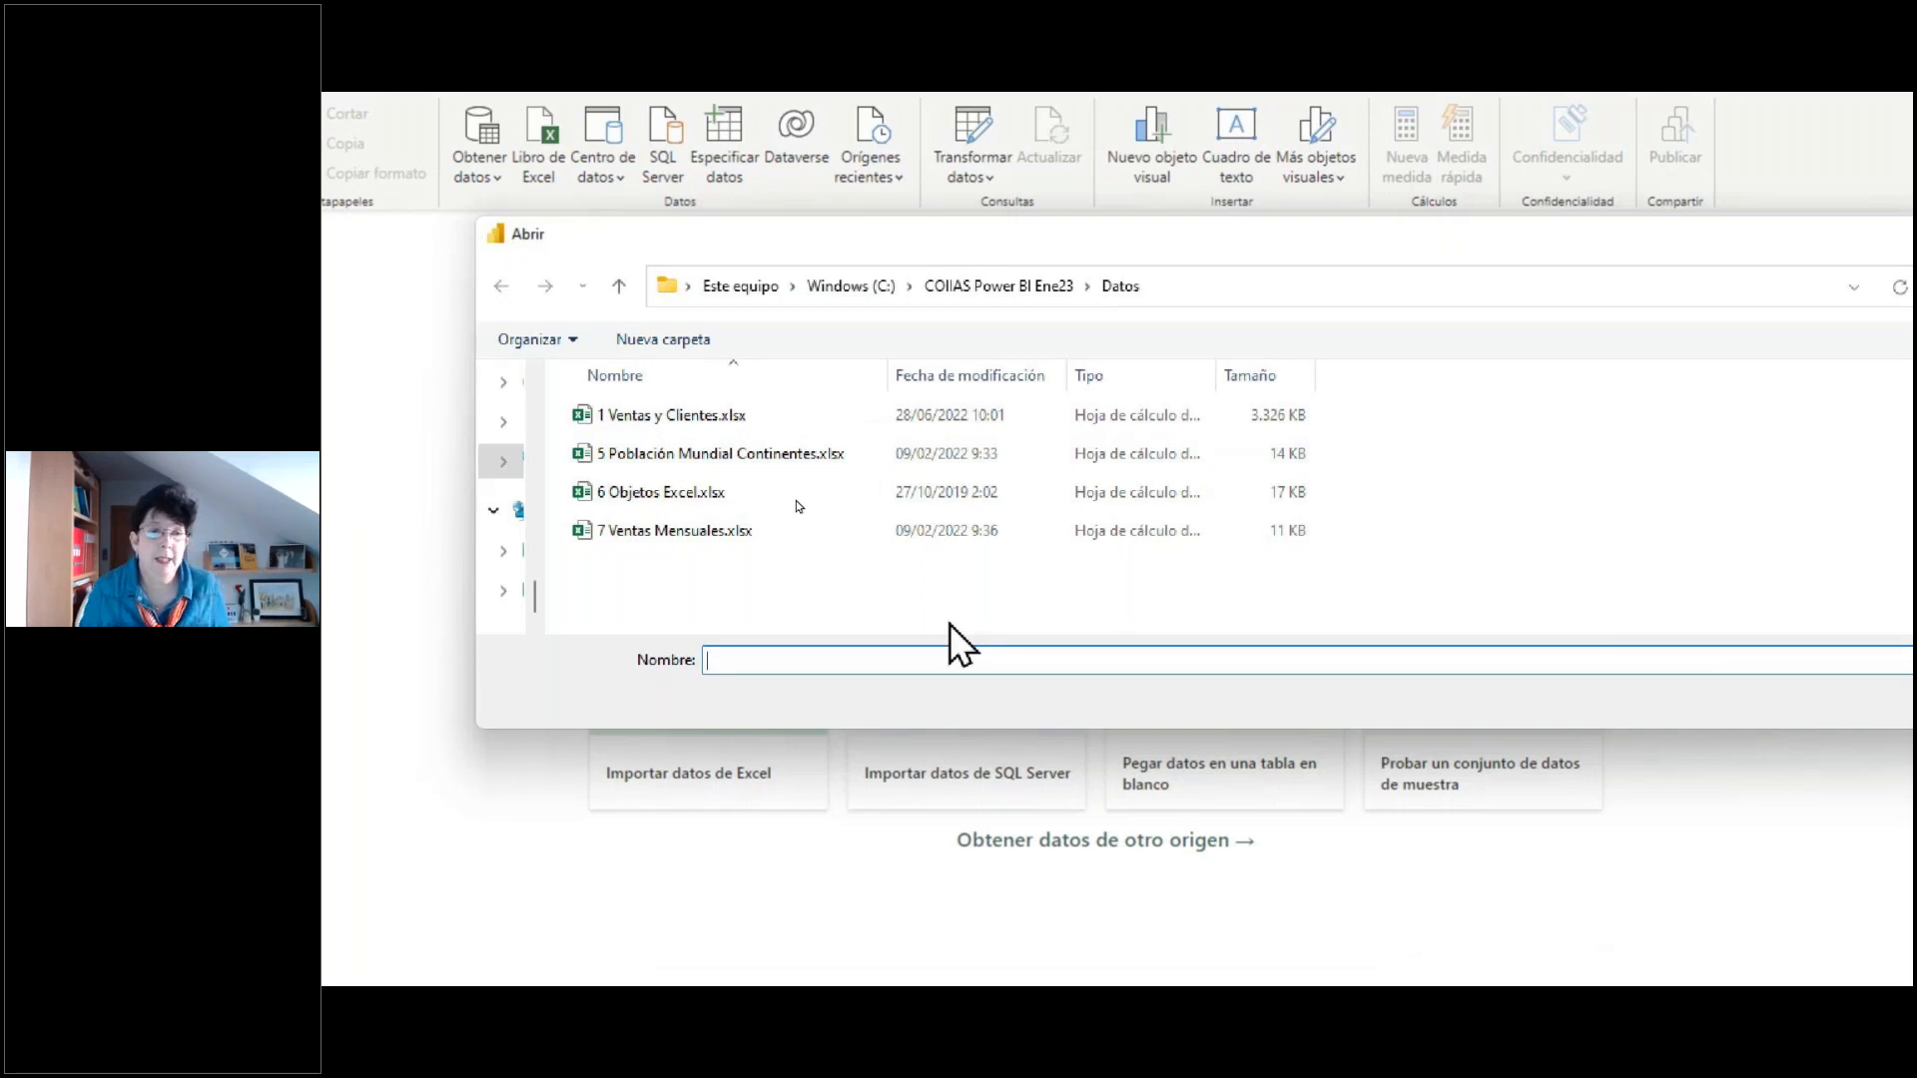
pyautogui.click(701, 498)
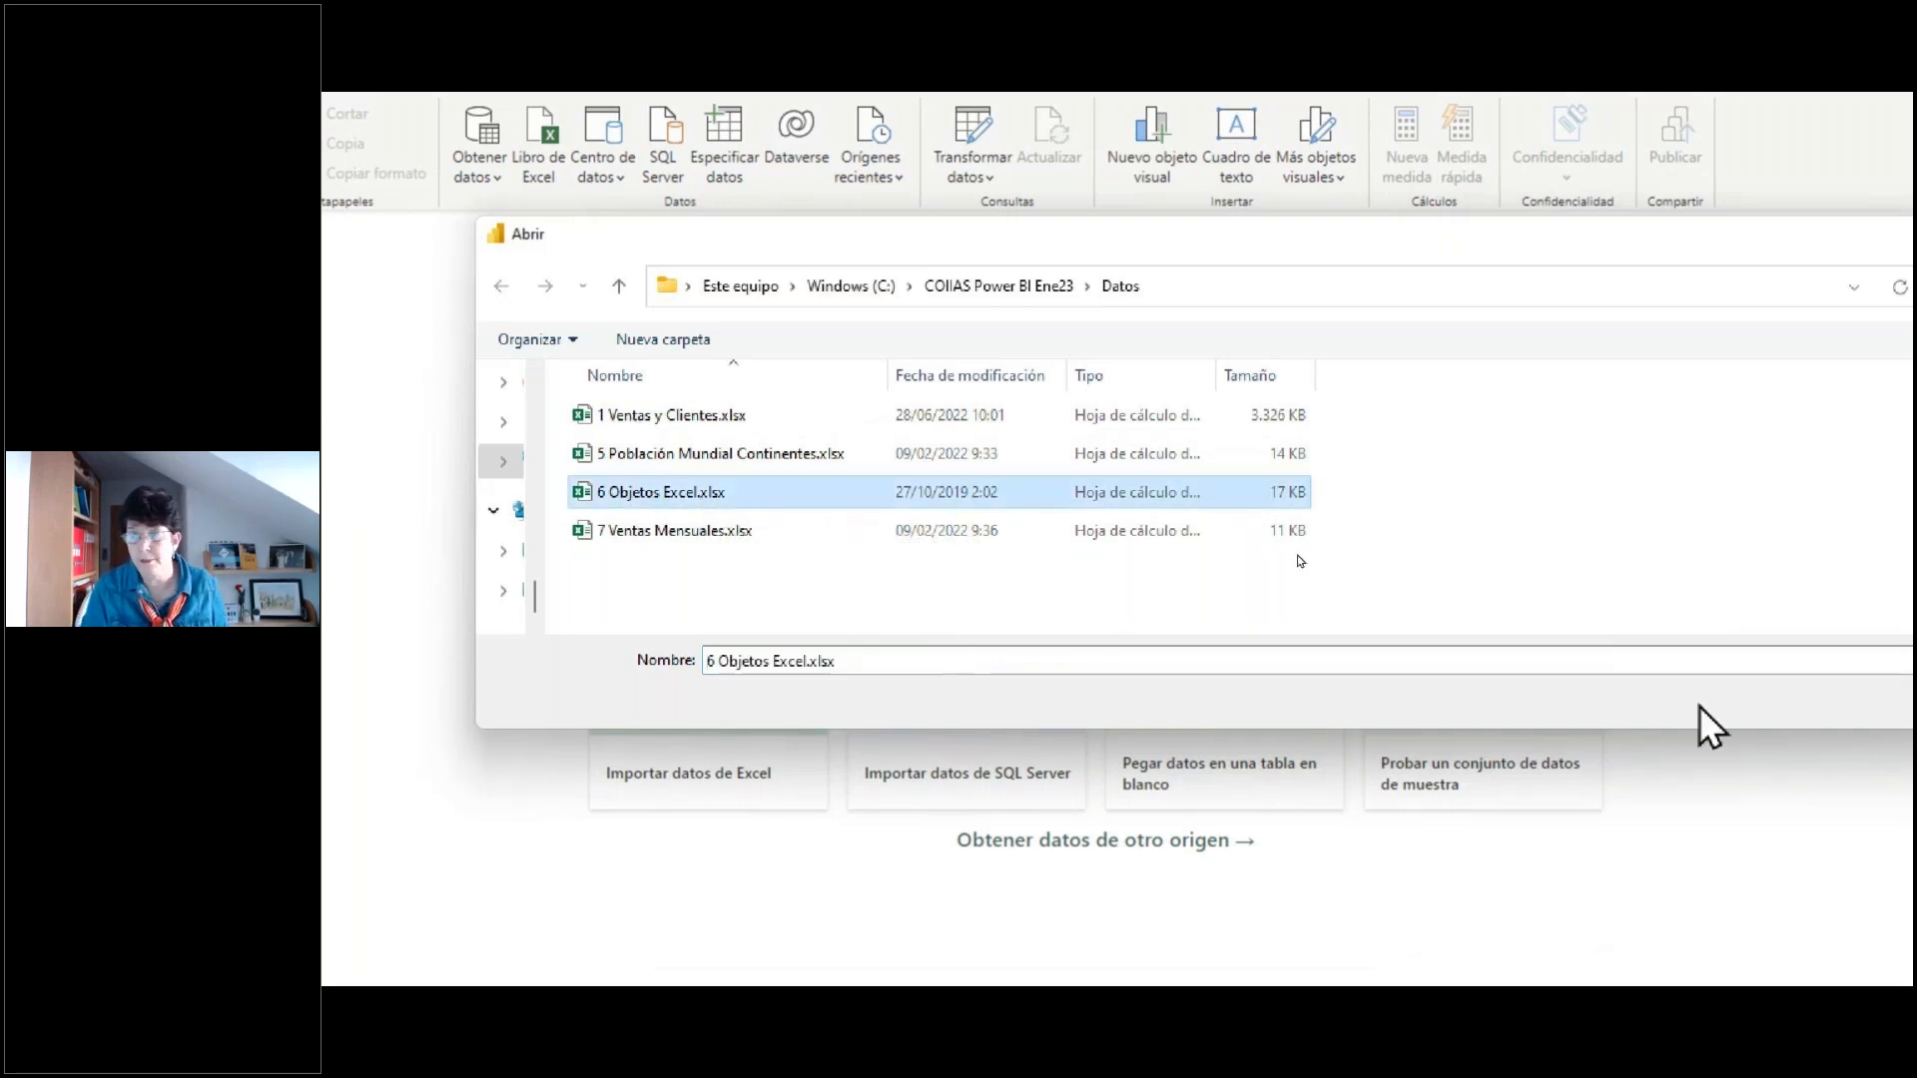
pyautogui.click(1757, 697)
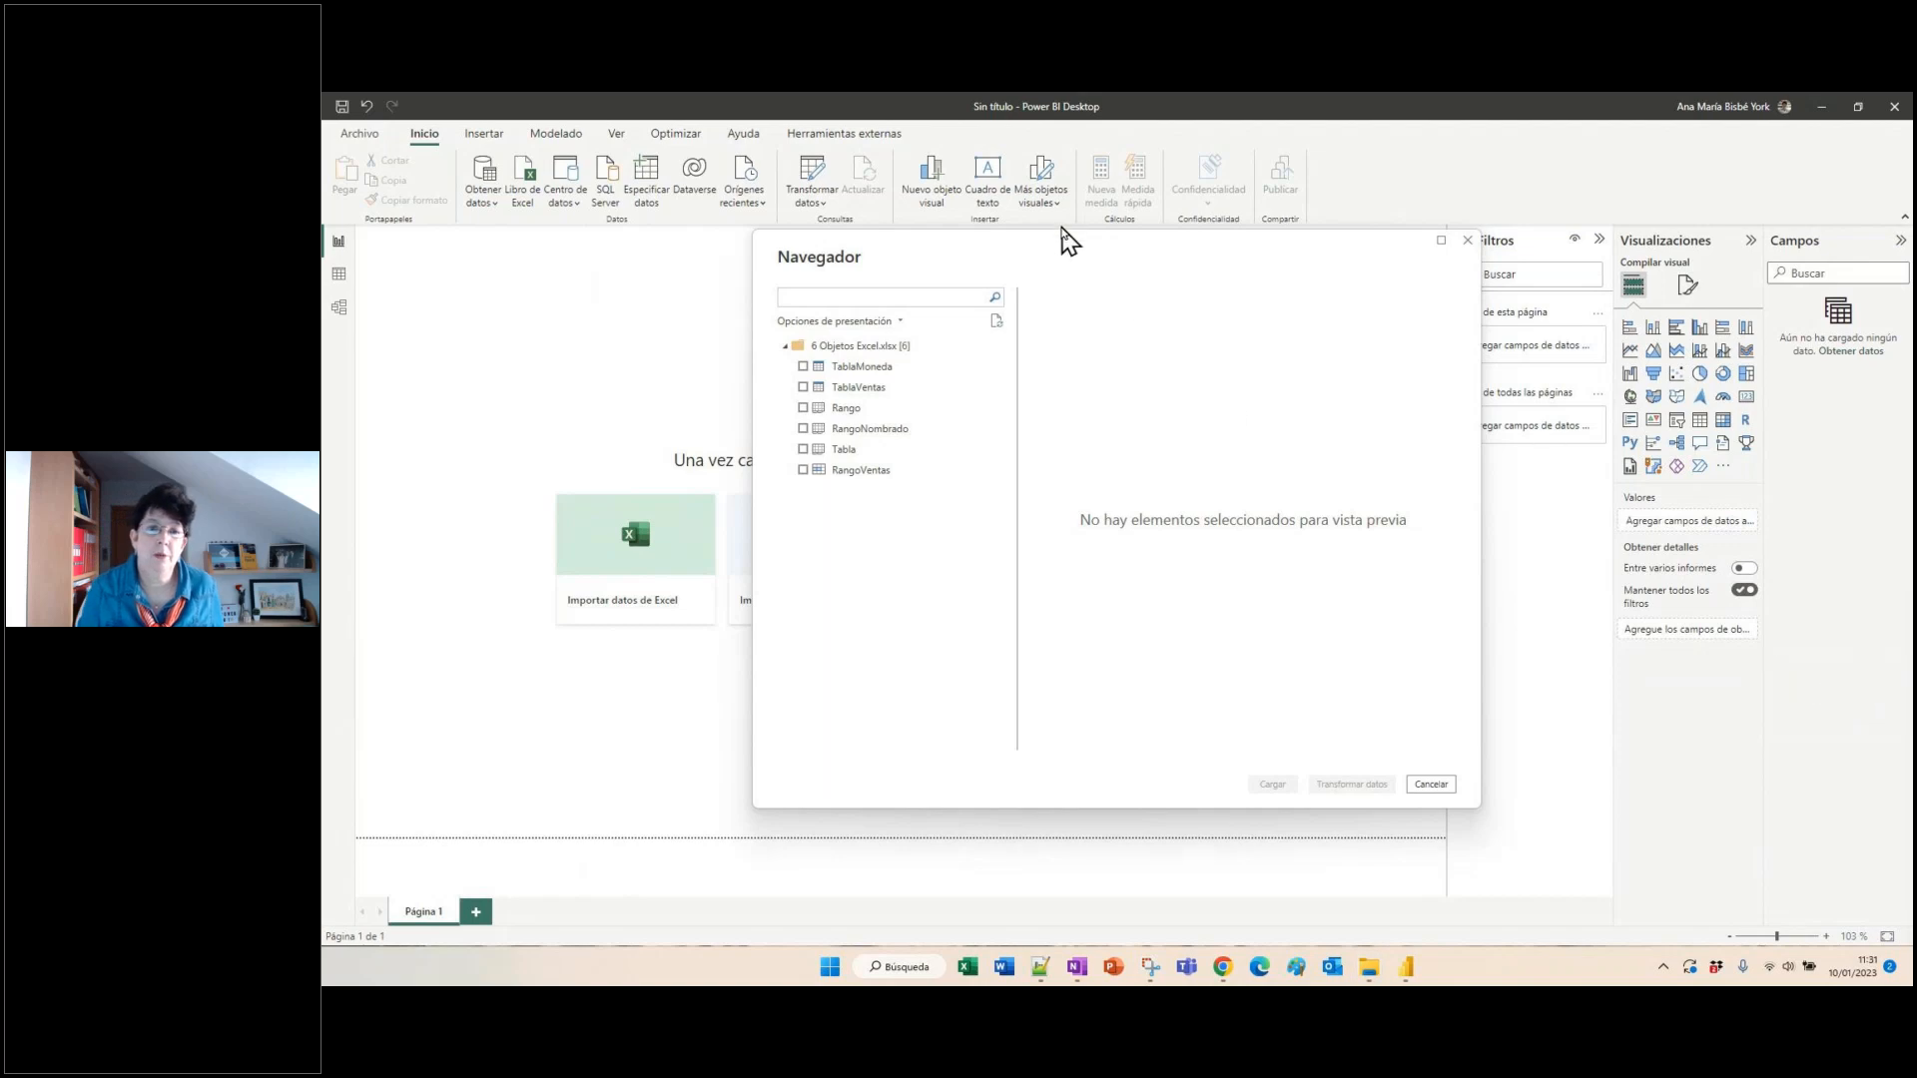
# - Move the Navegador aside and place the 6 Objetos Excel.xlsx workbook window in Excel beside it for comparison
pyautogui.moveTo(1061, 257); pyautogui.dragTo(688, 205)
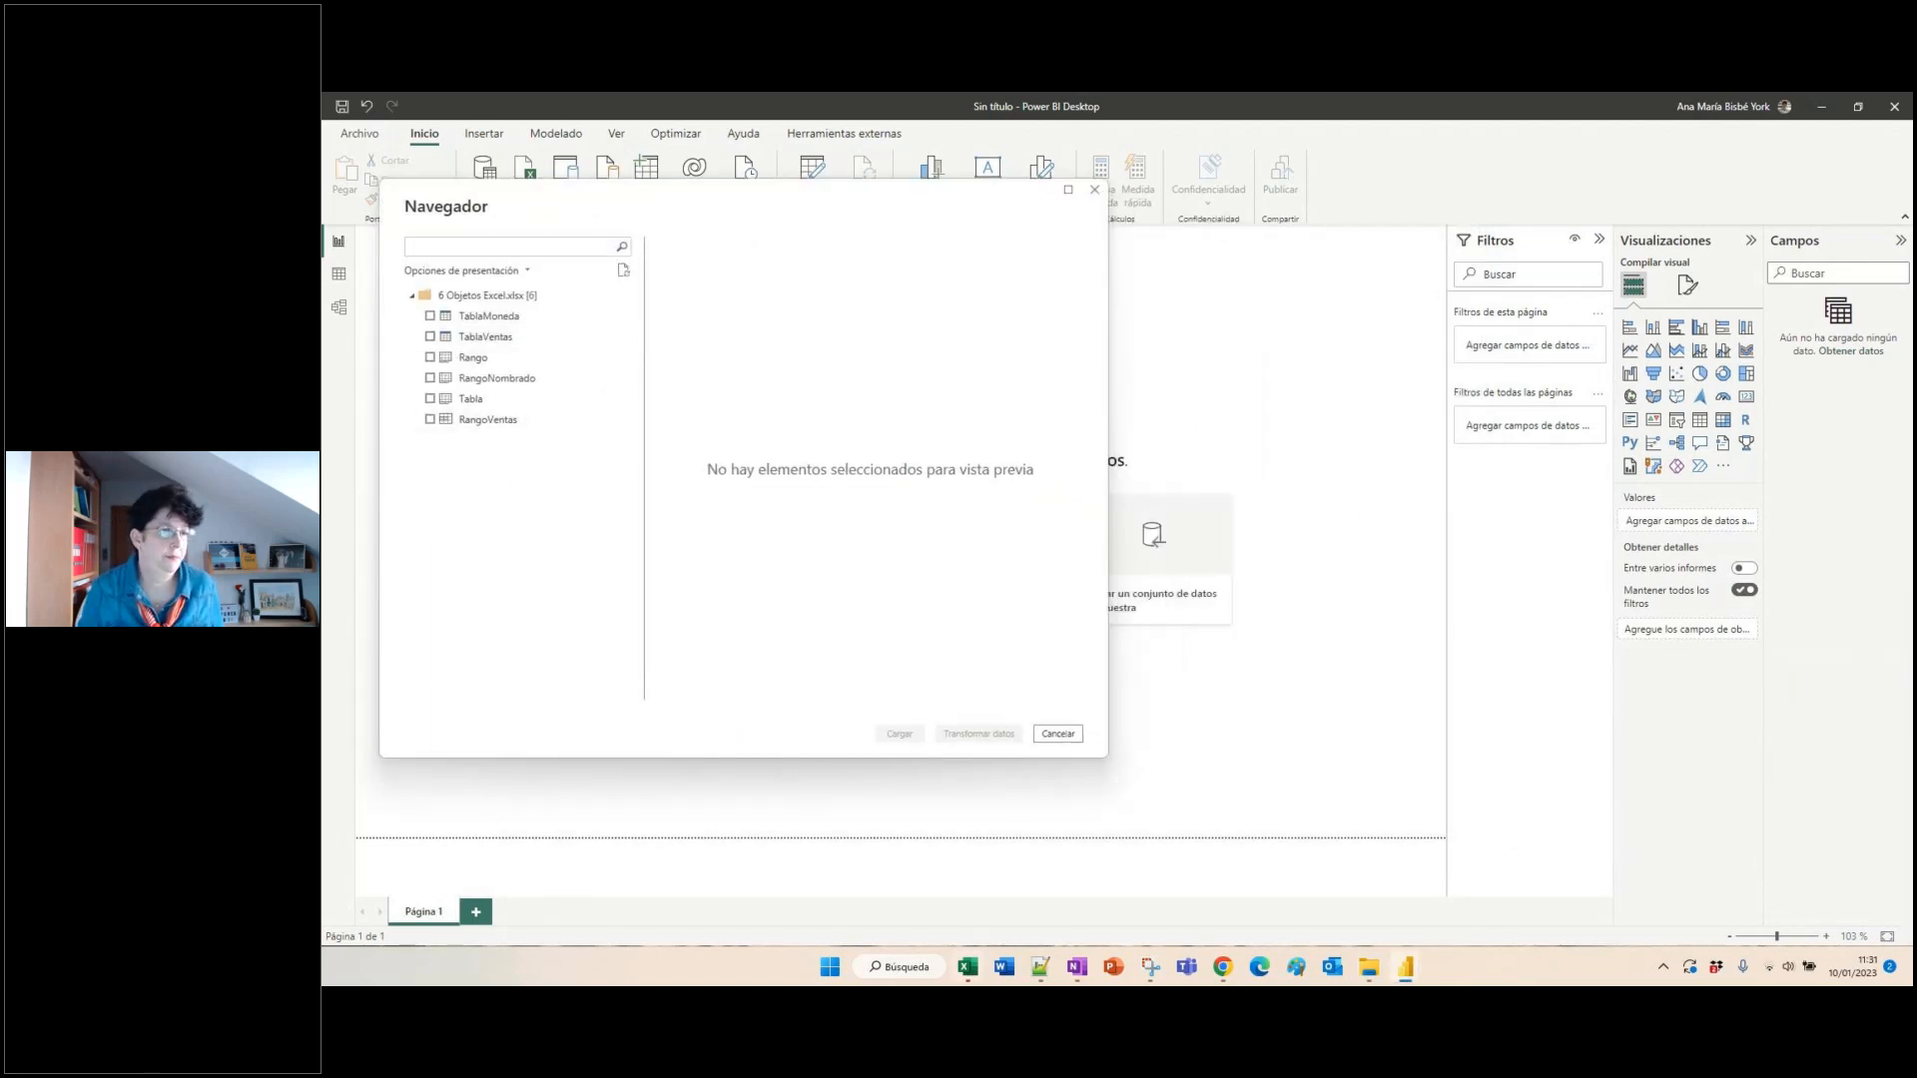
pyautogui.moveTo(323, 205); pyautogui.dragTo(989, 175)
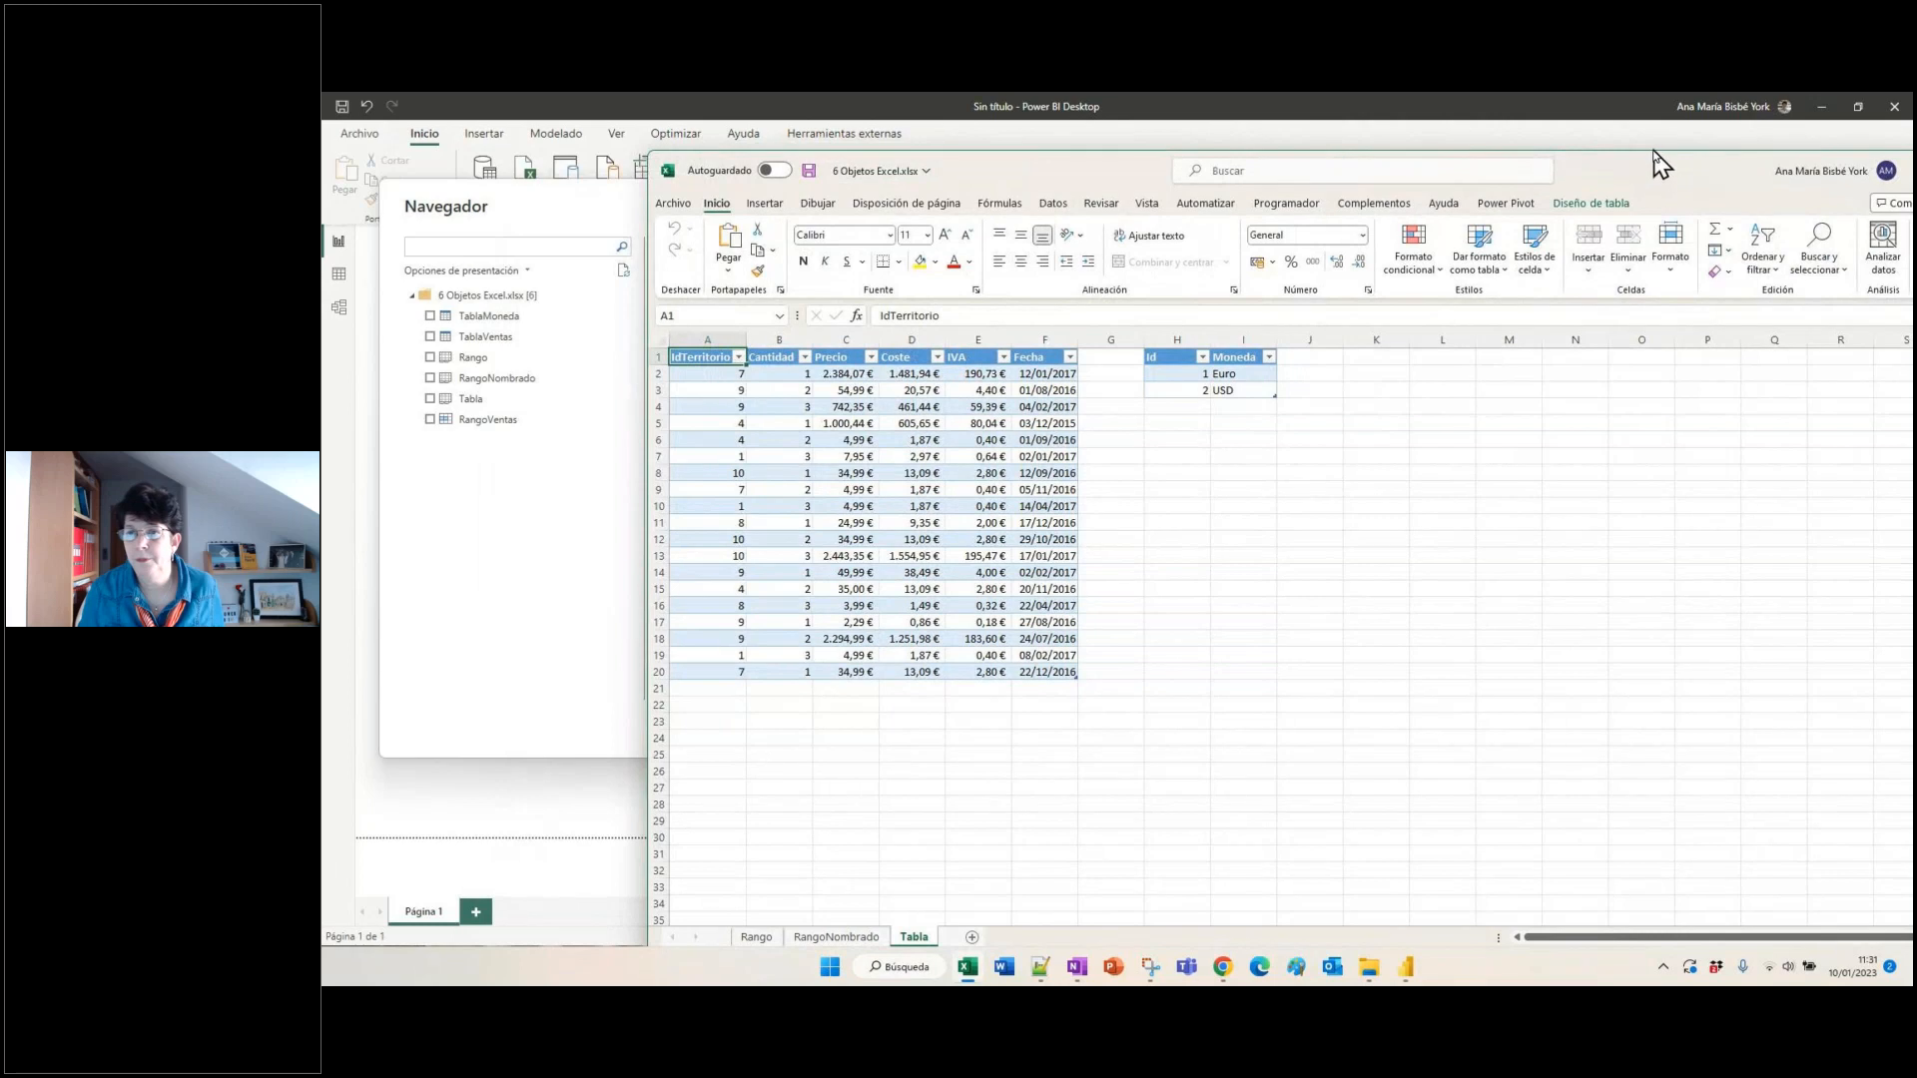
pyautogui.moveTo(1652, 157); pyautogui.dragTo(1693, 166)
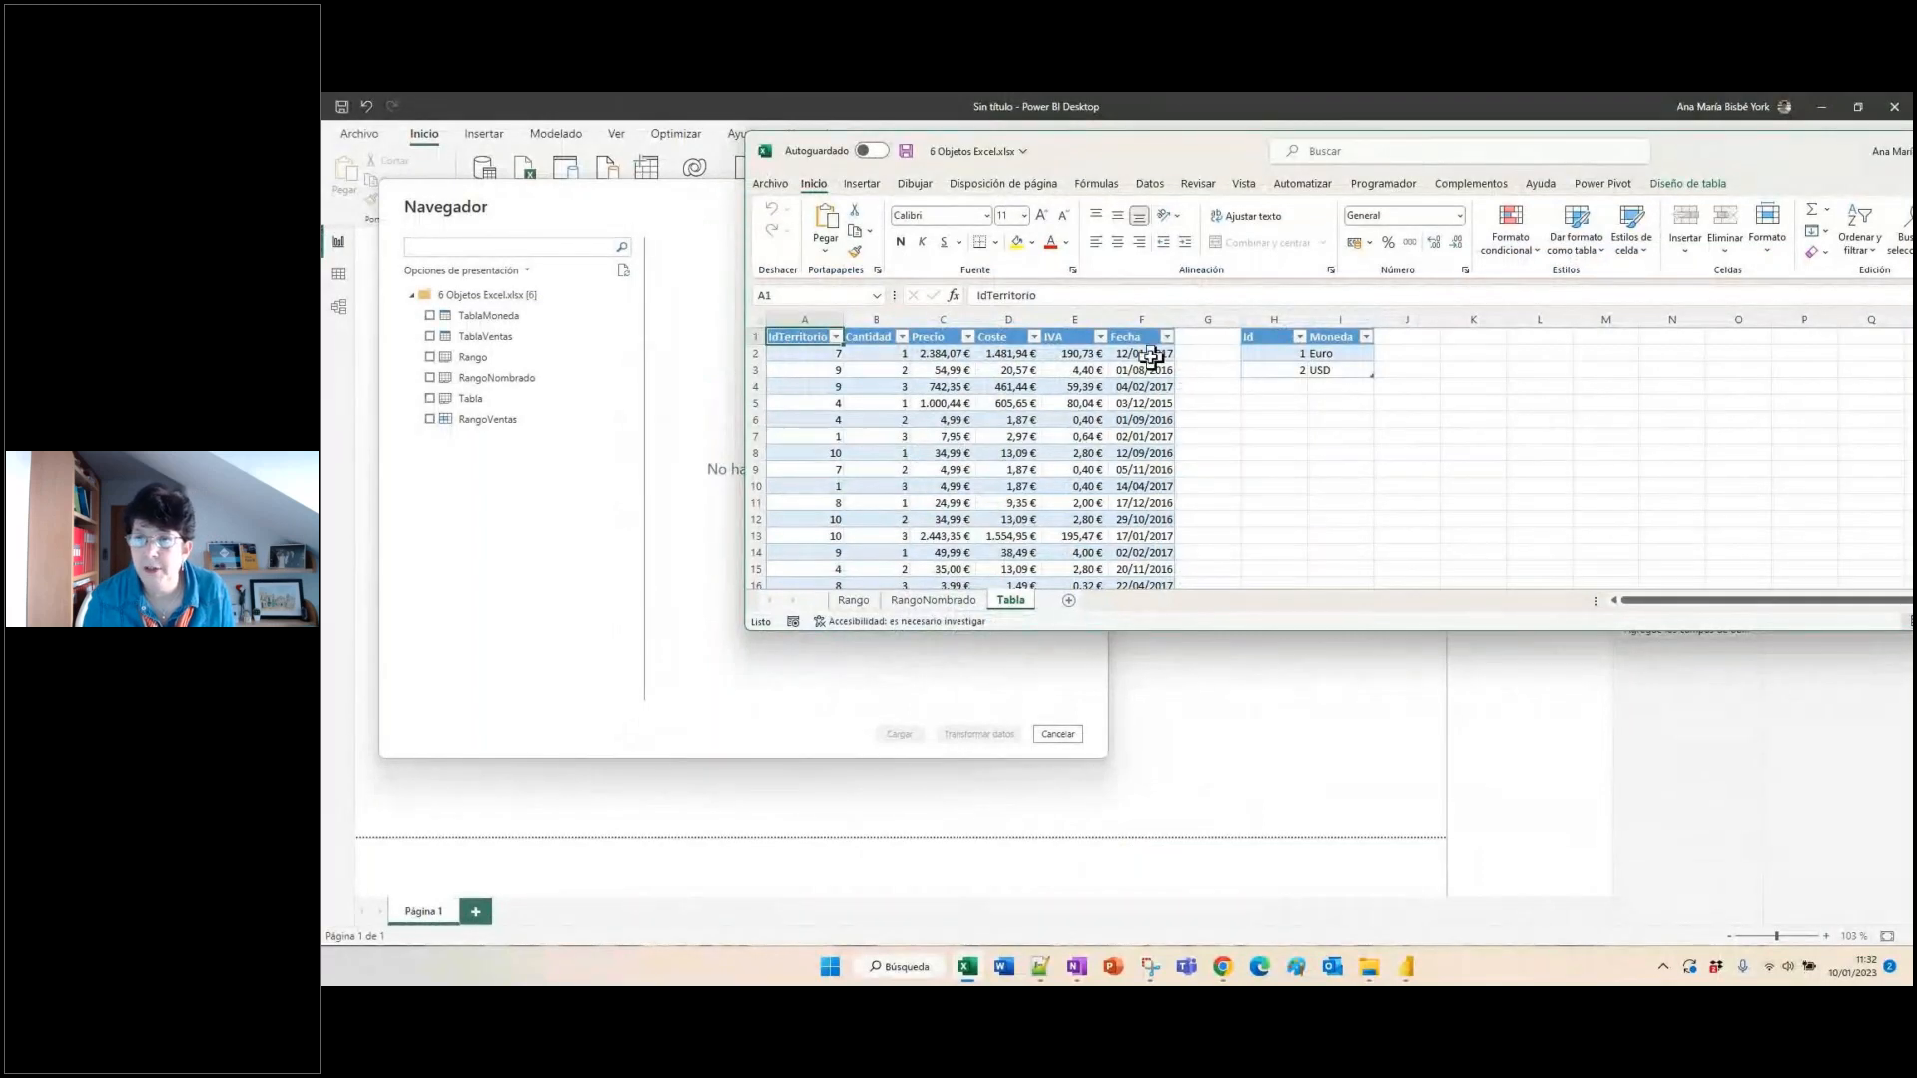
# - Examine the Fecha column of the formatted table on sheet Tabla and the plain range on sheet Rango
pyautogui.click(1151, 356)
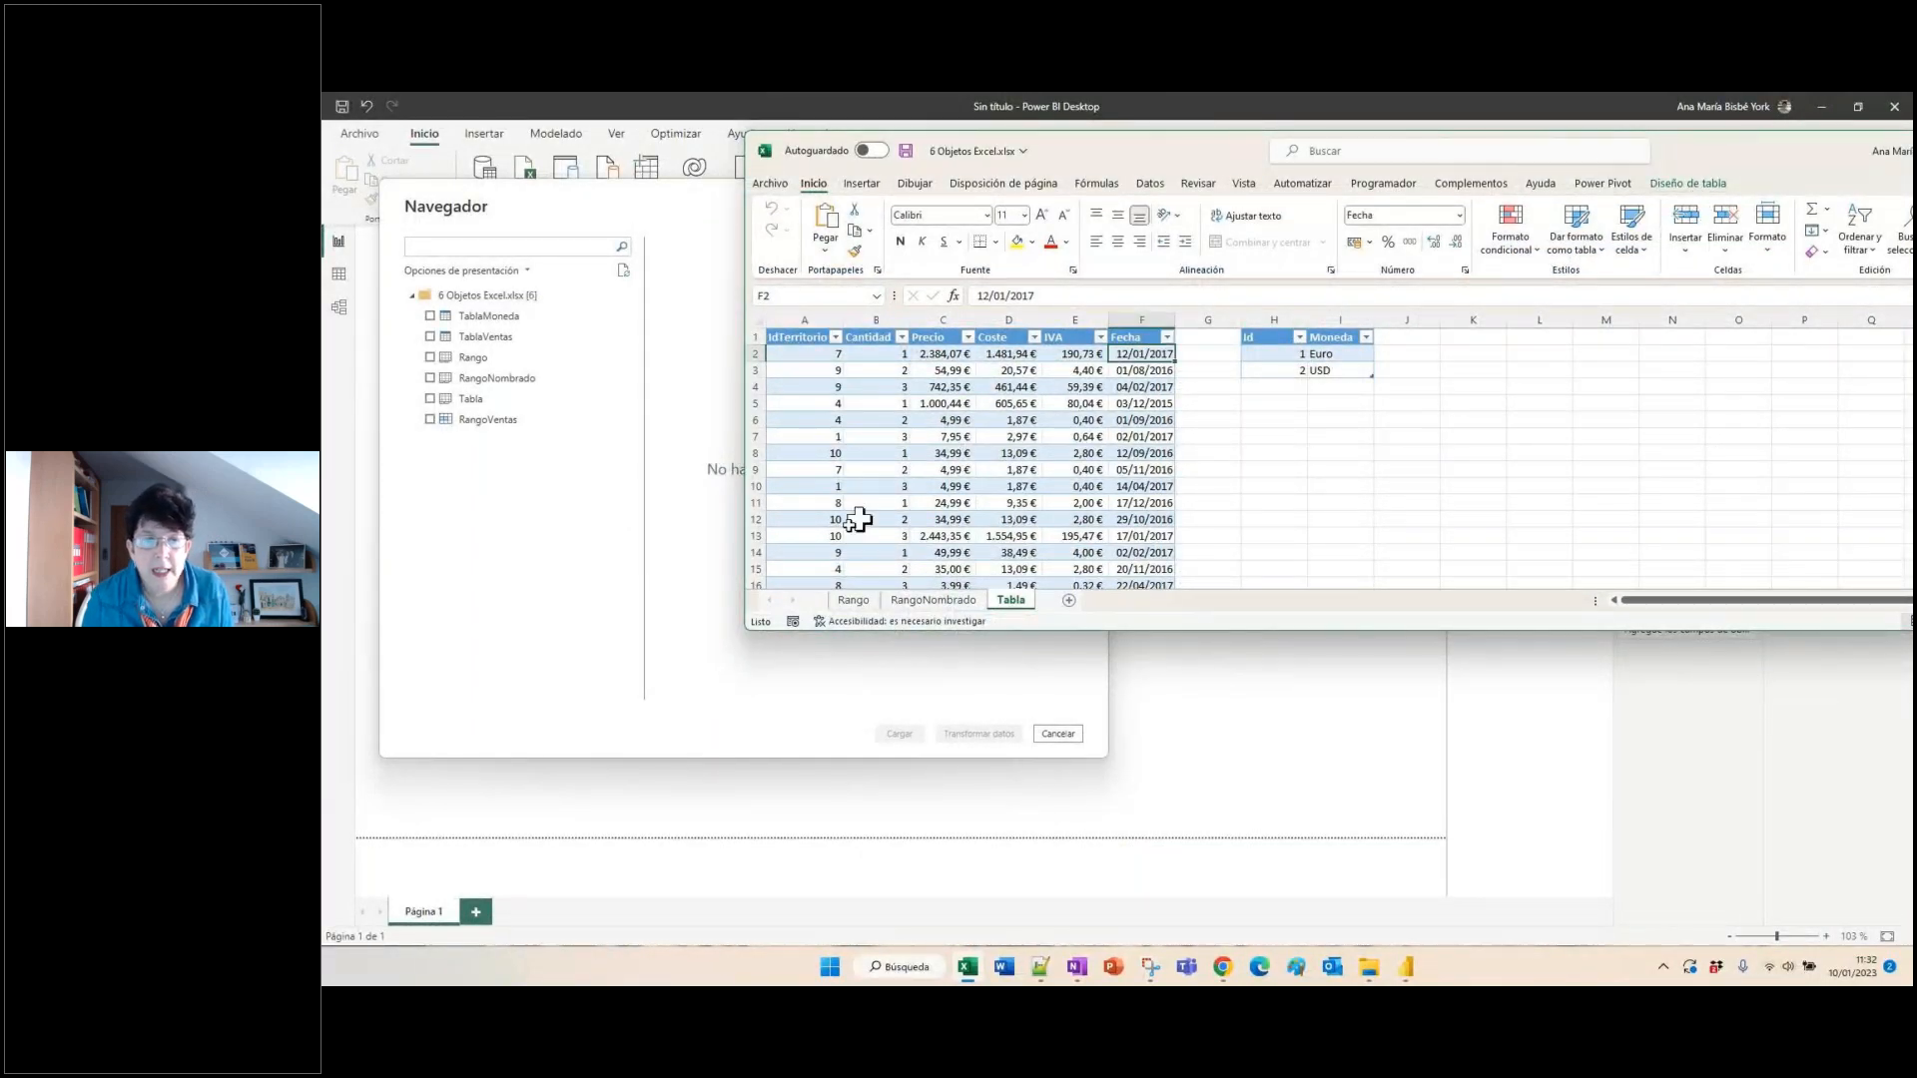
pyautogui.click(854, 600)
pyautogui.click(811, 358)
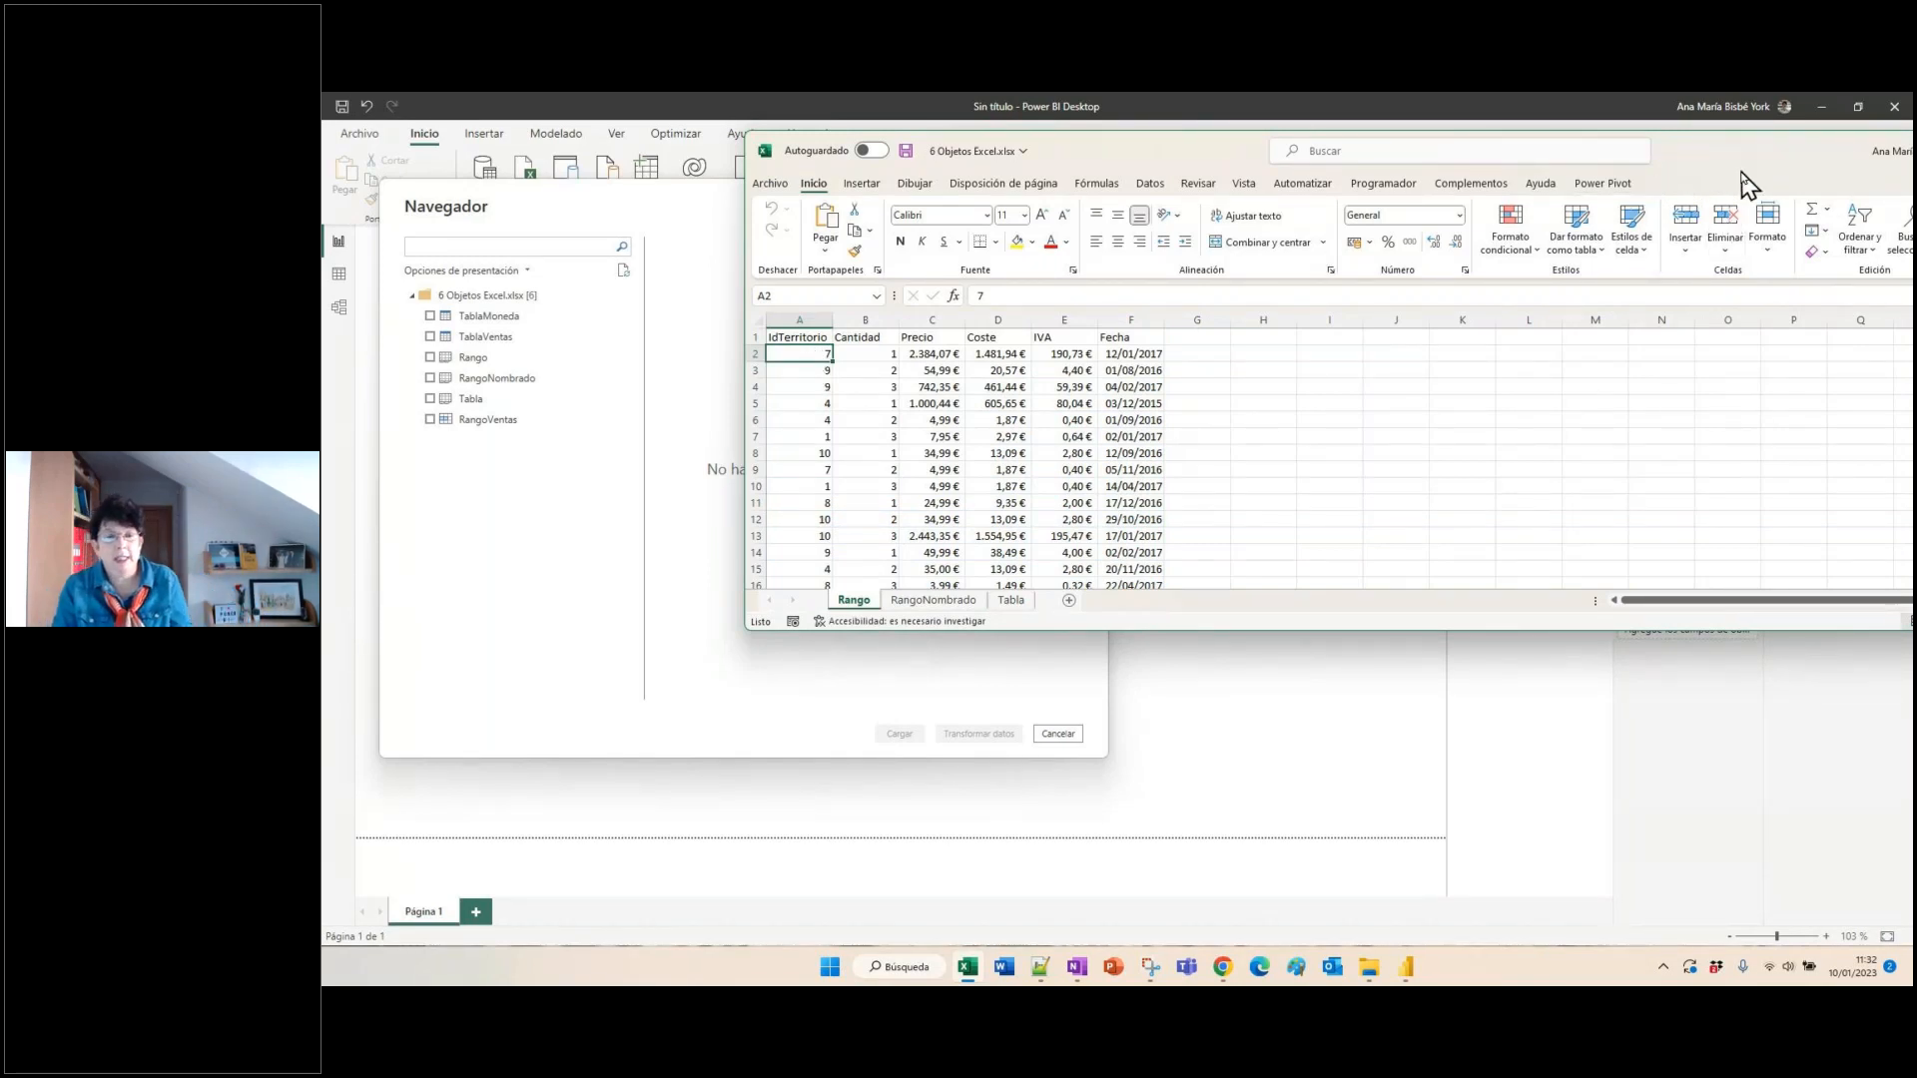
# - Review the defined names on the RangoNombrado sheet, including what RangoVentas refers to, and close the Excel workbook
pyautogui.click(976, 603)
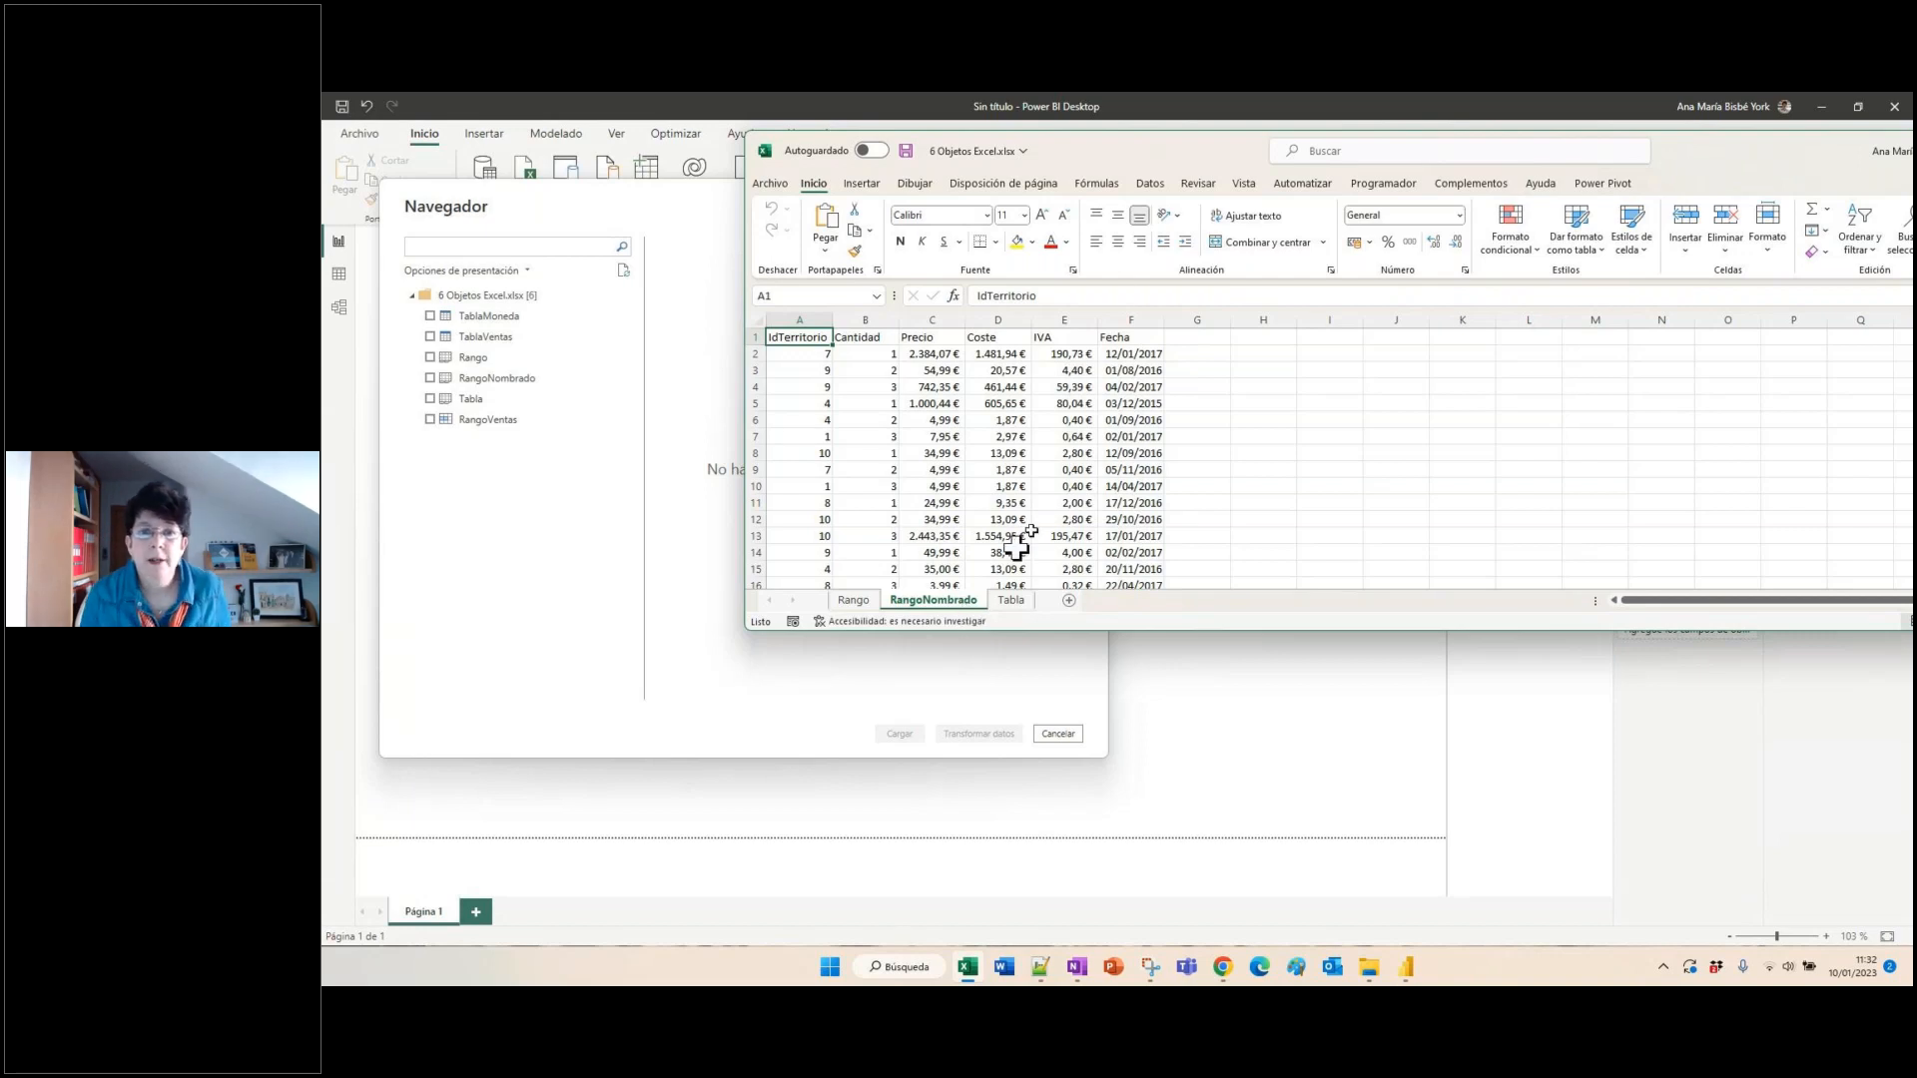
pyautogui.click(1107, 188)
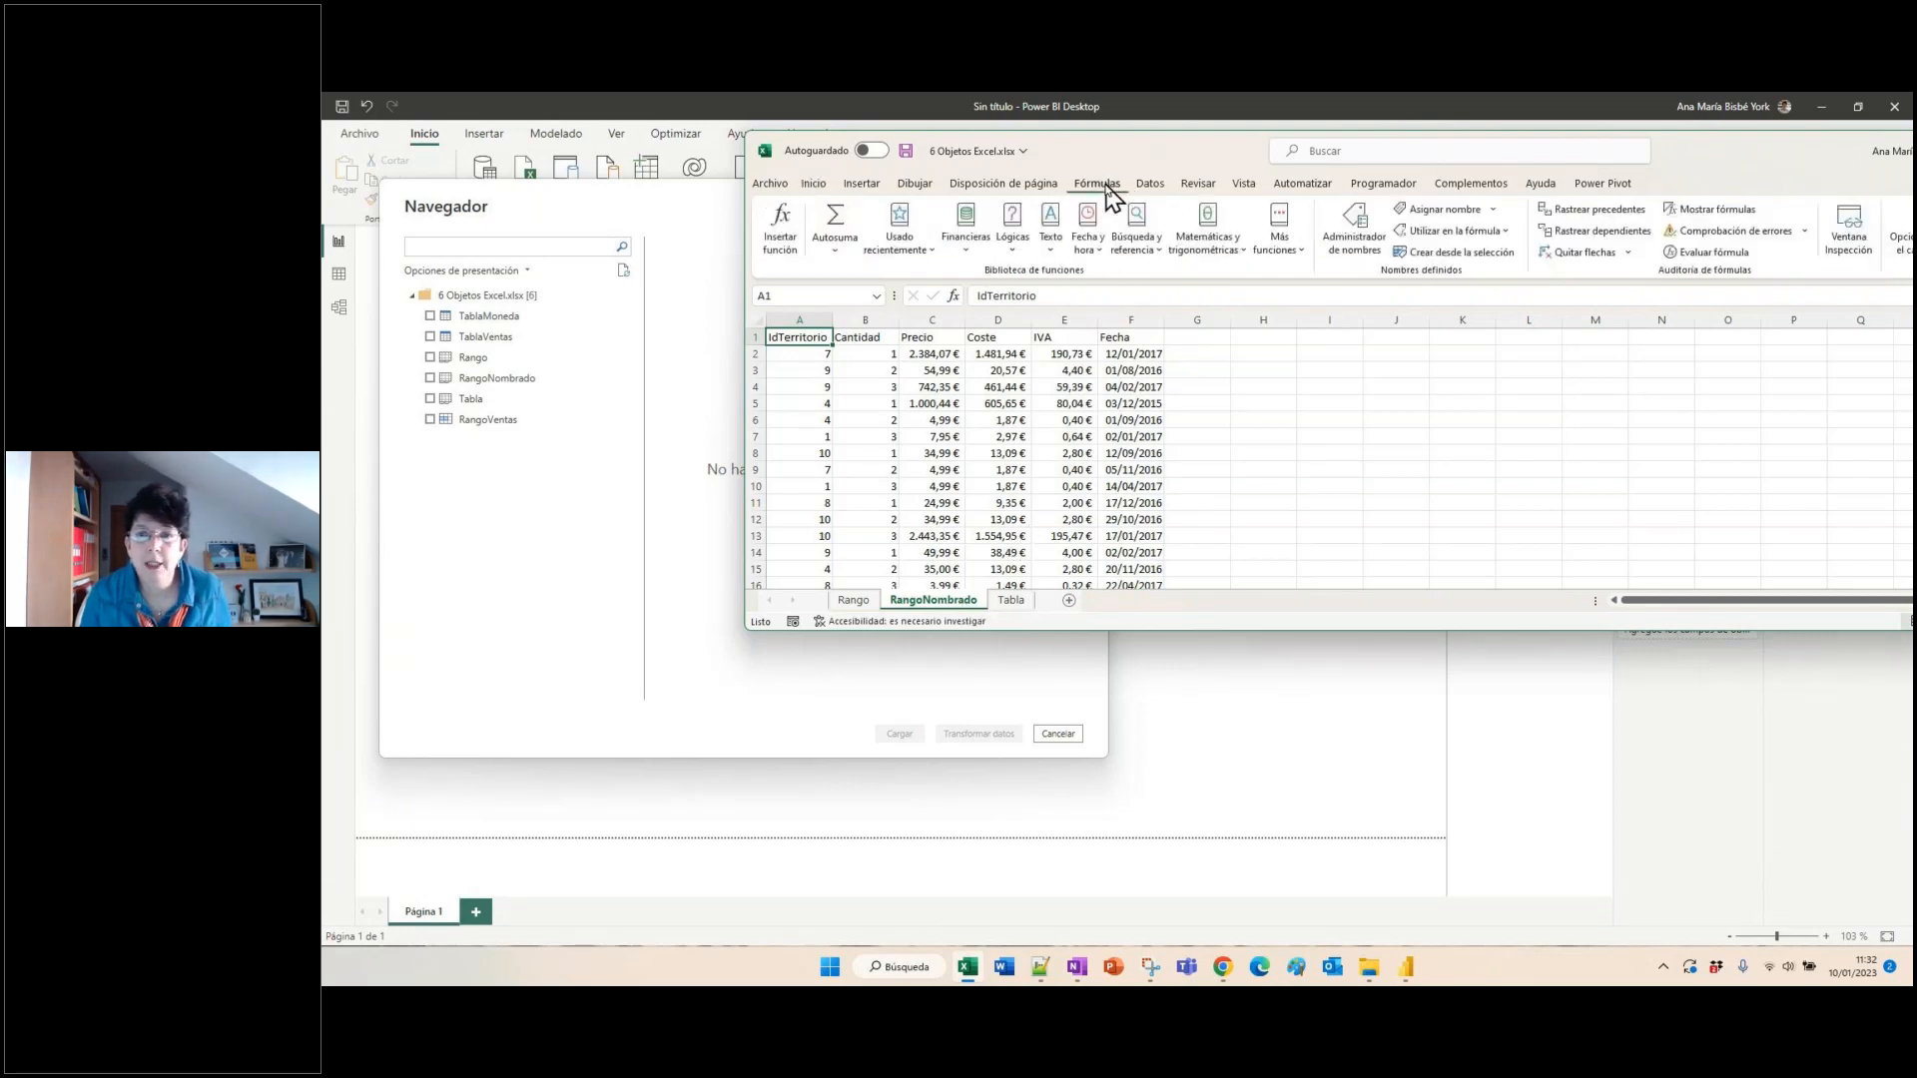
pyautogui.click(1357, 230)
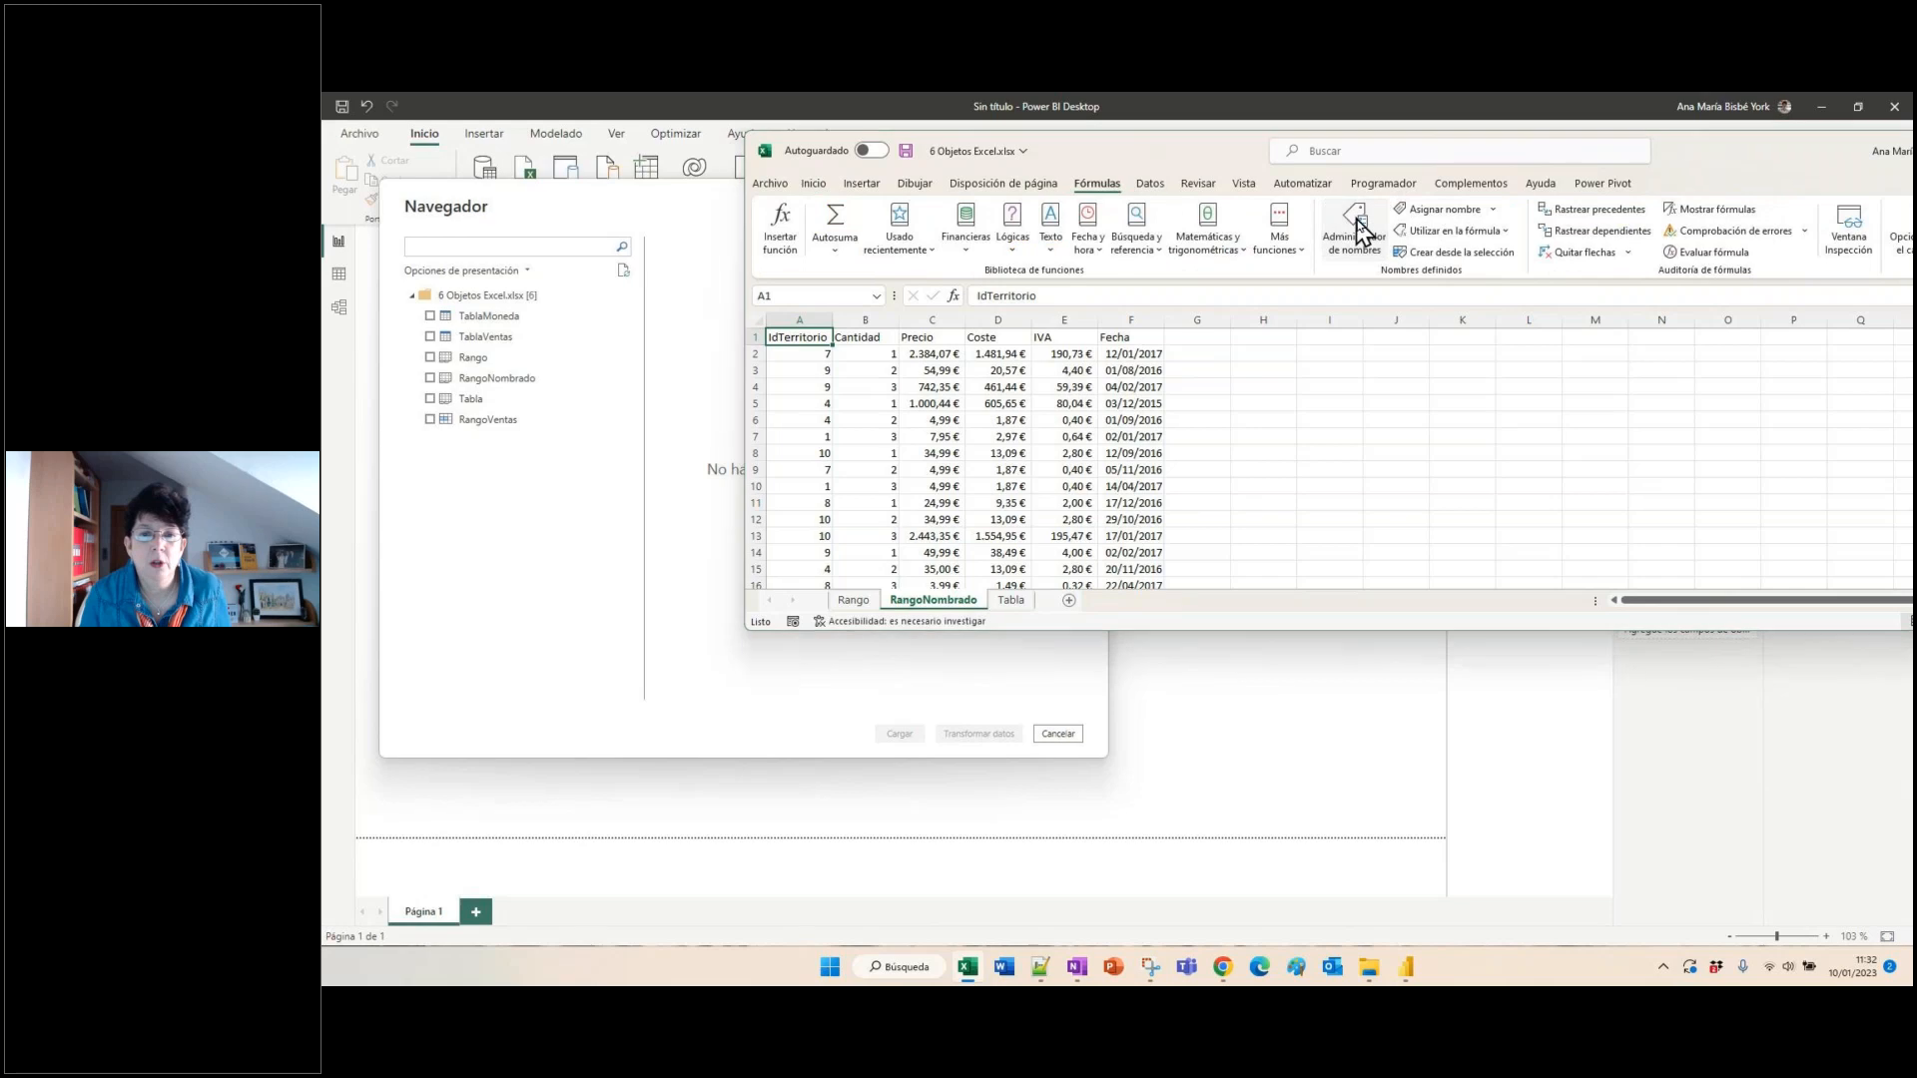
pyautogui.moveTo(1241, 200); pyautogui.dragTo(1554, 197)
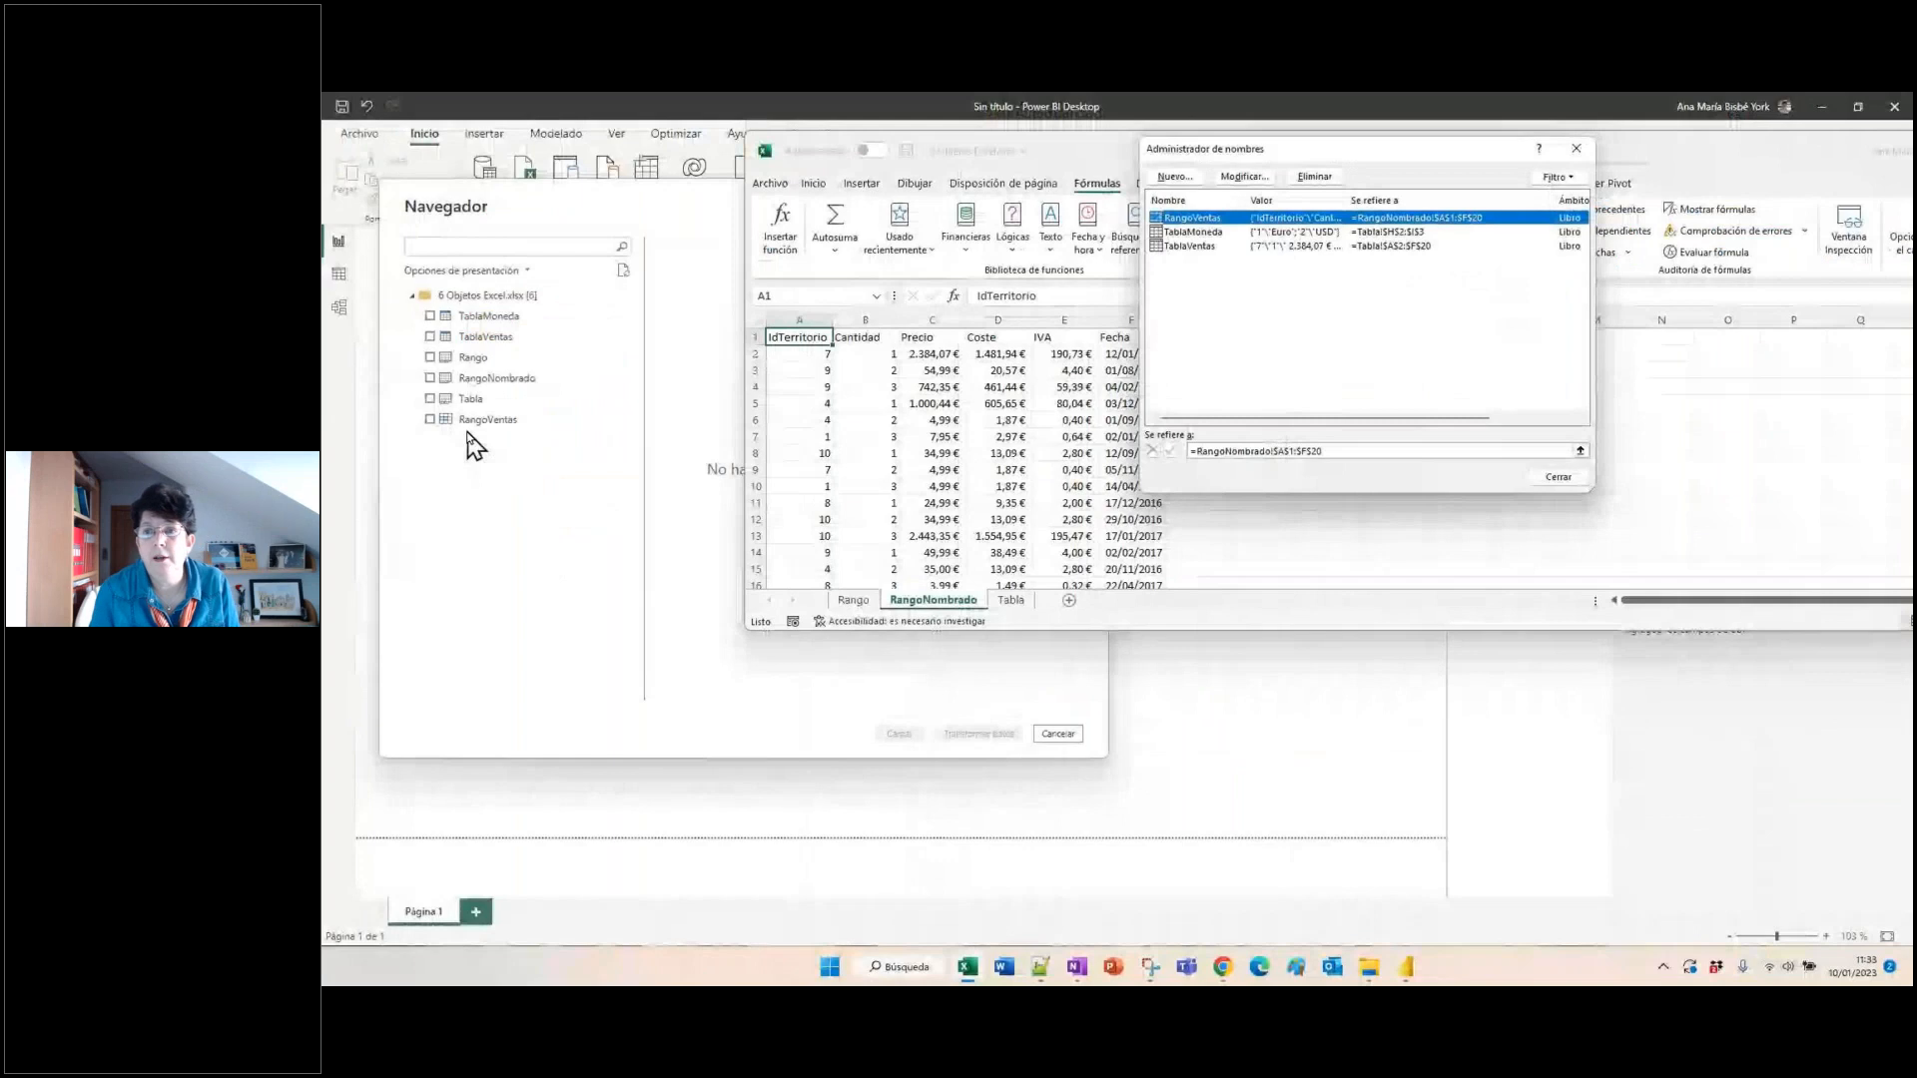
pyautogui.click(1577, 150)
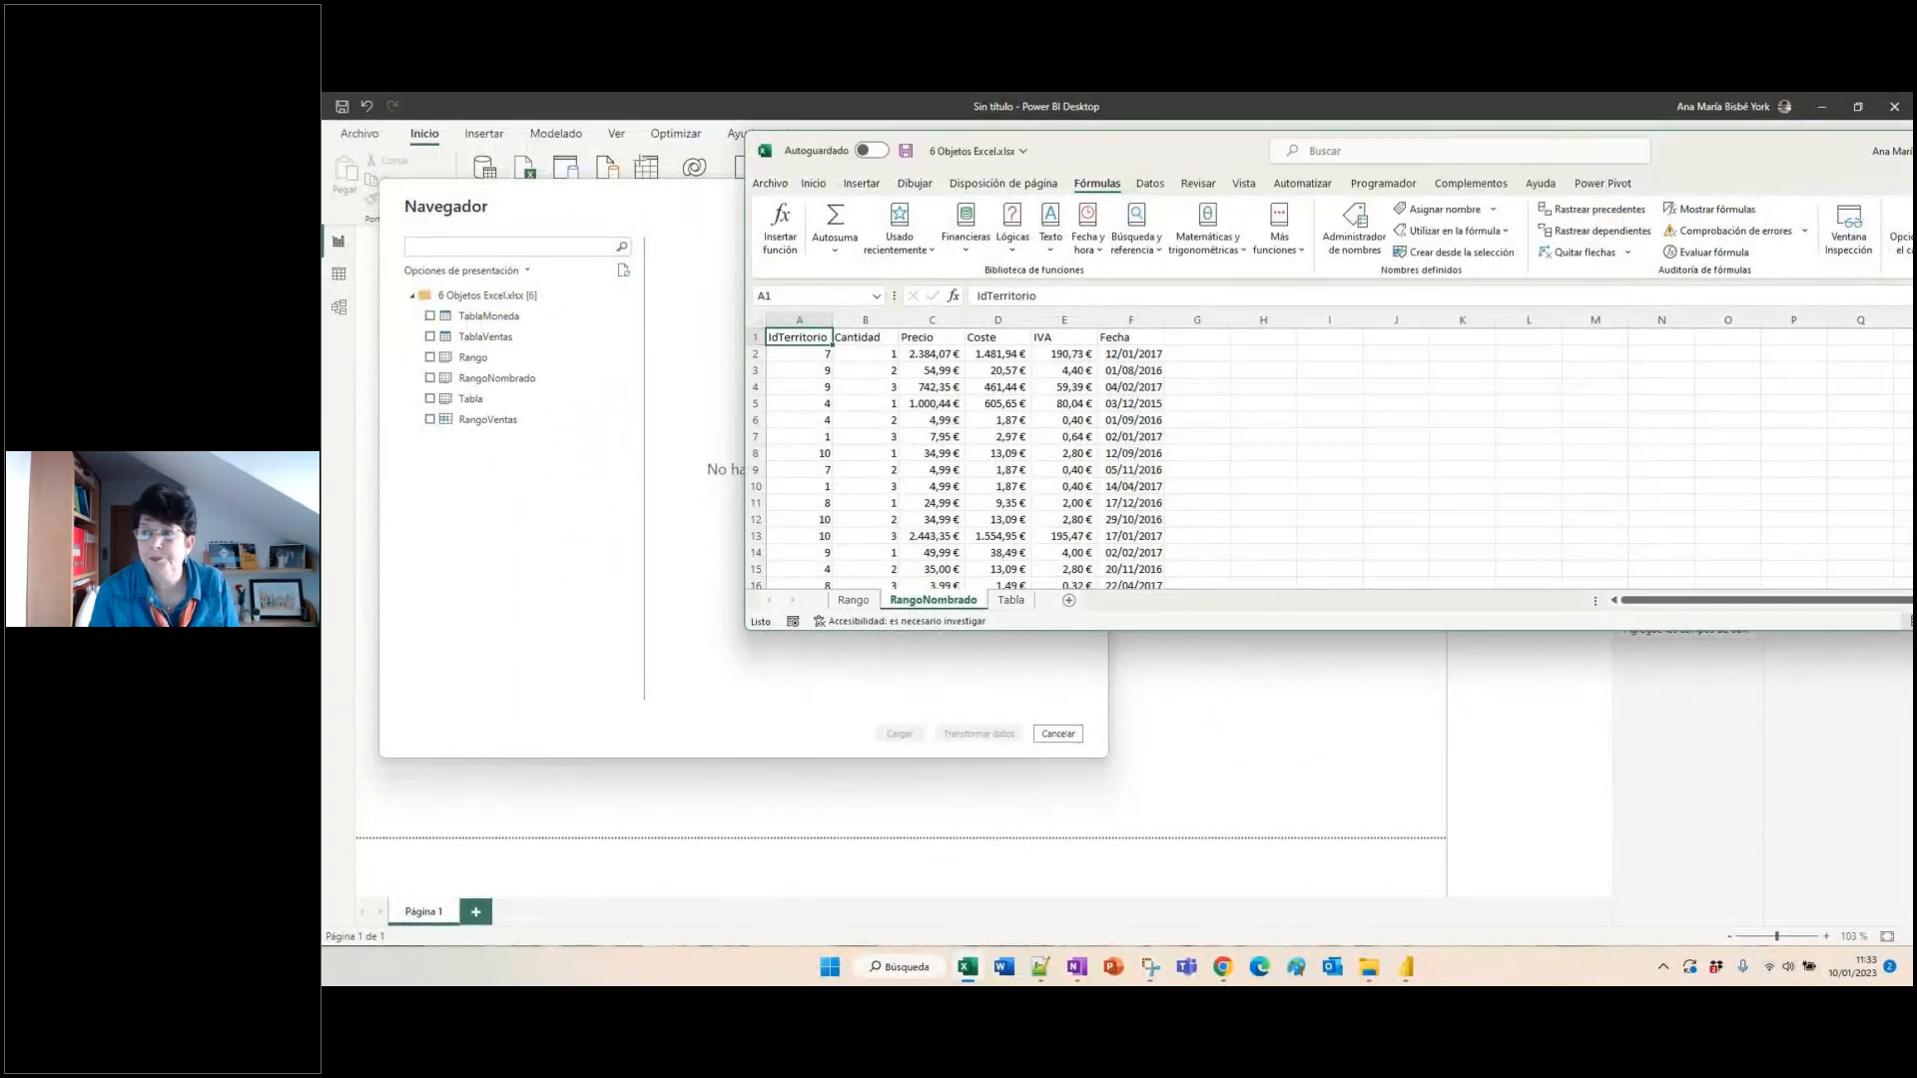
pyautogui.hotkey('alt', 'F4')
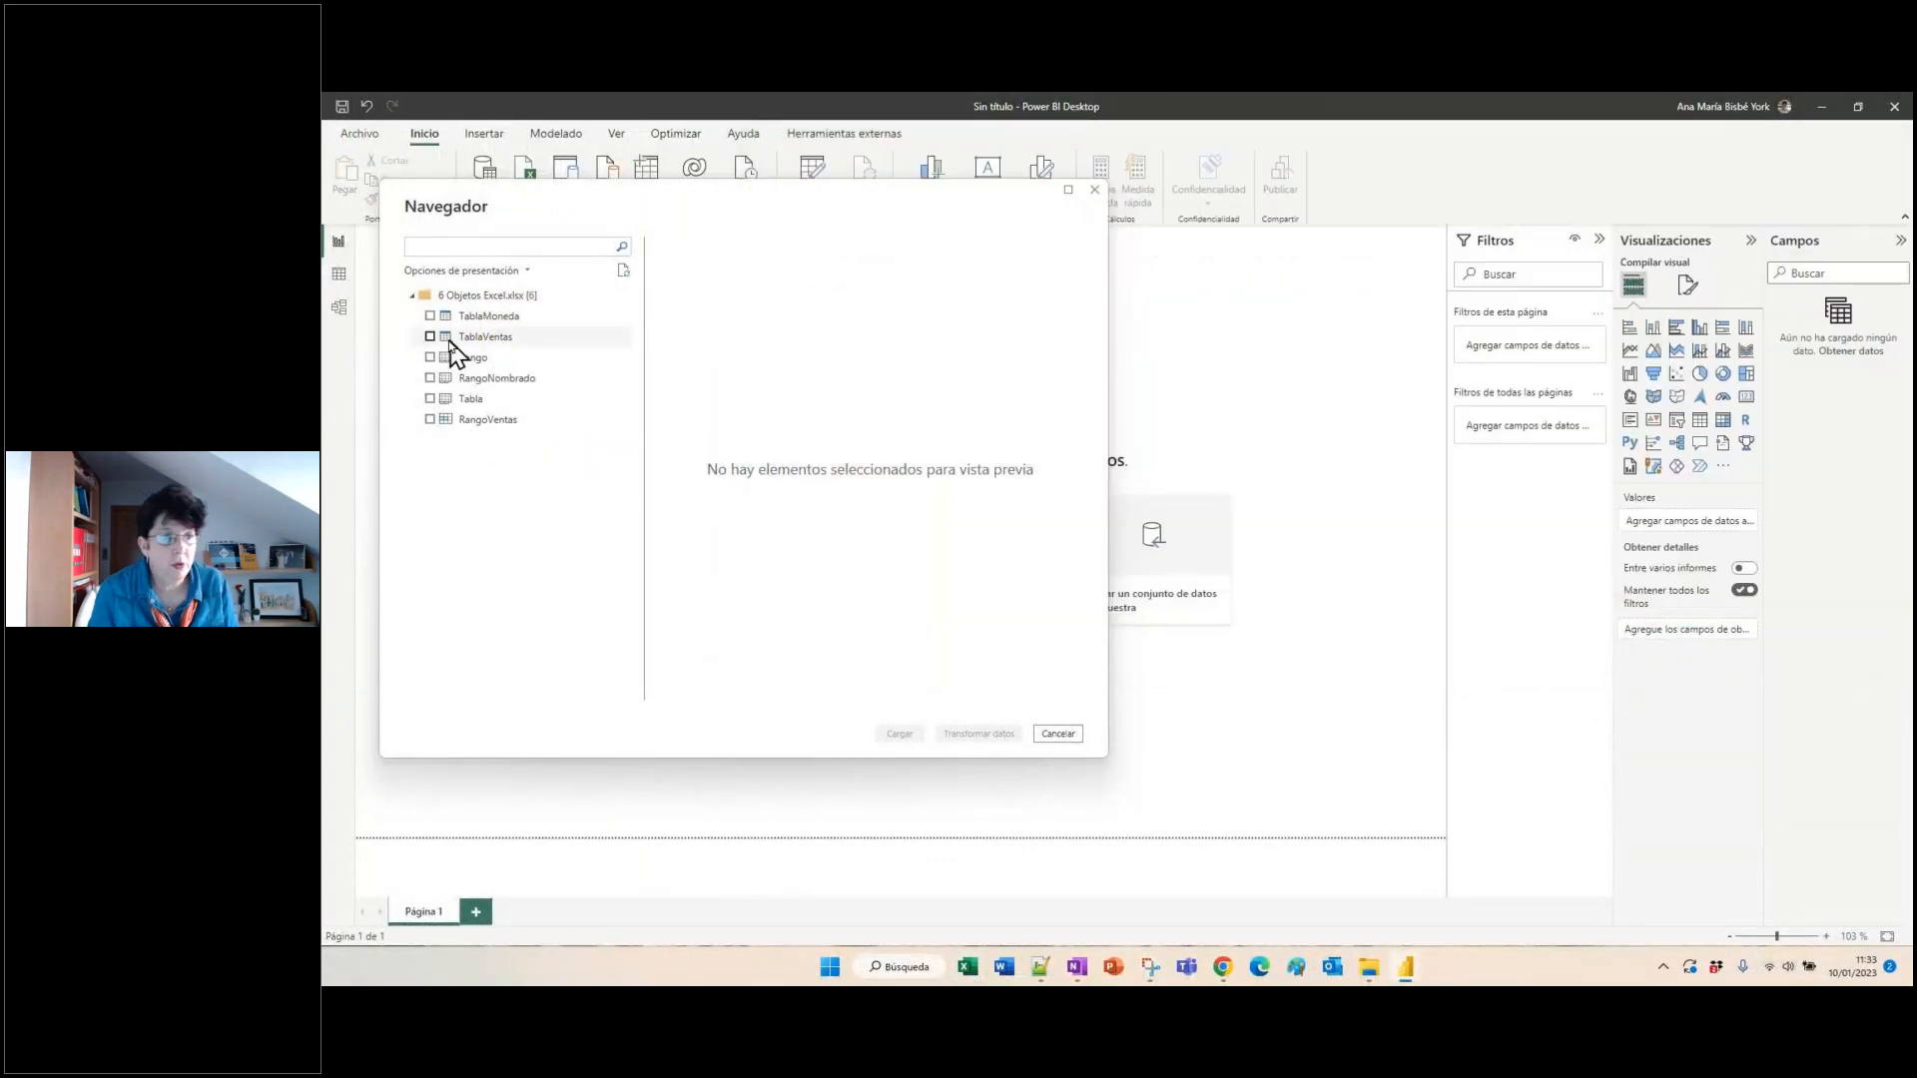
# - Choose TablaVentas from the workbook's objects and open it in the Power Query Editor for transformation, placing the editor over the report window
pyautogui.click(430, 338)
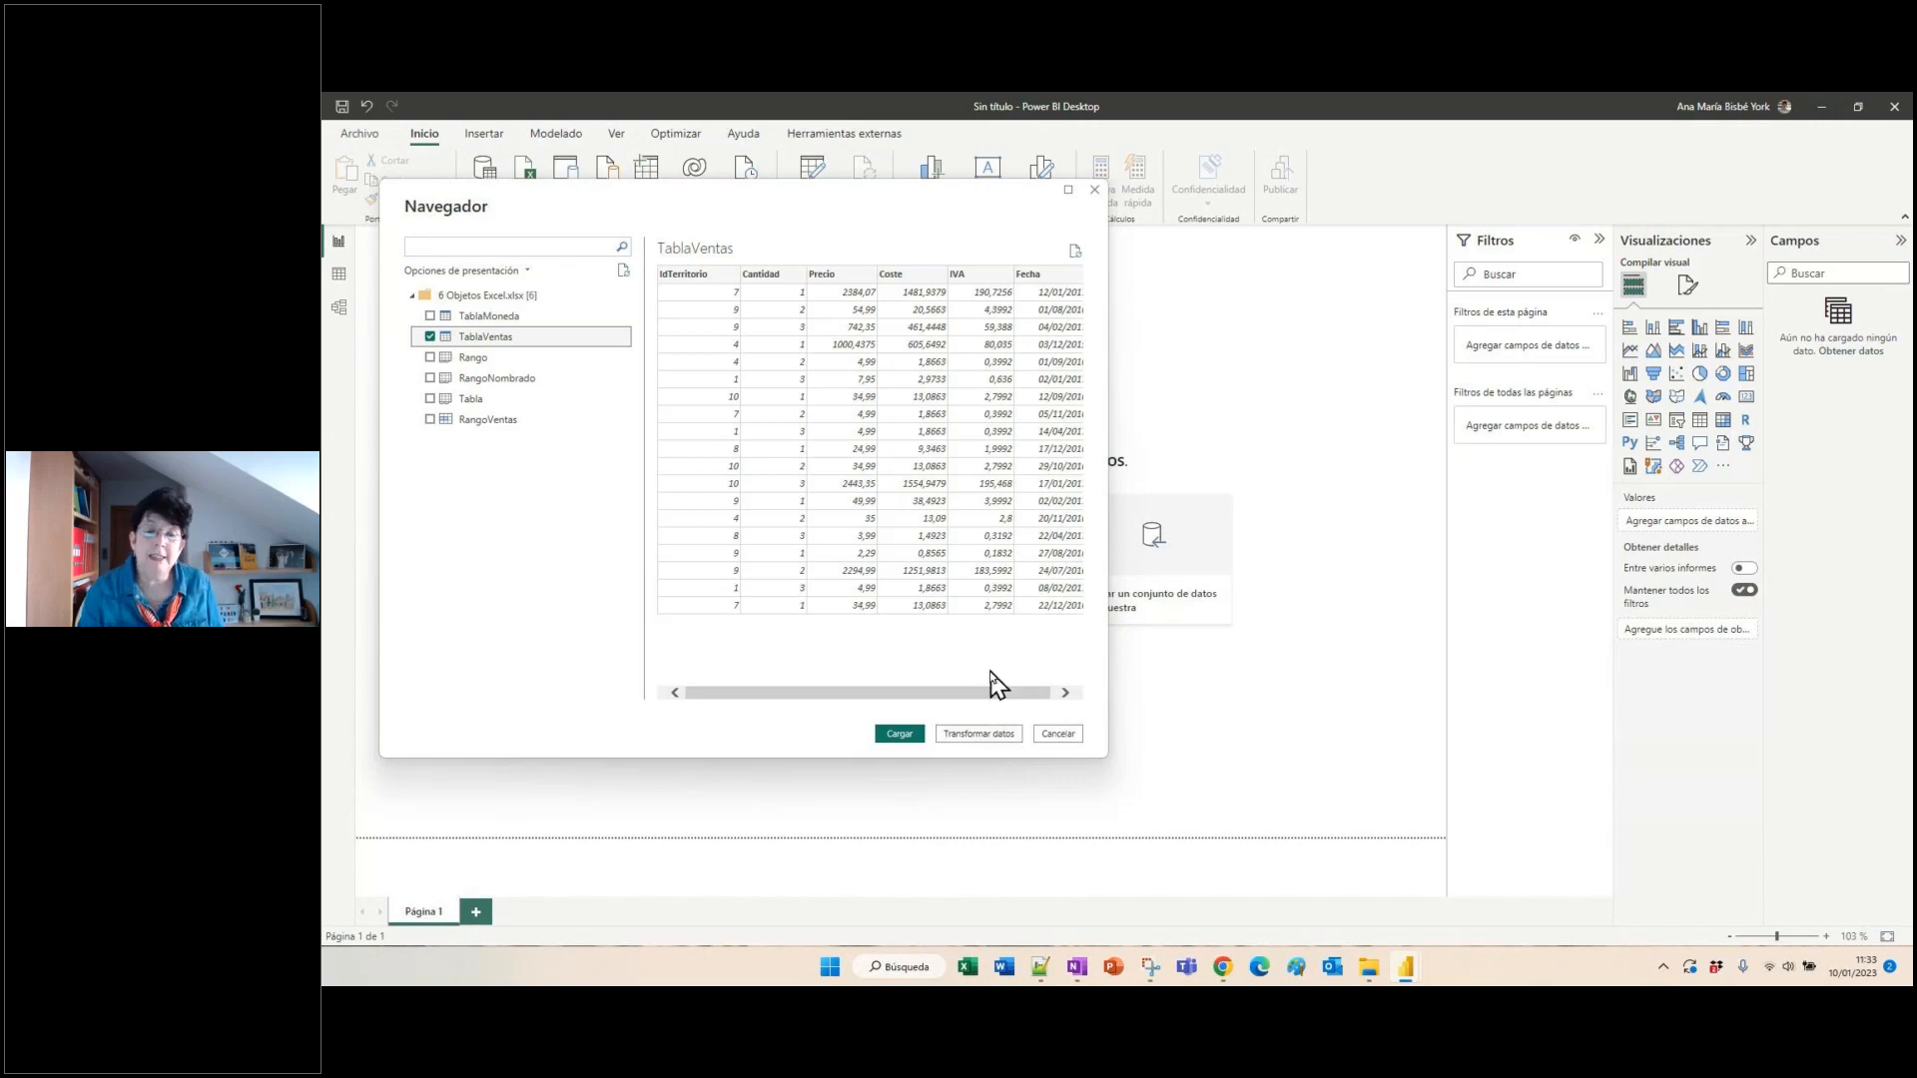
pyautogui.click(986, 731)
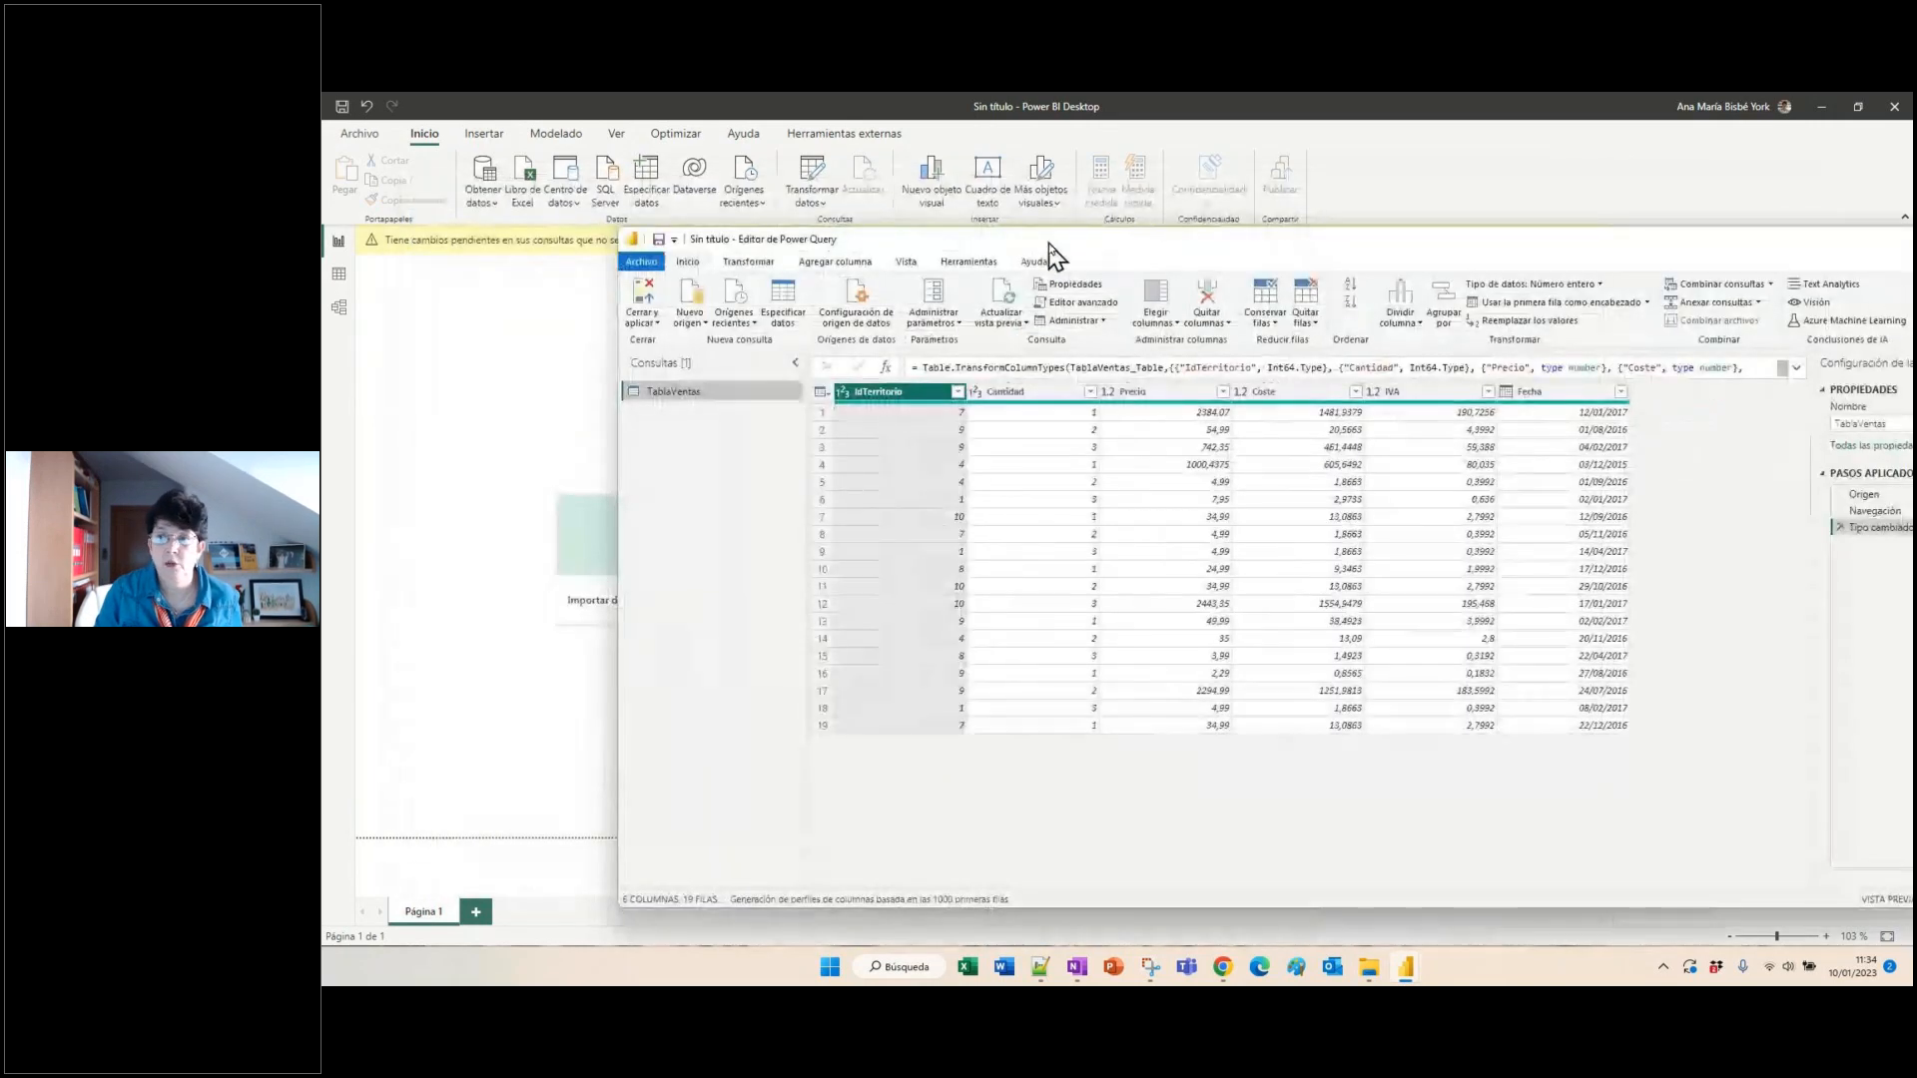
pyautogui.moveTo(1048, 244); pyautogui.dragTo(914, 526)
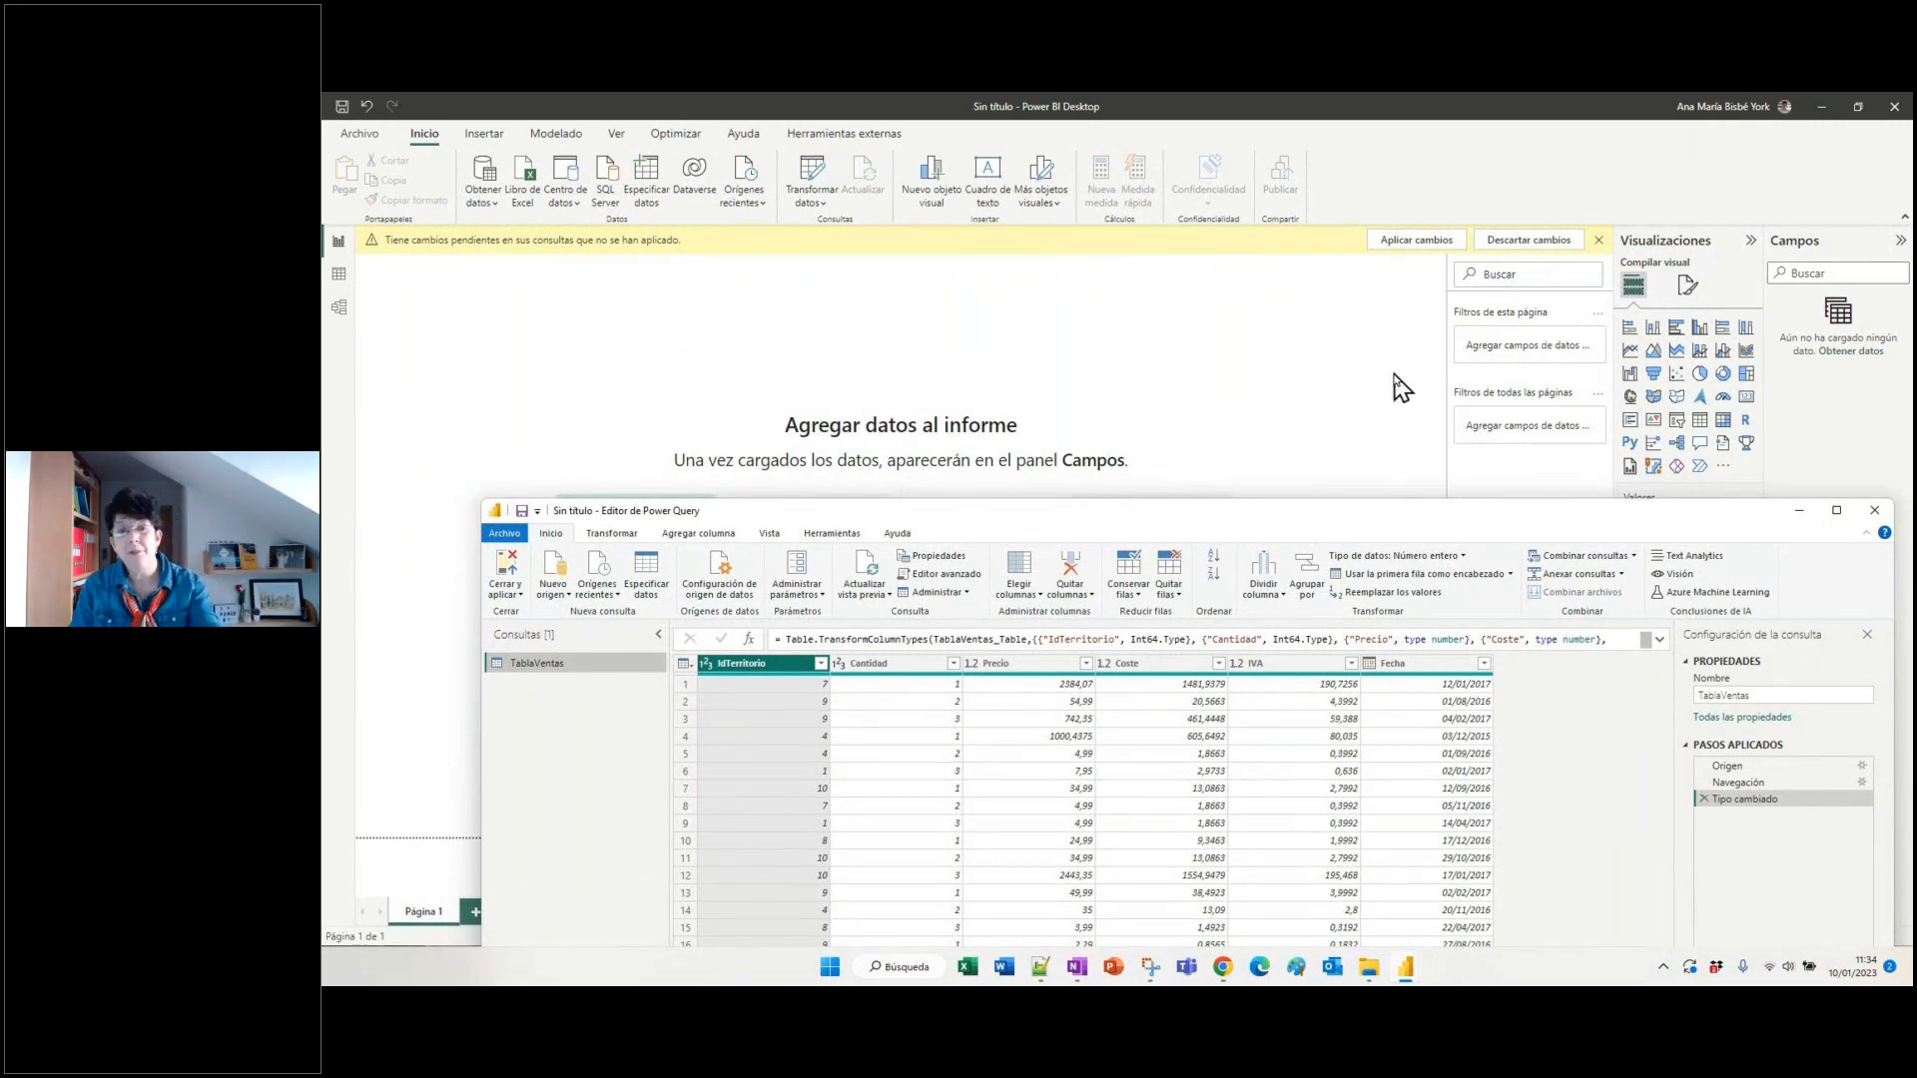
pyautogui.moveTo(1384, 524); pyautogui.dragTo(1305, 172)
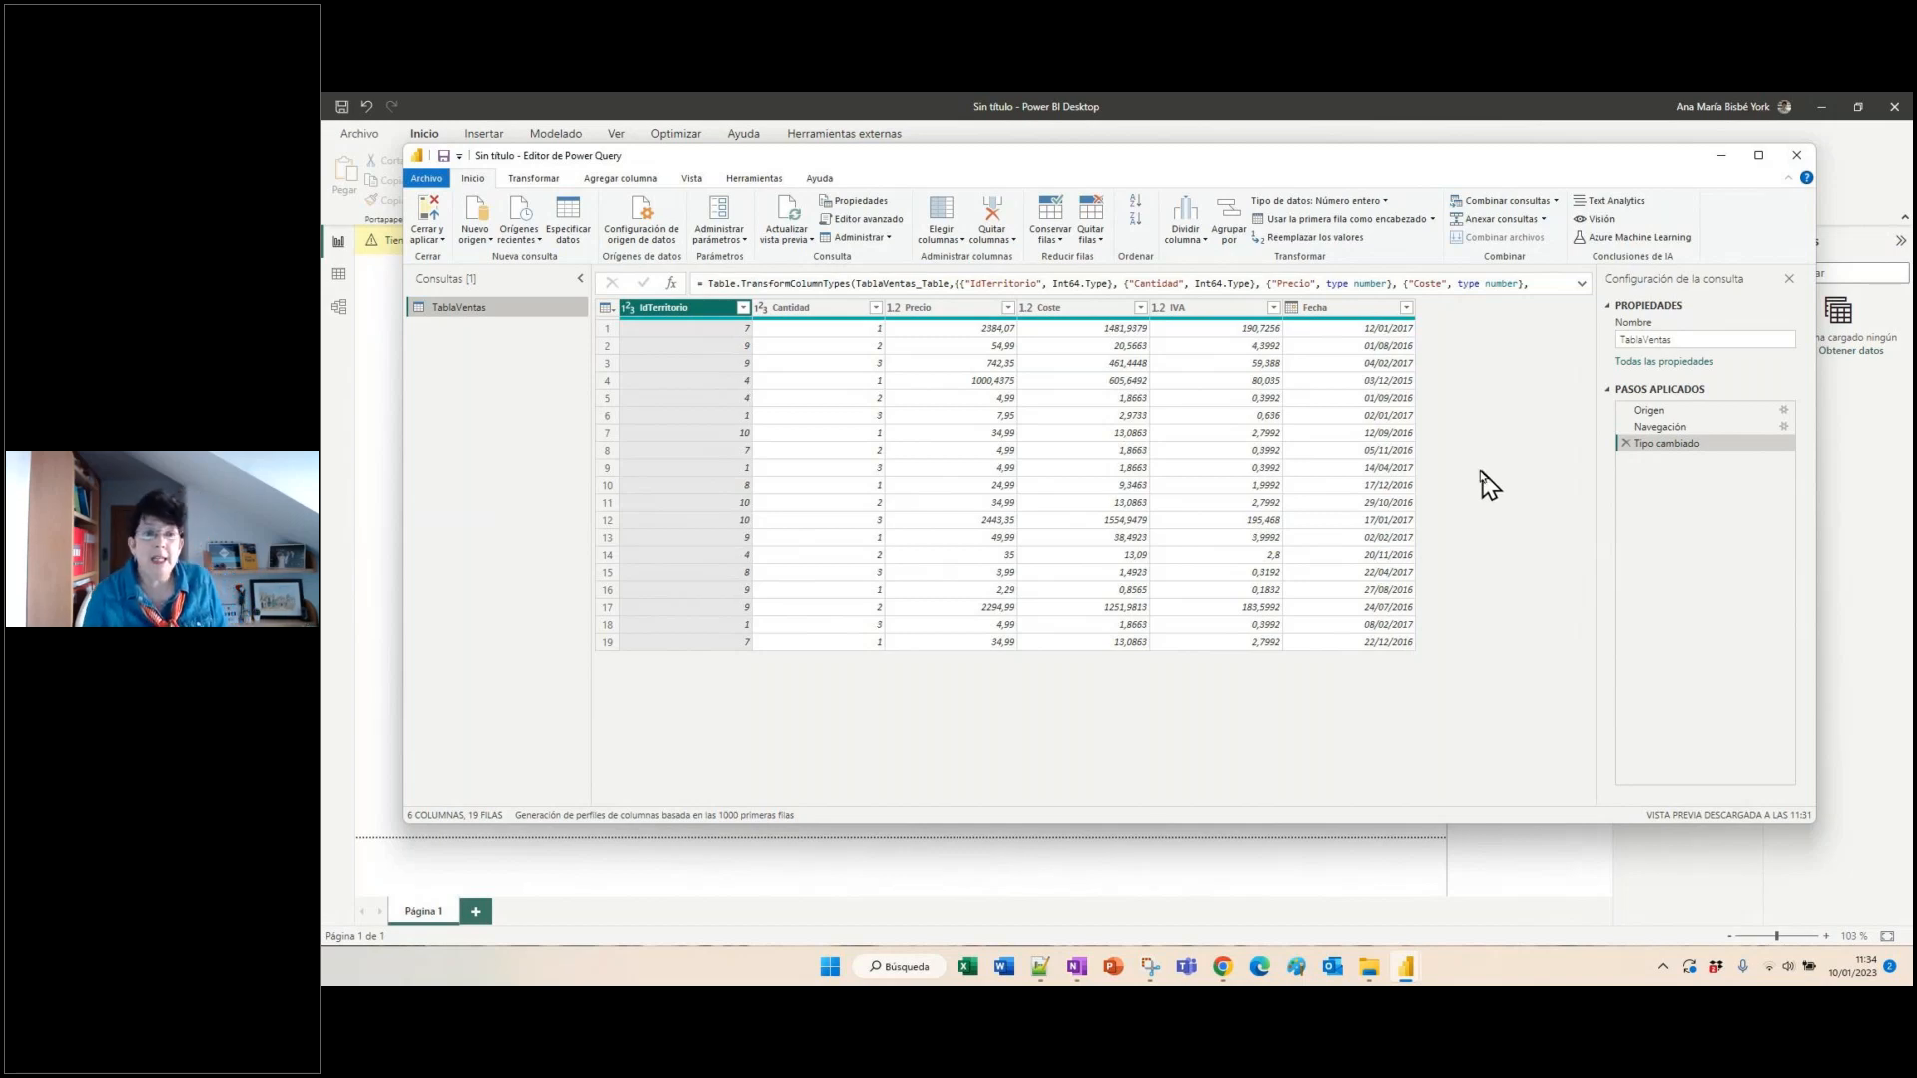
# - Review the operations available for the Cantidad column and compare the query's Navegación and Tipo cambiado applied steps
pyautogui.rightClick(824, 315)
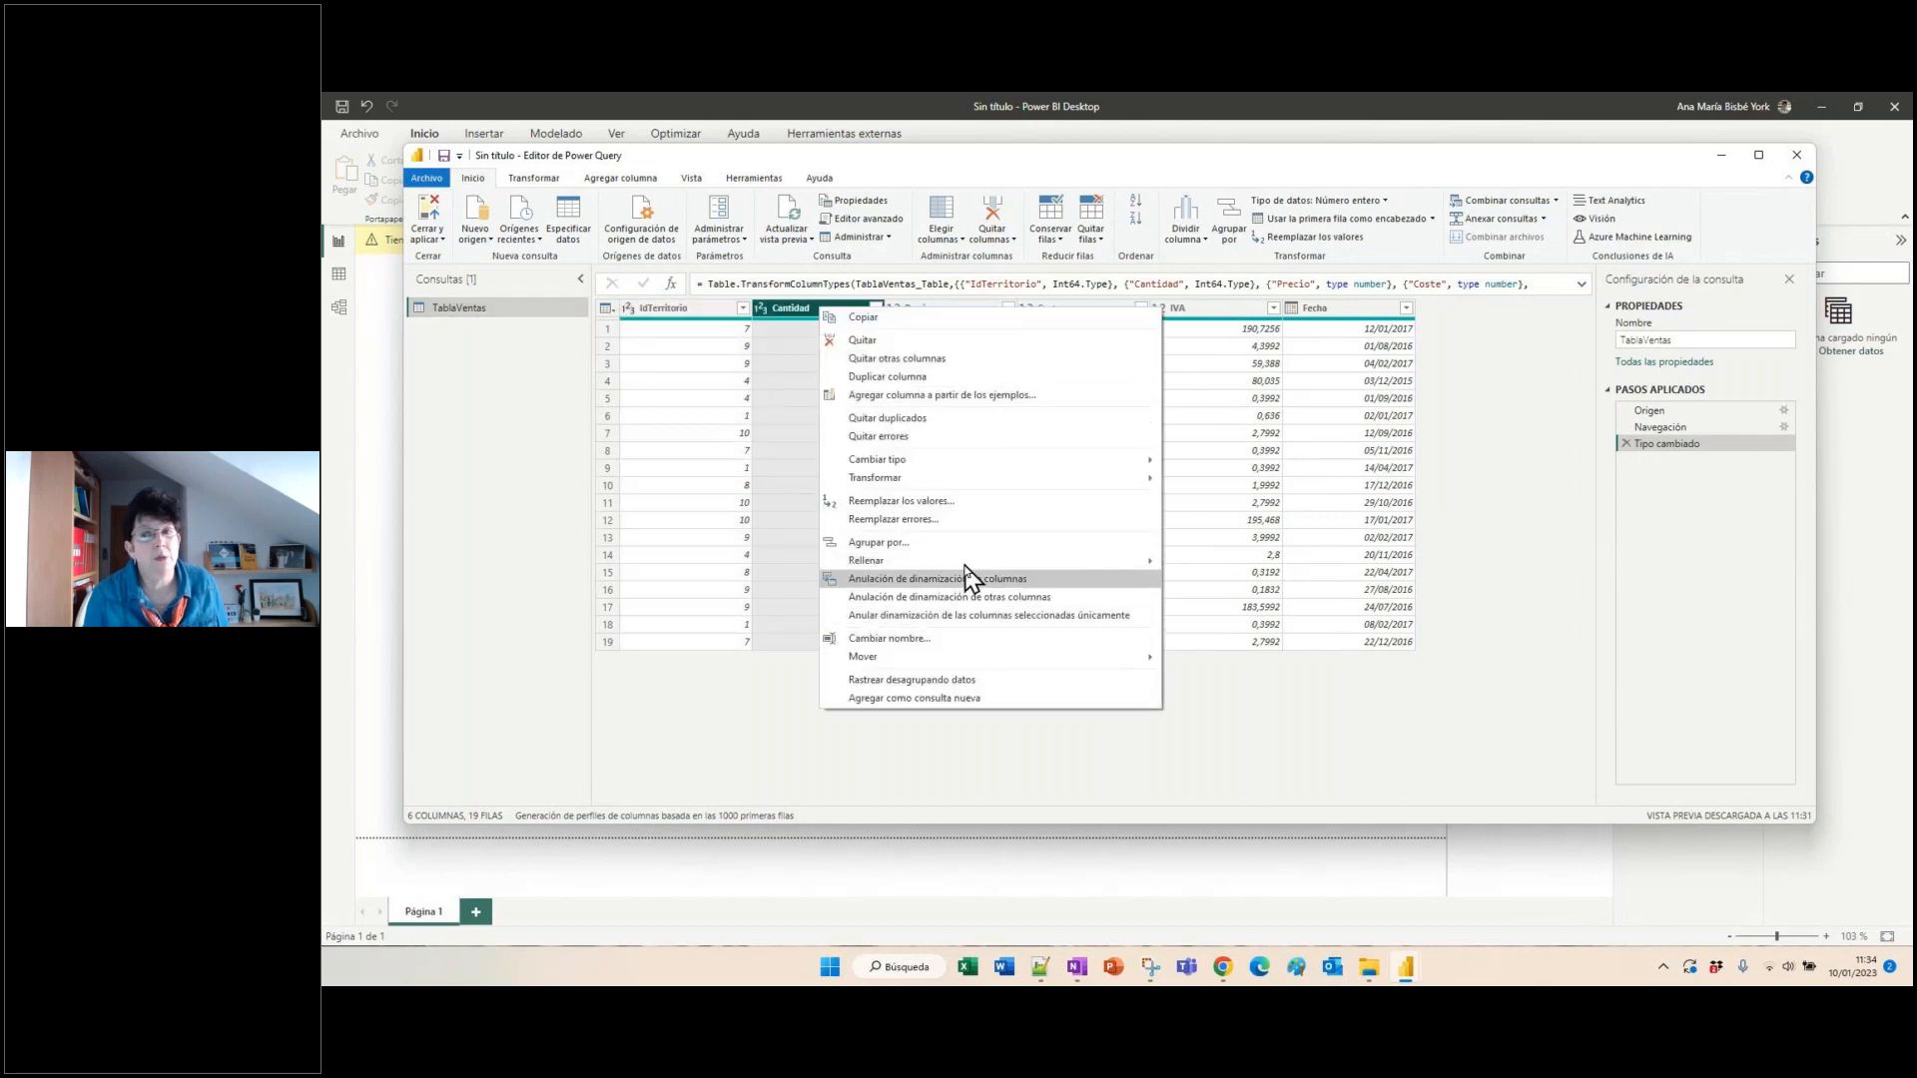
pyautogui.click(1692, 413)
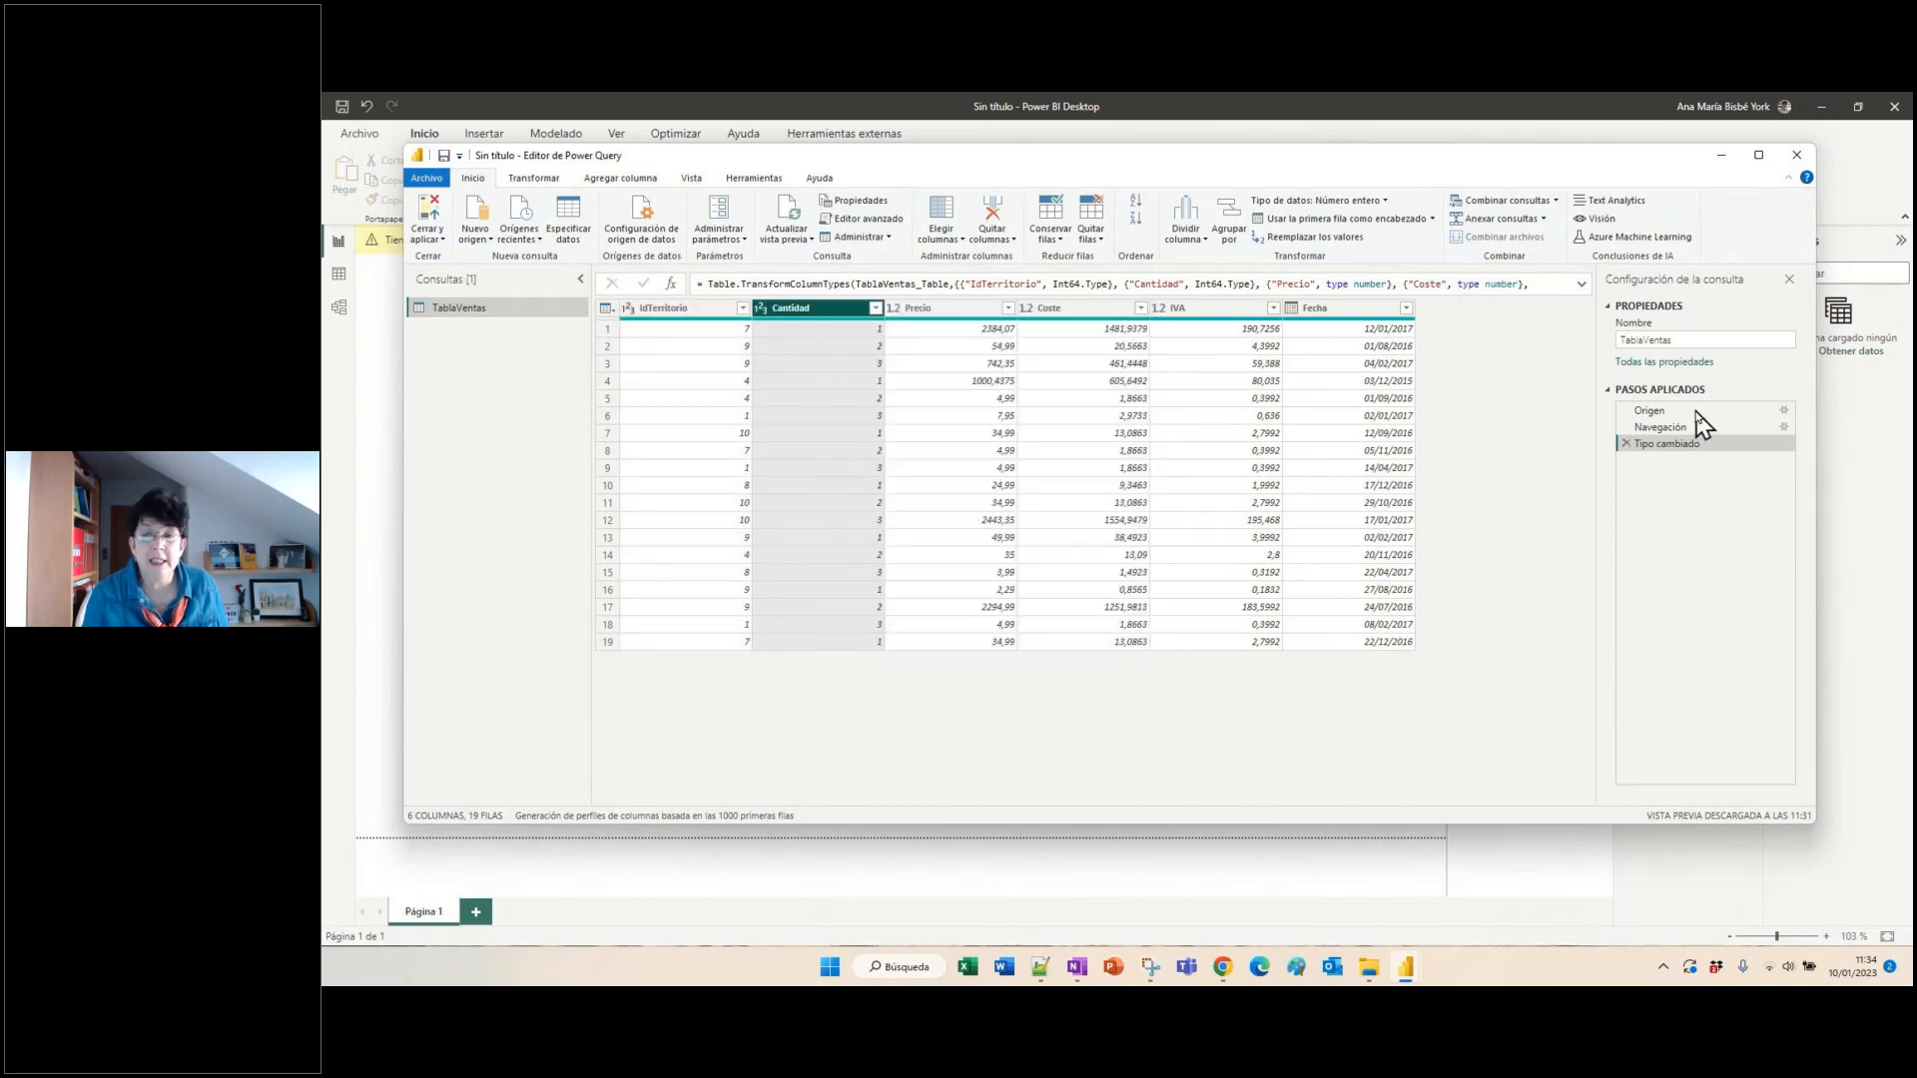
pyautogui.click(1687, 429)
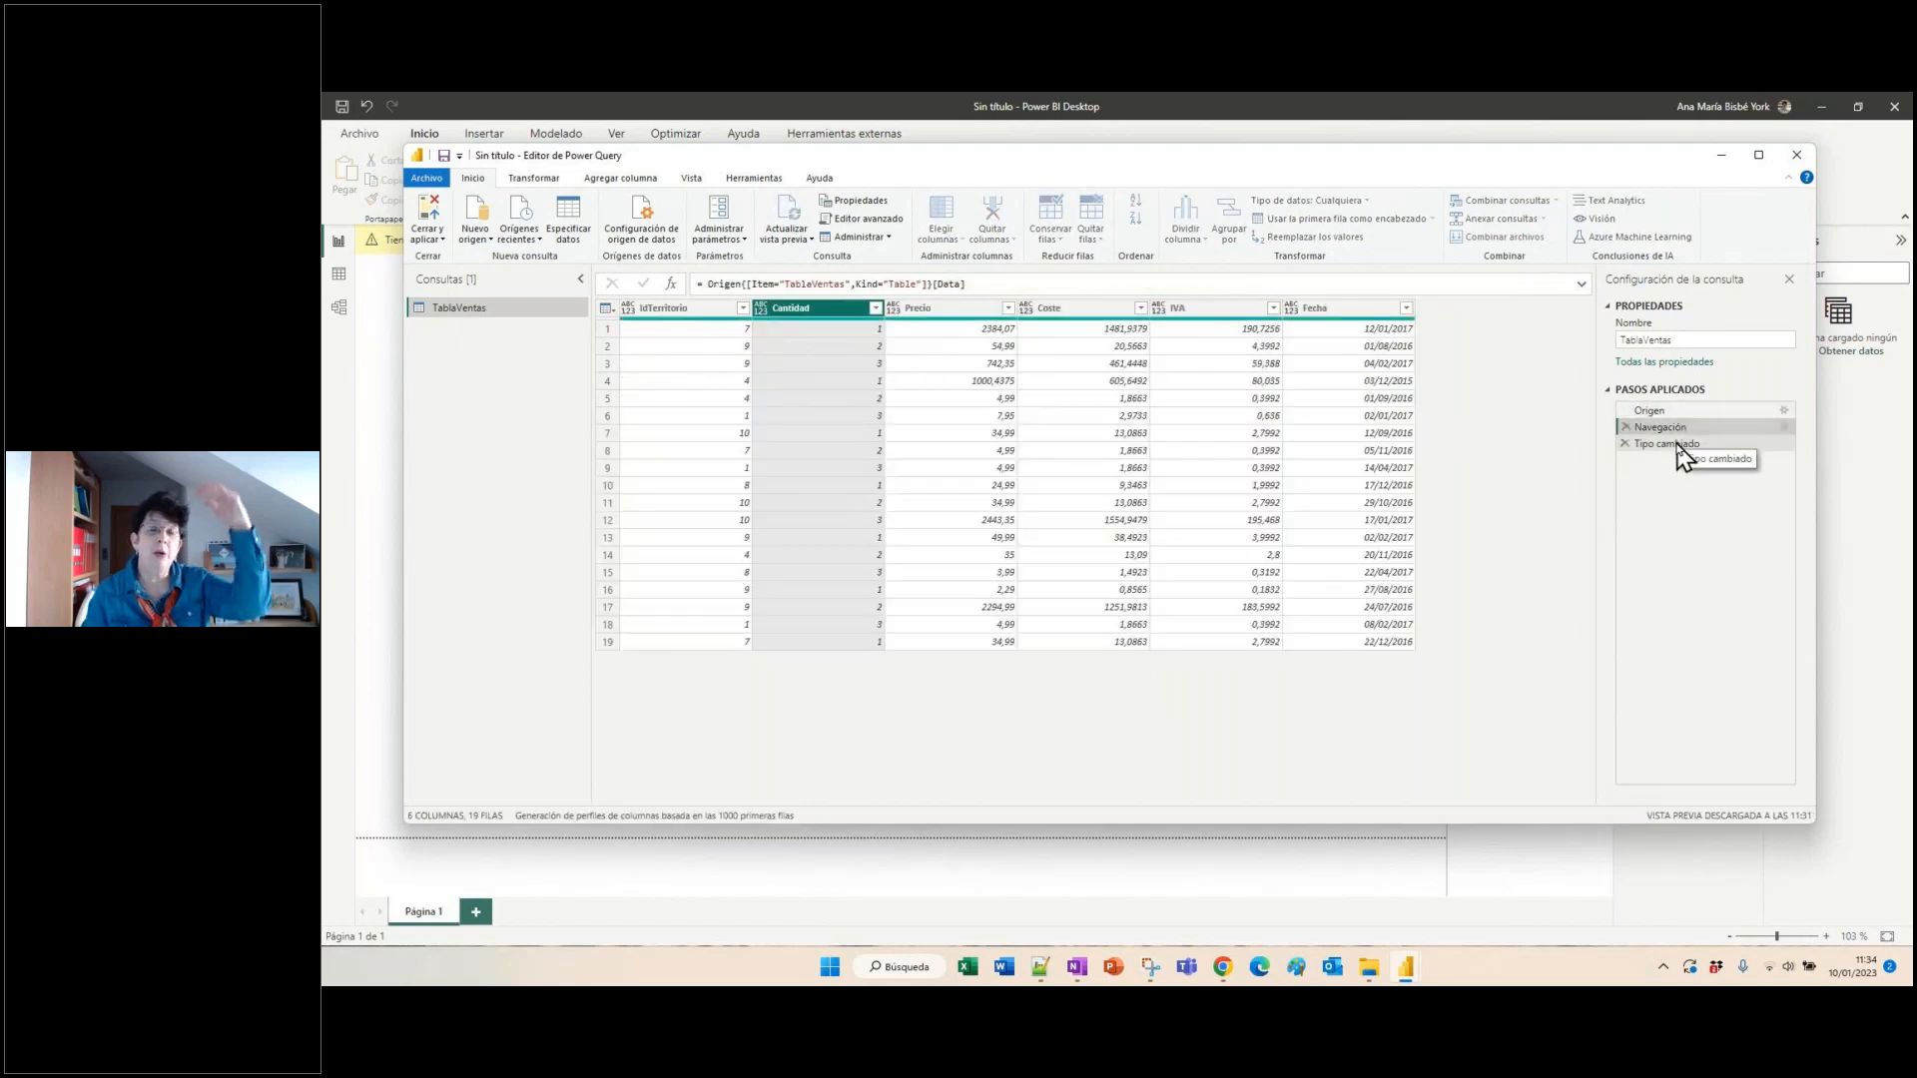
pyautogui.click(1679, 446)
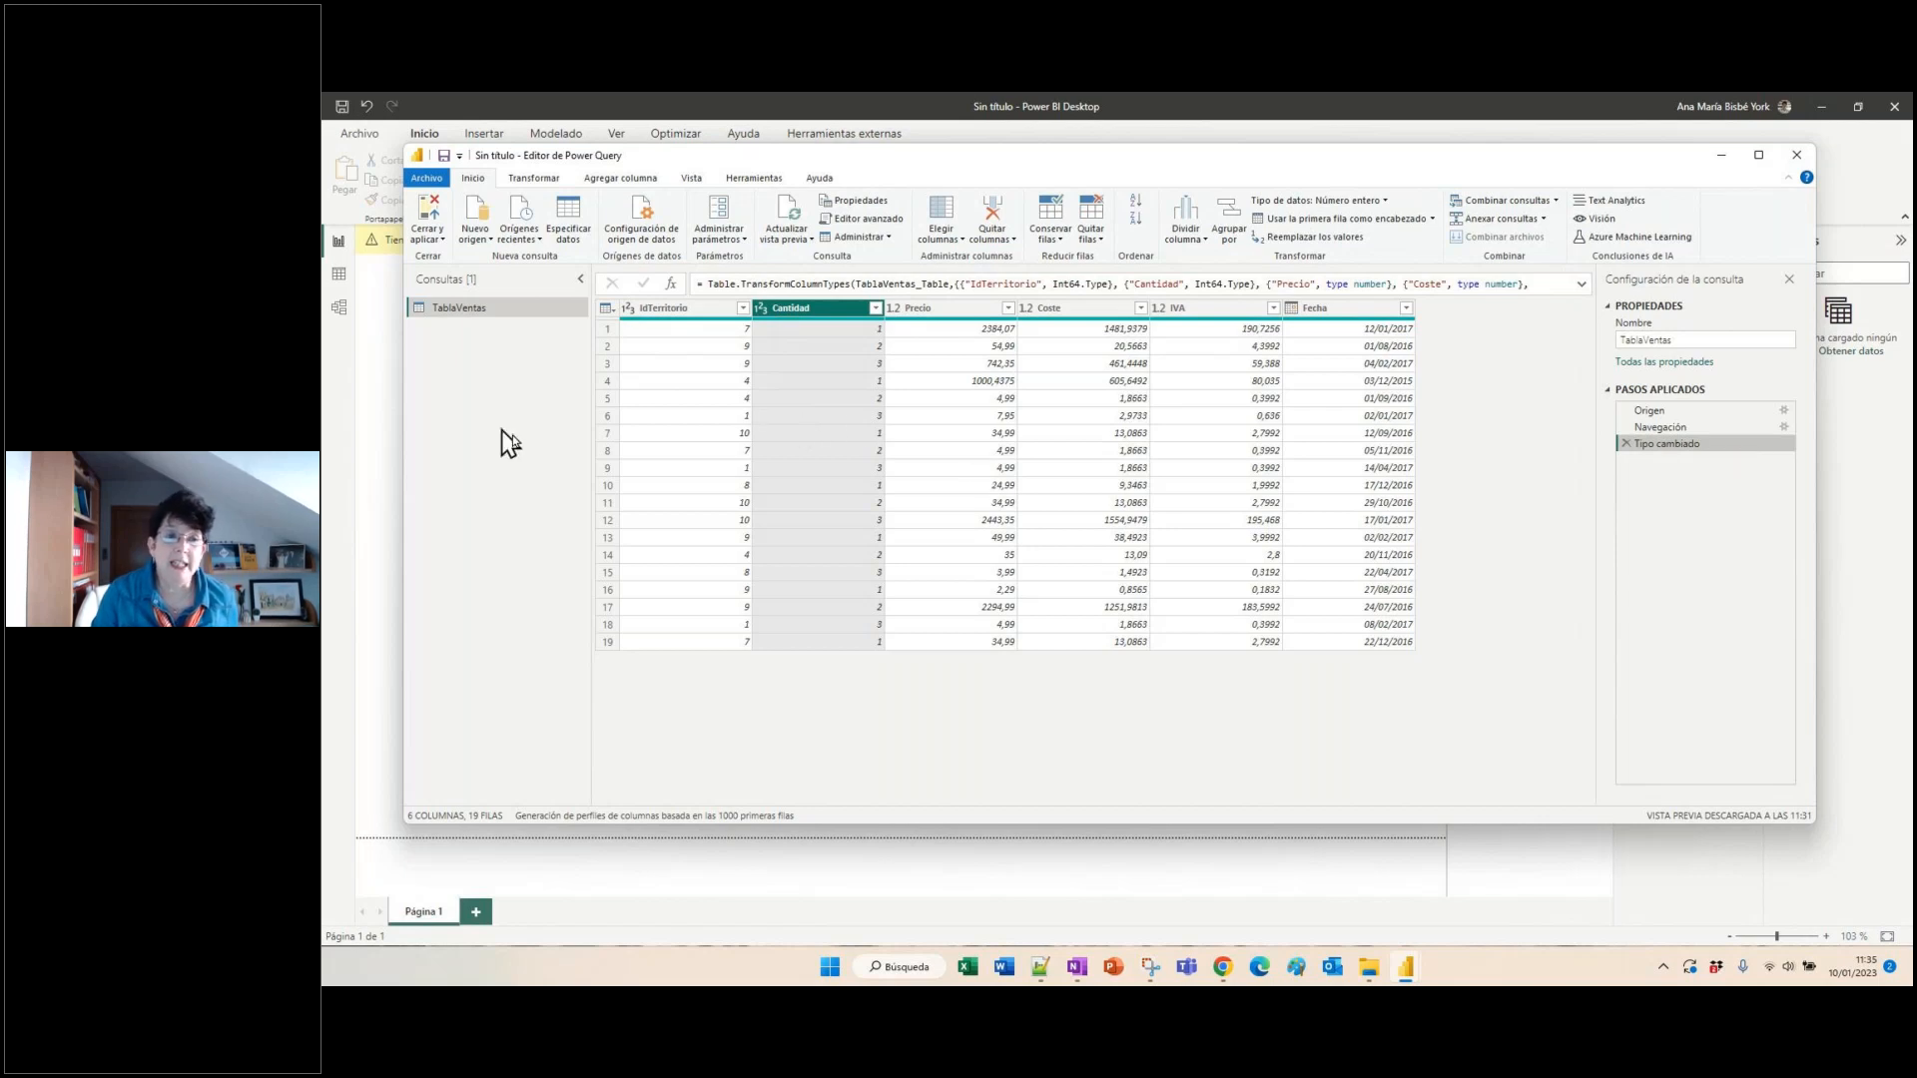
# - Examine the commands for transforming and adding columns and for view settings, including the data type and move options for Cantidad
pyautogui.click(533, 180)
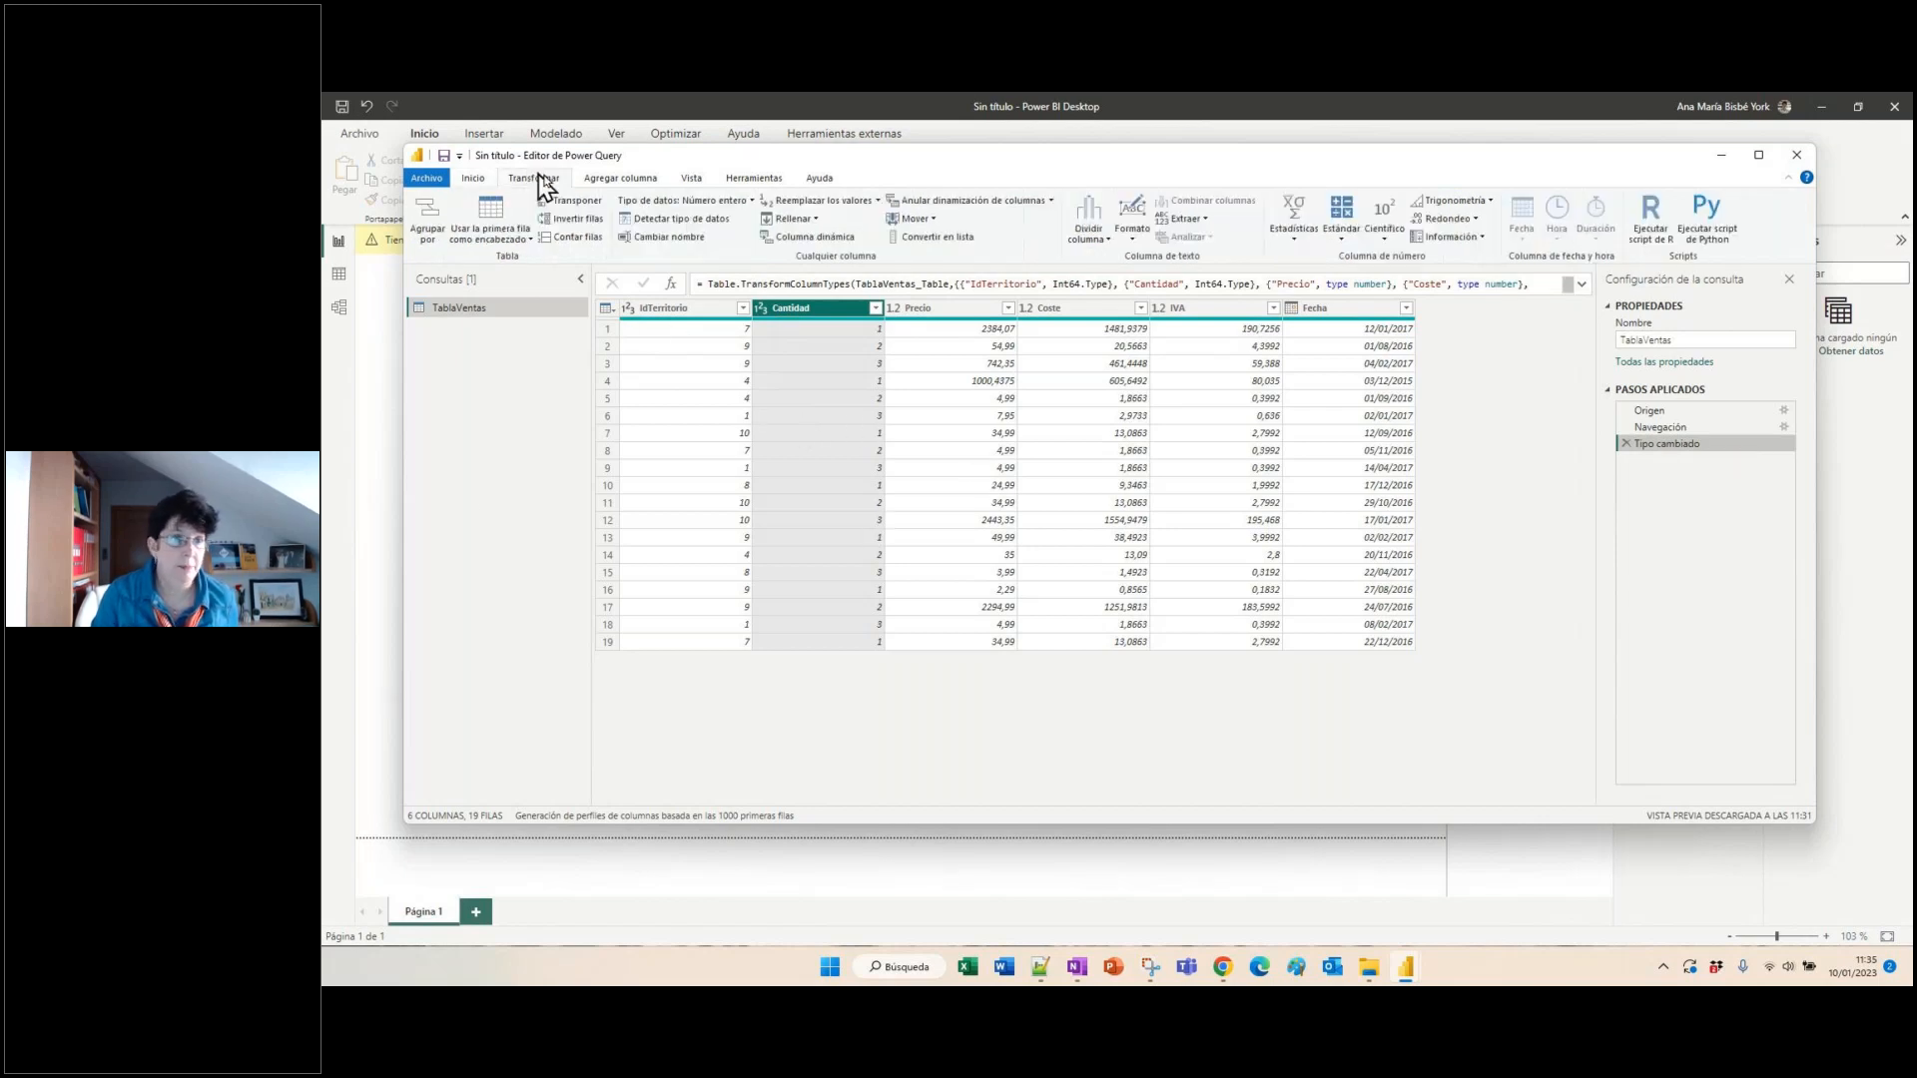
pyautogui.click(632, 184)
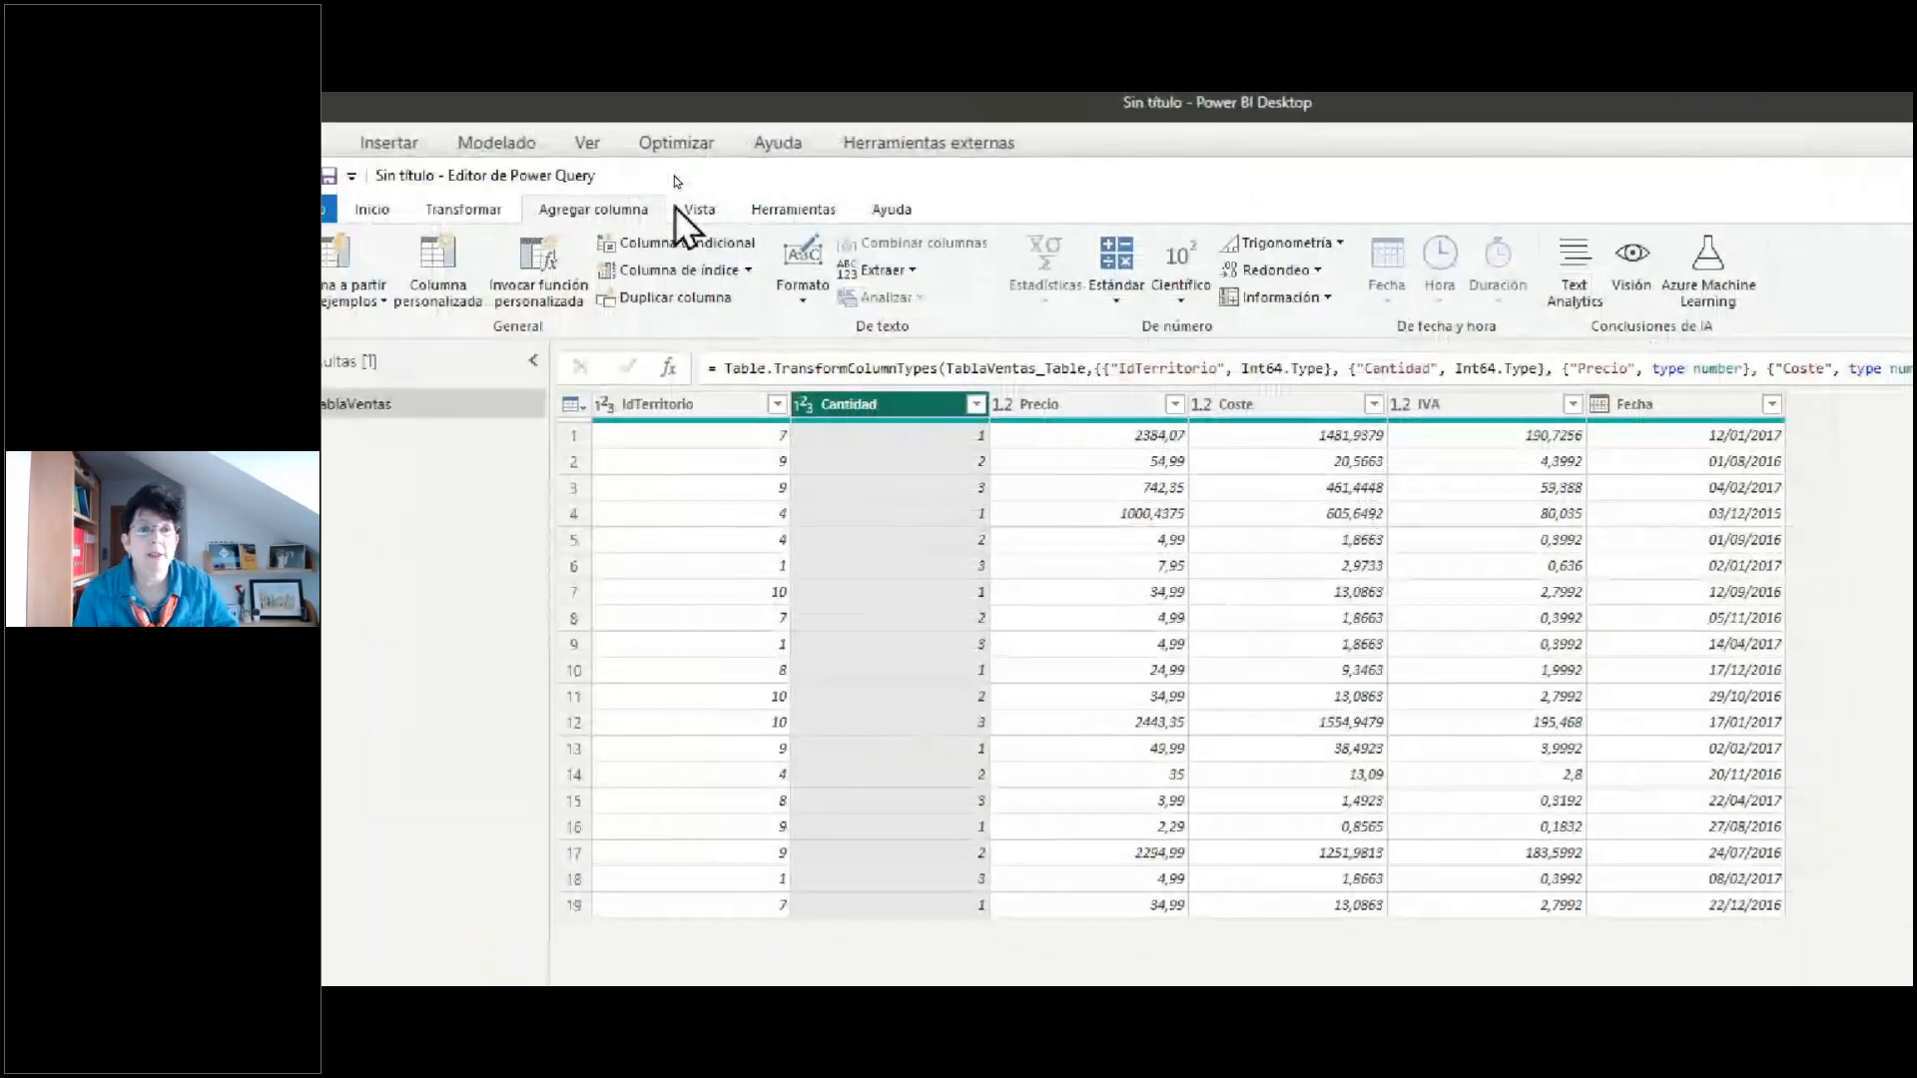
pyautogui.click(700, 220)
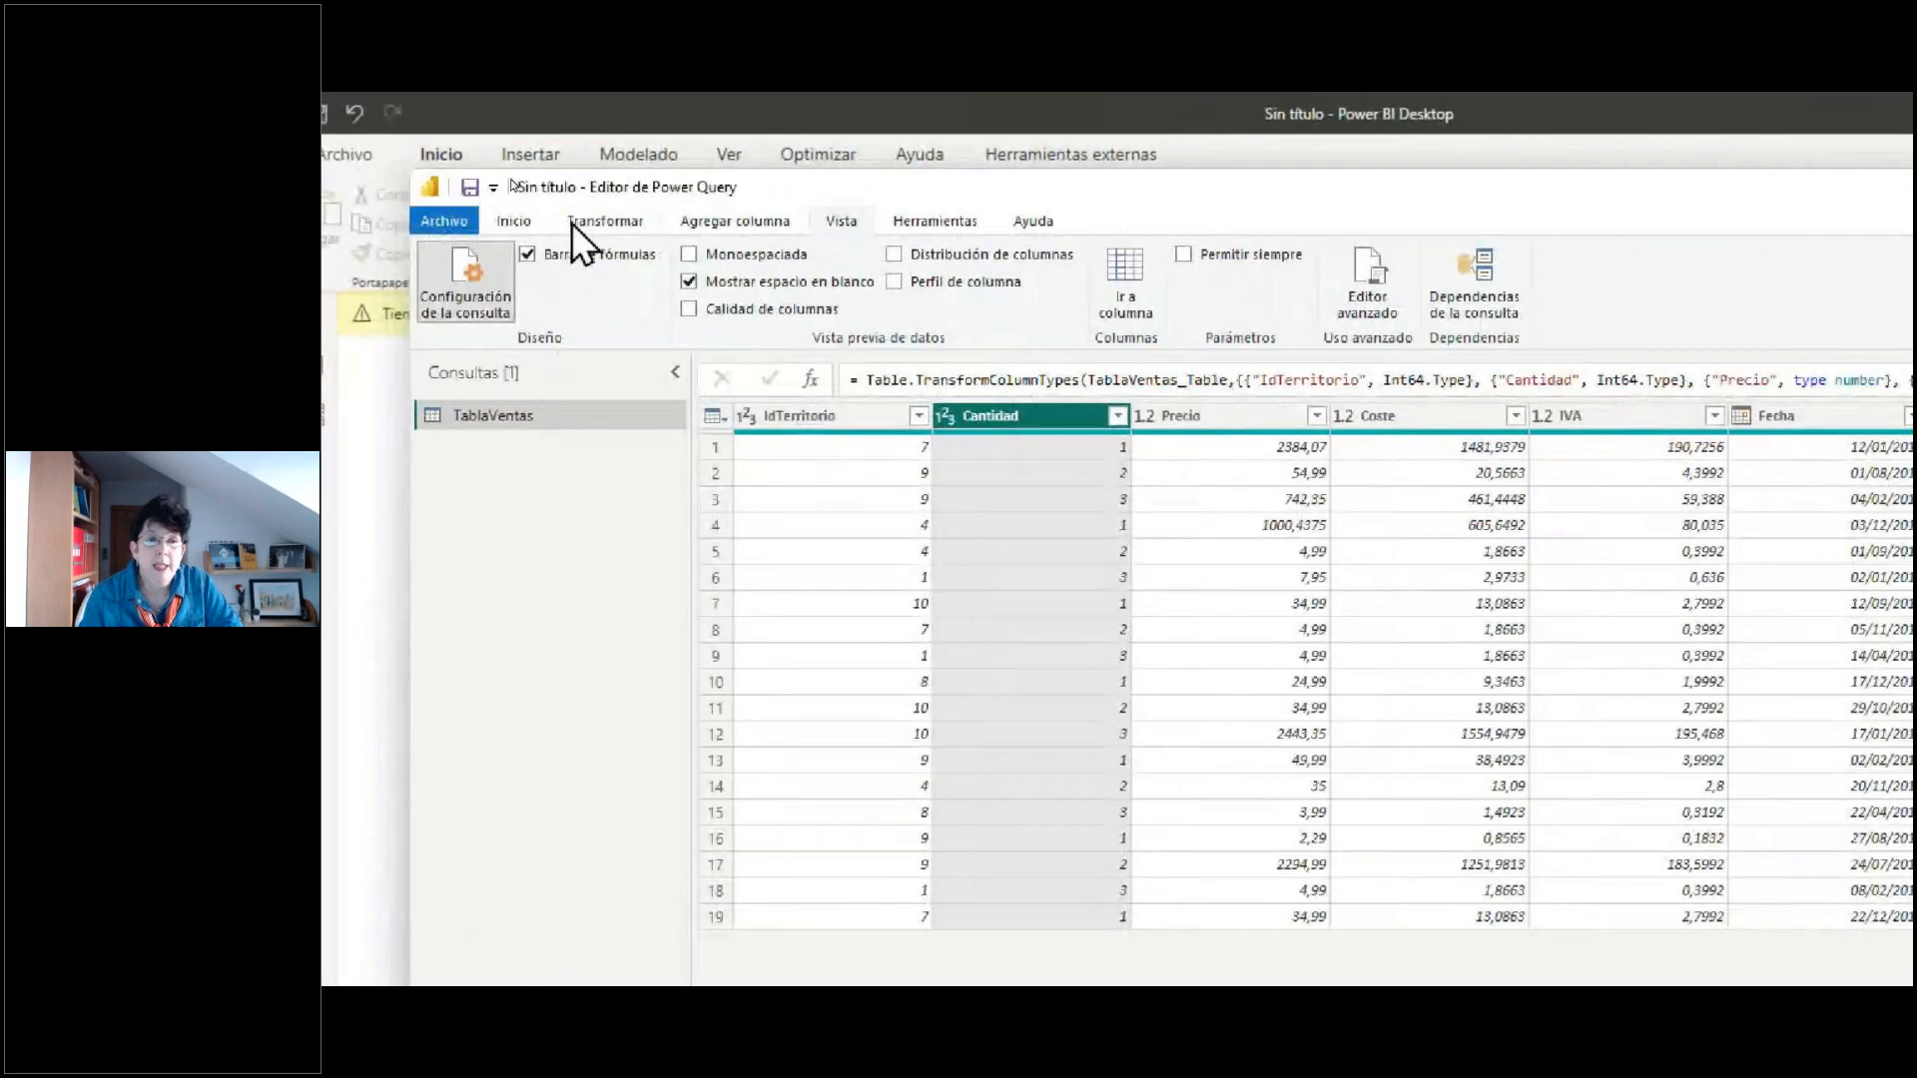
pyautogui.click(573, 222)
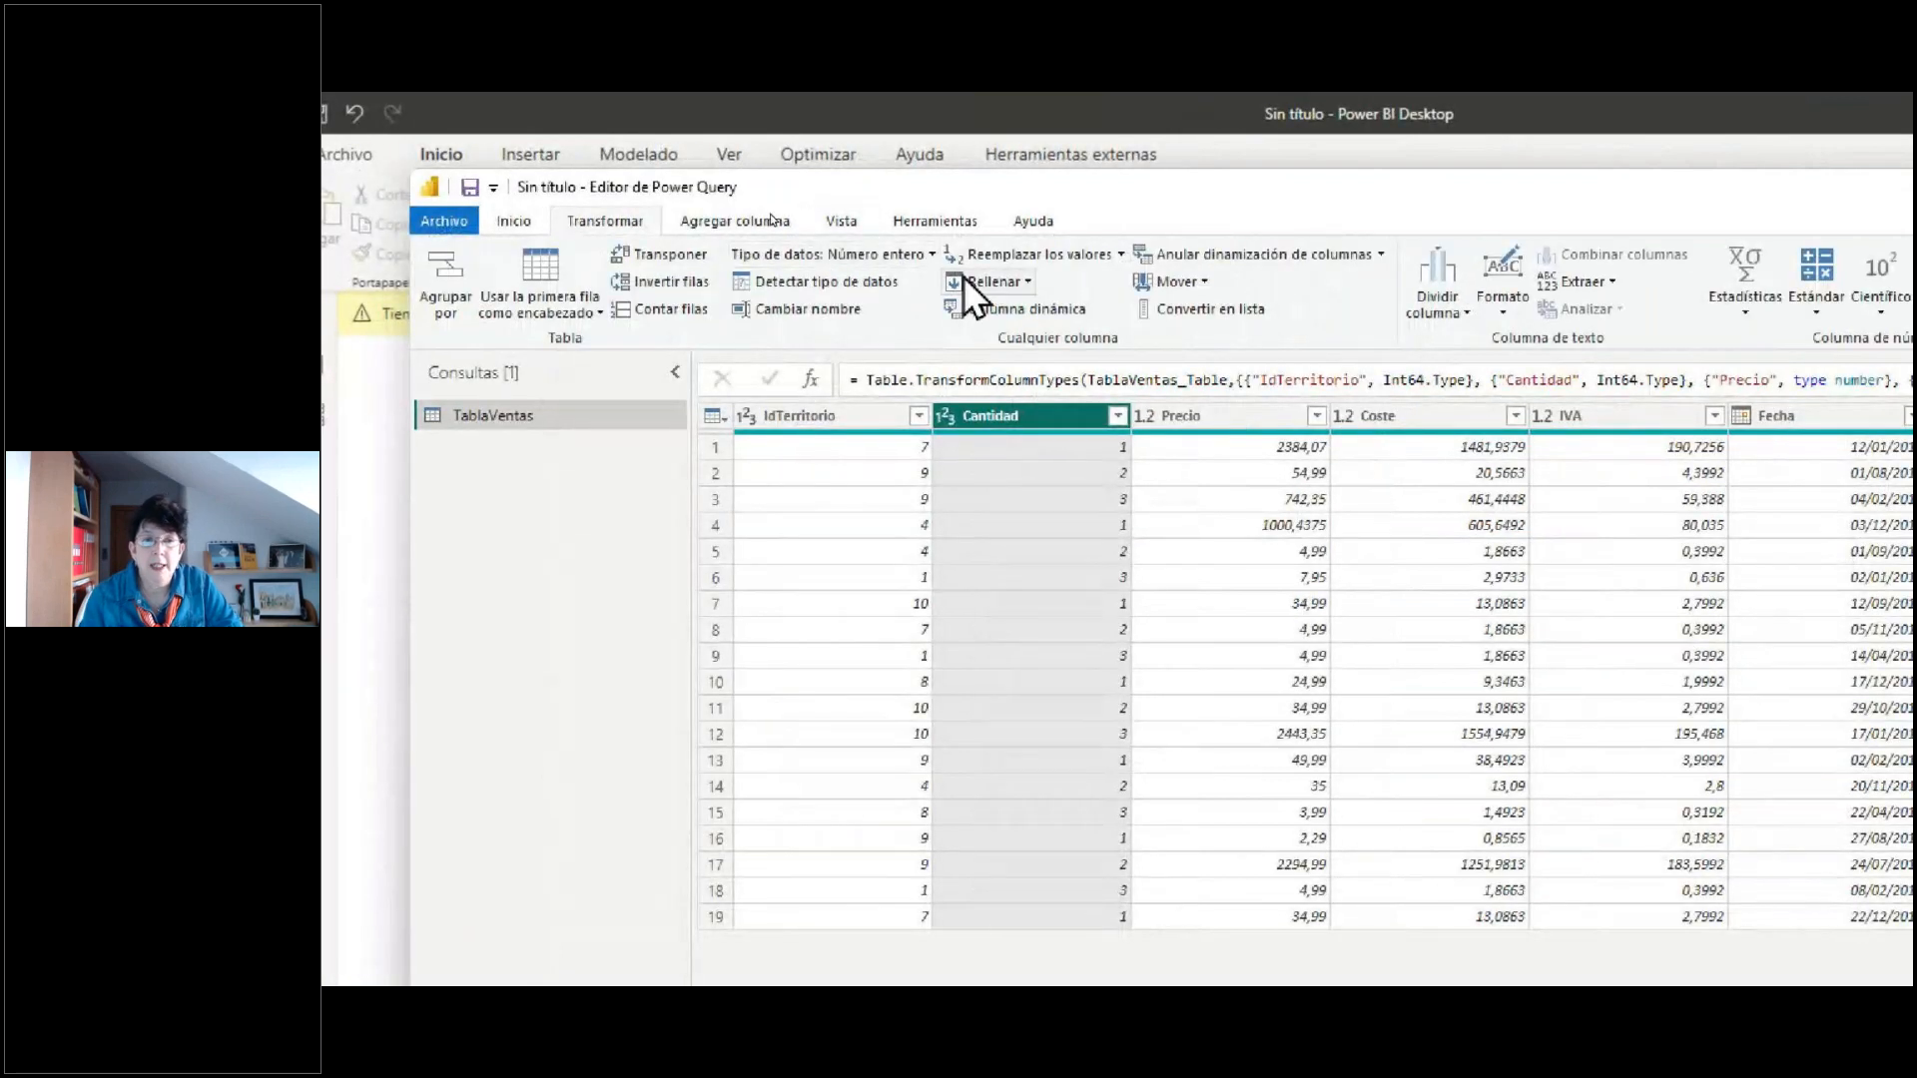
pyautogui.click(932, 255)
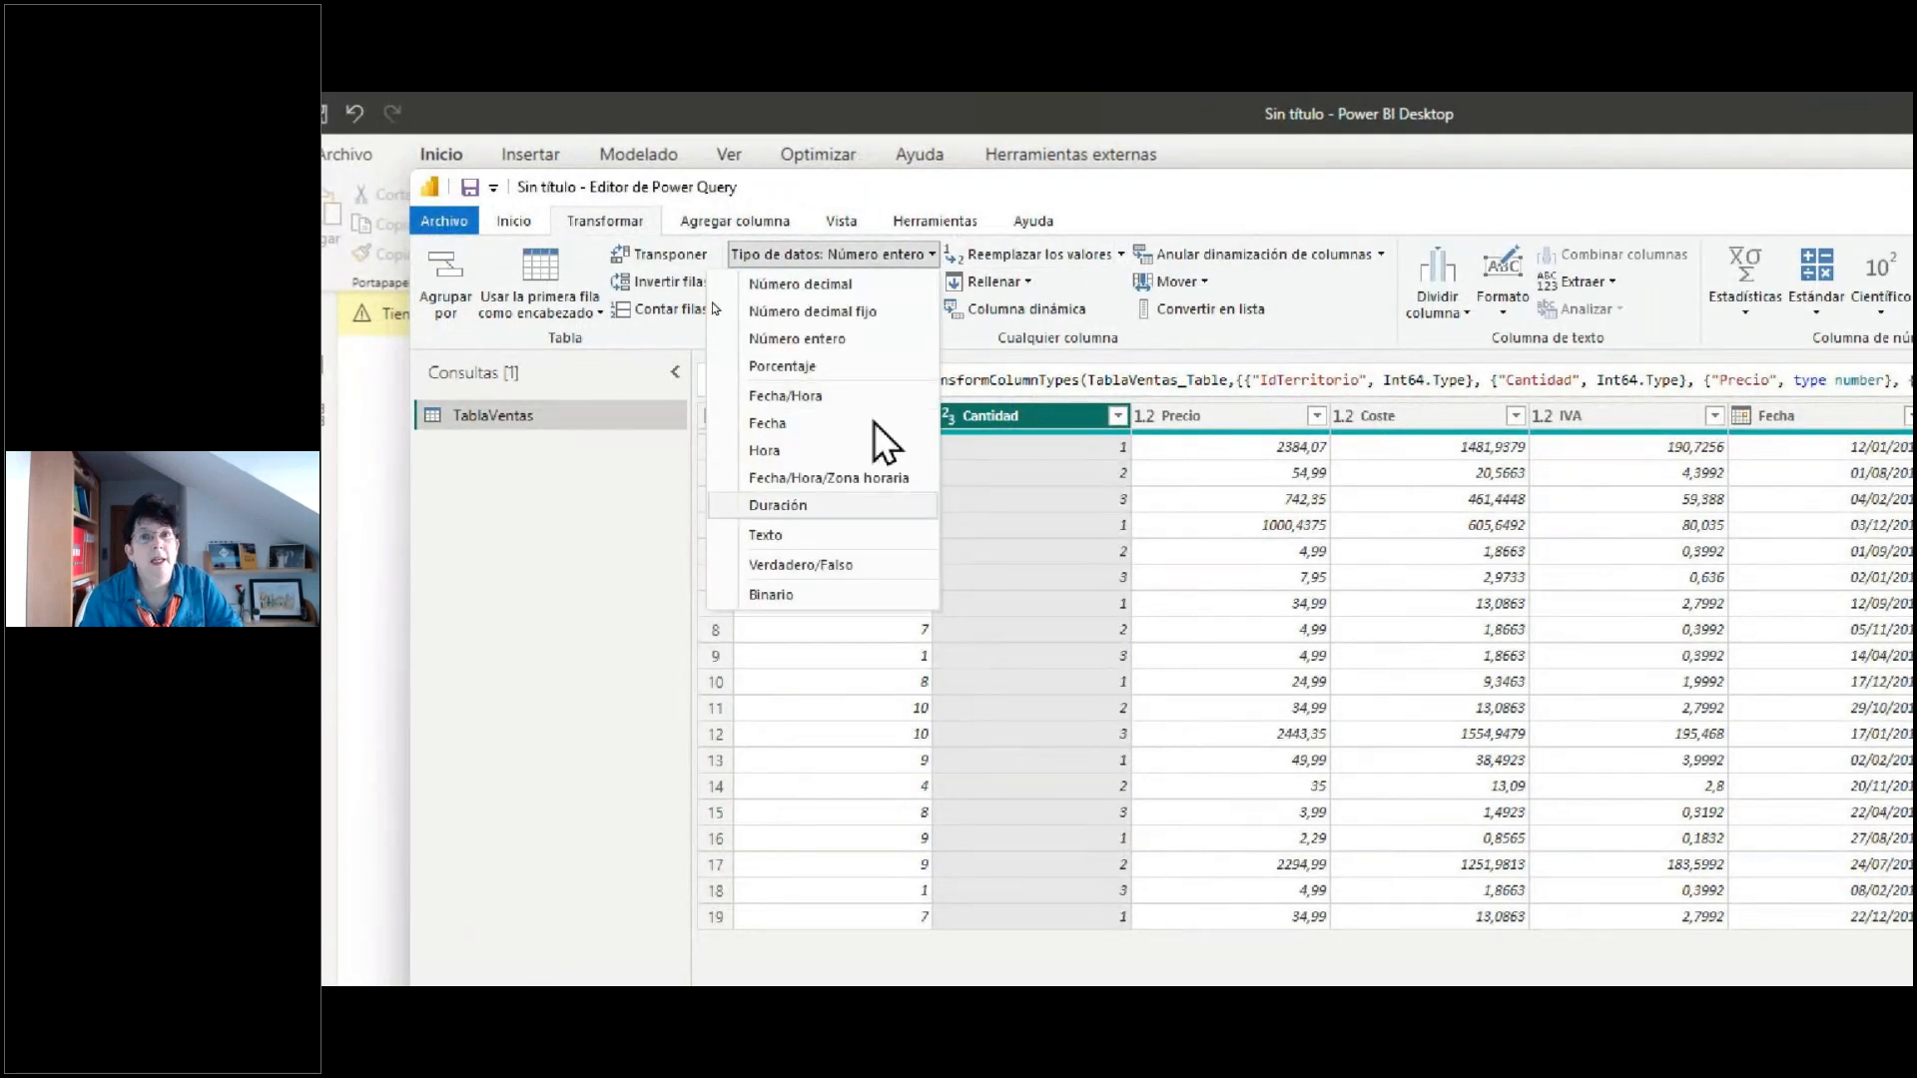
pyautogui.click(1203, 283)
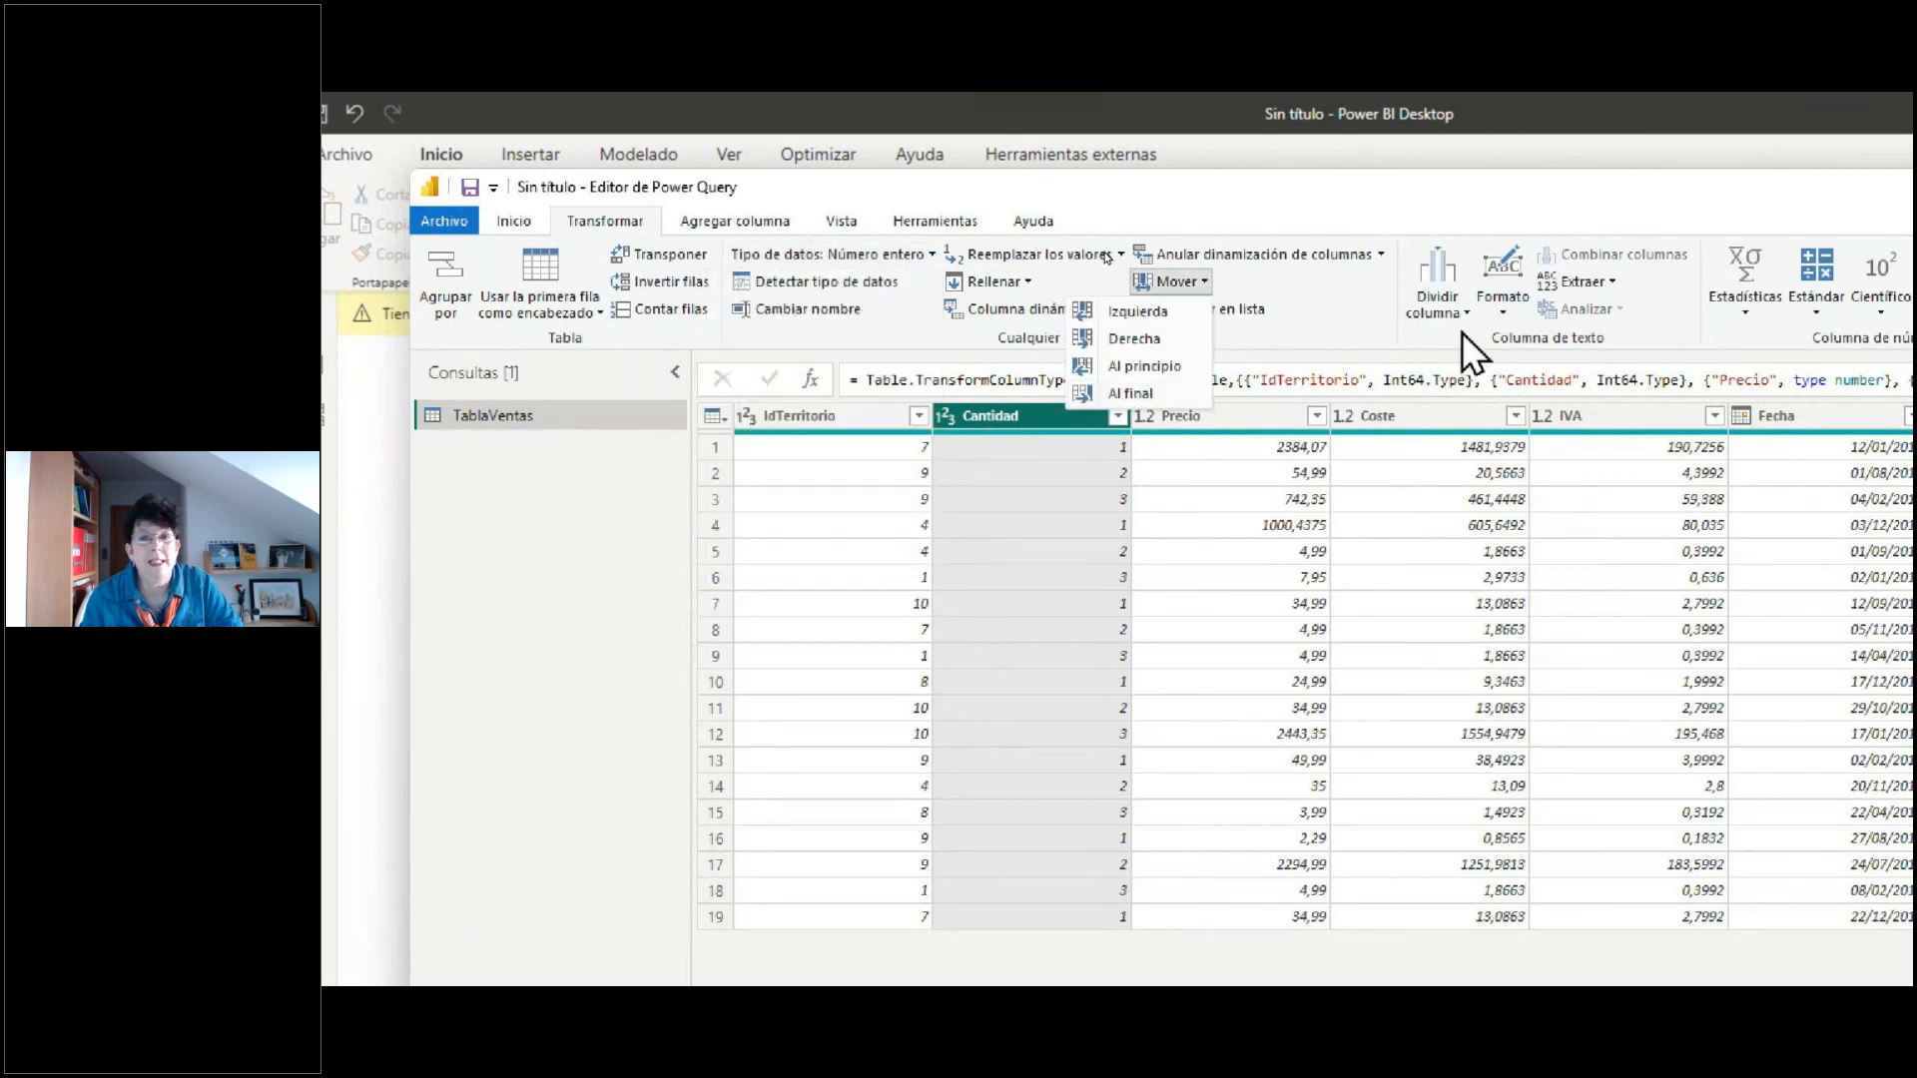
pyautogui.moveTo(1567, 193); pyautogui.dragTo(1249, 198)
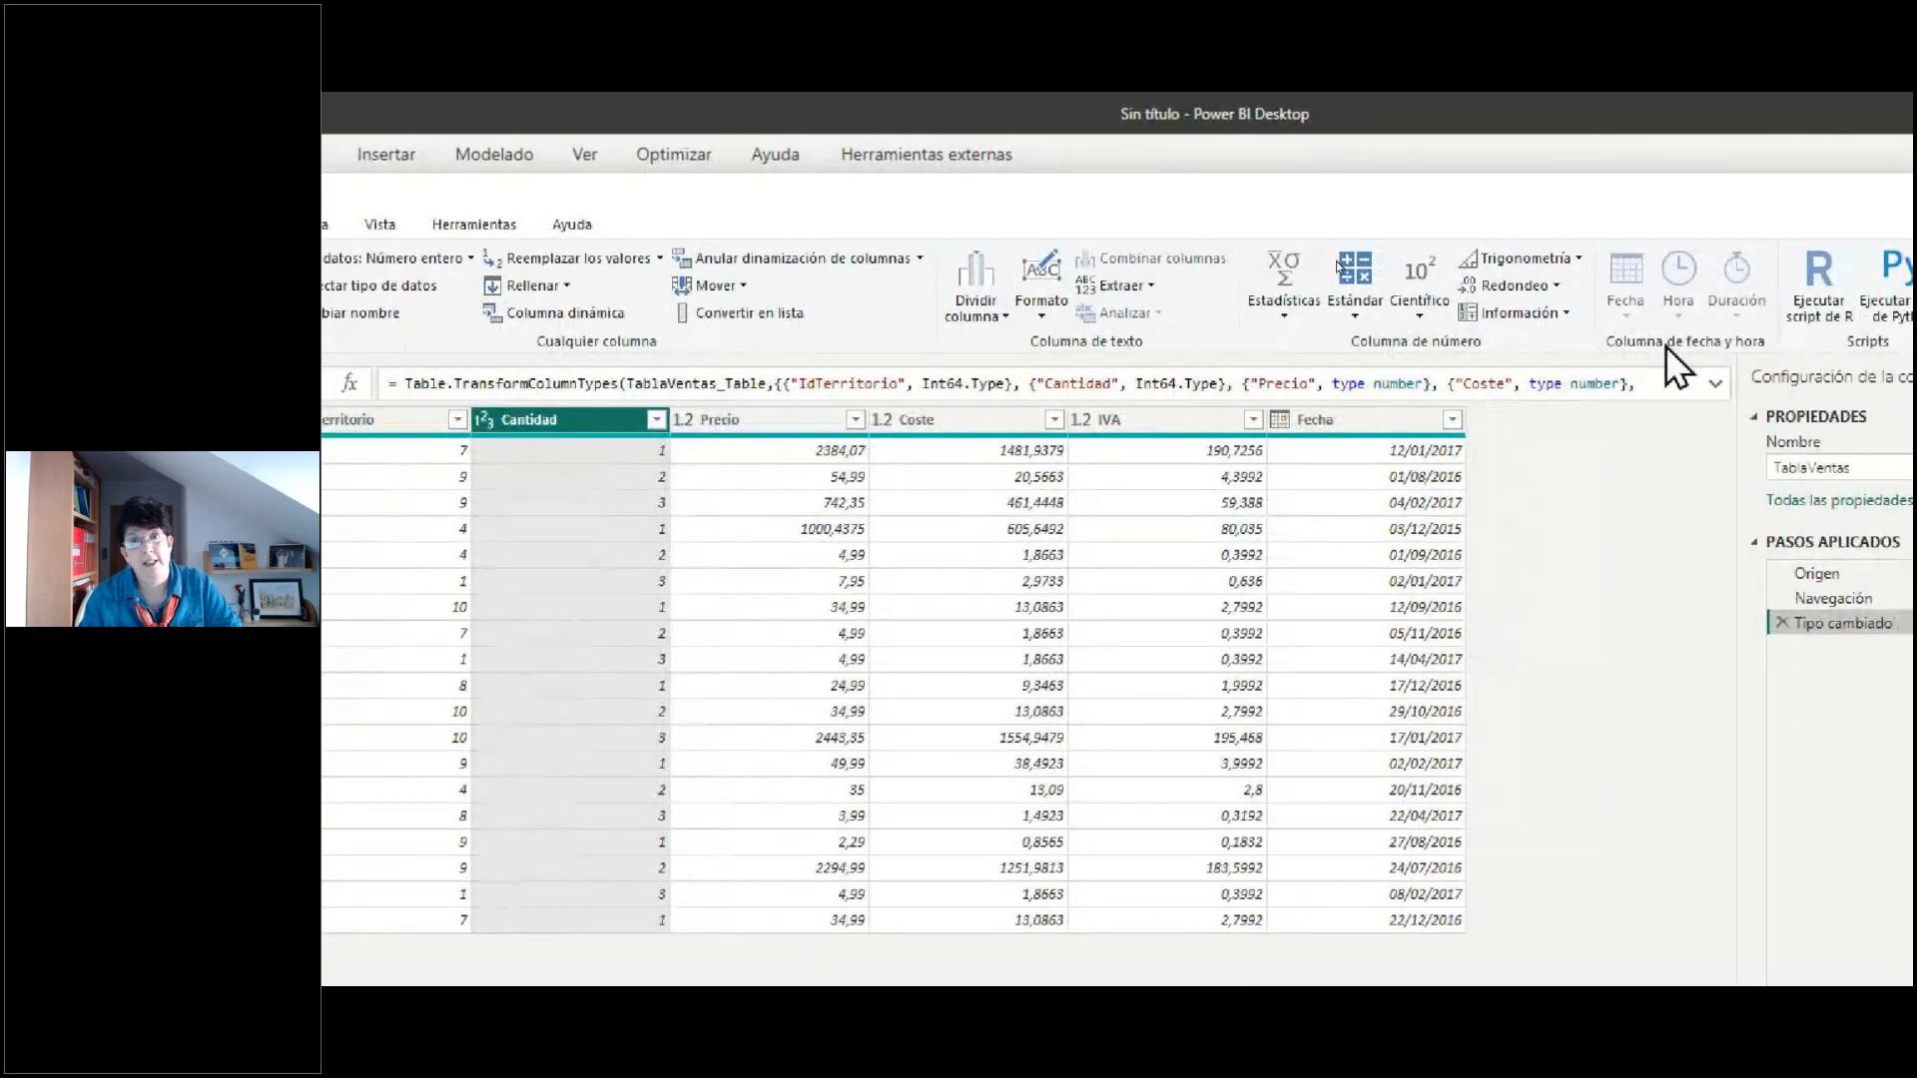
# - Review the date transformations available for the Fecha column, such as year, month, quarter and week
pyautogui.click(1403, 416)
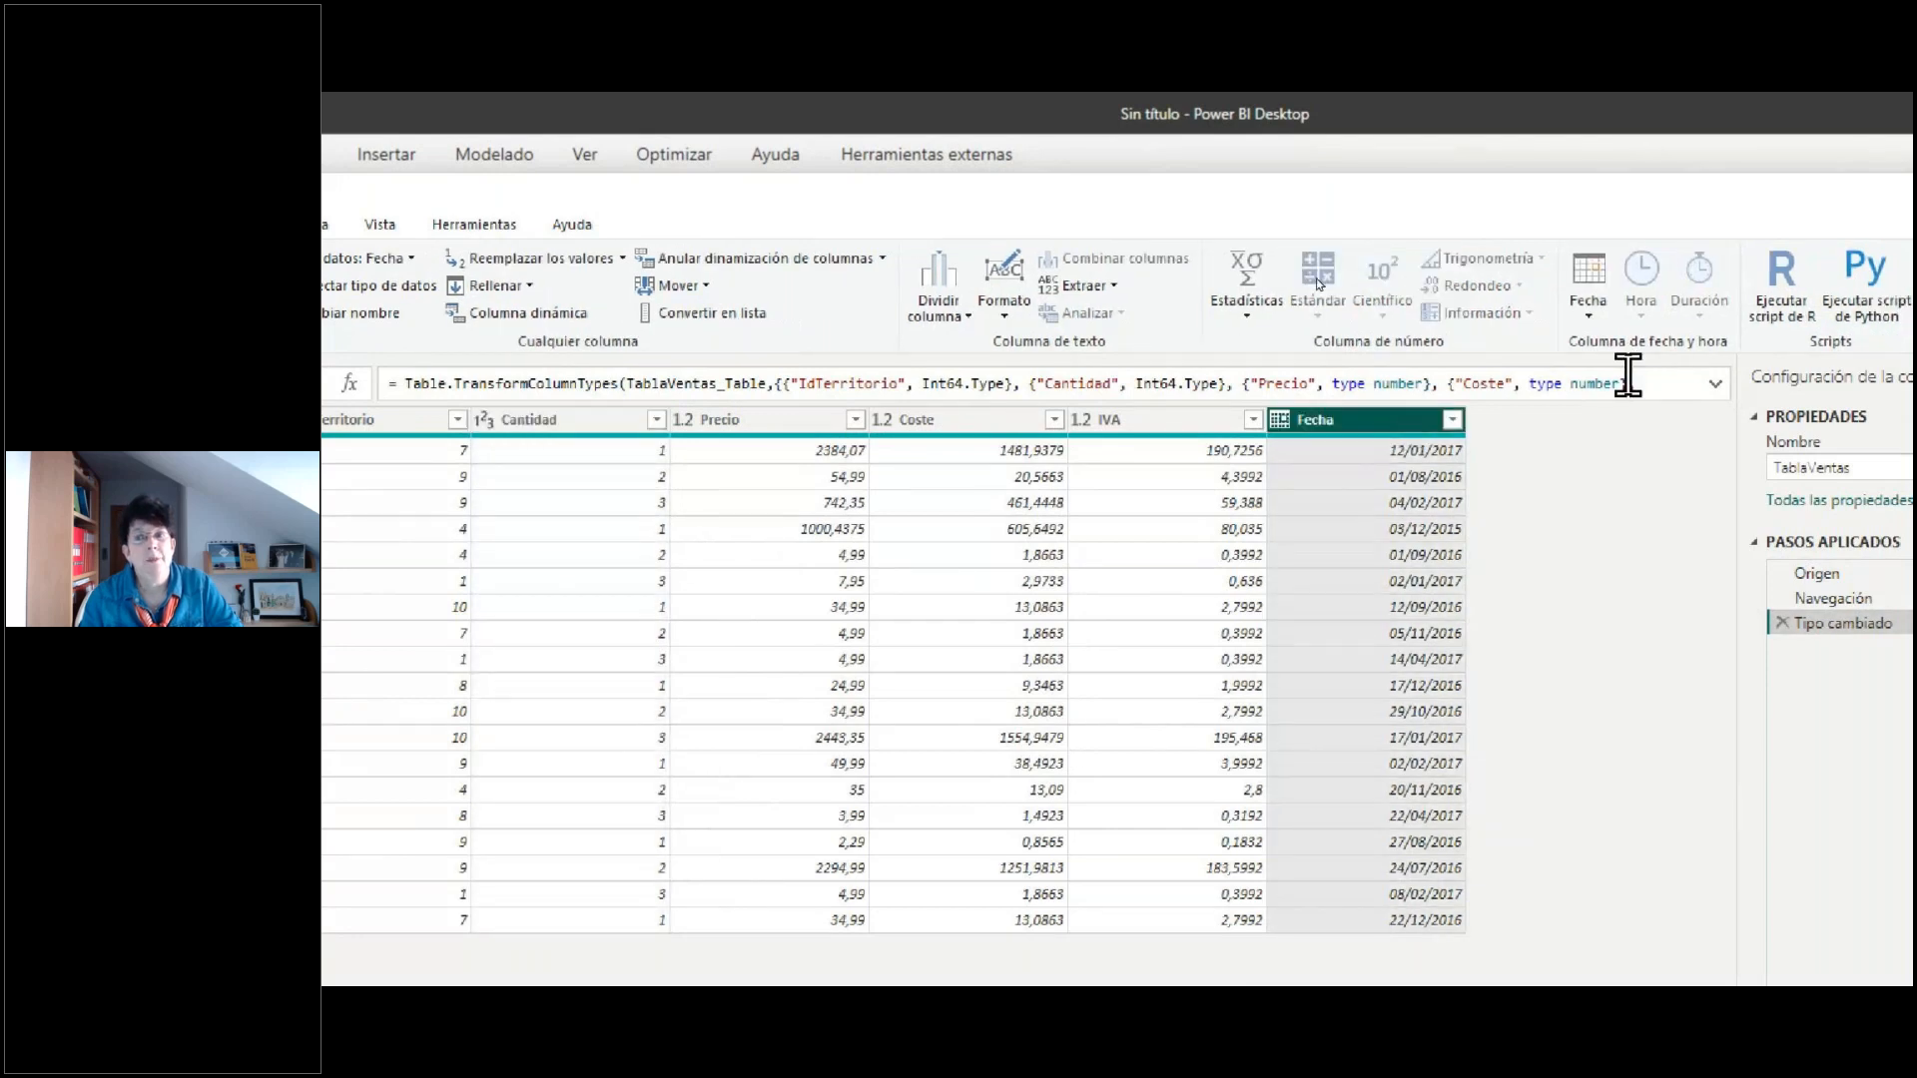
pyautogui.click(1583, 313)
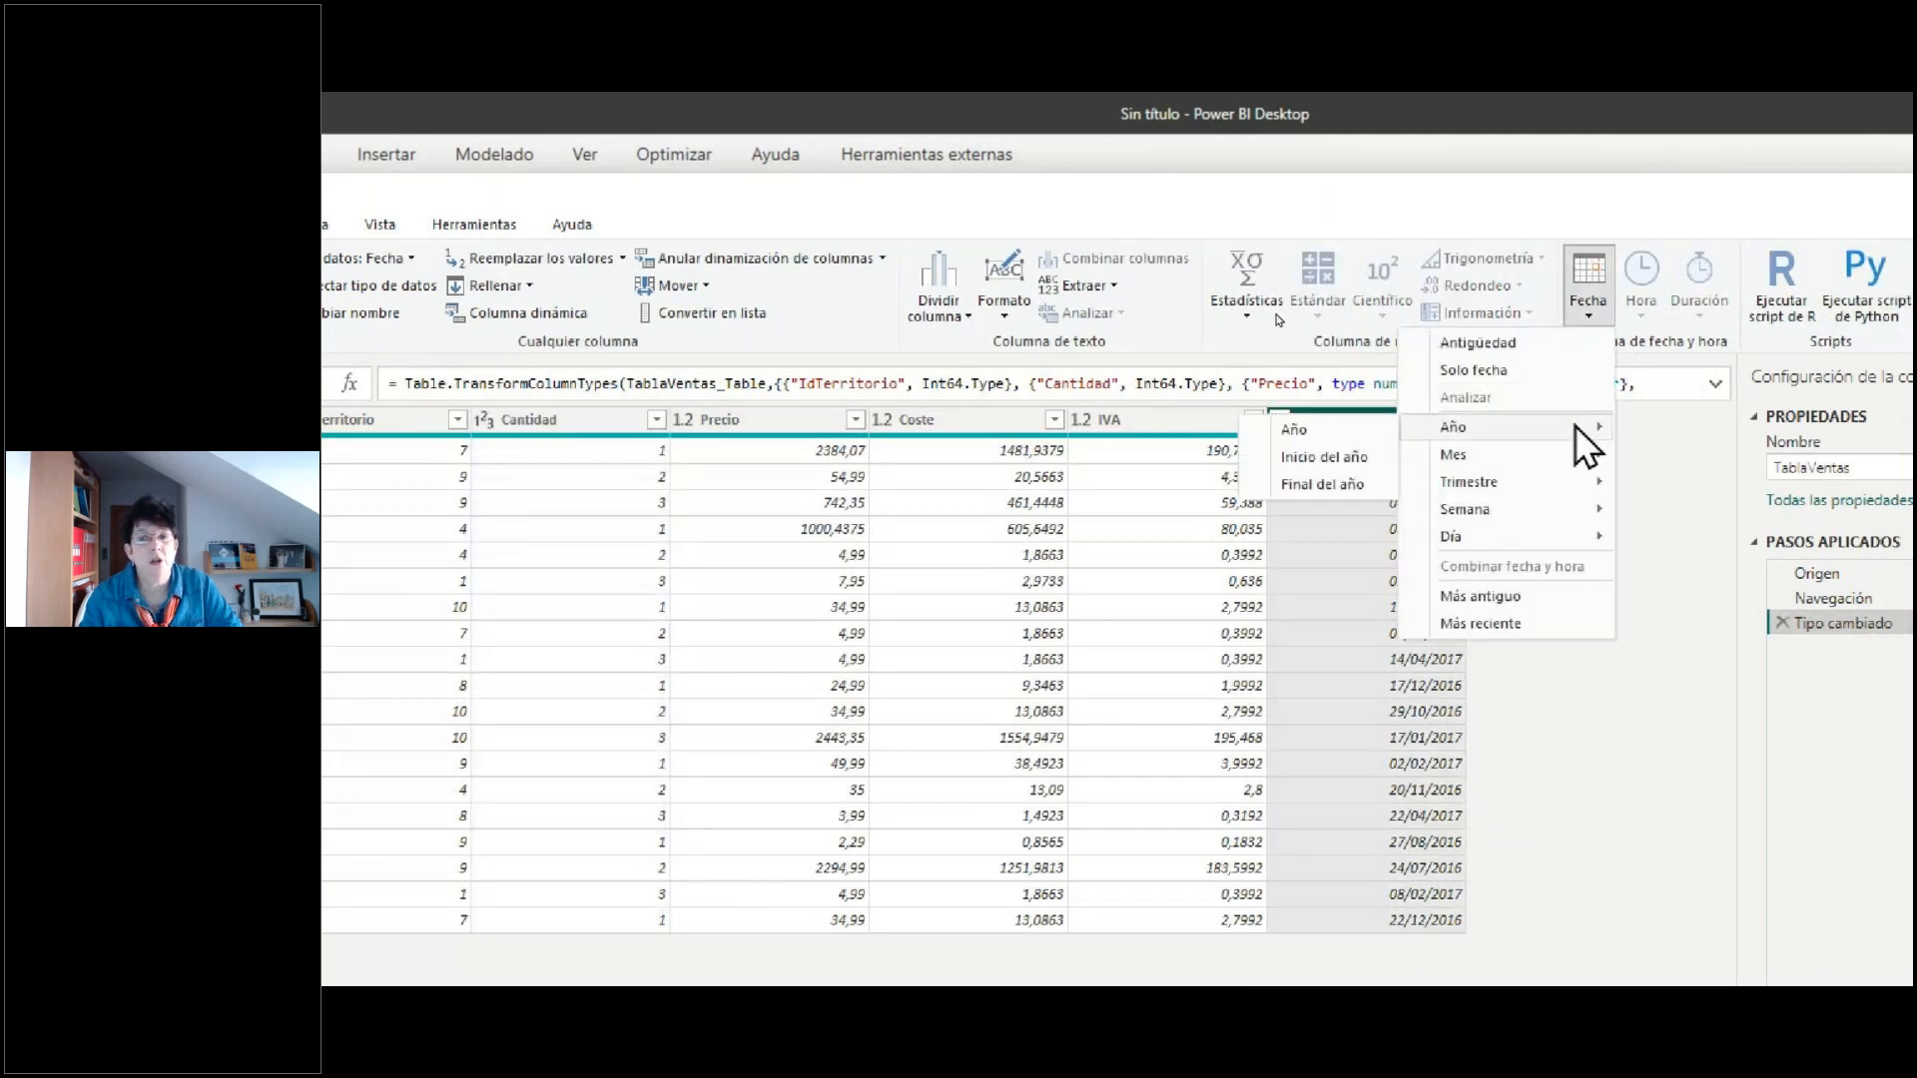
pyautogui.moveTo(1574, 481)
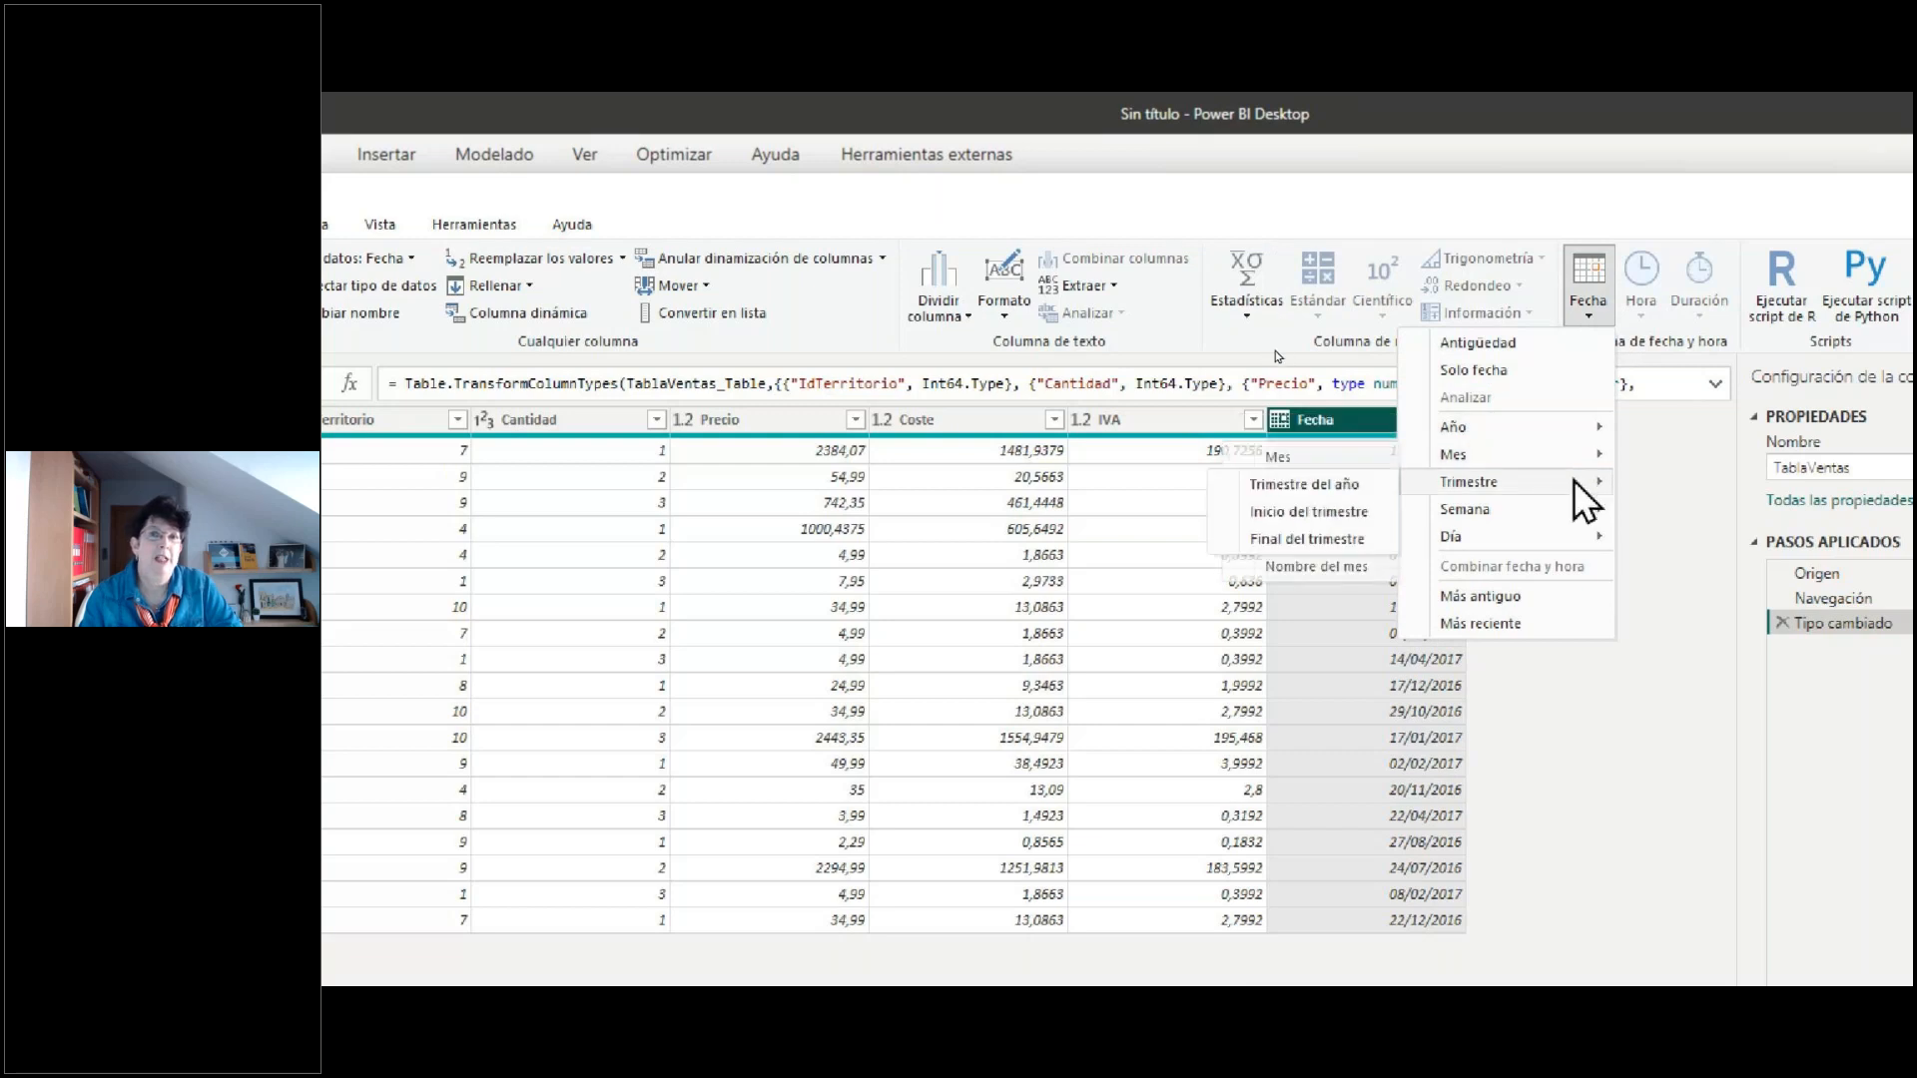
pyautogui.moveTo(1575, 514)
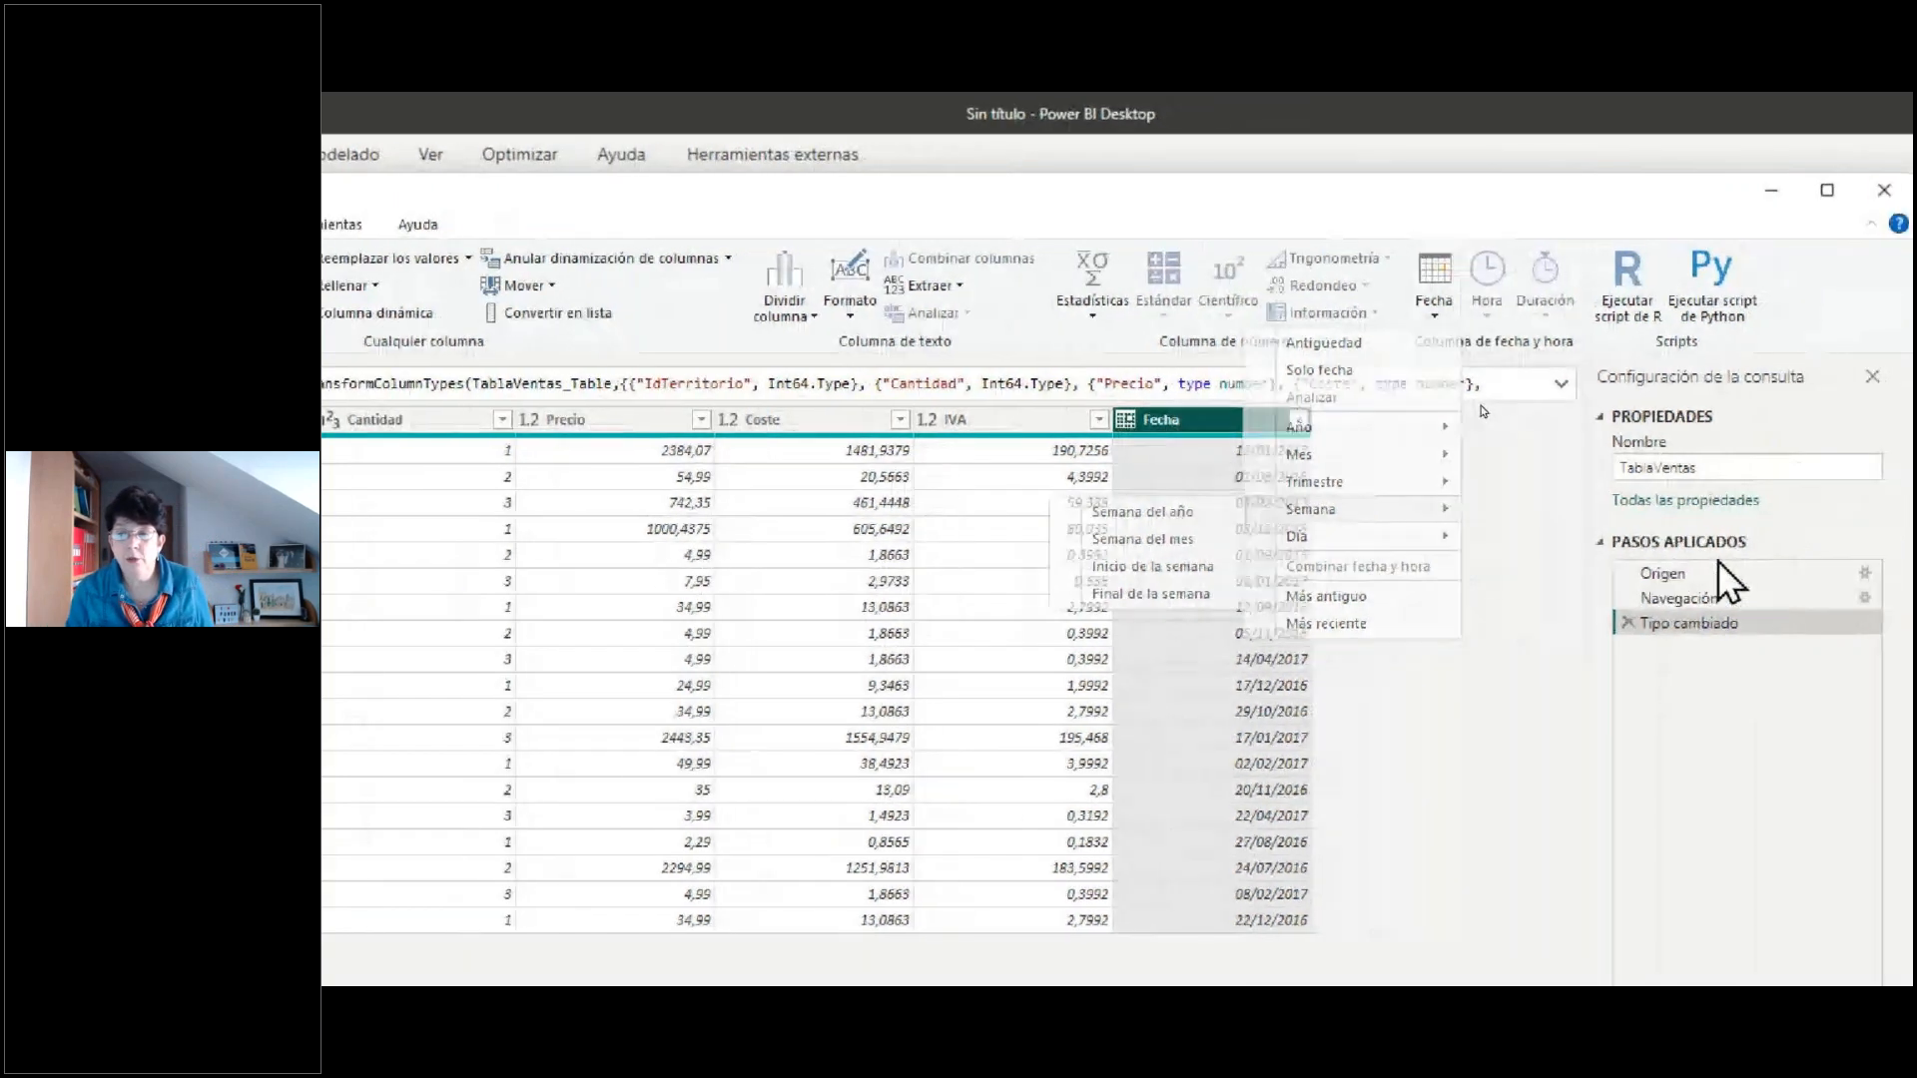
# - Check the Excel file path behind the Origen step without changing it, and review the options available for the TablaVentas query
pyautogui.click(1725, 568)
pyautogui.click(1723, 571)
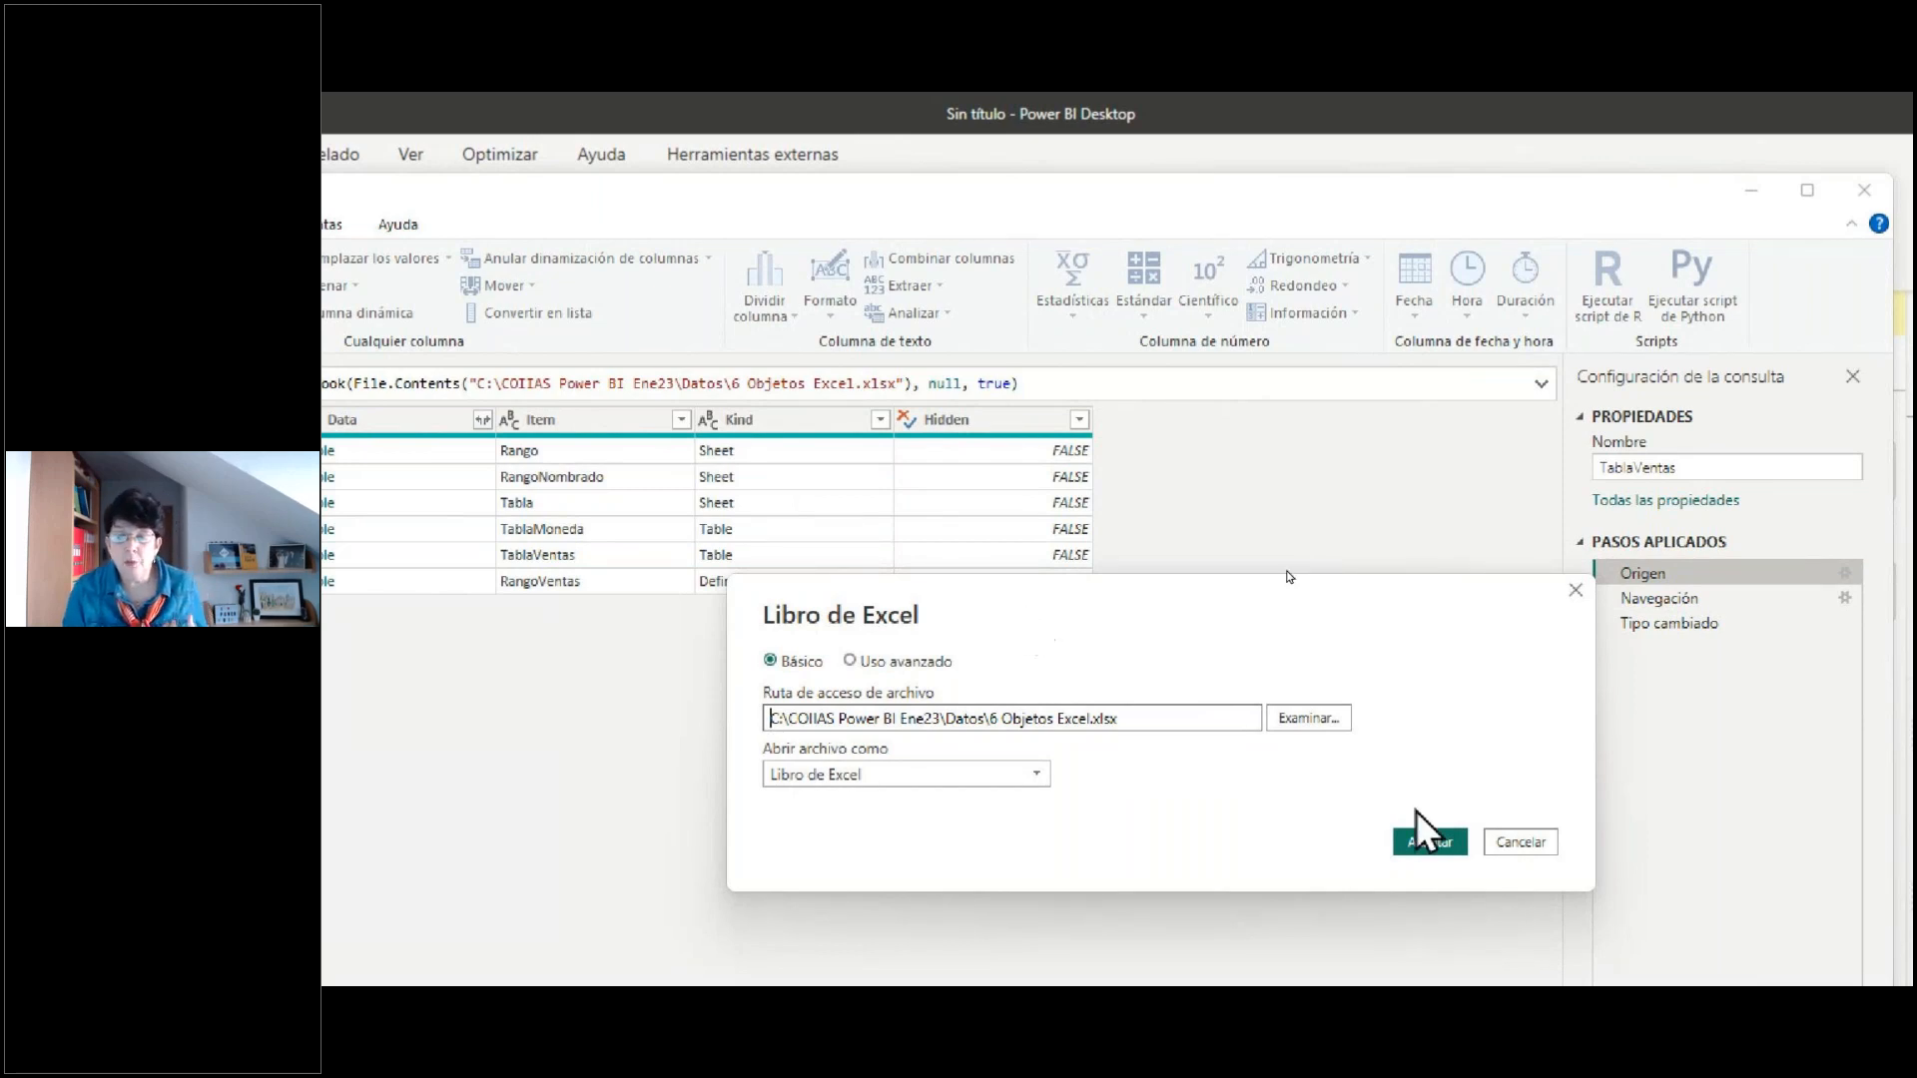
pyautogui.click(1508, 842)
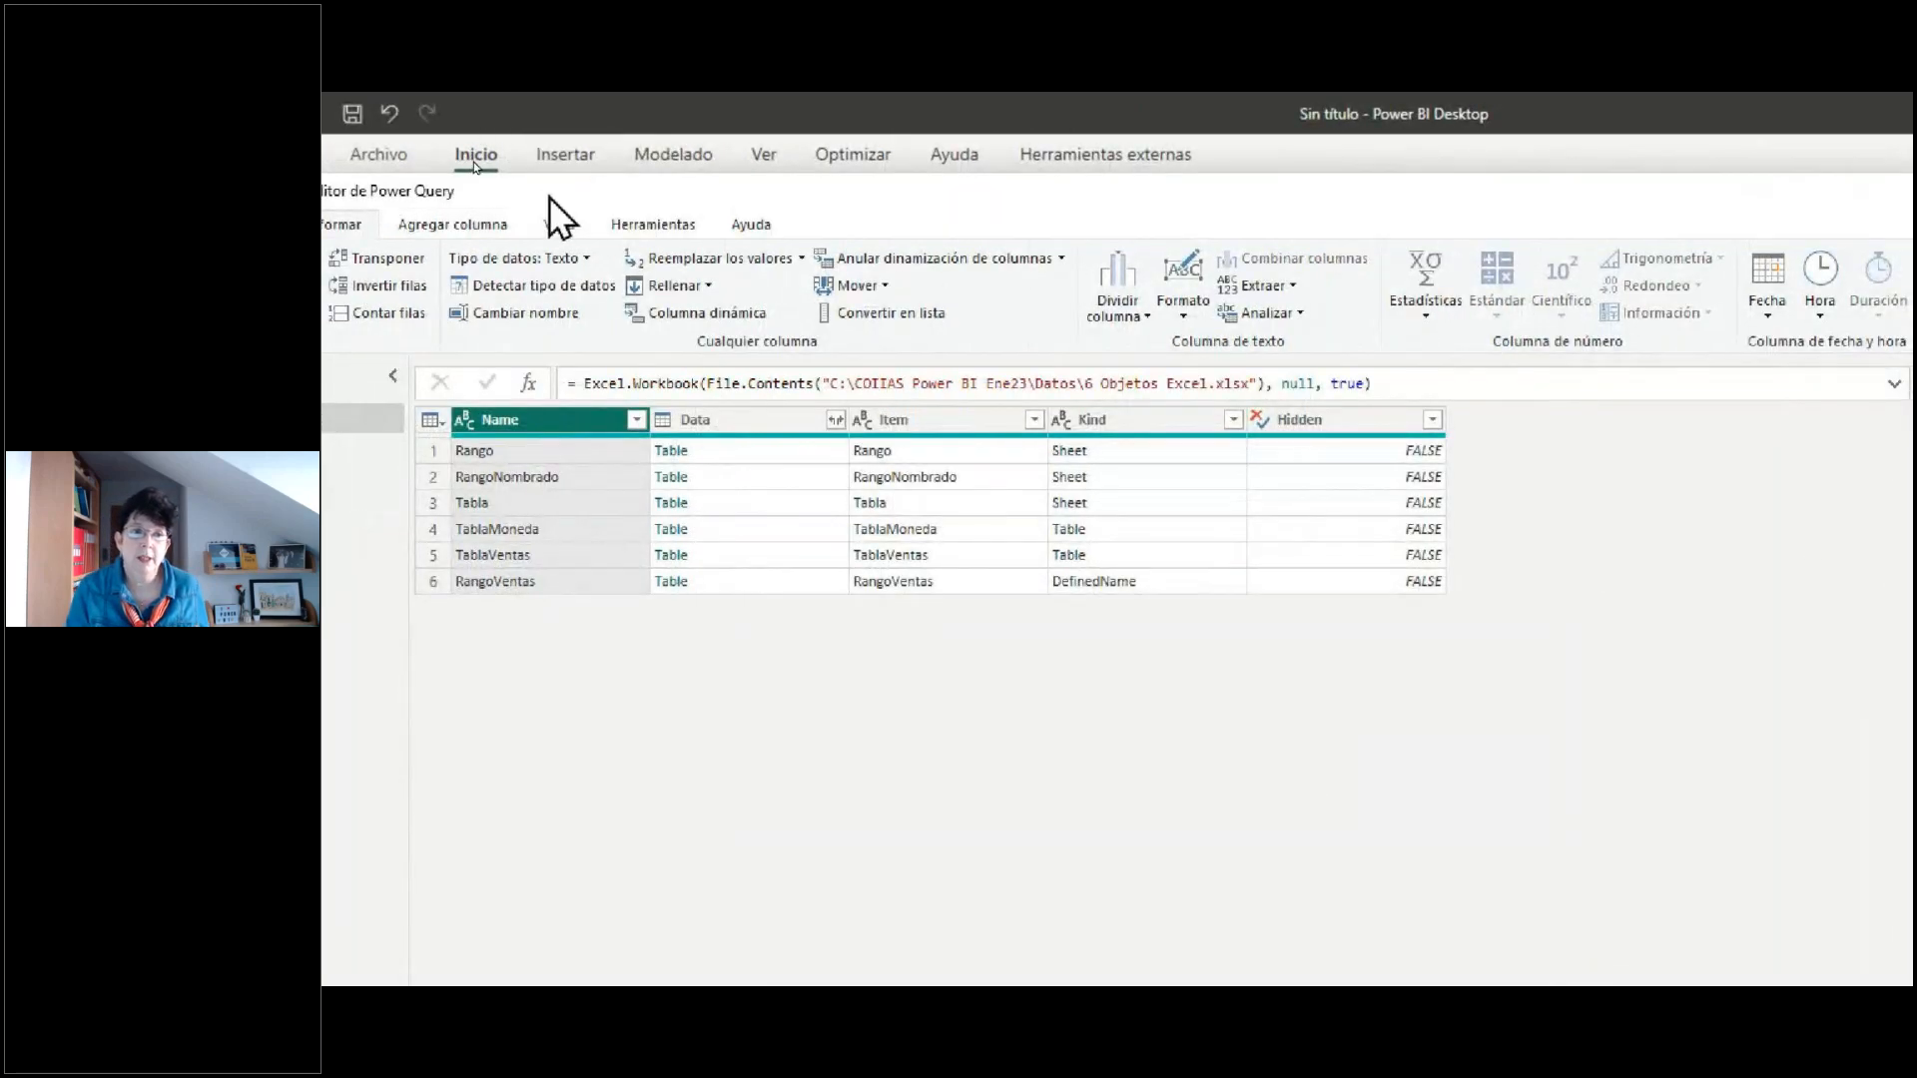
pyautogui.moveTo(549, 195); pyautogui.dragTo(890, 170)
pyautogui.rightClick(627, 390)
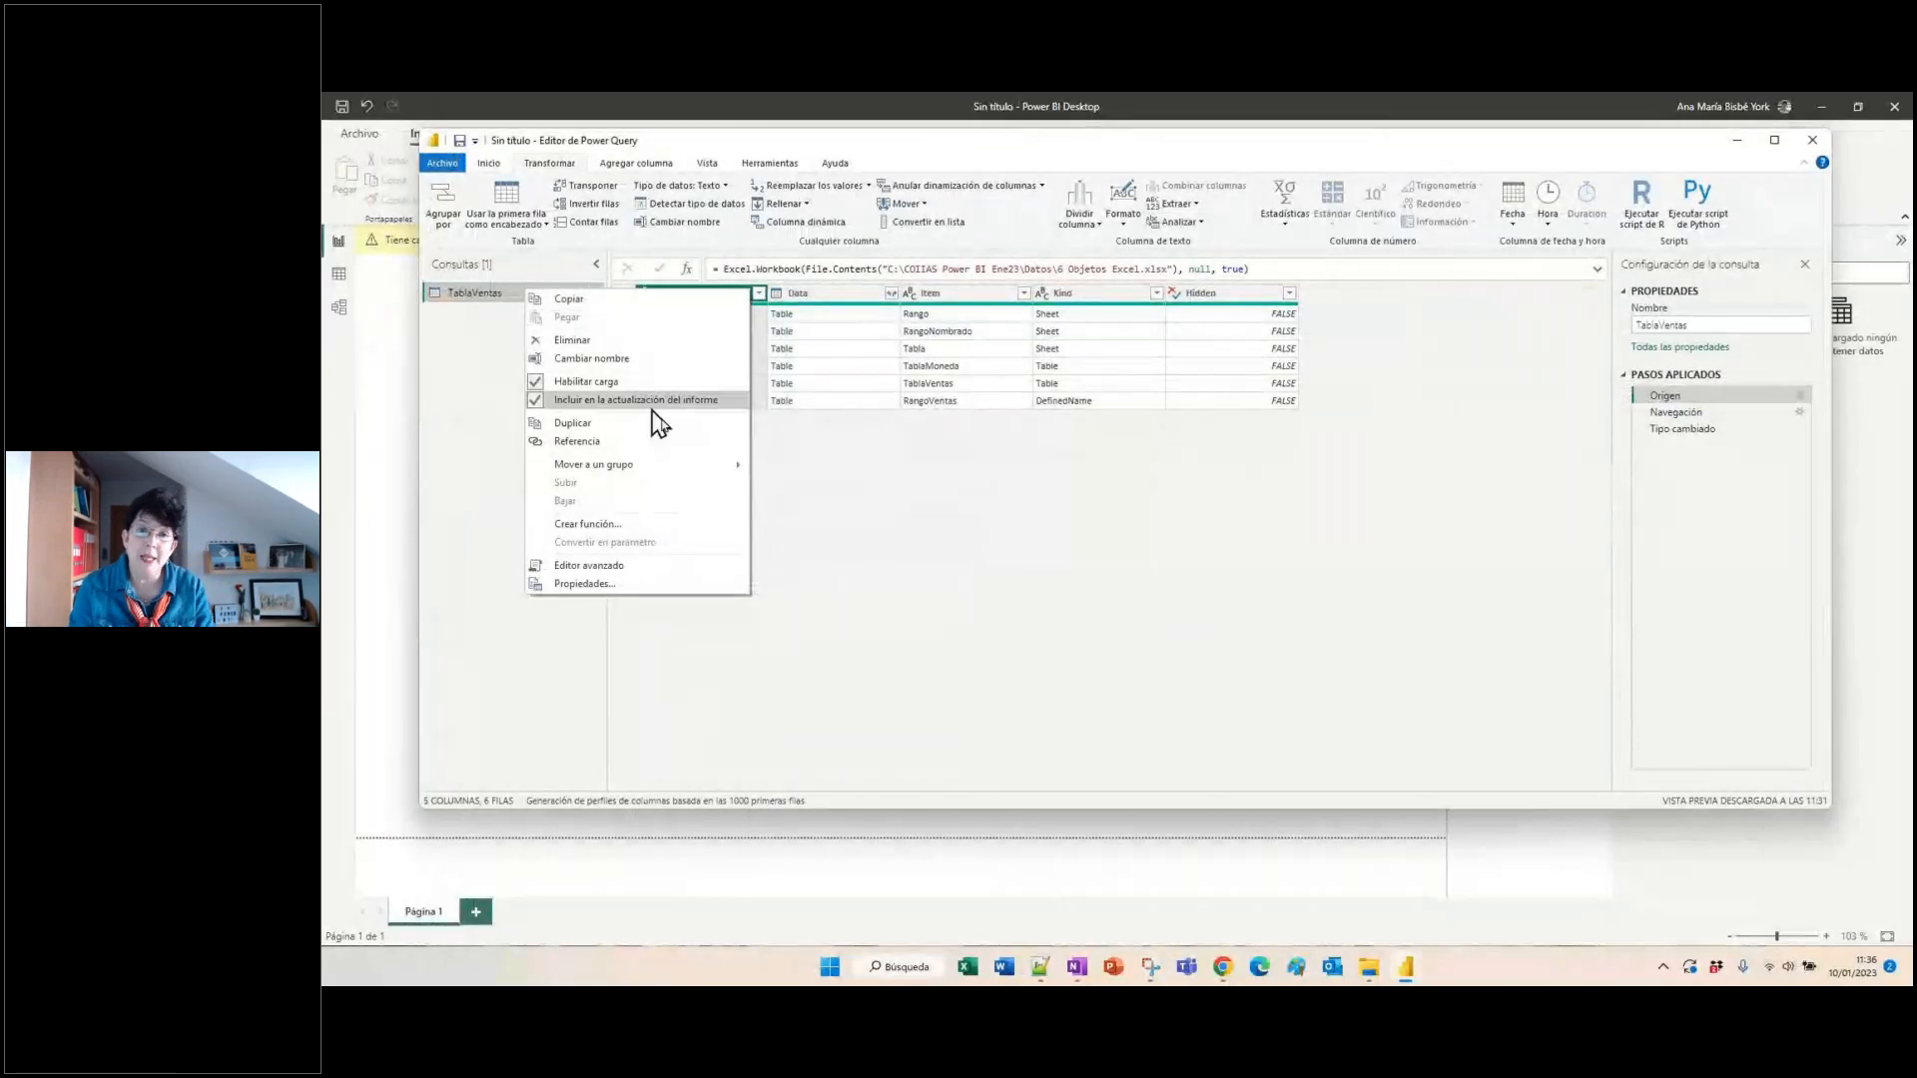
pyautogui.click(777, 519)
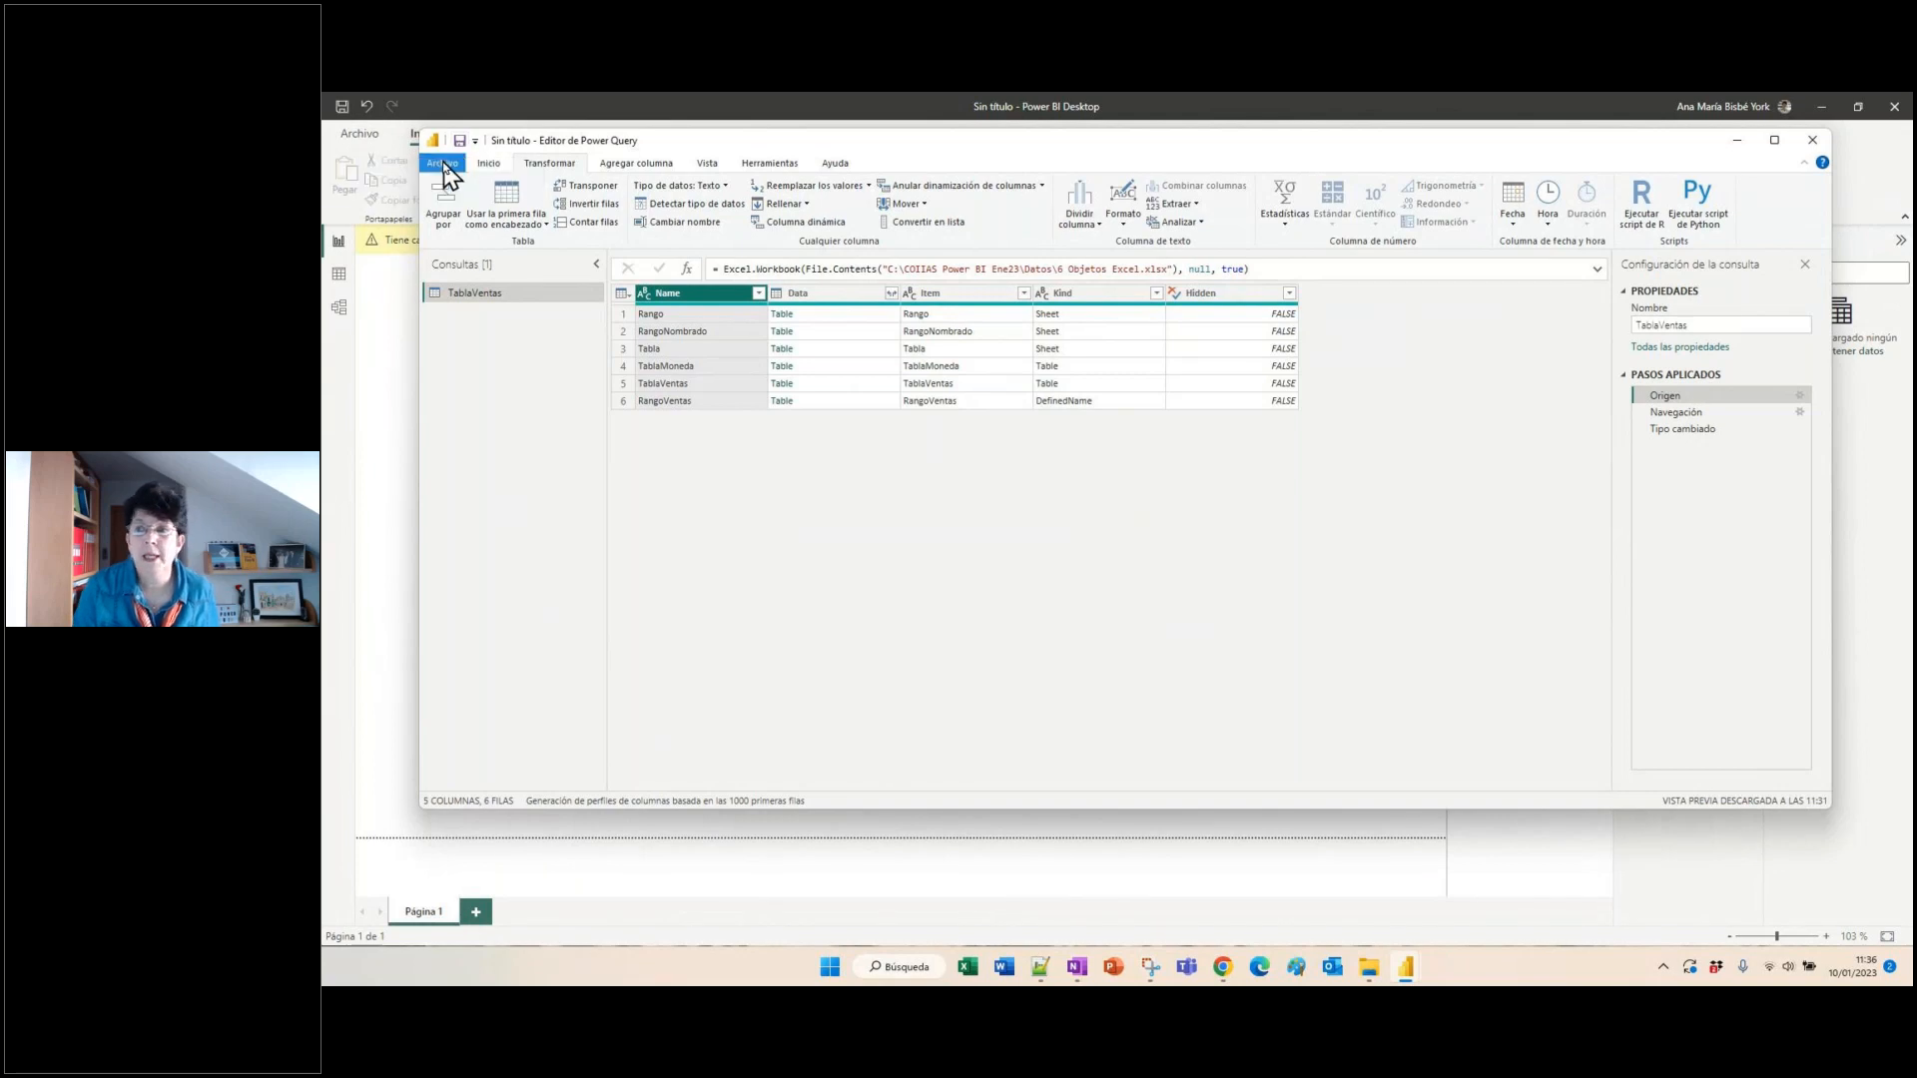
# - Close the Power Query Editor and apply the pending changes to load TablaVentas into the model
pyautogui.click(1812, 140)
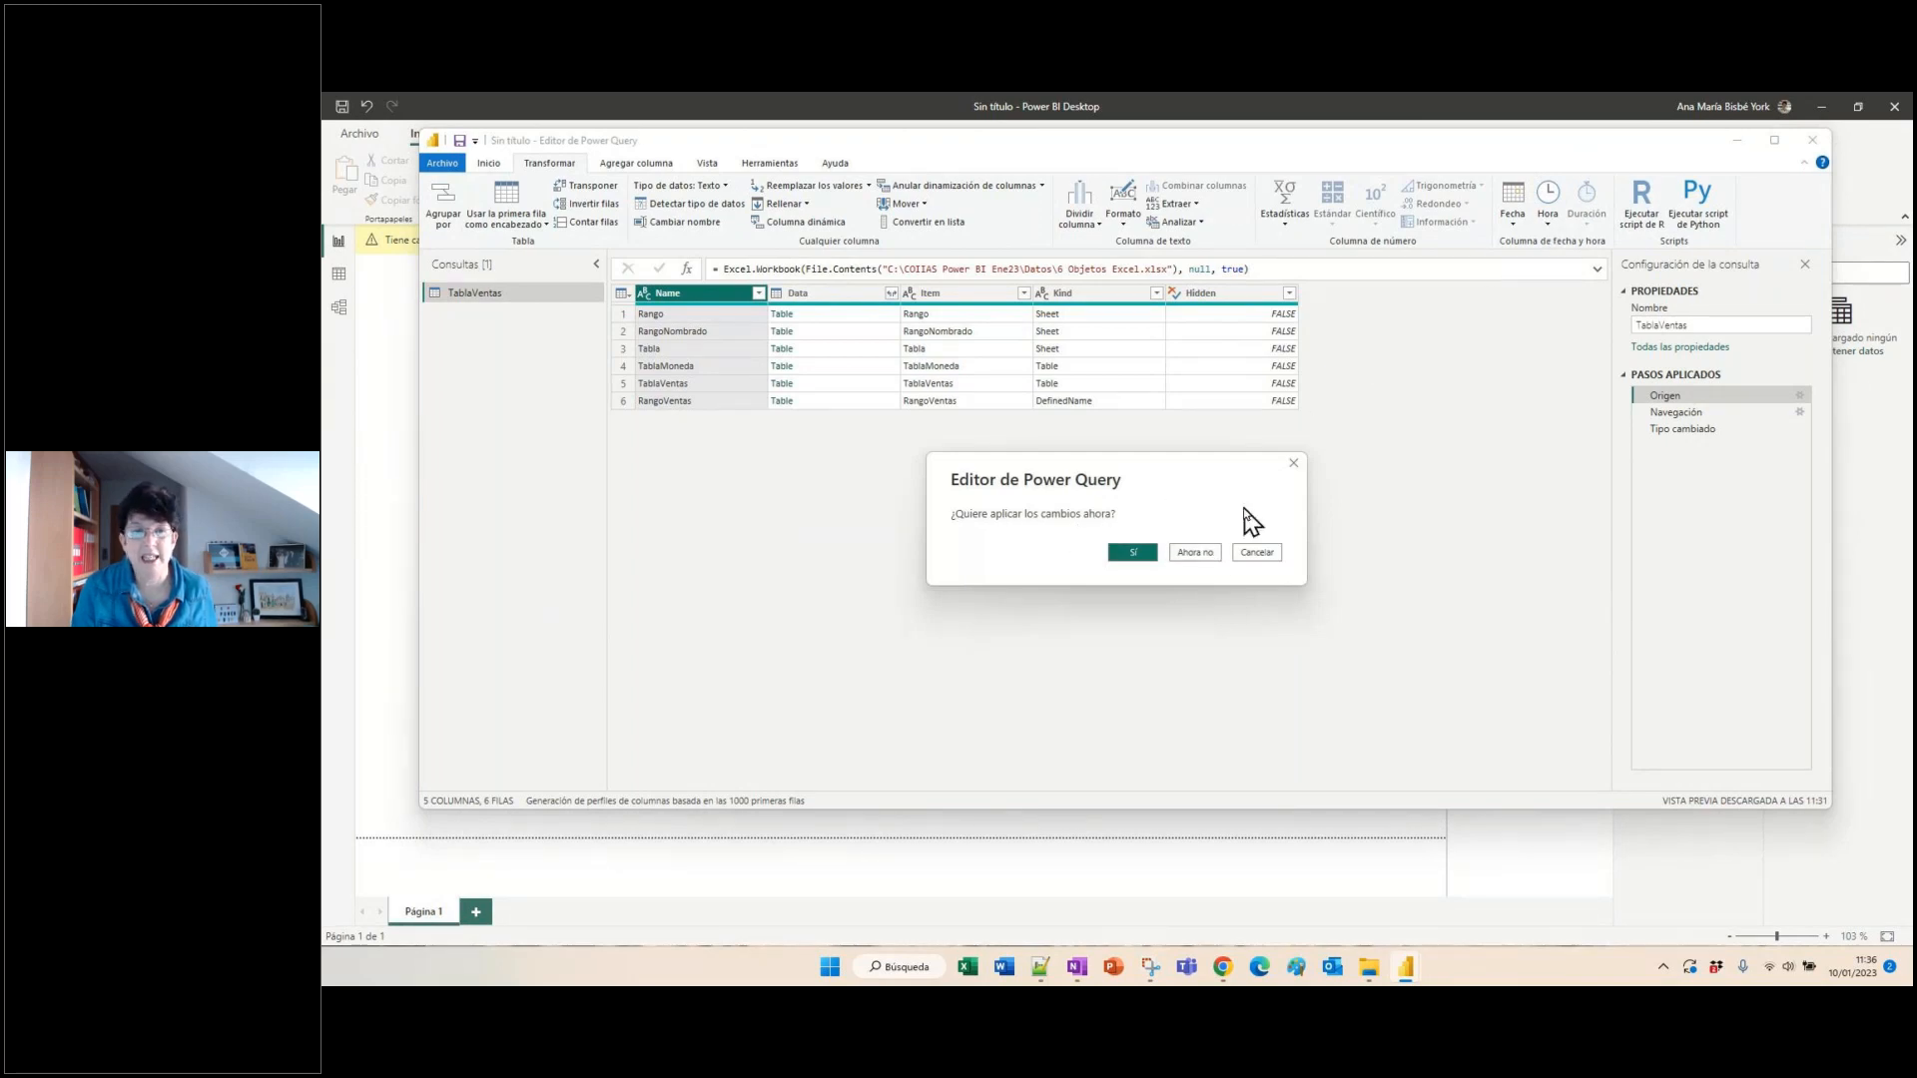
pyautogui.click(1135, 552)
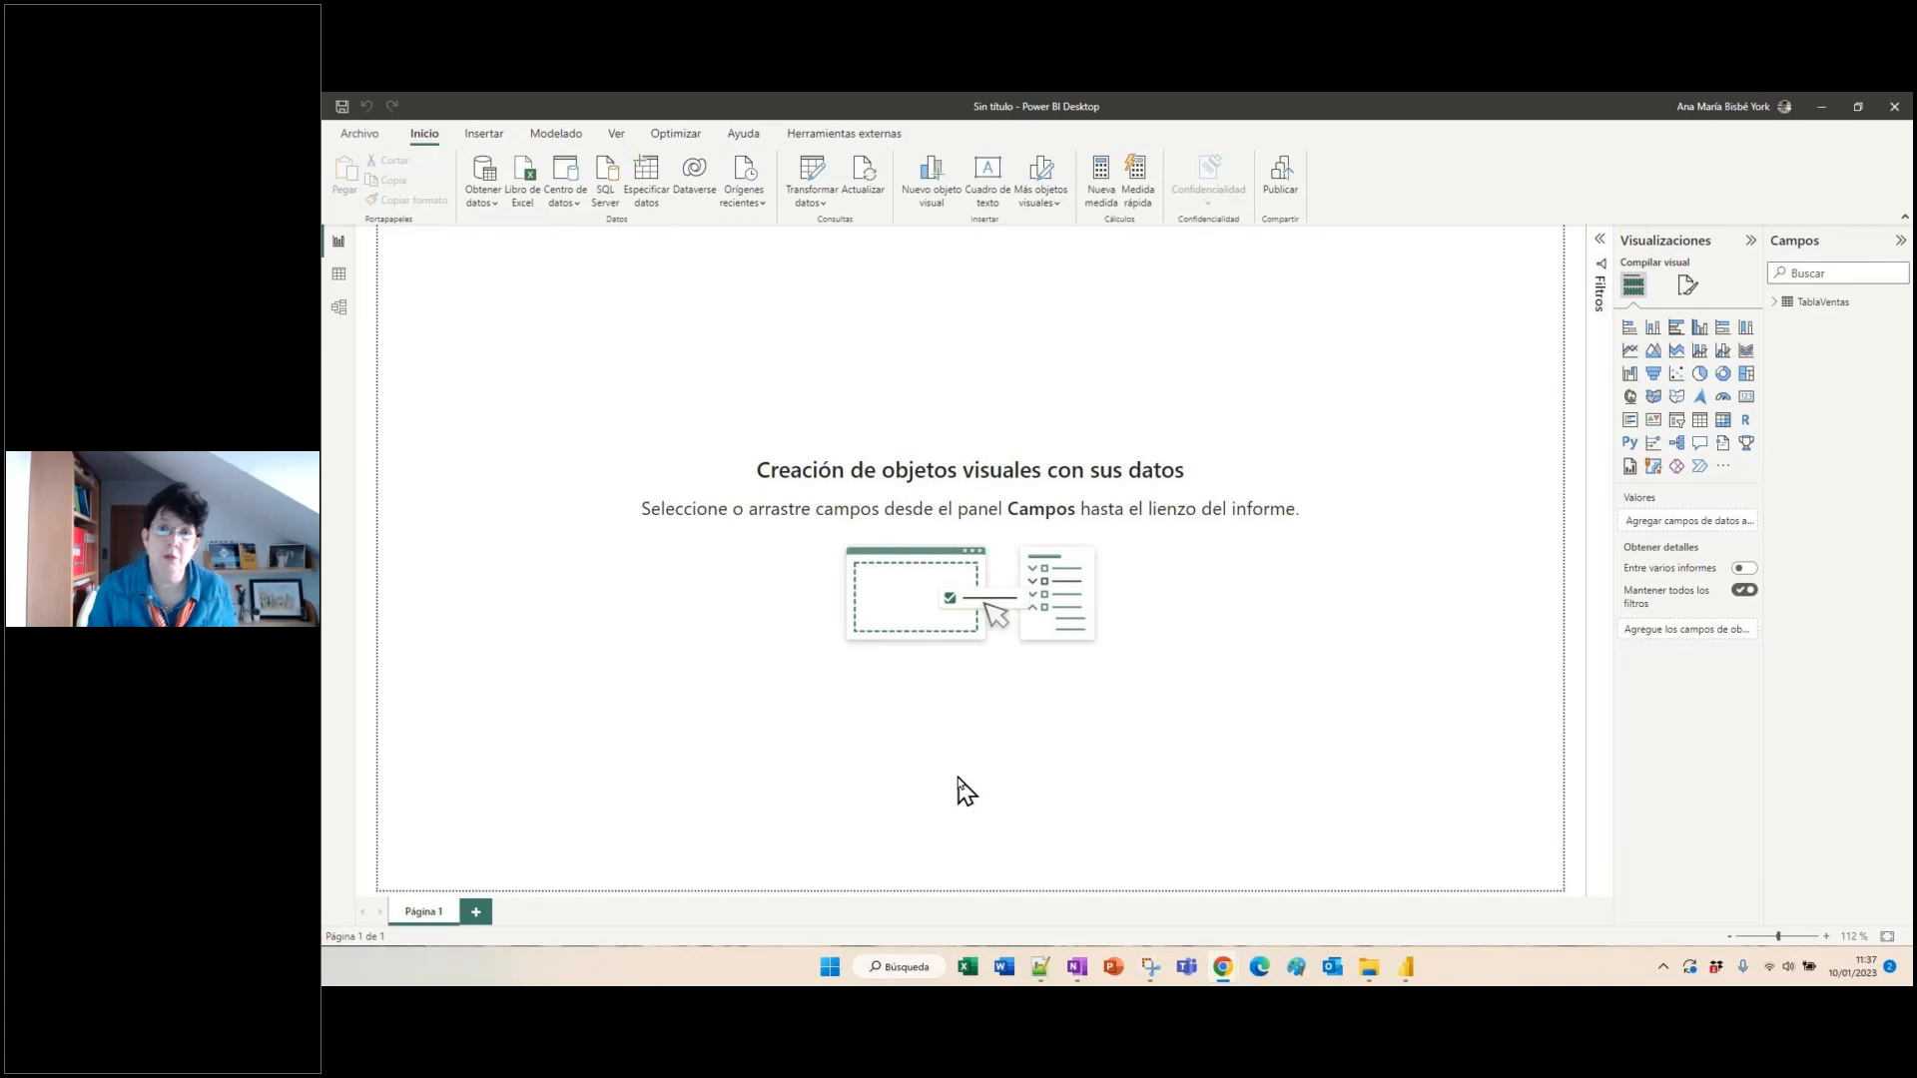
# - Examine the loaded TablaVentas table in the data and model views and return to the report view
pyautogui.click(348, 269)
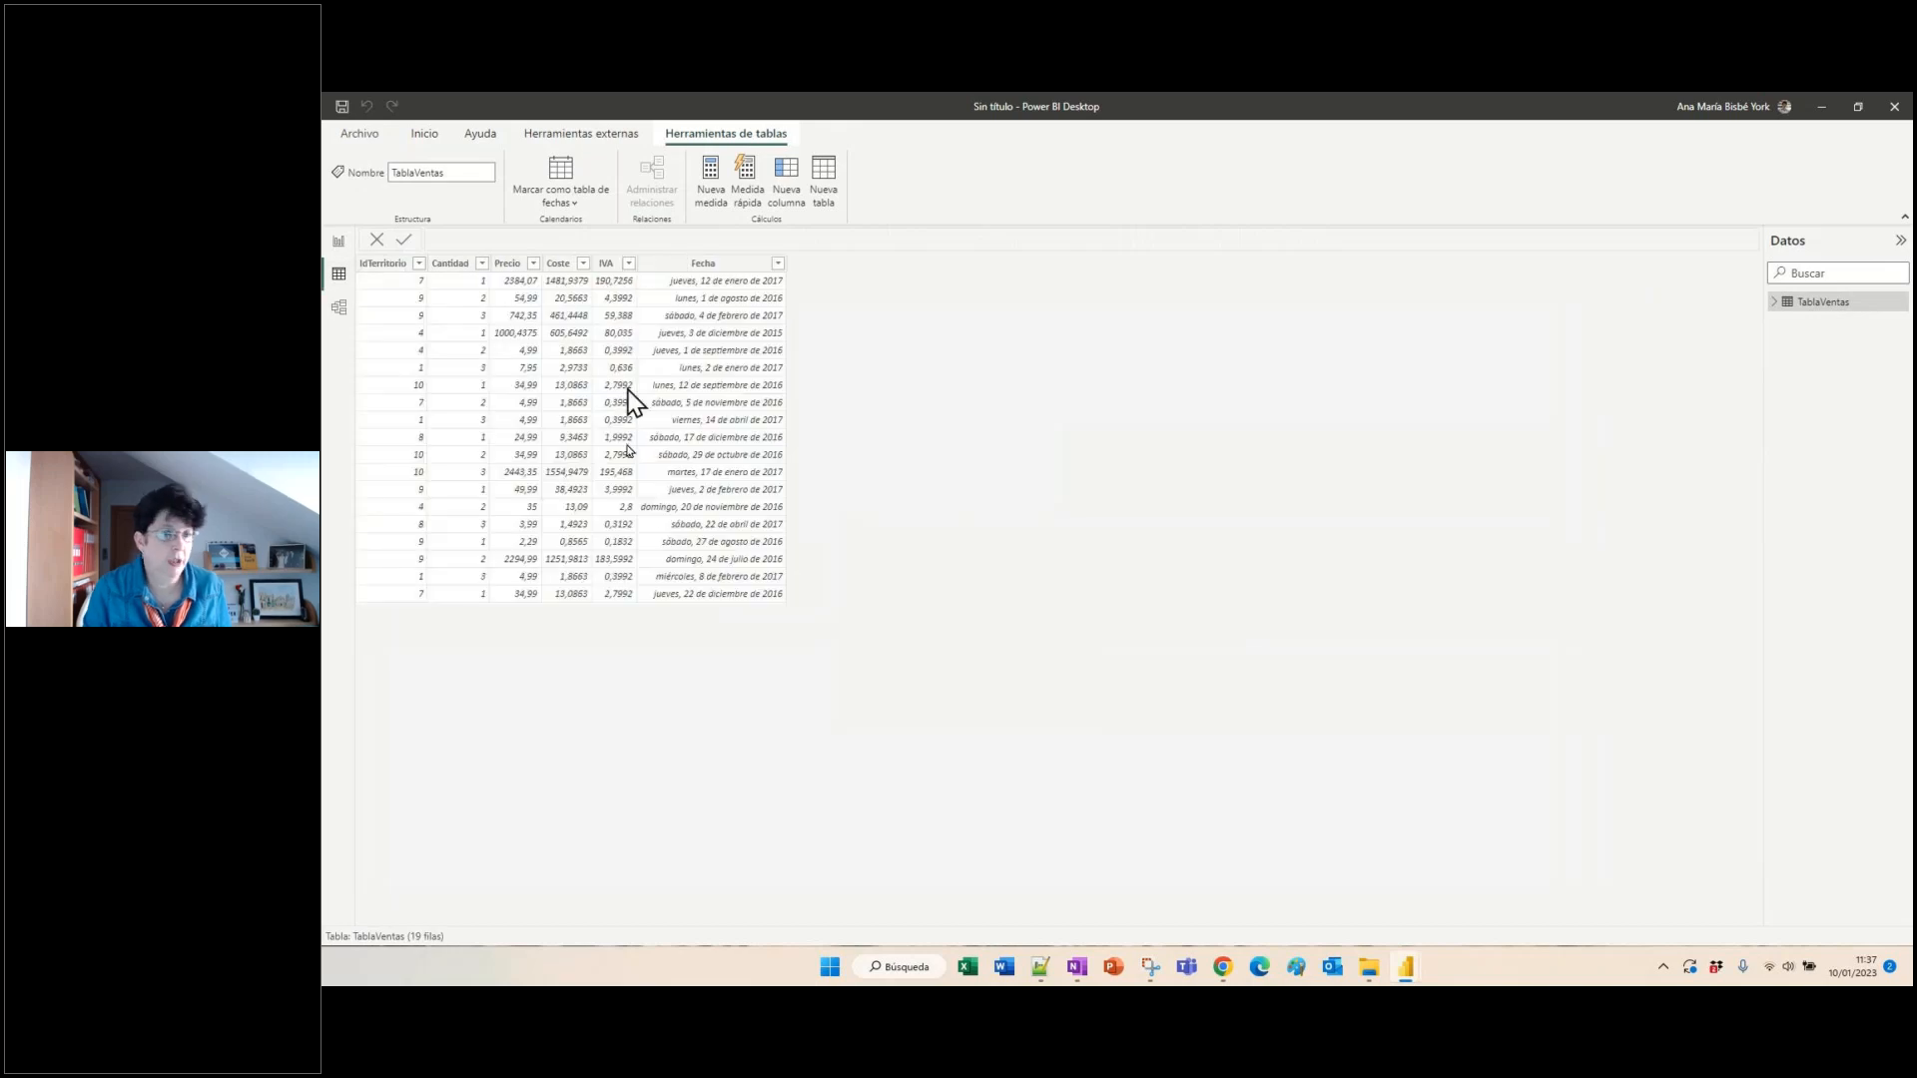
pyautogui.click(340, 307)
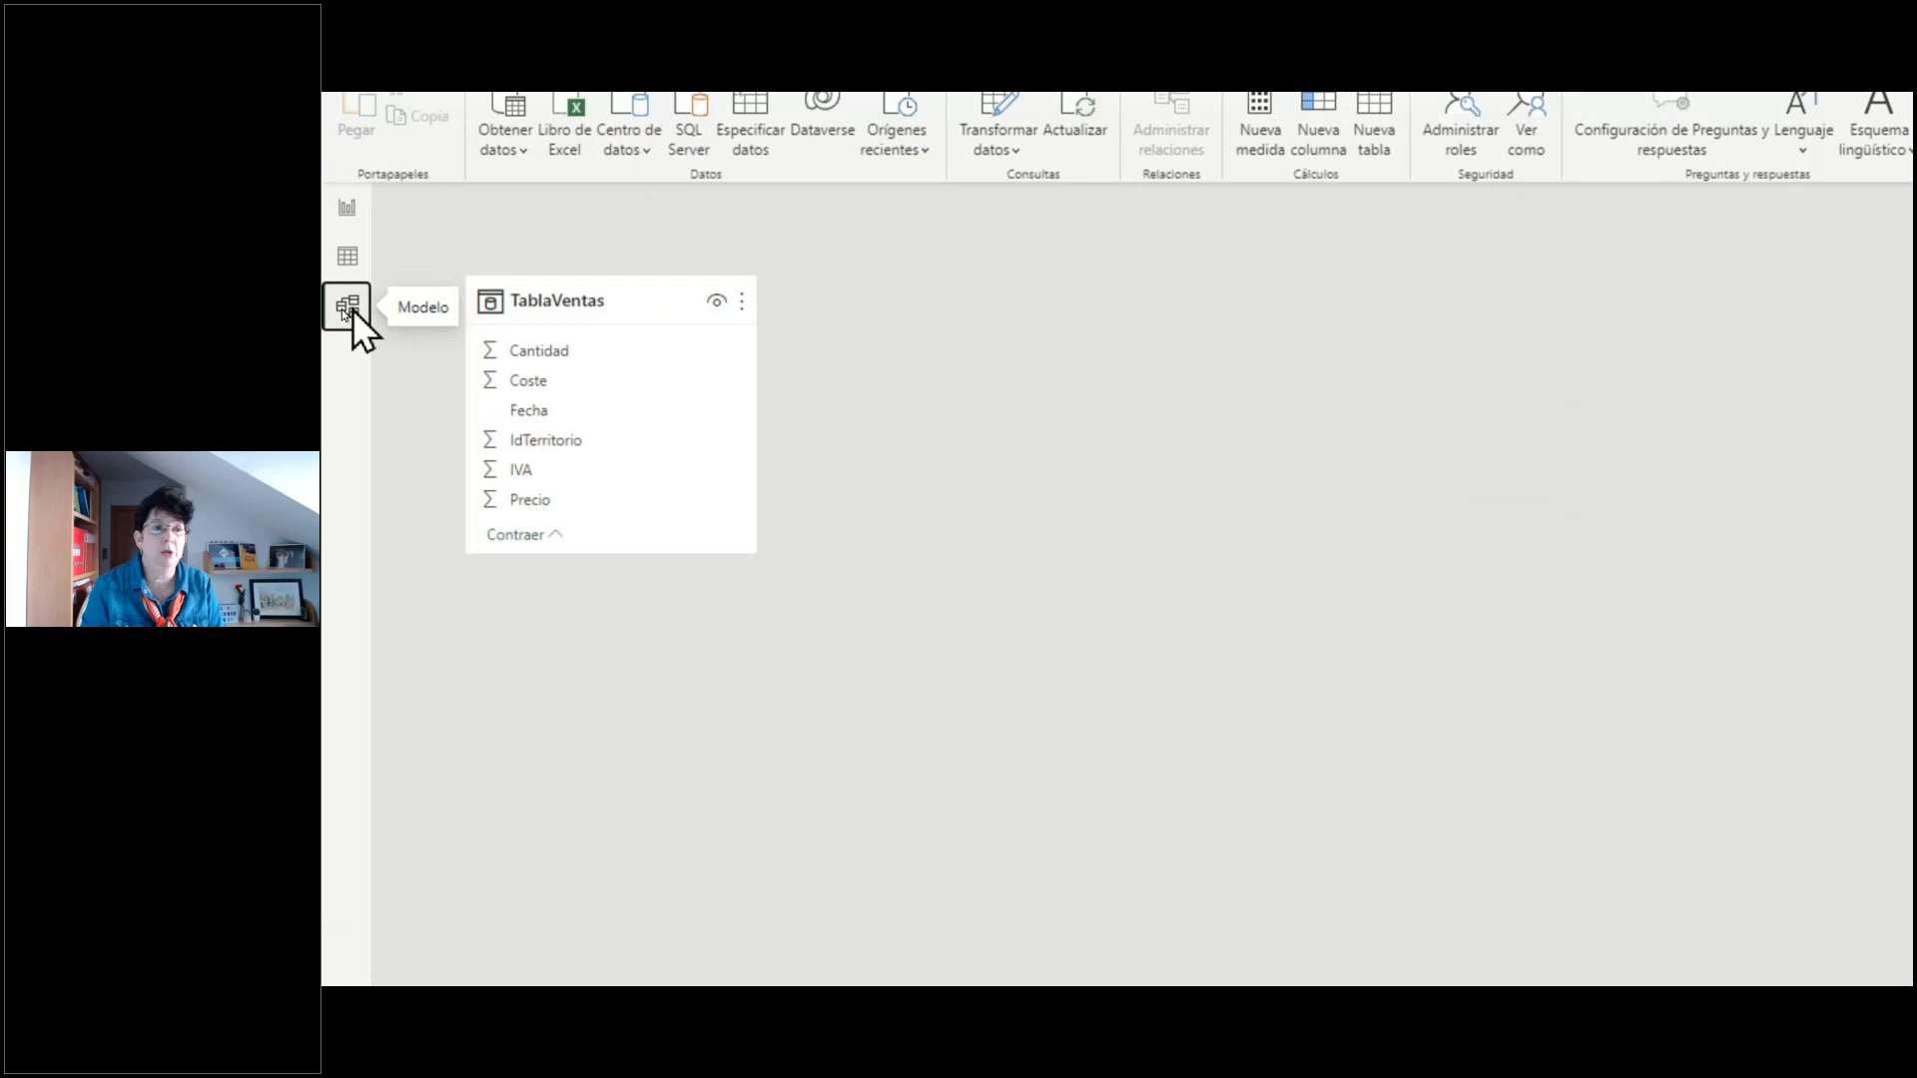
pyautogui.click(345, 258)
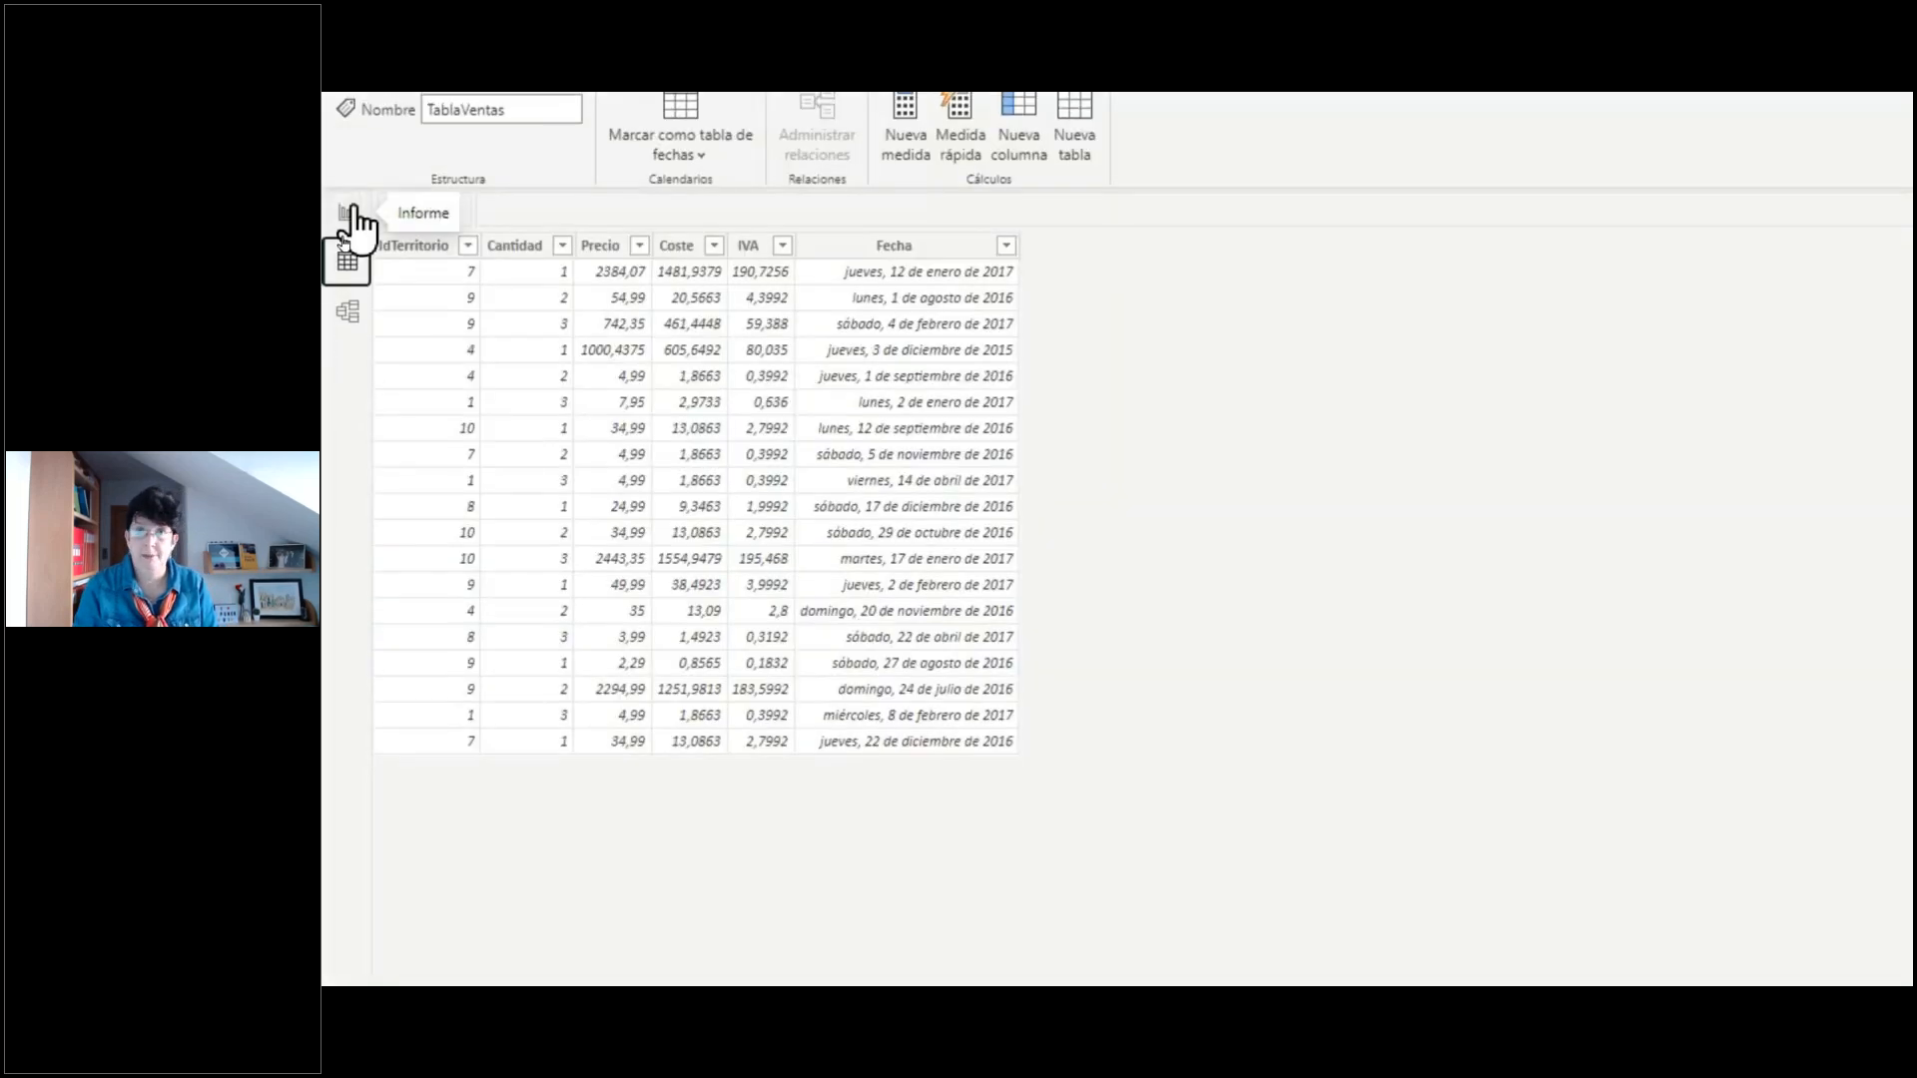
pyautogui.click(352, 219)
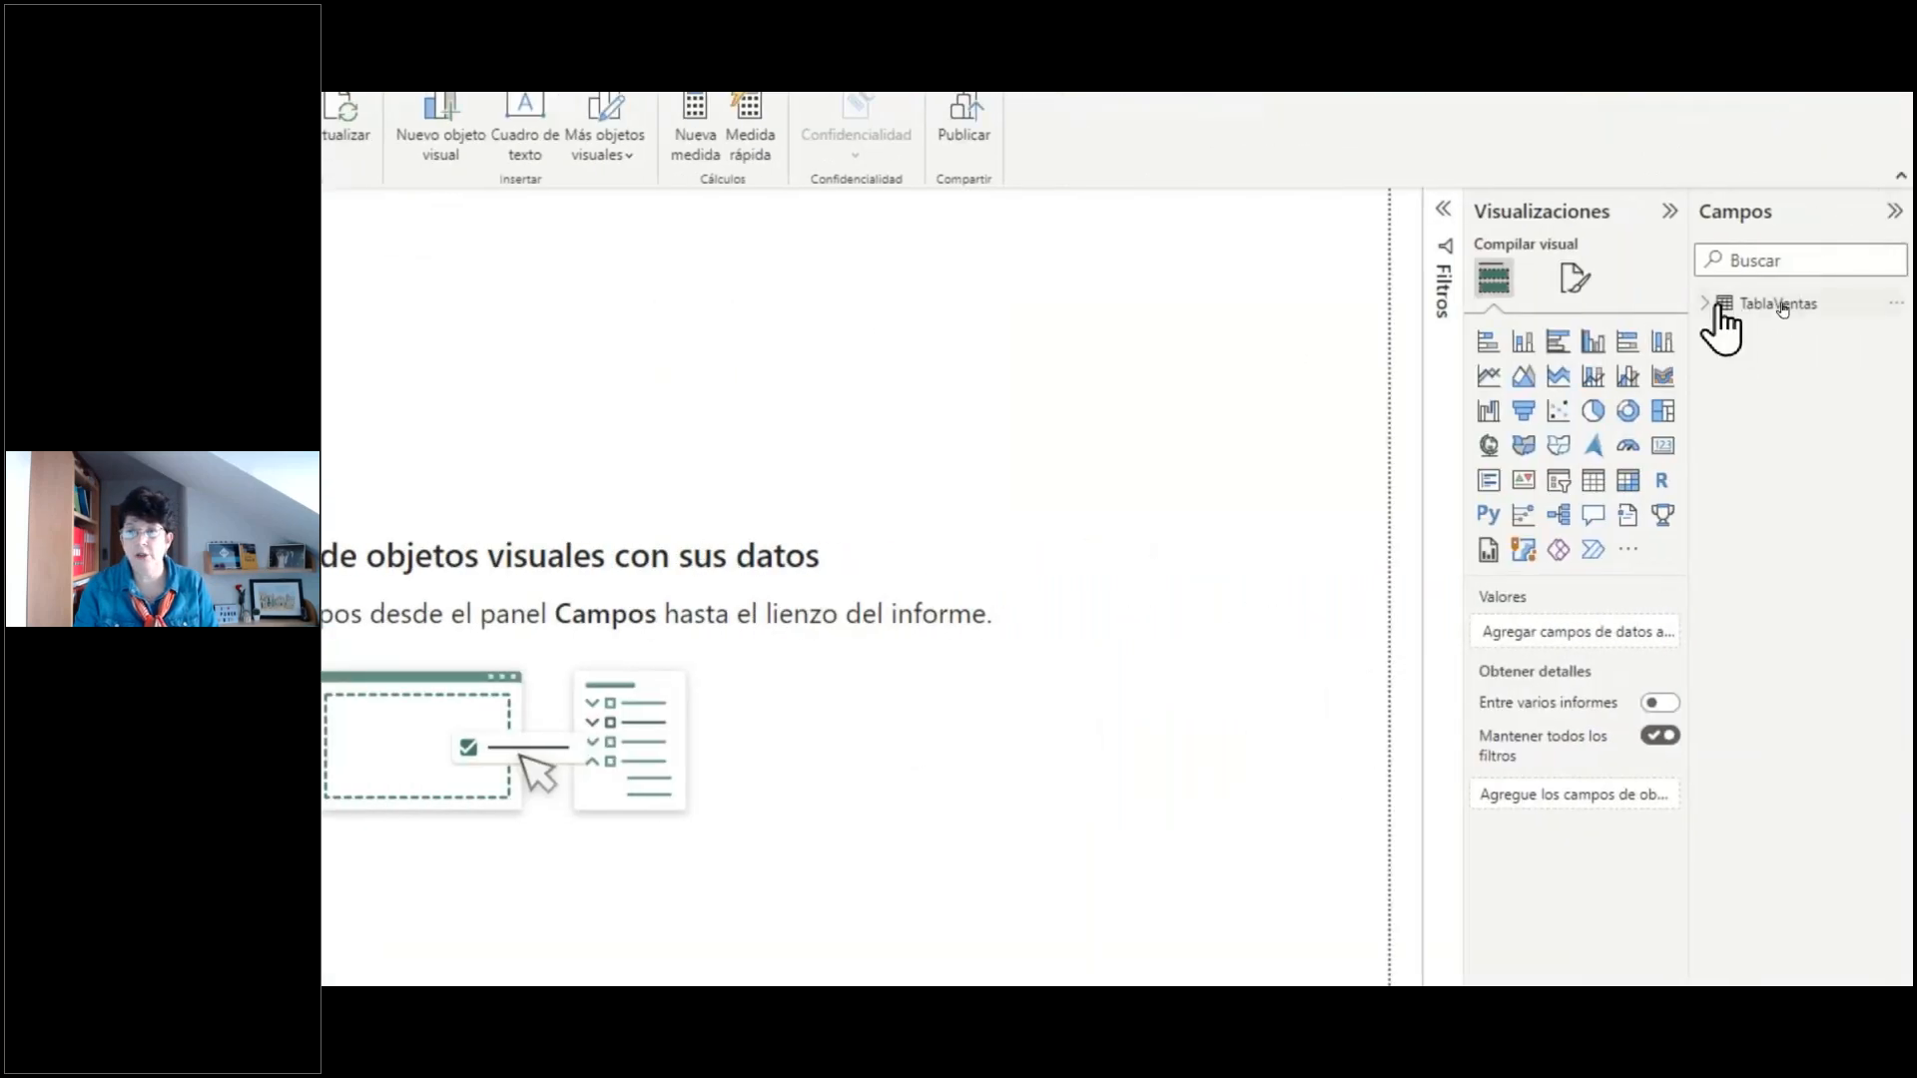
# - Build a table visual with TablaVentas' IdTerritorio and Cantidad fields, setting IdTerritorio to No resumir and leaving Cantidad summed
pyautogui.click(1717, 305)
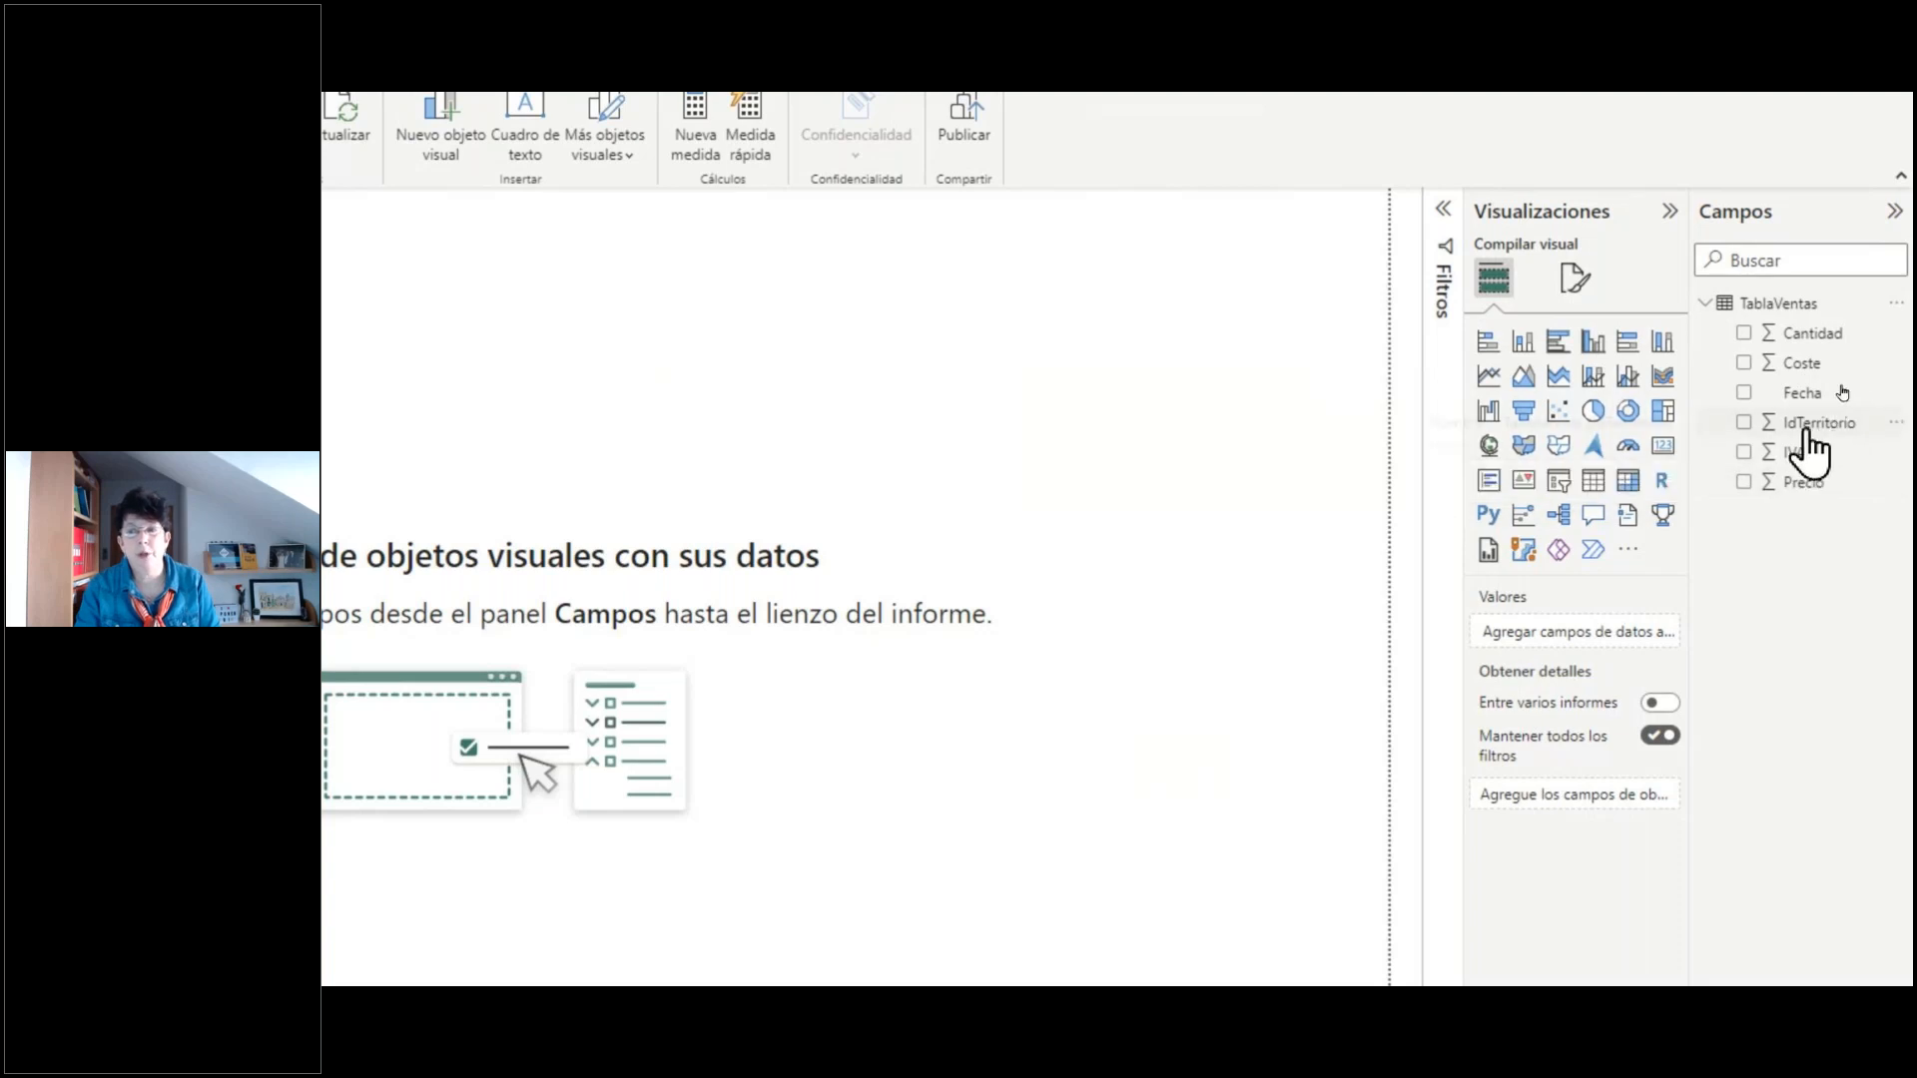
pyautogui.click(1594, 480)
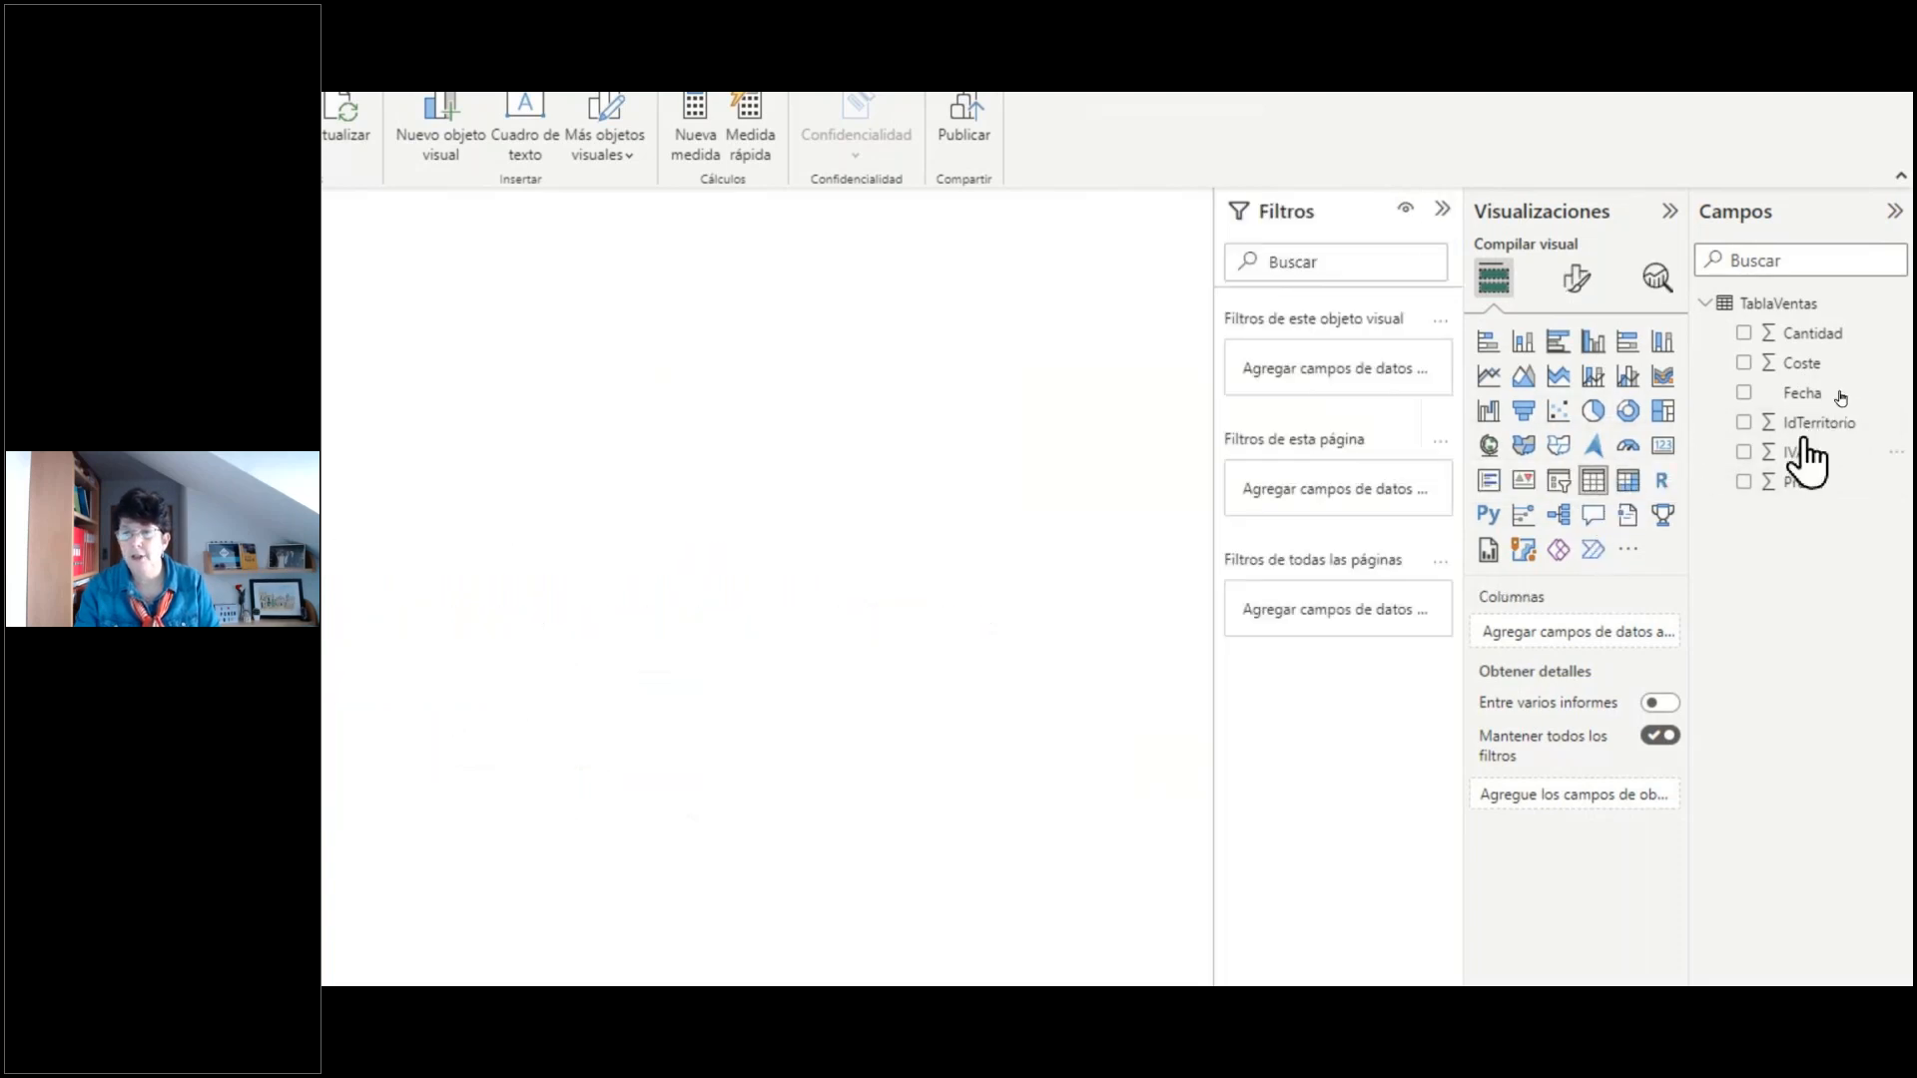
pyautogui.click(1744, 423)
pyautogui.click(1744, 334)
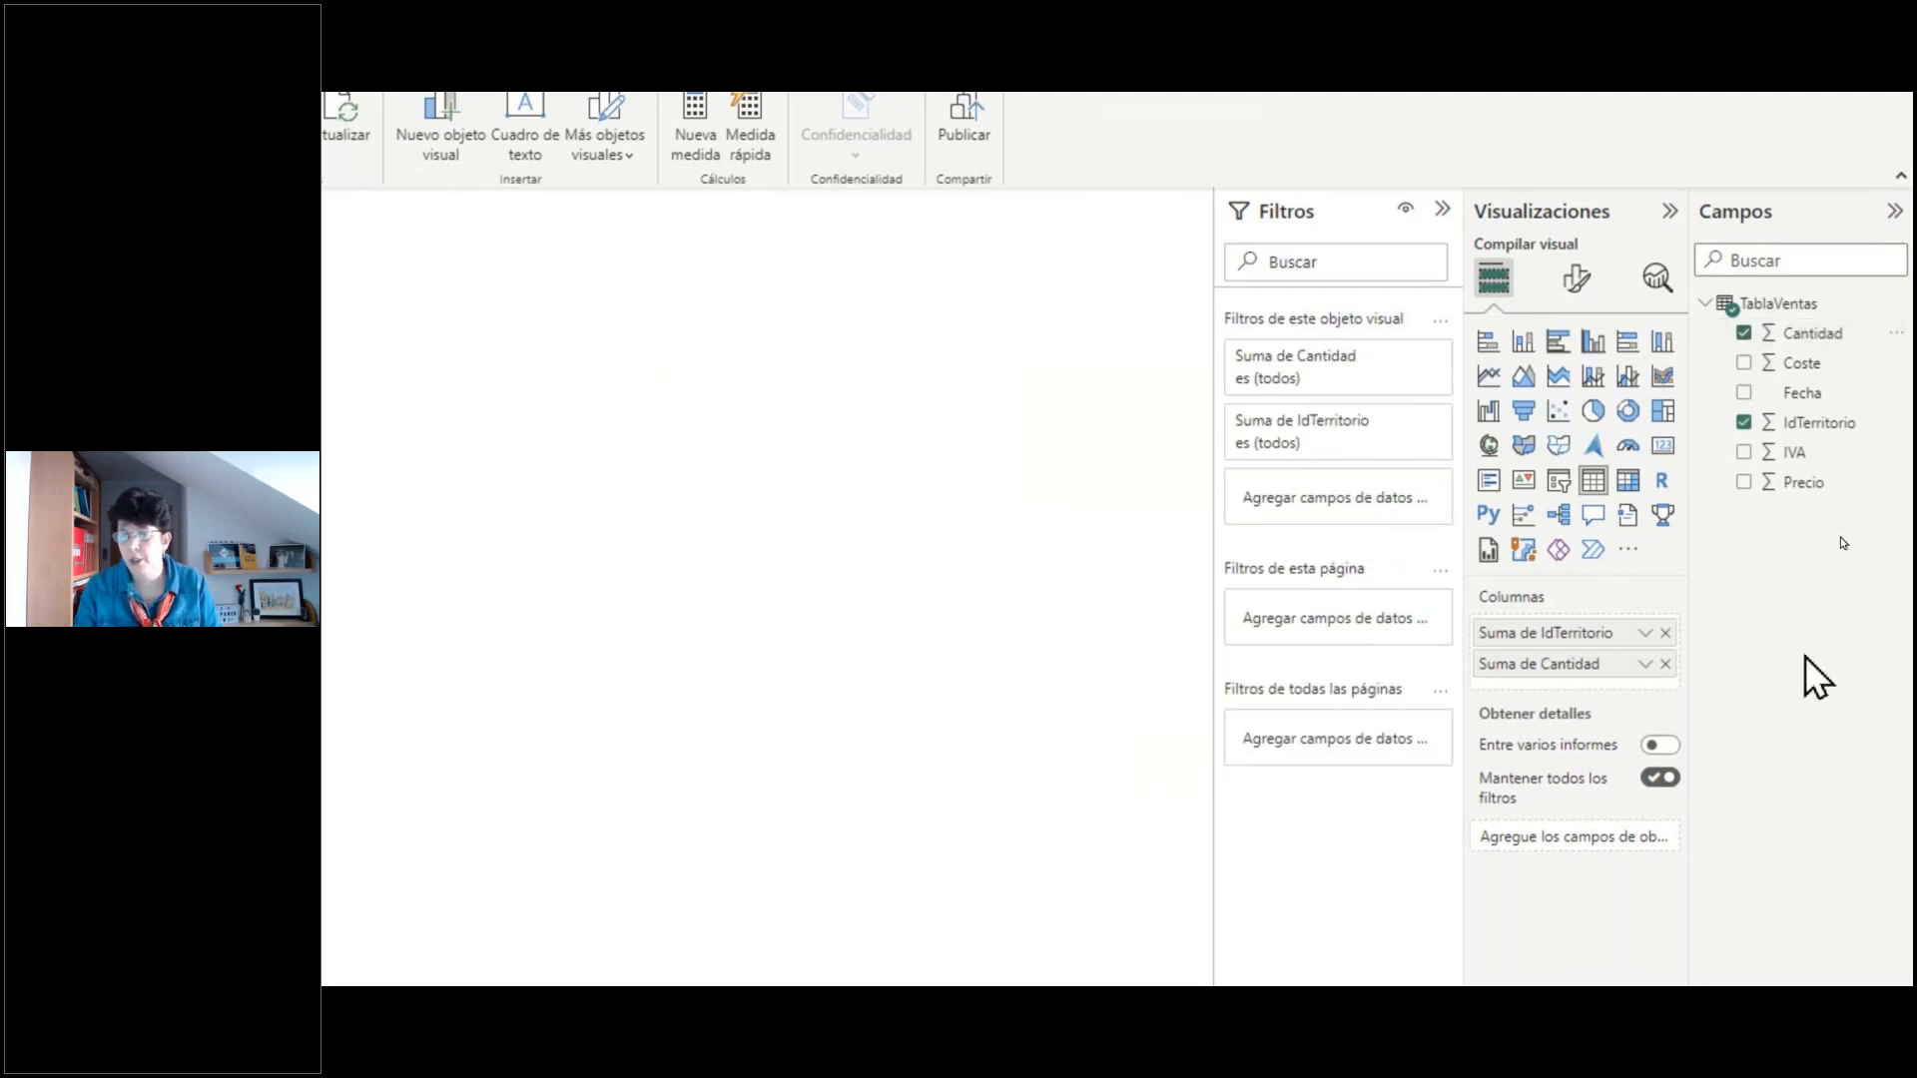
pyautogui.click(1644, 632)
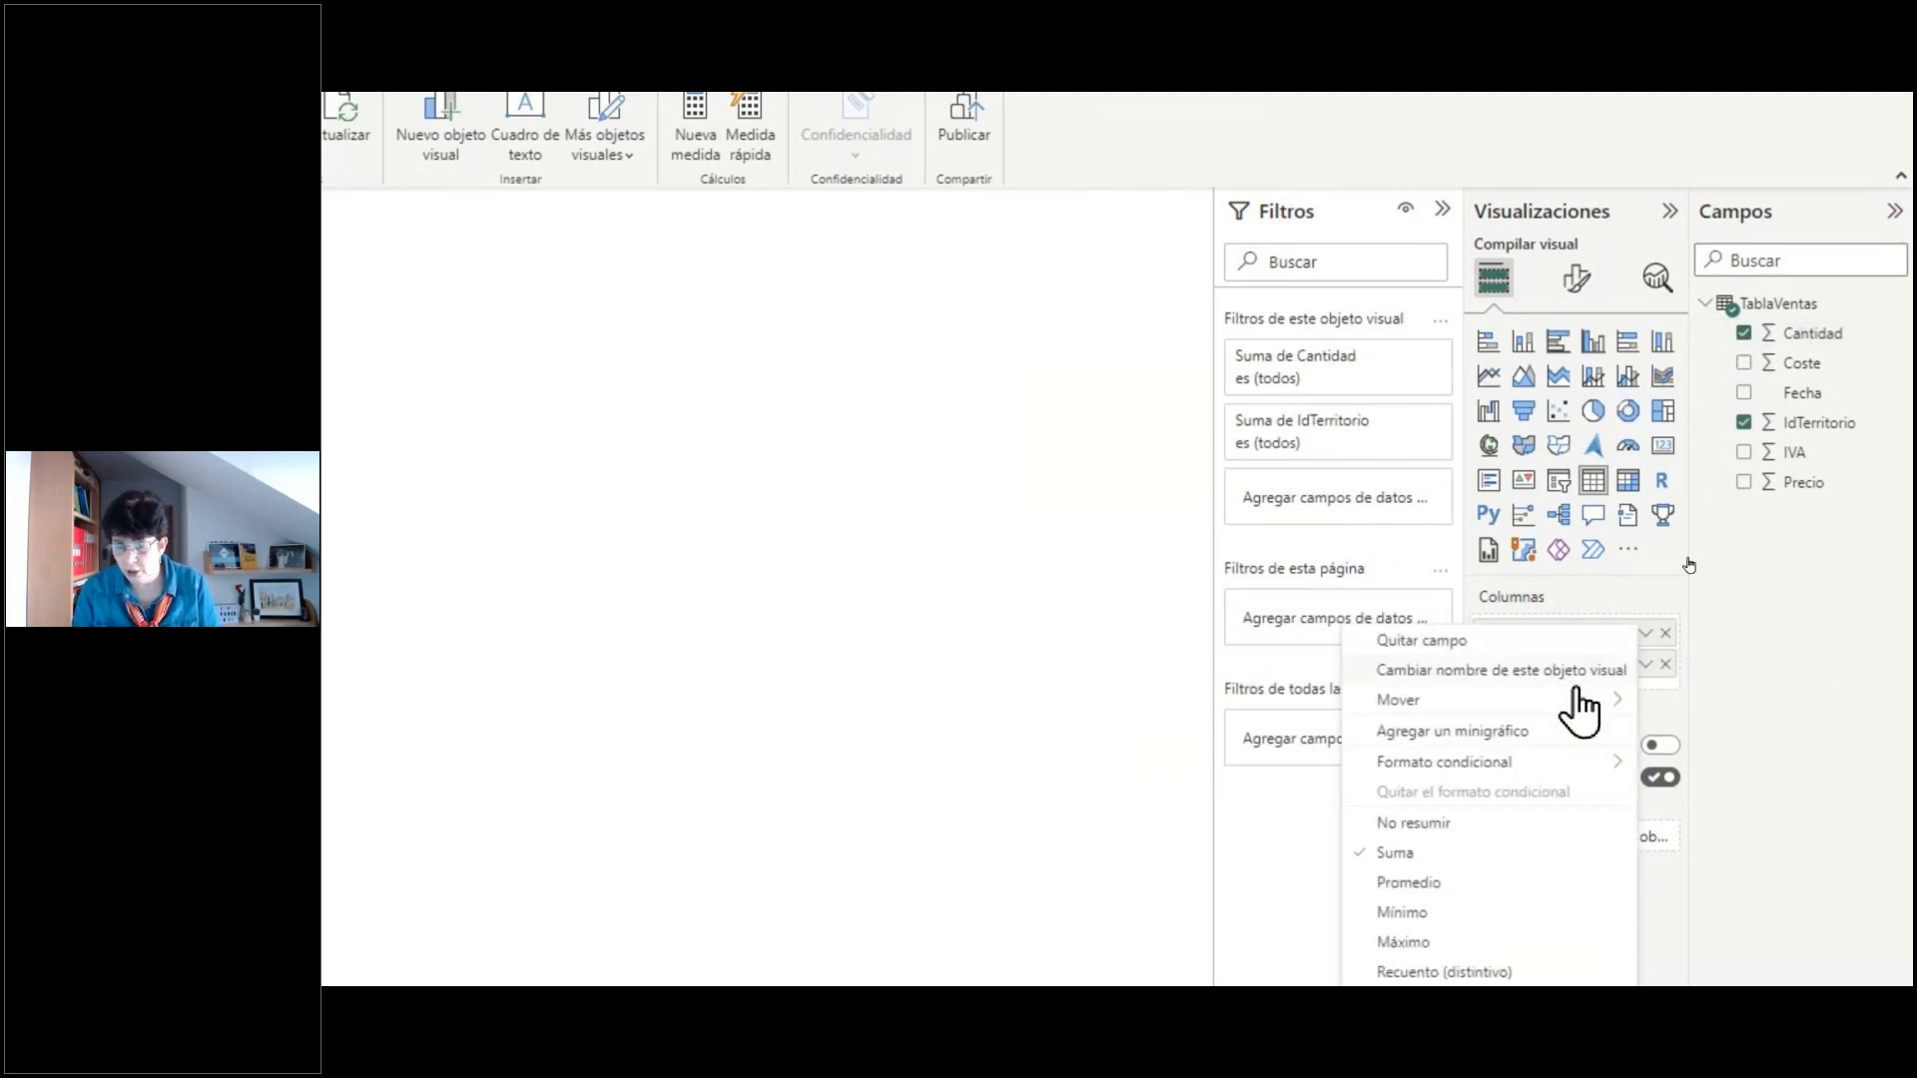
pyautogui.click(1404, 823)
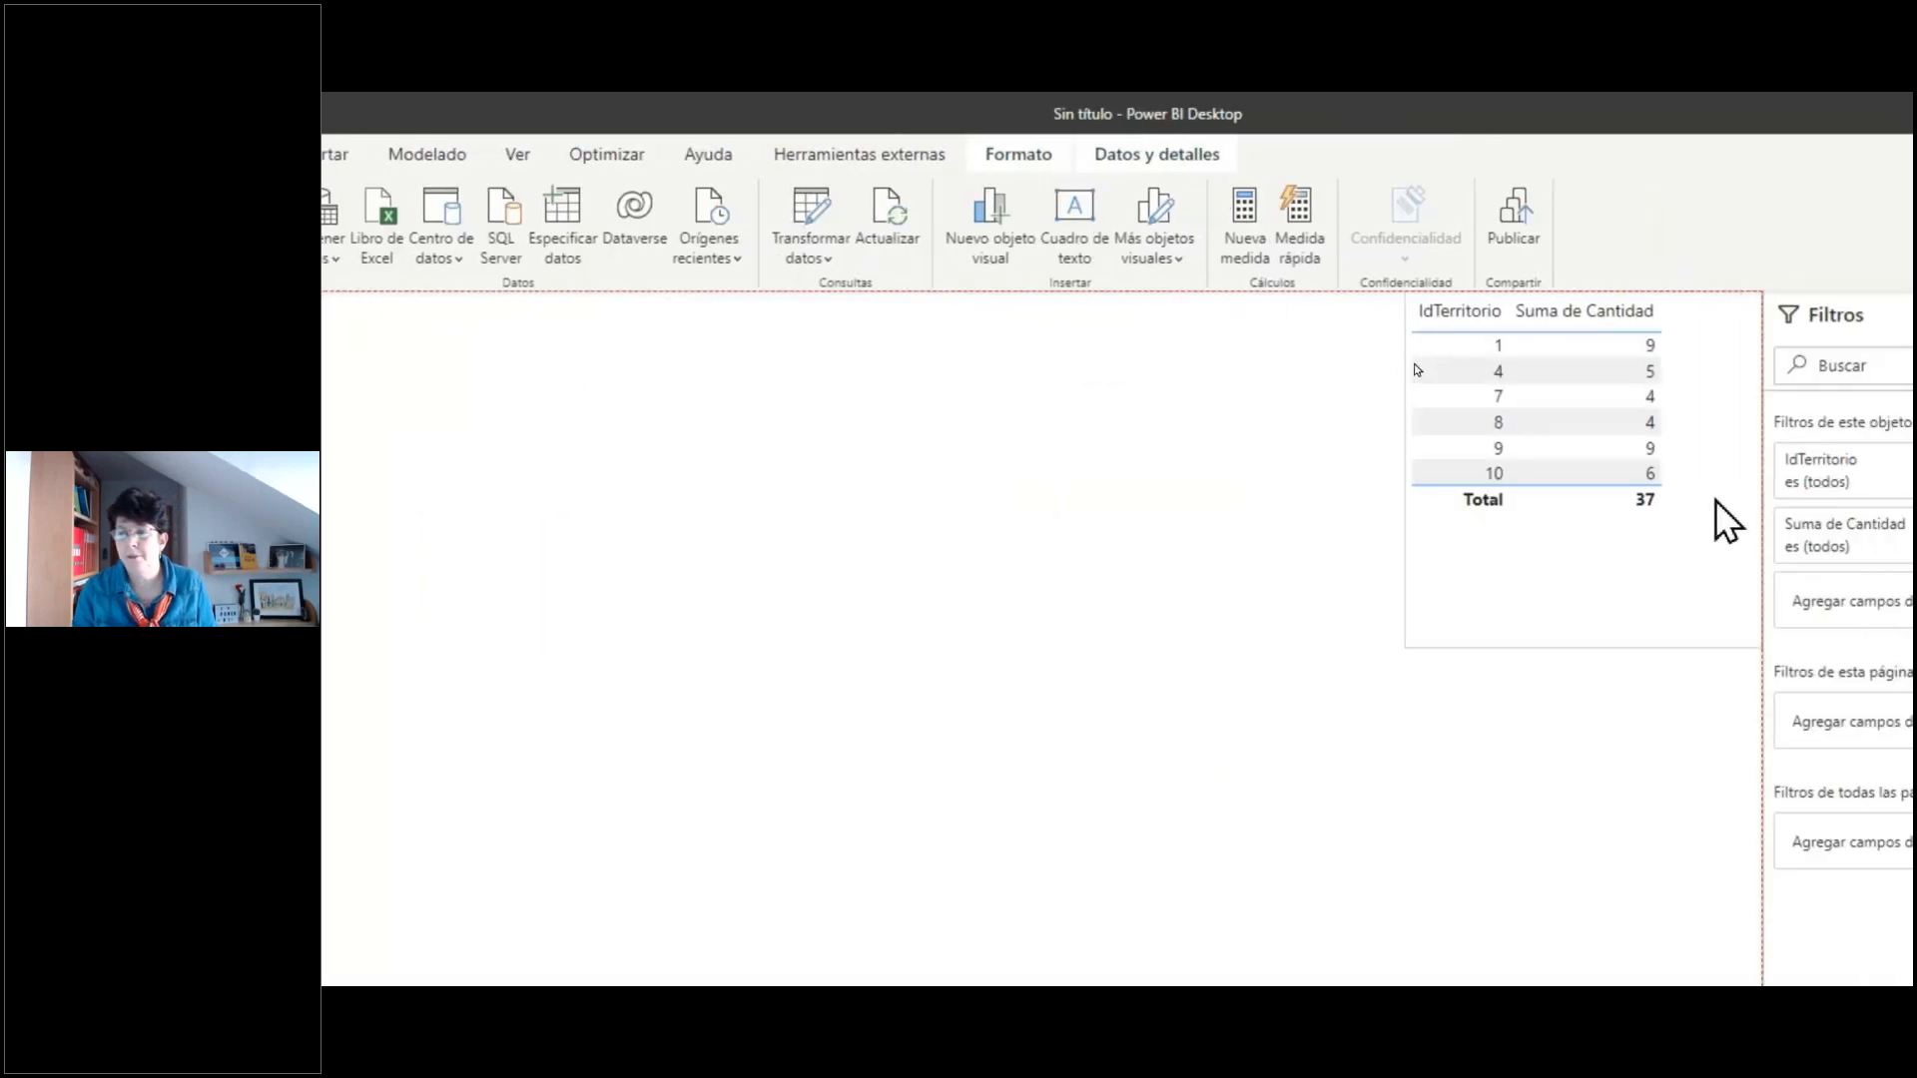
# - Try the table visual as a stacked column, pie and donut chart, ending with it converted to a matrix
pyautogui.click(1697, 529)
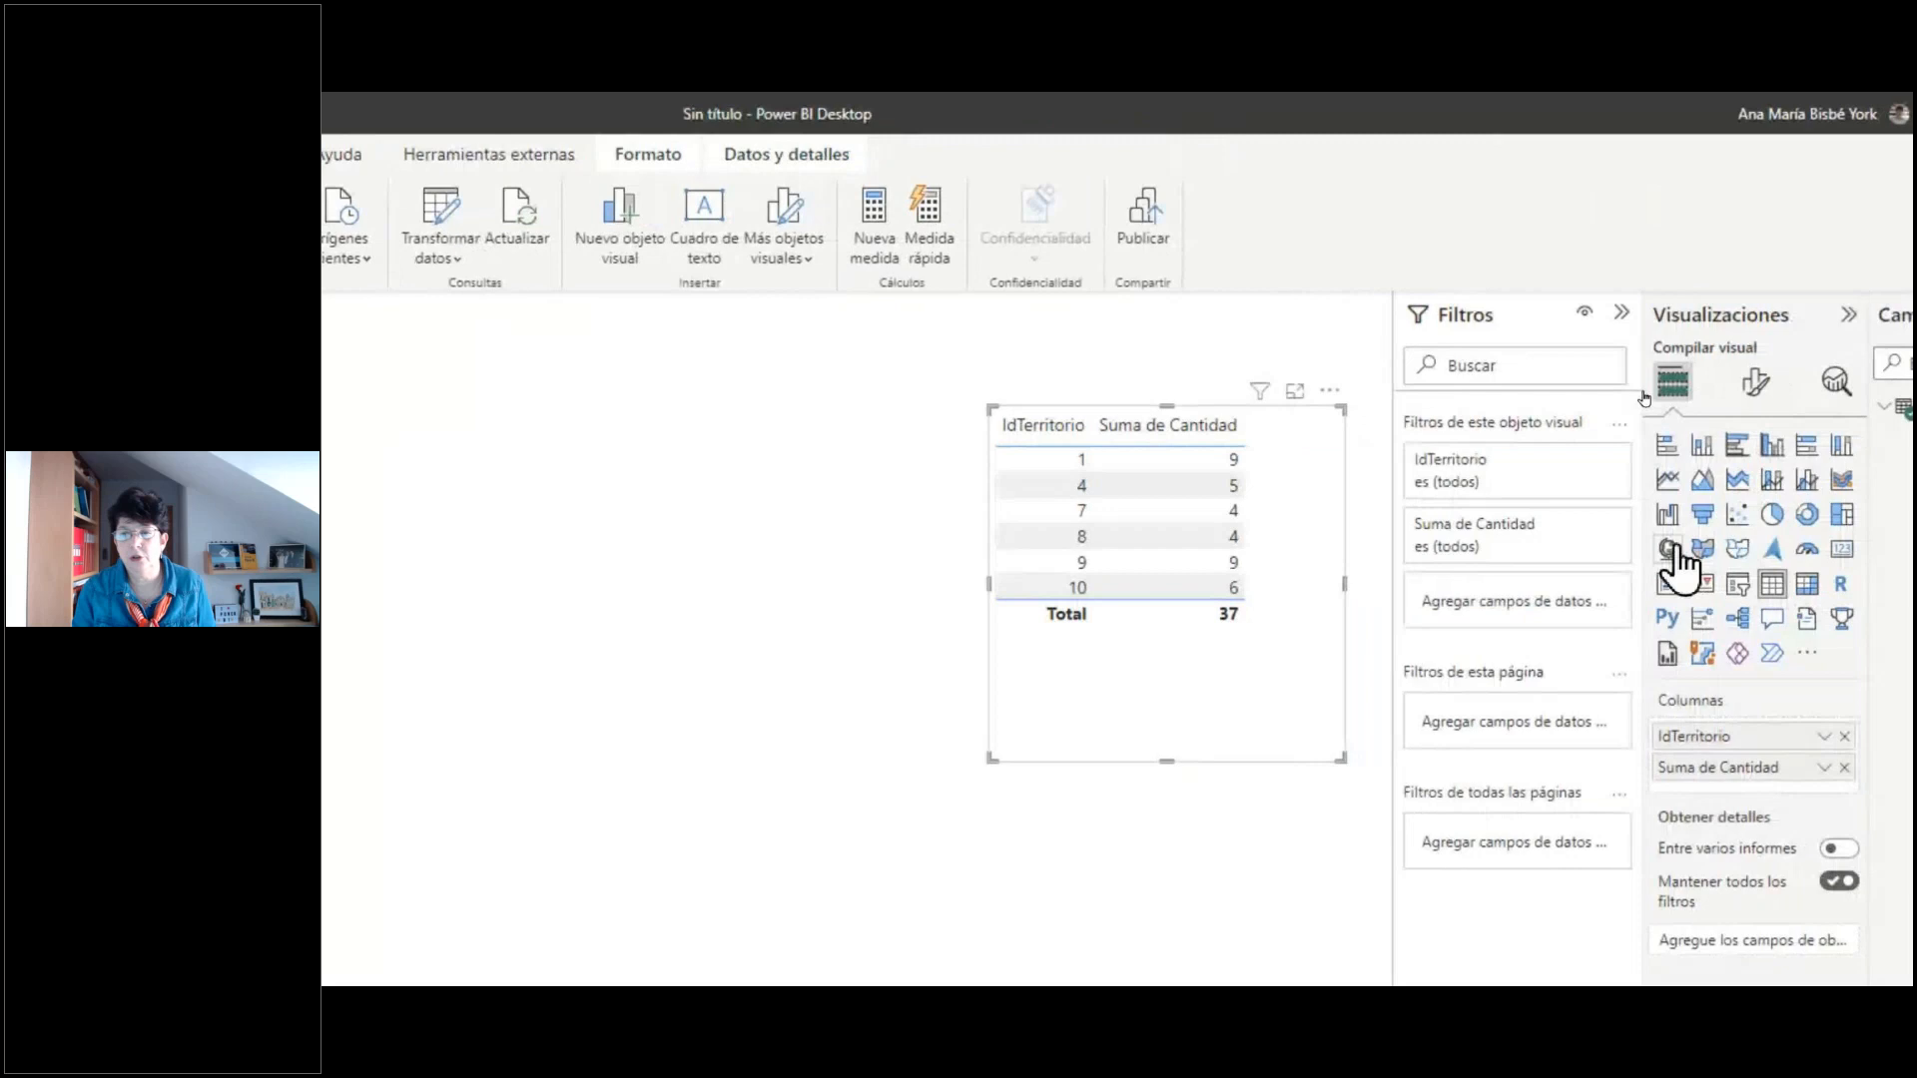
pyautogui.click(1701, 444)
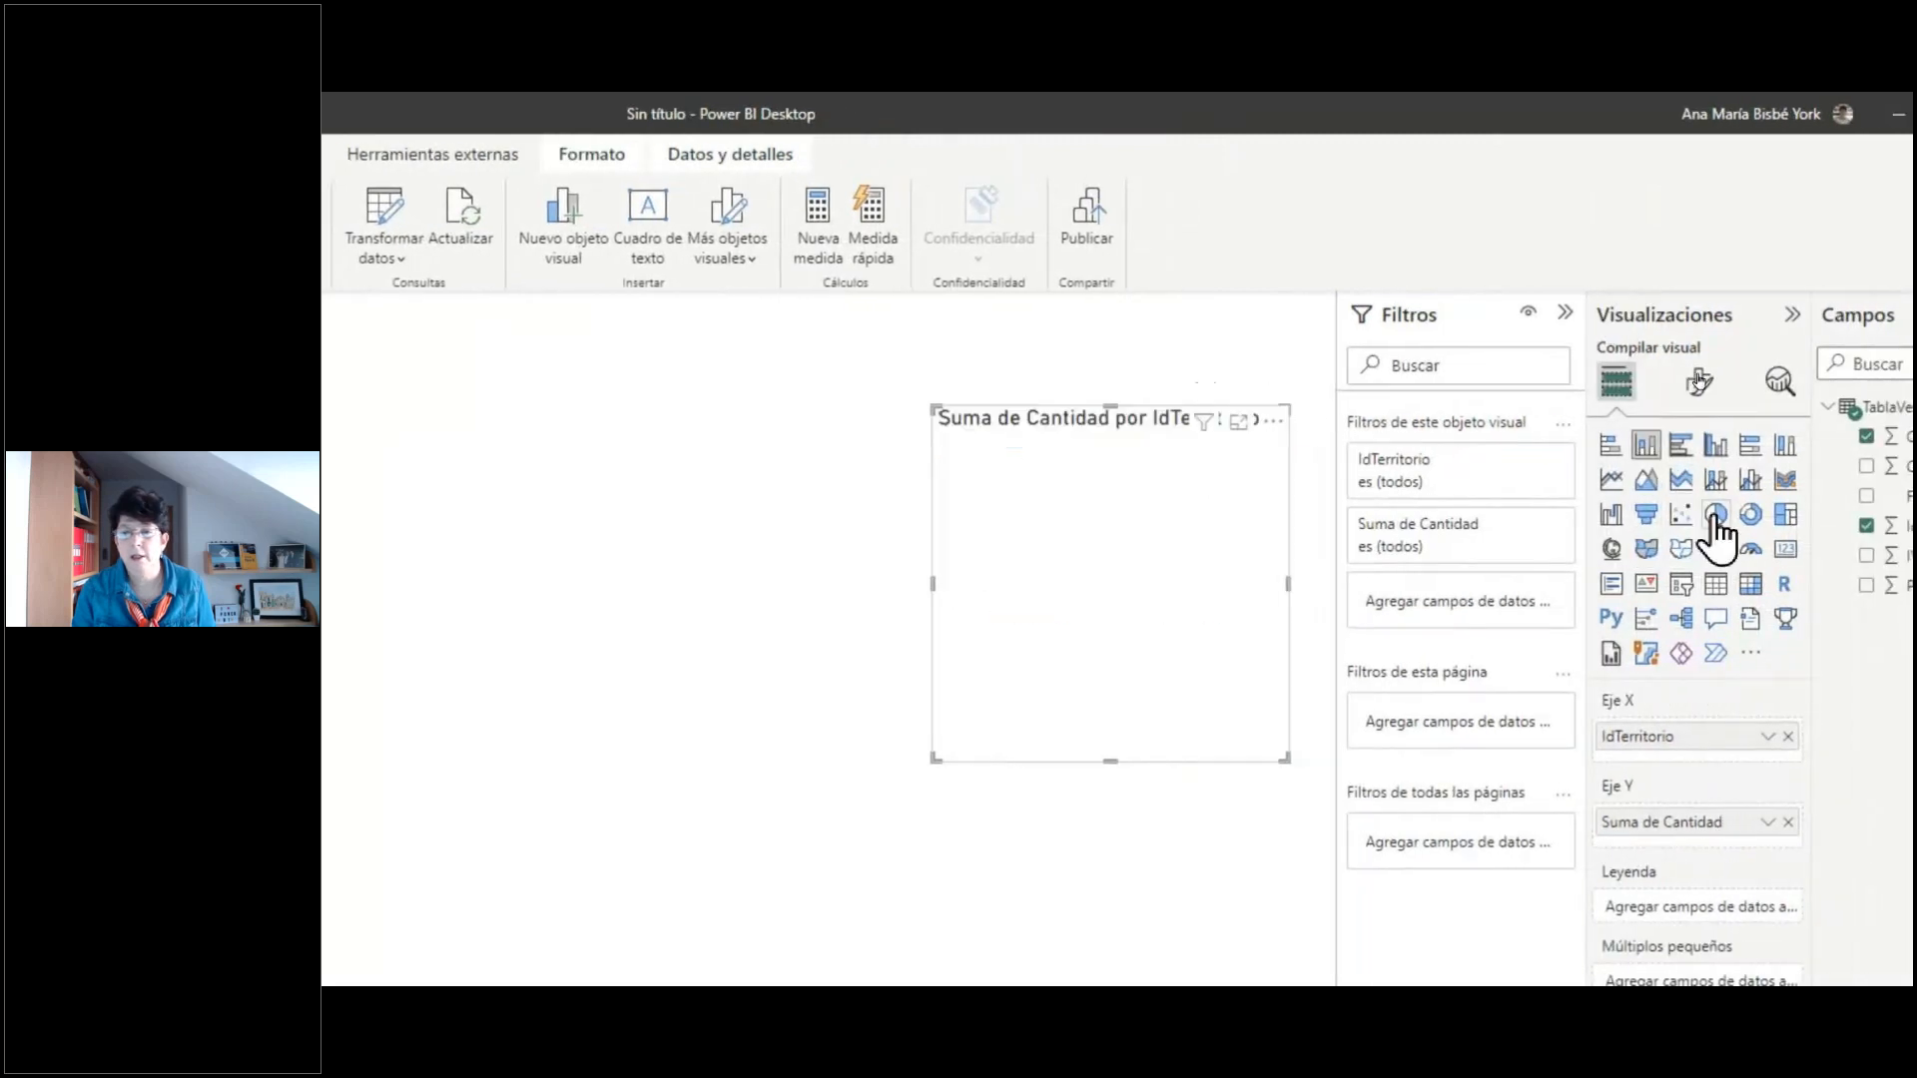
pyautogui.click(1715, 514)
pyautogui.click(1750, 515)
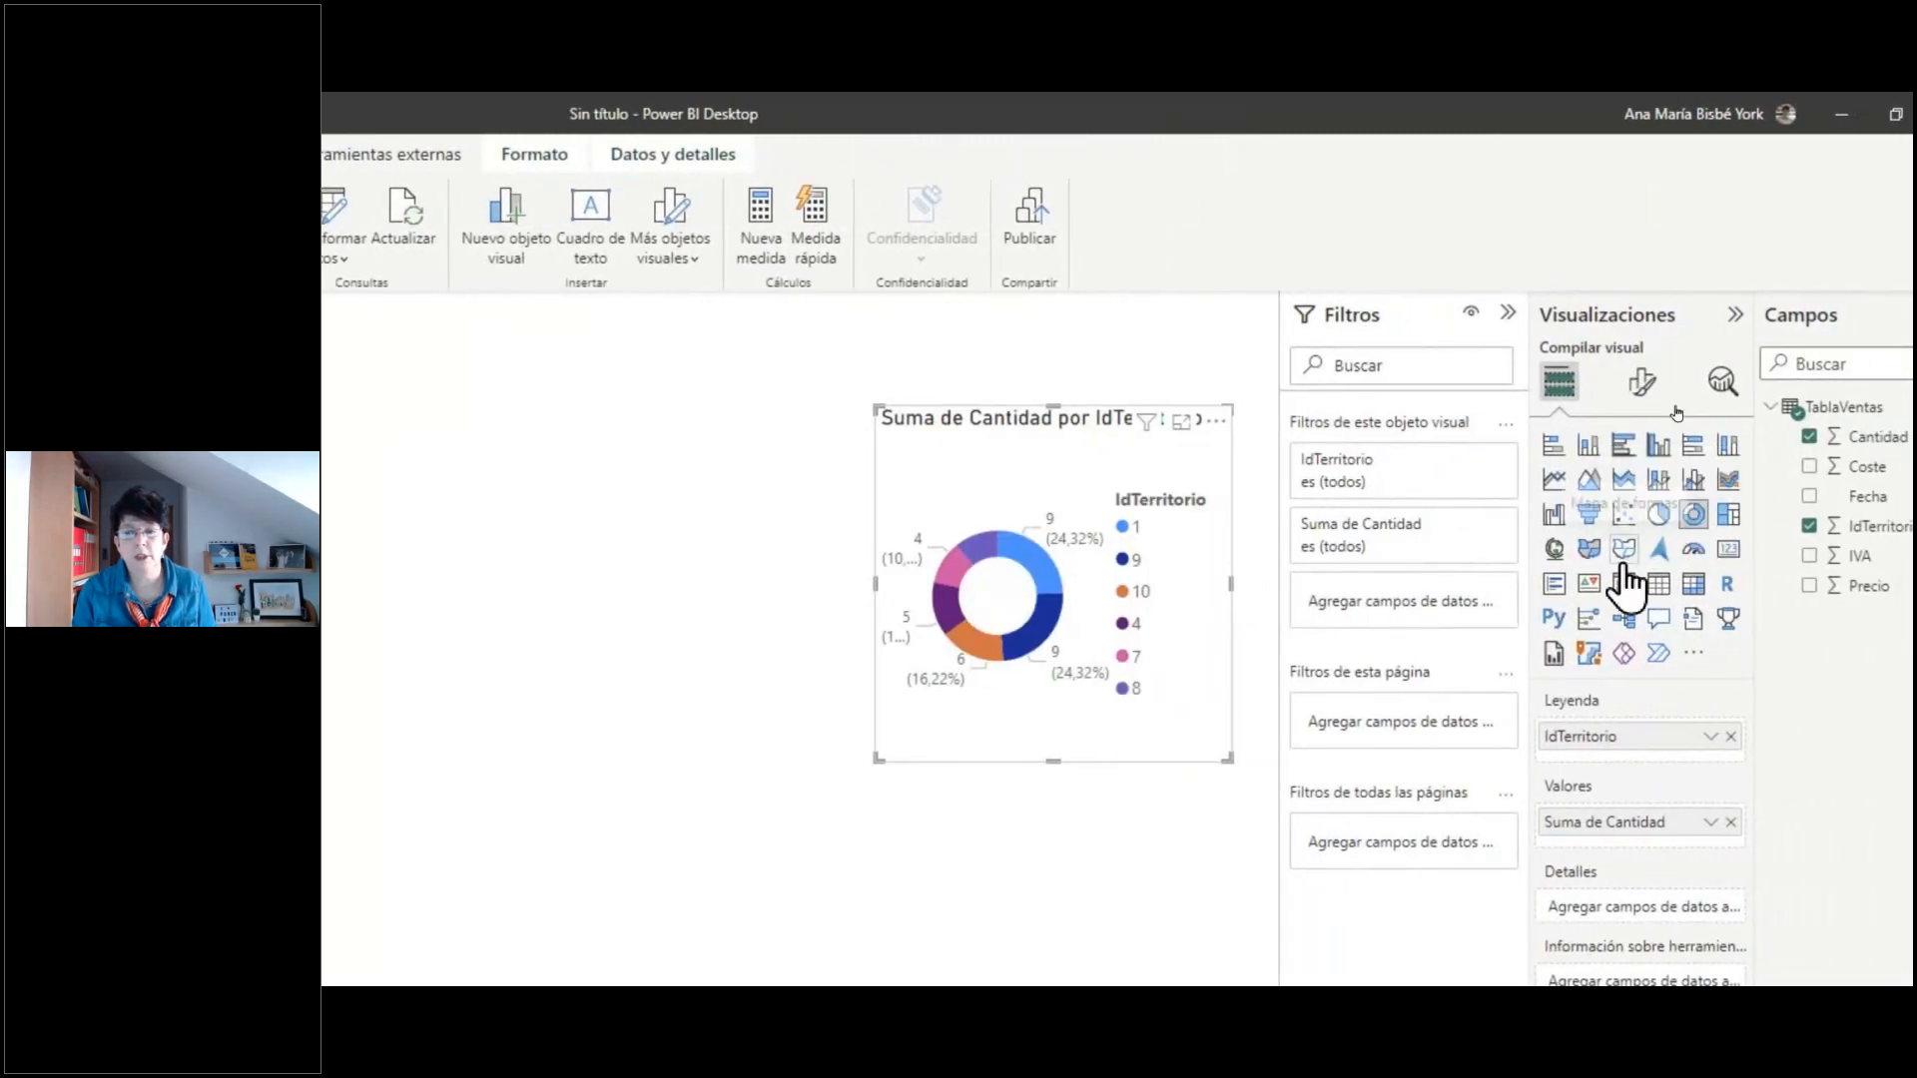
pyautogui.click(1693, 587)
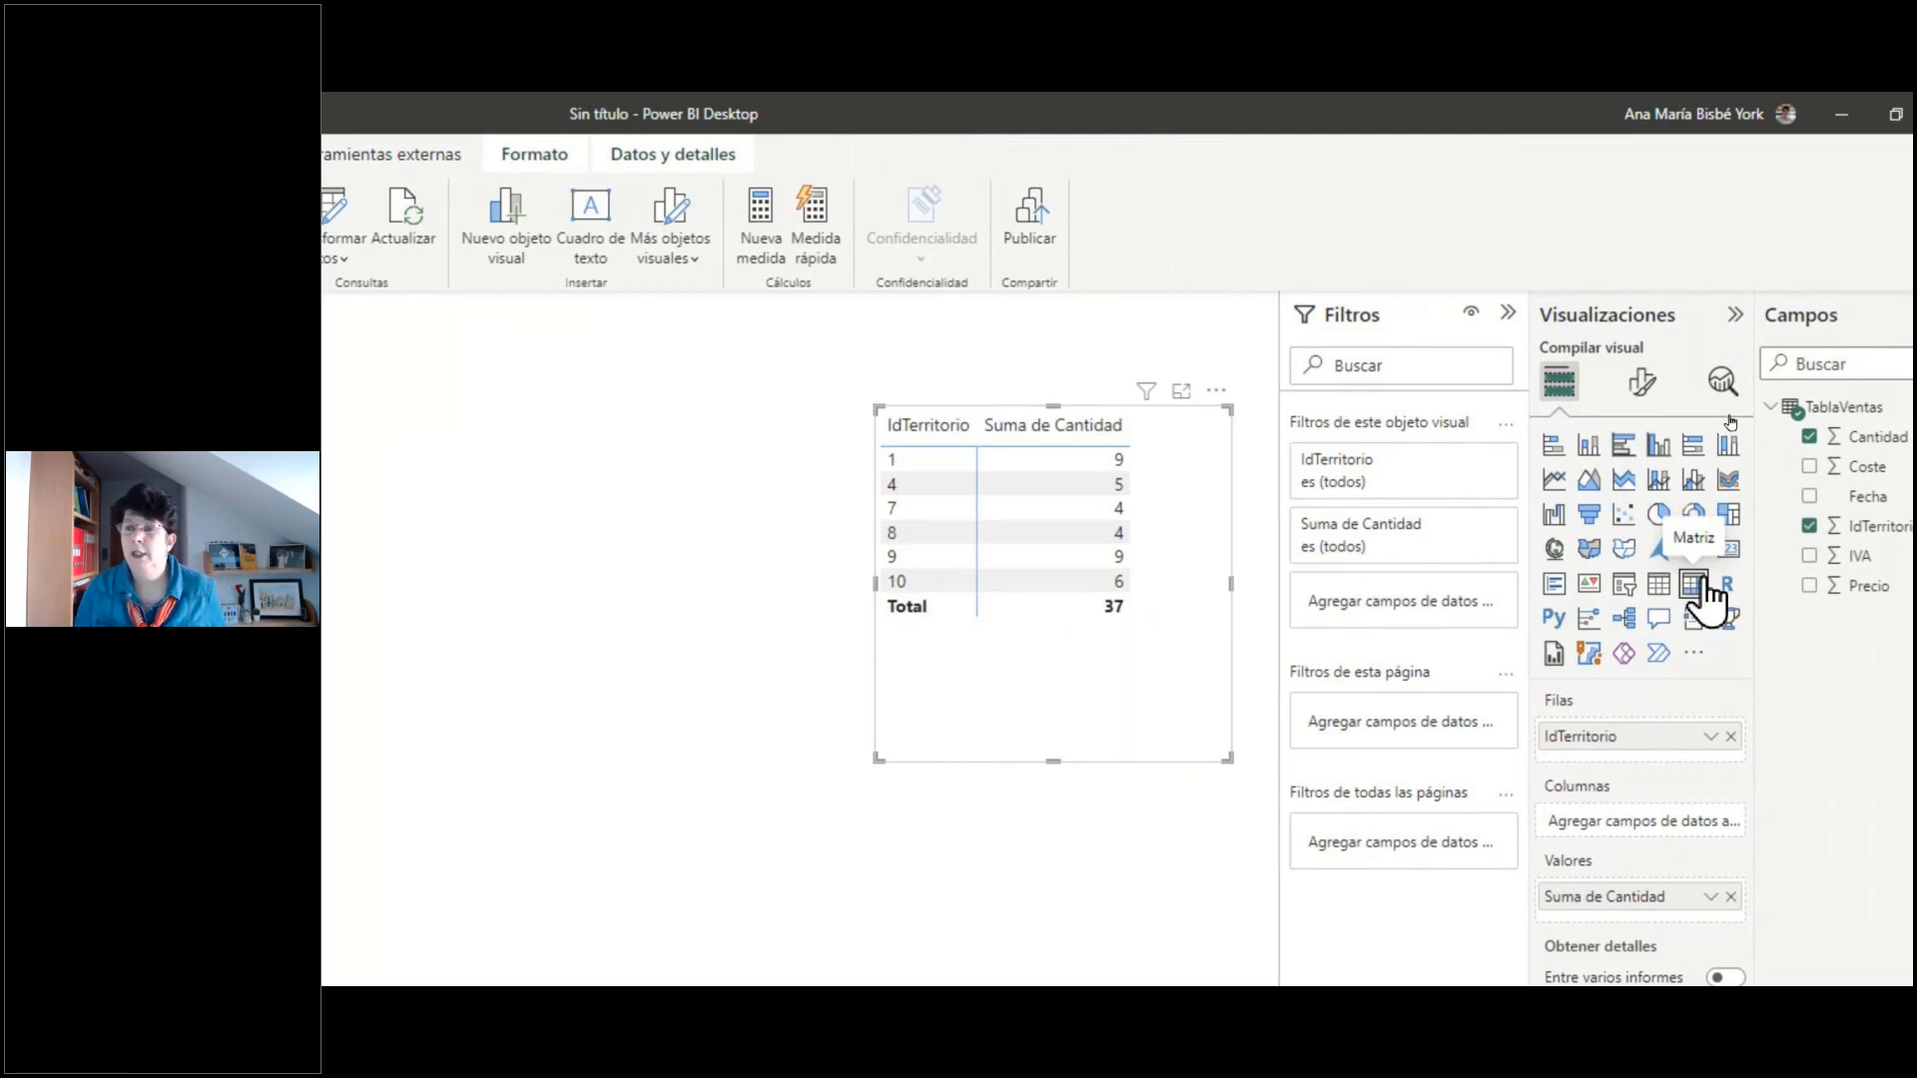
# - Switch to the COIIAS Trabajar con Power BI Ene23 report and open its queries in a maximized, enlarged Power Query Editor
pyautogui.click(1888, 115)
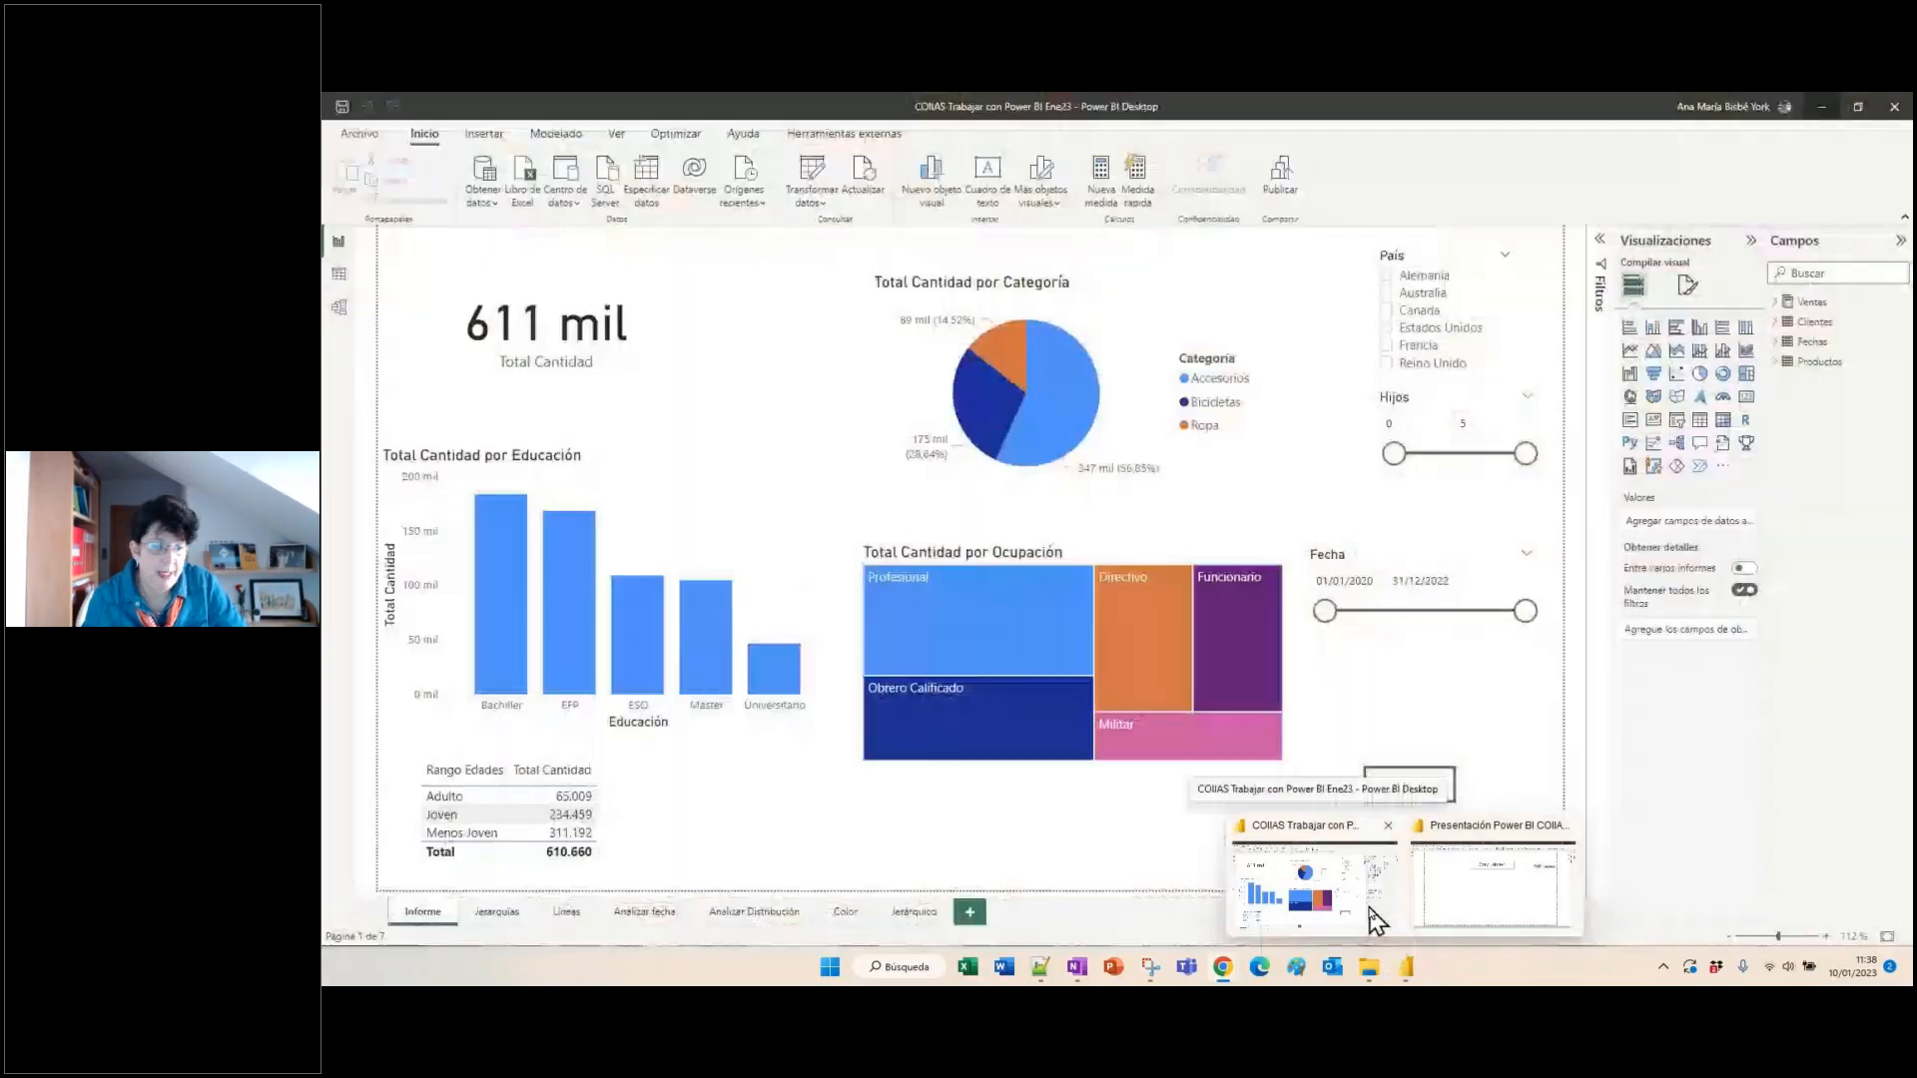
pyautogui.click(1370, 910)
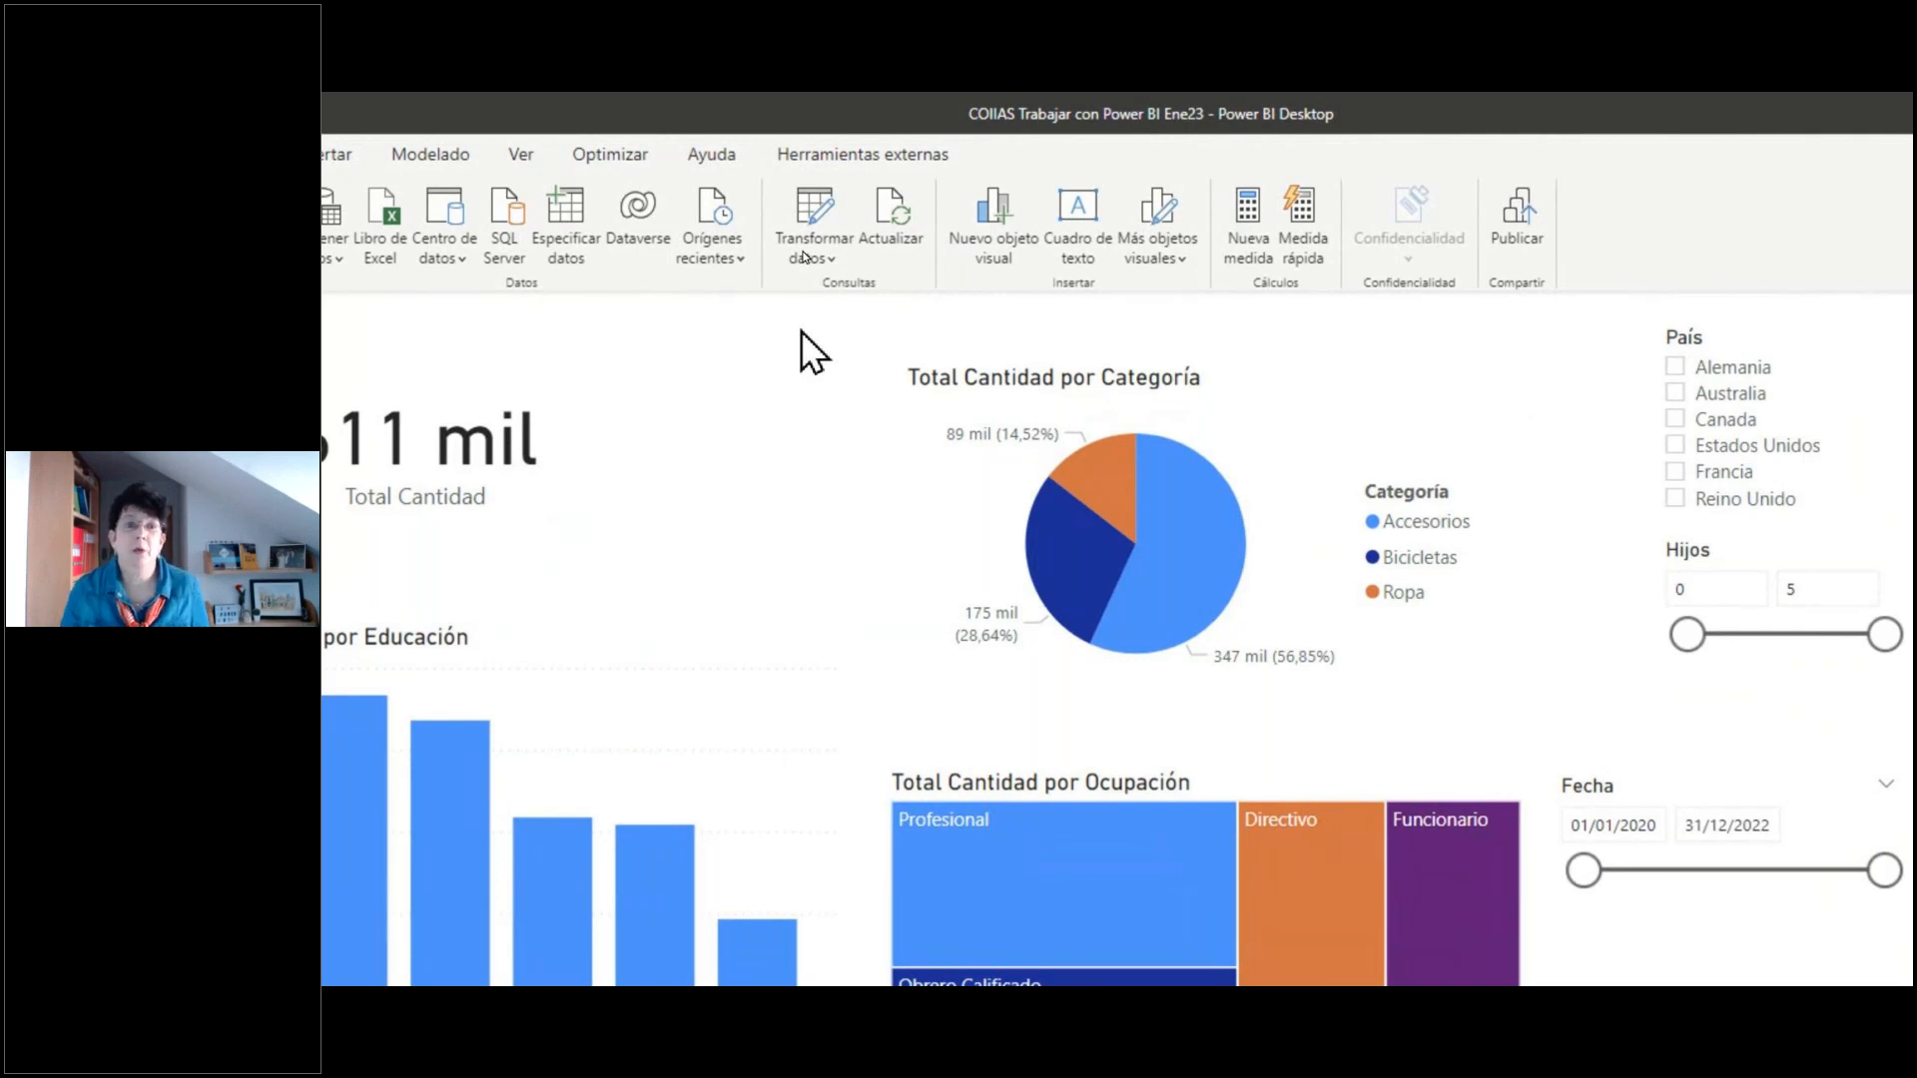
pyautogui.click(808, 212)
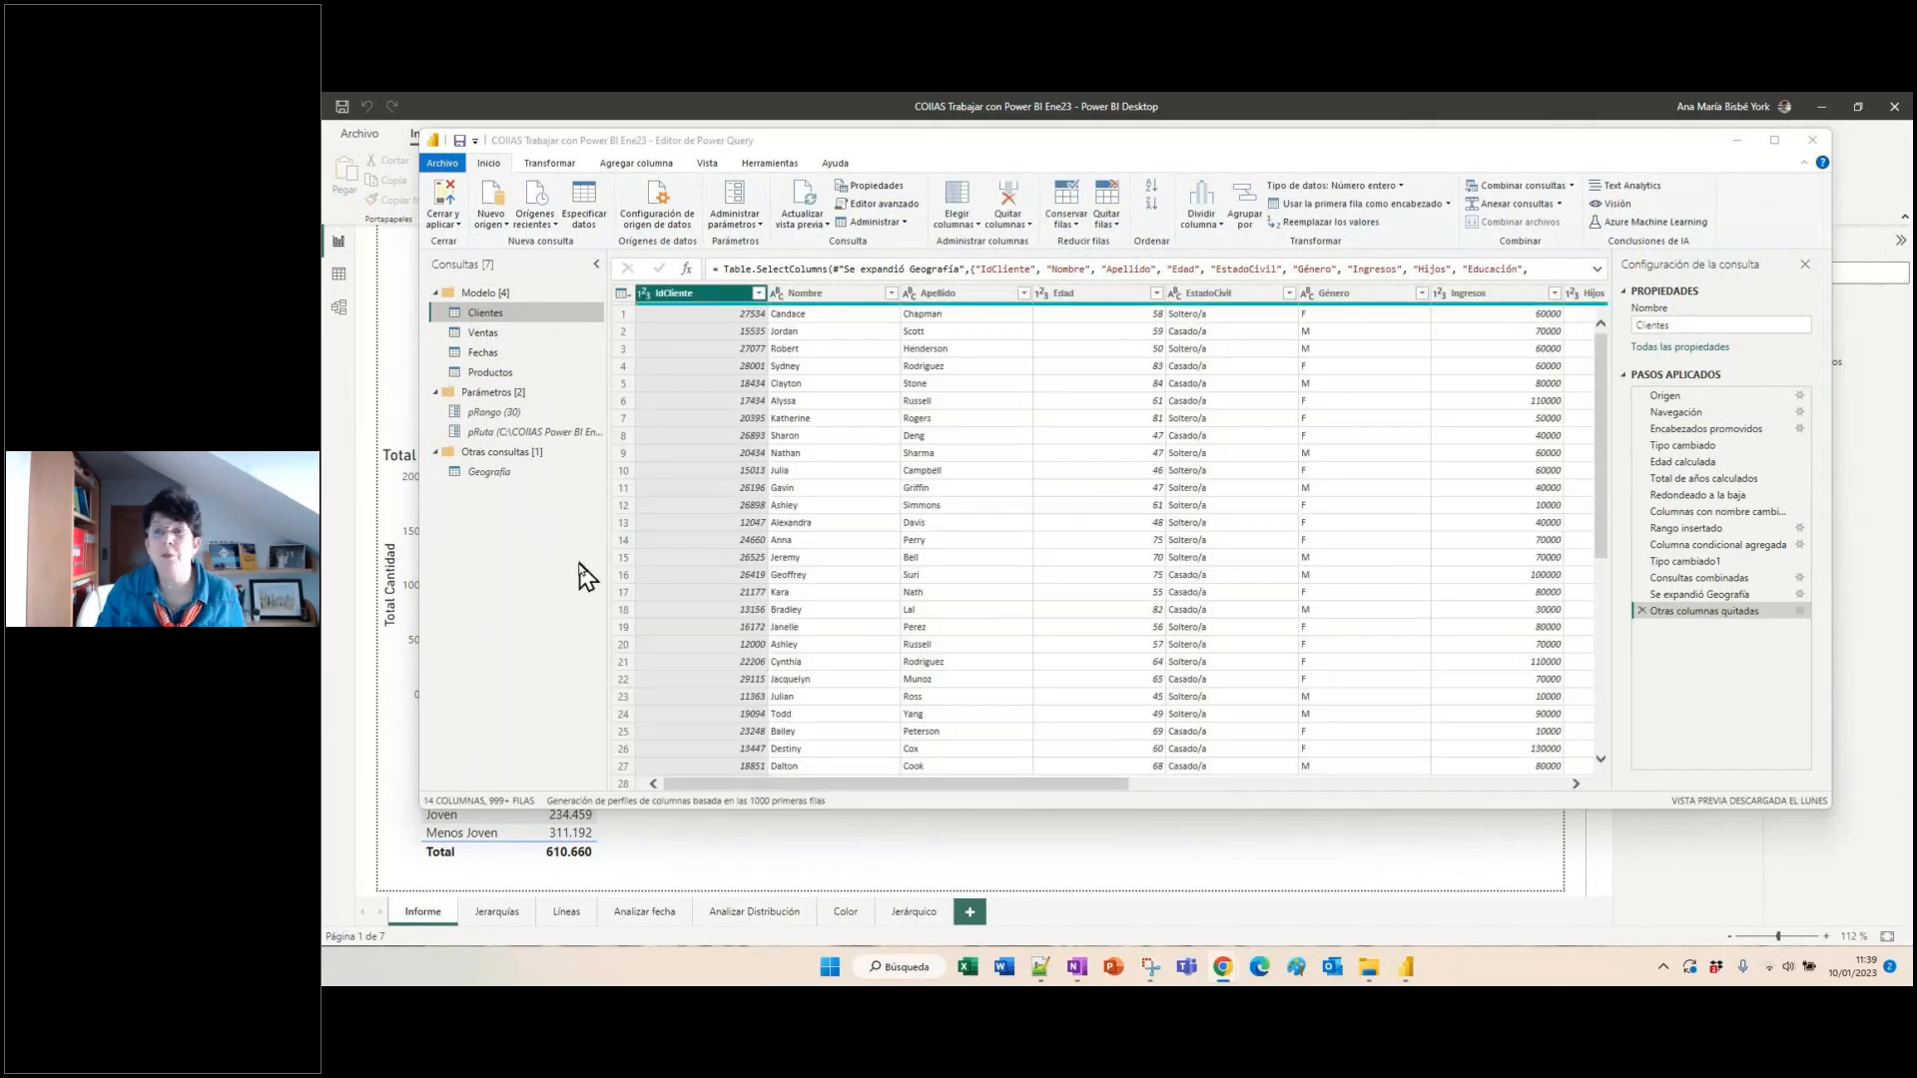
pyautogui.click(1773, 140)
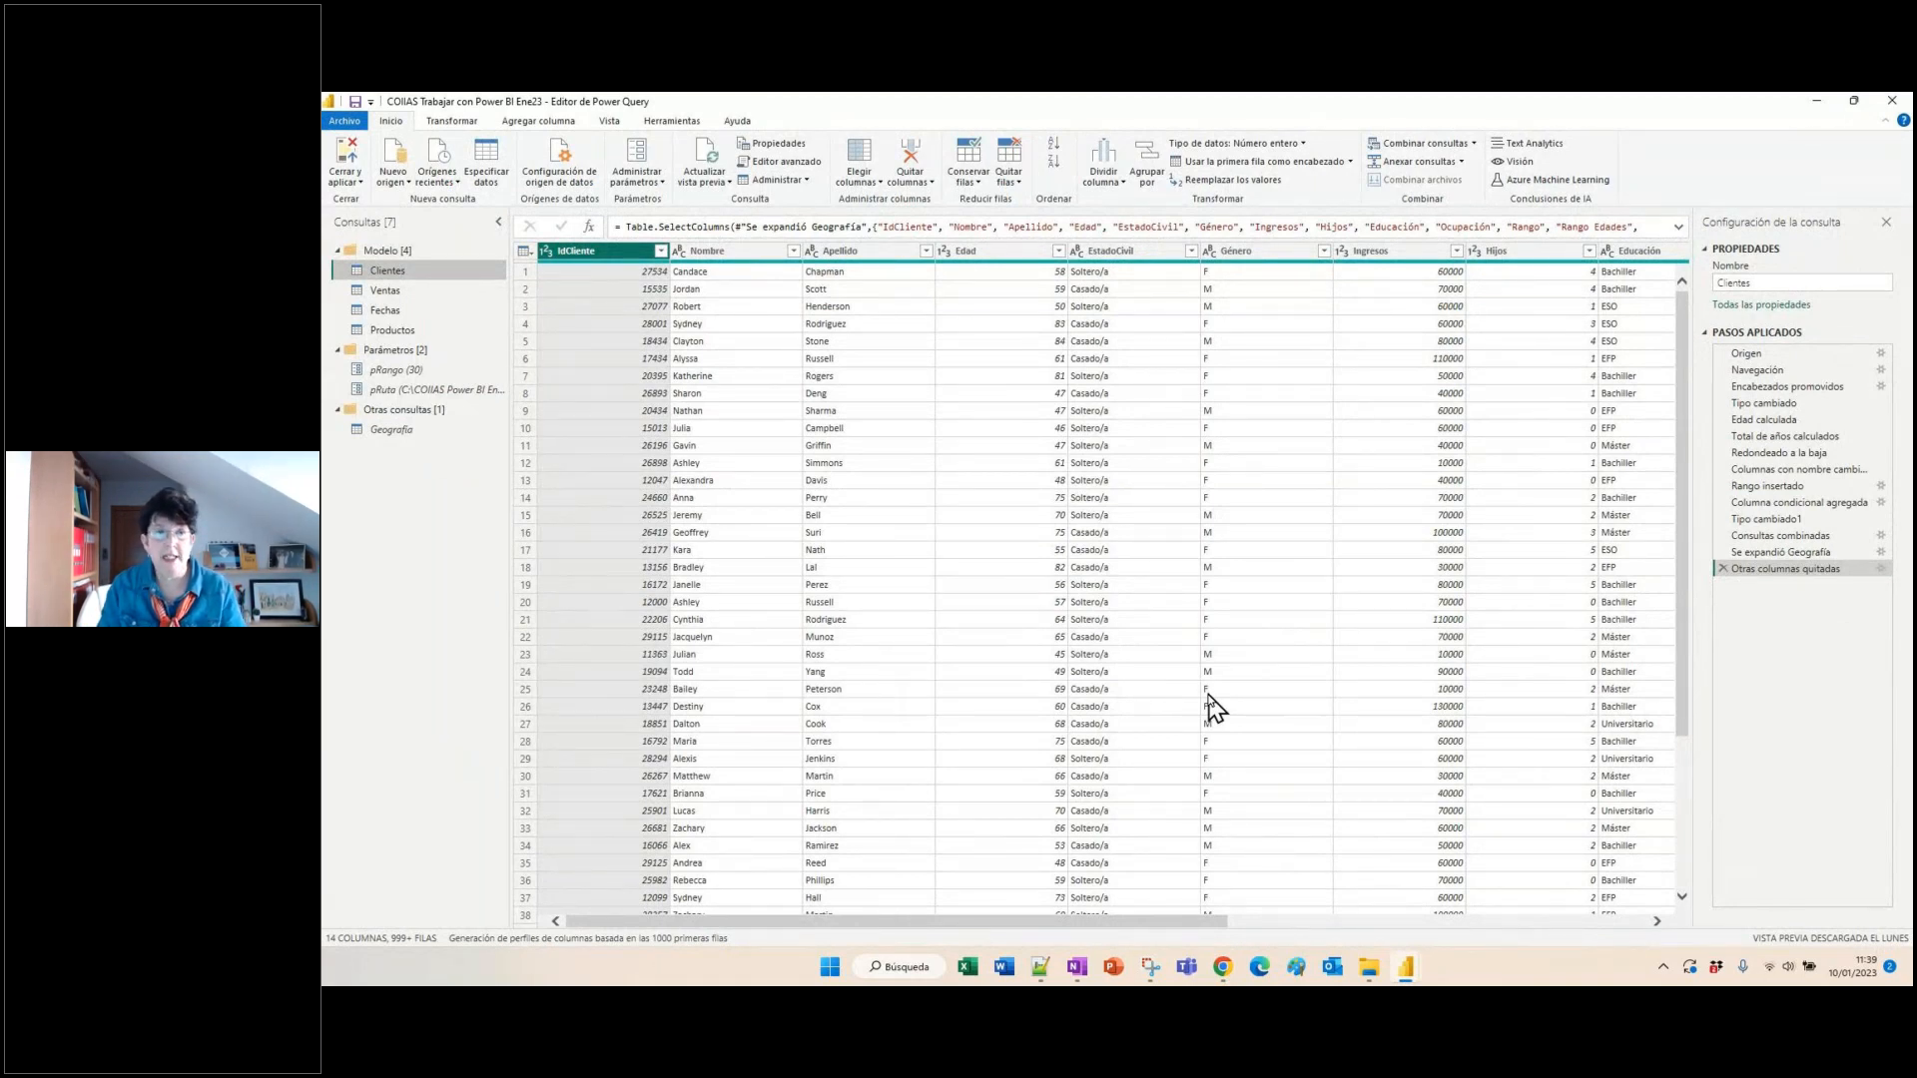
pyautogui.hotkey('ctrl', 'shift', '+')
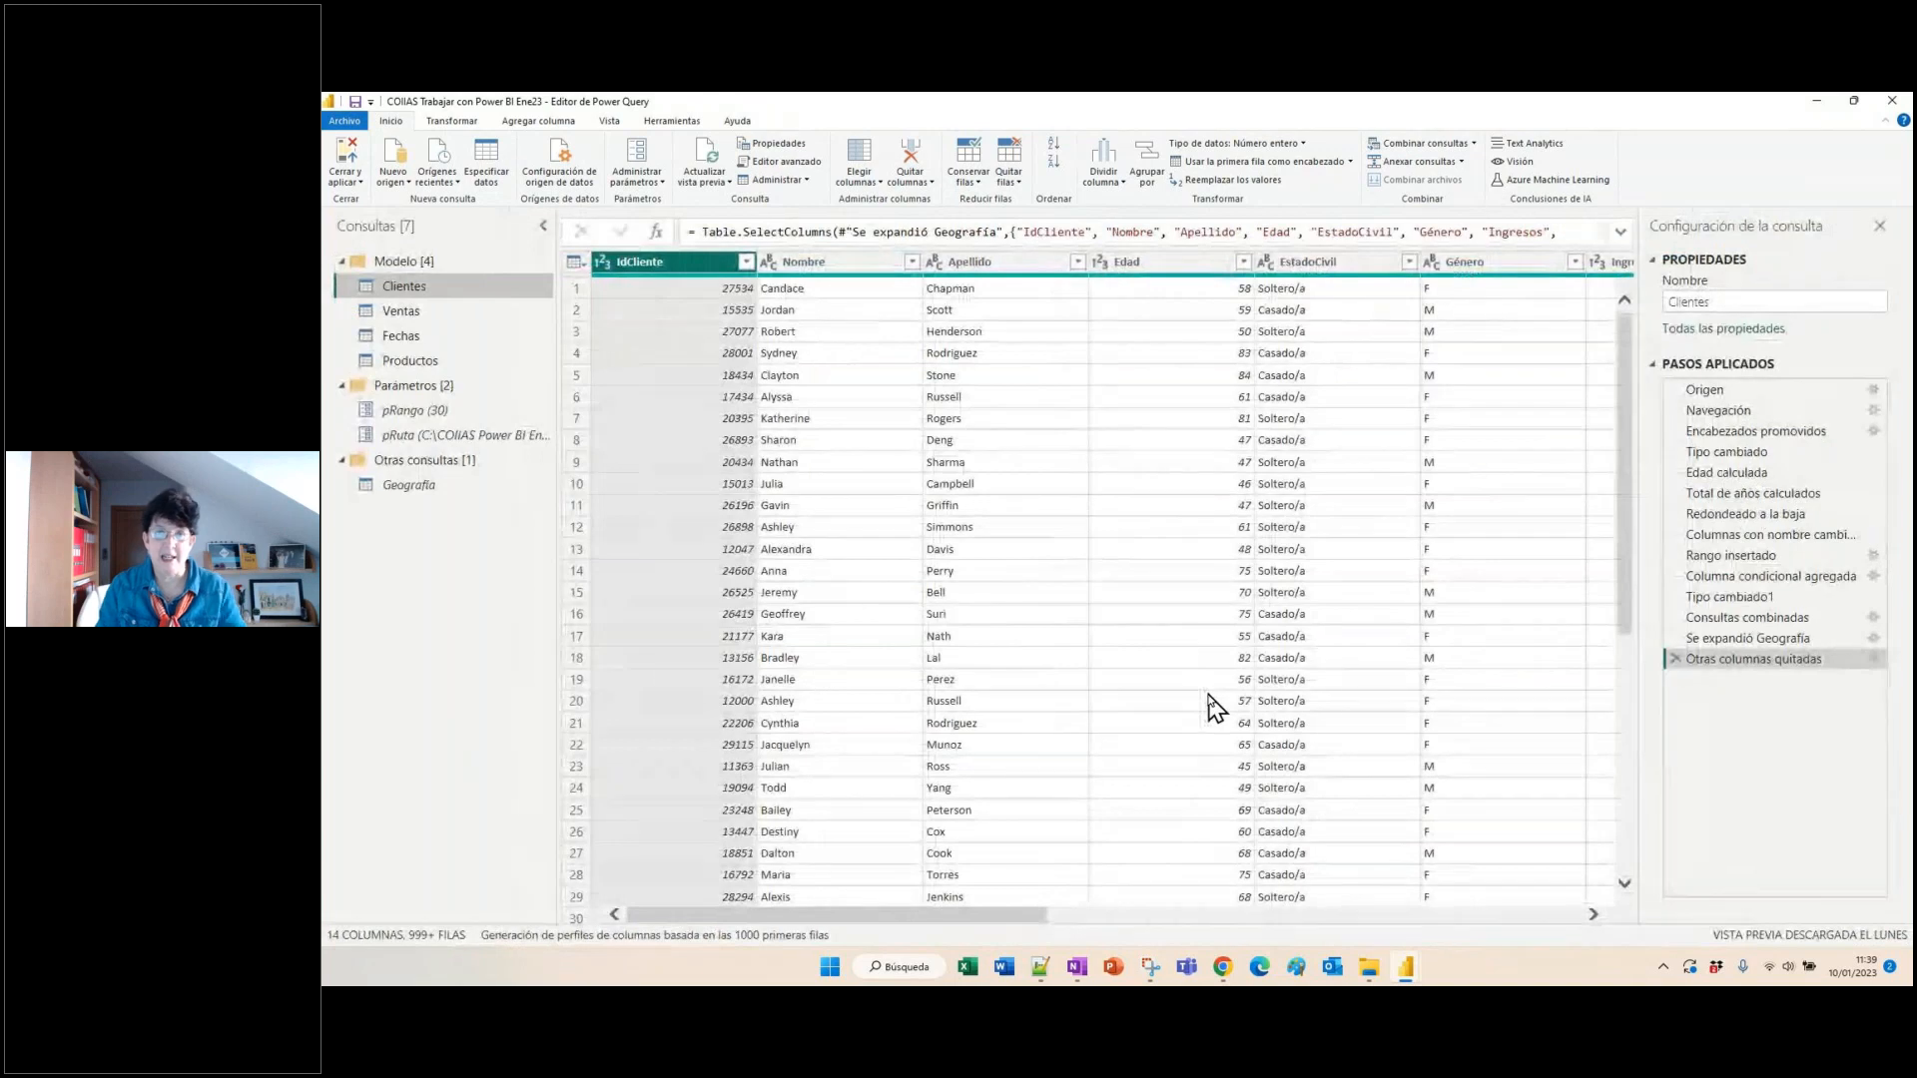
pyautogui.hotkey('ctrl', 'shift', '+')
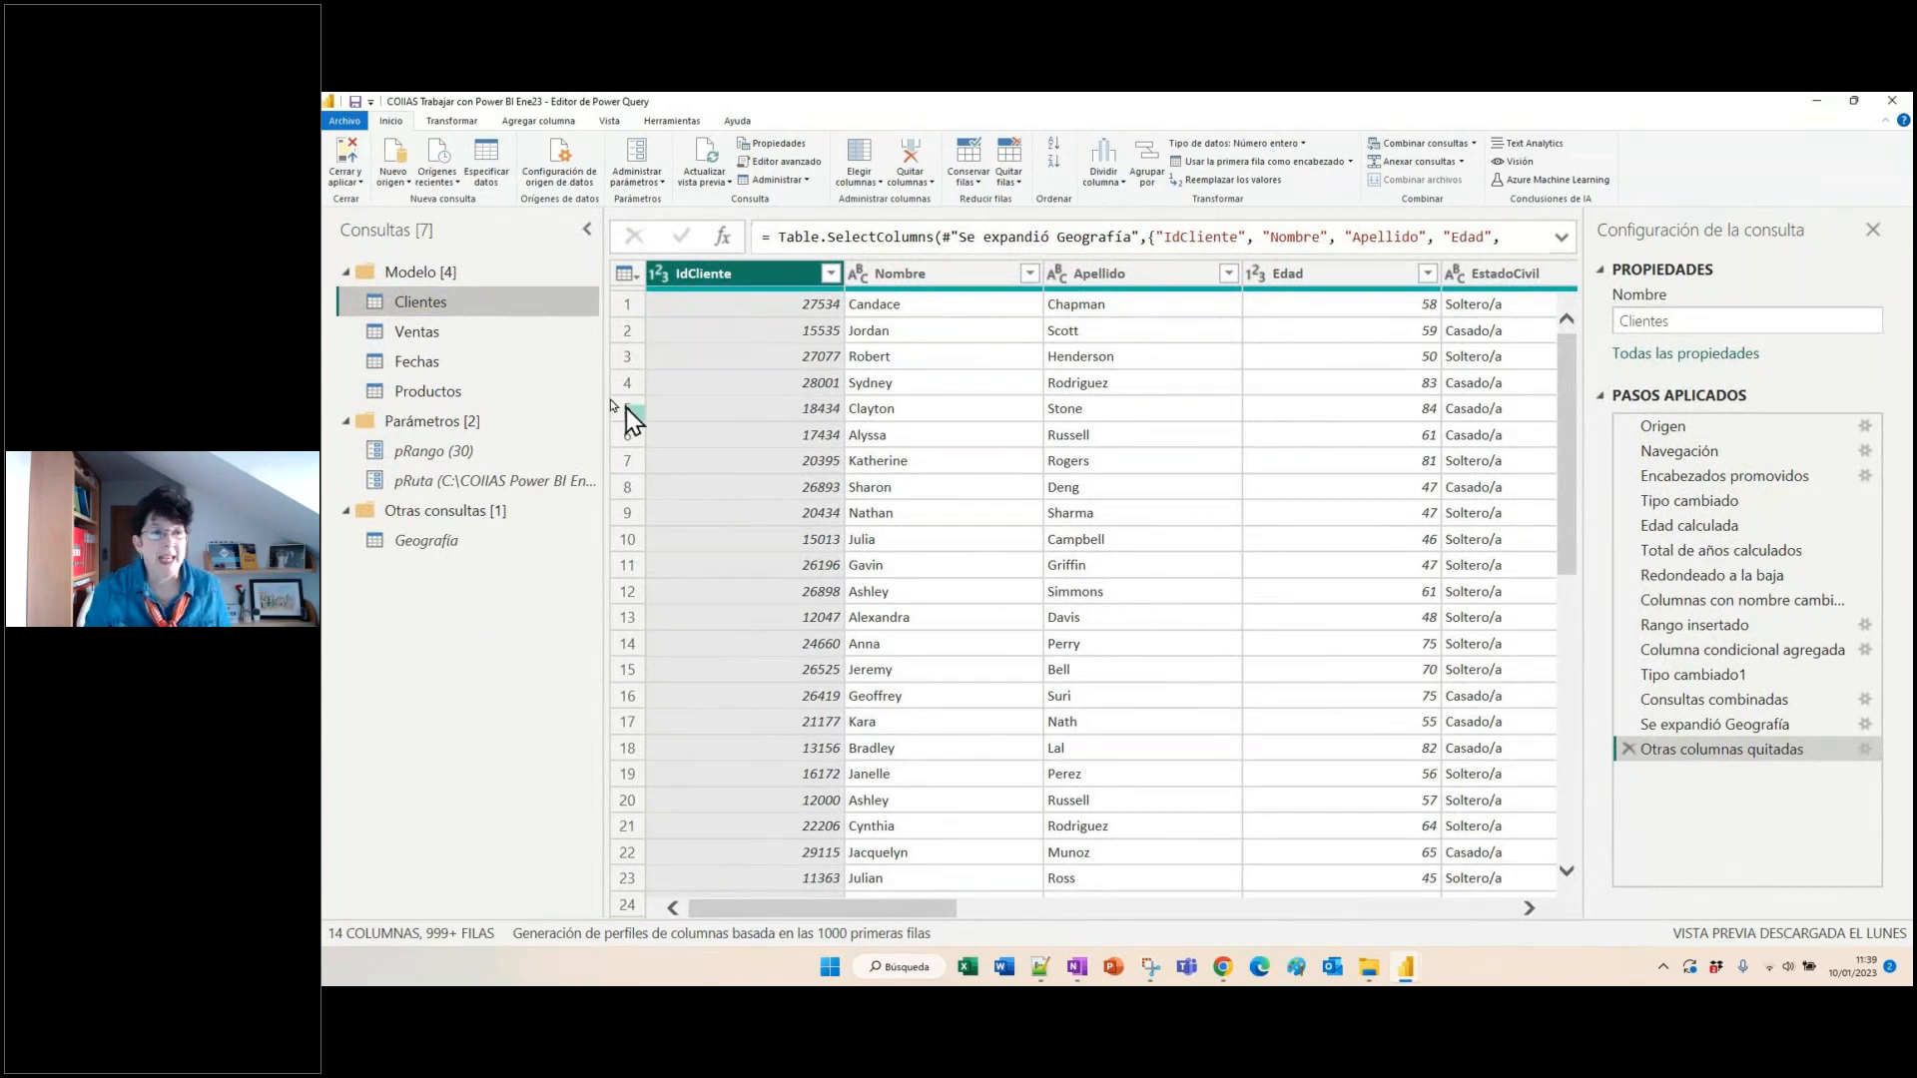
# - Examine the Origen step of the Clientes query and compare it with the source files in the Datos folder
pyautogui.click(1705, 431)
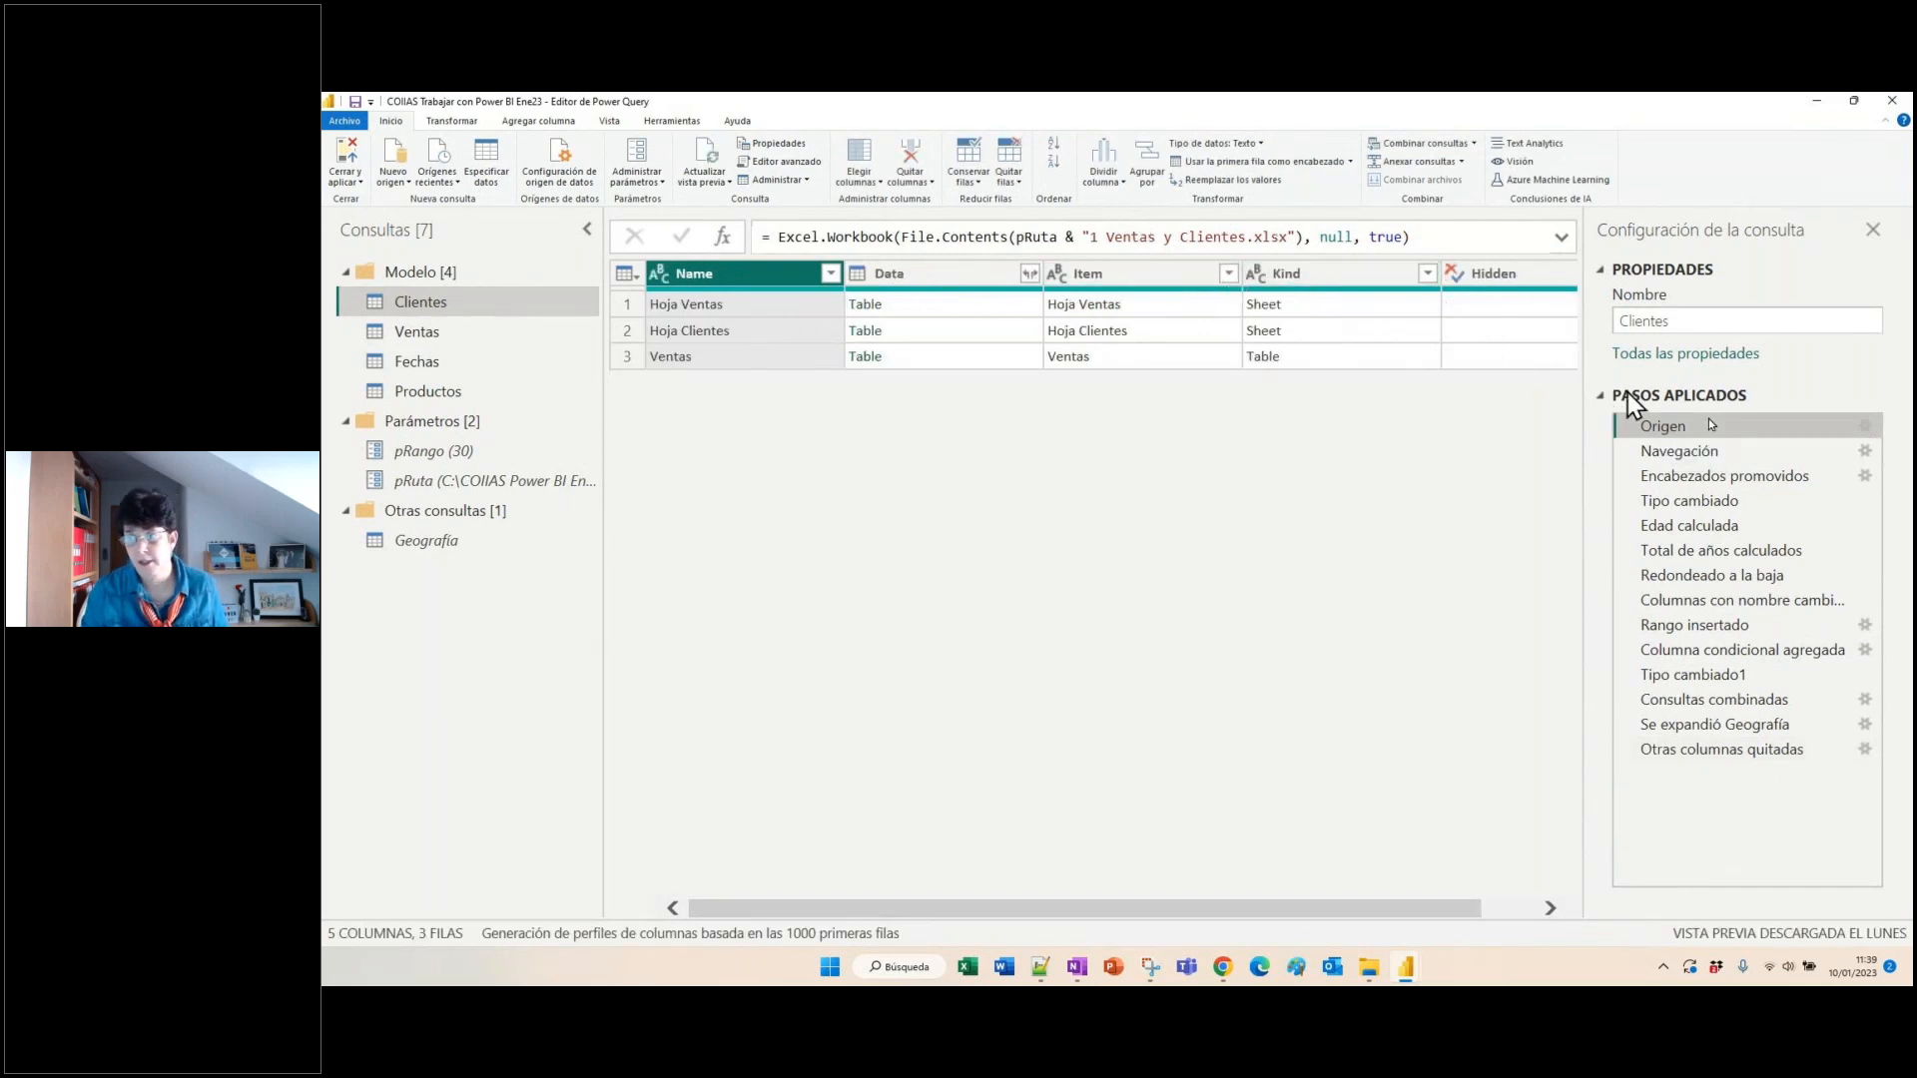
pyautogui.moveTo(1911, 574); pyautogui.dragTo(954, 446)
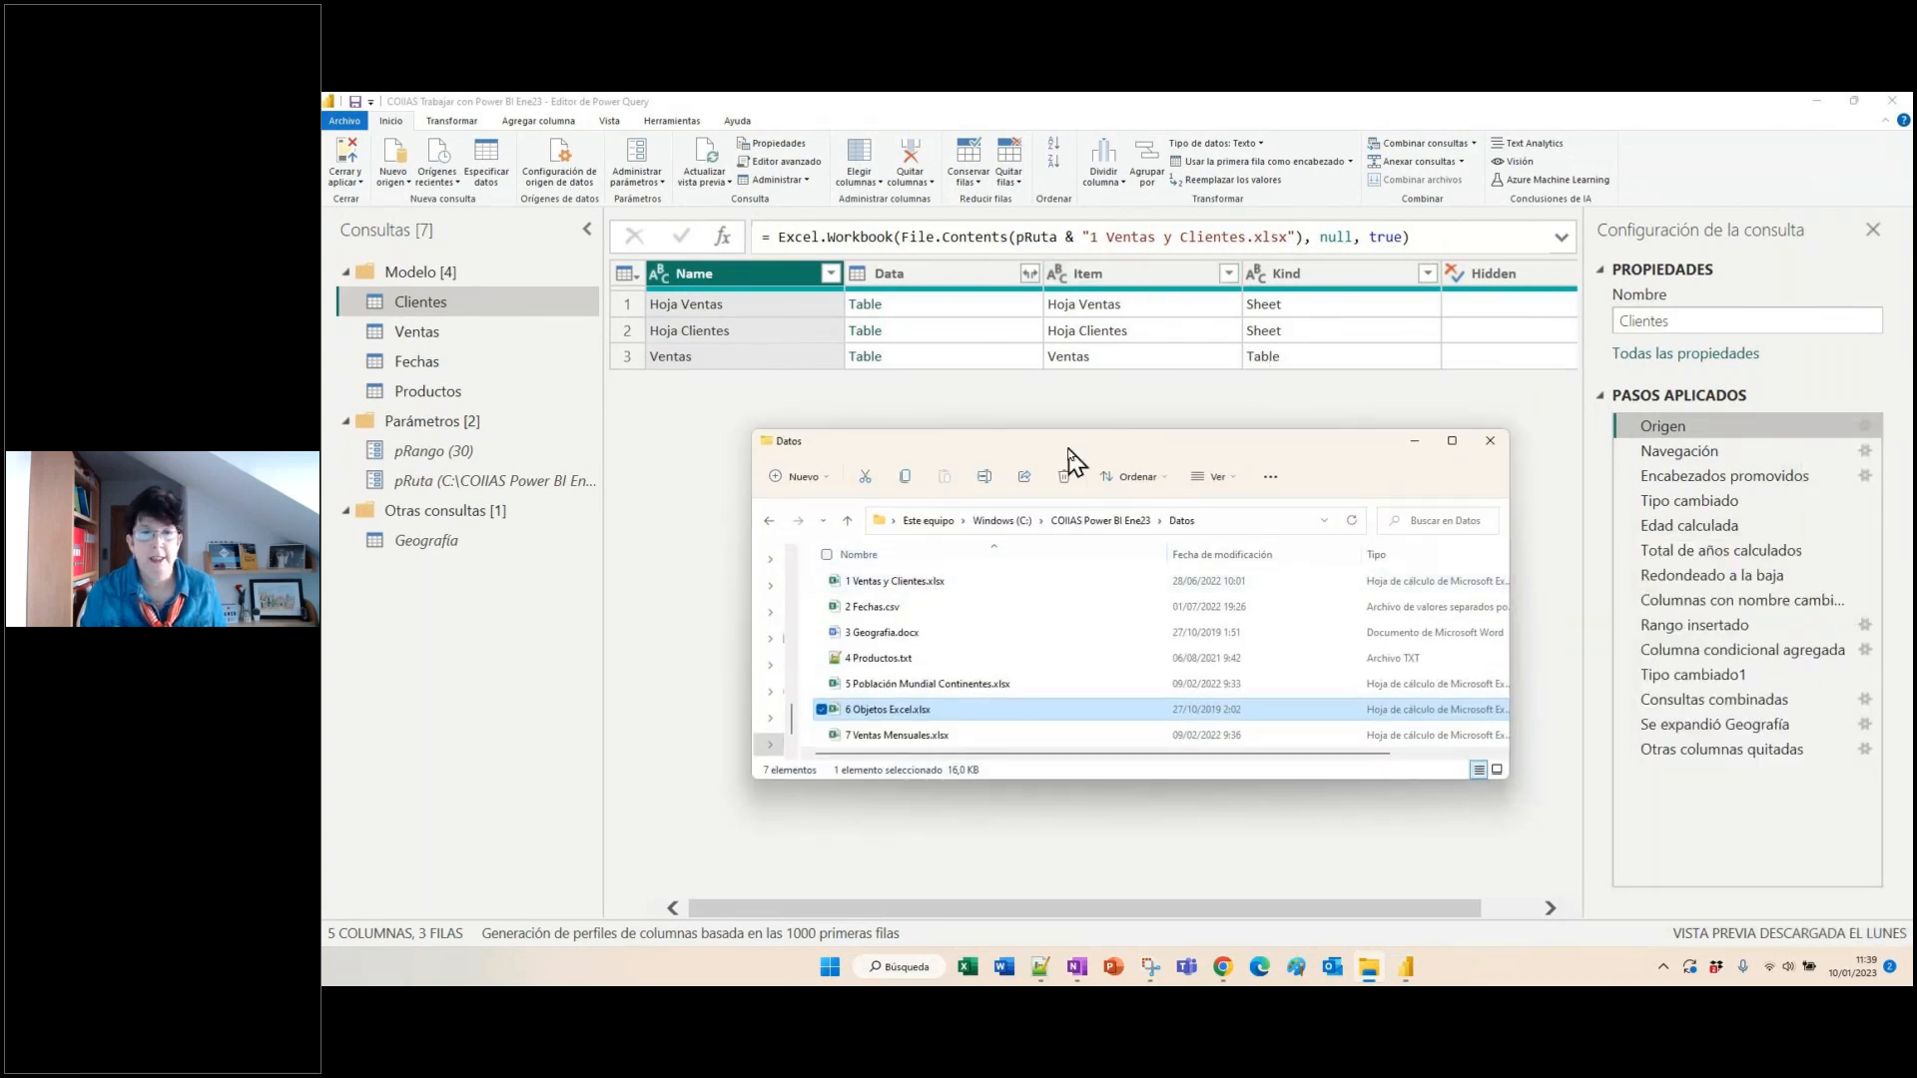
pyautogui.moveTo(1068, 445); pyautogui.dragTo(1912, 432)
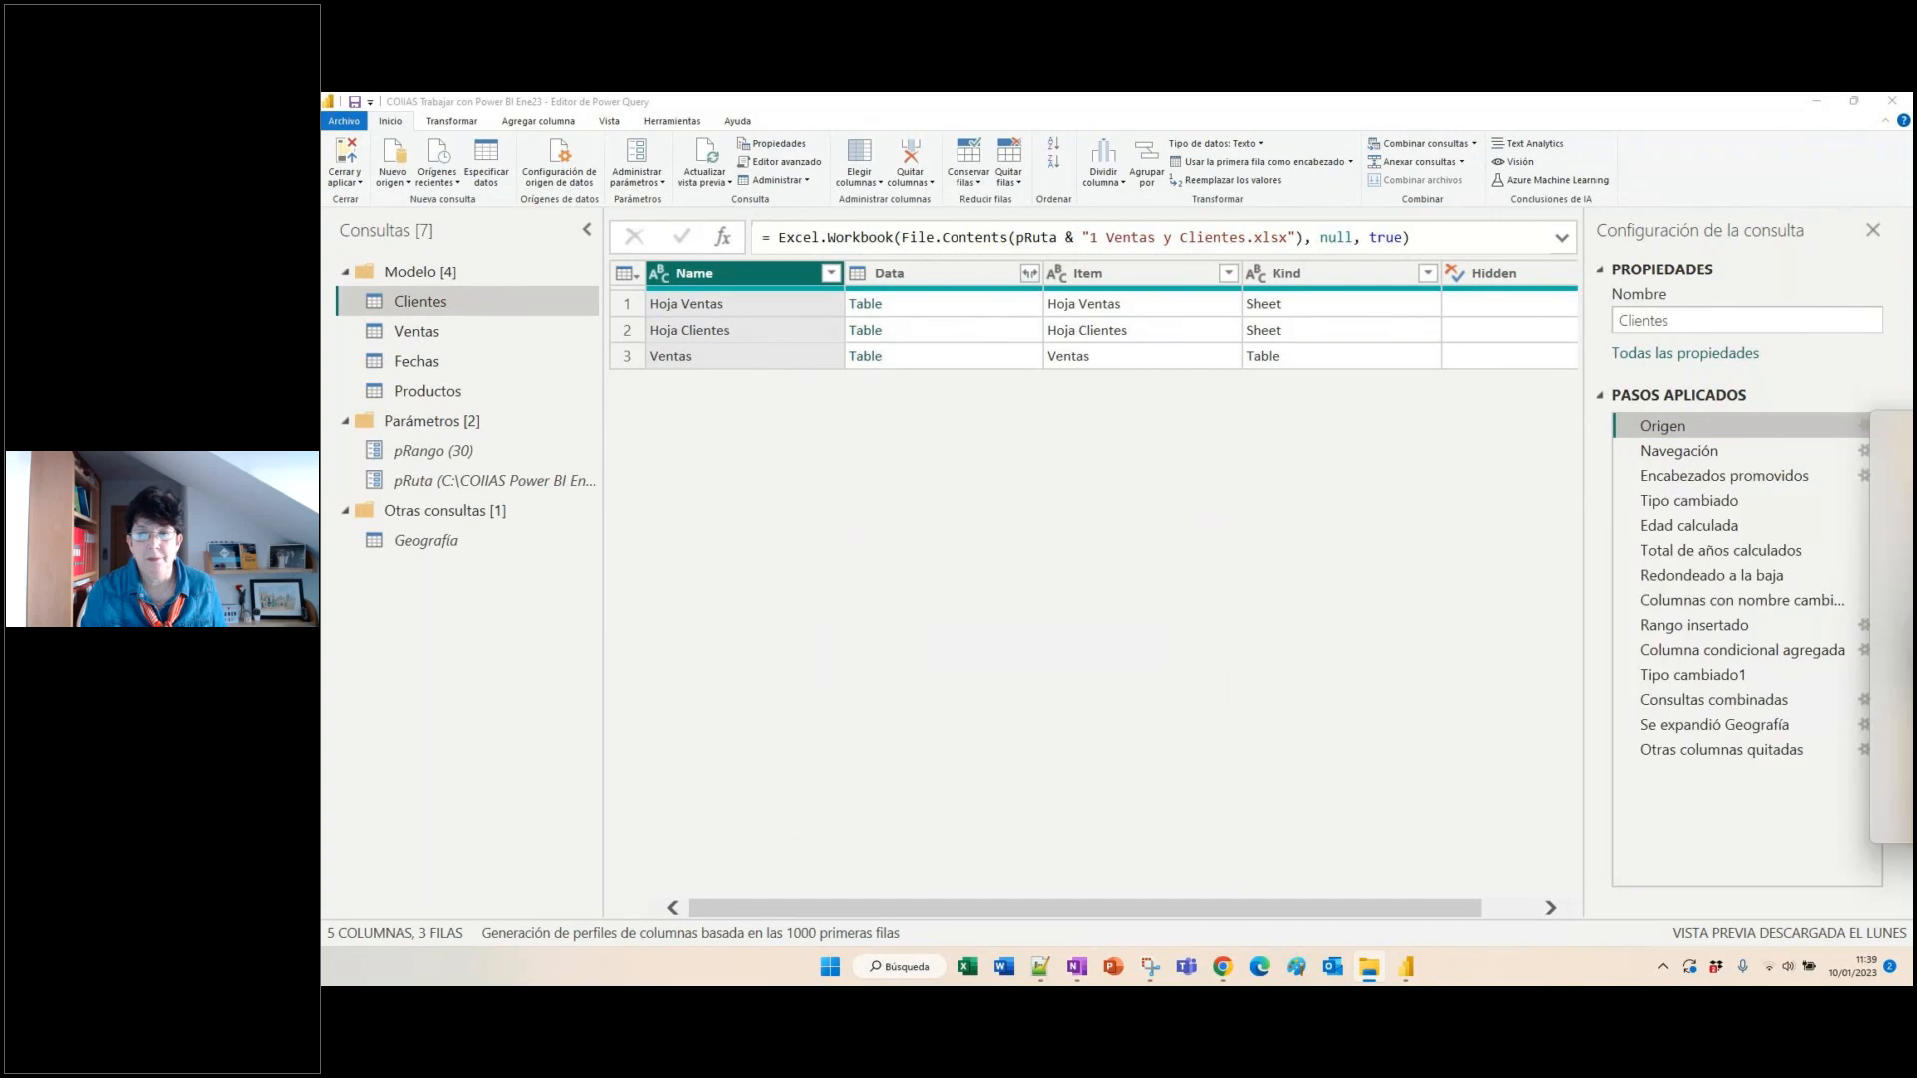
# - Review the Navegación, Encabezados promovidos and Tipo cambiado steps of Clientes, and check the data types offered for Apellido without changing it
pyautogui.click(1665, 451)
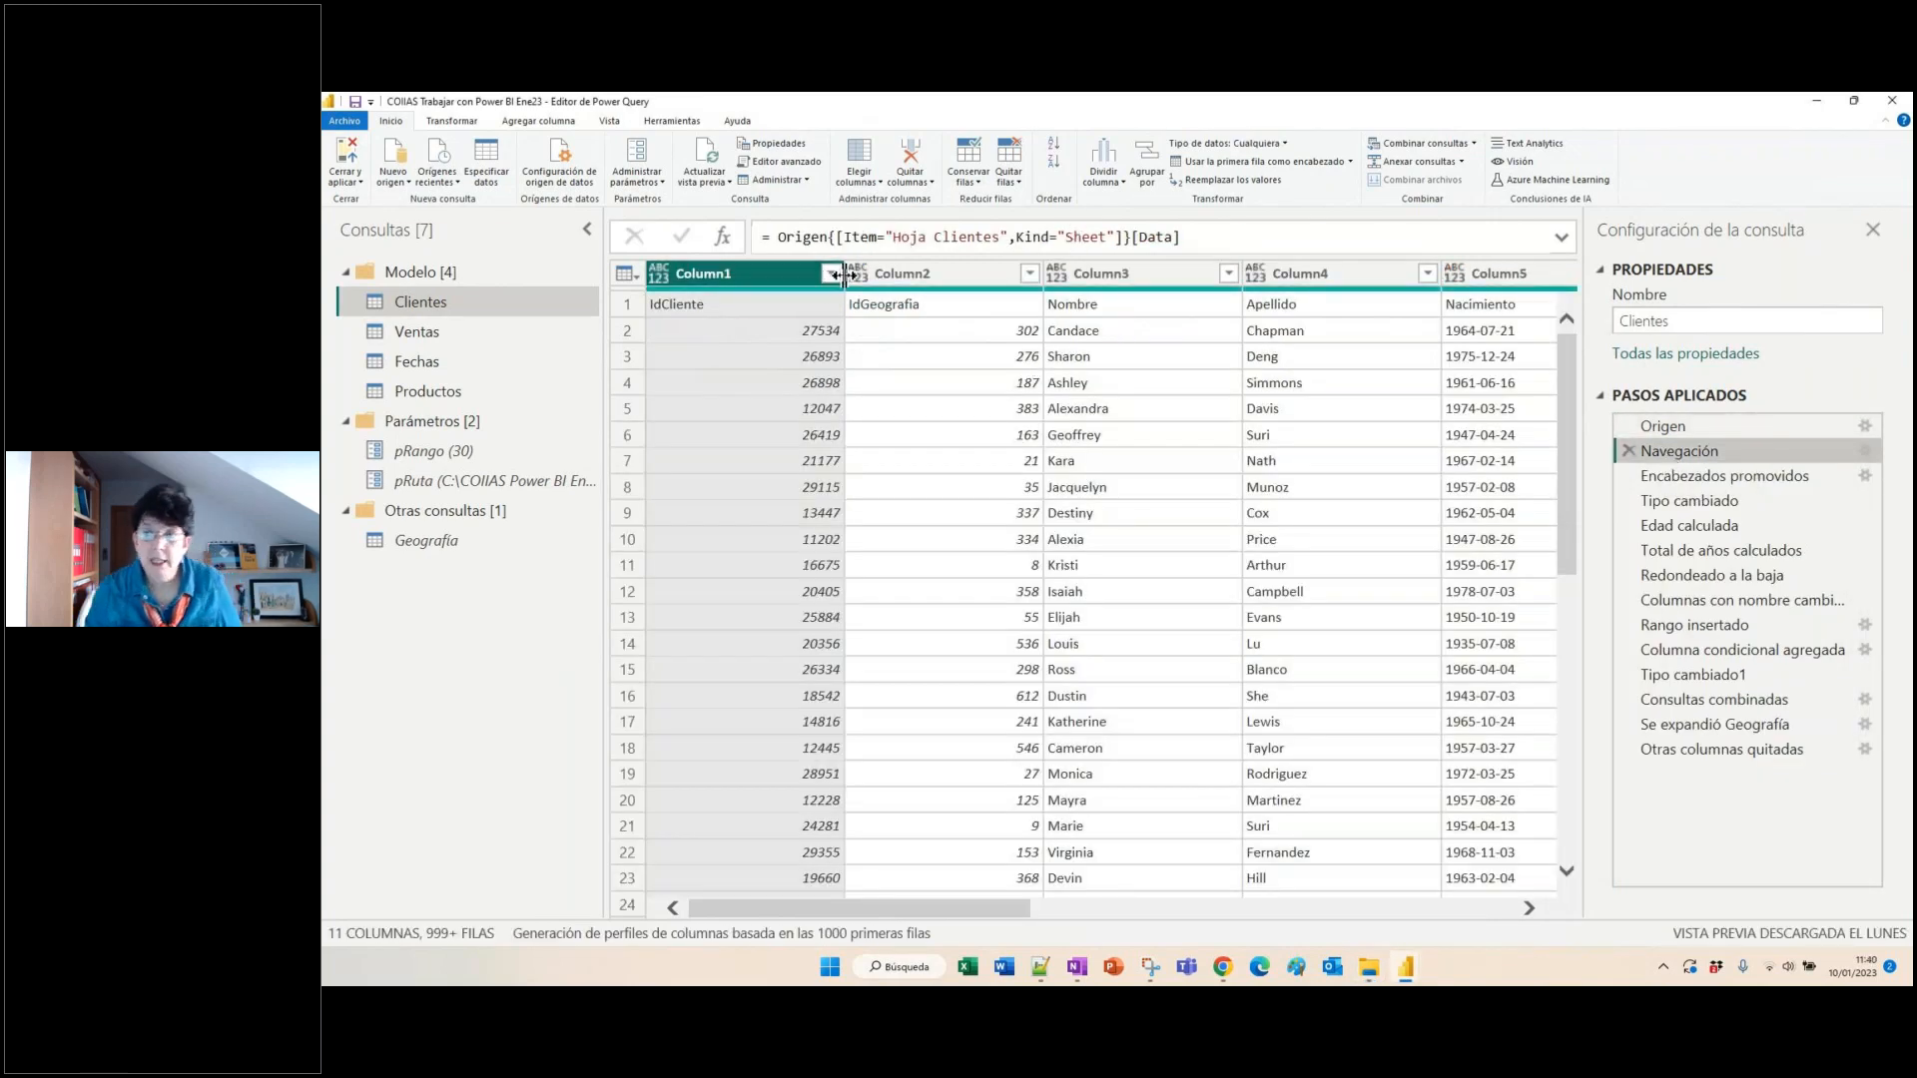
pyautogui.click(1677, 477)
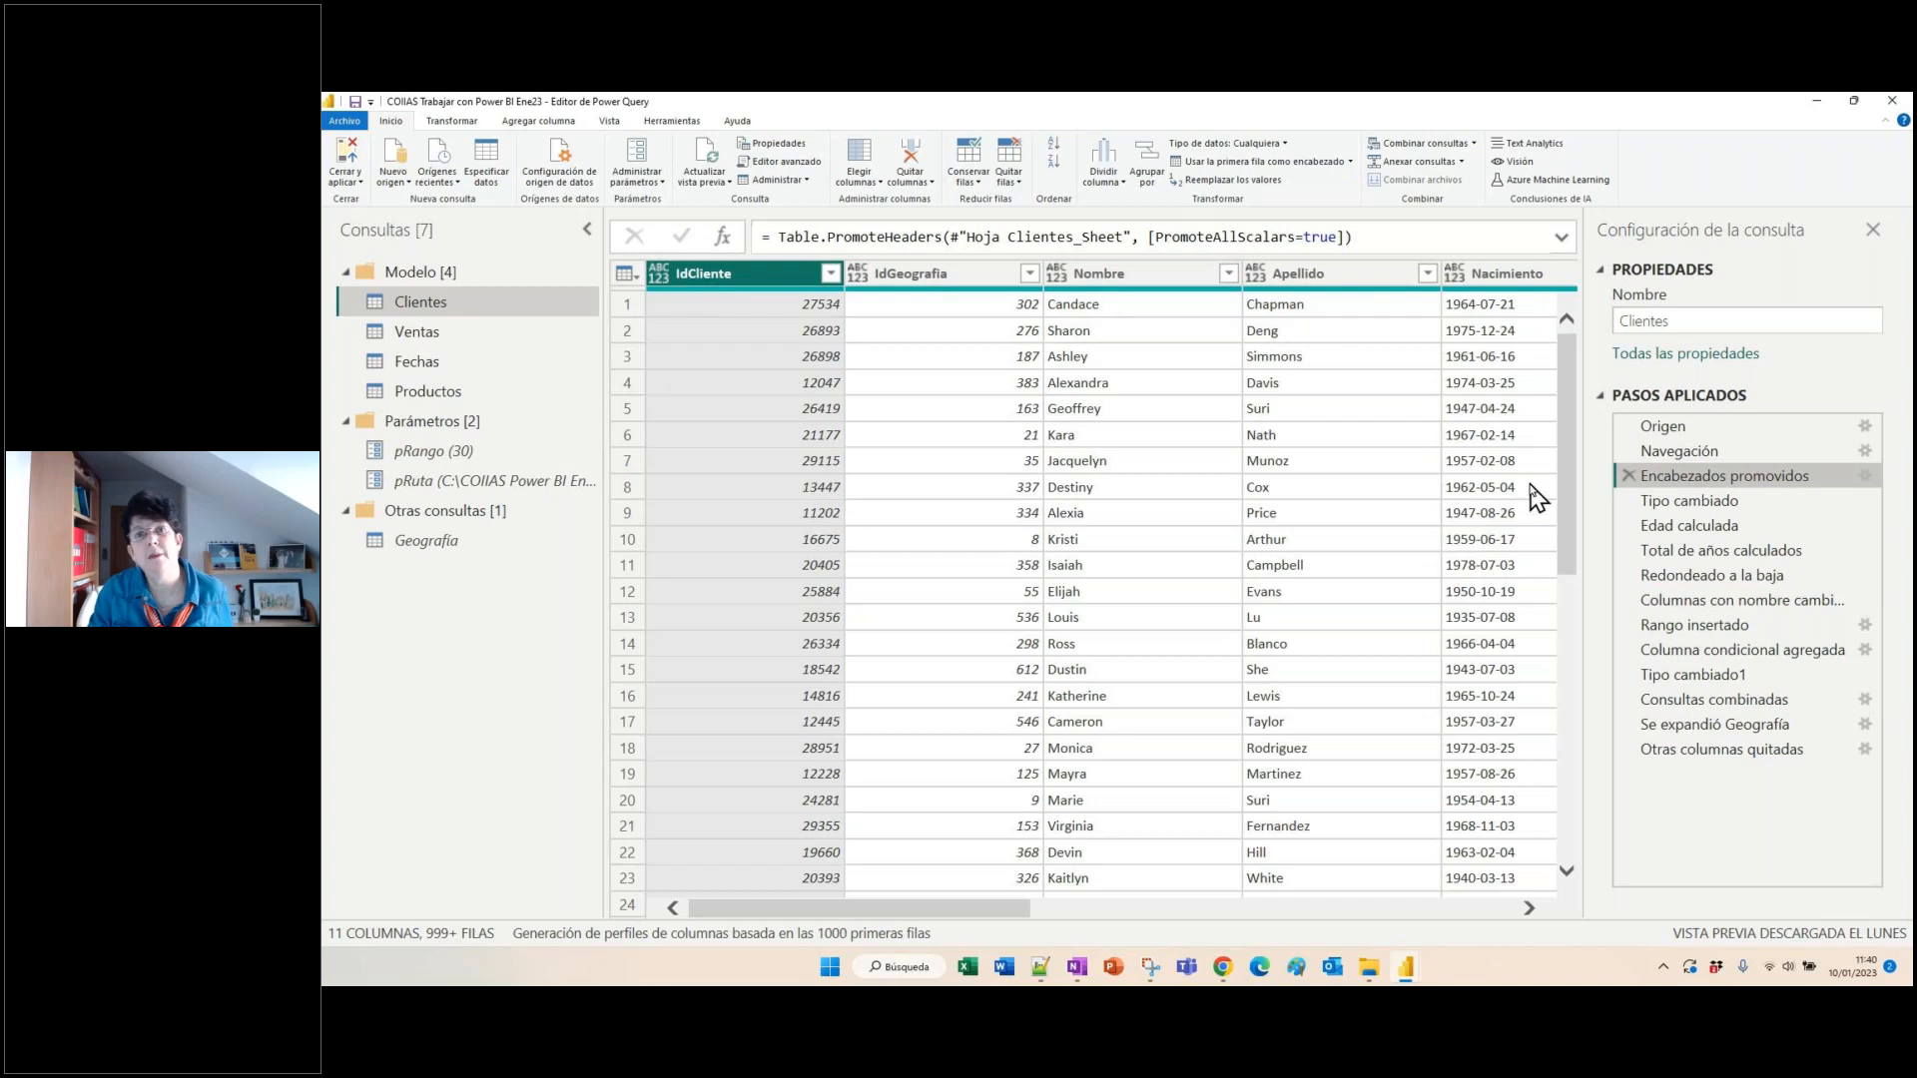
pyautogui.click(1684, 504)
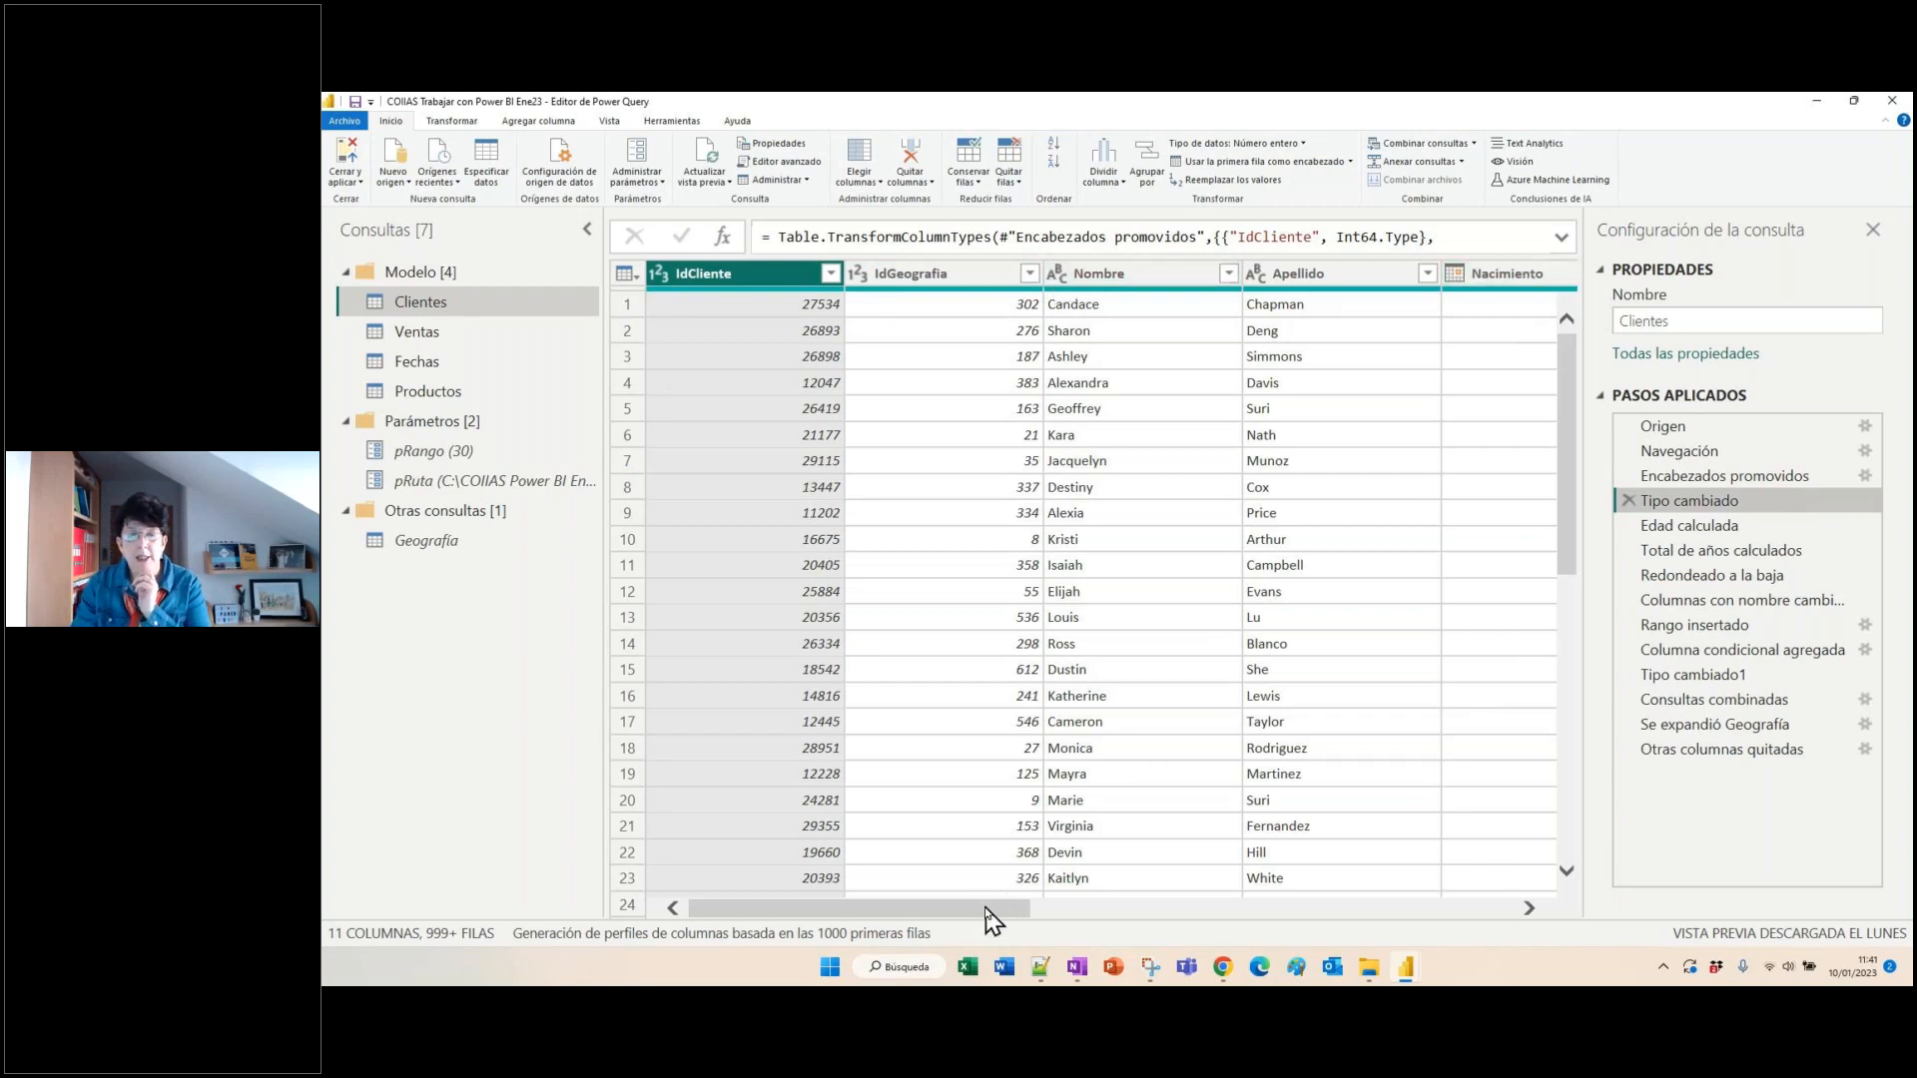
pyautogui.moveTo(988, 910); pyautogui.dragTo(1061, 889)
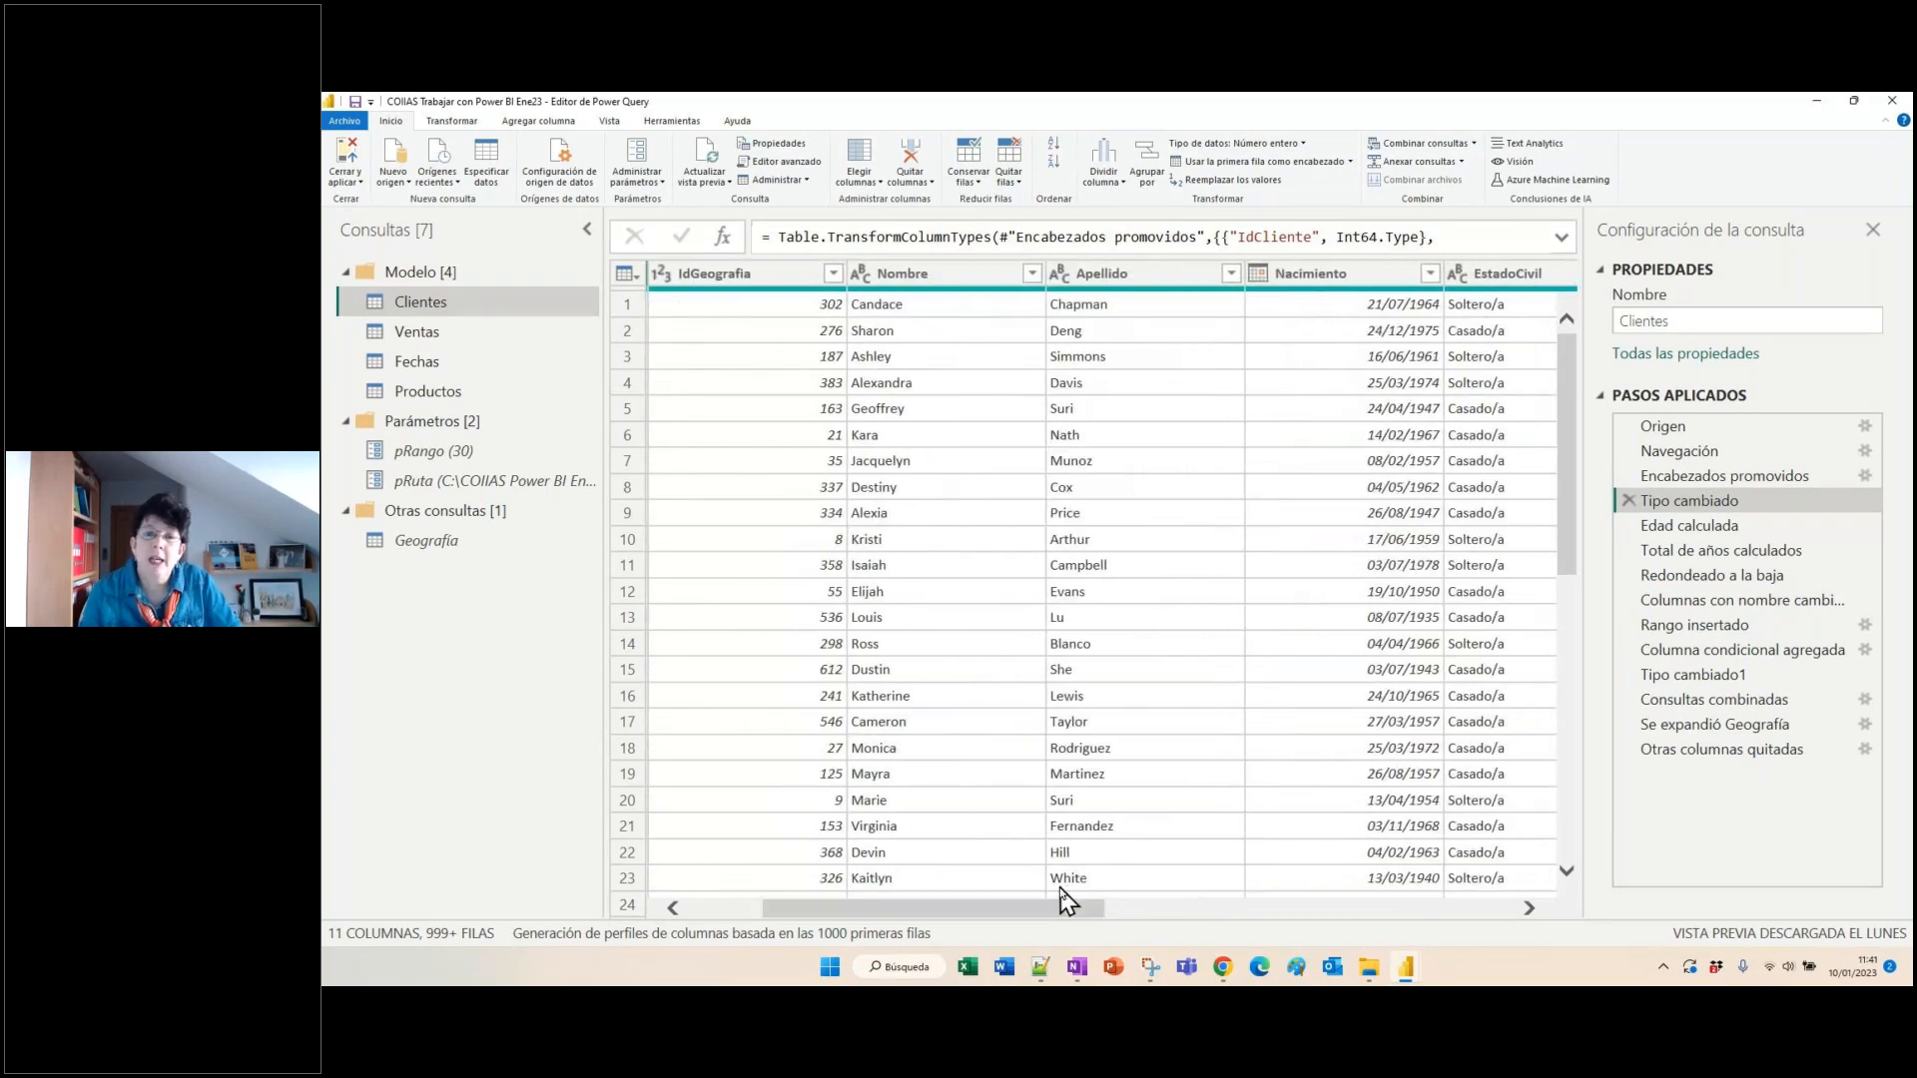
pyautogui.click(1059, 275)
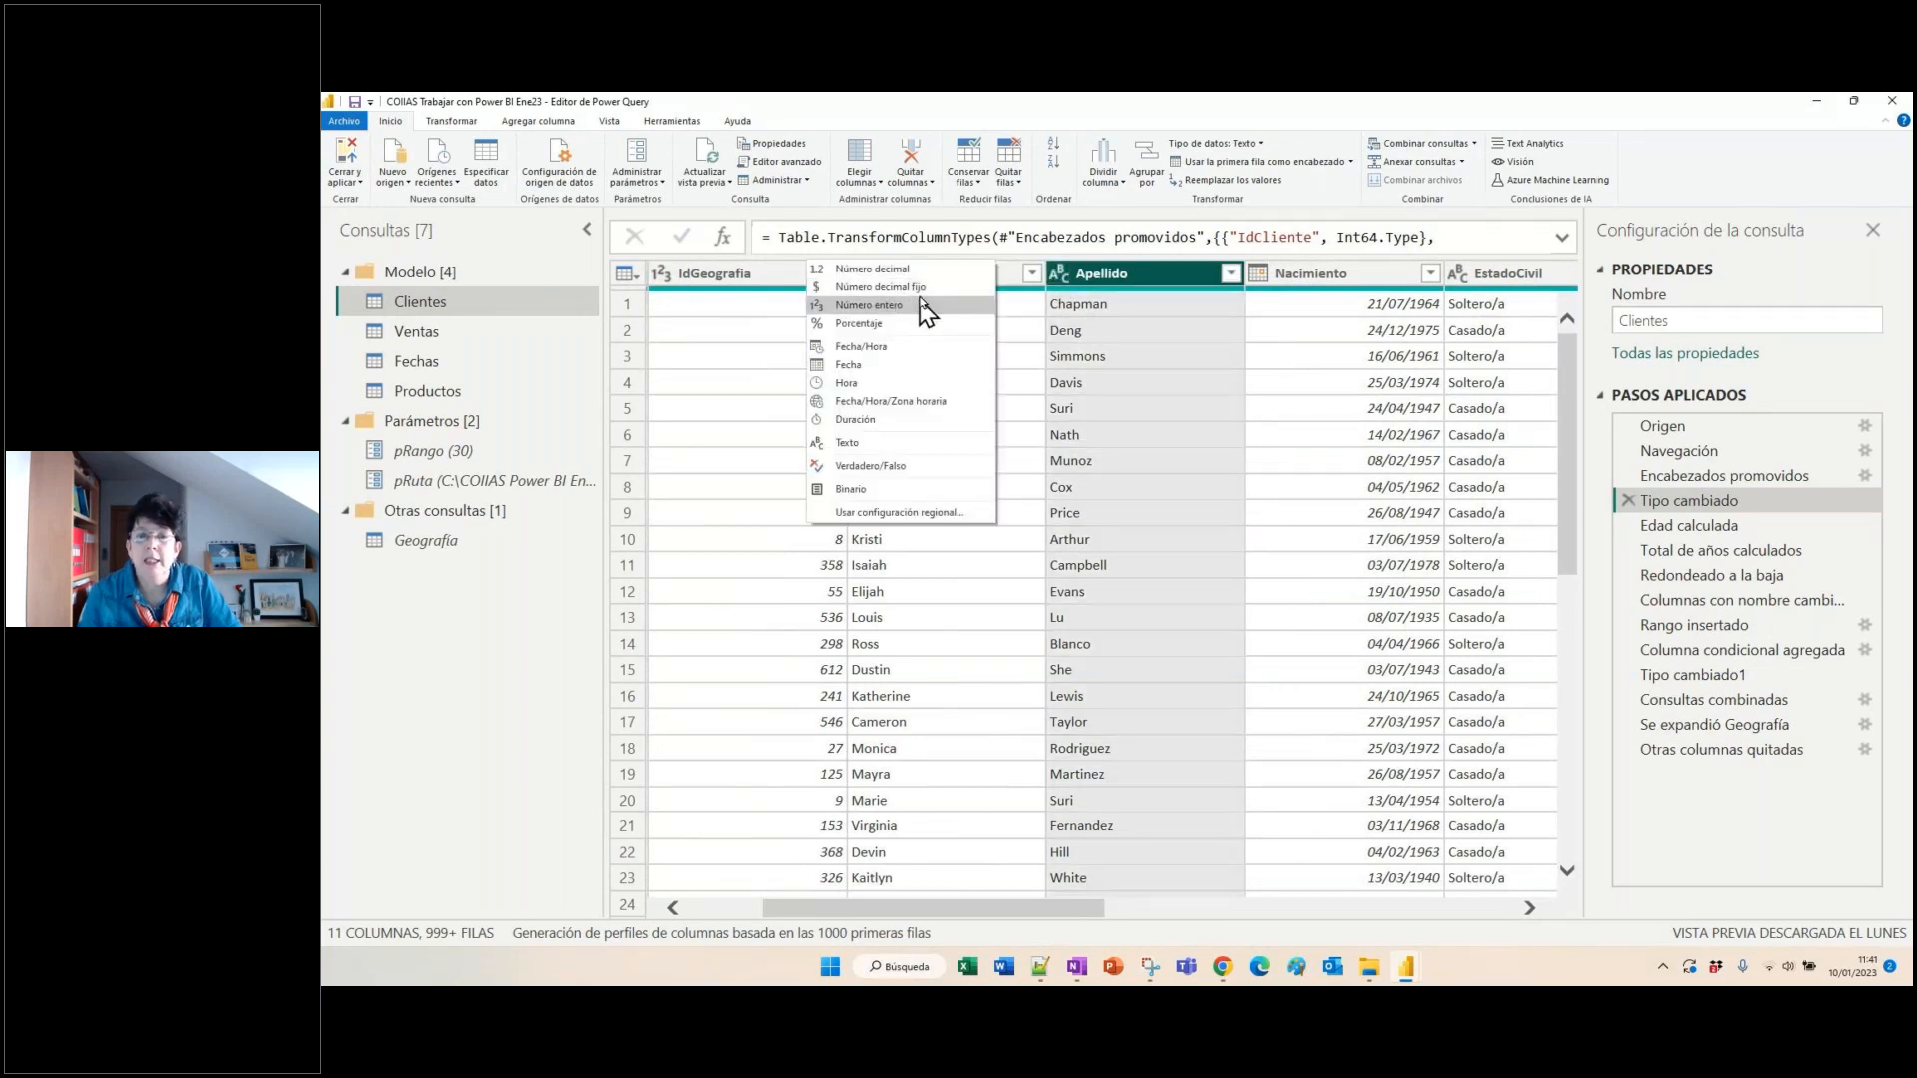
pyautogui.click(1166, 271)
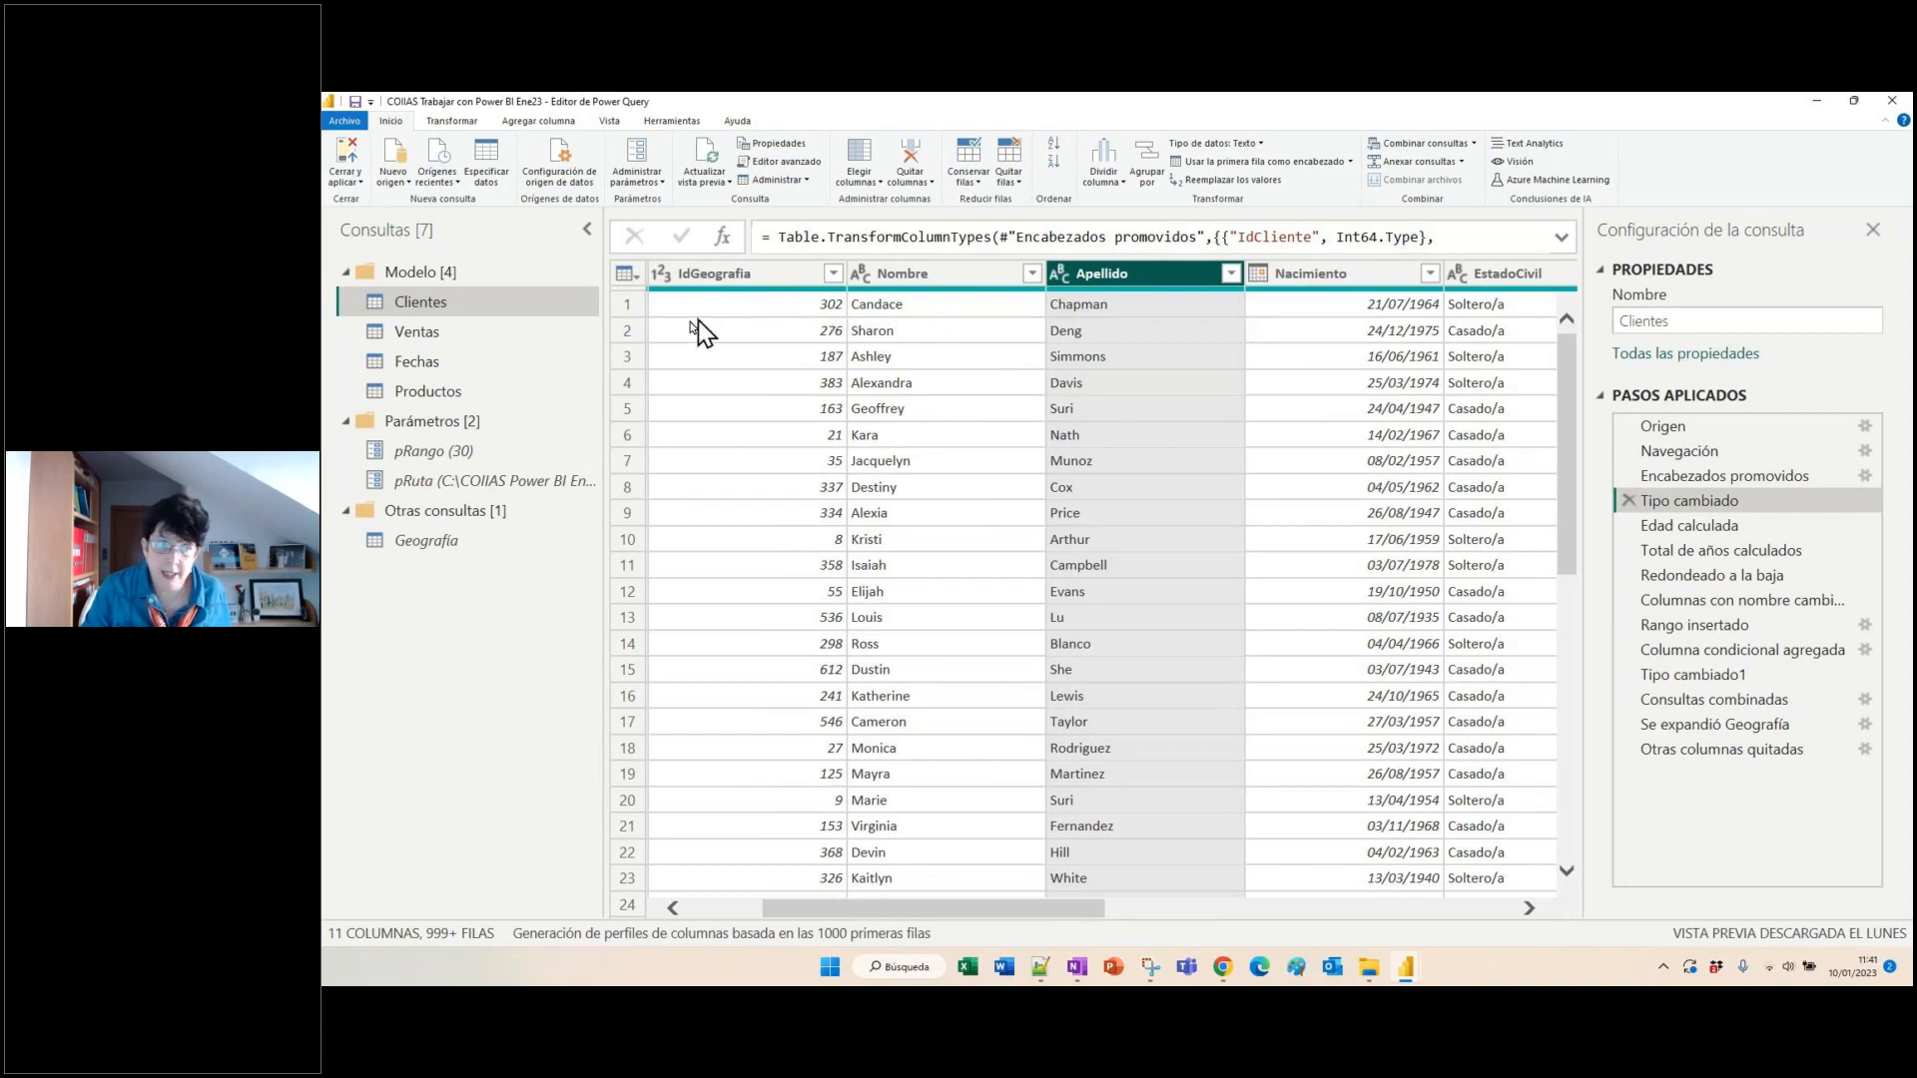
# - Open the Productos query, show the column quality indicators to examine them, and hide them again
pyautogui.click(527, 390)
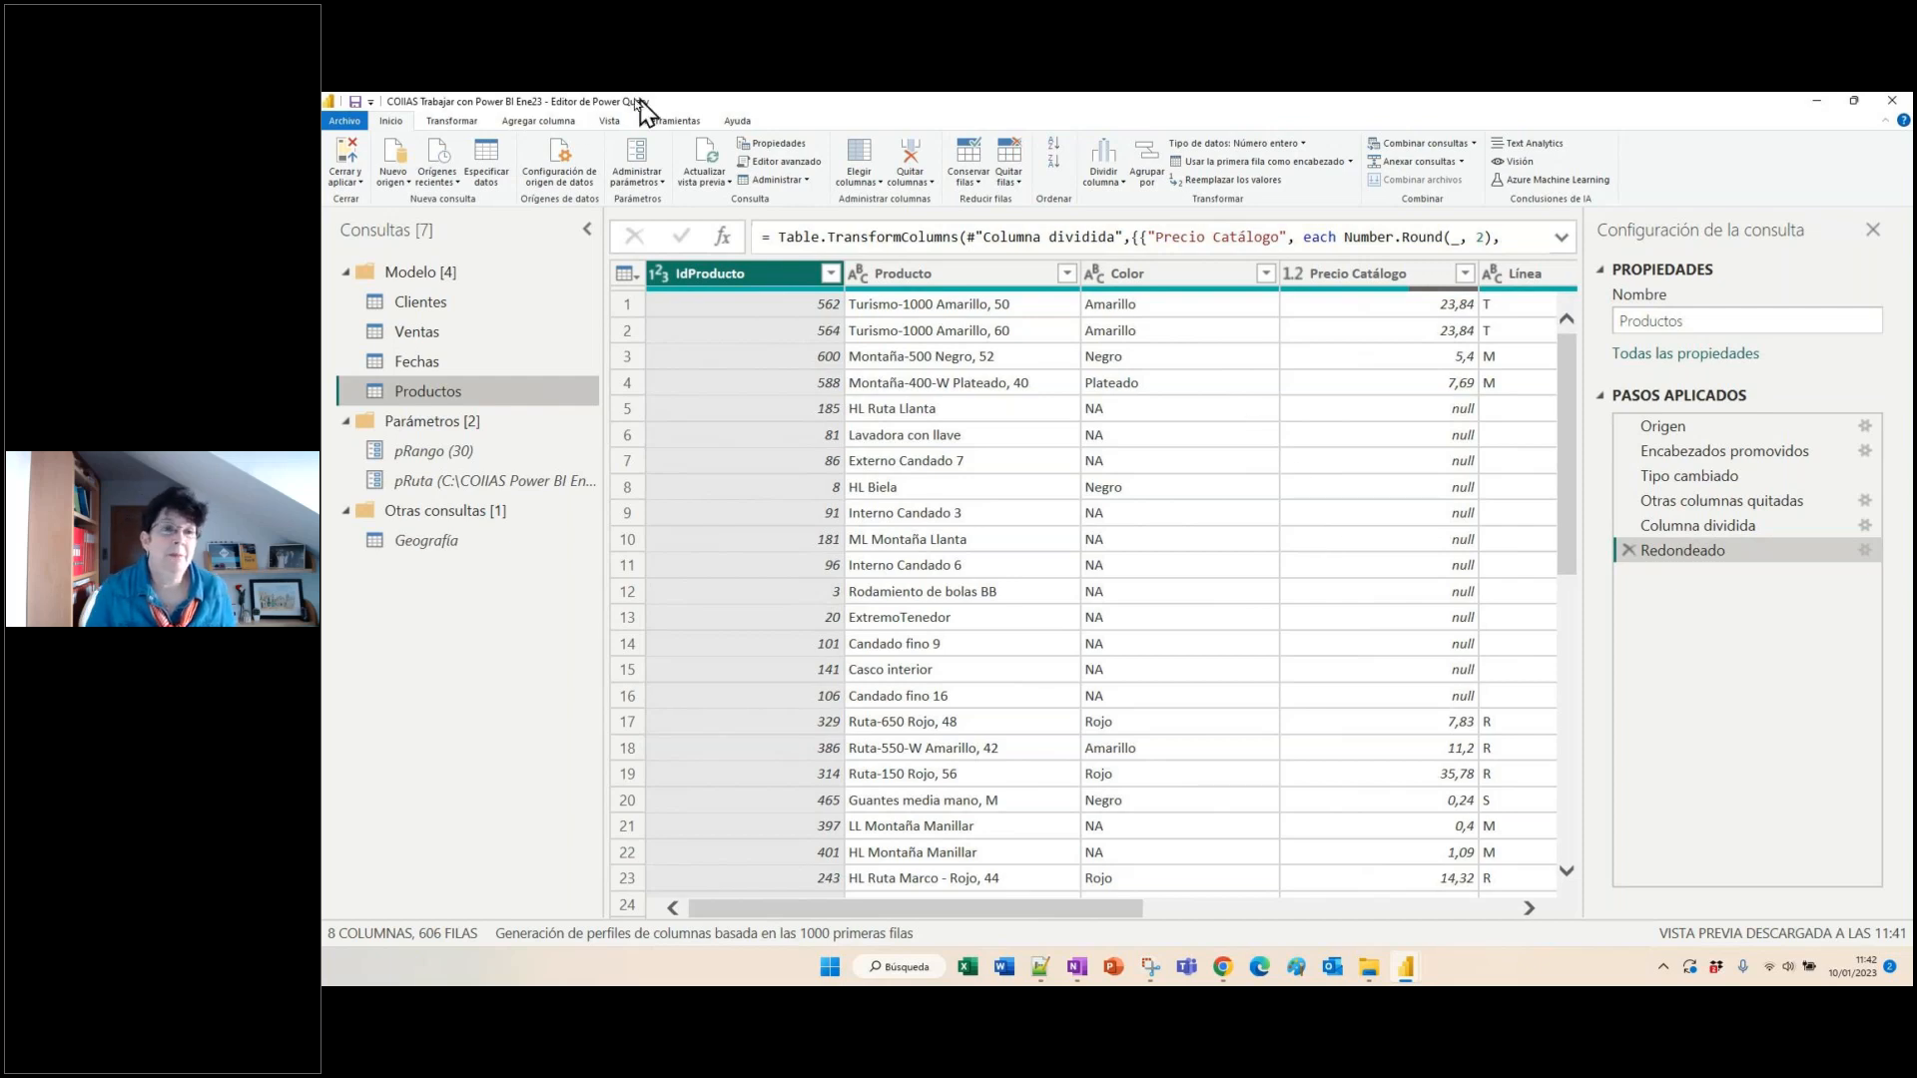
pyautogui.click(619, 125)
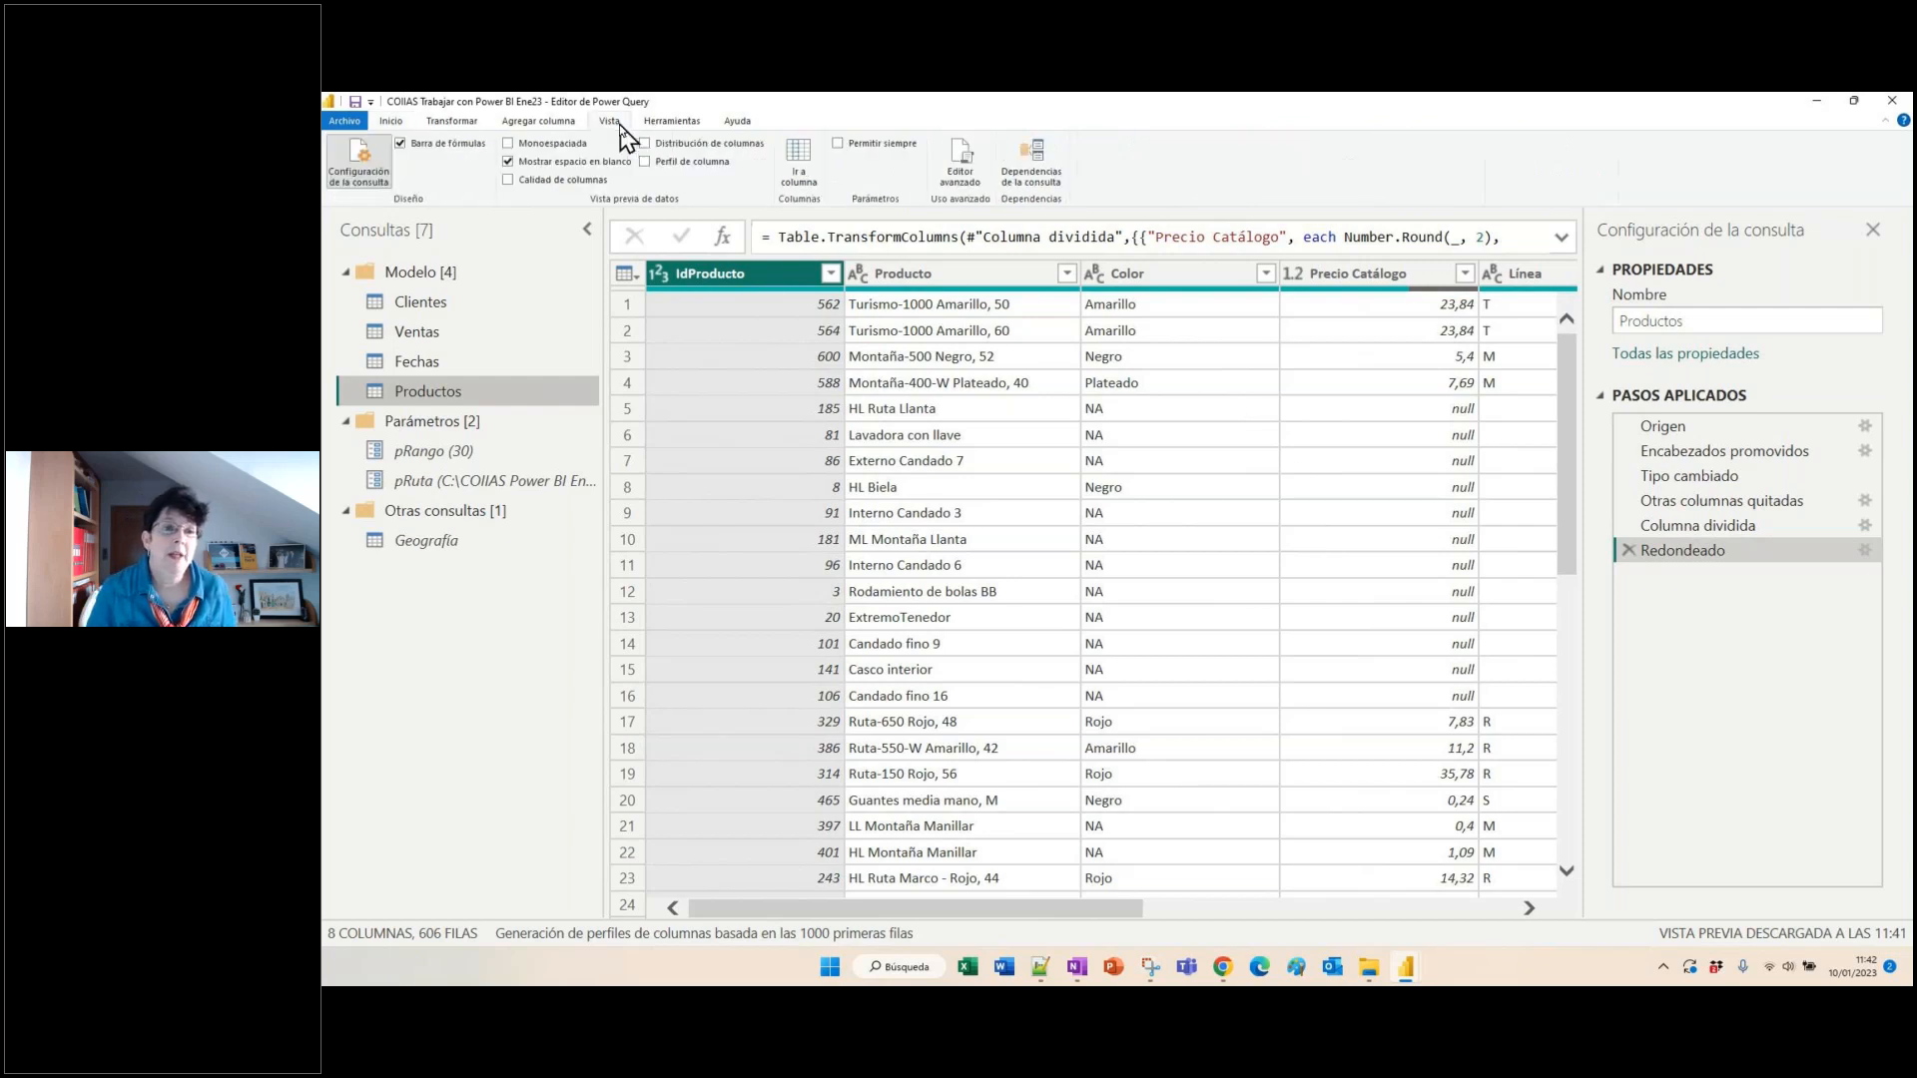
pyautogui.click(561, 184)
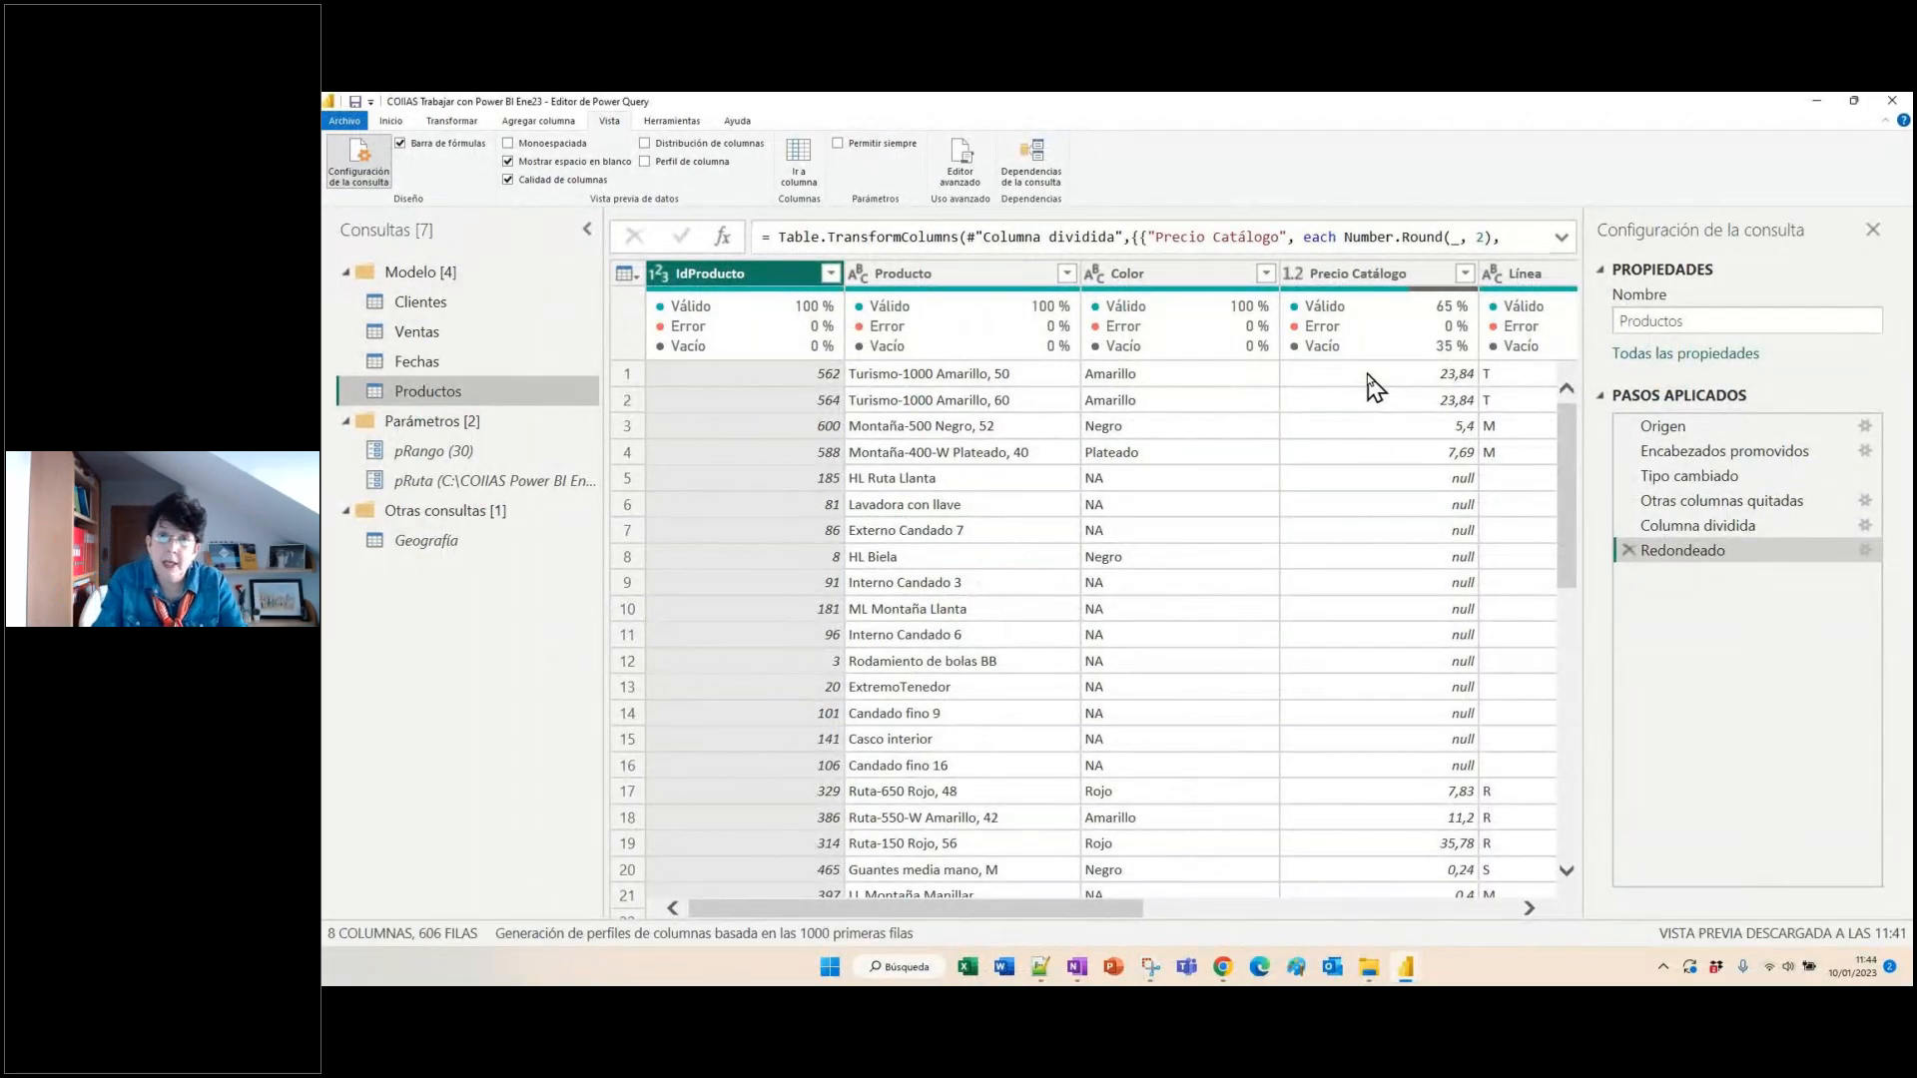
pyautogui.click(508, 180)
# - Select the Color column of Productos and turn on column distribution to examine its distinct and unique values
pyautogui.click(1134, 285)
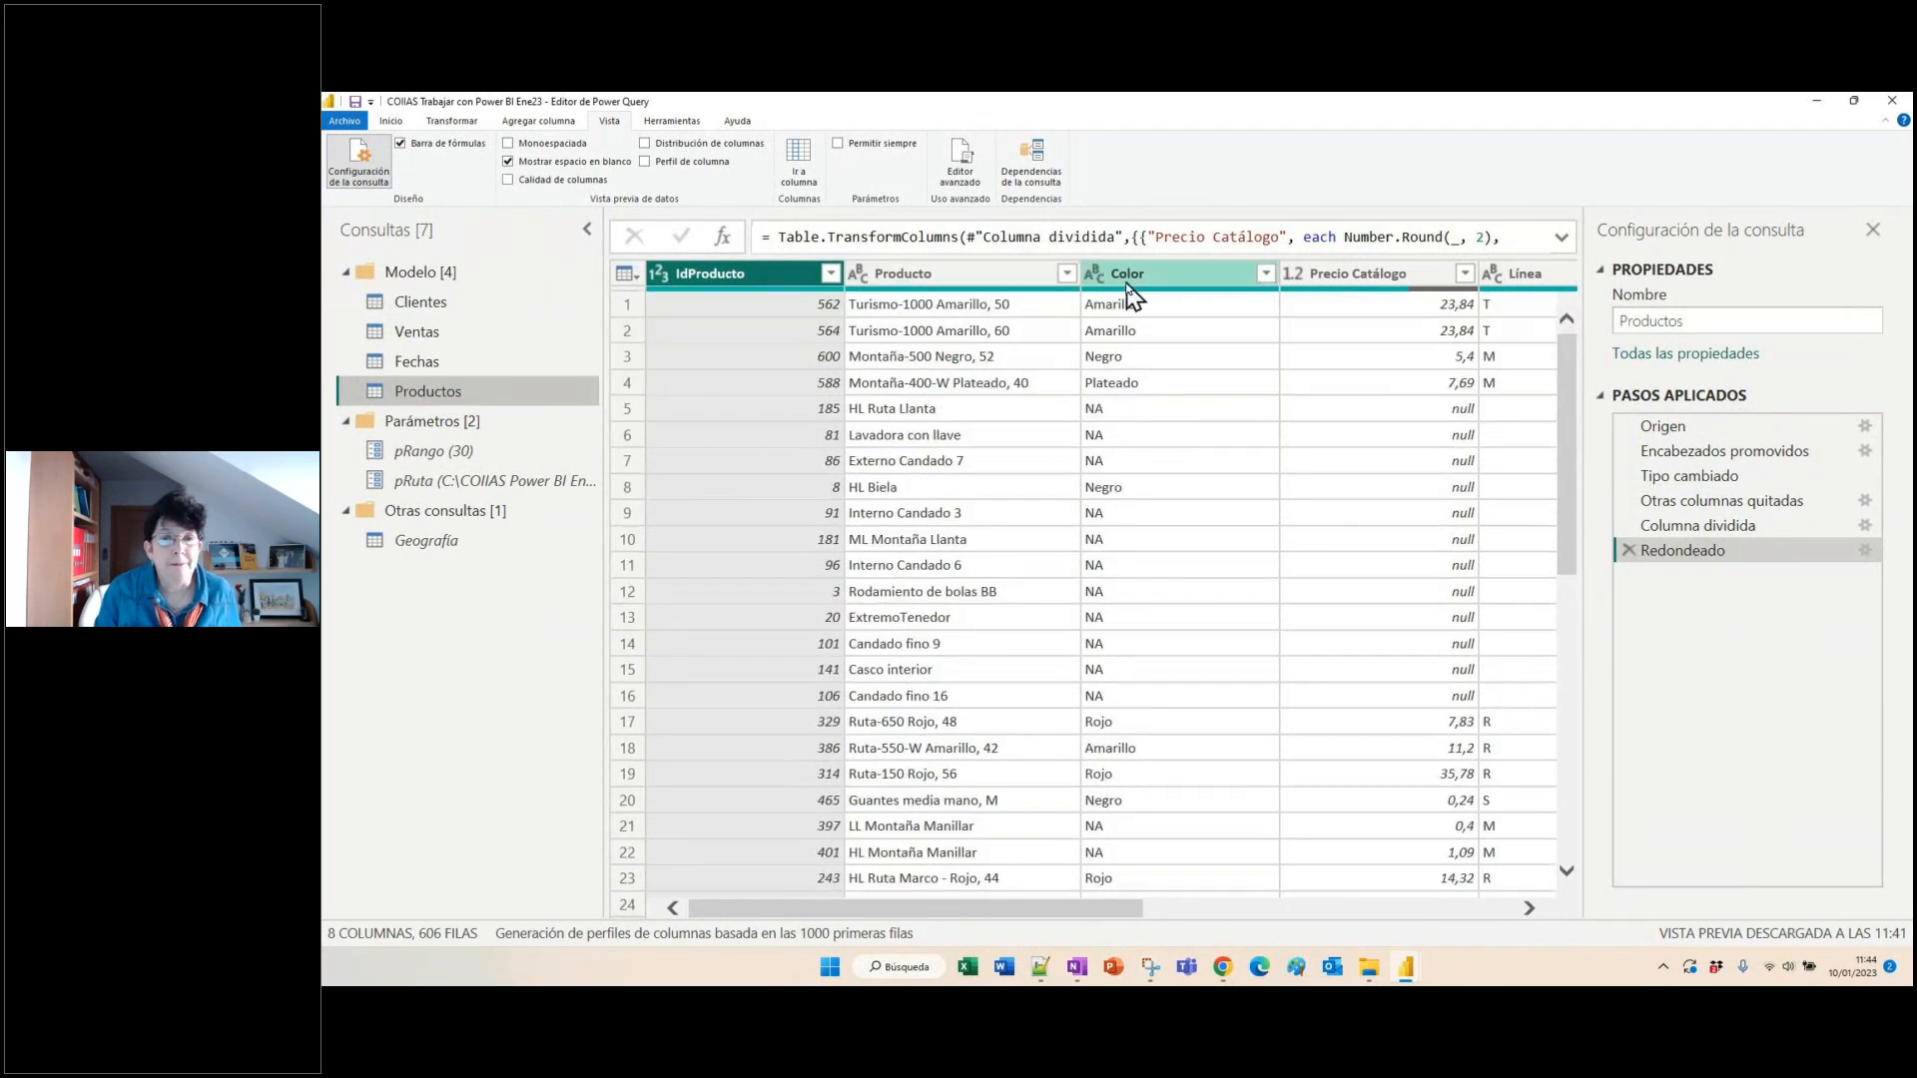
pyautogui.click(721, 146)
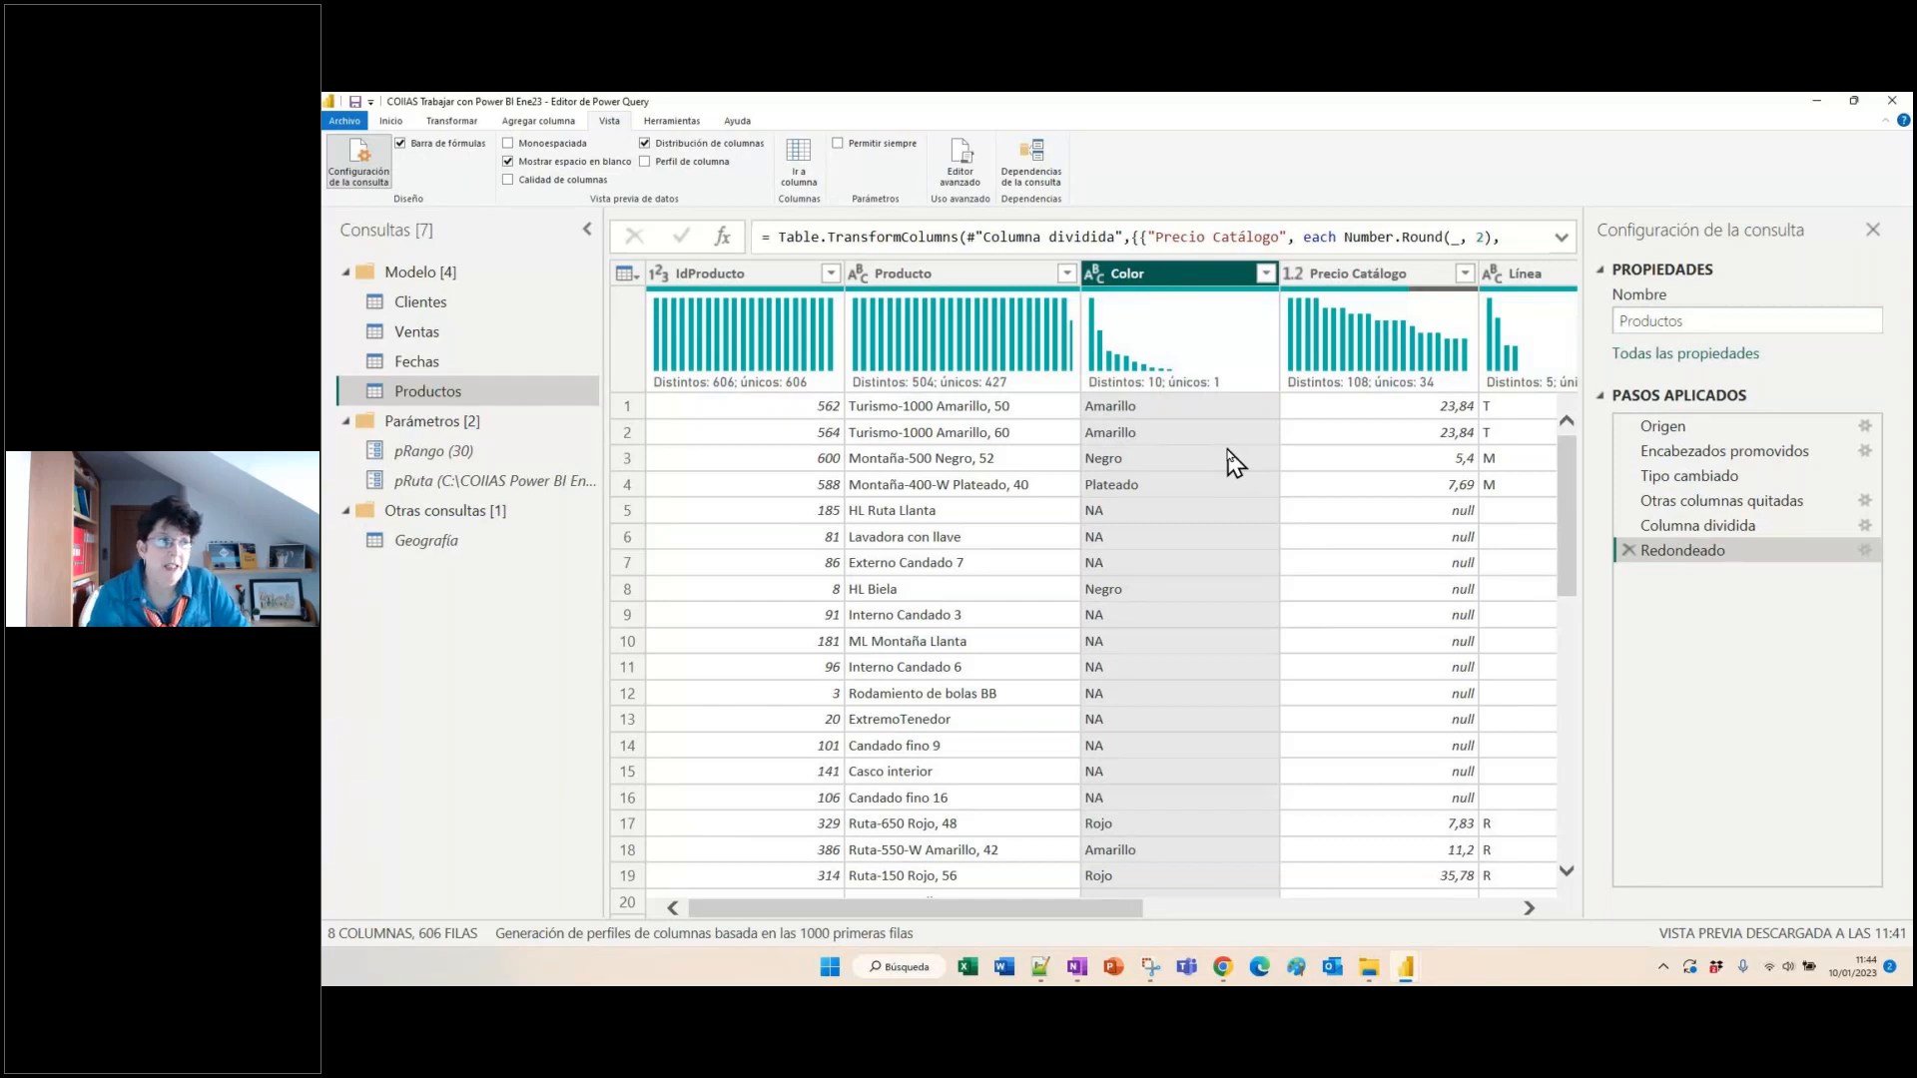
pyautogui.moveTo(1093, 370)
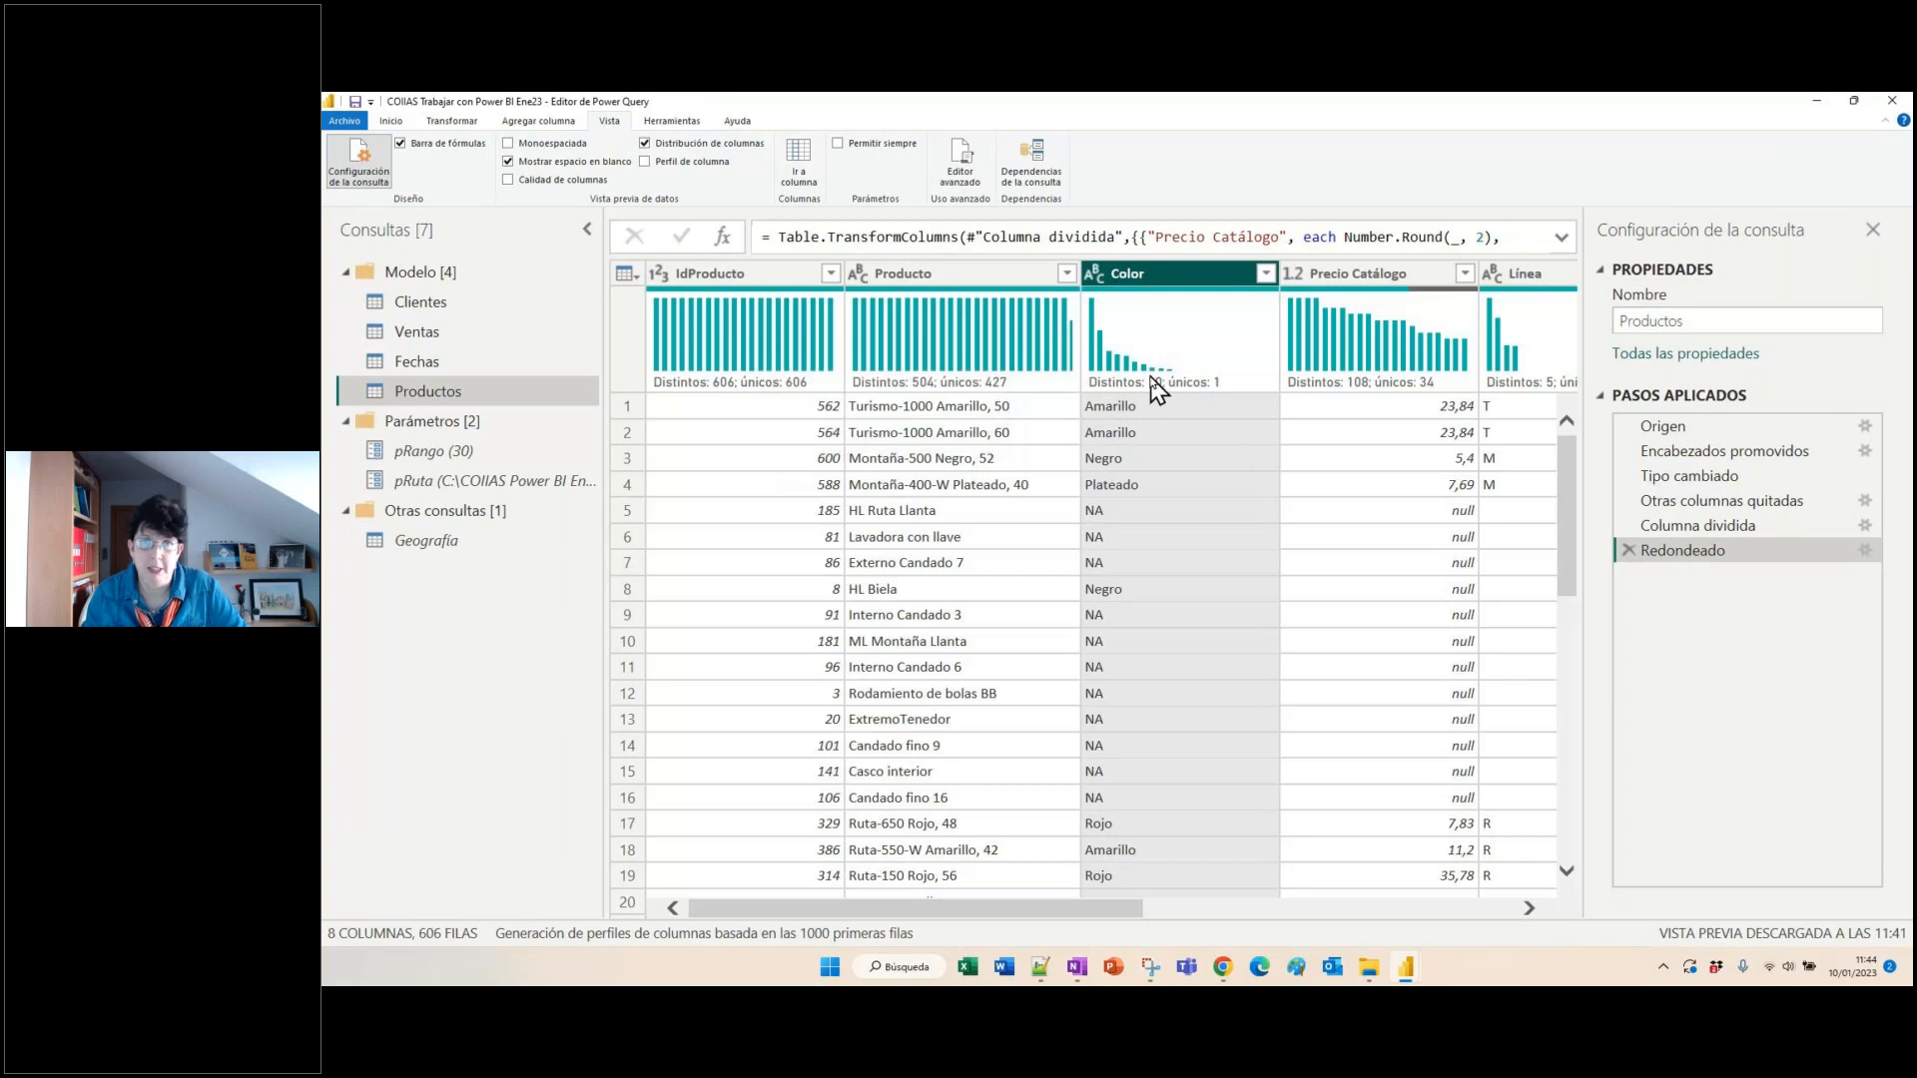
pyautogui.moveTo(1161, 389)
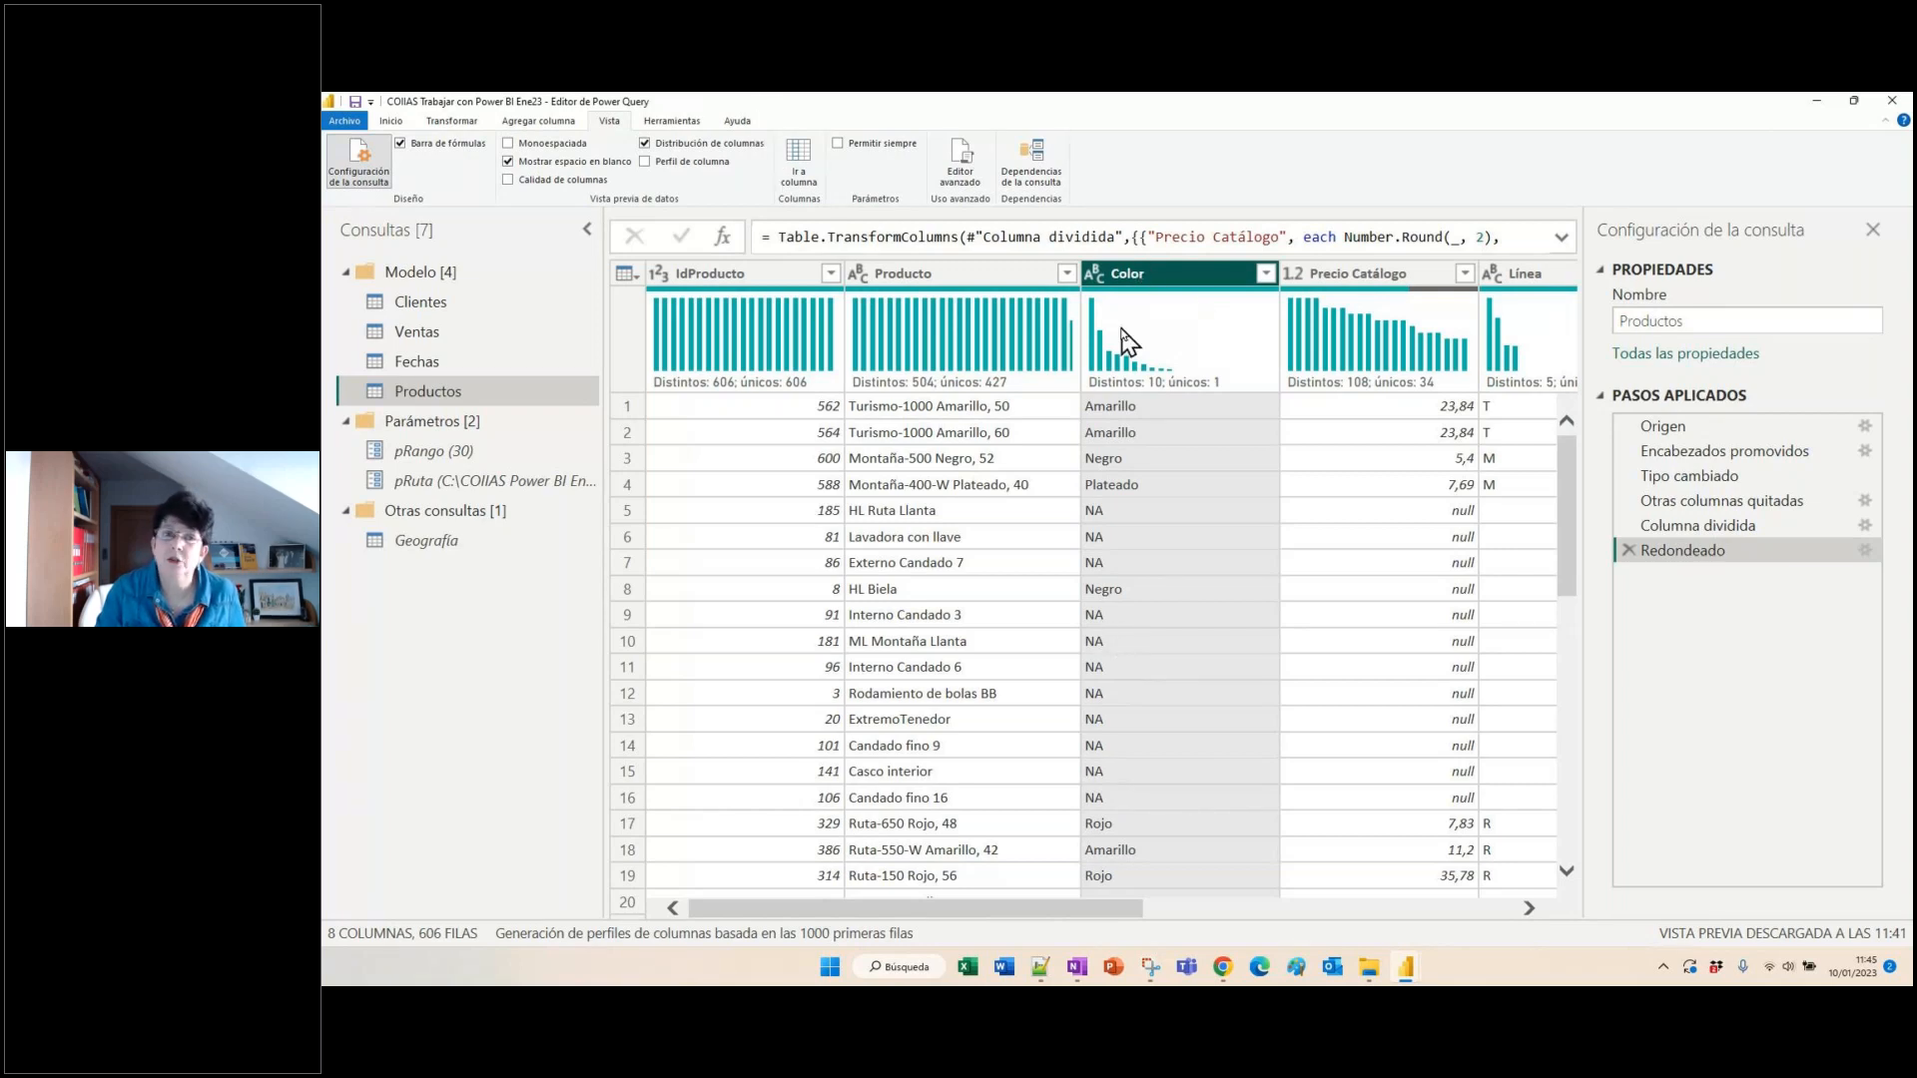
# - Turn on the column profile for Color and inspect the details of the Gris value in the value distribution
pyautogui.click(691, 166)
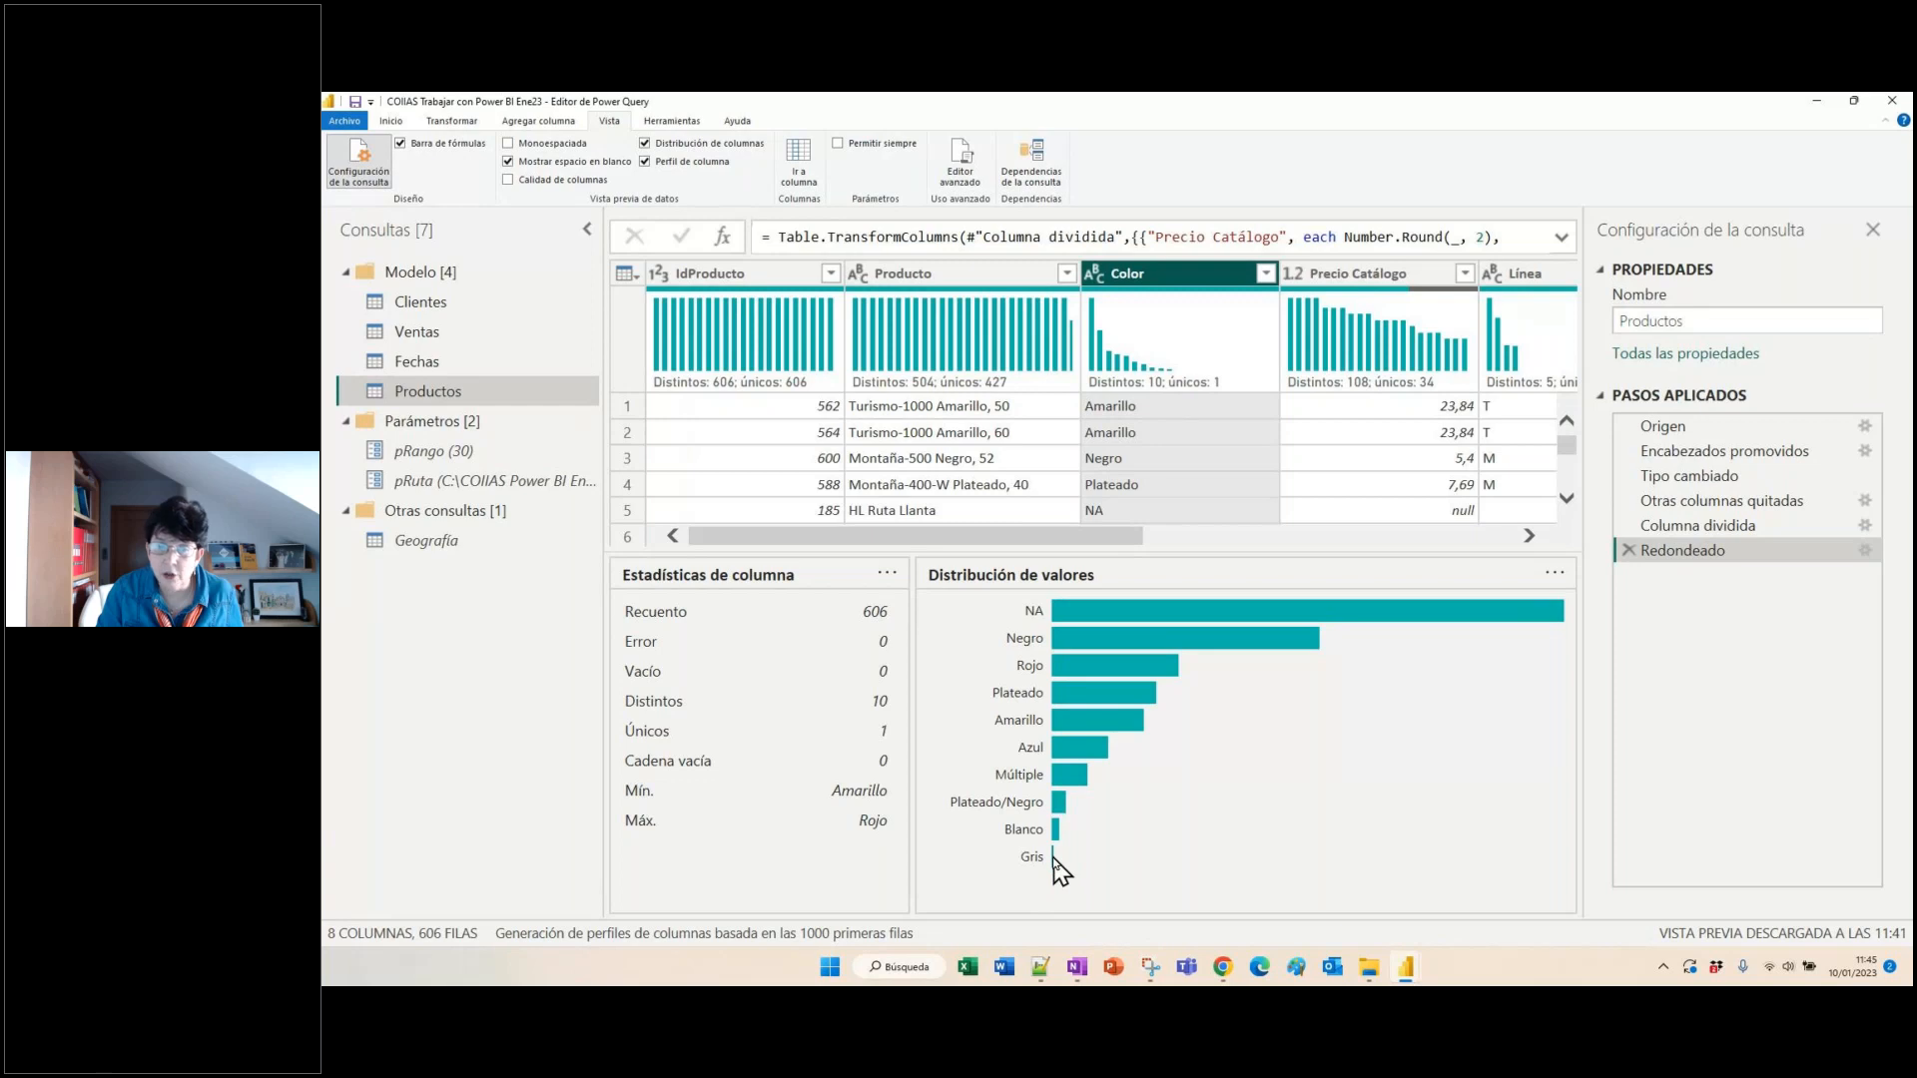
pyautogui.moveTo(1056, 864)
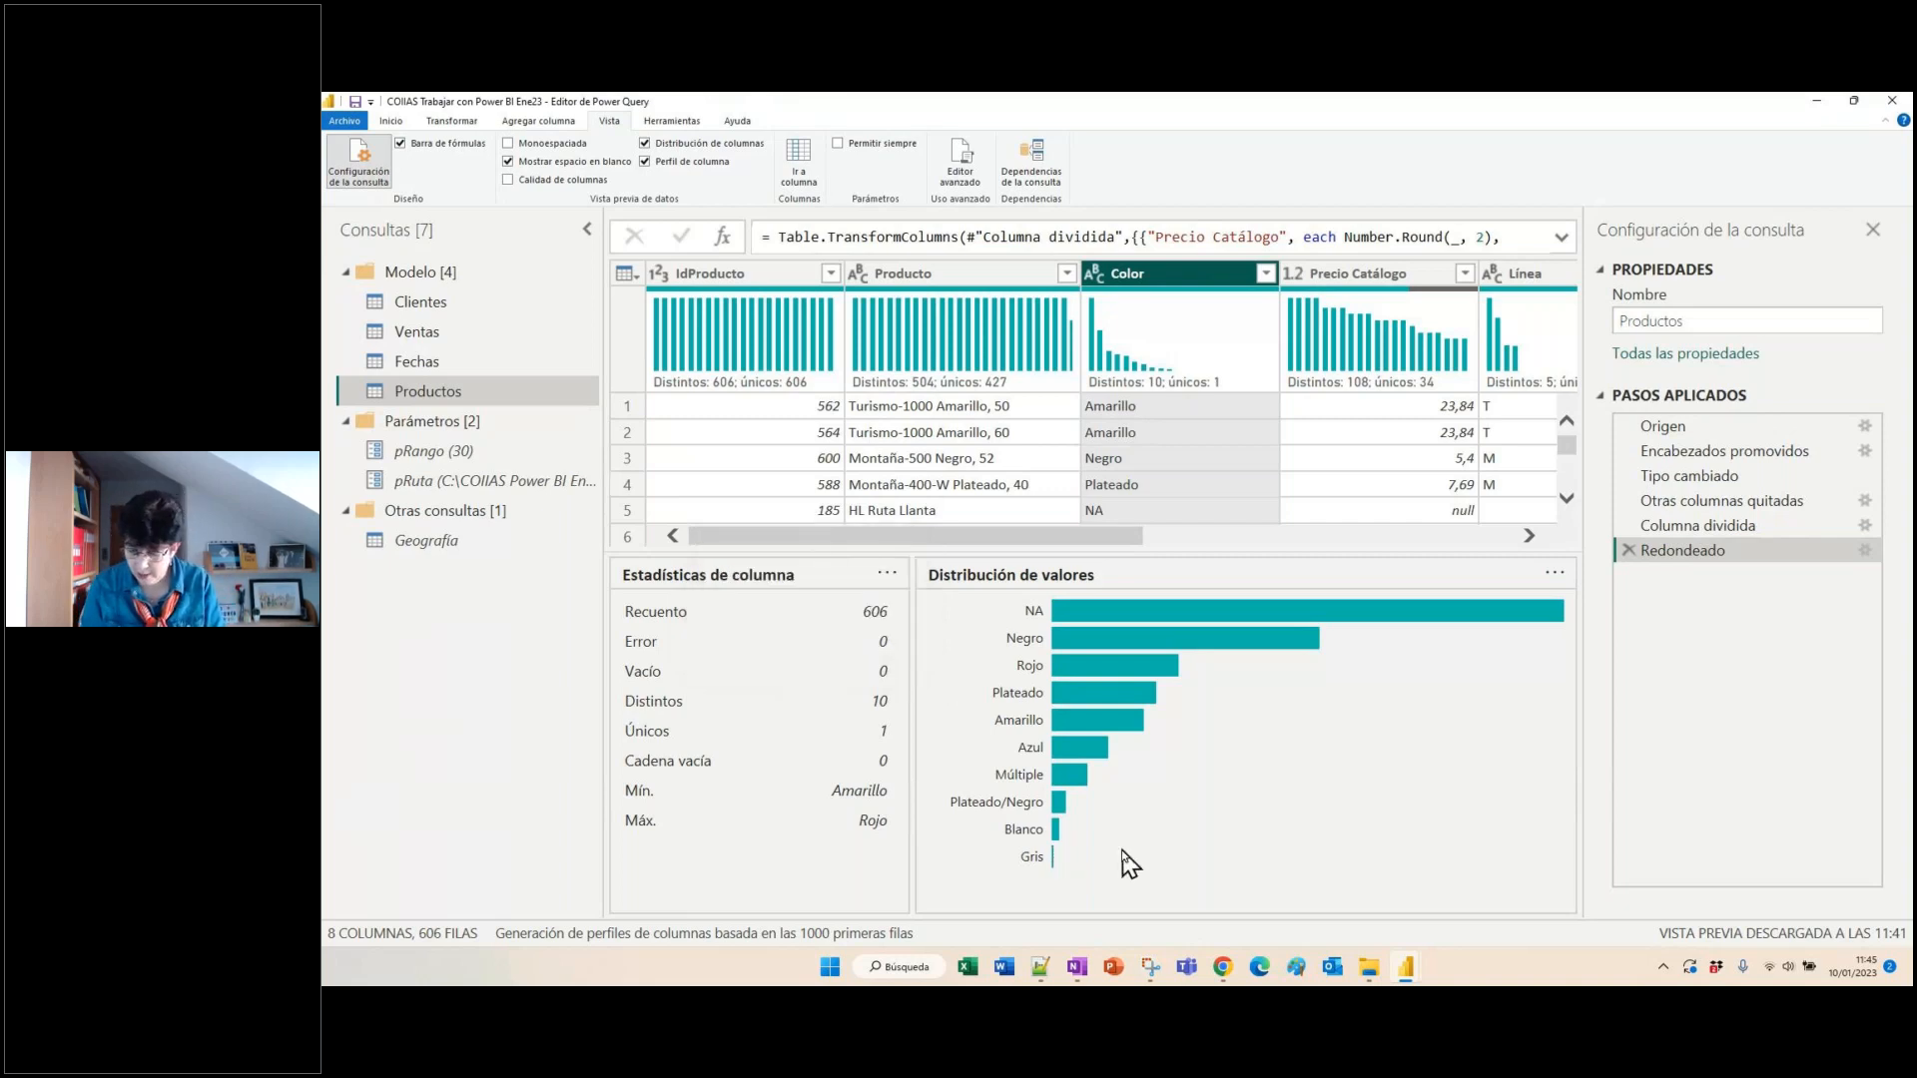
pyautogui.hotkey('ctrl', '-')
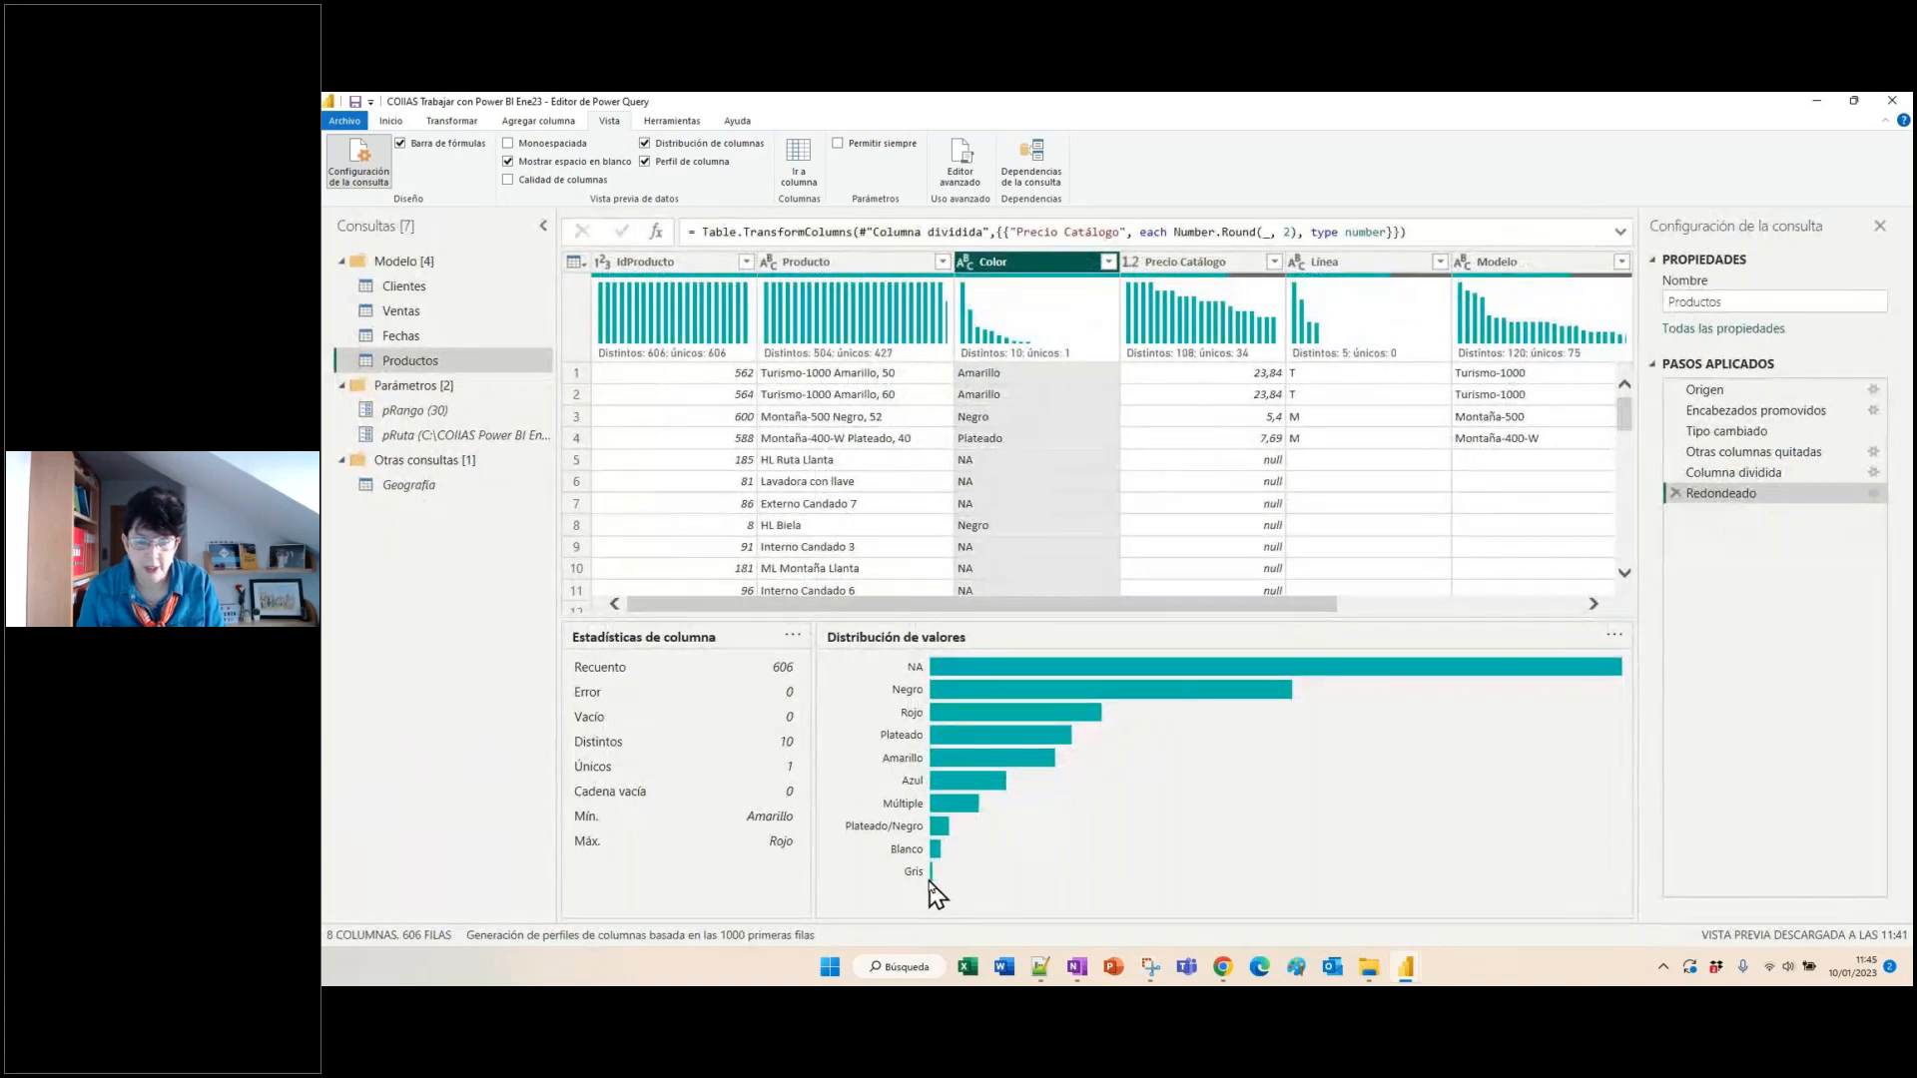
pyautogui.moveTo(931, 879)
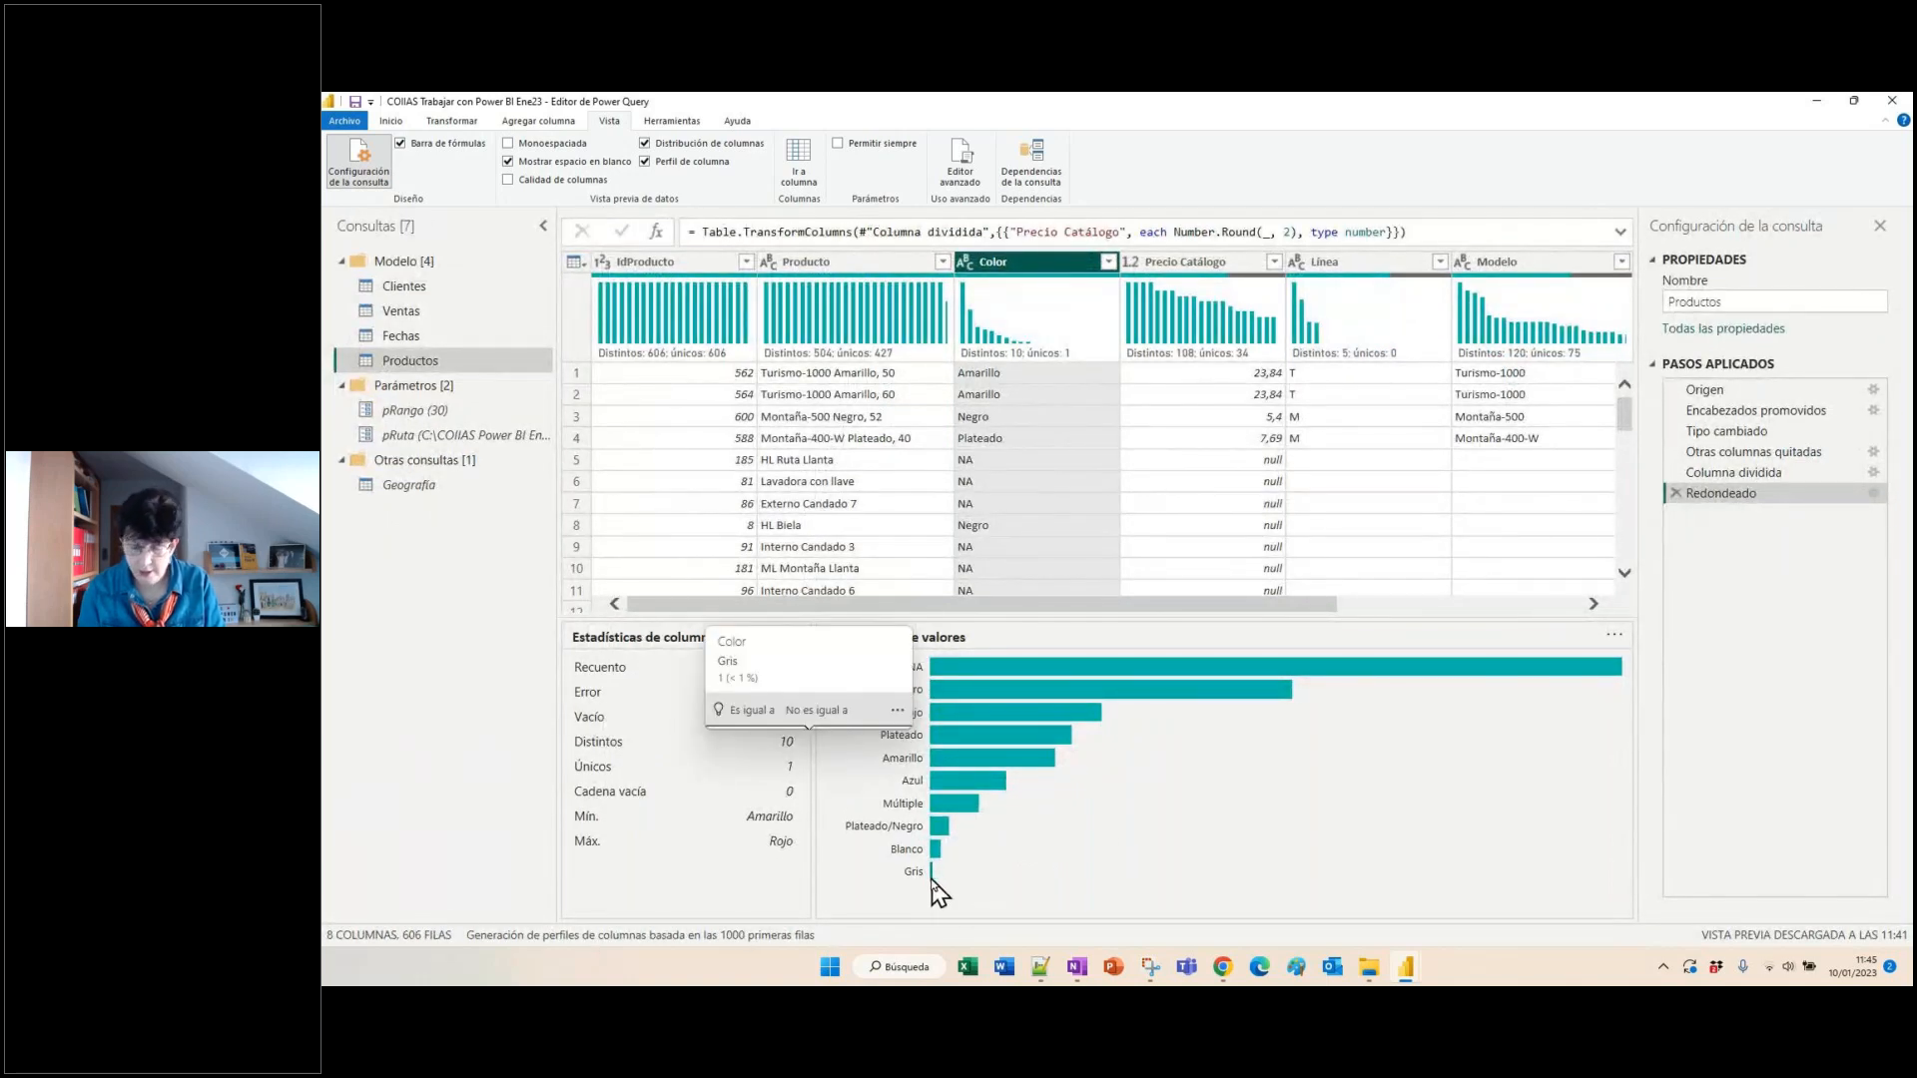
# - Inspect the Gris value's details in the Color value distribution again, and hide the column profile and column distribution
pyautogui.hotkey('ctrl', '-')
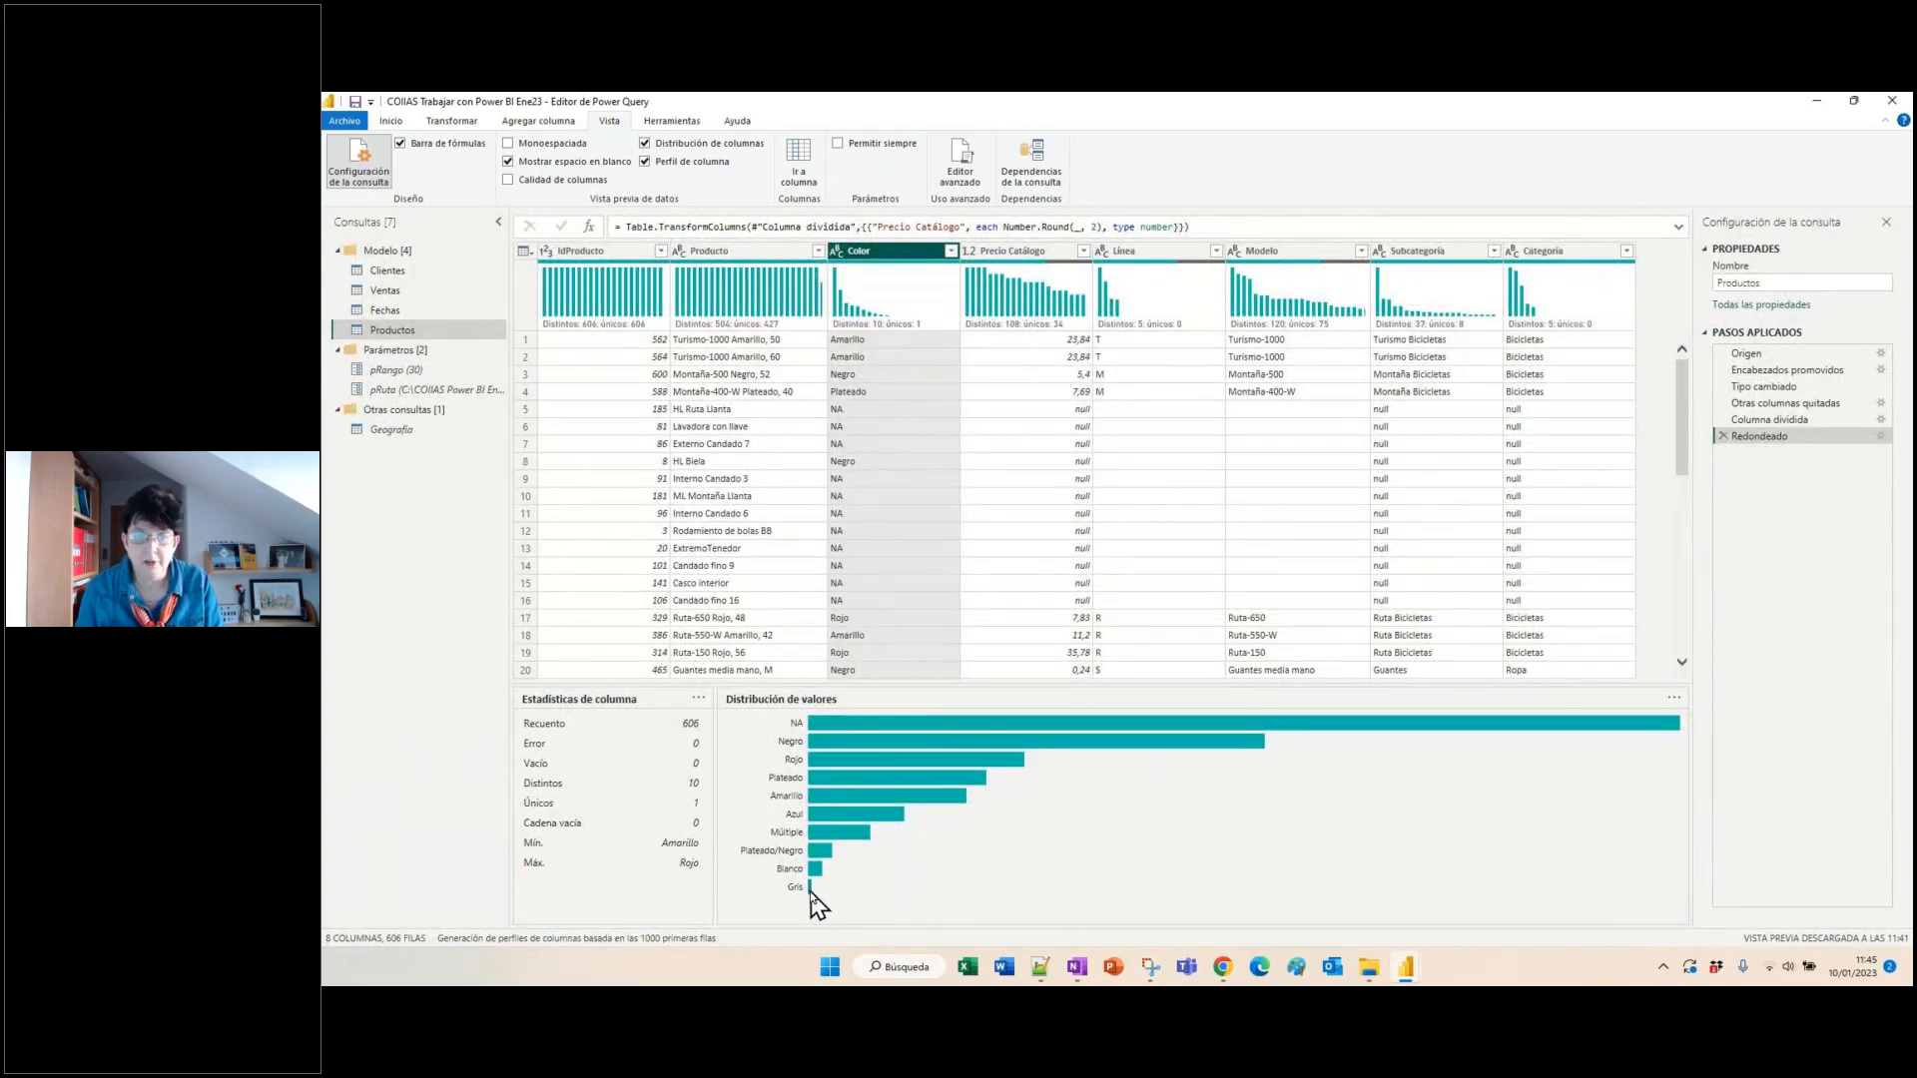
pyautogui.moveTo(811, 887)
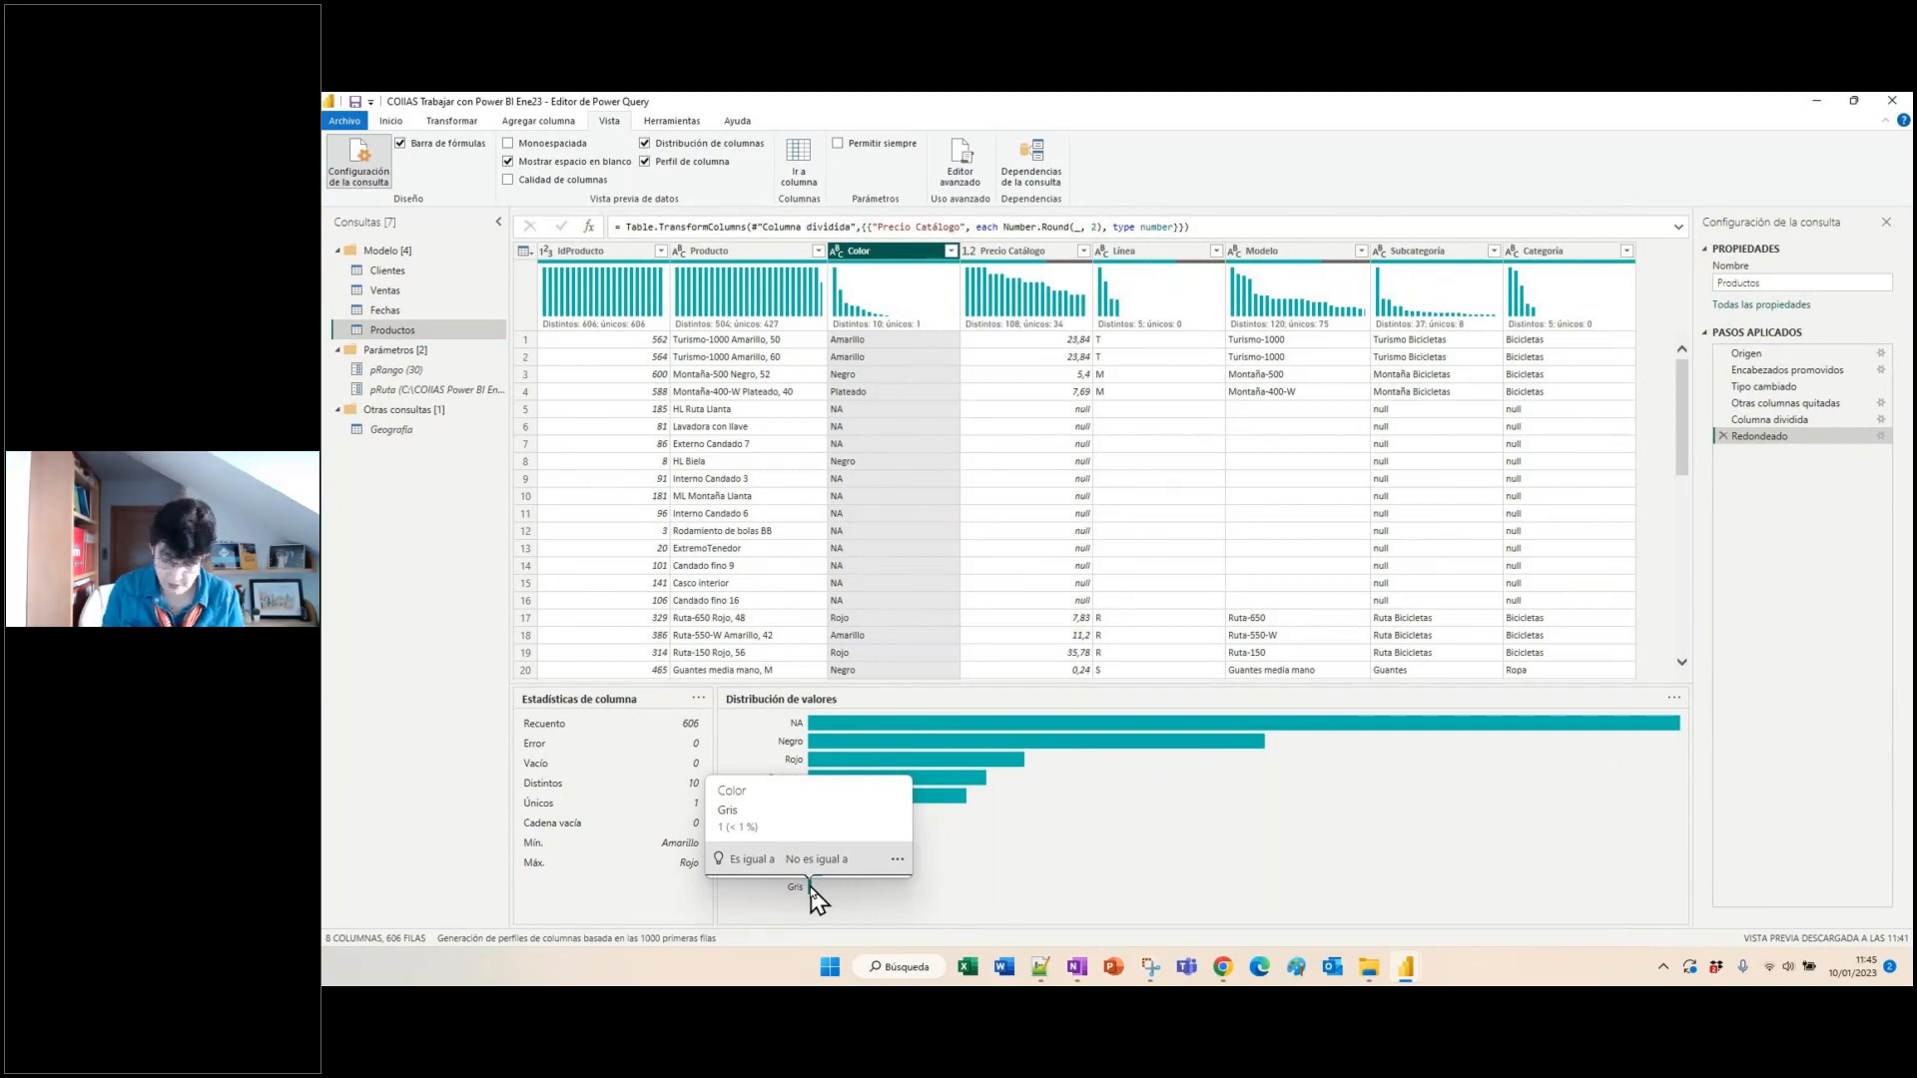
pyautogui.hotkey('ctrl', '+')
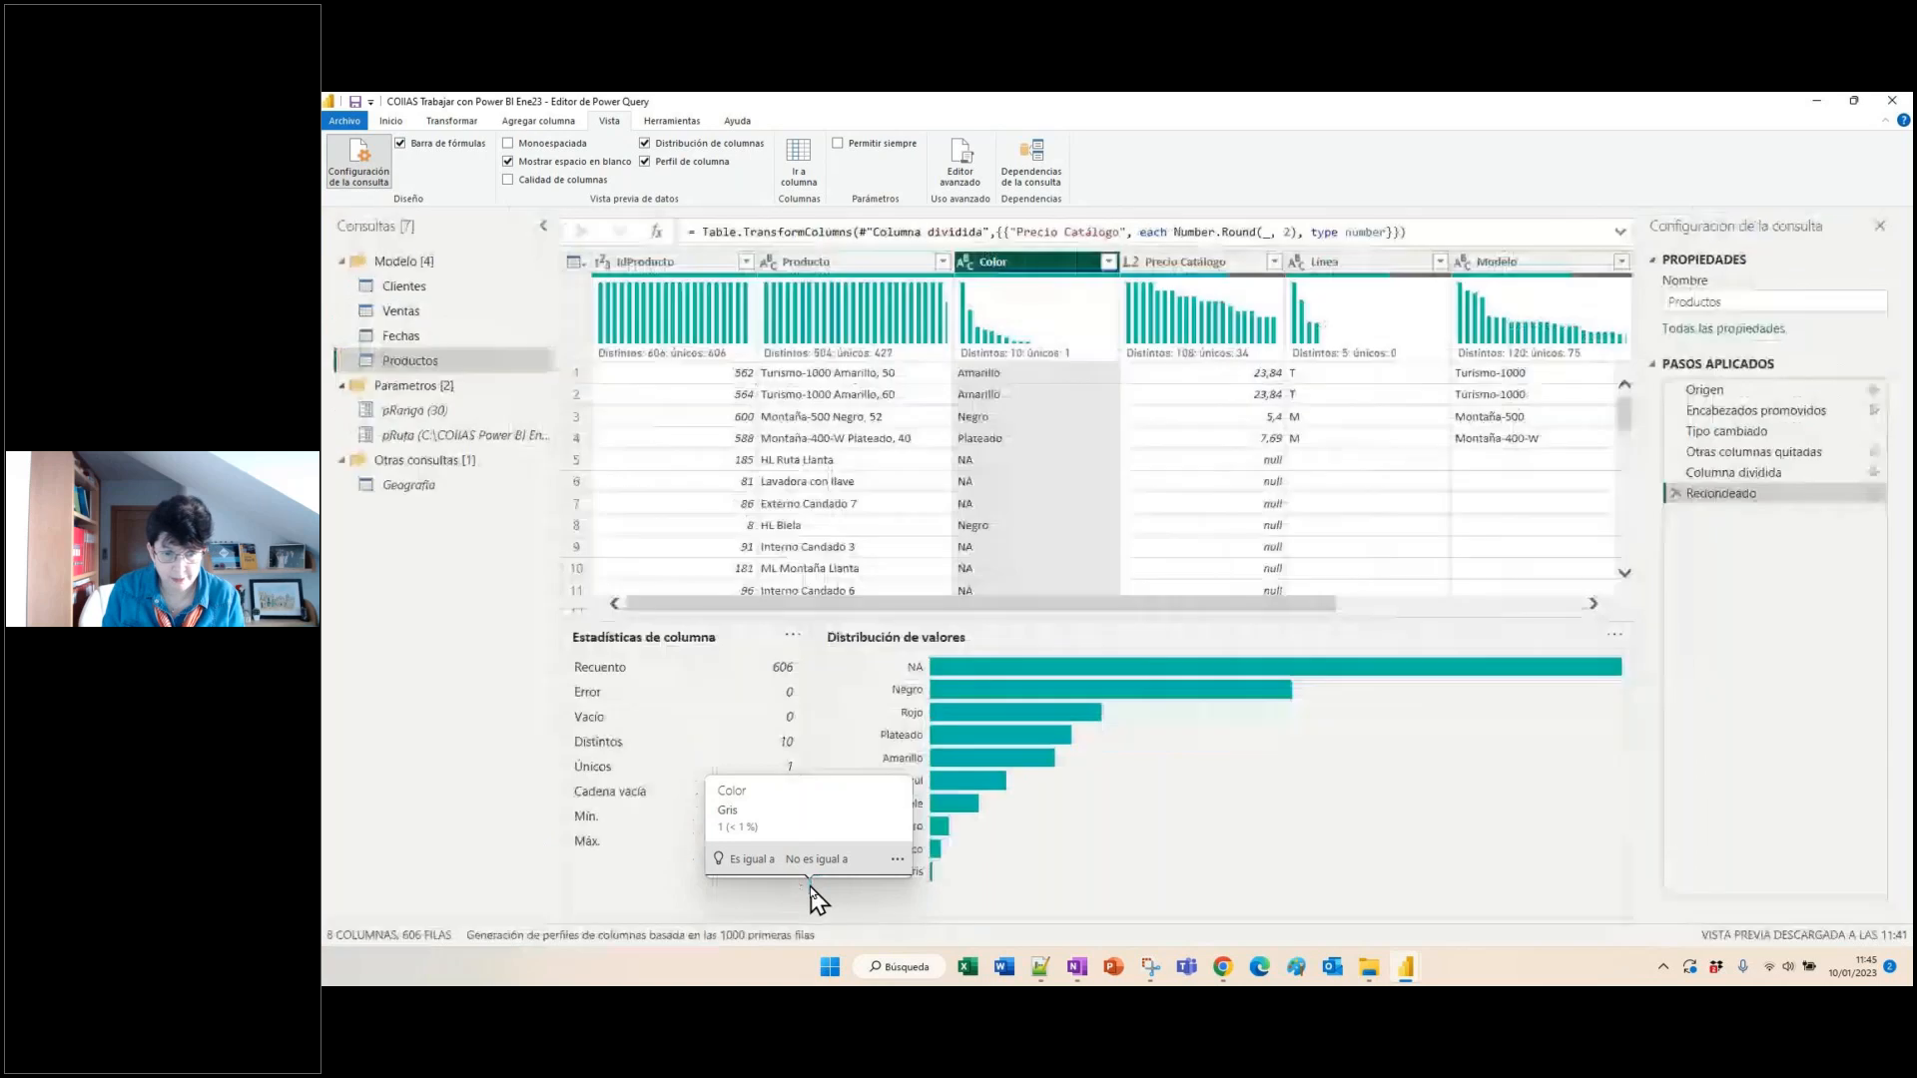
pyautogui.hotkey('ctrl', '+')
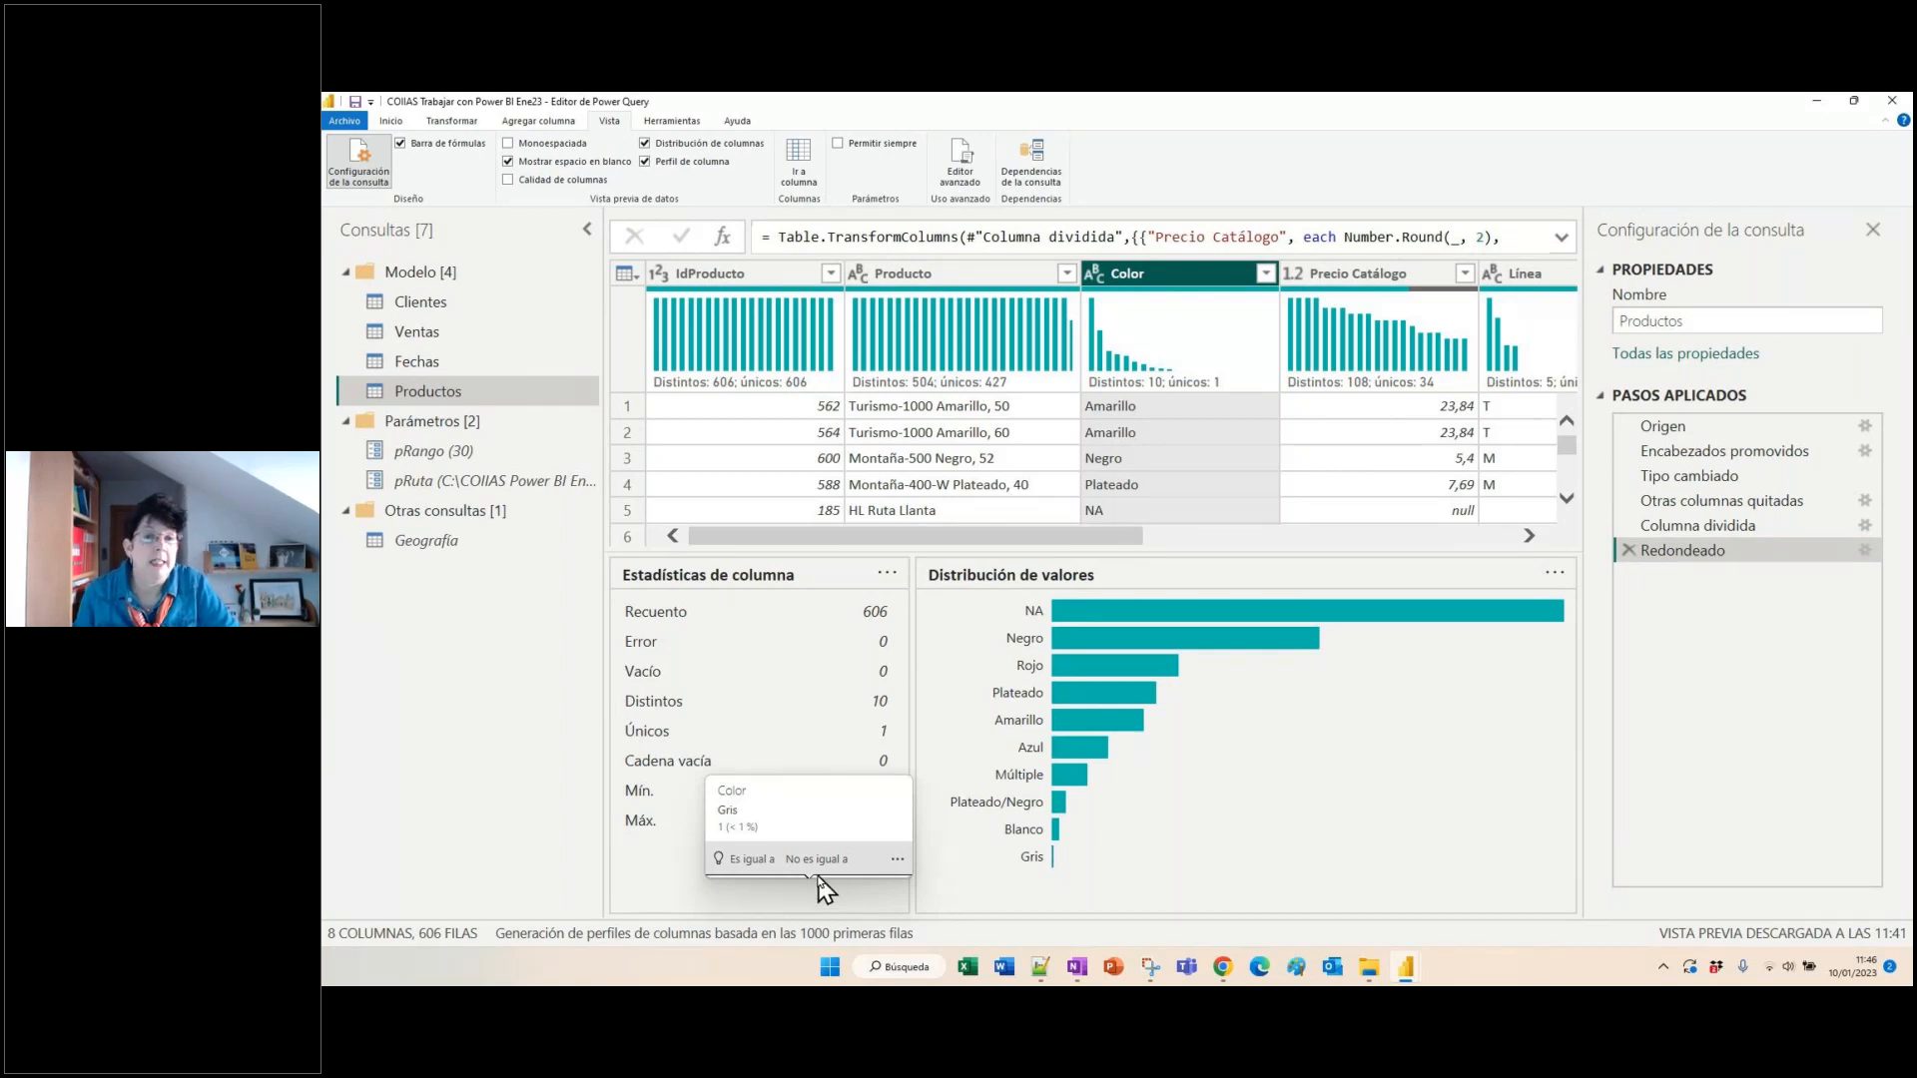
pyautogui.click(643, 163)
pyautogui.click(656, 146)
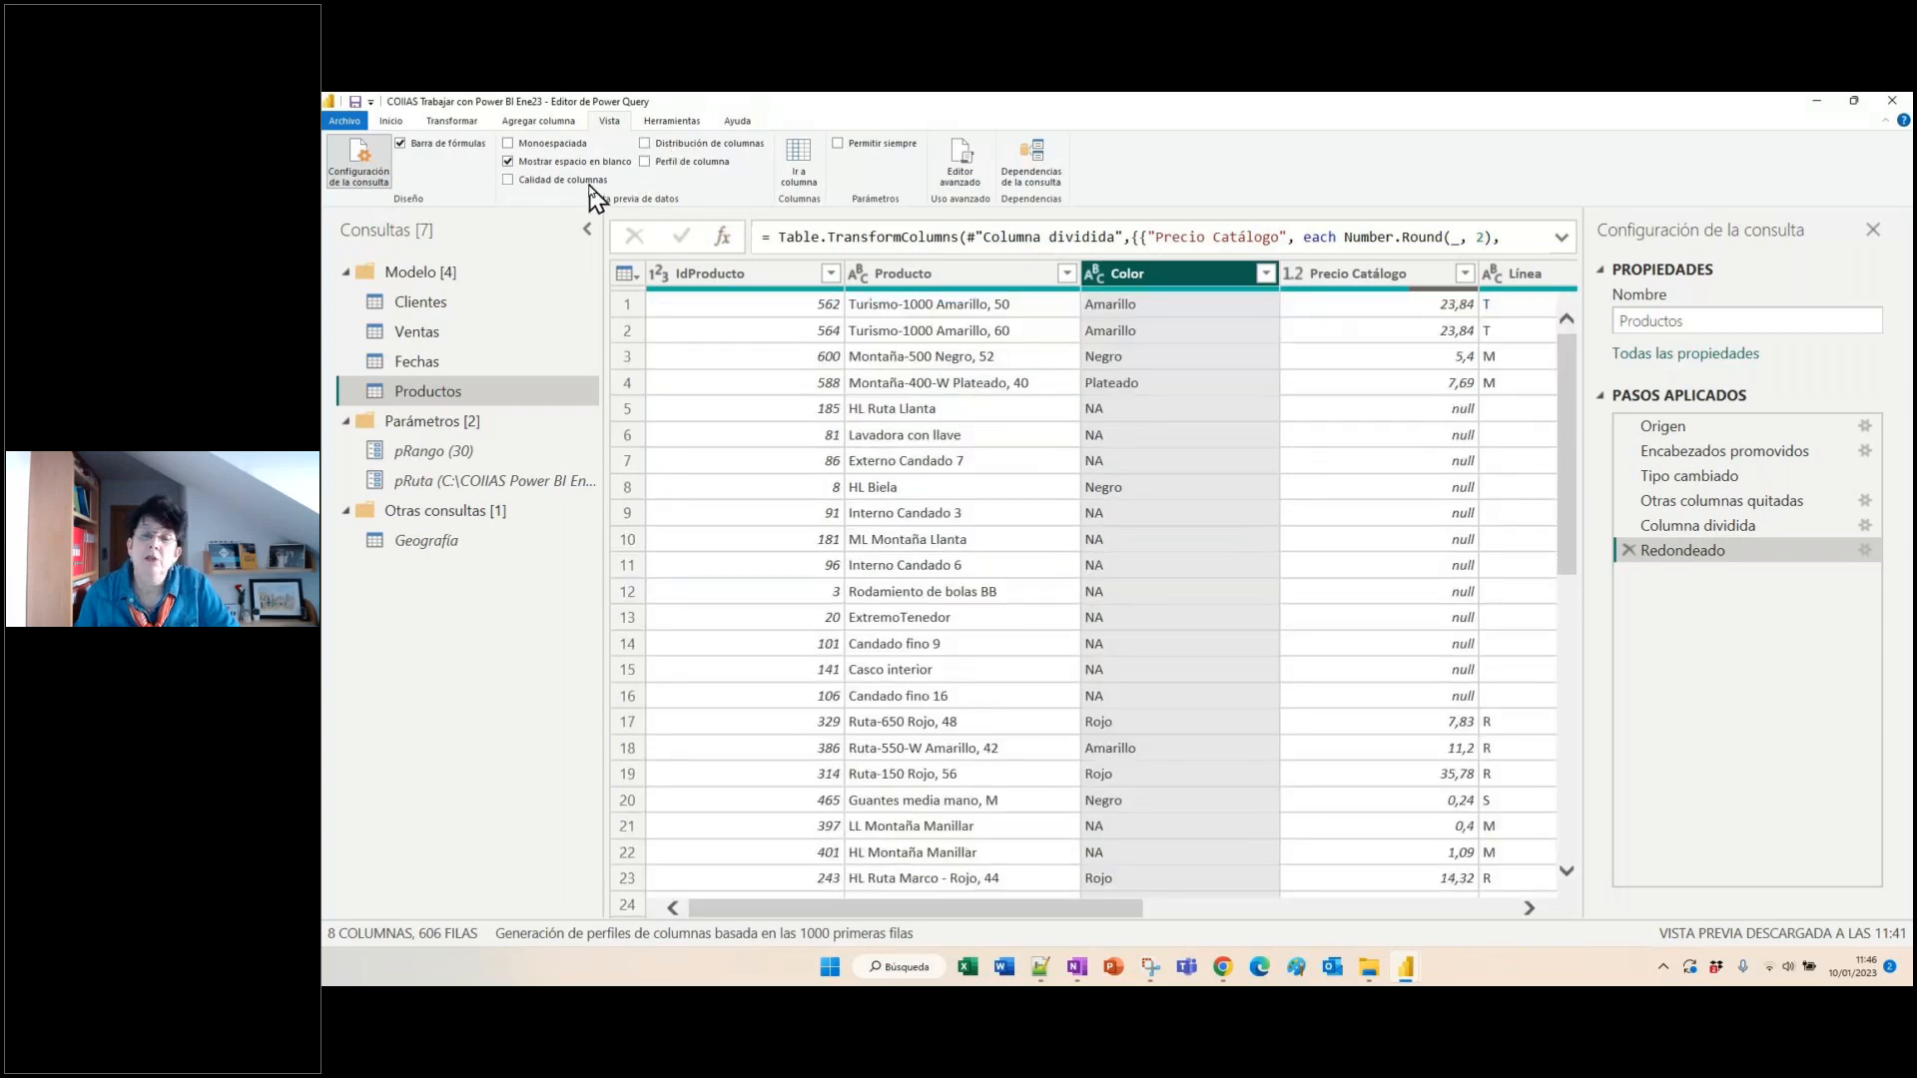
# - Open the Clientes query and compare the Nacimiento column in the Edad calculada and Tipo cambiado steps
pyautogui.click(517, 318)
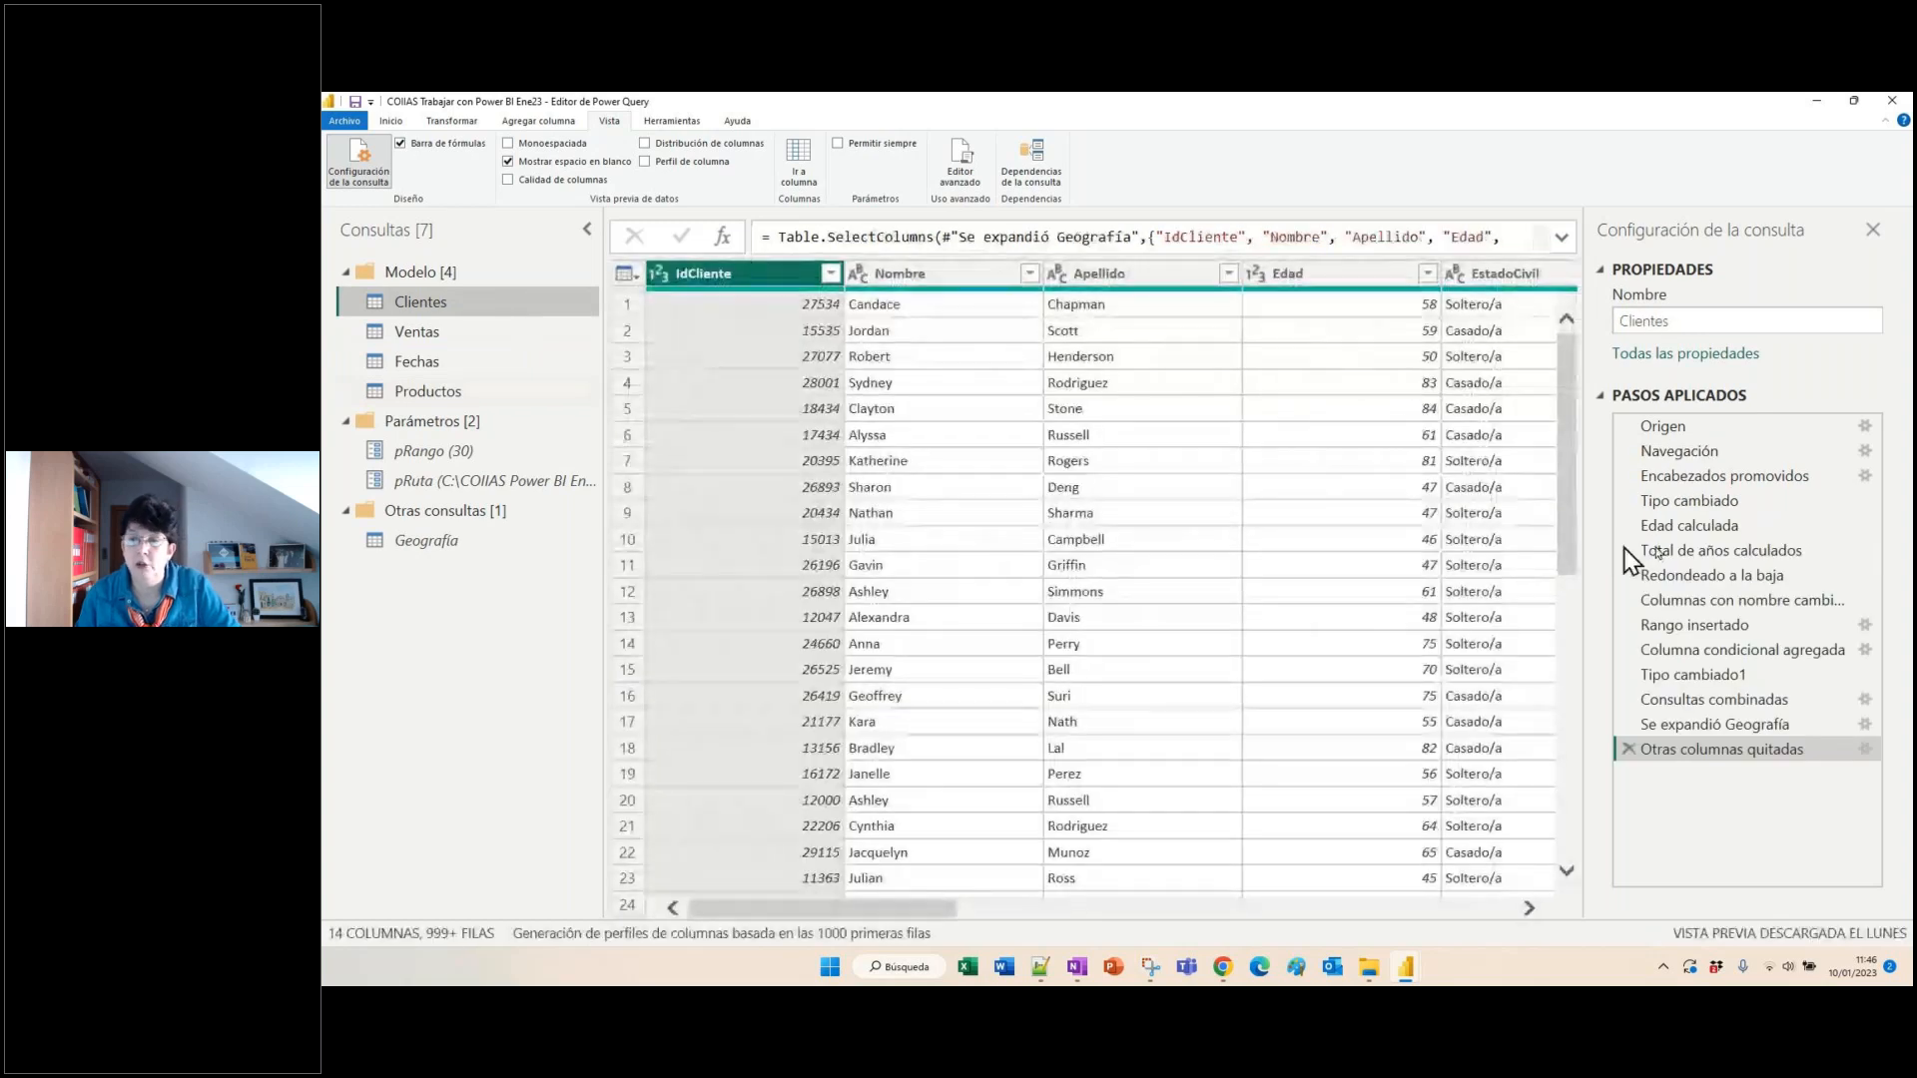
pyautogui.click(1719, 531)
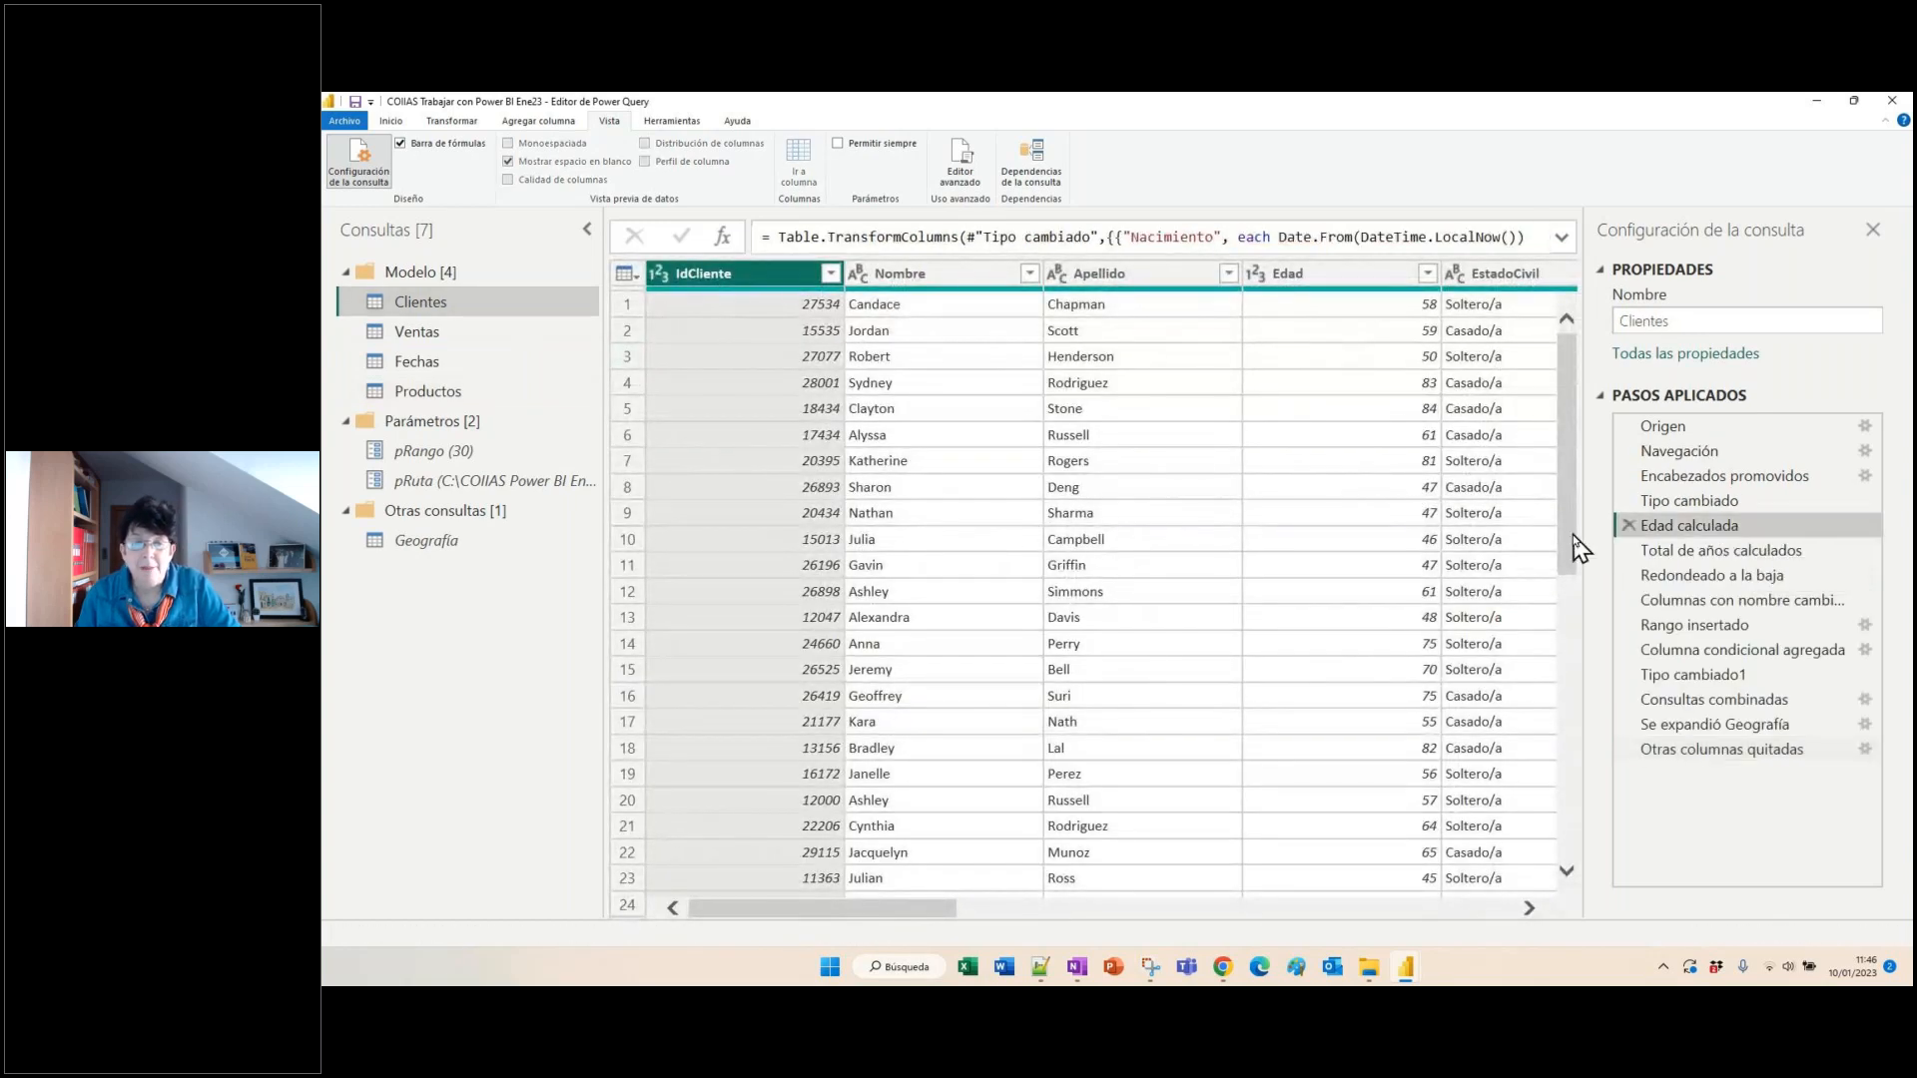
pyautogui.moveTo(933, 910); pyautogui.dragTo(1109, 912)
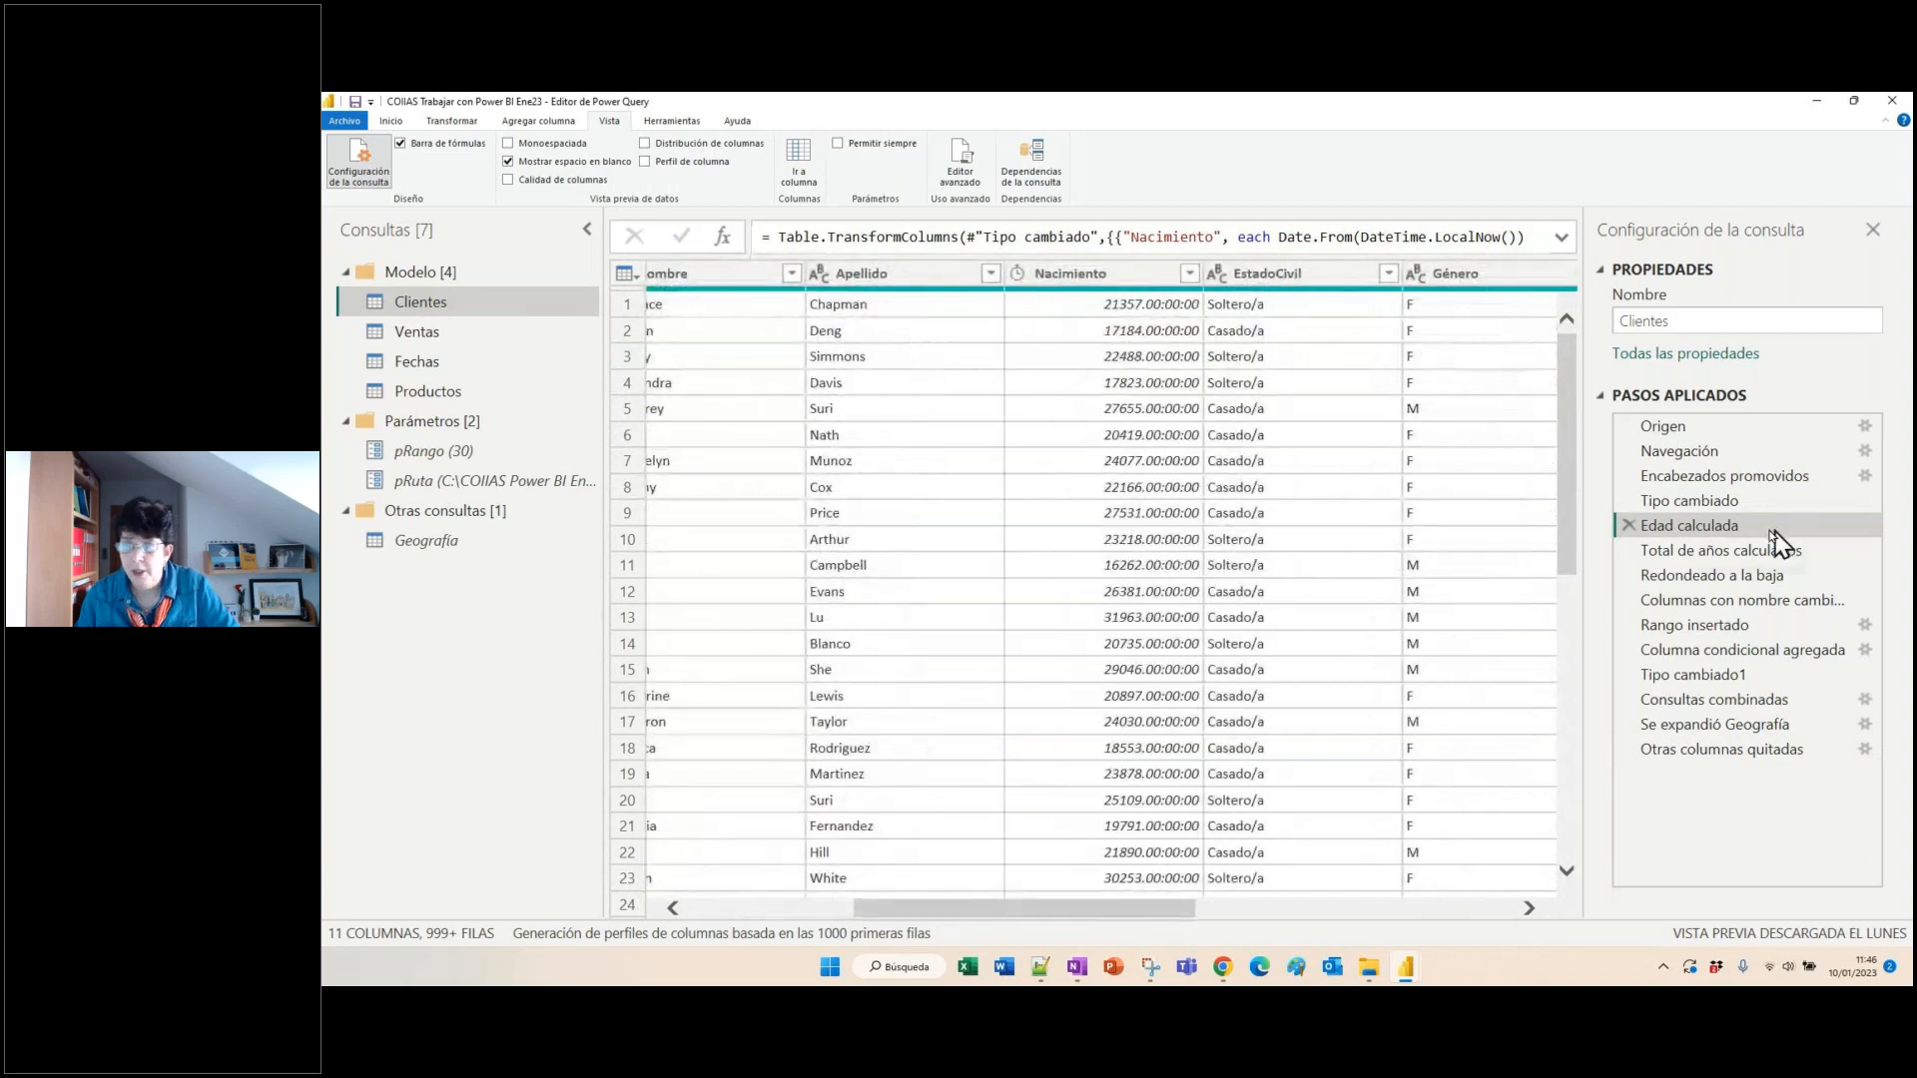
pyautogui.click(1694, 505)
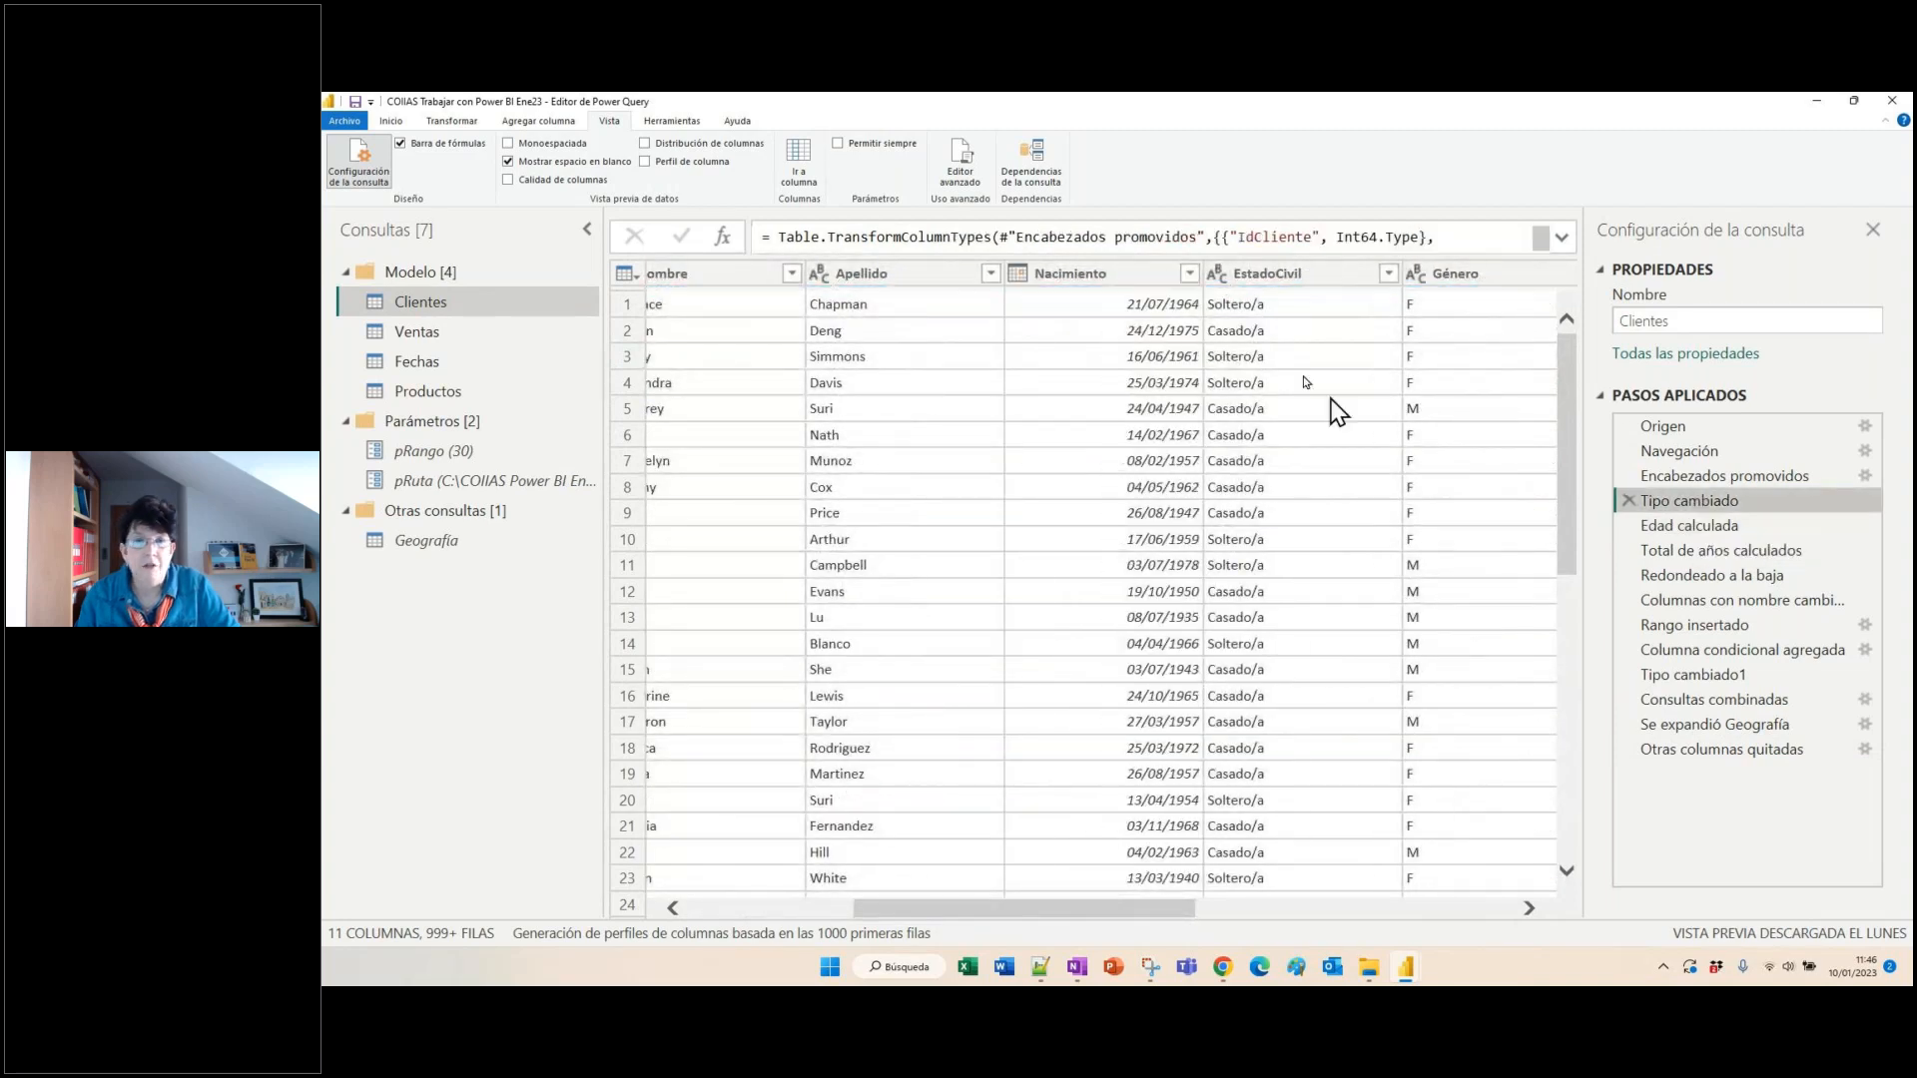
# - Select the Nacimiento column at the Tipo cambiado step and examine the date transformations available for it
pyautogui.click(1118, 274)
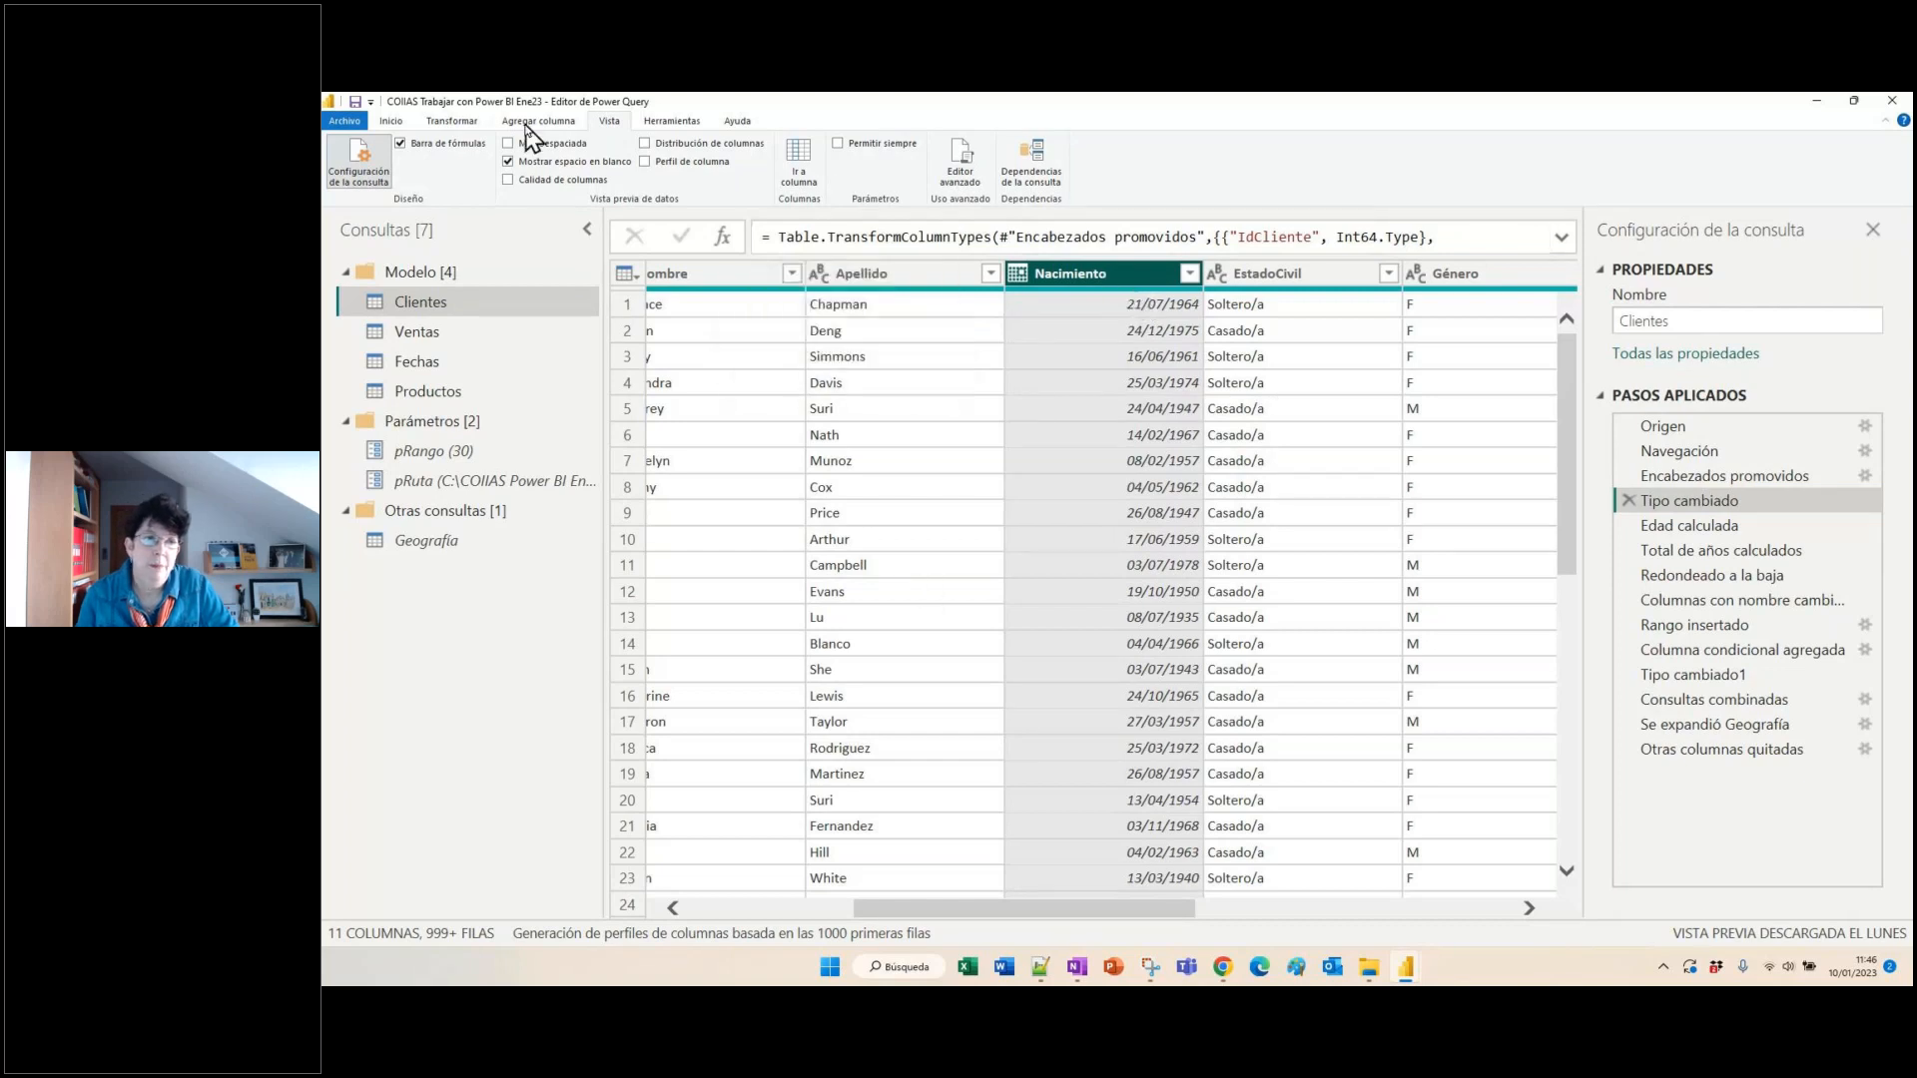
pyautogui.click(464, 123)
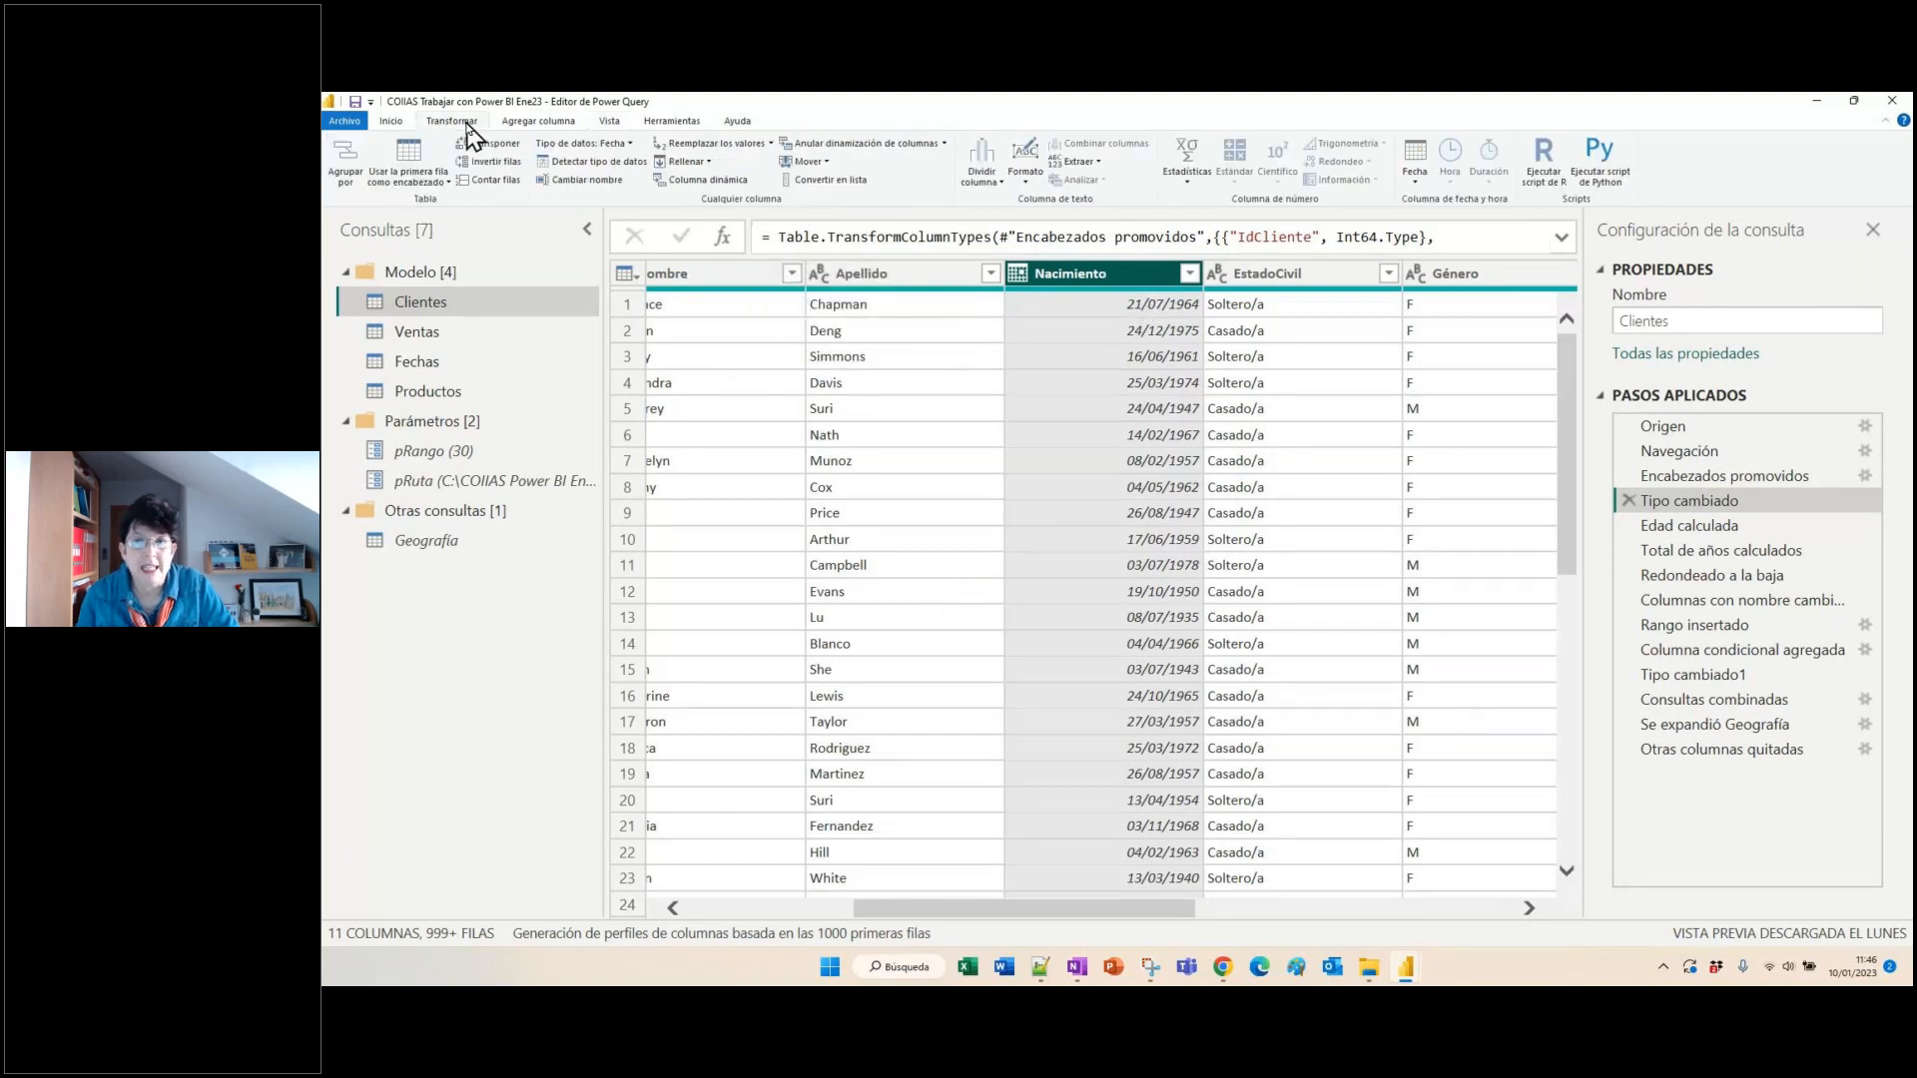
pyautogui.click(1414, 184)
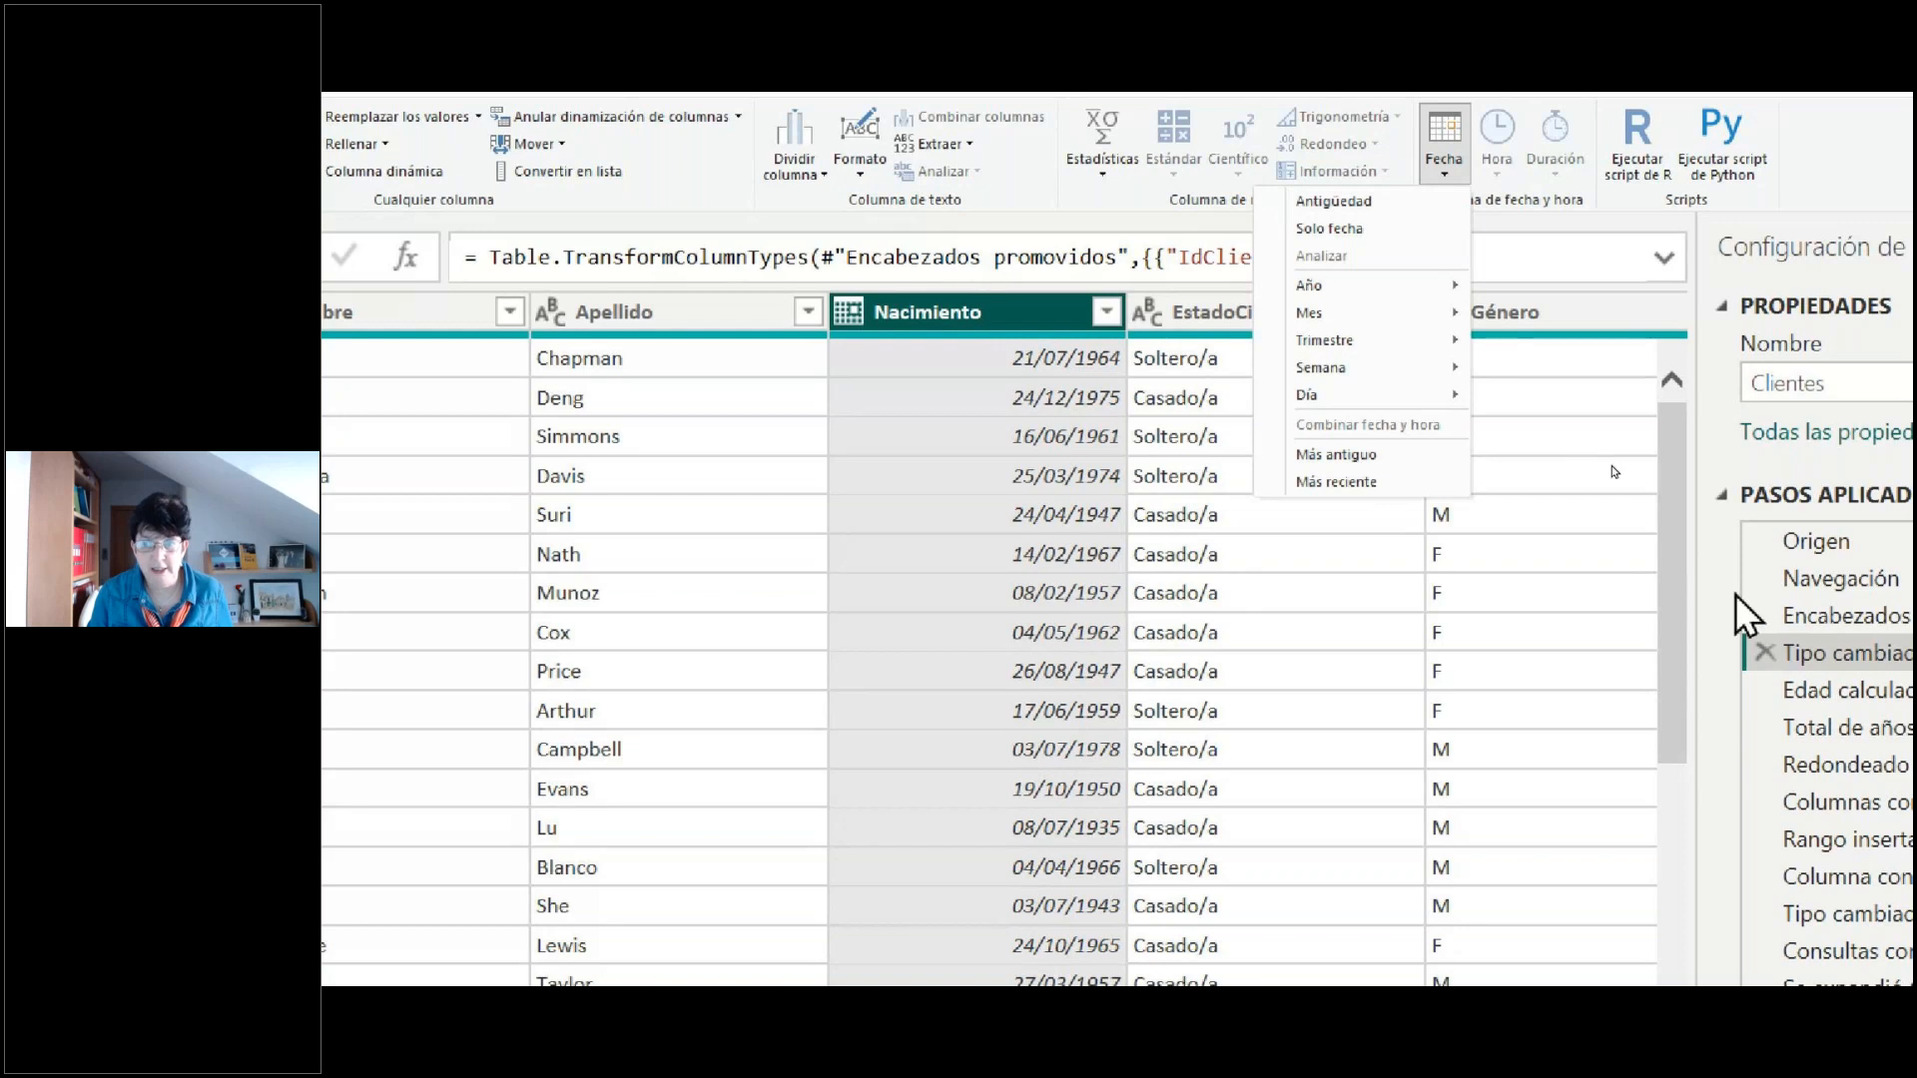
# - Return to the Edad calculada step and examine the duration transformations available for Nacimiento without applying any
pyautogui.click(1715, 691)
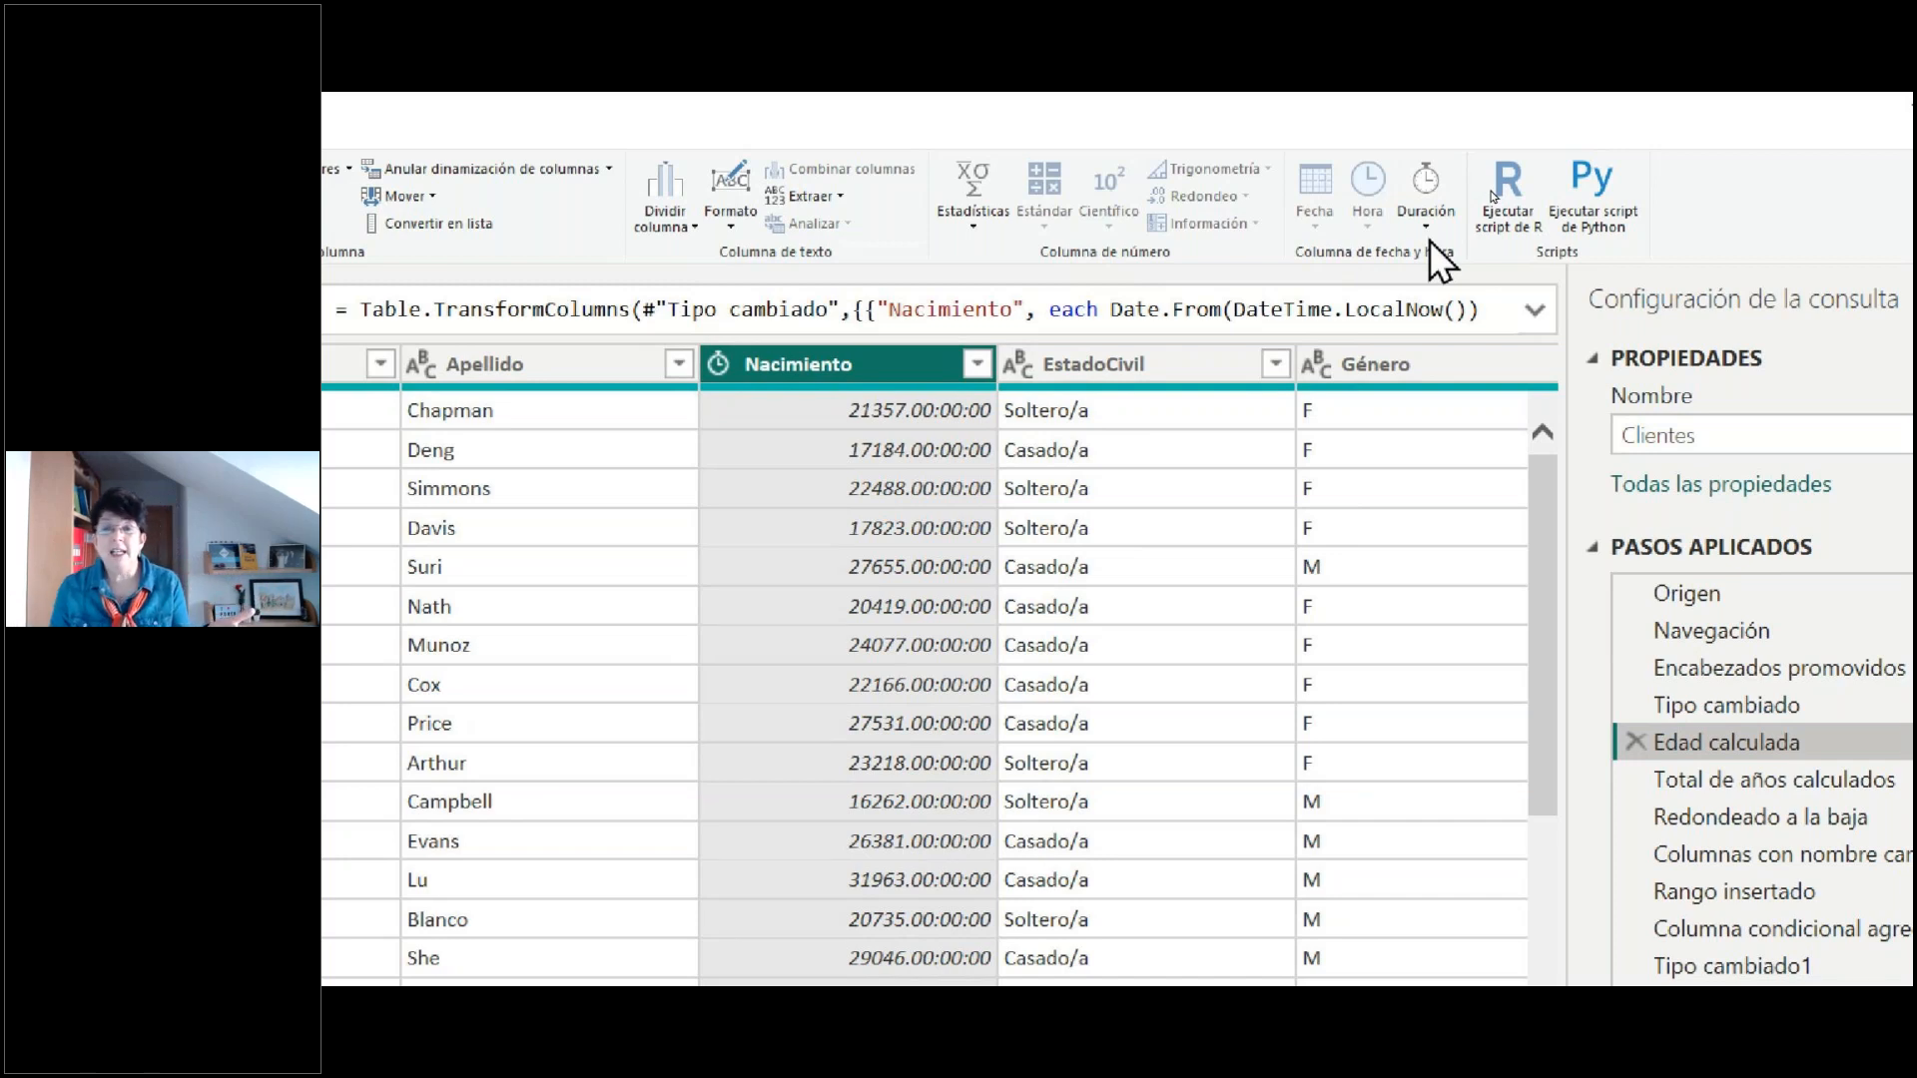
pyautogui.click(1429, 223)
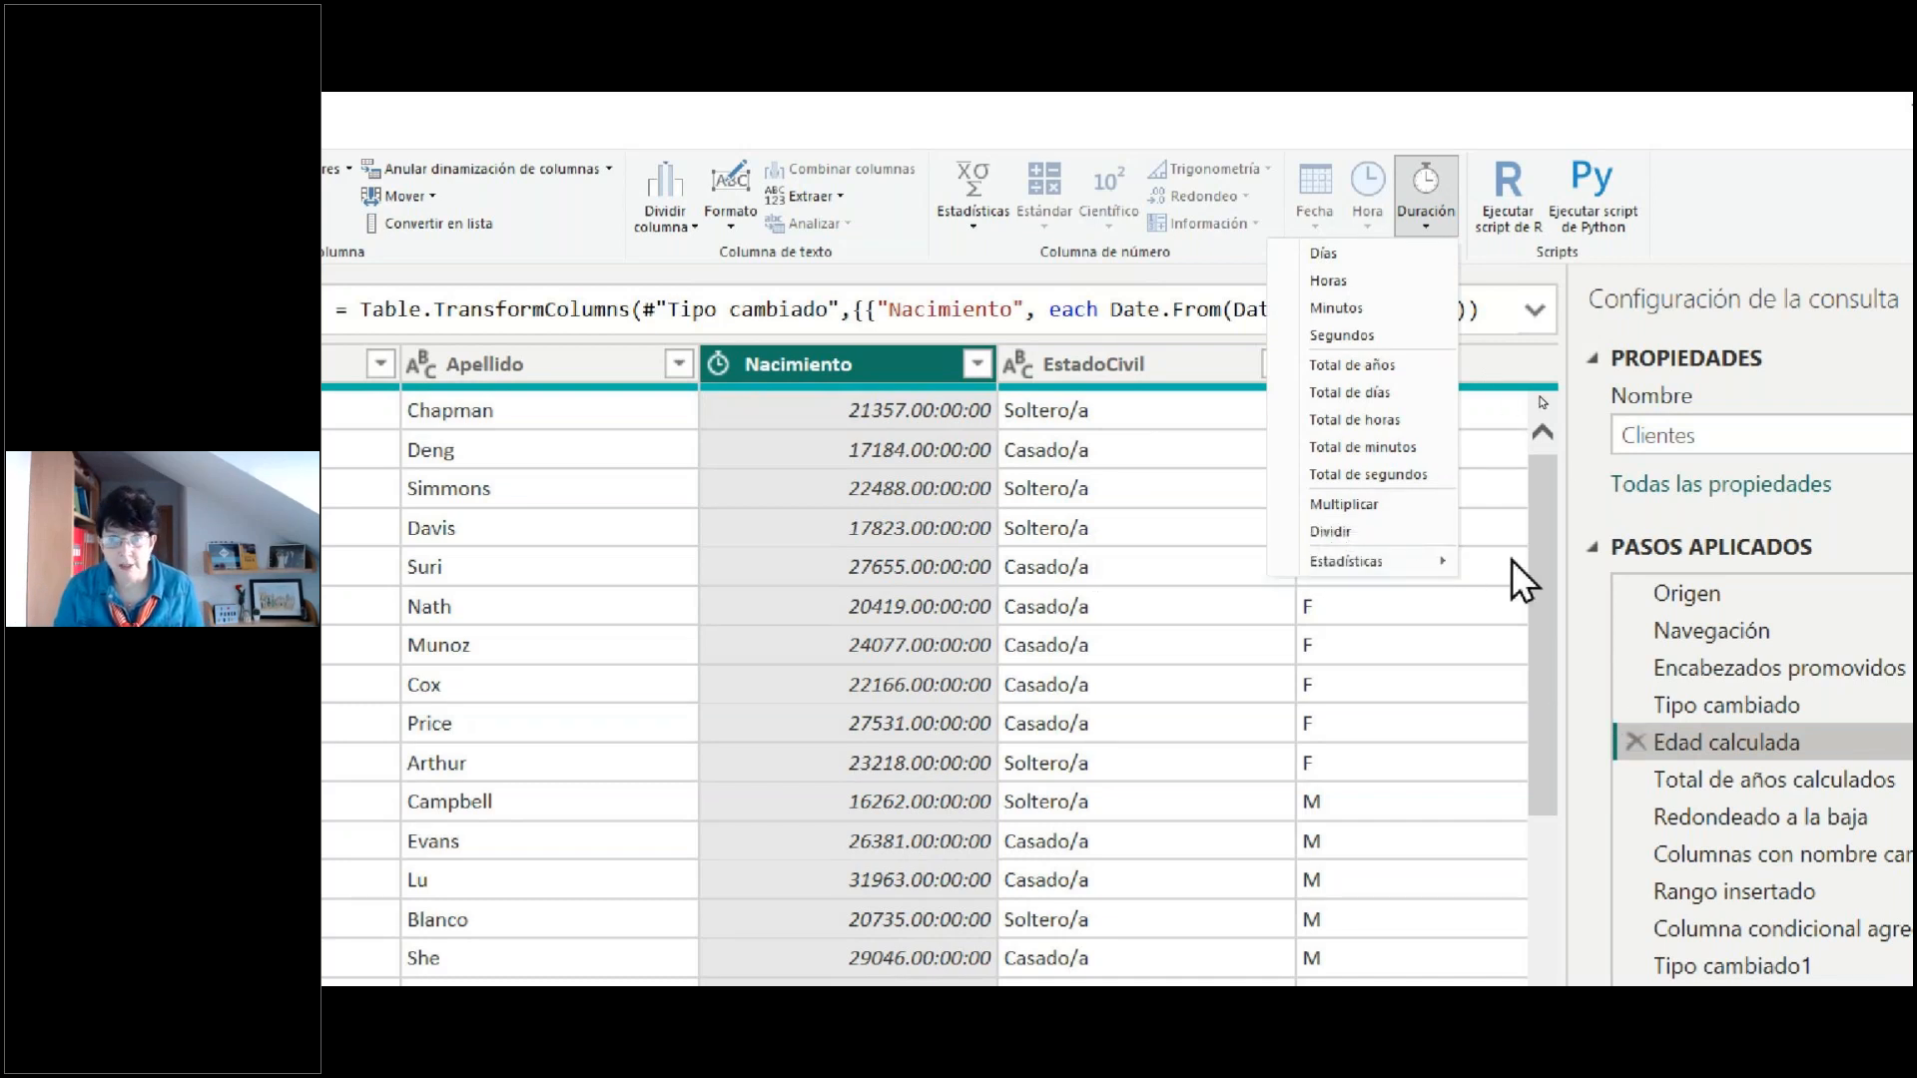
pyautogui.click(1715, 781)
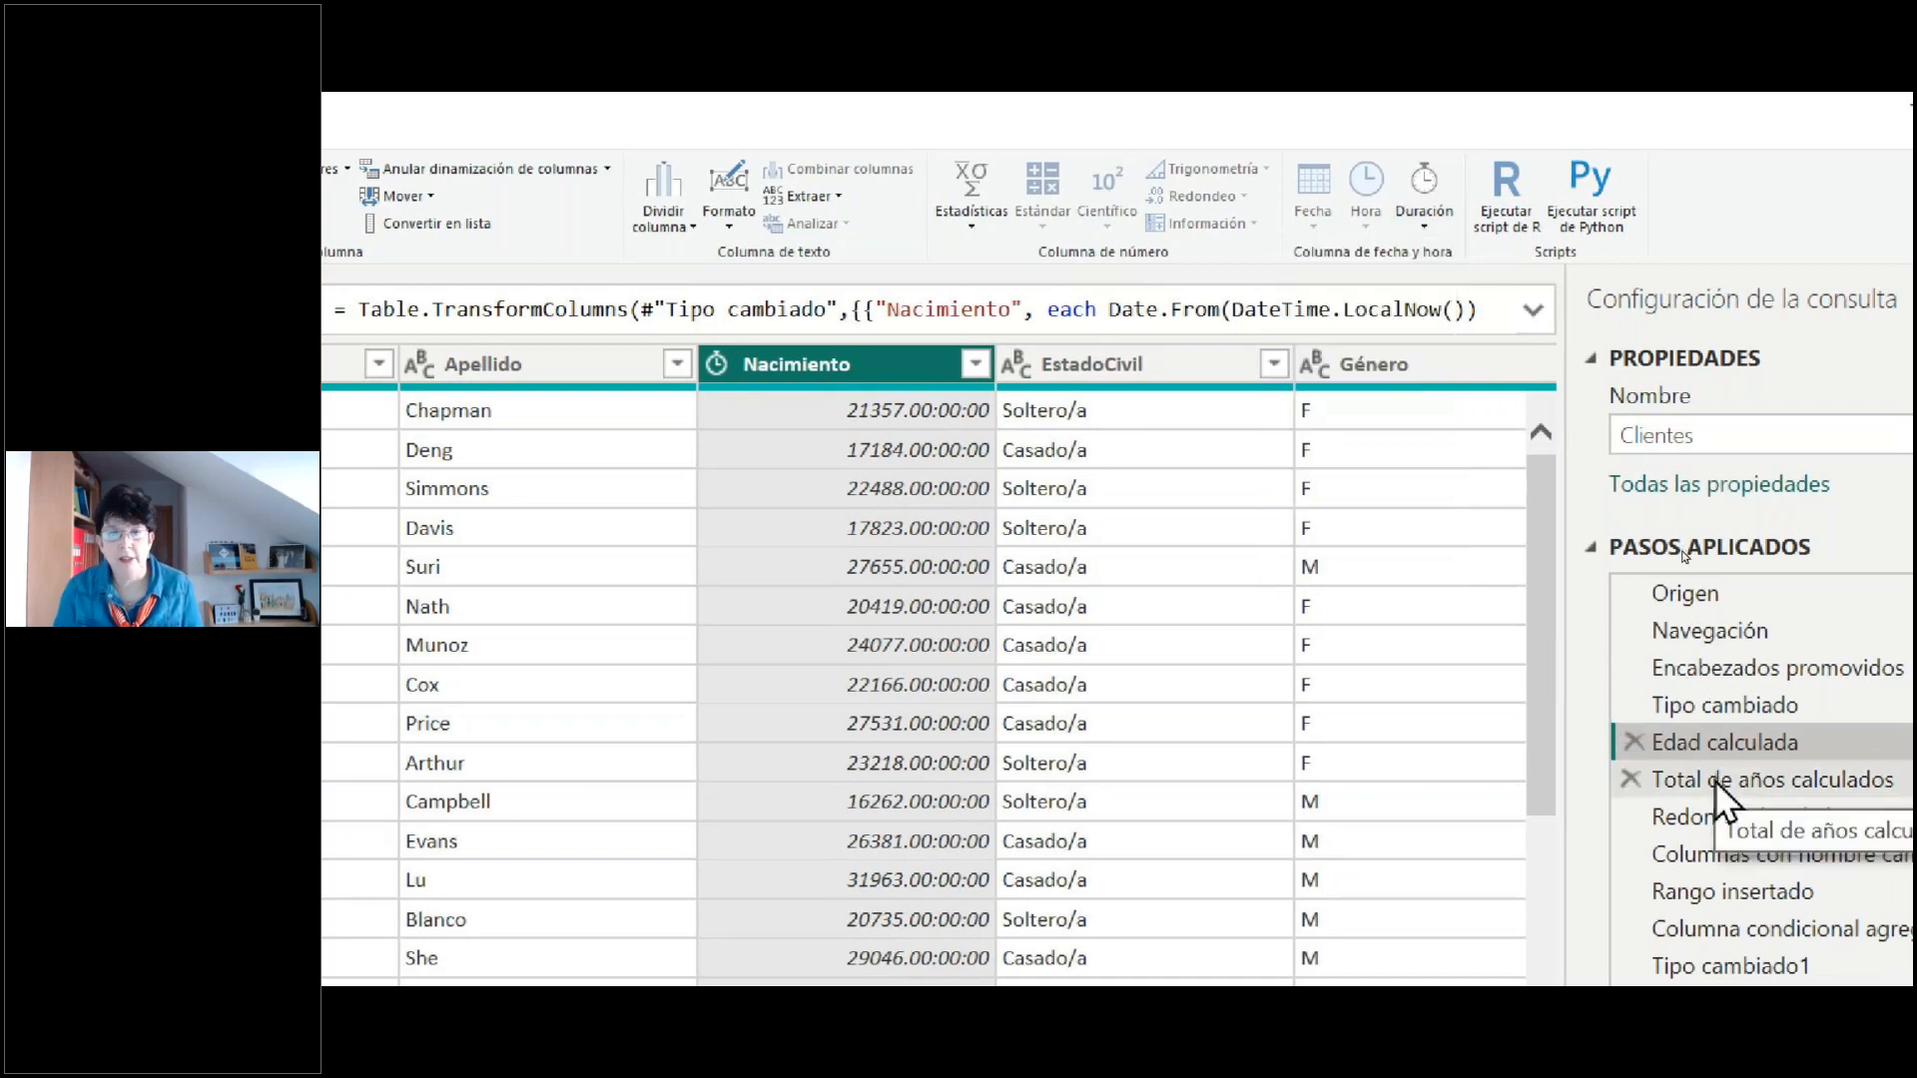
# - Review the Total de años calculados, Redondeado a la baja and renamed-columns steps of Clientes in order
pyautogui.click(1715, 781)
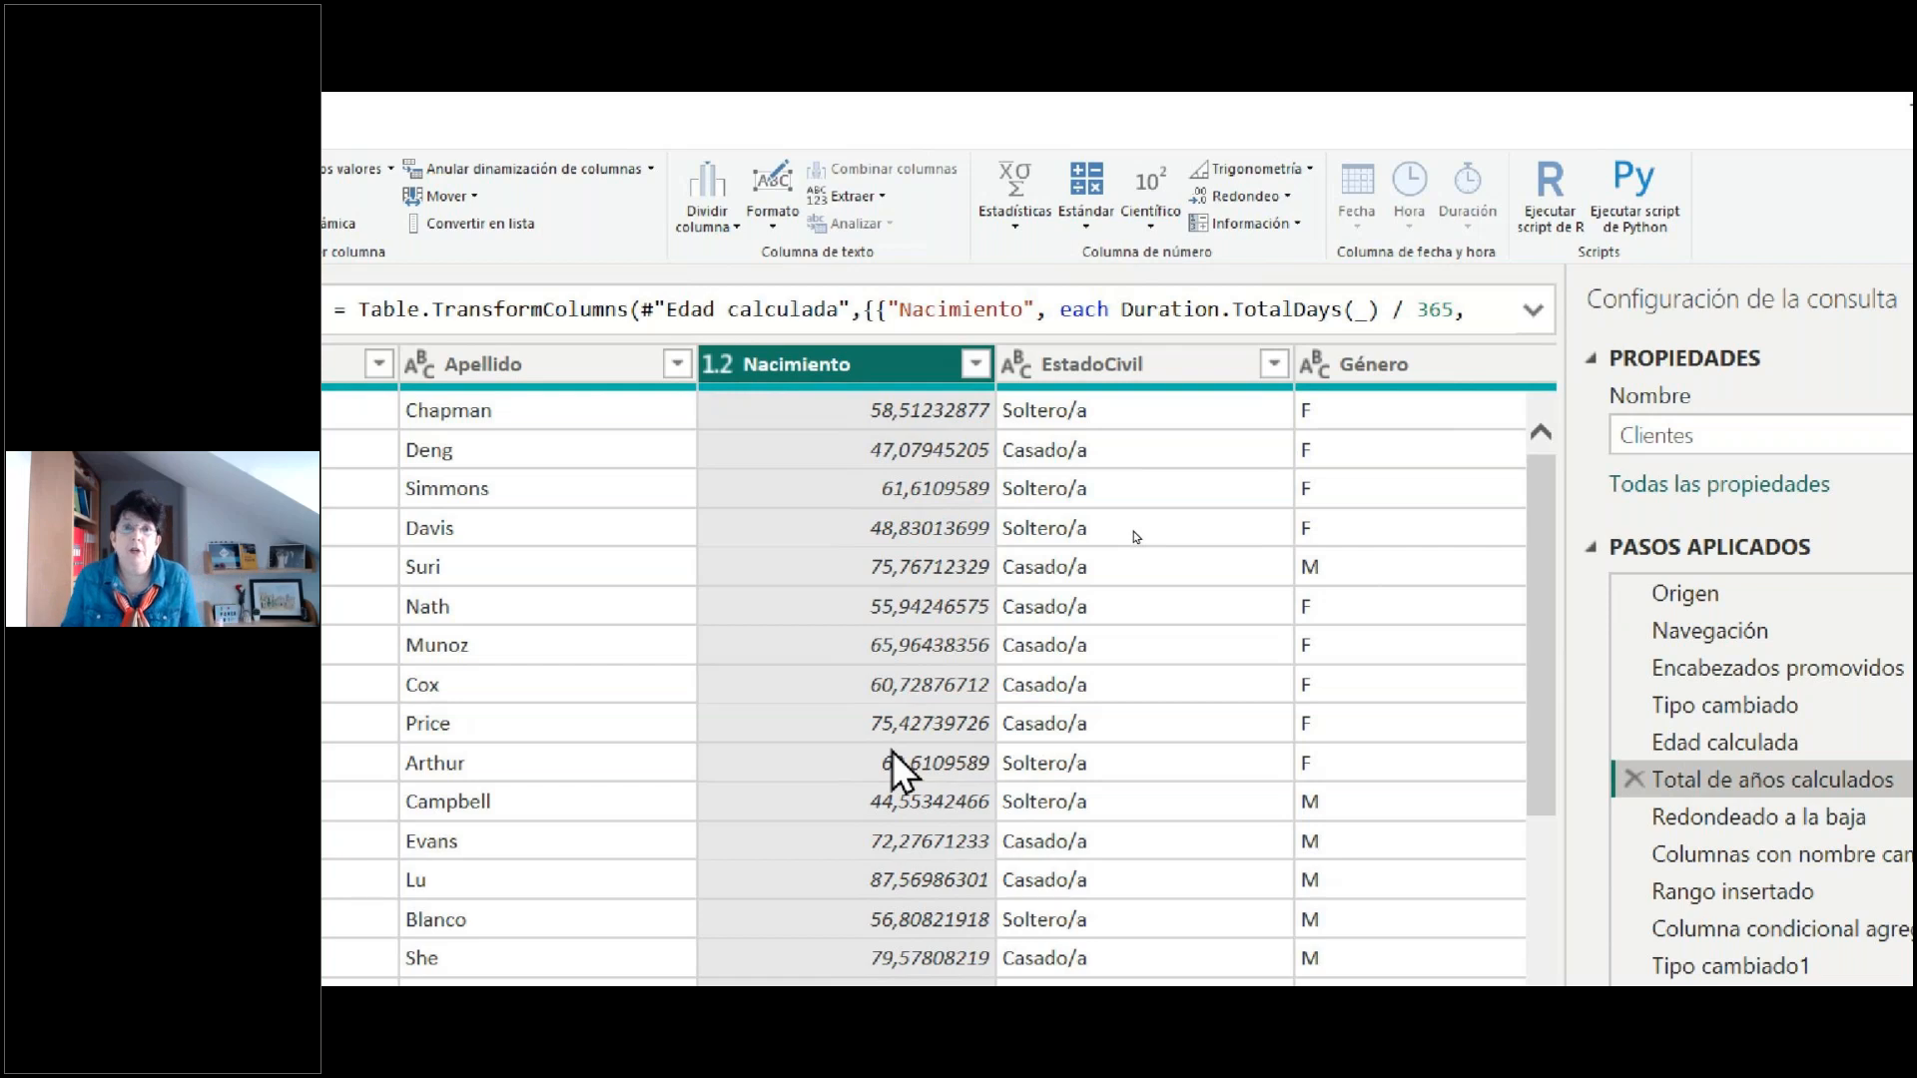
pyautogui.click(1693, 824)
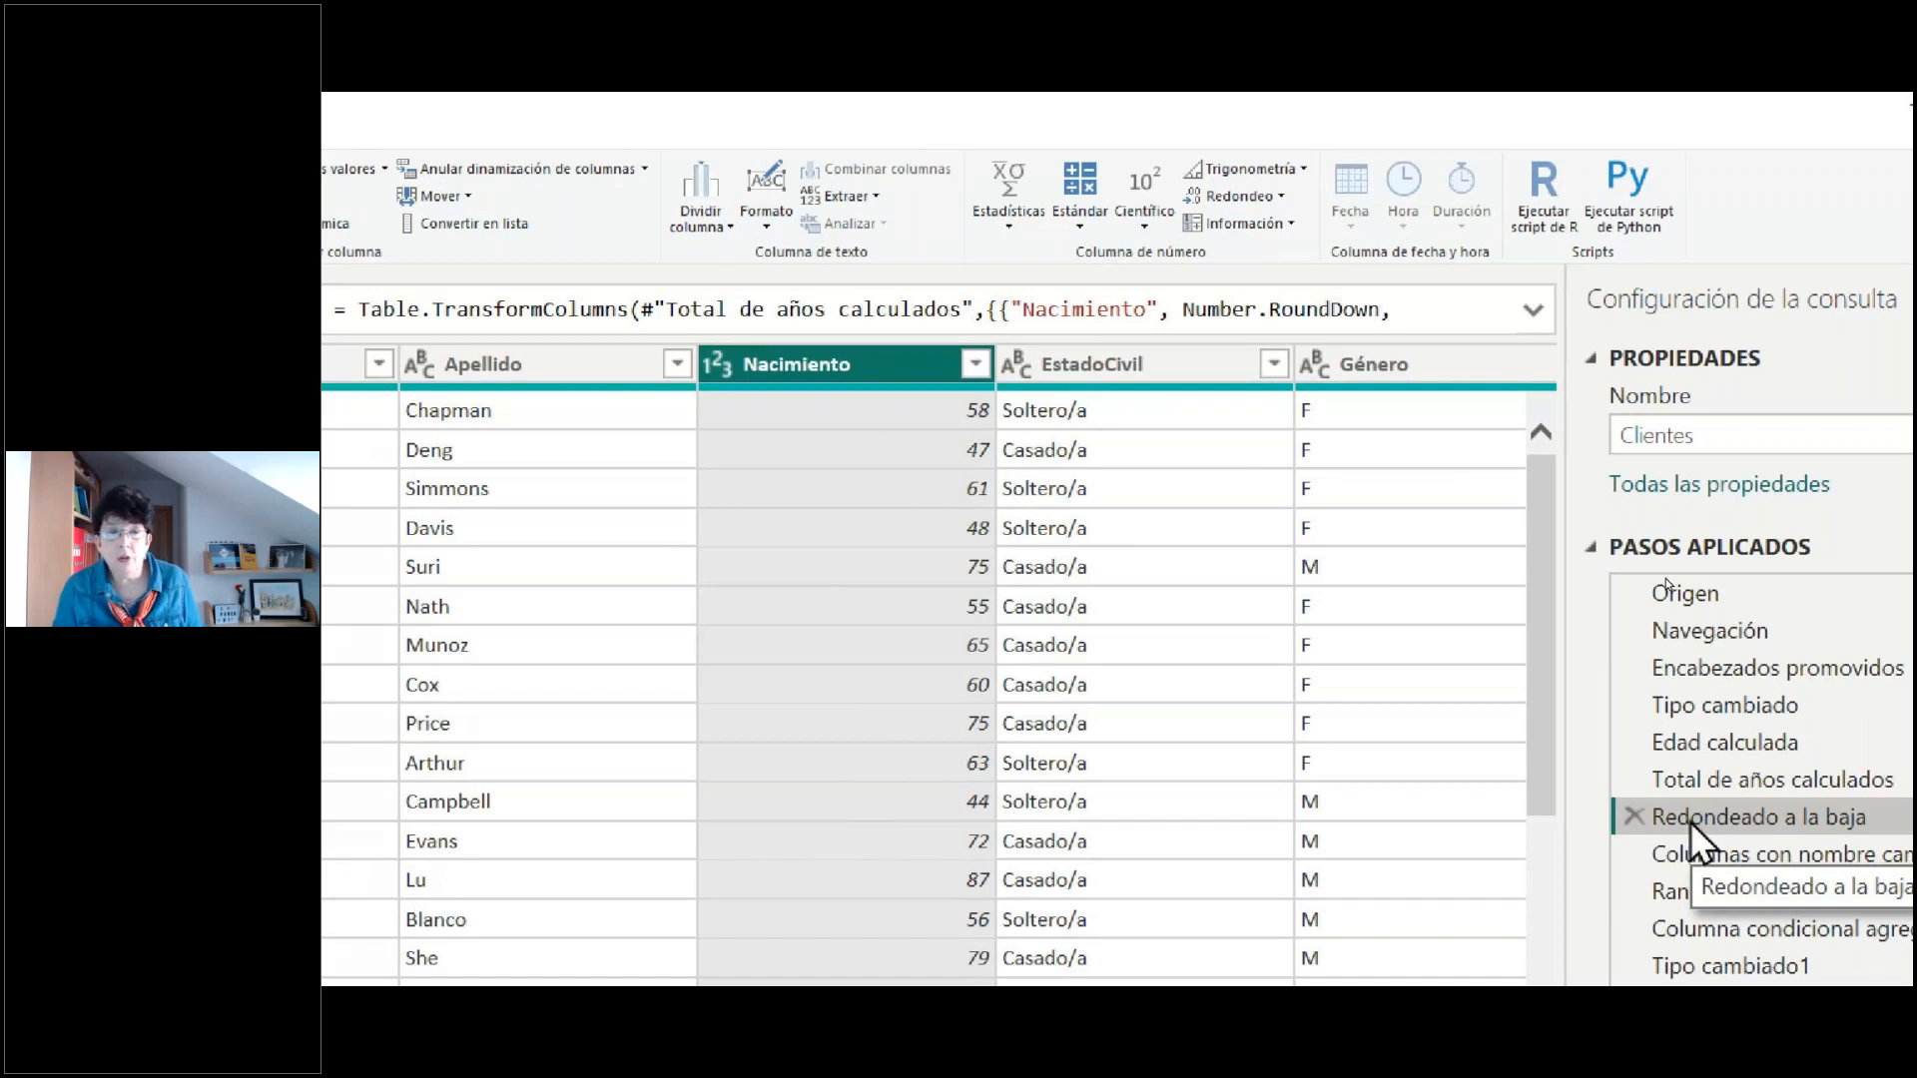
pyautogui.click(1692, 853)
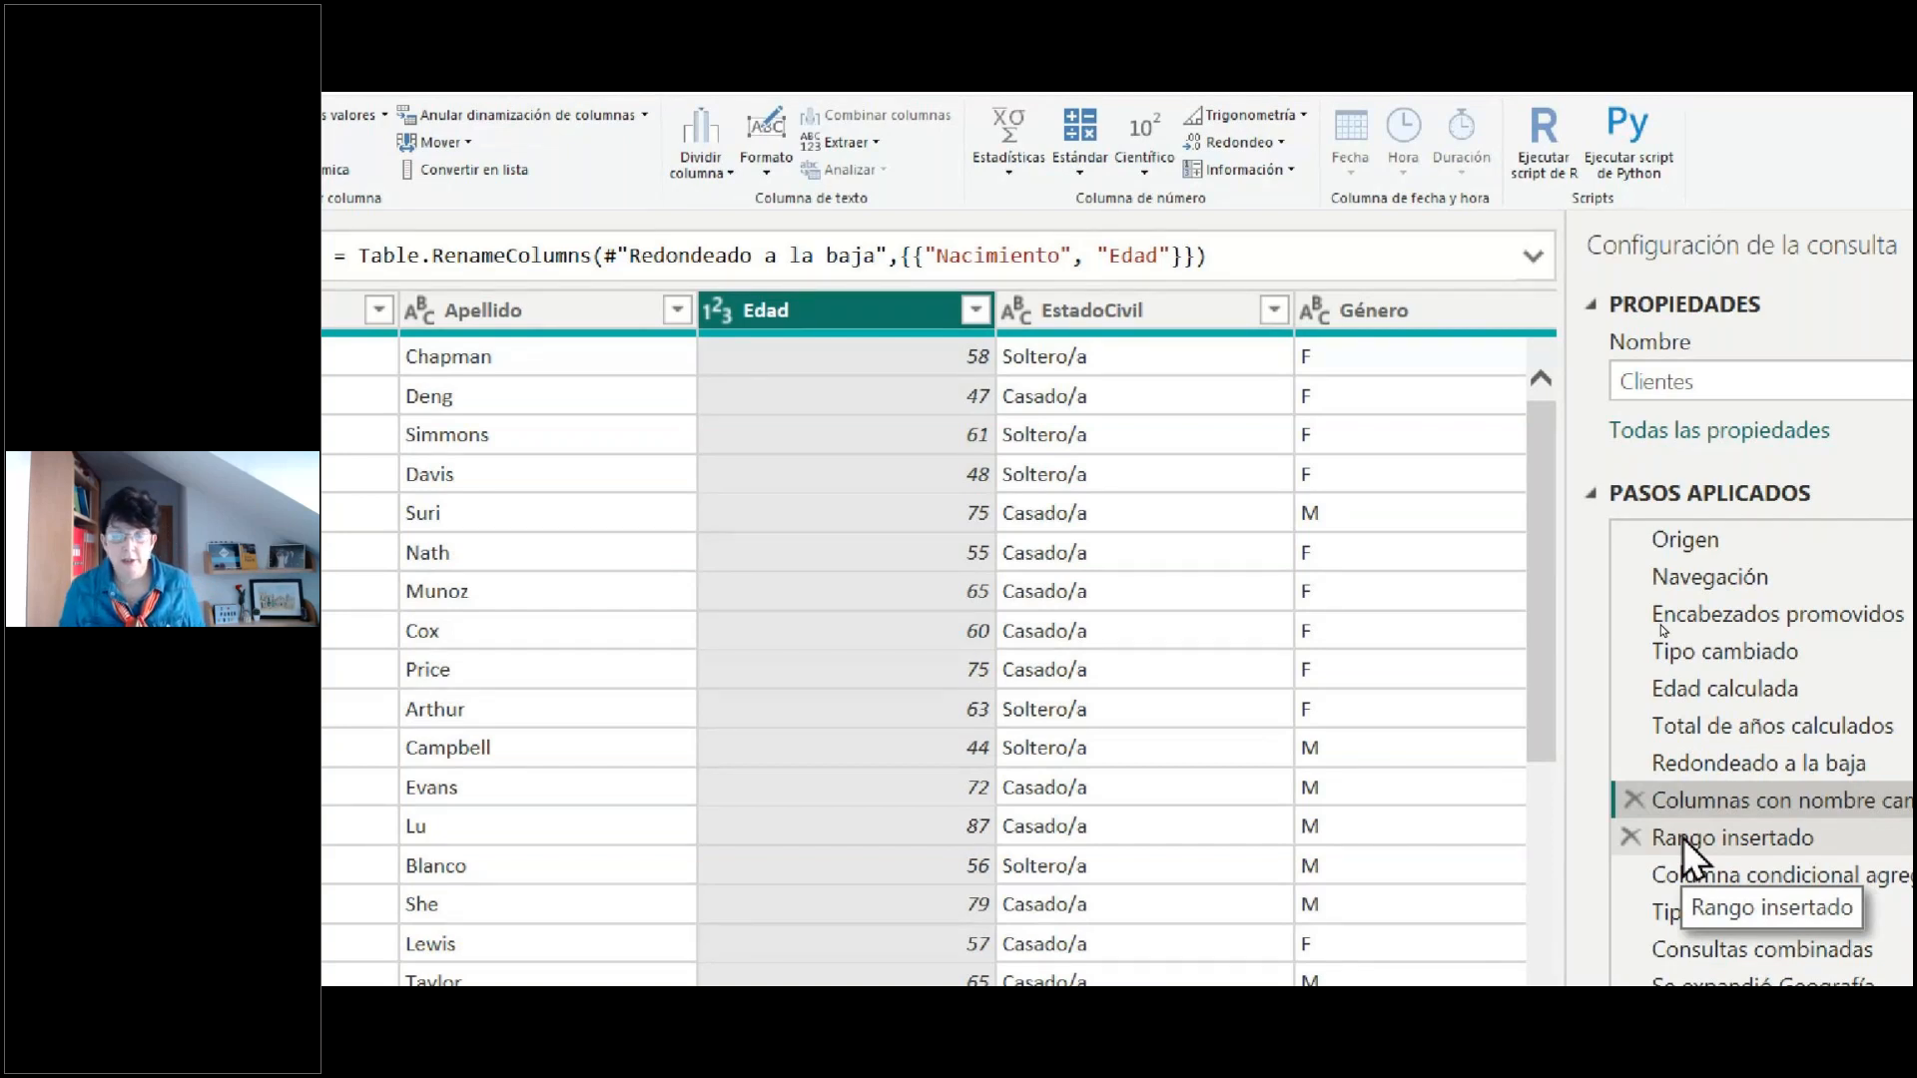
# - Open the Rango insertado step and compare the added Rango column with the Edad column
pyautogui.click(1681, 836)
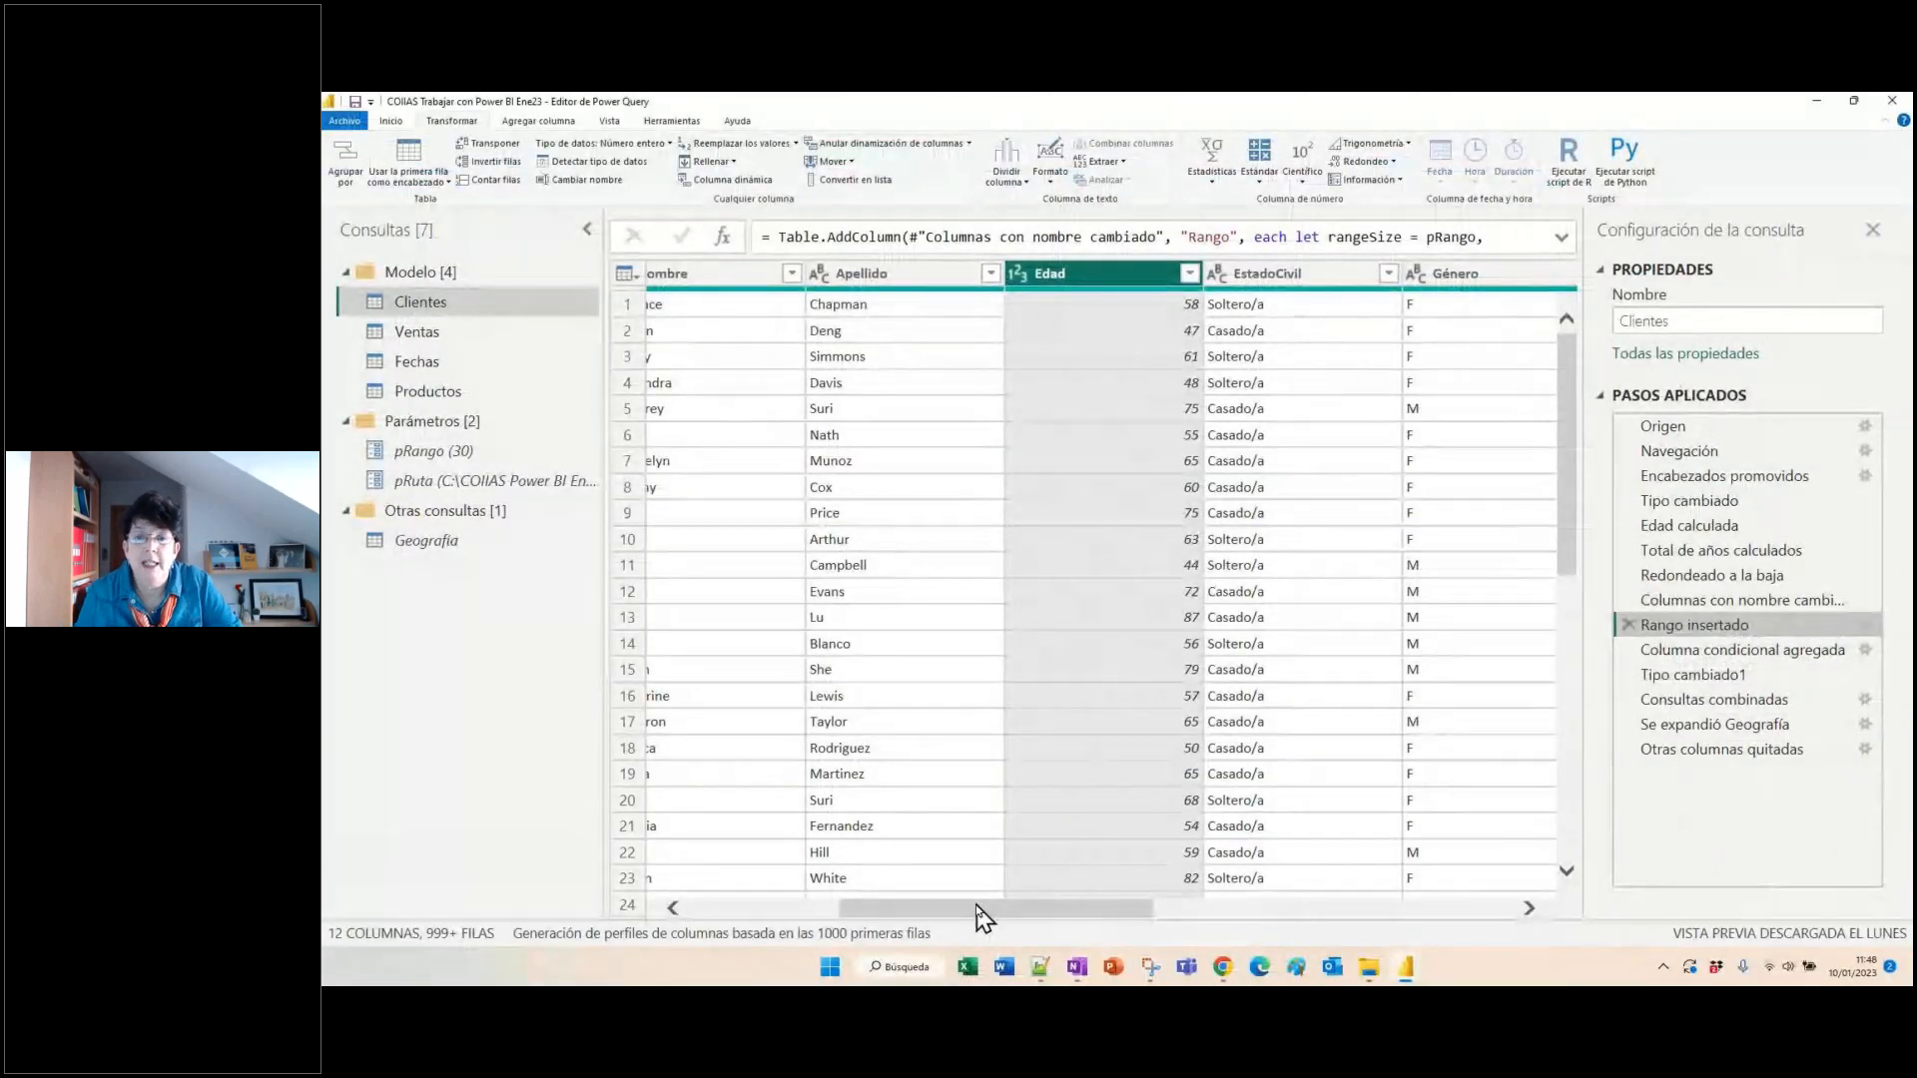
pyautogui.moveTo(977, 907); pyautogui.dragTo(1411, 913)
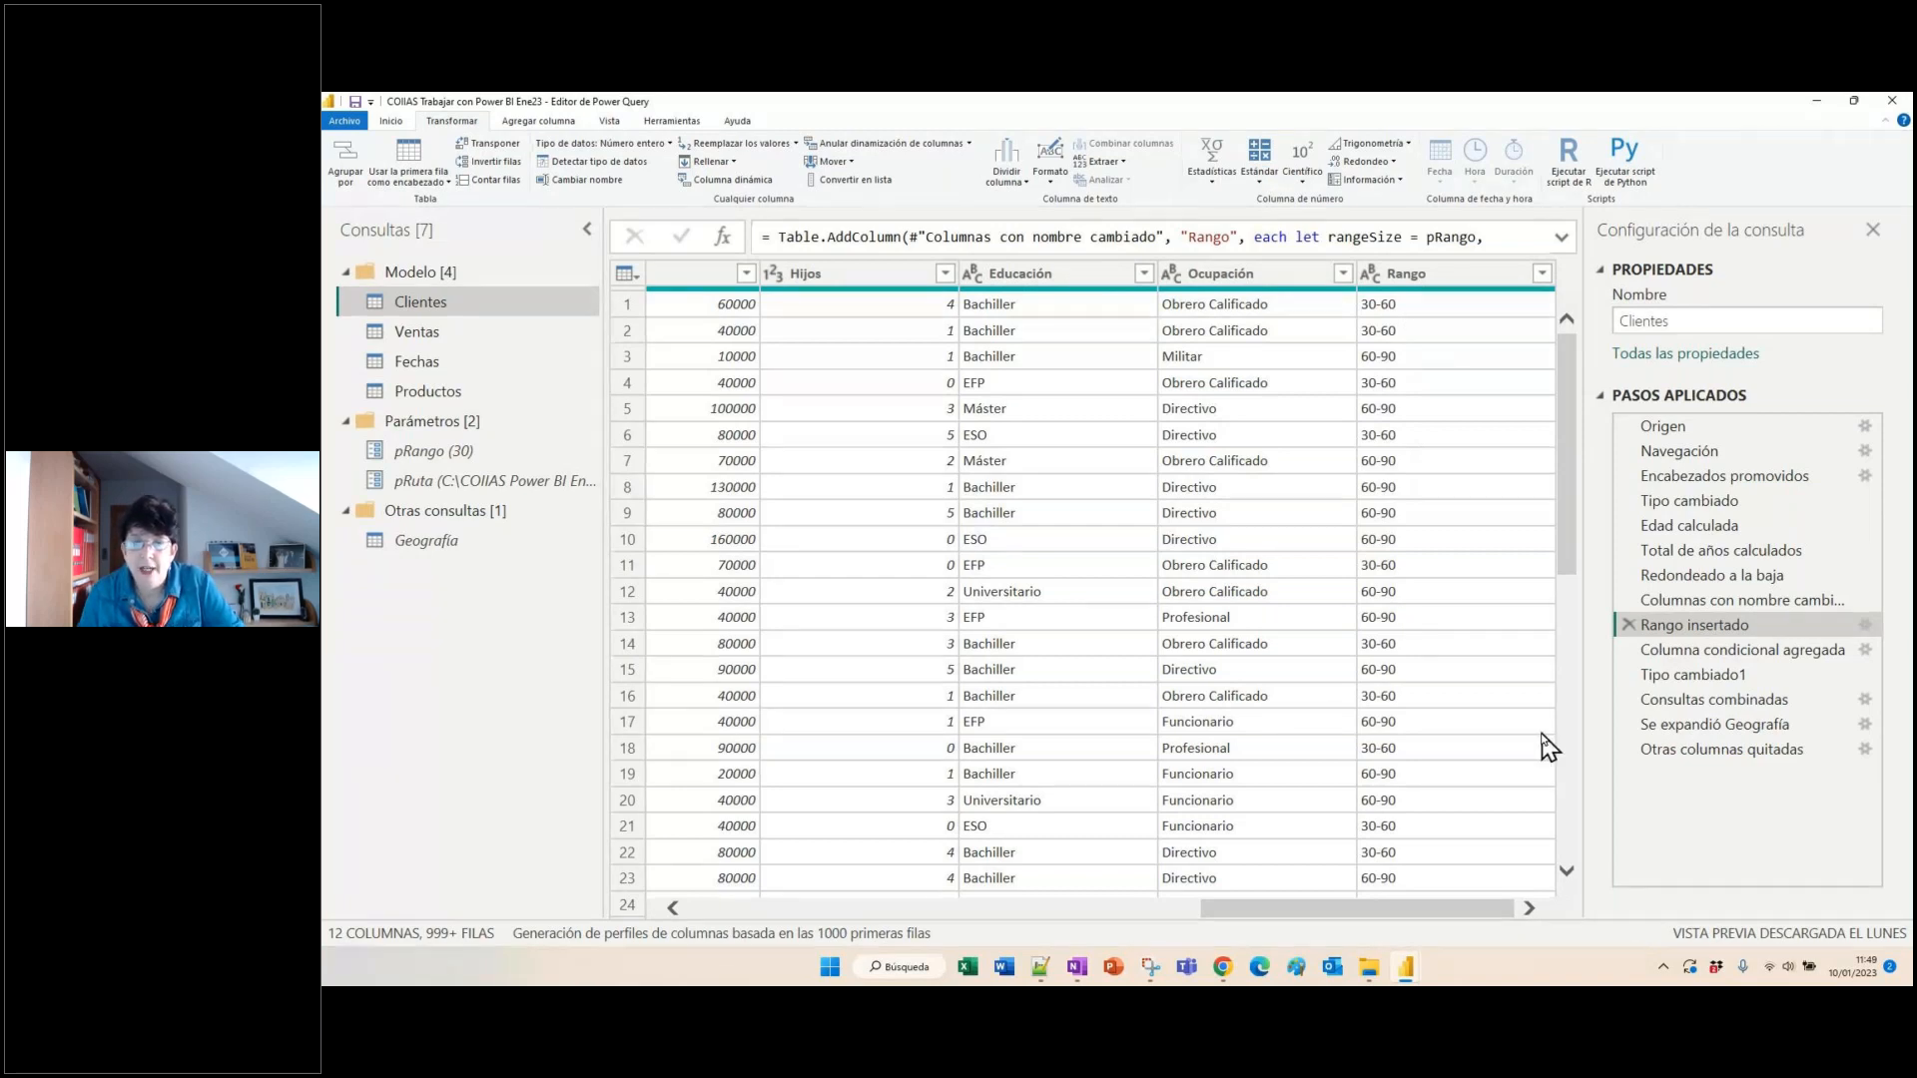
pyautogui.moveTo(1305, 911); pyautogui.dragTo(1148, 911)
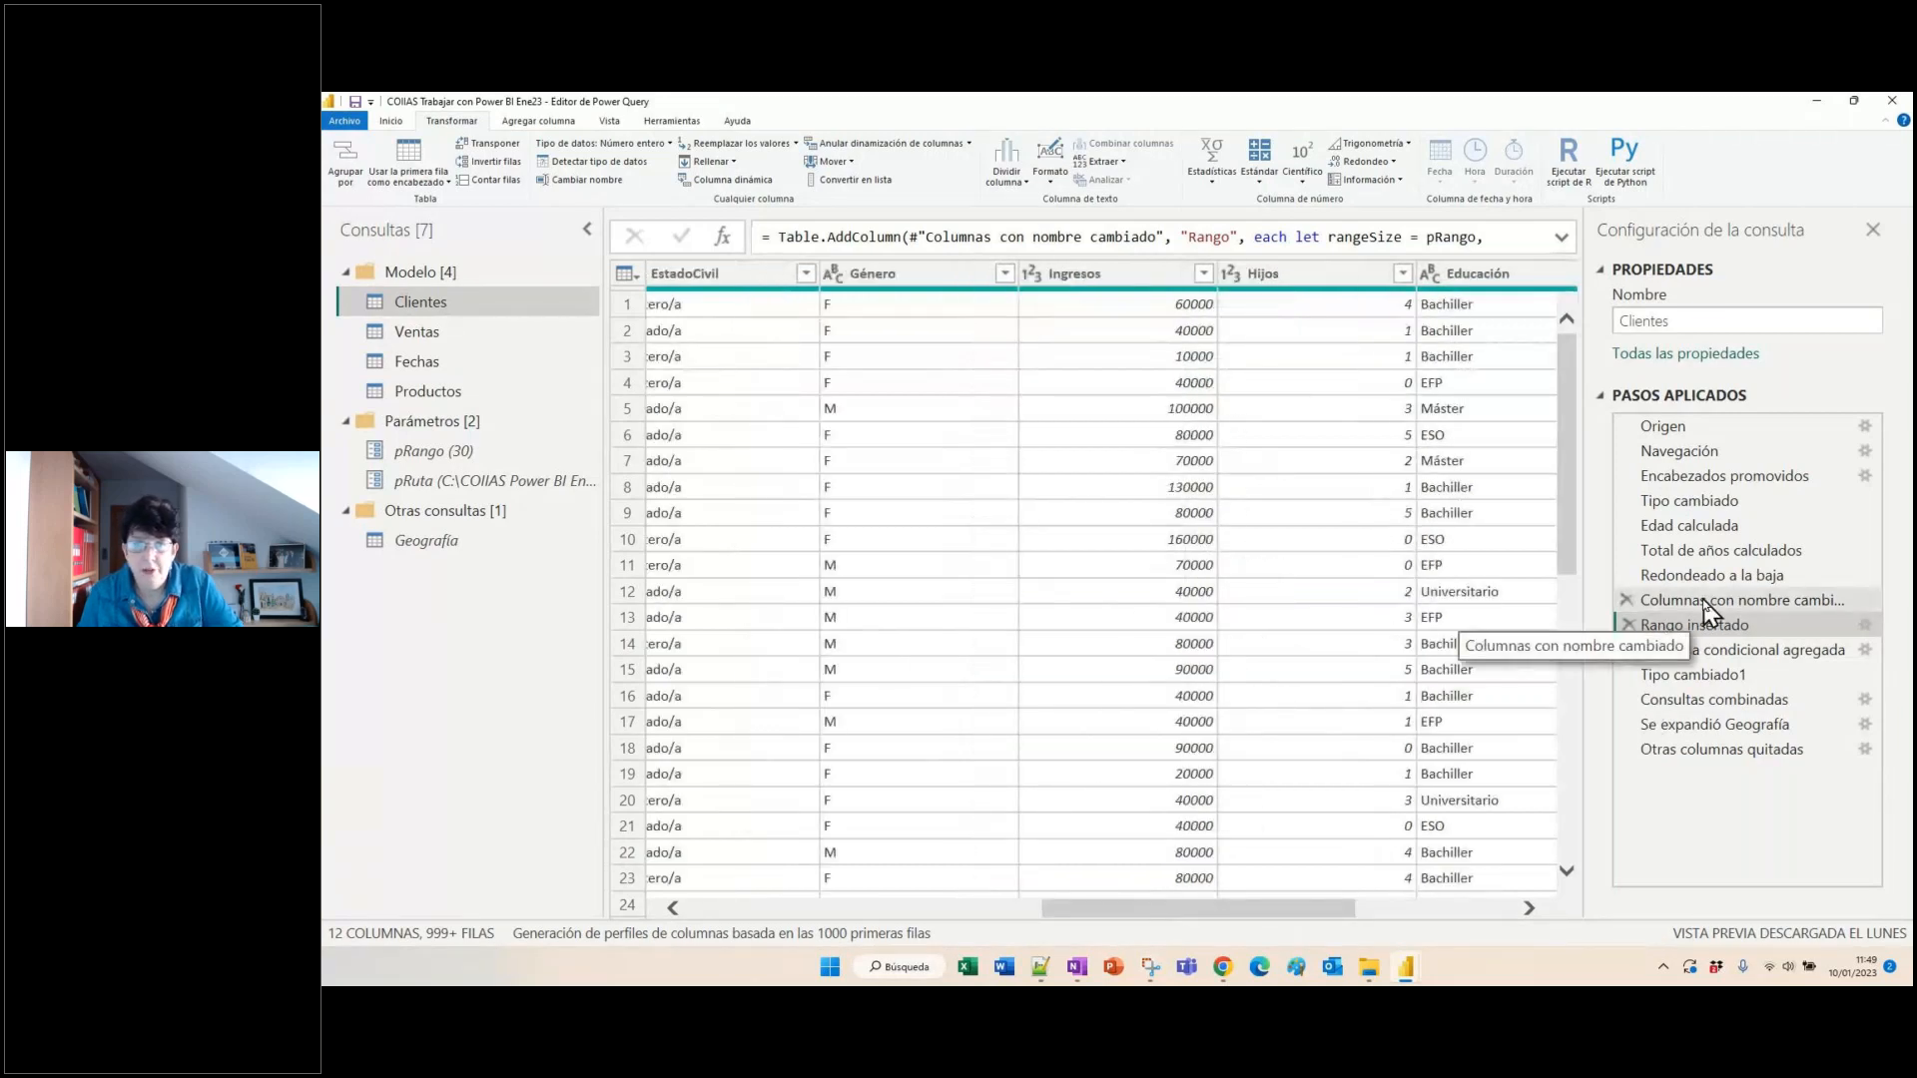
pyautogui.moveTo(1155, 910); pyautogui.dragTo(991, 912)
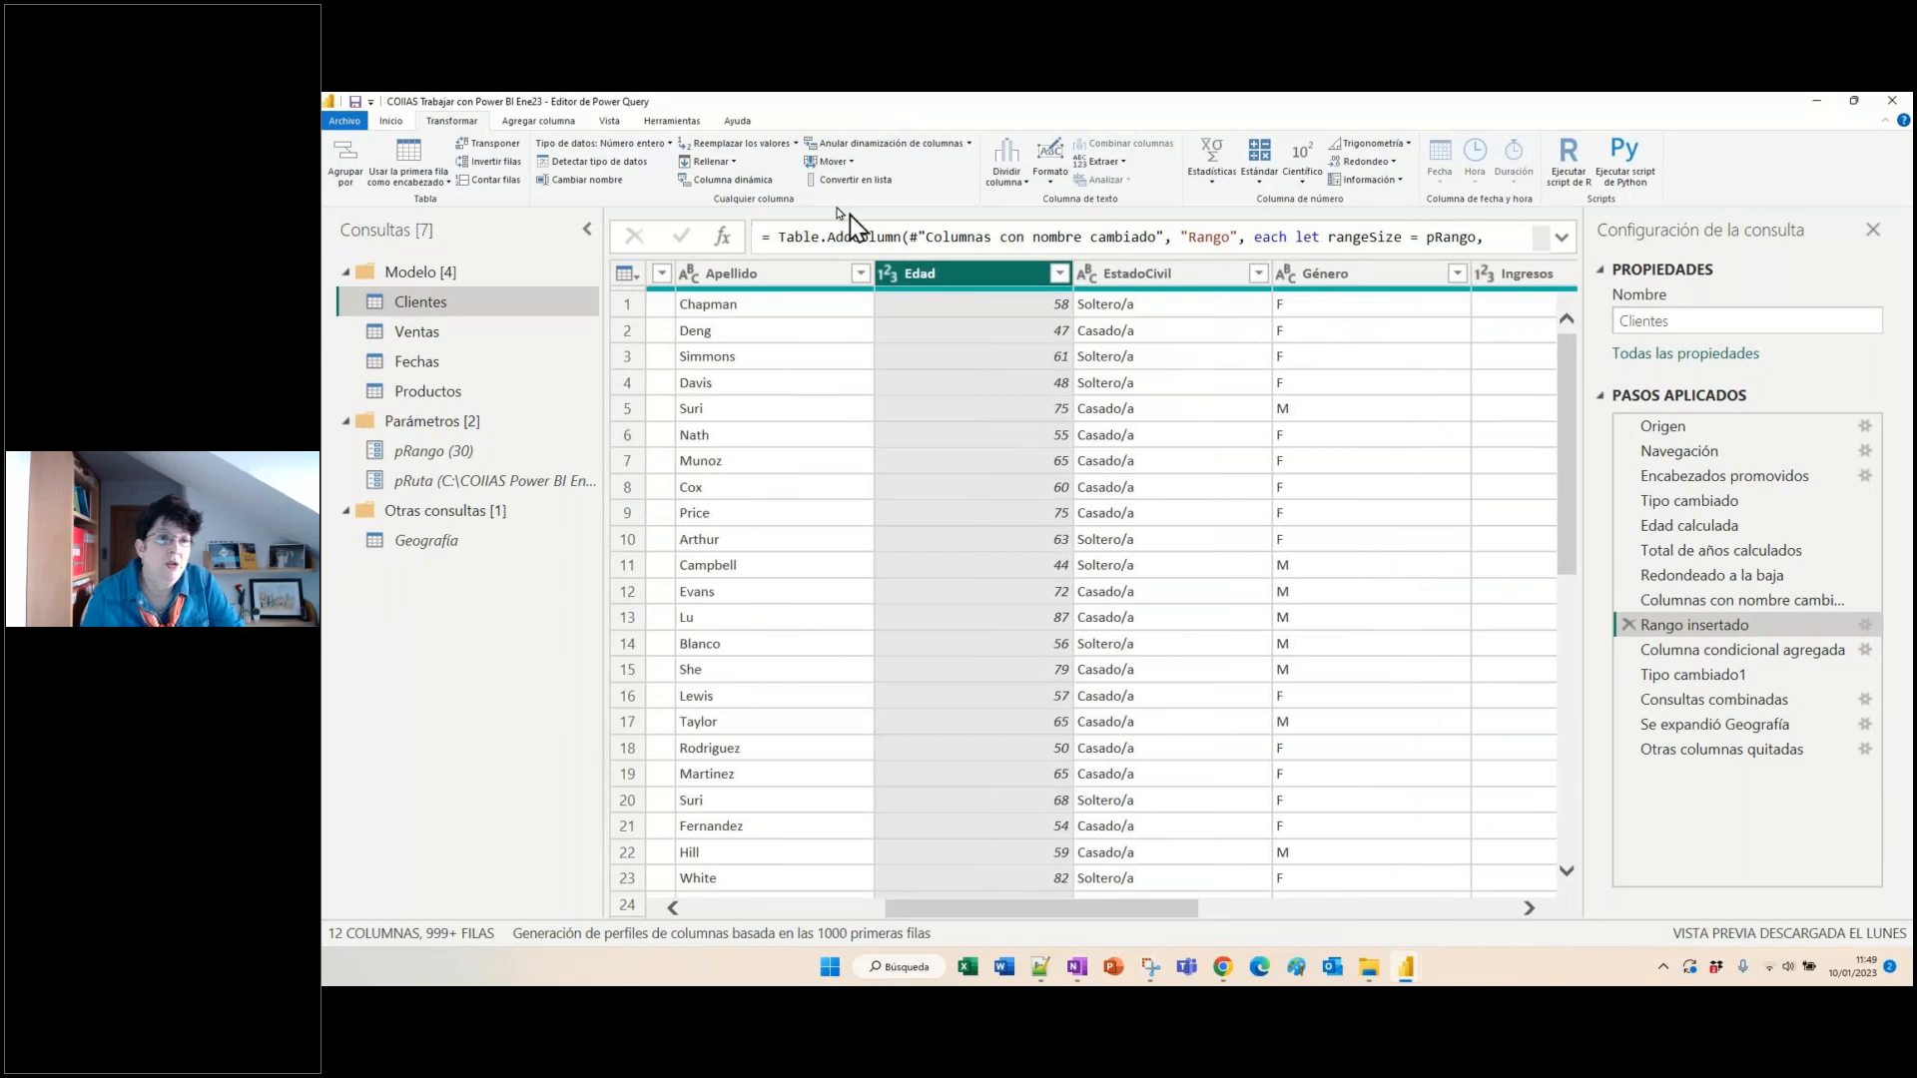
# - Preview an inserted column from examples based on the Edad selection, with 40-60 as the first example, and discard it
pyautogui.click(554, 121)
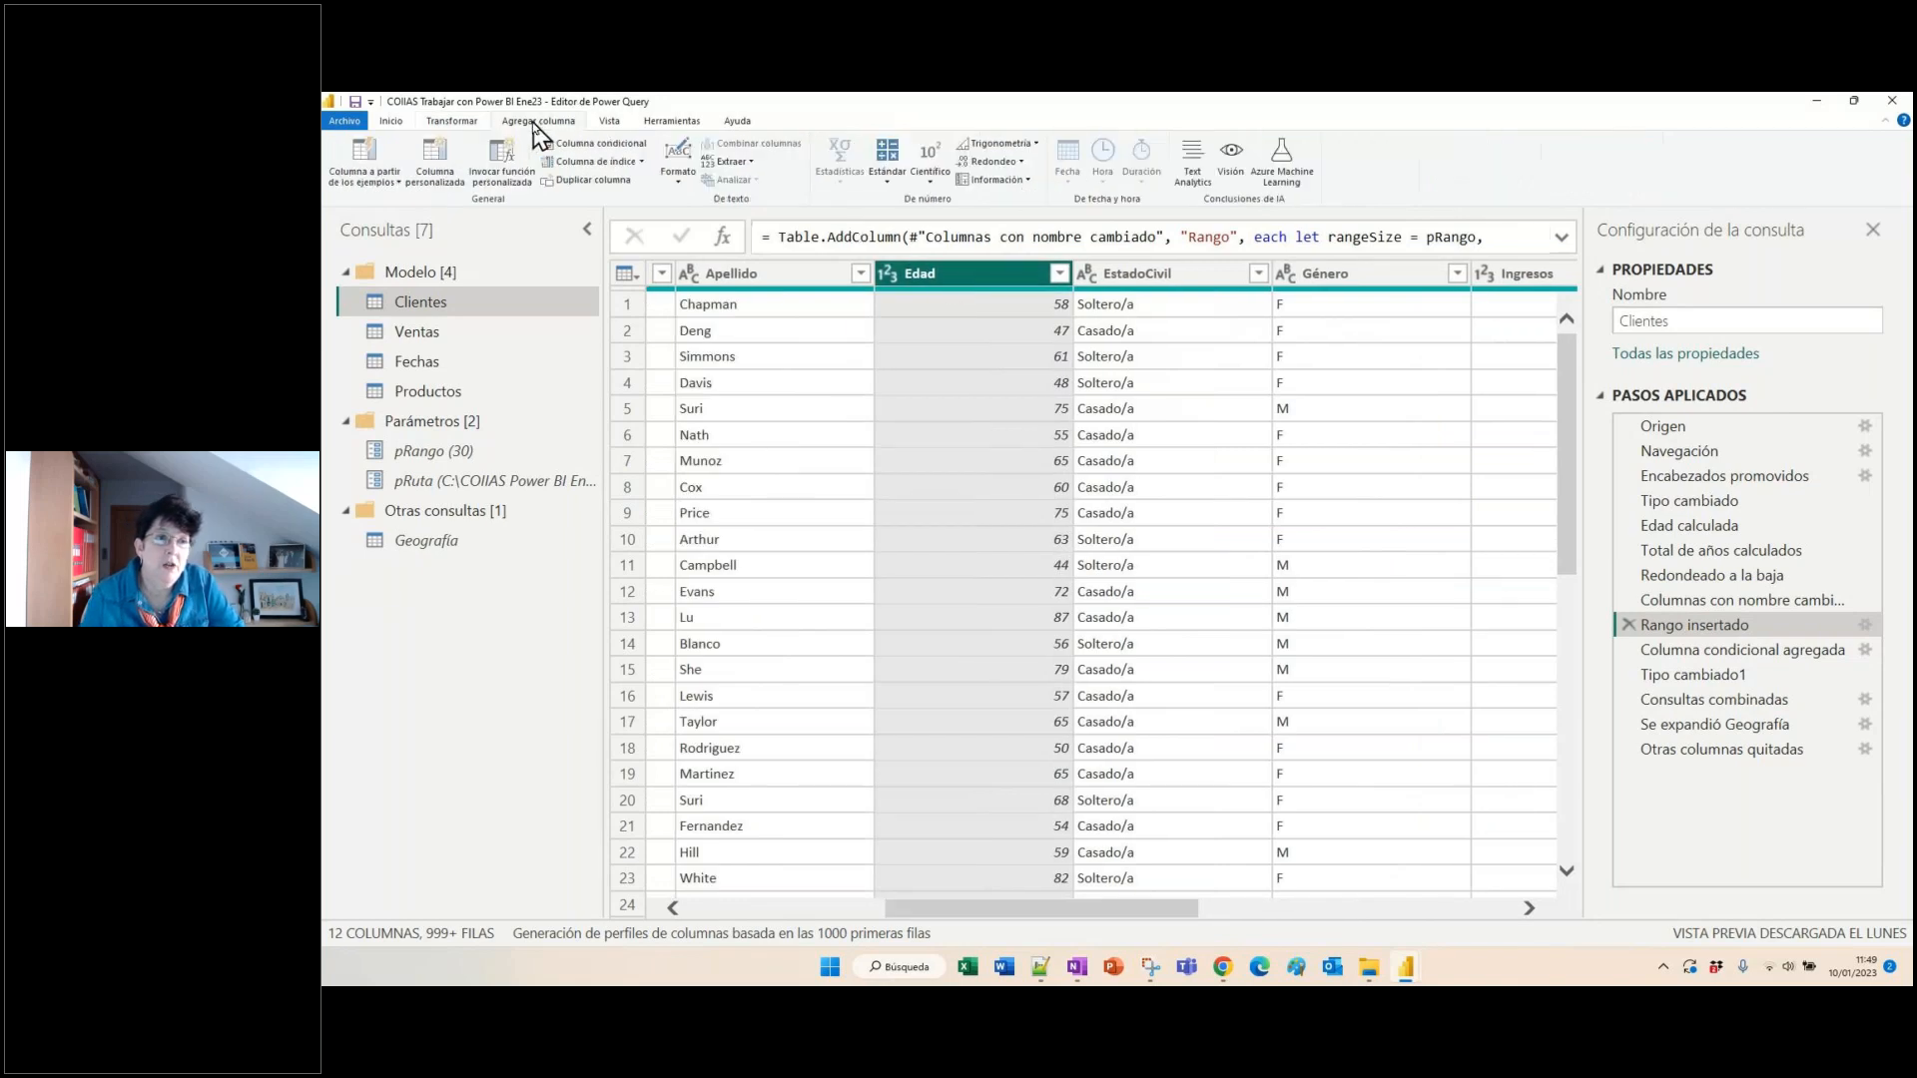
pyautogui.click(400, 183)
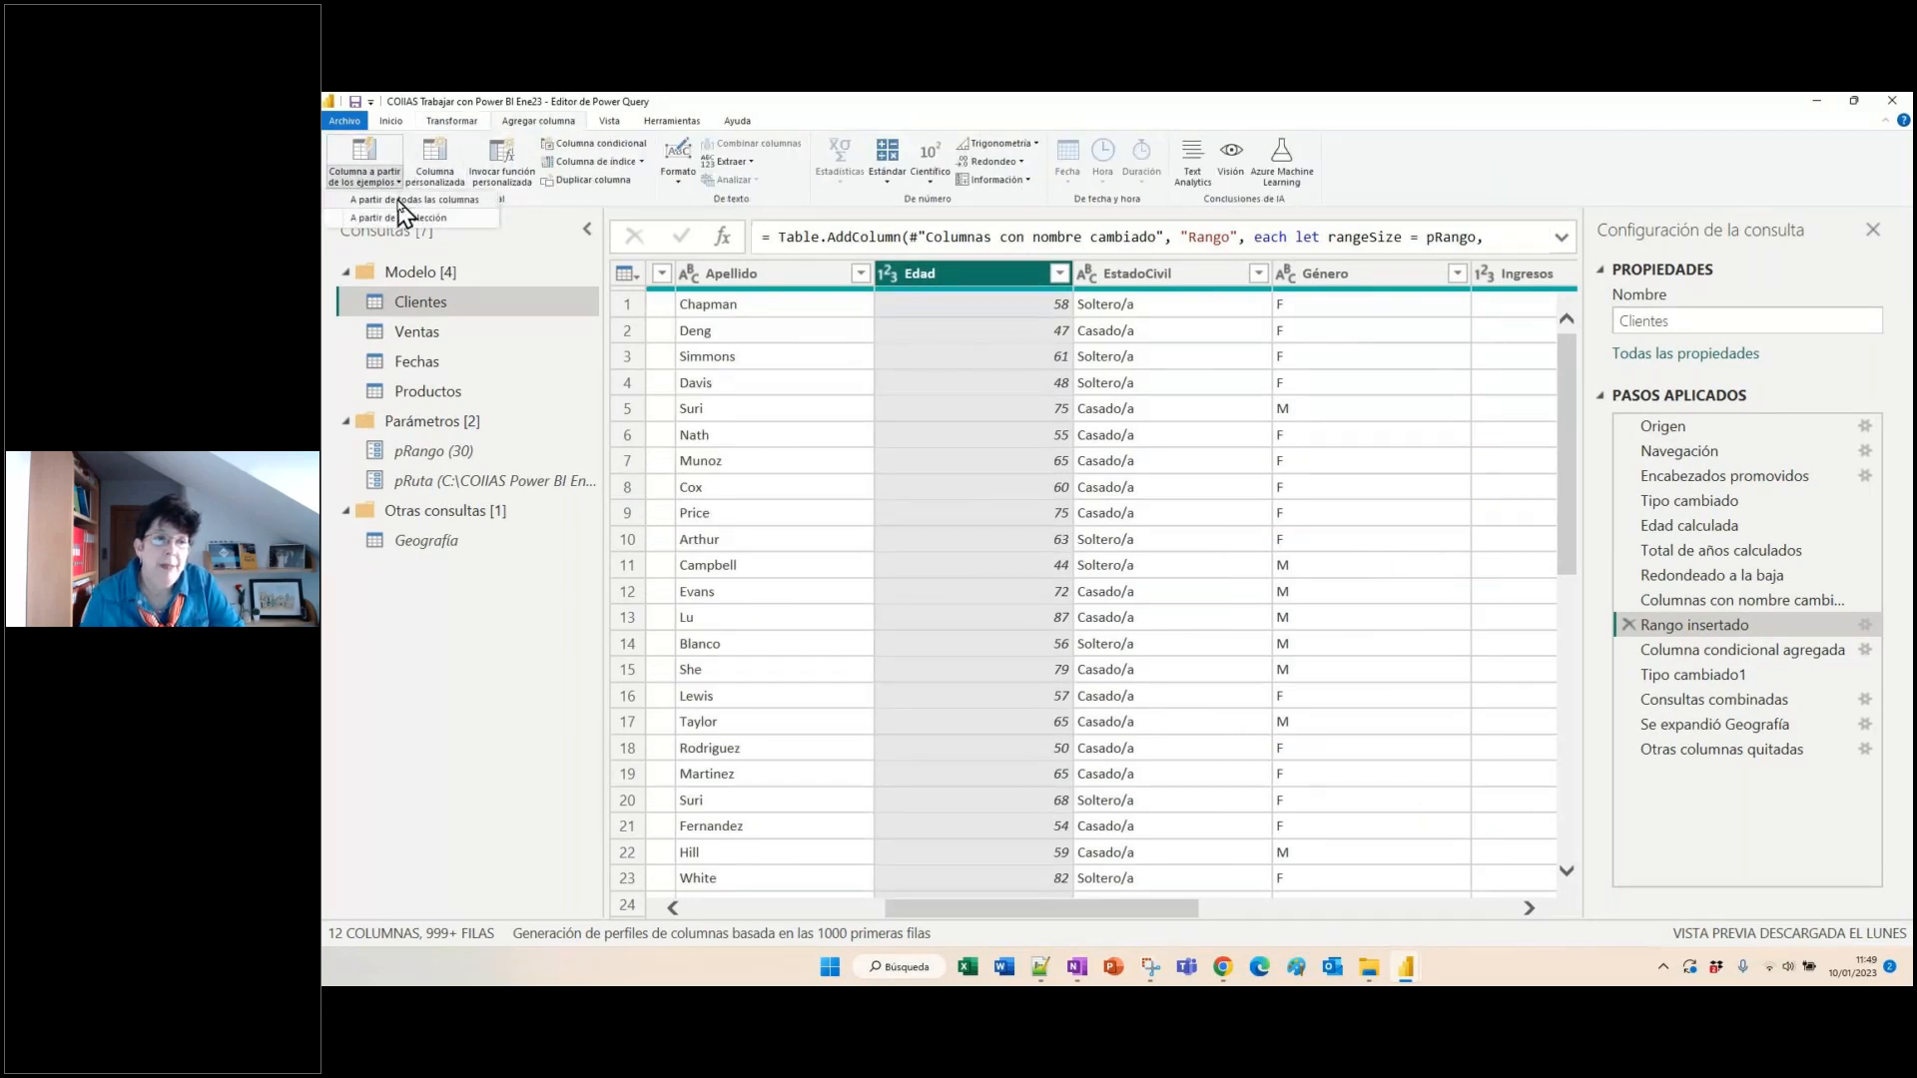
pyautogui.click(398, 217)
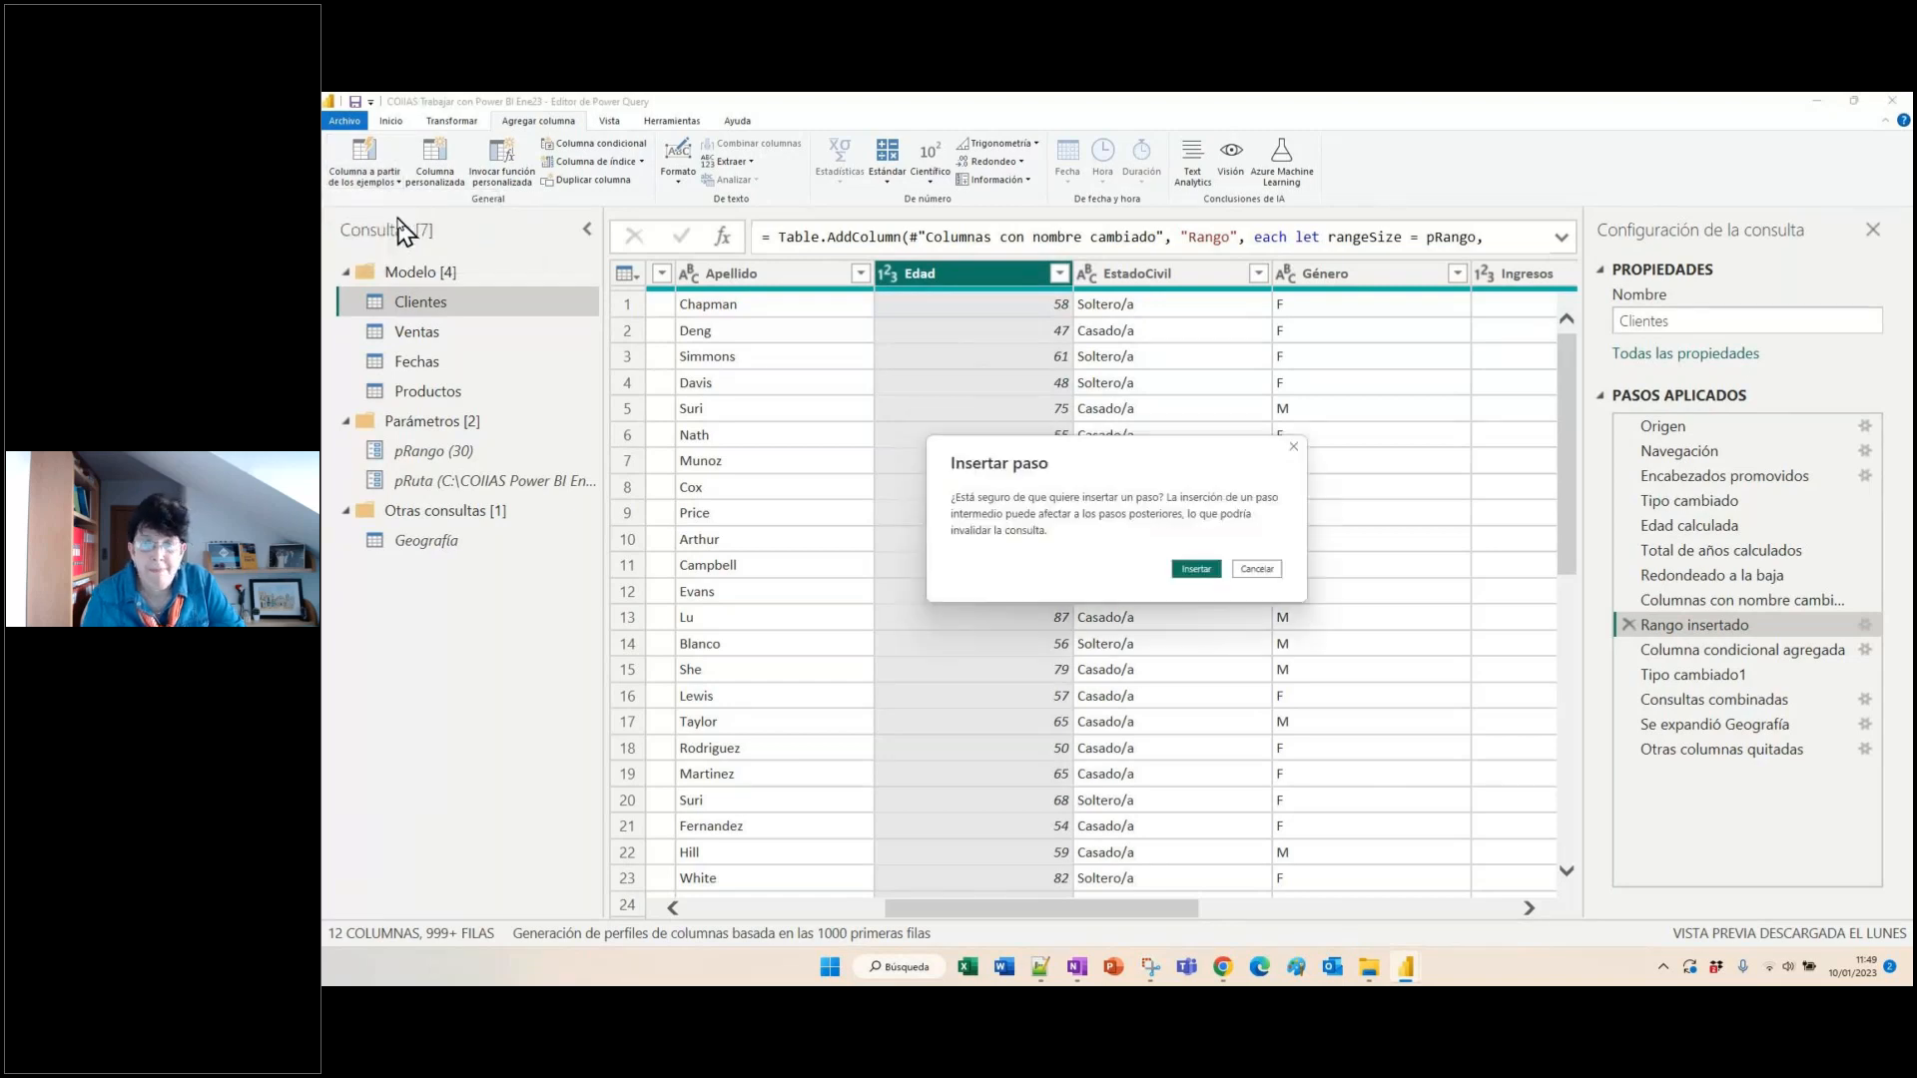
pyautogui.click(1185, 570)
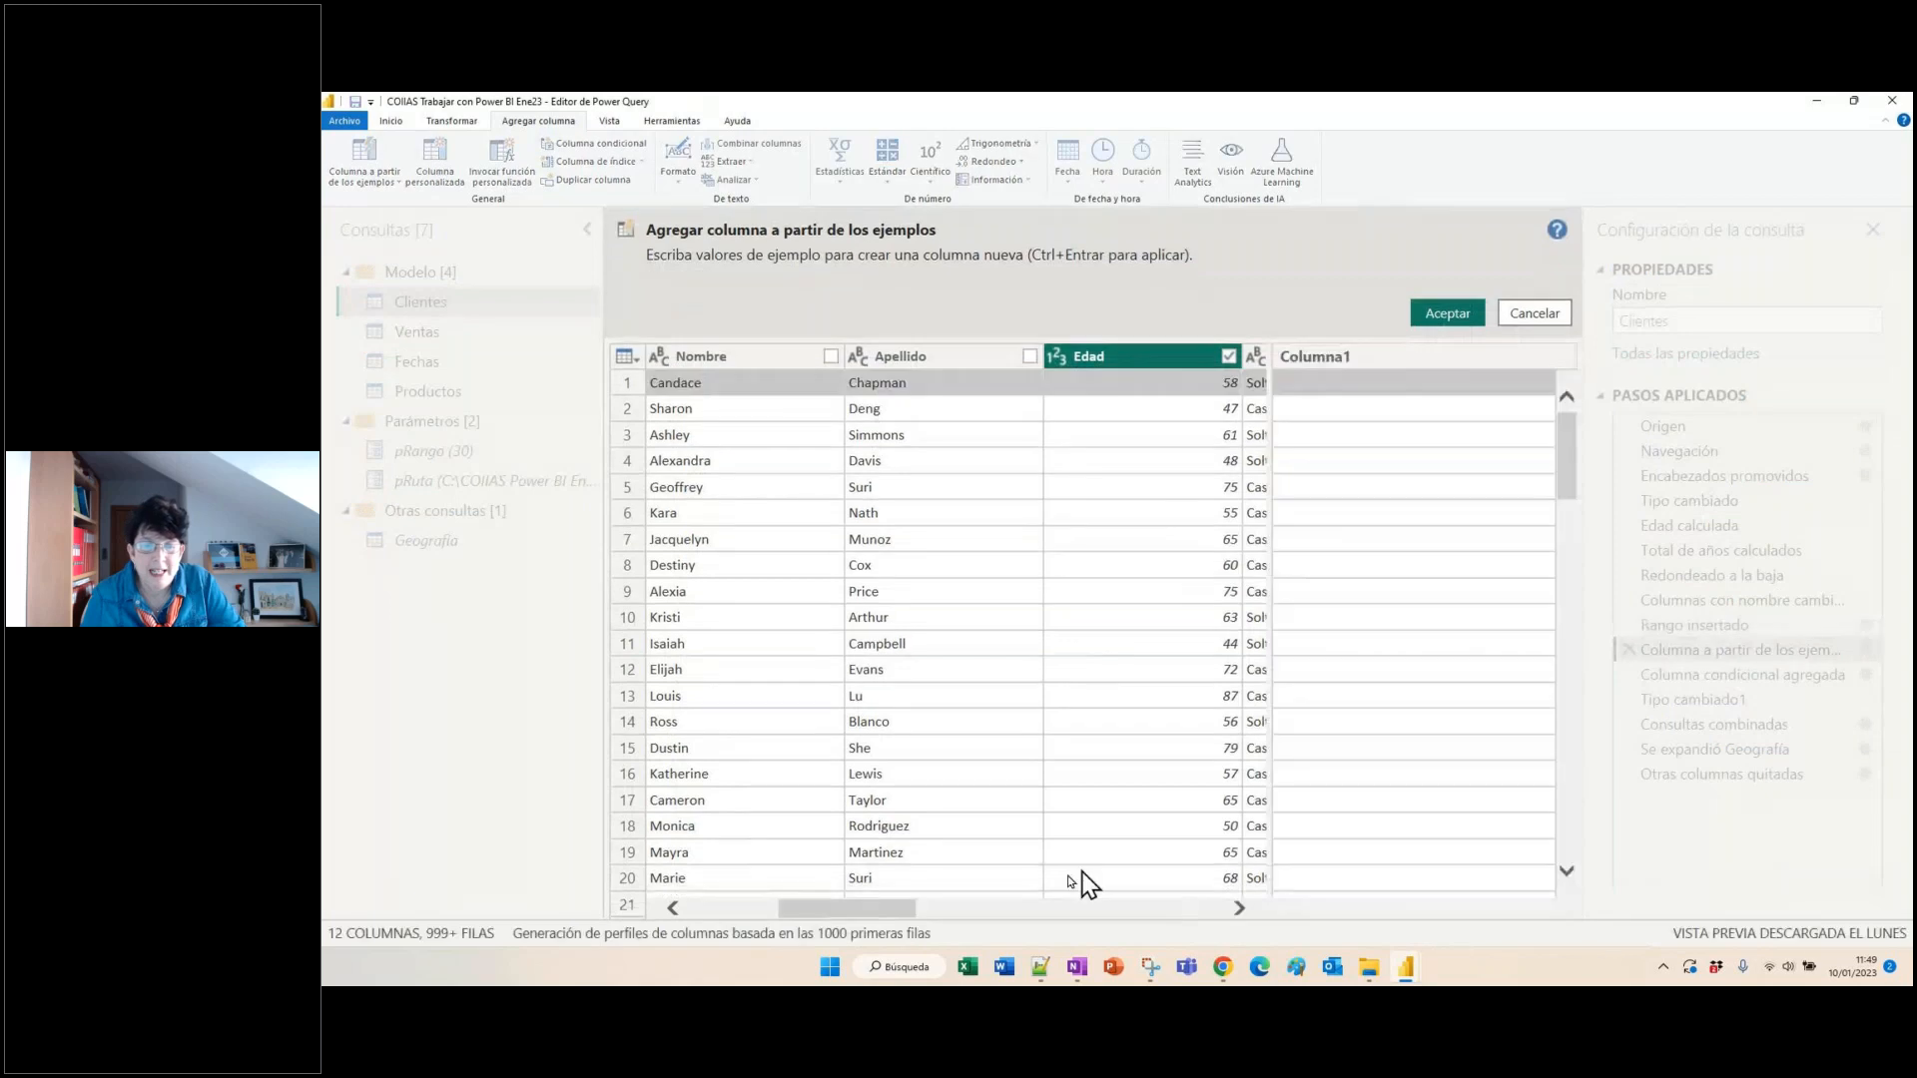
pyautogui.moveTo(897, 907)
pyautogui.mouseDown()
pyautogui.moveTo(915, 913)
pyautogui.moveTo(887, 905)
pyautogui.mouseUp()
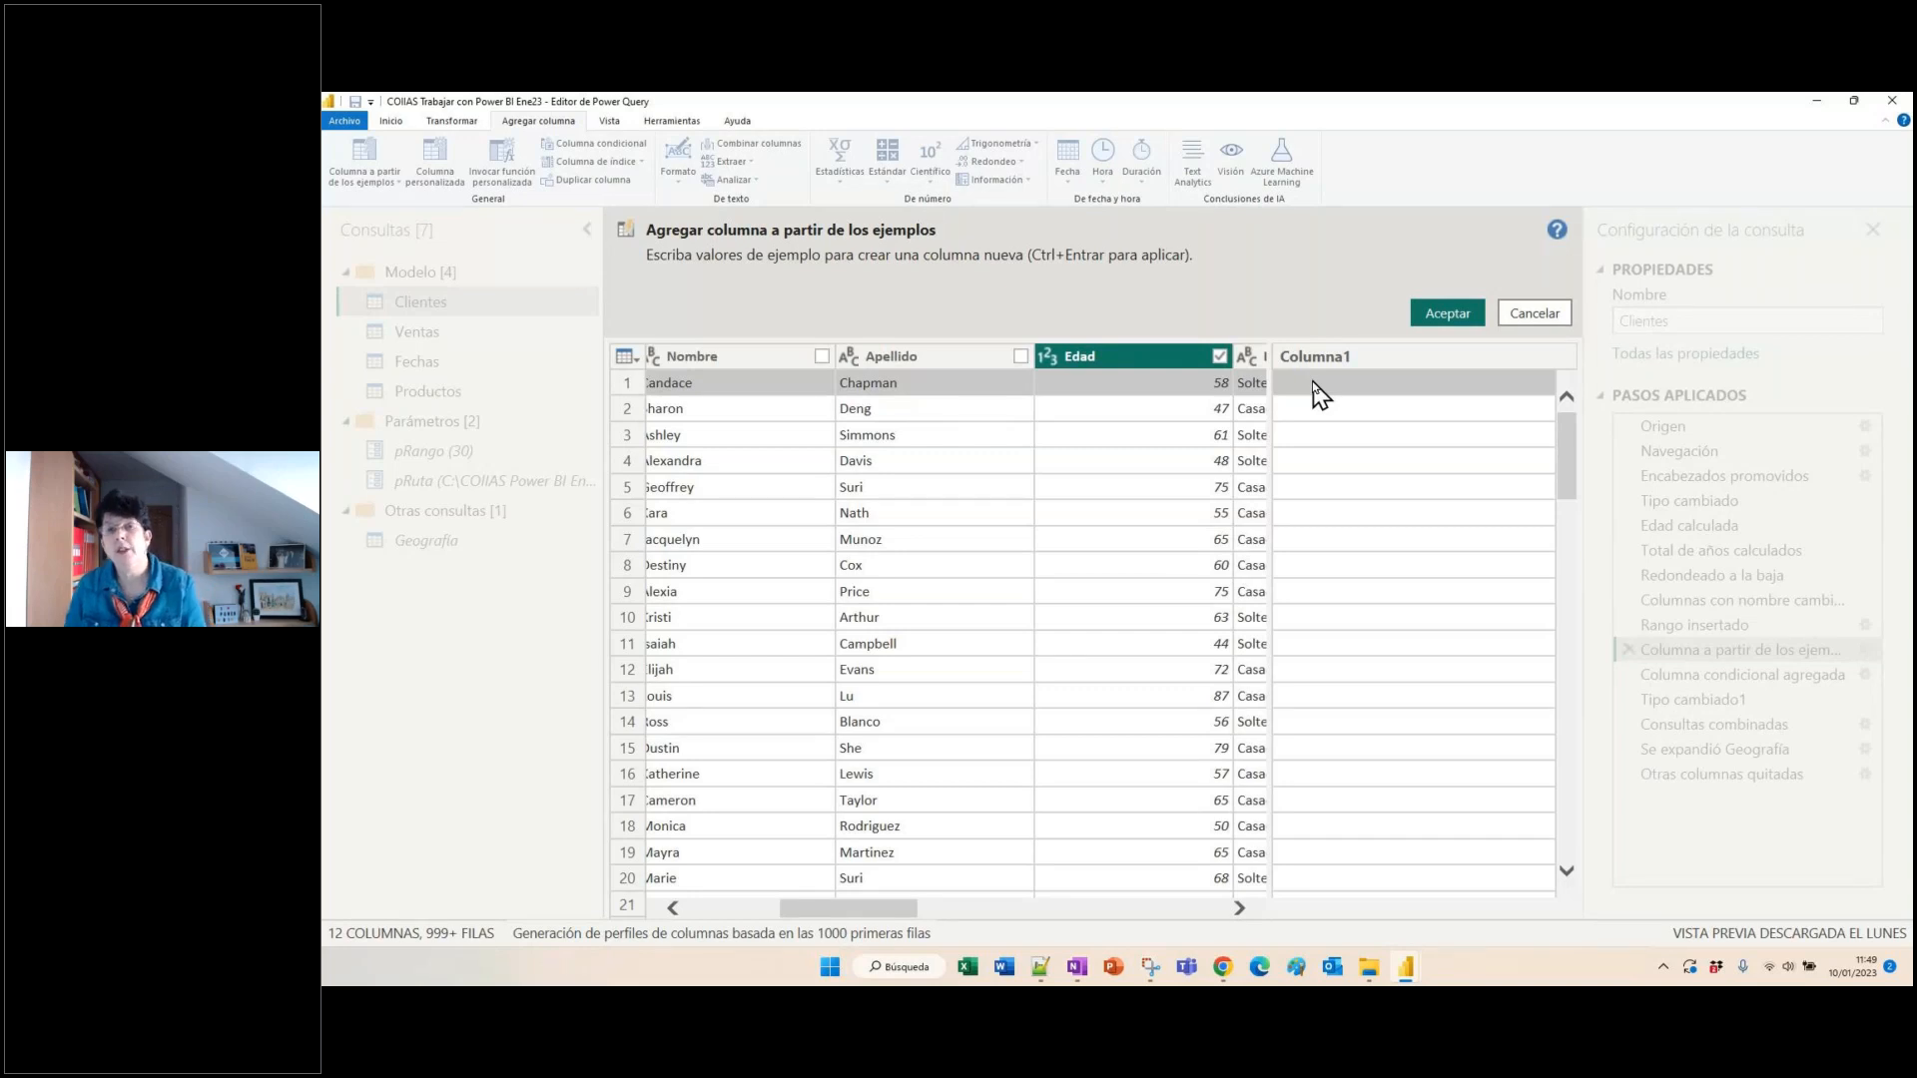
pyautogui.write('40-')
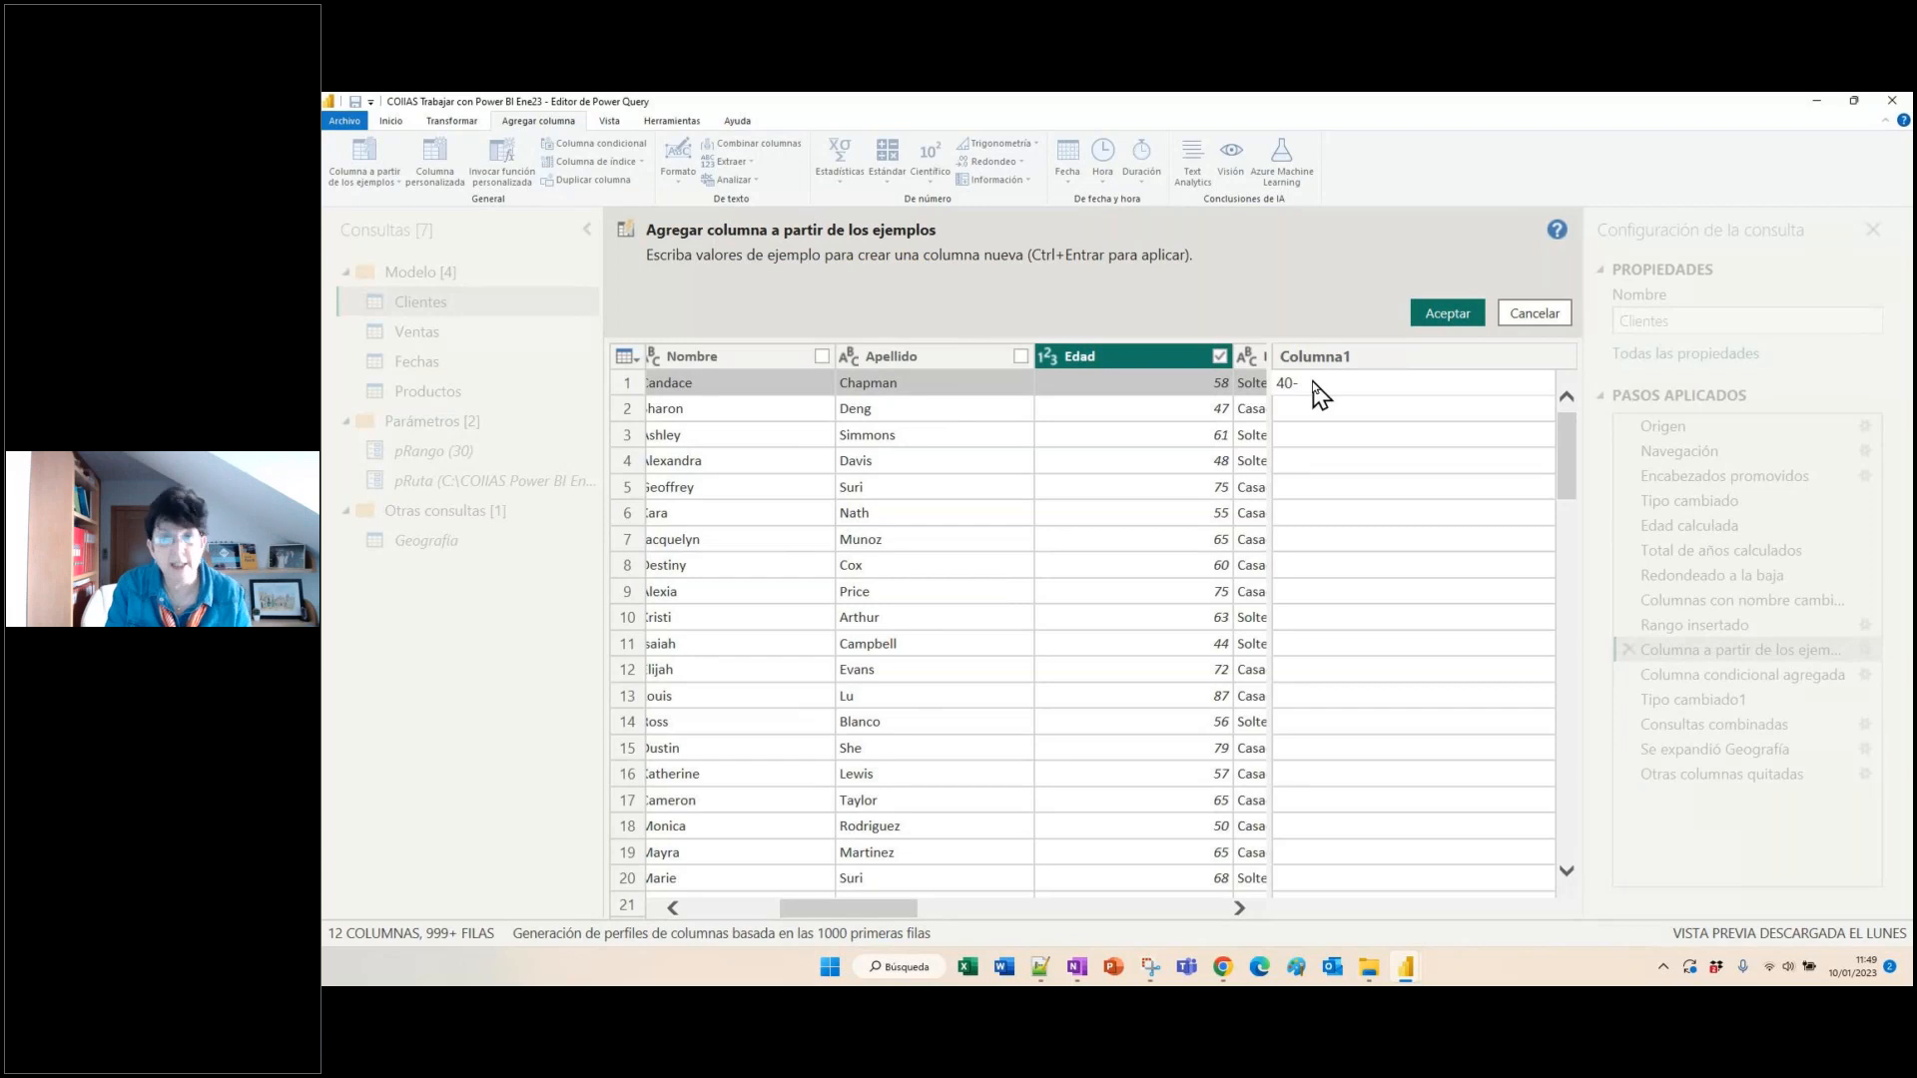
pyautogui.write('60')
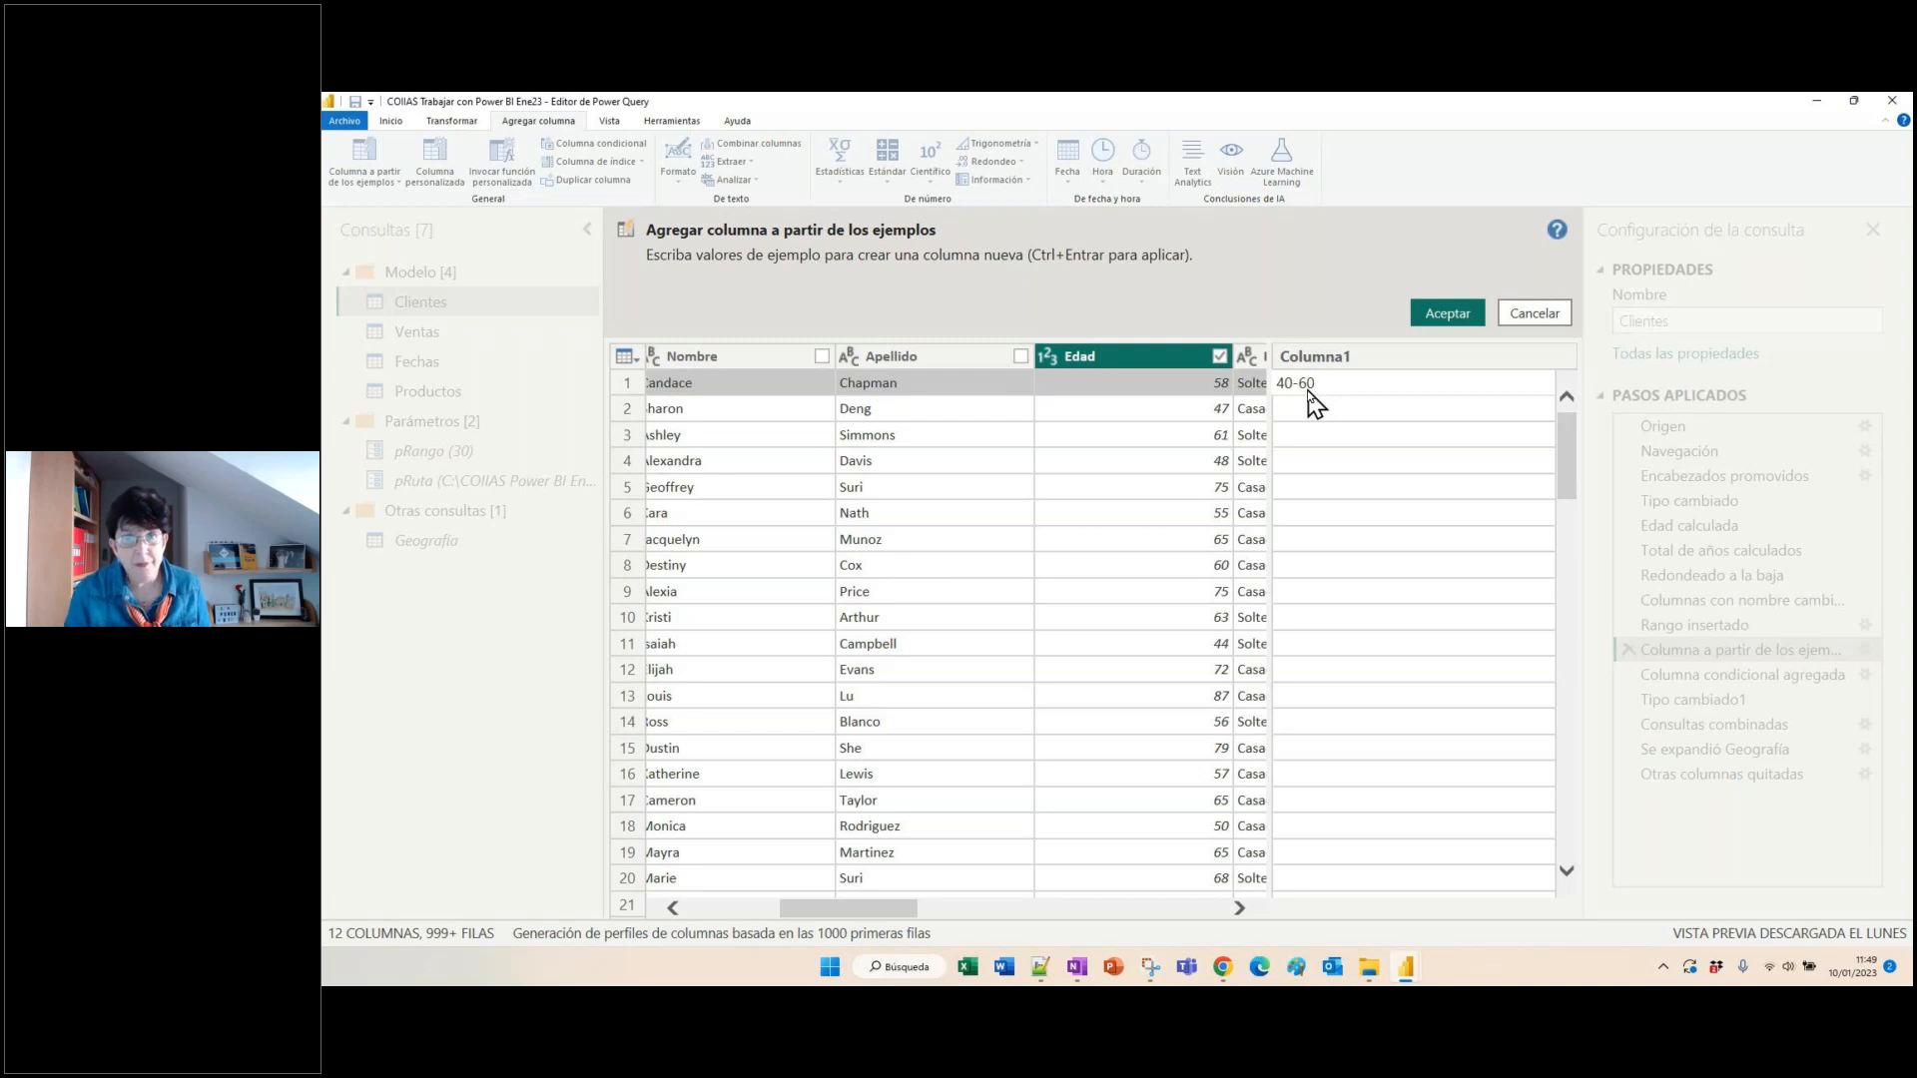
pyautogui.press('Return')
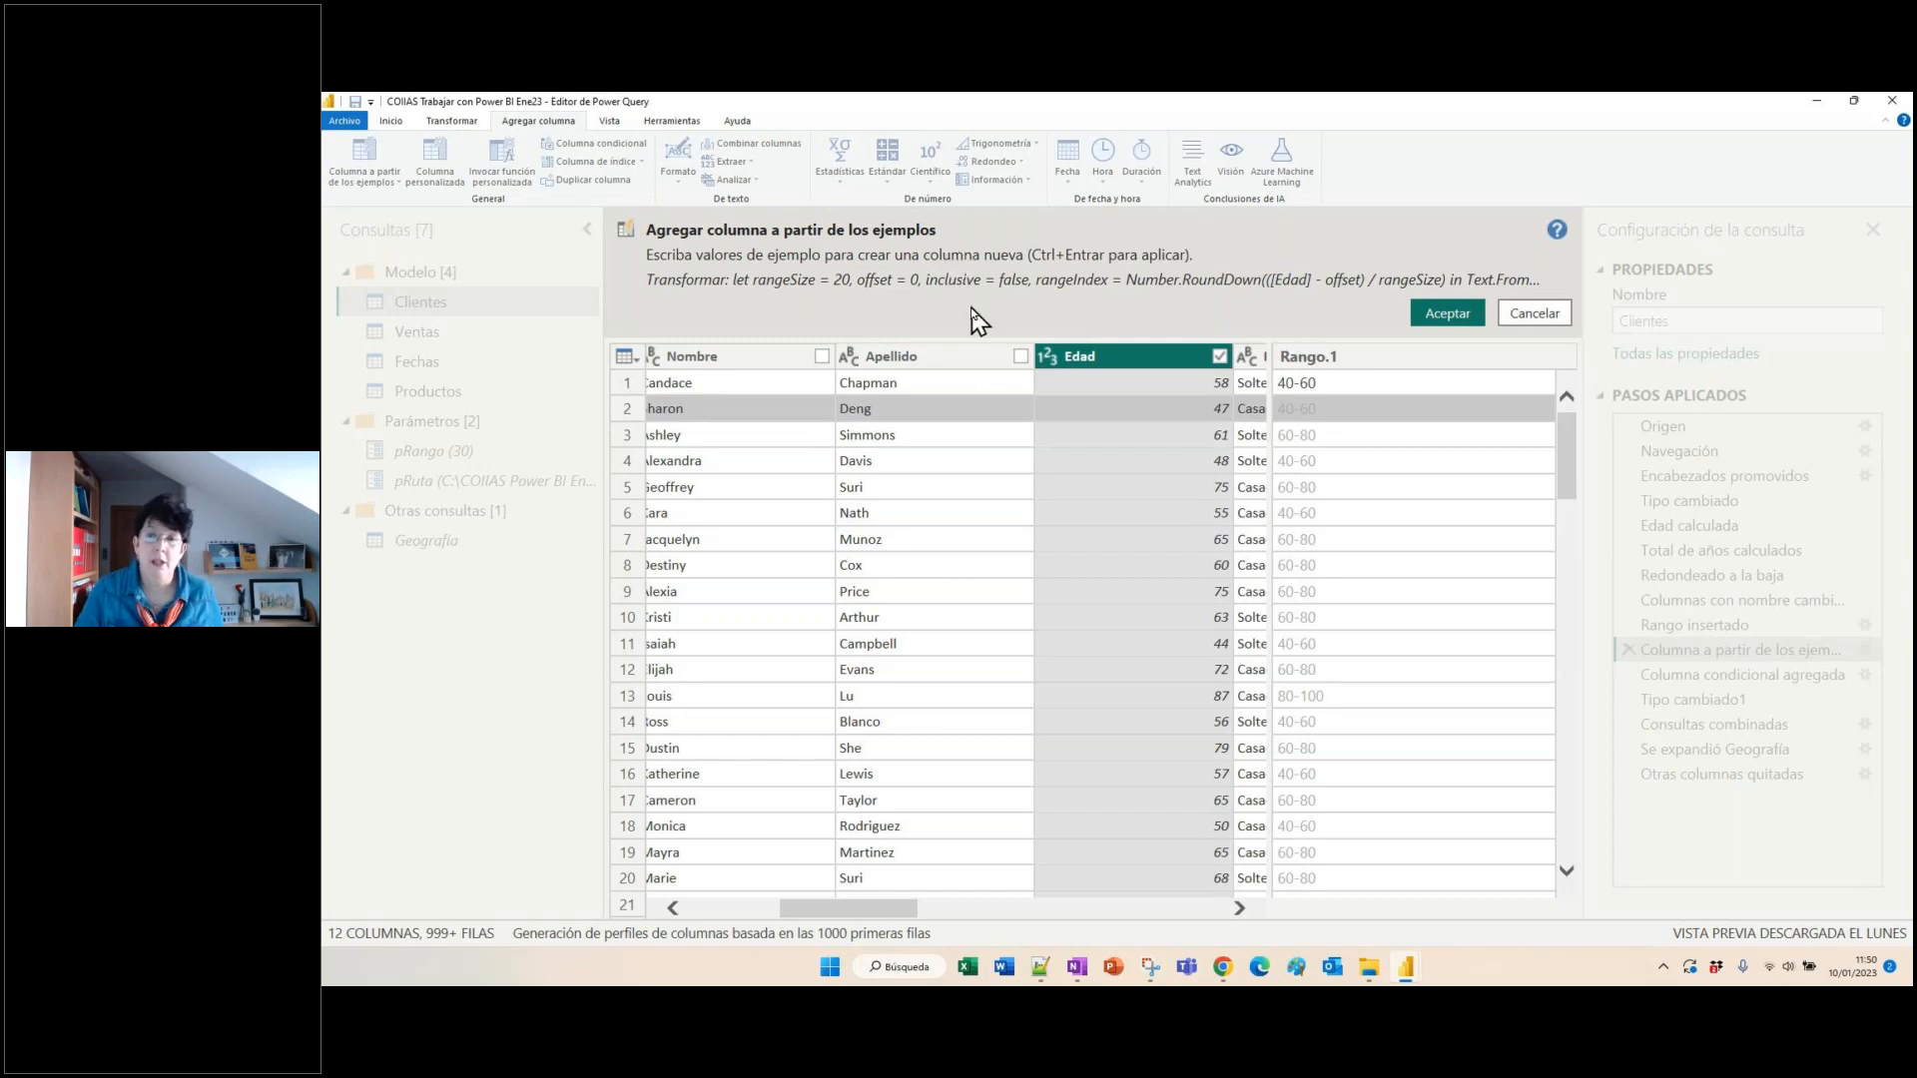
pyautogui.click(1544, 312)
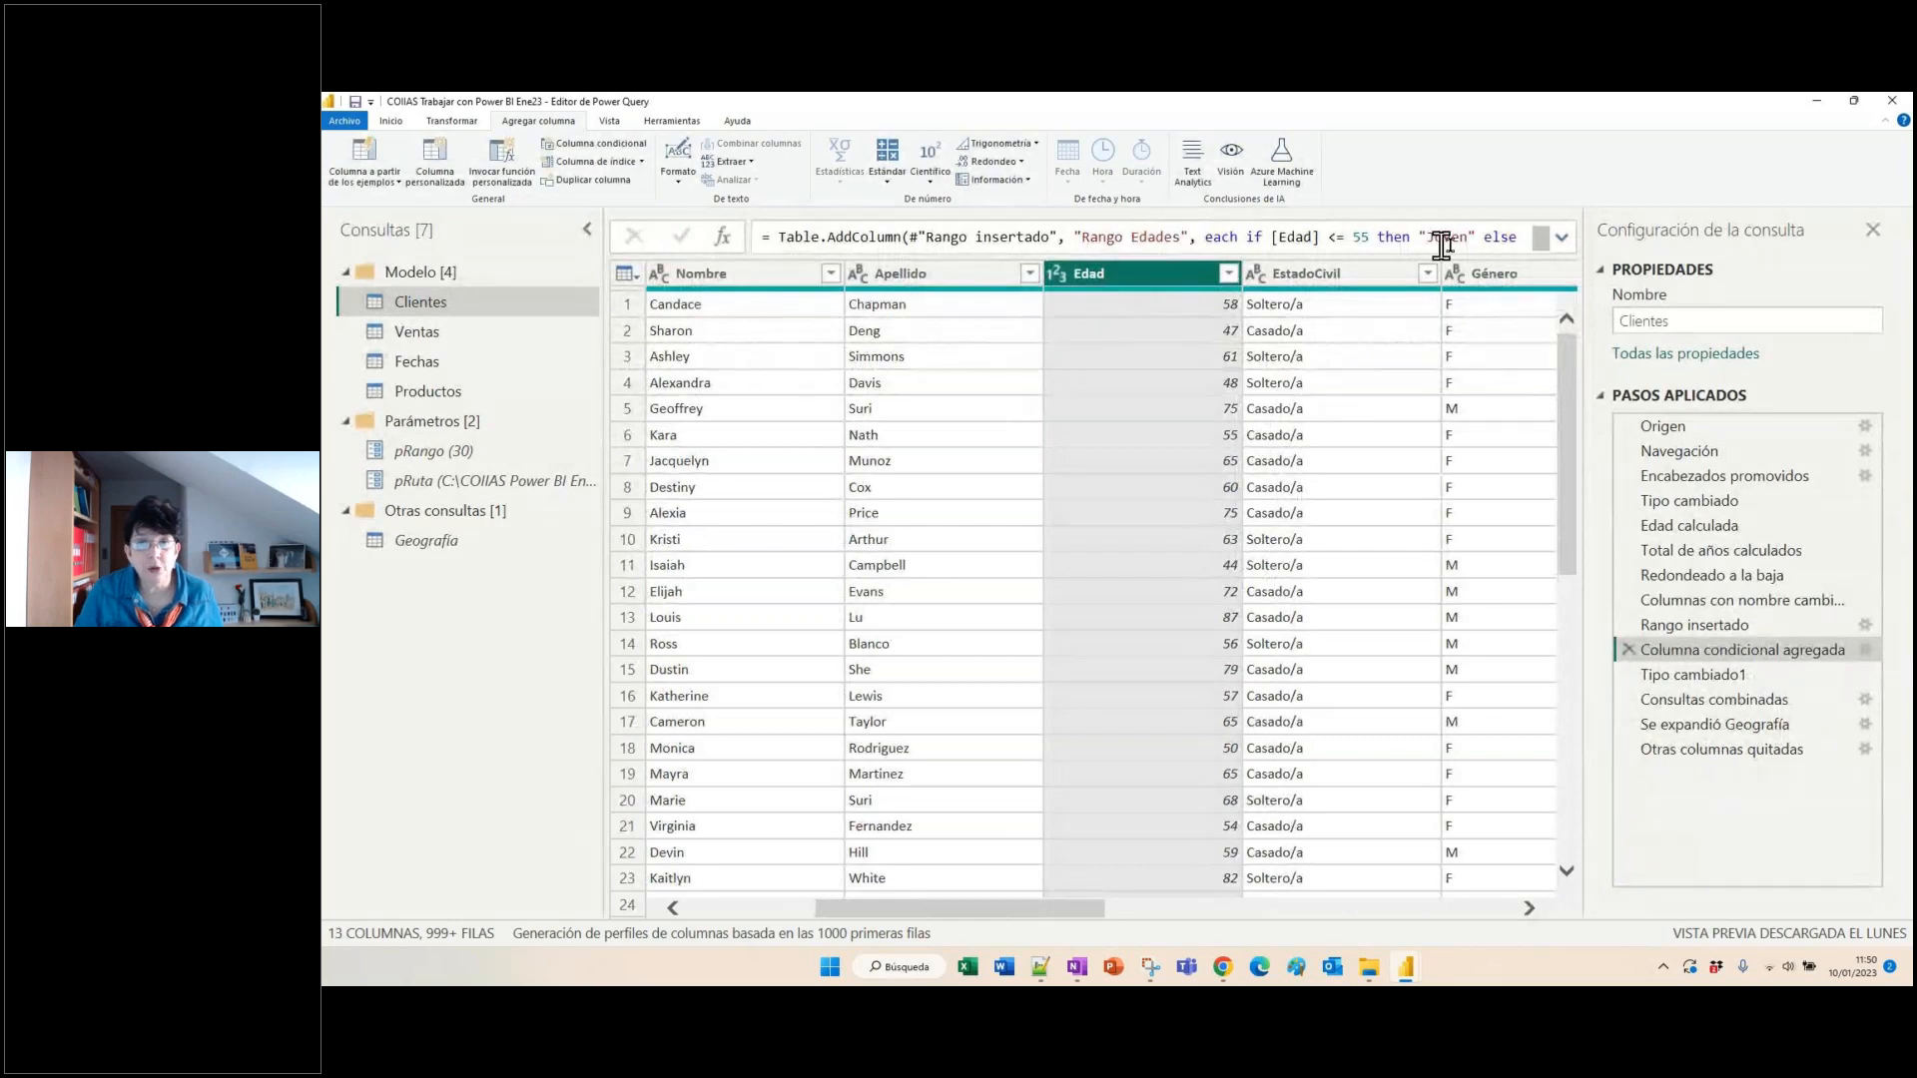
# - Examine the full formula of Columna condicional agregada and the empty conditional column dialog for Clientes, without adding a column
pyautogui.click(1561, 237)
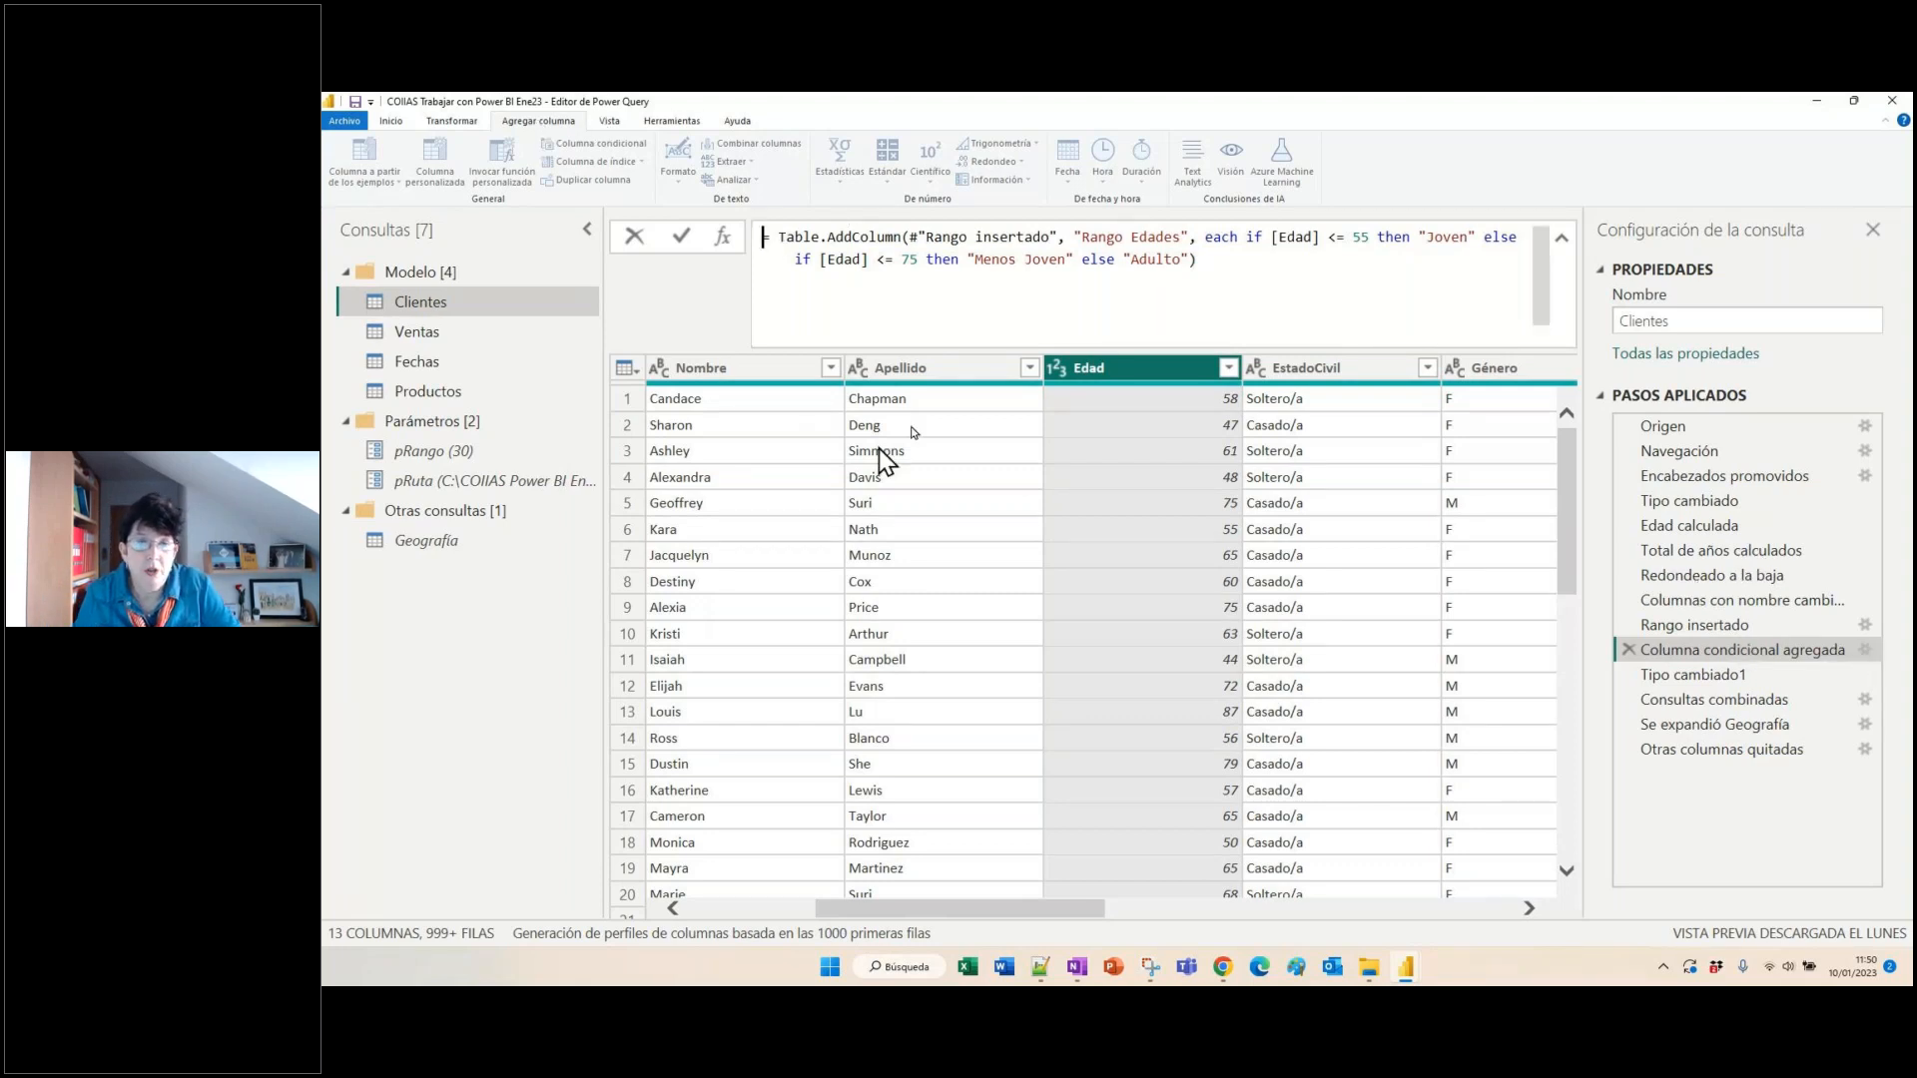
pyautogui.click(1137, 367)
pyautogui.click(618, 147)
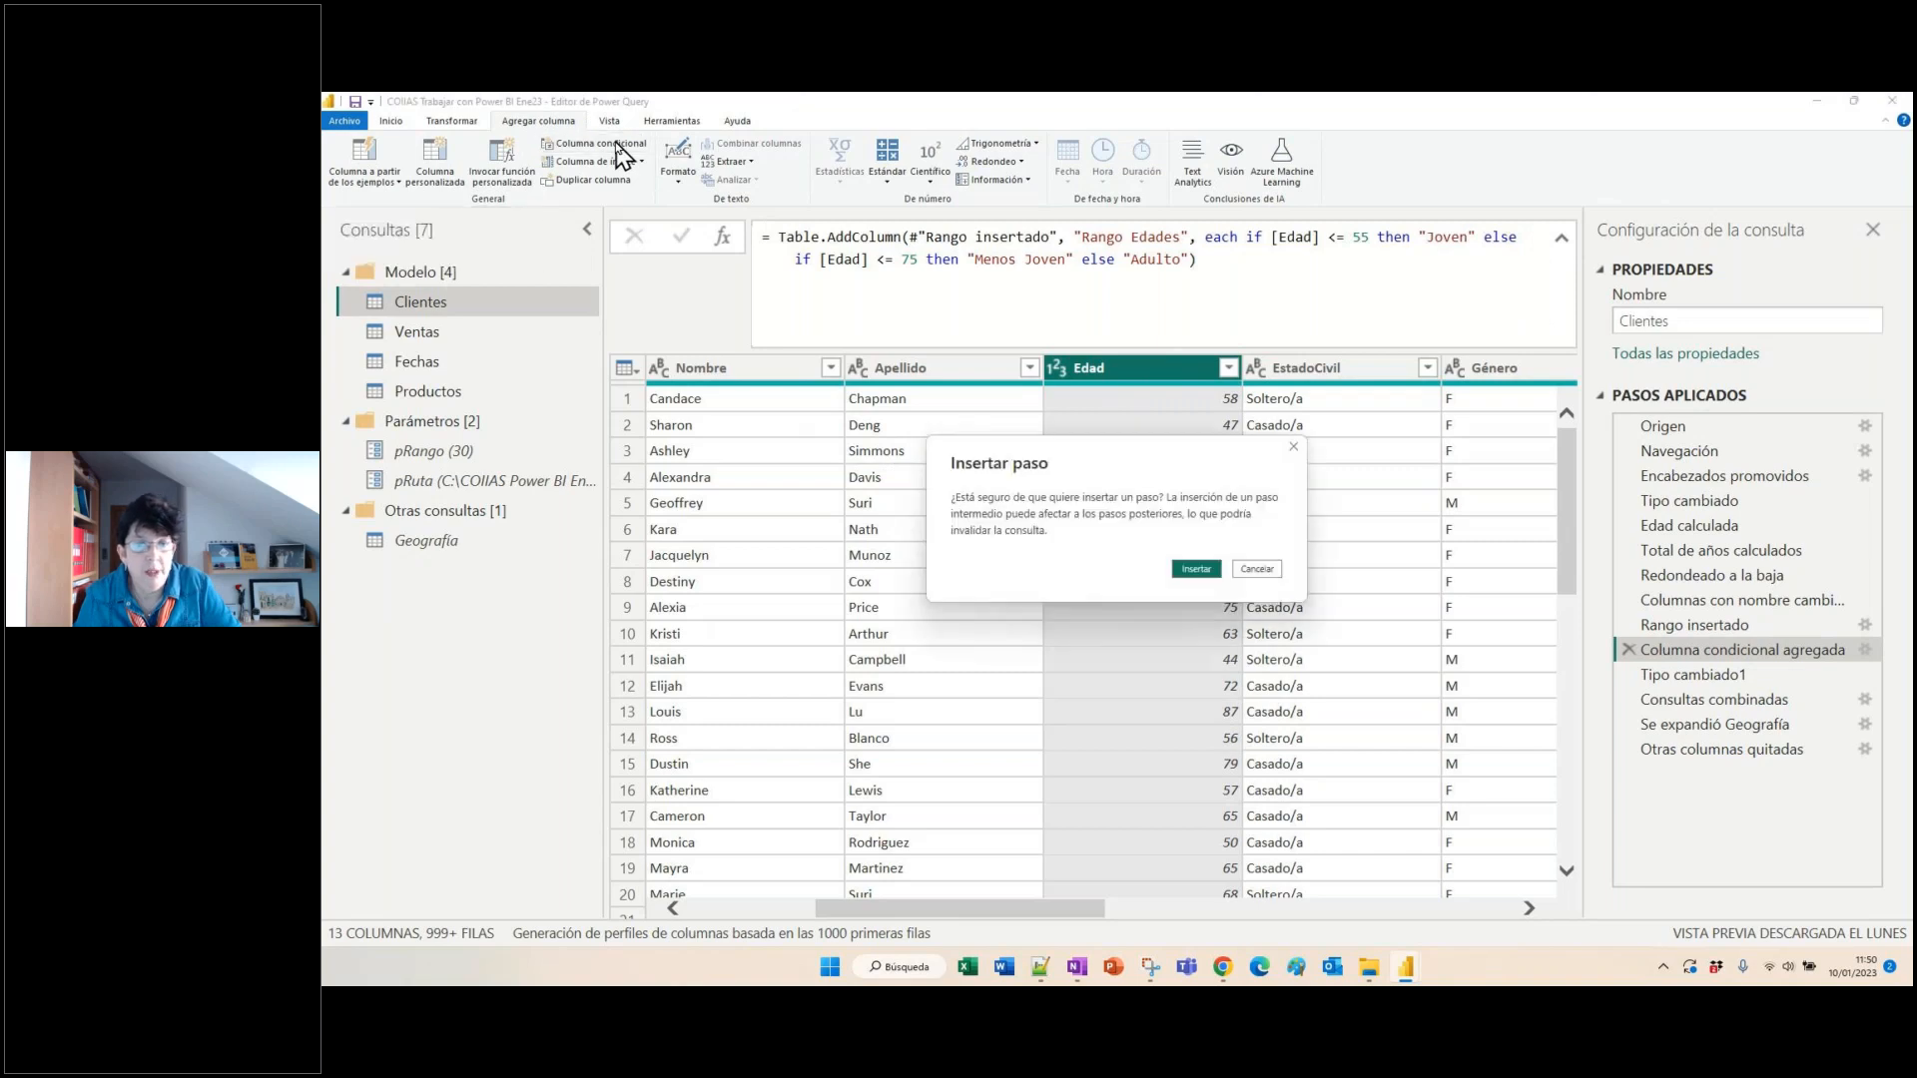
pyautogui.click(1196, 569)
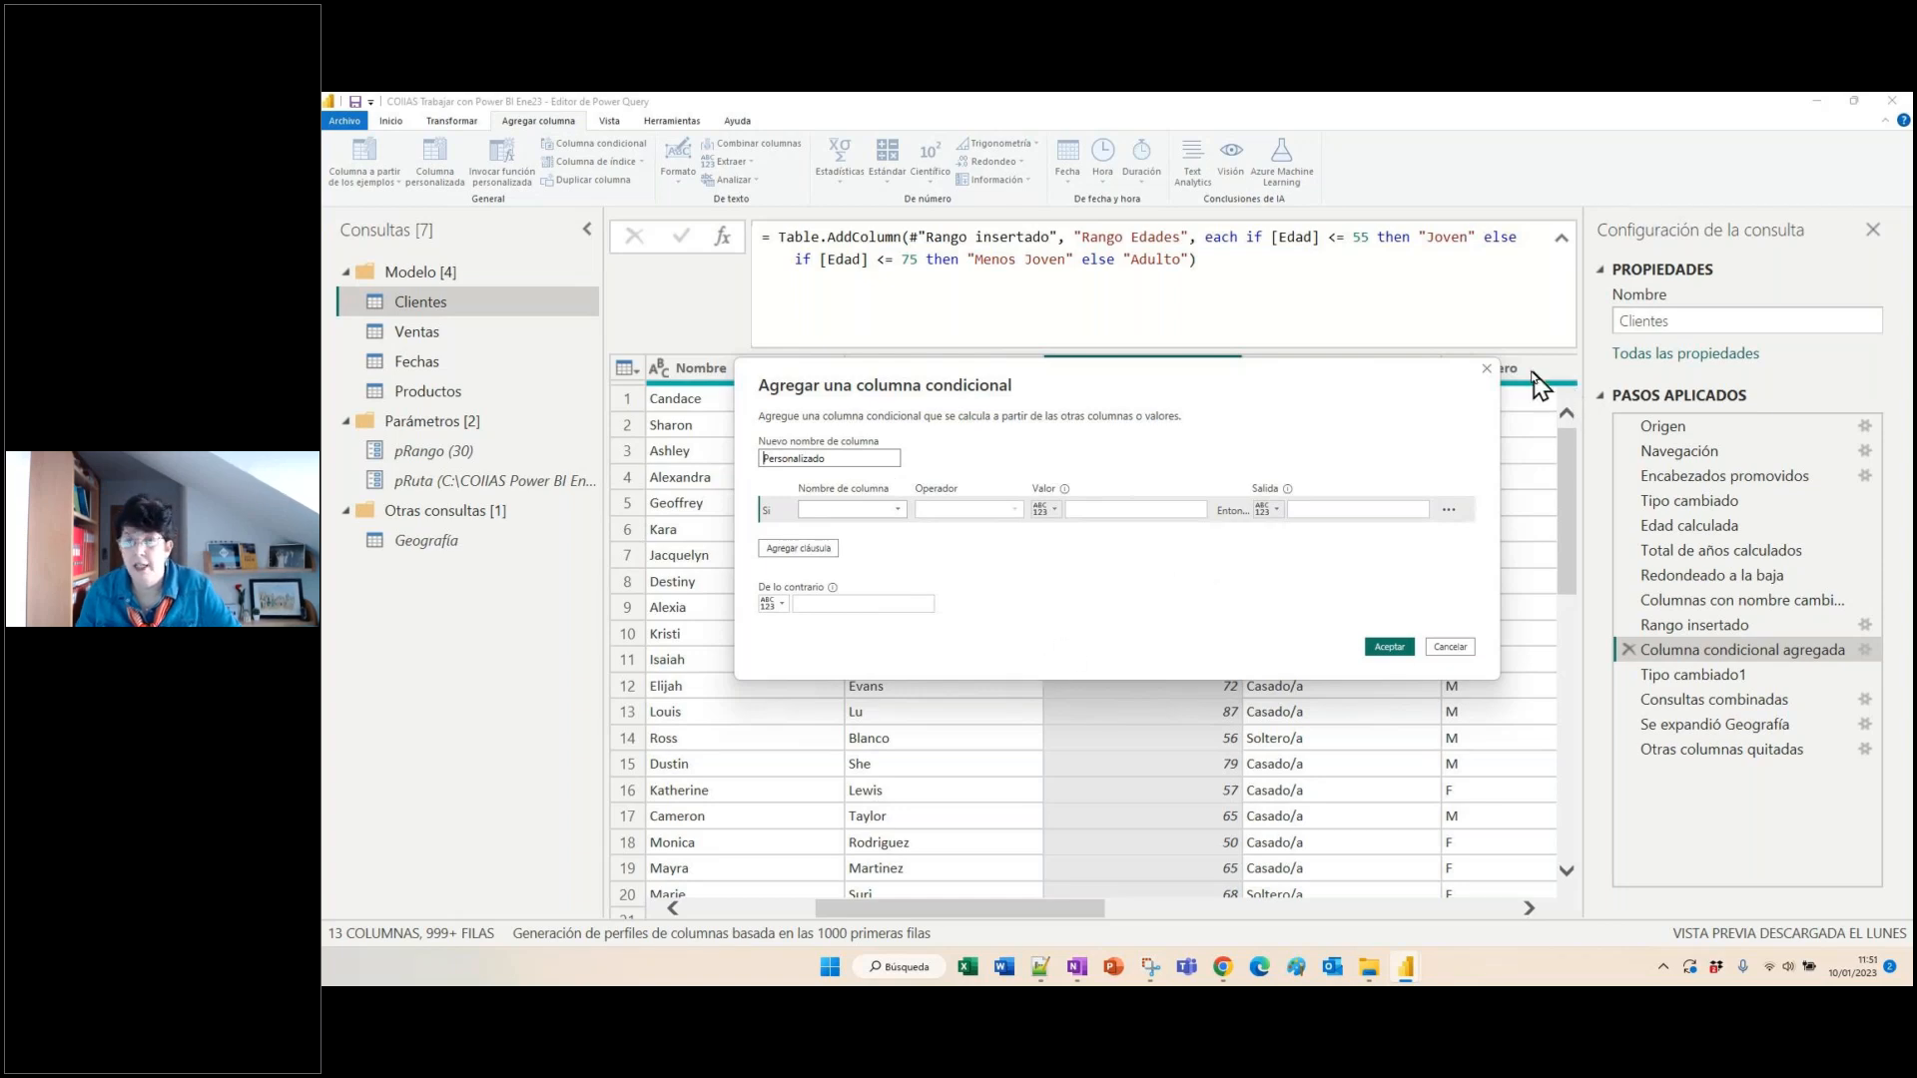
pyautogui.click(1486, 373)
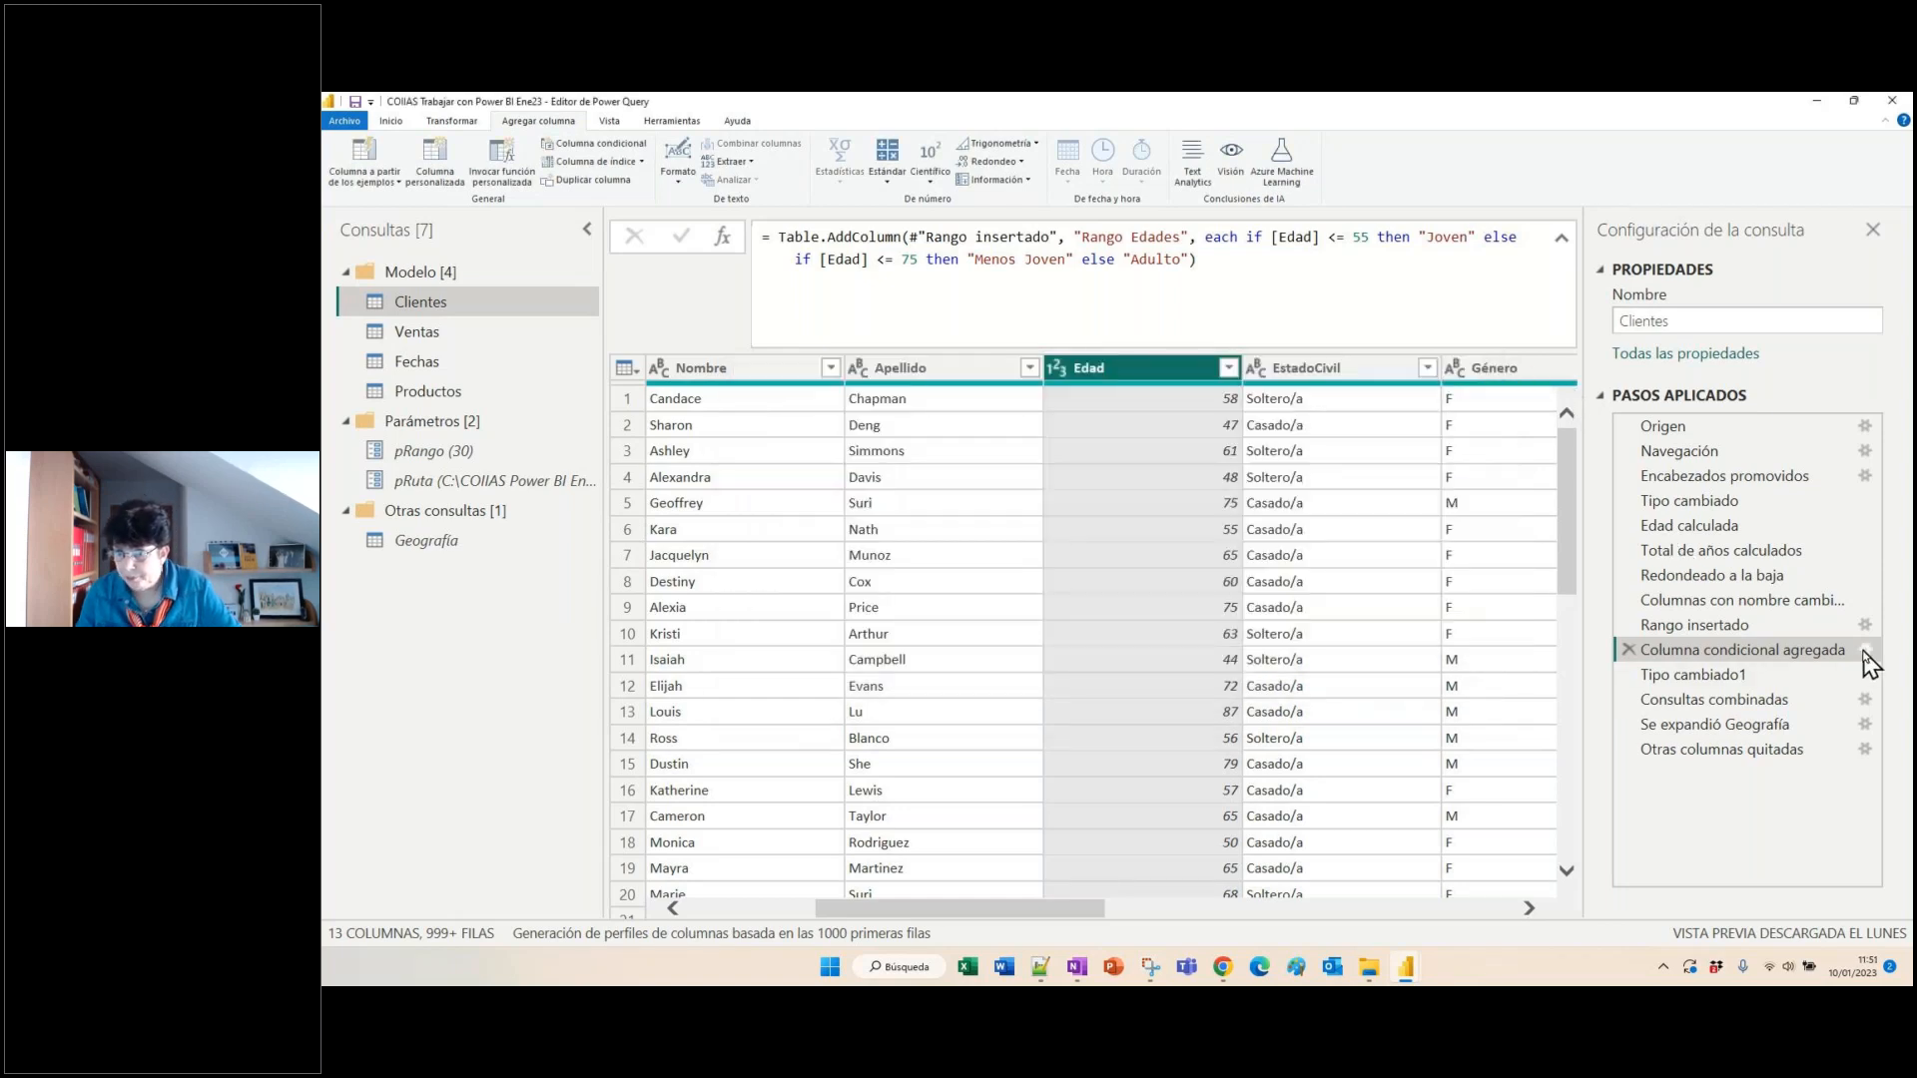
# - Review the Rango Edades conditional column's rules, operators and value sources, keep its definition, and compare its output with the Rango column
pyautogui.click(1863, 650)
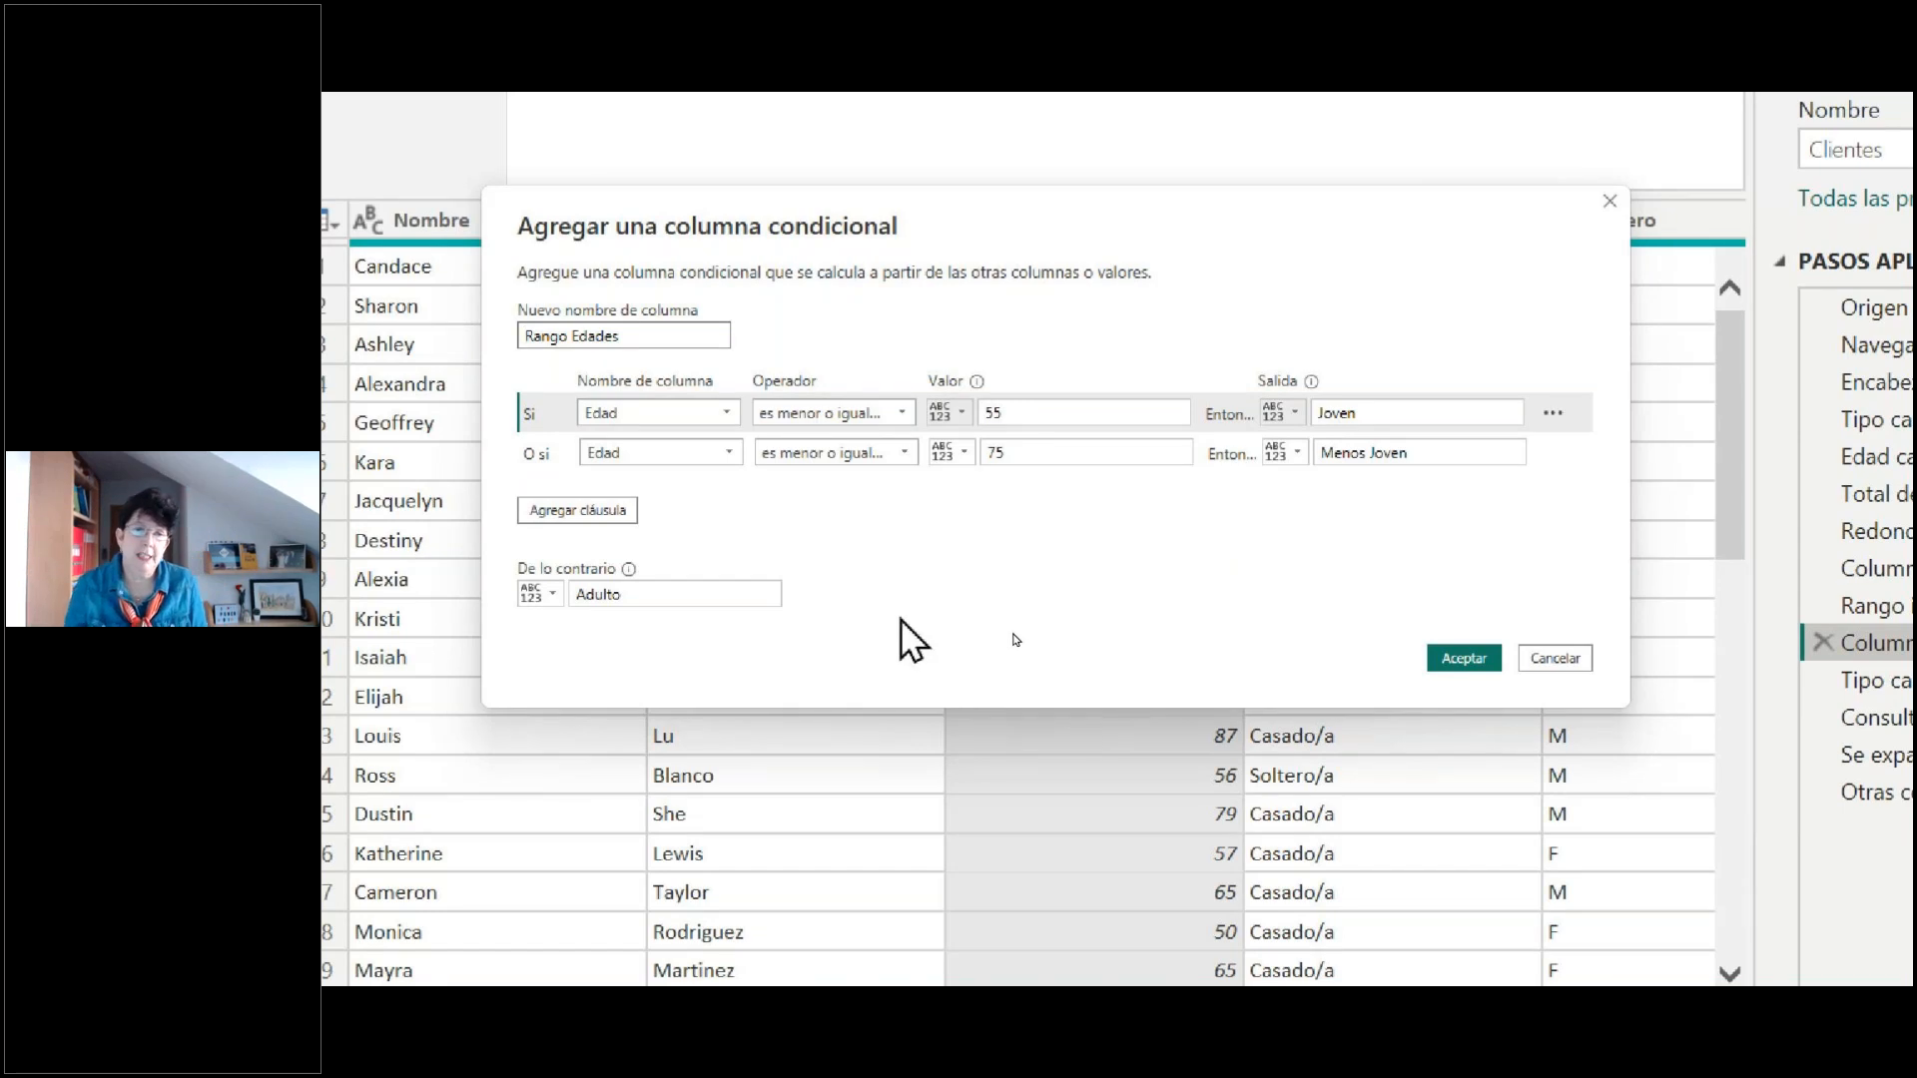
pyautogui.click(902, 415)
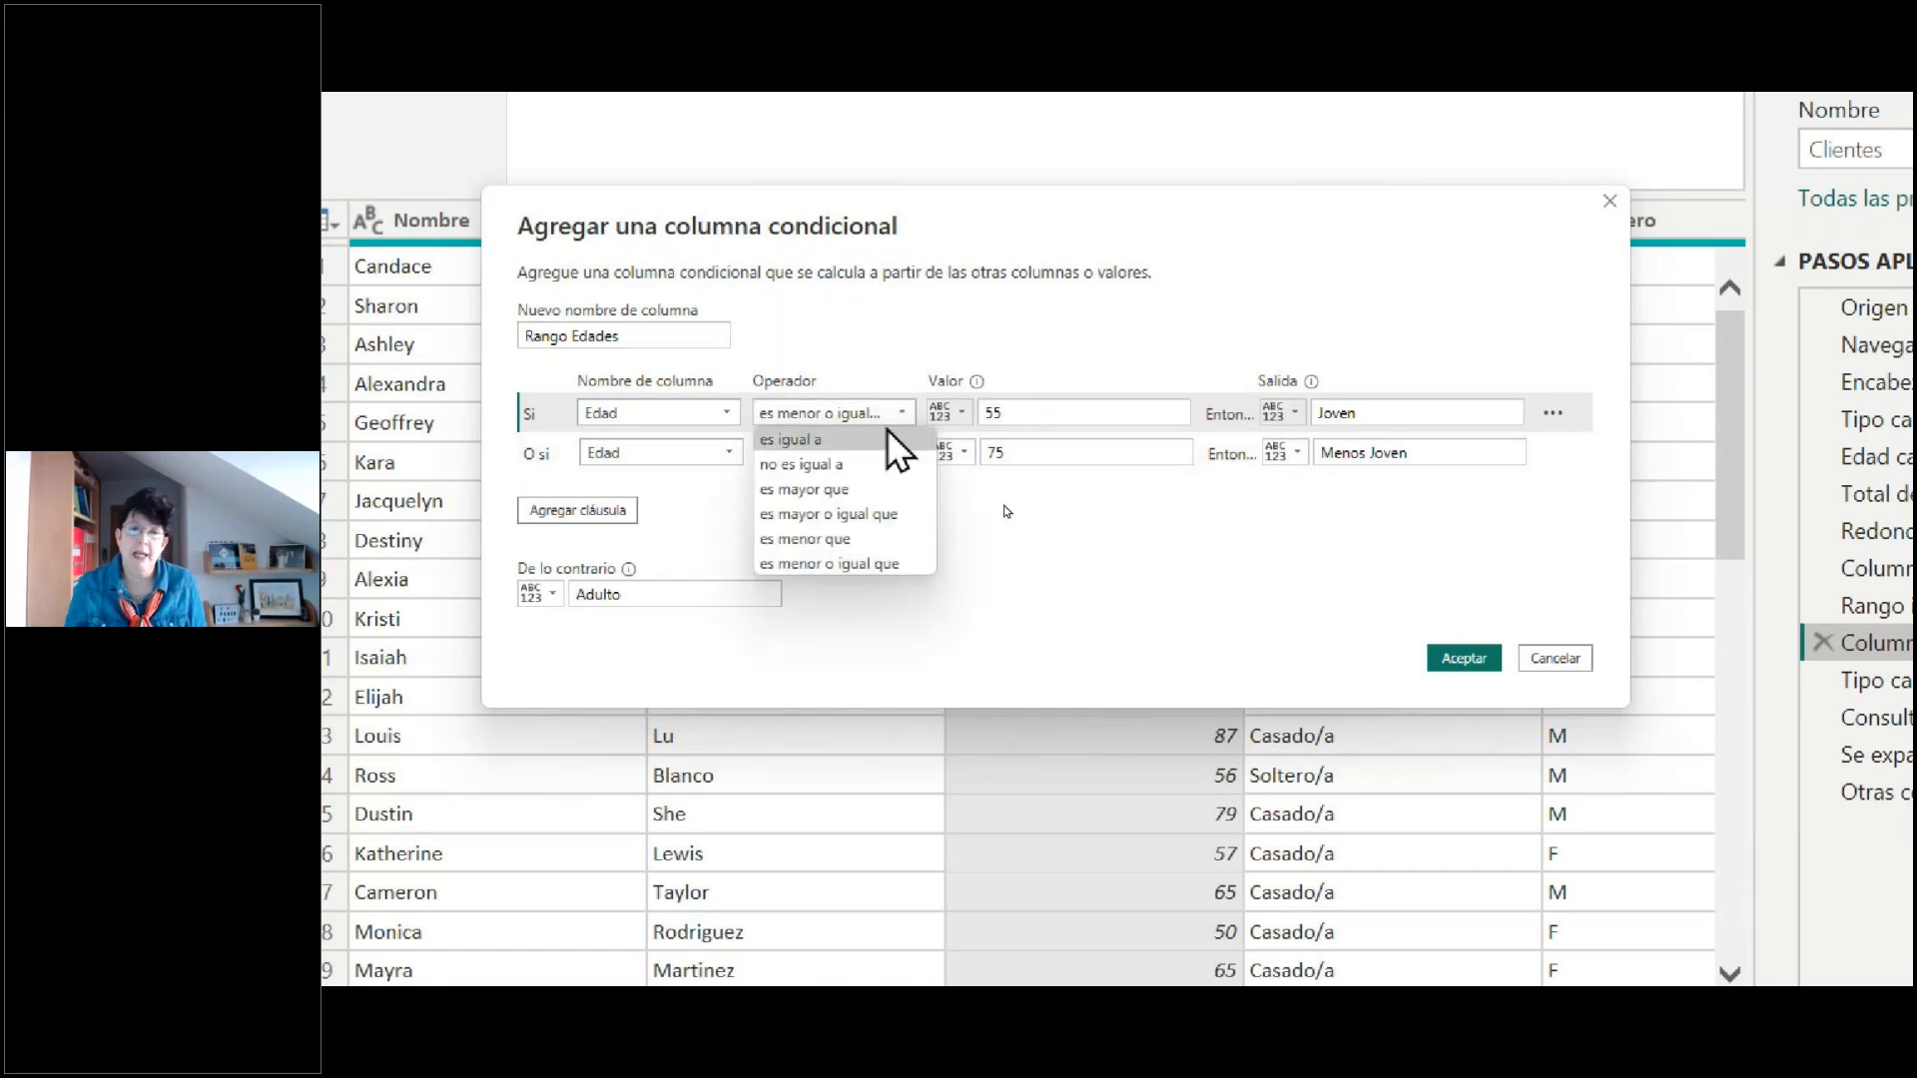
pyautogui.click(967, 415)
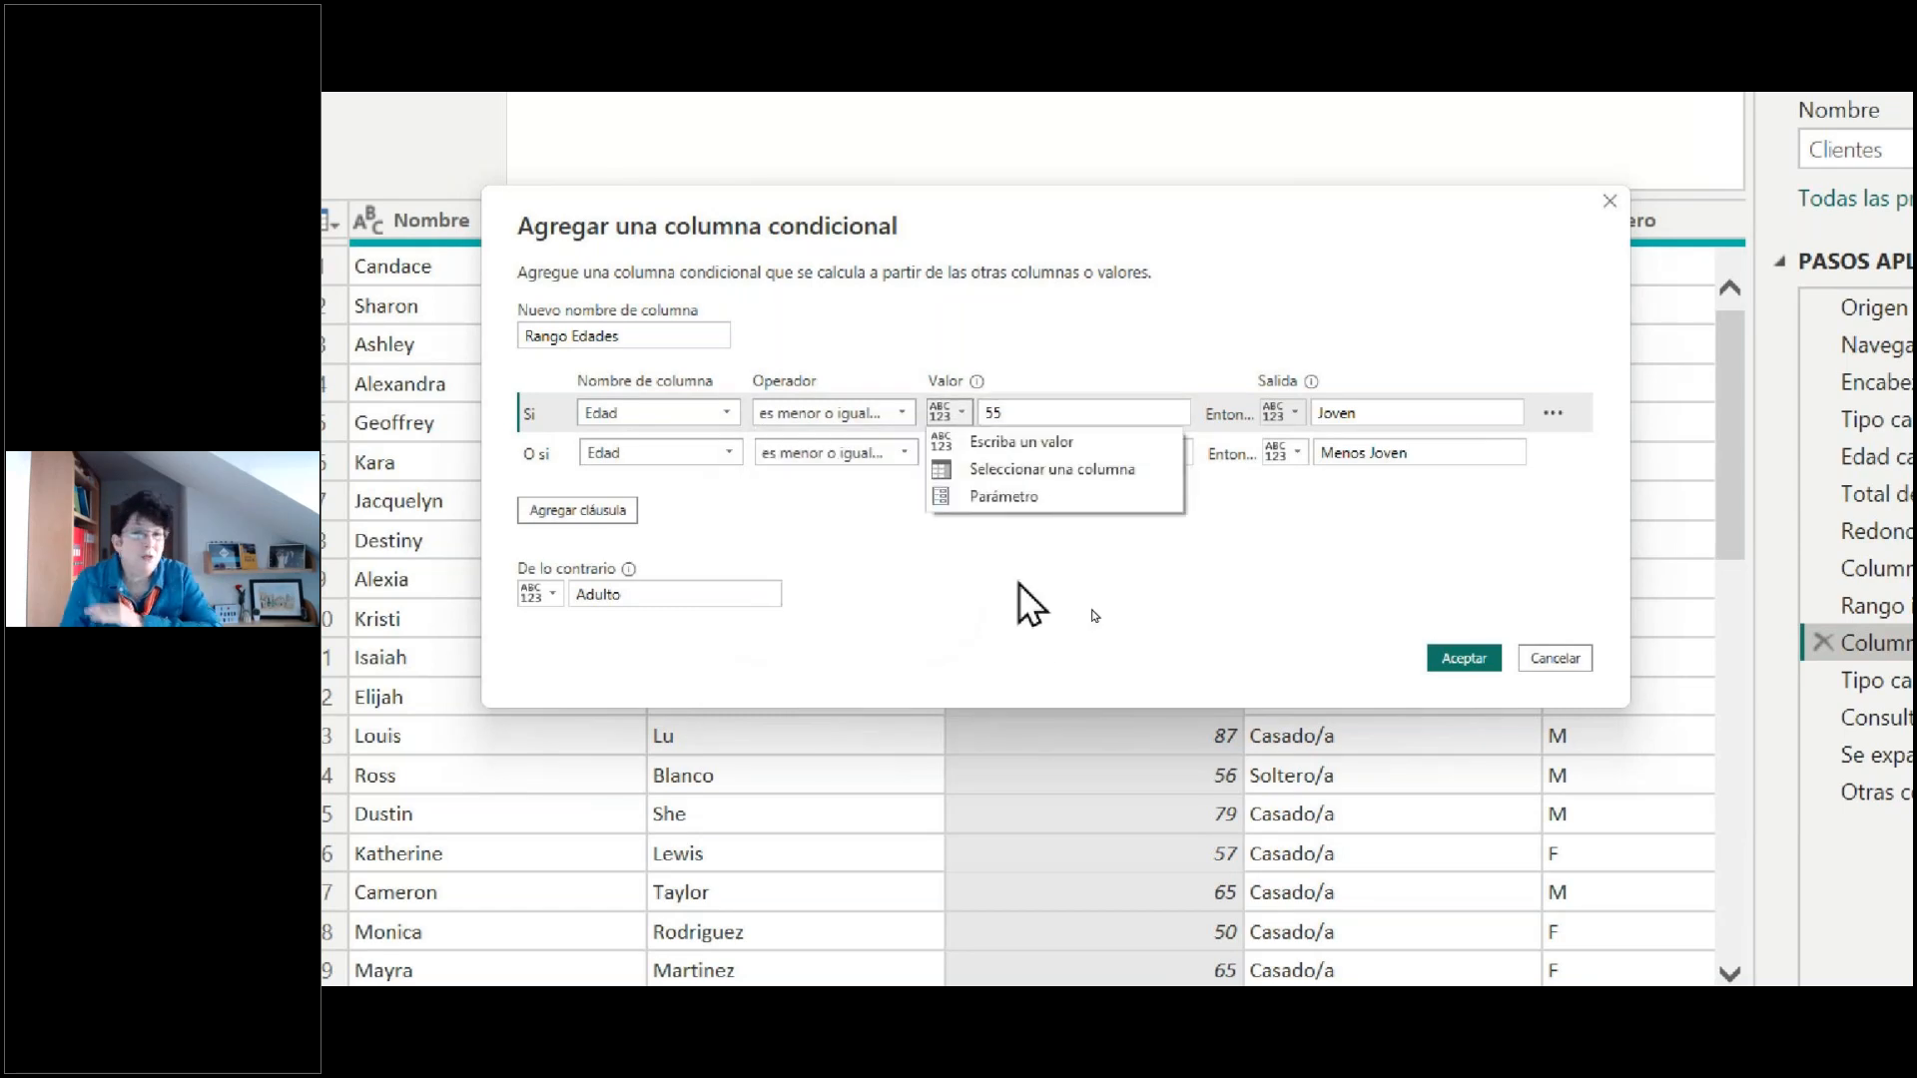
pyautogui.click(1021, 629)
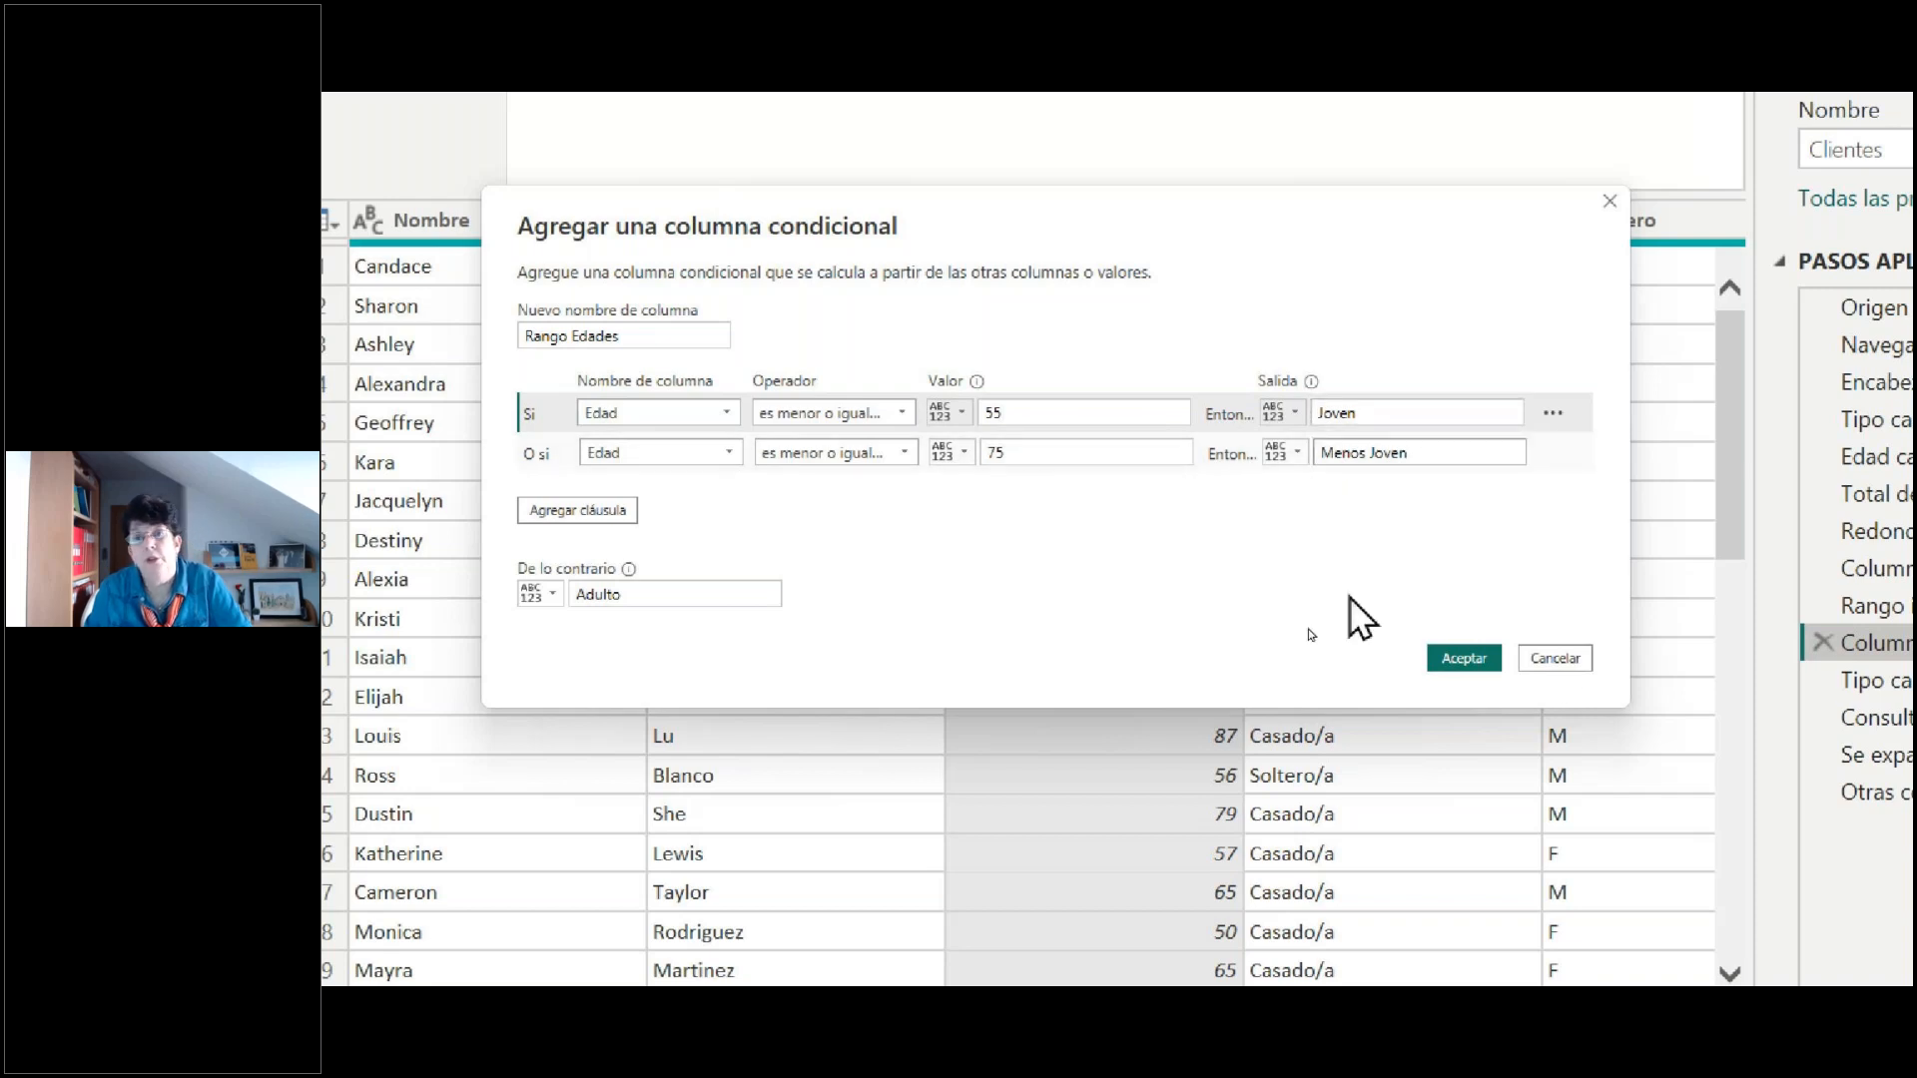
pyautogui.click(1465, 659)
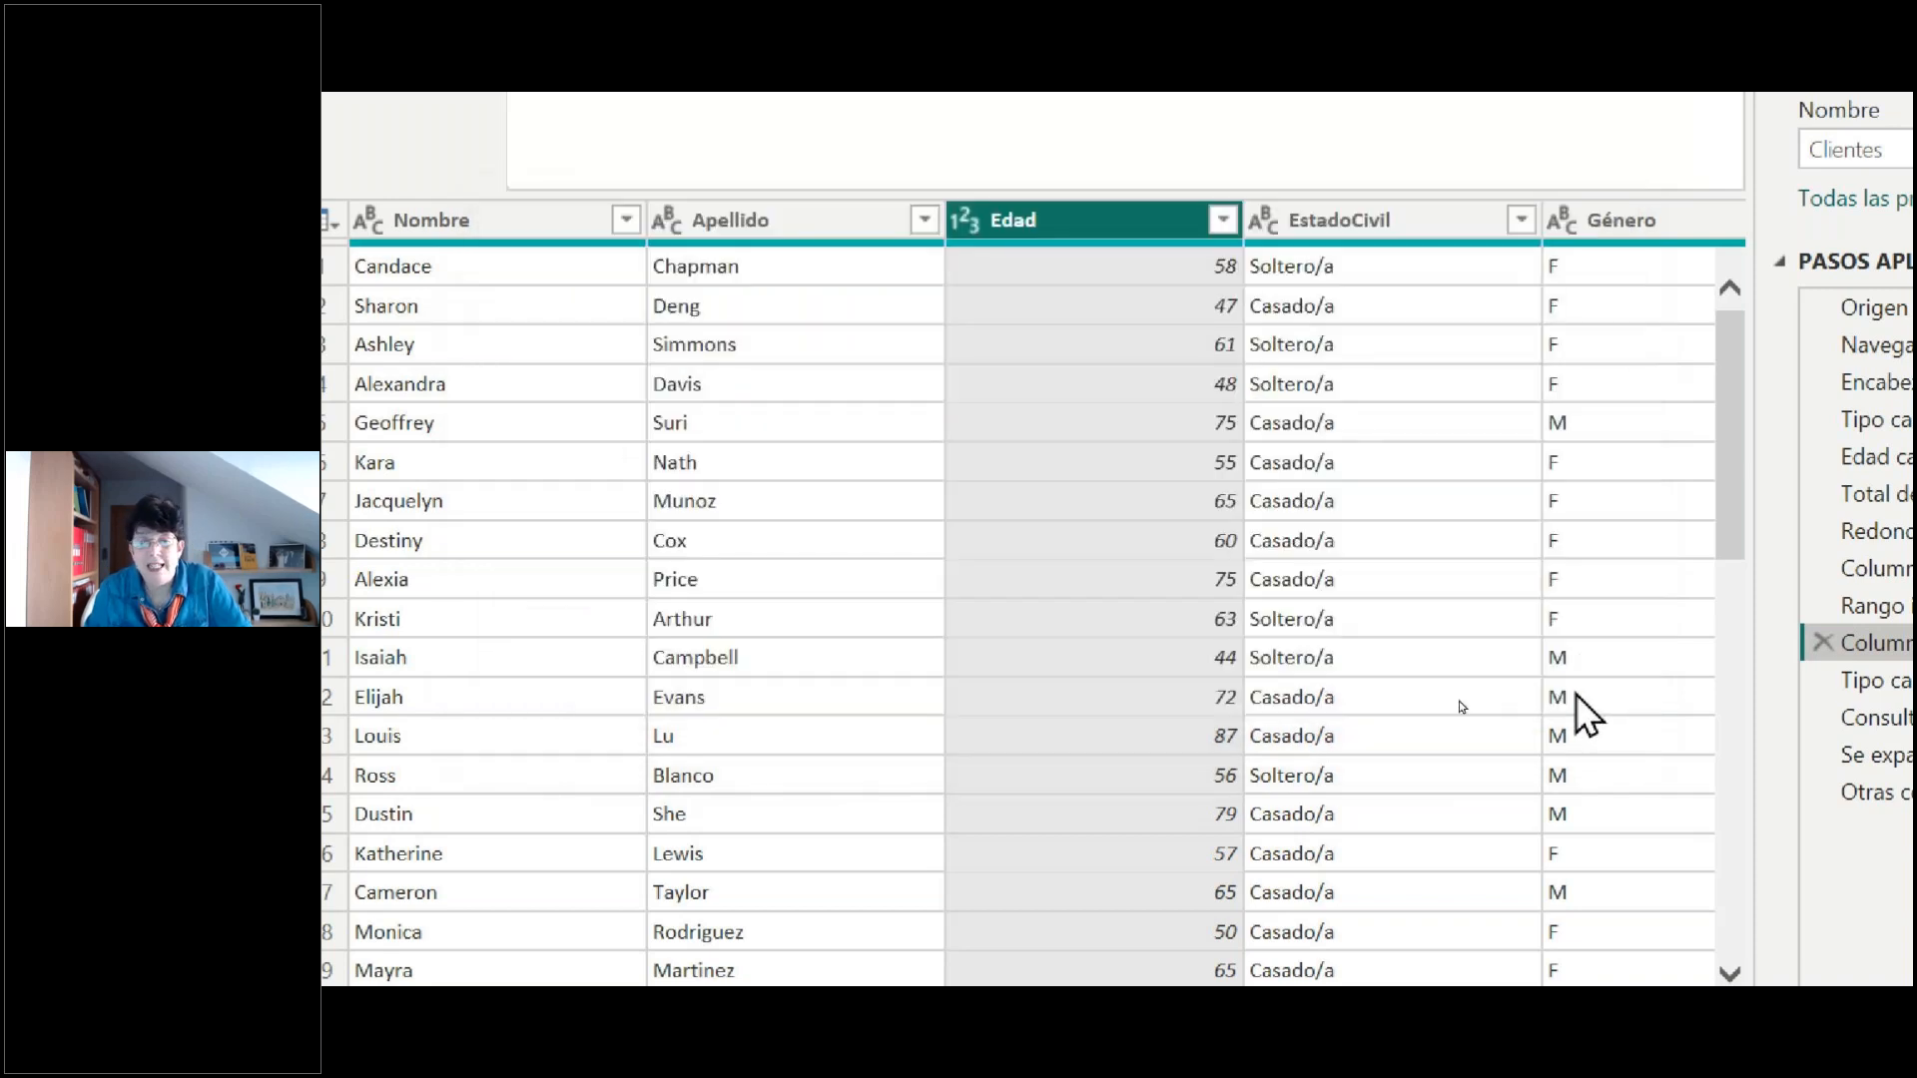
pyautogui.moveTo(963, 879); pyautogui.dragTo(1711, 831)
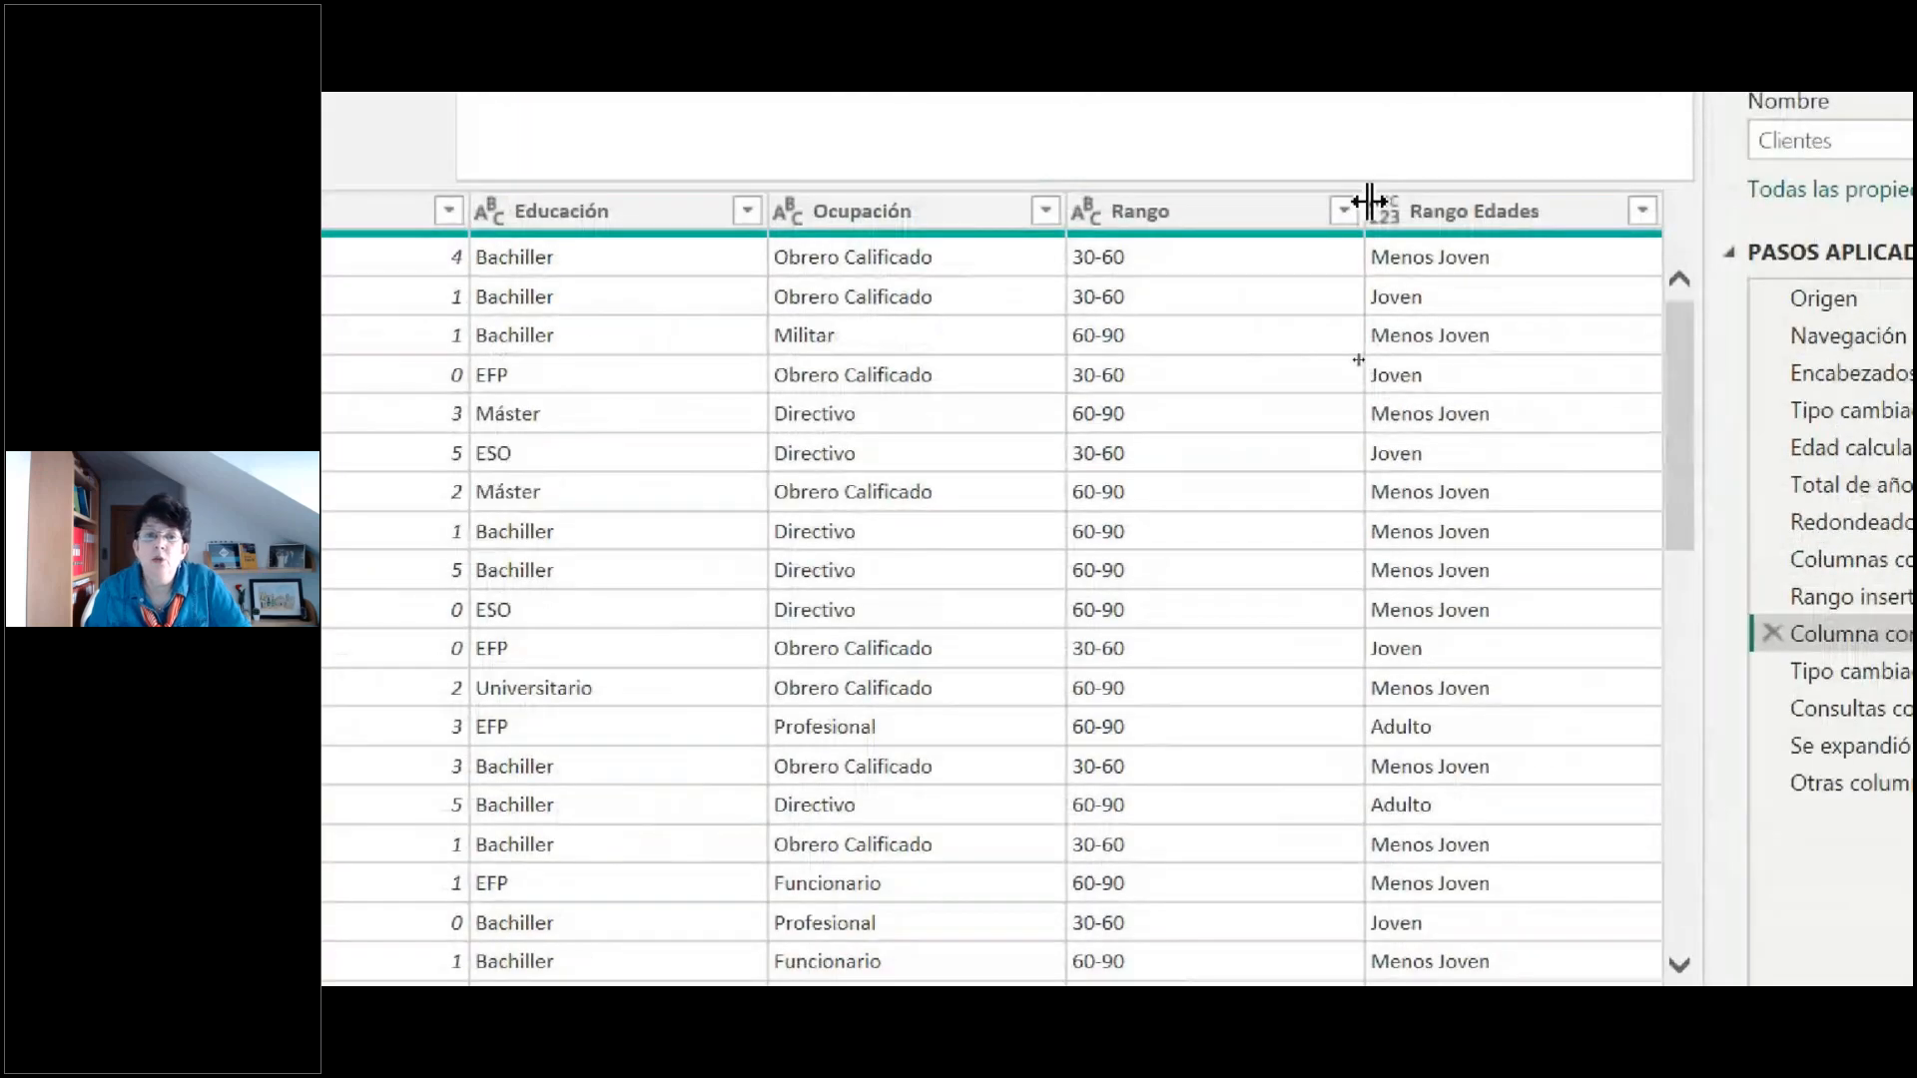
pyautogui.click(1316, 213)
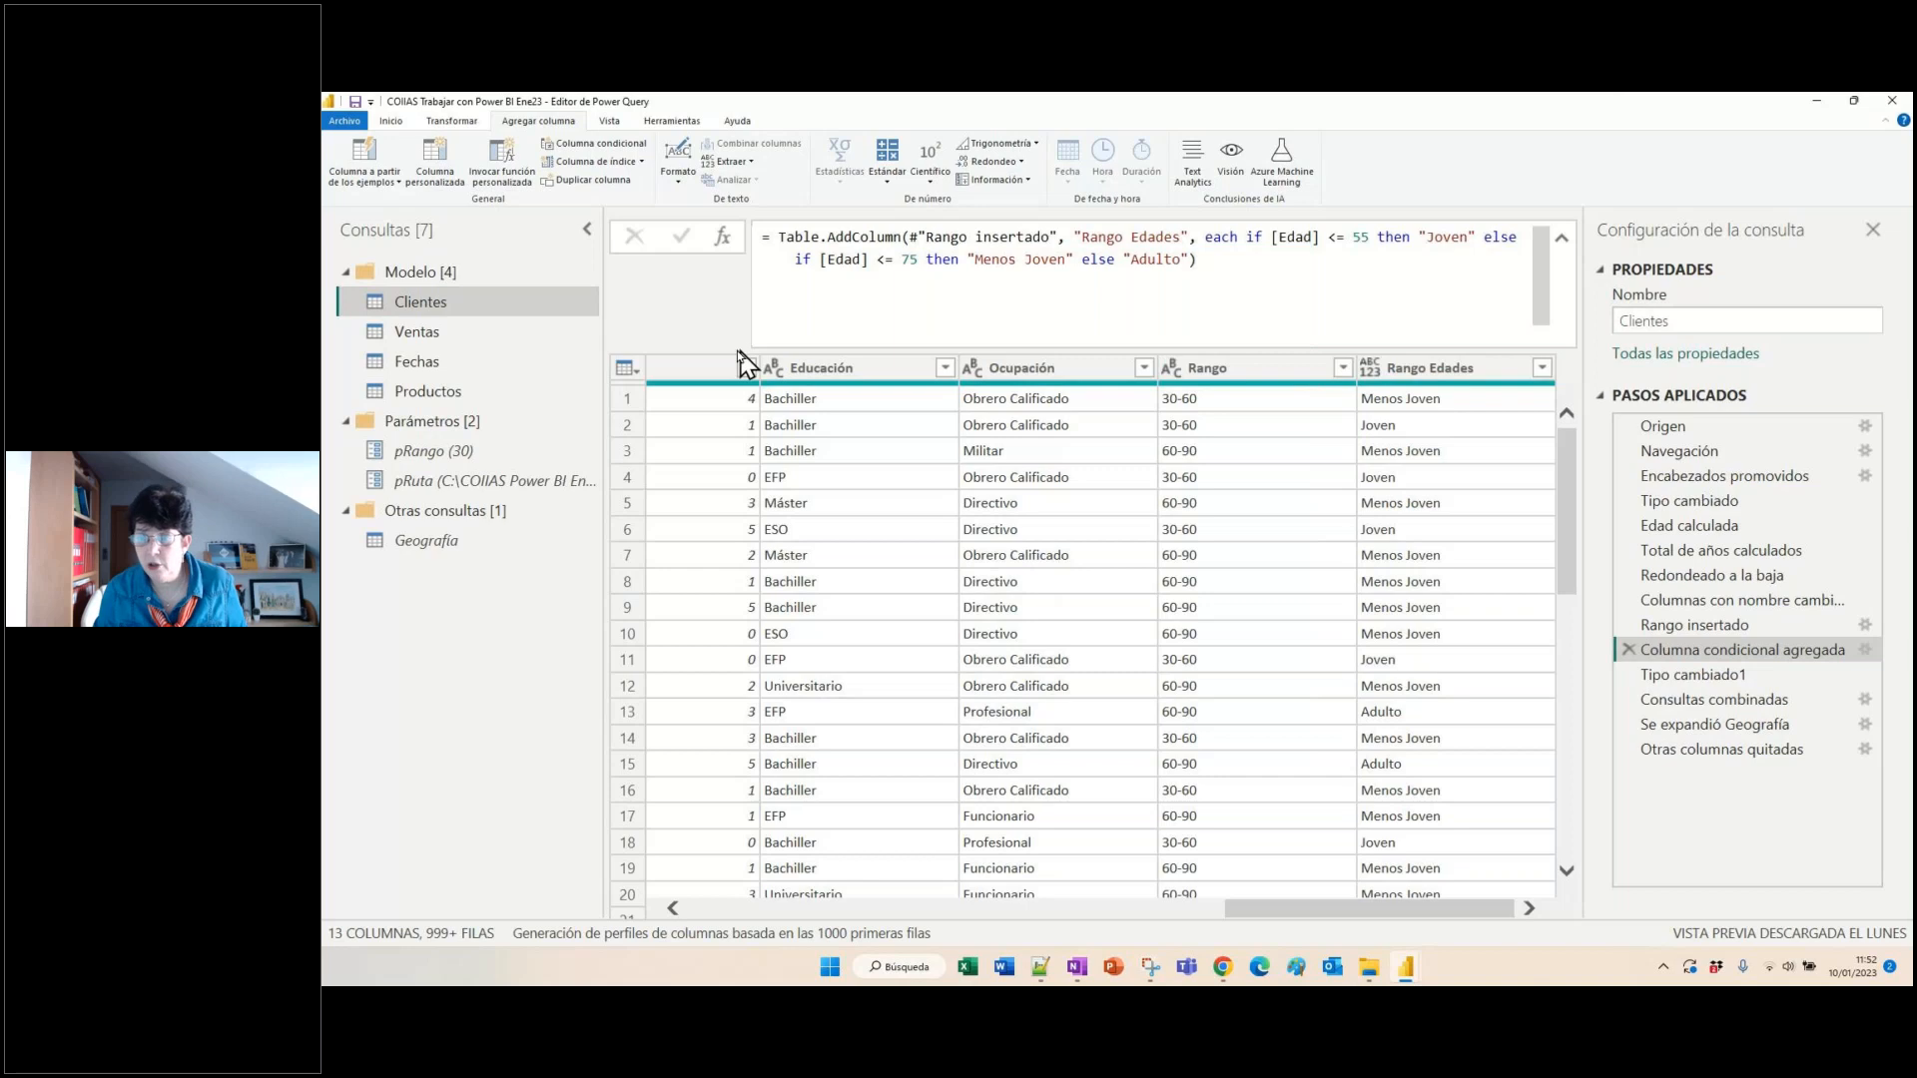
# - Examine the Consultas combinadas settings joining Clientes with Geografía on IdGeografia and the available join types, without changing the merge
pyautogui.click(1659, 699)
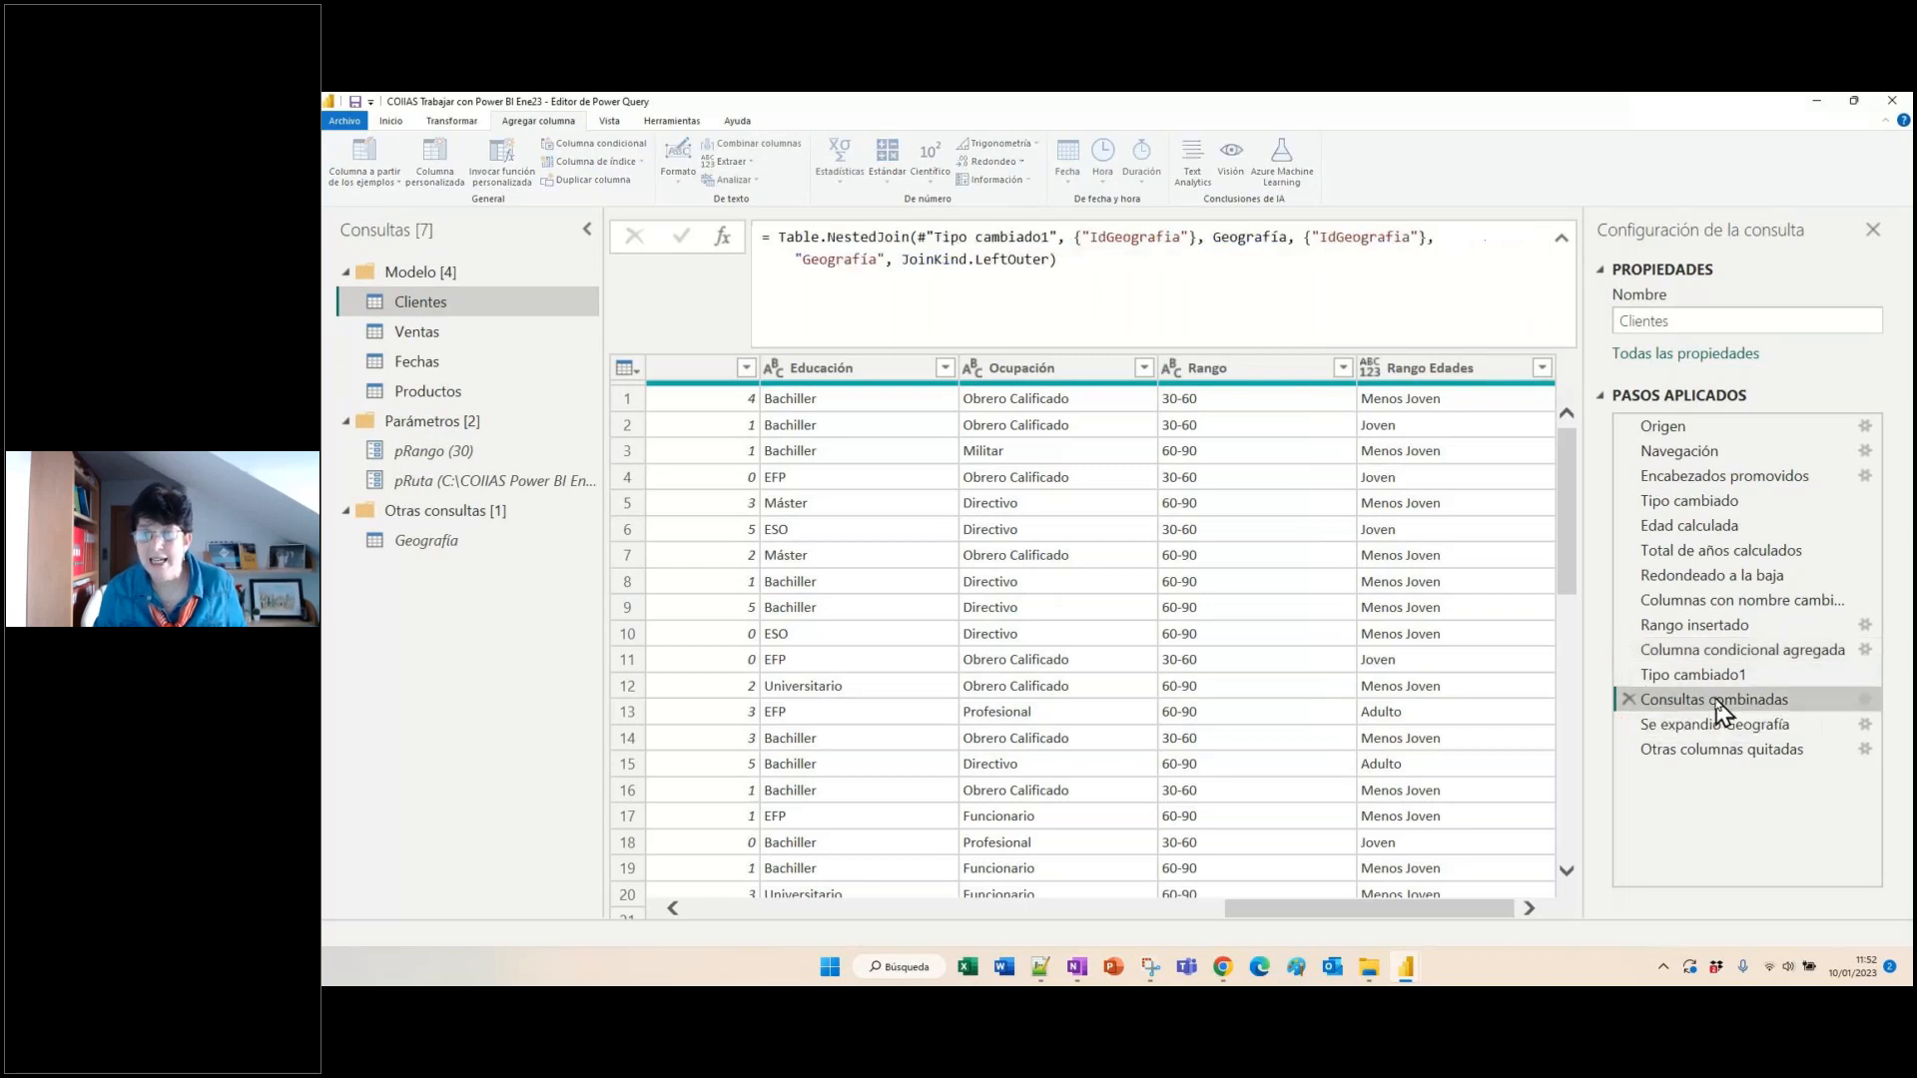
pyautogui.click(1864, 700)
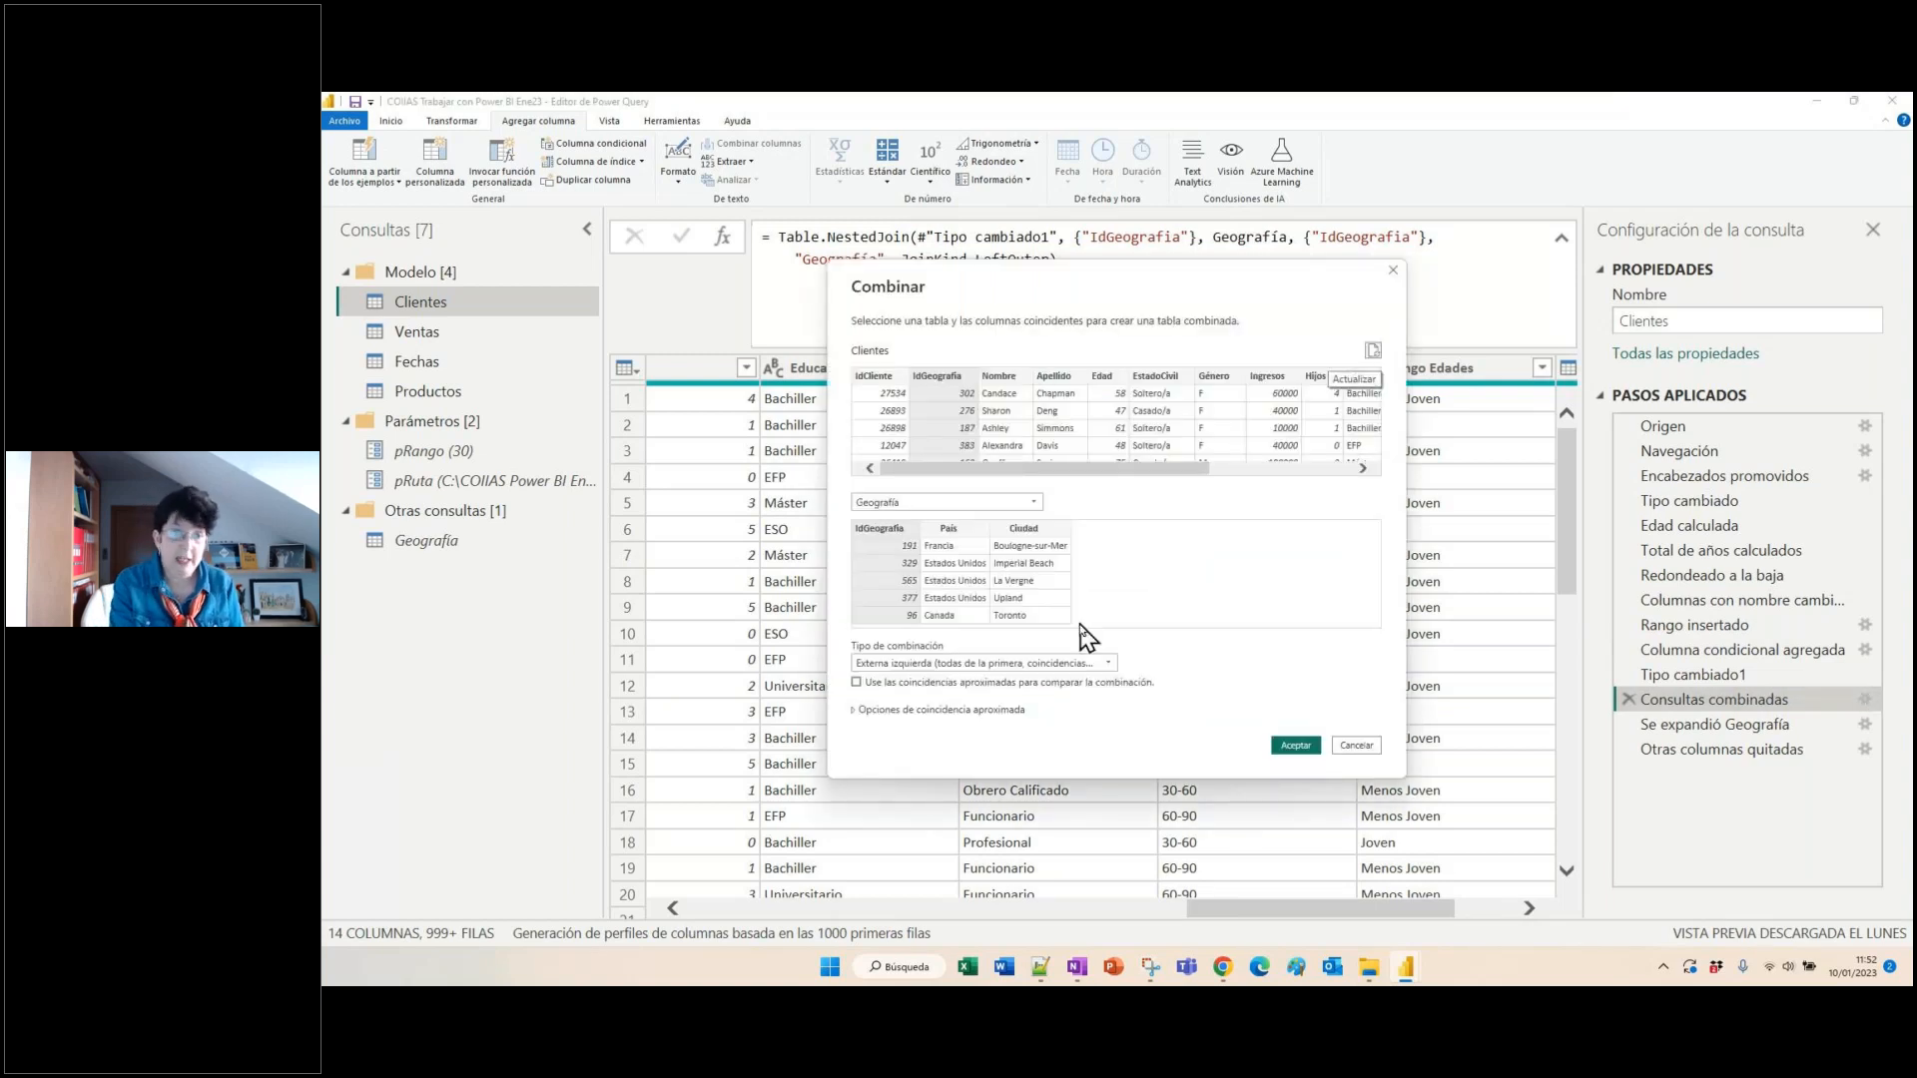
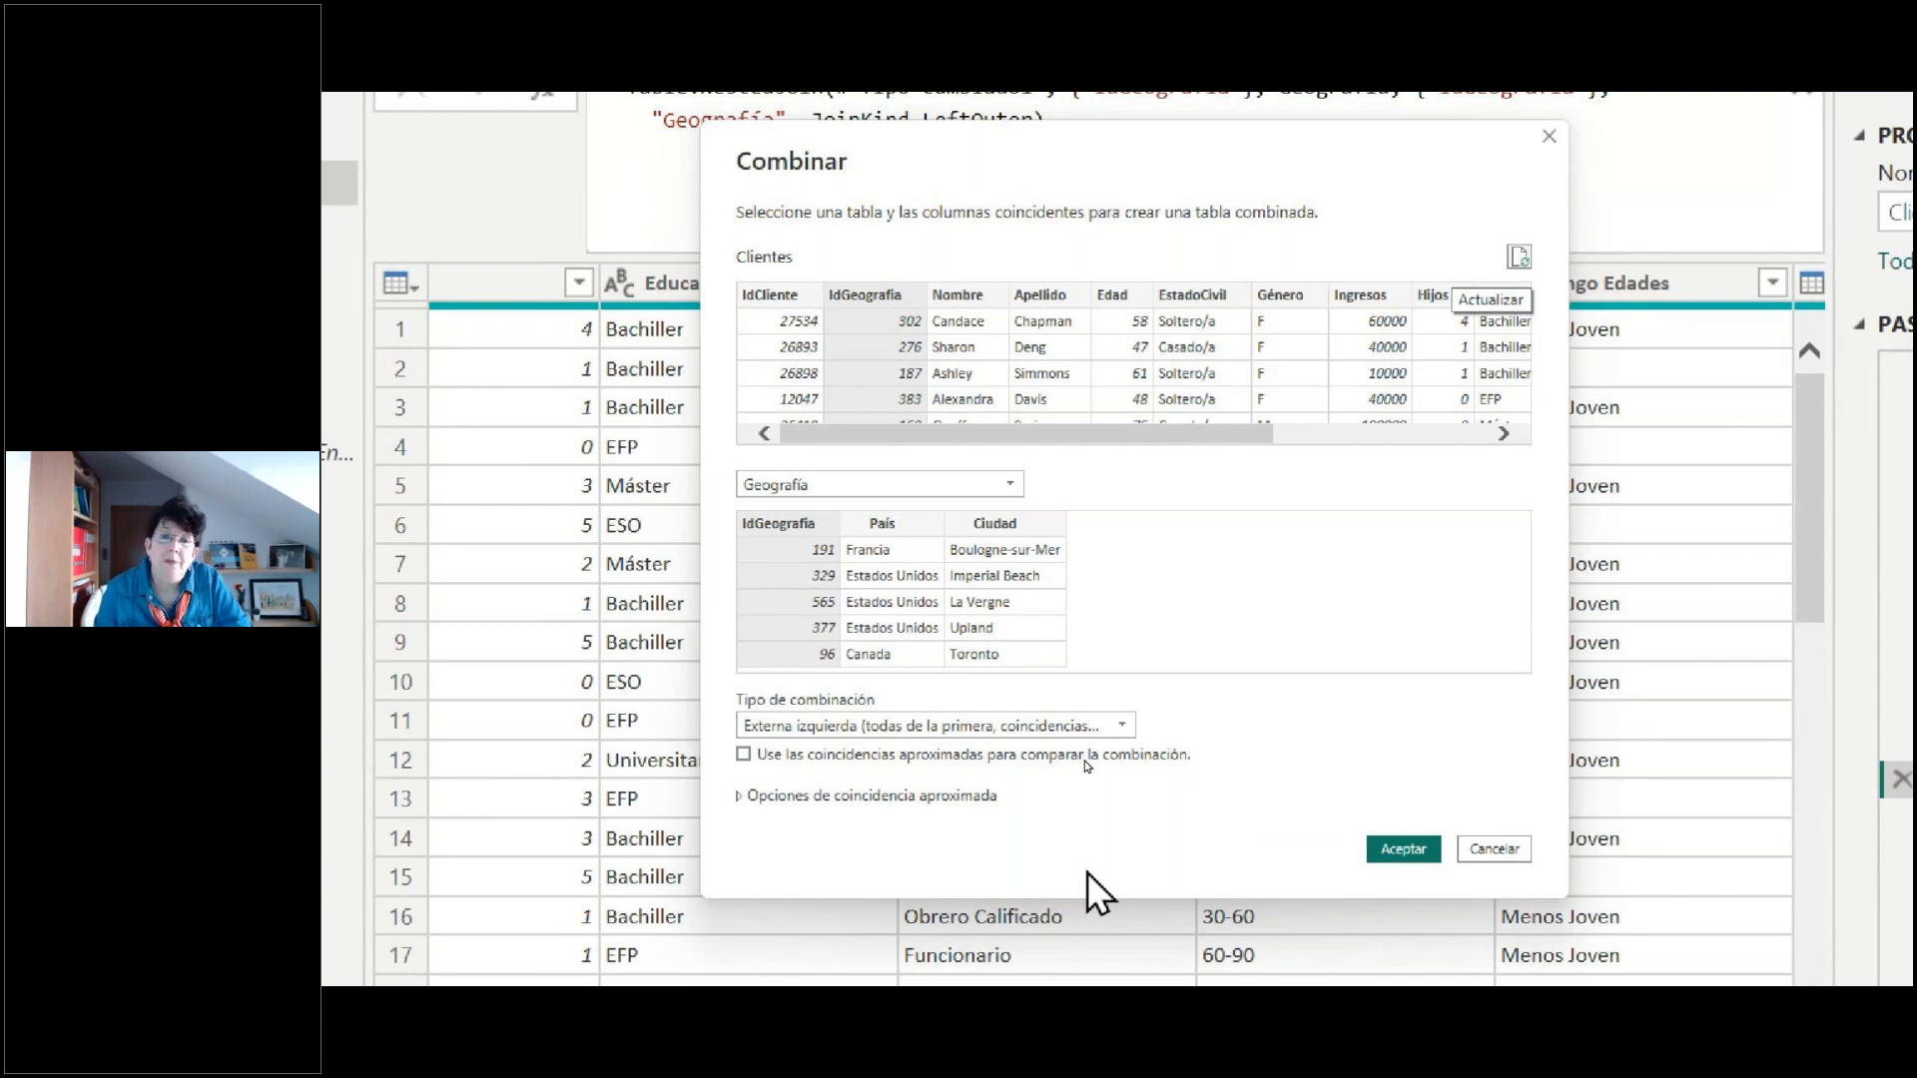
pyautogui.click(1127, 733)
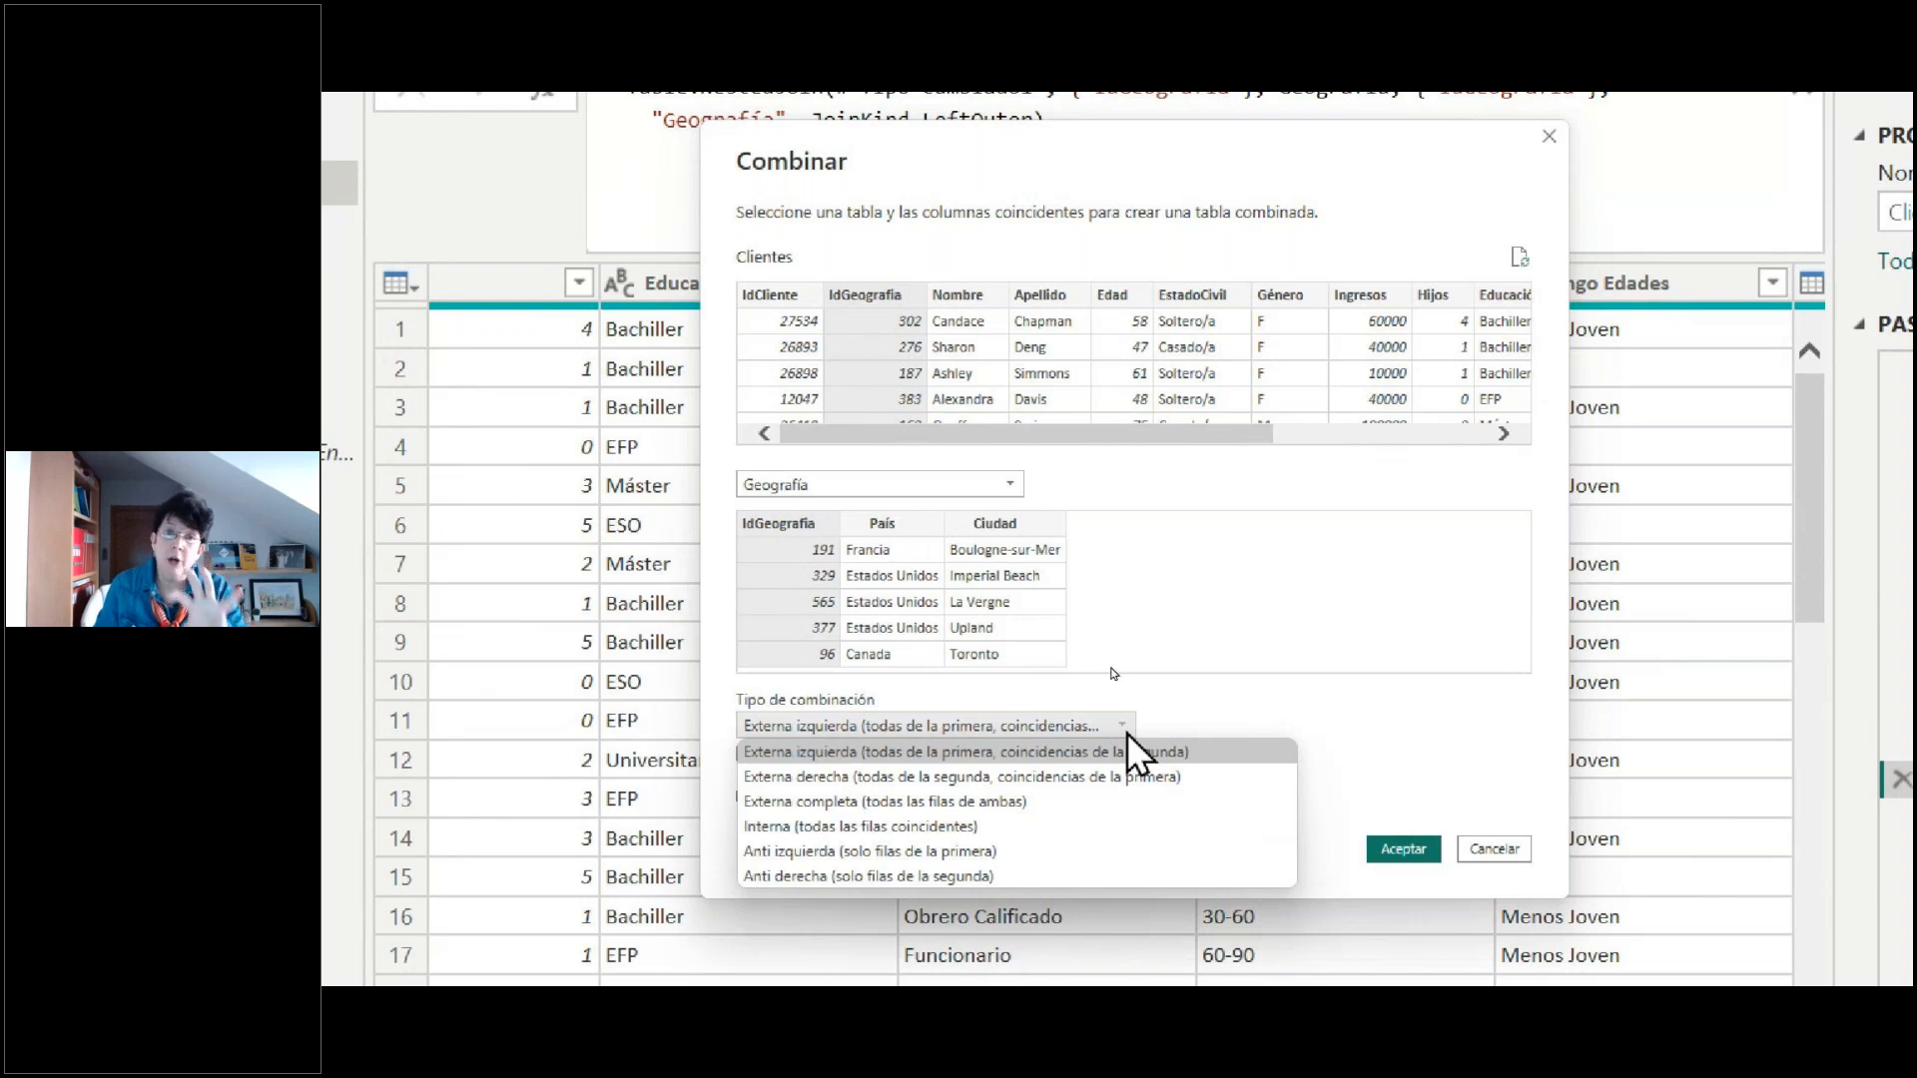
pyautogui.click(1514, 847)
pyautogui.click(1513, 847)
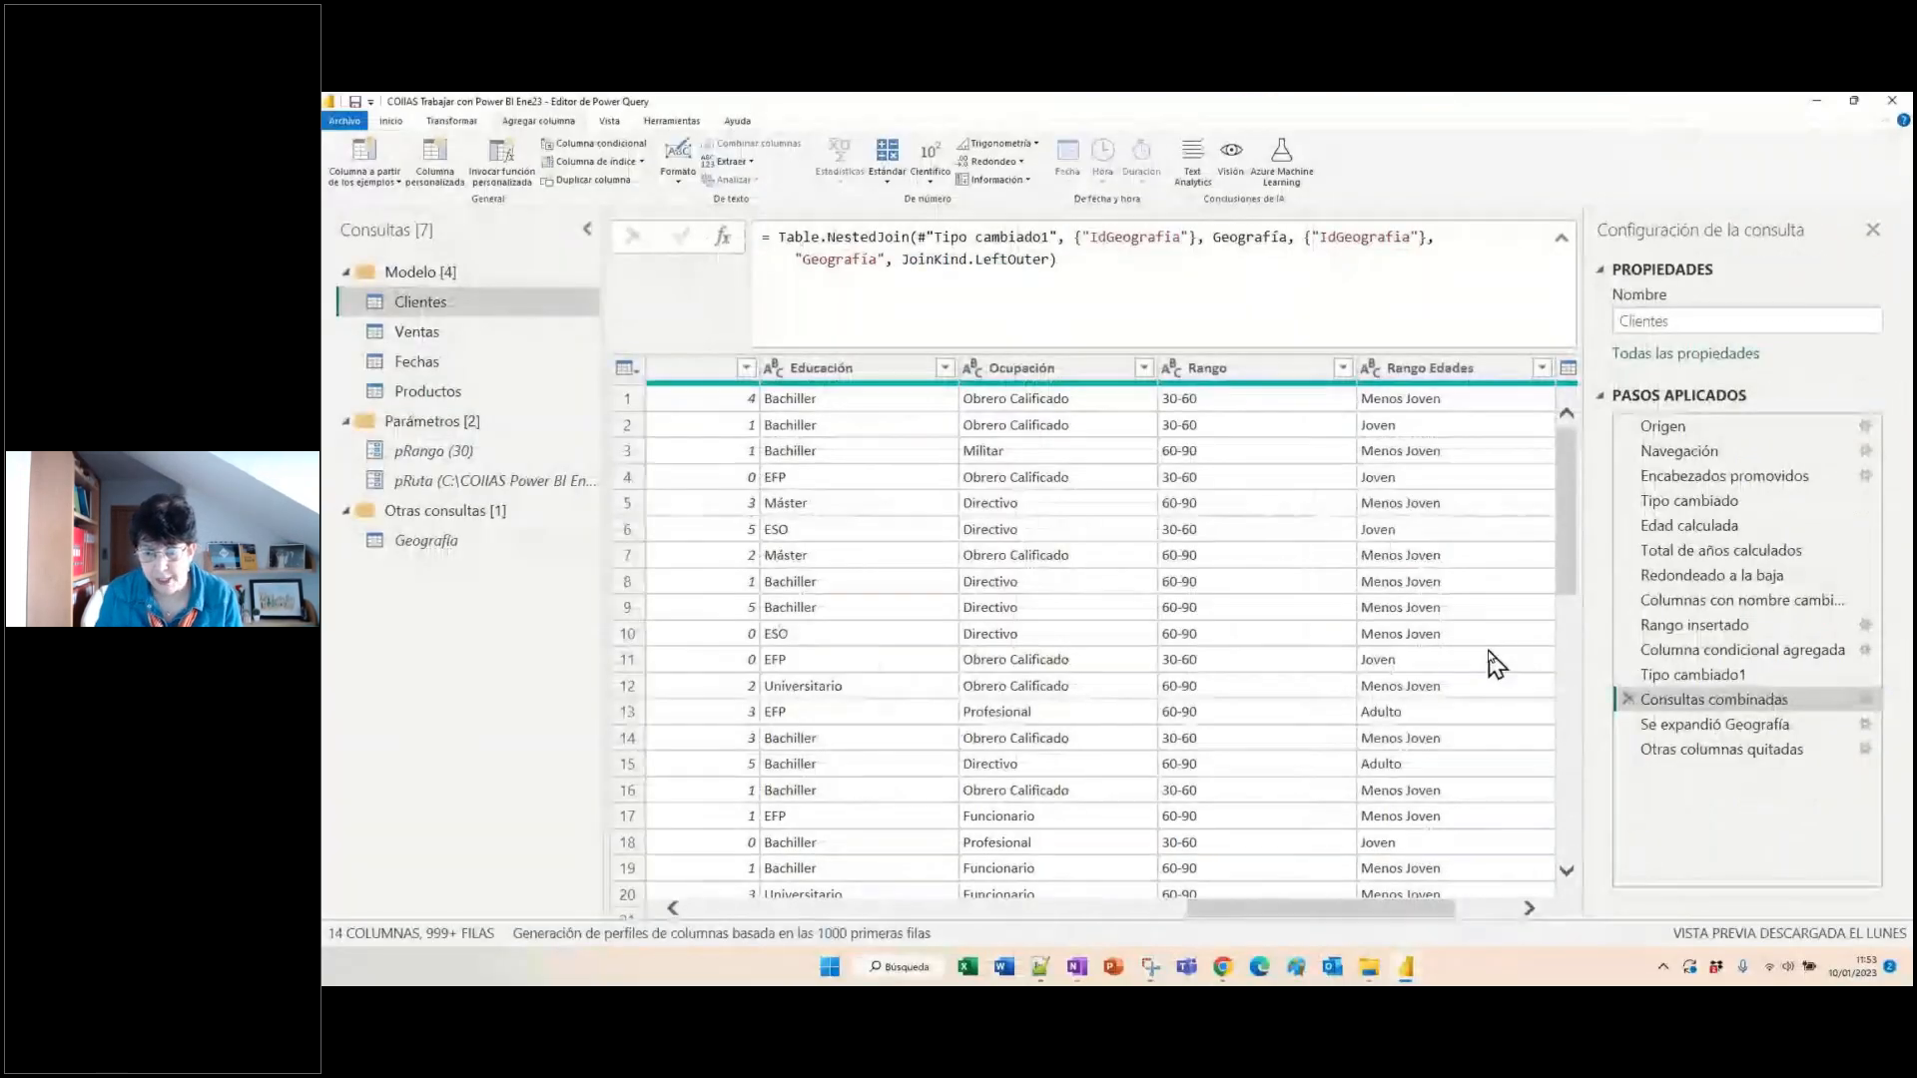
# - Preview the first row's nested Geografía table and compare it with the País and Ciudad columns in the Se expandió Geografía step
pyautogui.moveTo(1347, 906); pyautogui.dragTo(1468, 908)
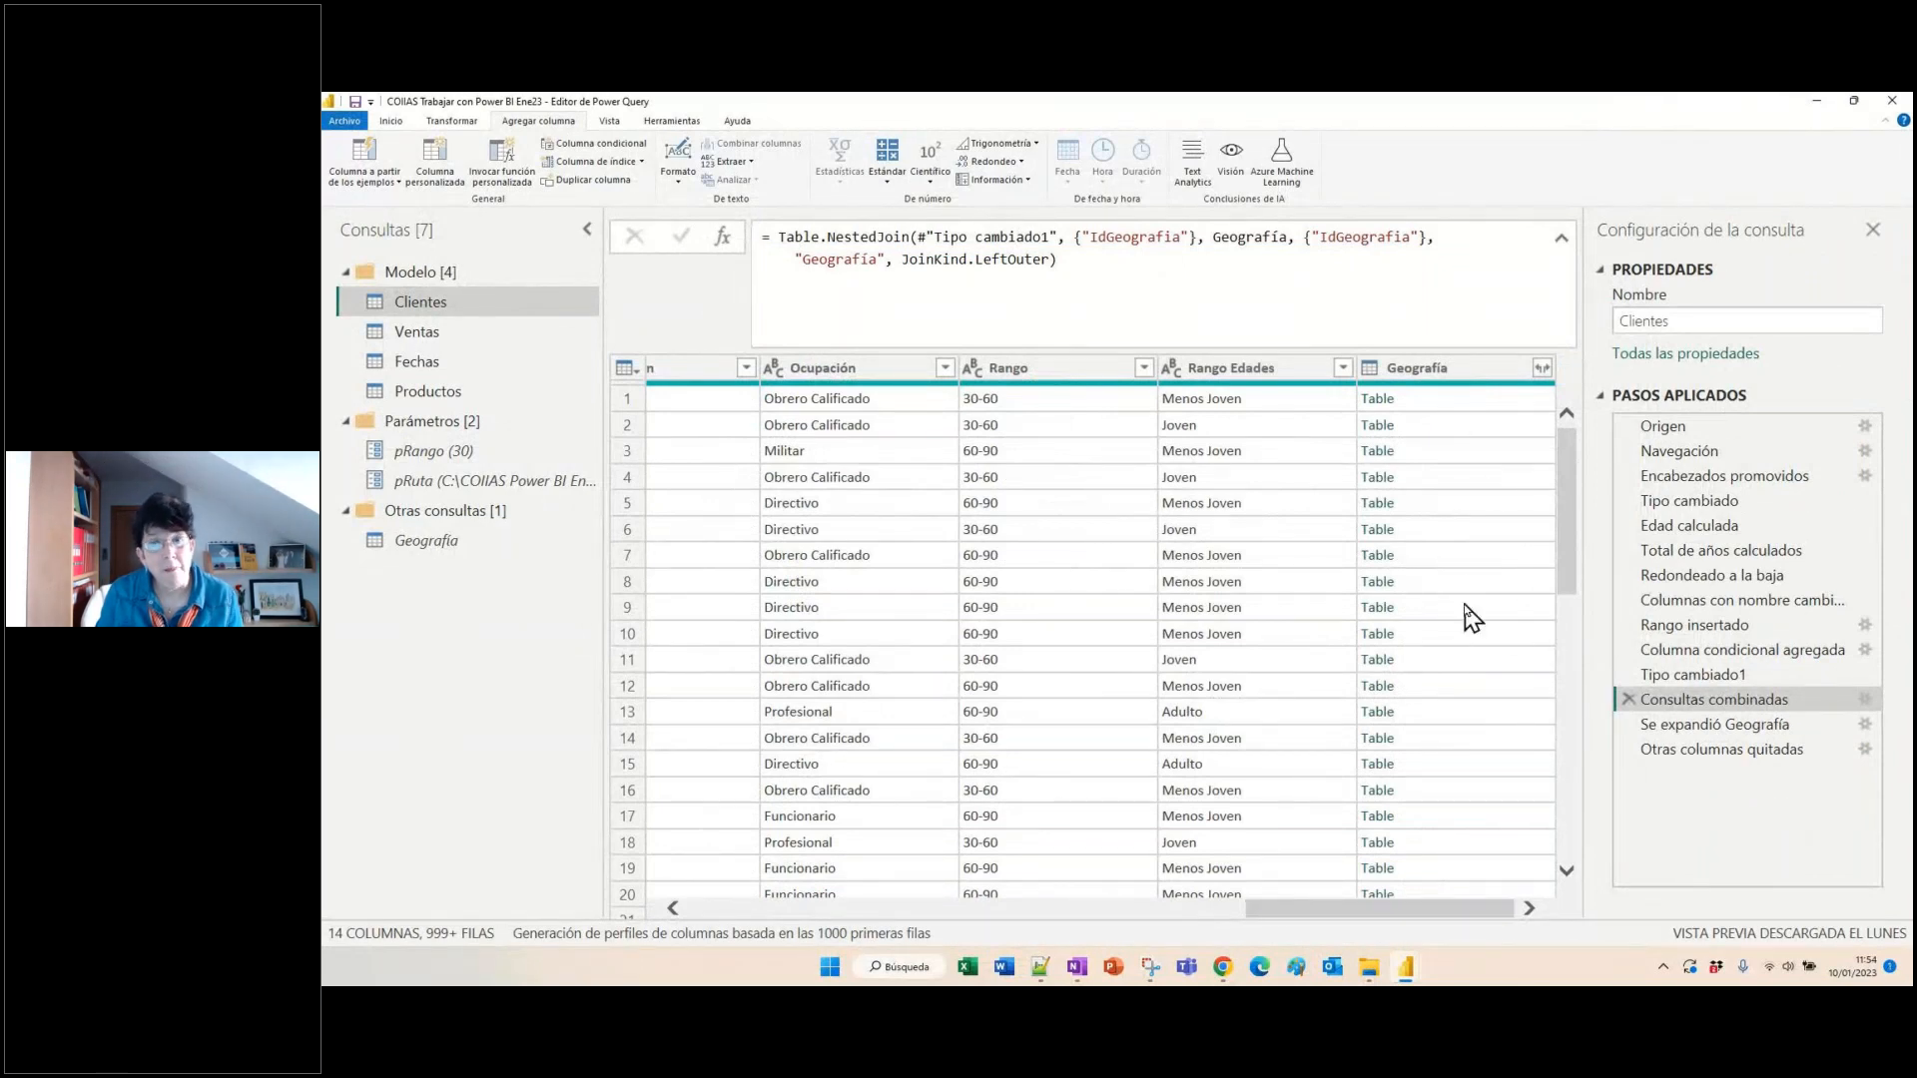
pyautogui.click(1458, 399)
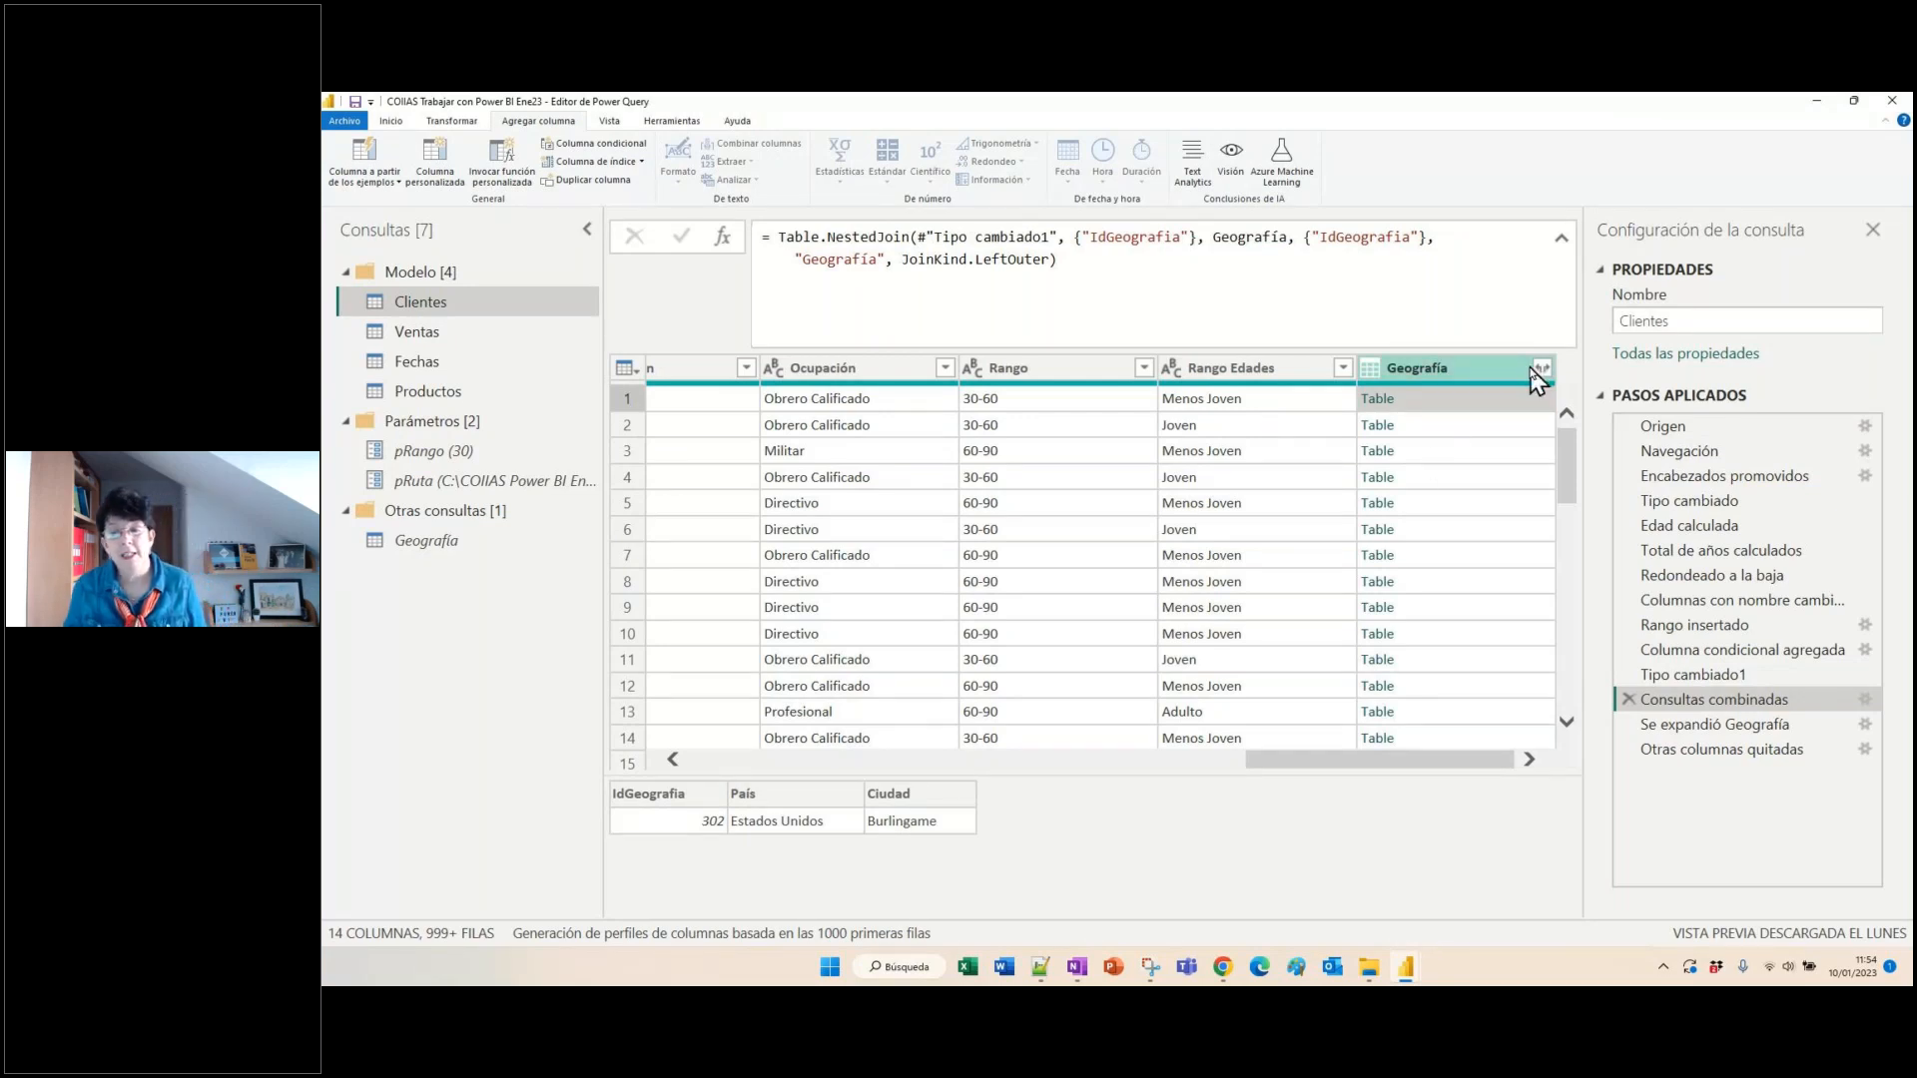
pyautogui.click(1662, 726)
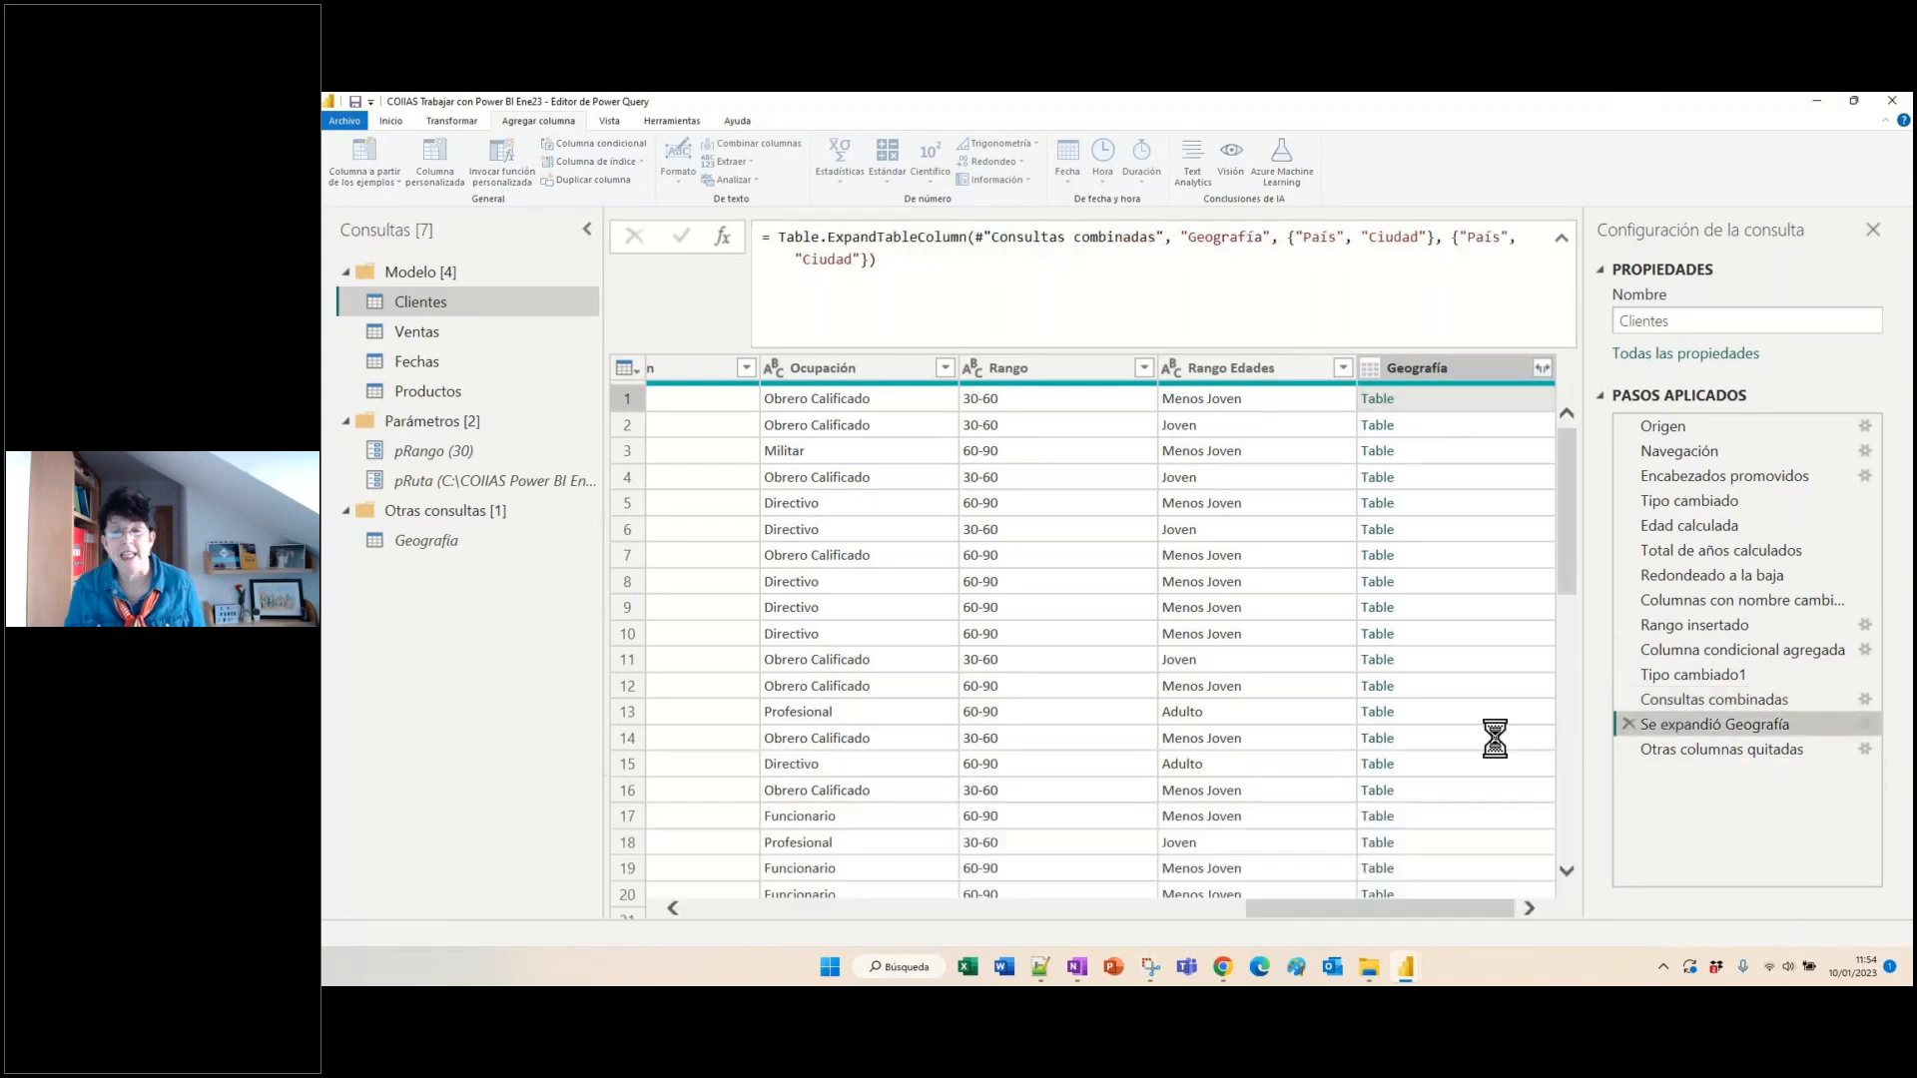
pyautogui.moveTo(1290, 909); pyautogui.dragTo(1345, 909)
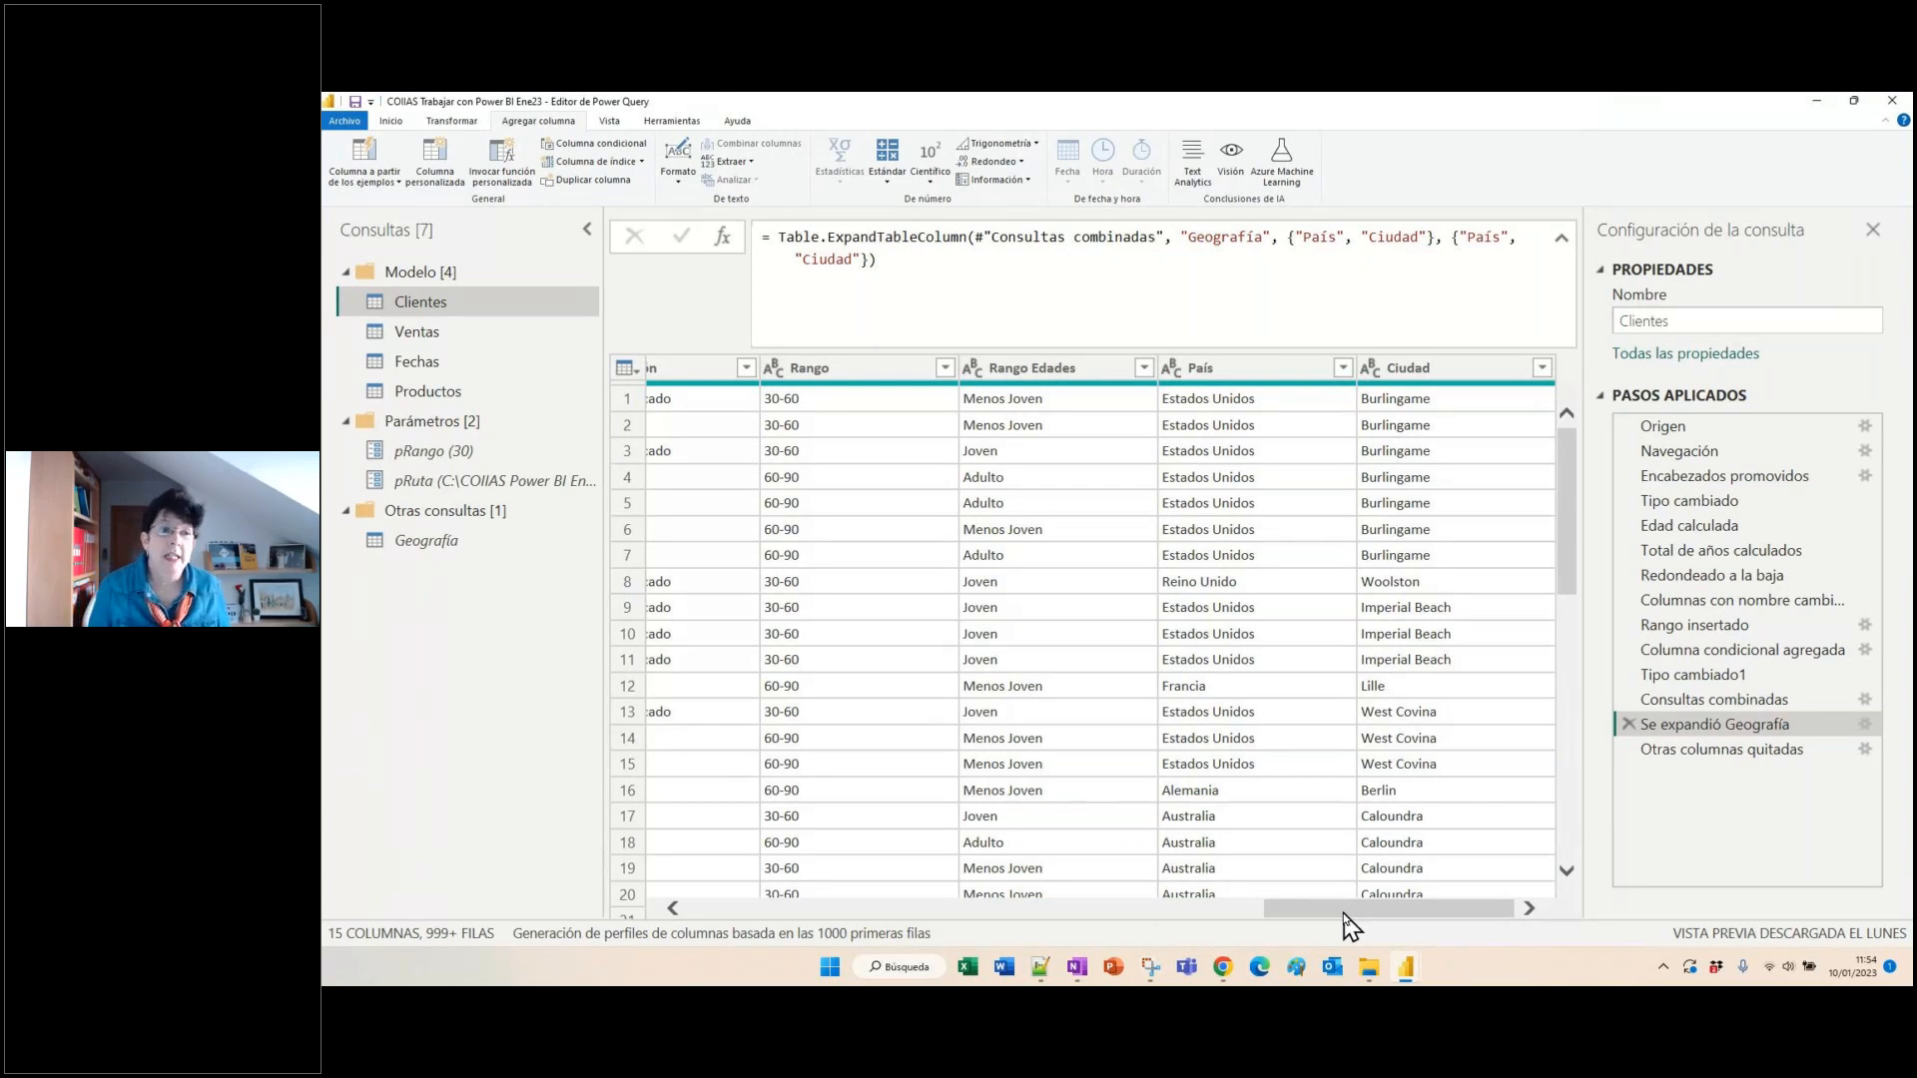
# - Connect to the local SQL Server with "." as the server, in Import mode, to browse its databases as a new source
pyautogui.click(394, 123)
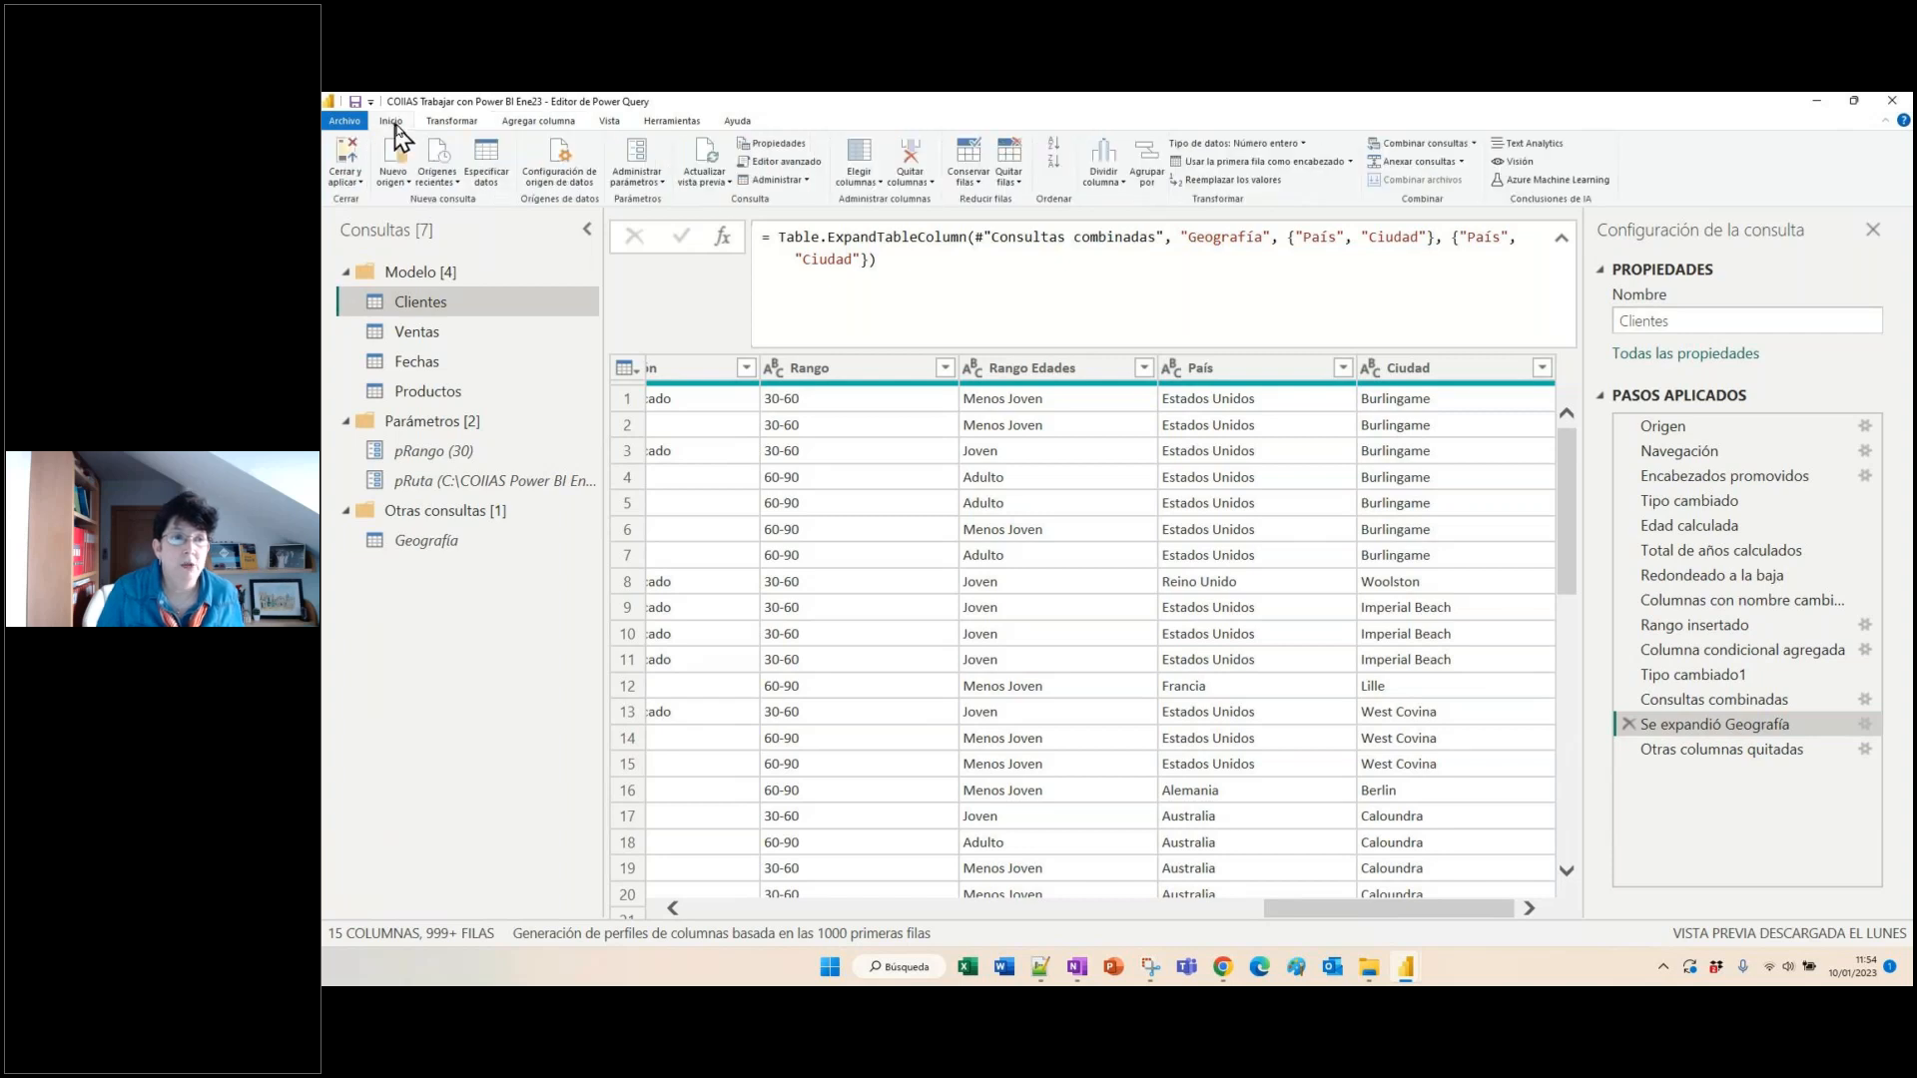
pyautogui.click(398, 176)
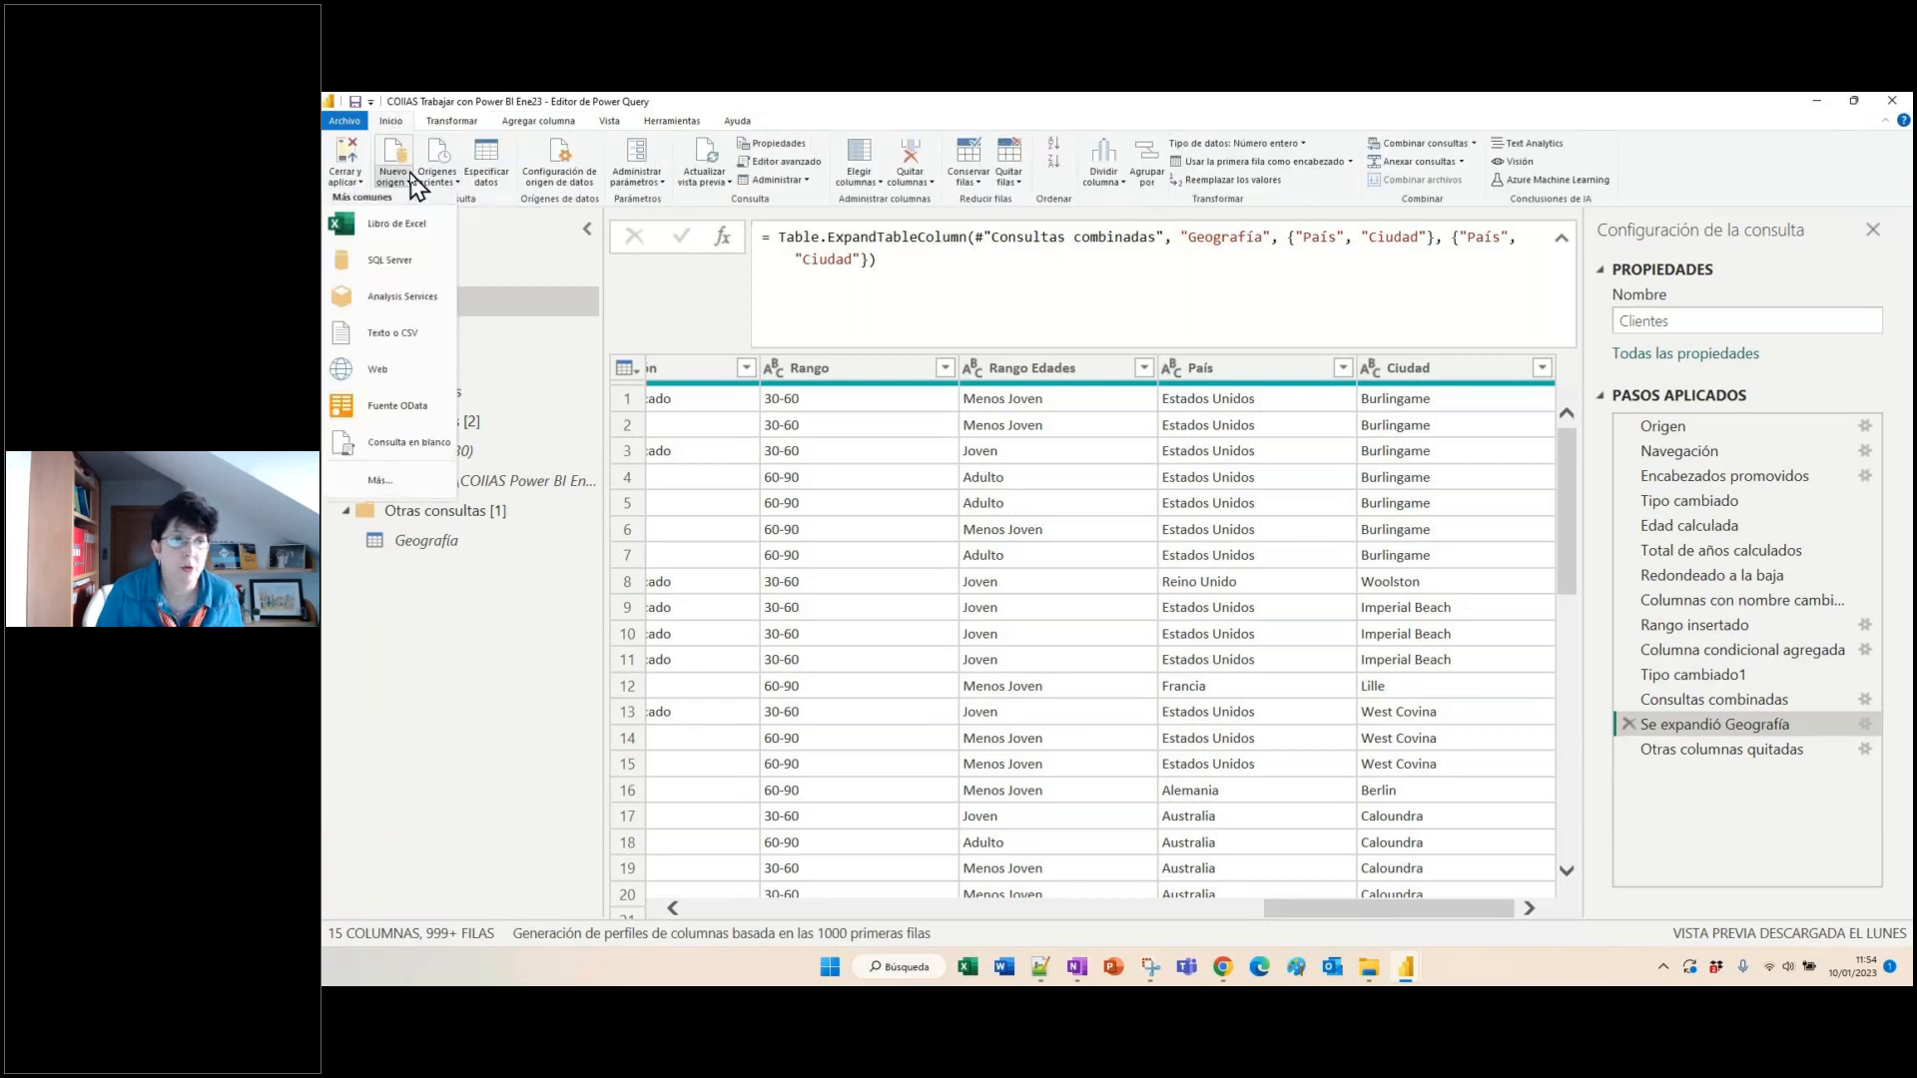
pyautogui.click(400, 261)
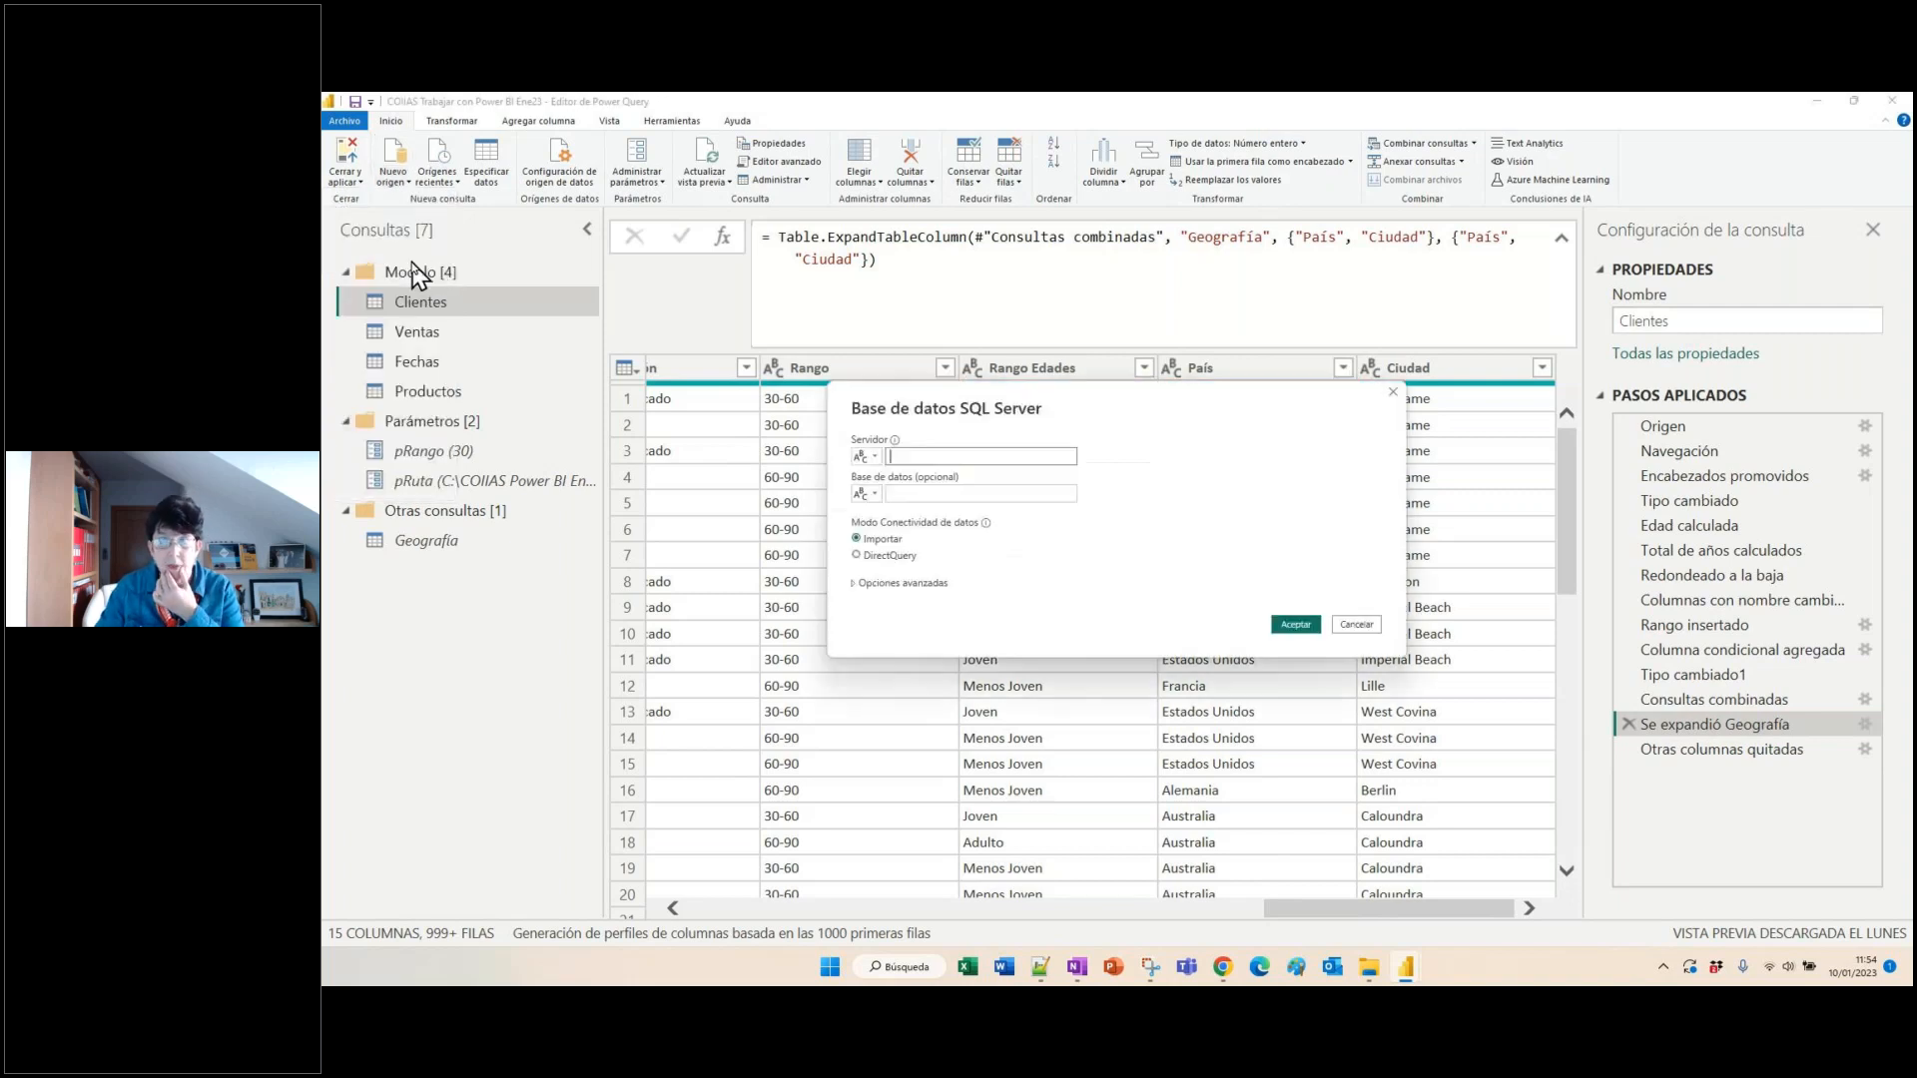
pyautogui.write('.')
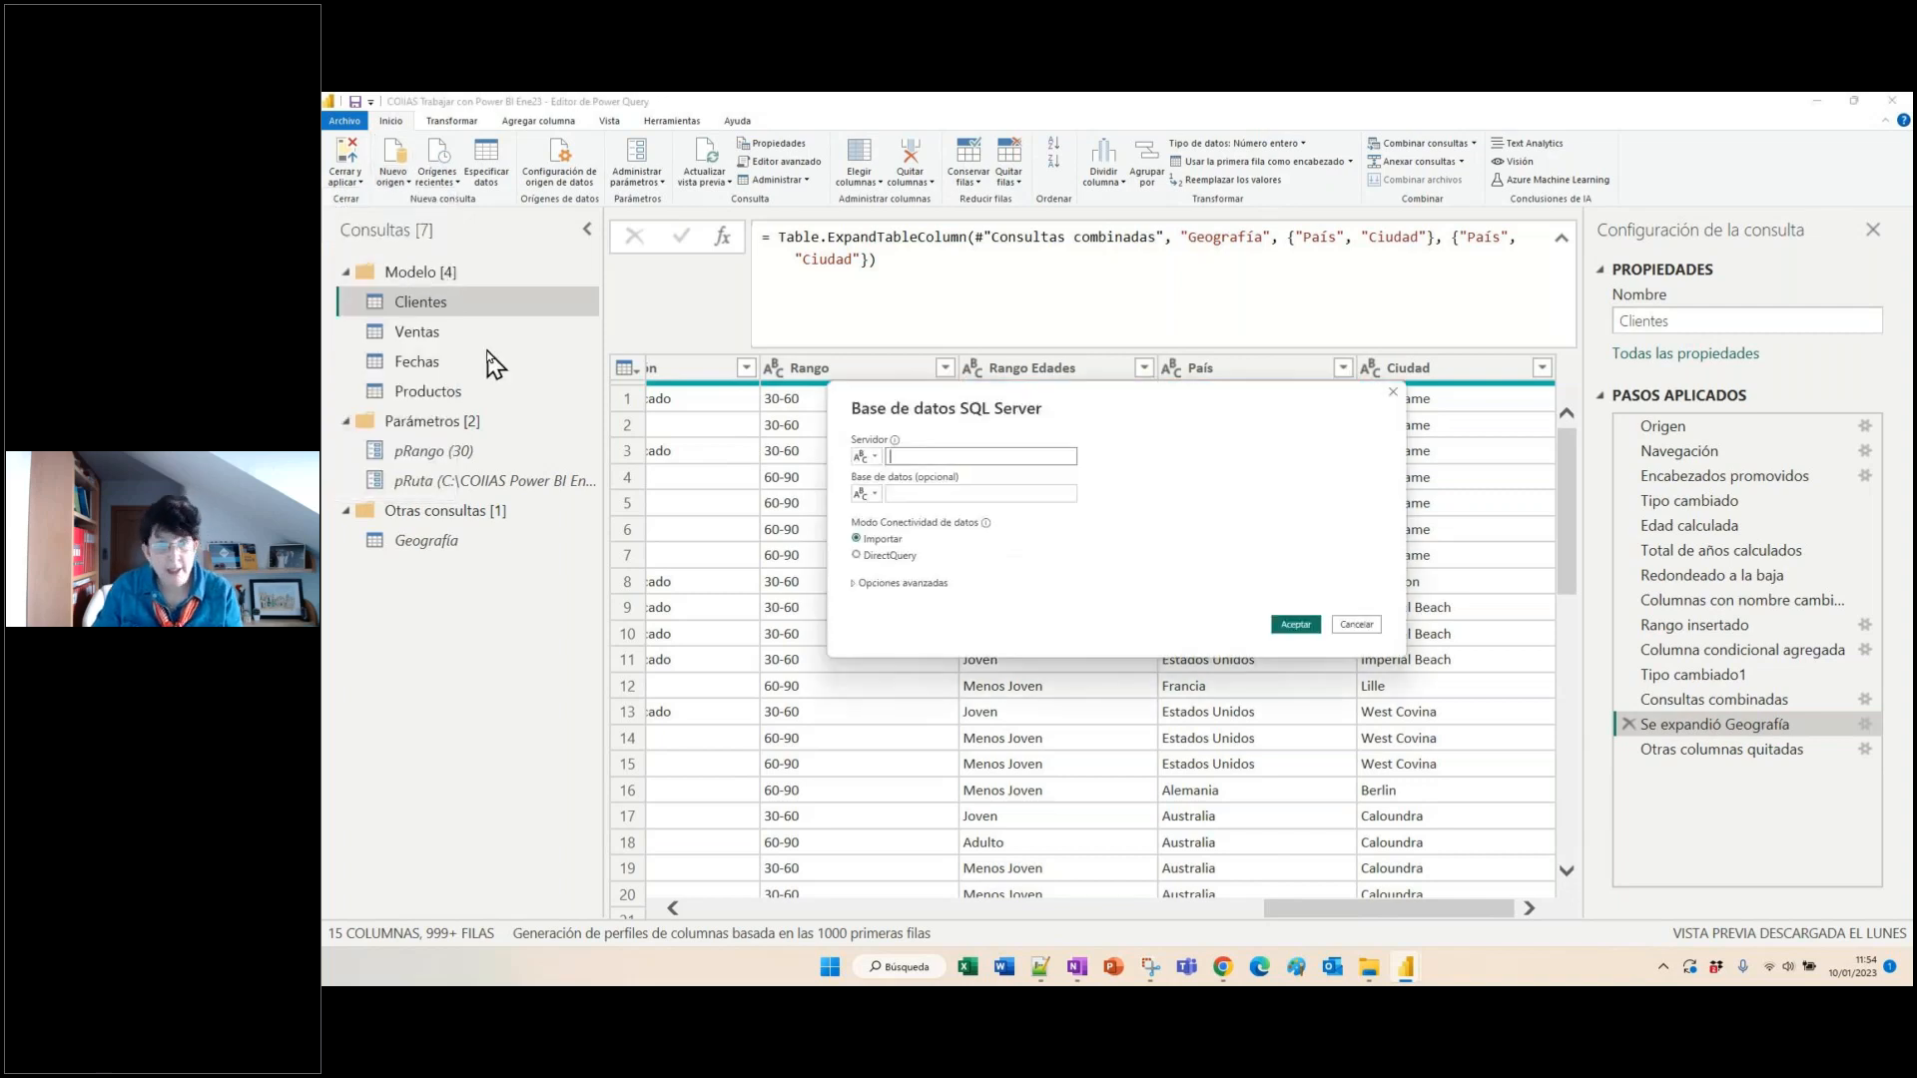
pyautogui.click(1294, 624)
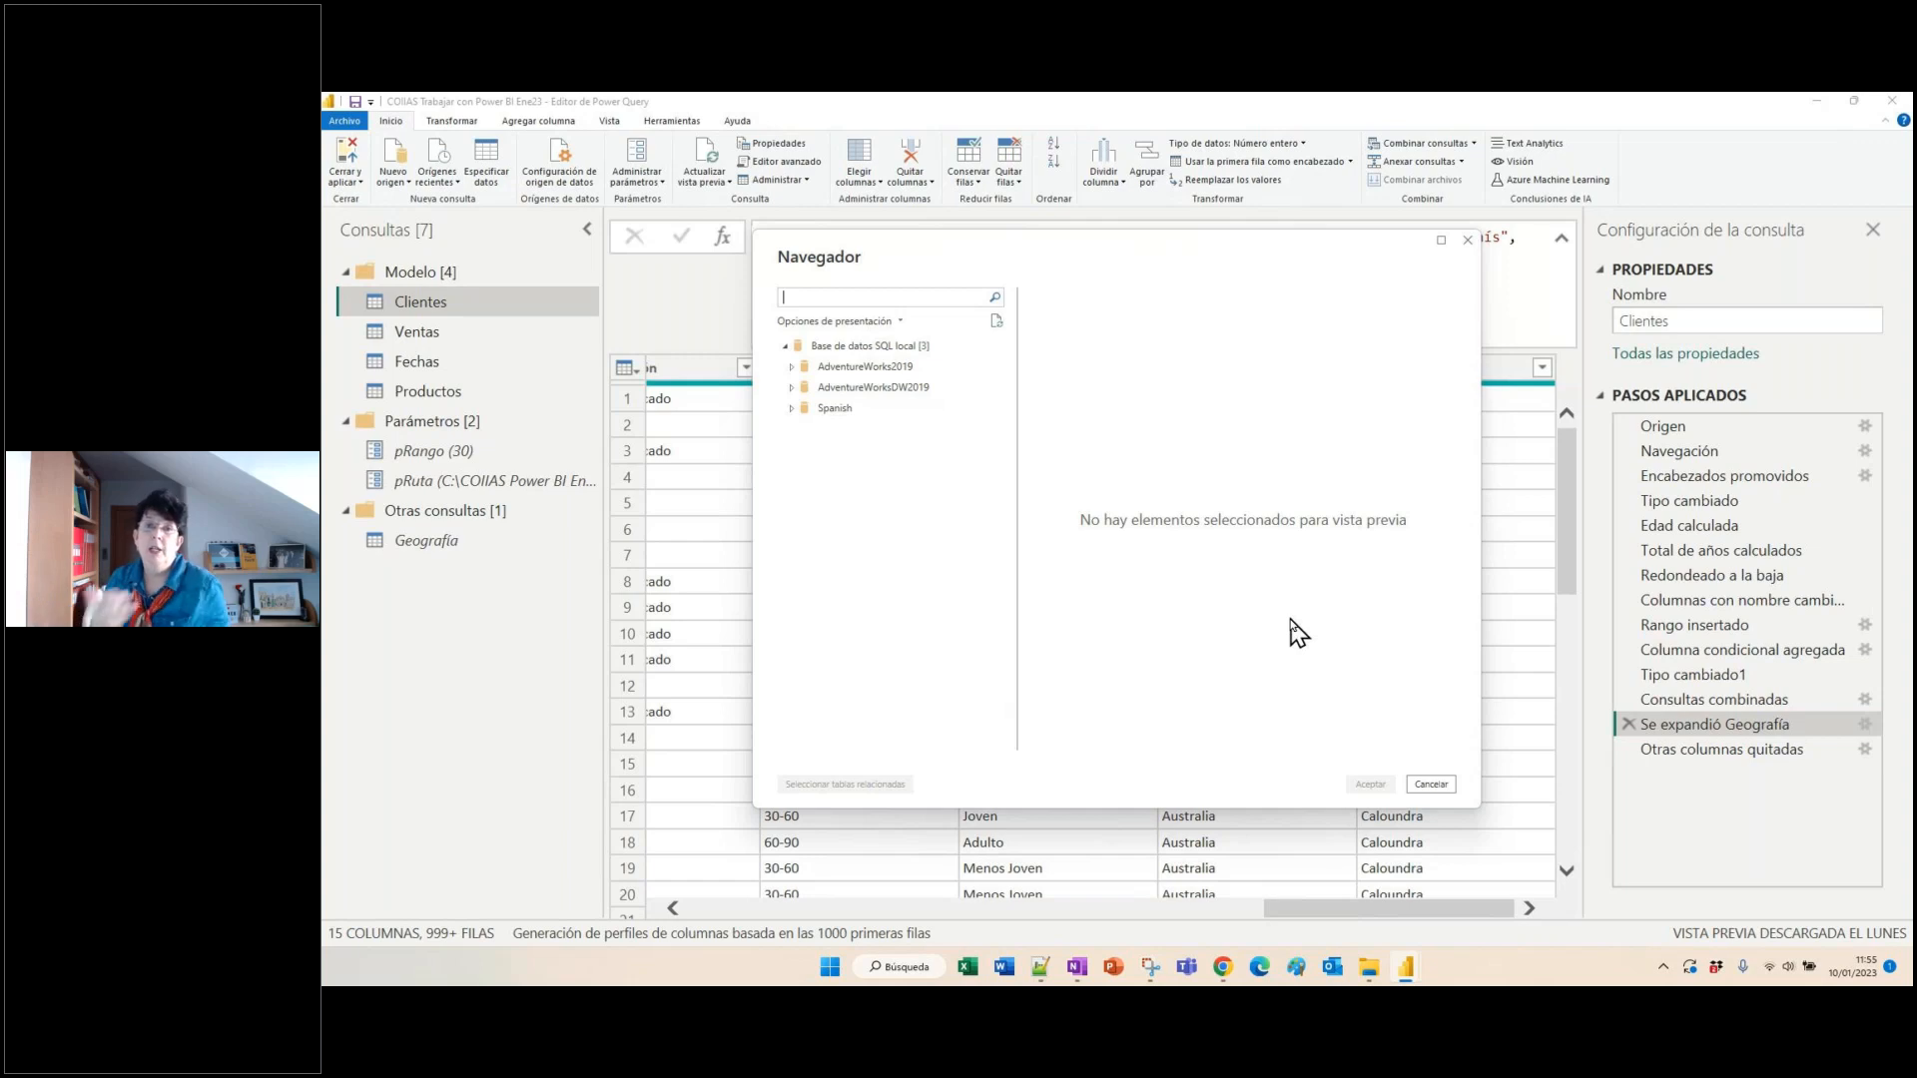
# - Browse the list of views and tables in the AdventureWorks2019 database
pyautogui.click(796, 369)
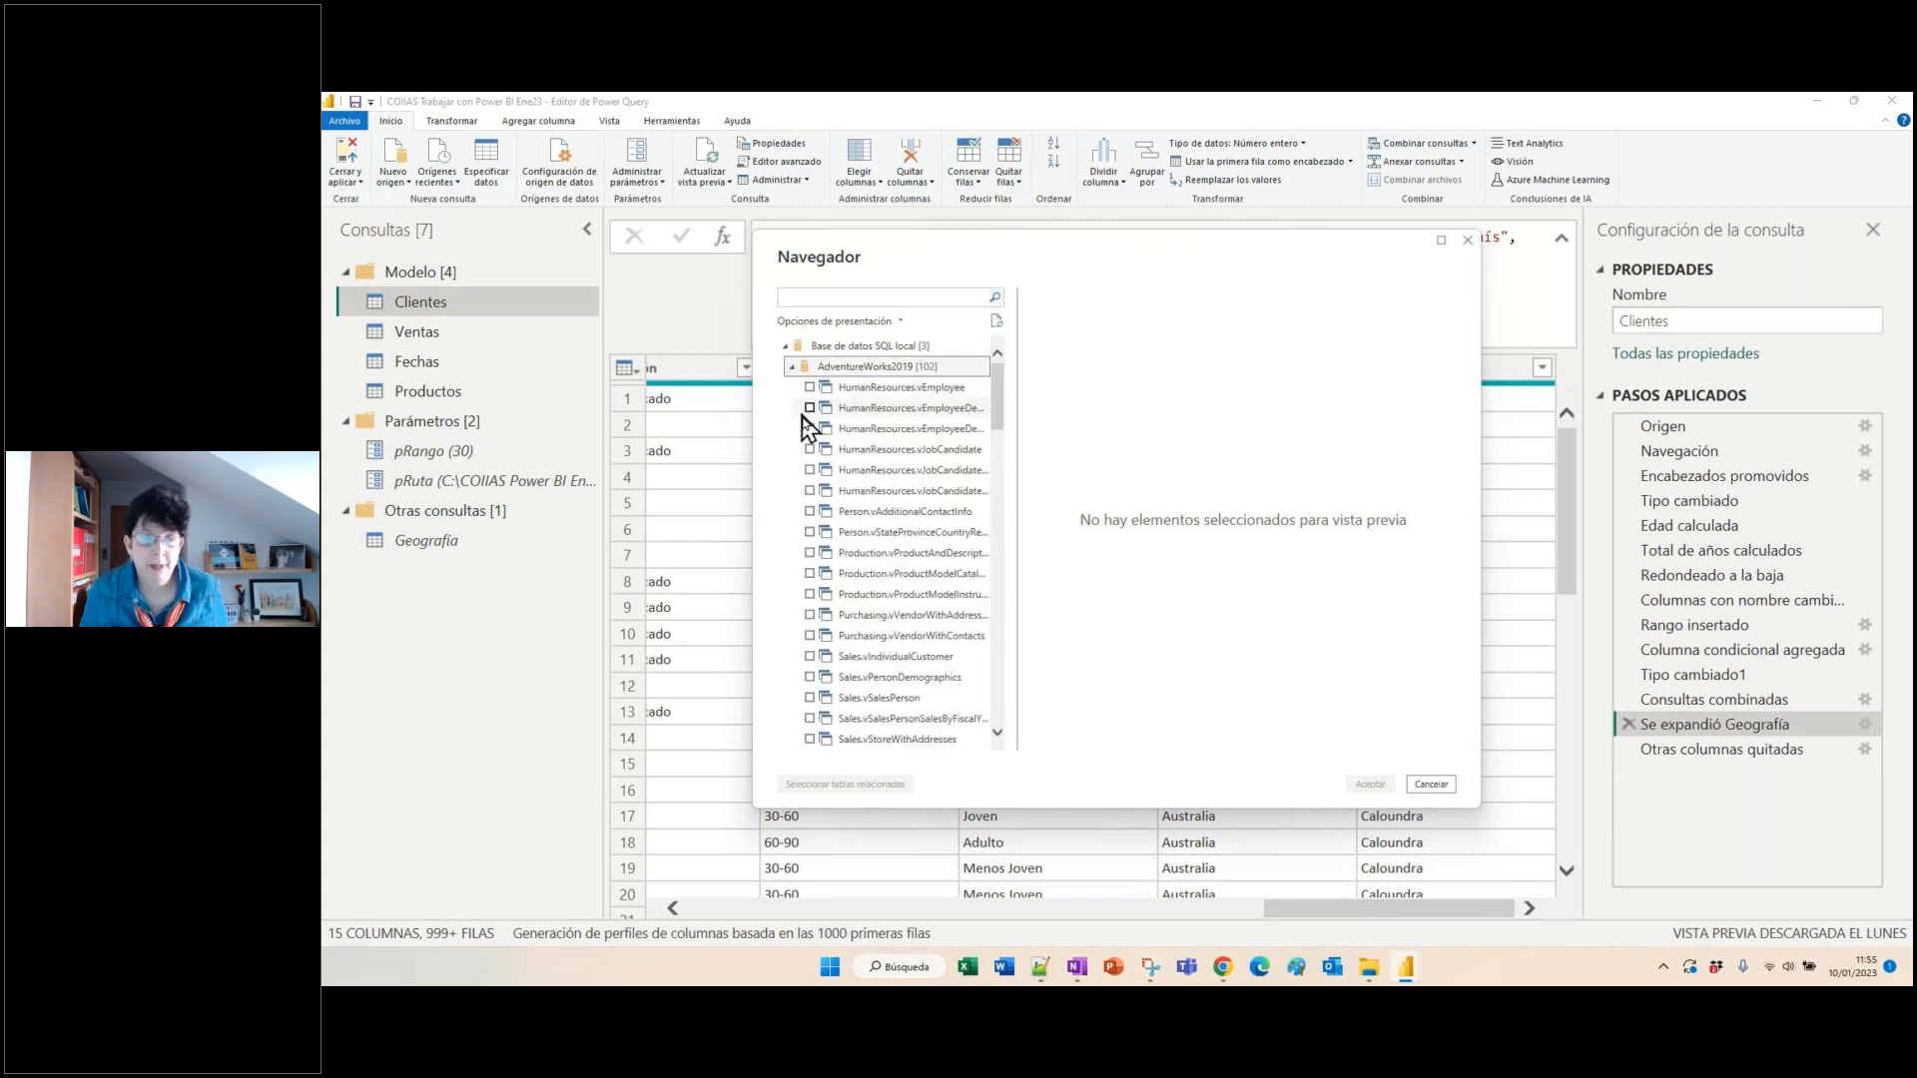
pyautogui.scroll(-5, 859, 574)
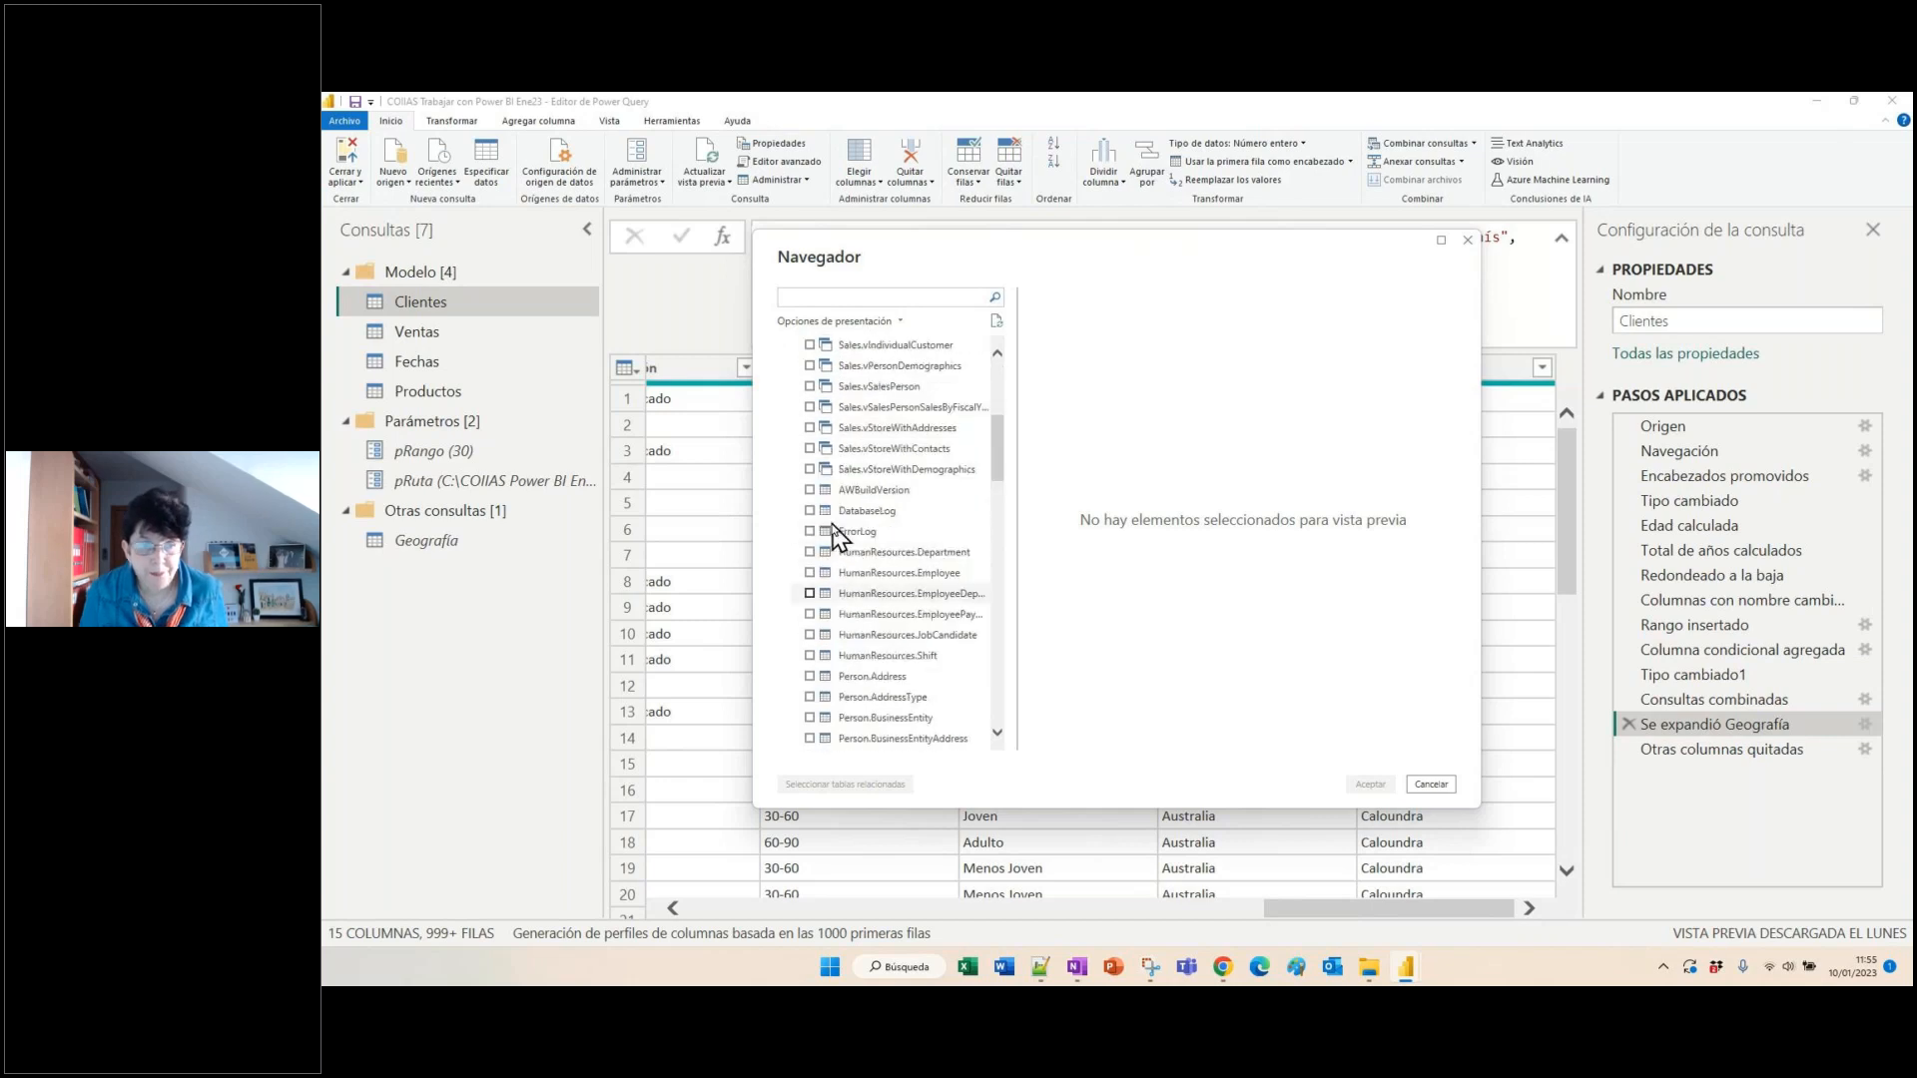
pyautogui.scroll(-1, 838, 544)
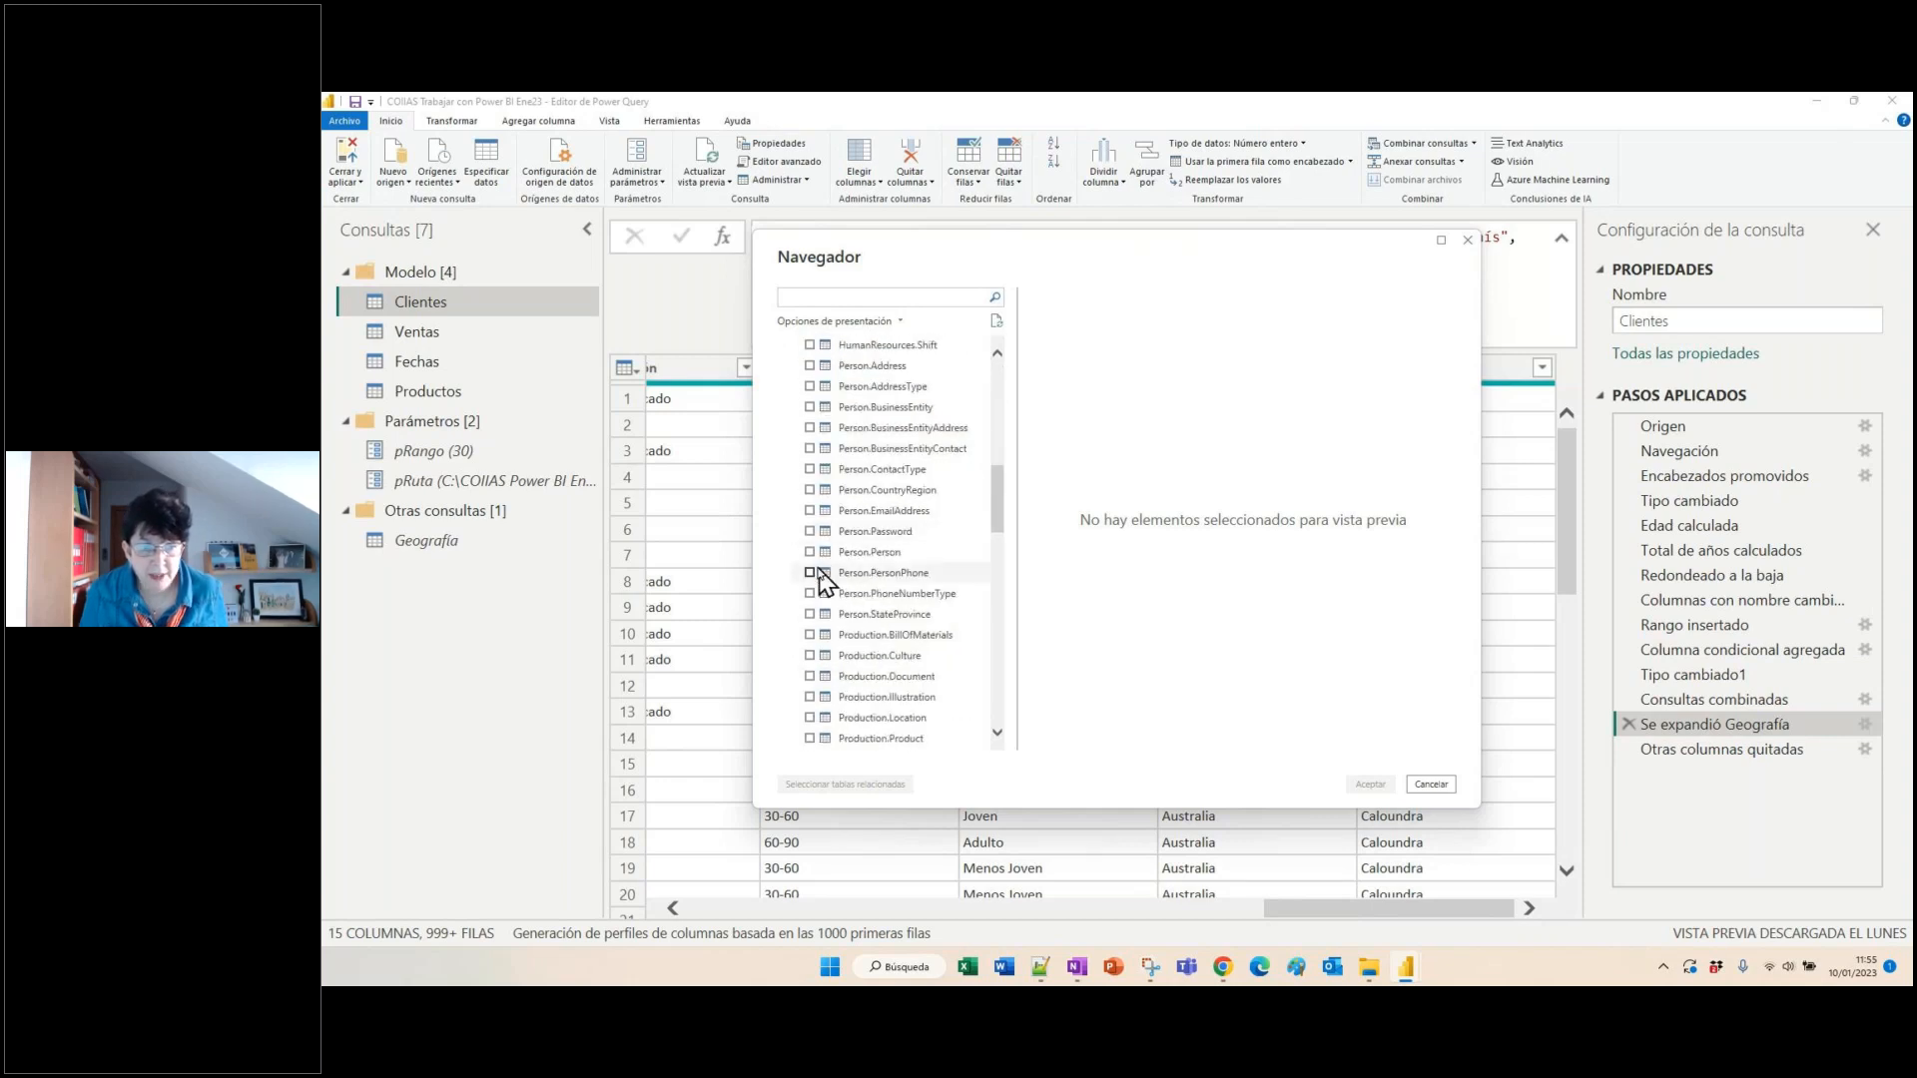
pyautogui.scroll(-8, 811, 551)
pyautogui.scroll(10, 794, 441)
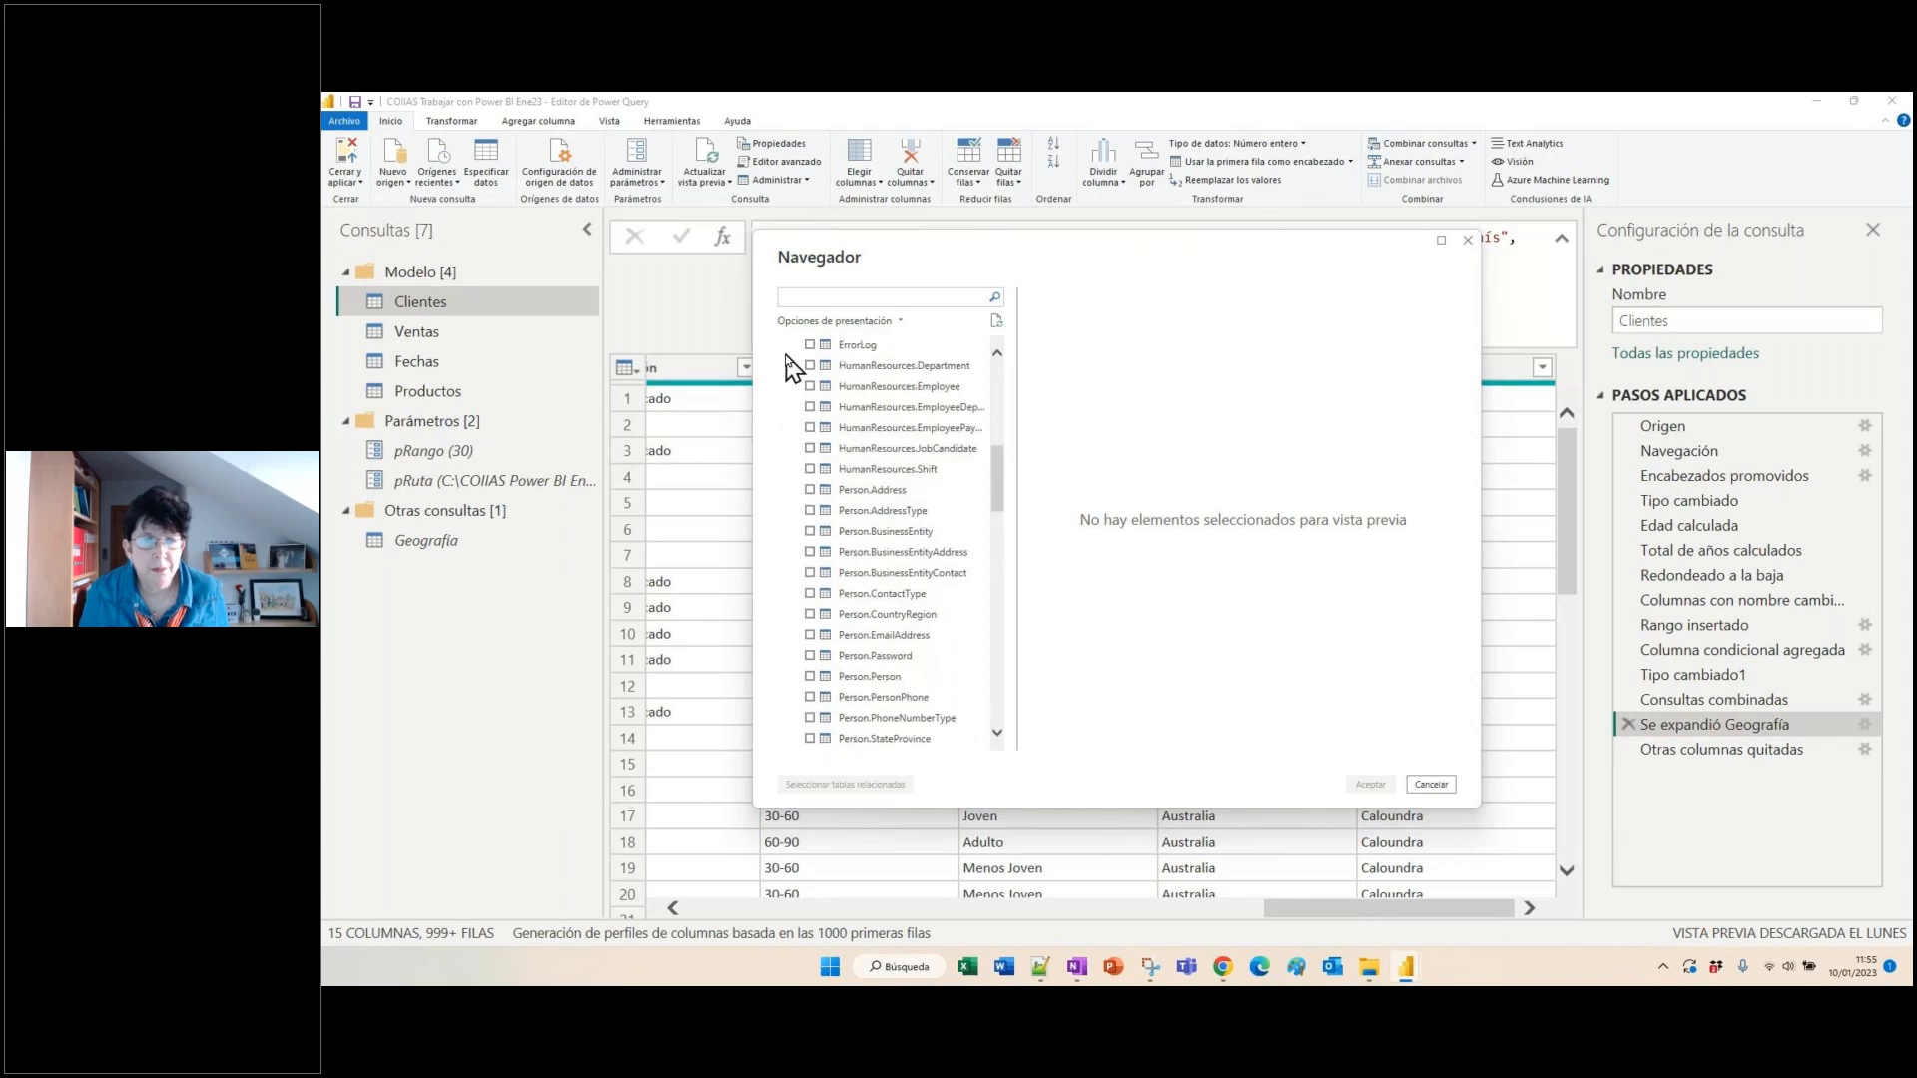
pyautogui.scroll(1, 798, 374)
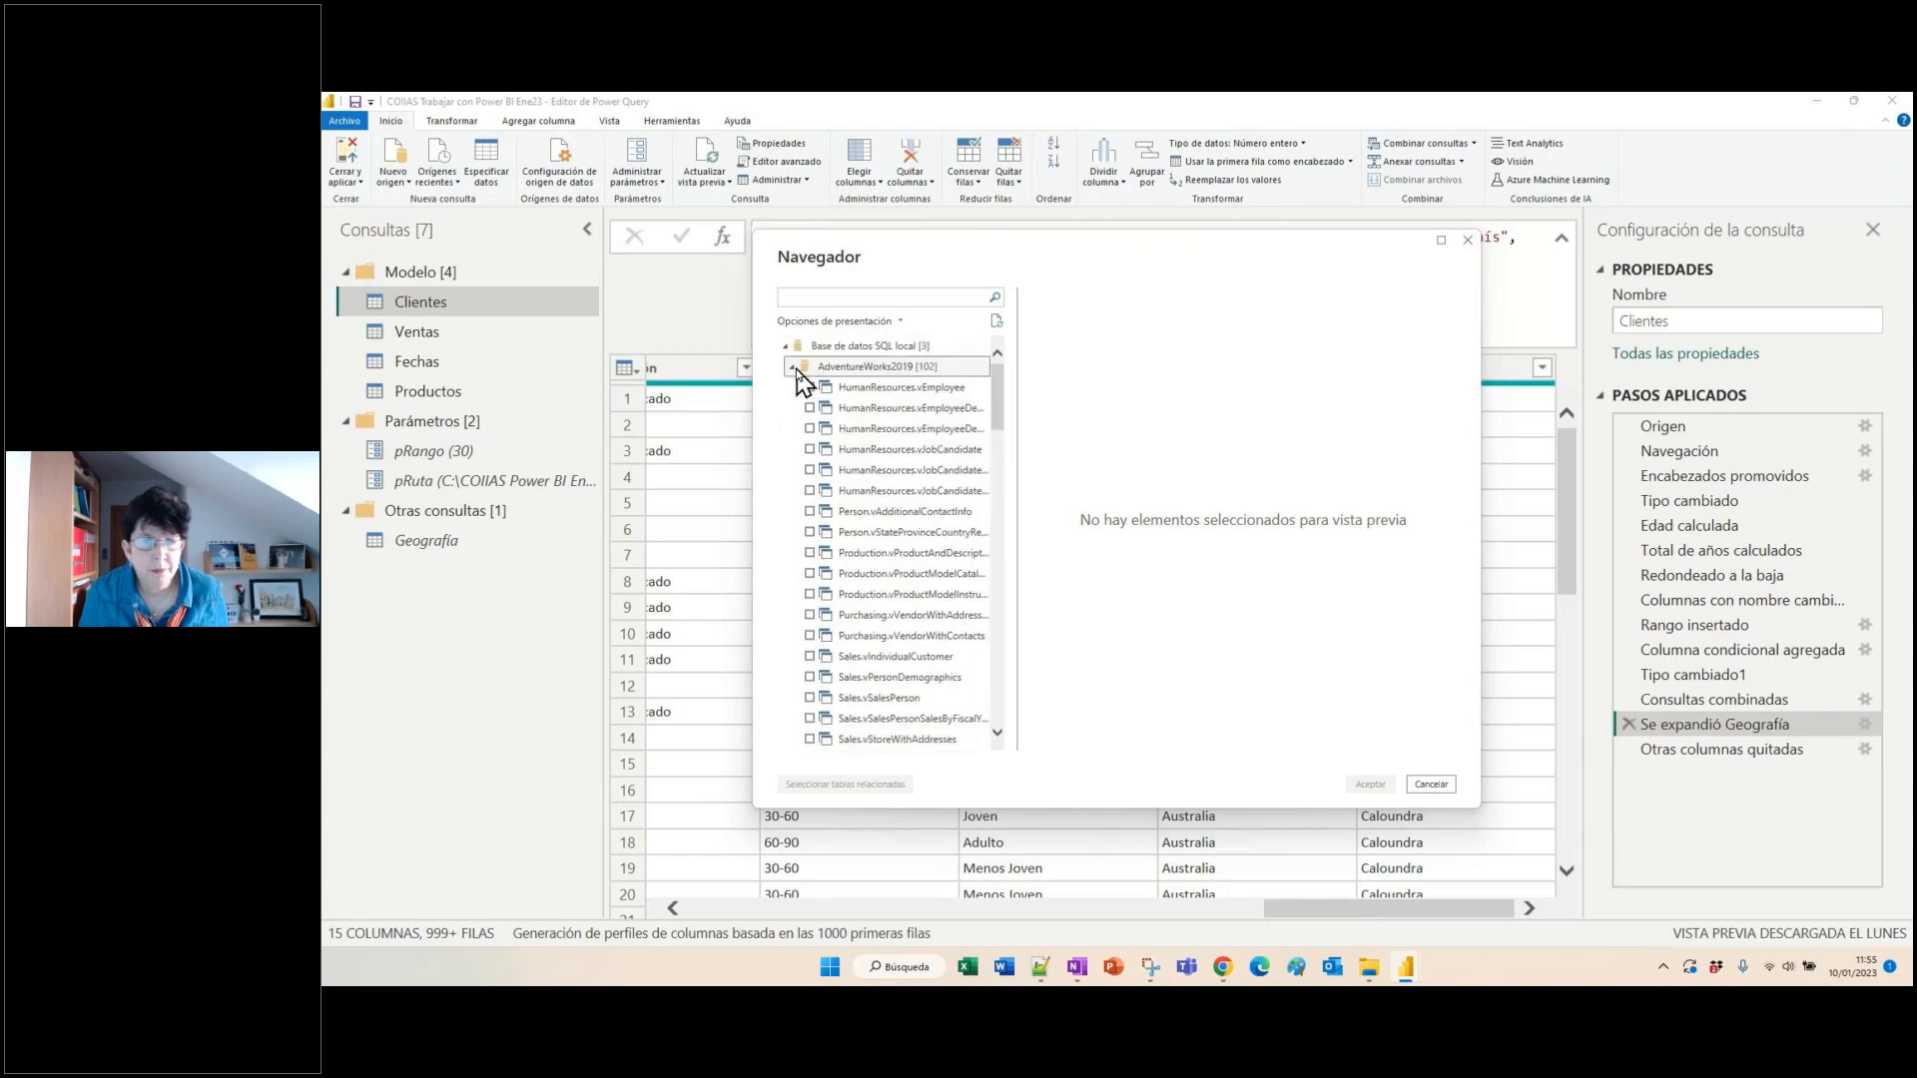
# - Preview the DimCustomer table of the Spanish database across its columns and close the navigator without importing it
pyautogui.click(794, 367)
pyautogui.click(793, 409)
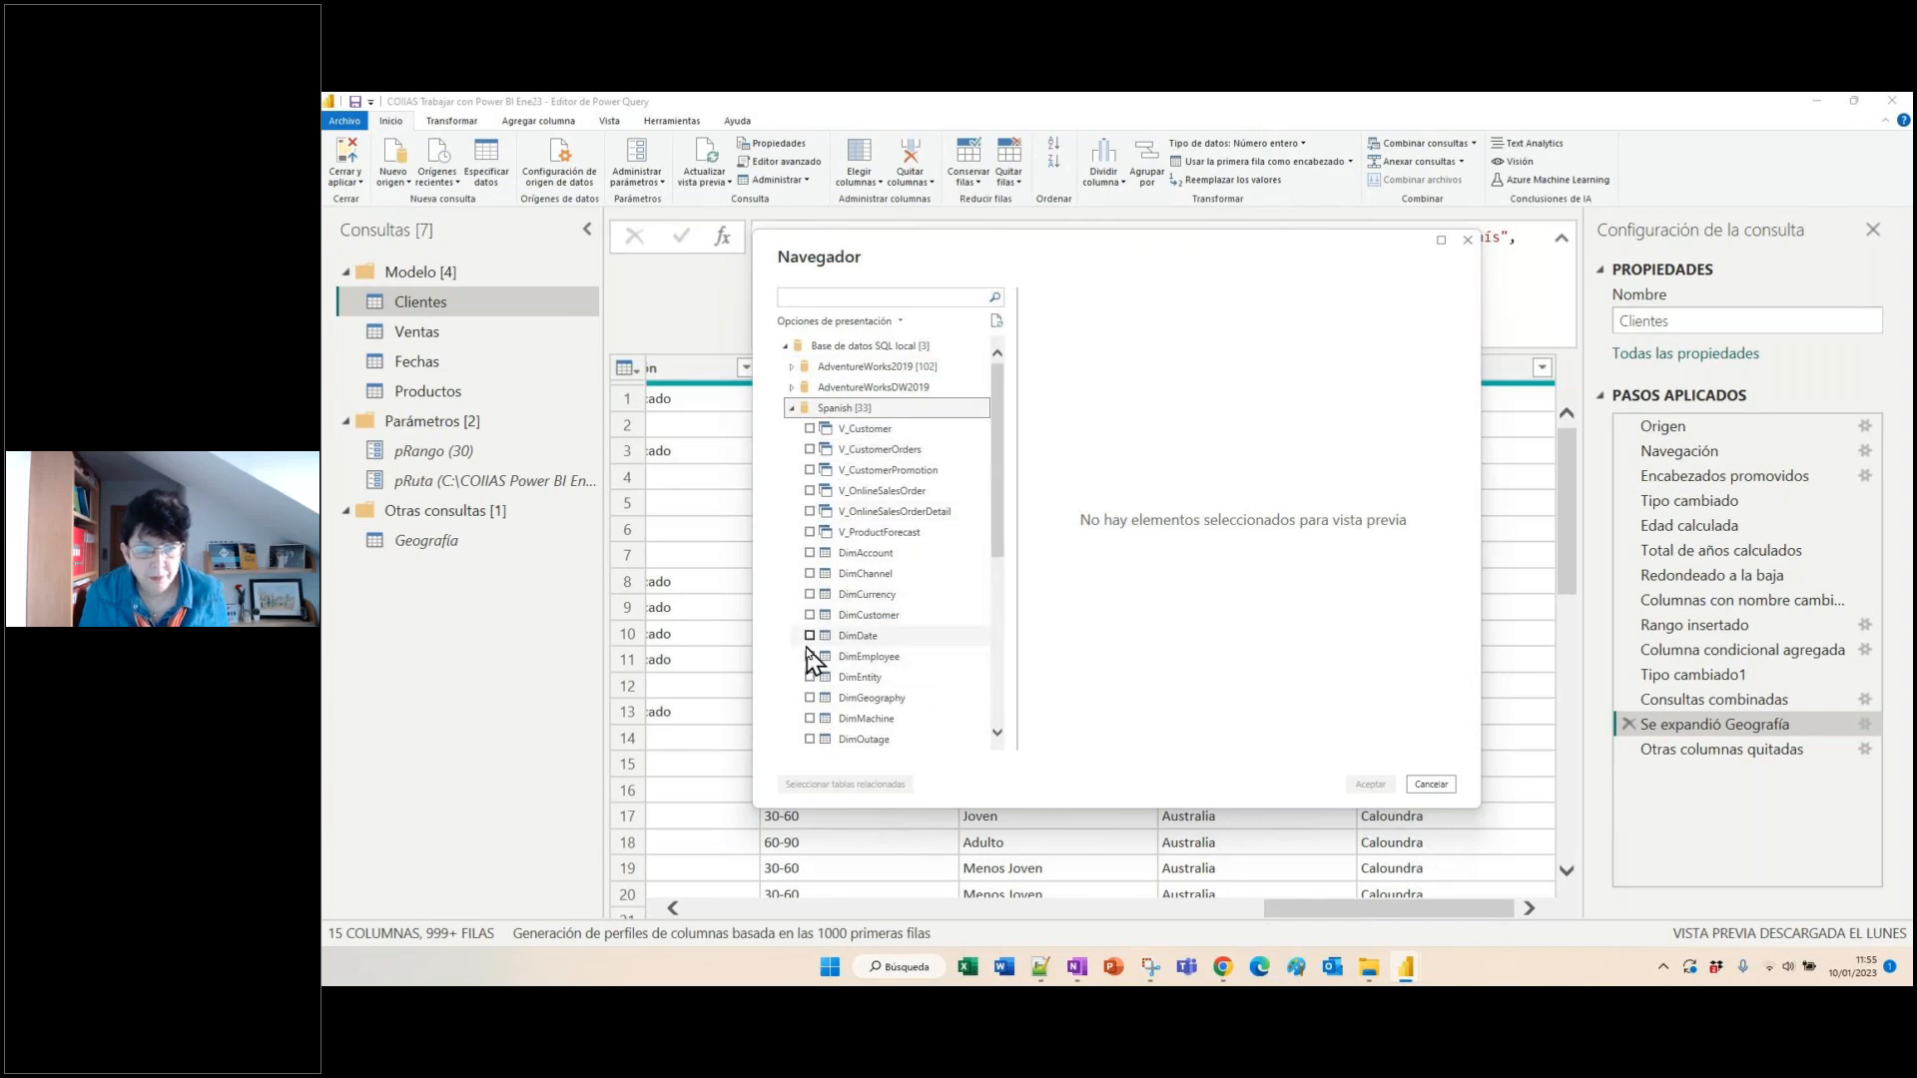
pyautogui.click(810, 615)
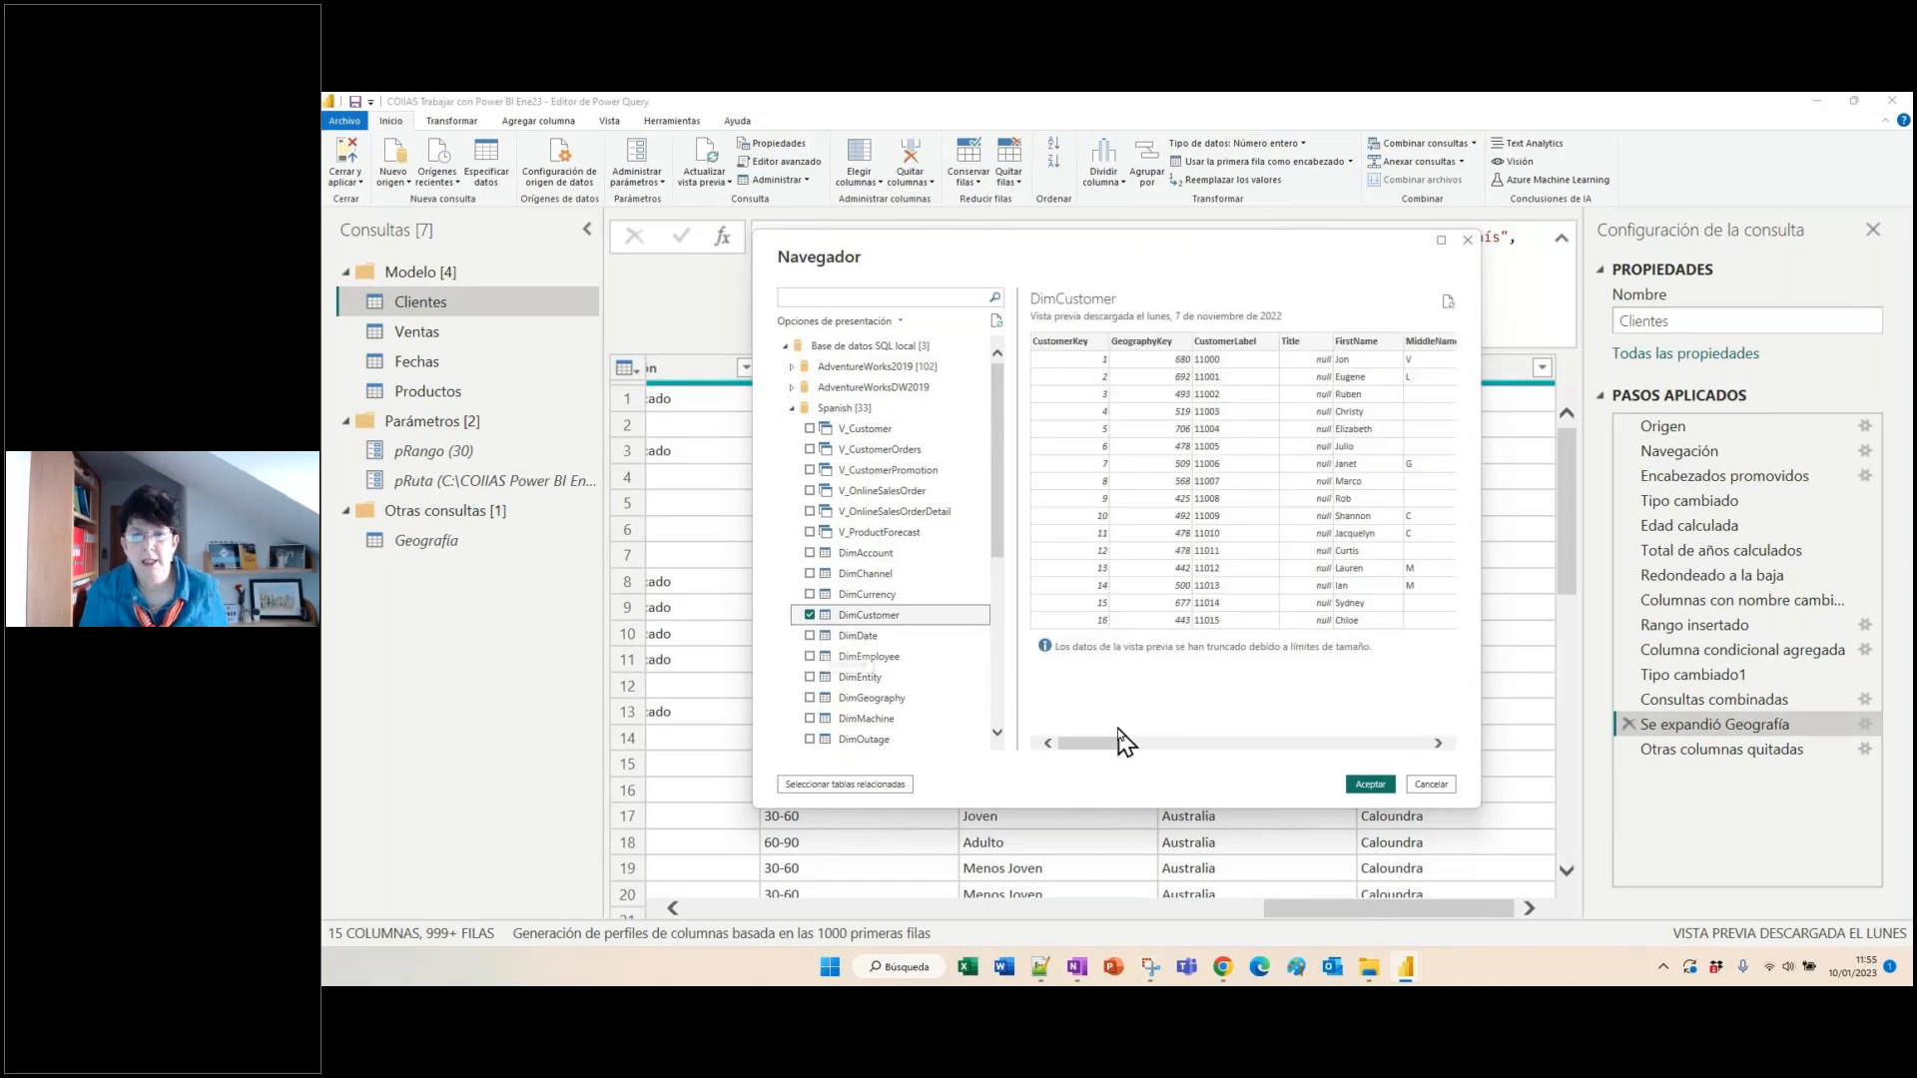
pyautogui.moveTo(1103, 744); pyautogui.dragTo(1193, 746)
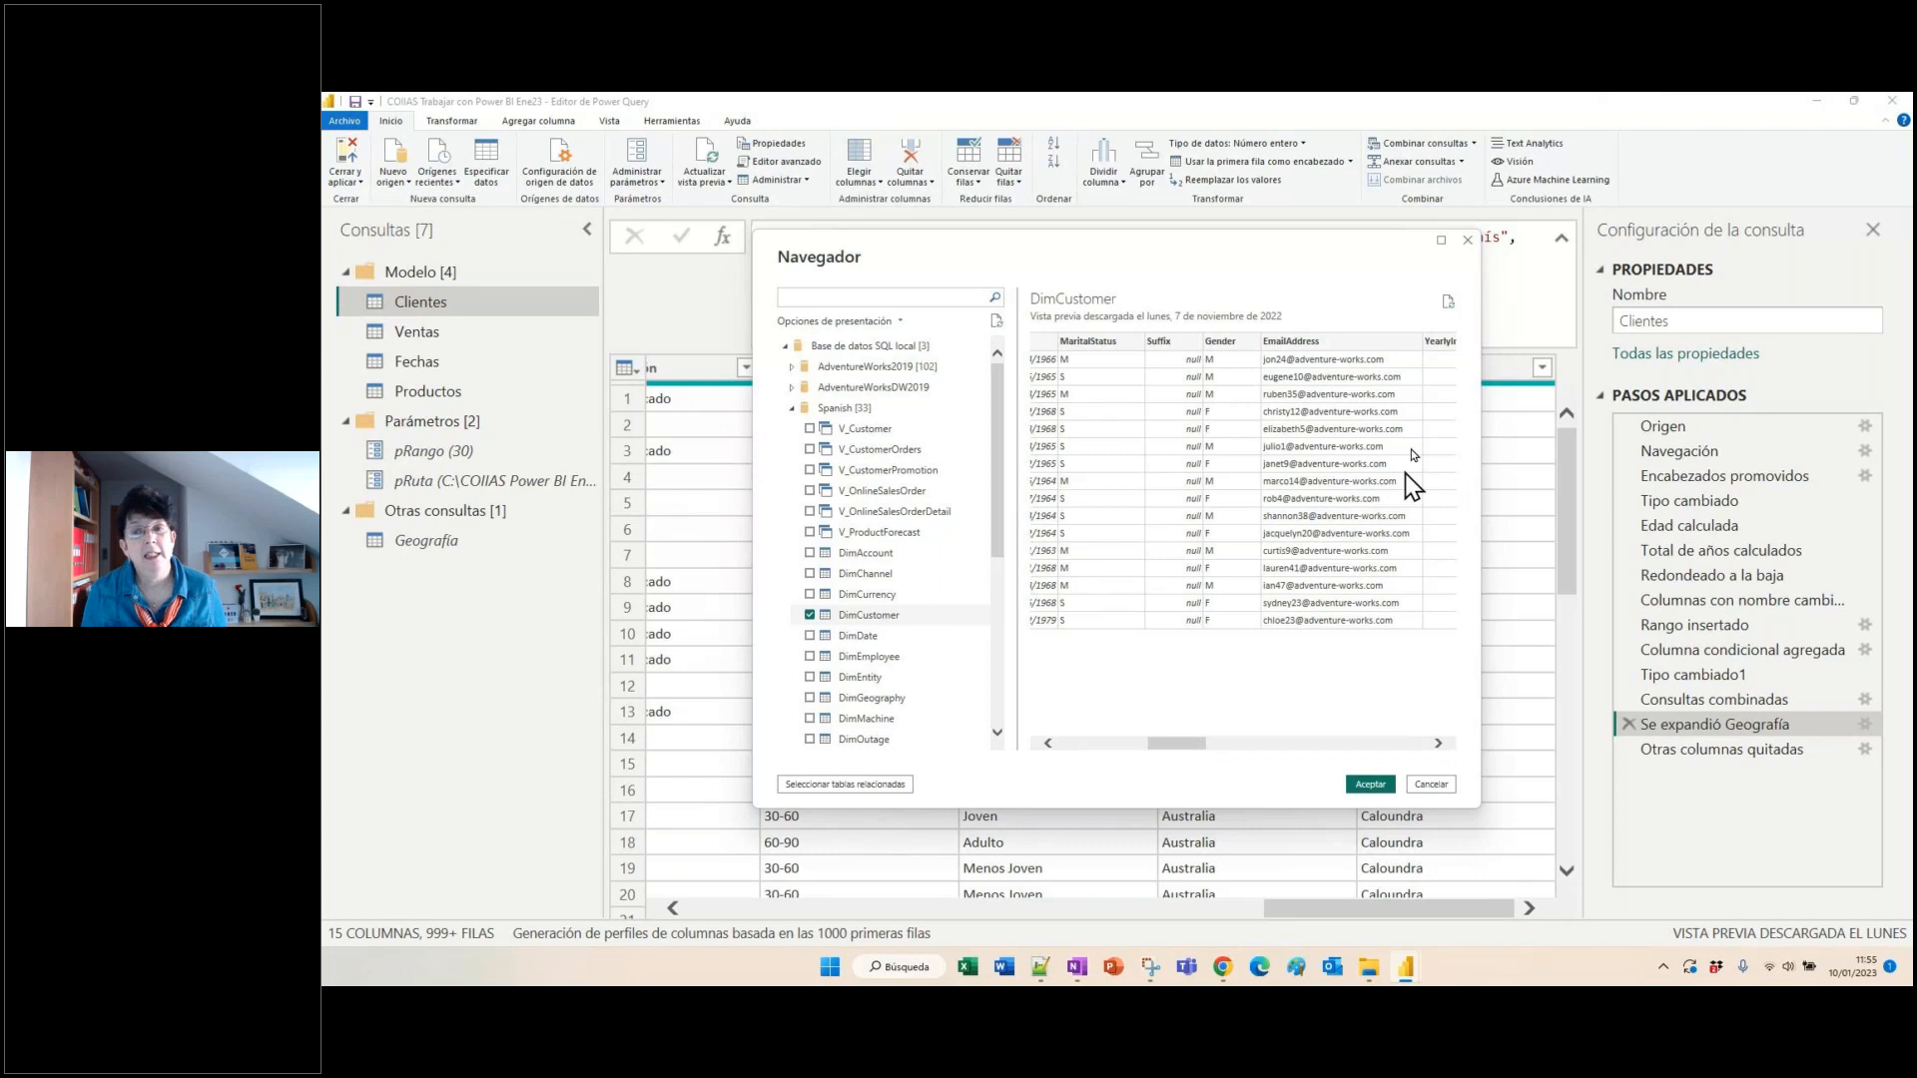
pyautogui.click(1469, 243)
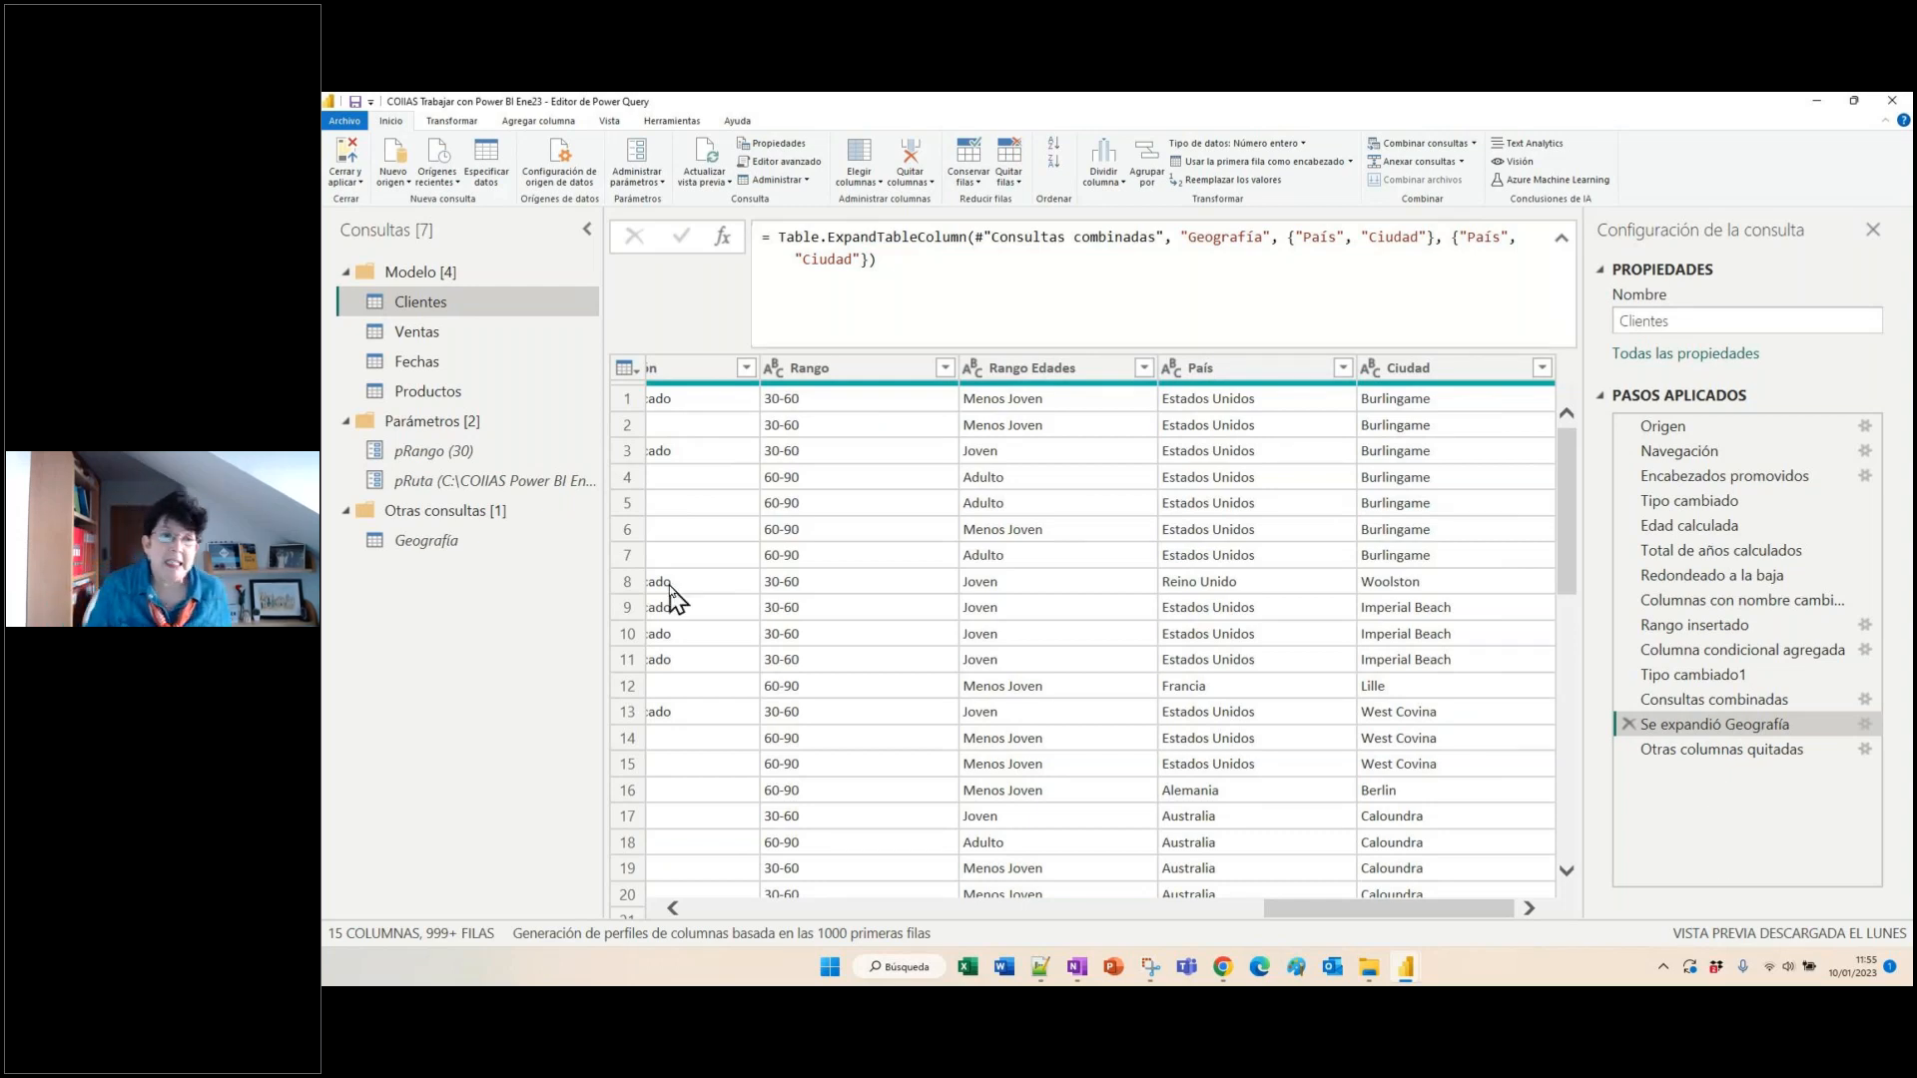
# - Look at the Ventas query, review the Origen, Encabezados promovidos and Tipo cambiado steps of Fechas in order, and select its Mes column
pyautogui.click(499, 333)
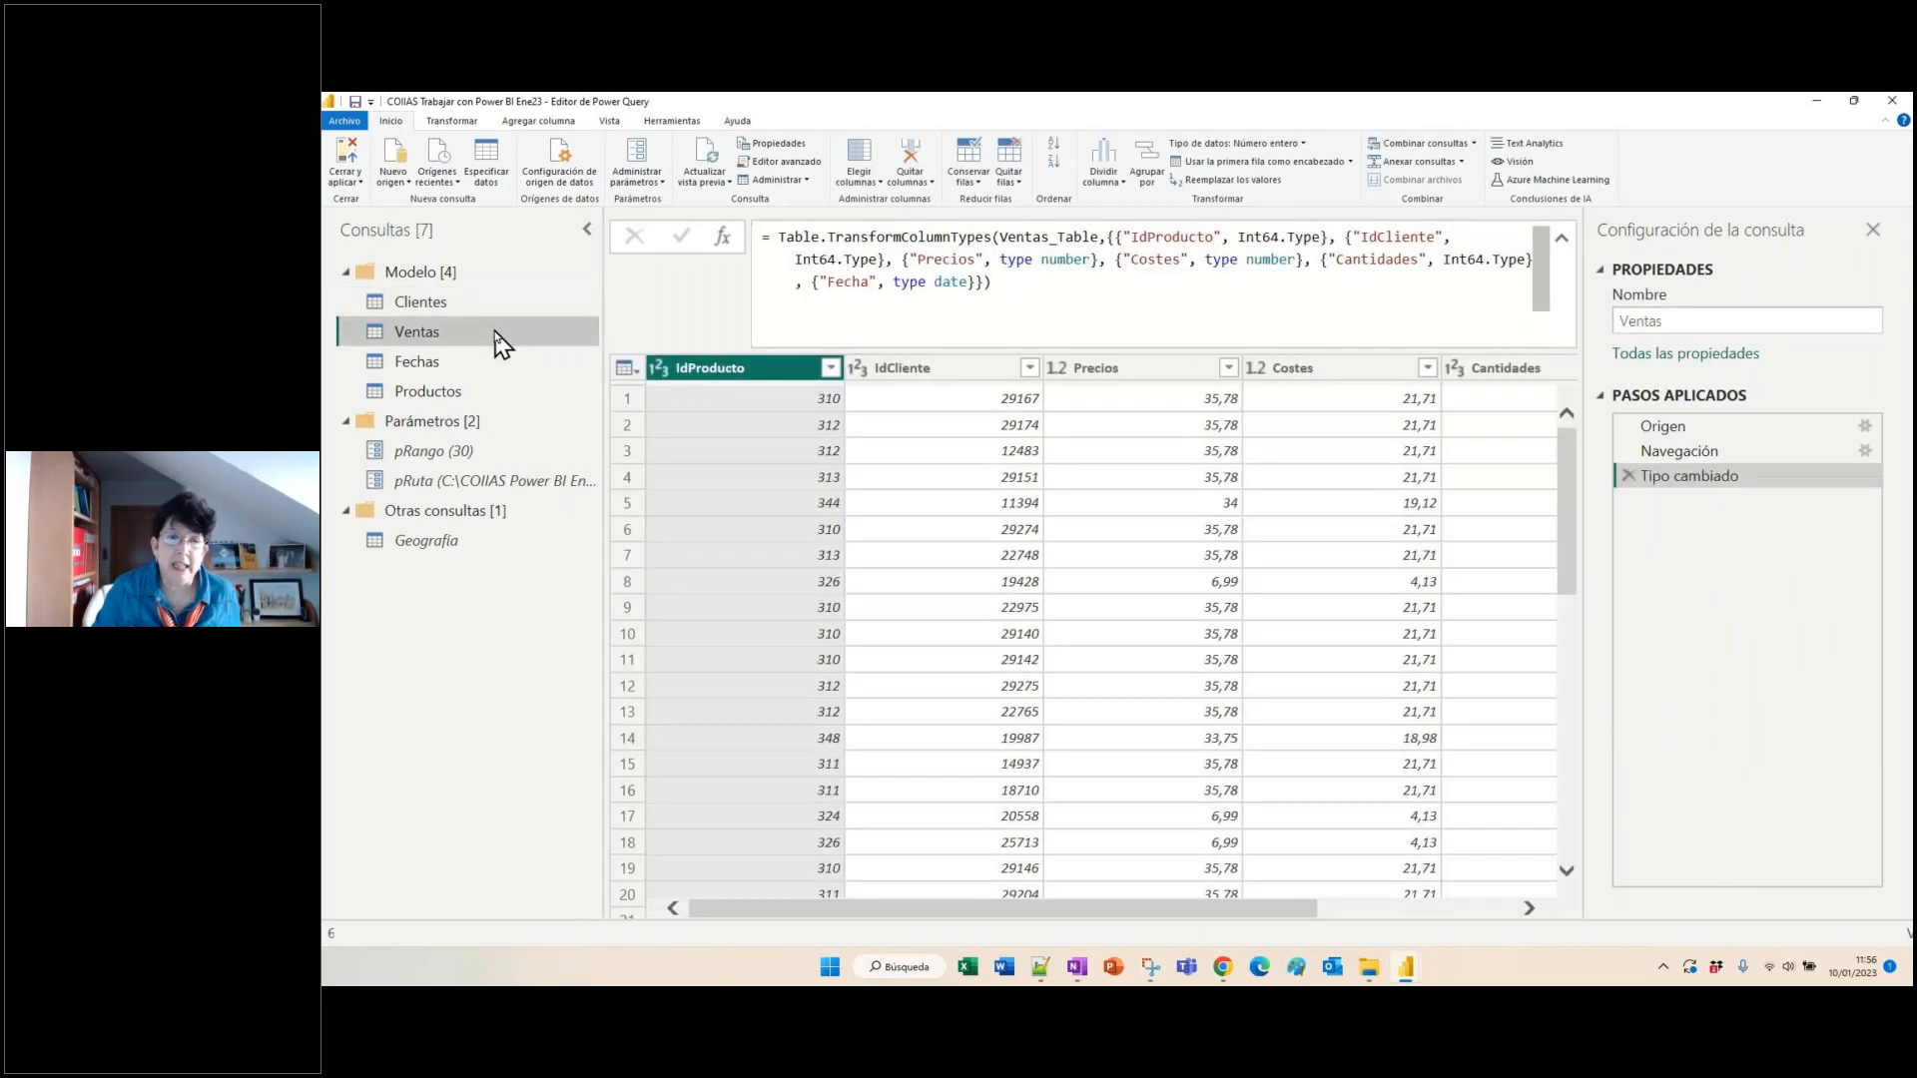
pyautogui.click(491, 369)
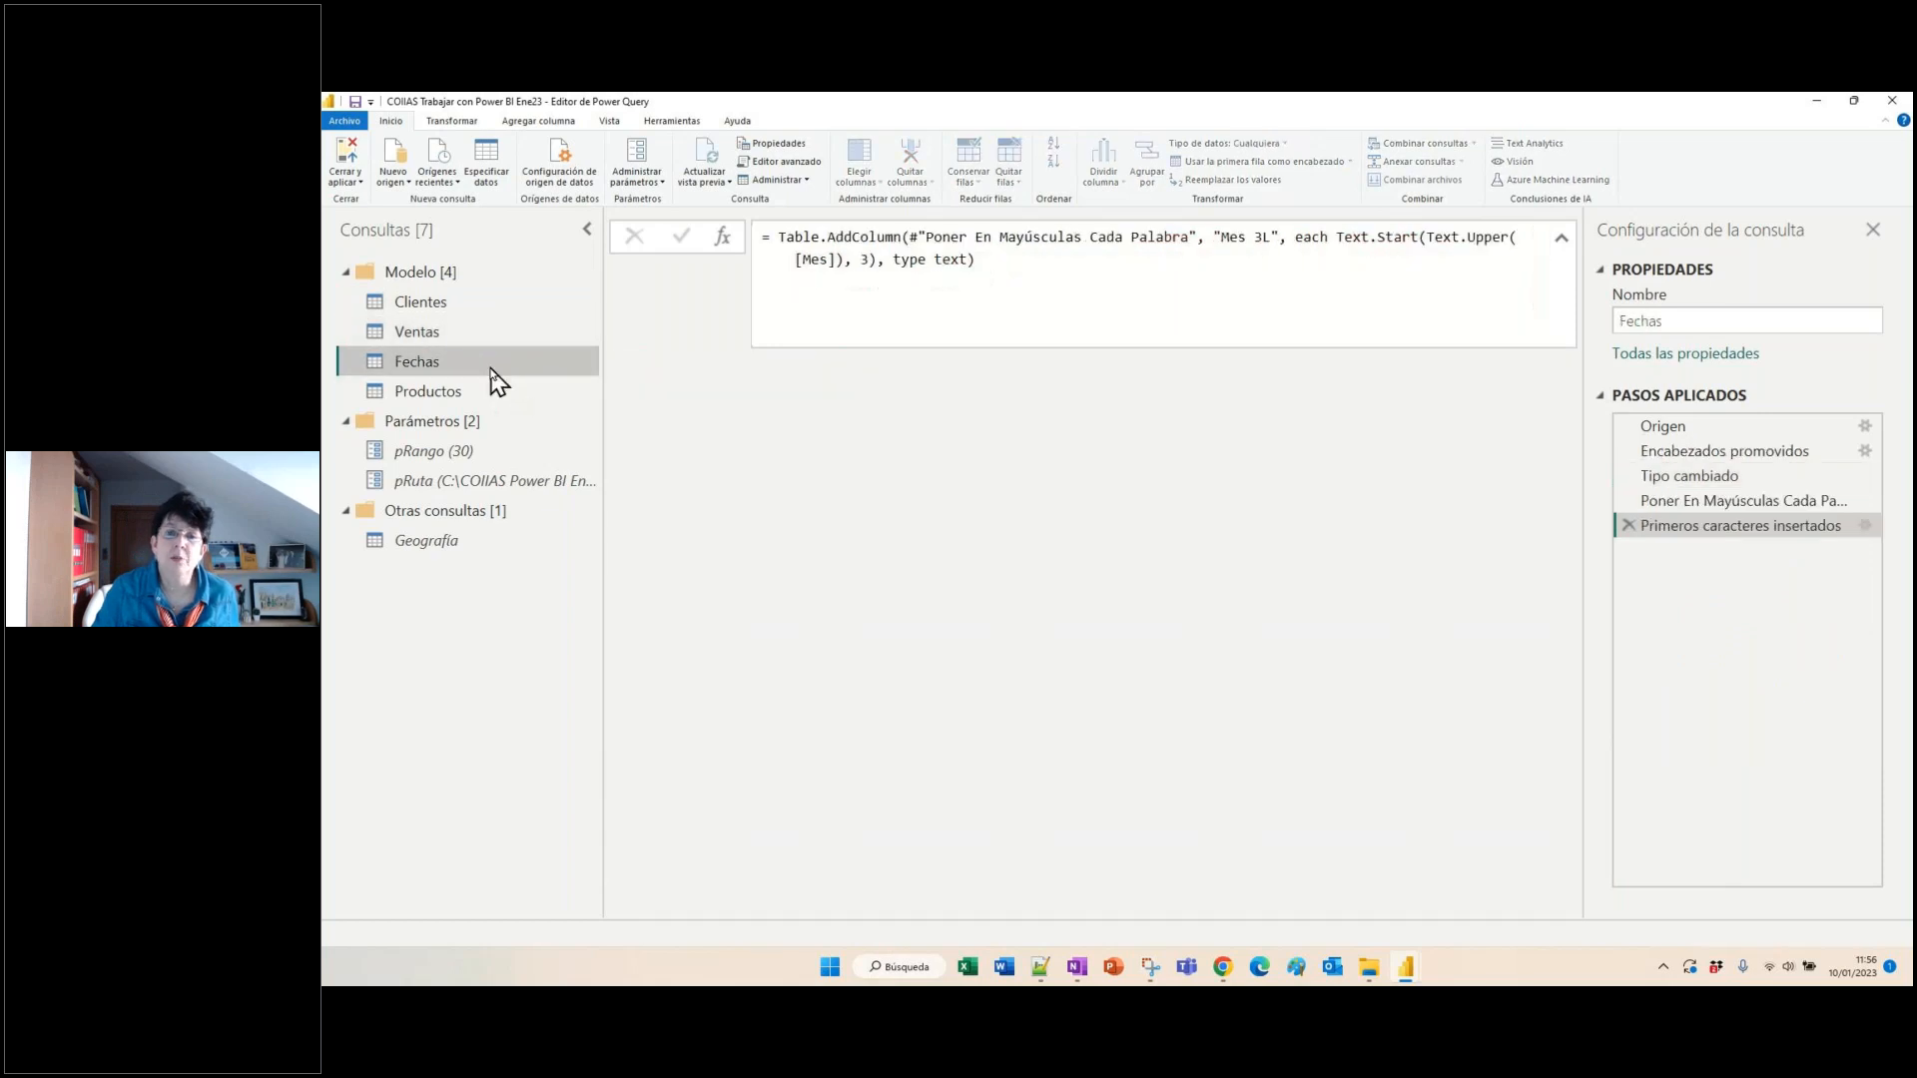
pyautogui.click(1677, 429)
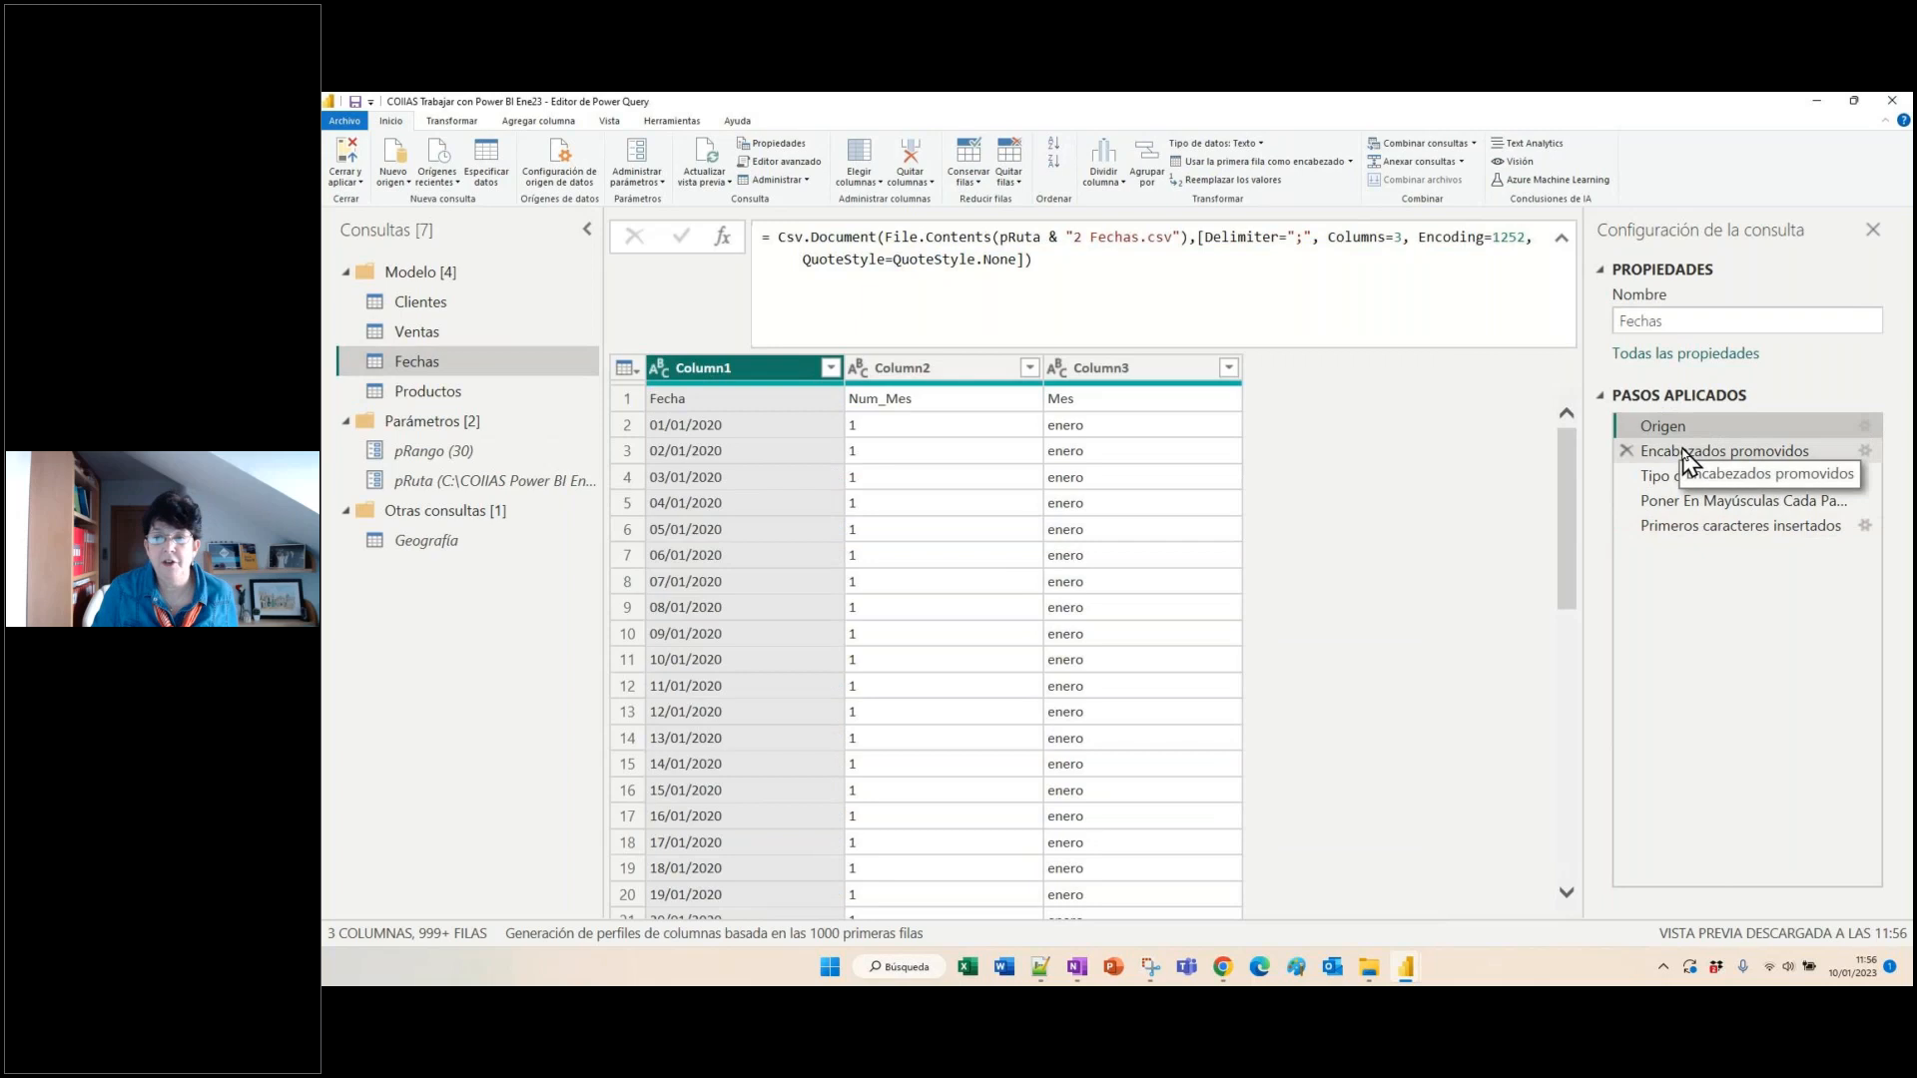
pyautogui.click(1689, 451)
pyautogui.click(1694, 480)
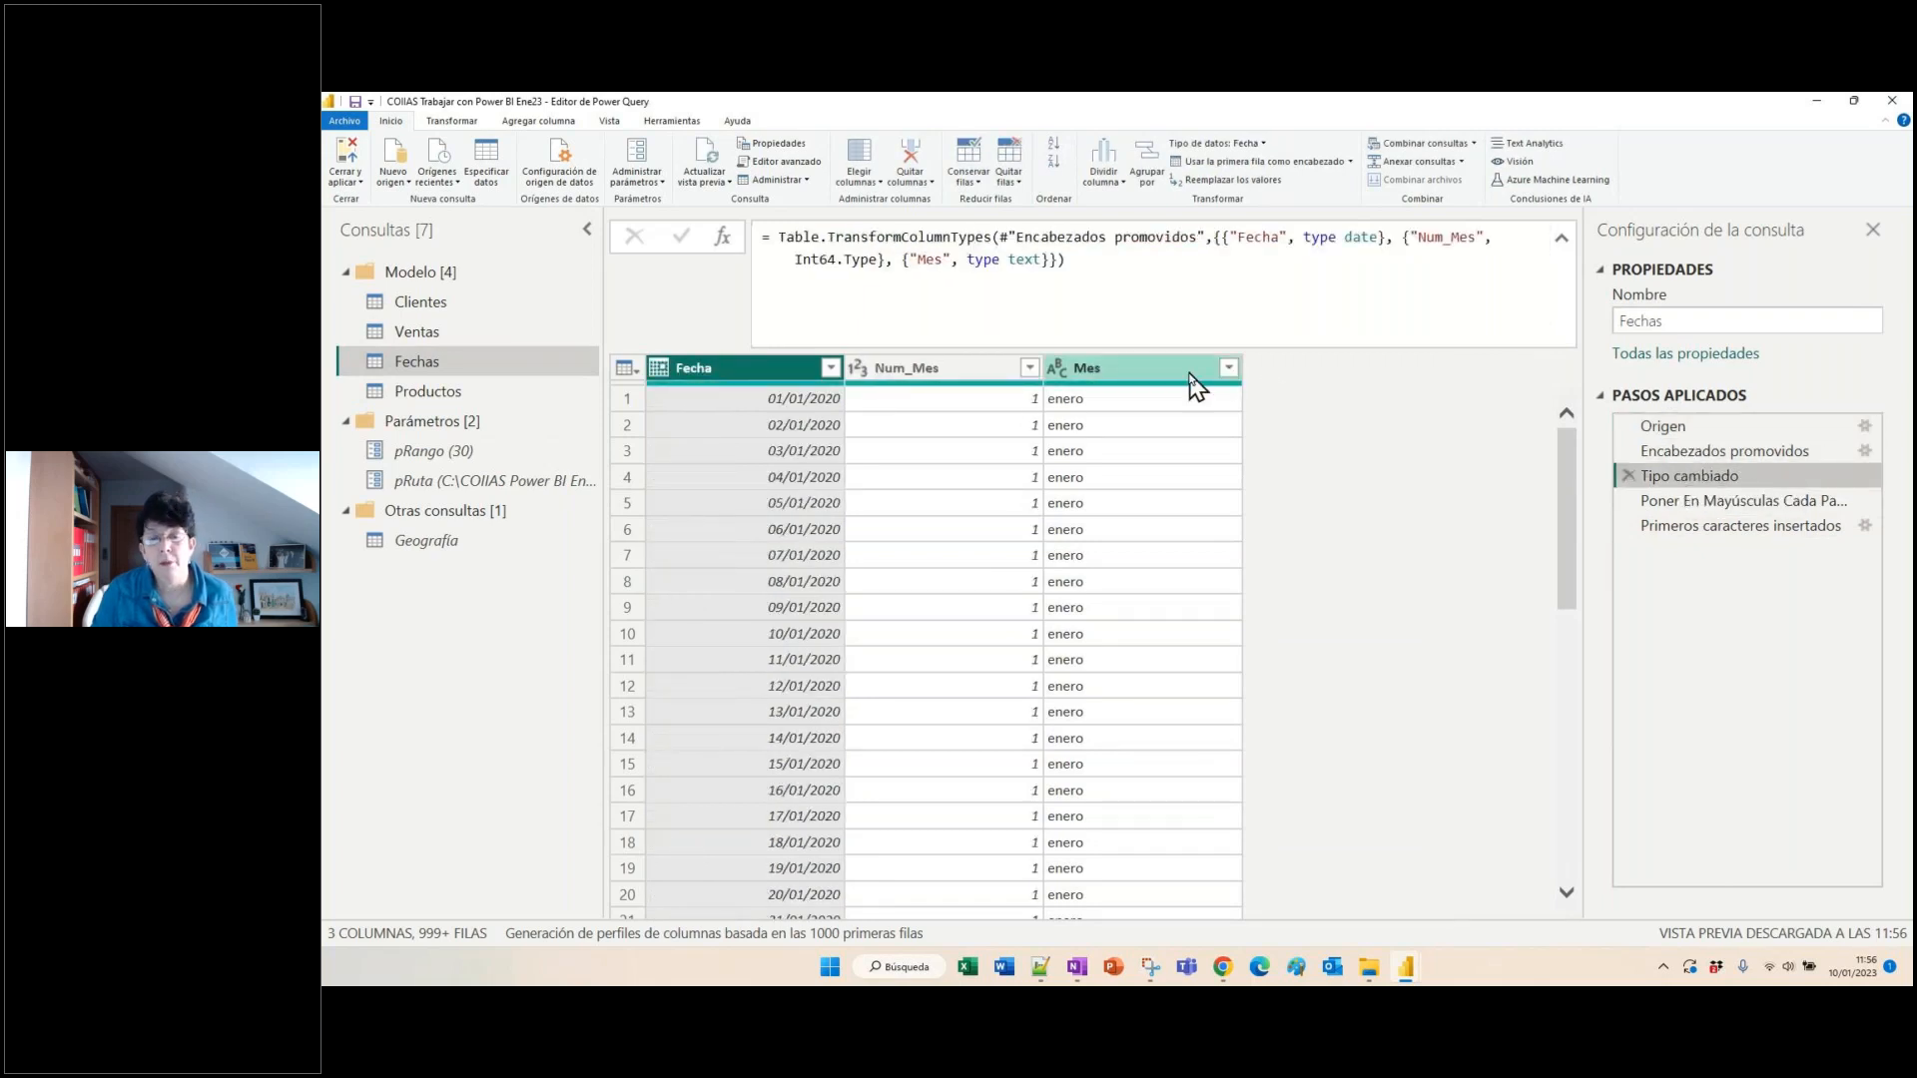
pyautogui.click(1126, 380)
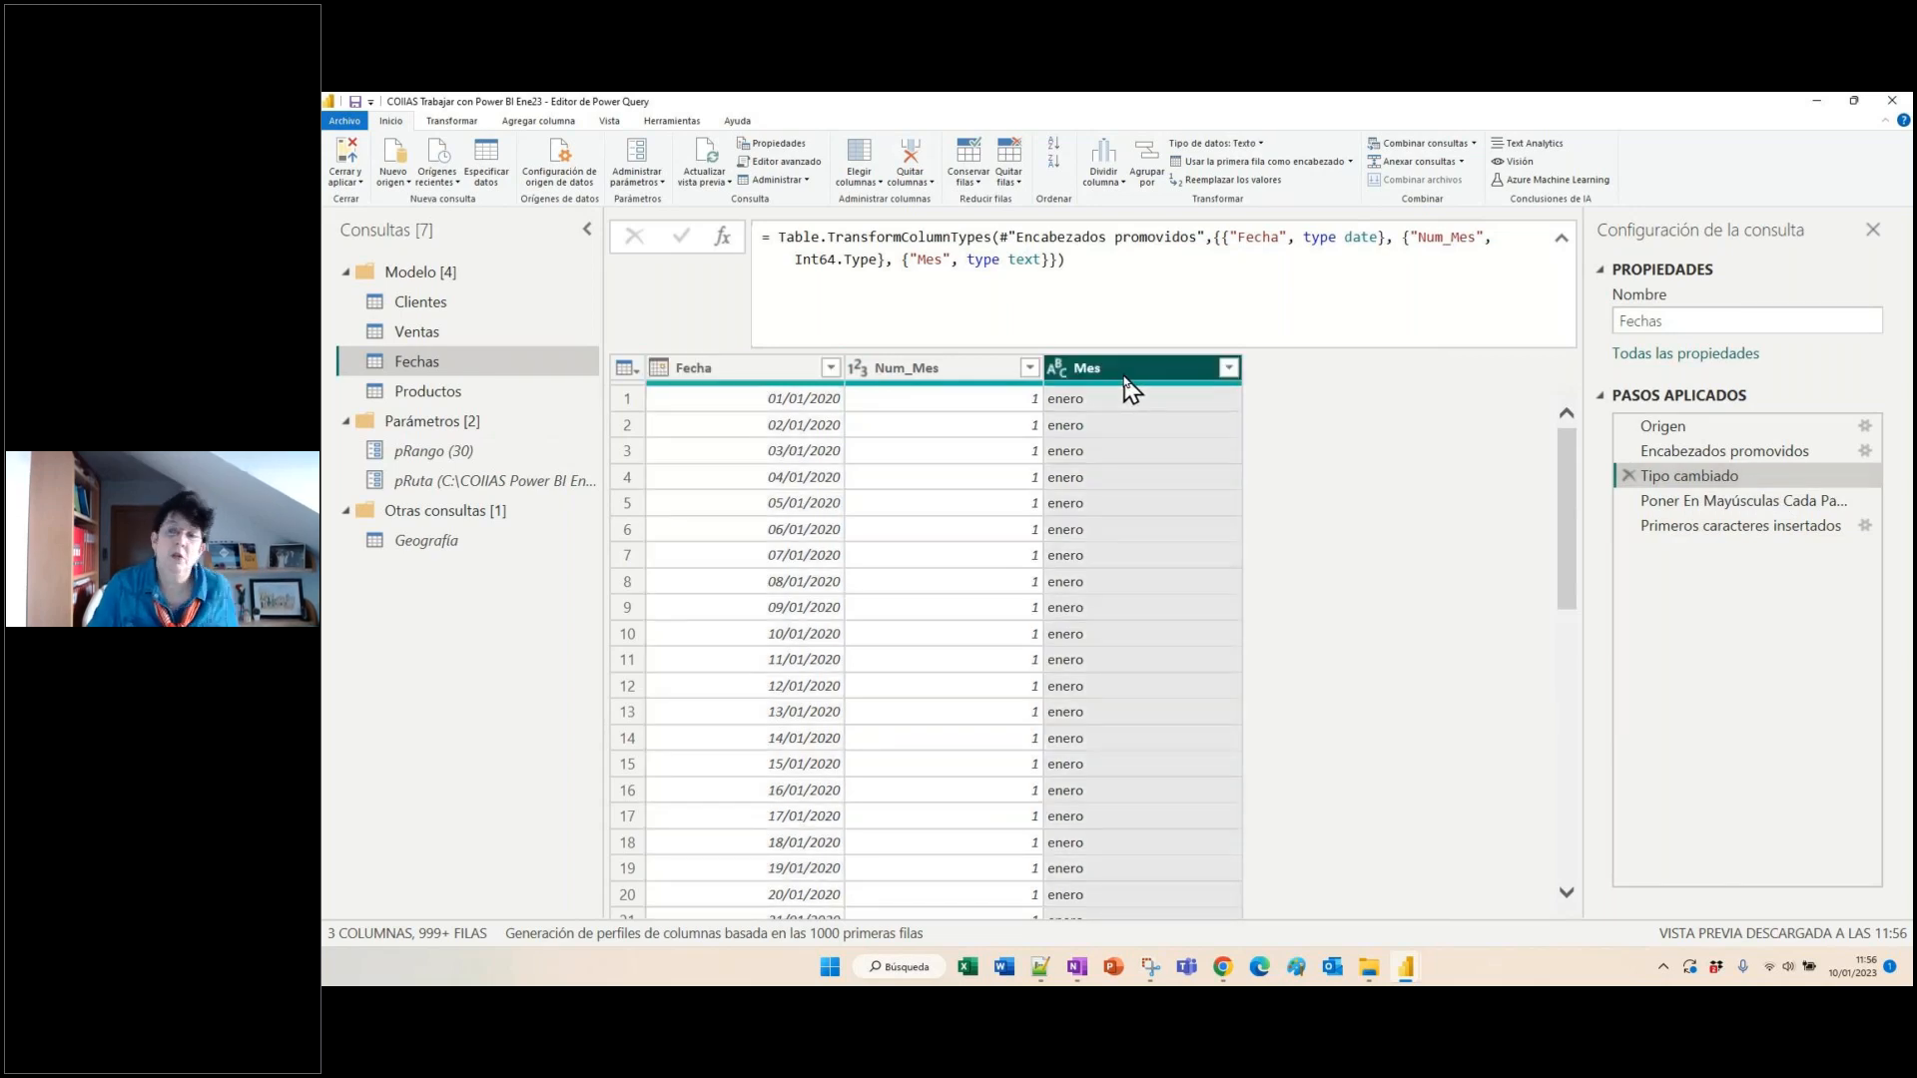
# - Review the Fechas steps Poner En Mayúsculas Cada Palabra and Primeros caracteres insertados, along with the text format options for the Mes column
pyautogui.click(1685, 504)
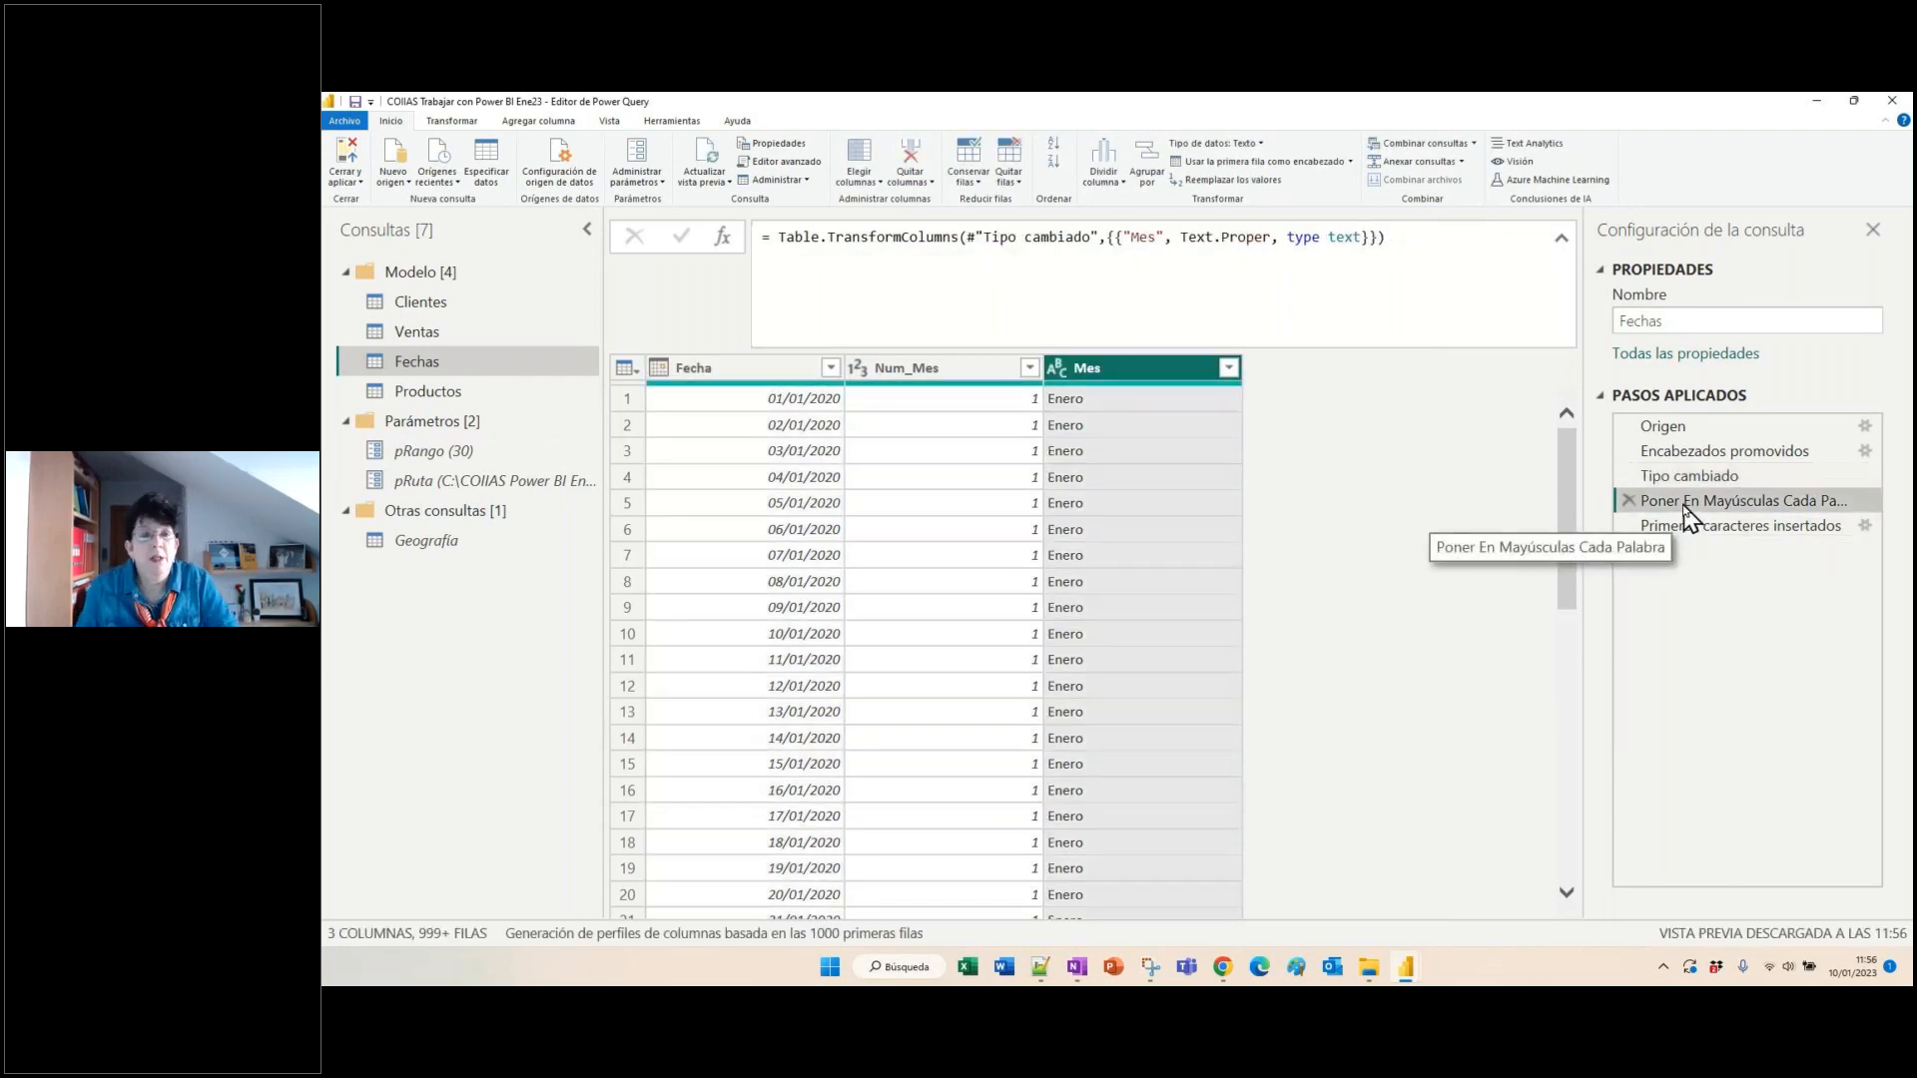
pyautogui.click(454, 121)
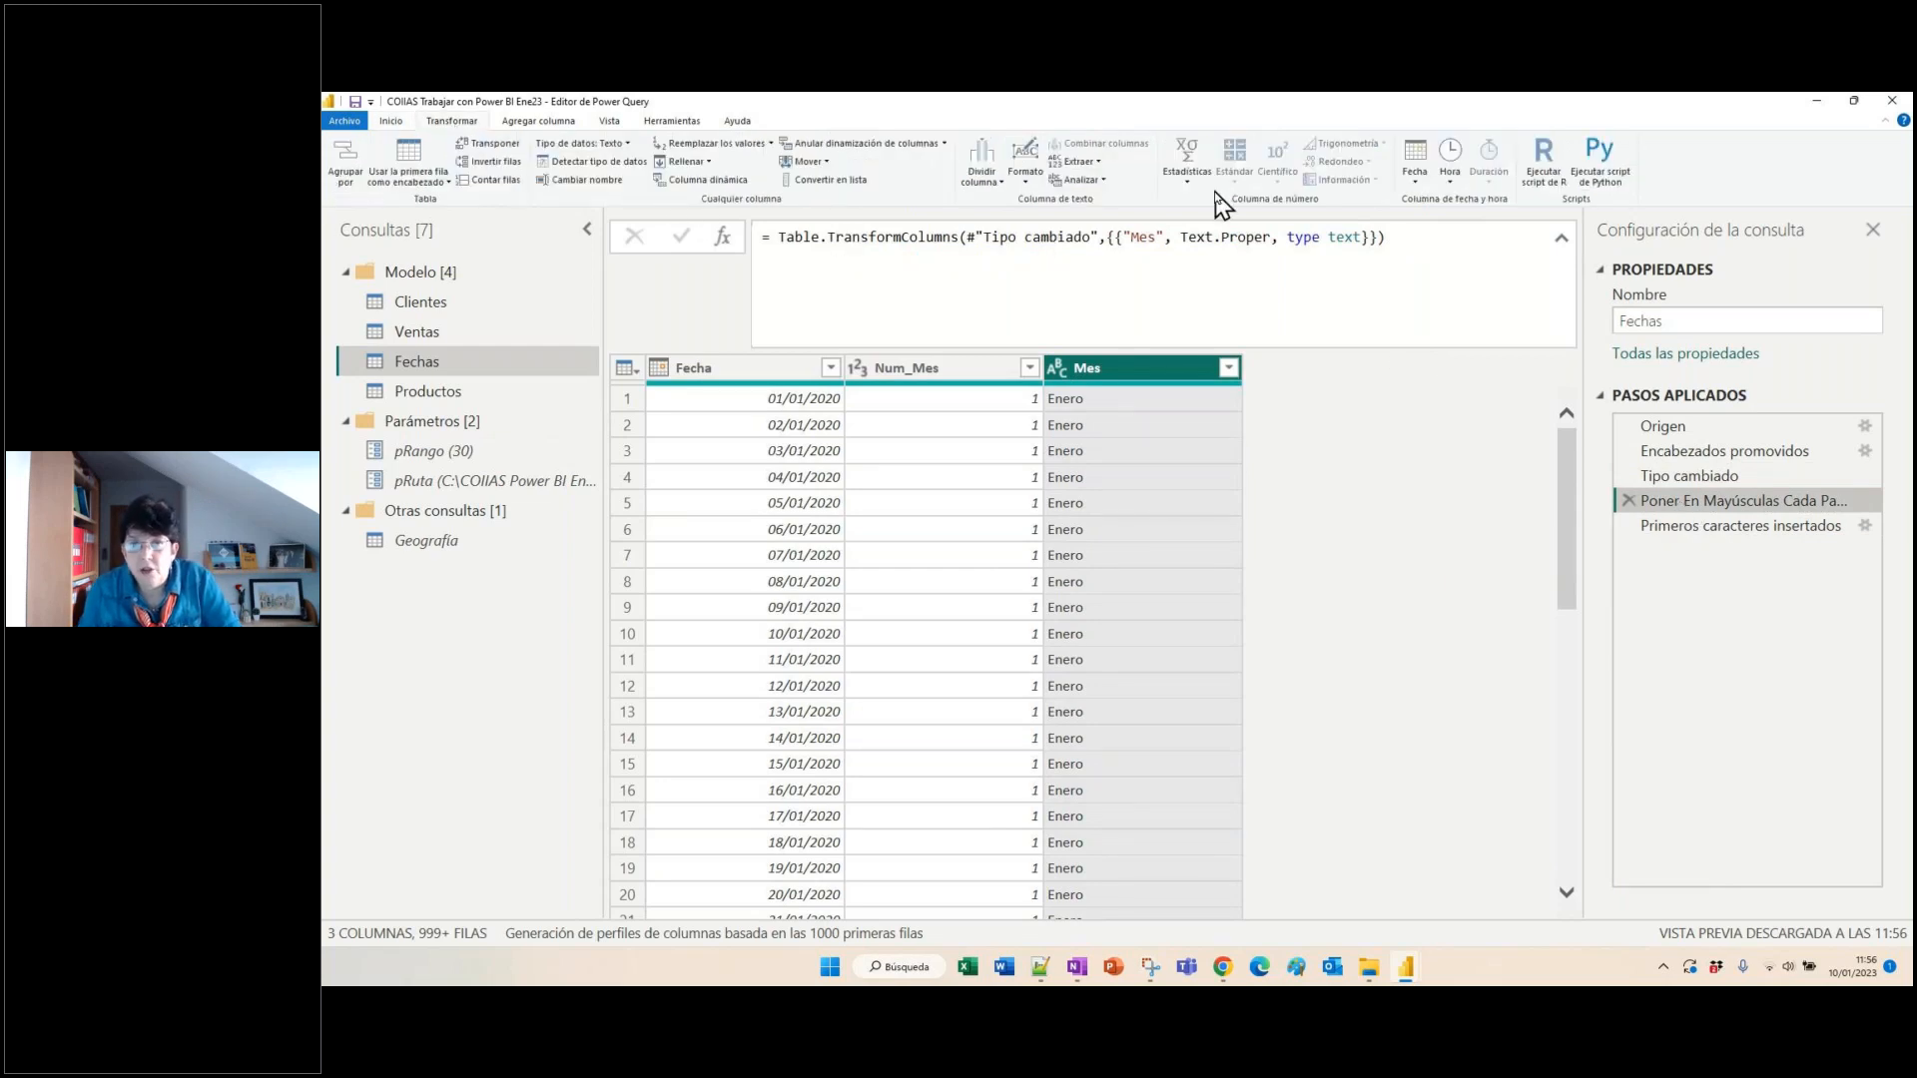
pyautogui.click(1025, 171)
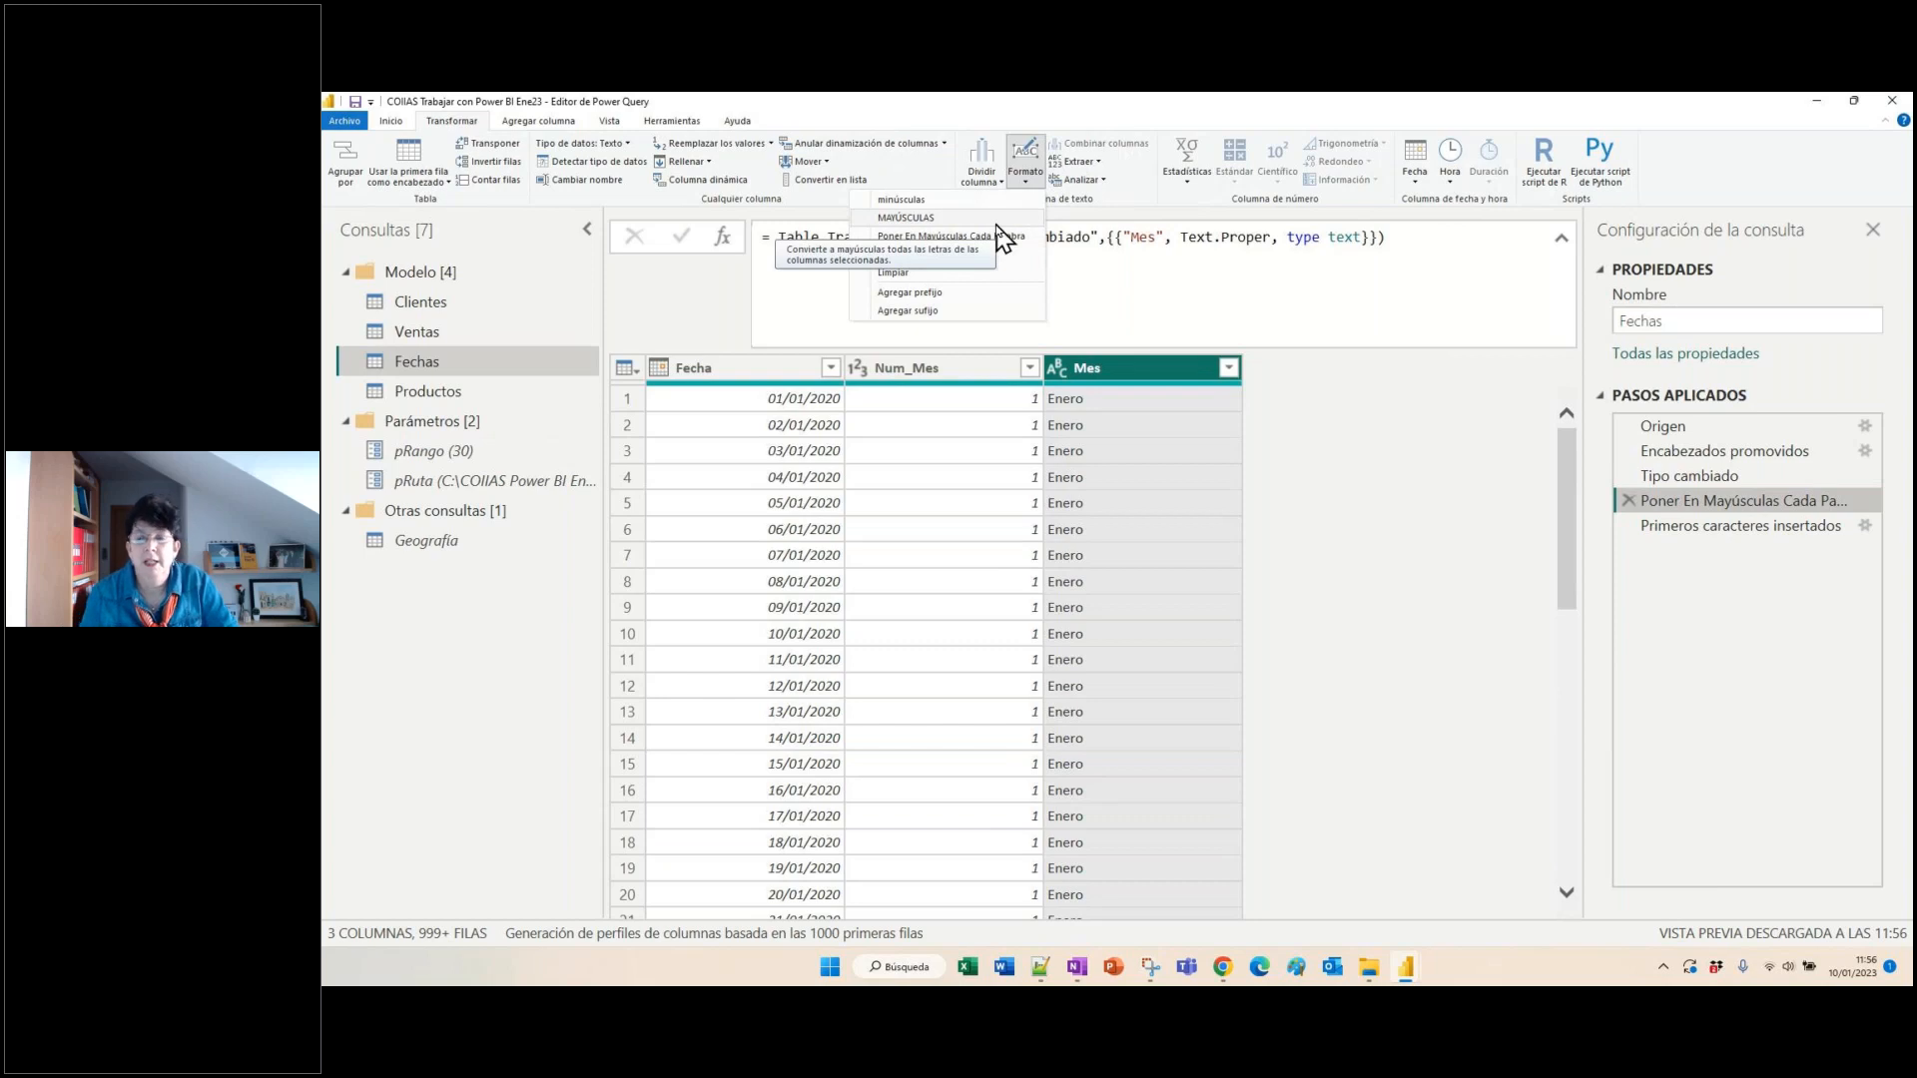
pyautogui.click(1689, 527)
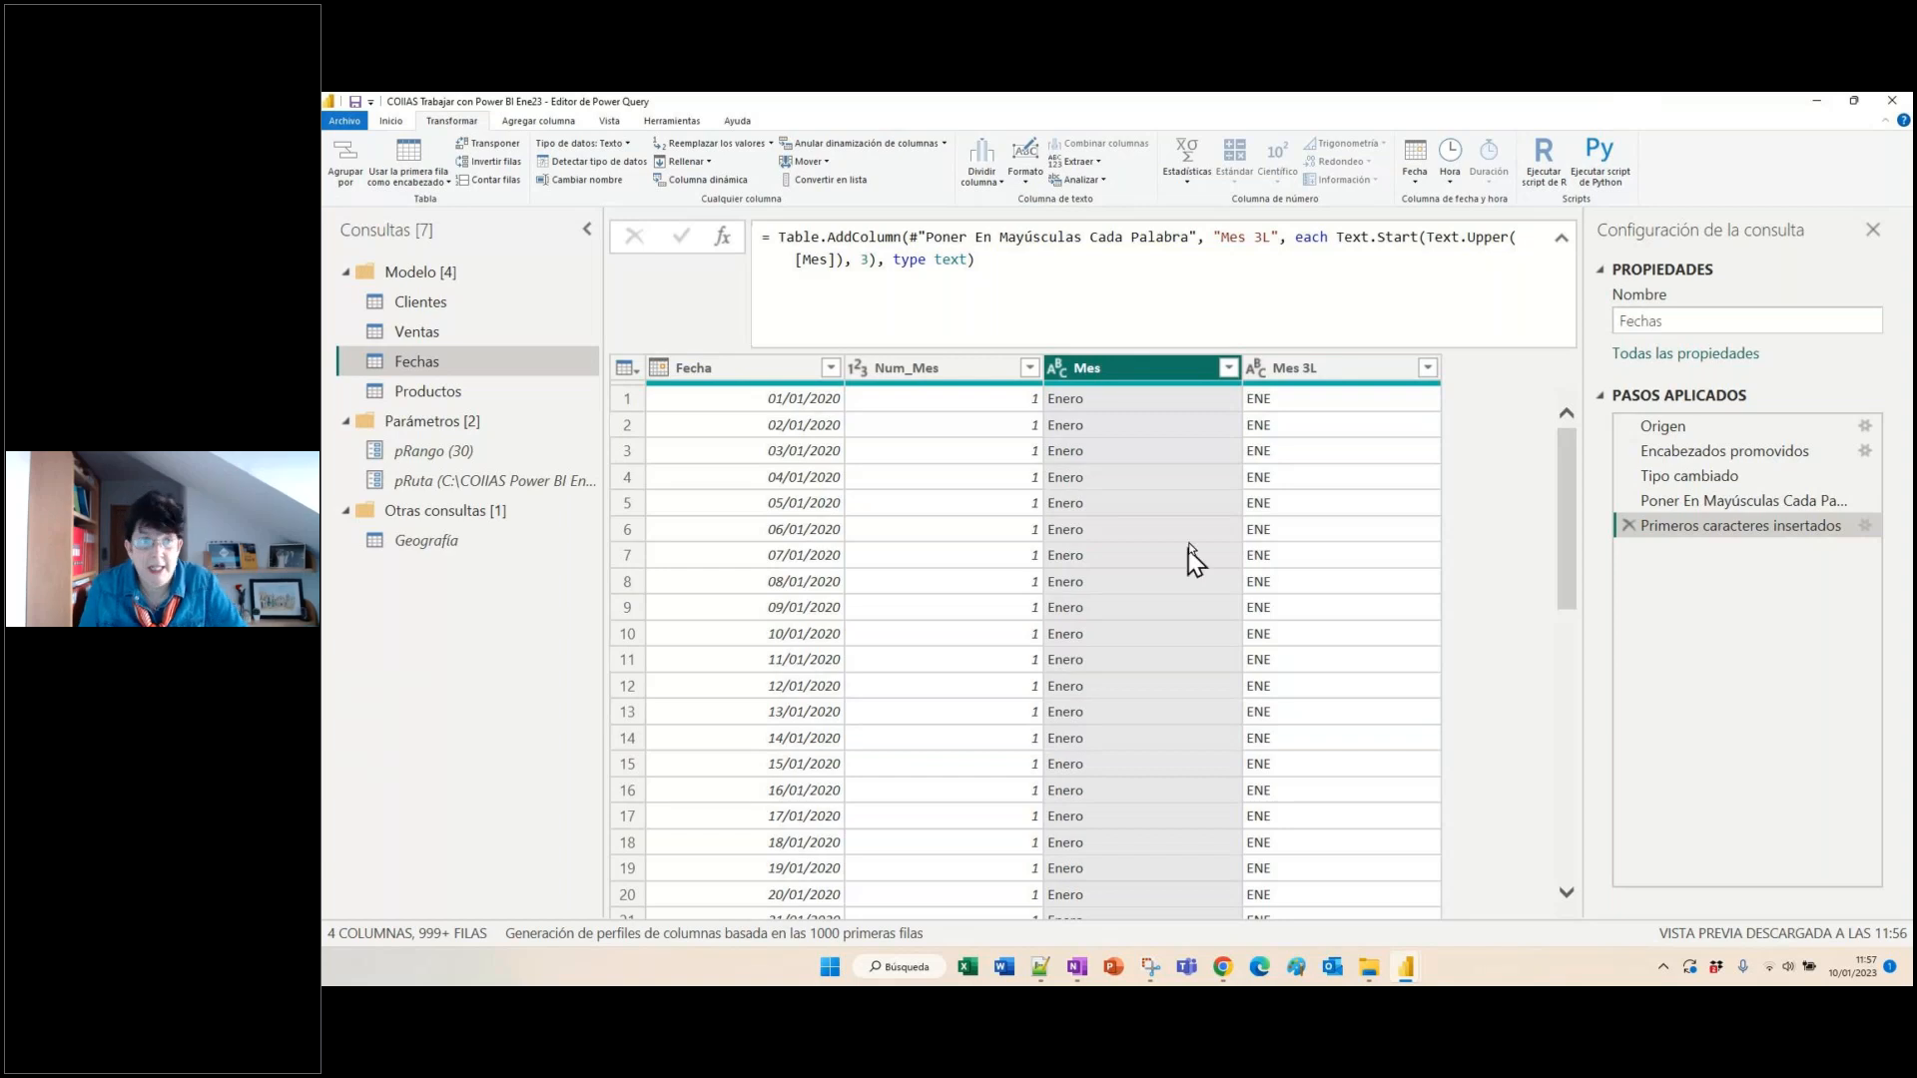
# - Close Power Query Editor applying the changes, and display the model diagram with the Propiedades and Campos panes collapsed
pyautogui.click(1893, 102)
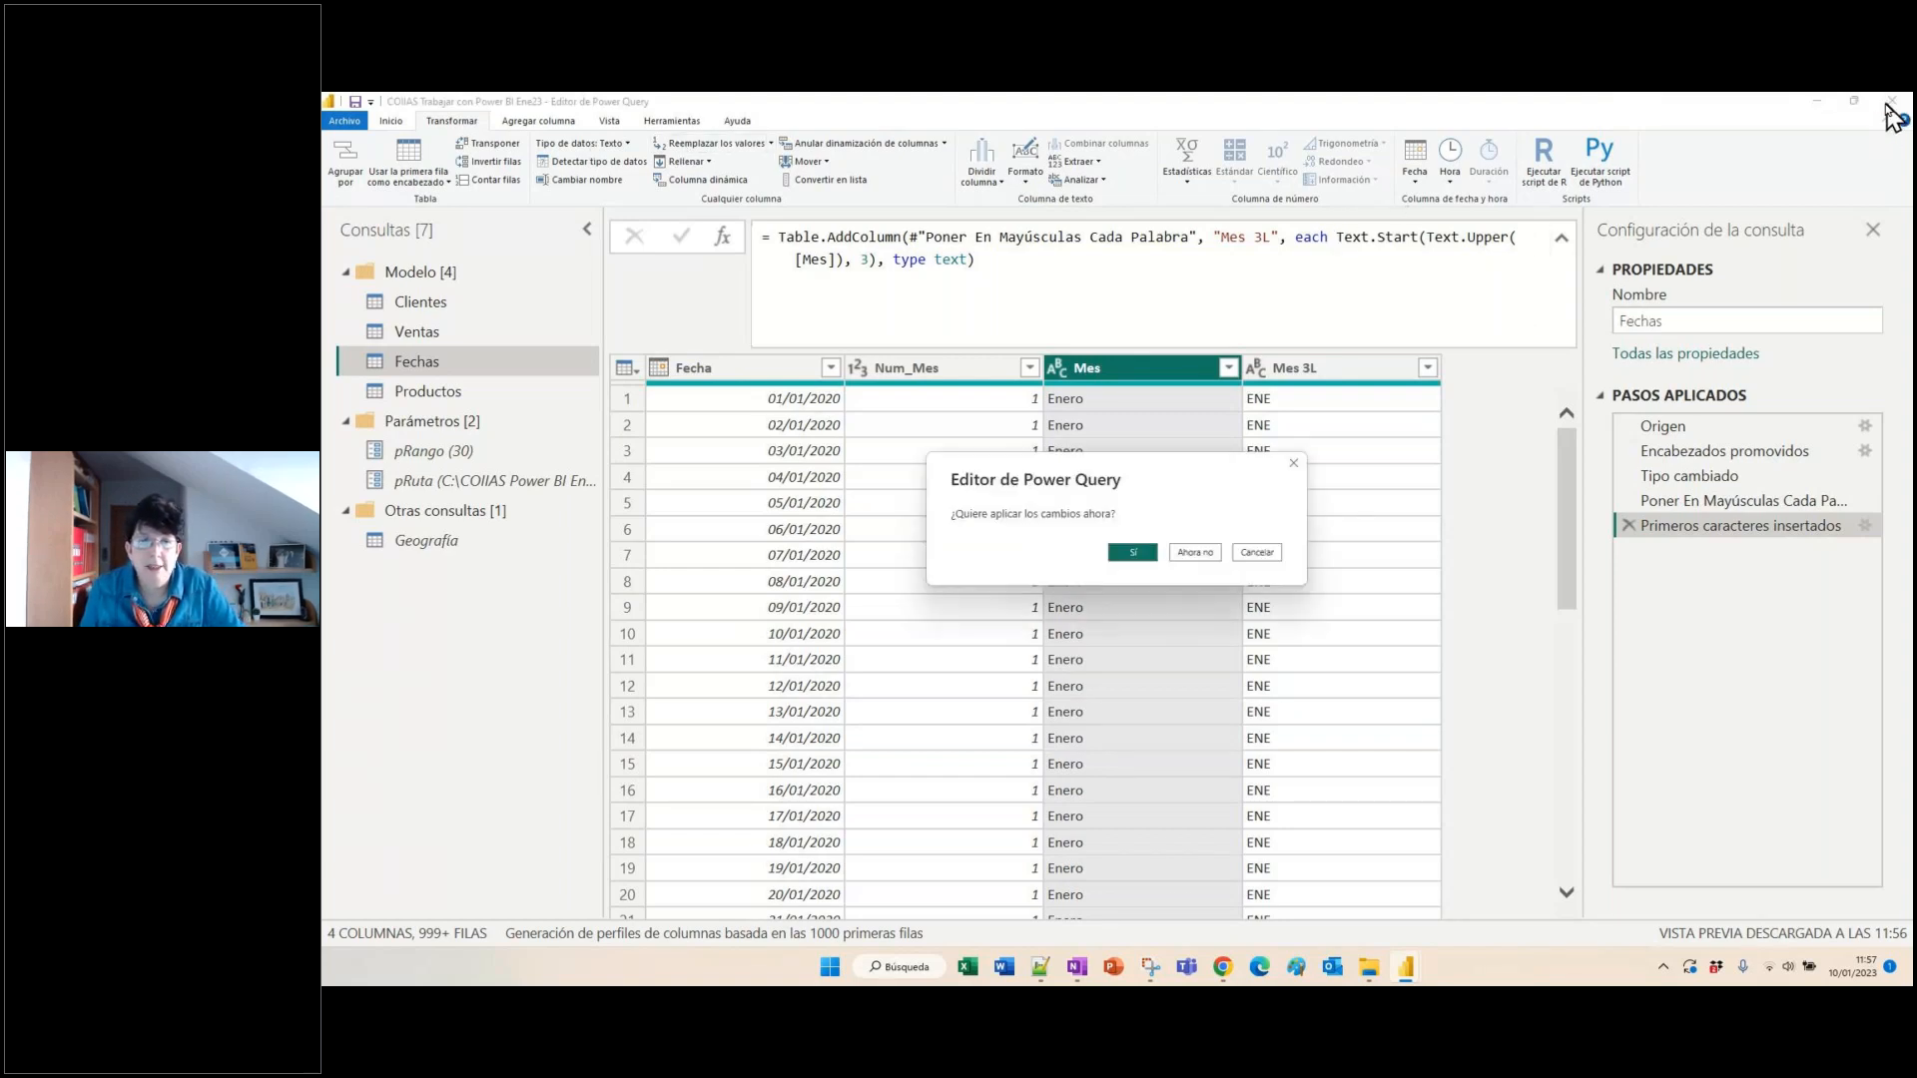
pyautogui.click(1129, 555)
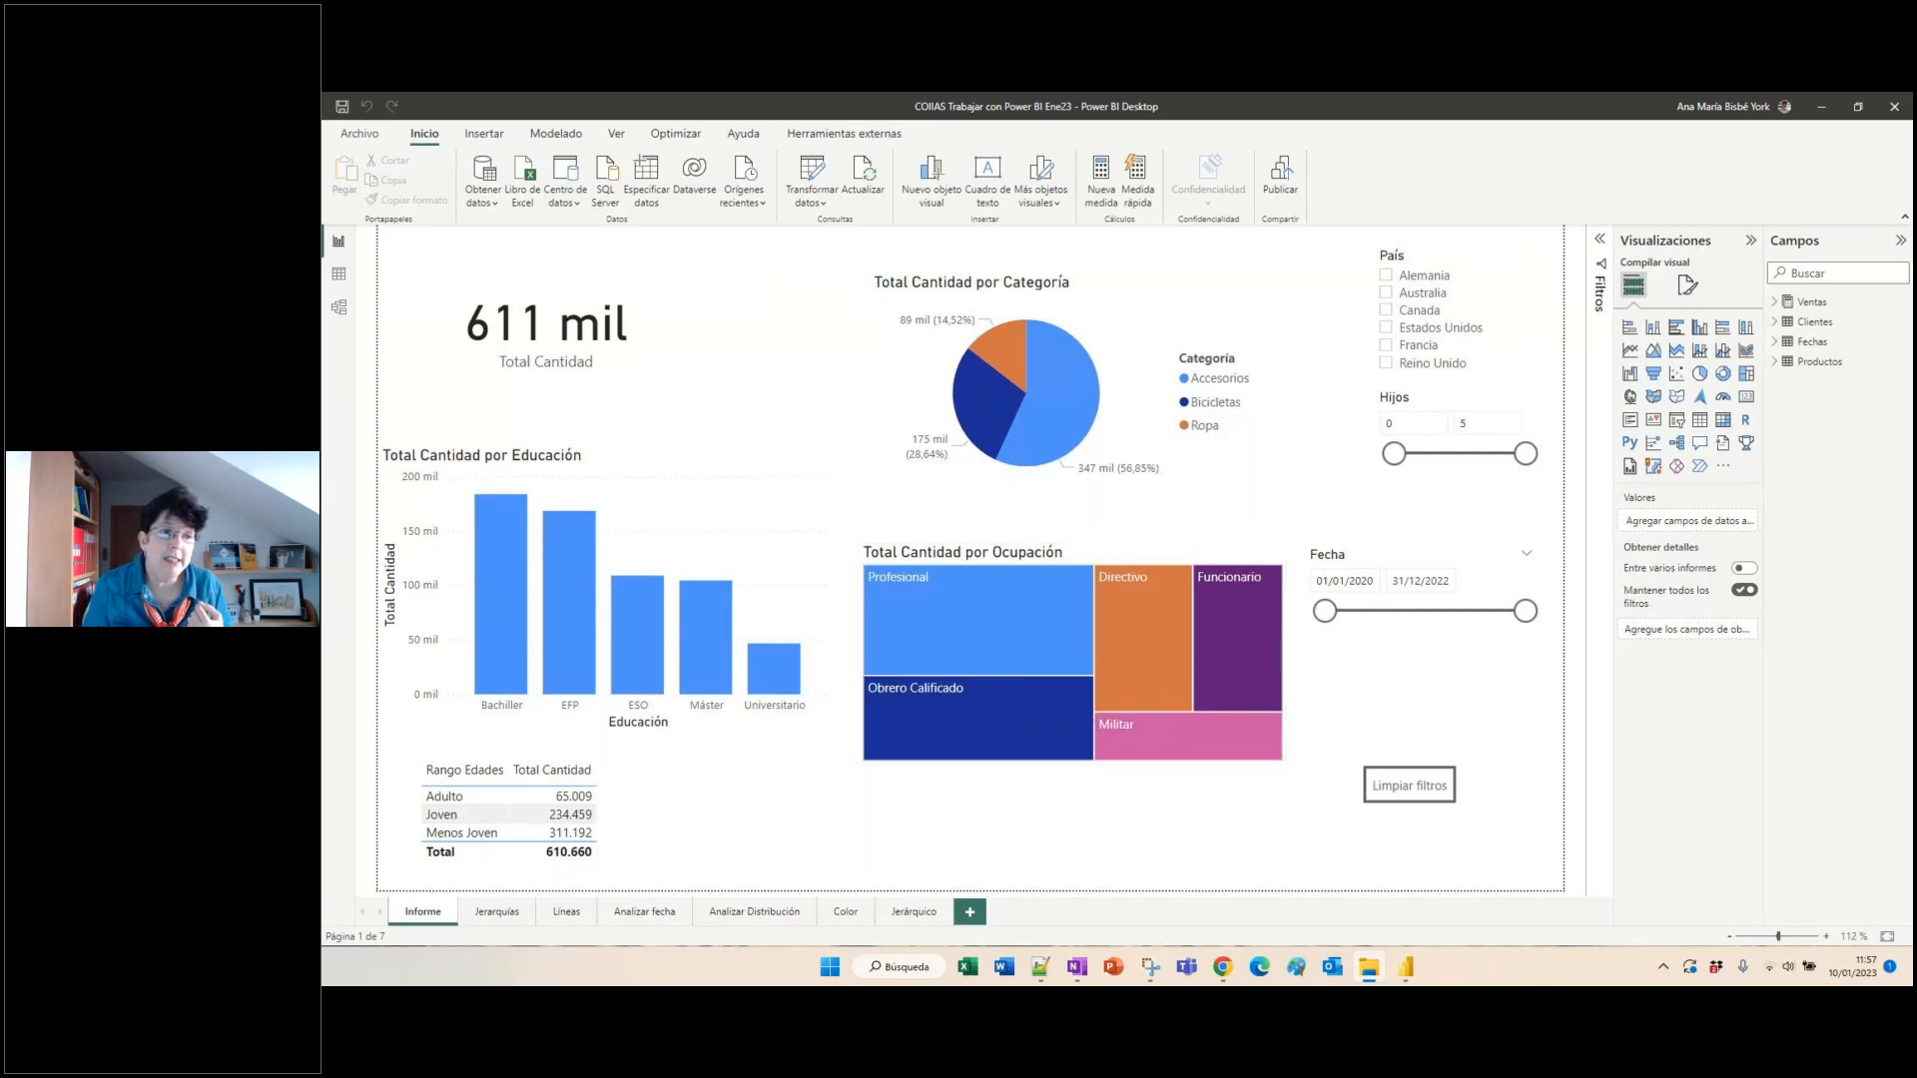
pyautogui.click(341, 310)
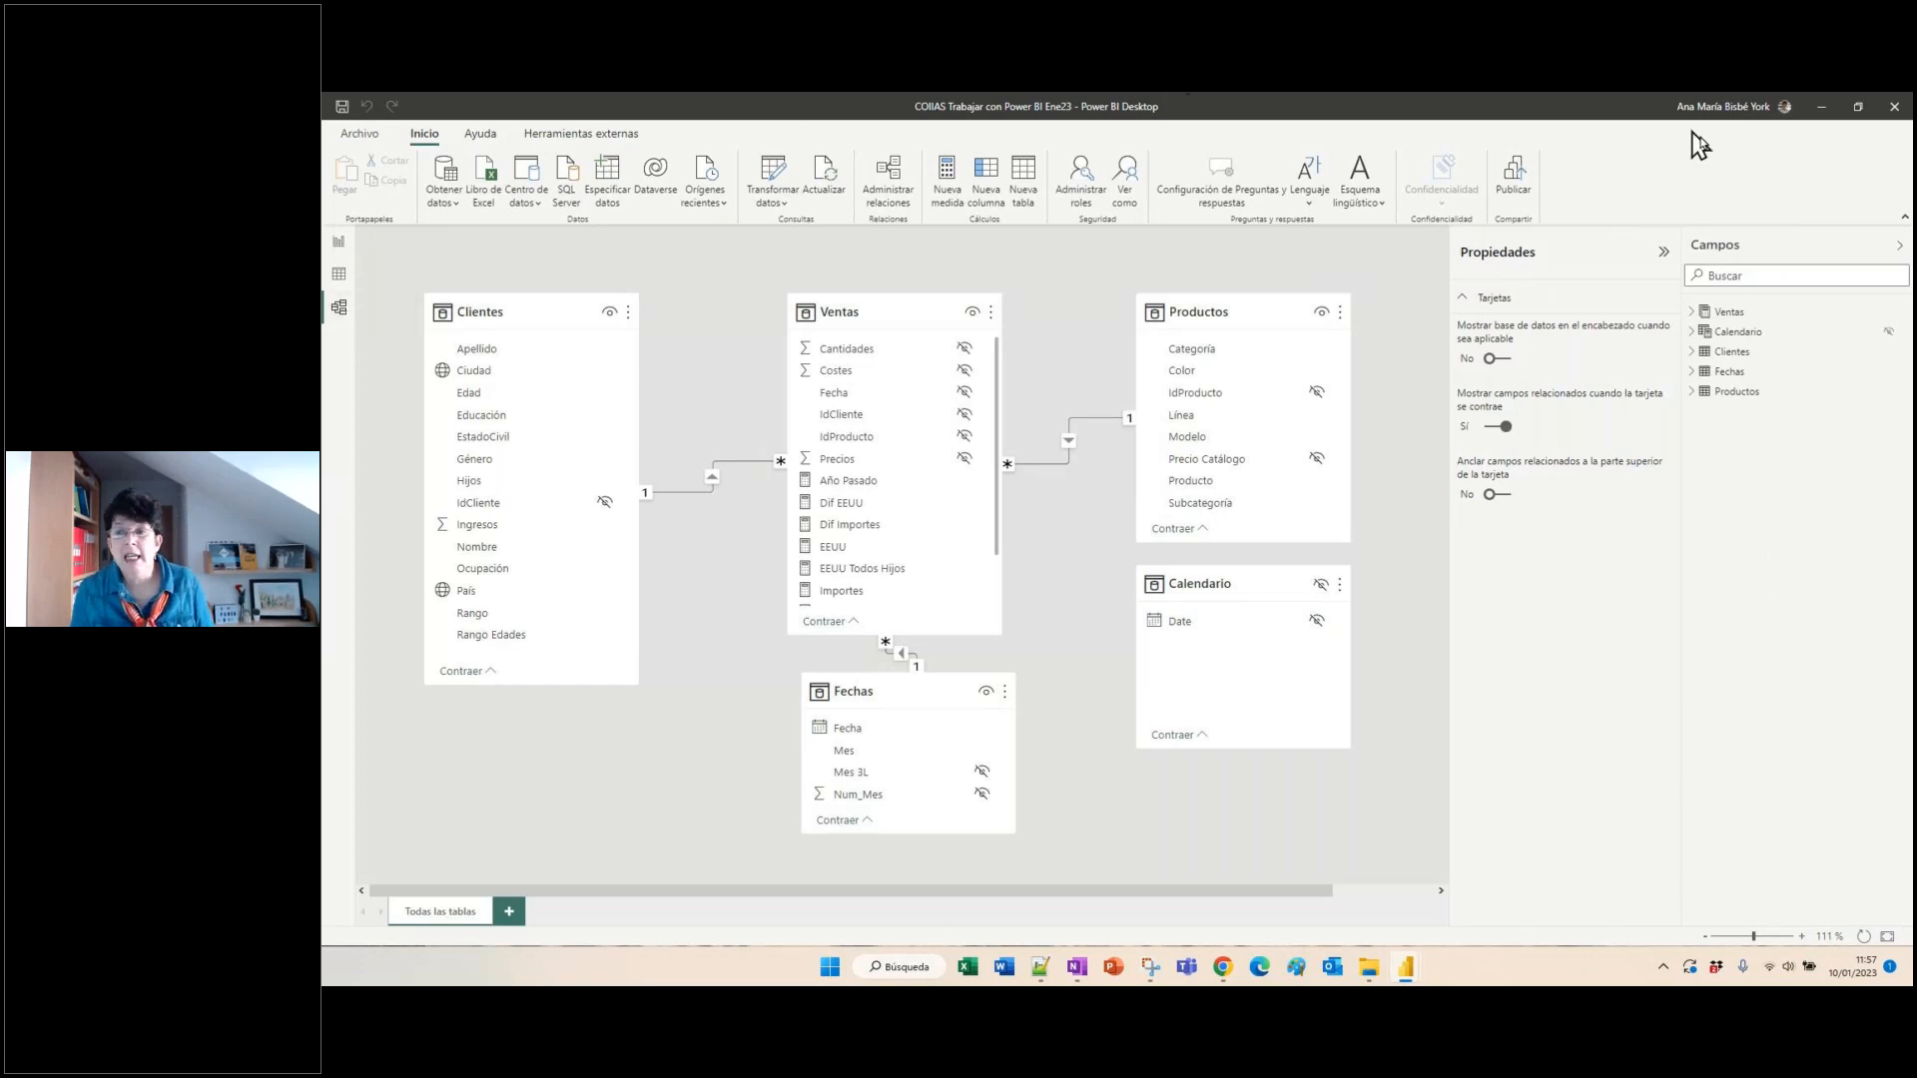
pyautogui.click(1664, 250)
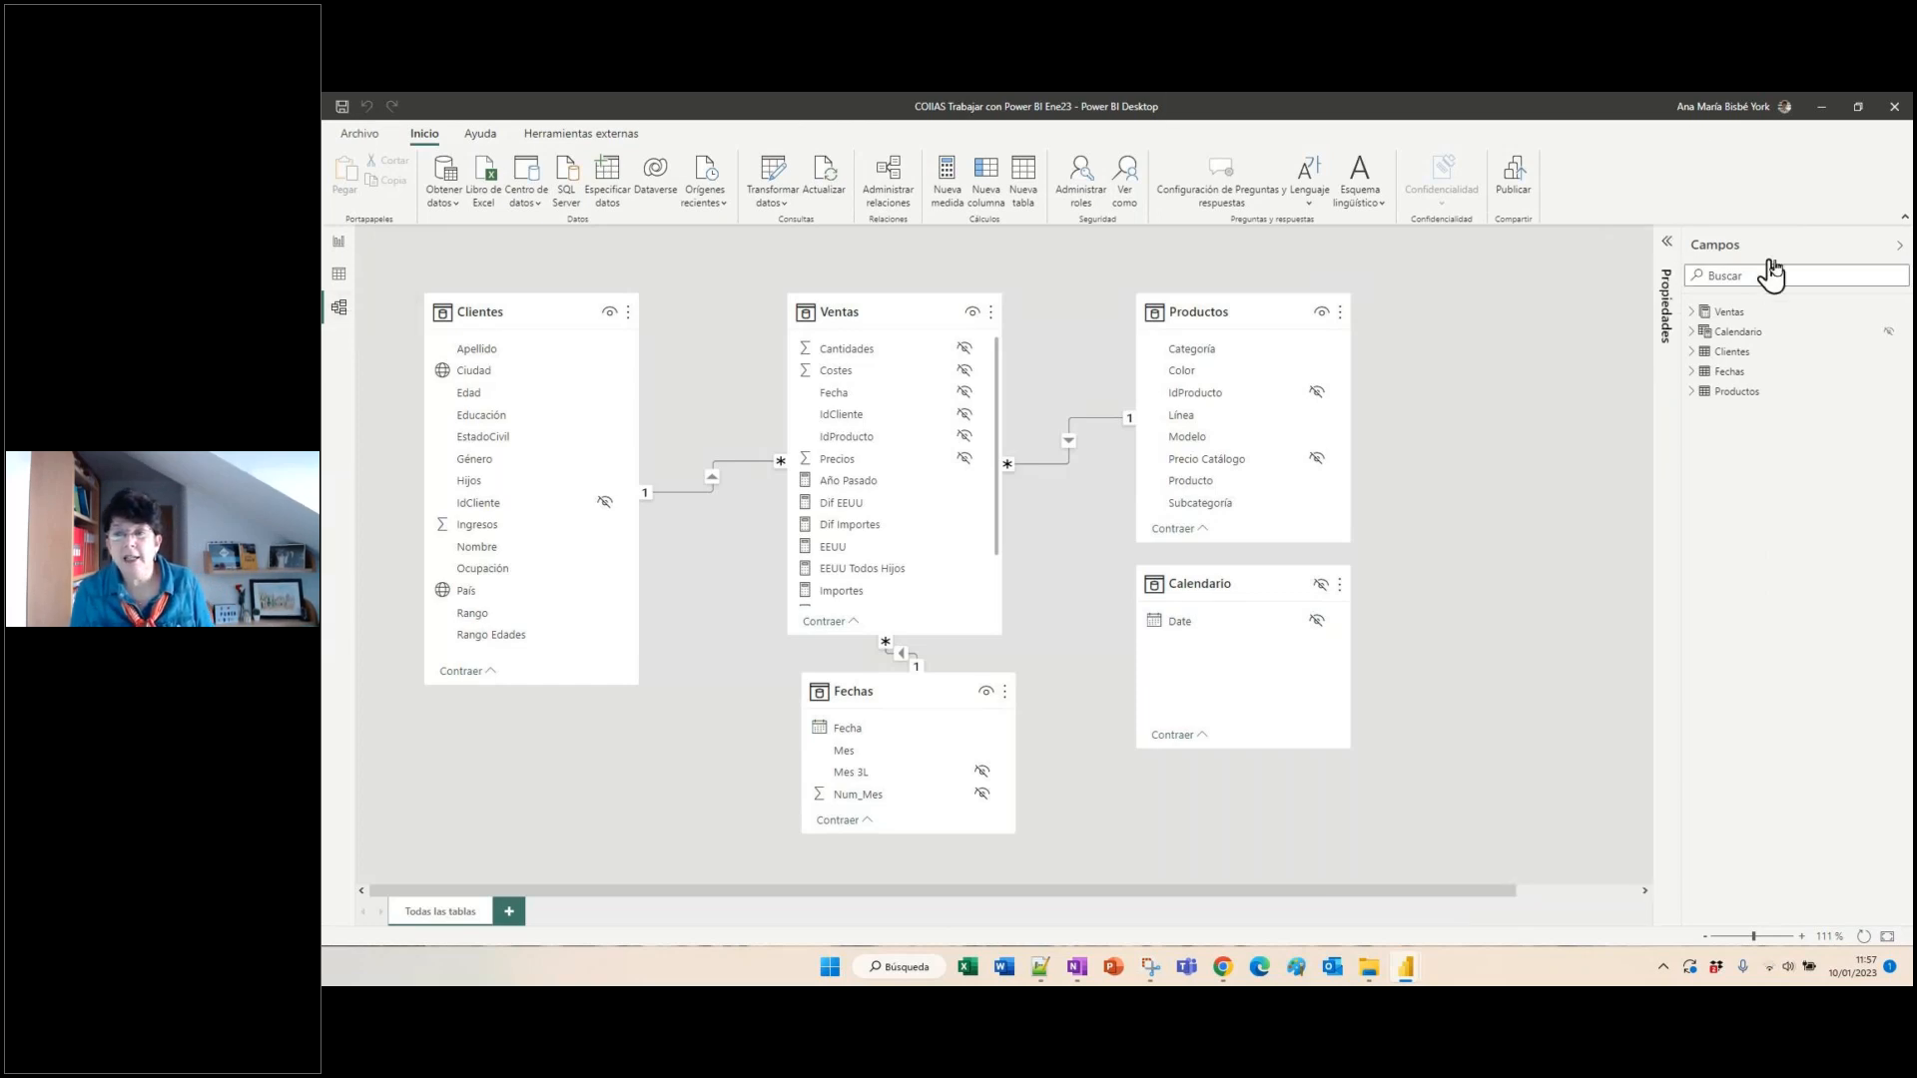
pyautogui.click(1901, 249)
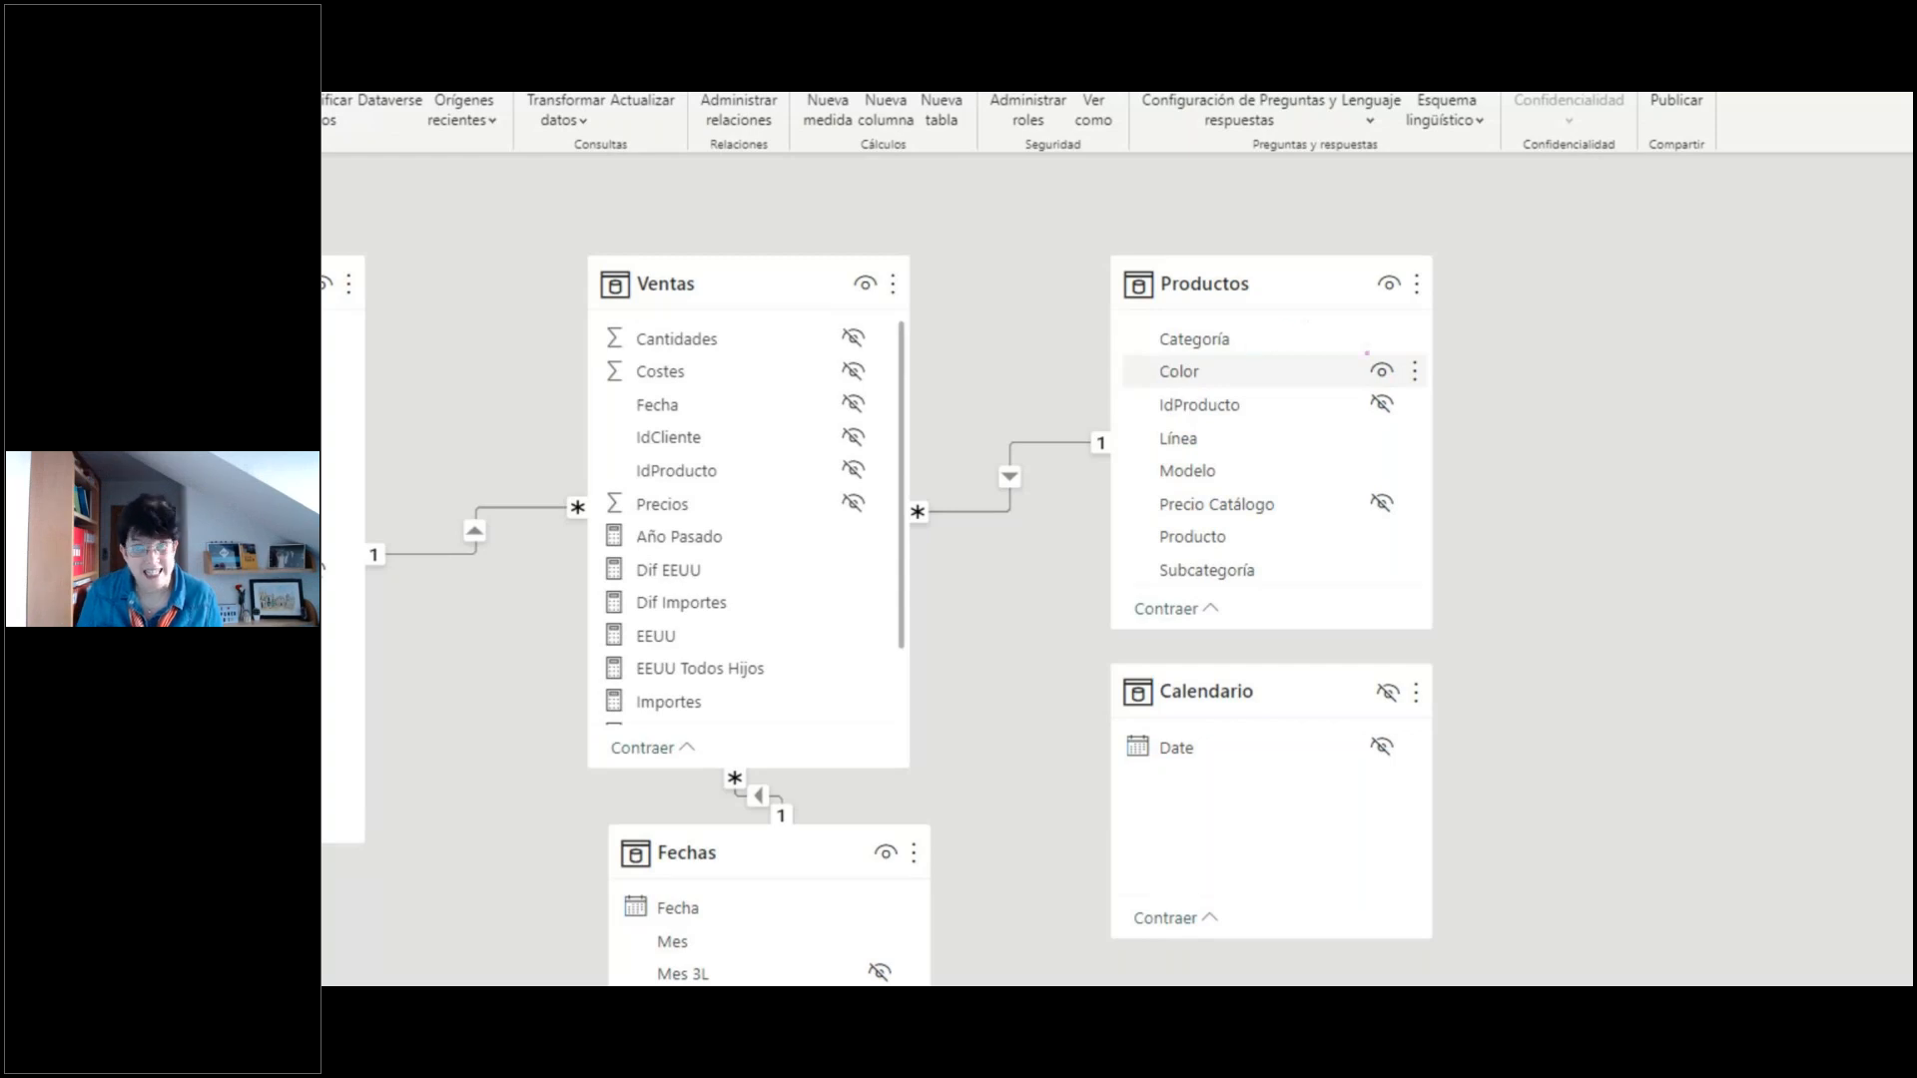
# - Mark the Productos–Ventas and Fechas–Ventas filter flow on the magnified model diagram with pink, blue and green rectangles
pyautogui.moveTo(1440, 270); pyautogui.dragTo(1557, 341)
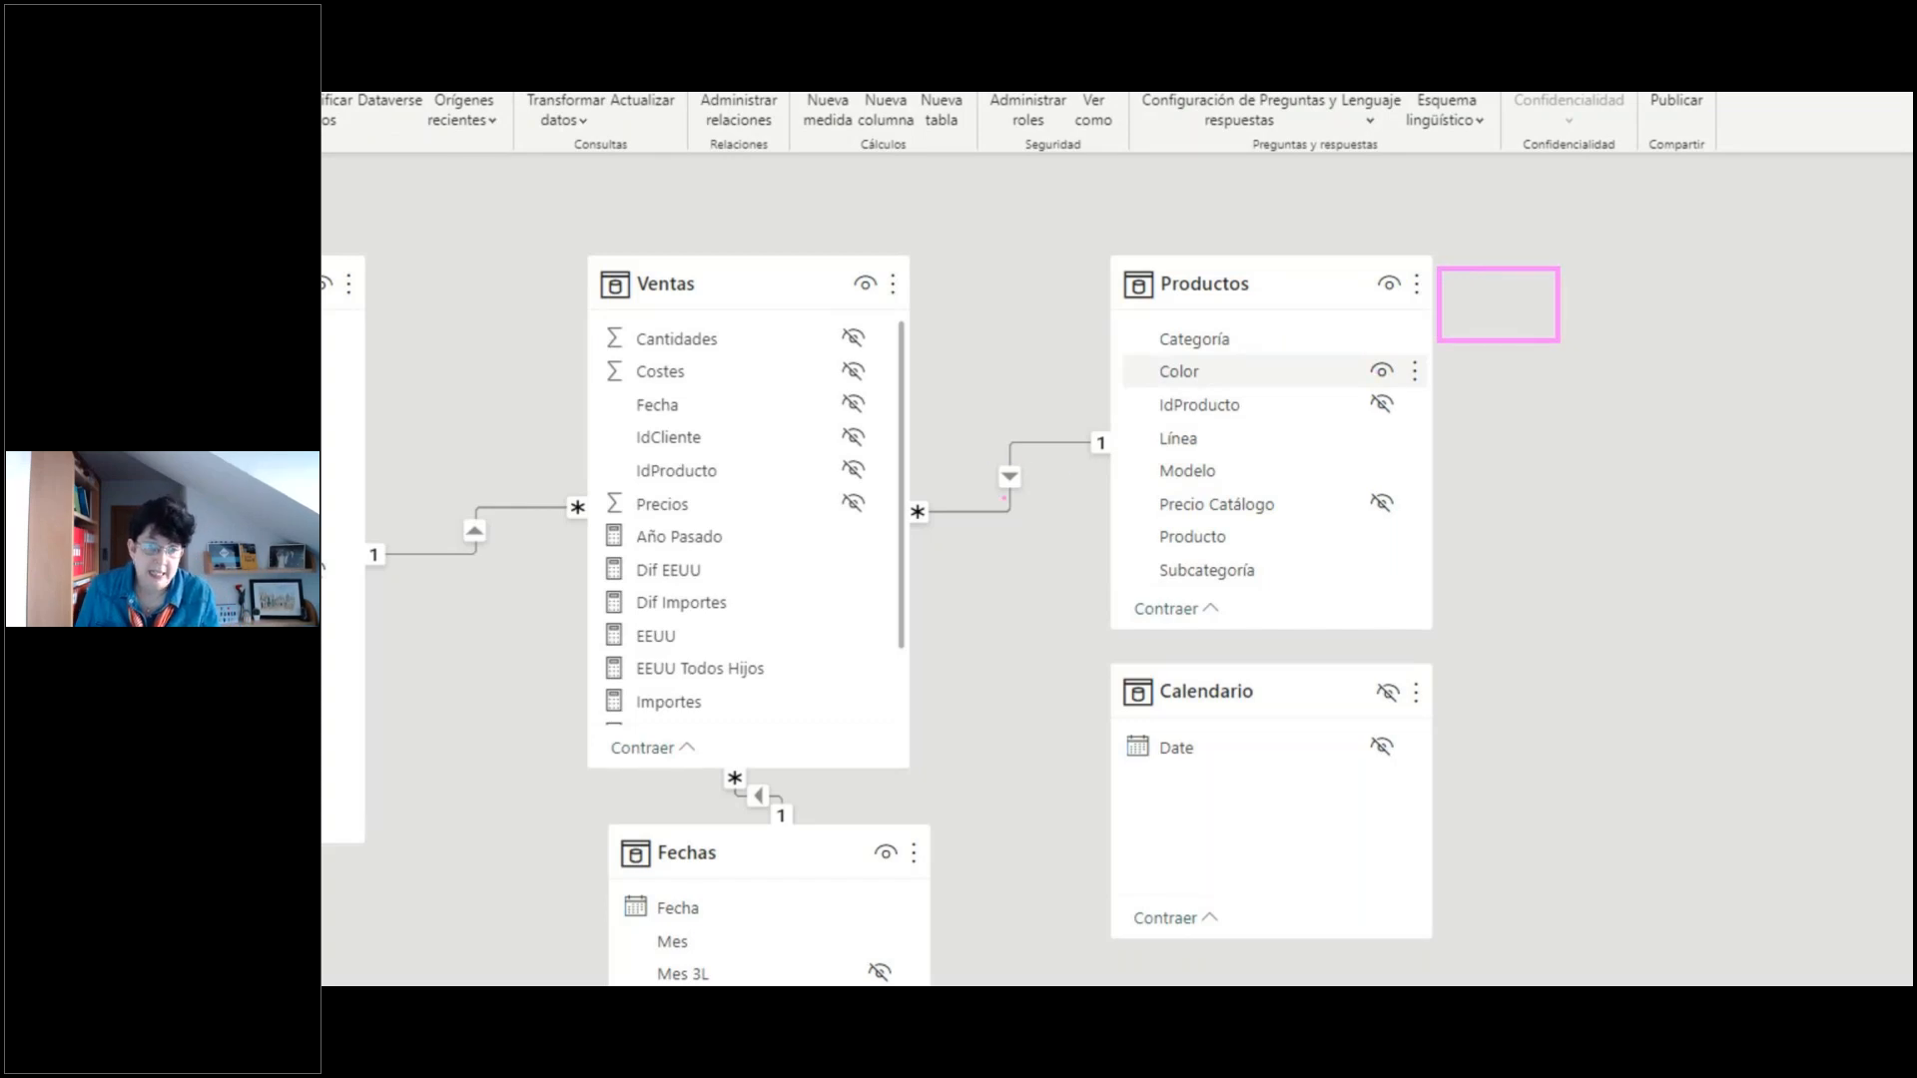
pyautogui.moveTo(986, 464); pyautogui.dragTo(1041, 498)
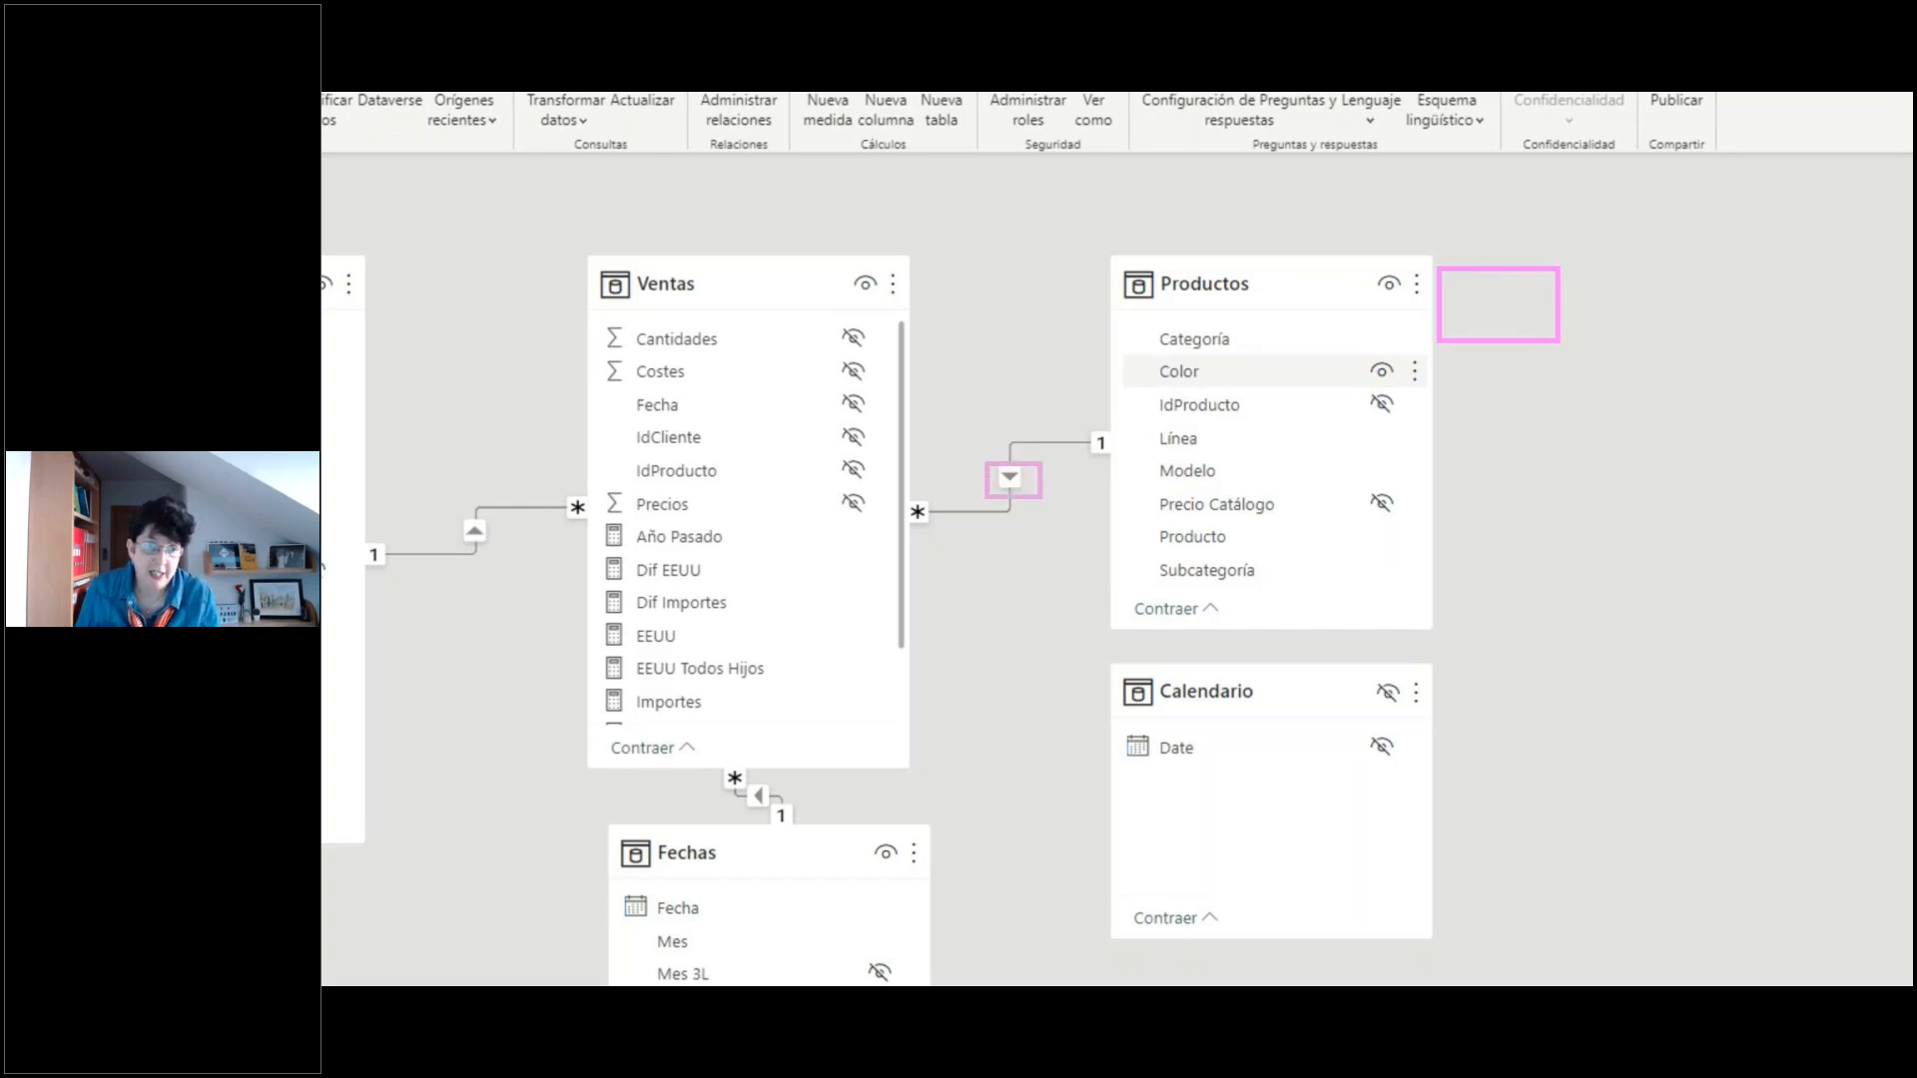
pyautogui.moveTo(921, 264); pyautogui.dragTo(1025, 320)
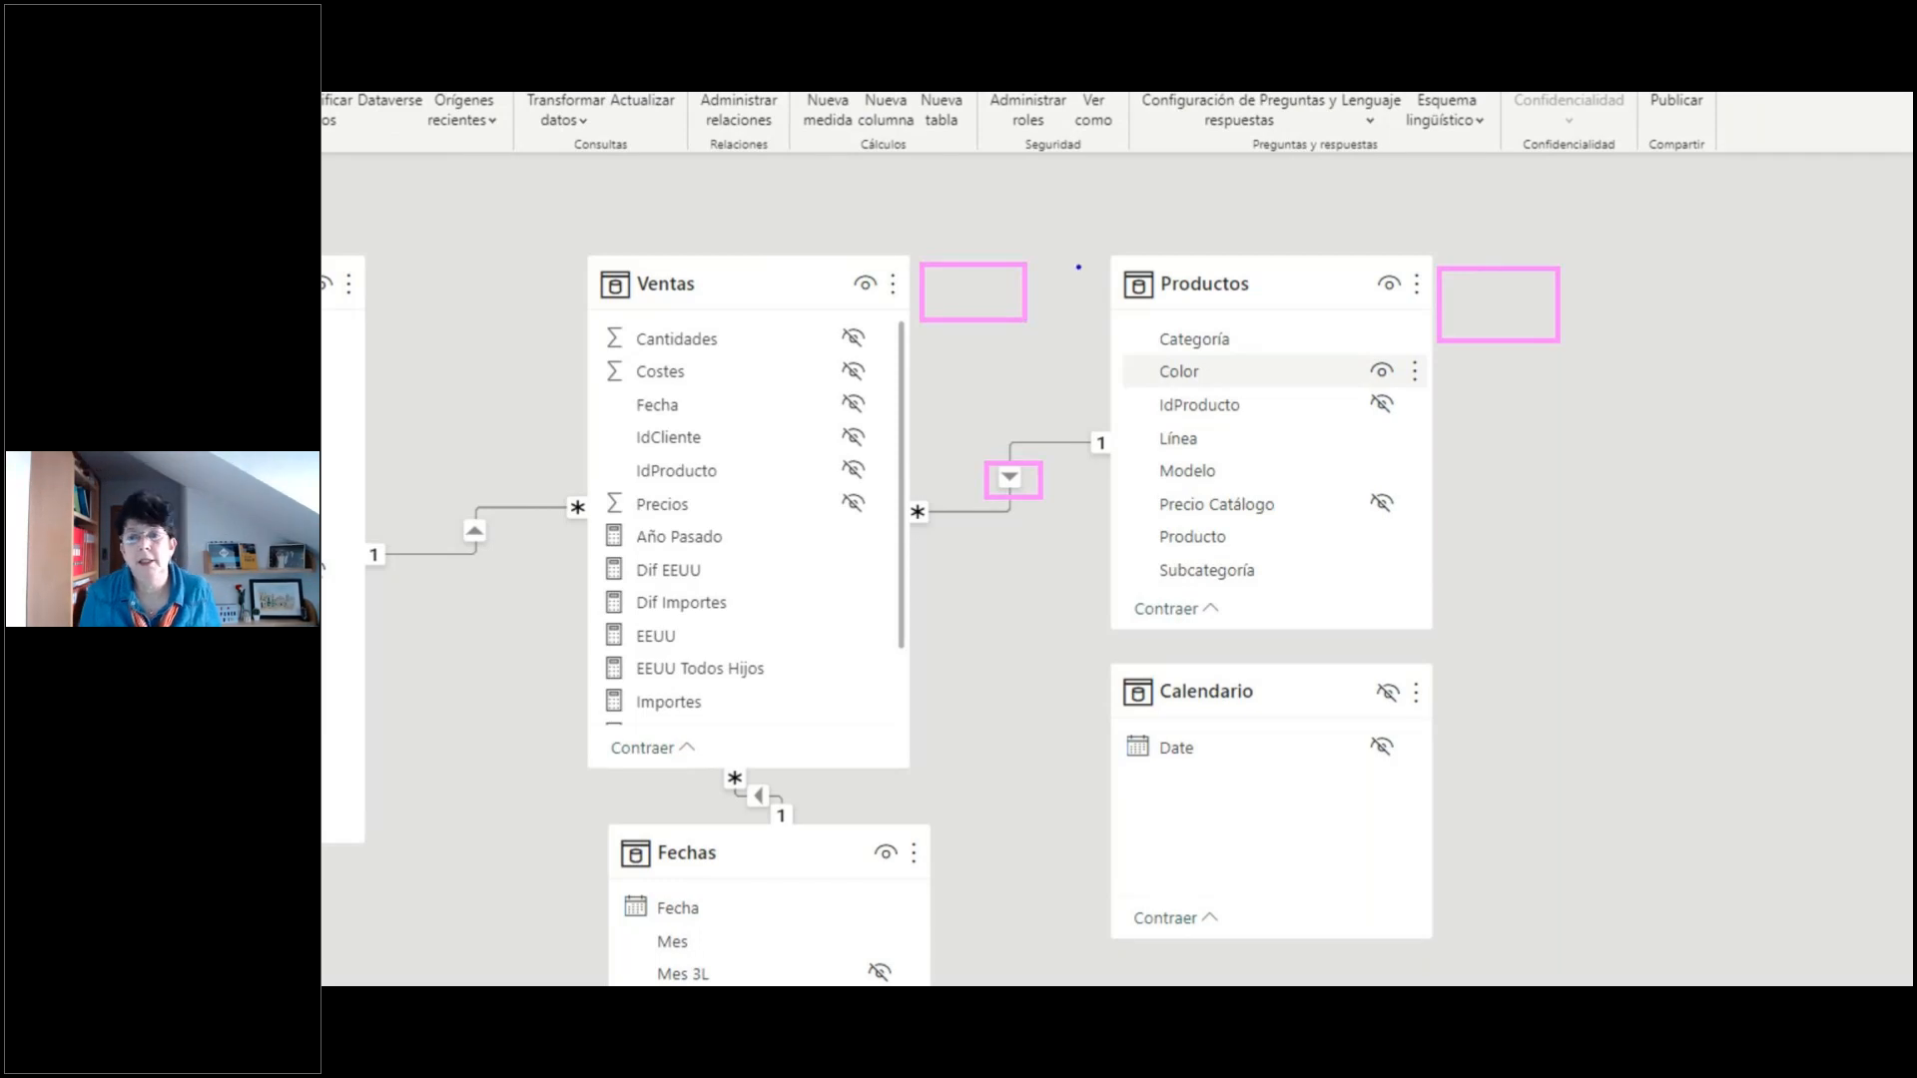
pyautogui.moveTo(1441, 357); pyautogui.dragTo(1561, 413)
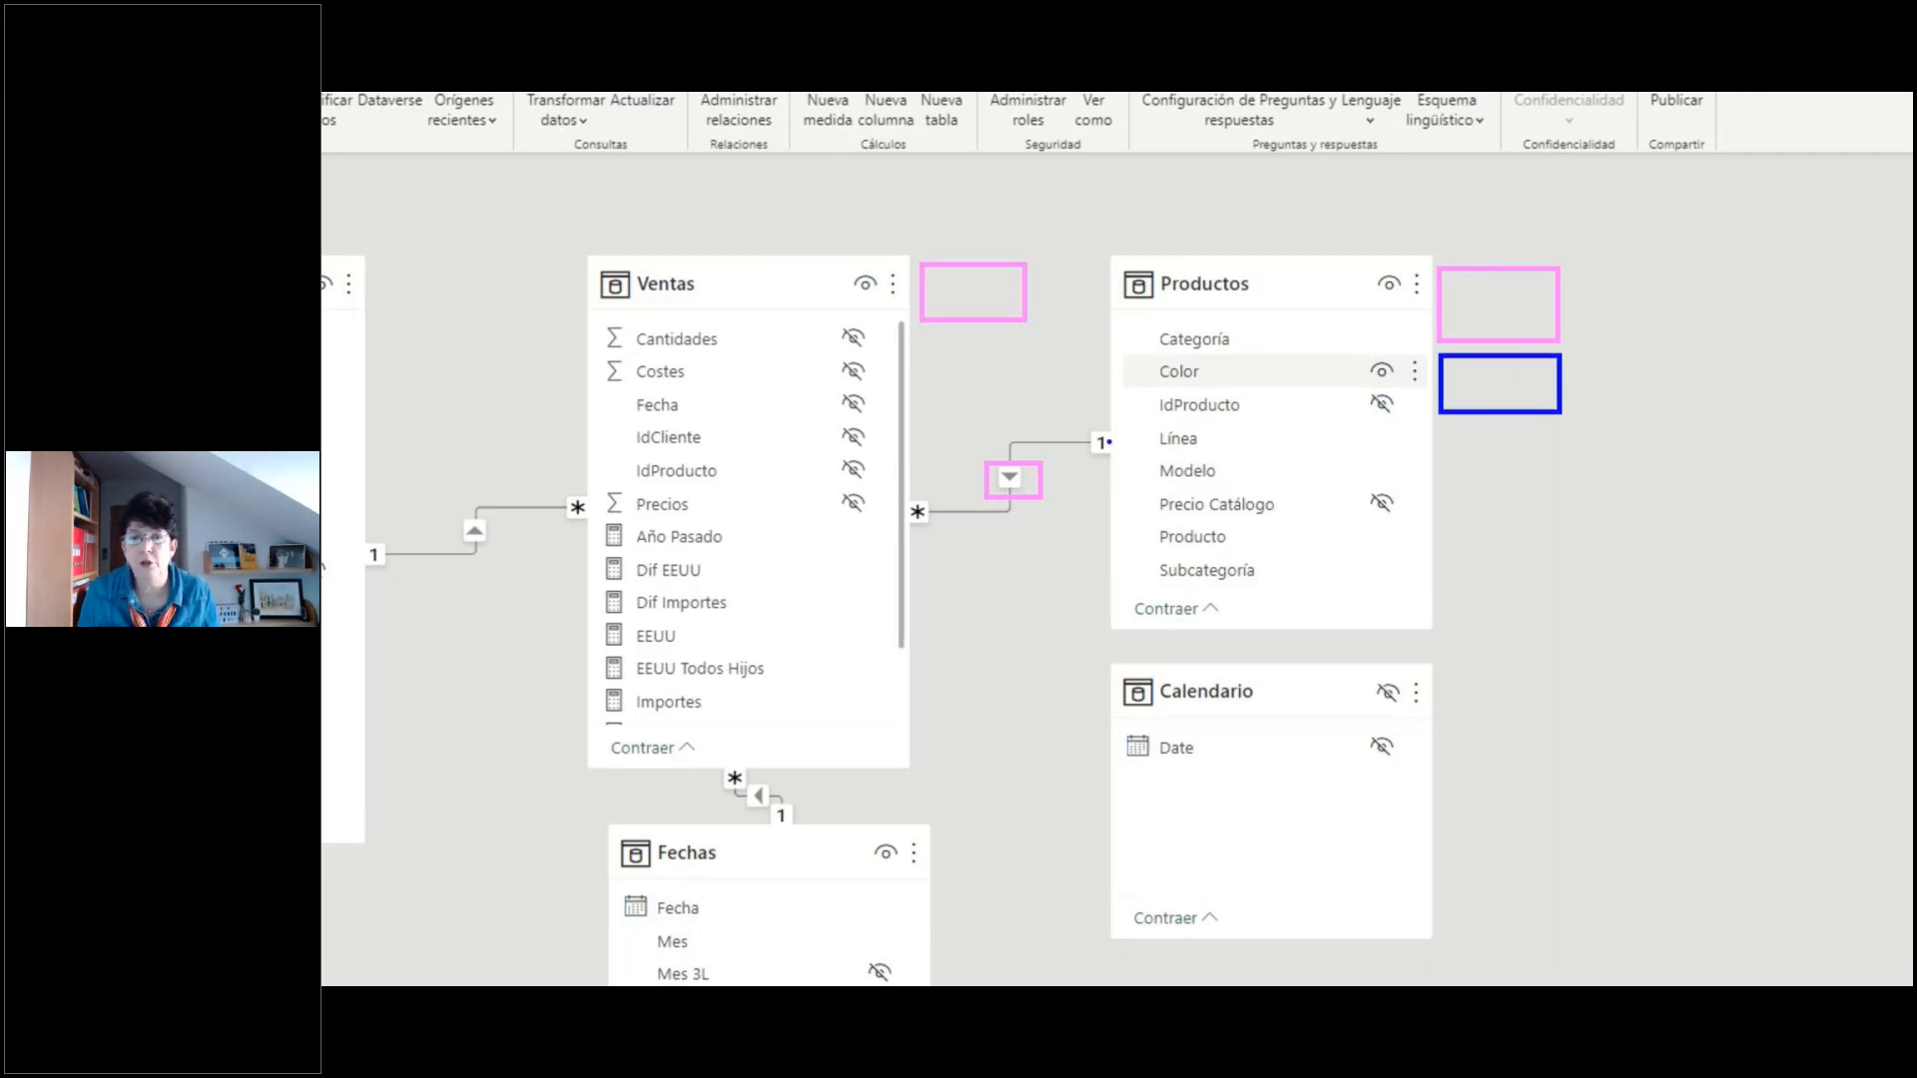
pyautogui.moveTo(968, 451); pyautogui.dragTo(1055, 509)
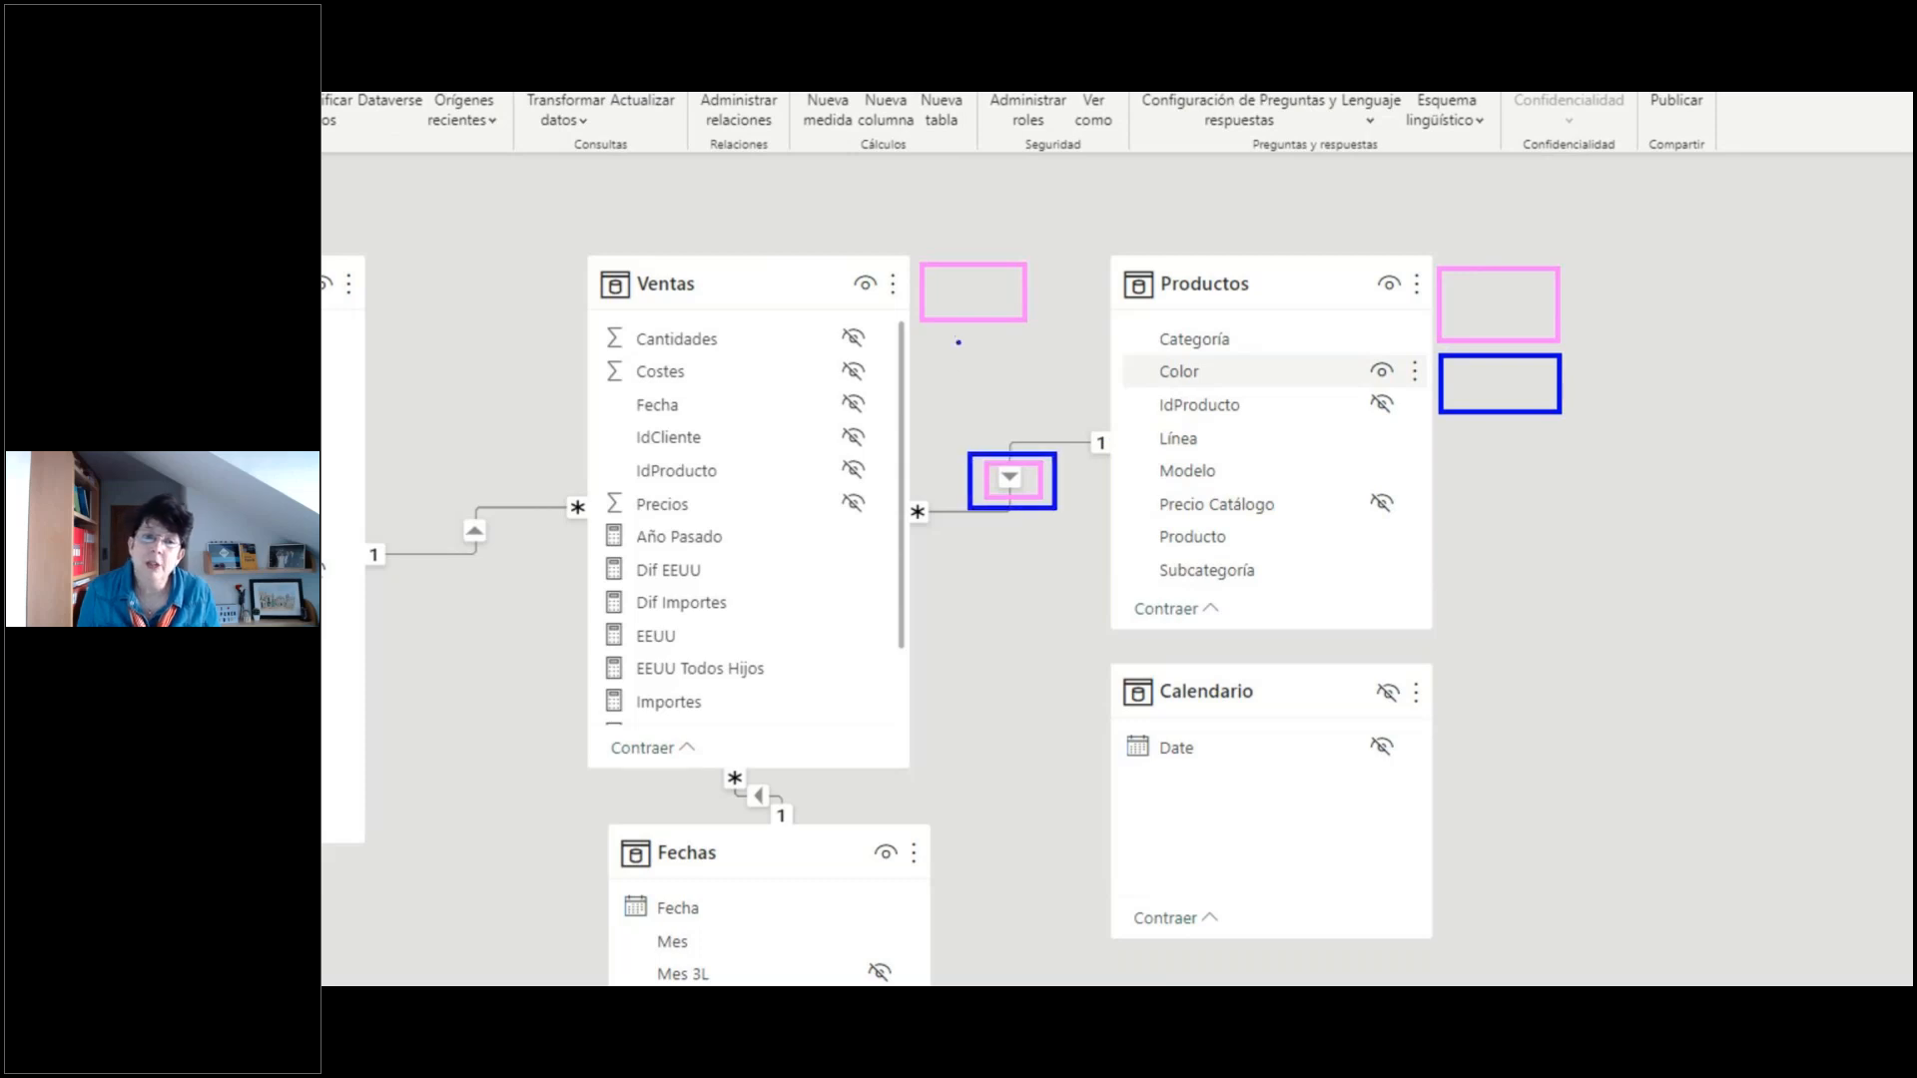
pyautogui.moveTo(920, 326); pyautogui.dragTo(1030, 374)
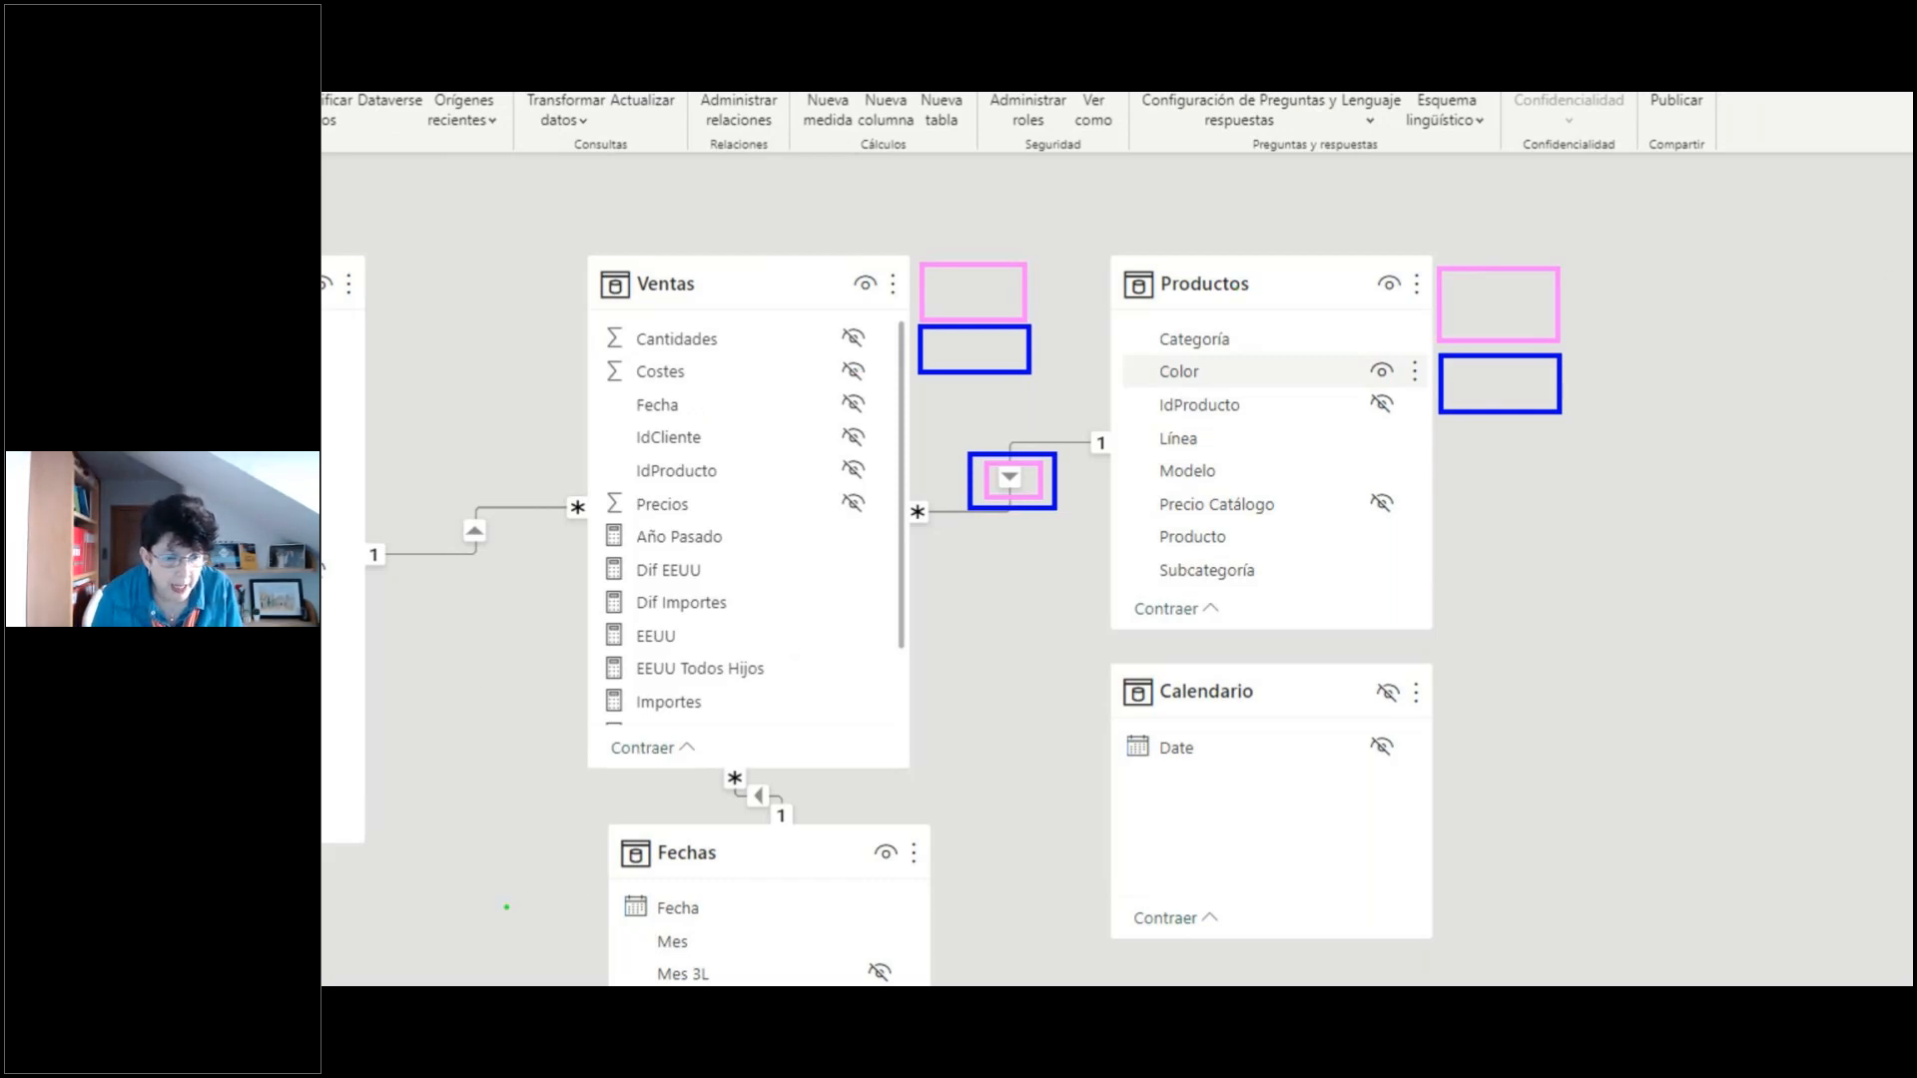
pyautogui.moveTo(502, 889); pyautogui.dragTo(585, 939)
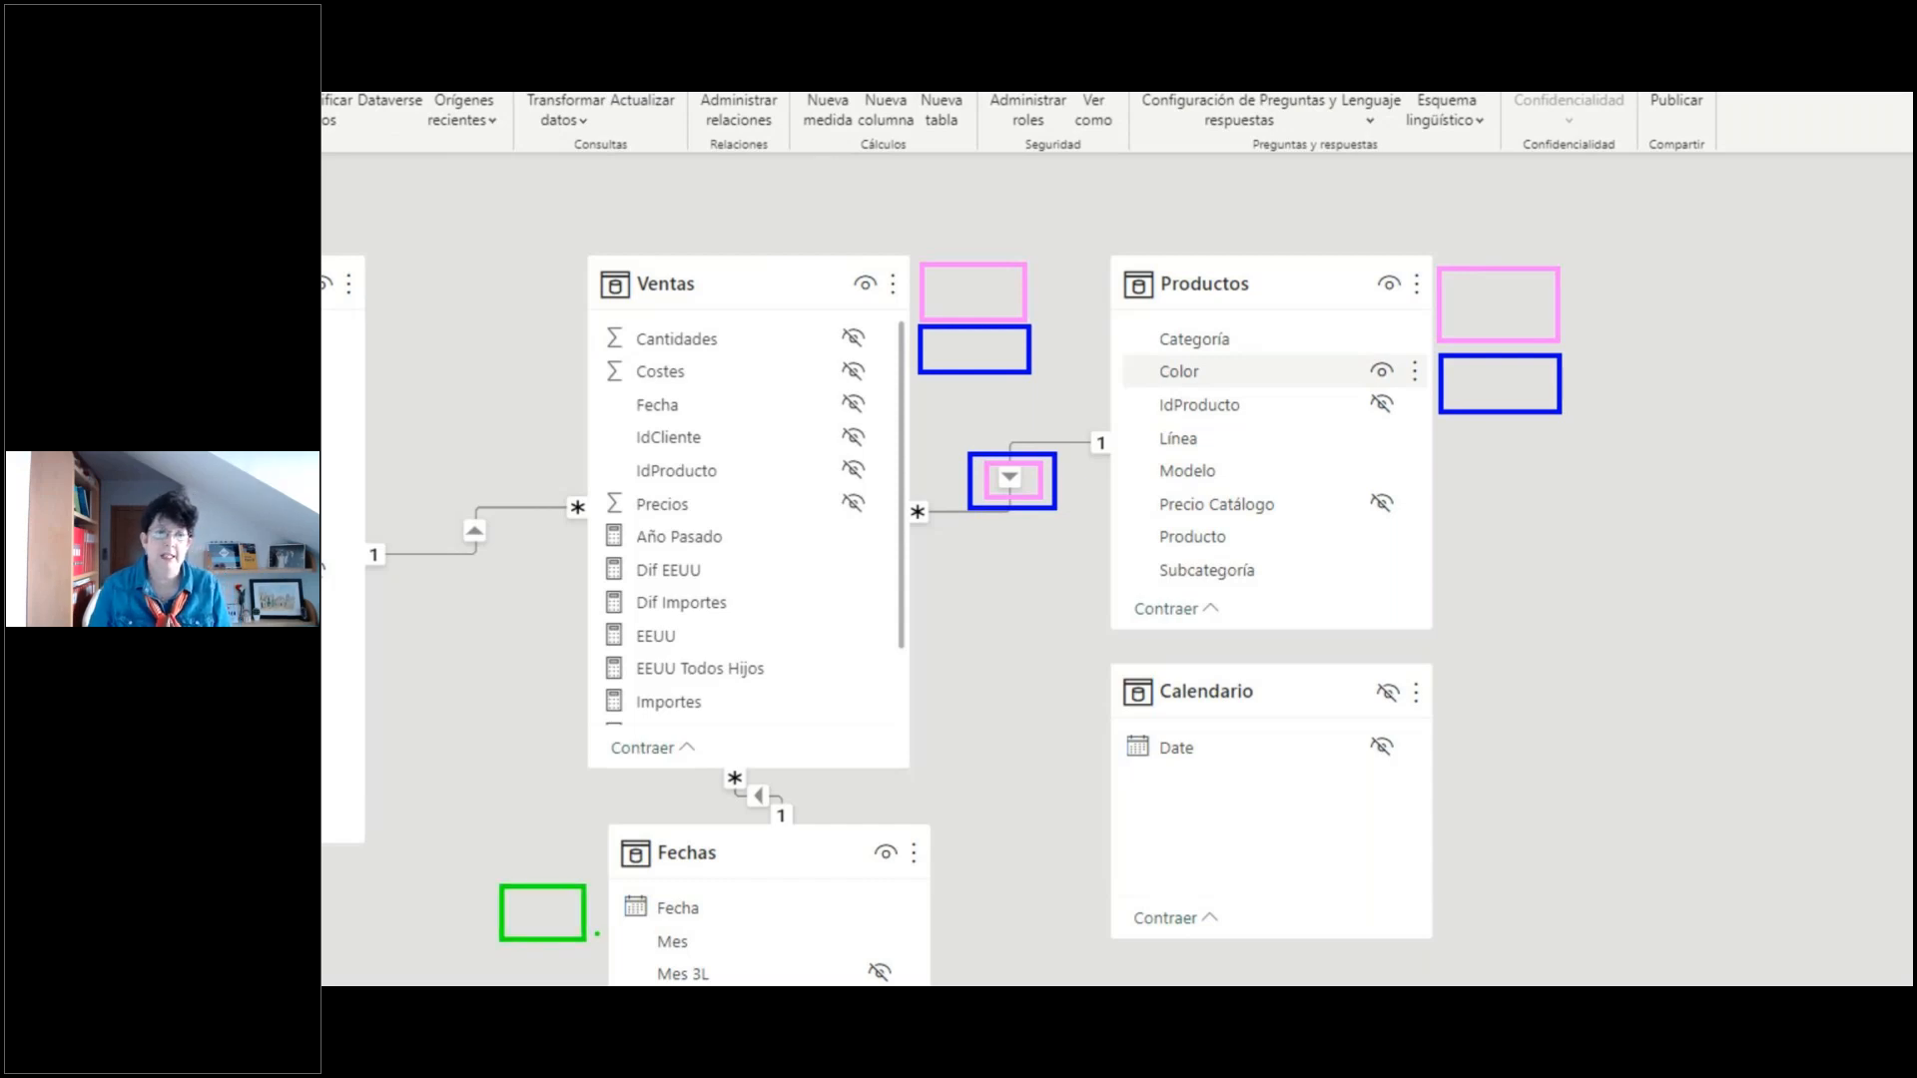
pyautogui.moveTo(710, 779); pyautogui.dragTo(807, 803)
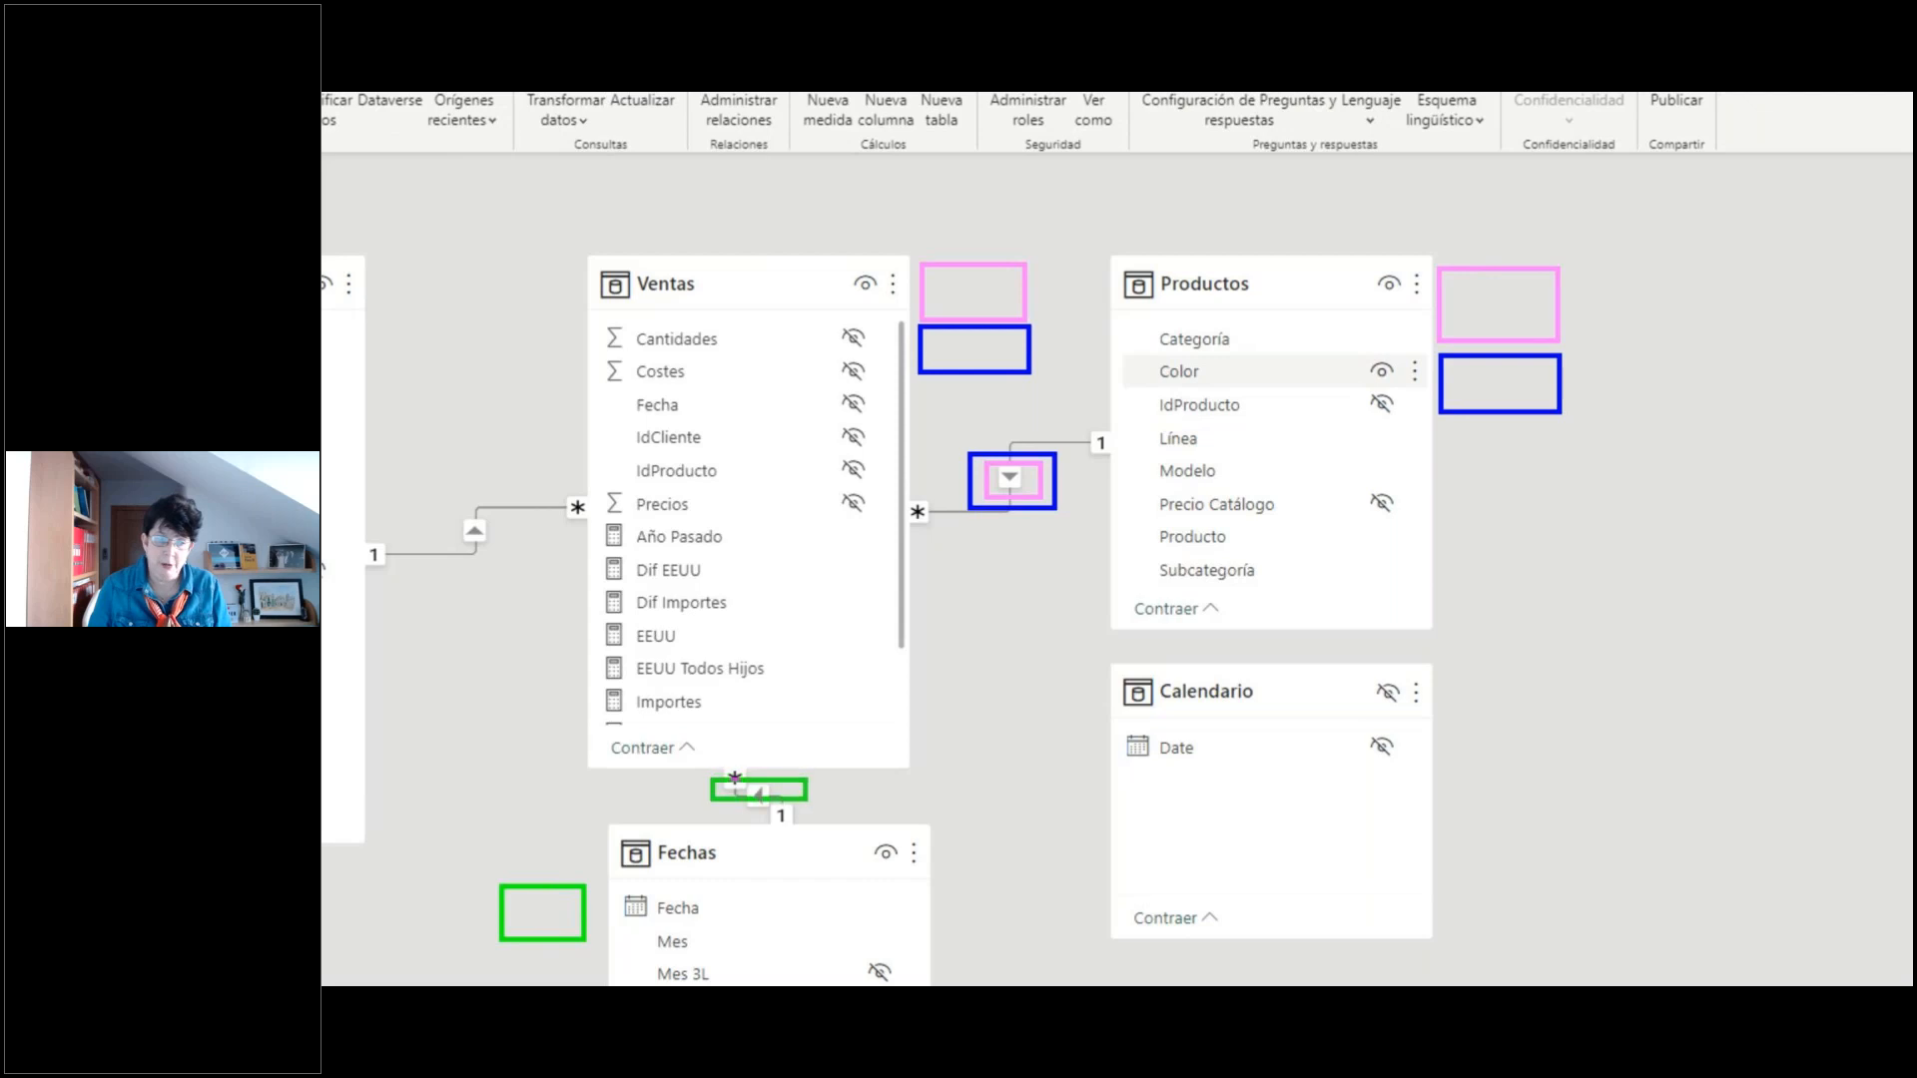
pyautogui.moveTo(990, 233); pyautogui.dragTo(1052, 391)
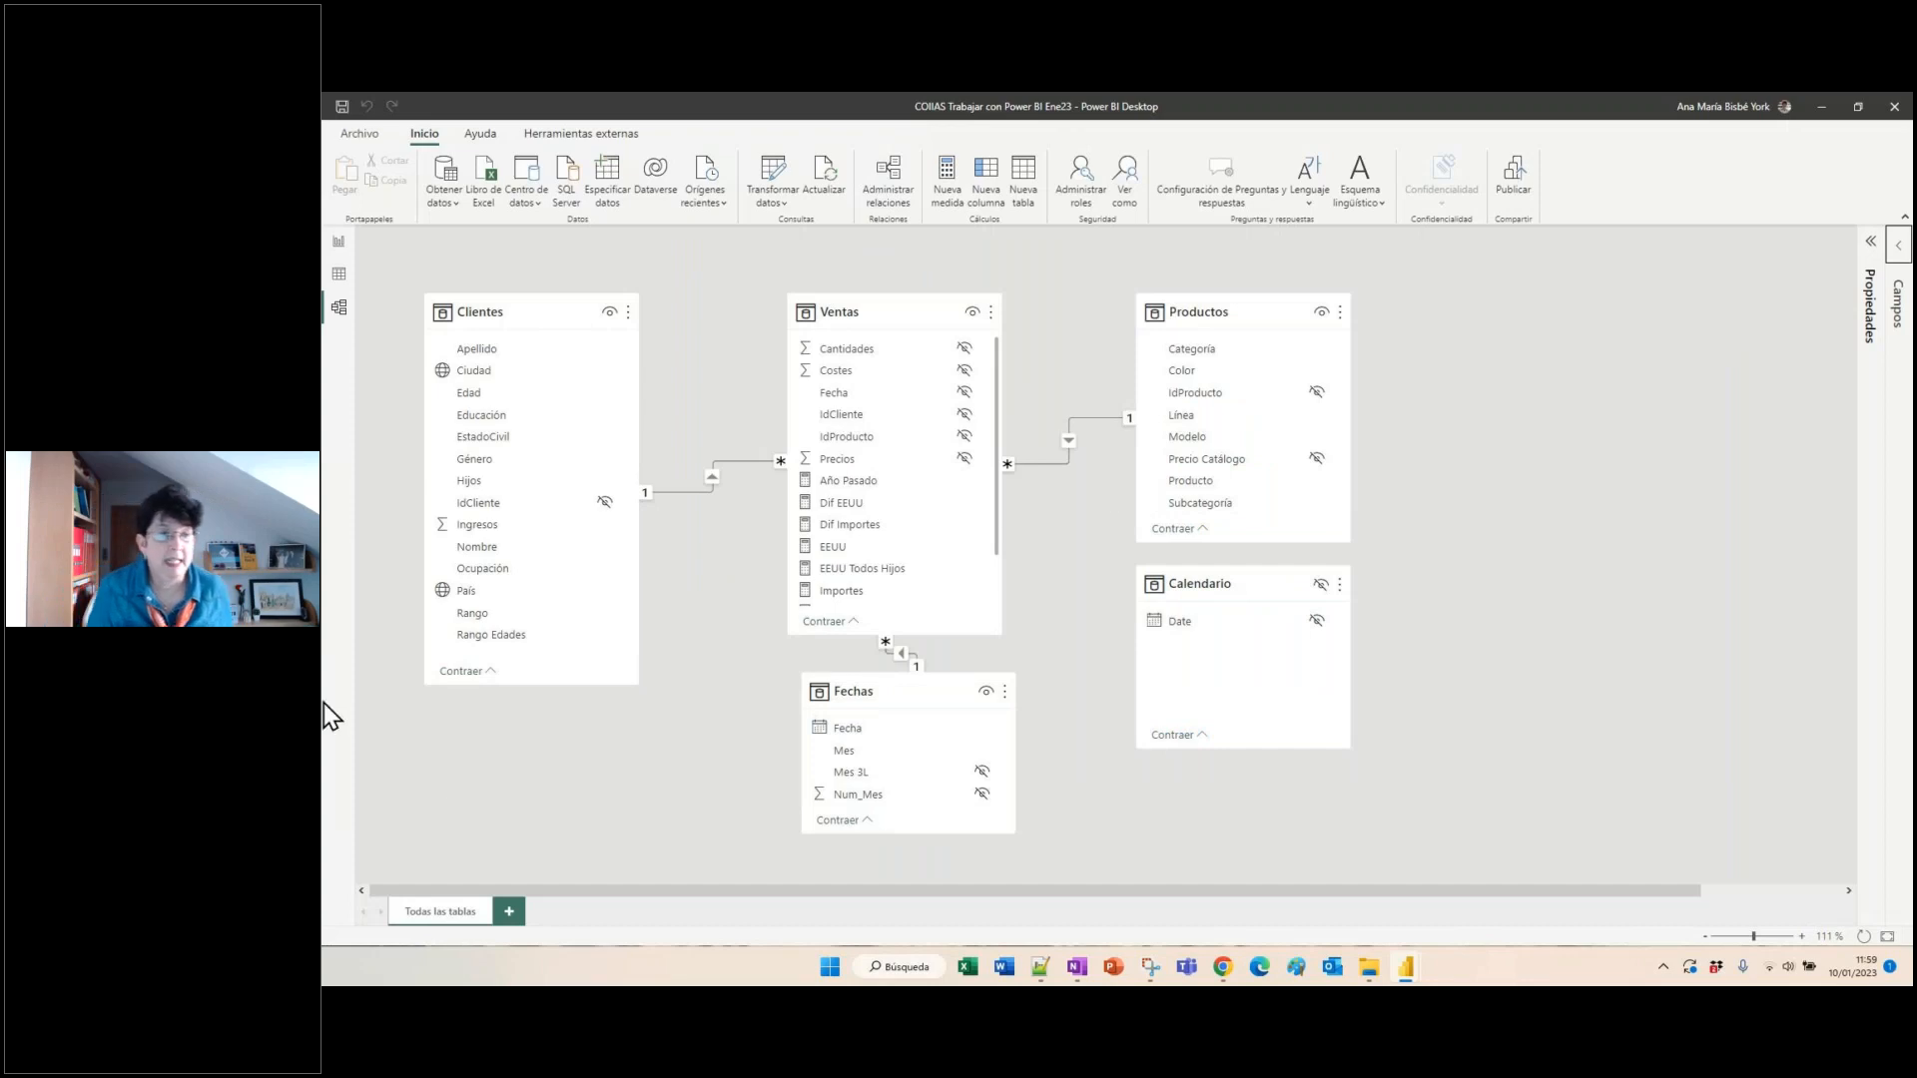
# - Return to the report and examine which Clientes fields the Total Cantidad por Educación column chart uses
pyautogui.click(341, 244)
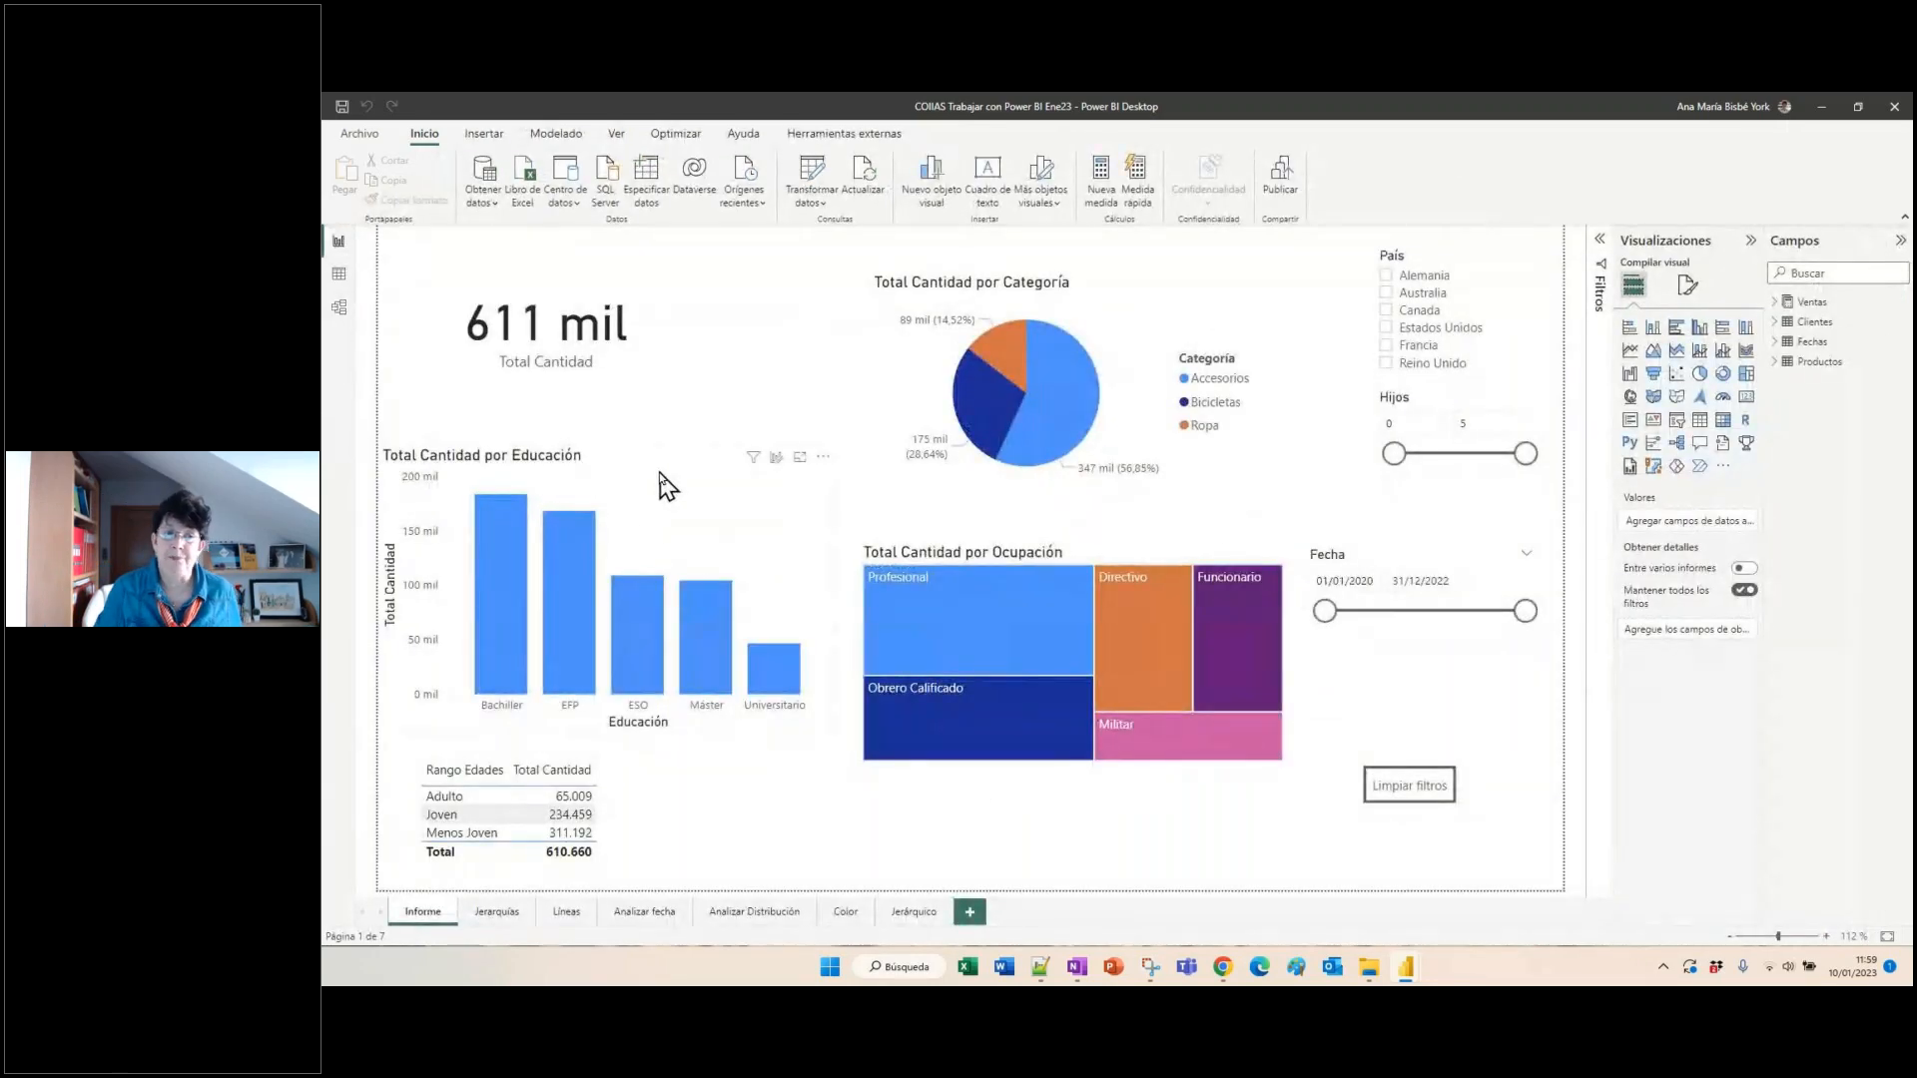
pyautogui.click(660, 474)
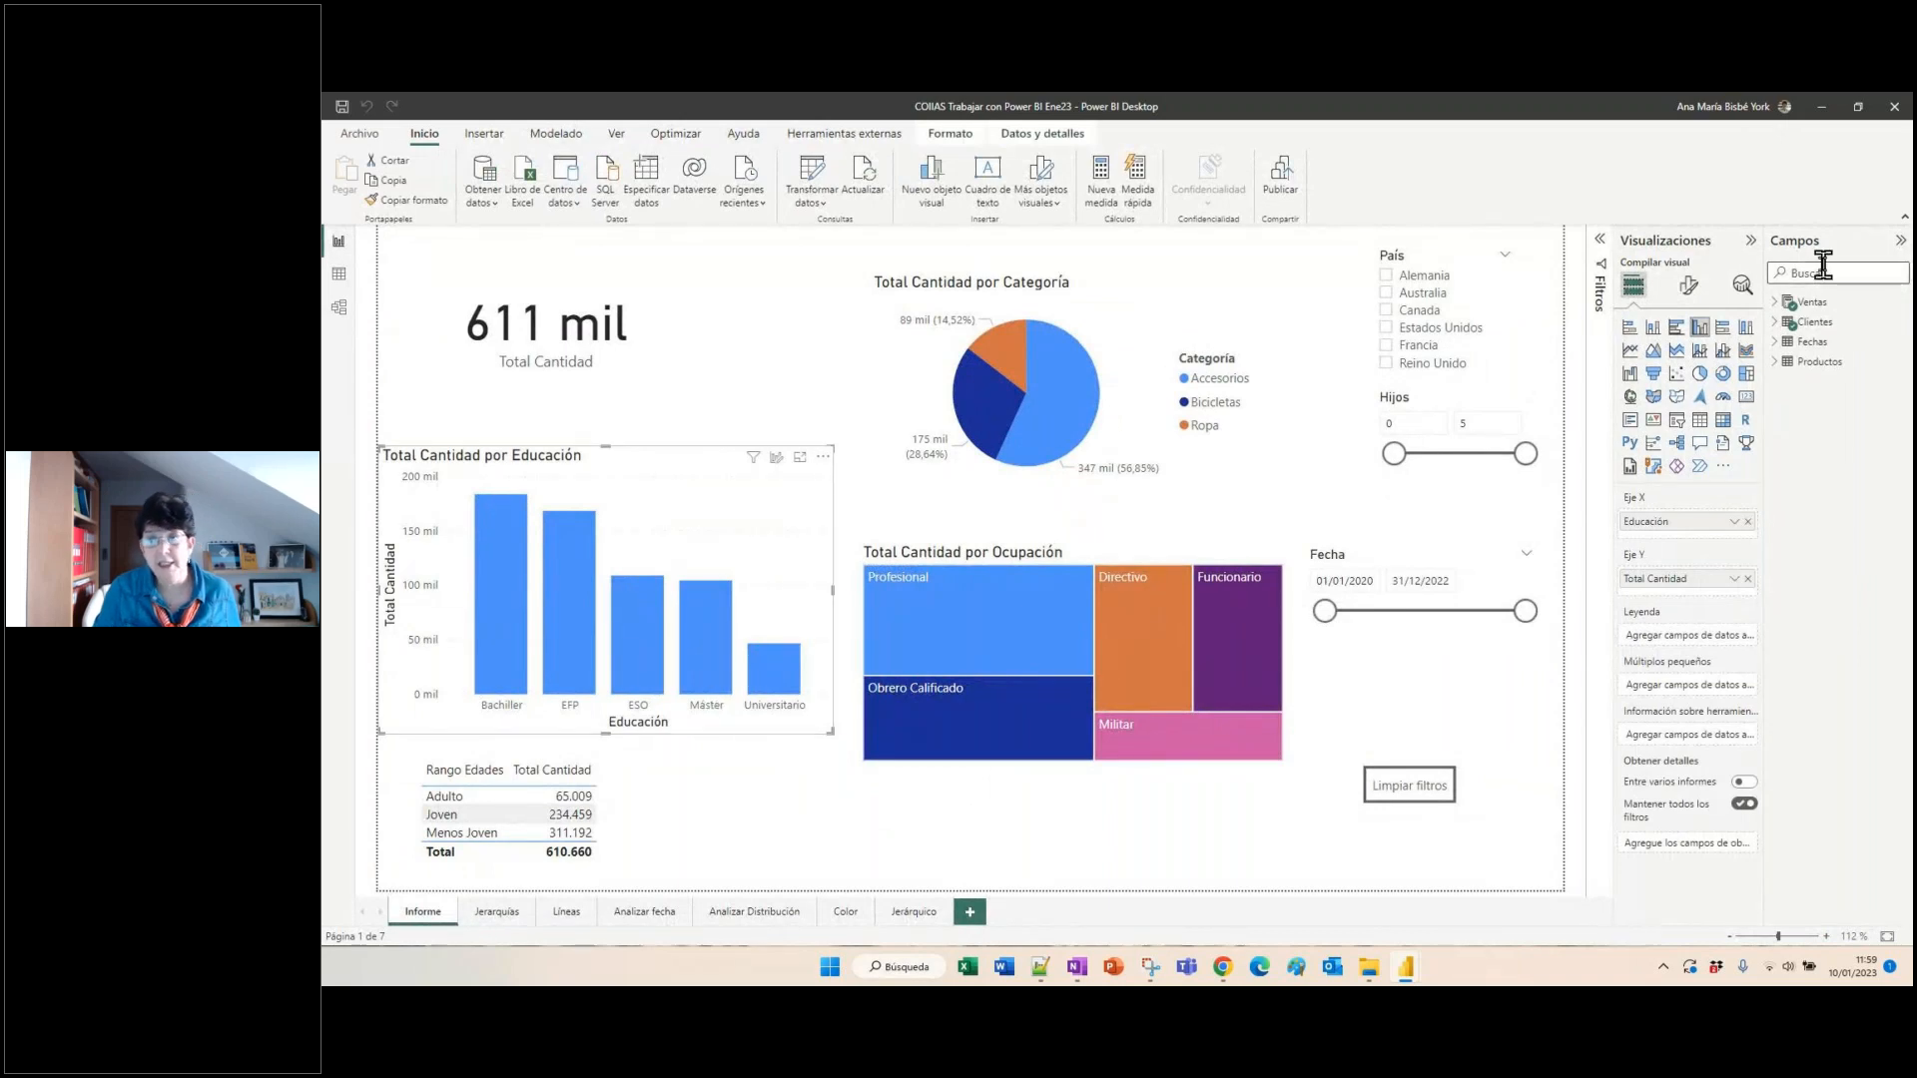
pyautogui.click(1773, 323)
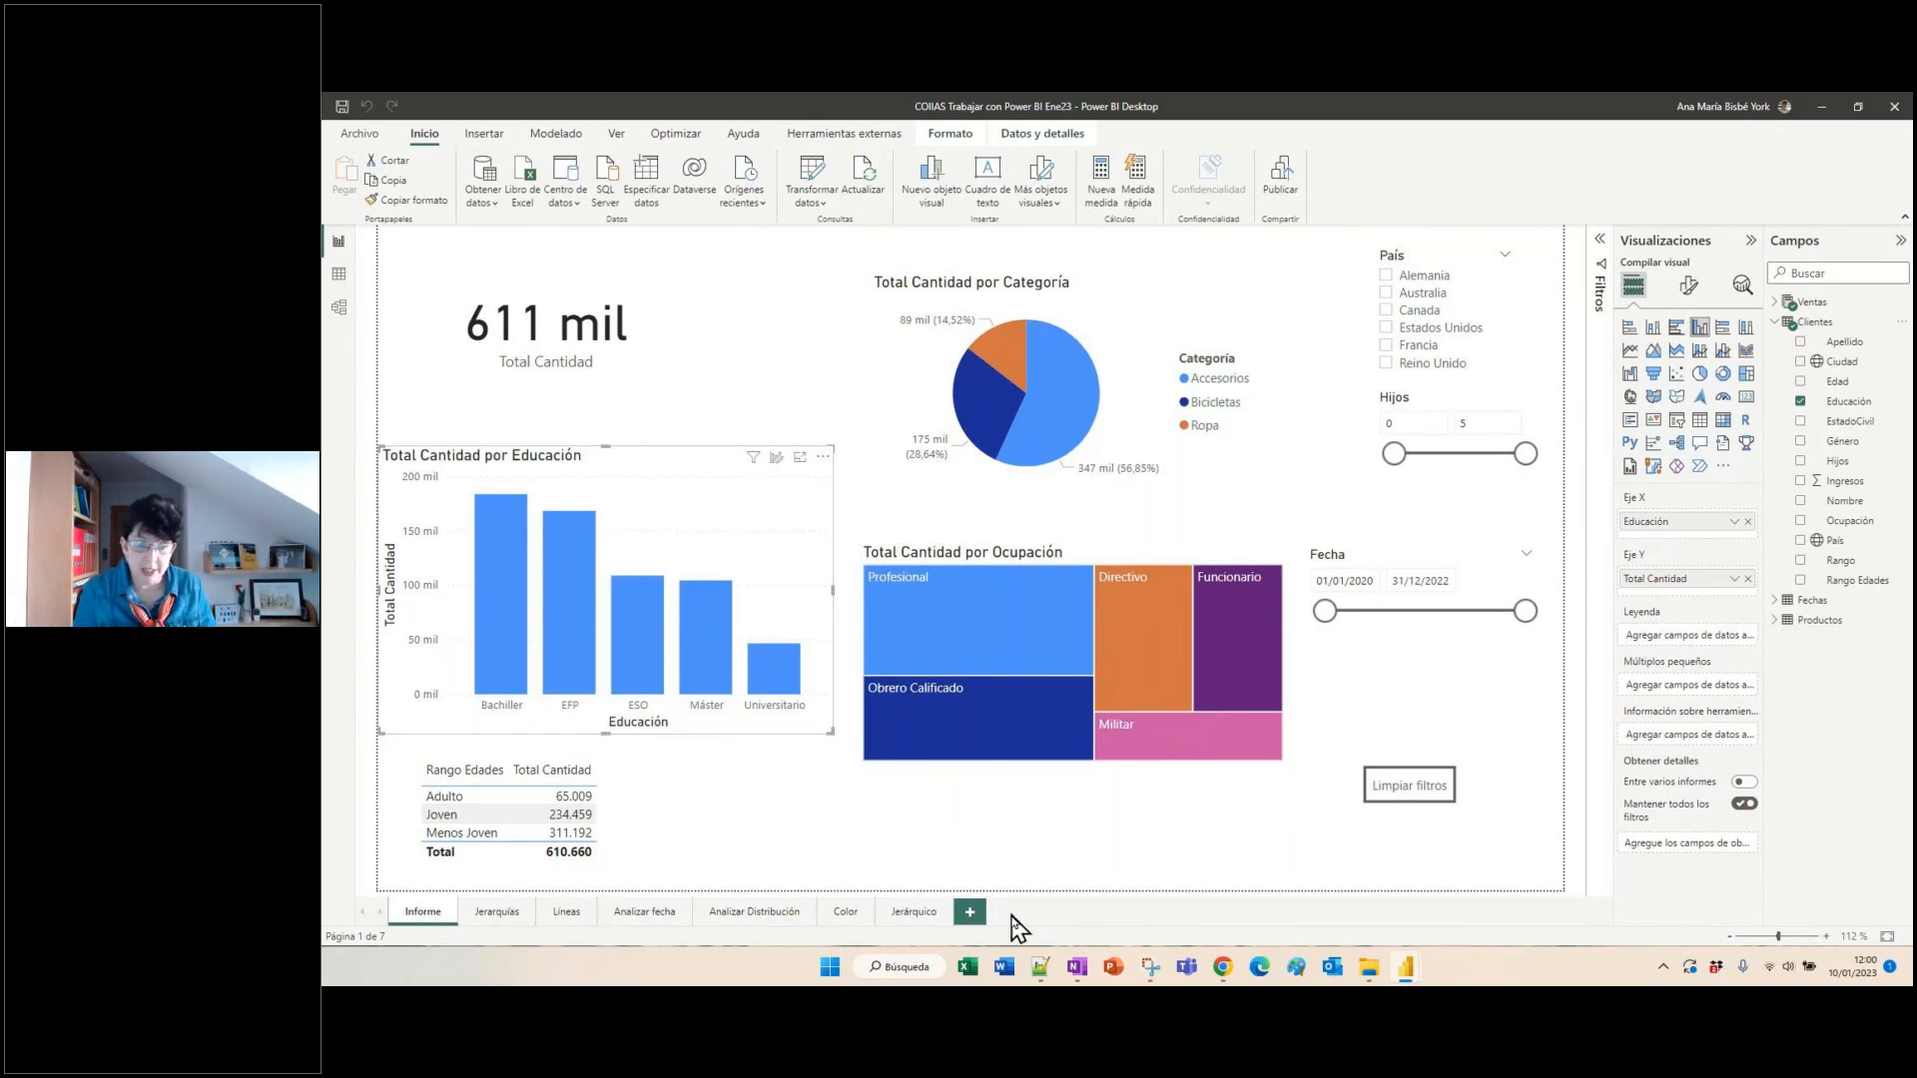
# - Add a report page with a clustered column chart of Total Cantidad by Educación and widen the chart to about double
pyautogui.click(970, 912)
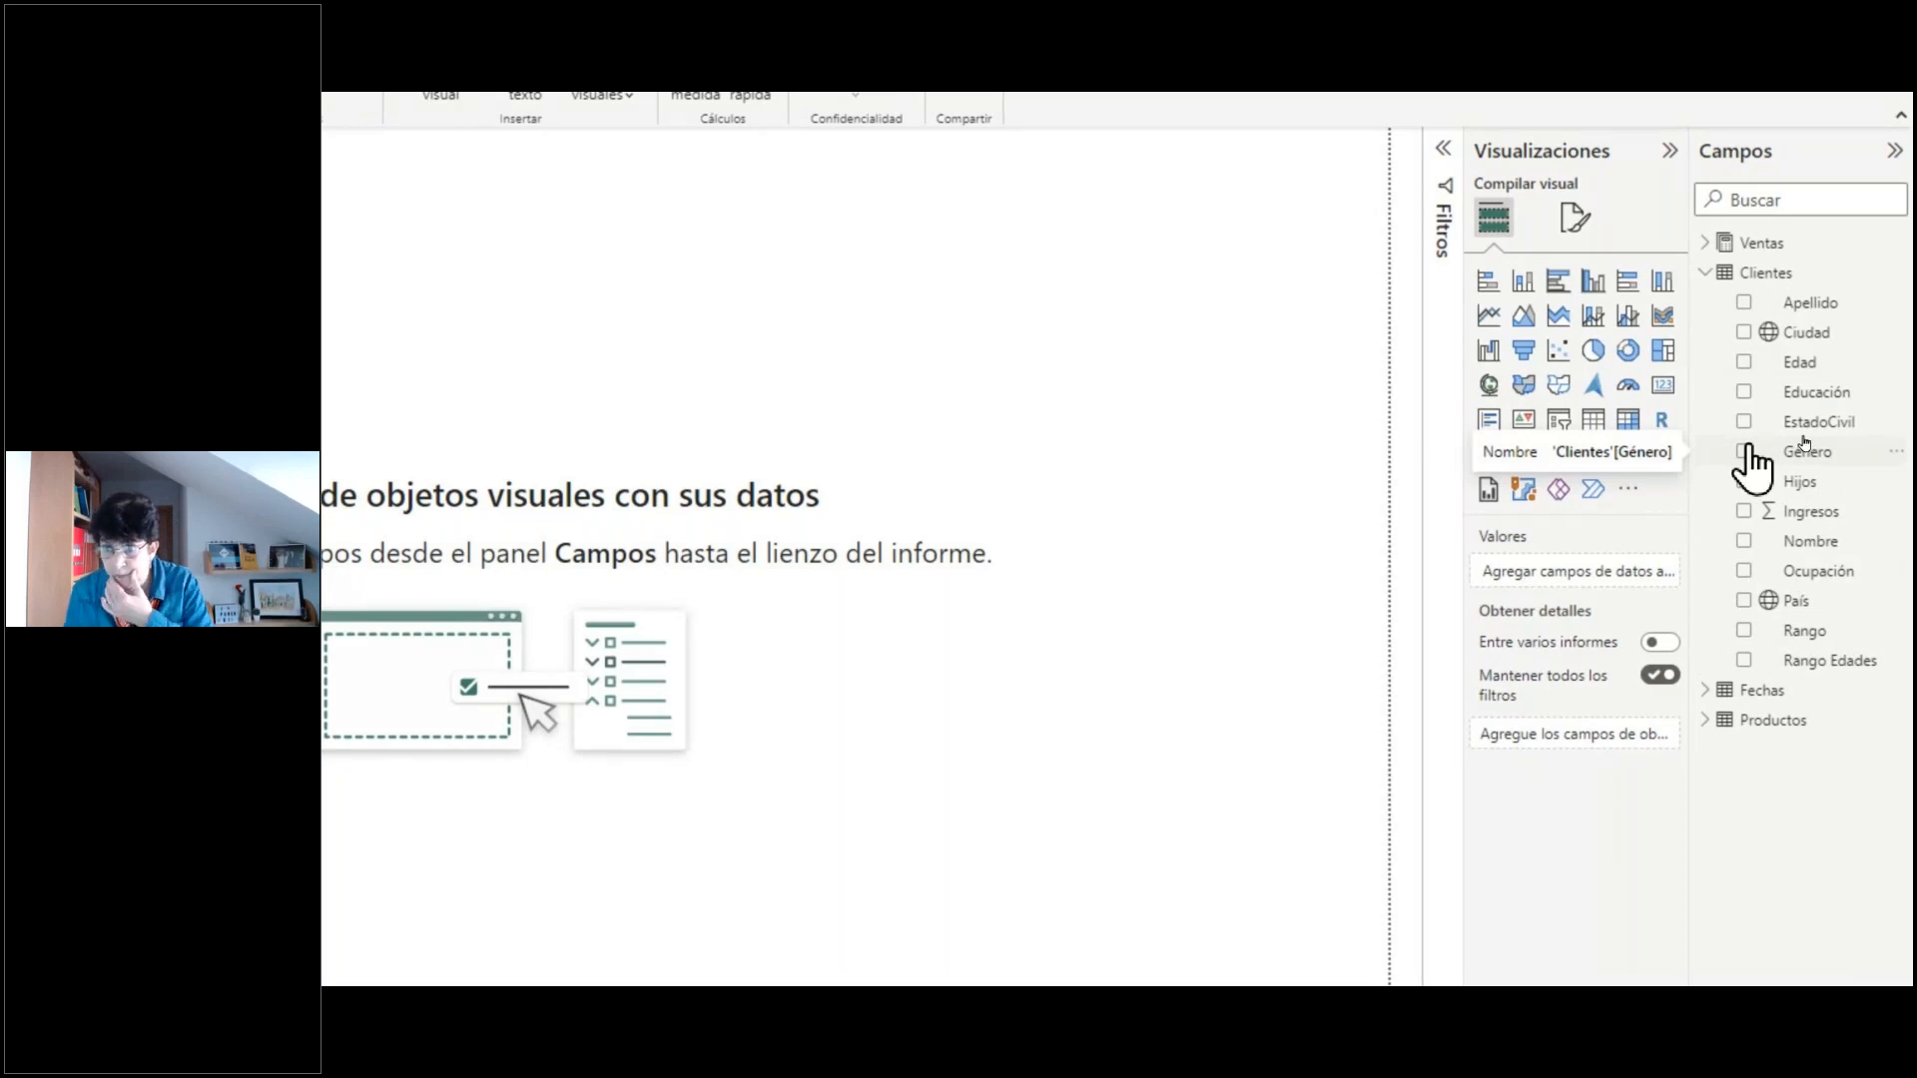
pyautogui.click(1705, 243)
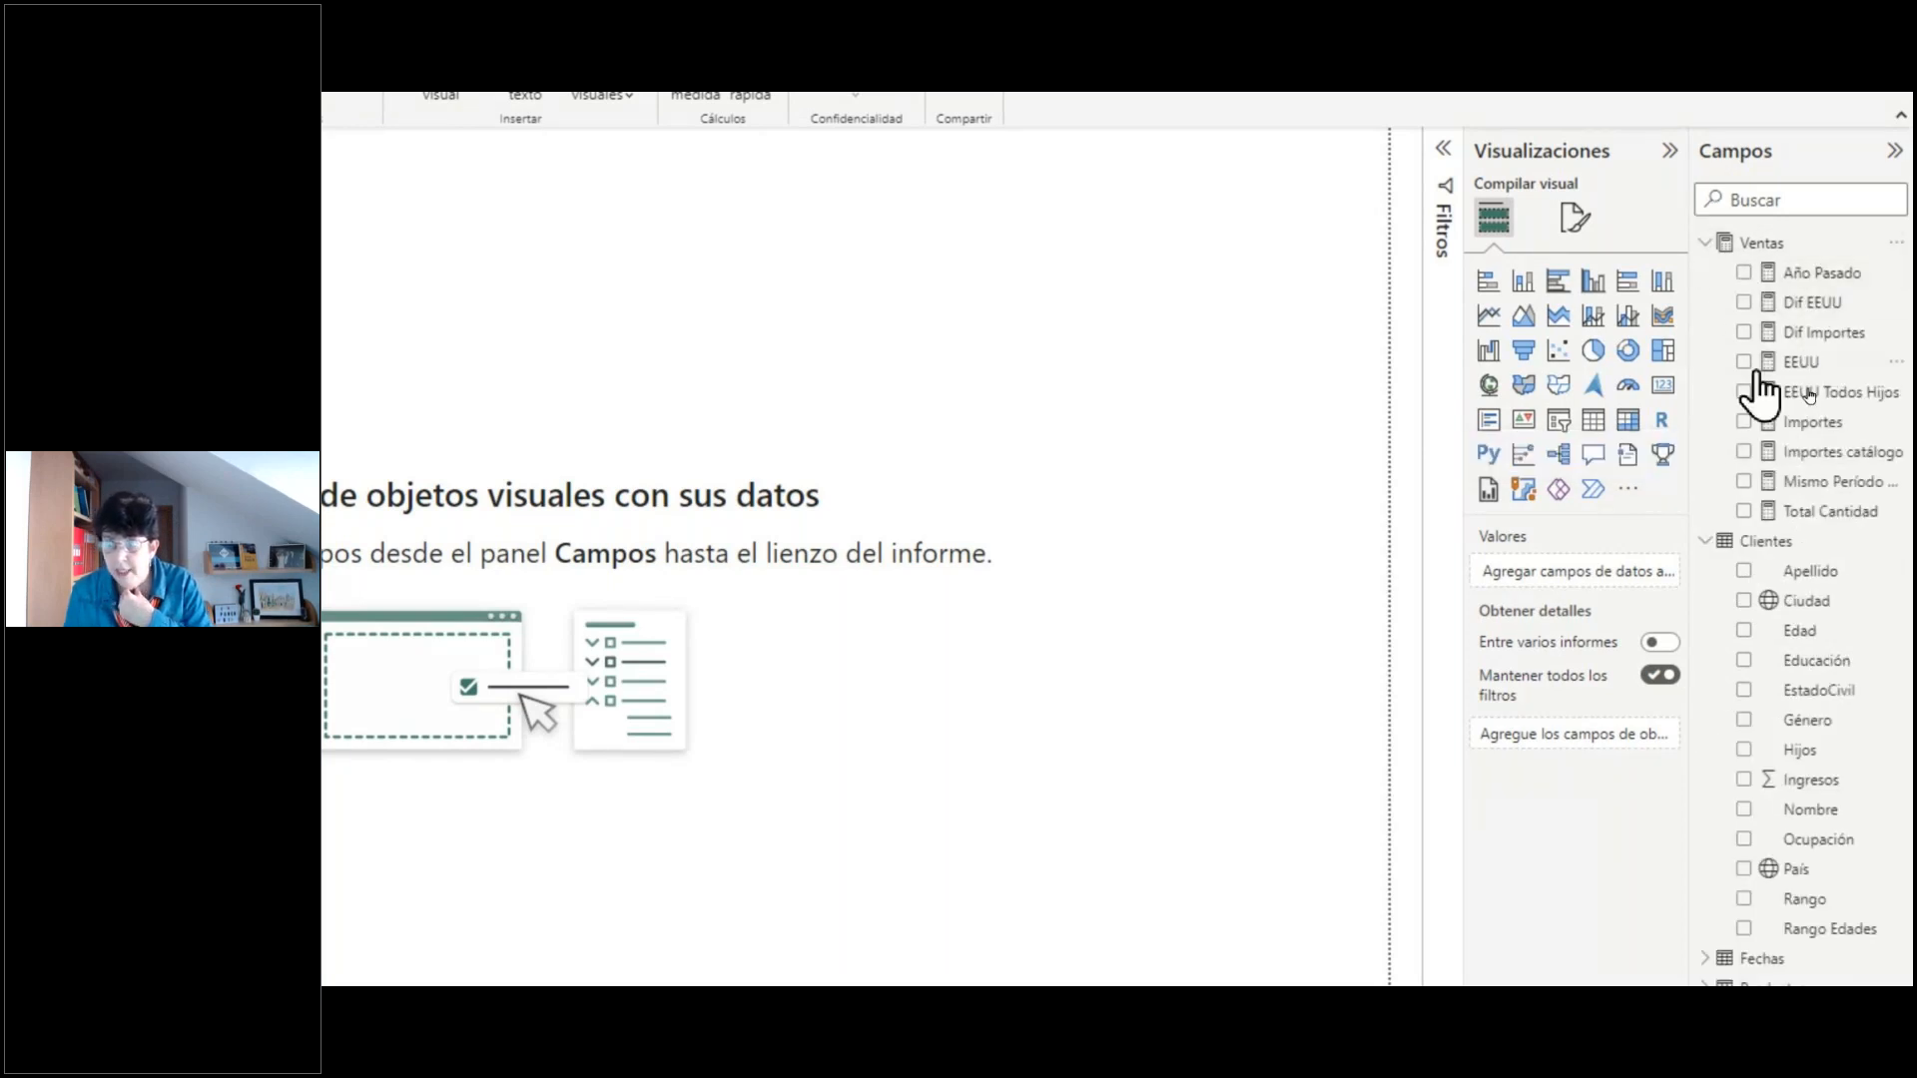
pyautogui.click(1744, 511)
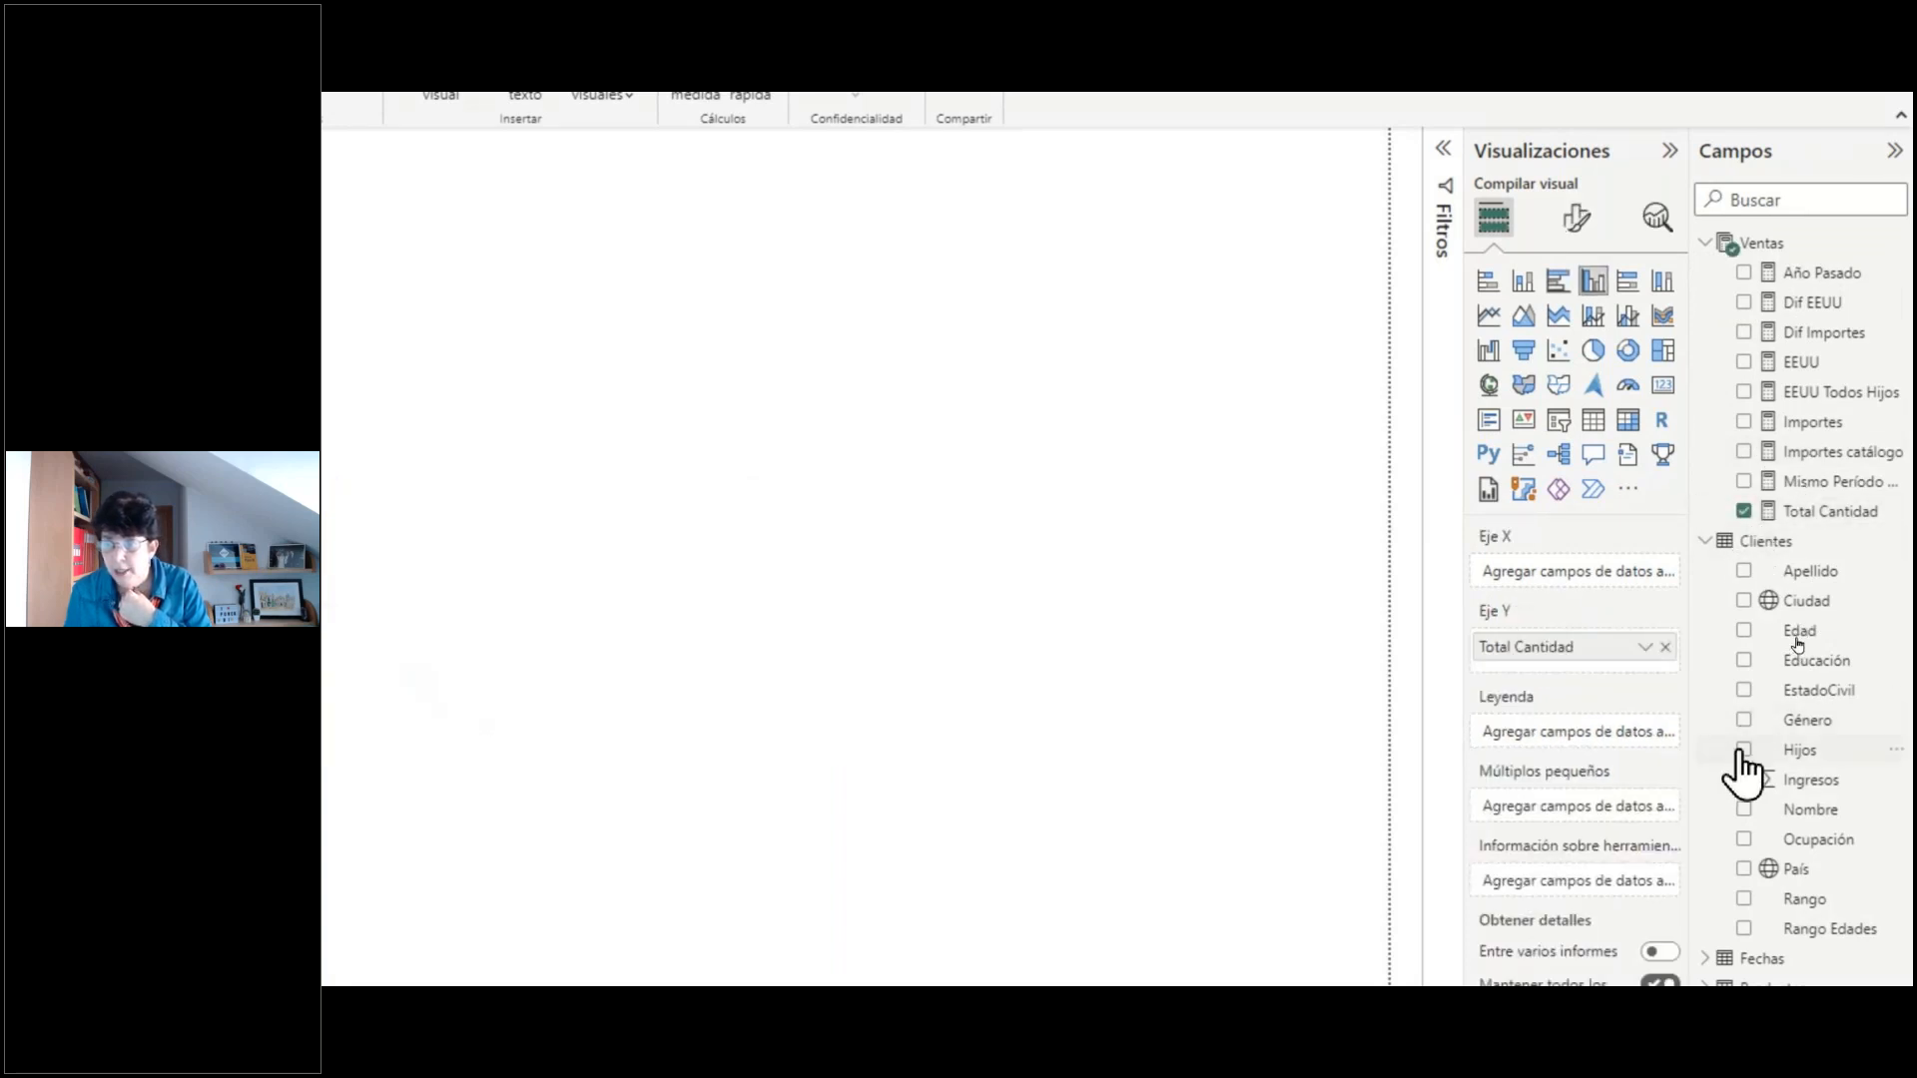
pyautogui.click(1743, 662)
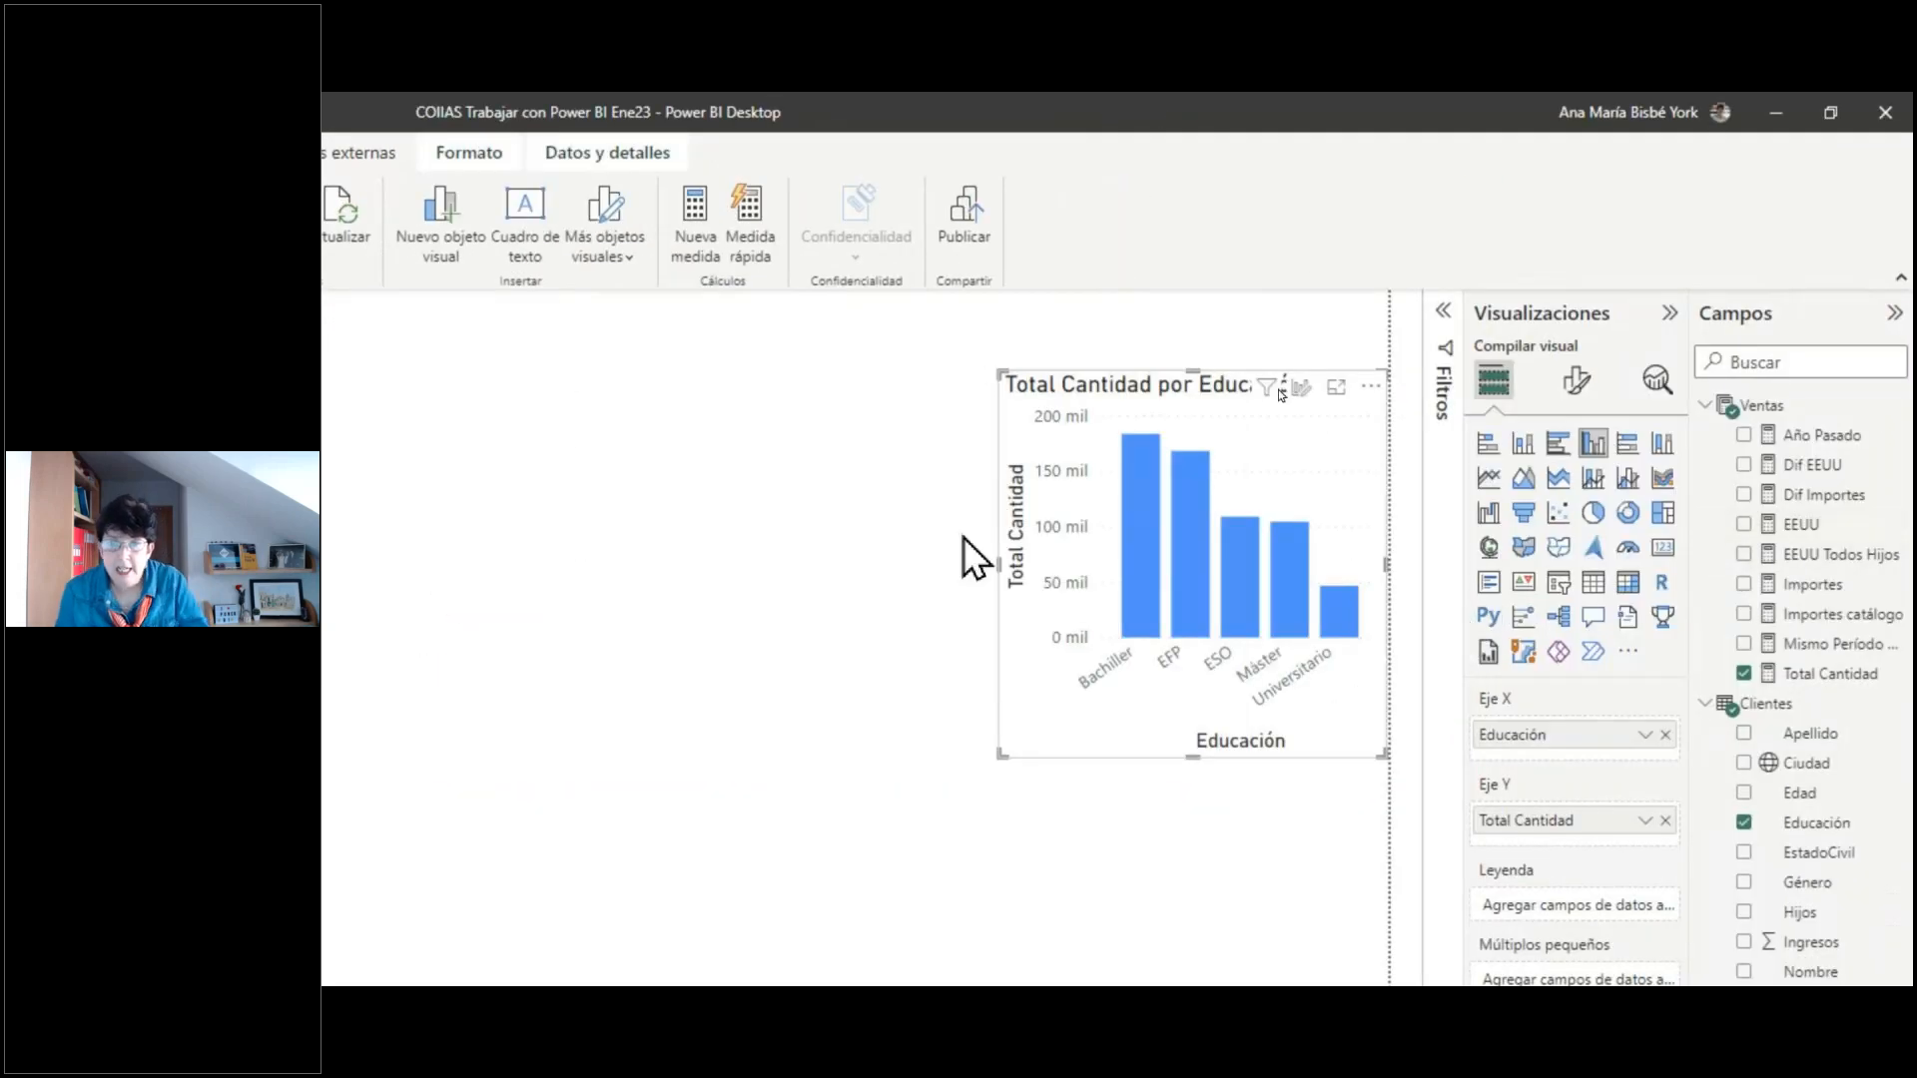
pyautogui.moveTo(998, 562); pyautogui.dragTo(643, 547)
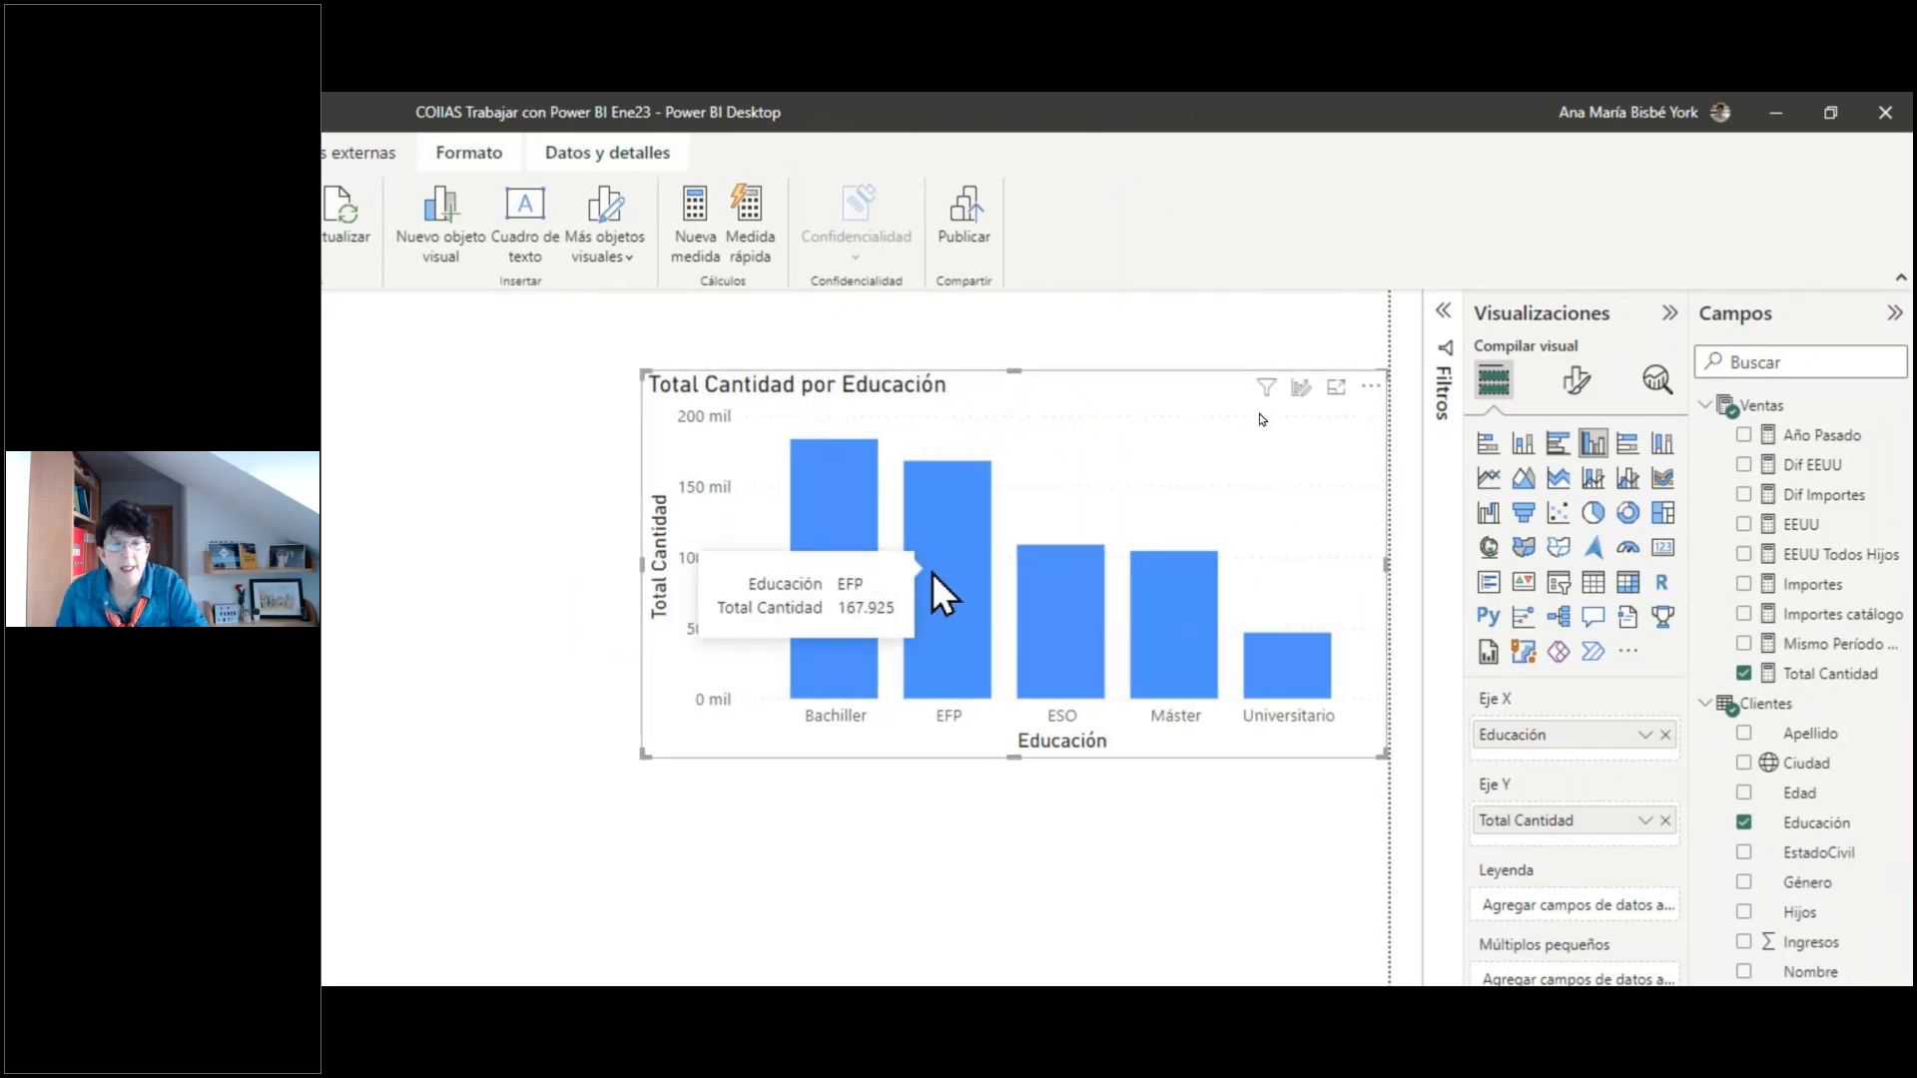
# - Check the bar tooltips and try the chart as a pie, a donut, a funnel and a clustered bar chart in turn
pyautogui.moveTo(1066, 603)
pyautogui.moveTo(1159, 603)
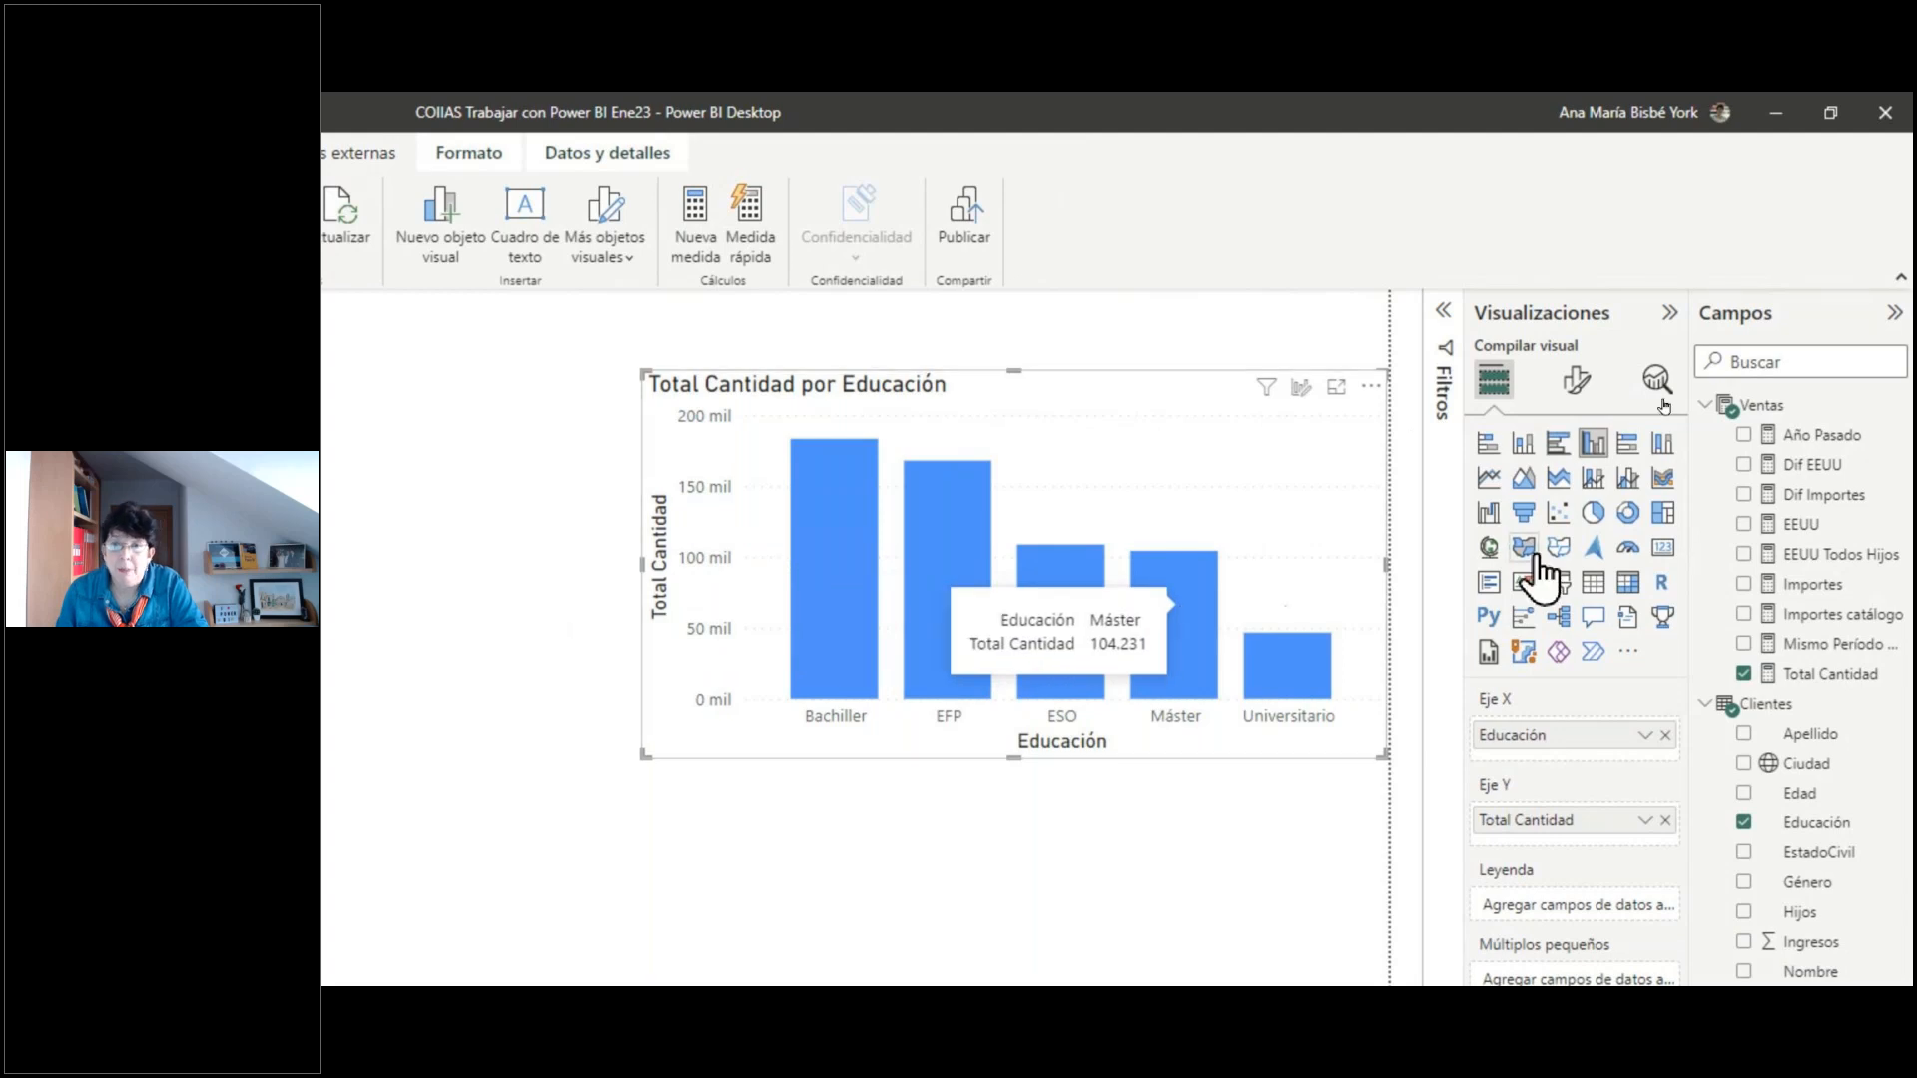
pyautogui.click(1590, 520)
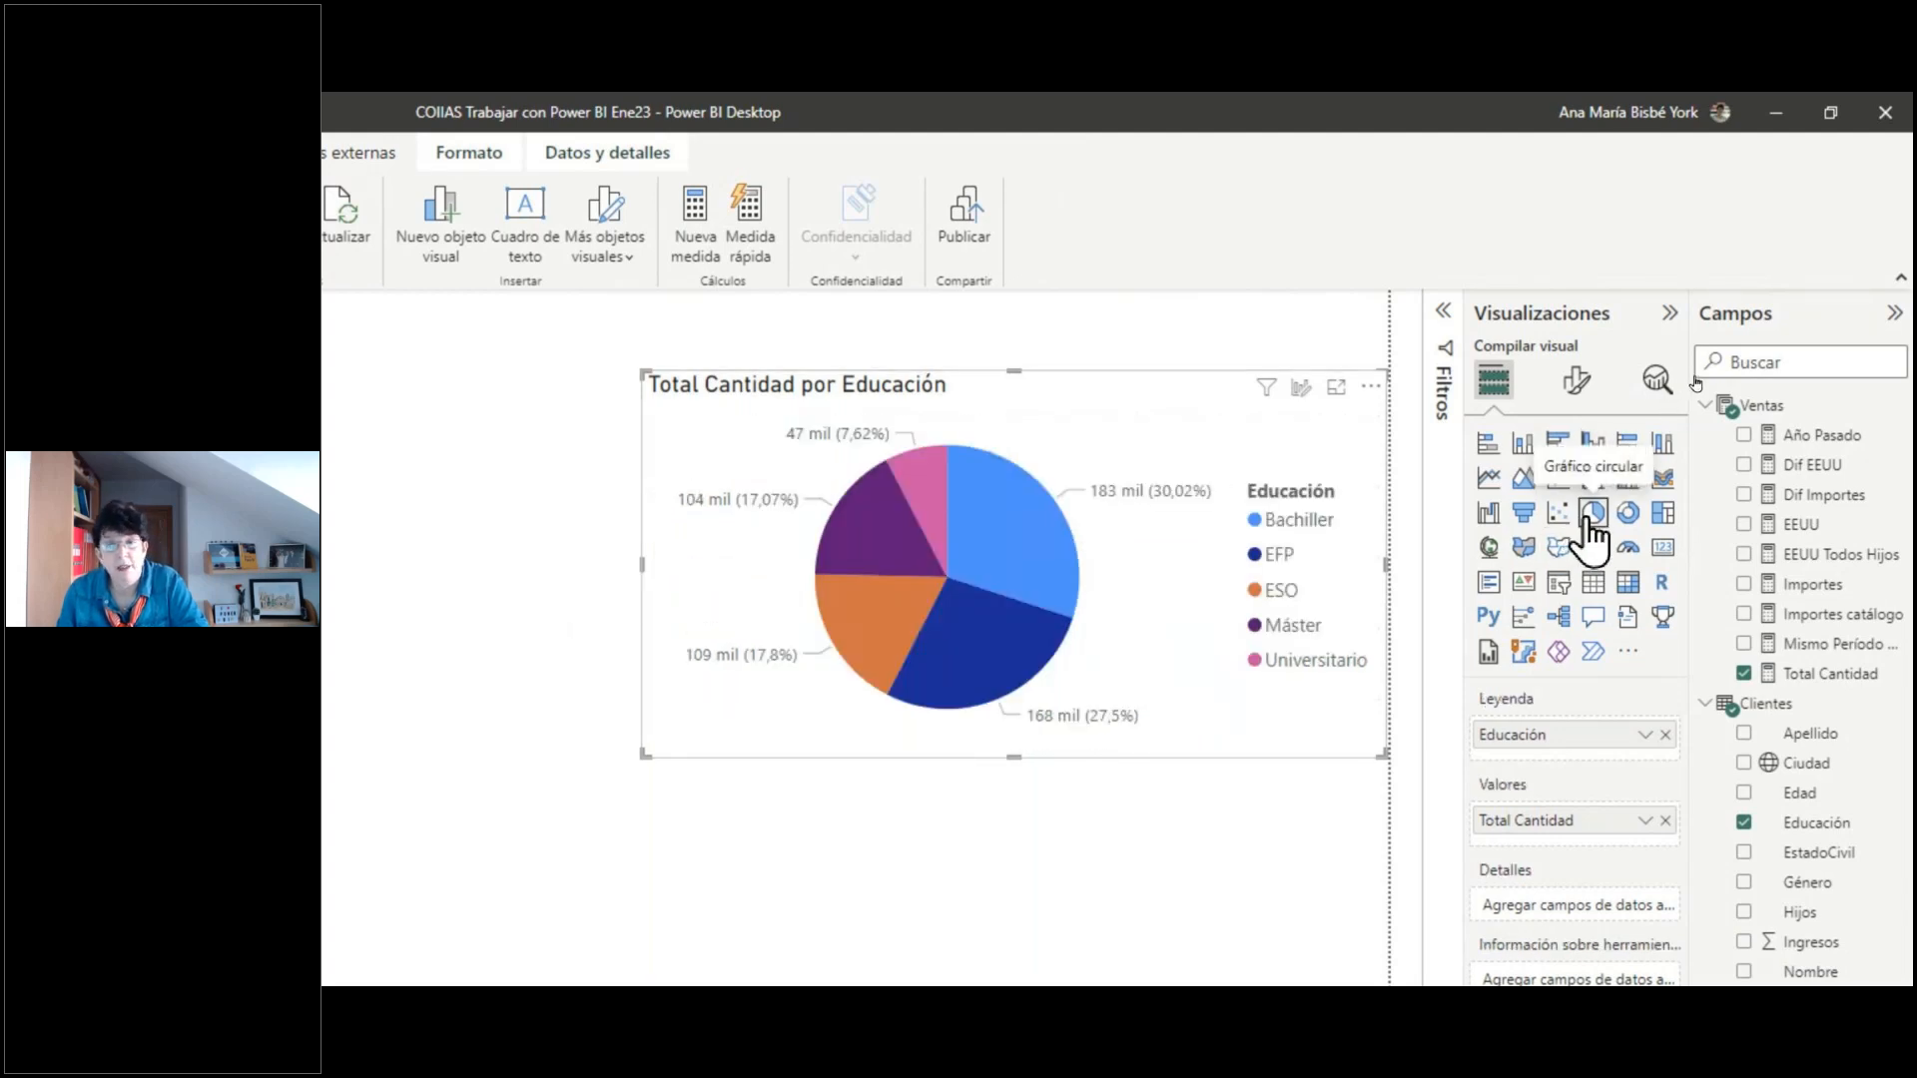
pyautogui.click(1627, 517)
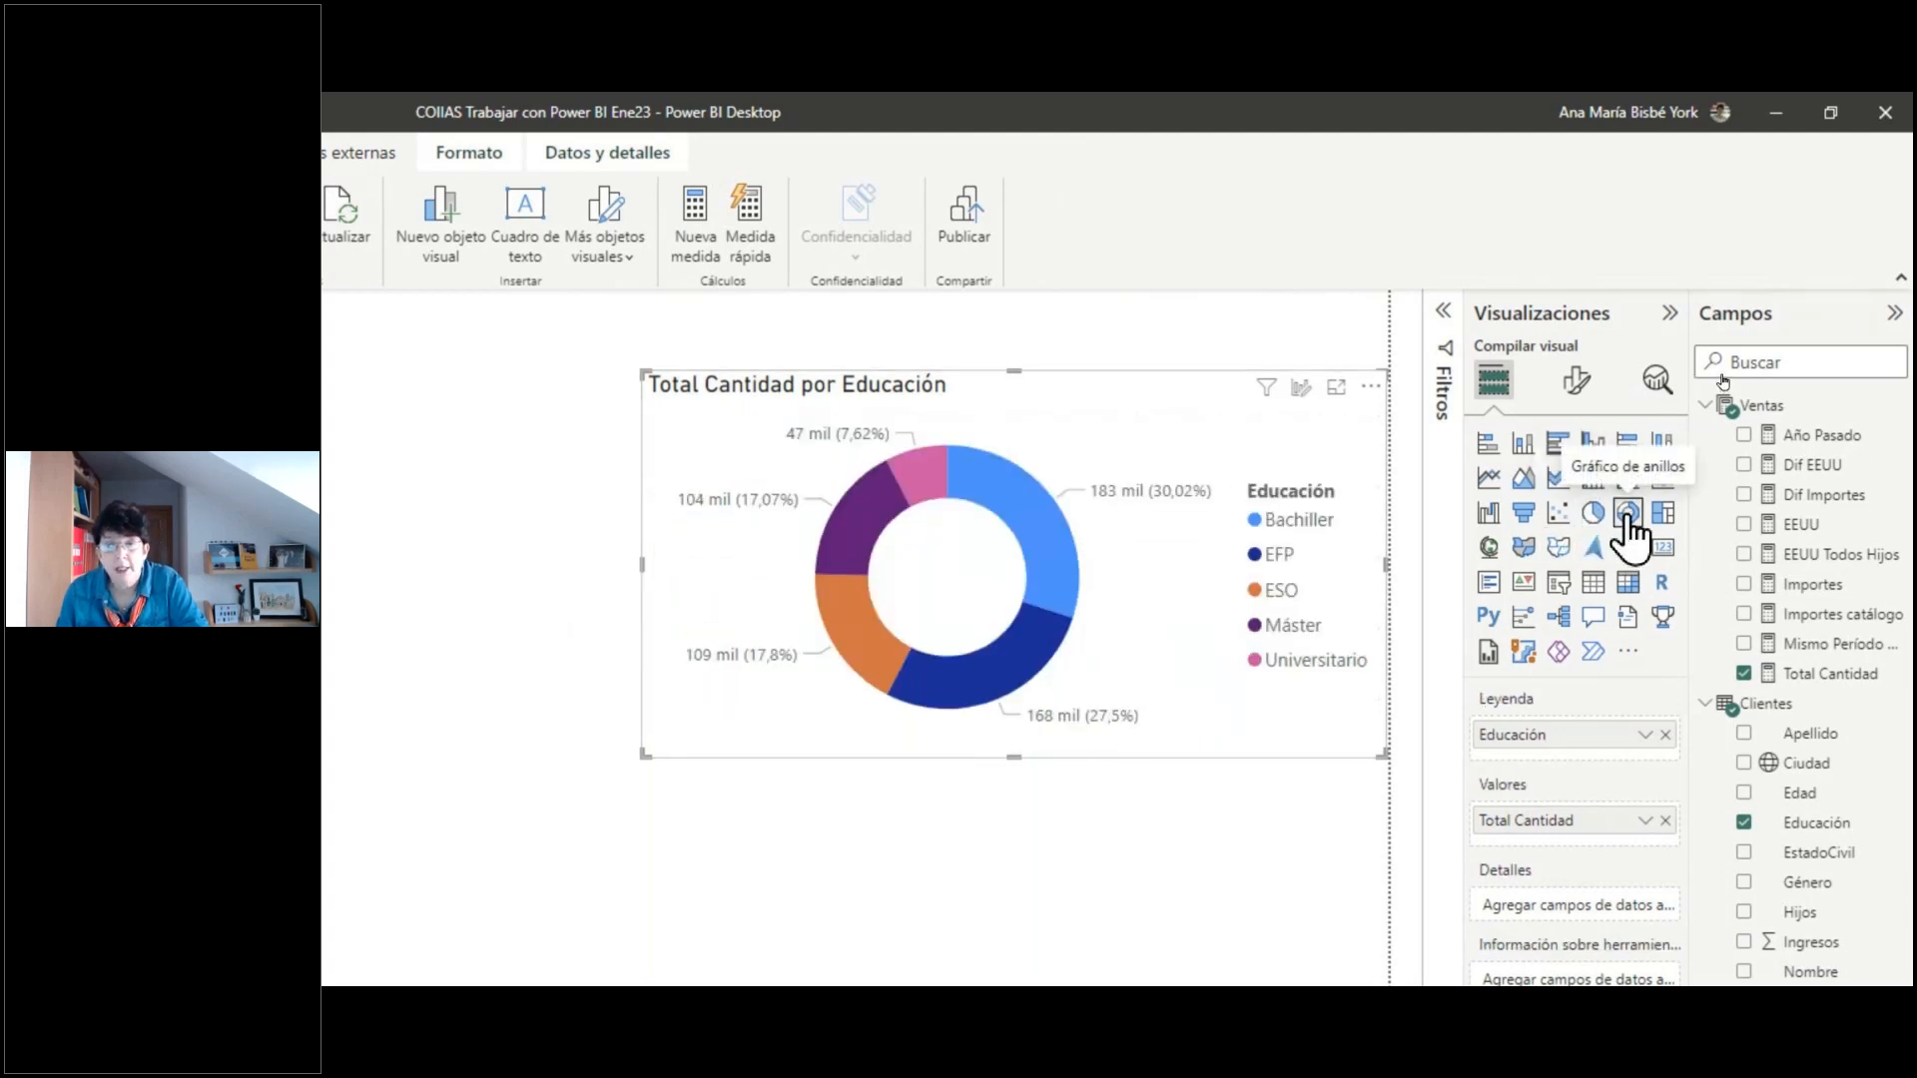
pyautogui.click(1523, 513)
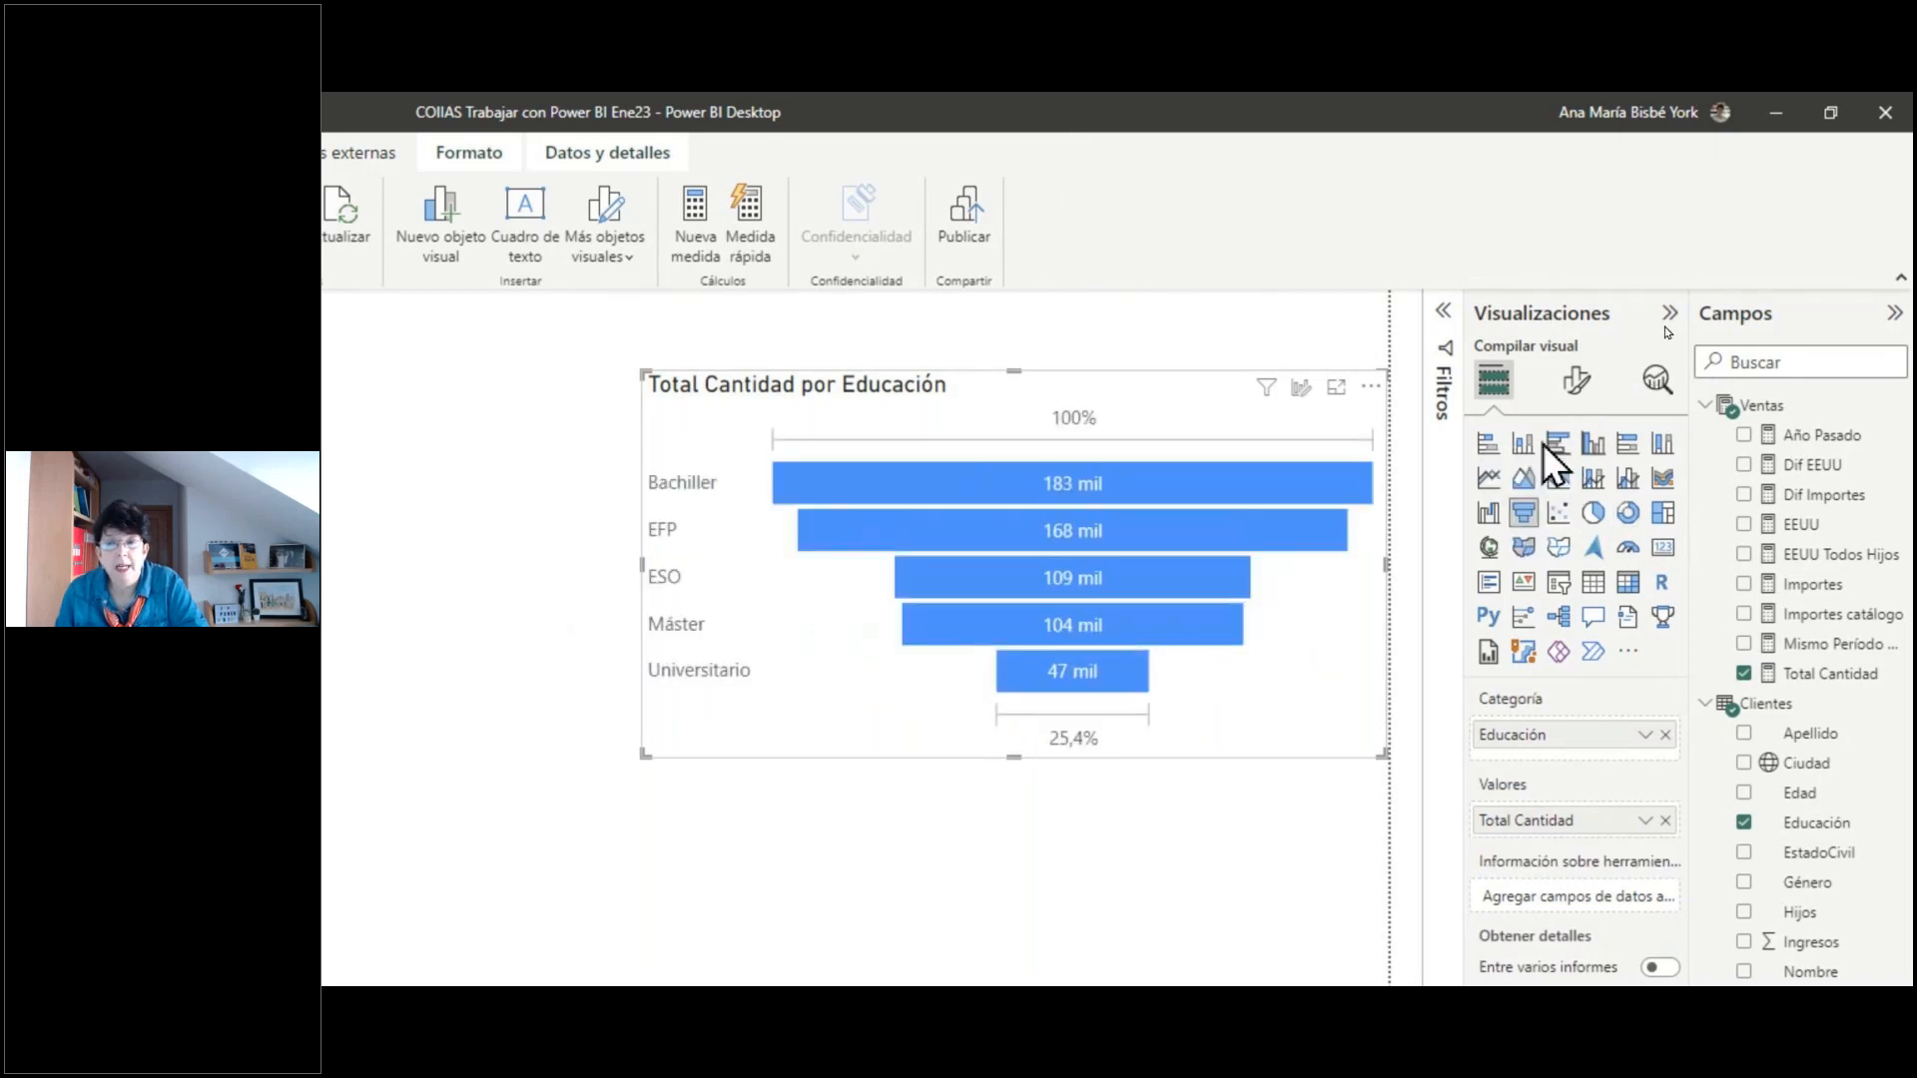
pyautogui.click(1556, 445)
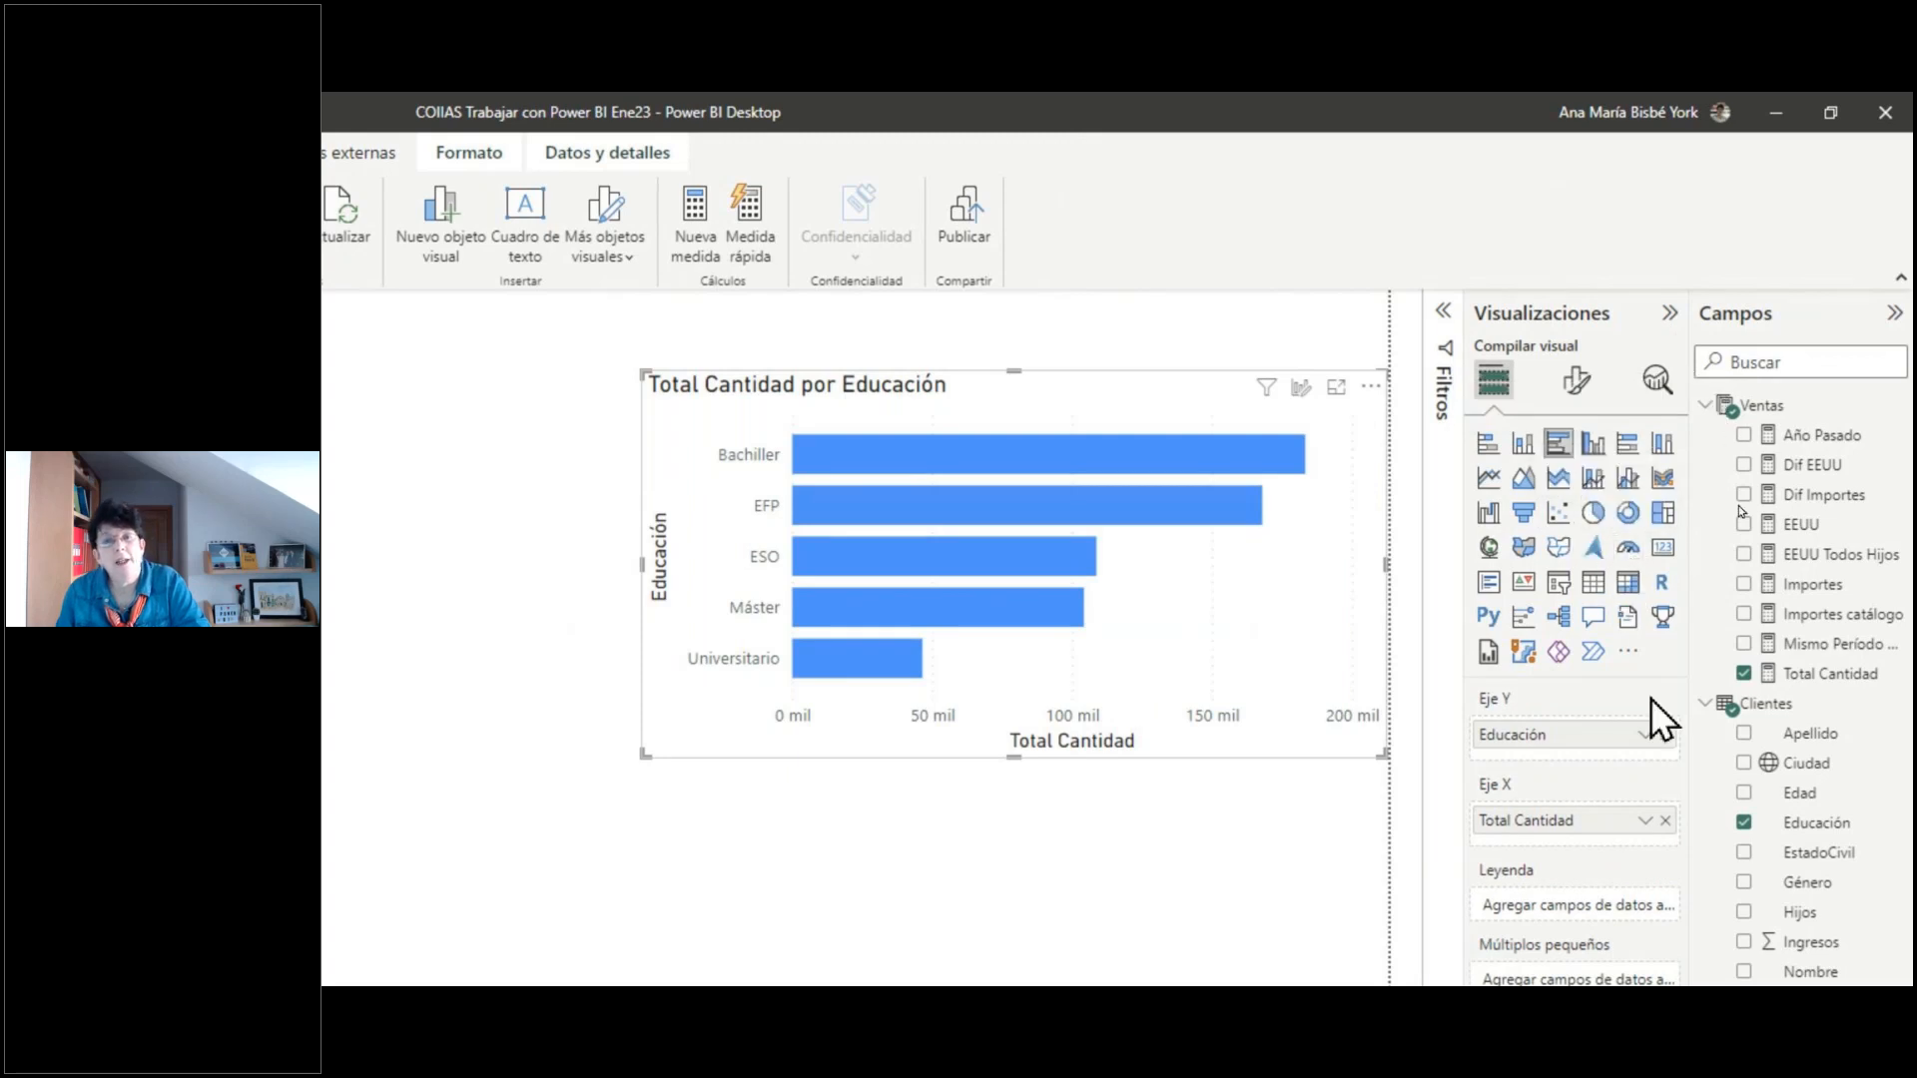
# - Split the chart by the Color field of Productos as its legend and change it to a stacked column chart
pyautogui.click(1705, 703)
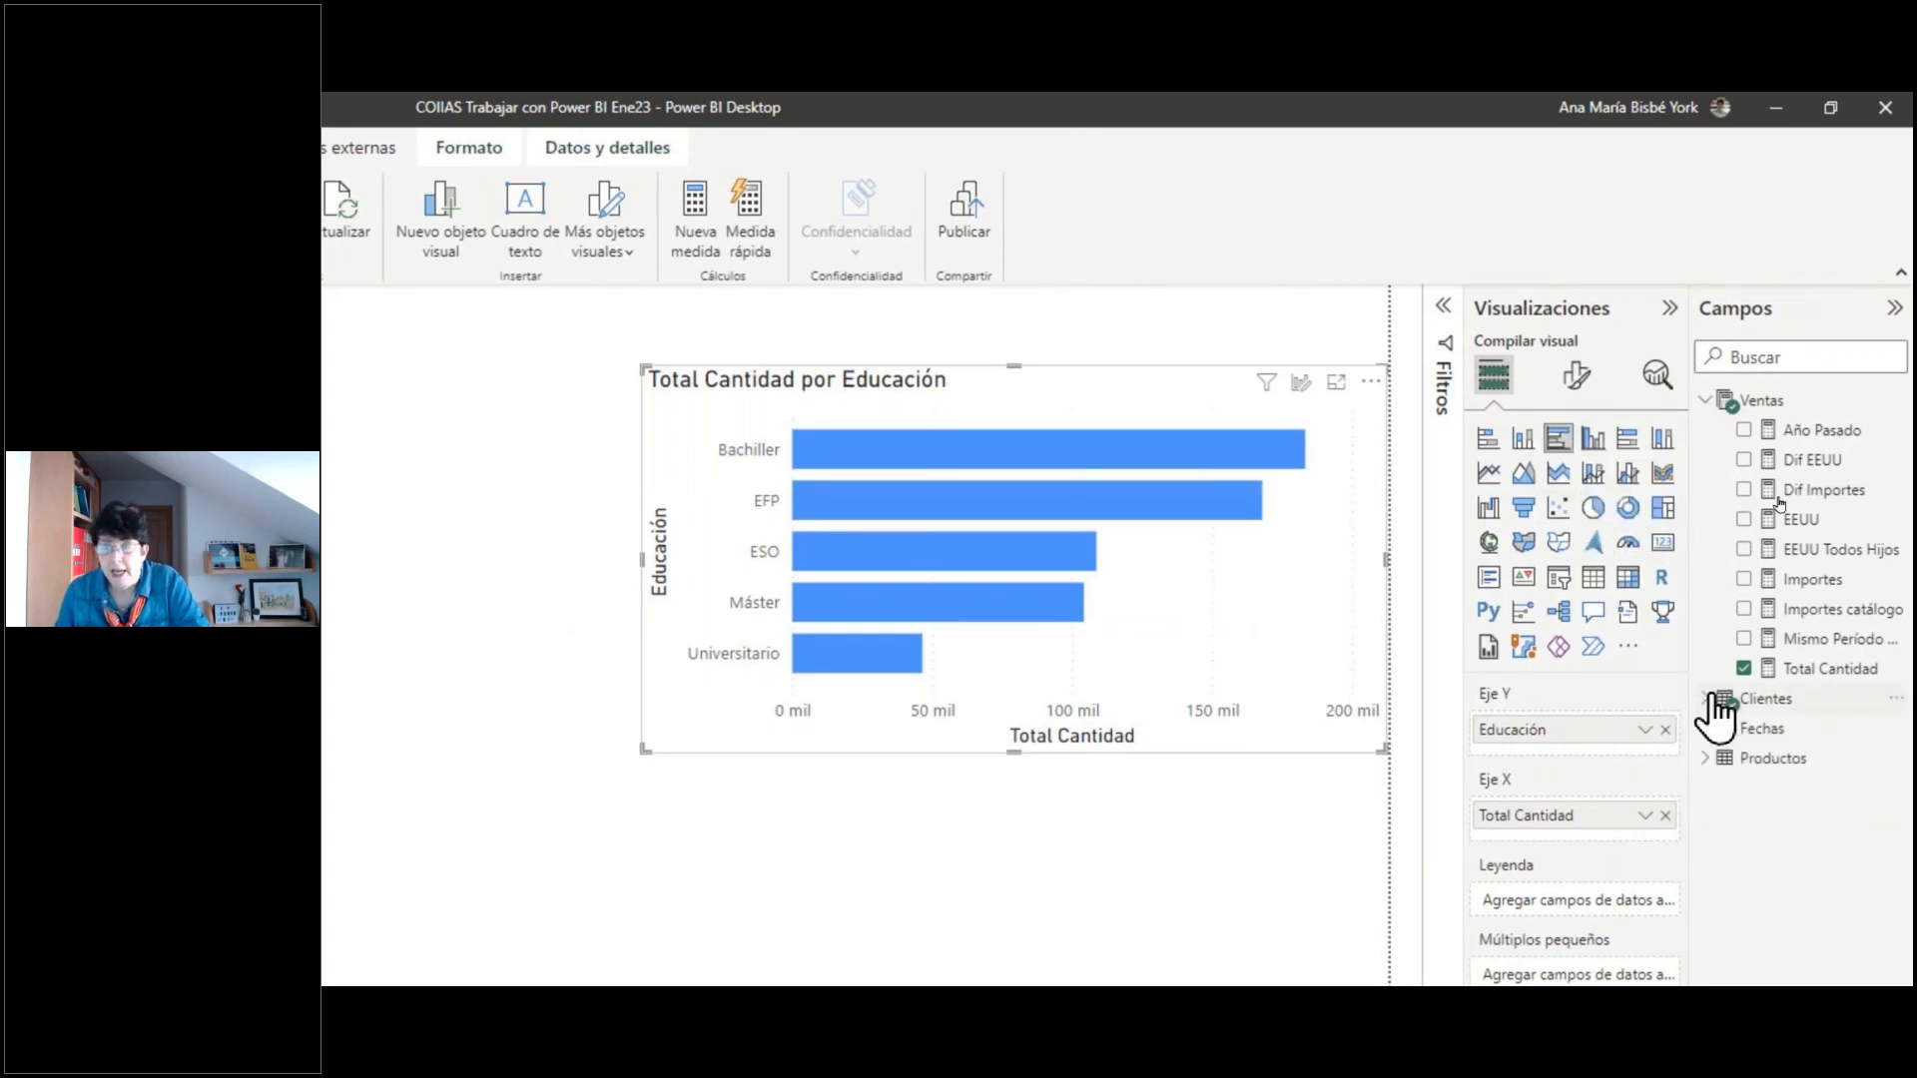
pyautogui.click(1706, 761)
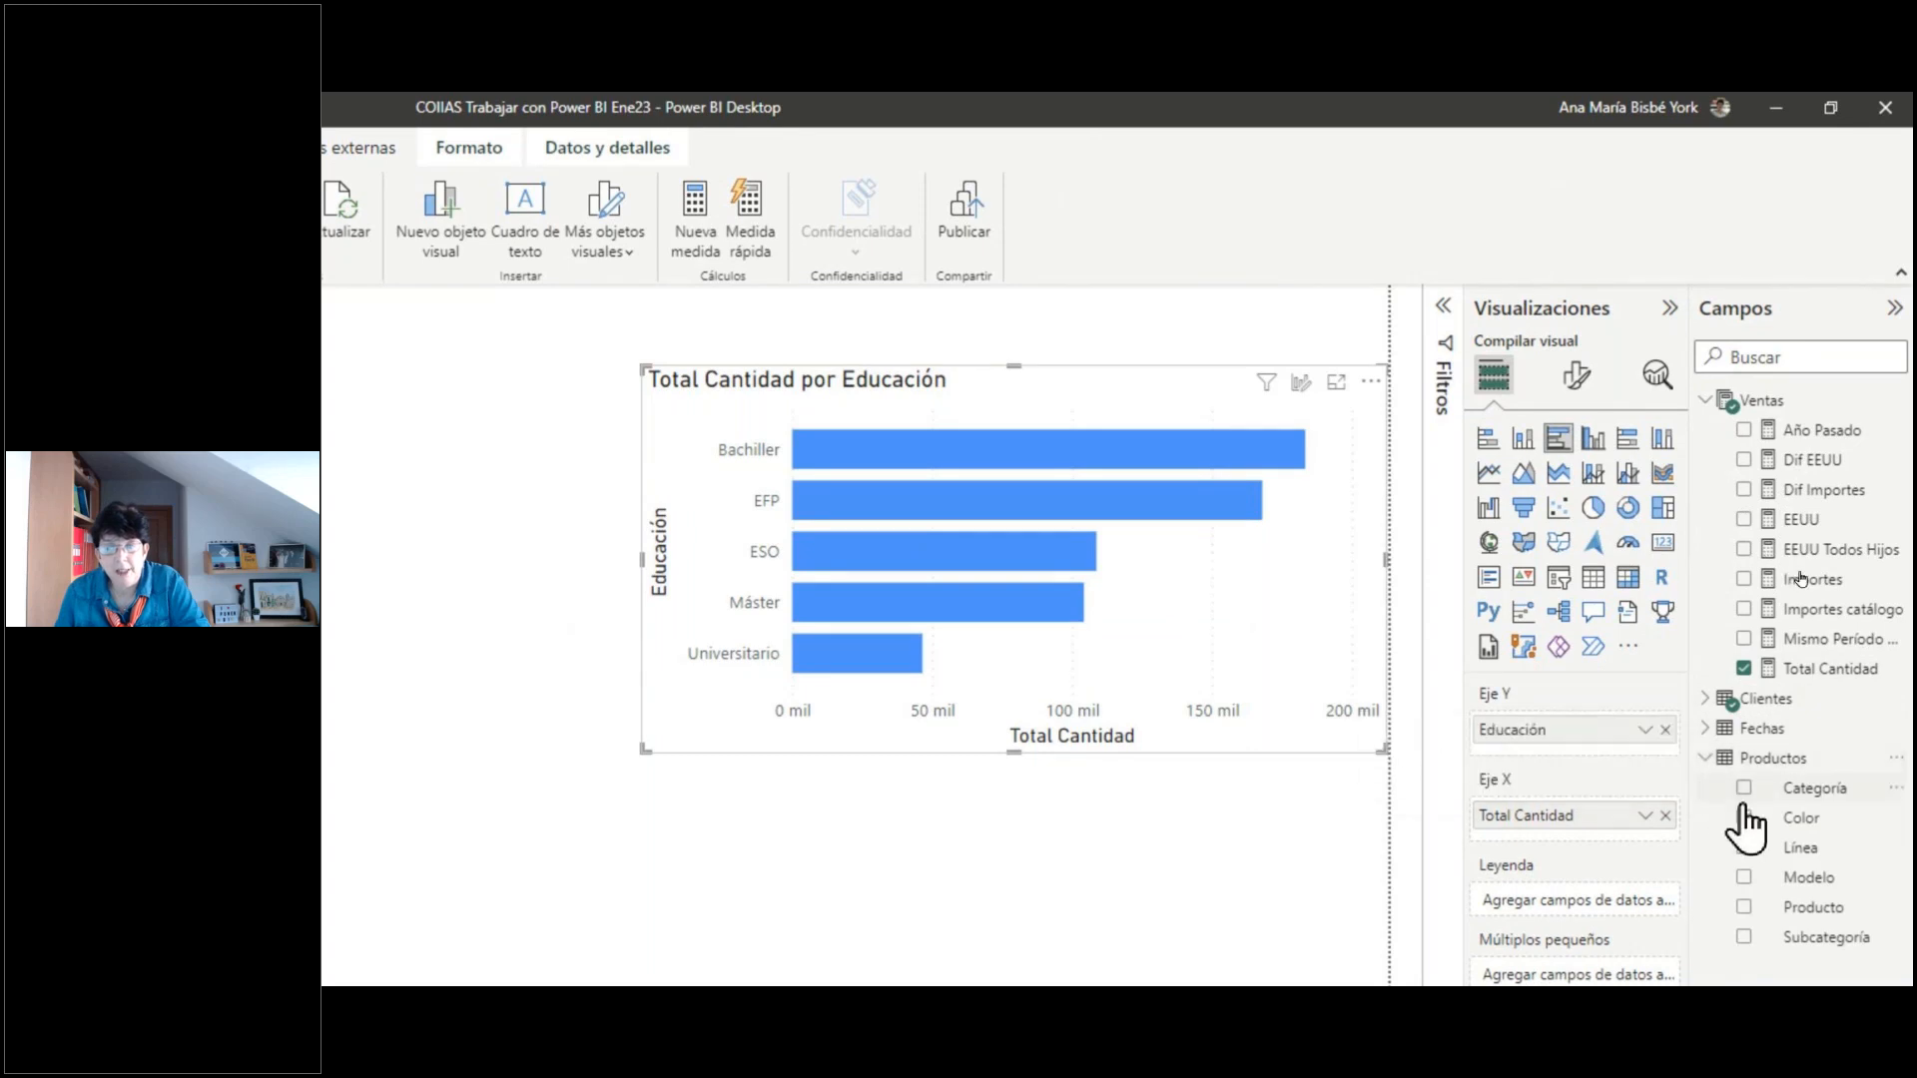
pyautogui.click(1744, 817)
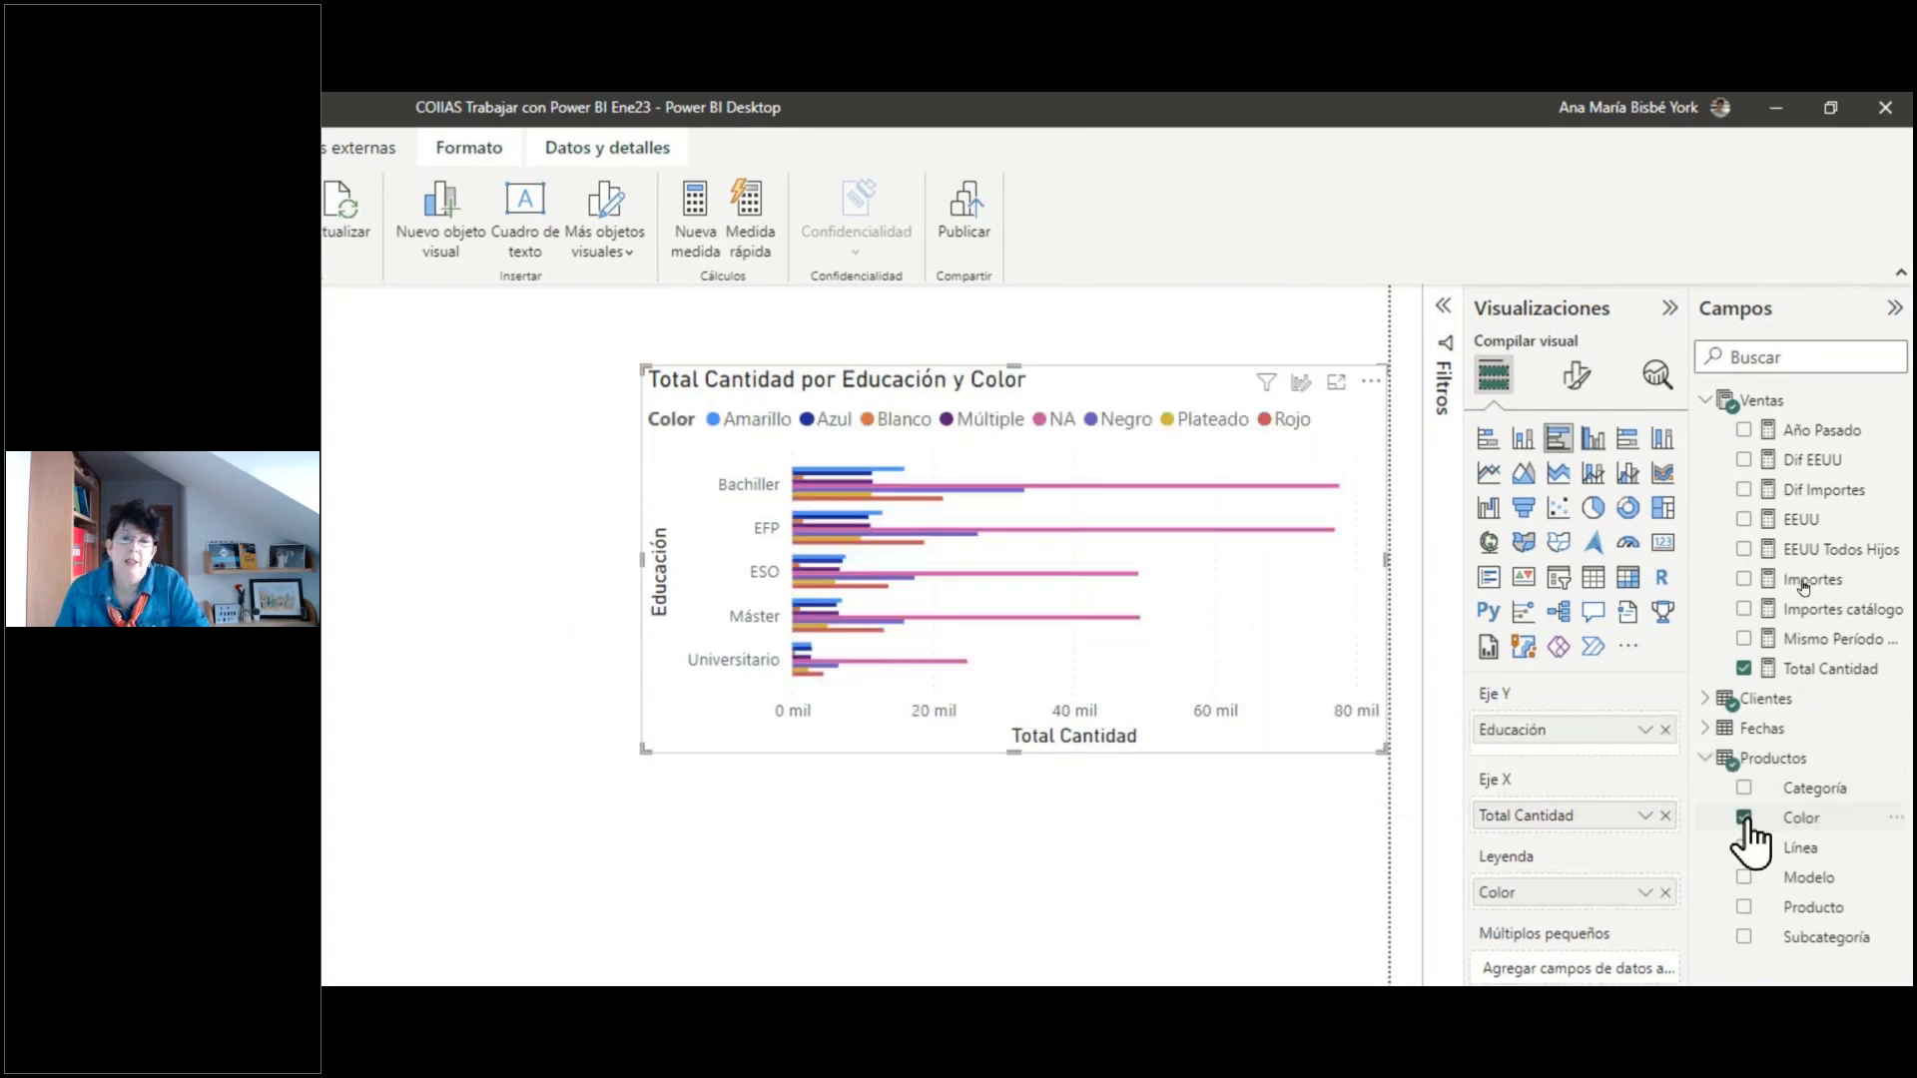
pyautogui.click(1522, 441)
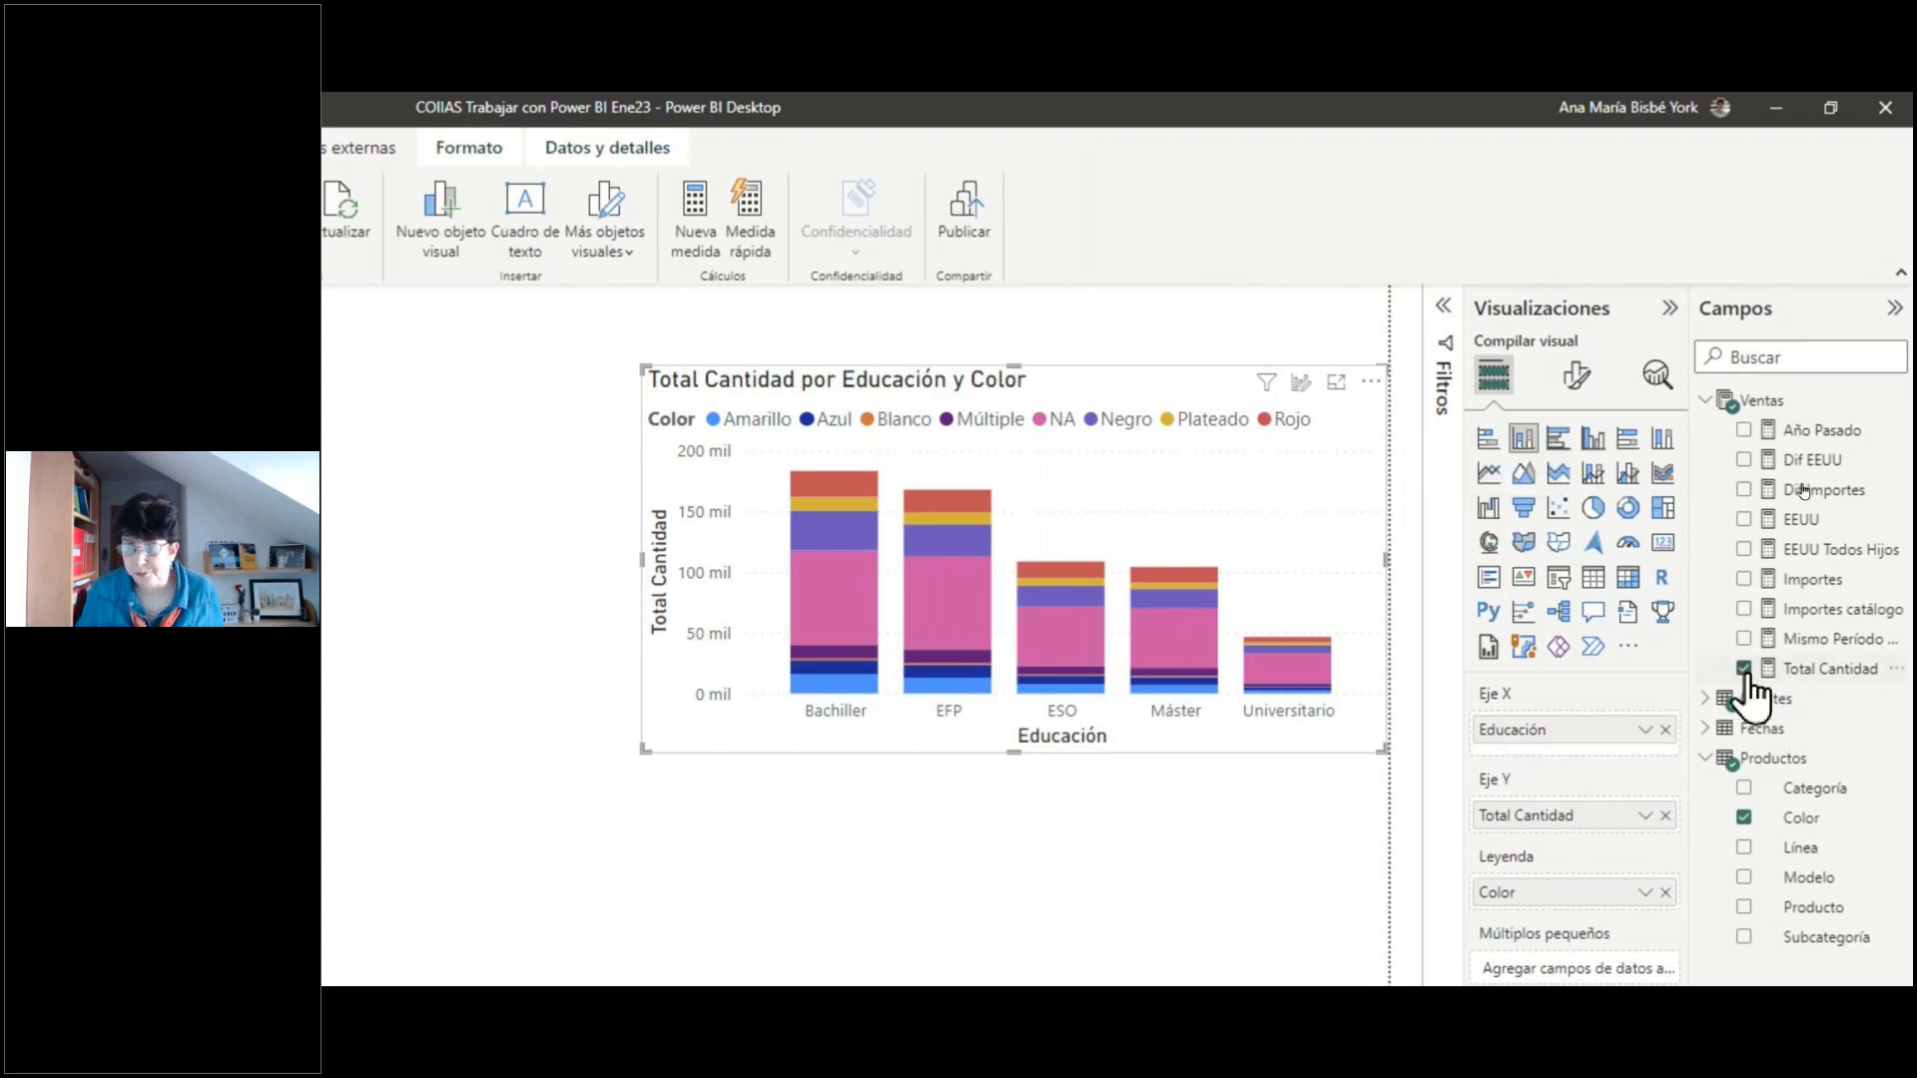
# - Replace the Color legend with the Categoría field of Productos as small multiples and make the chart taller
pyautogui.click(1744, 816)
pyautogui.click(1743, 789)
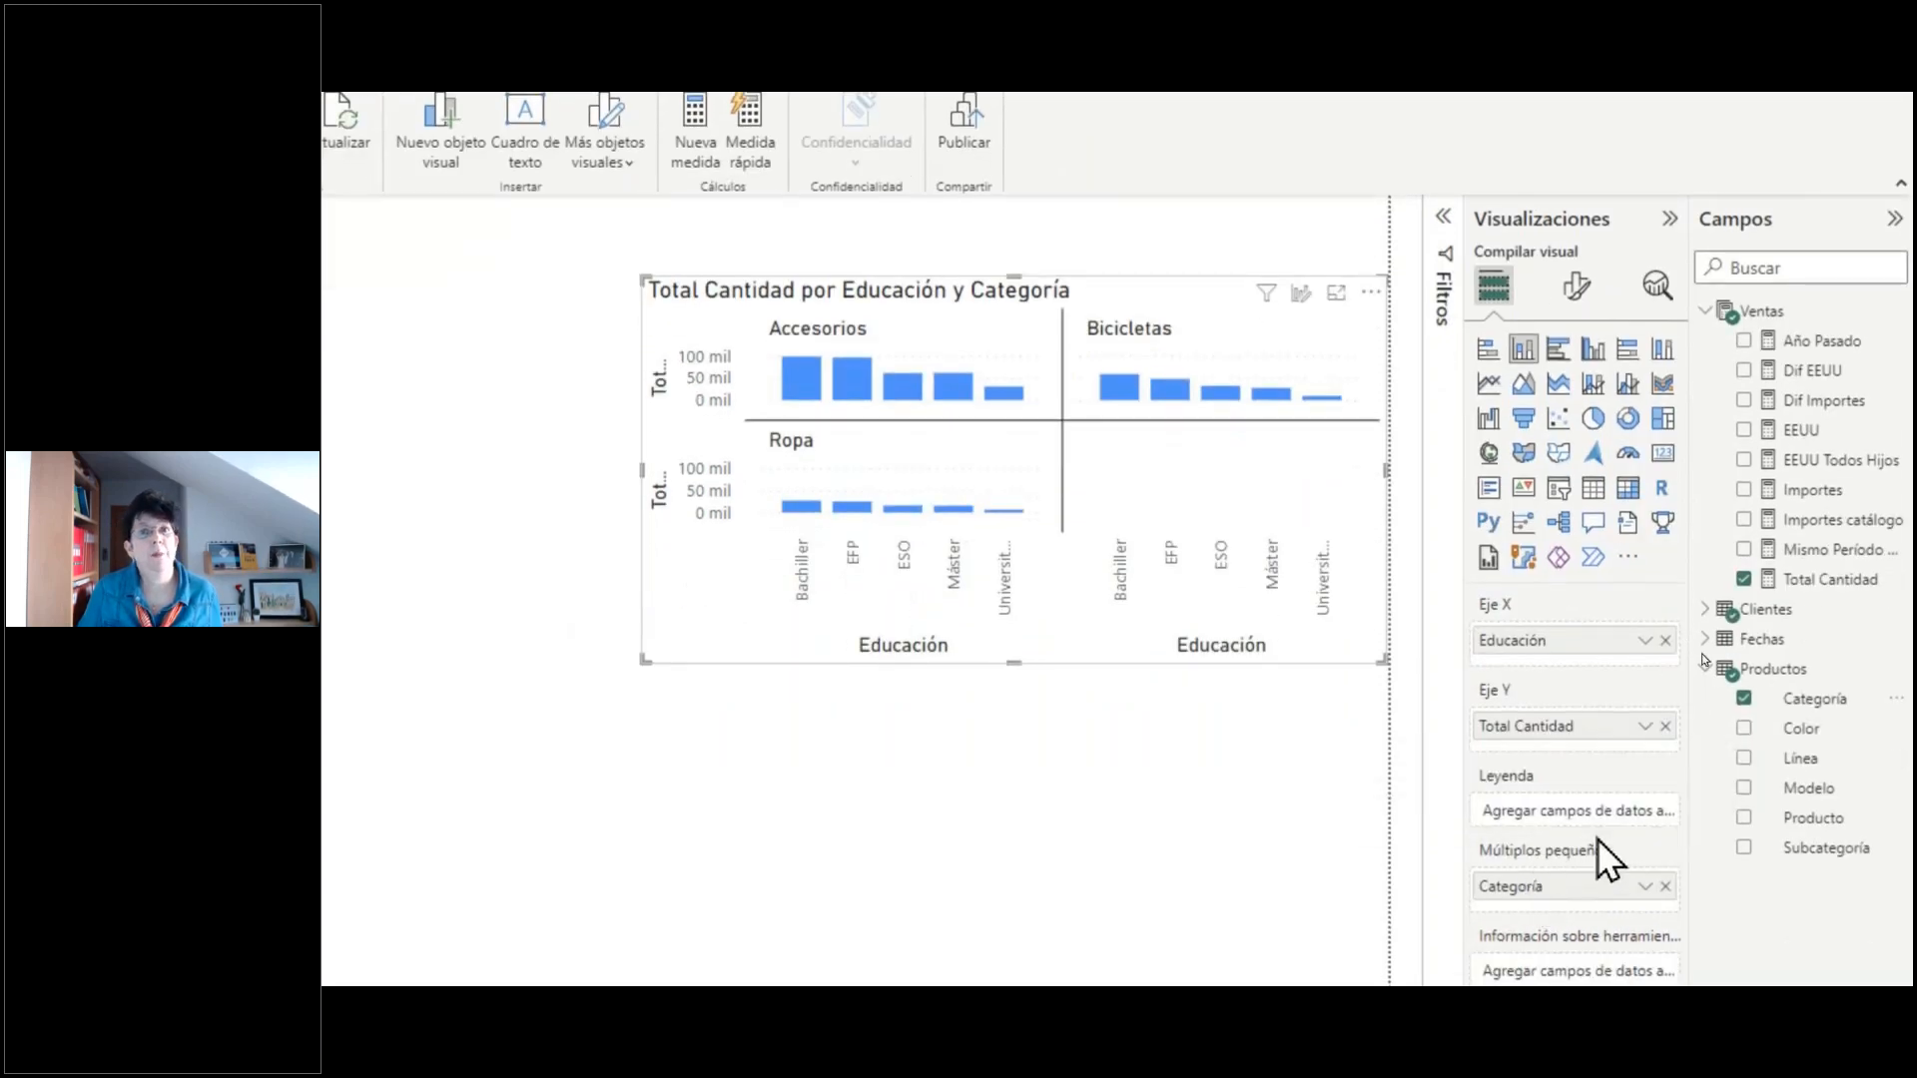
pyautogui.moveTo(1010, 663); pyautogui.dragTo(1018, 873)
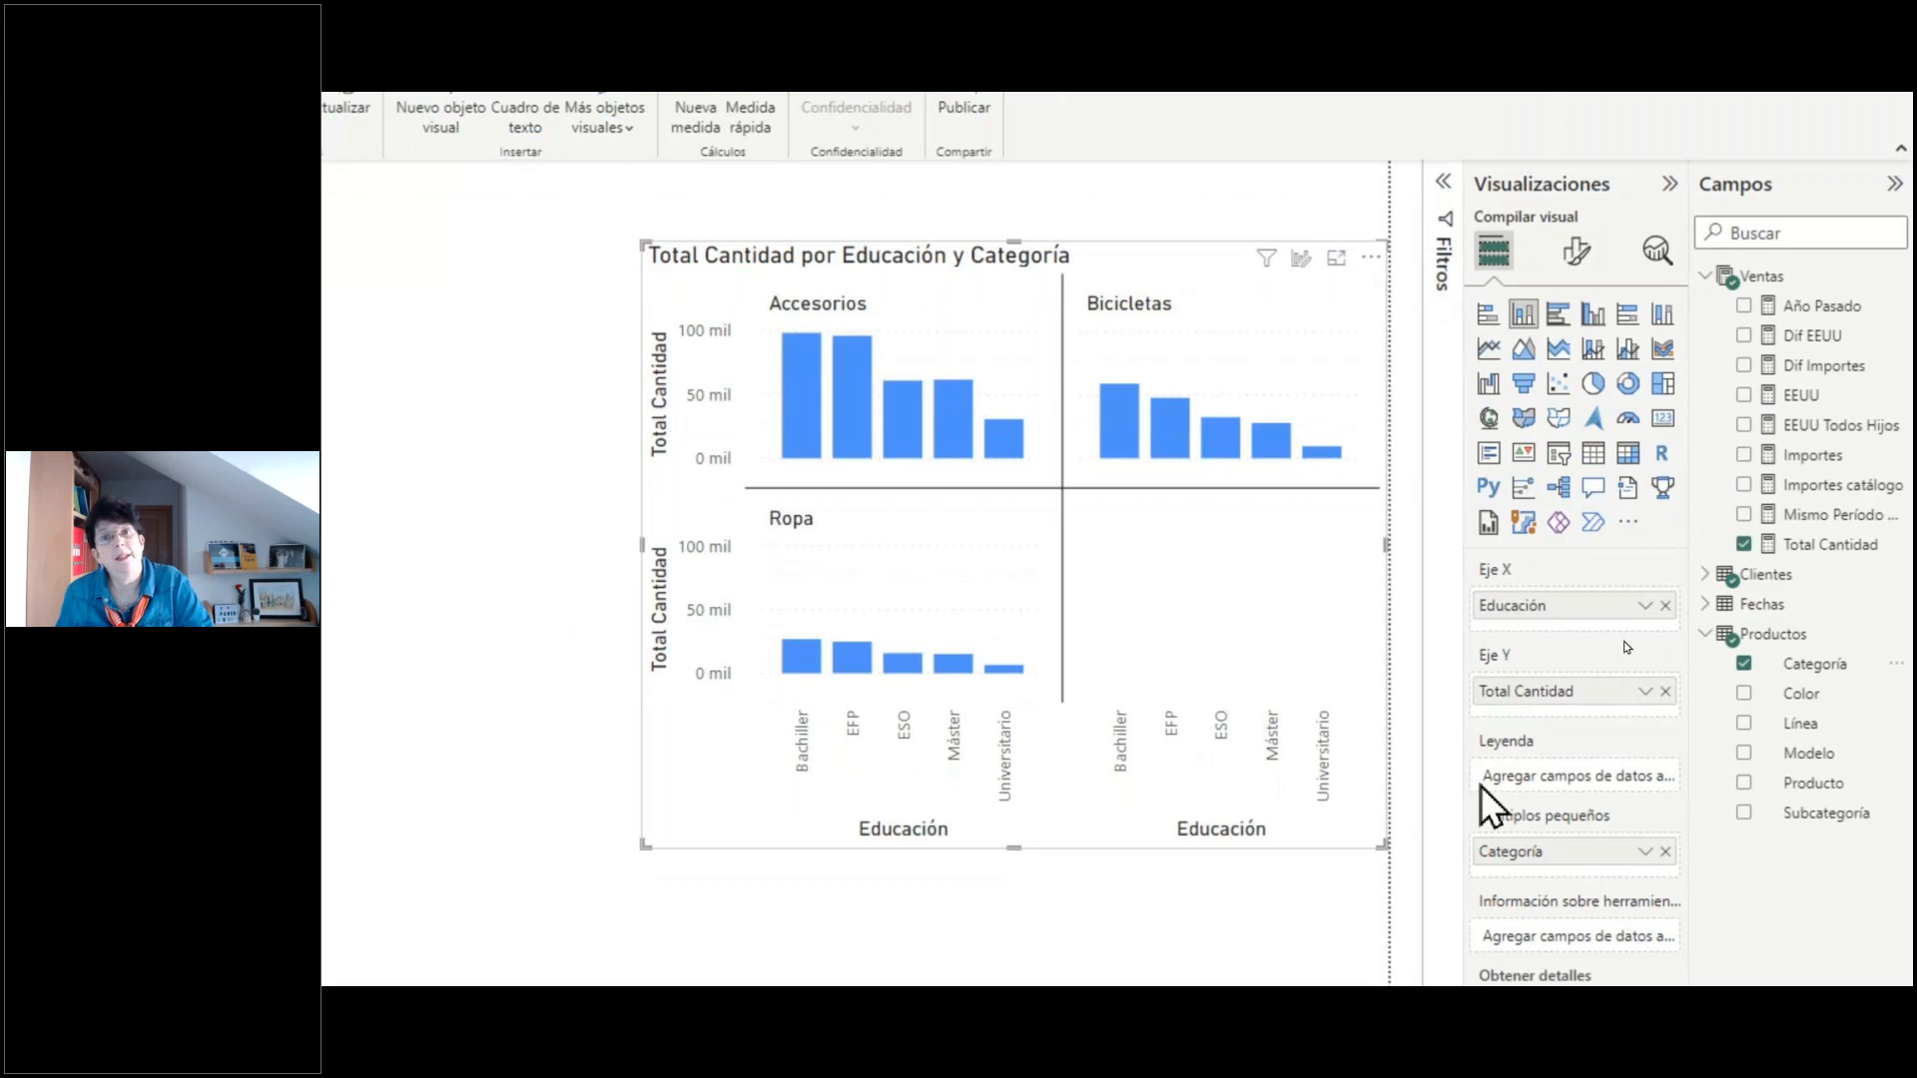
# - Lay out the small multiples in 1 row and 3 columns and reduce the chart's height
pyautogui.click(1581, 254)
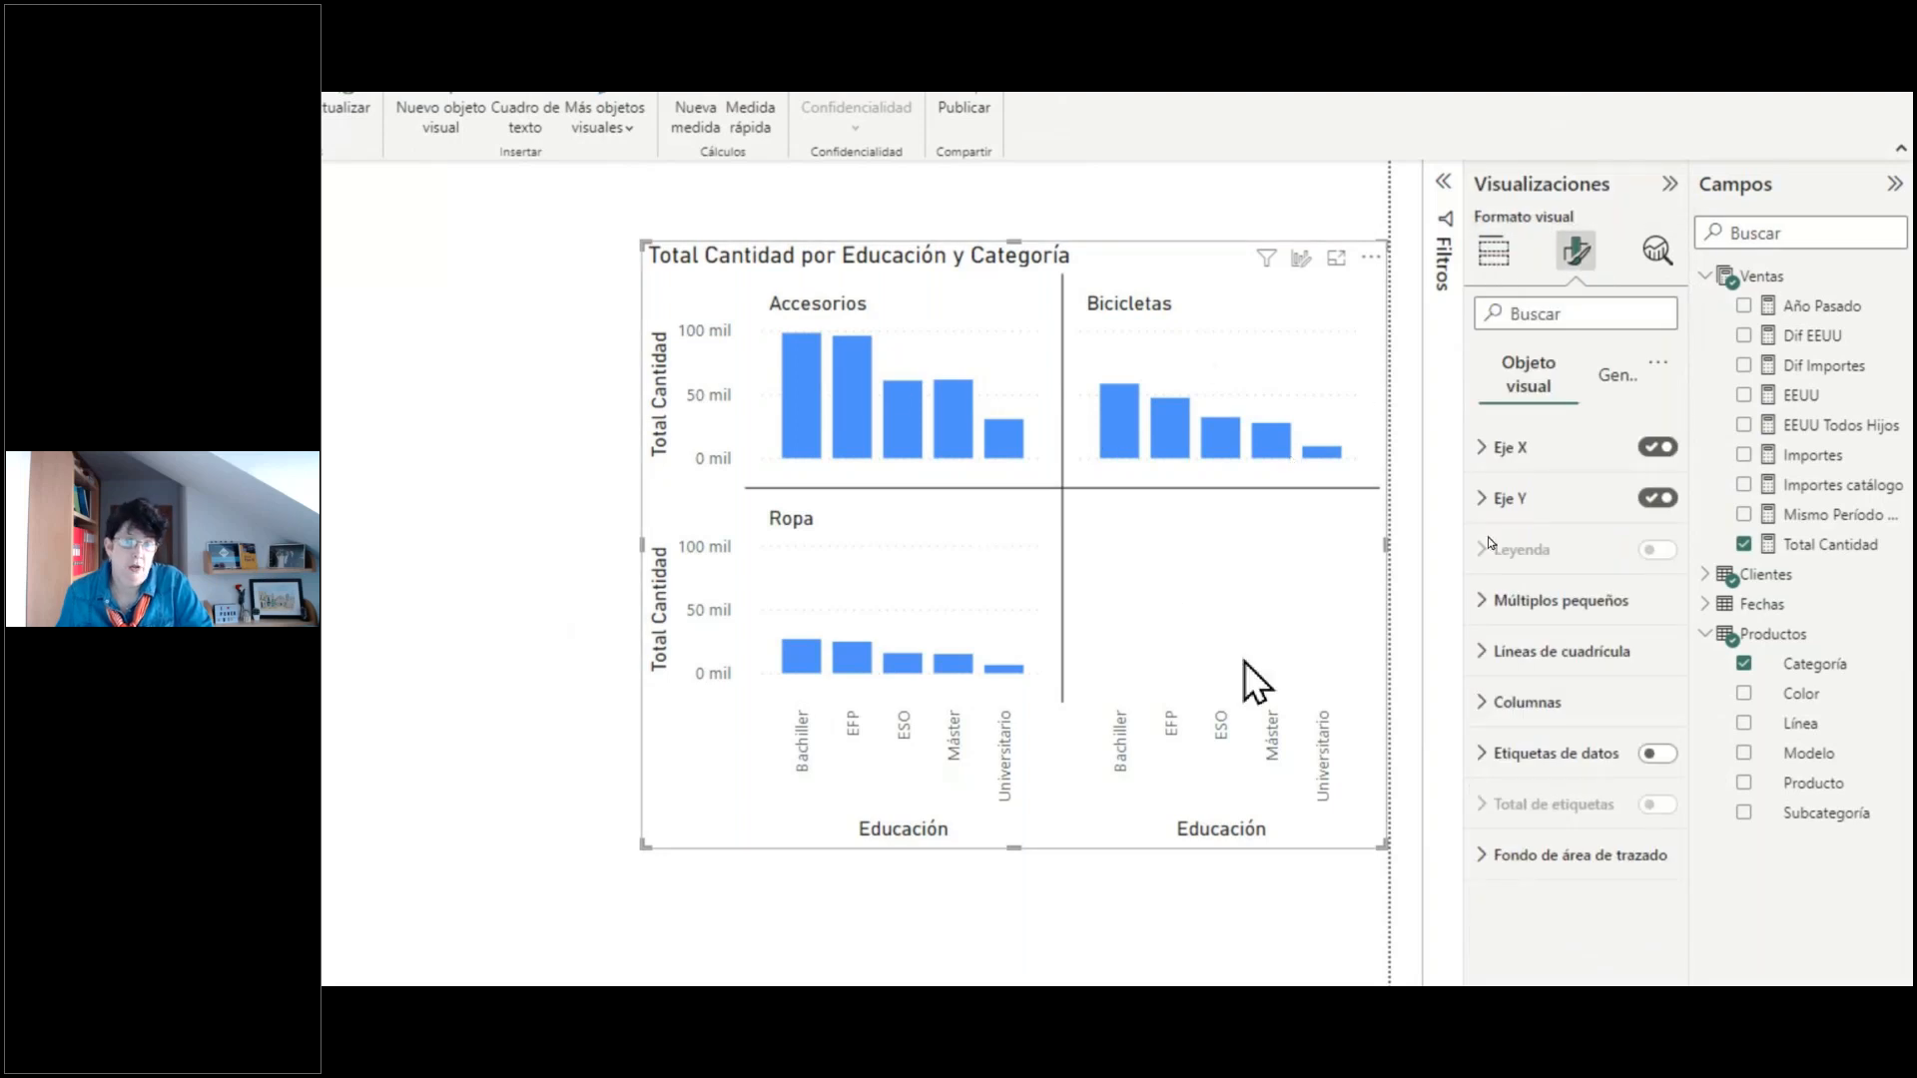
pyautogui.click(1488, 605)
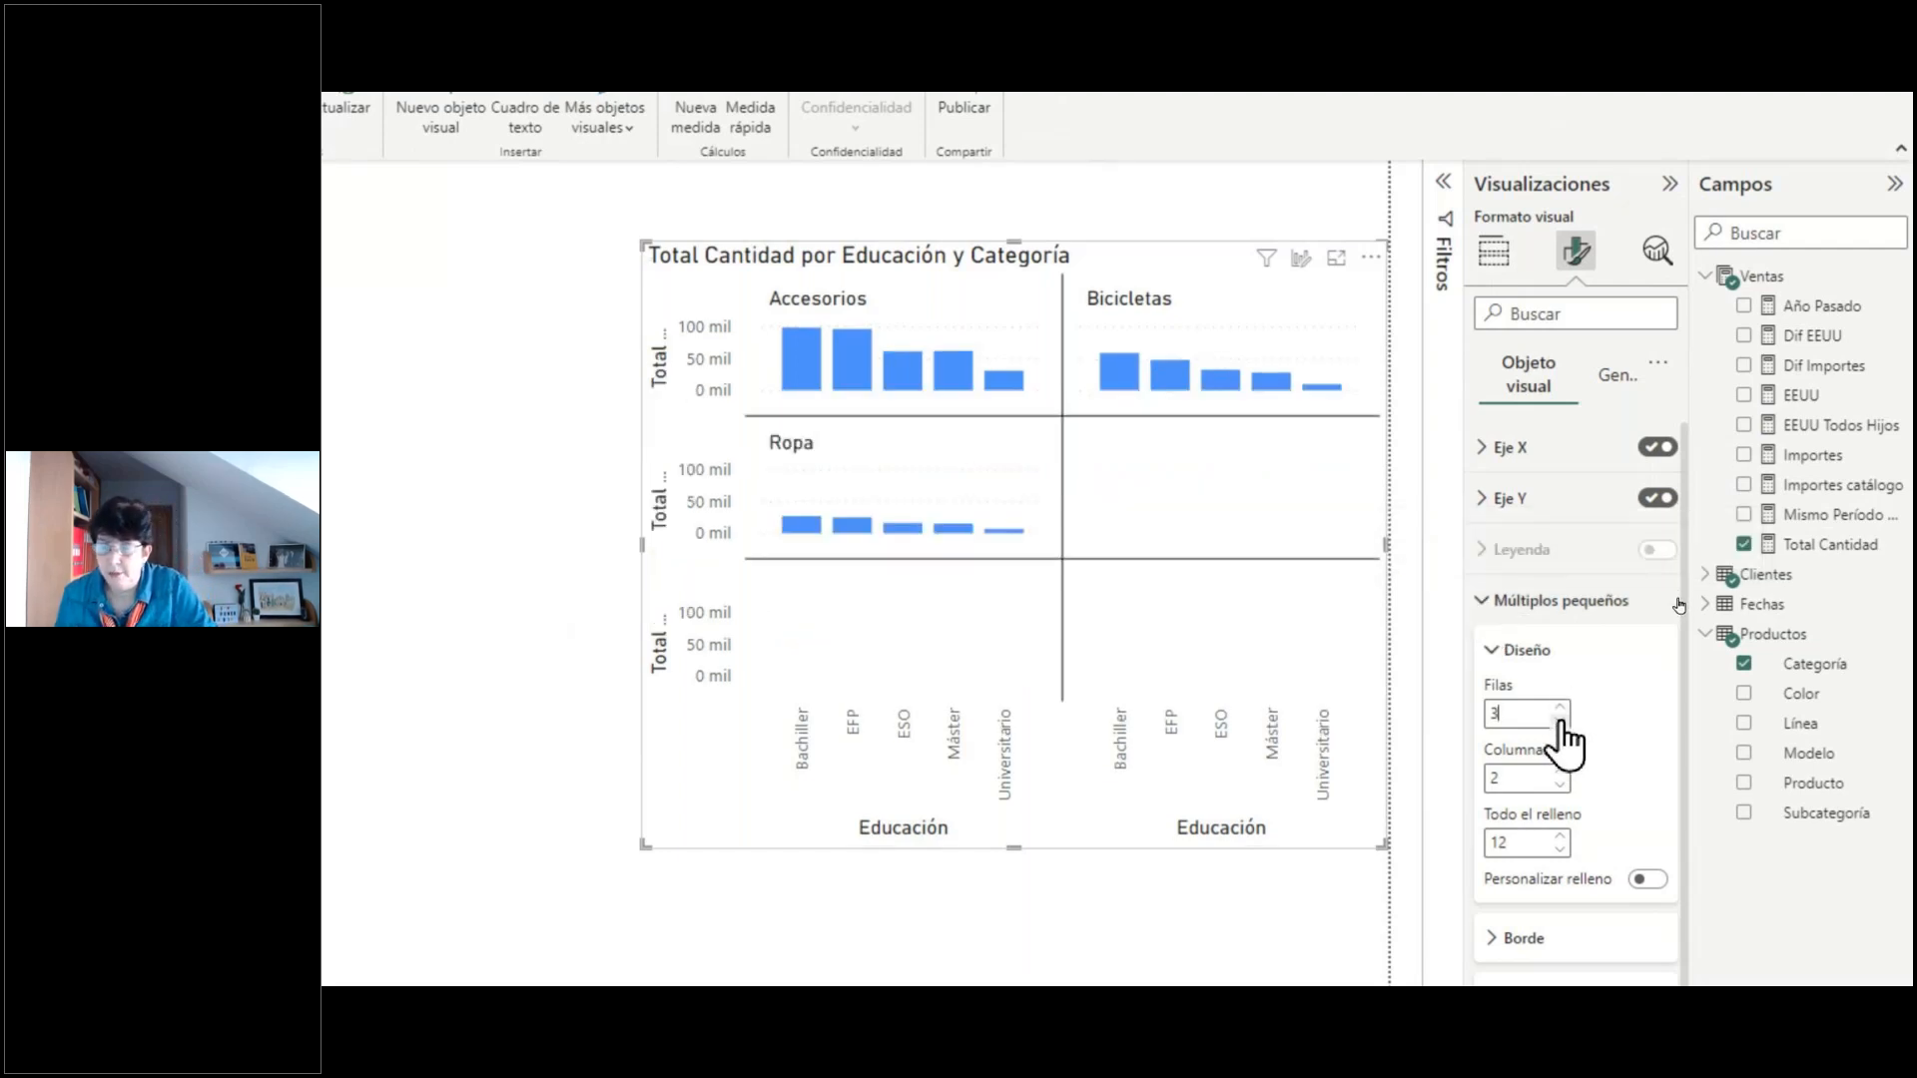
pyautogui.click(1559, 721)
pyautogui.click(1560, 721)
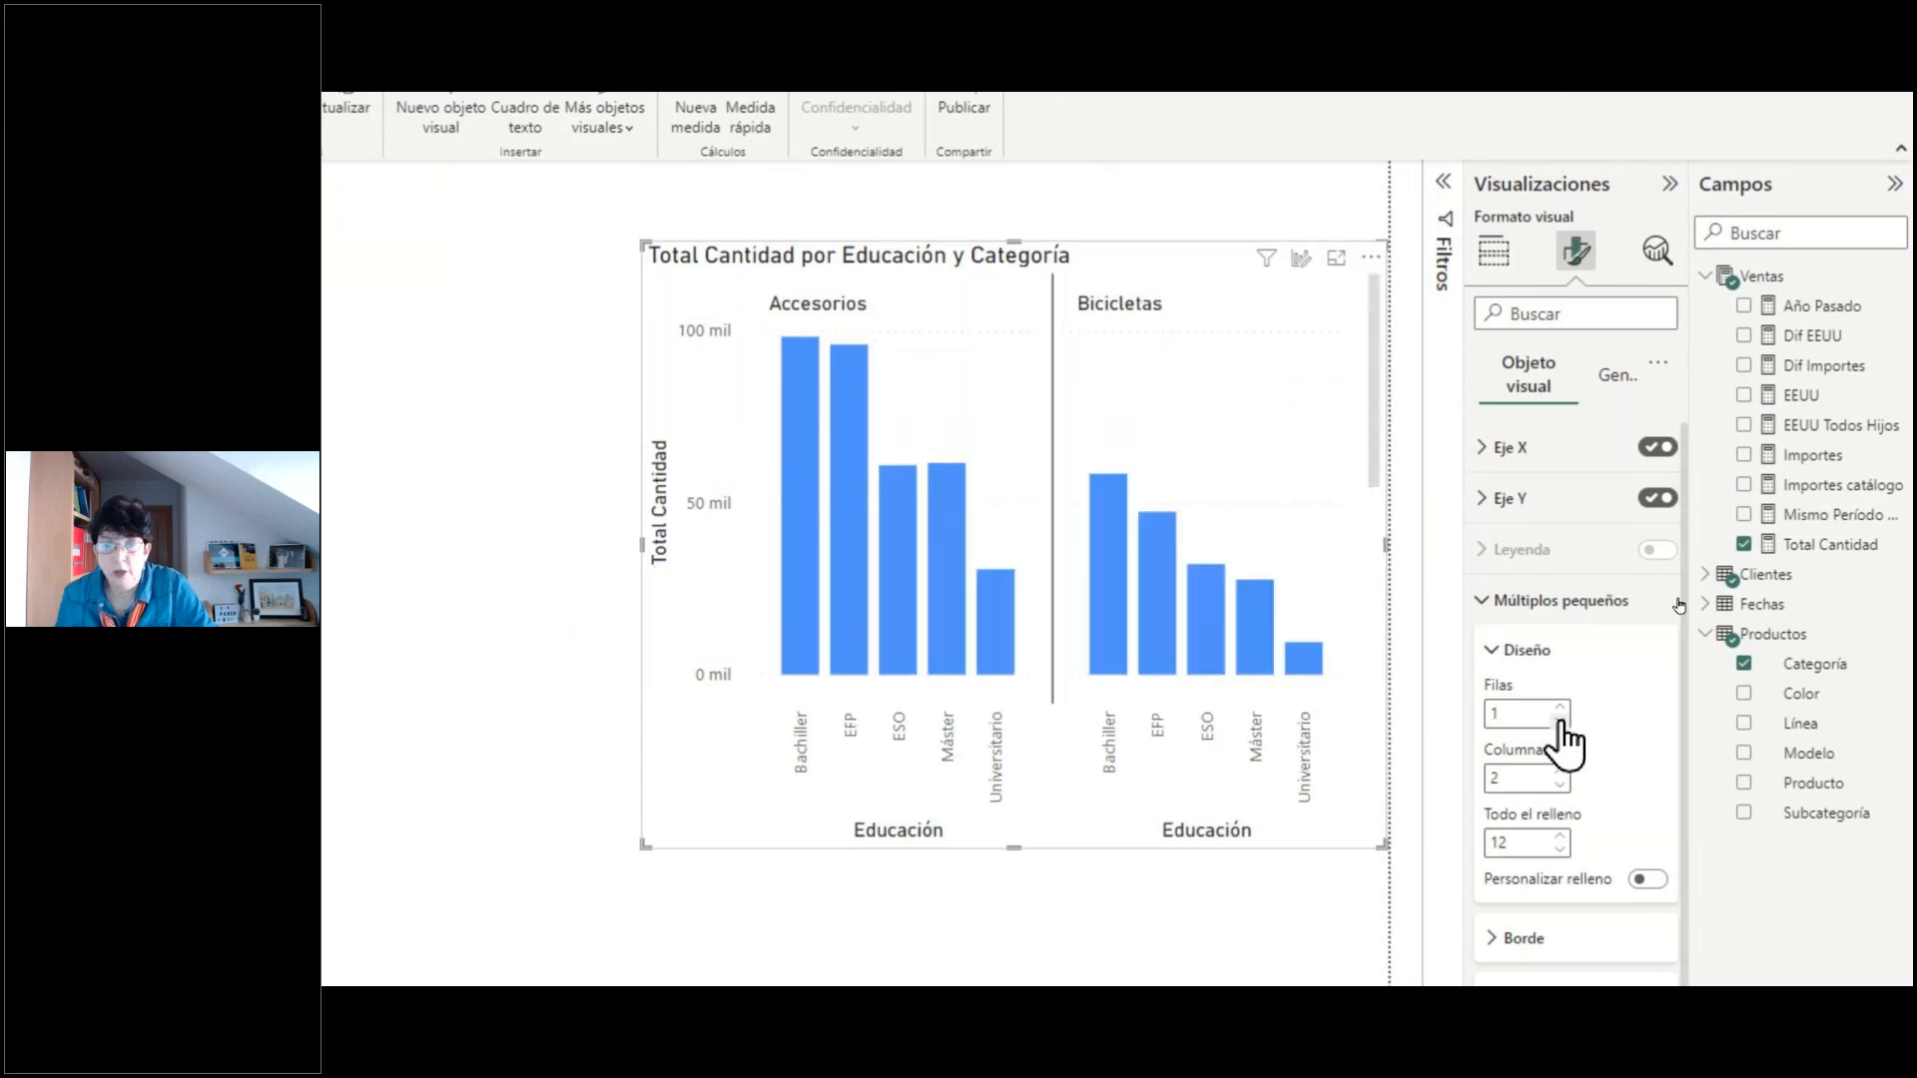
pyautogui.click(1560, 773)
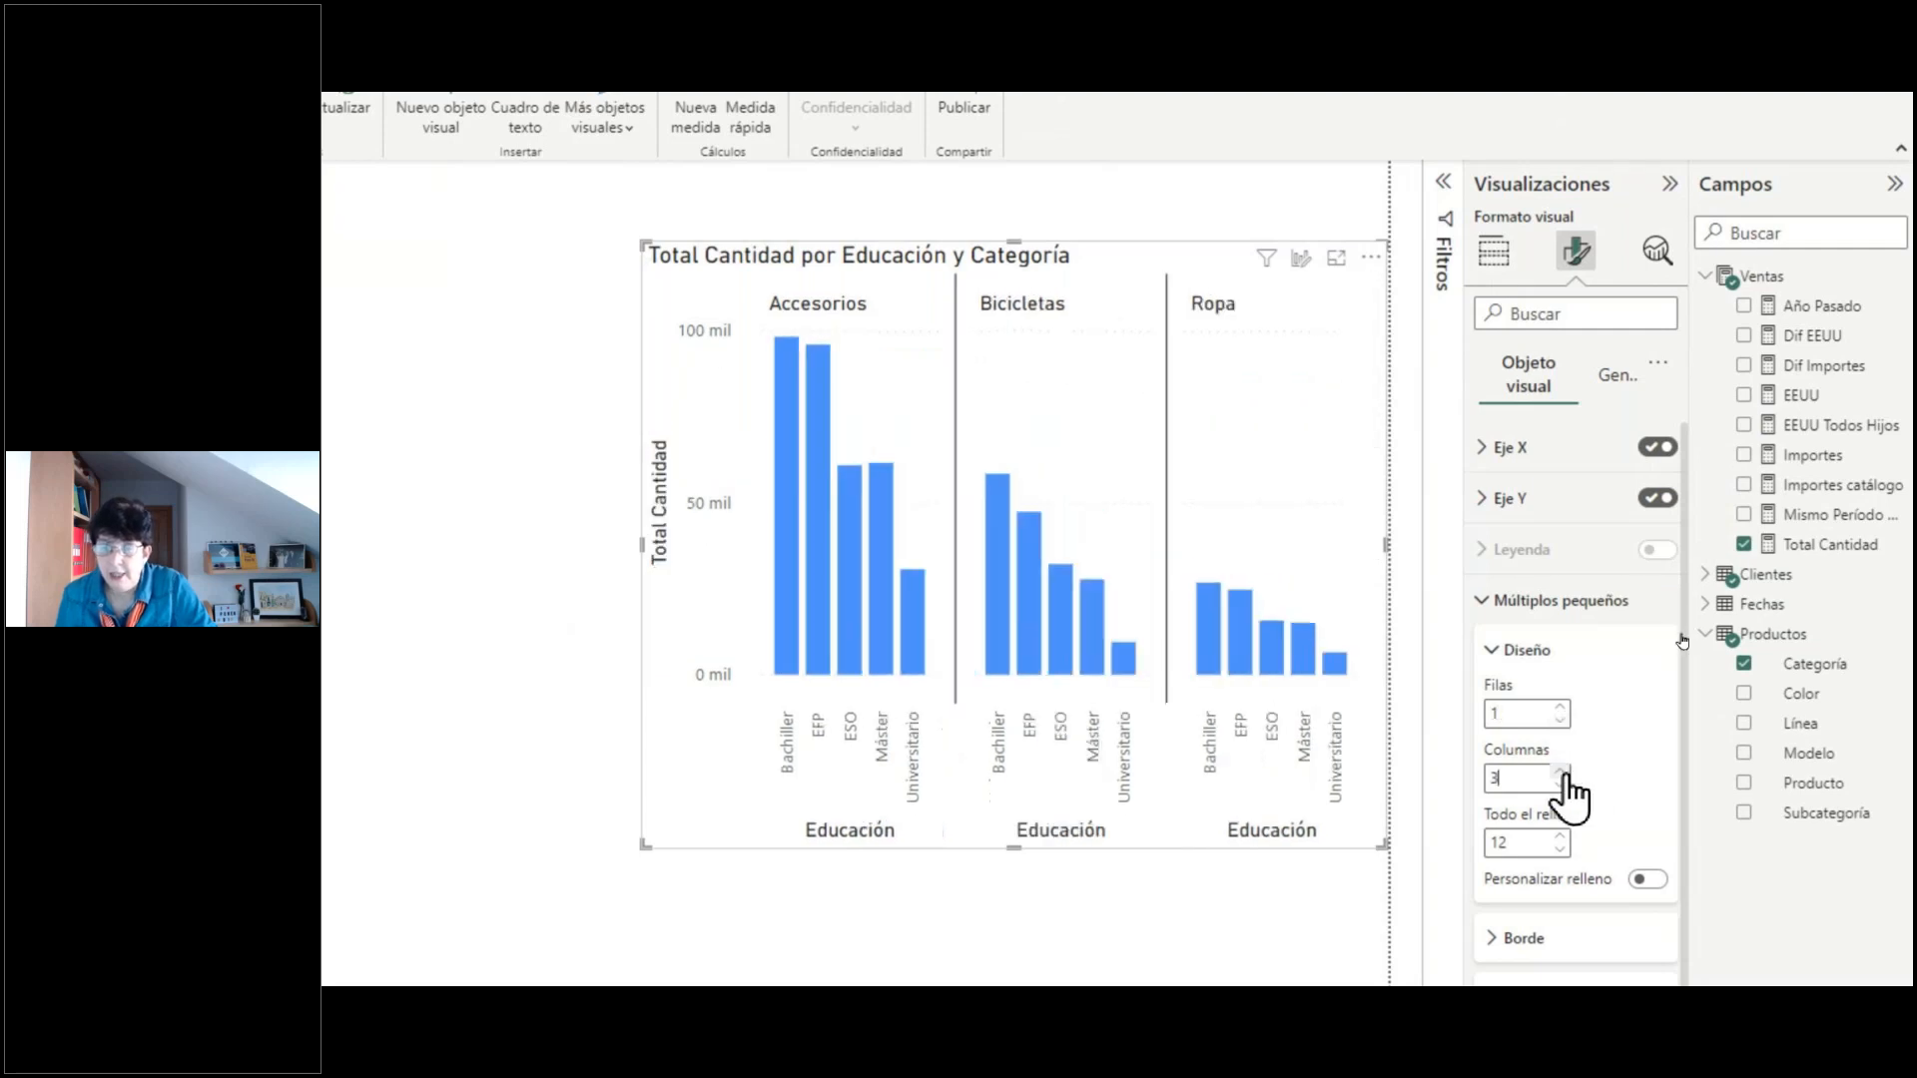
pyautogui.moveTo(1012, 847); pyautogui.dragTo(1012, 557)
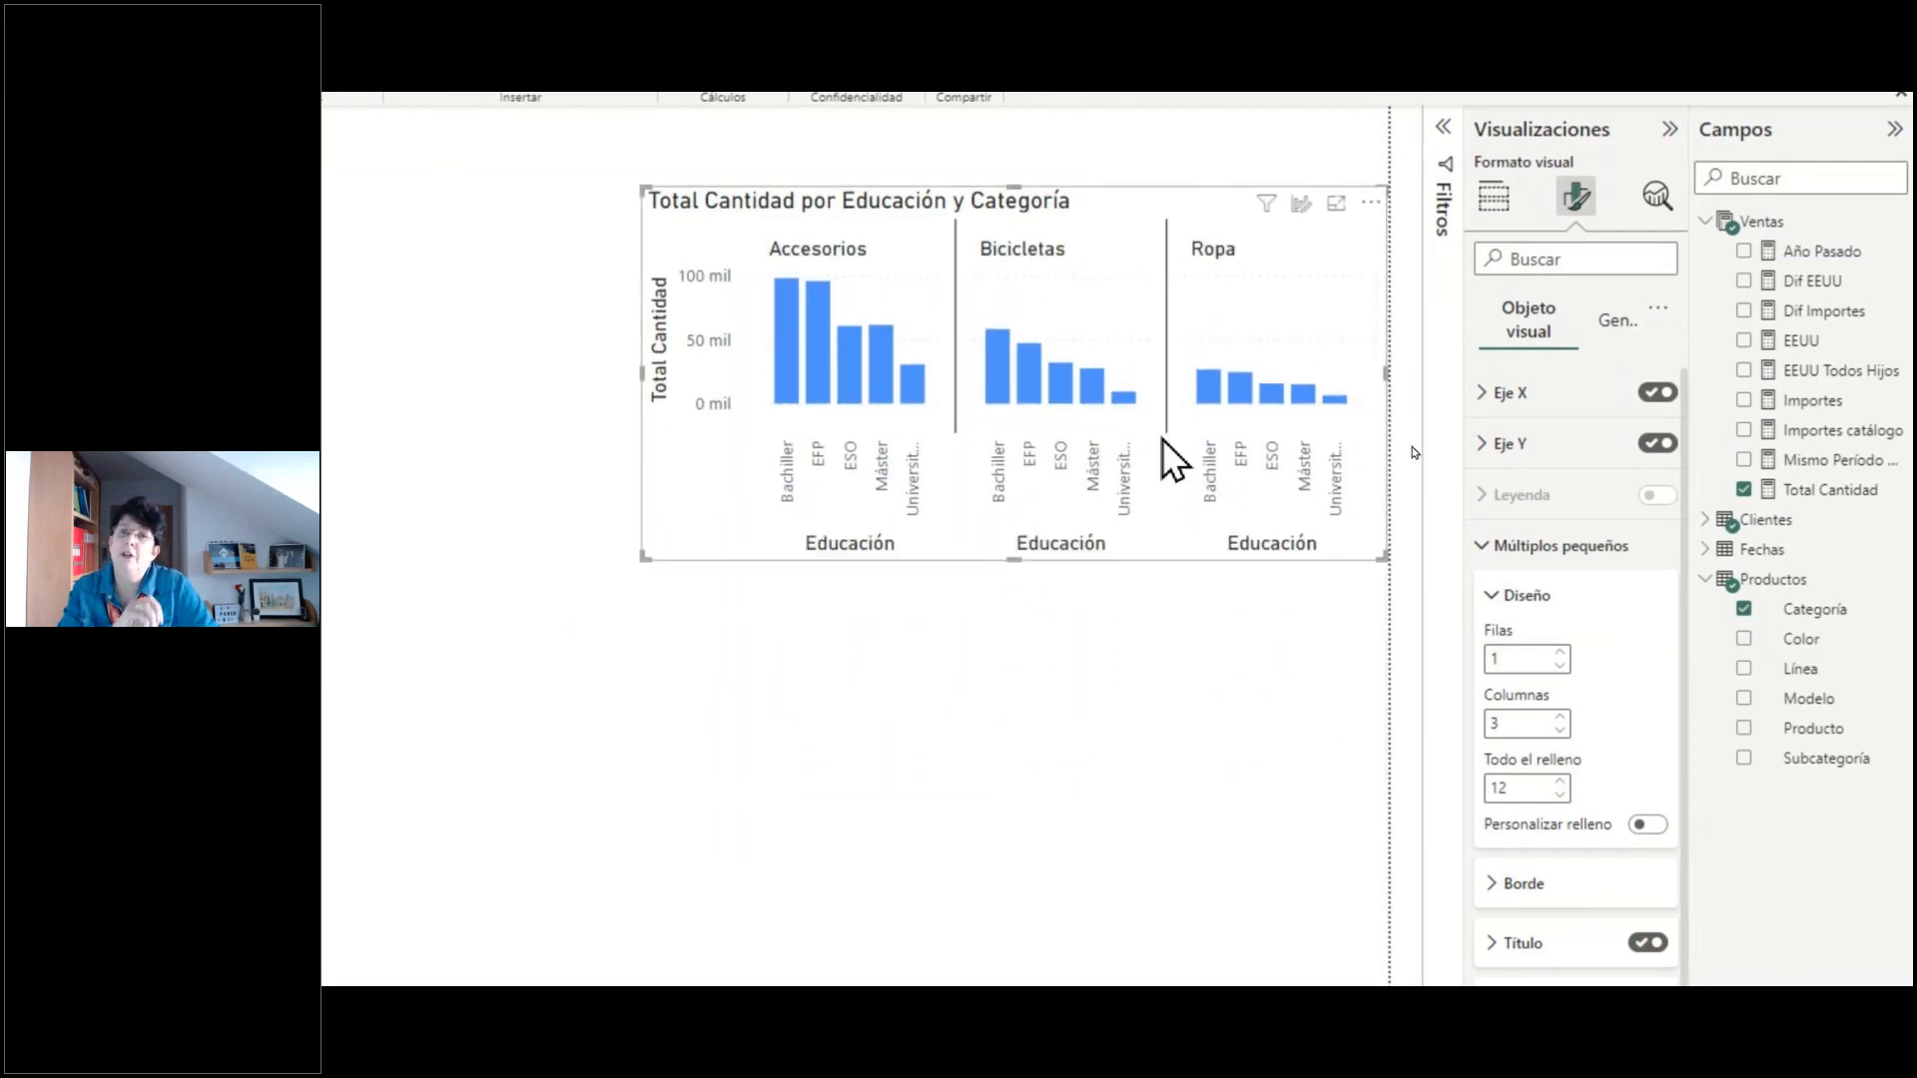
# - Split the small-multiple columns by the Línea field of Productos as the legend
pyautogui.click(1491, 464)
pyautogui.click(1488, 465)
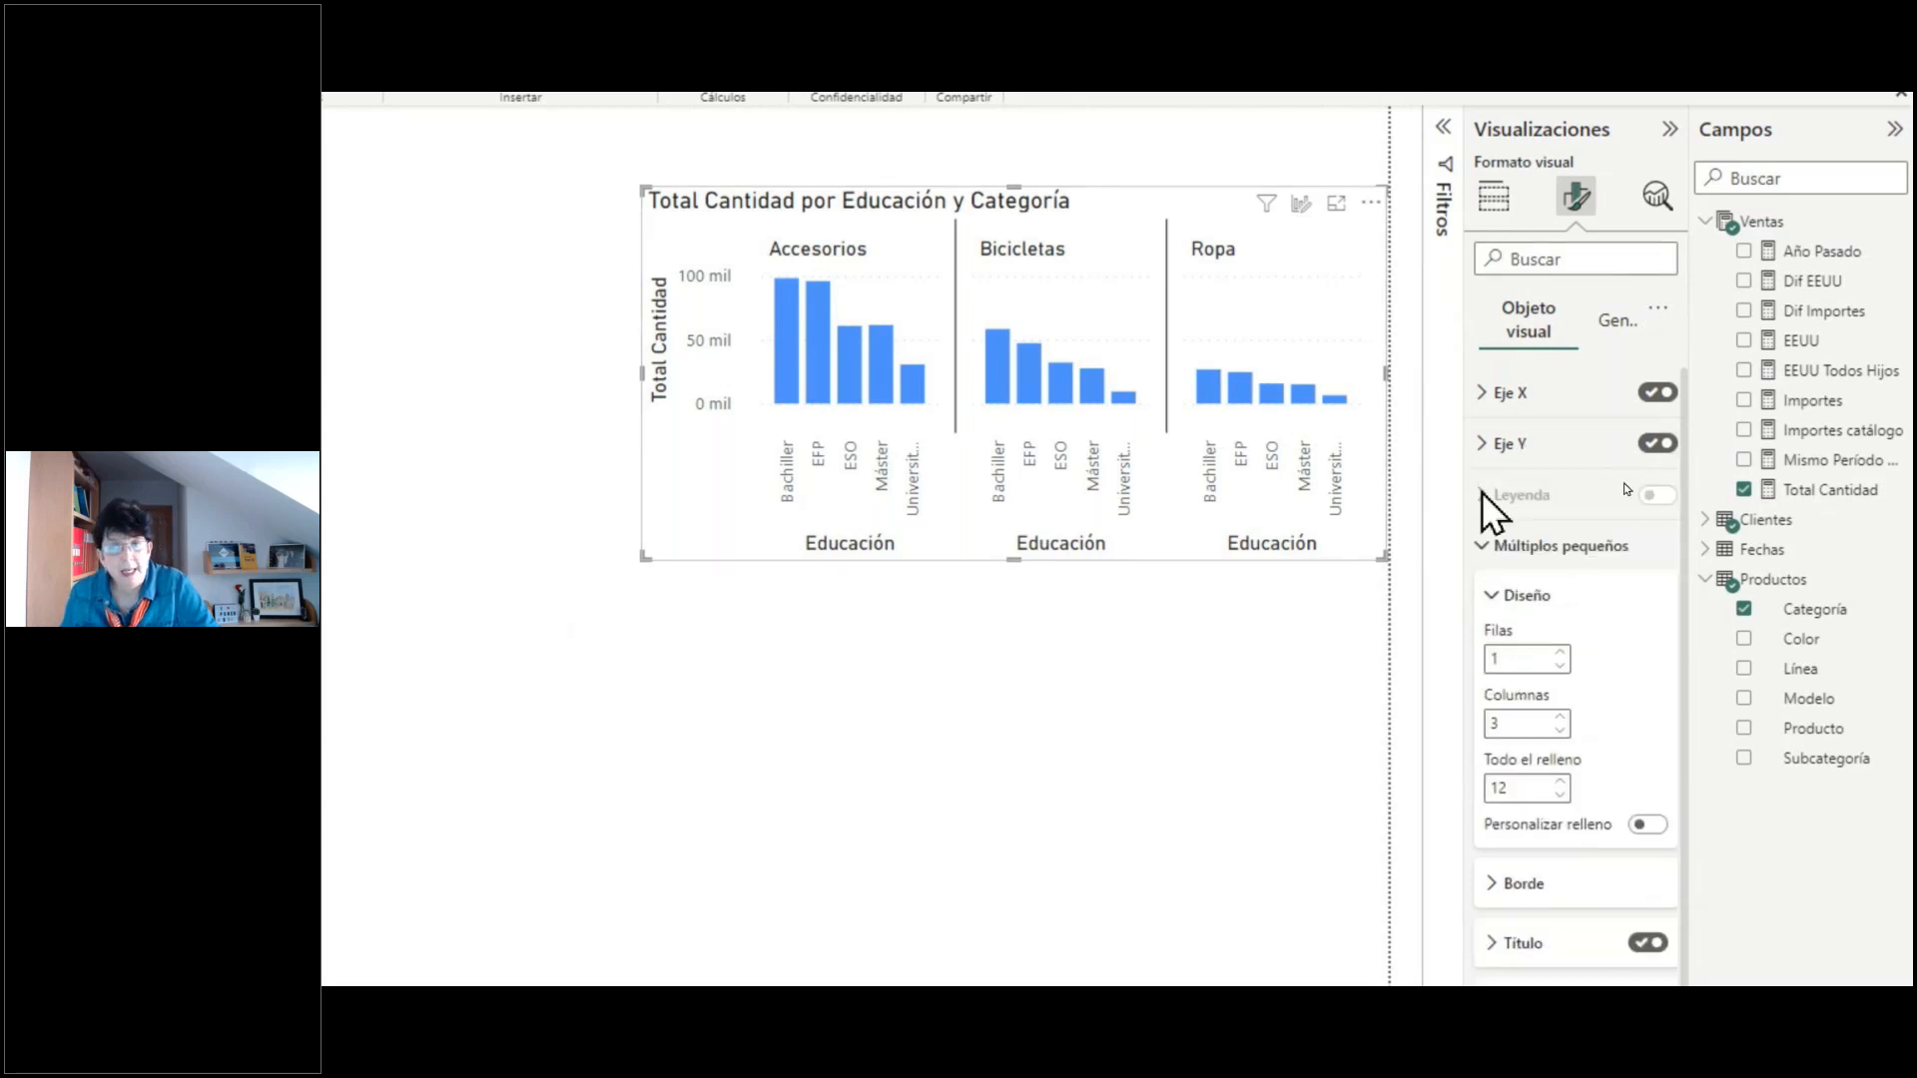
pyautogui.click(1483, 546)
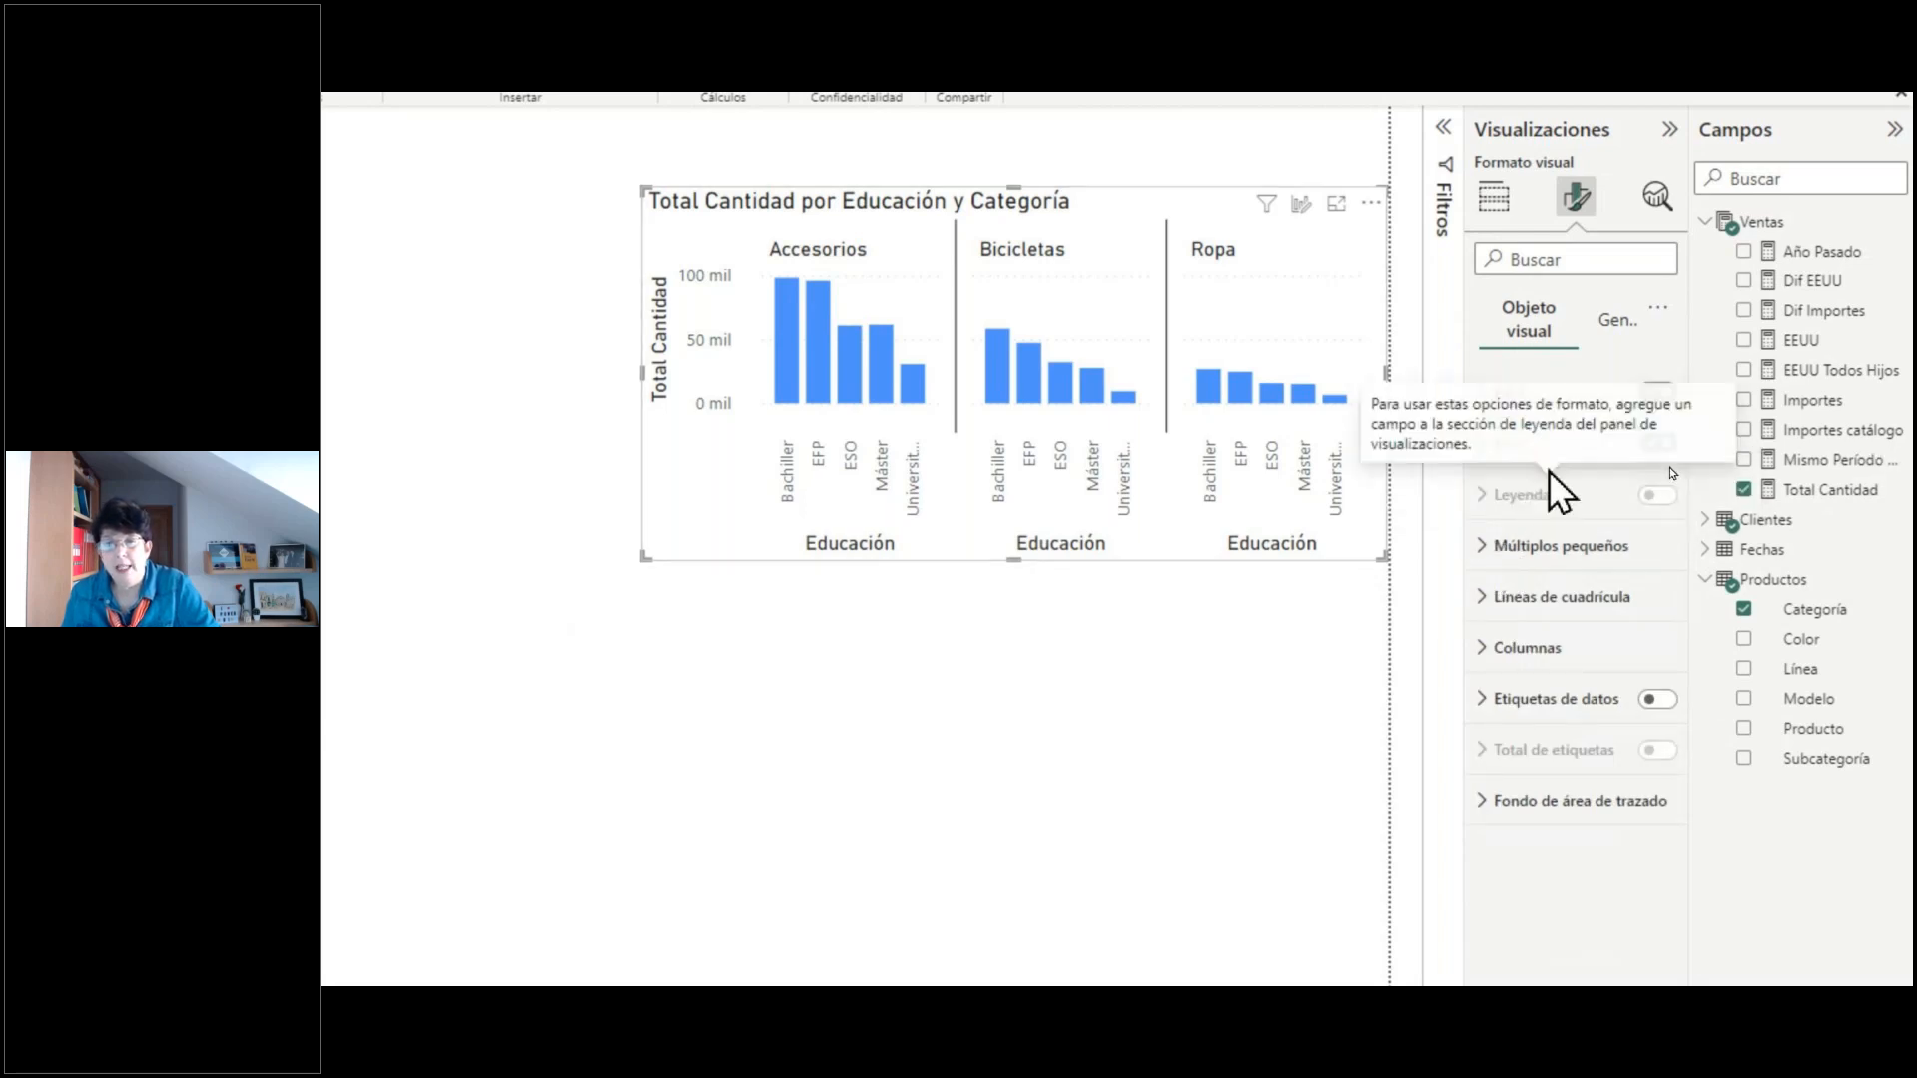
pyautogui.click(1495, 208)
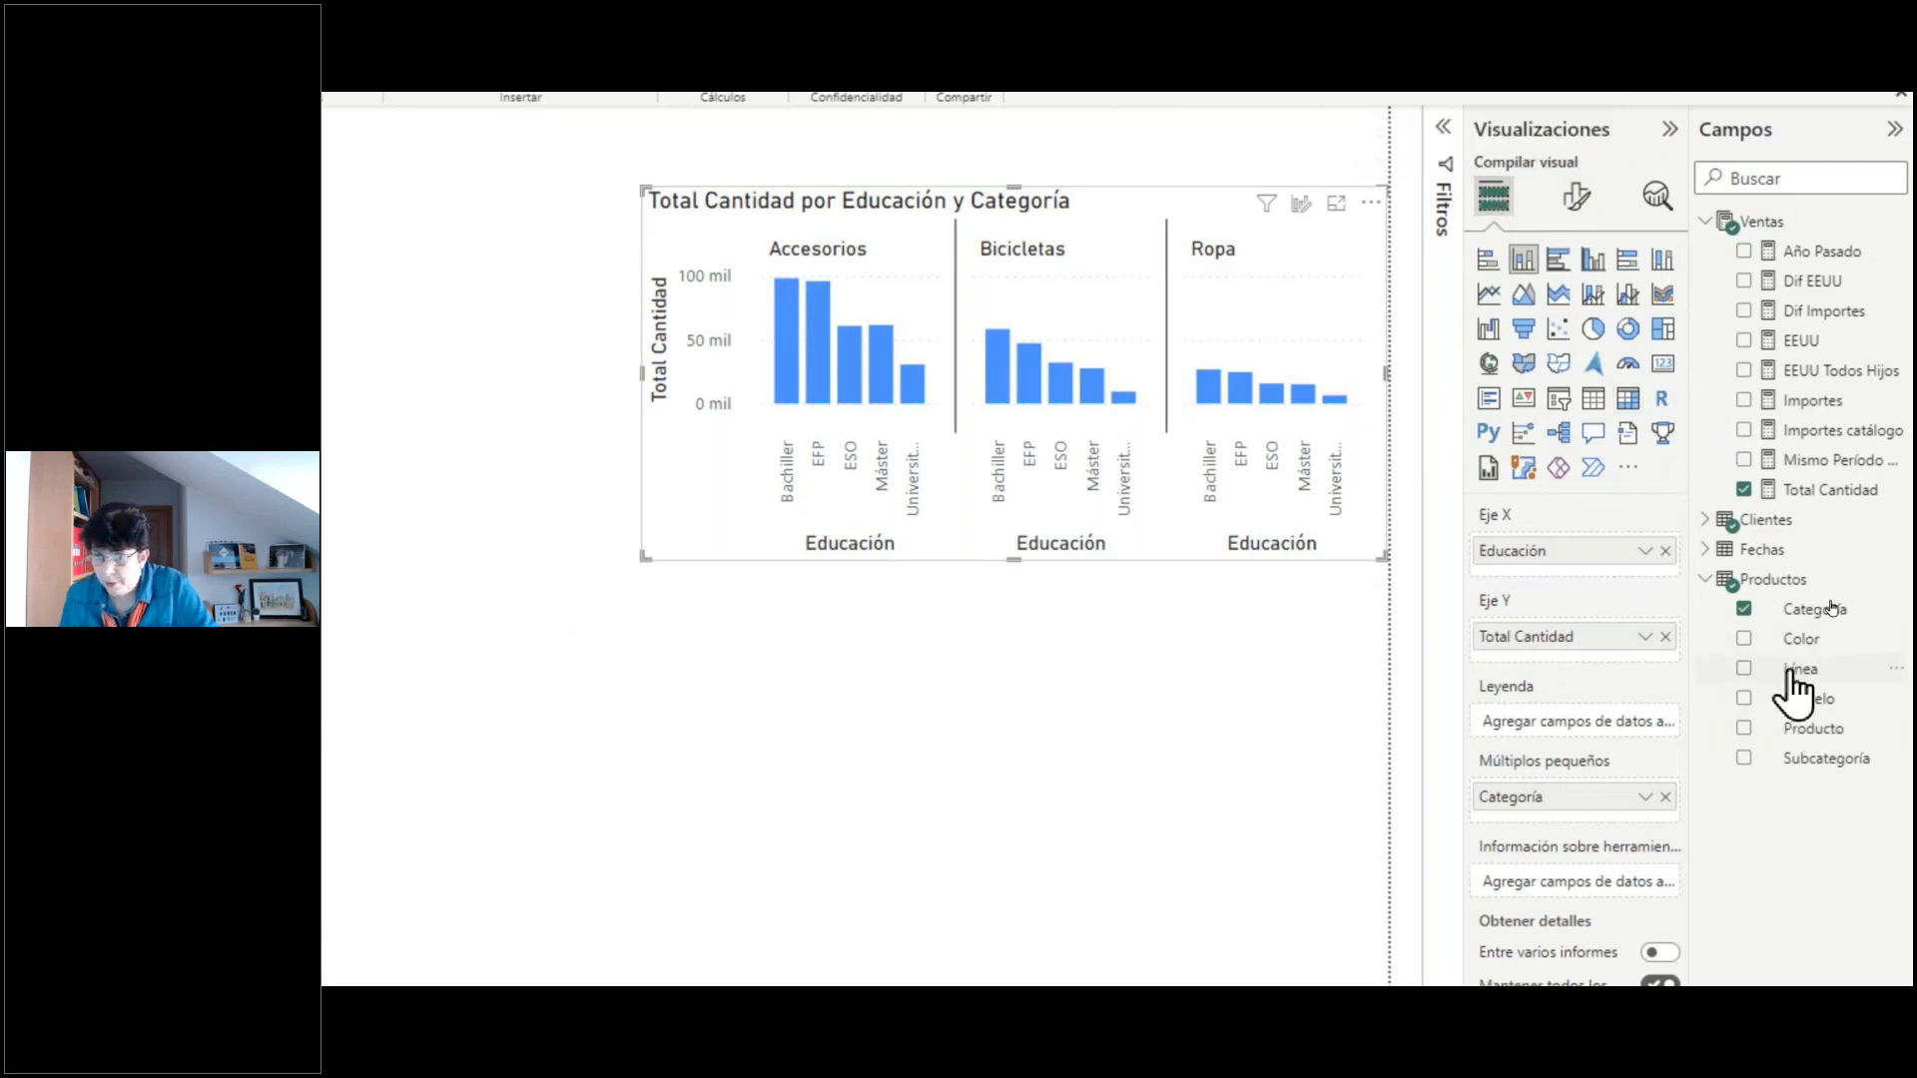
pyautogui.moveTo(1797, 669); pyautogui.dragTo(1575, 727)
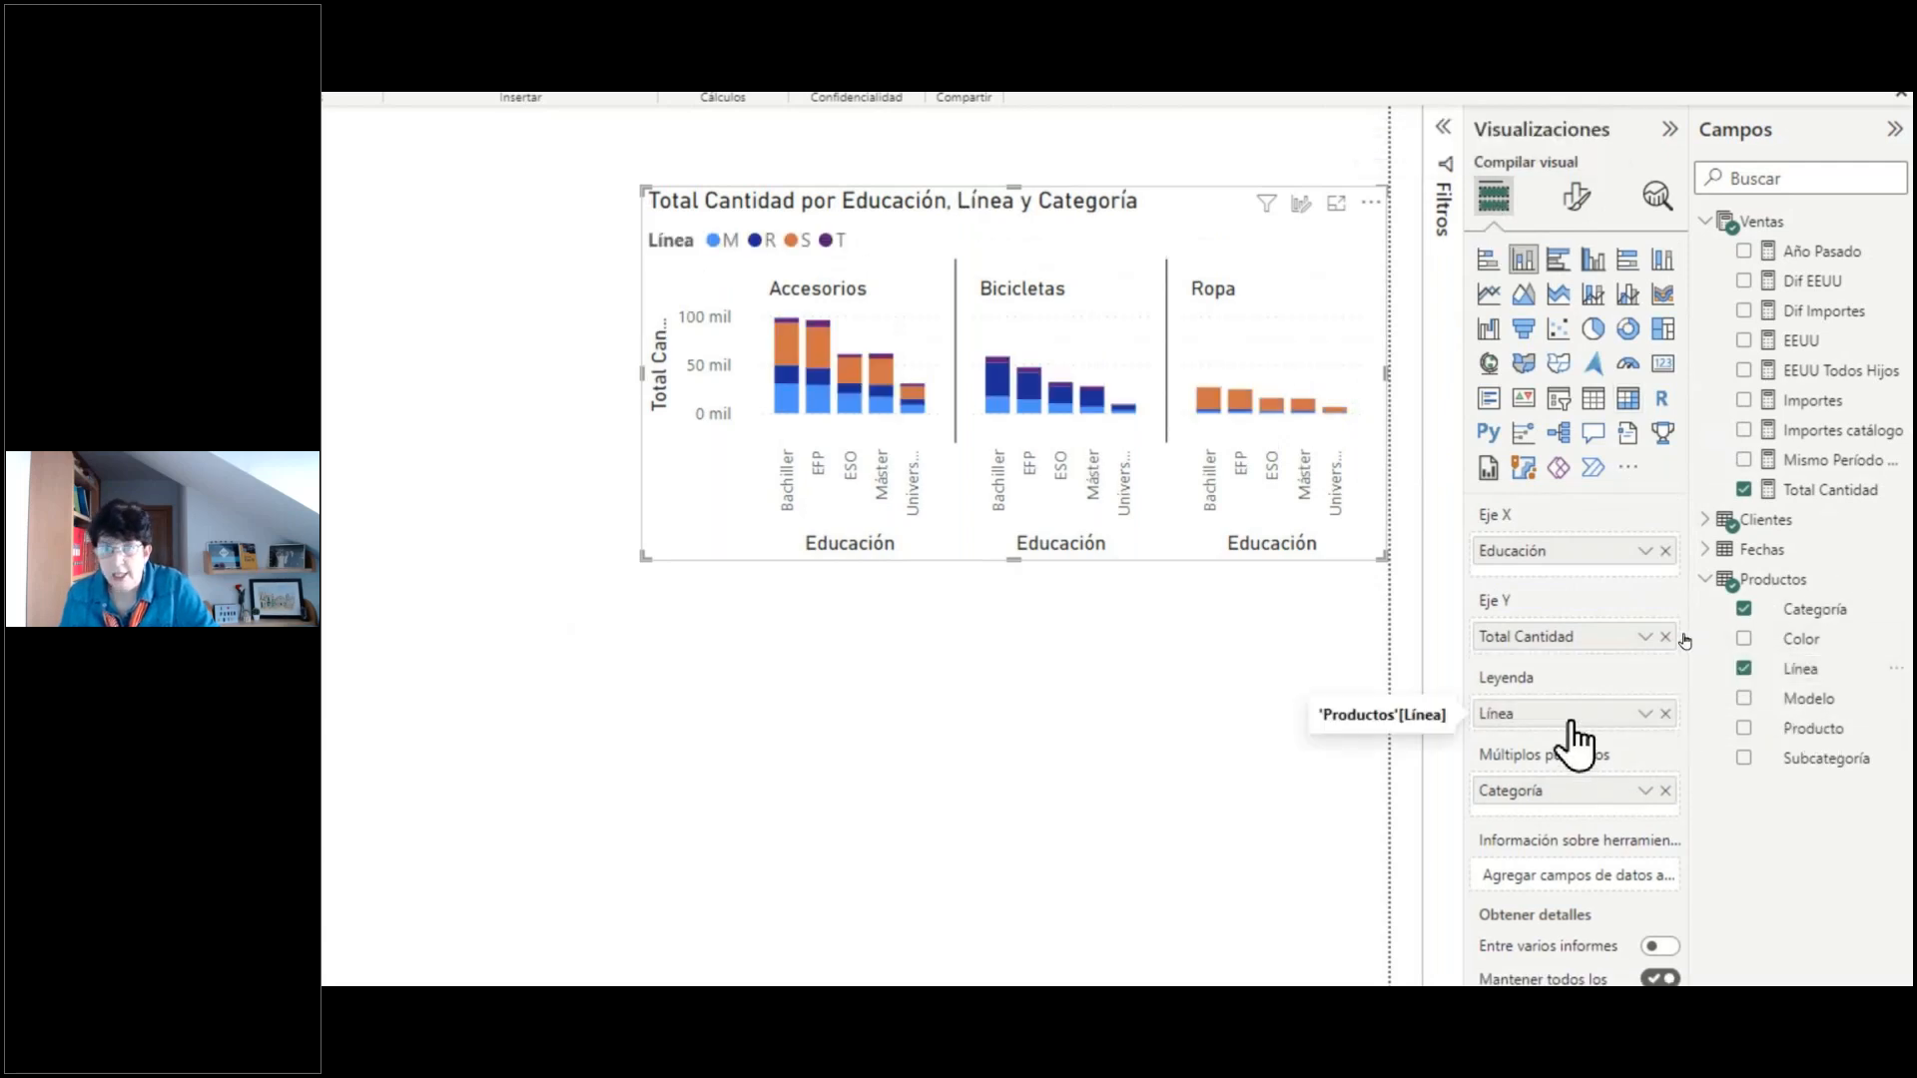
# - Examine the chart's legend formatting settings and its additional options for exporting and sorting
pyautogui.click(1577, 206)
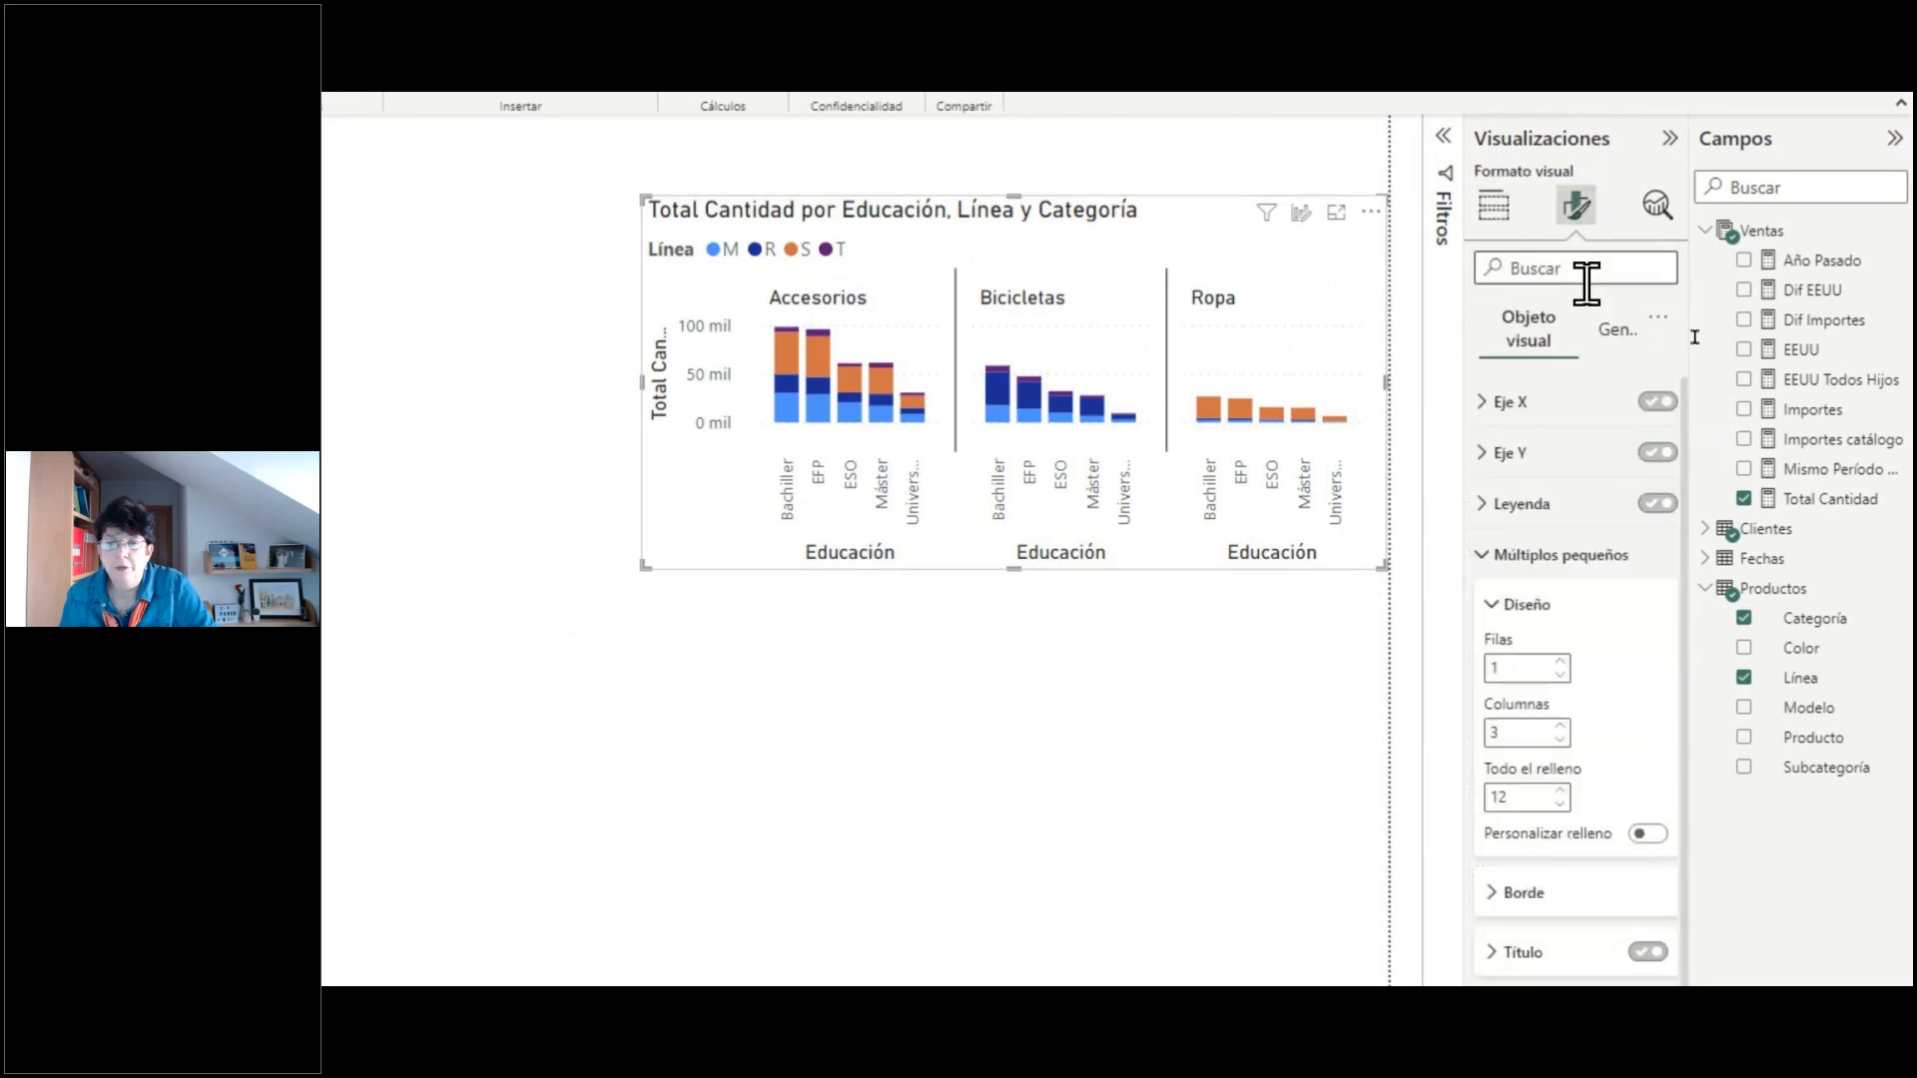
pyautogui.click(1498, 504)
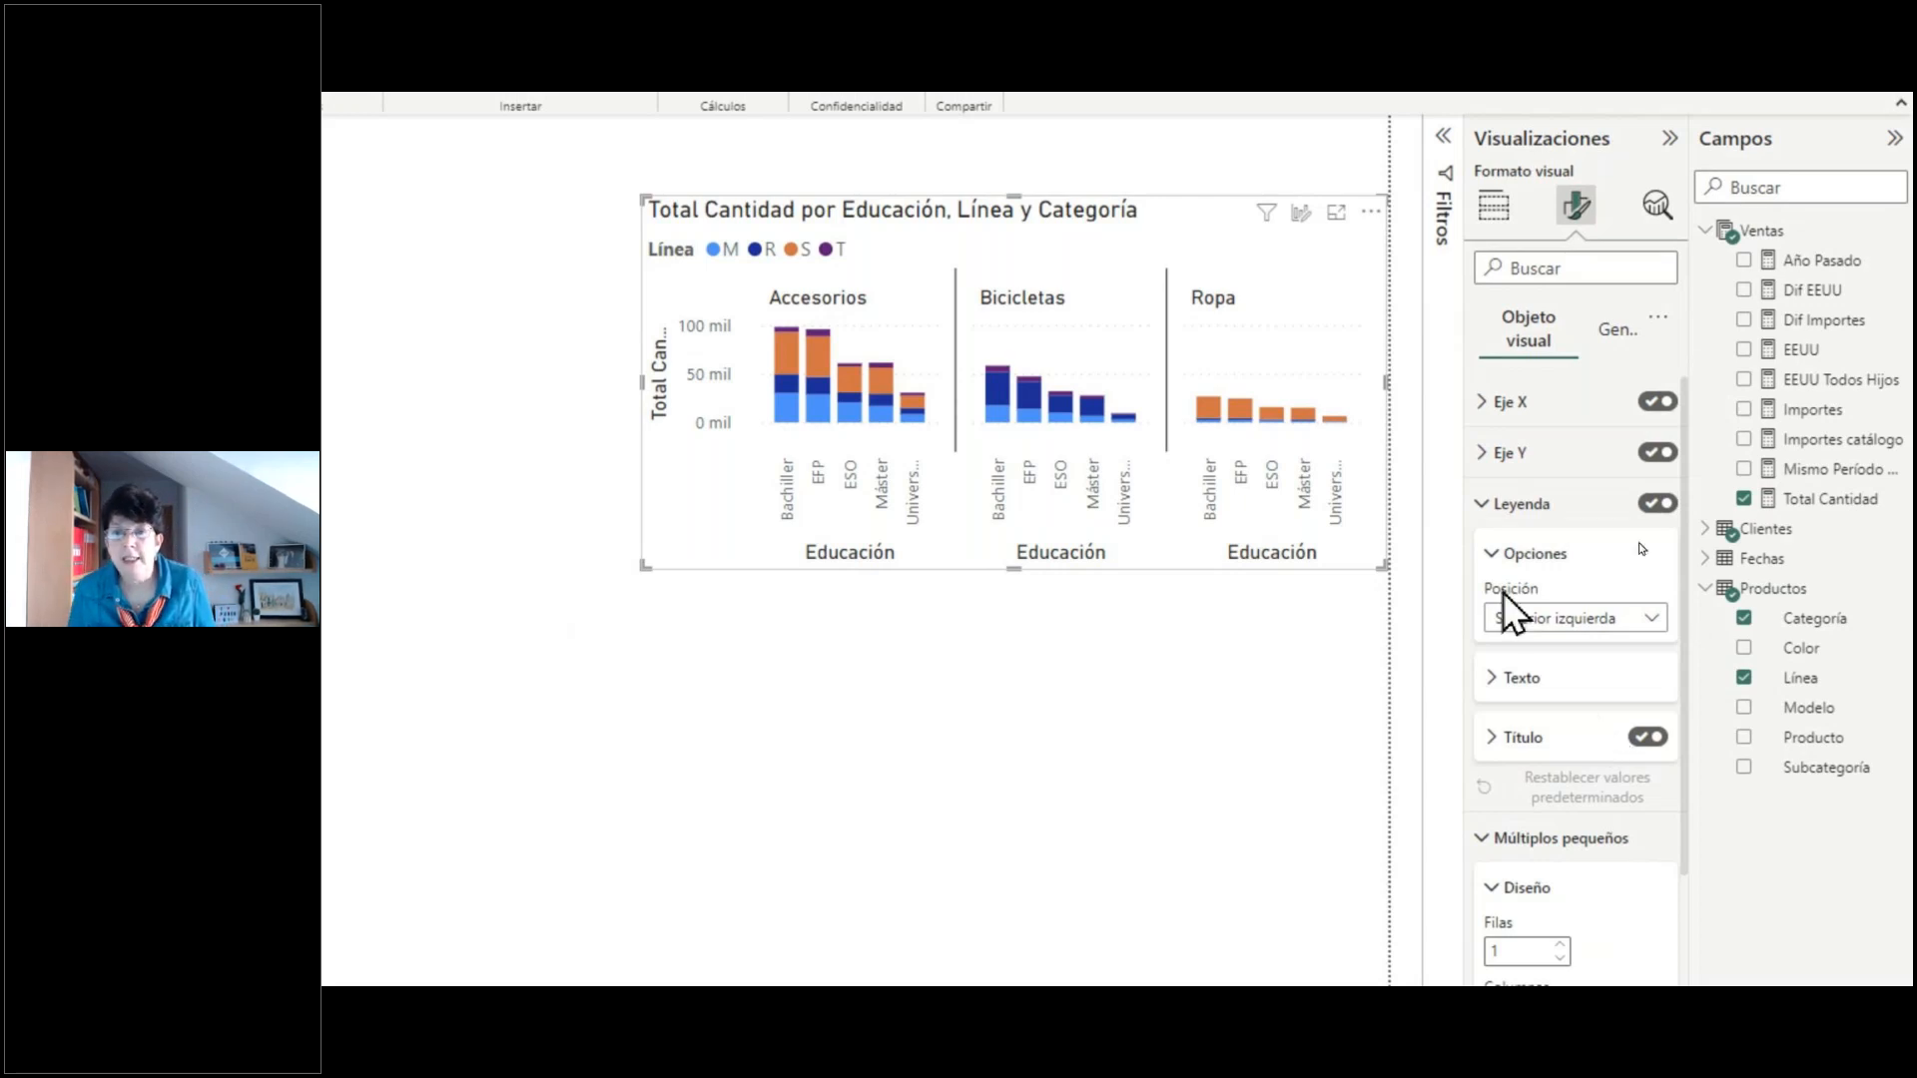
pyautogui.click(1370, 377)
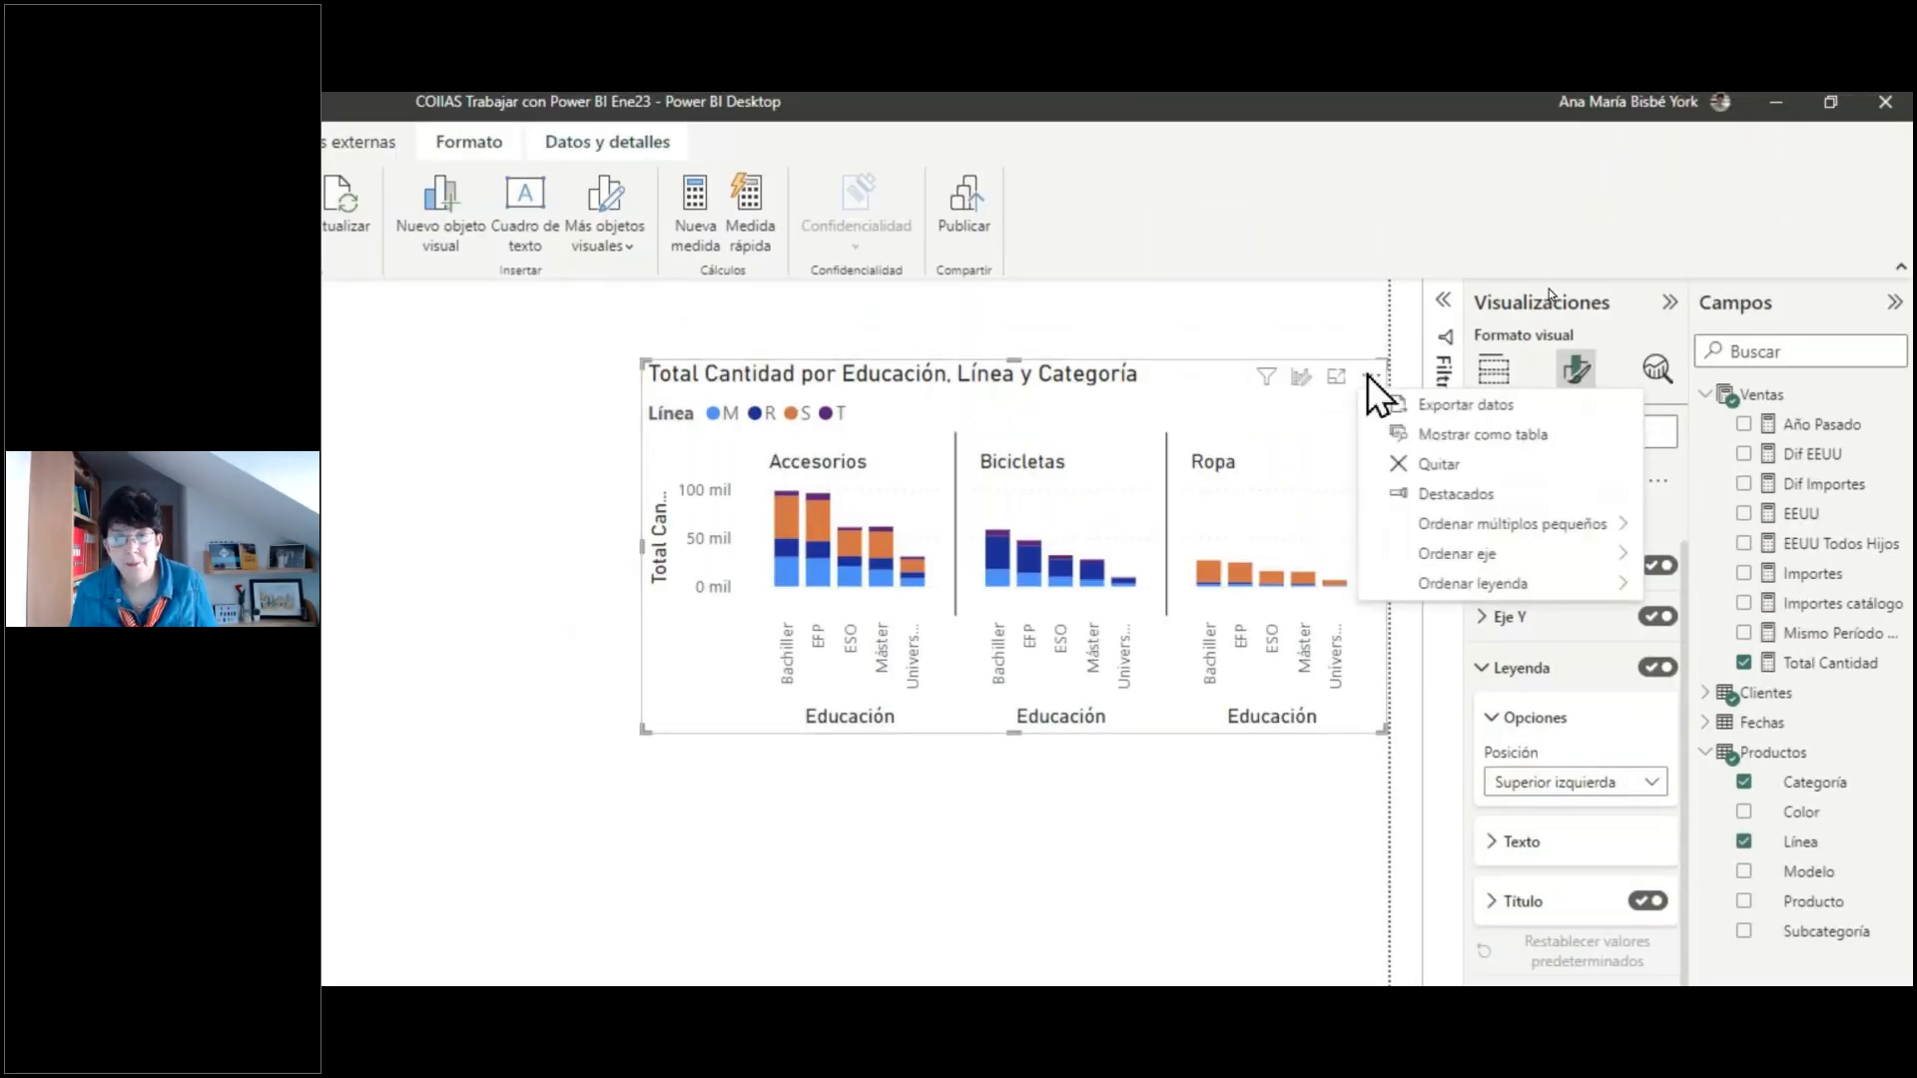
pyautogui.click(1348, 823)
# - Move the chart aside, add a card showing EEUU beside it, shorten the card and show its format settings
pyautogui.moveTo(1172, 374); pyautogui.dragTo(671, 354)
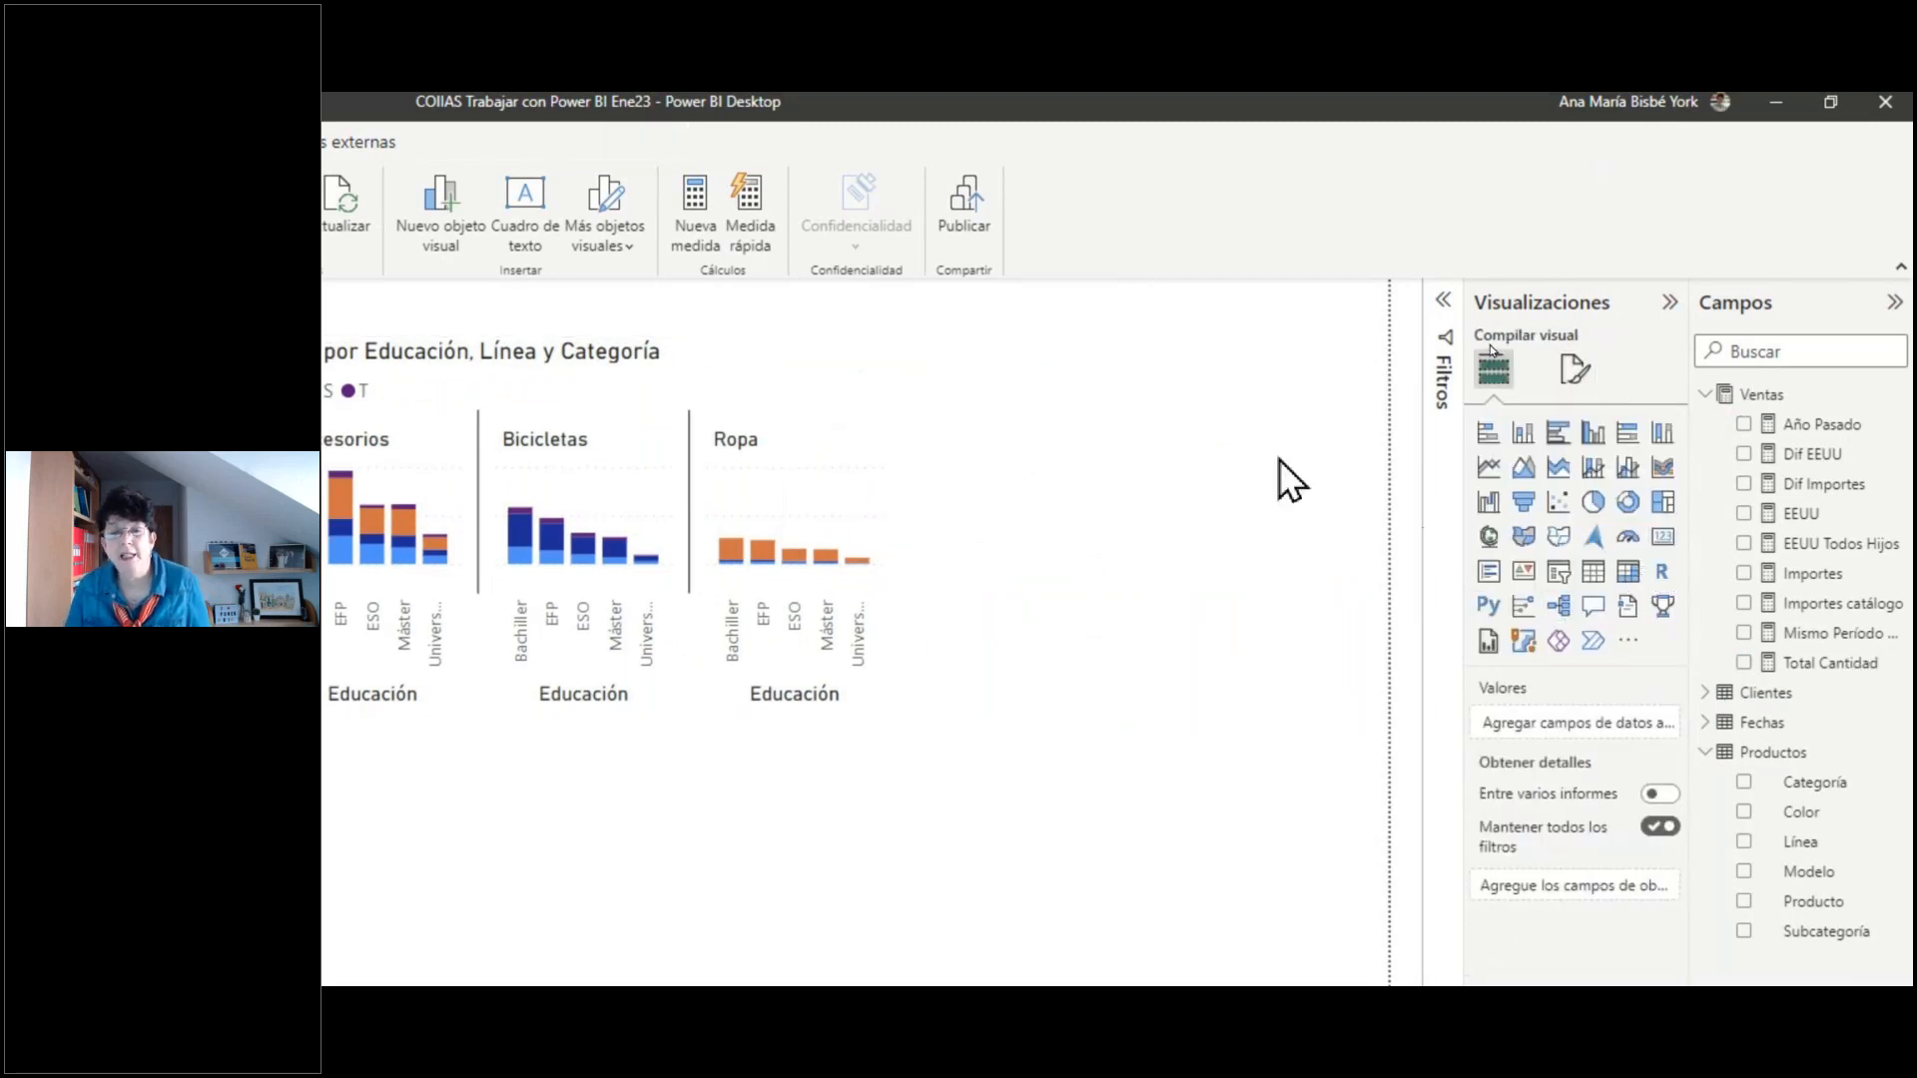
pyautogui.click(1662, 544)
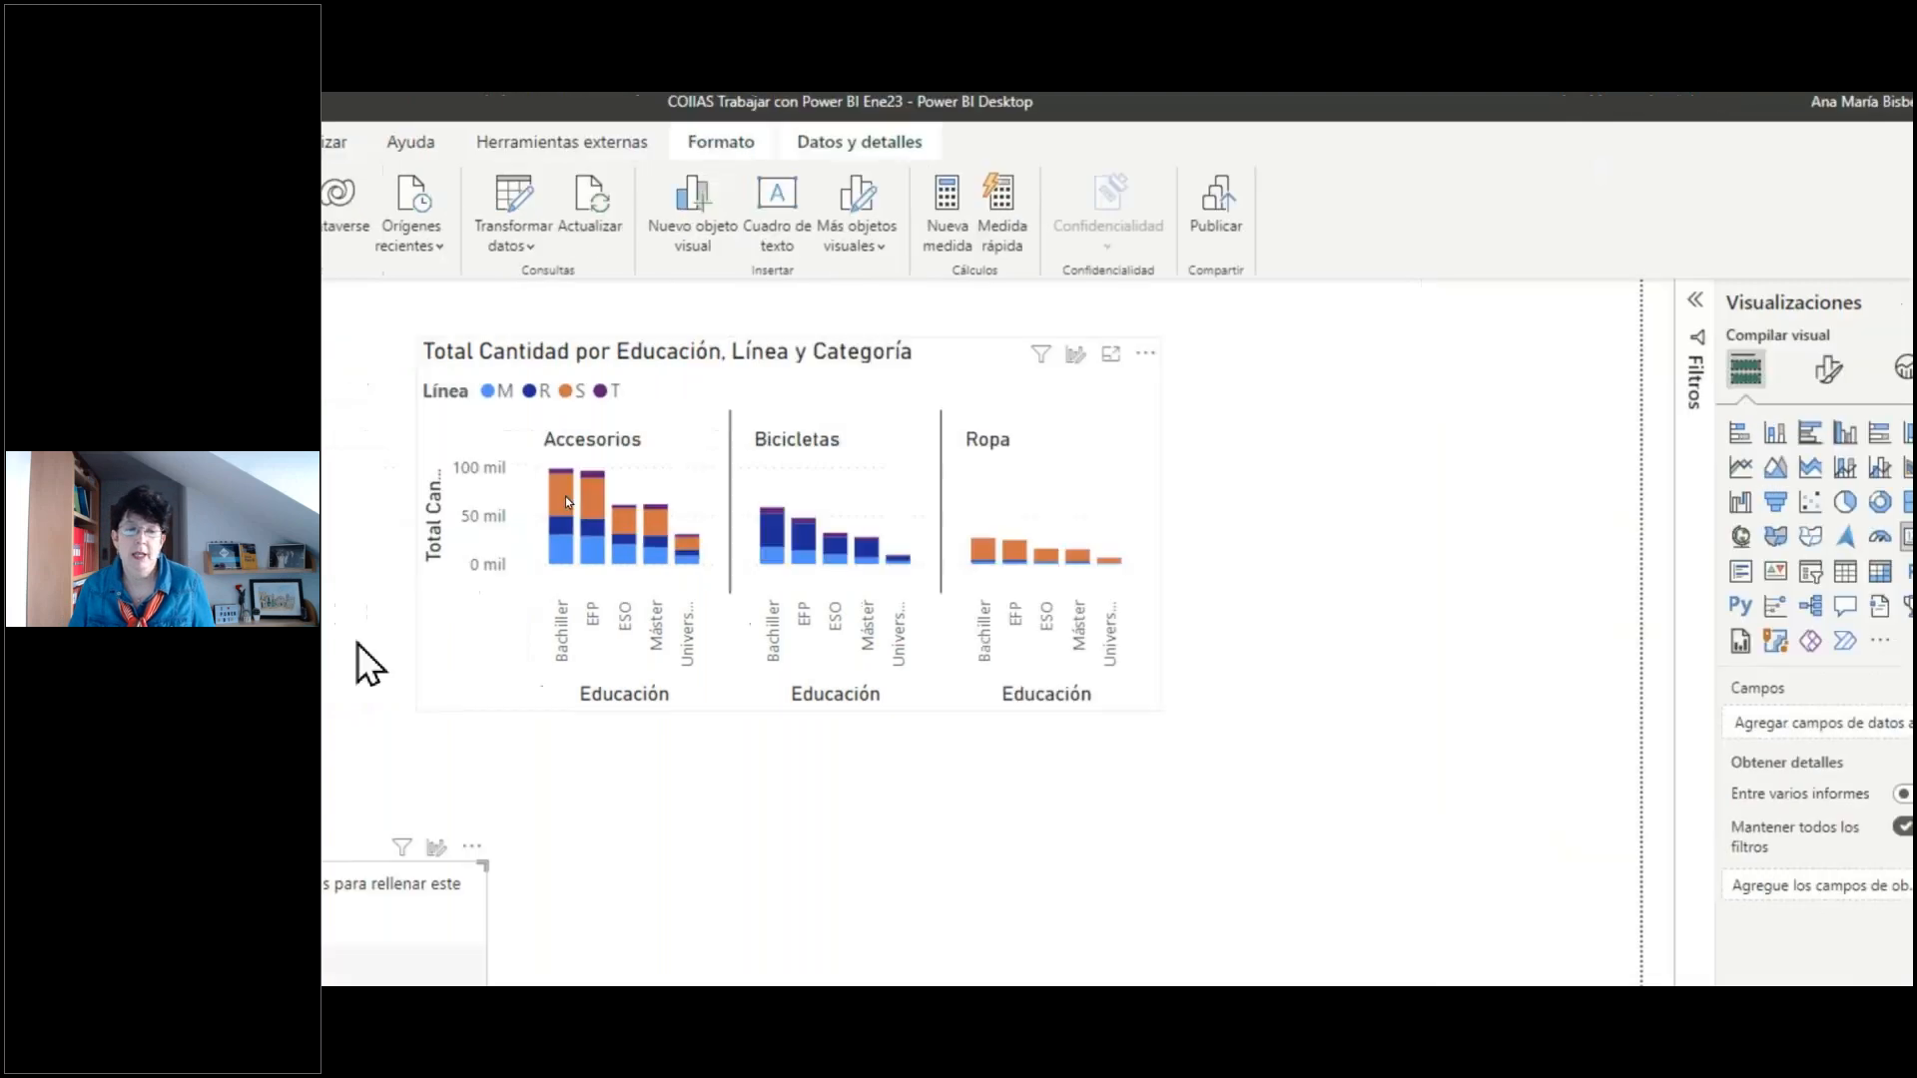
pyautogui.moveTo(677, 890); pyautogui.dragTo(1713, 383)
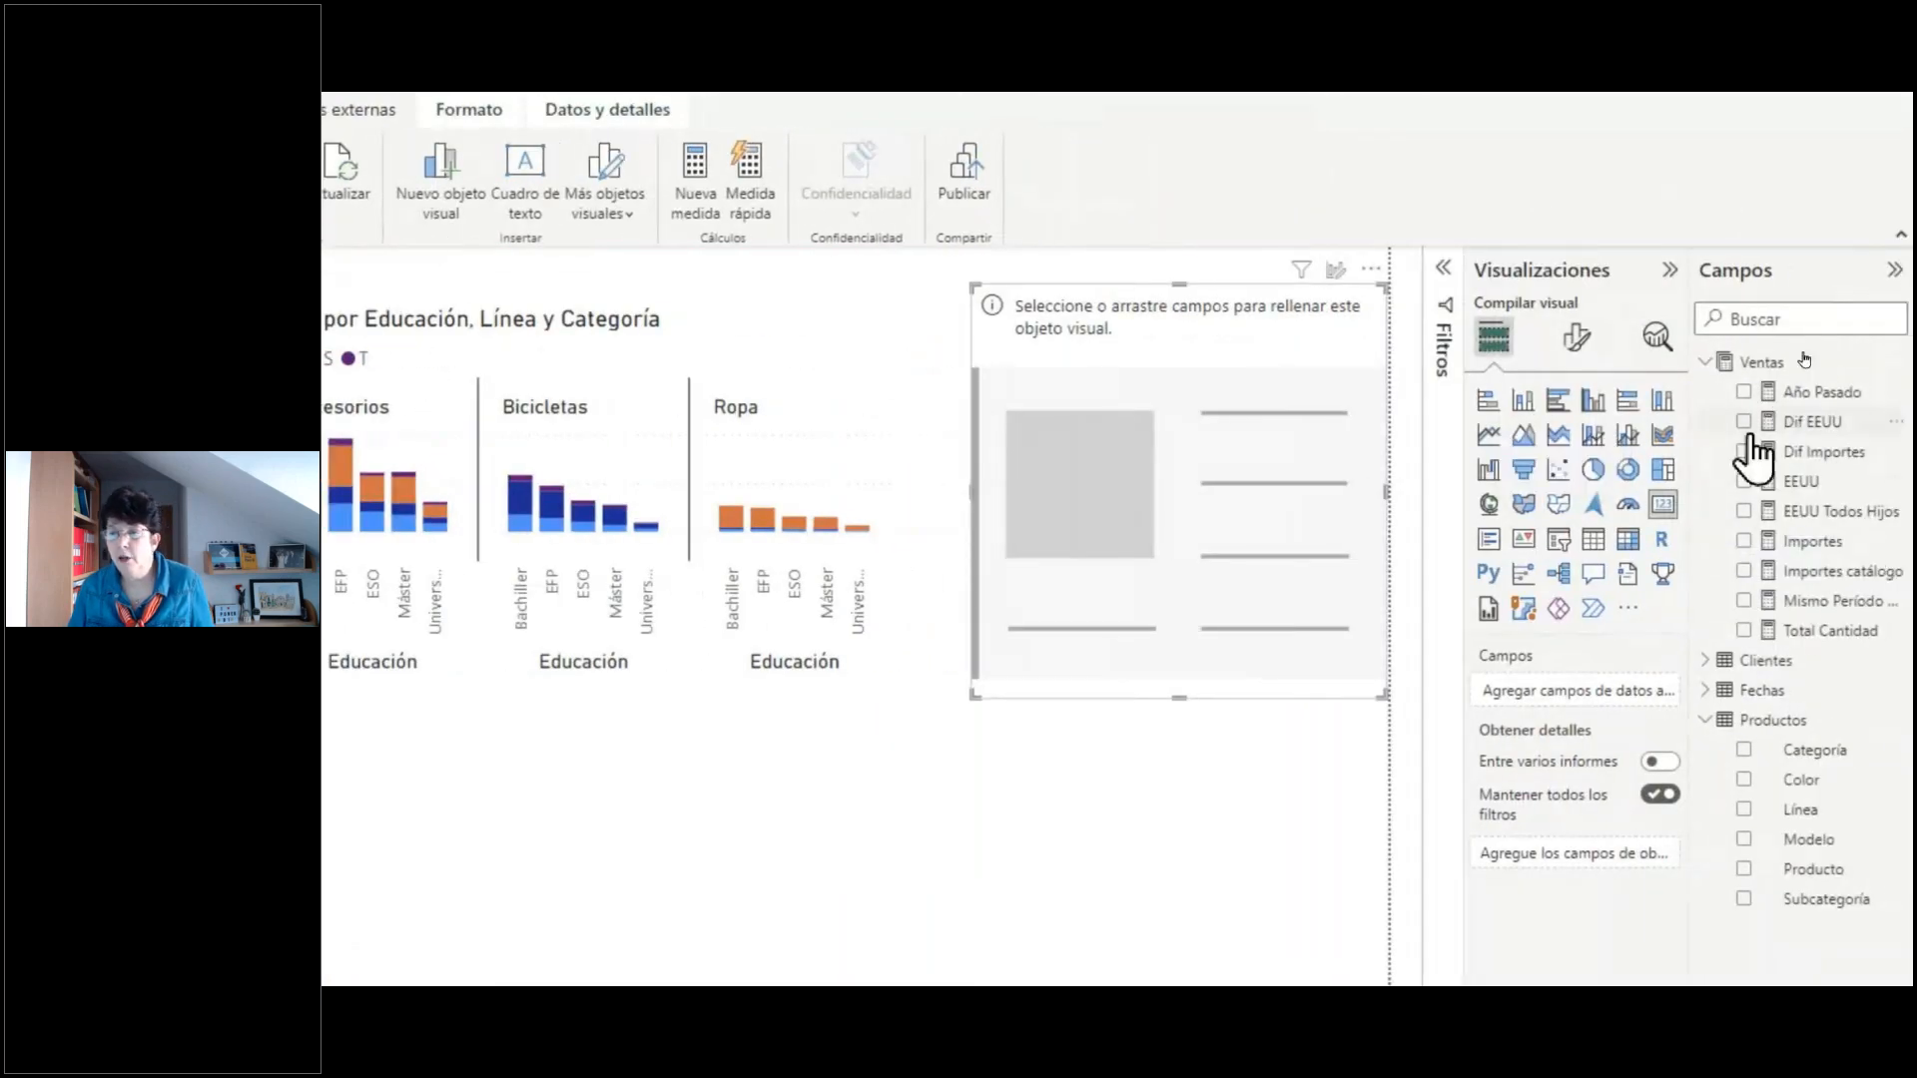
pyautogui.click(1758, 483)
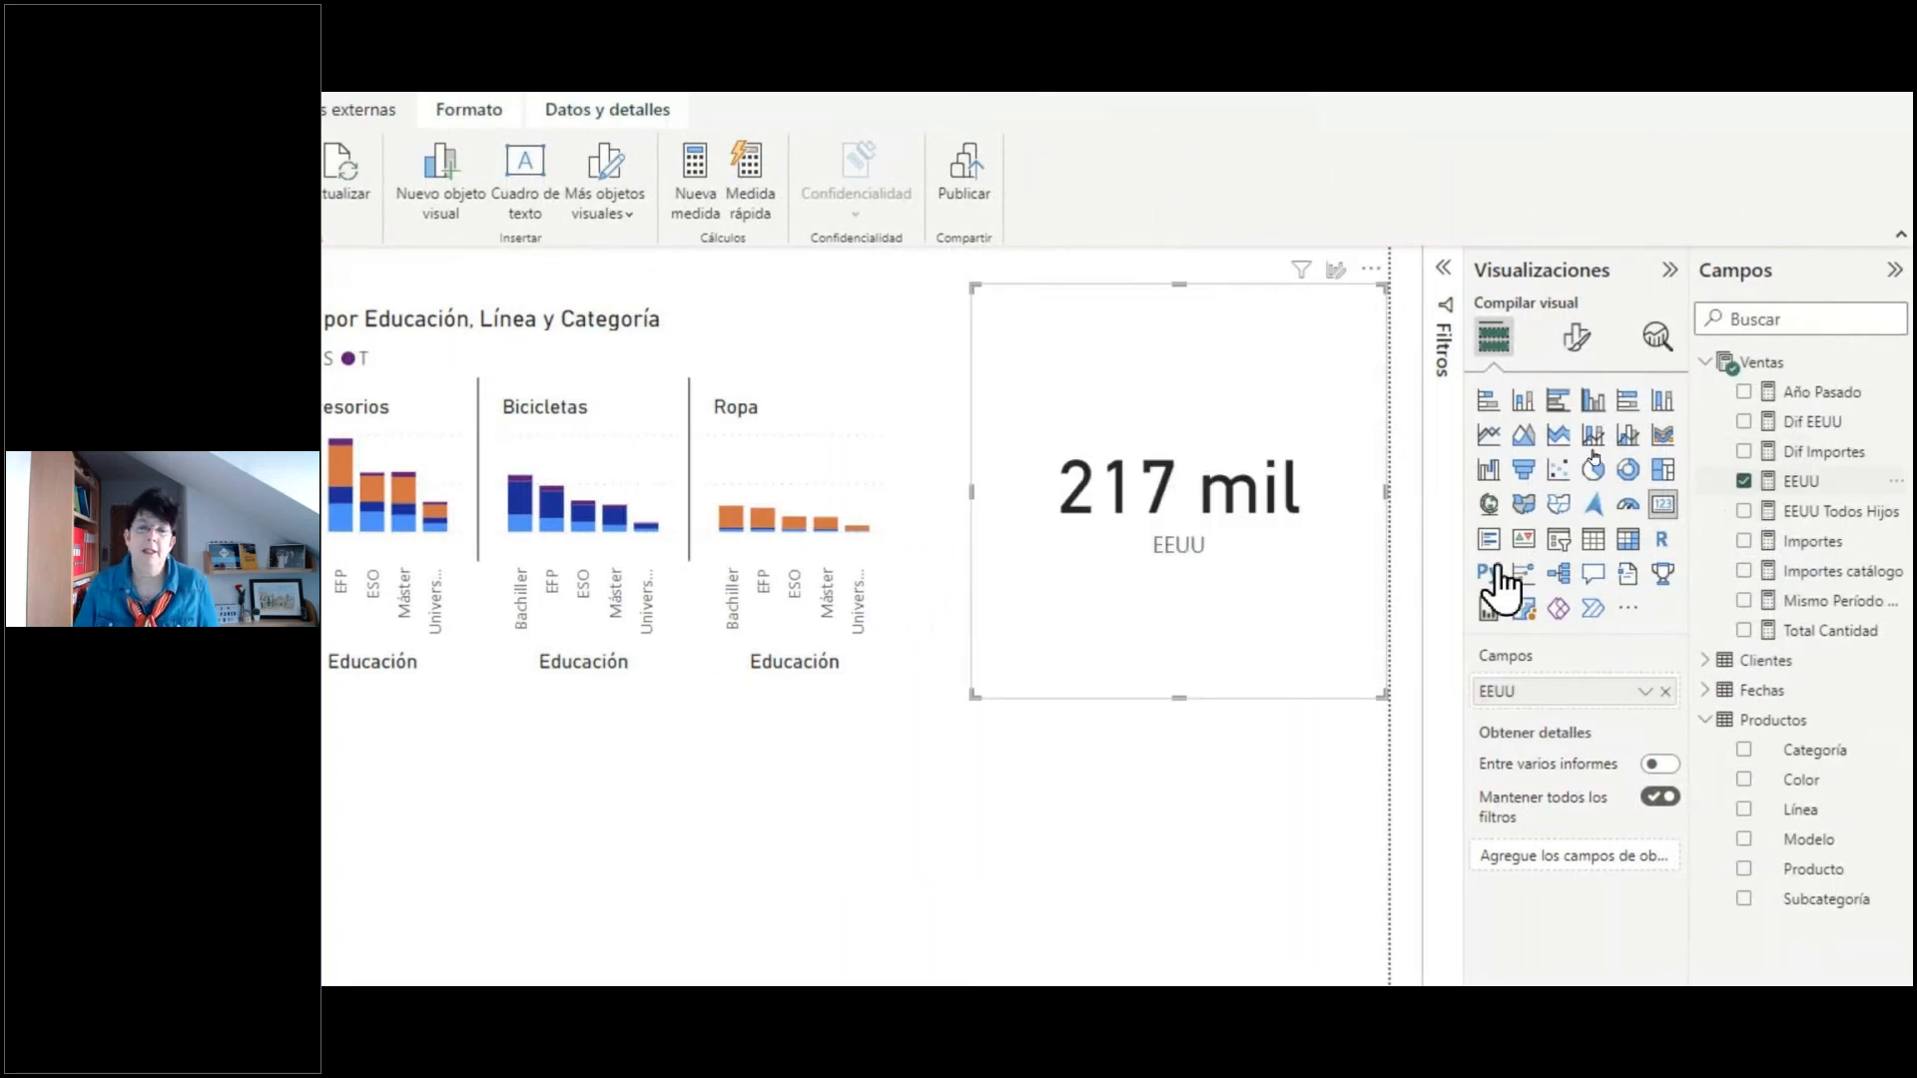
pyautogui.moveTo(1180, 703); pyautogui.dragTo(1180, 475)
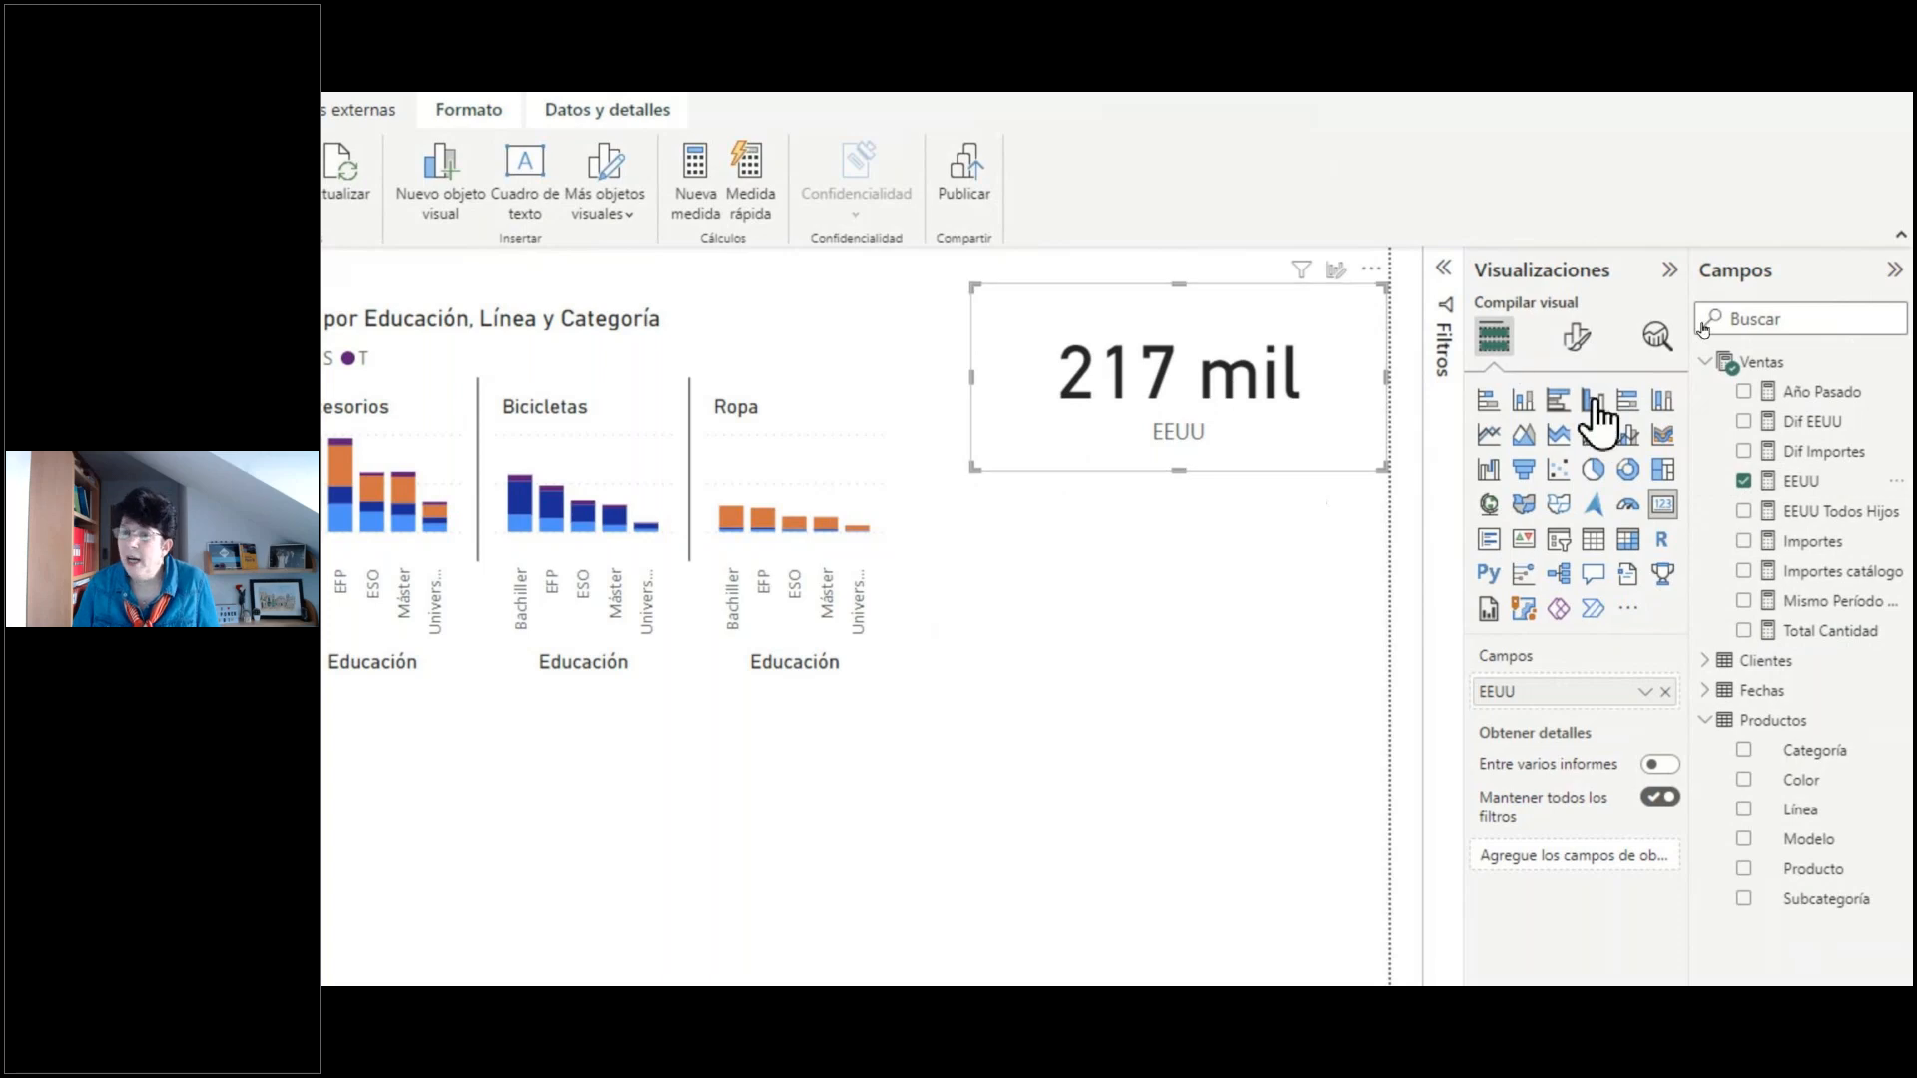
pyautogui.click(1578, 341)
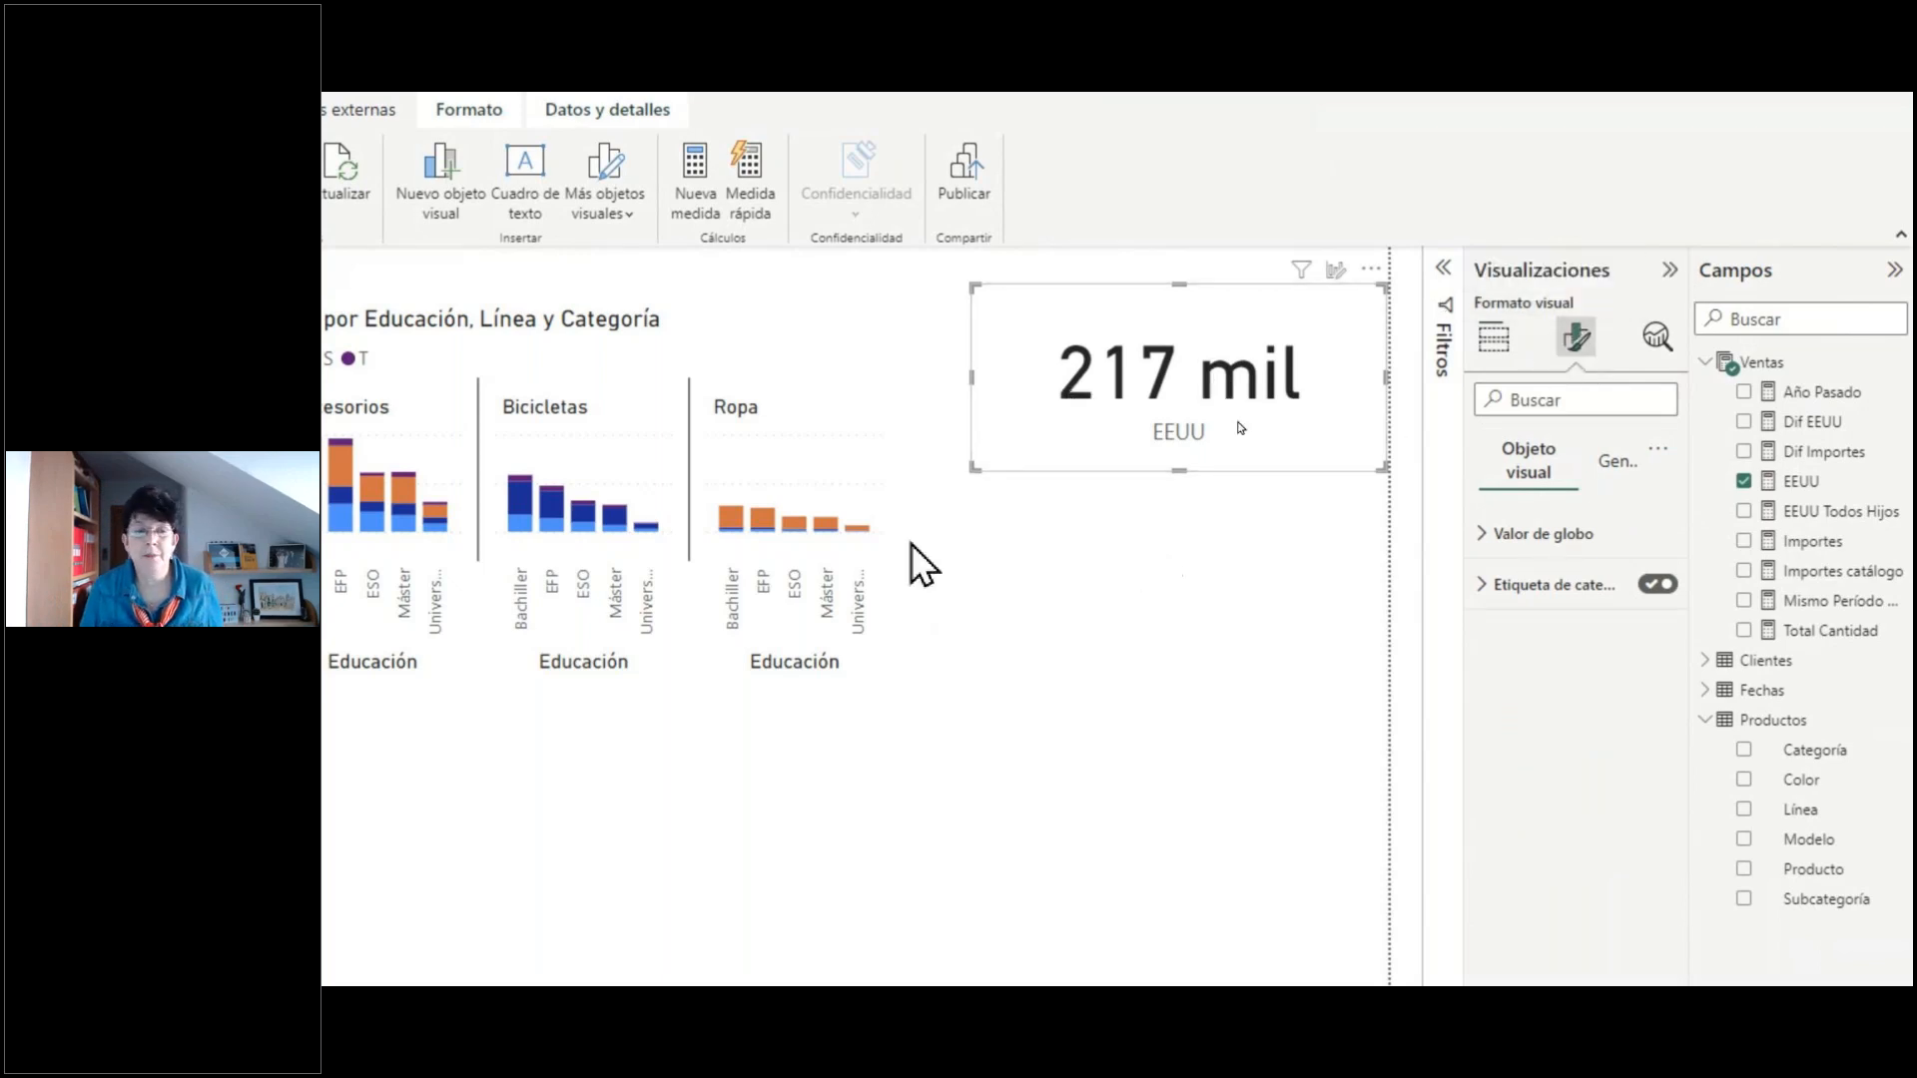
# - Highlight Línea M and S in the chart's legend in turn and check which filters affect the EEUU card
pyautogui.moveTo(521, 463)
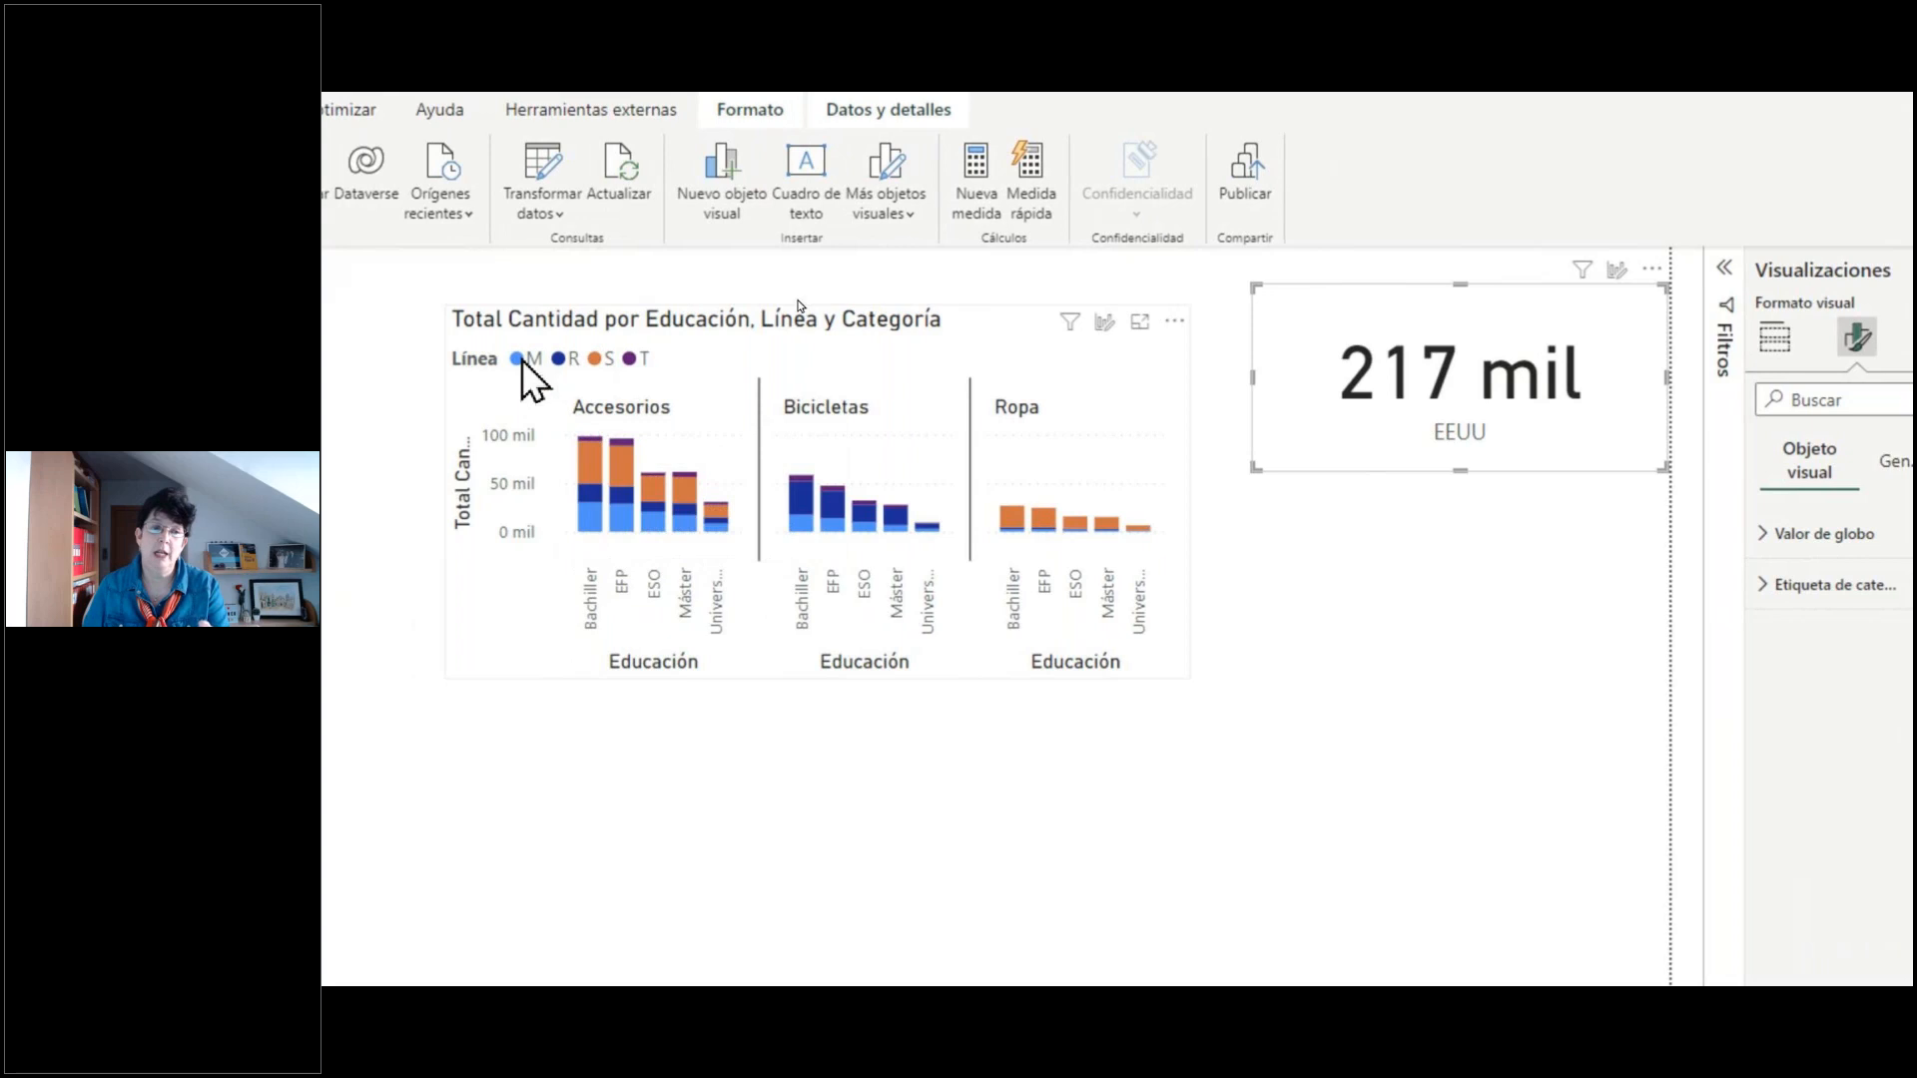
pyautogui.click(521, 360)
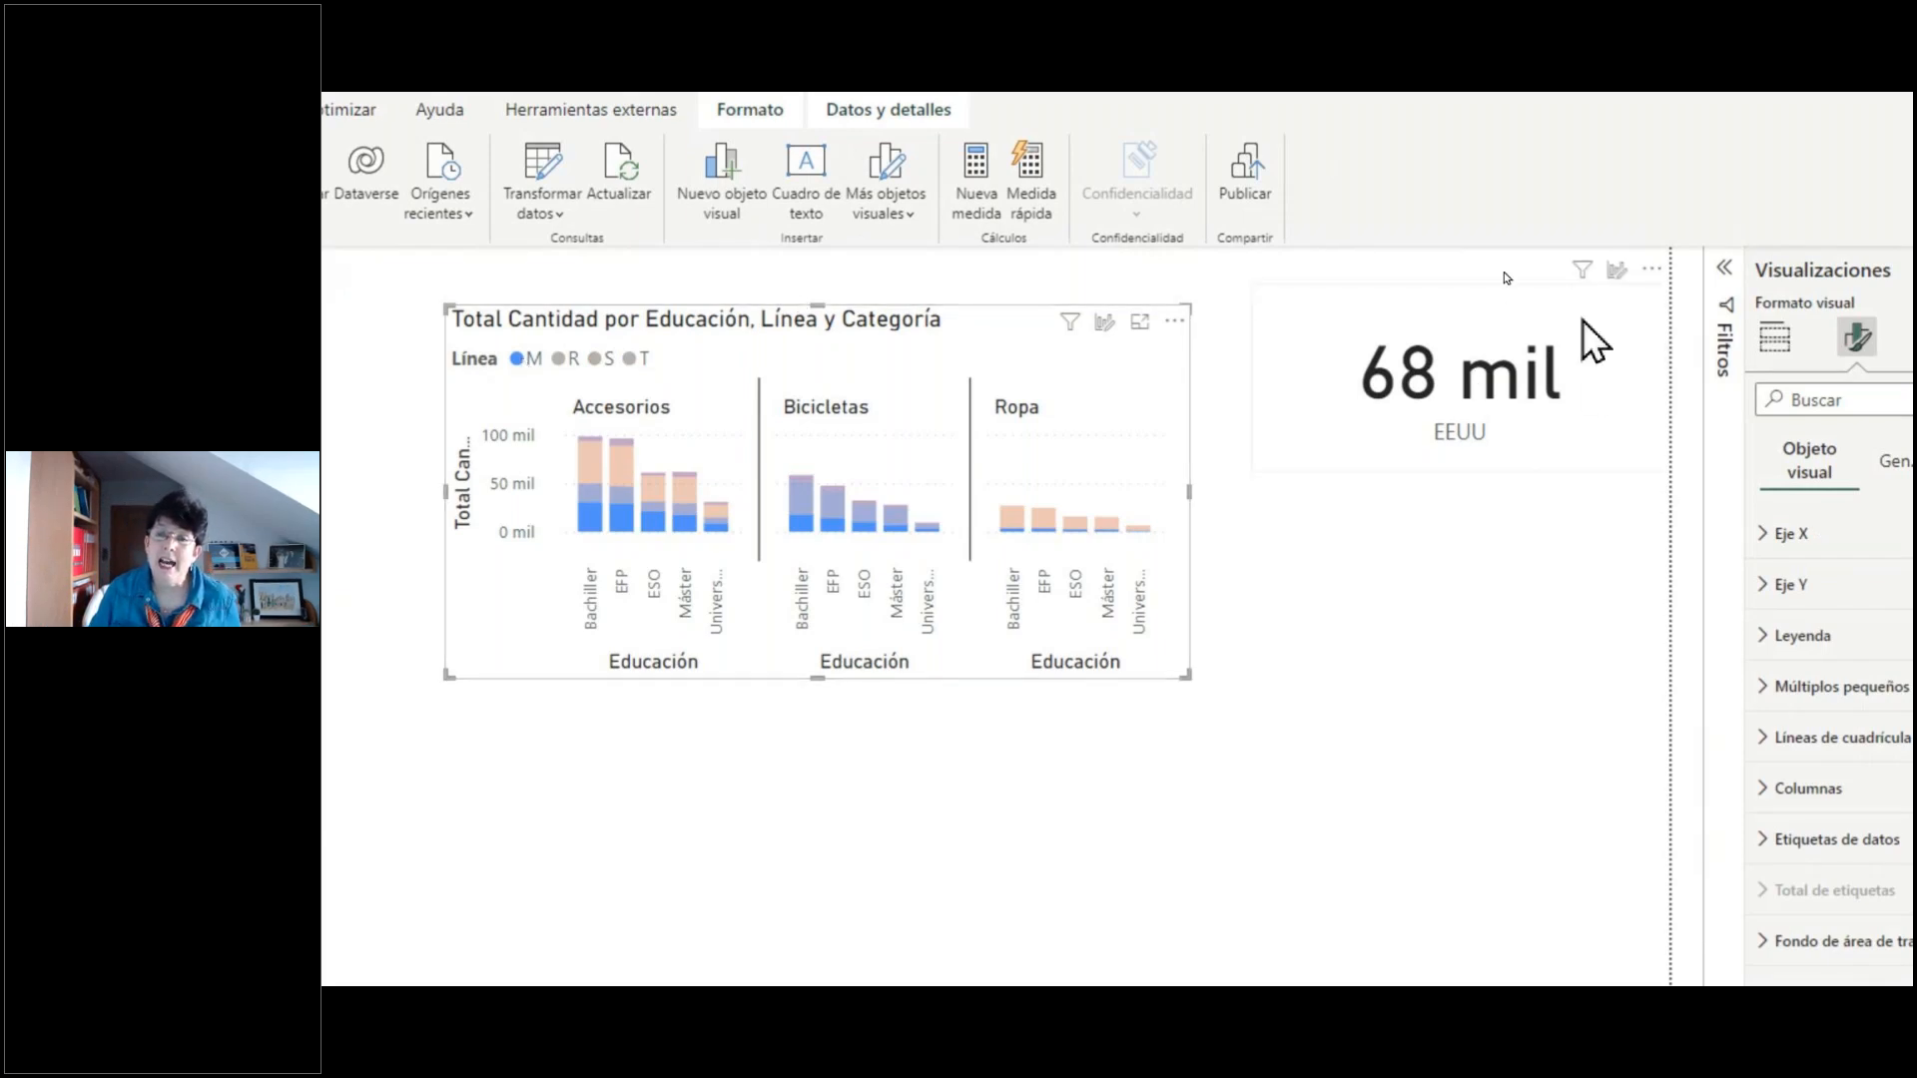
pyautogui.moveTo(1580, 280)
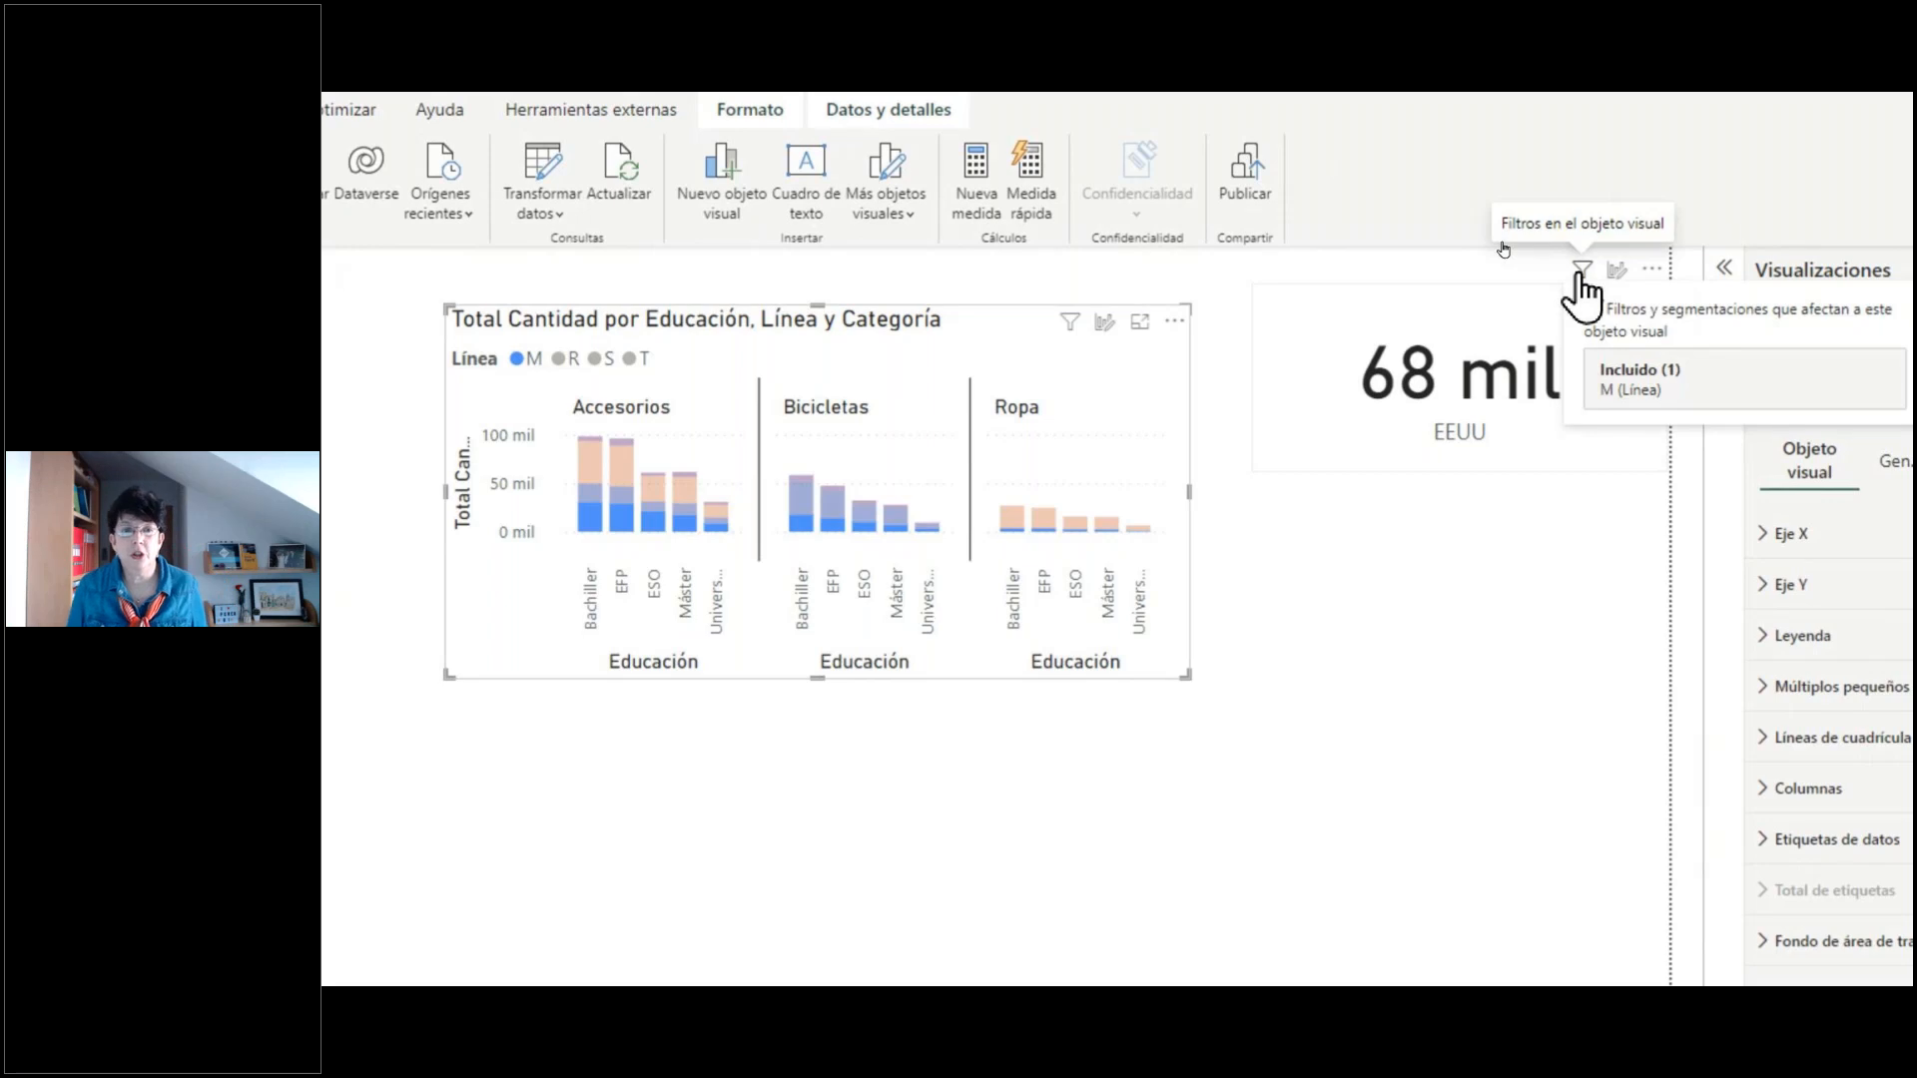
pyautogui.click(601, 361)
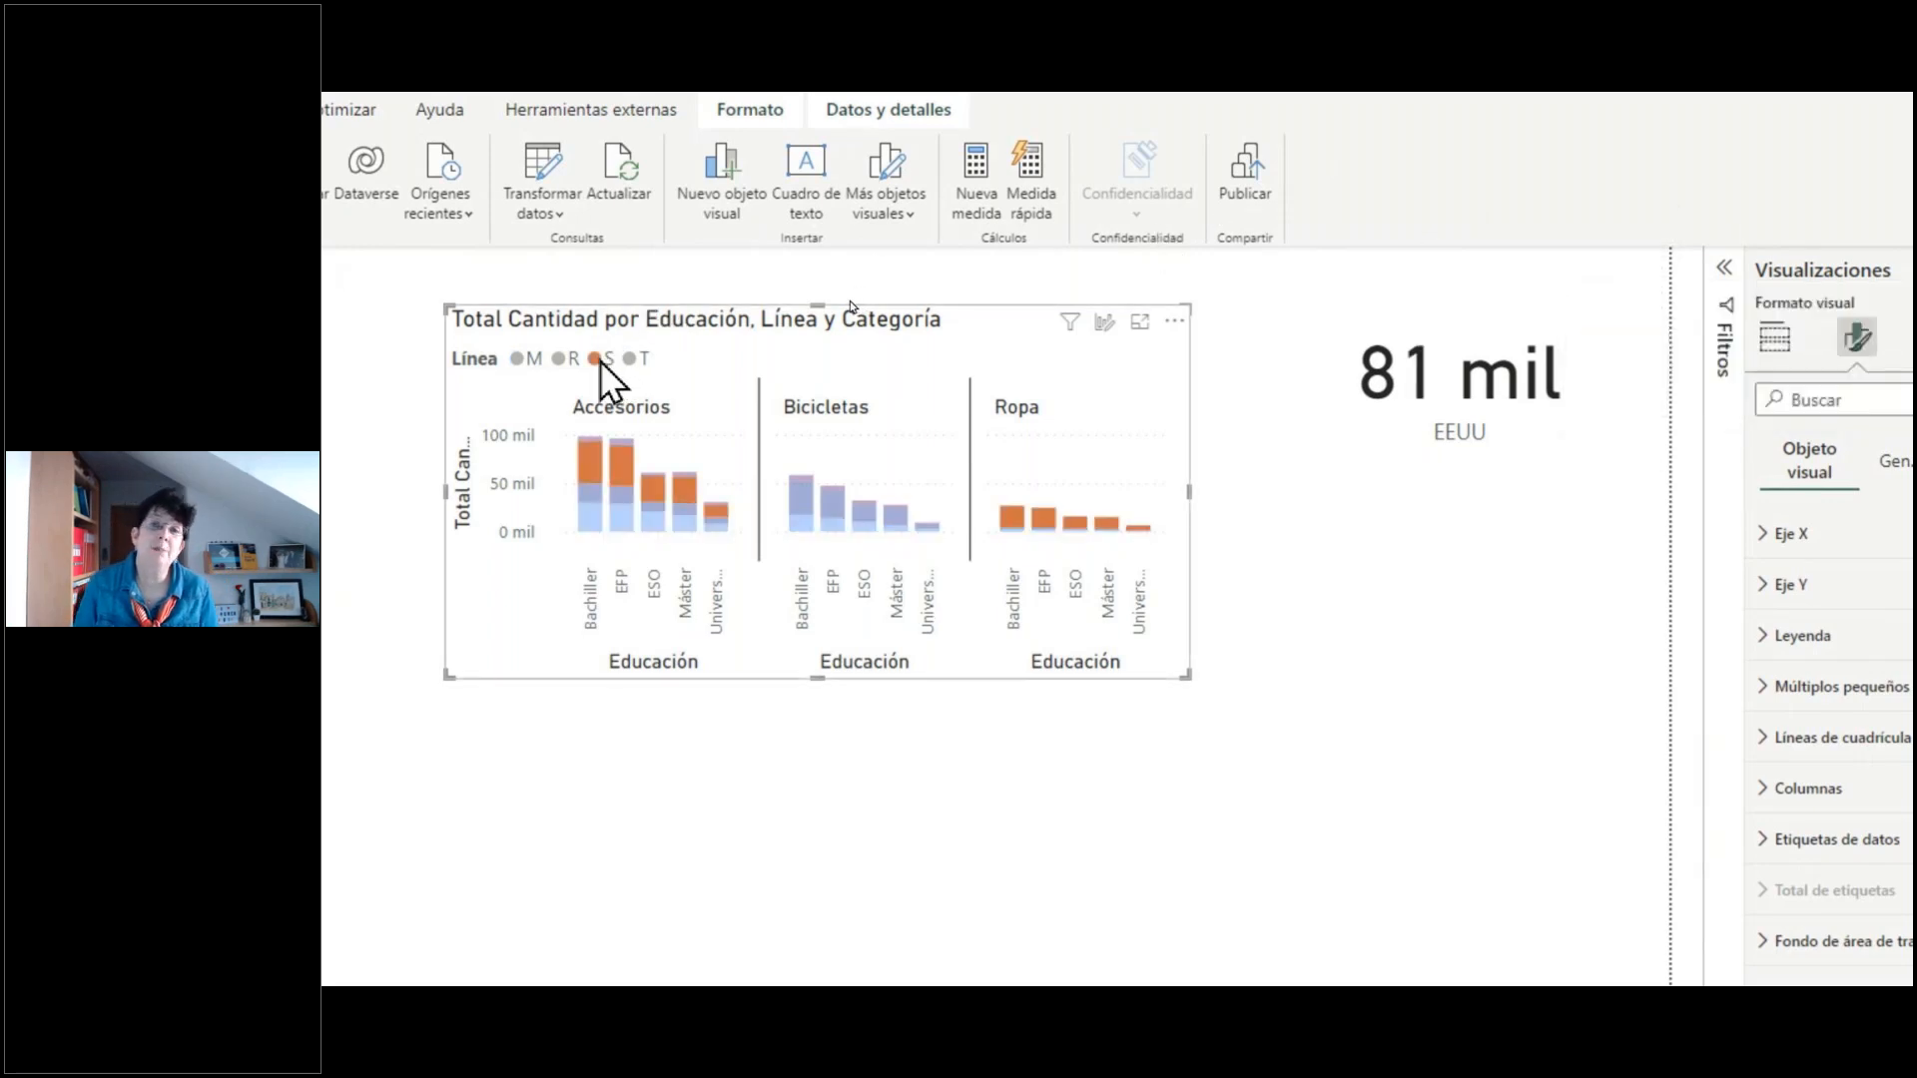
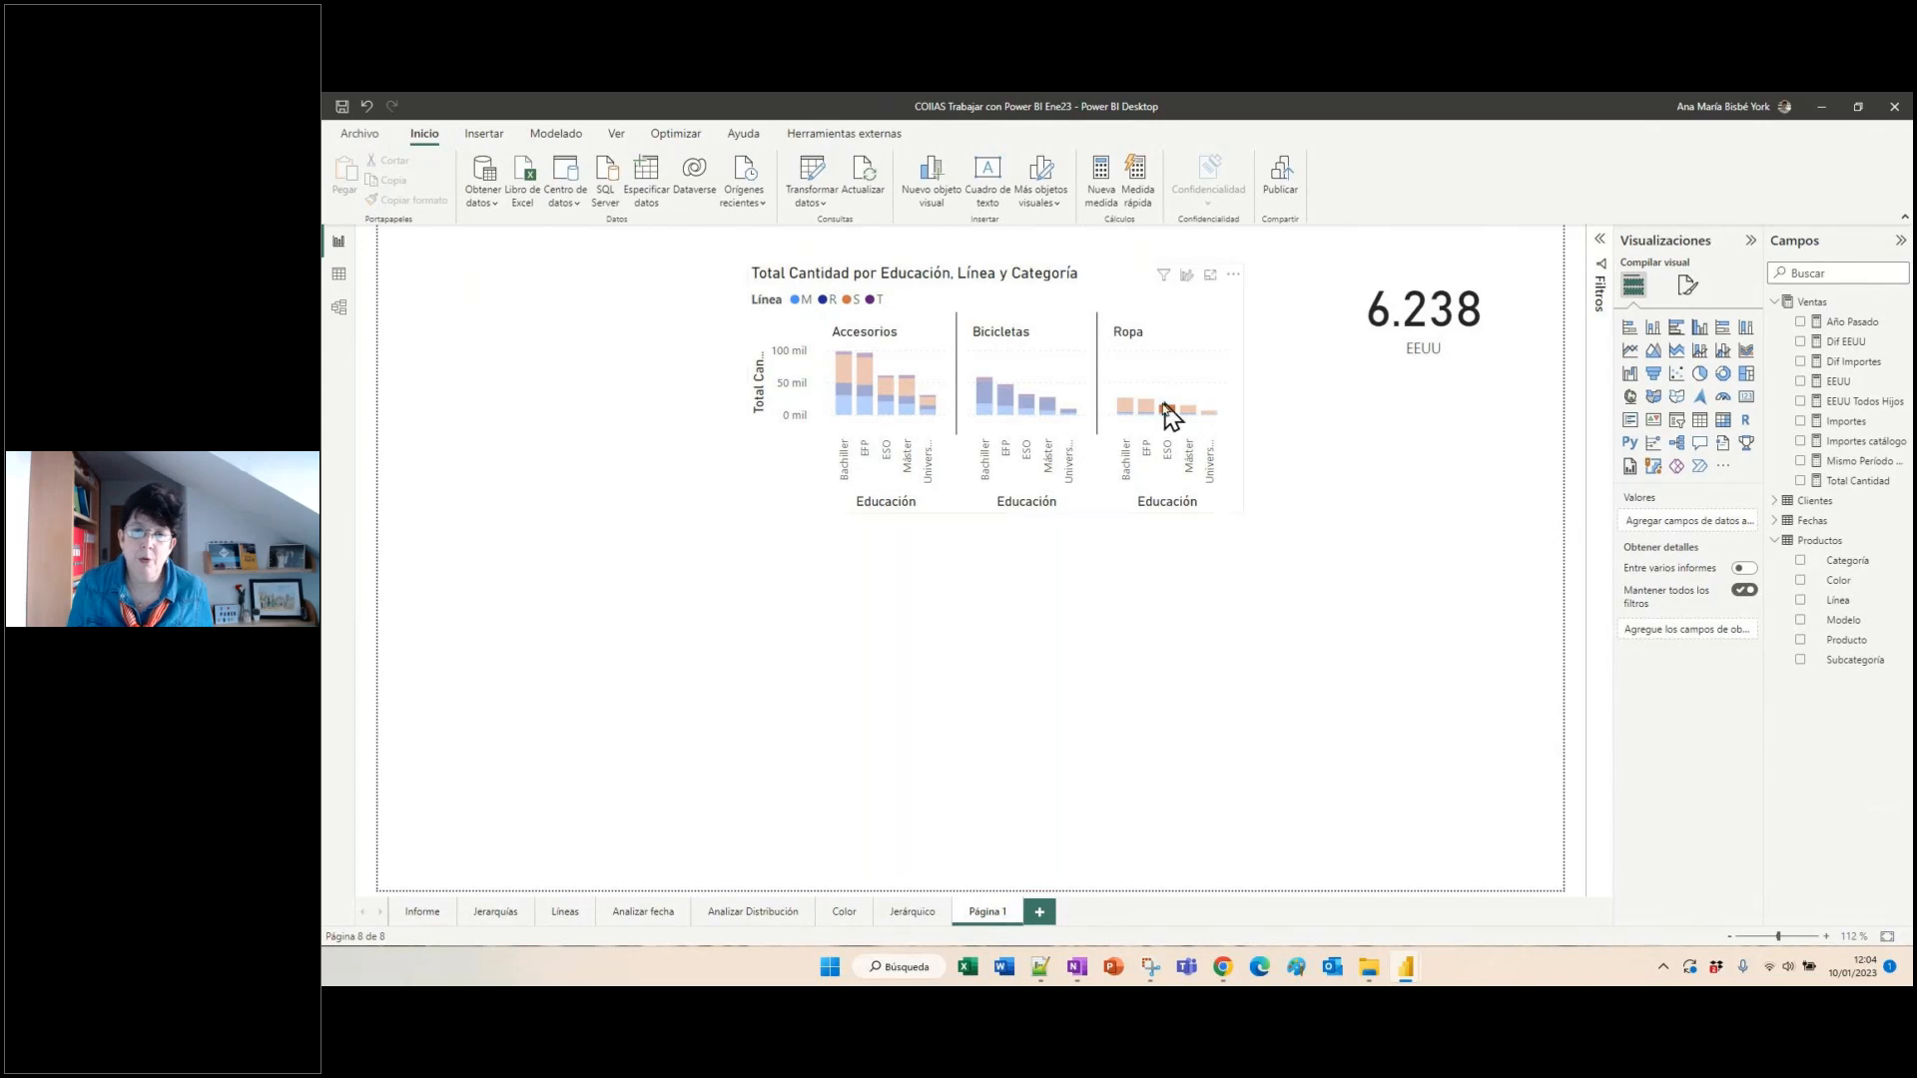
pyautogui.moveTo(1154, 419)
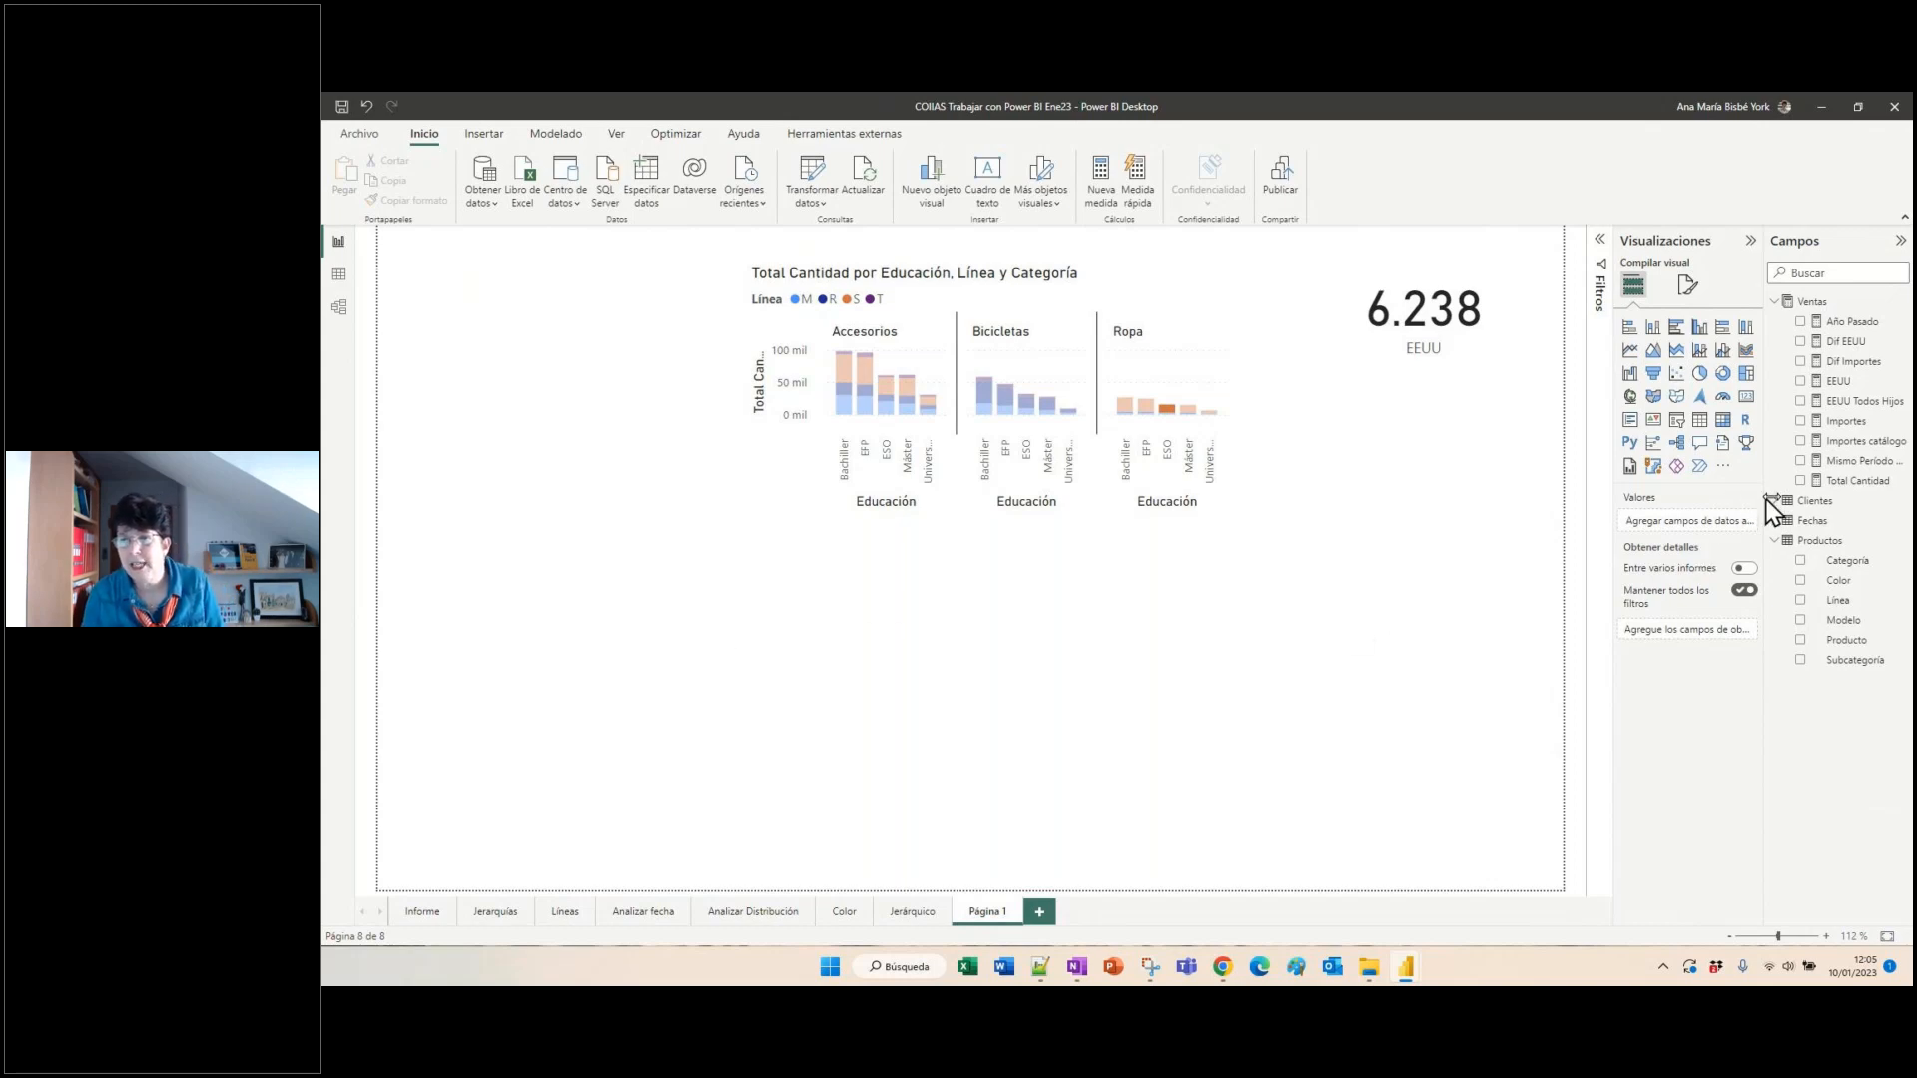
# - Examine the DAX formula of the Total Cantidad measure with its text enlarged
pyautogui.click(1854, 480)
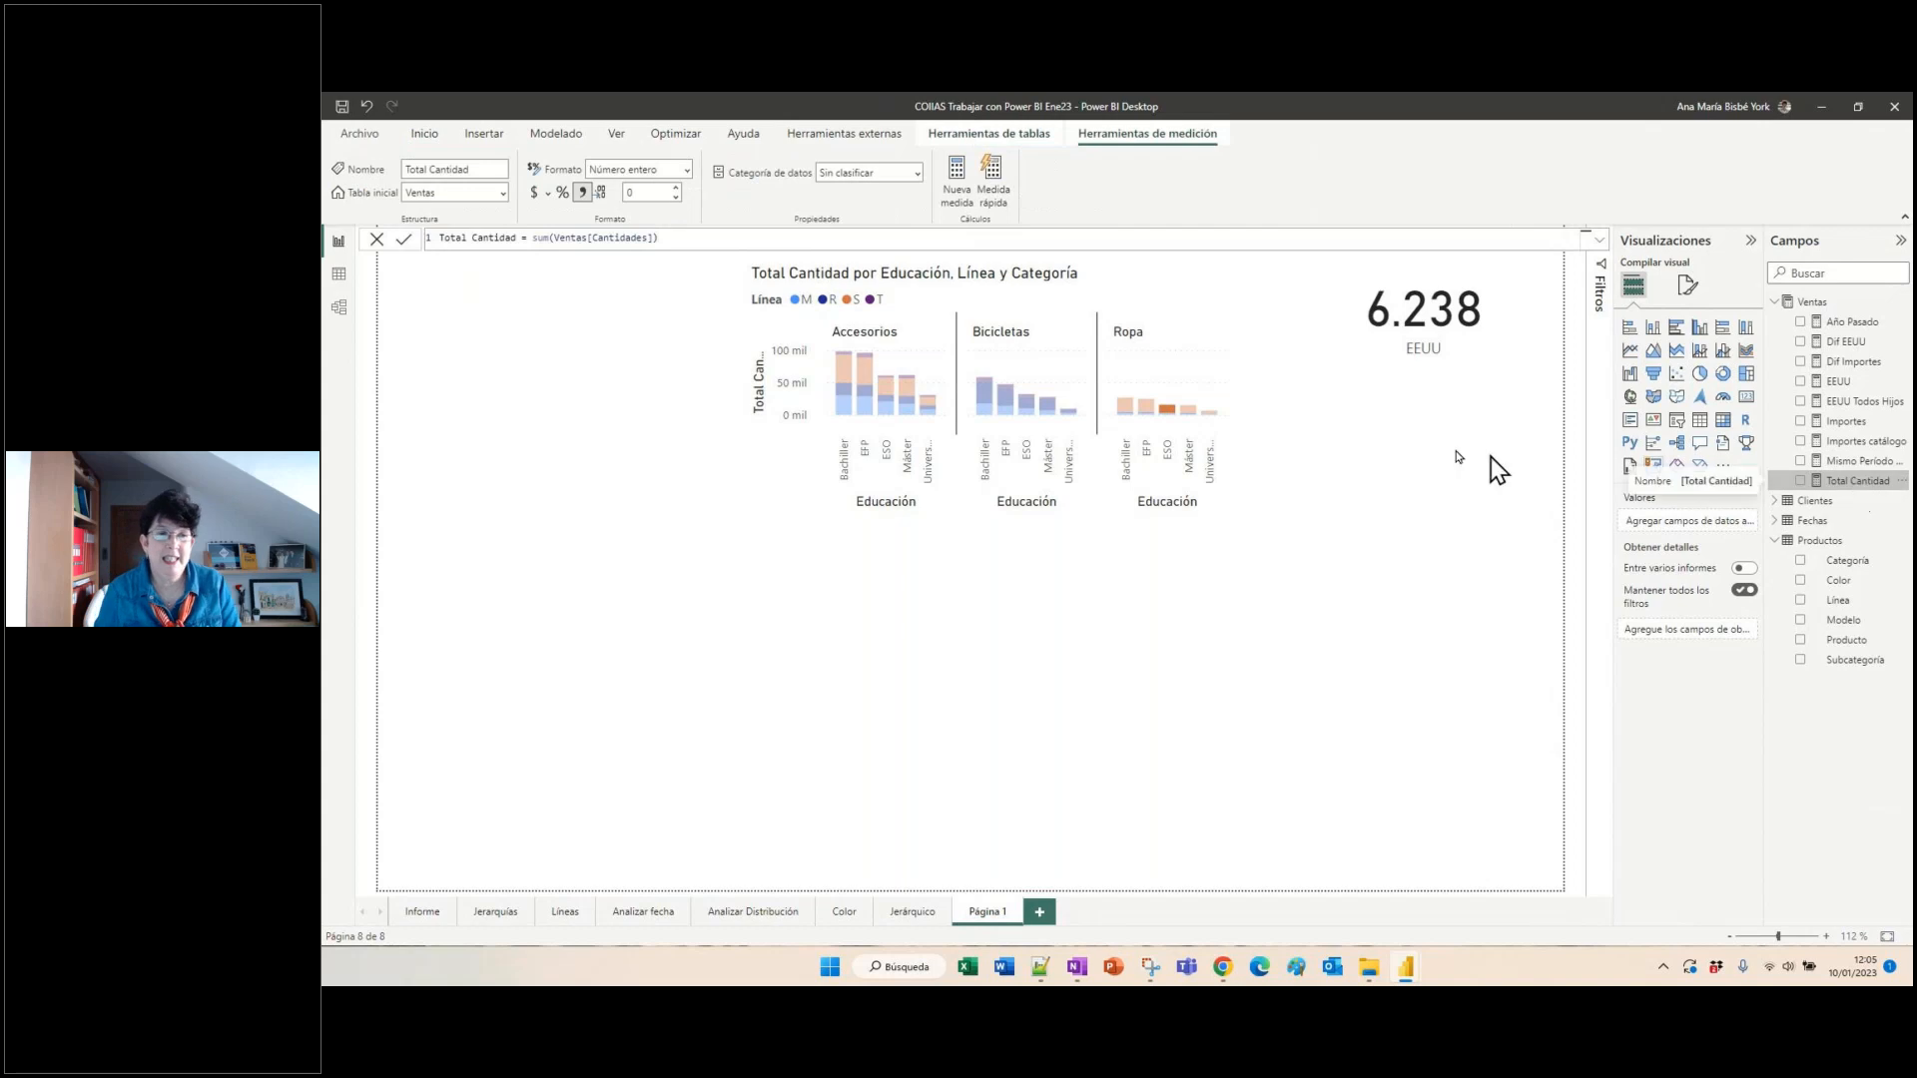
pyautogui.click(1158, 236)
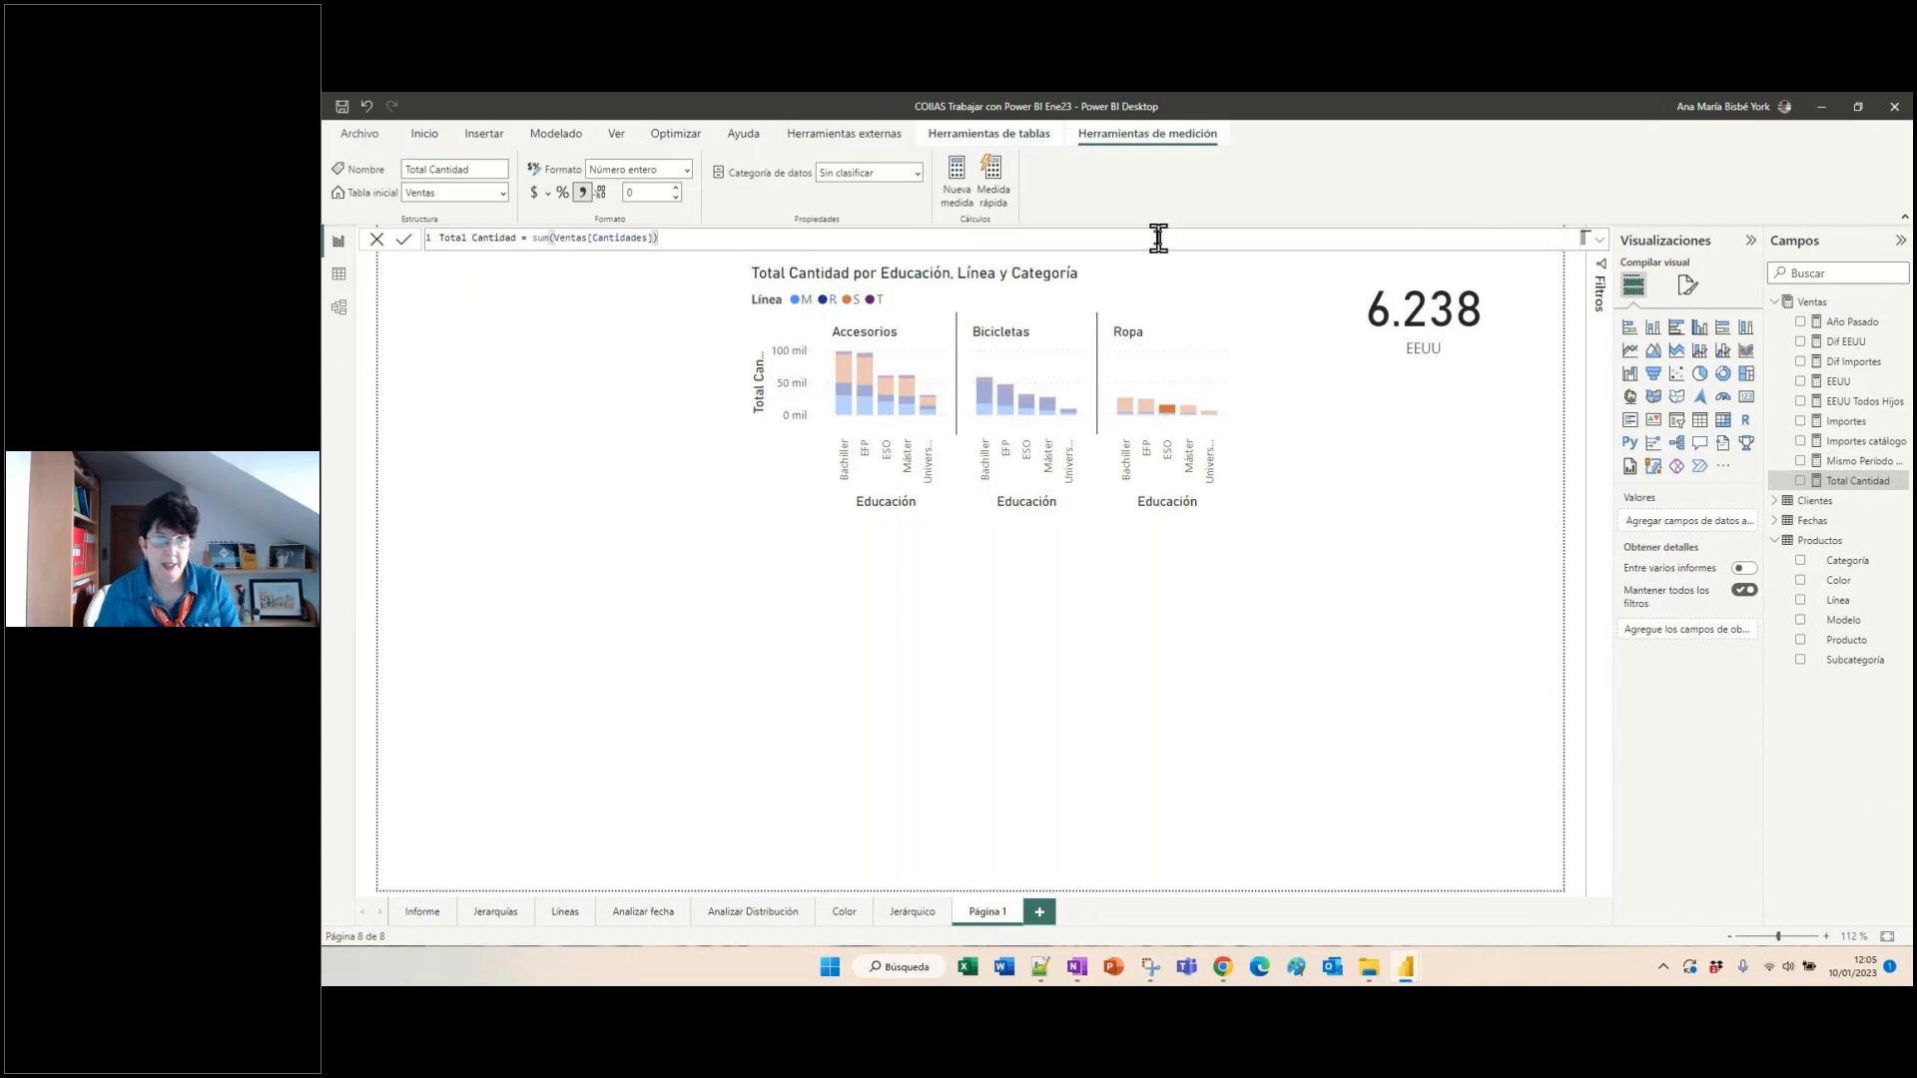
pyautogui.scroll(2, 1183, 699)
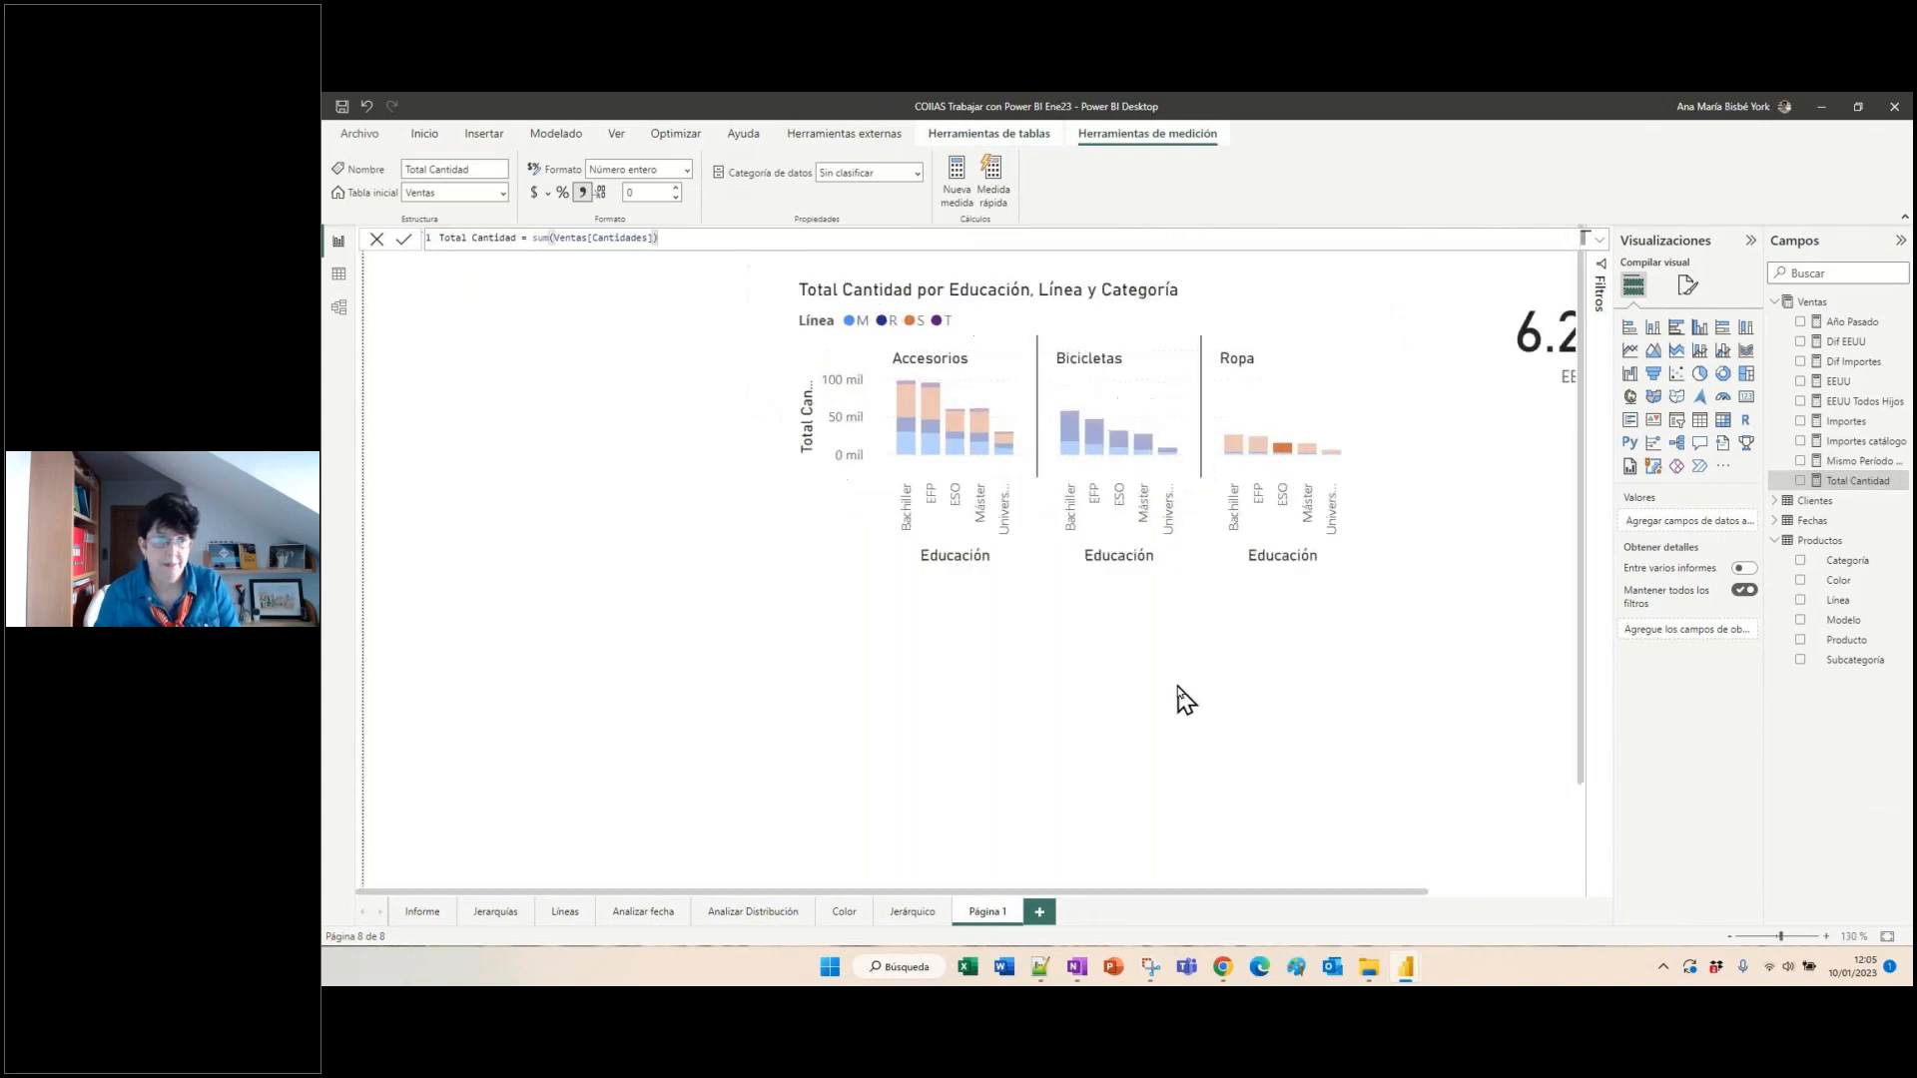
pyautogui.scroll(1, 1183, 699)
pyautogui.scroll(2, 737, 243)
pyautogui.scroll(1, 738, 242)
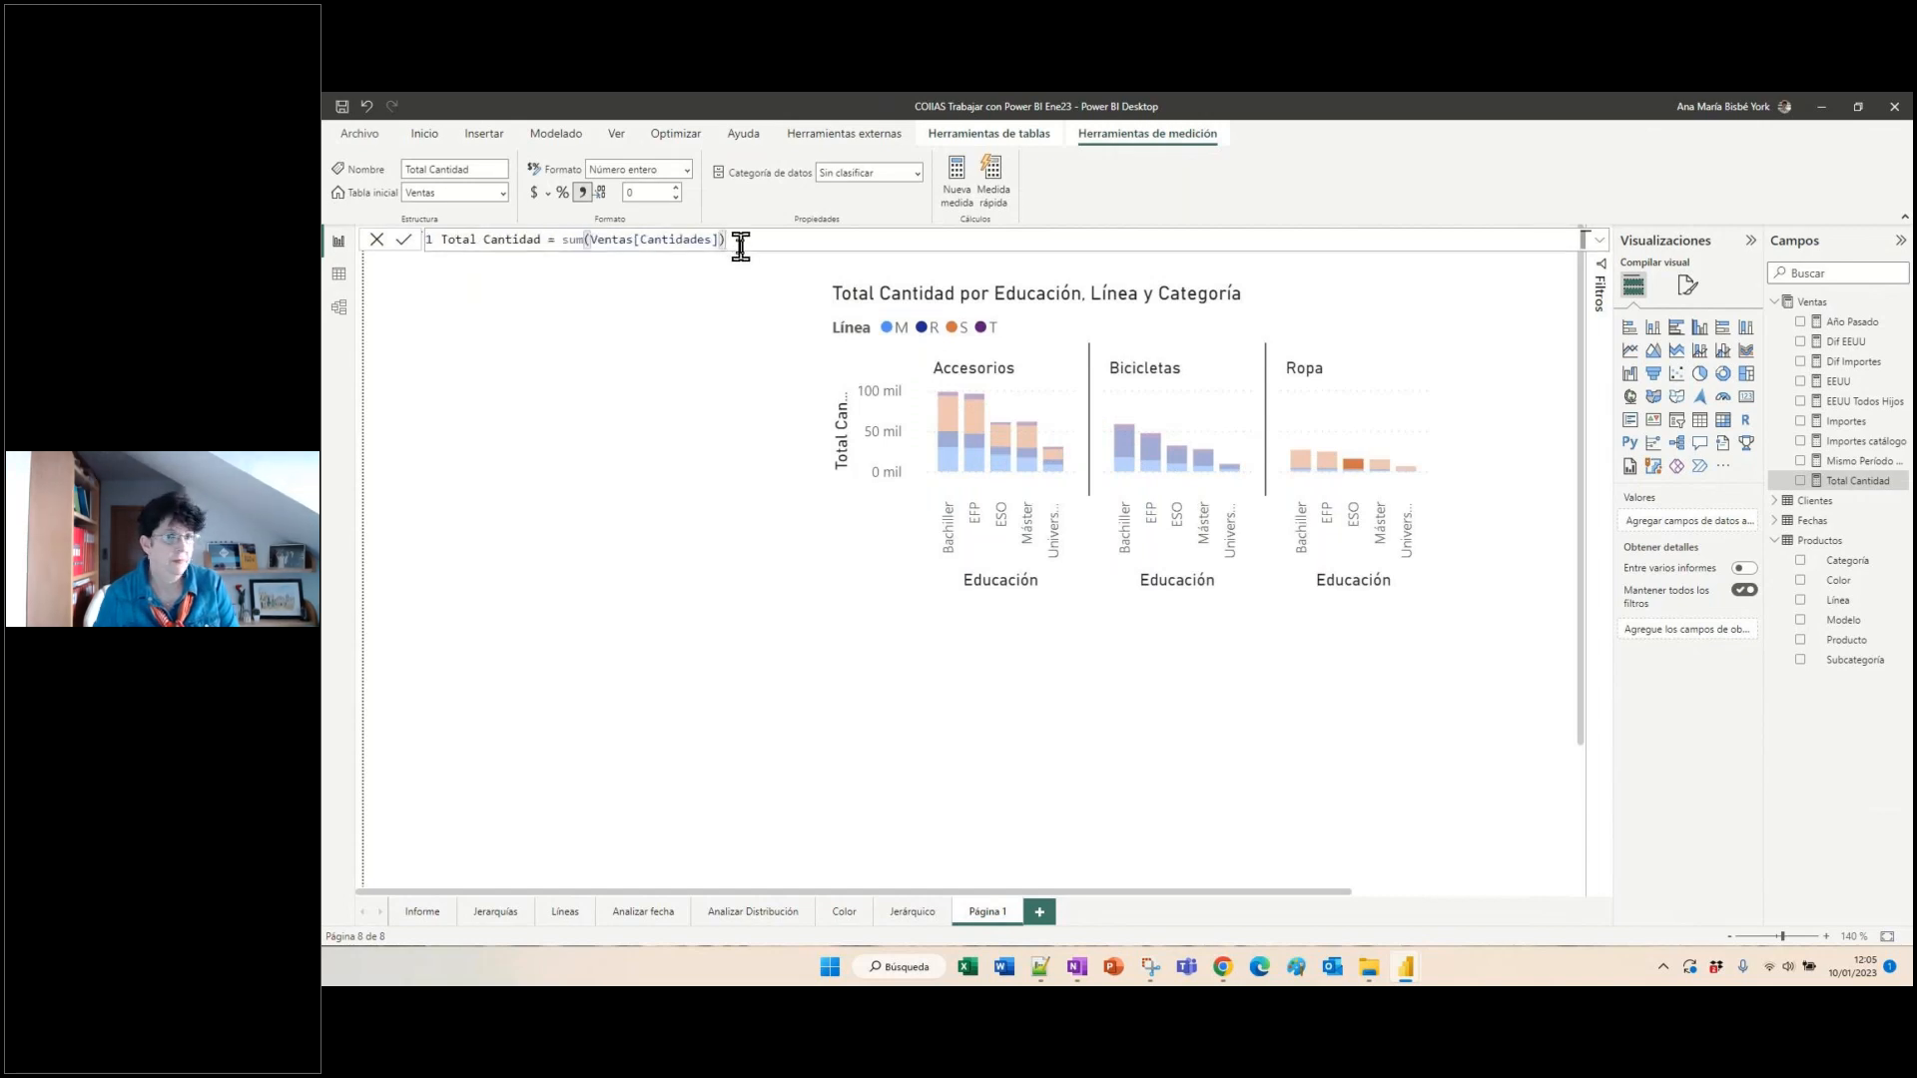
pyautogui.scroll(1, 757, 241)
pyautogui.scroll(4, 761, 241)
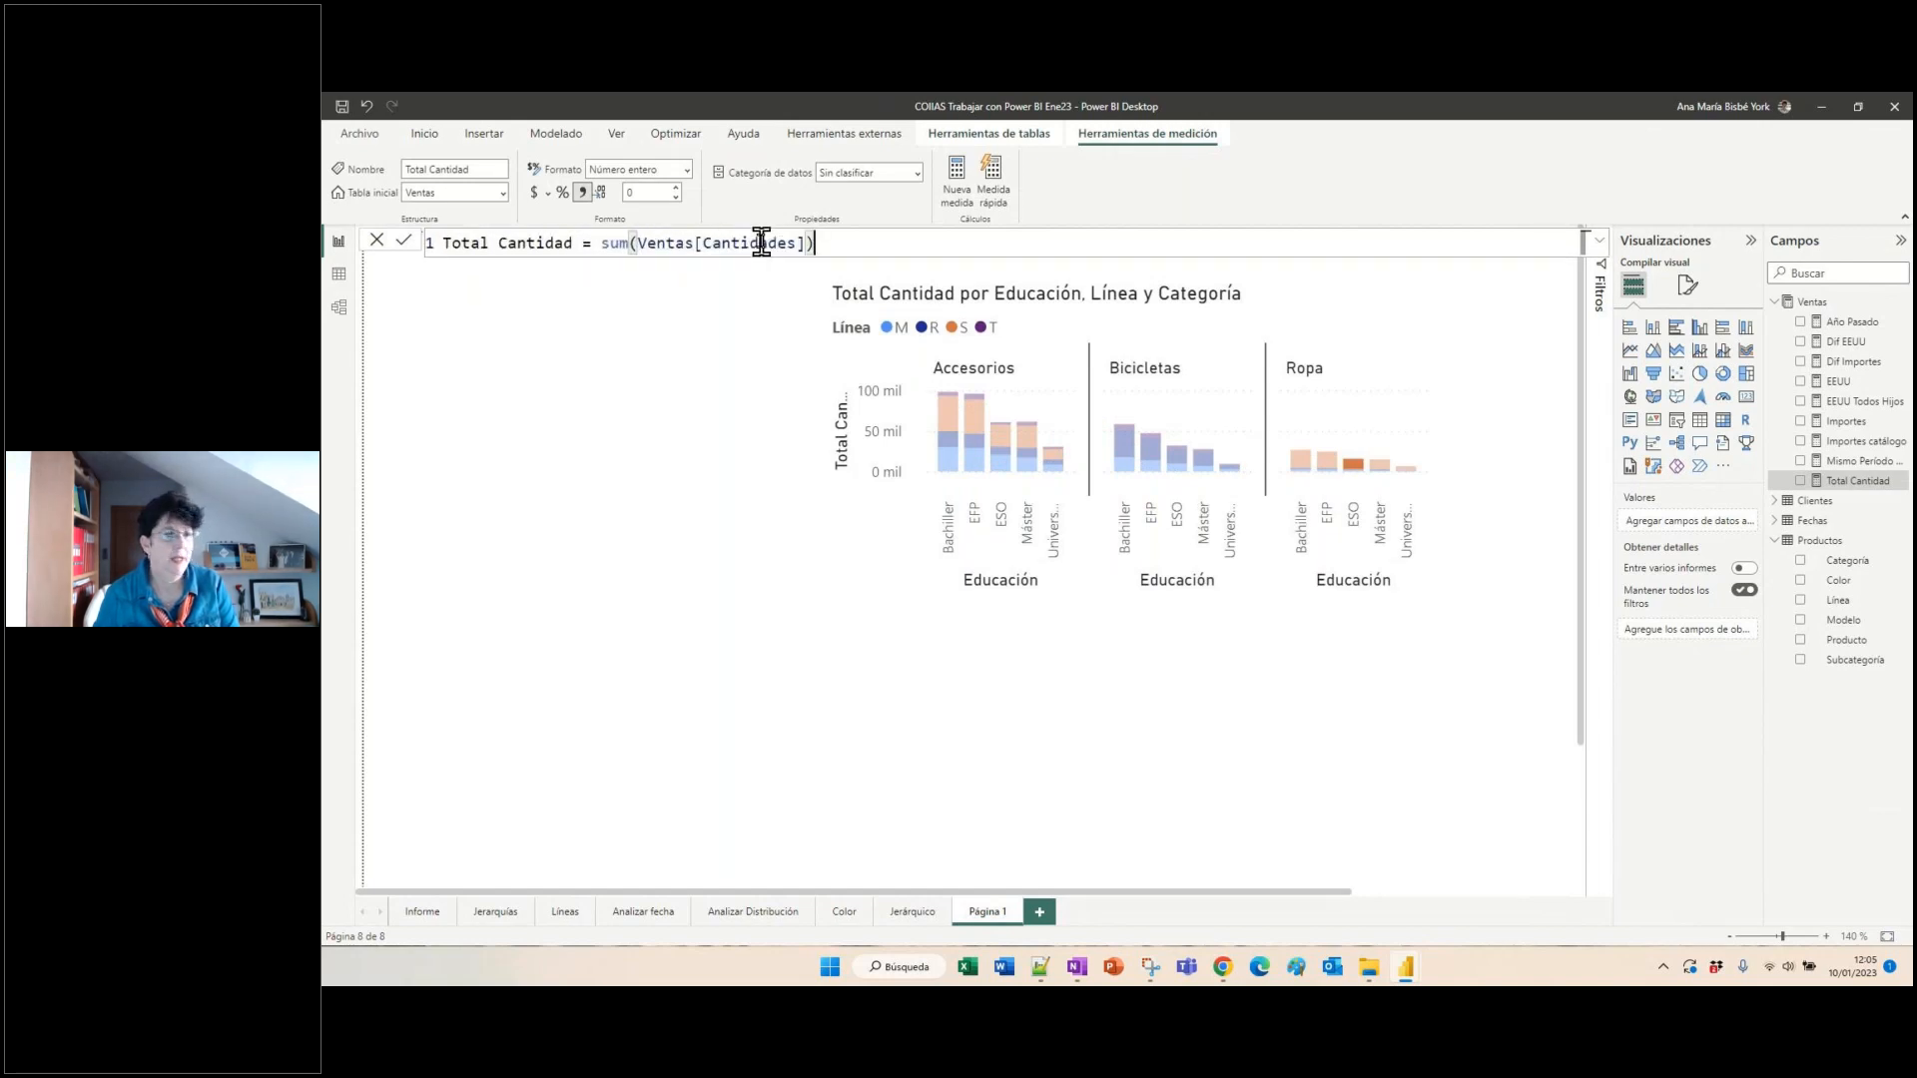
pyautogui.scroll(1, 762, 247)
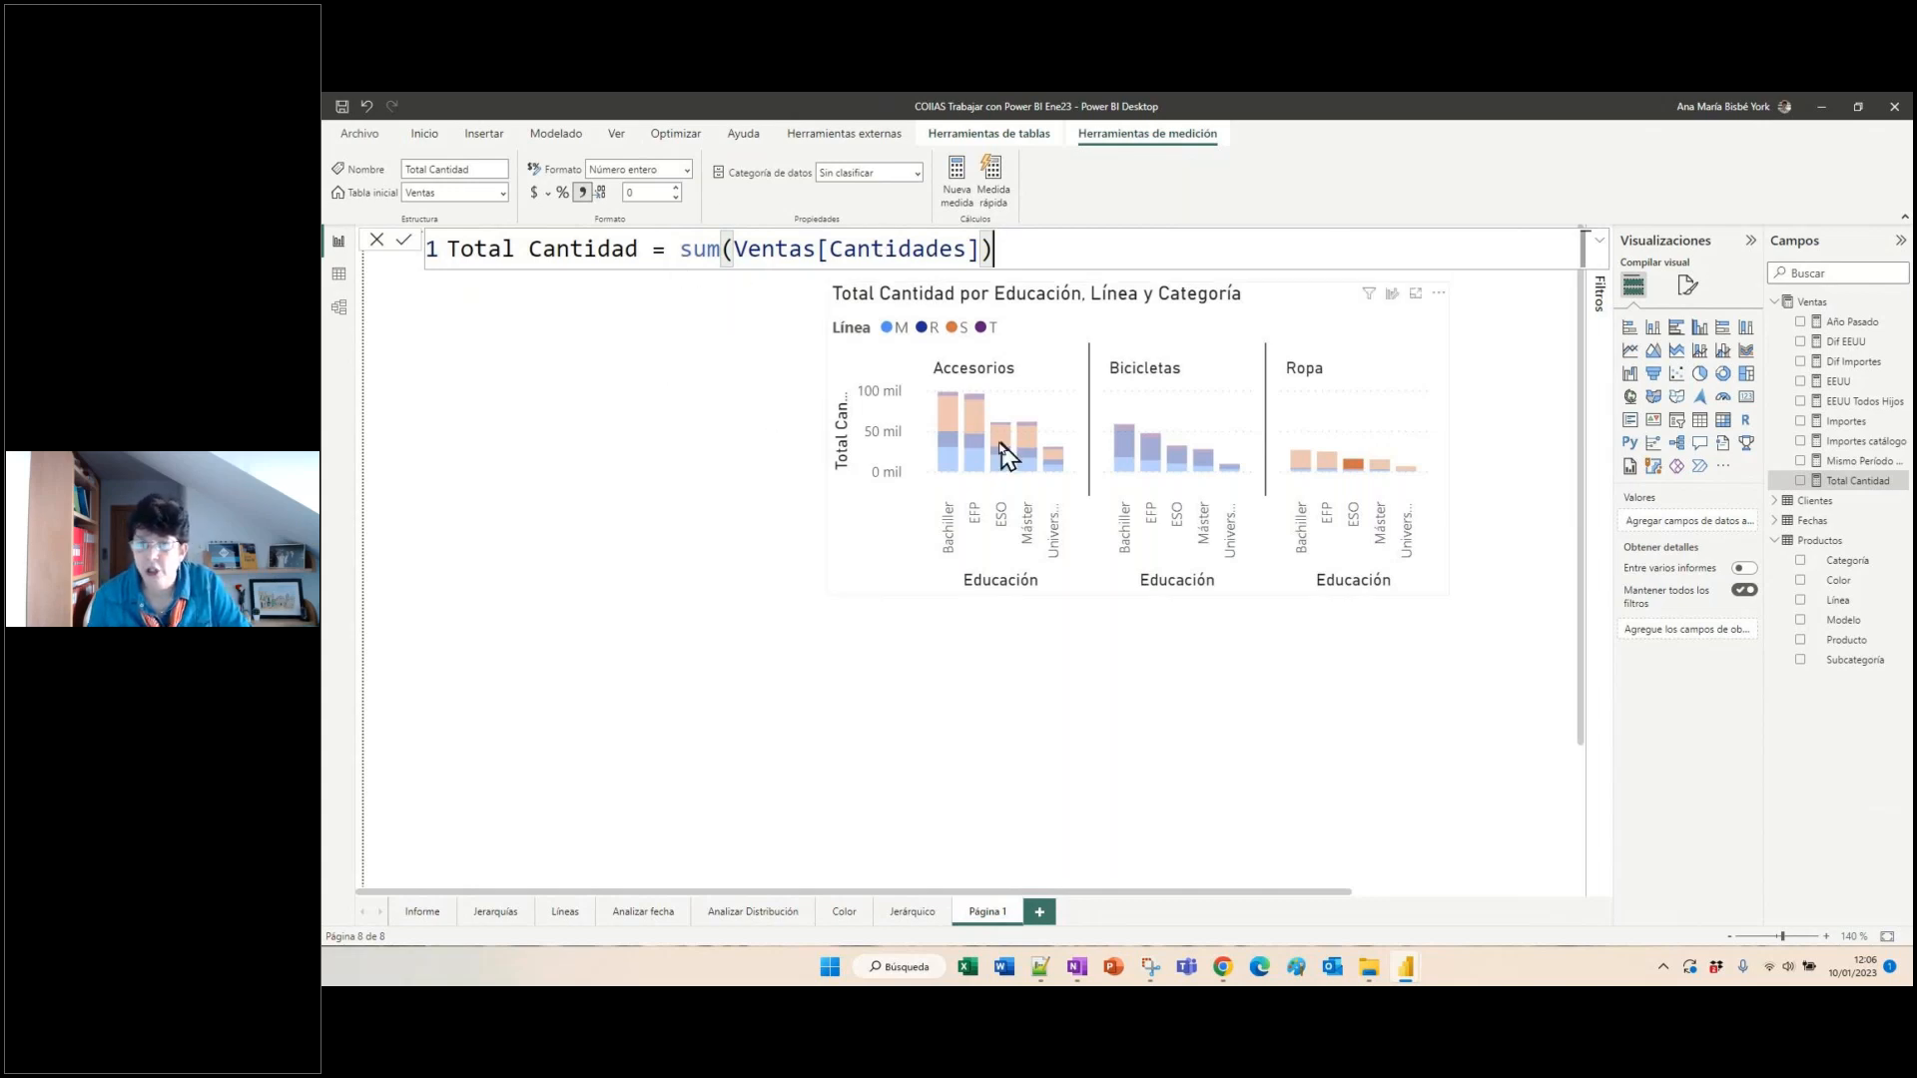
# - Move the chart toward the page's left edge and place a smaller card showing Total Cantidad below it
pyautogui.click(554, 447)
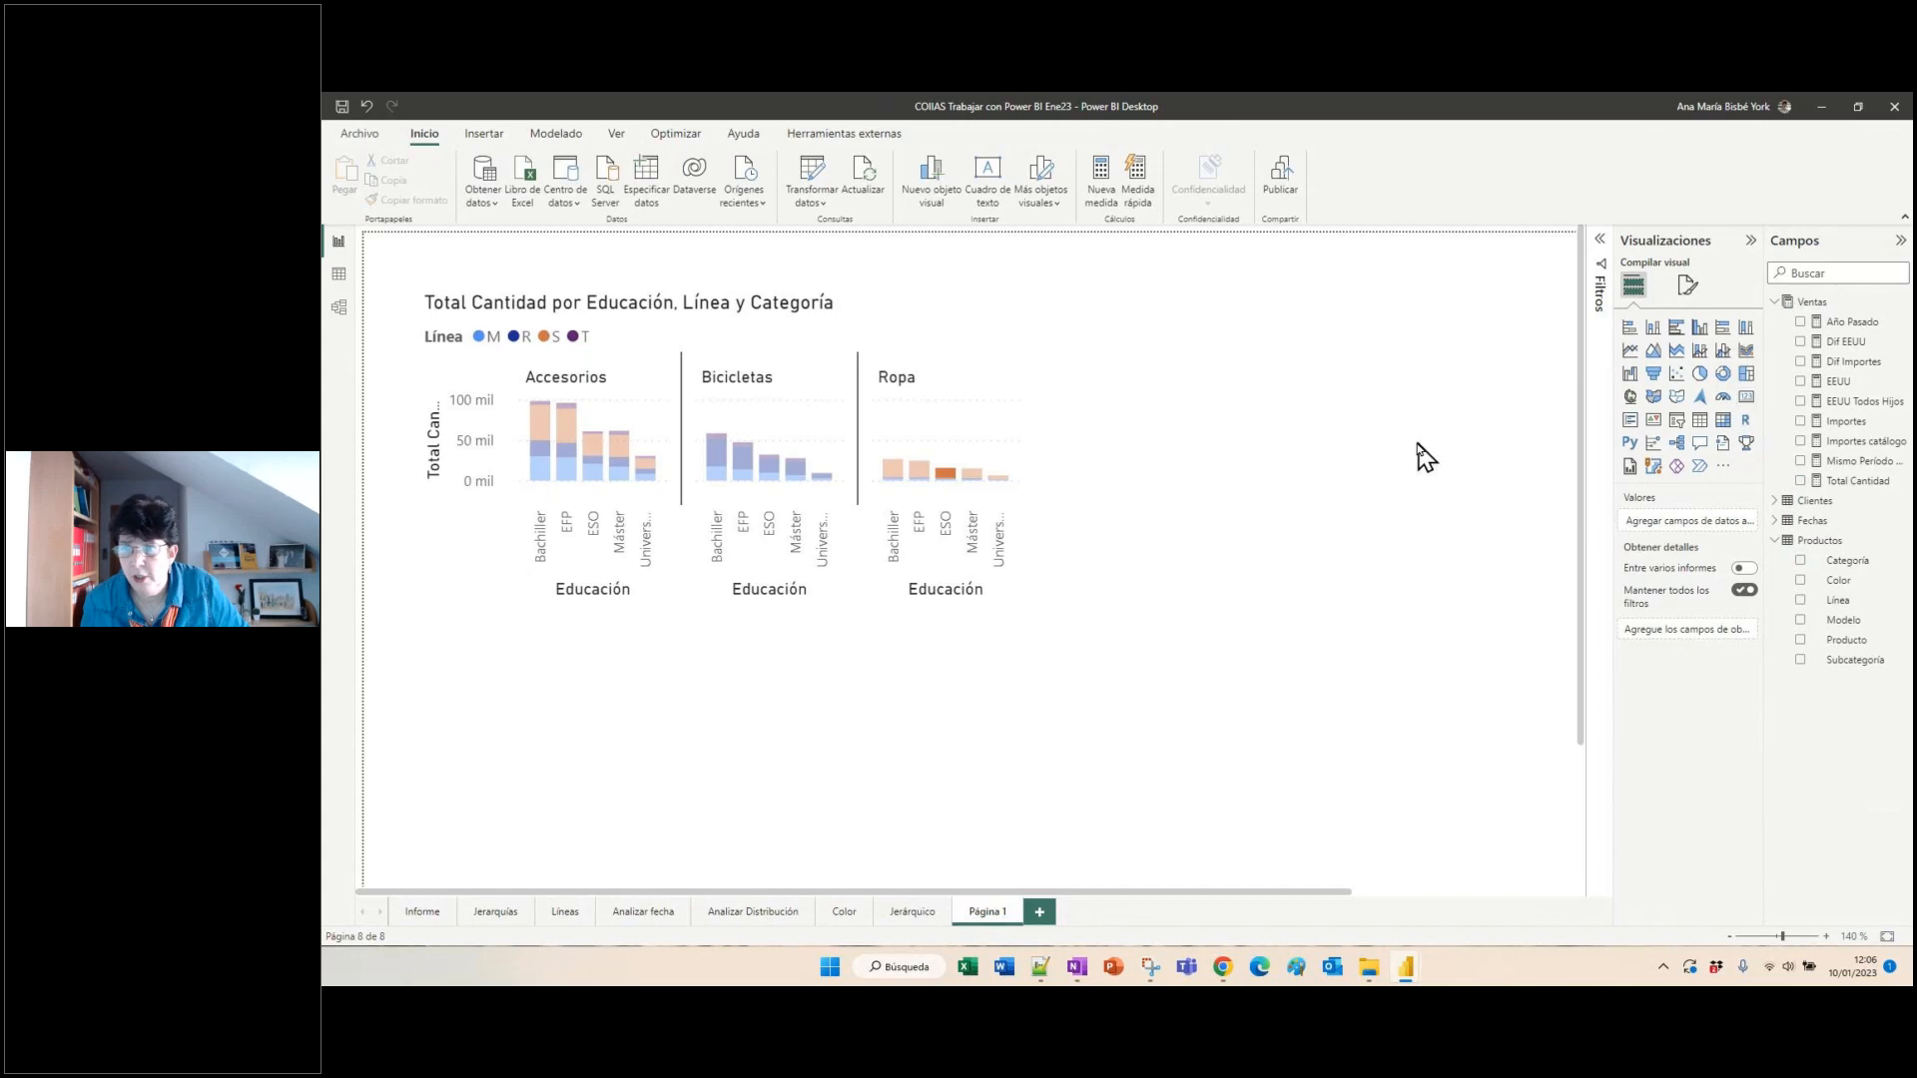
pyautogui.click(1746, 397)
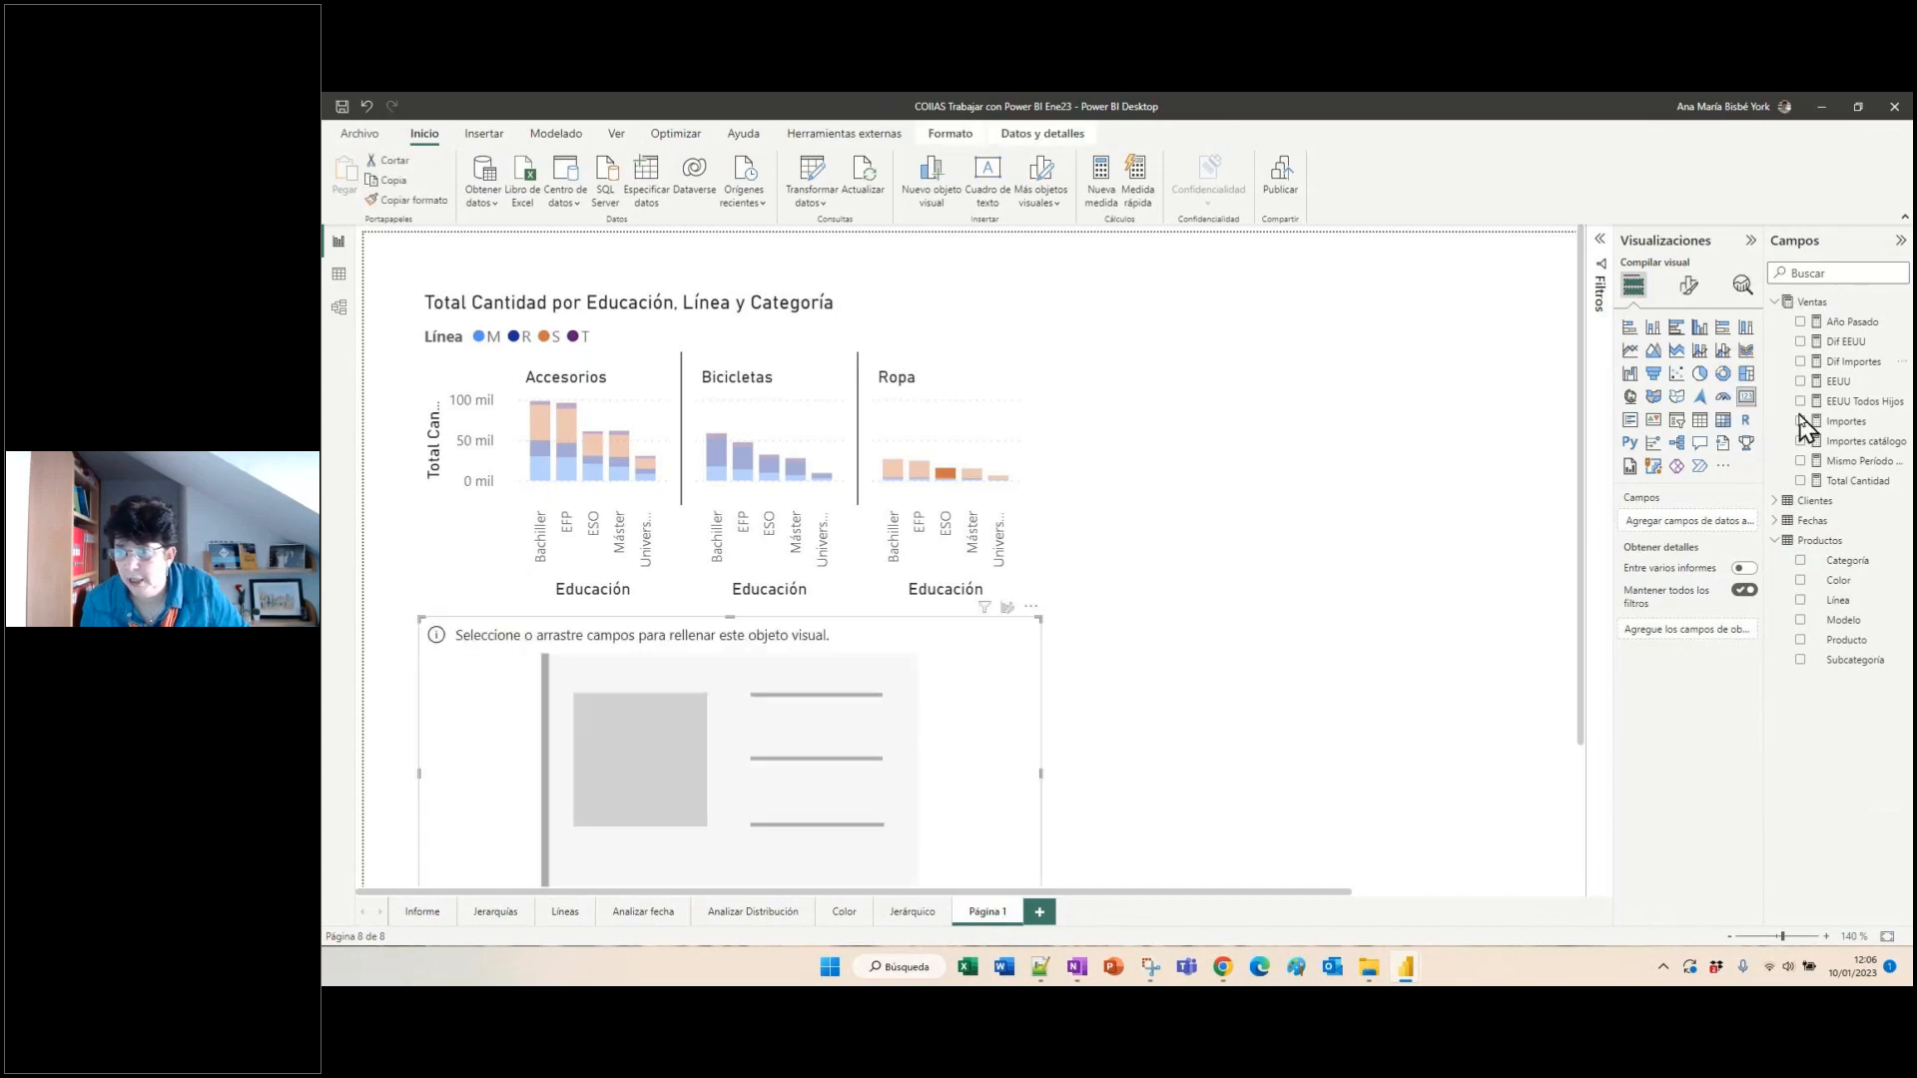
pyautogui.click(1800, 481)
pyautogui.moveTo(1043, 729); pyautogui.dragTo(814, 729)
pyautogui.moveTo(617, 579); pyautogui.dragTo(649, 624)
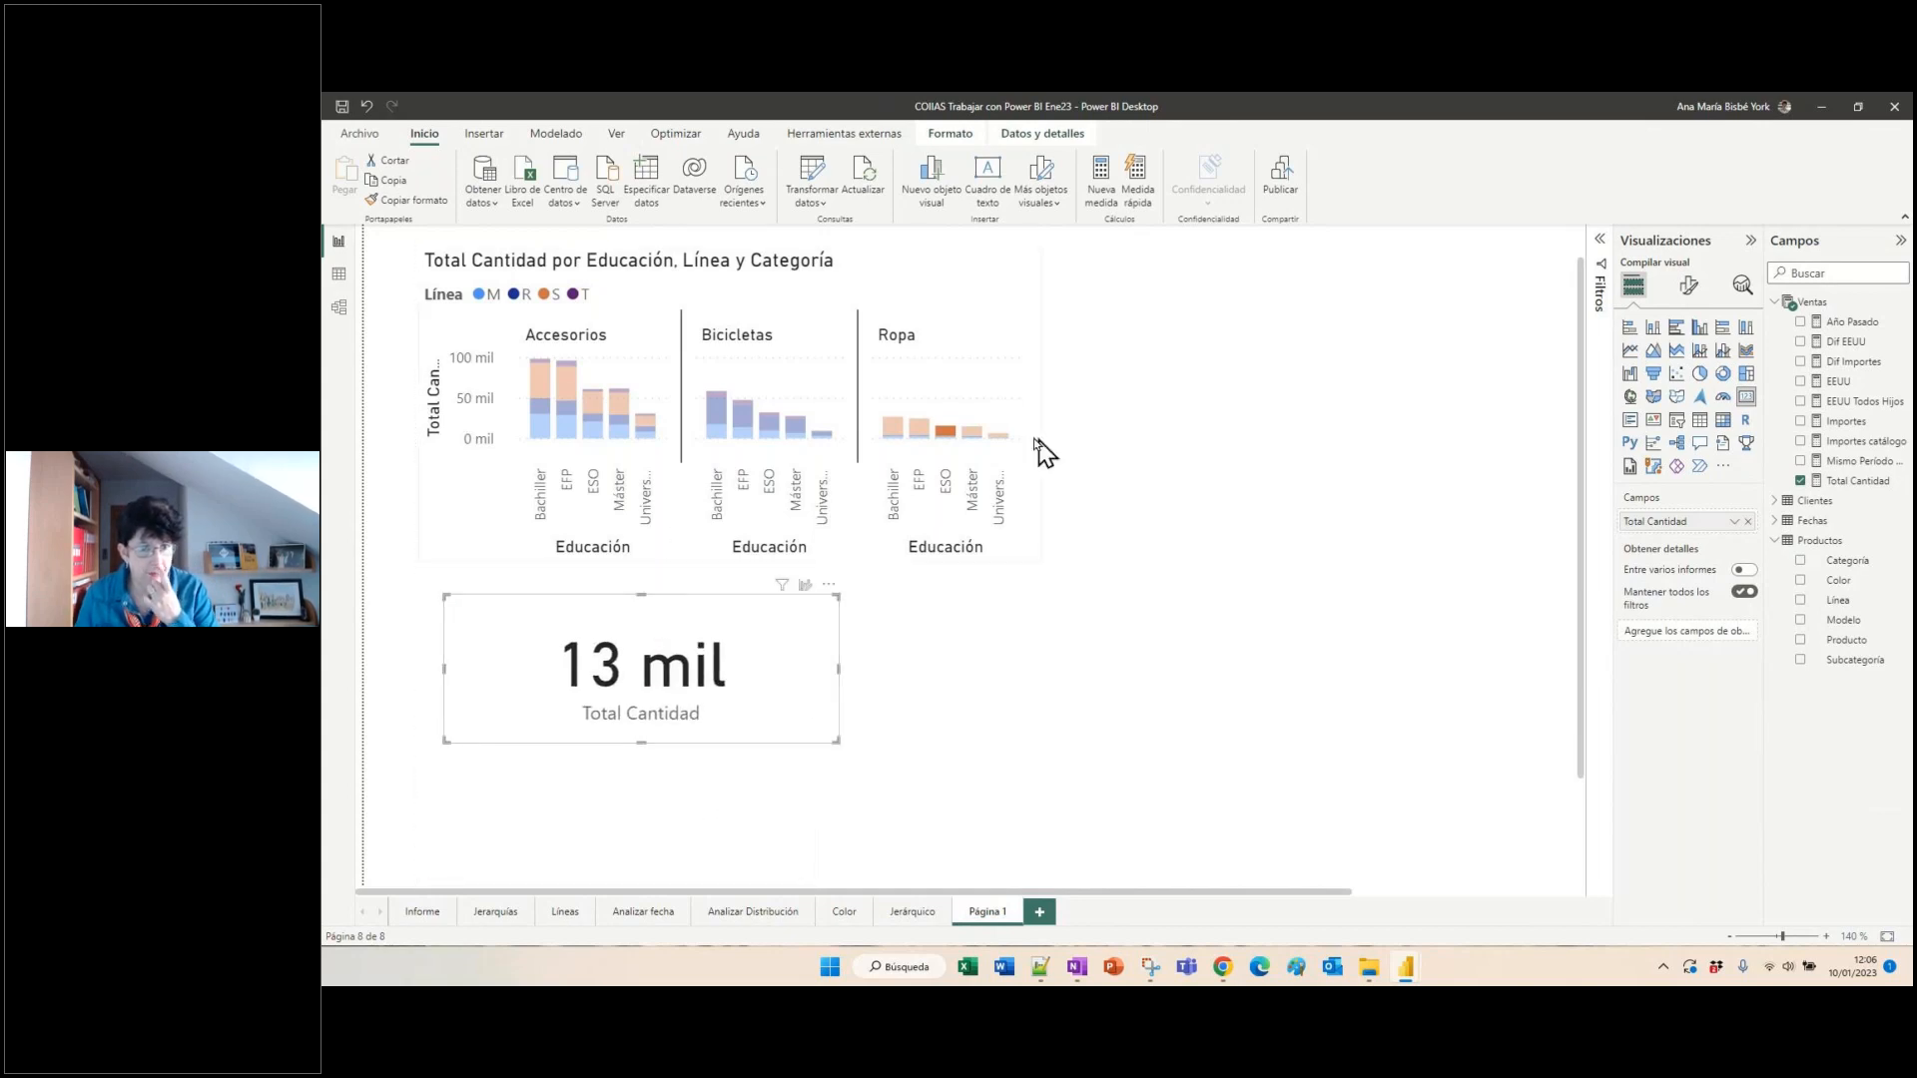
# - Clear the chart selection, add a table of Ocupación and Total Cantidad, and place it to the right of the column chart
pyautogui.click(948, 434)
pyautogui.click(1291, 355)
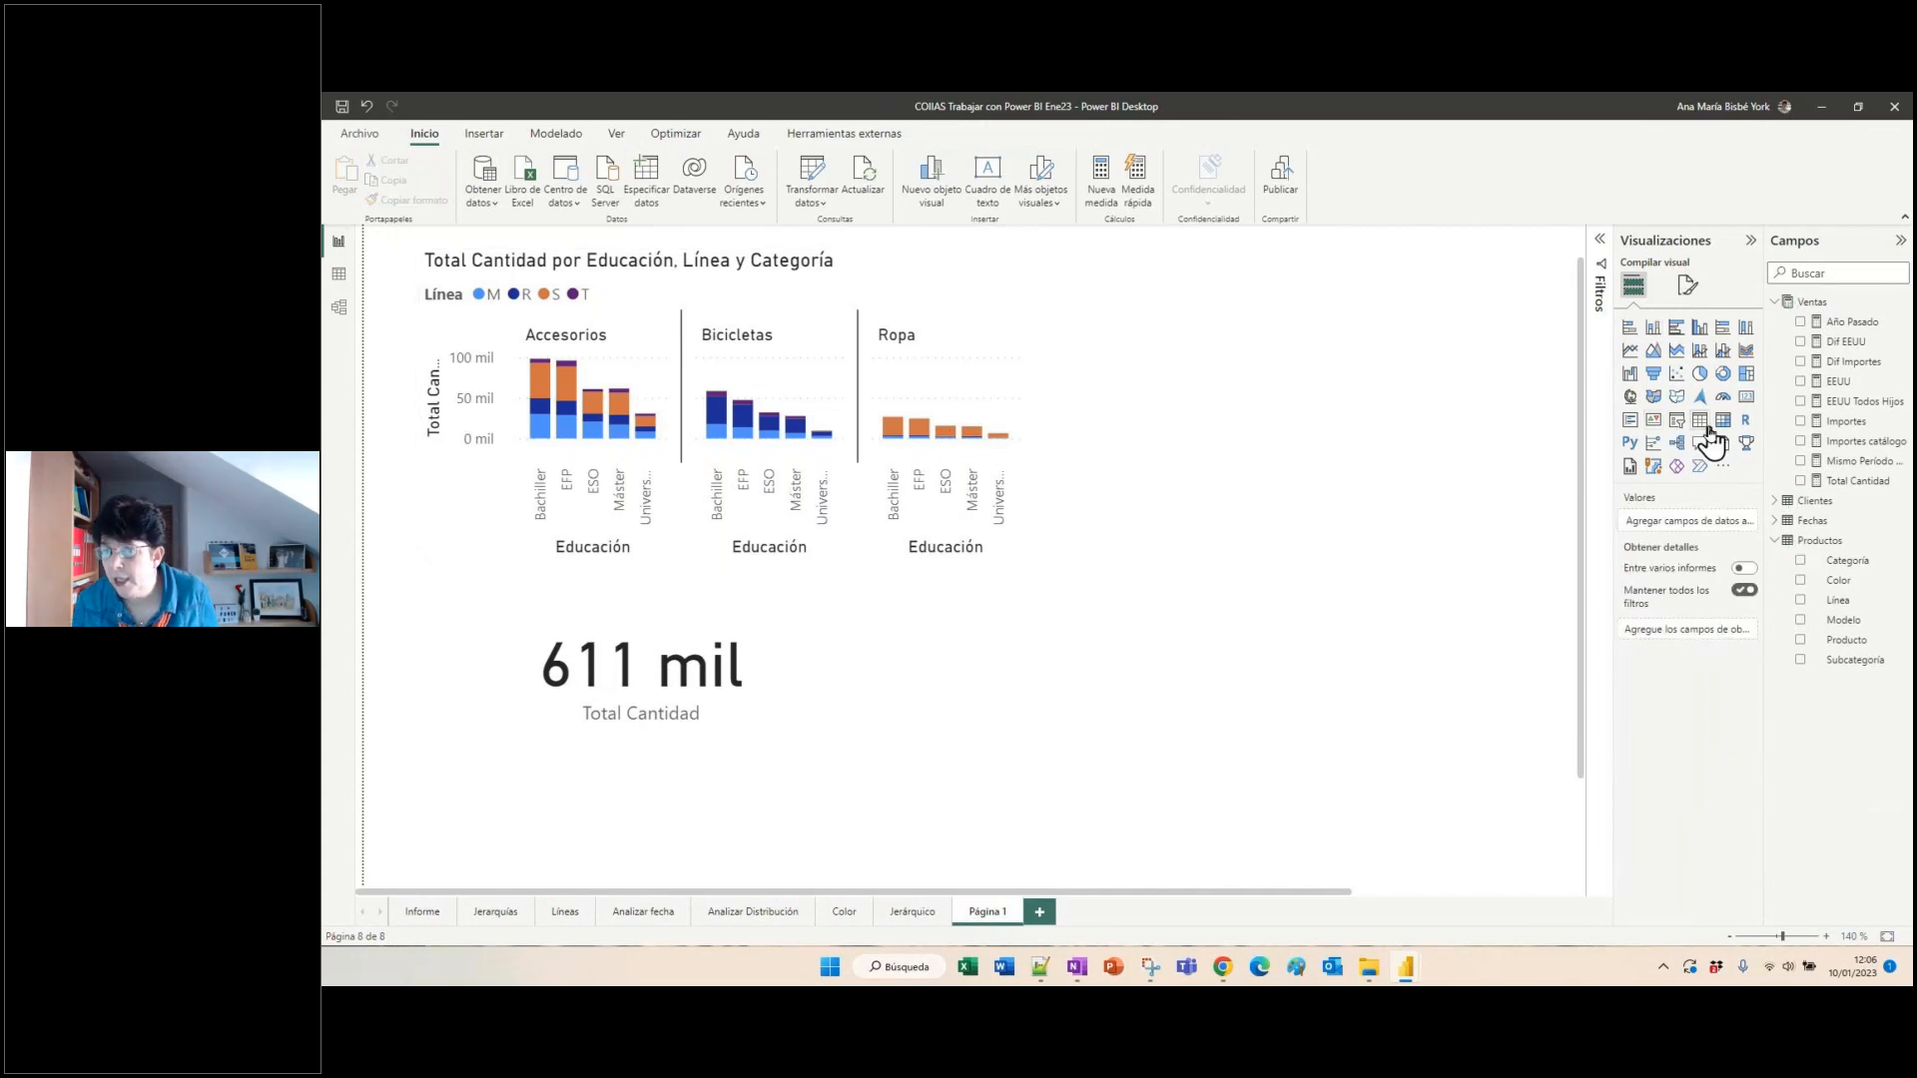
pyautogui.click(1776, 501)
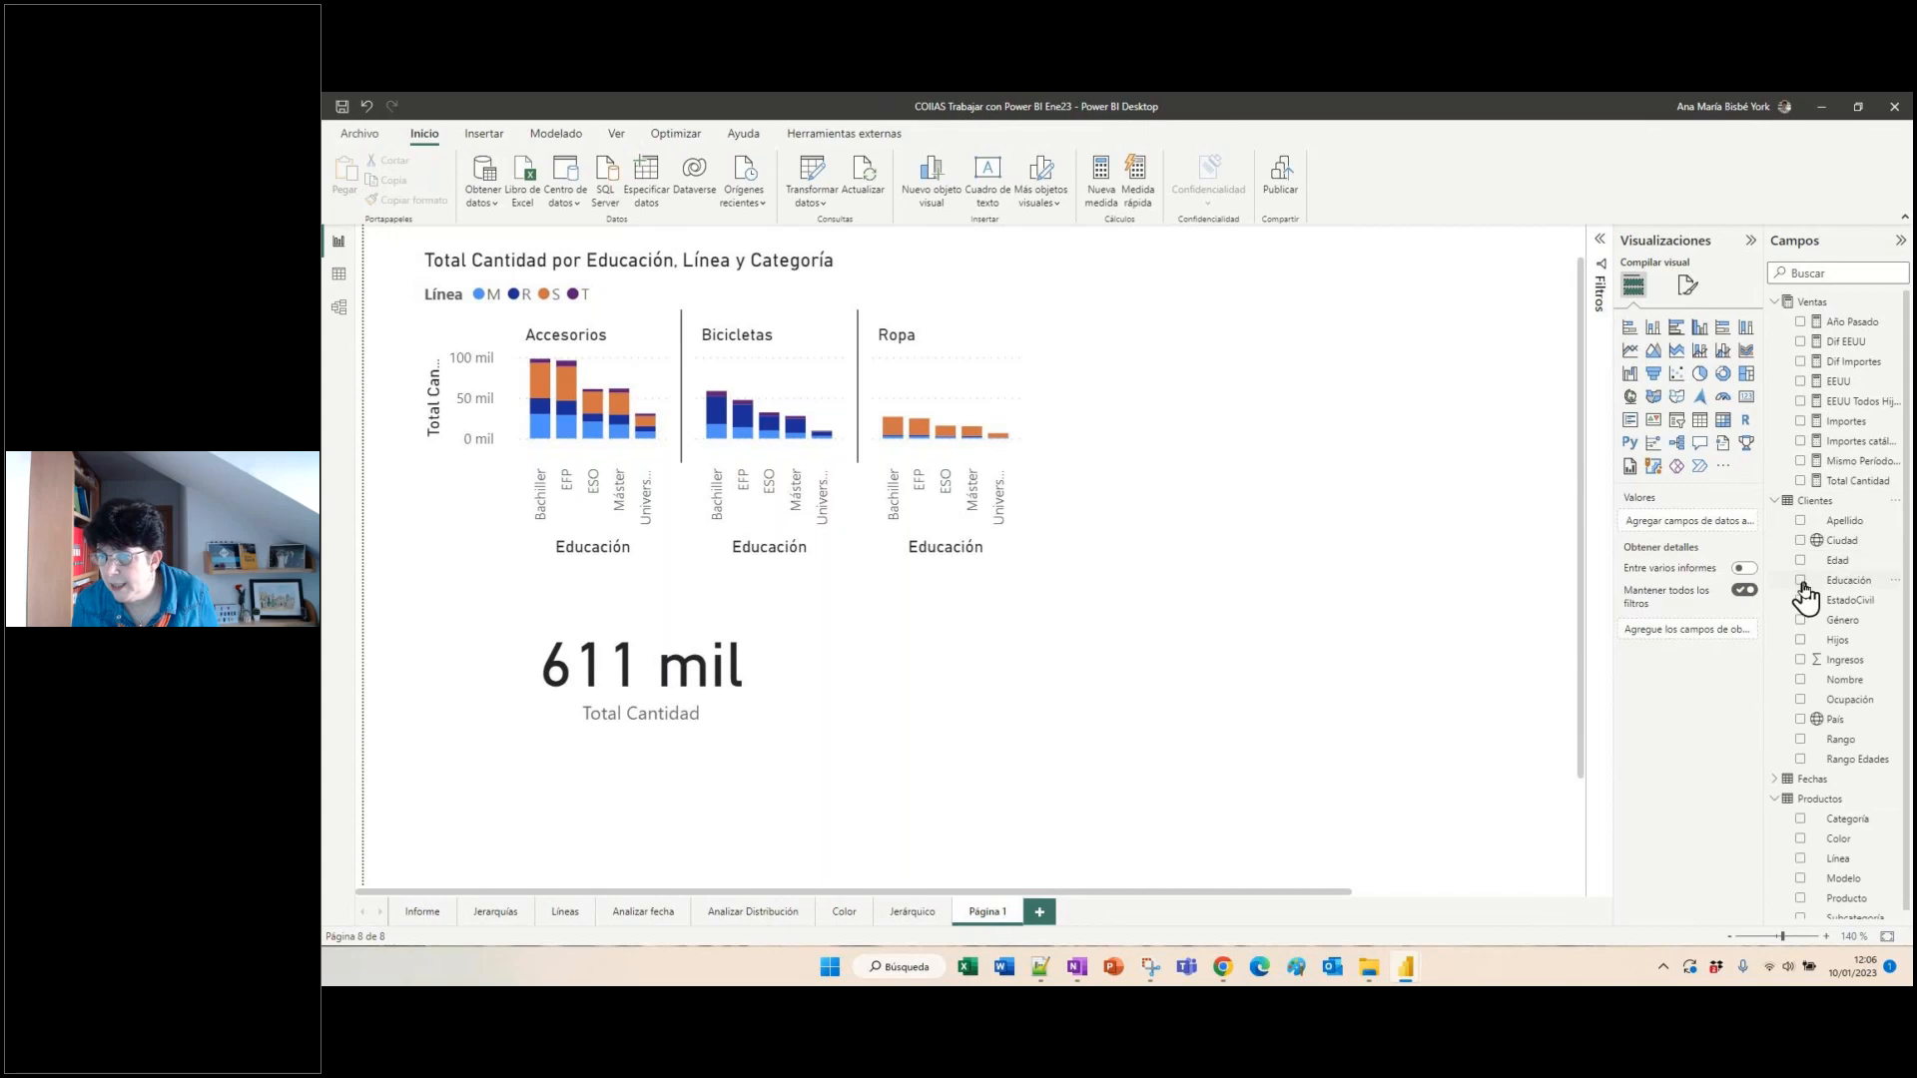
pyautogui.click(1800, 700)
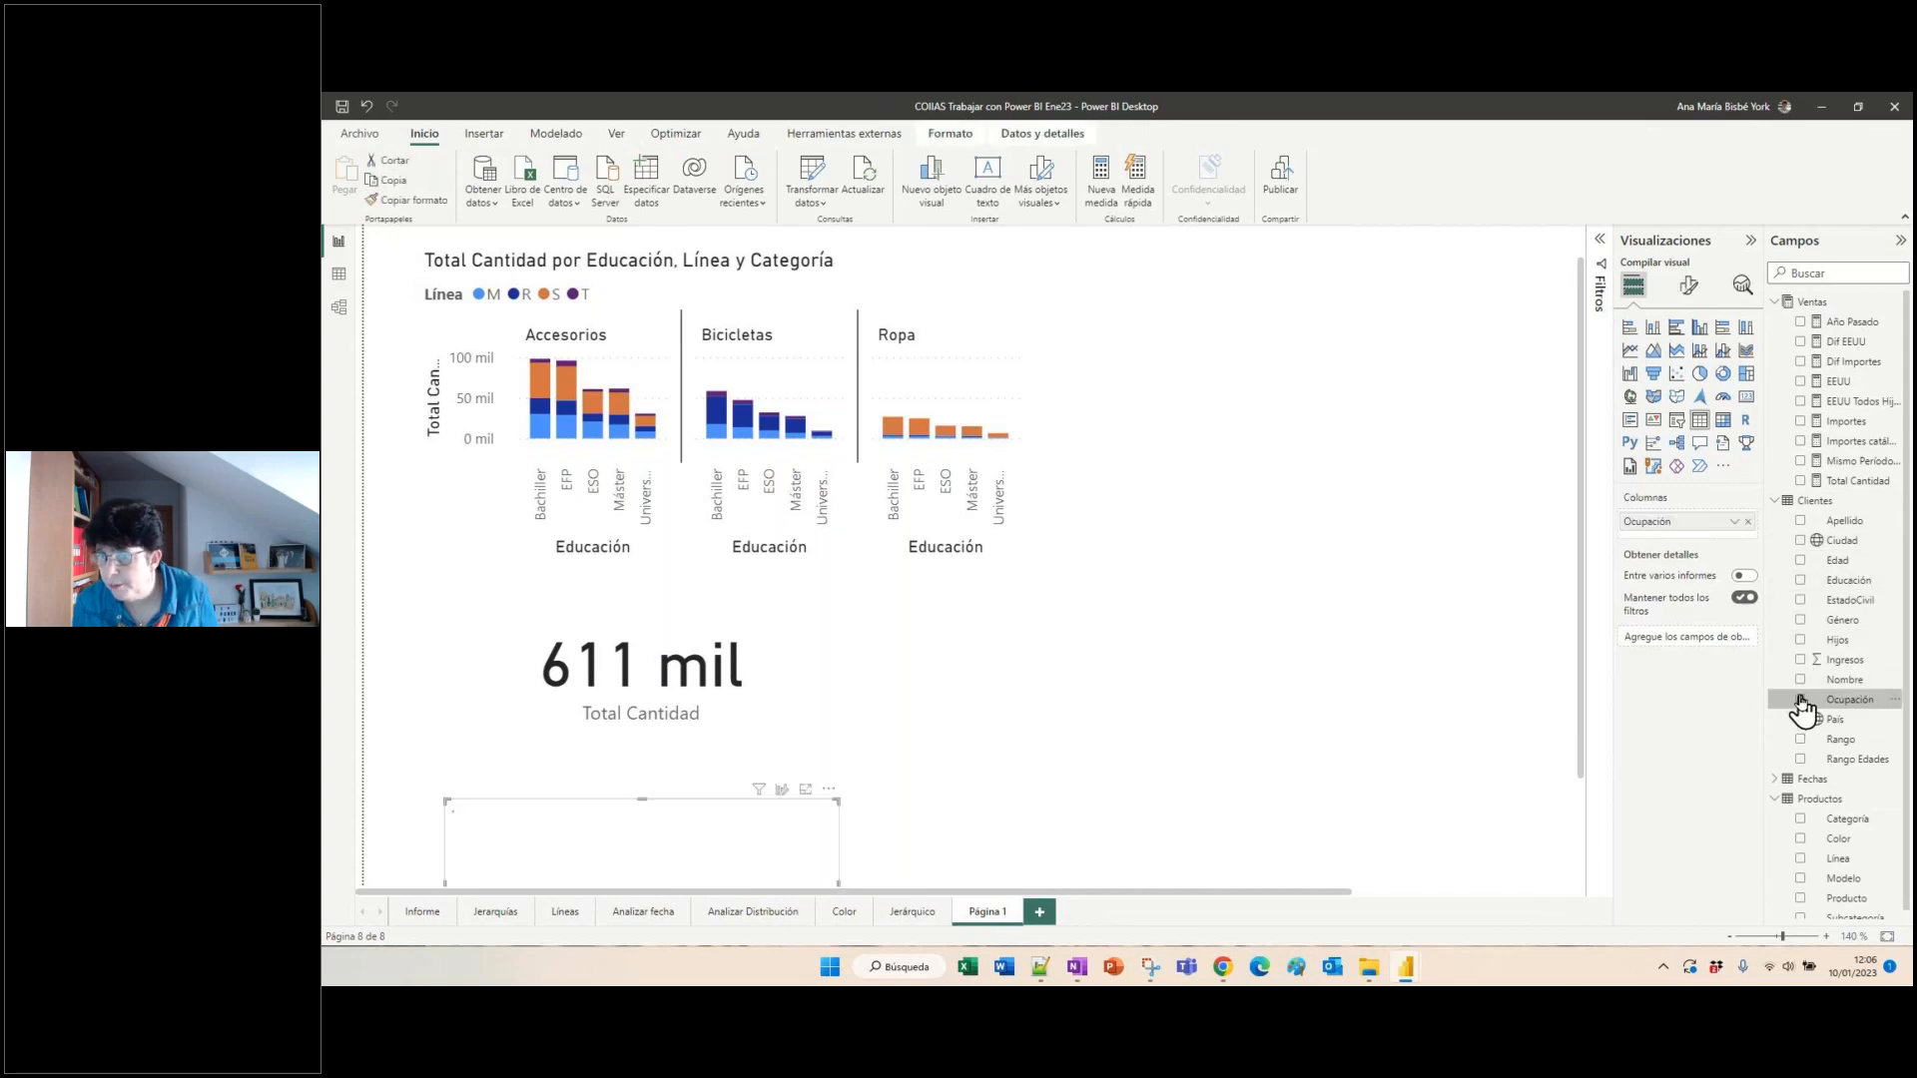
pyautogui.click(1799, 481)
pyautogui.moveTo(762, 774); pyautogui.dragTo(1472, 321)
pyautogui.click(1462, 649)
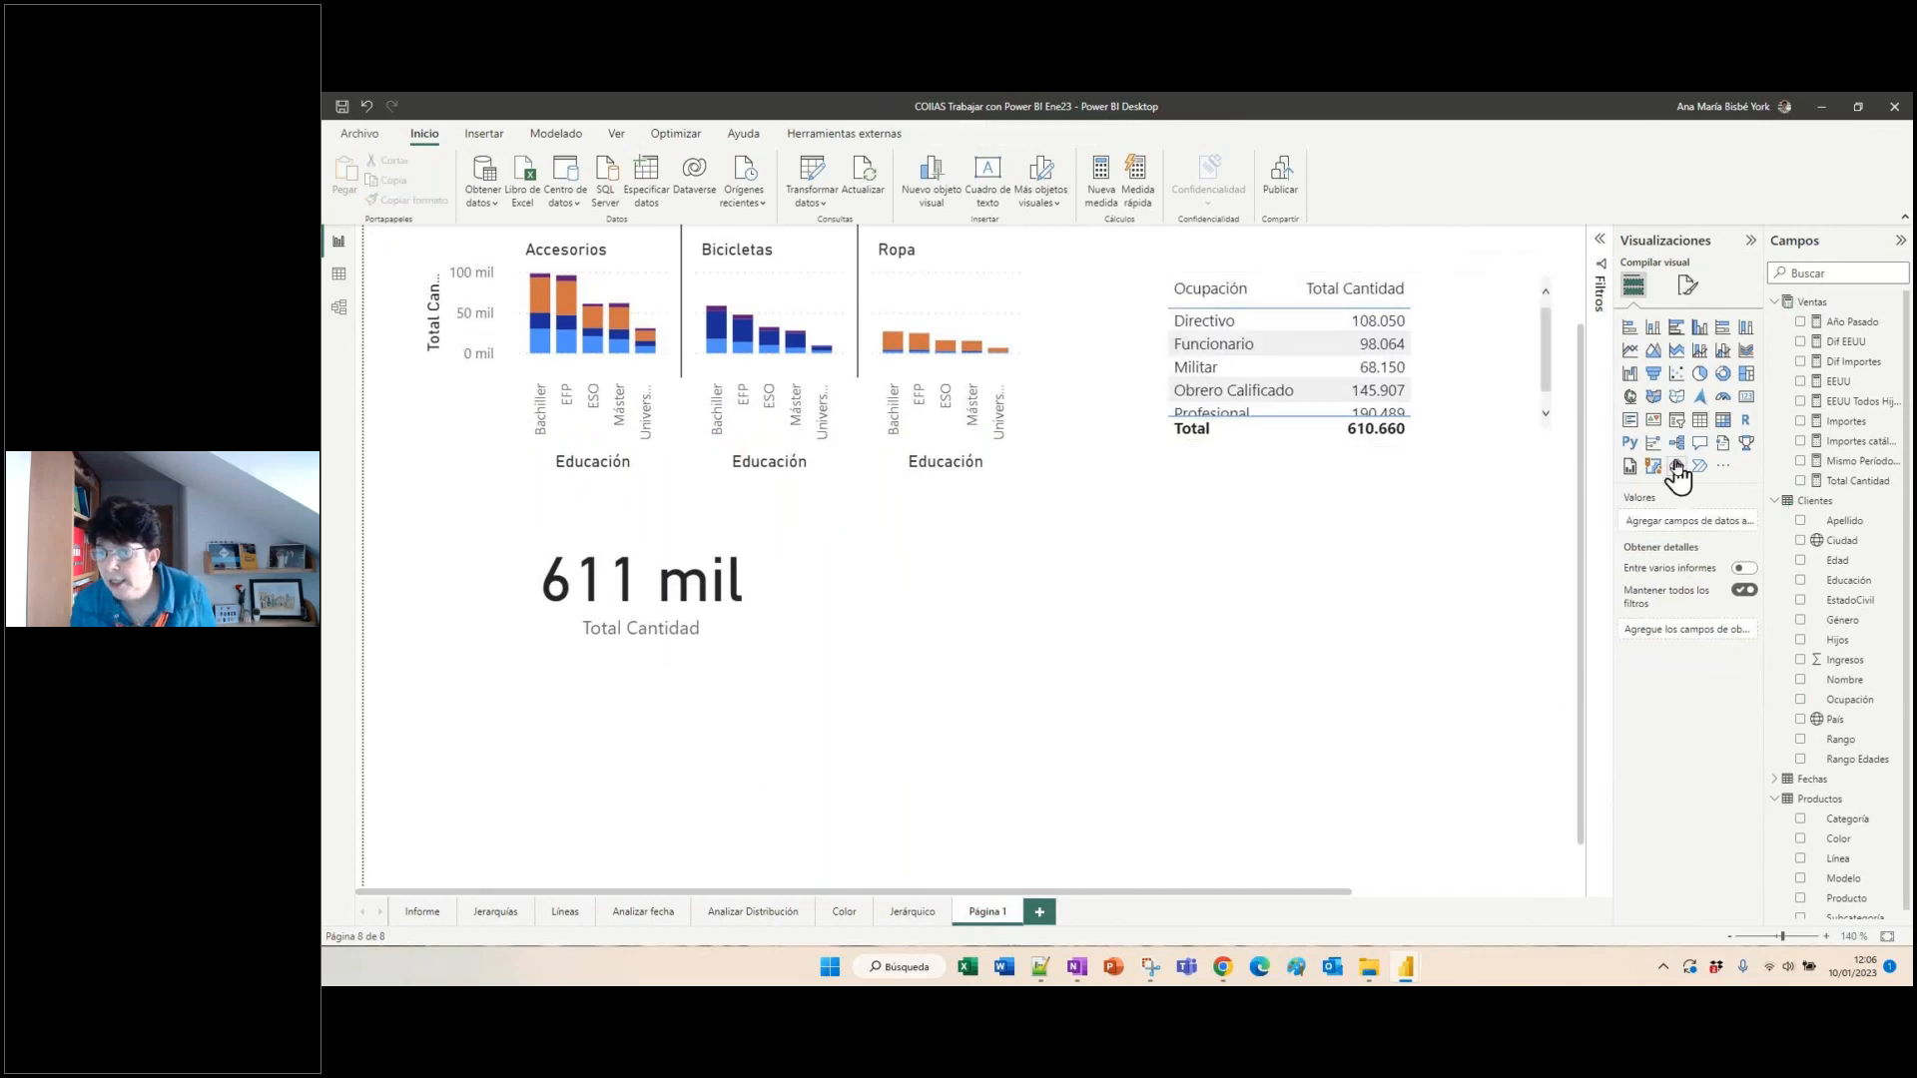
# - Add a matrix with Línea as rows, Género as columns and Total Cantidad as values, and place it below the Ocupación table
pyautogui.click(1721, 420)
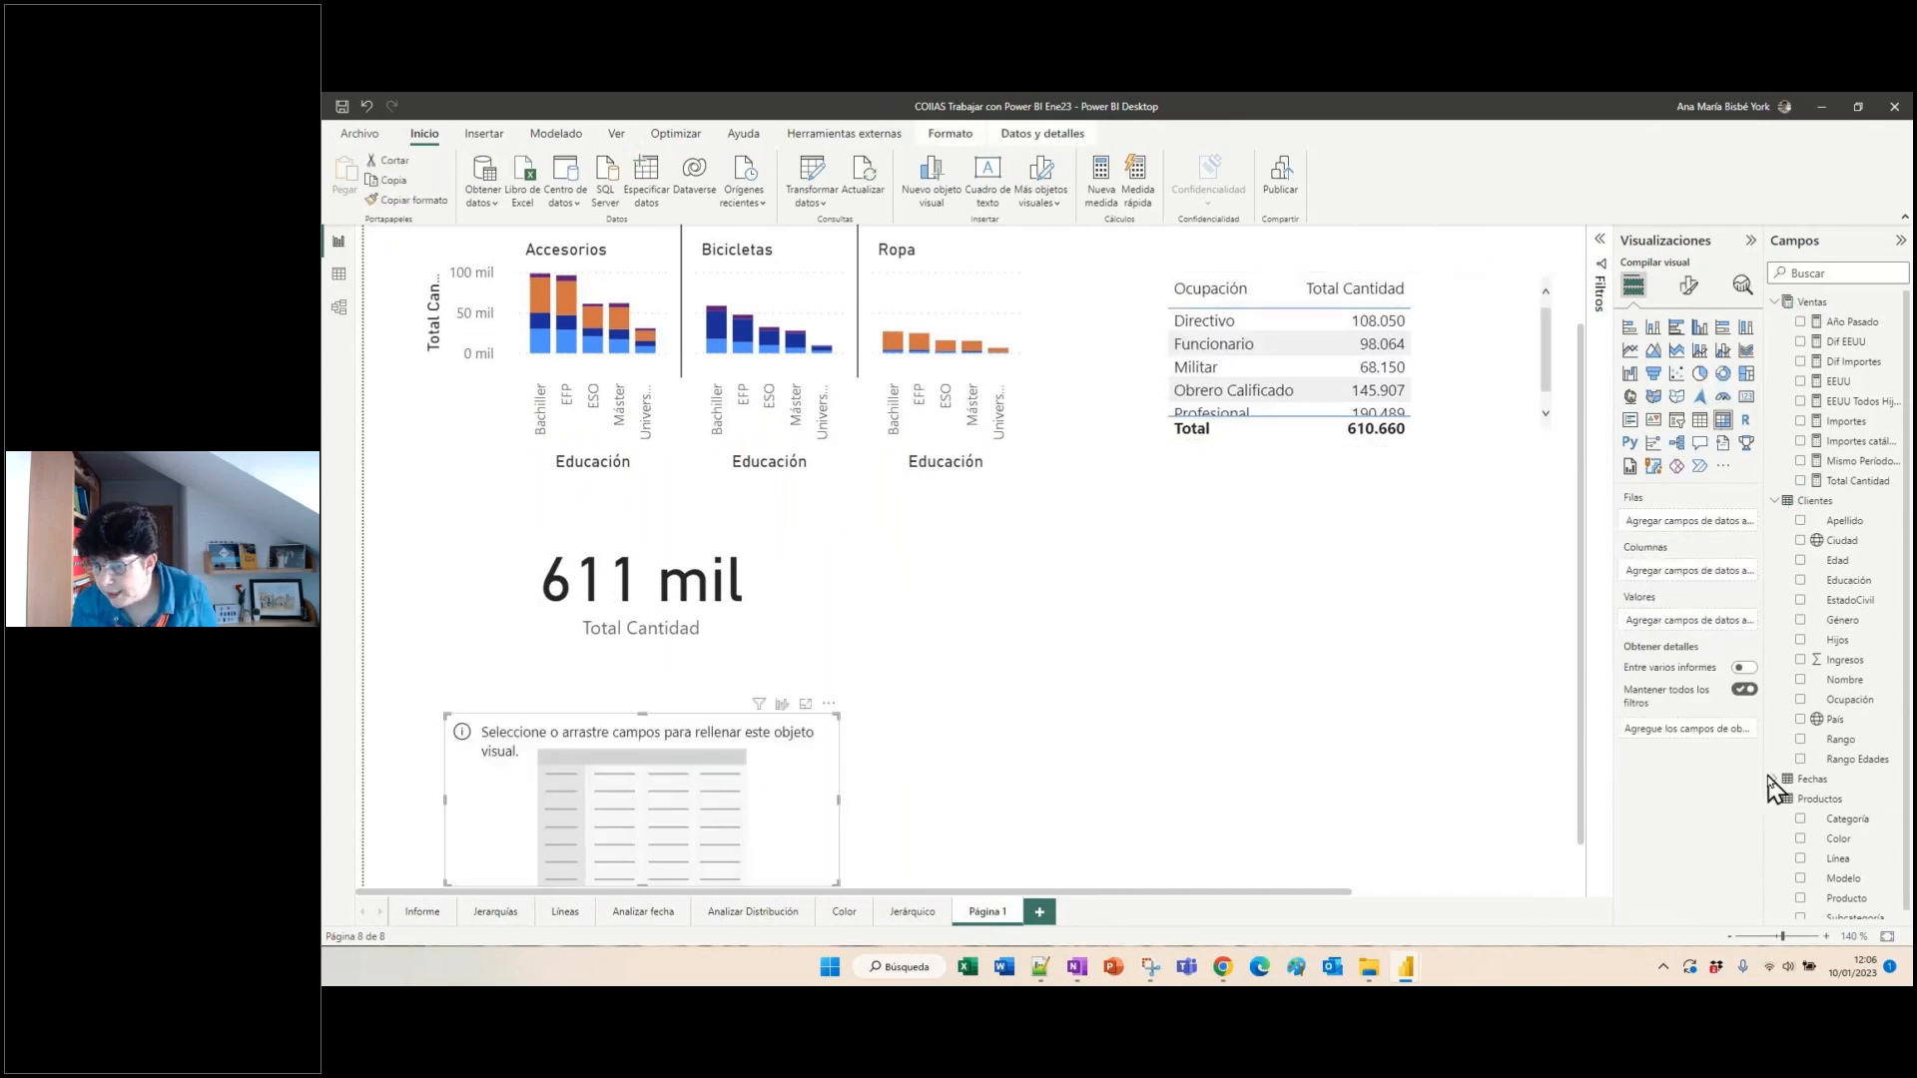
pyautogui.click(1800, 859)
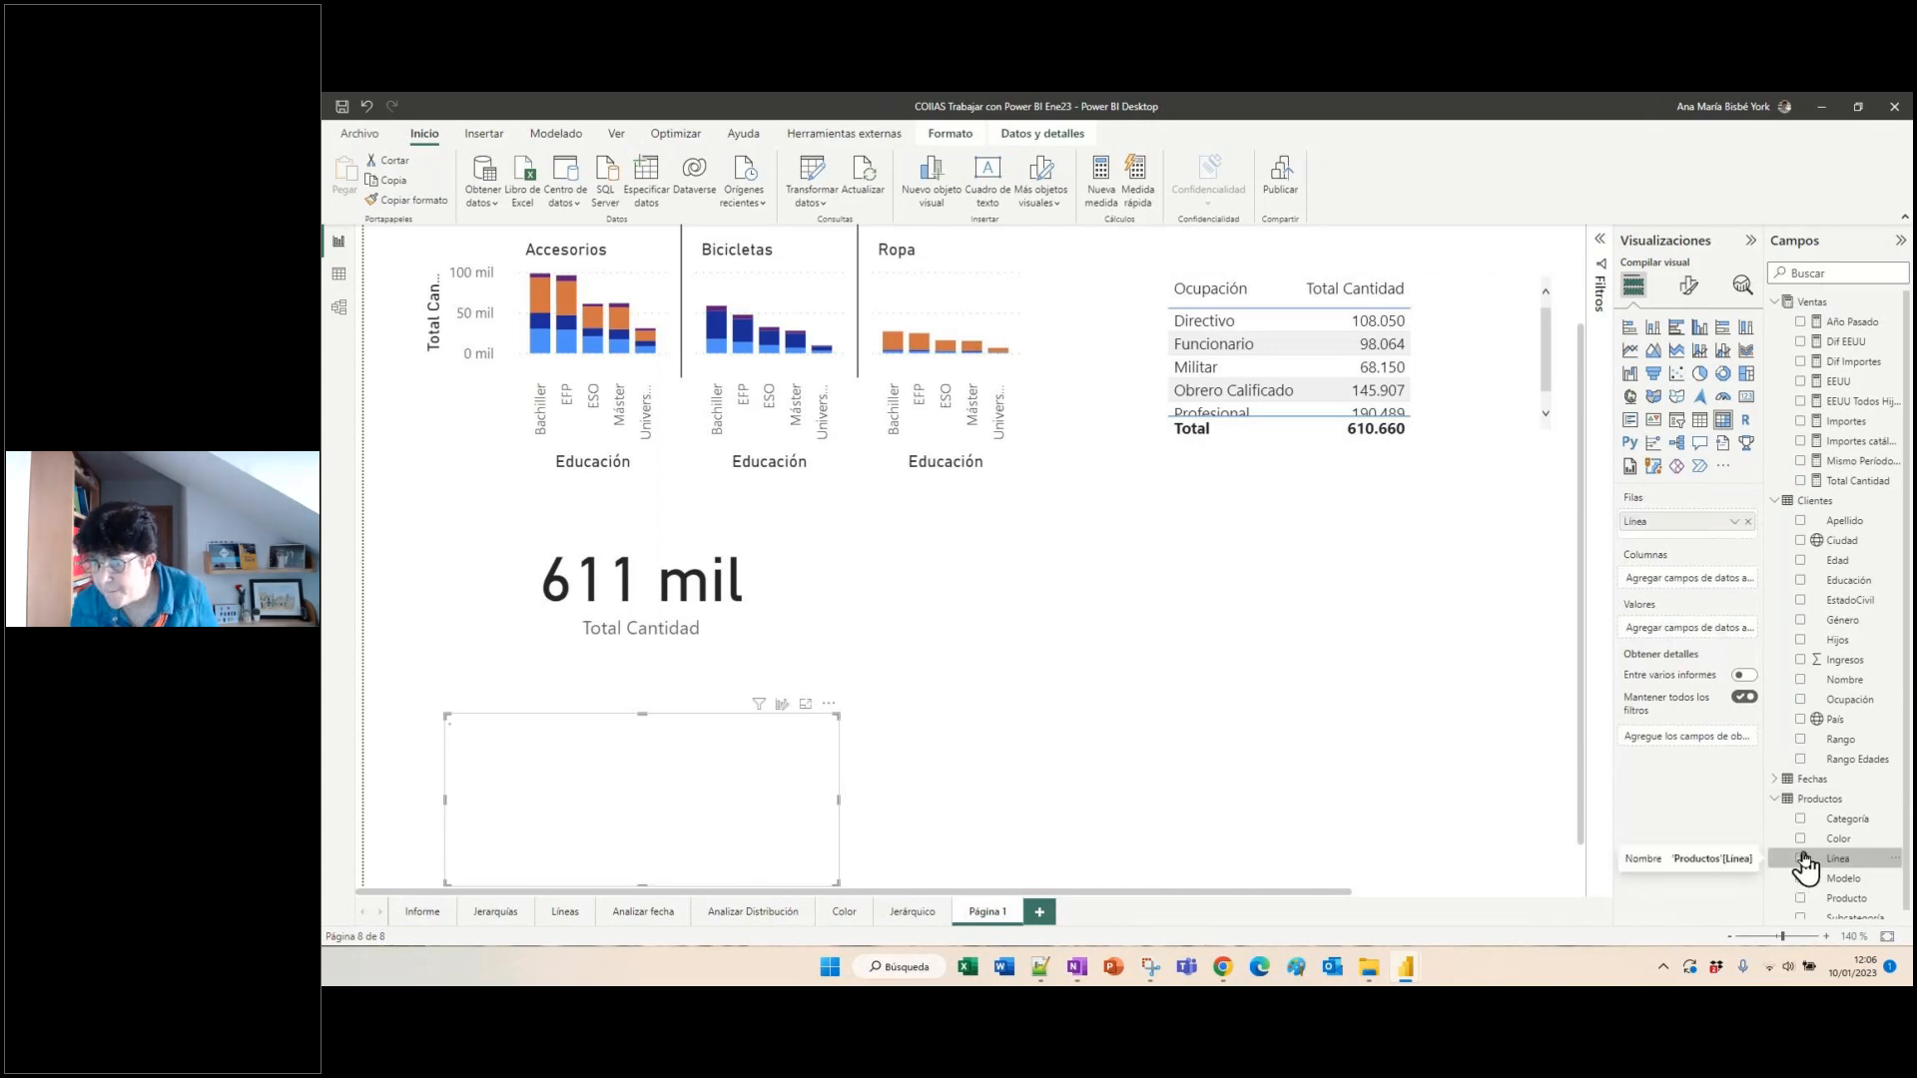
pyautogui.click(1800, 620)
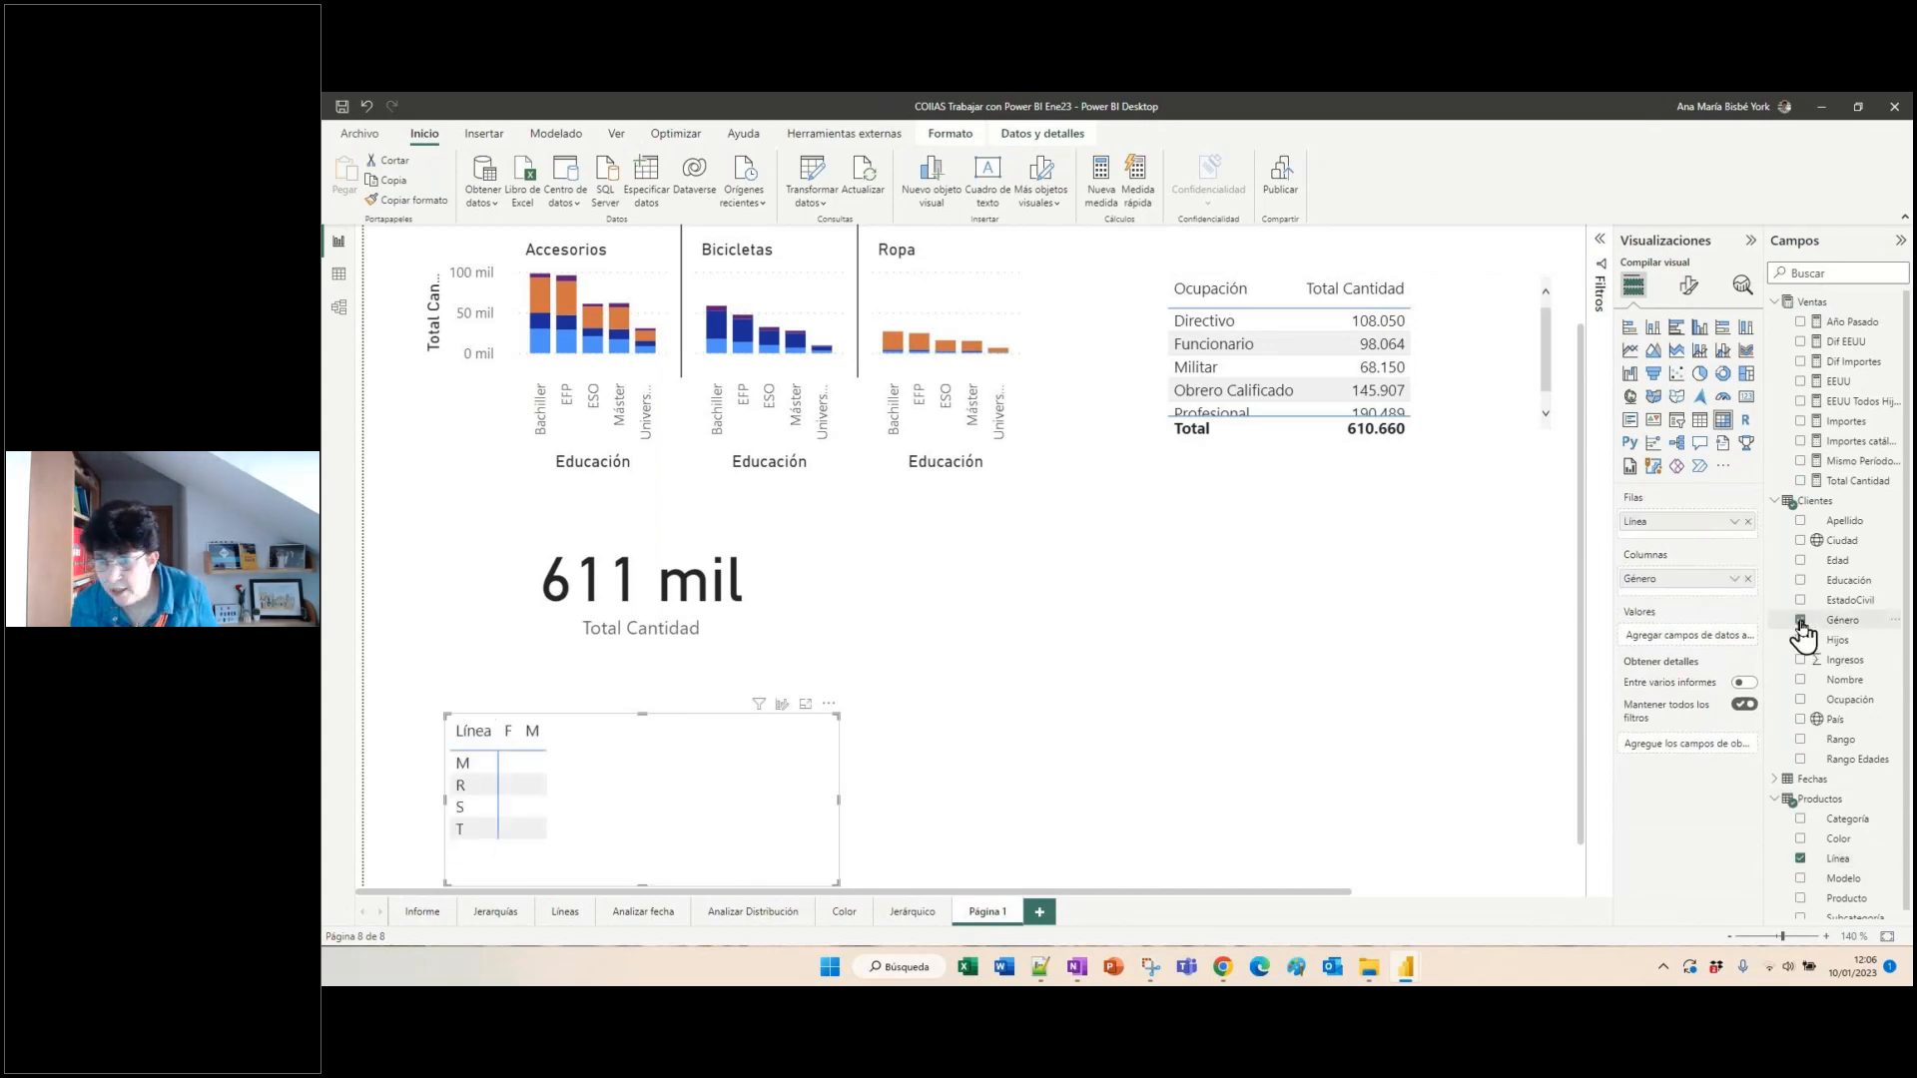
pyautogui.click(1801, 481)
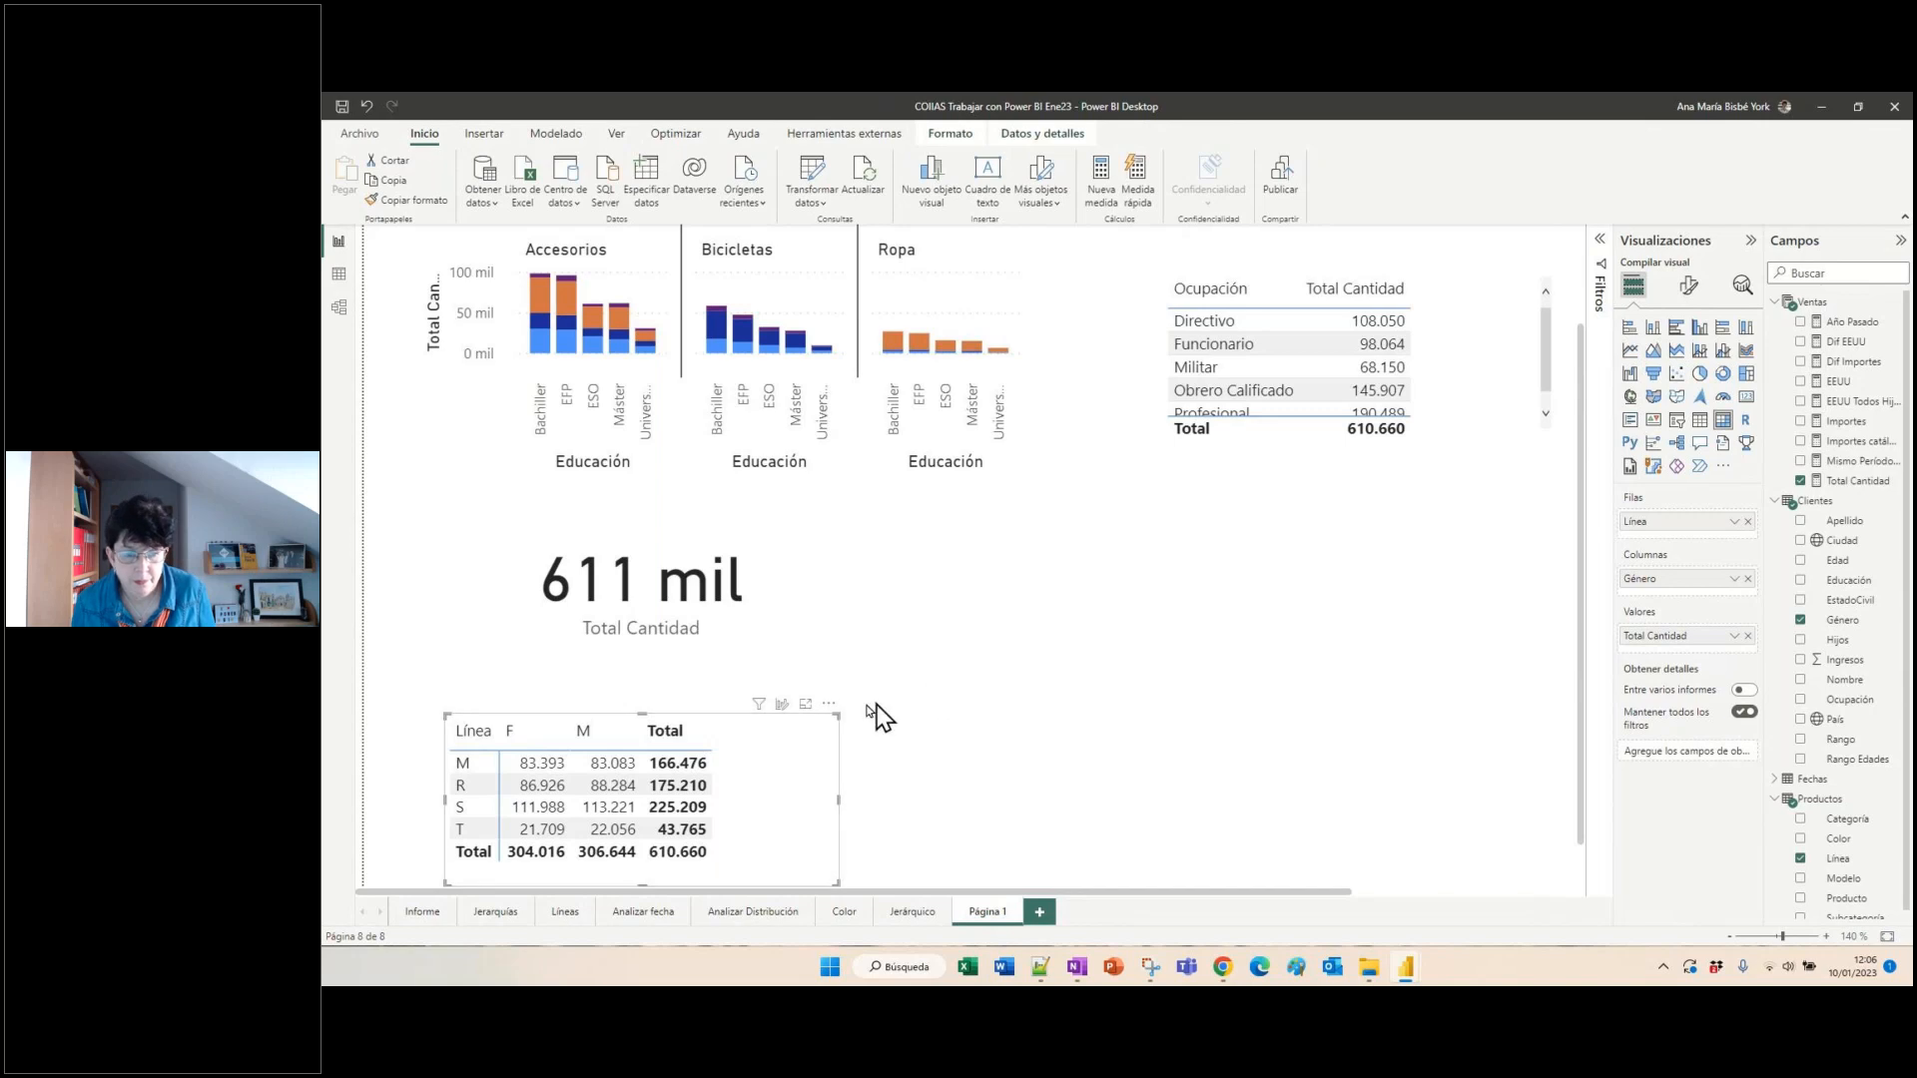
pyautogui.moveTo(741, 714); pyautogui.dragTo(1338, 509)
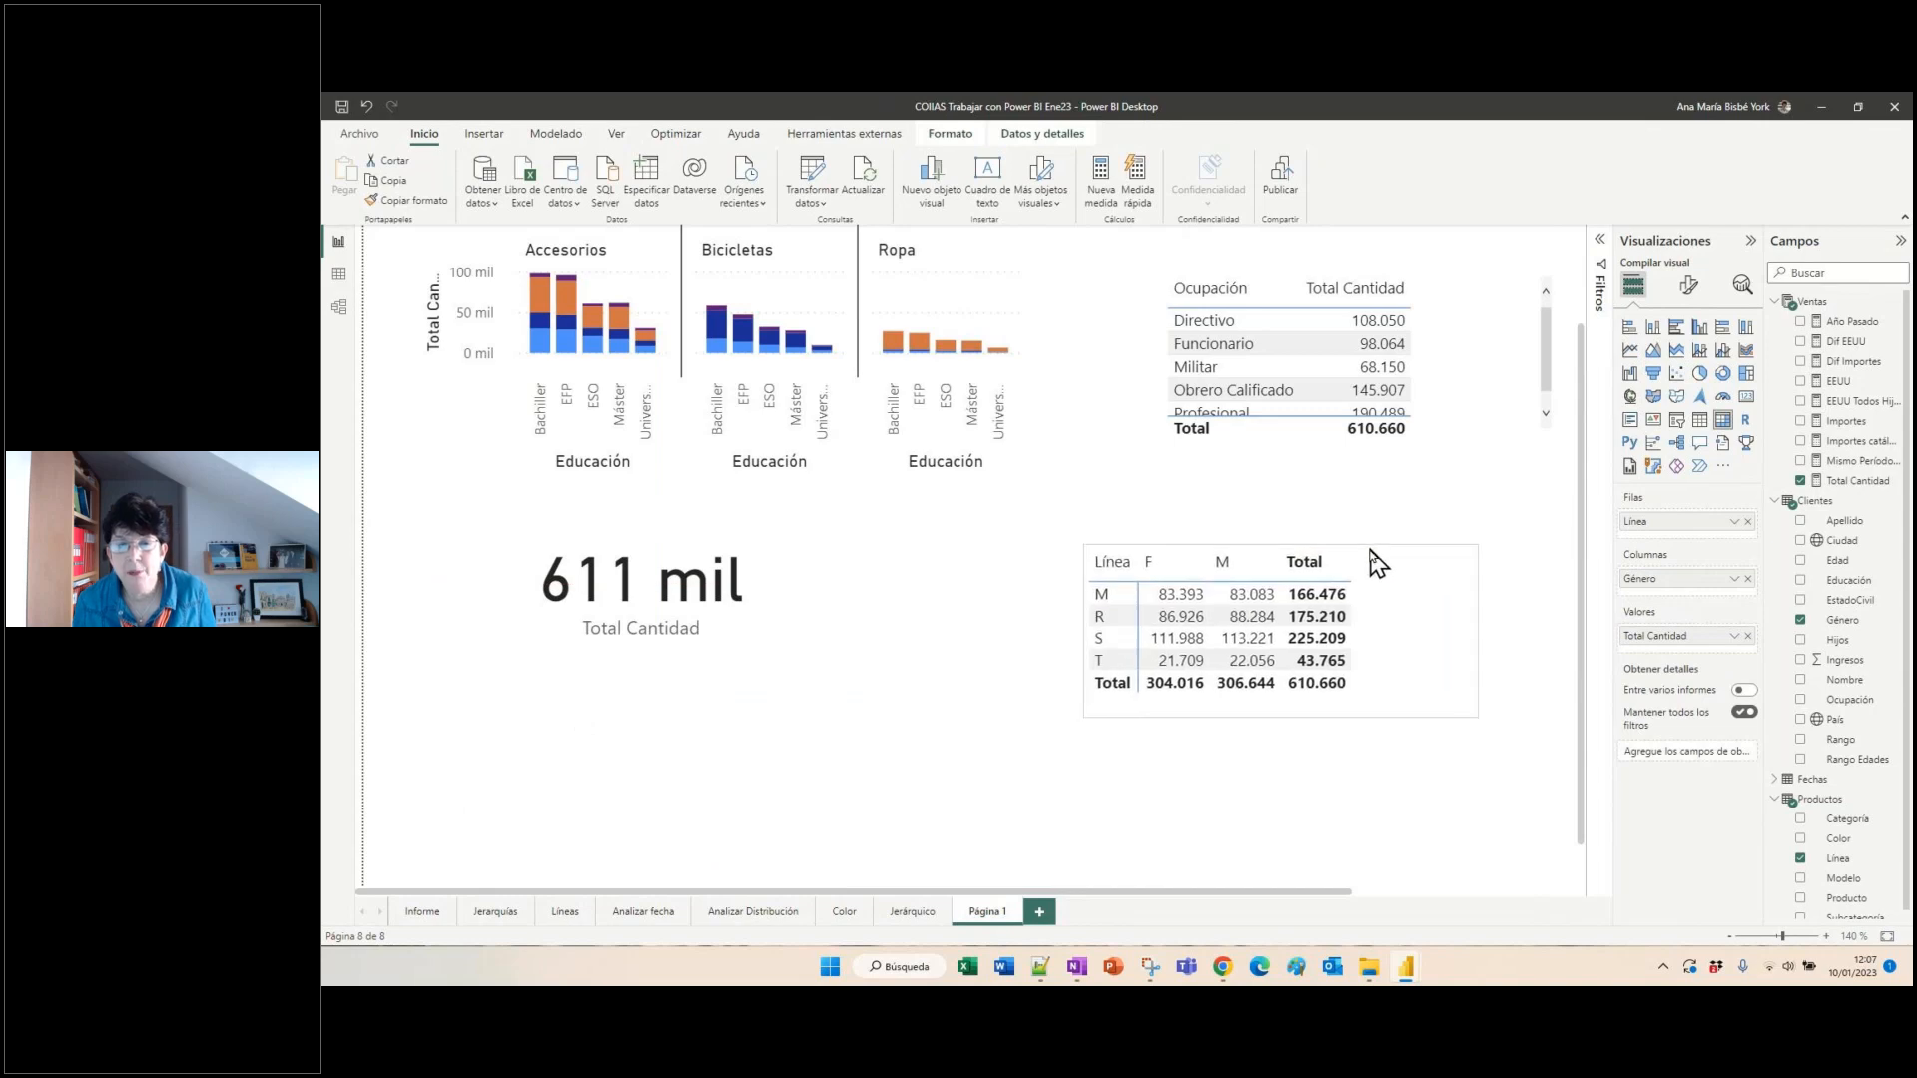
# - Make the Ocupación table taller to fit all its rows and align the Línea matrix beneath it
pyautogui.click(1312, 461)
pyautogui.click(1322, 441)
pyautogui.moveTo(1351, 447); pyautogui.dragTo(1354, 508)
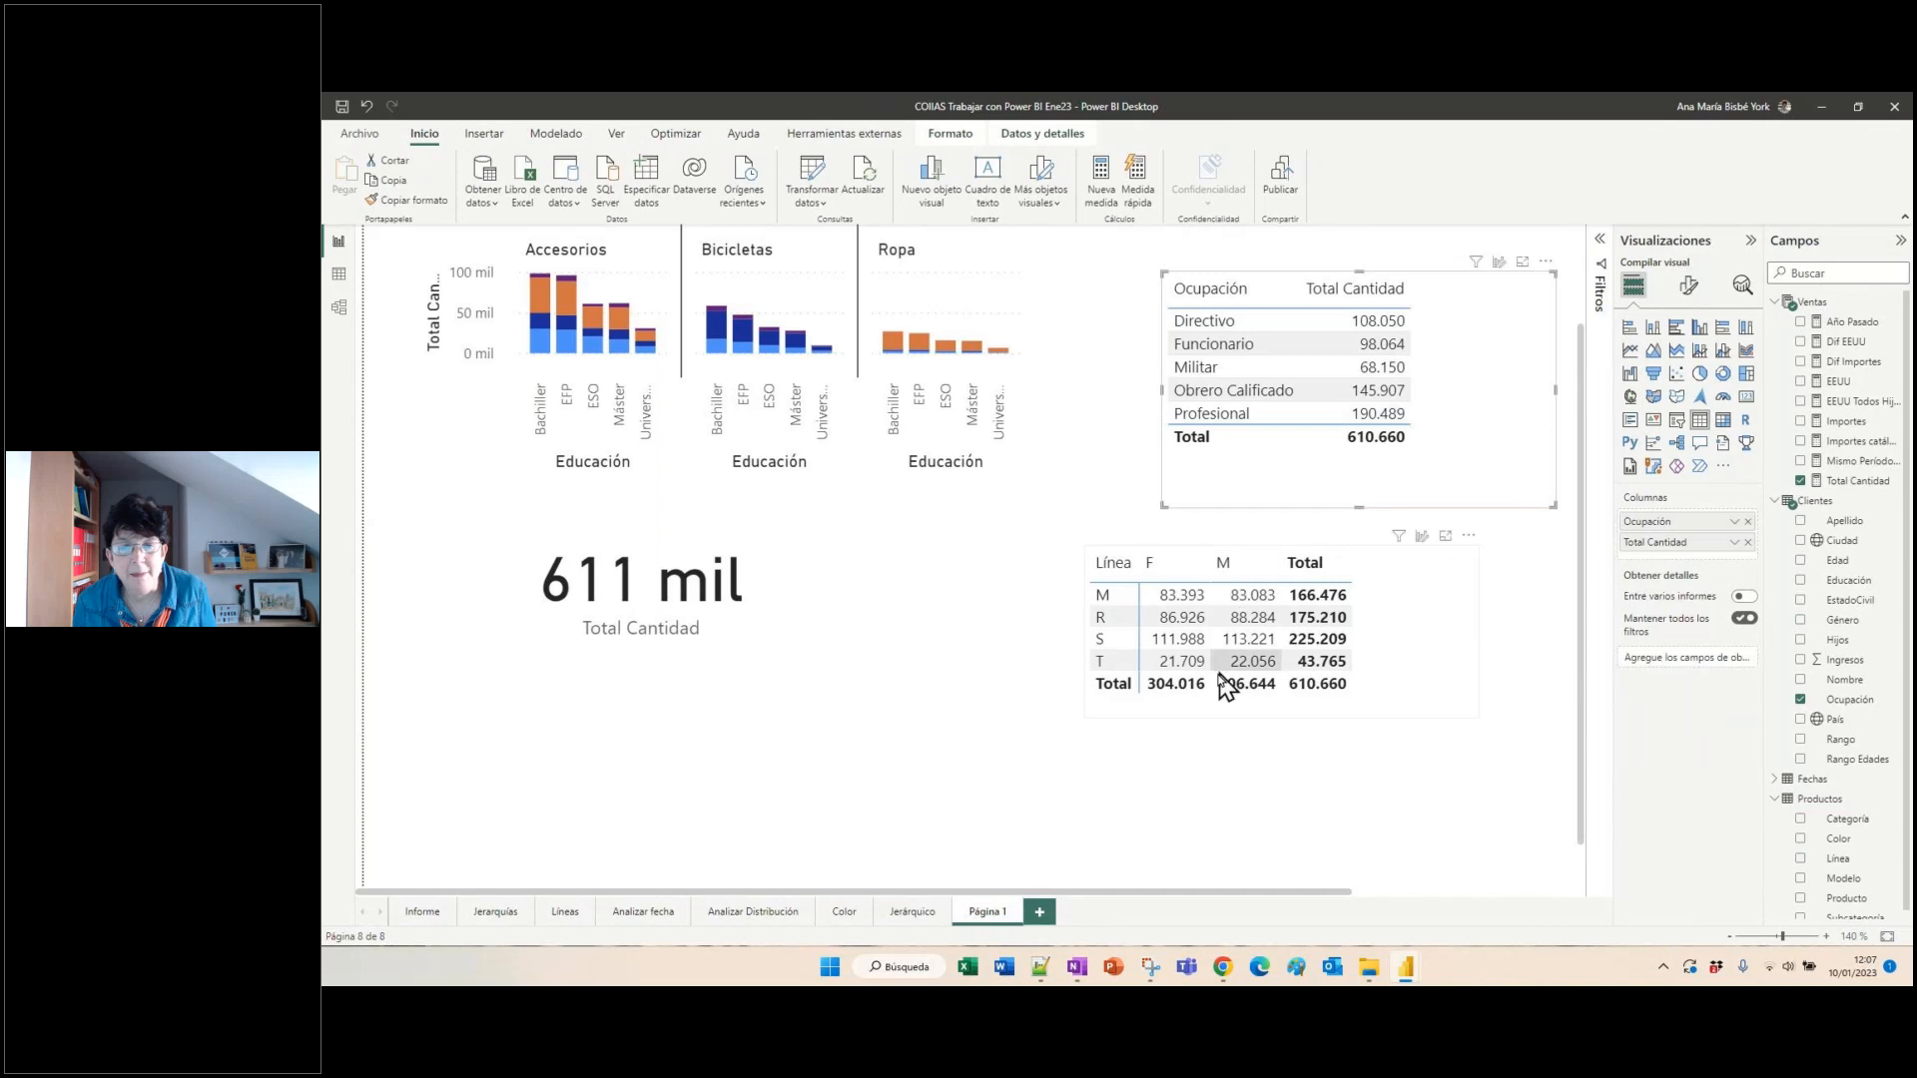
pyautogui.moveTo(1198, 711); pyautogui.dragTo(1275, 708)
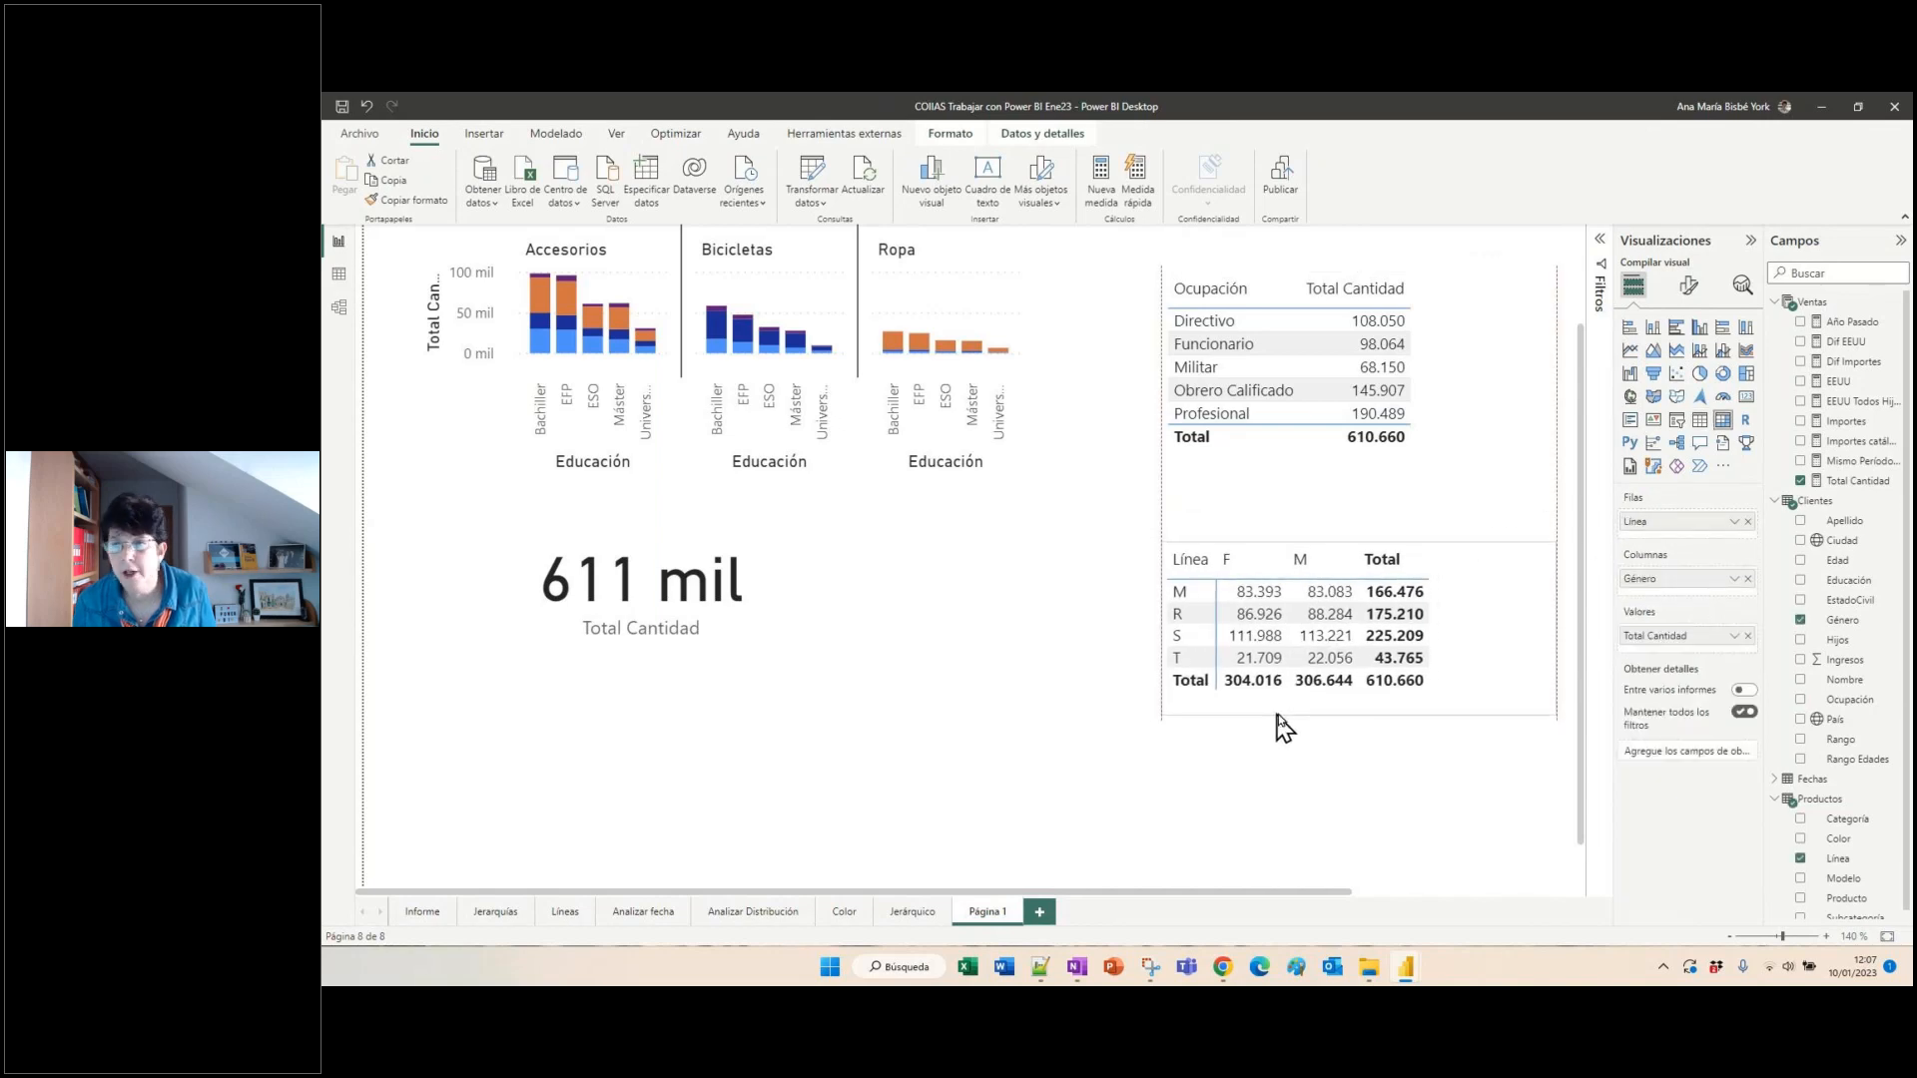
# - Show the Total Cantidad formula, then highlight the Accesorios, Bachiller, Línea S segment and check which filters affect the Ocupación table
pyautogui.click(1858, 481)
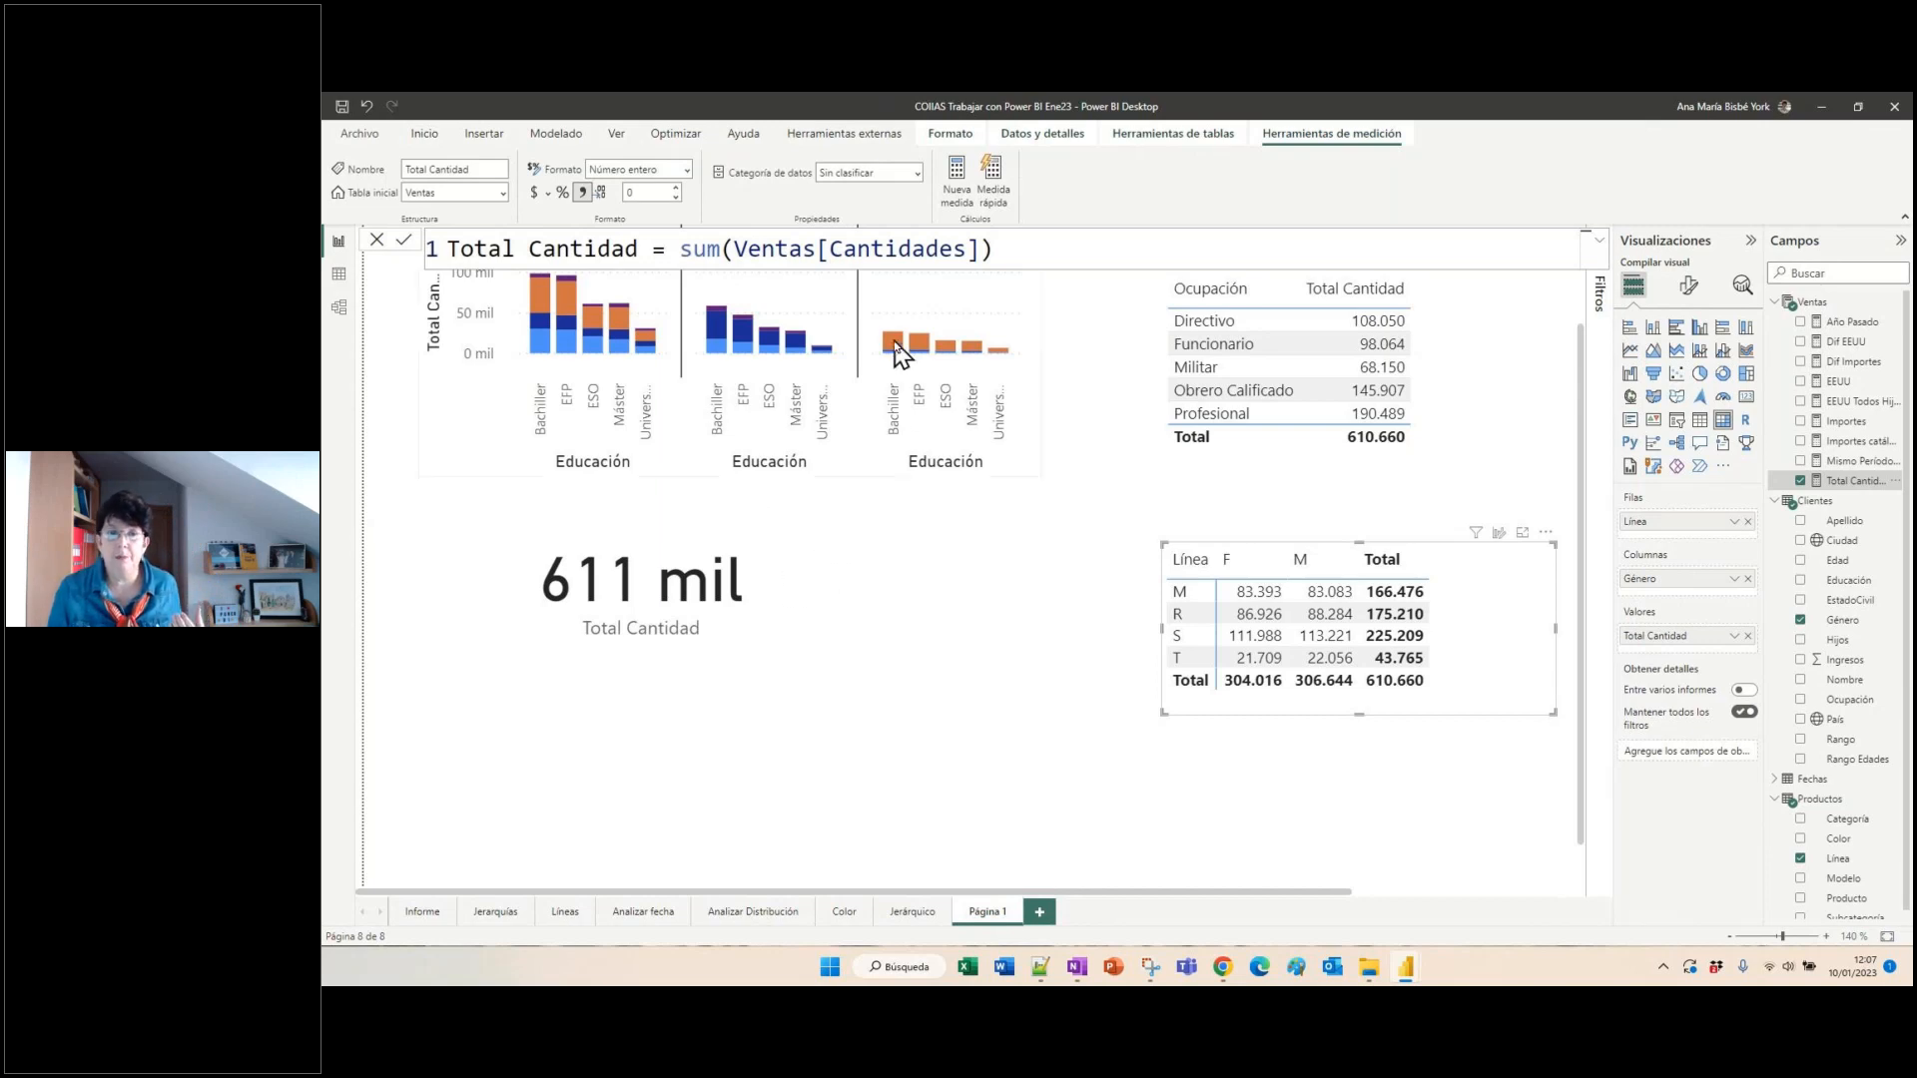
pyautogui.moveTo(899, 351)
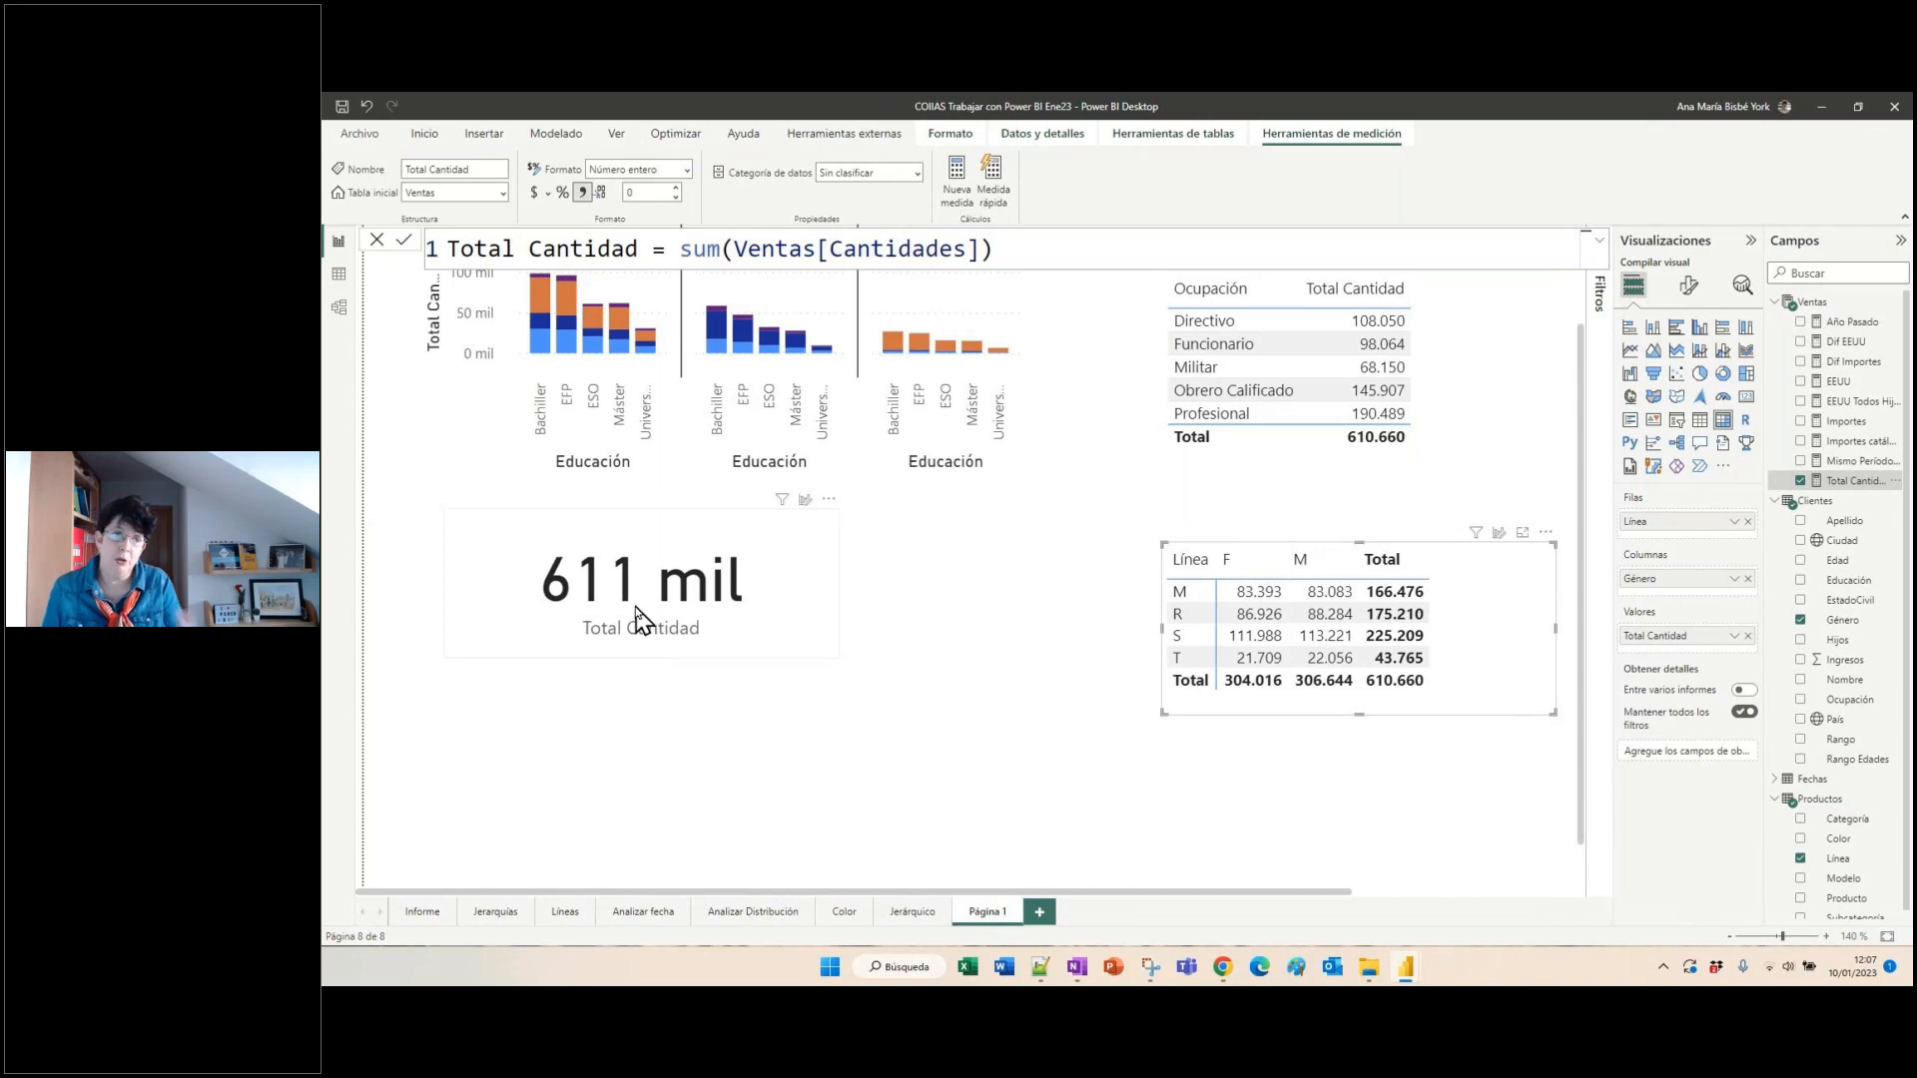
pyautogui.click(541, 300)
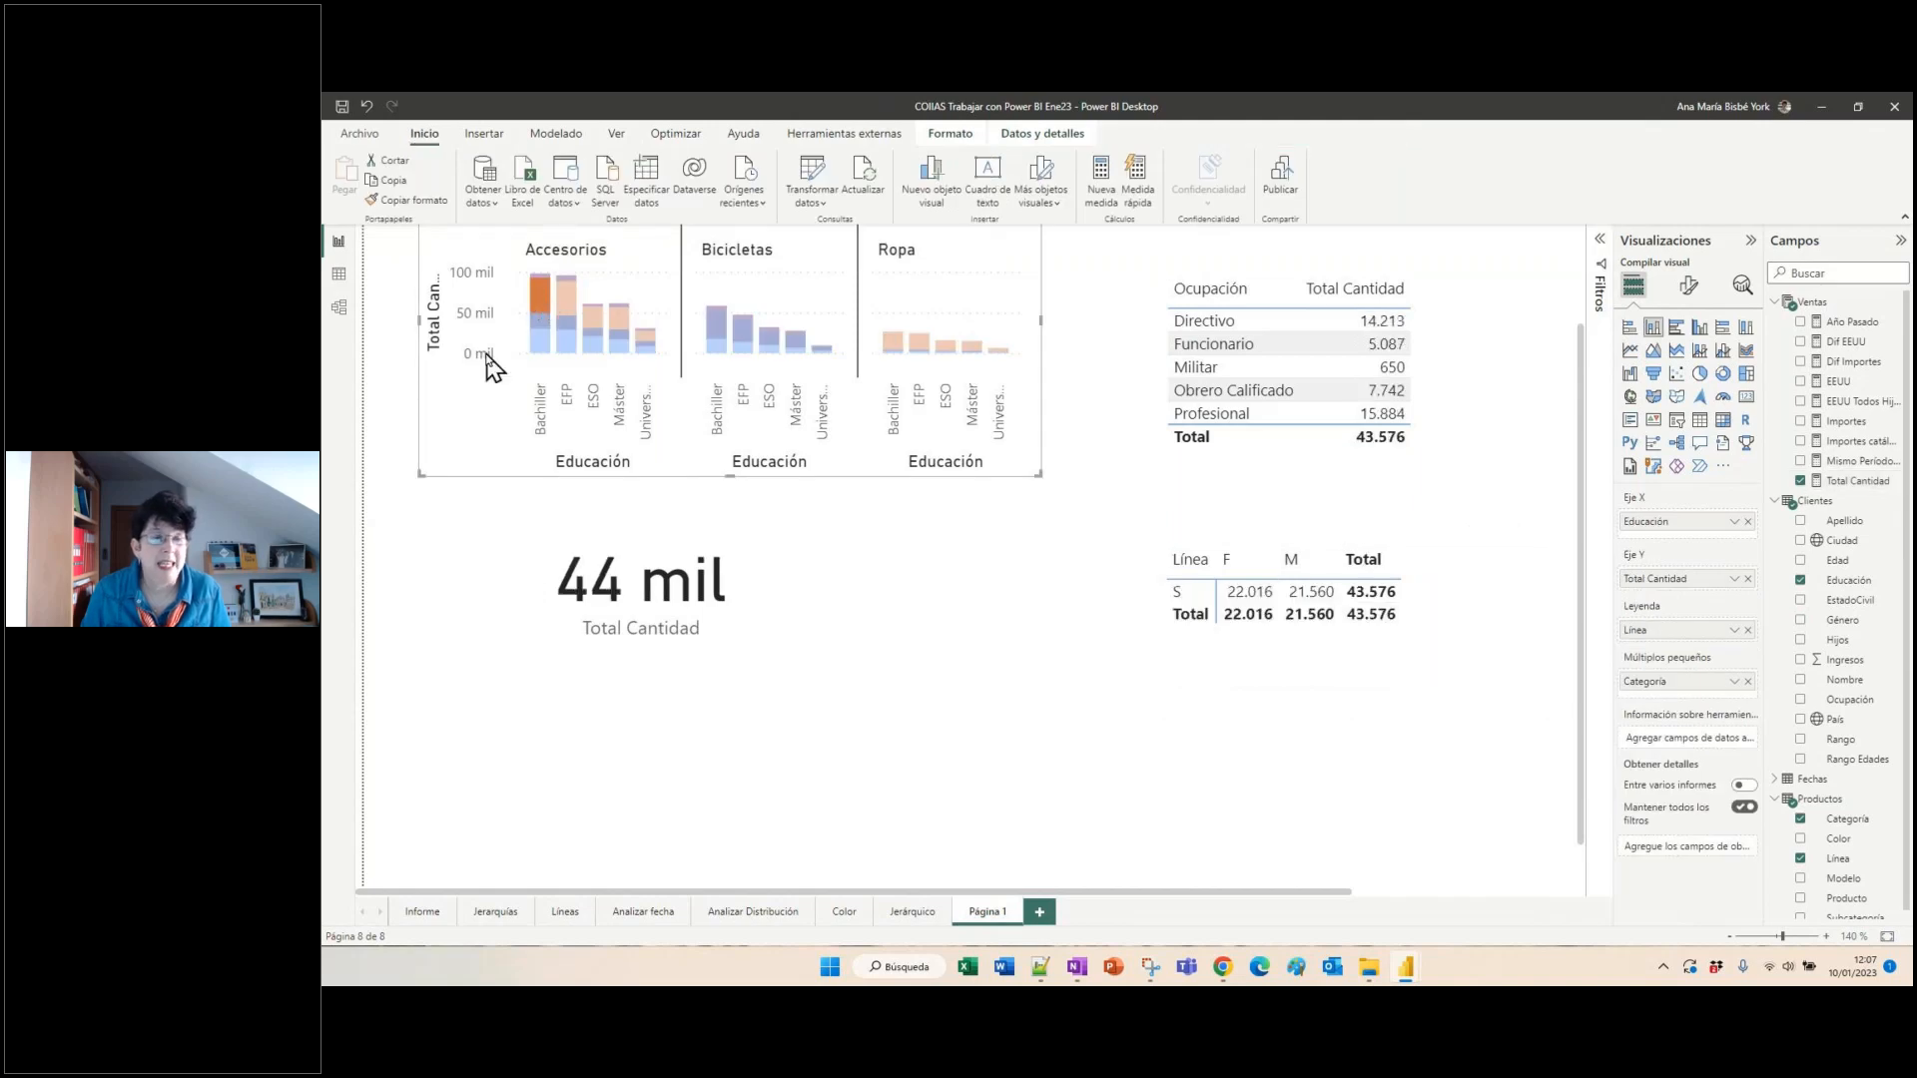
pyautogui.moveTo(539, 311)
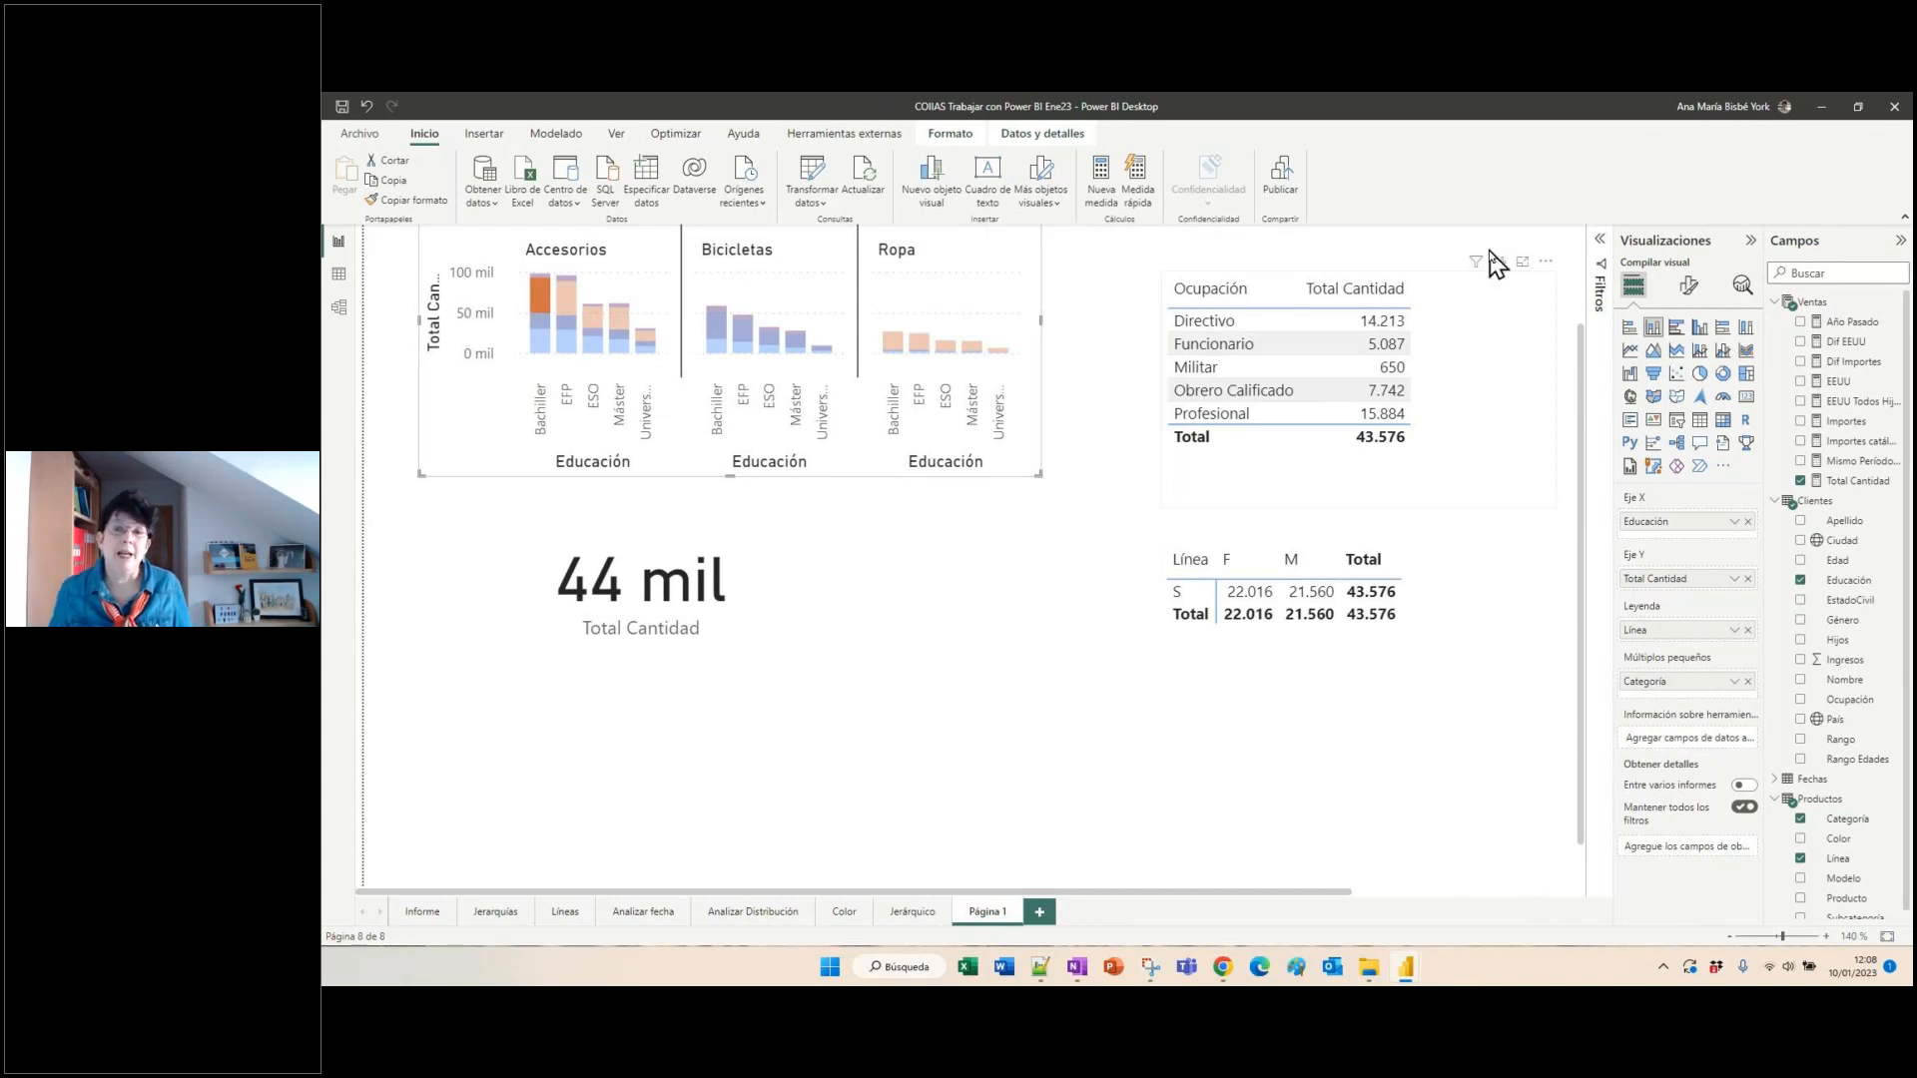
pyautogui.moveTo(1478, 267)
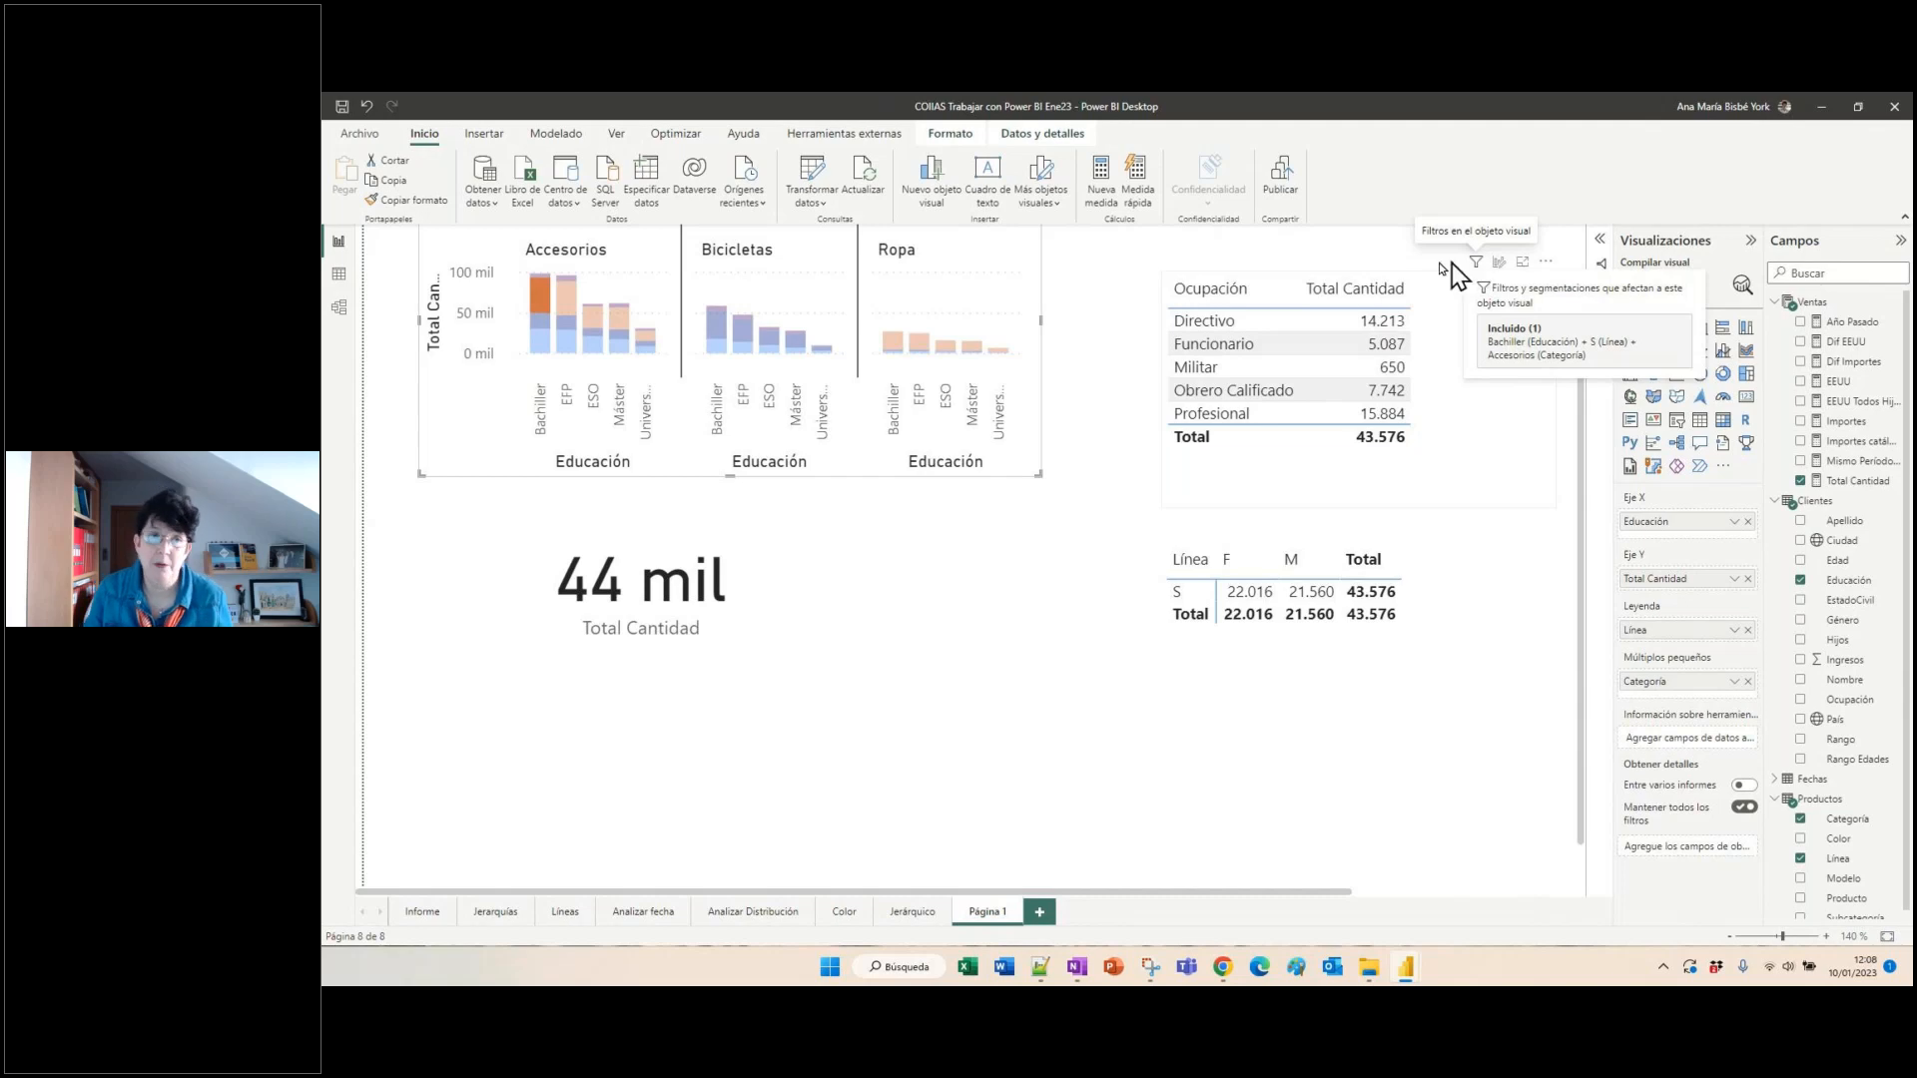
pyautogui.click(544, 314)
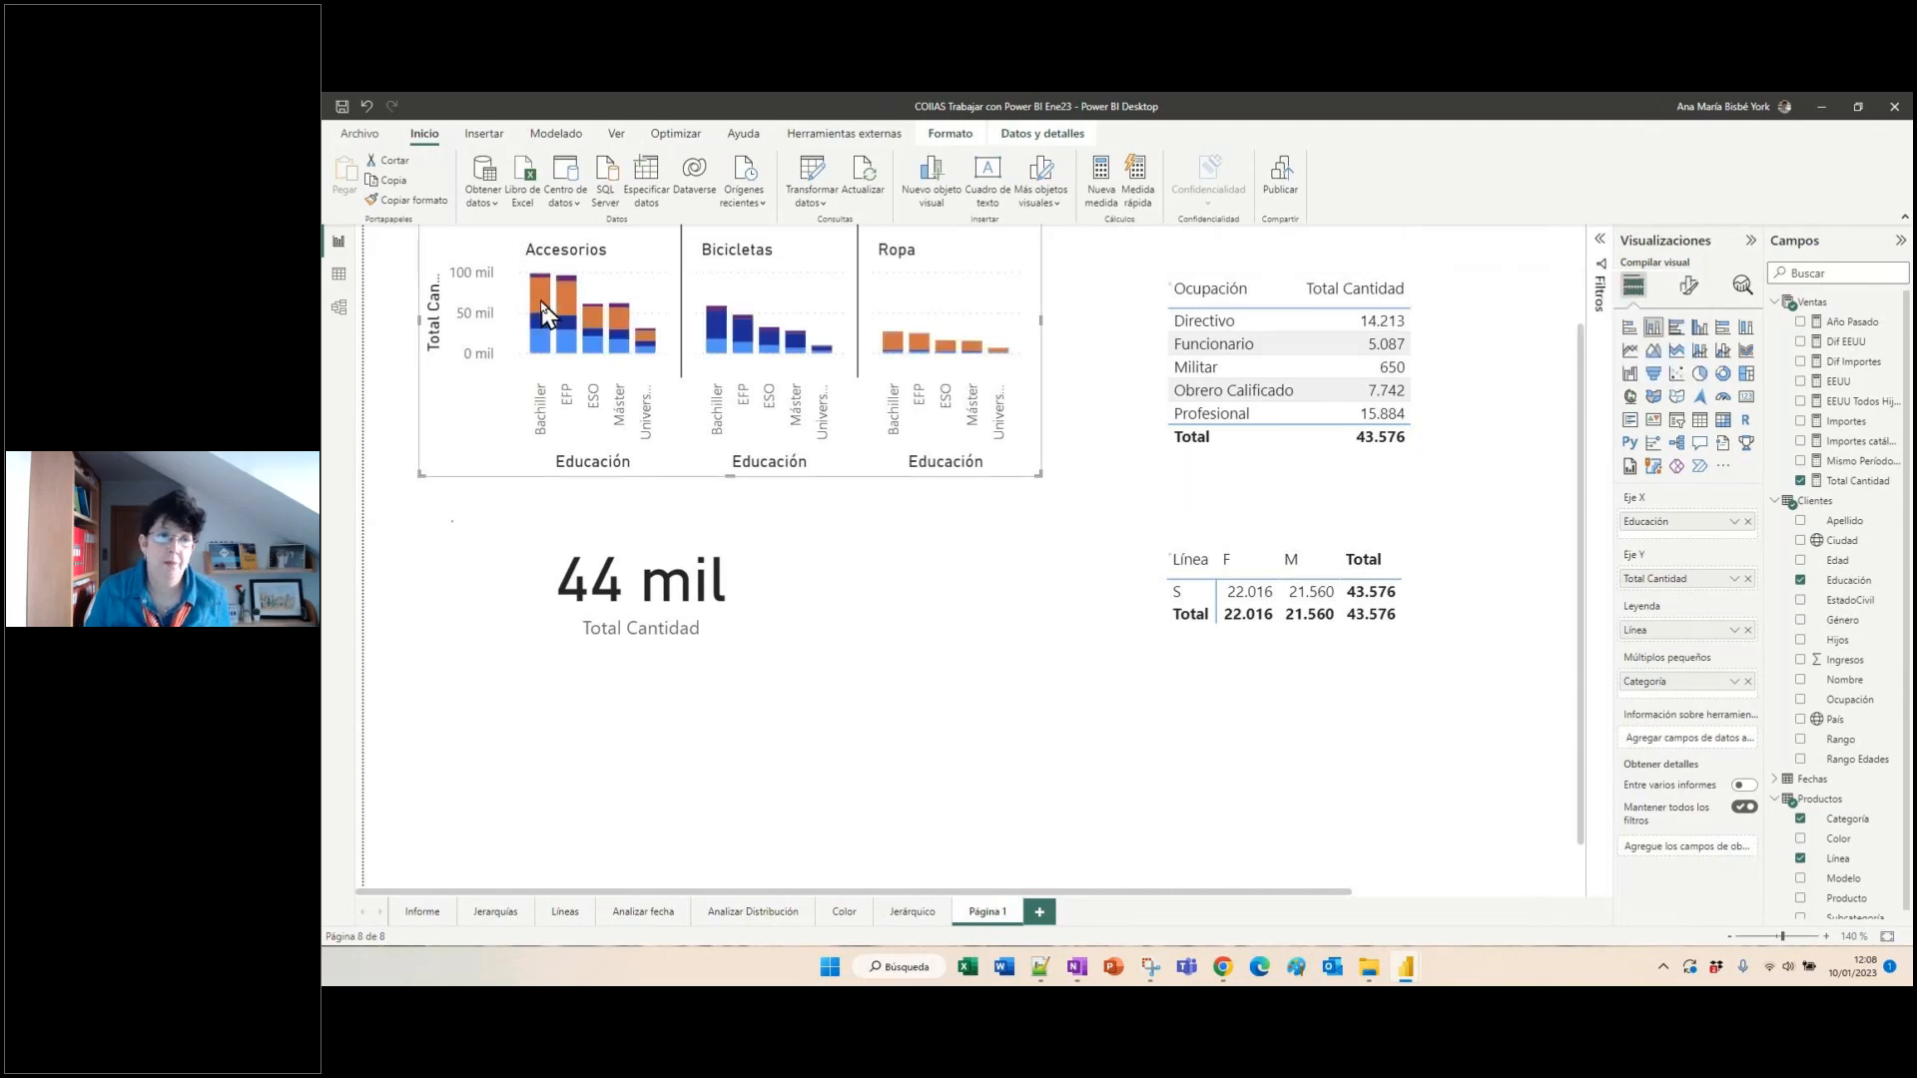
# - Examine the relationships between Ventas and the Clientes, Productos and Fechas tables in the data model, and return to the report
pyautogui.click(340, 309)
pyautogui.click(858, 320)
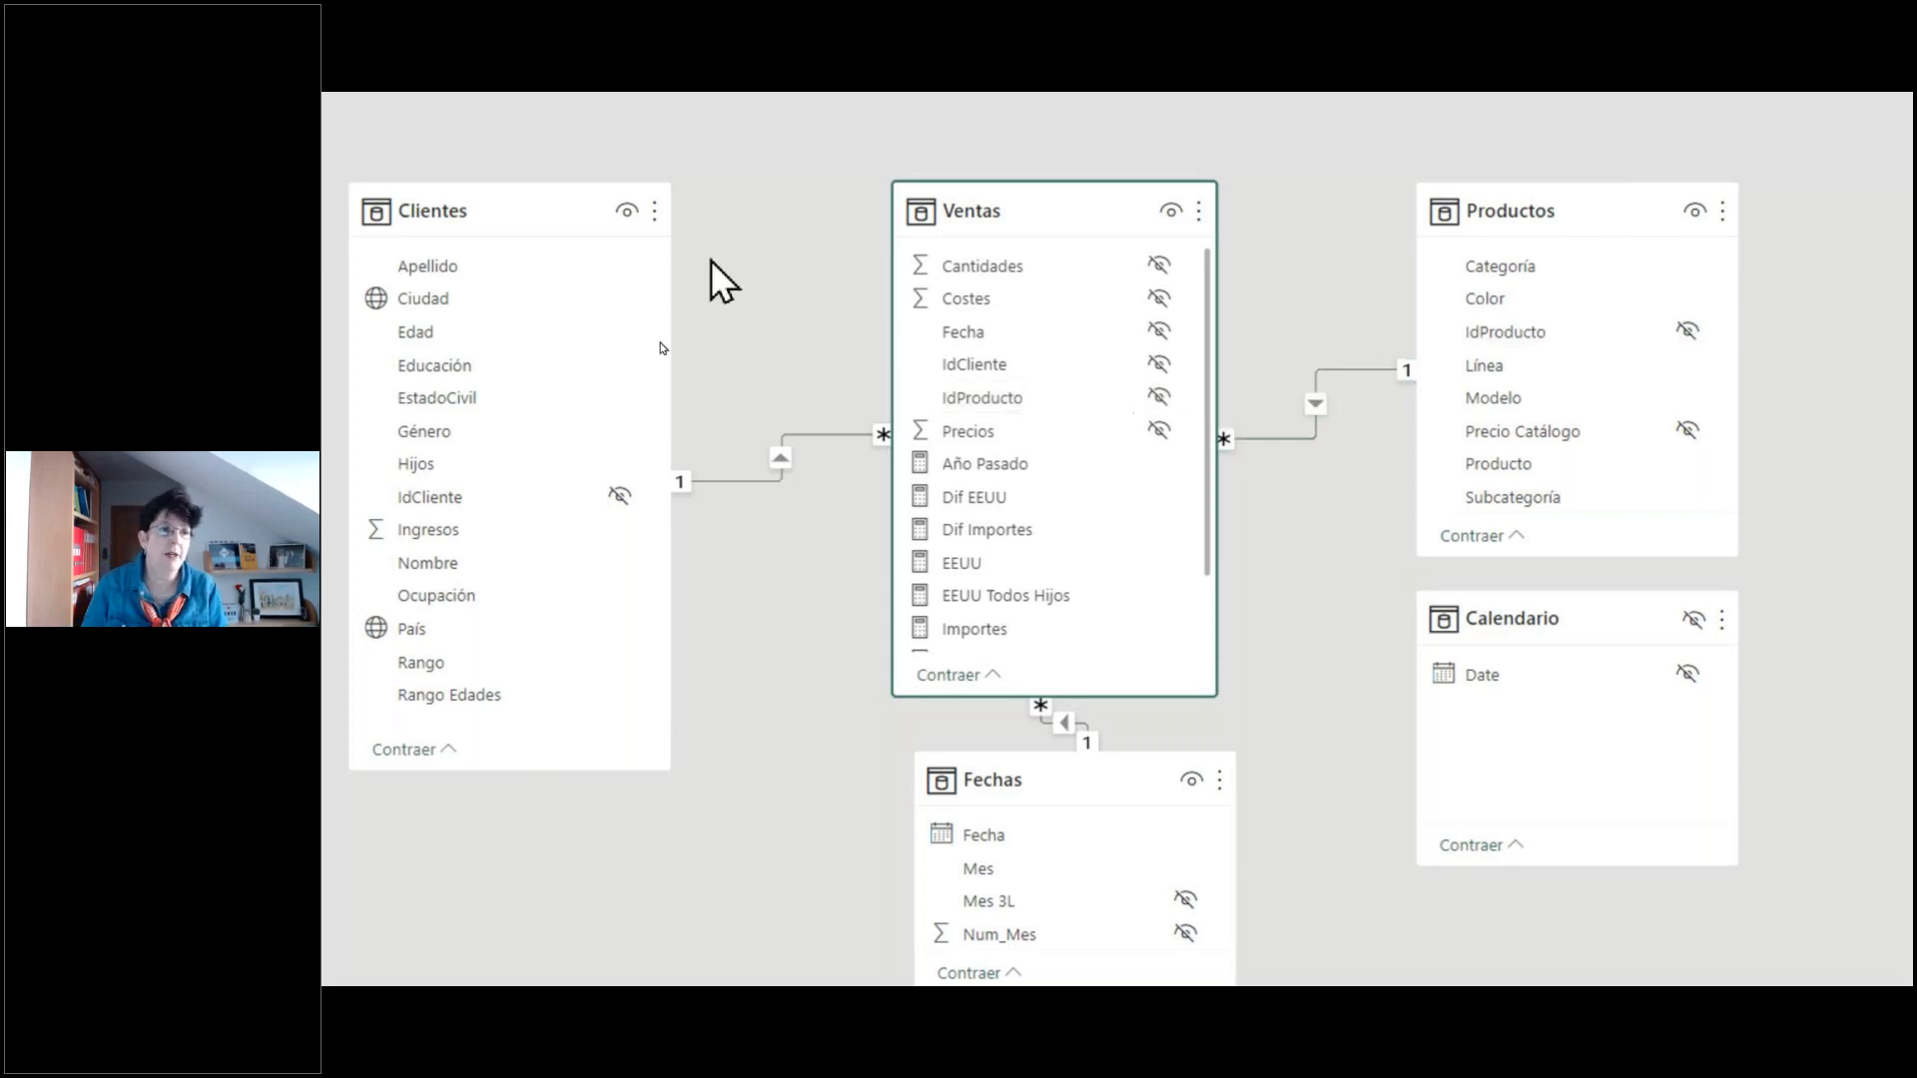
pyautogui.click(348, 228)
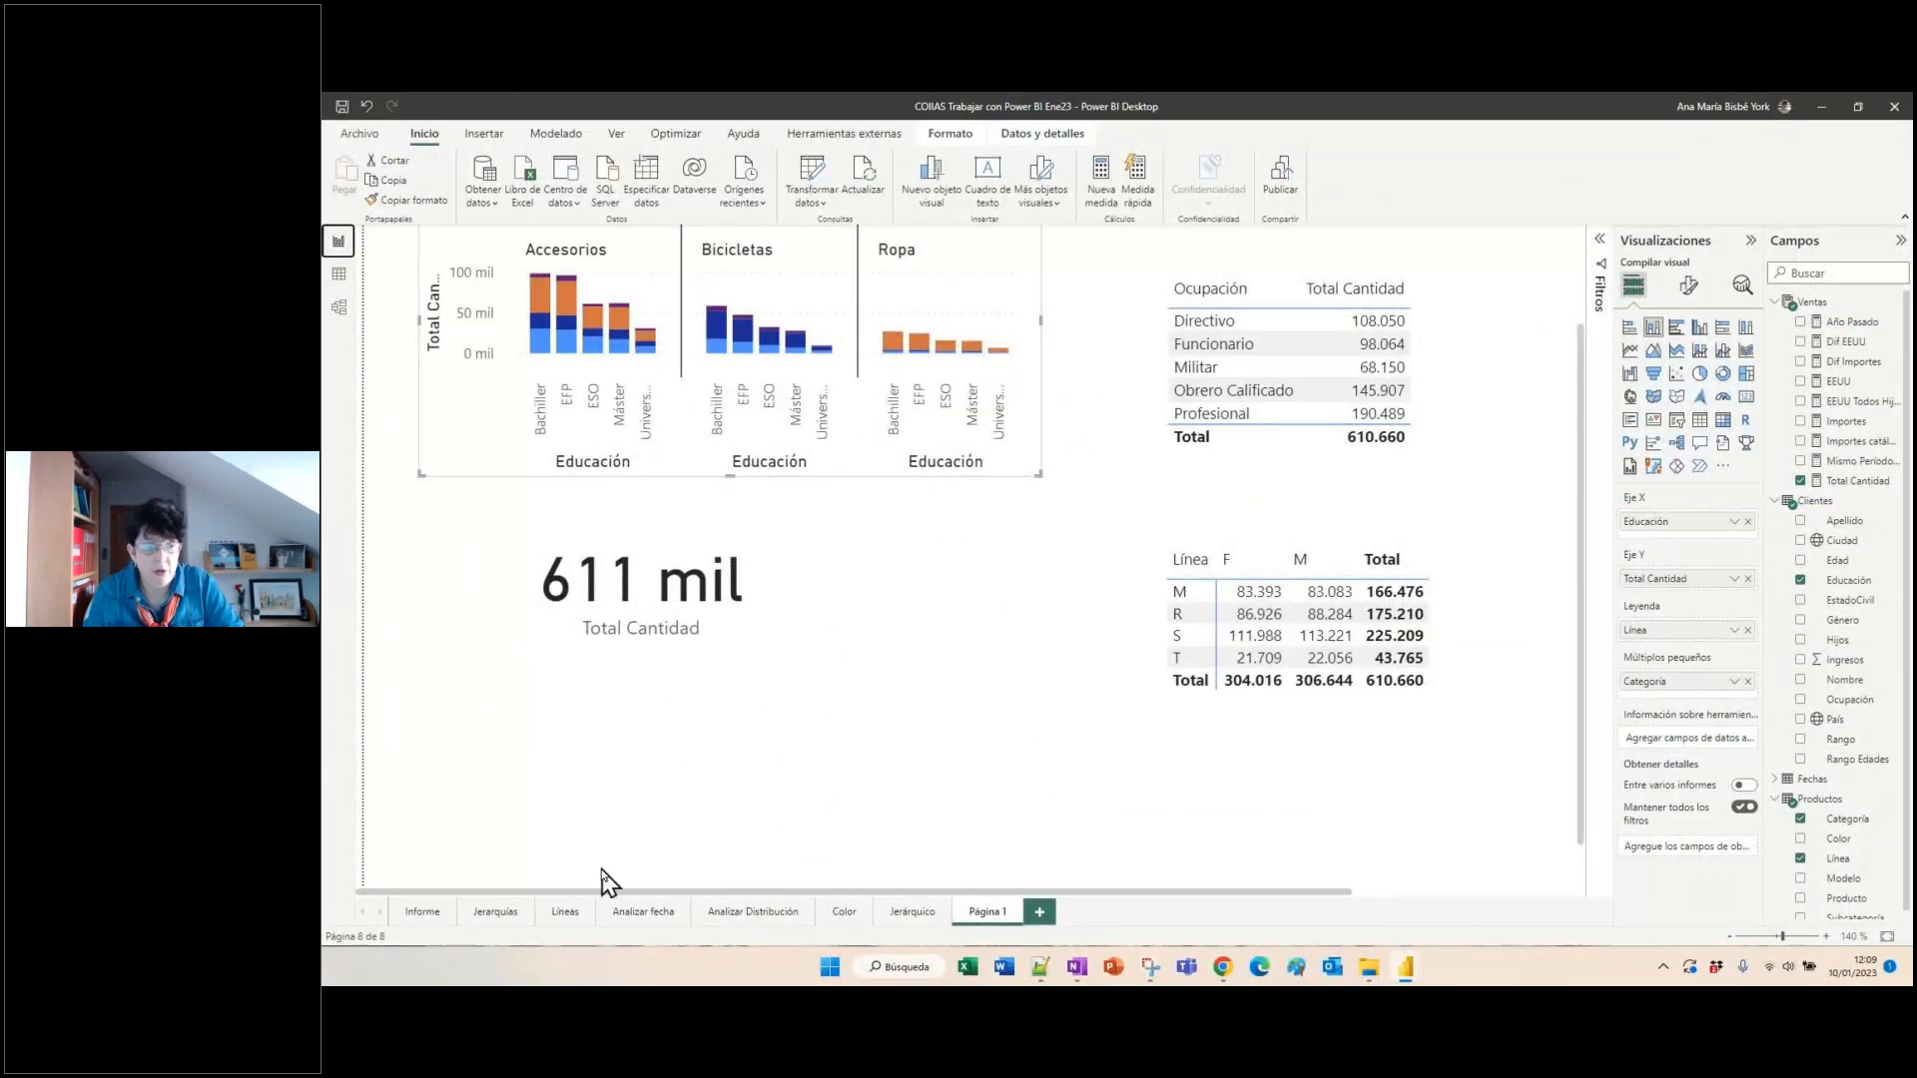
# - On the Informe page, highlight Accesorios and Bicicletas in the pie chart's legend in turn and clear the highlight
pyautogui.click(424, 912)
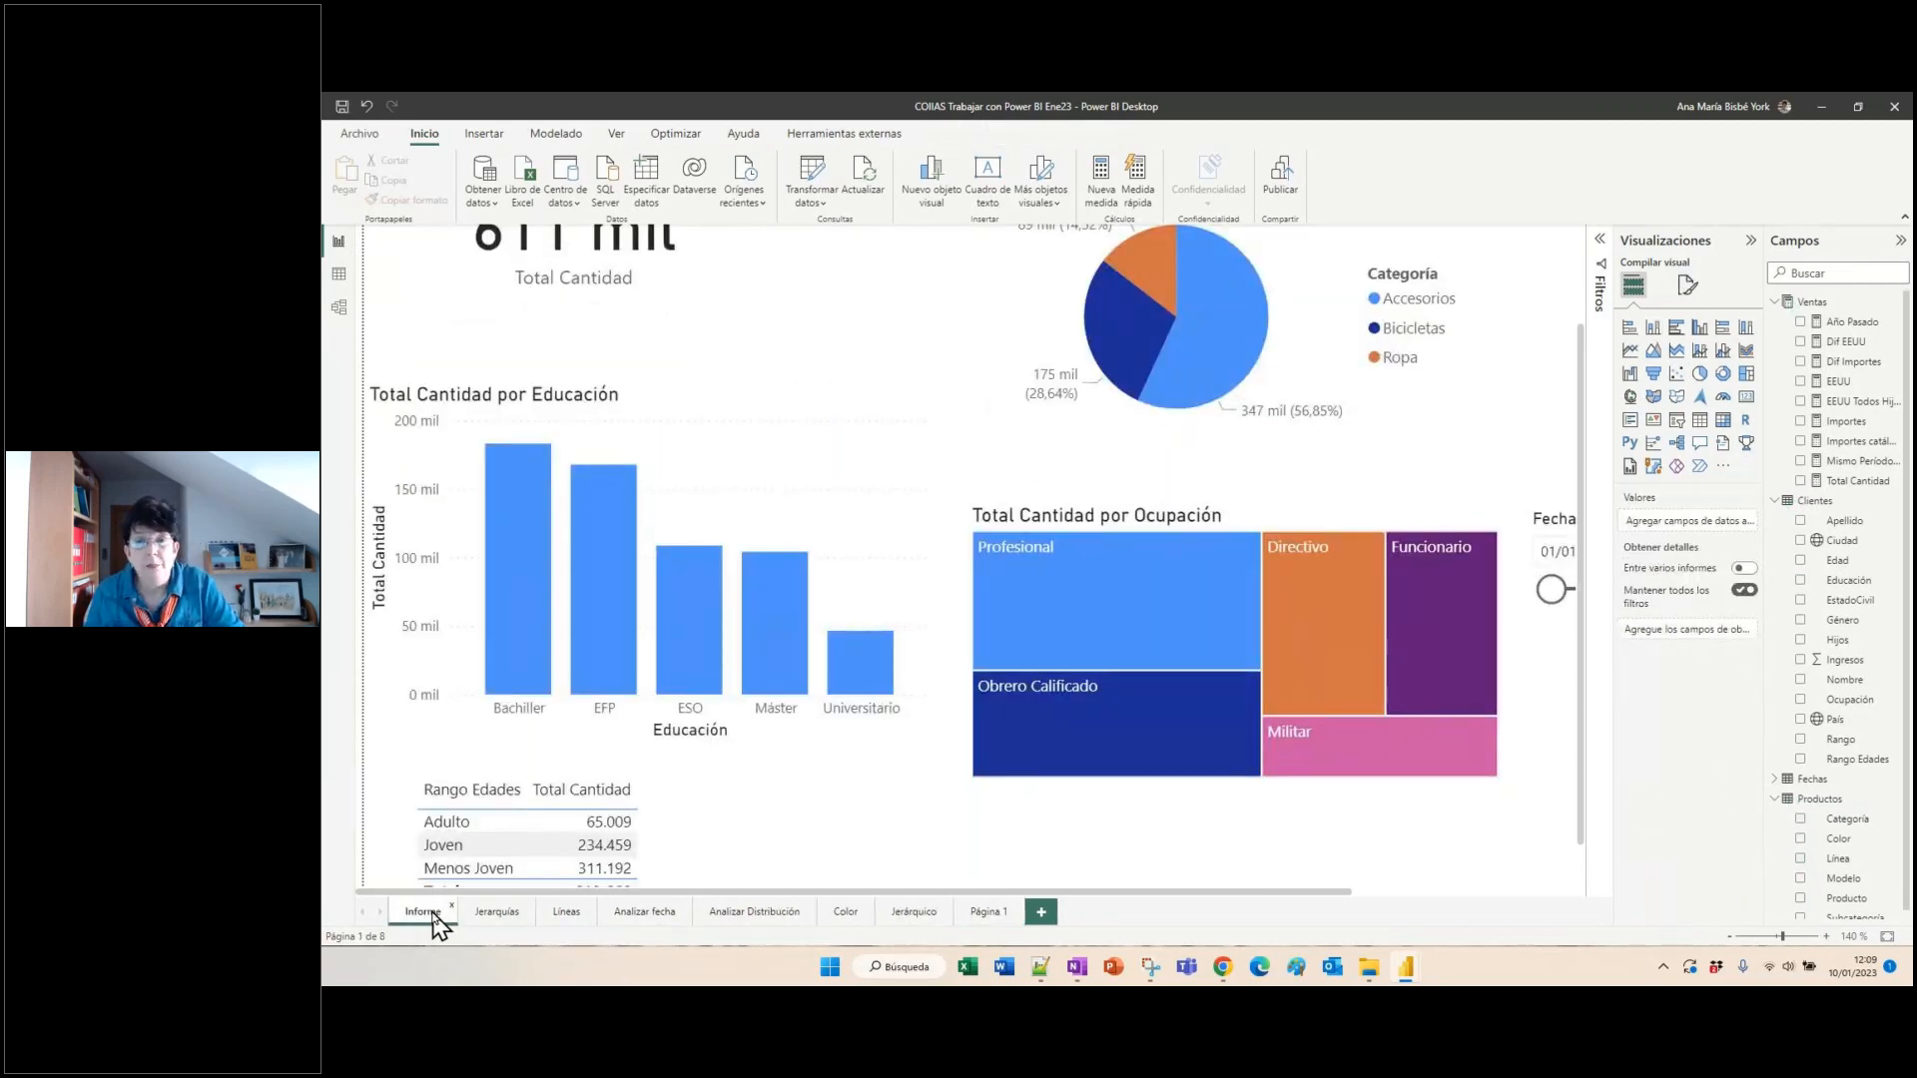
pyautogui.click(1378, 300)
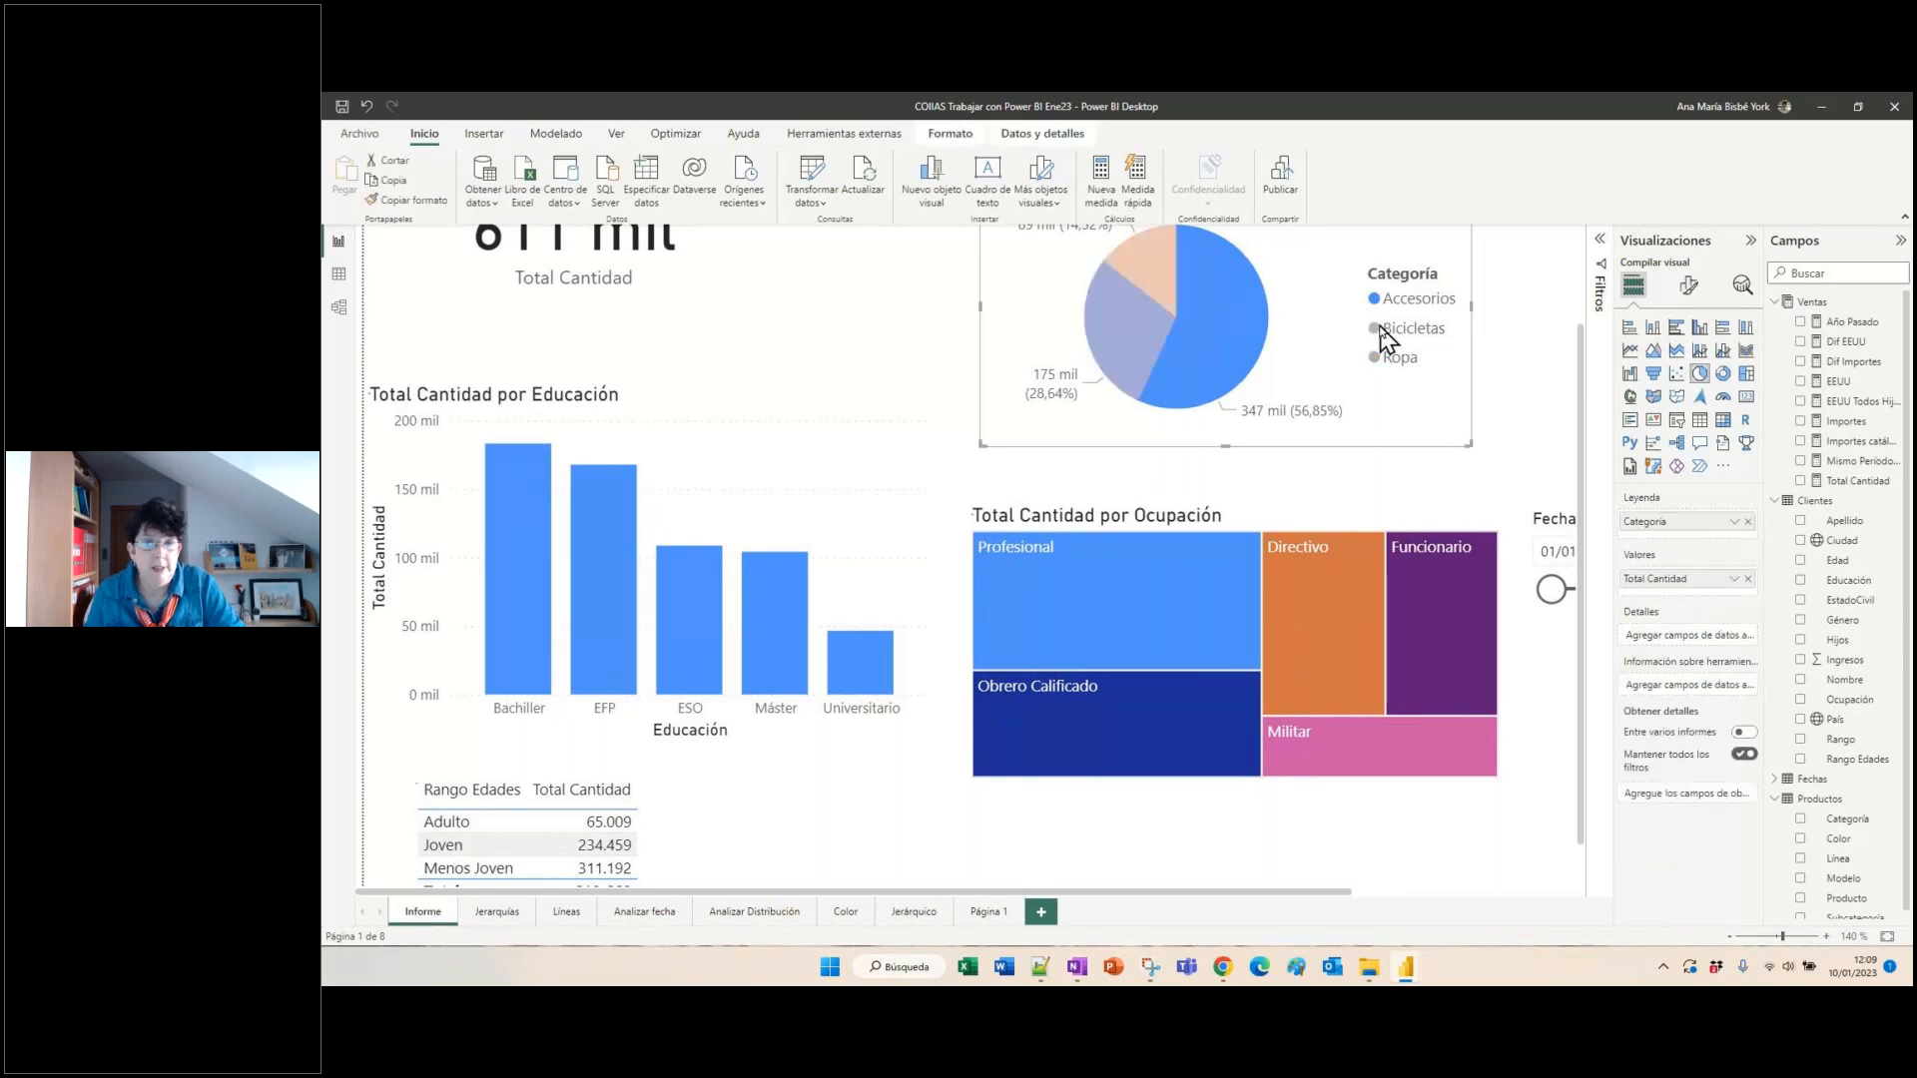
pyautogui.click(1380, 329)
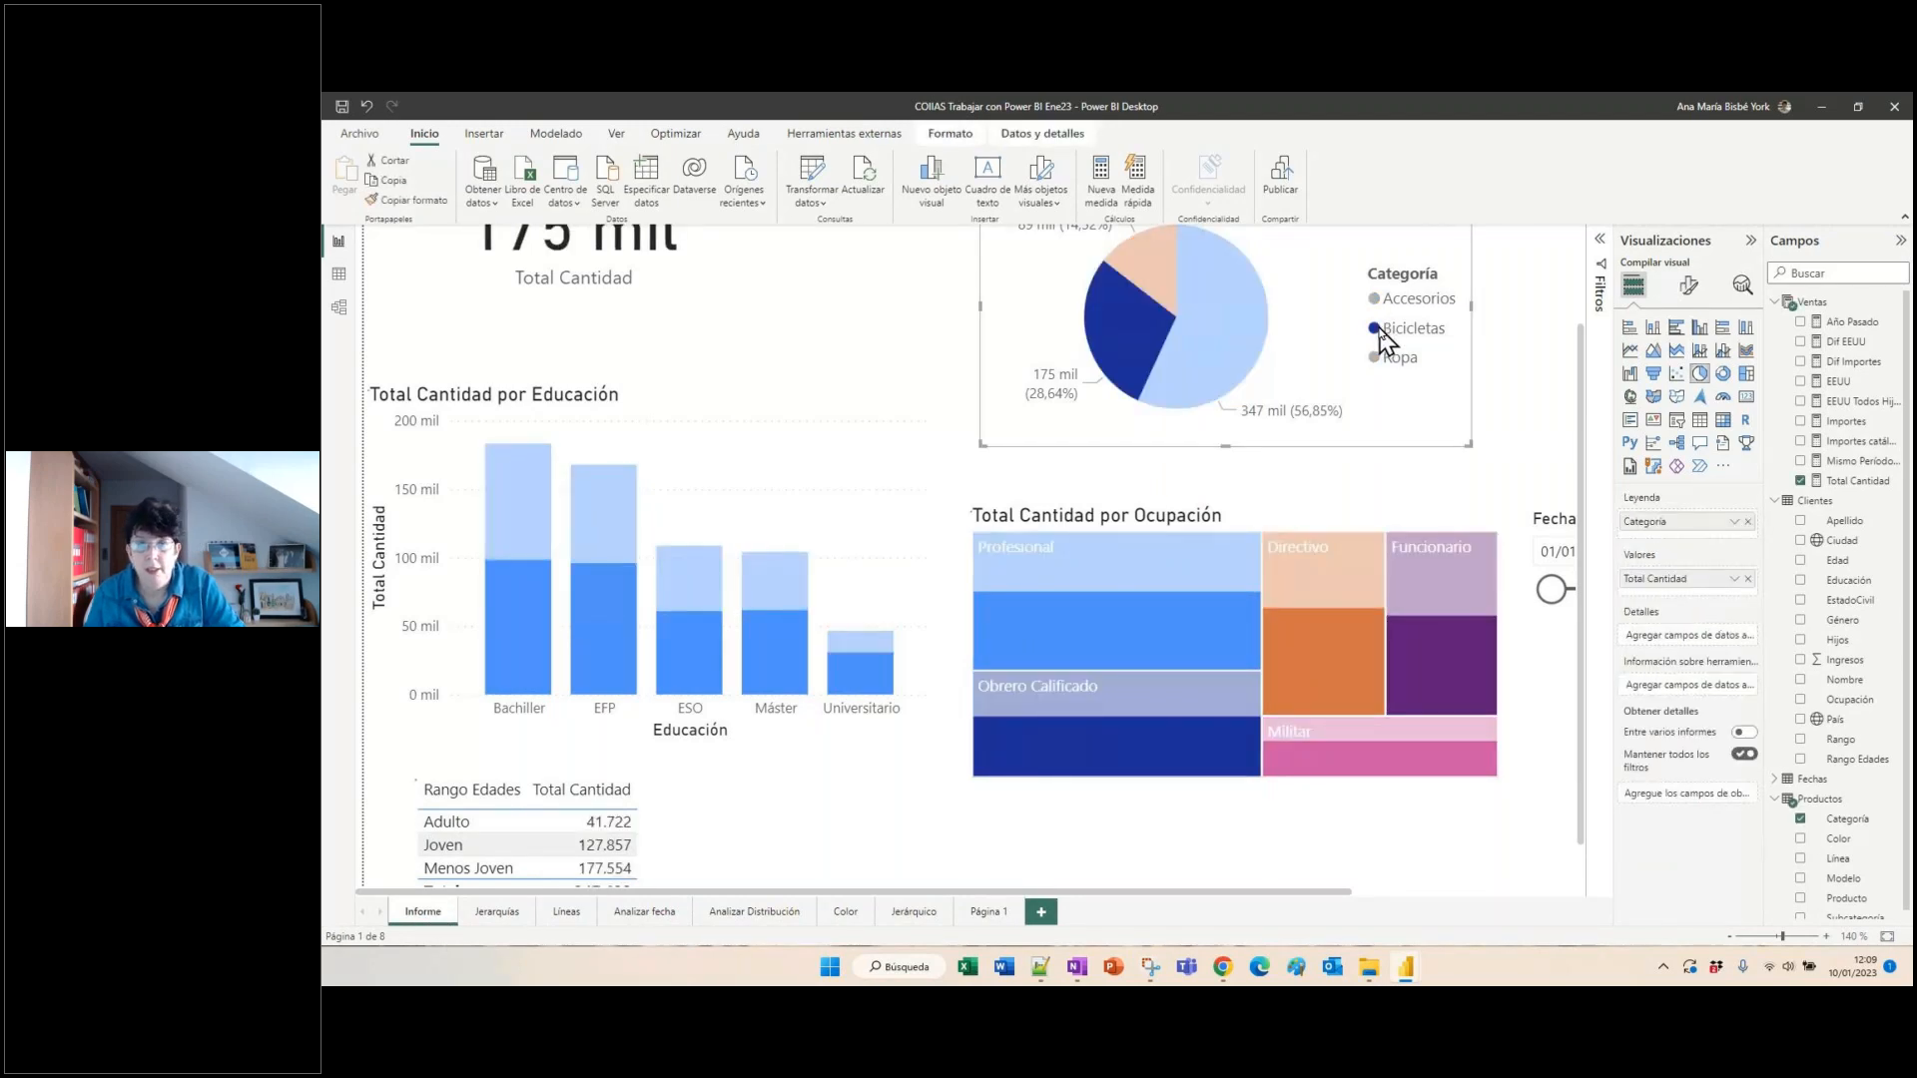
pyautogui.click(1379, 330)
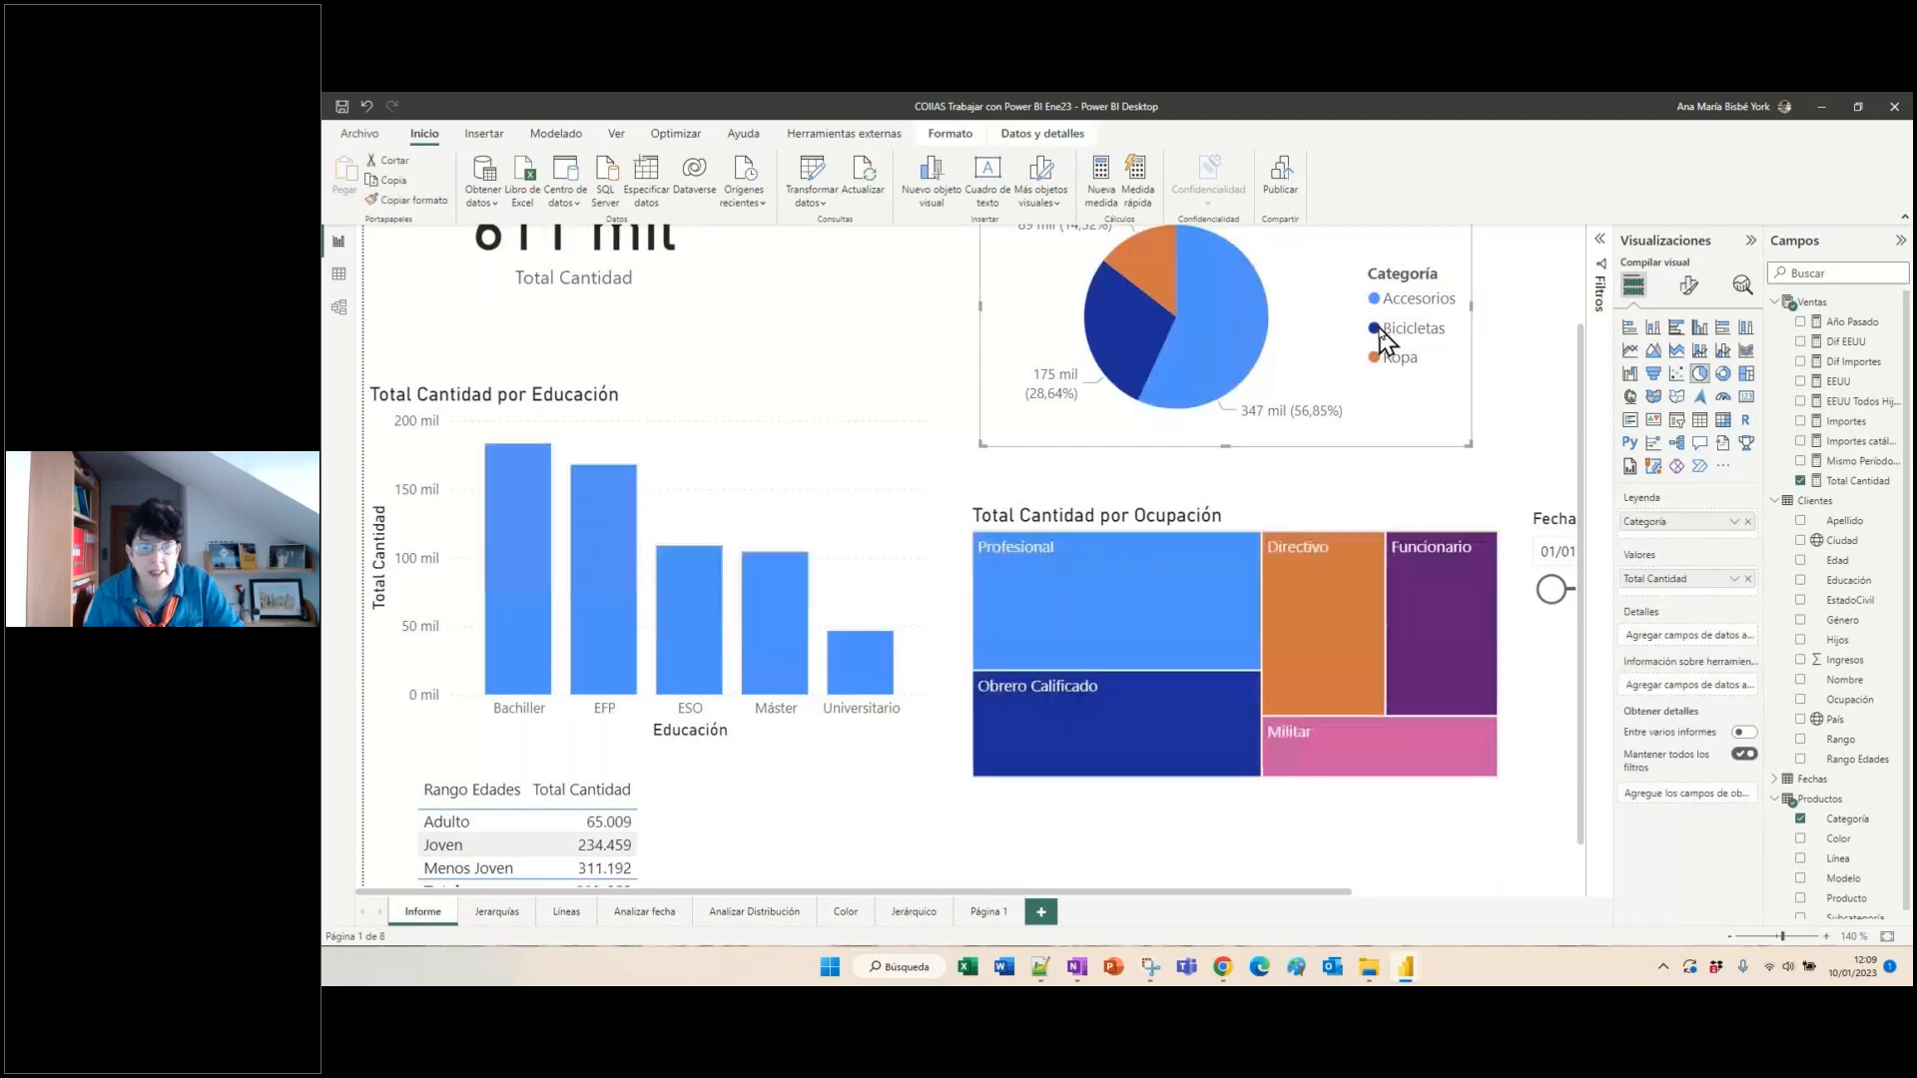
# - On the Jerarquías page, drill the Total Cantidad por Año y Trimestre chart up to the Año level
pyautogui.click(499, 917)
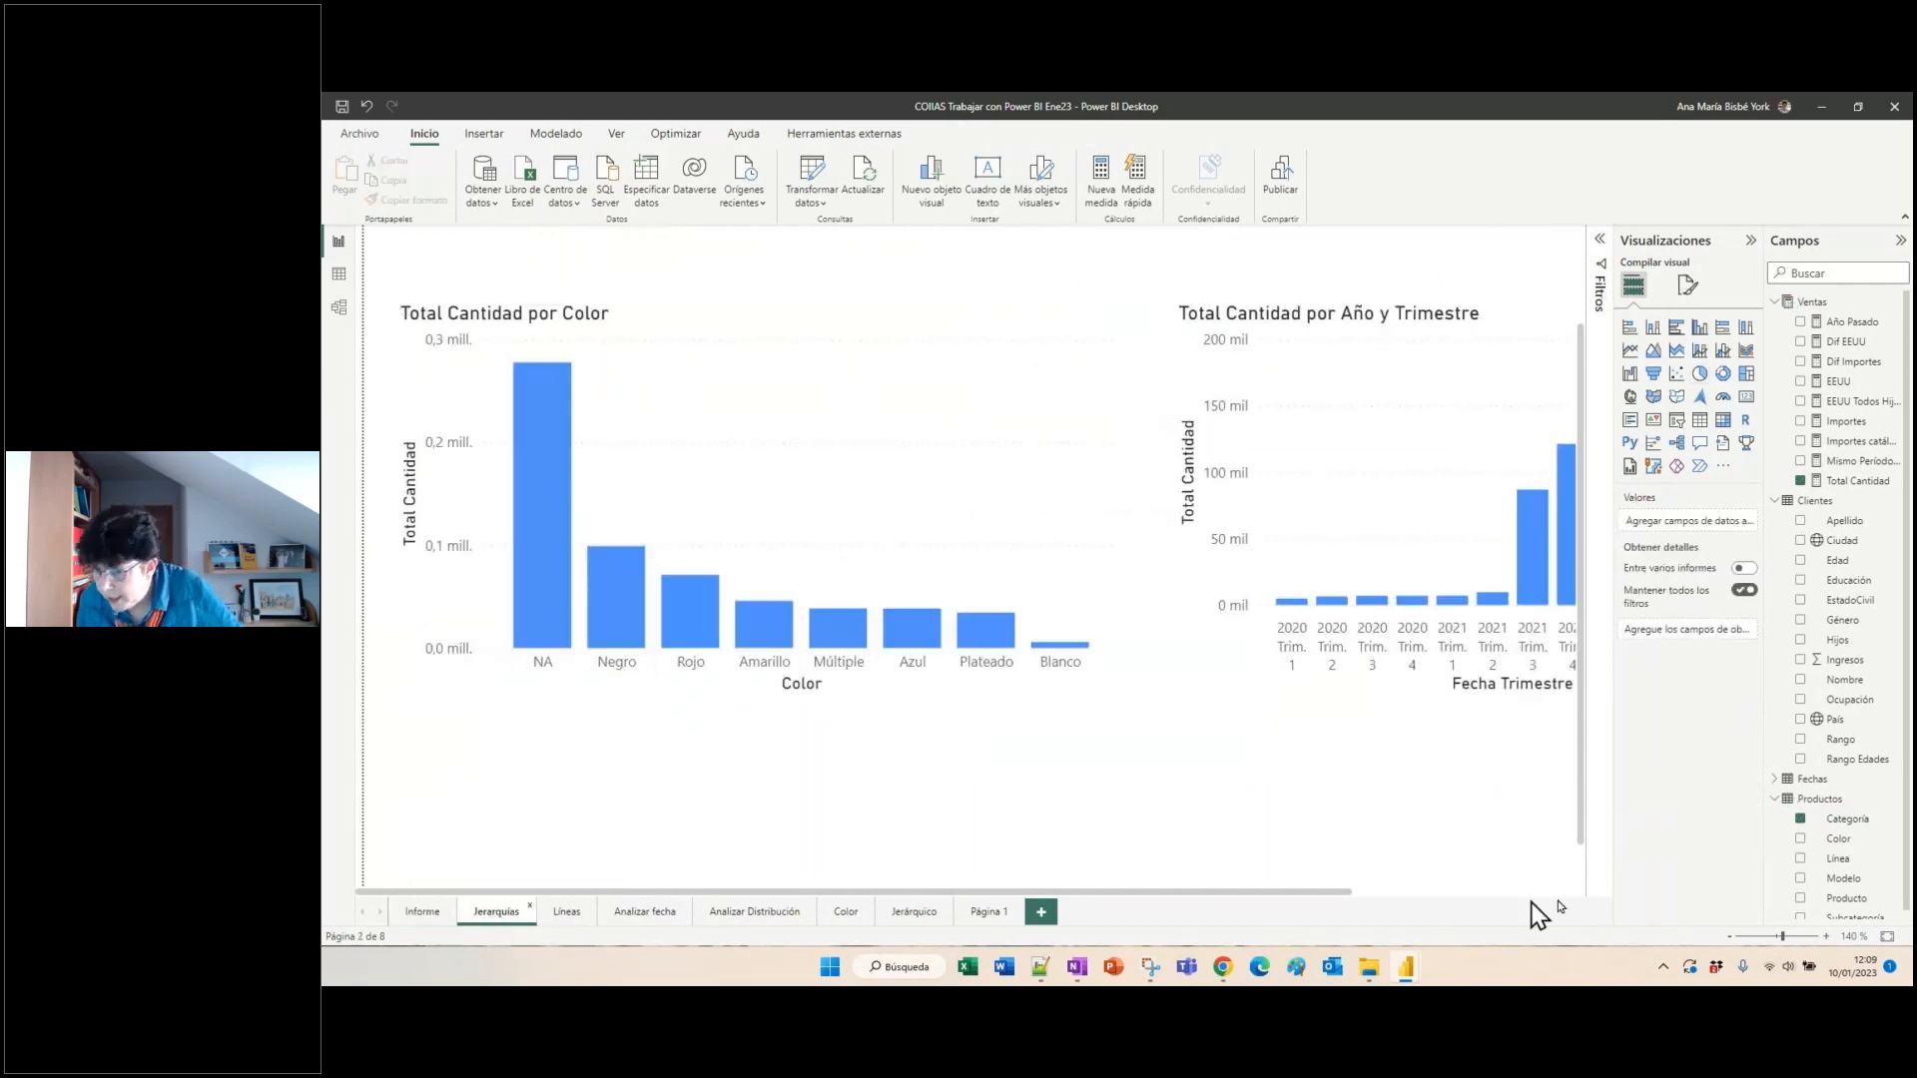
pyautogui.click(1735, 938)
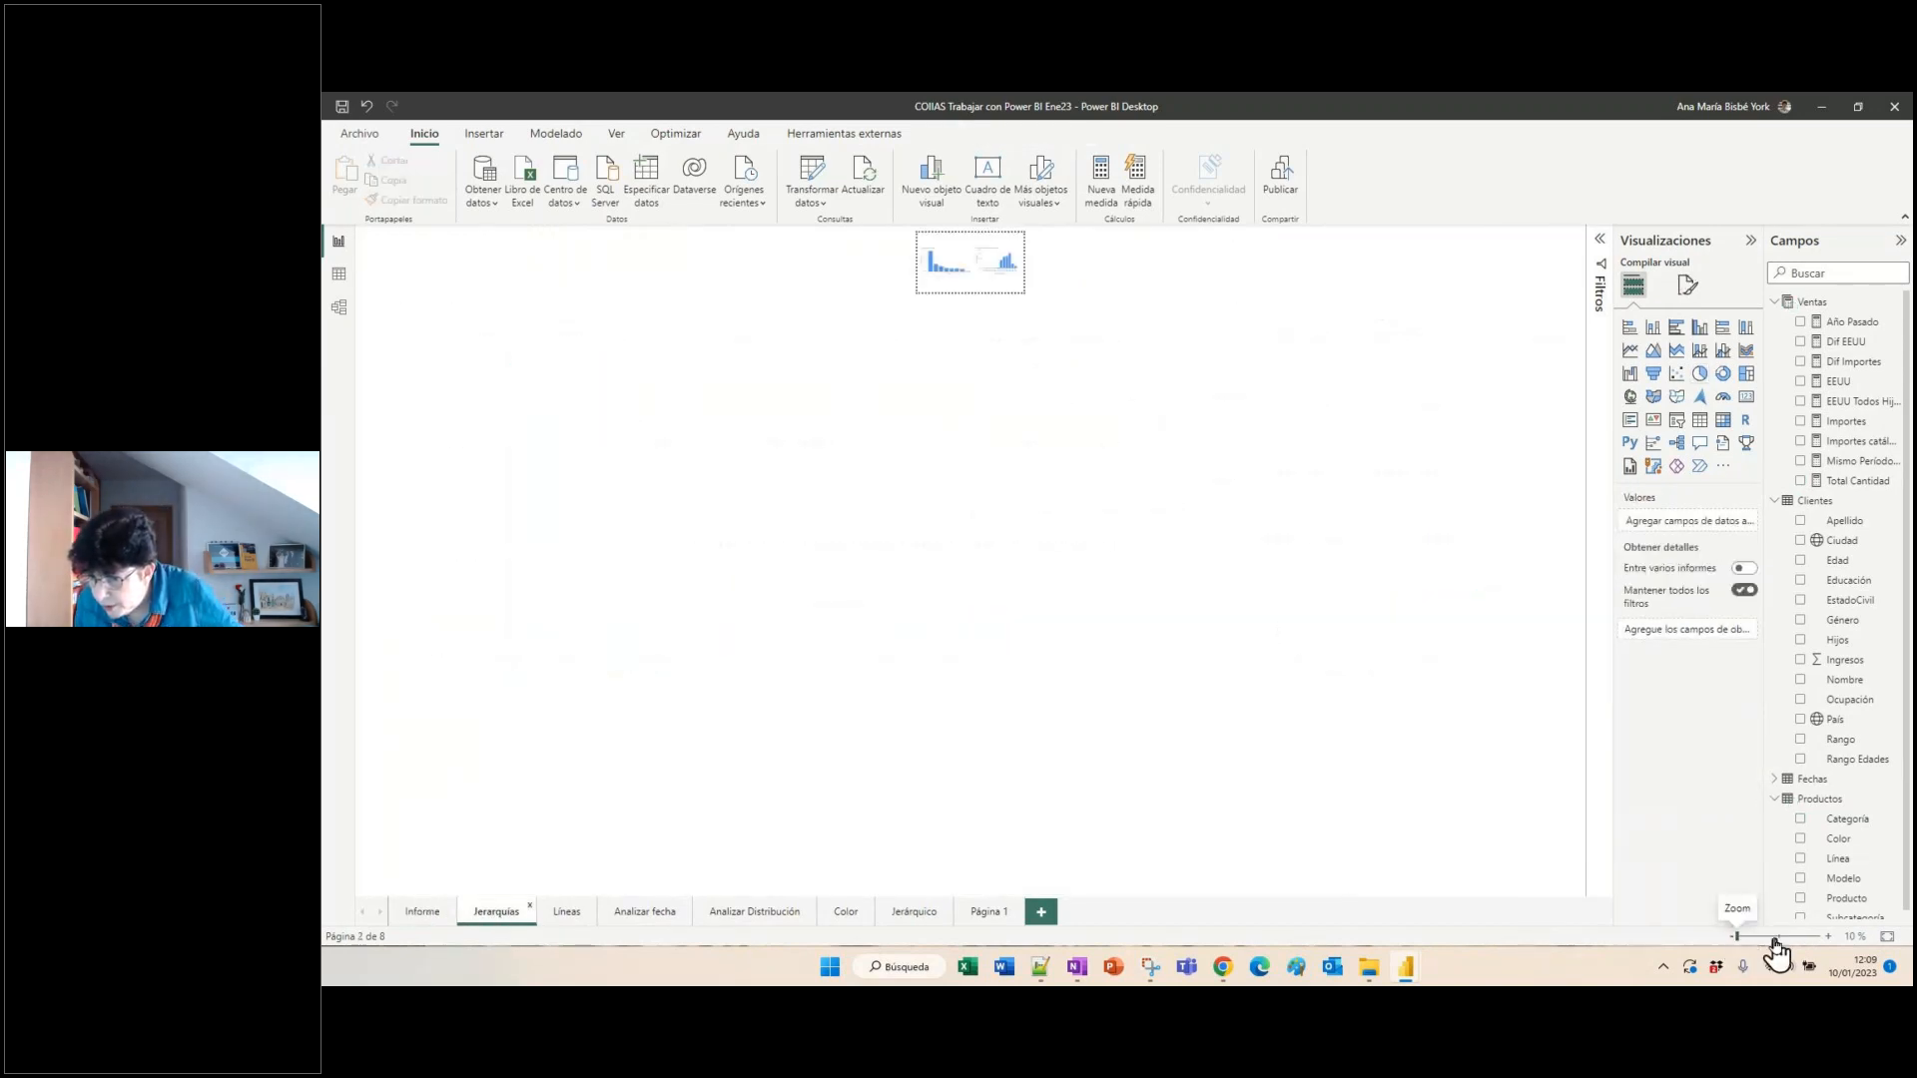
pyautogui.click(1776, 938)
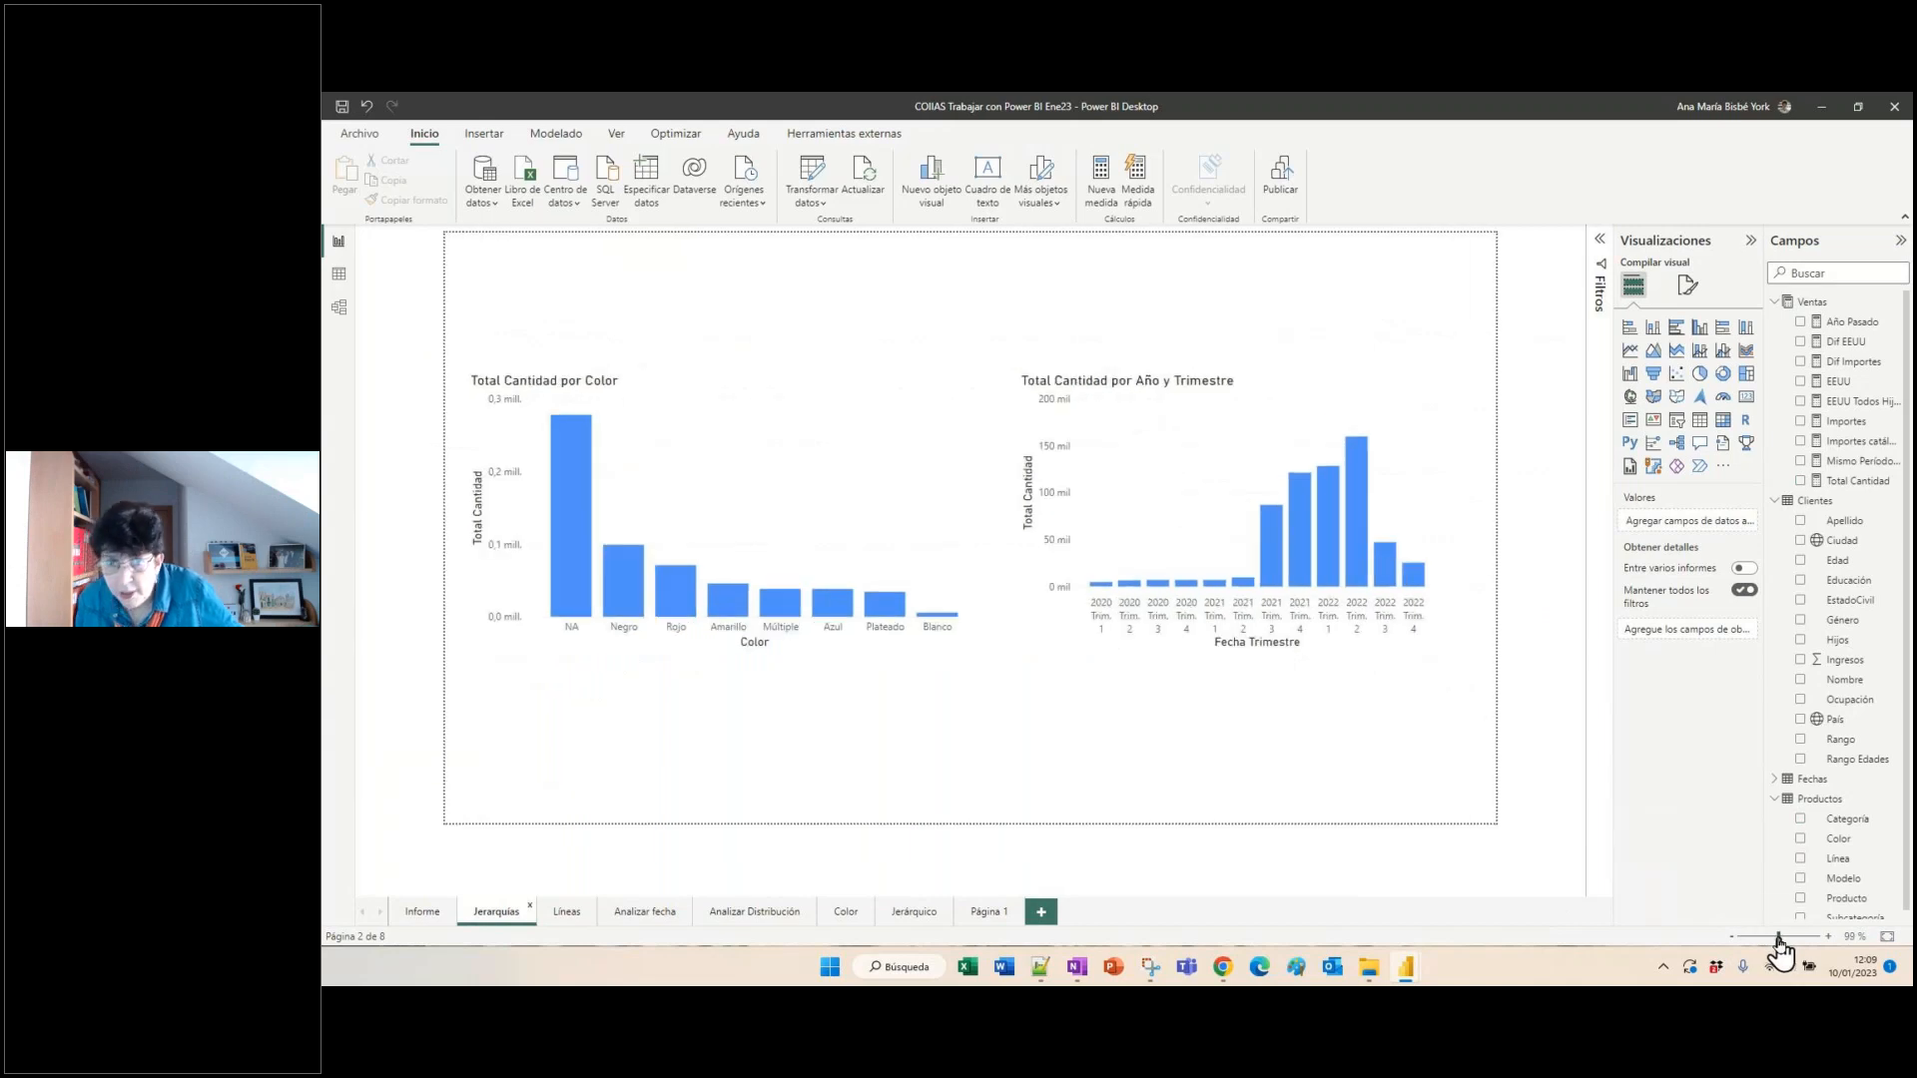
pyautogui.click(1829, 939)
pyautogui.click(1829, 938)
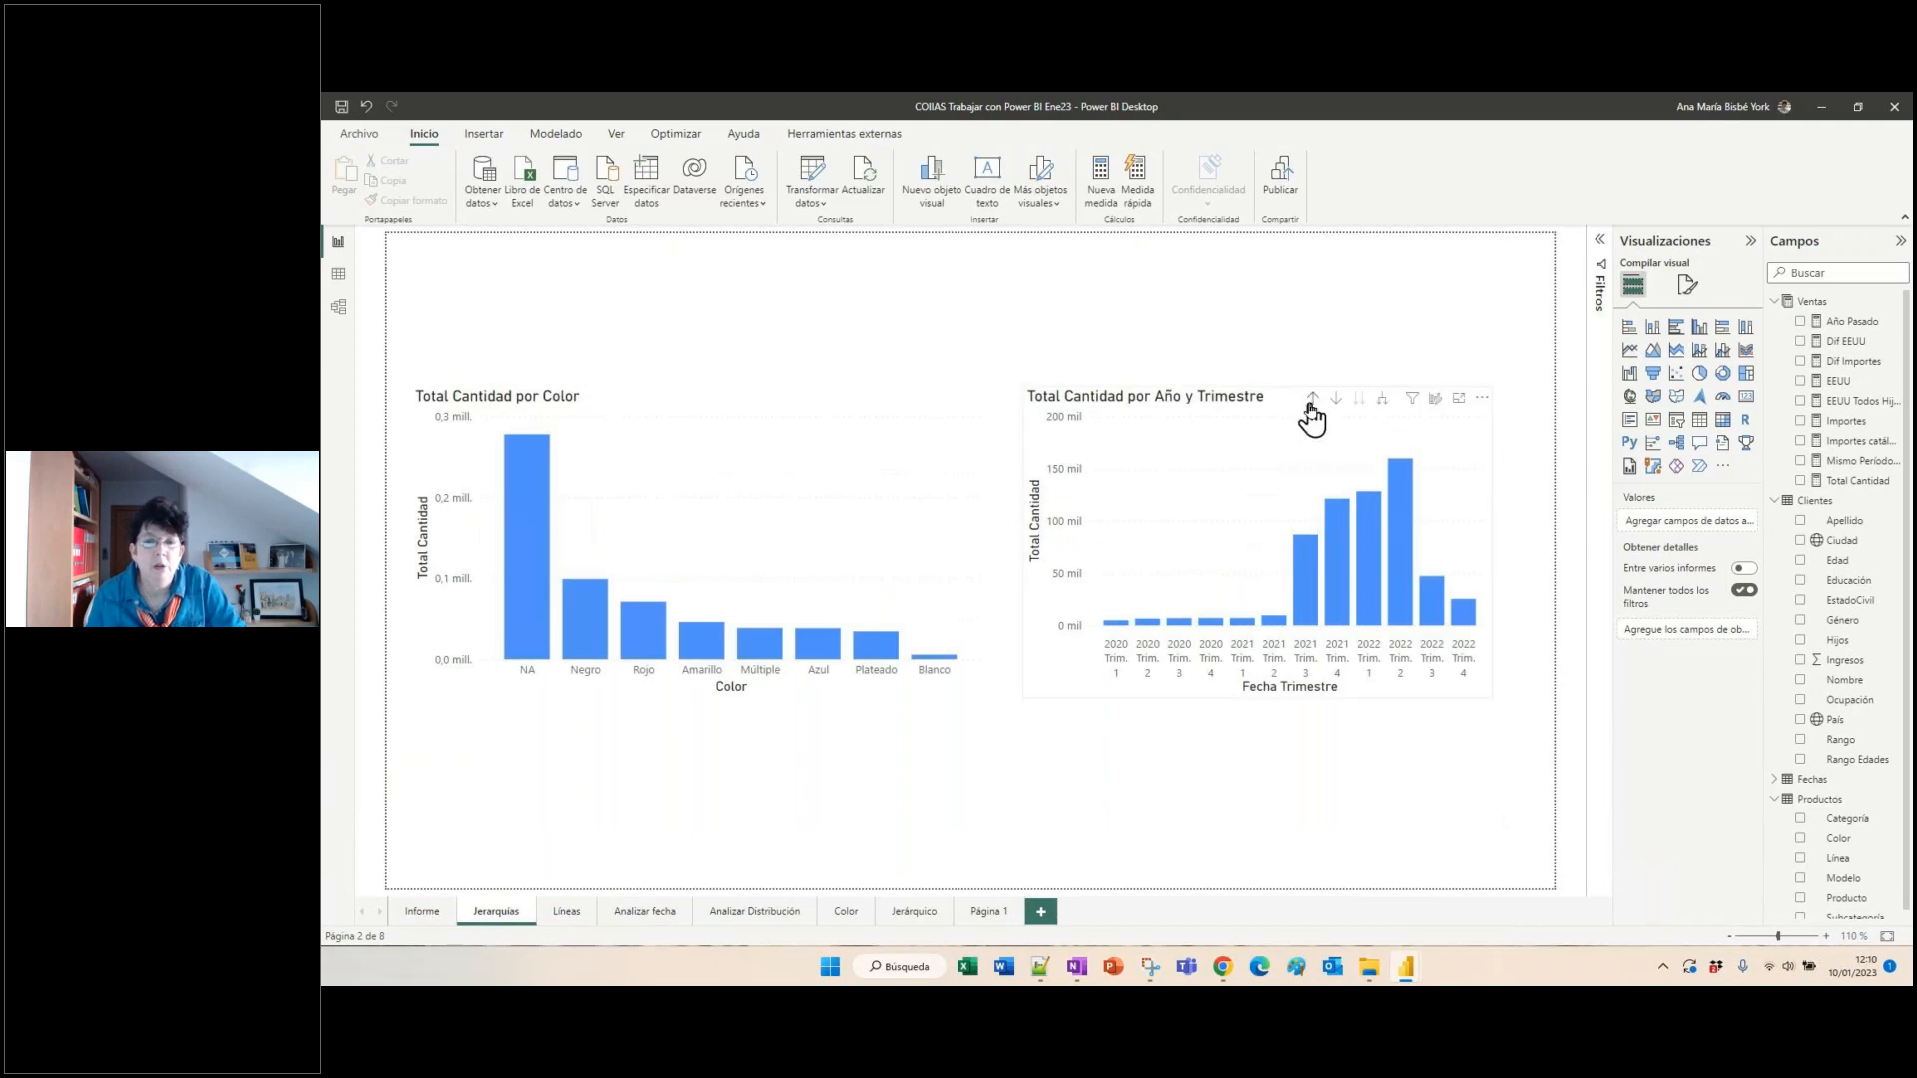
pyautogui.click(1312, 400)
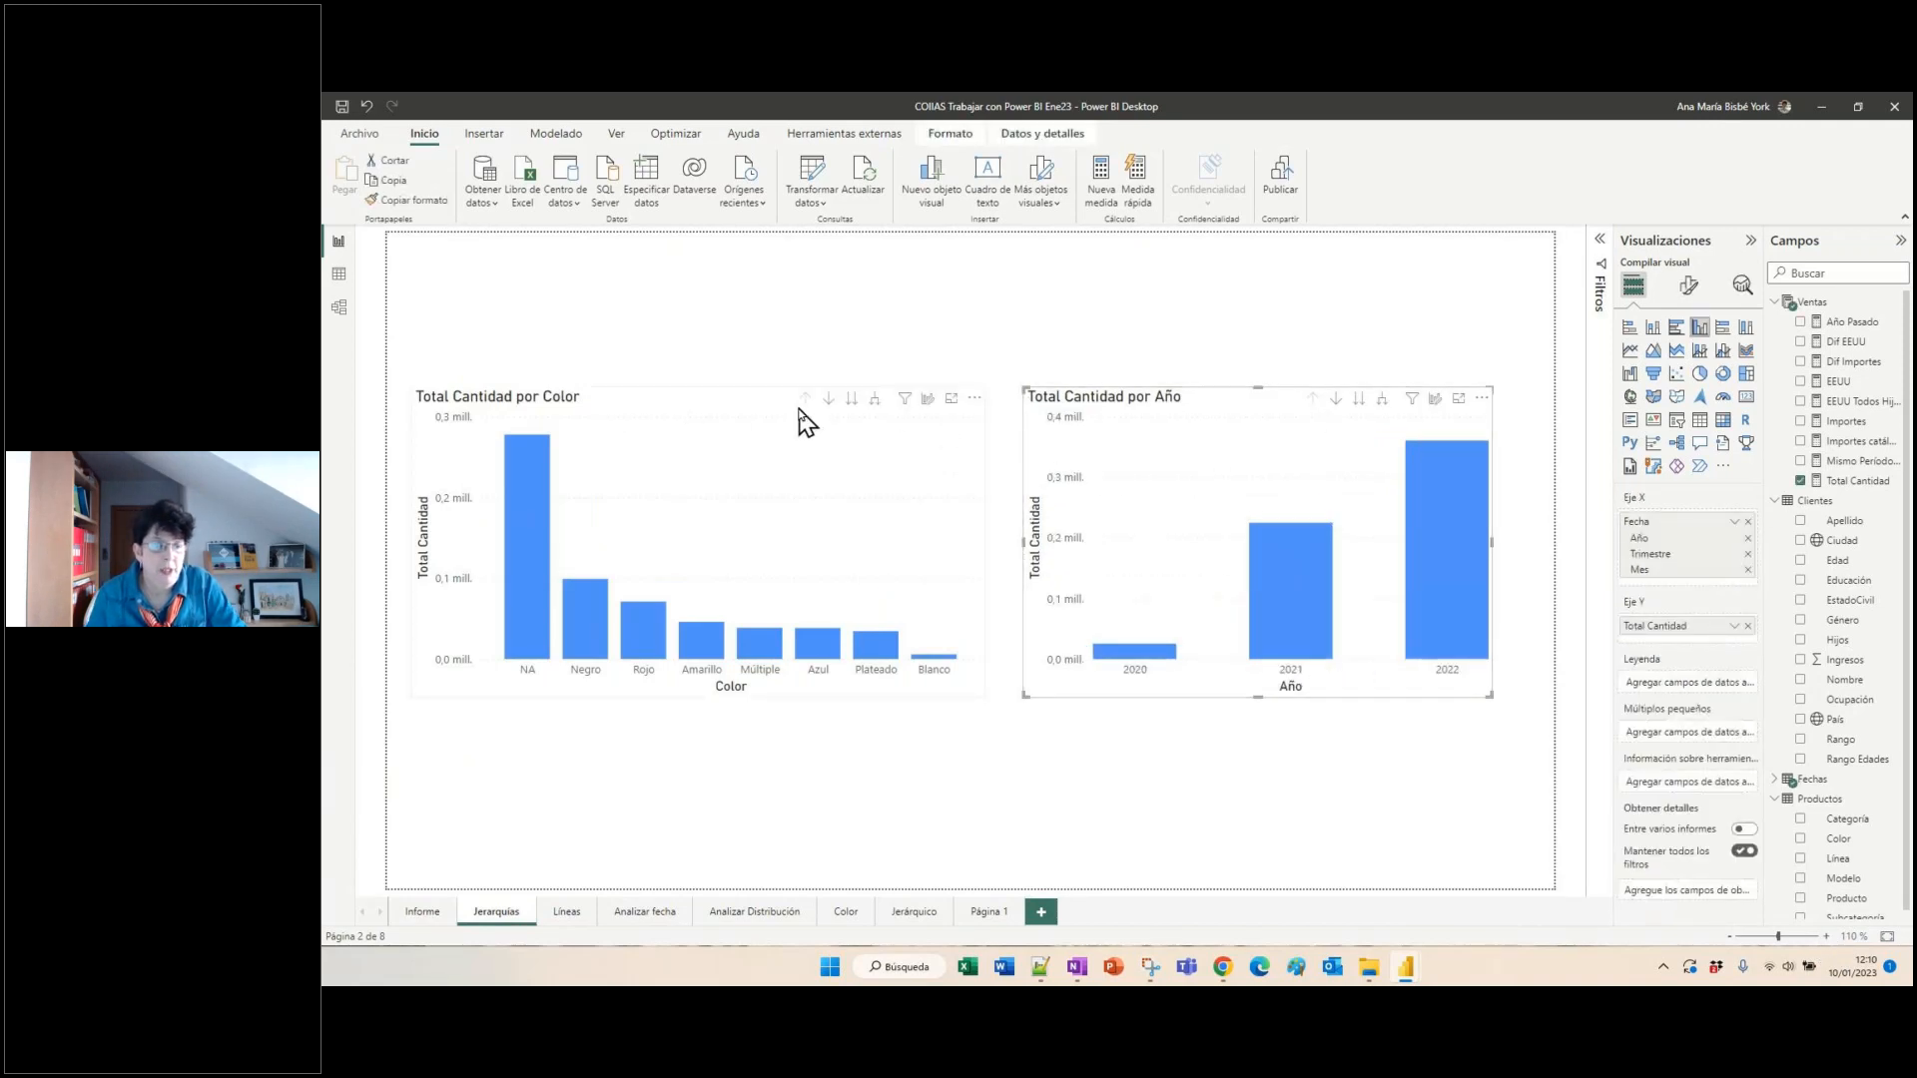
# - Switch the Color chart to the Ocupación level and back, expand it to Color y Ocupación, and drill up to Color again
pyautogui.click(666, 414)
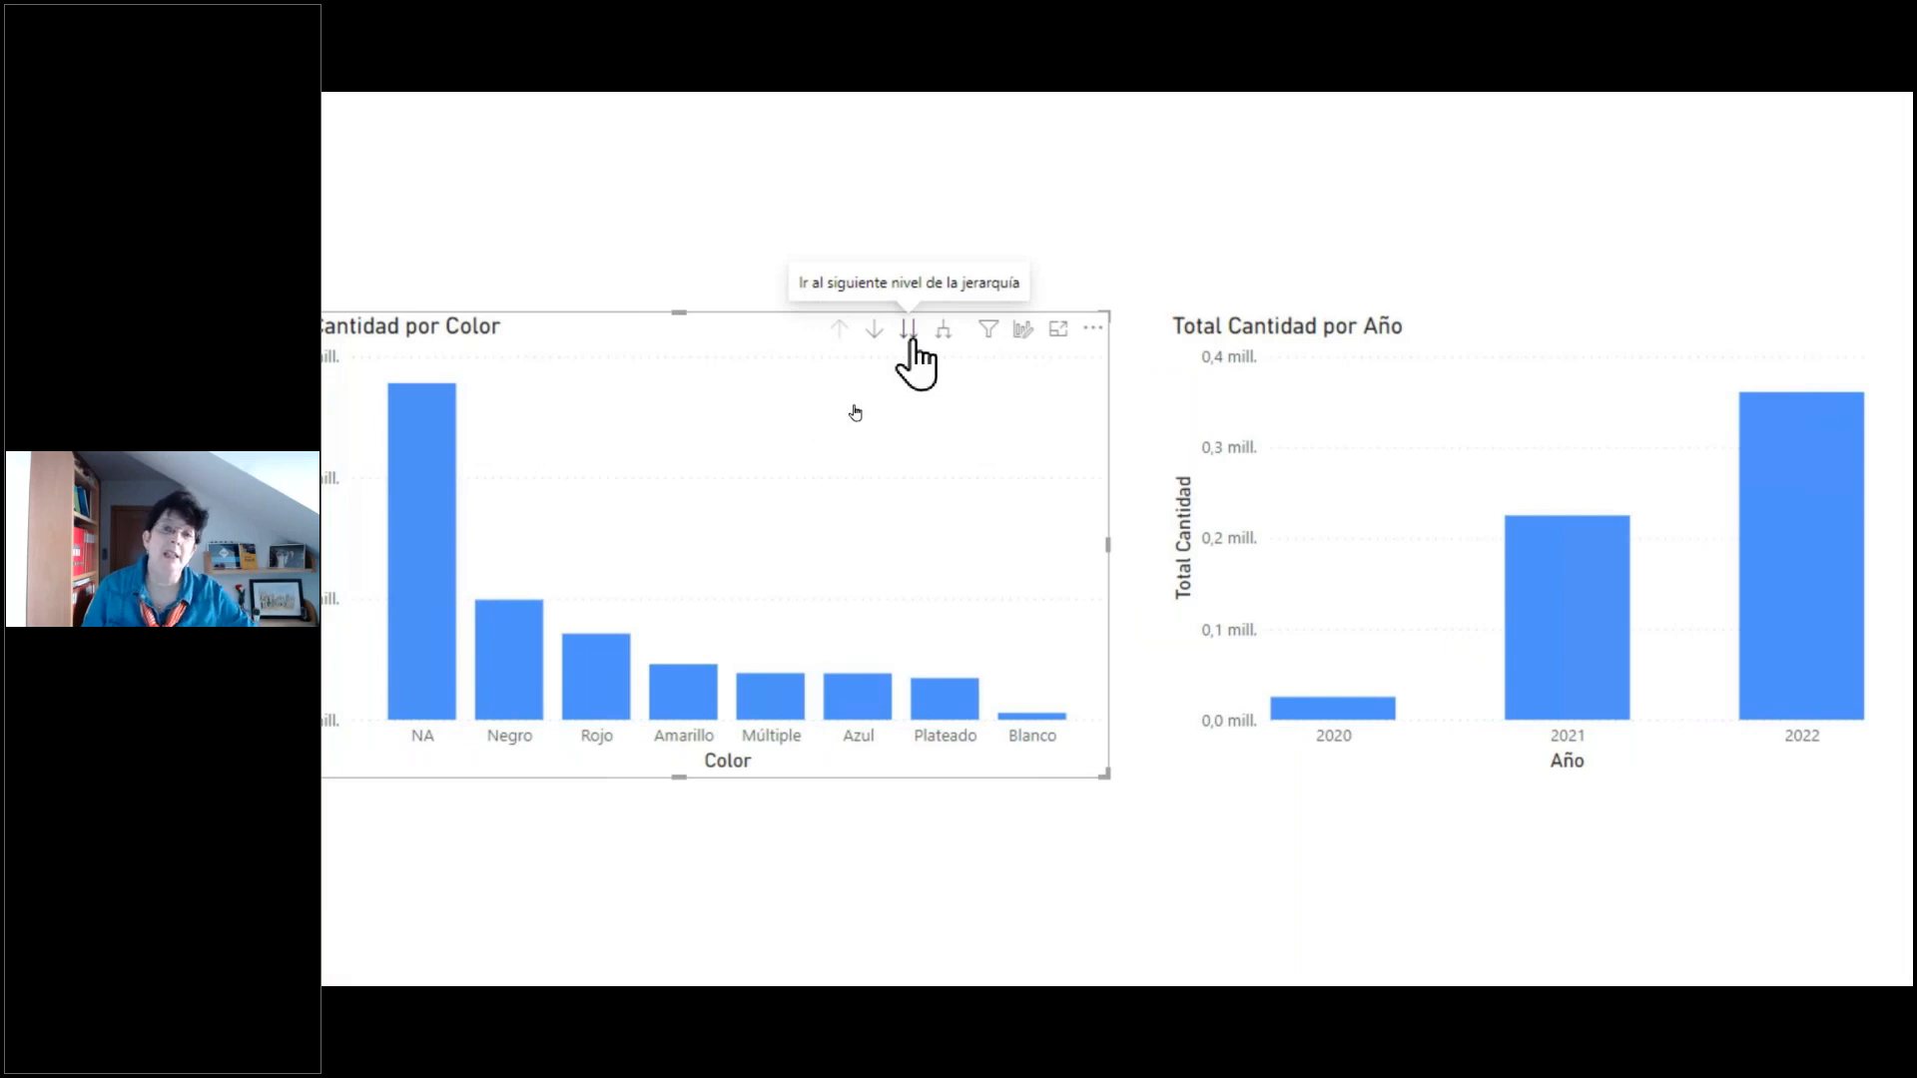
pyautogui.click(908, 331)
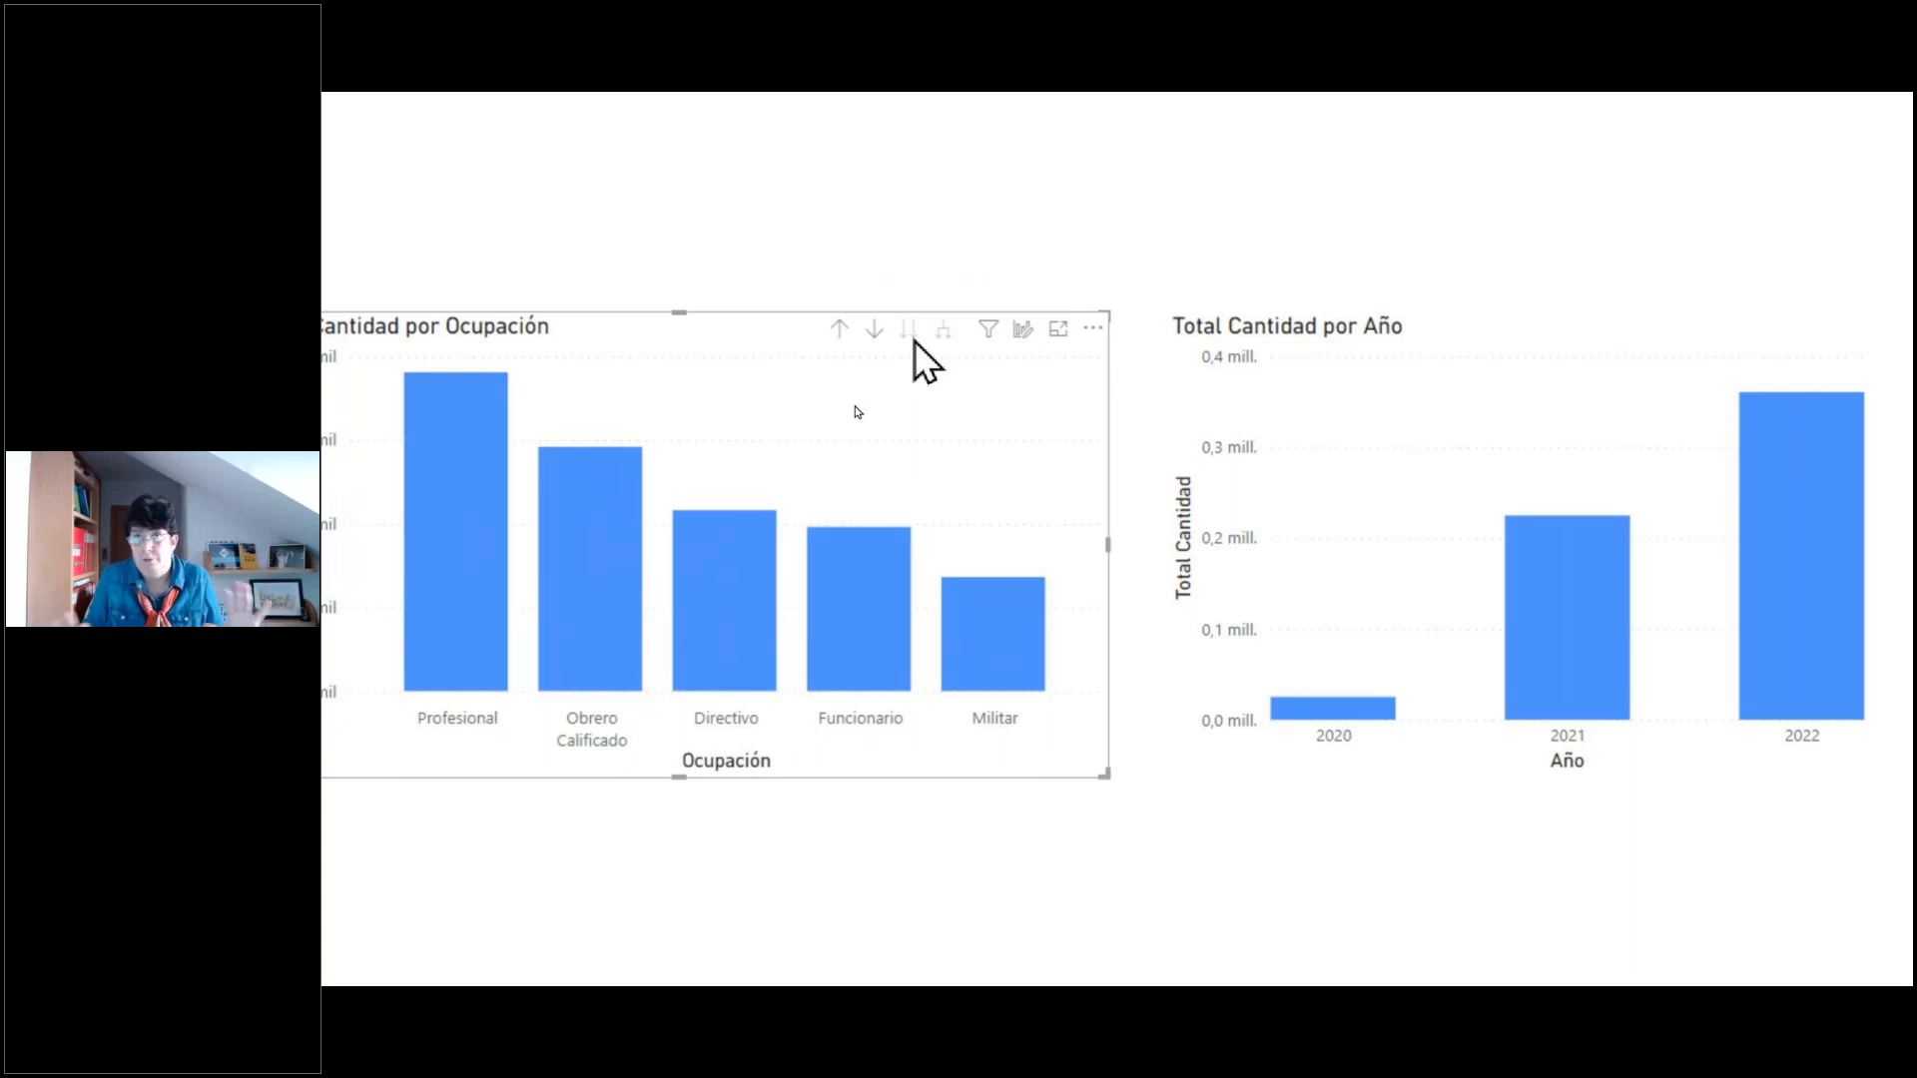
pyautogui.click(840, 332)
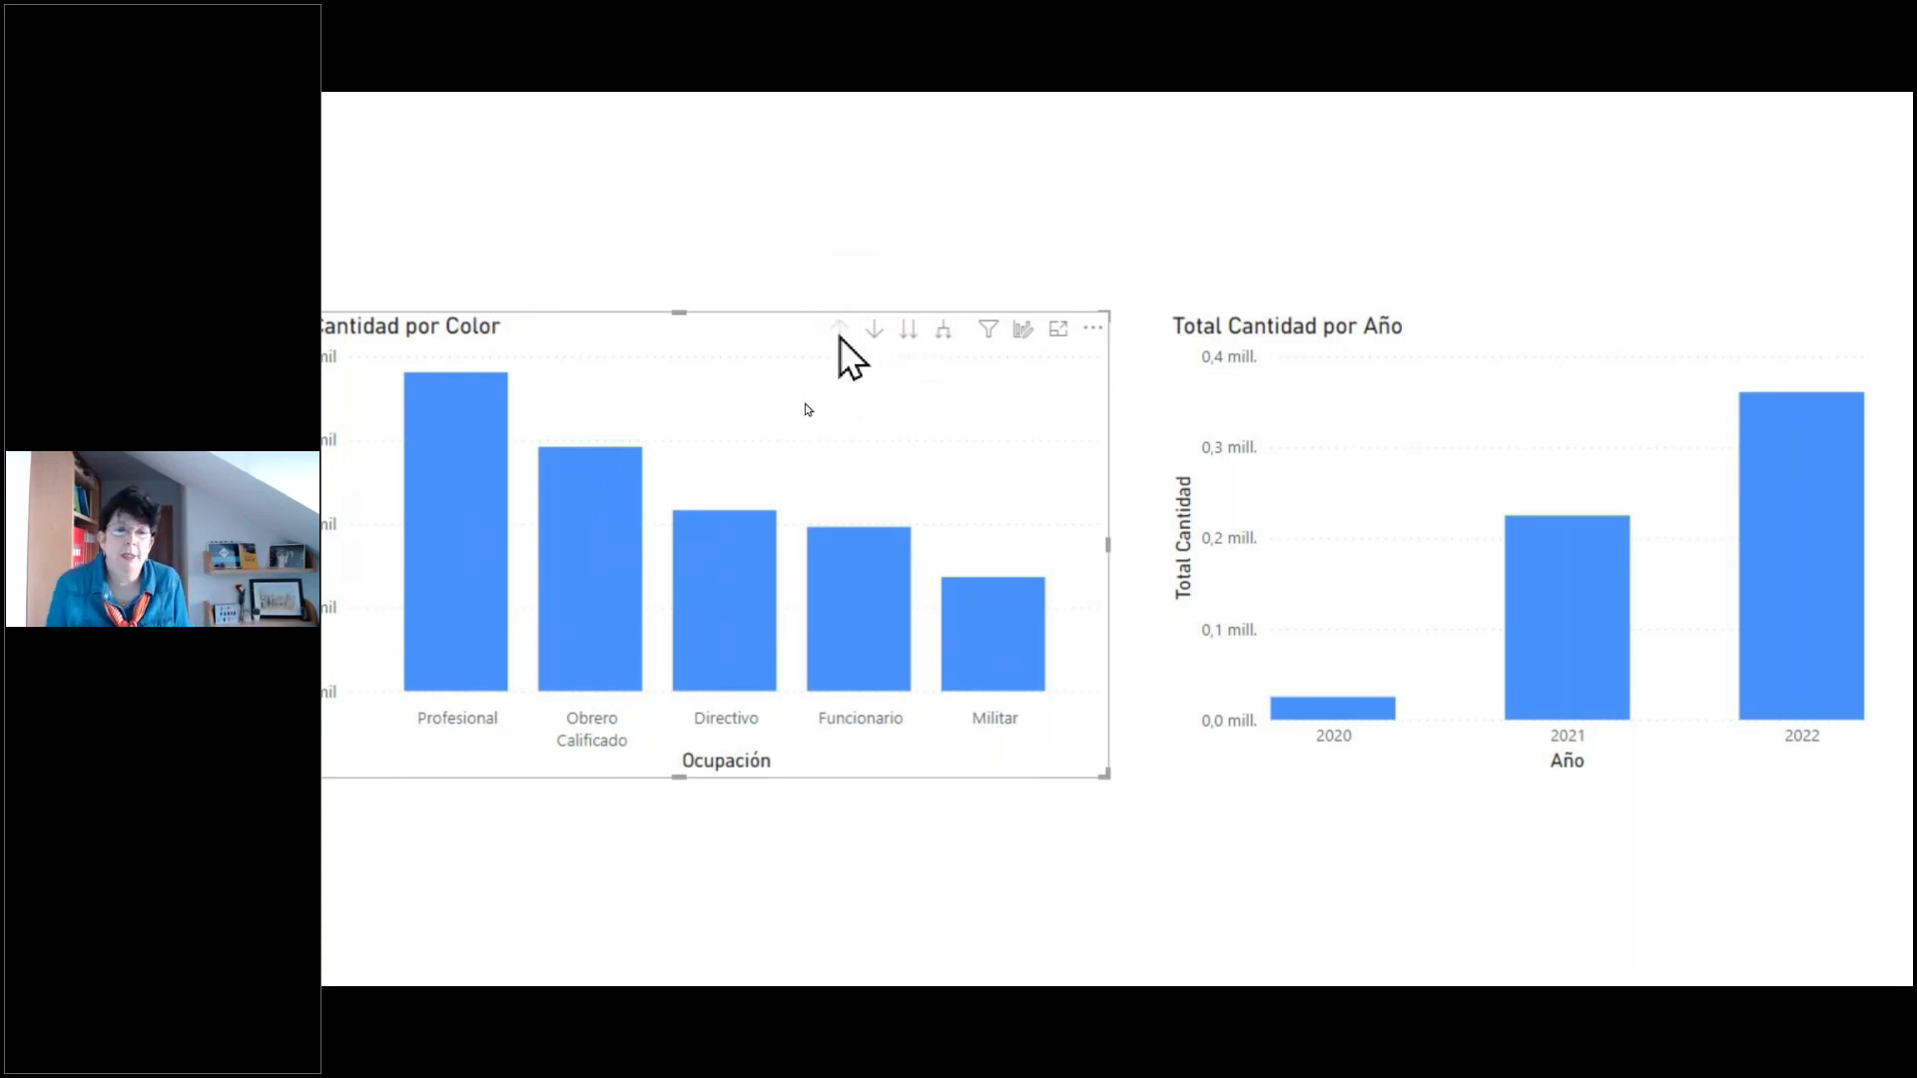
pyautogui.click(943, 332)
pyautogui.hscroll(-1, 503, 657)
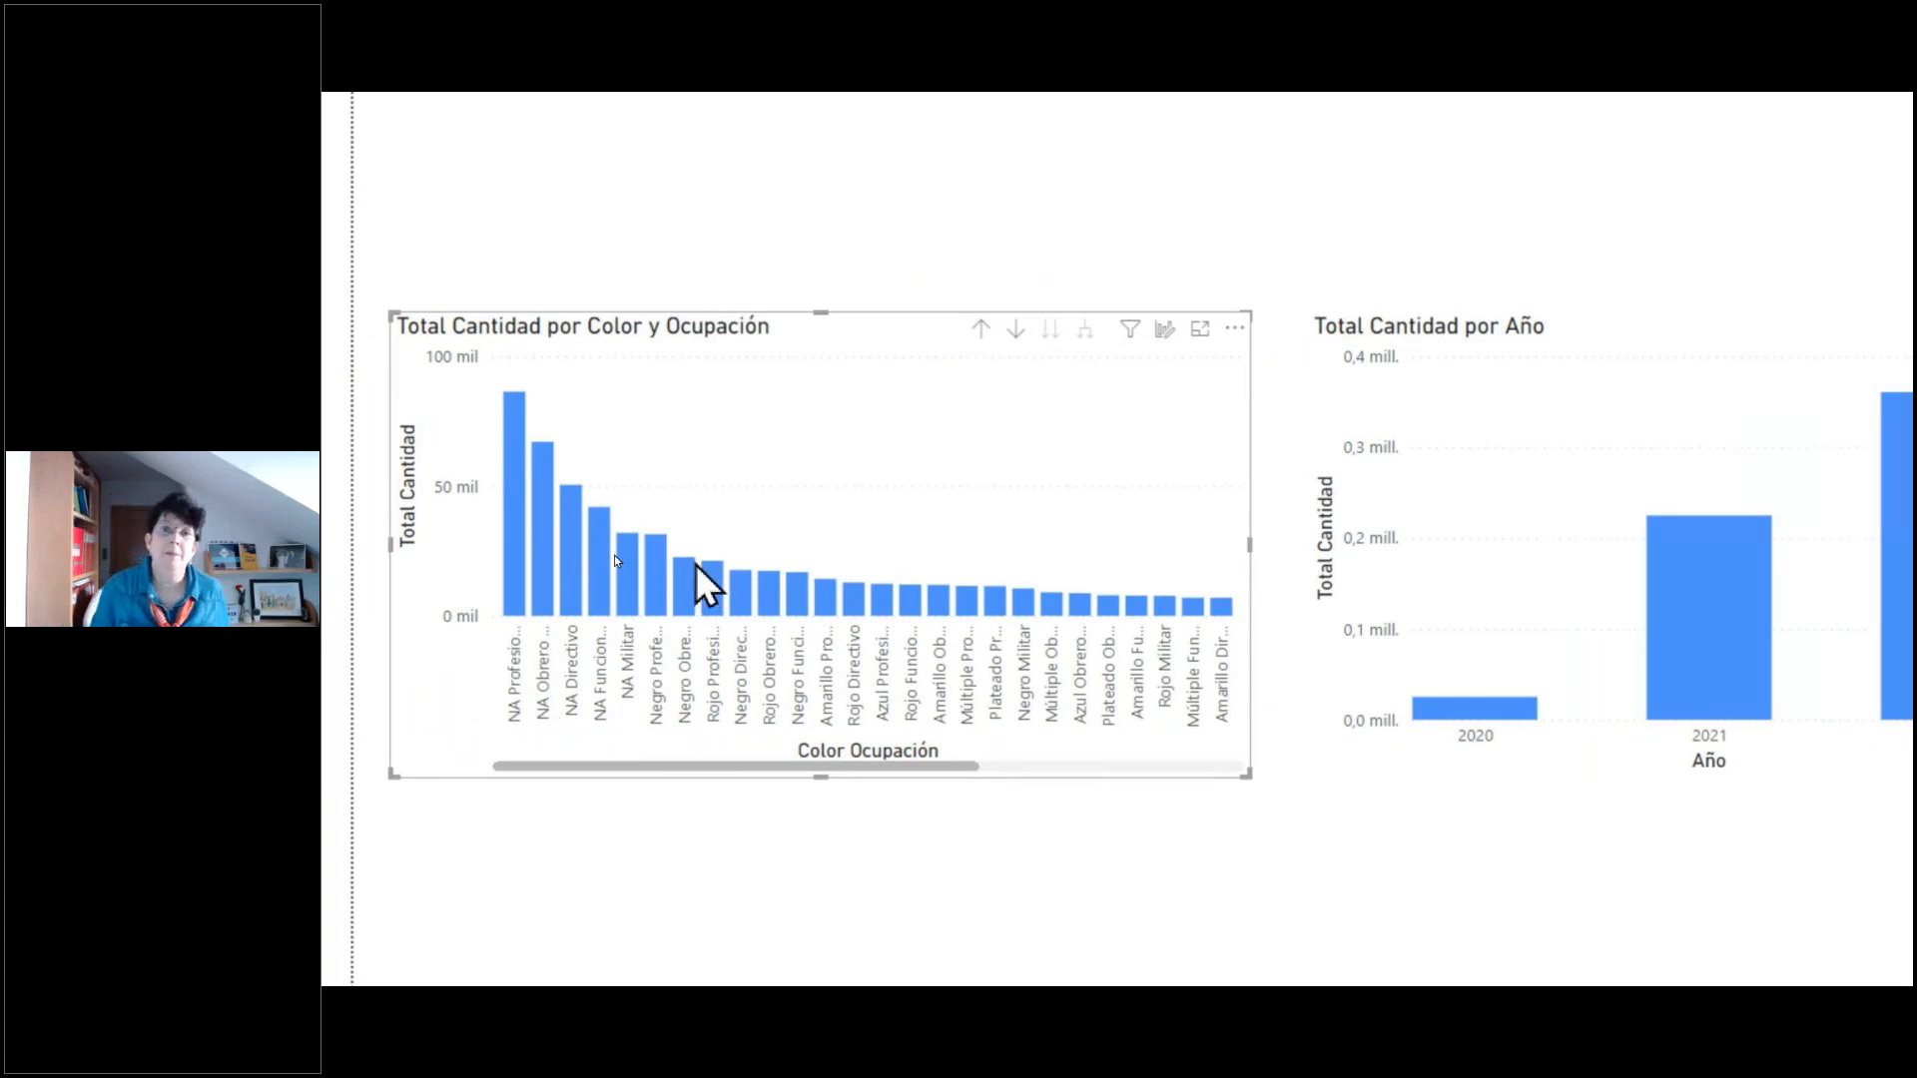
pyautogui.click(983, 335)
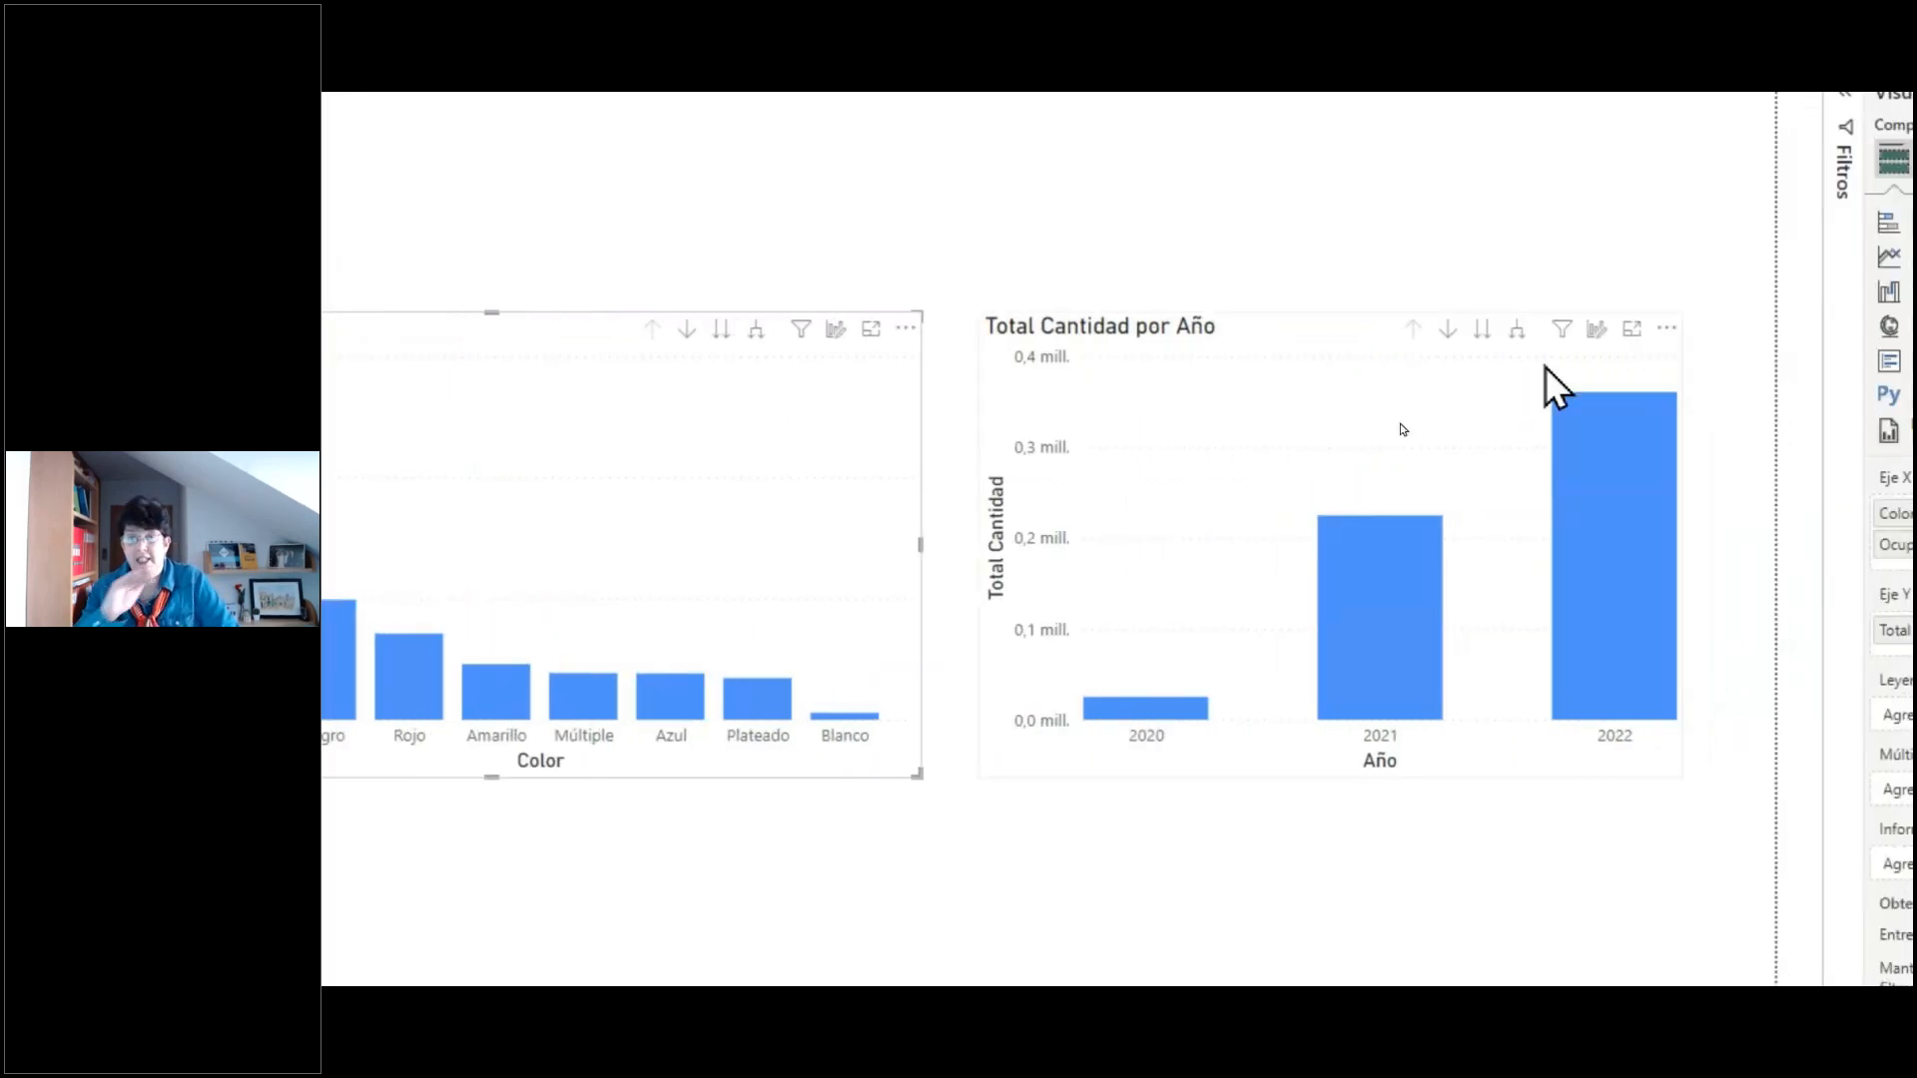
# - Switch the Total Cantidad por Año chart to the Trimestre level and drill back up to Año
pyautogui.click(1482, 330)
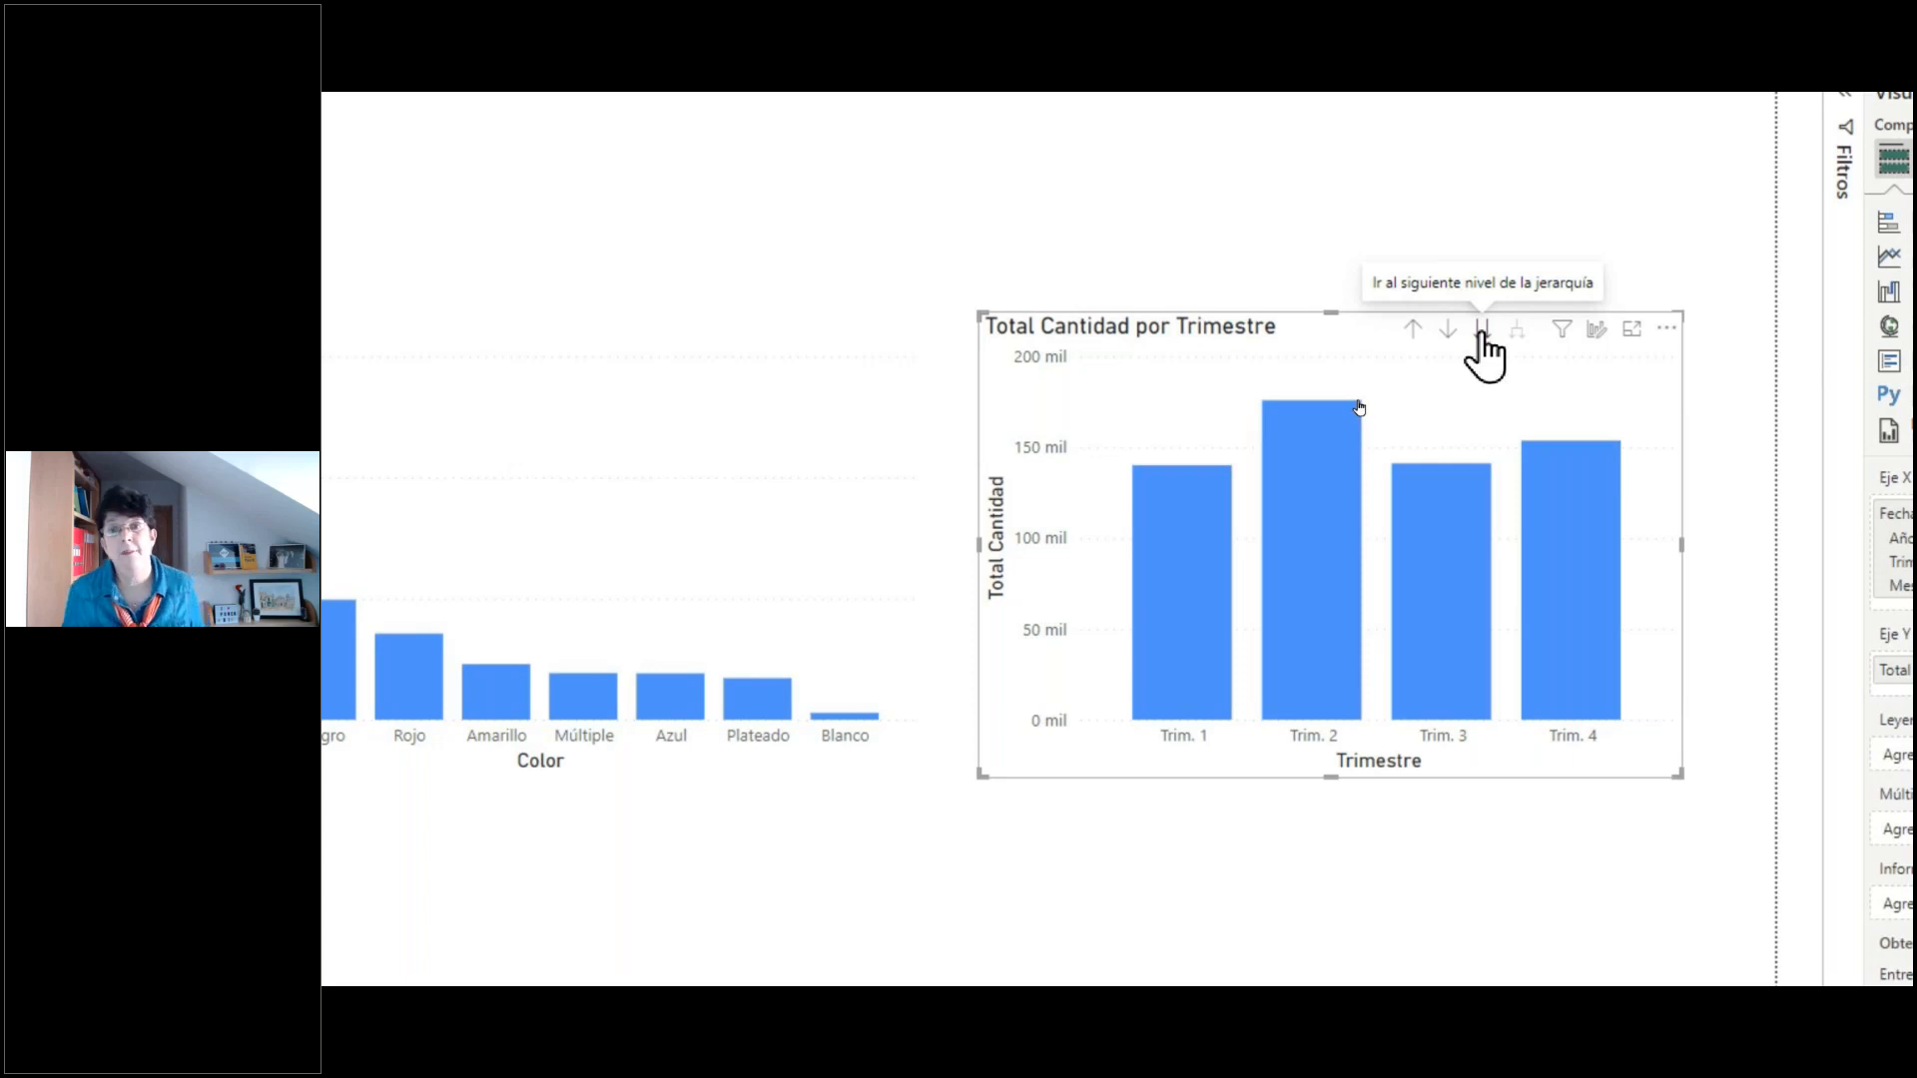
pyautogui.click(1406, 332)
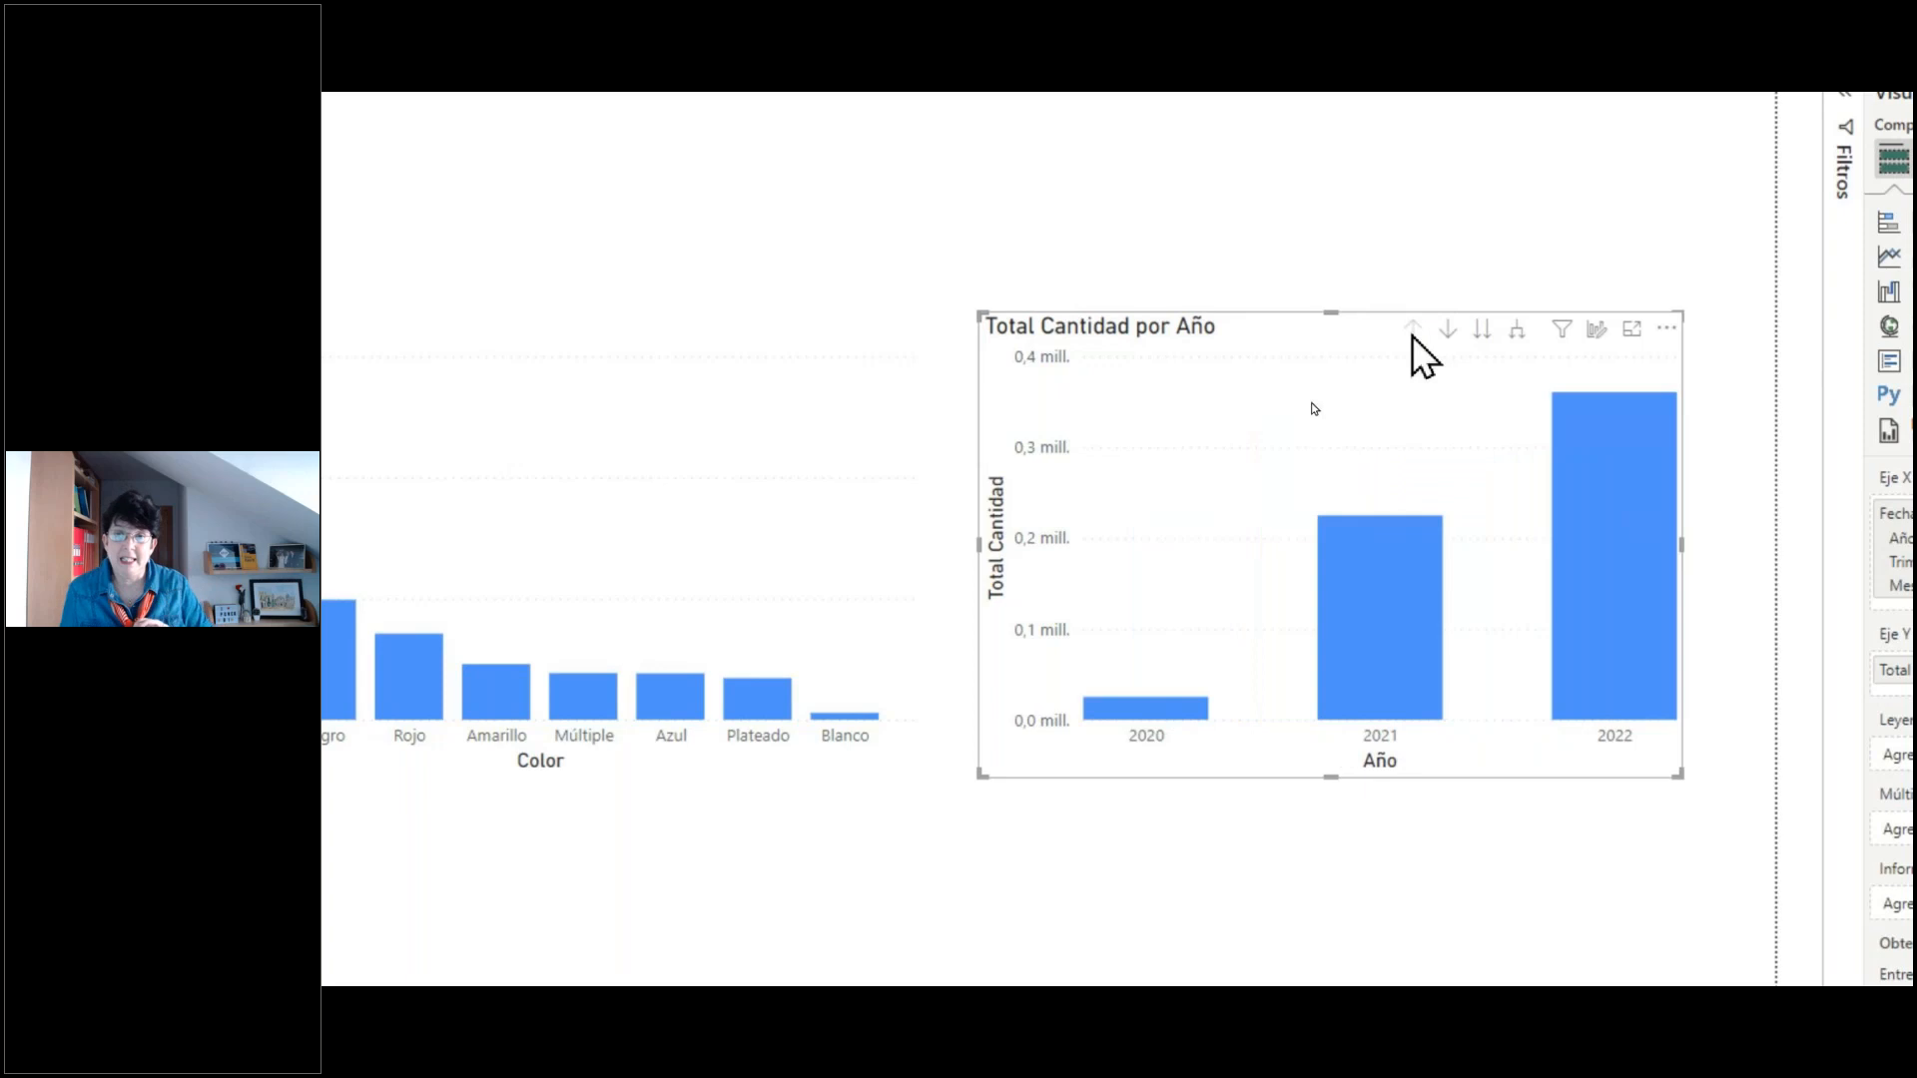
# - Expand the Total Cantidad por Año chart to Año y Trimestre and open the options of the Productos table's Categoría field
pyautogui.click(1517, 331)
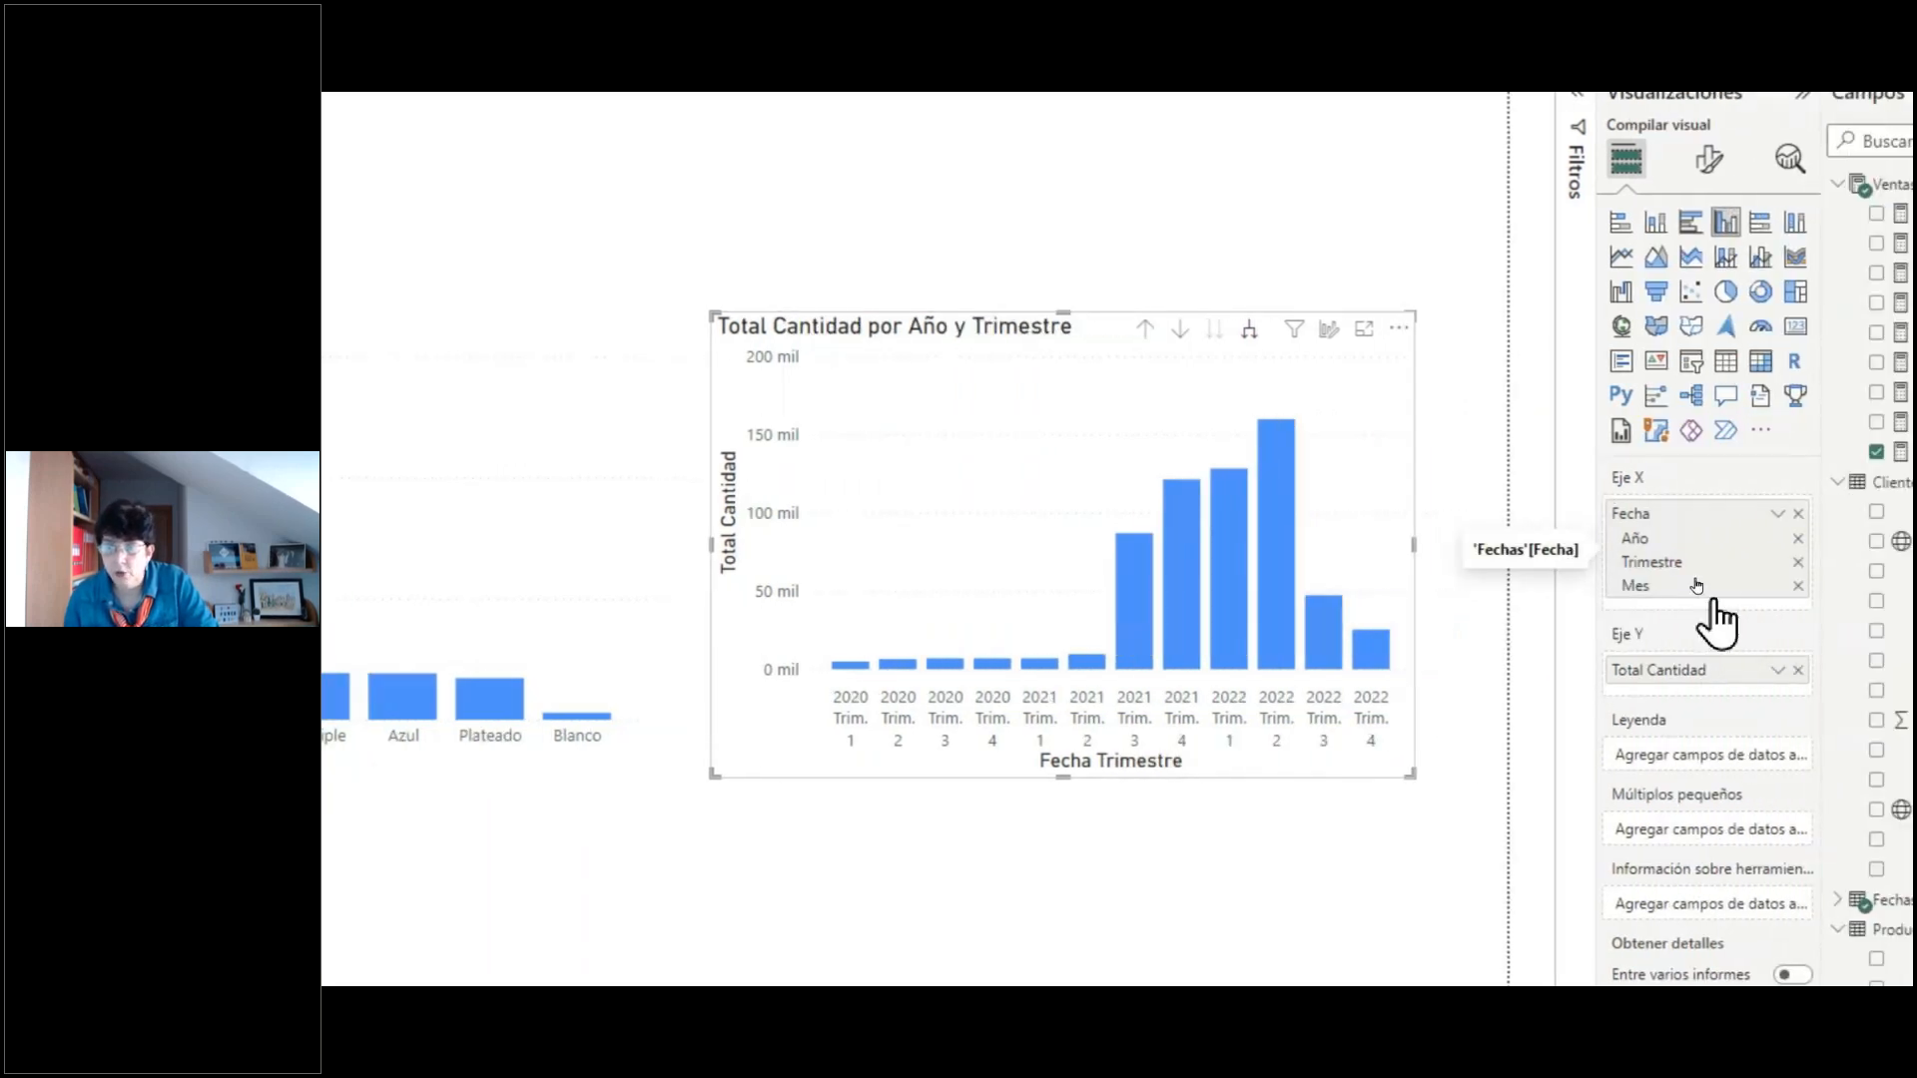
pyautogui.scroll(-1, 1749, 759)
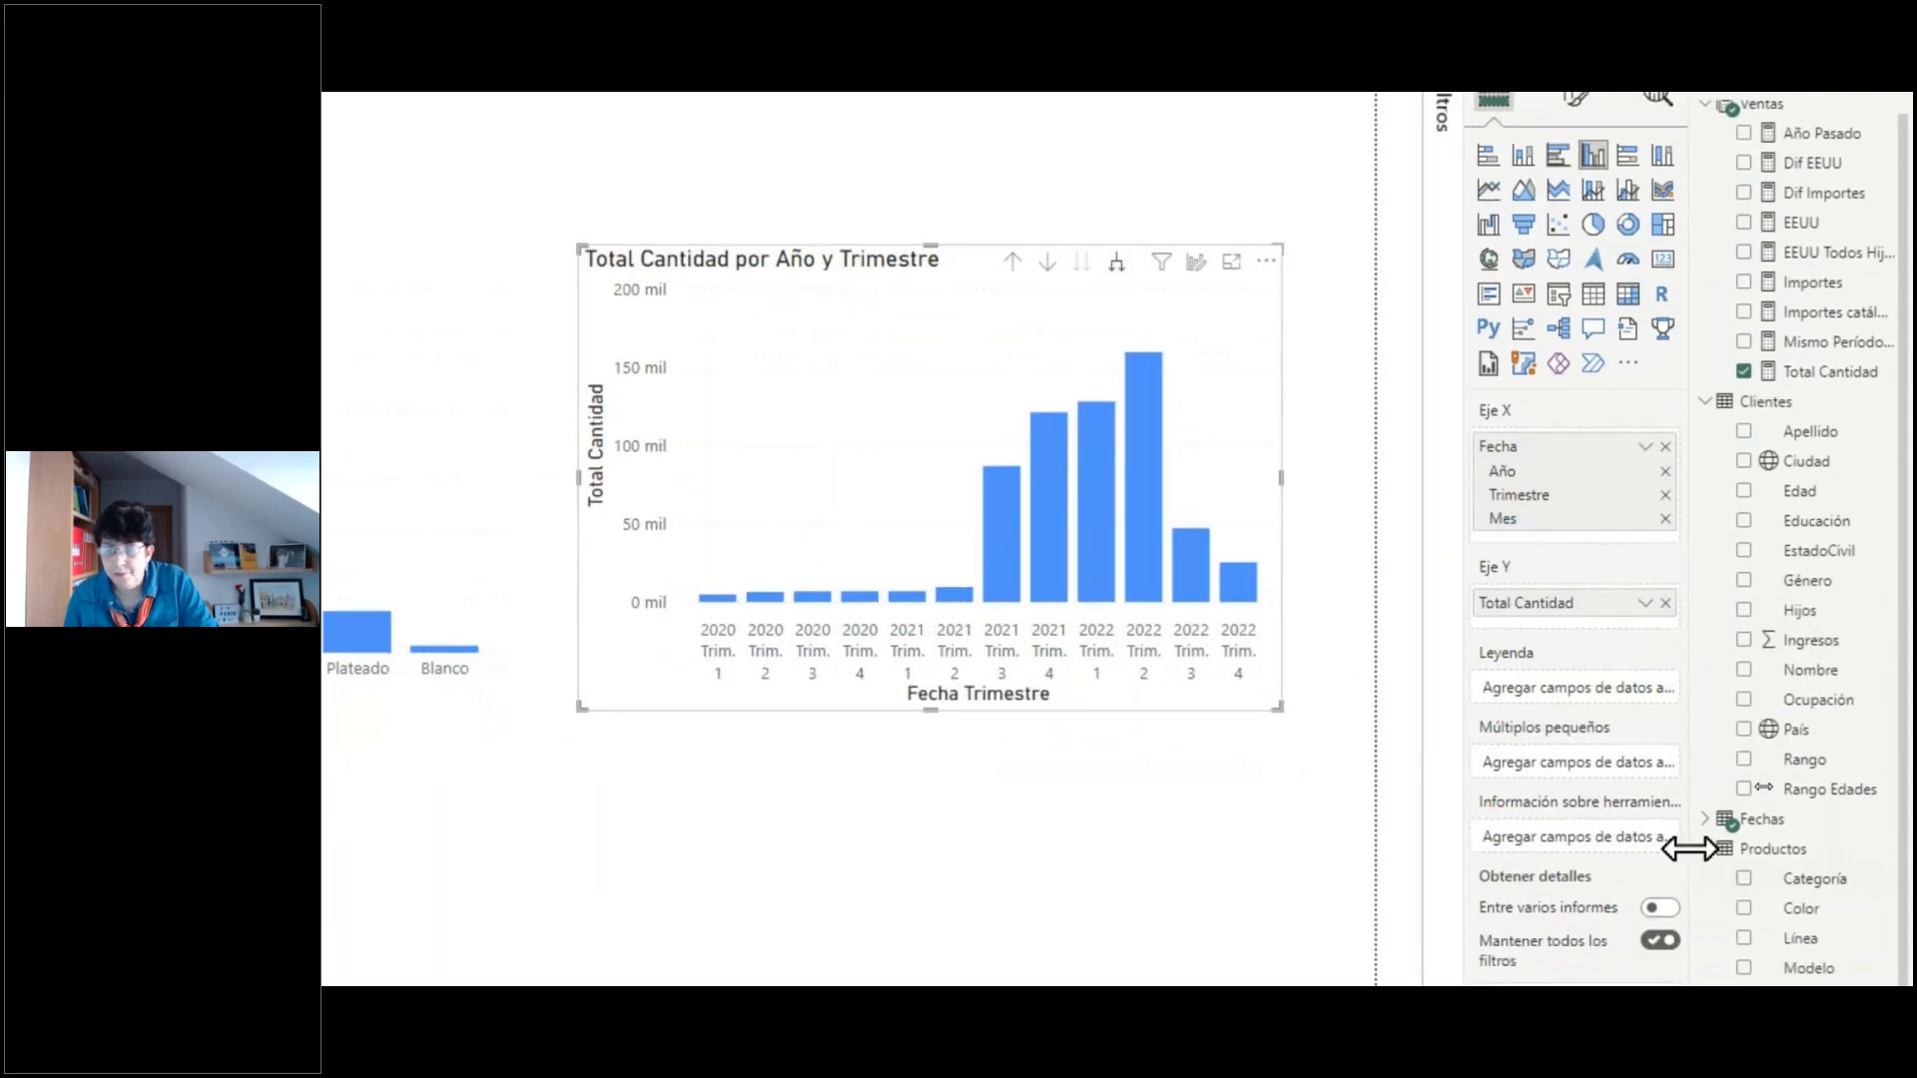
pyautogui.click(1704, 819)
pyautogui.click(1704, 400)
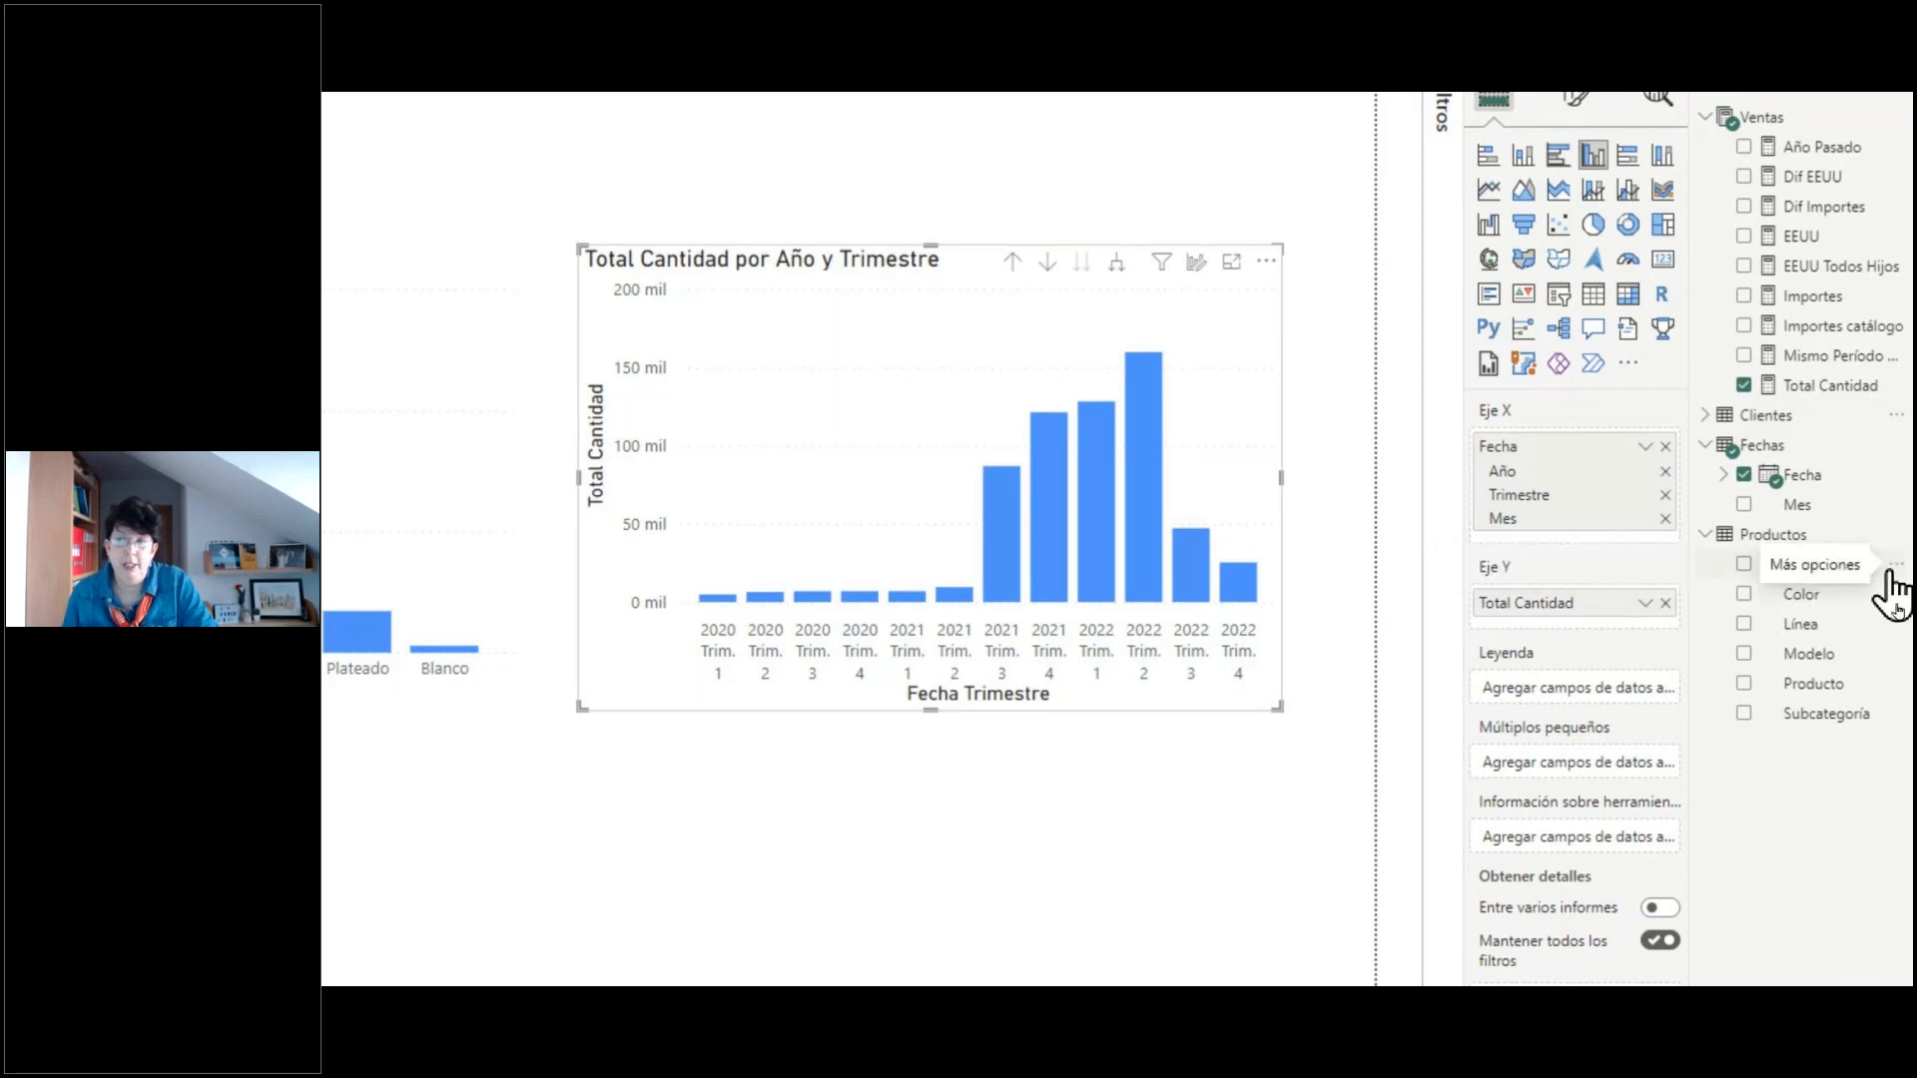
pyautogui.click(1890, 569)
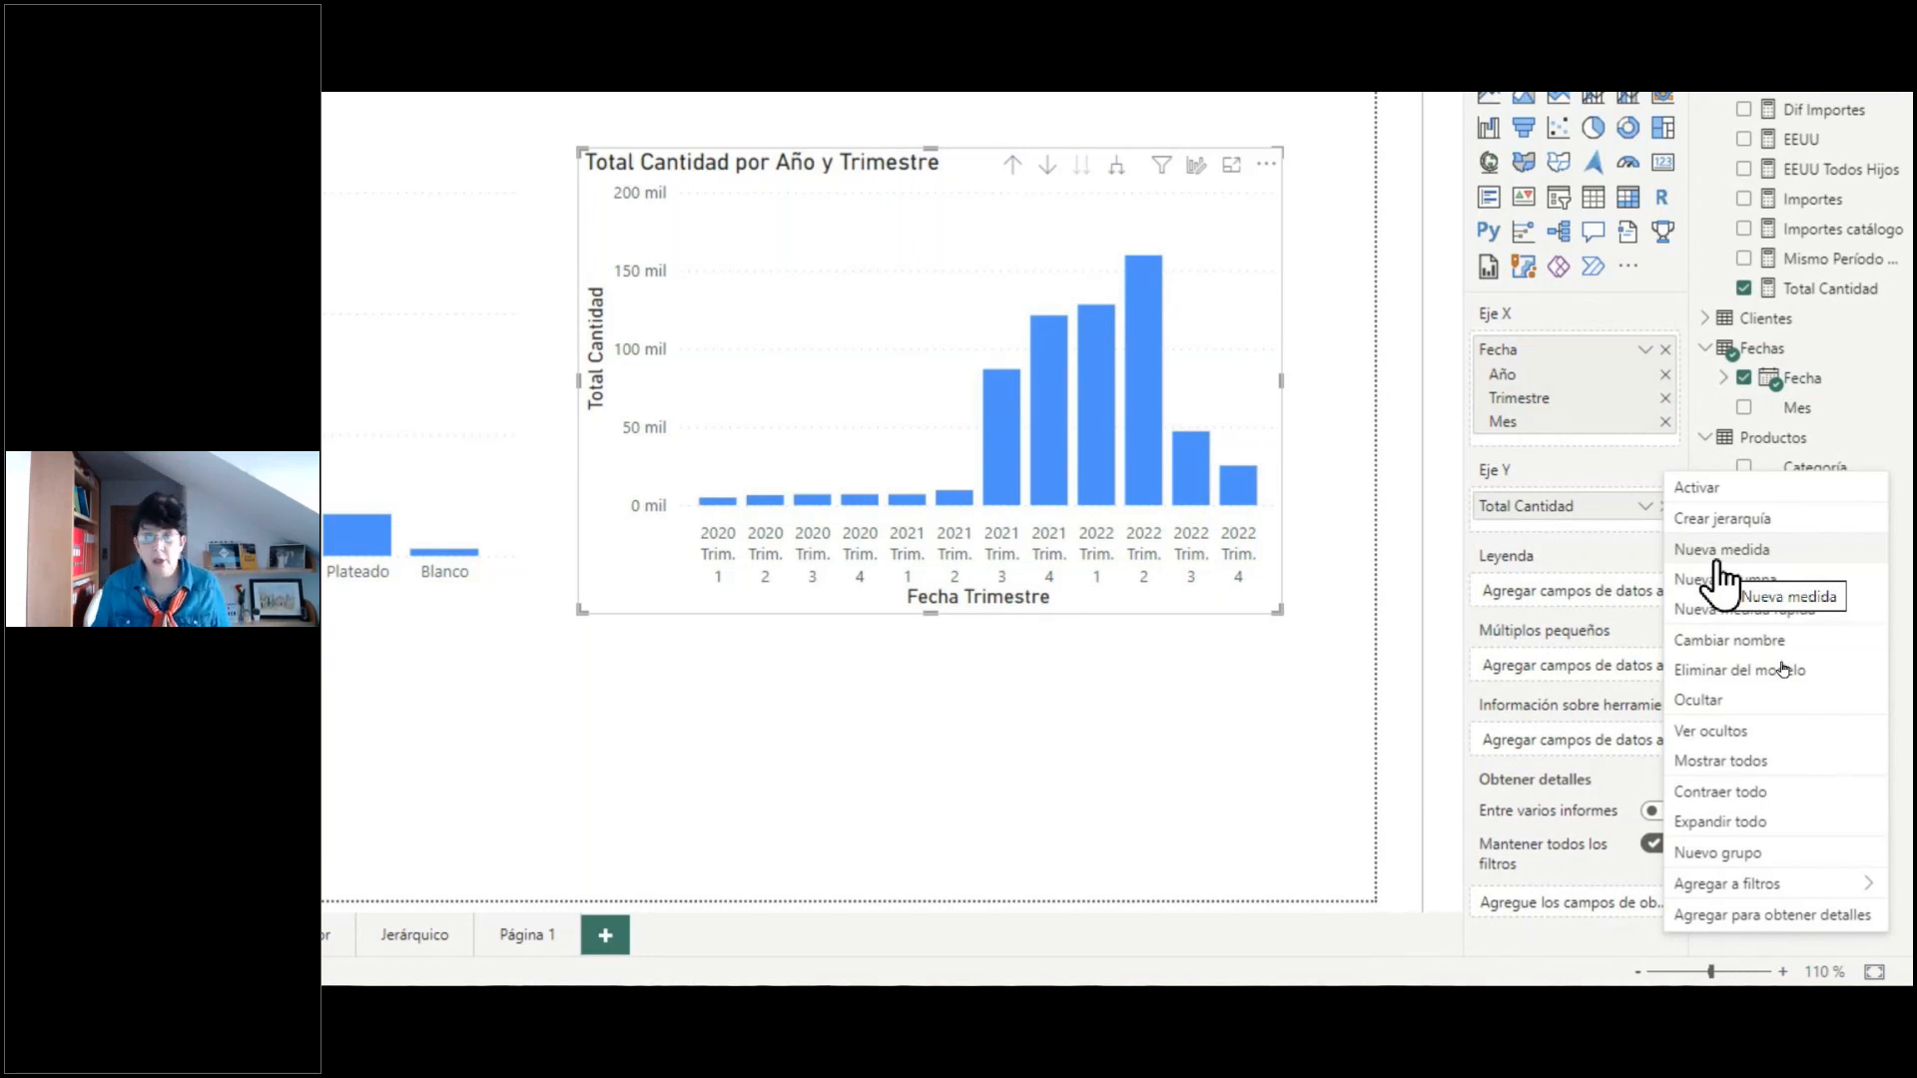
# - Review the formulas of the measures Total Cantidad, Importes, Importes catálogo, Dif Importes, EEUU and EEUU Todos Hijos in turn
pyautogui.click(1820, 291)
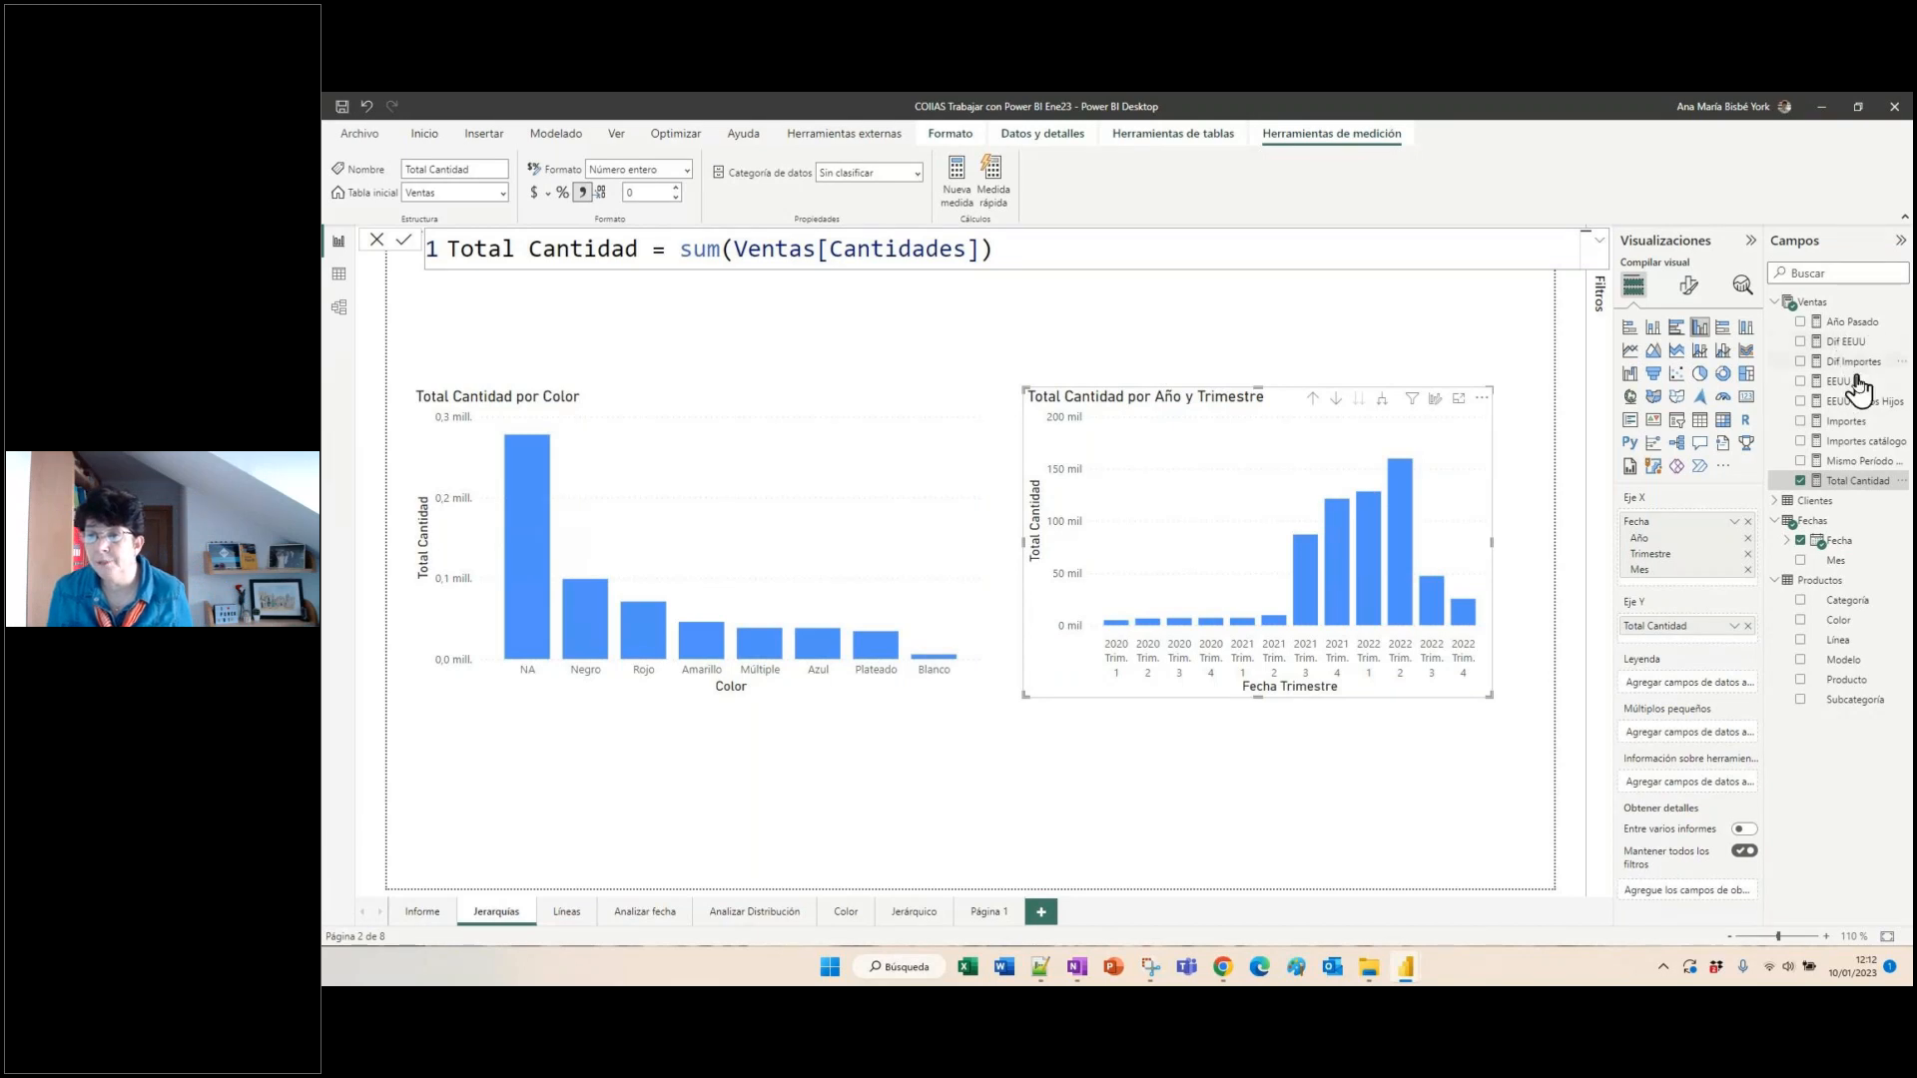
pyautogui.click(1846, 423)
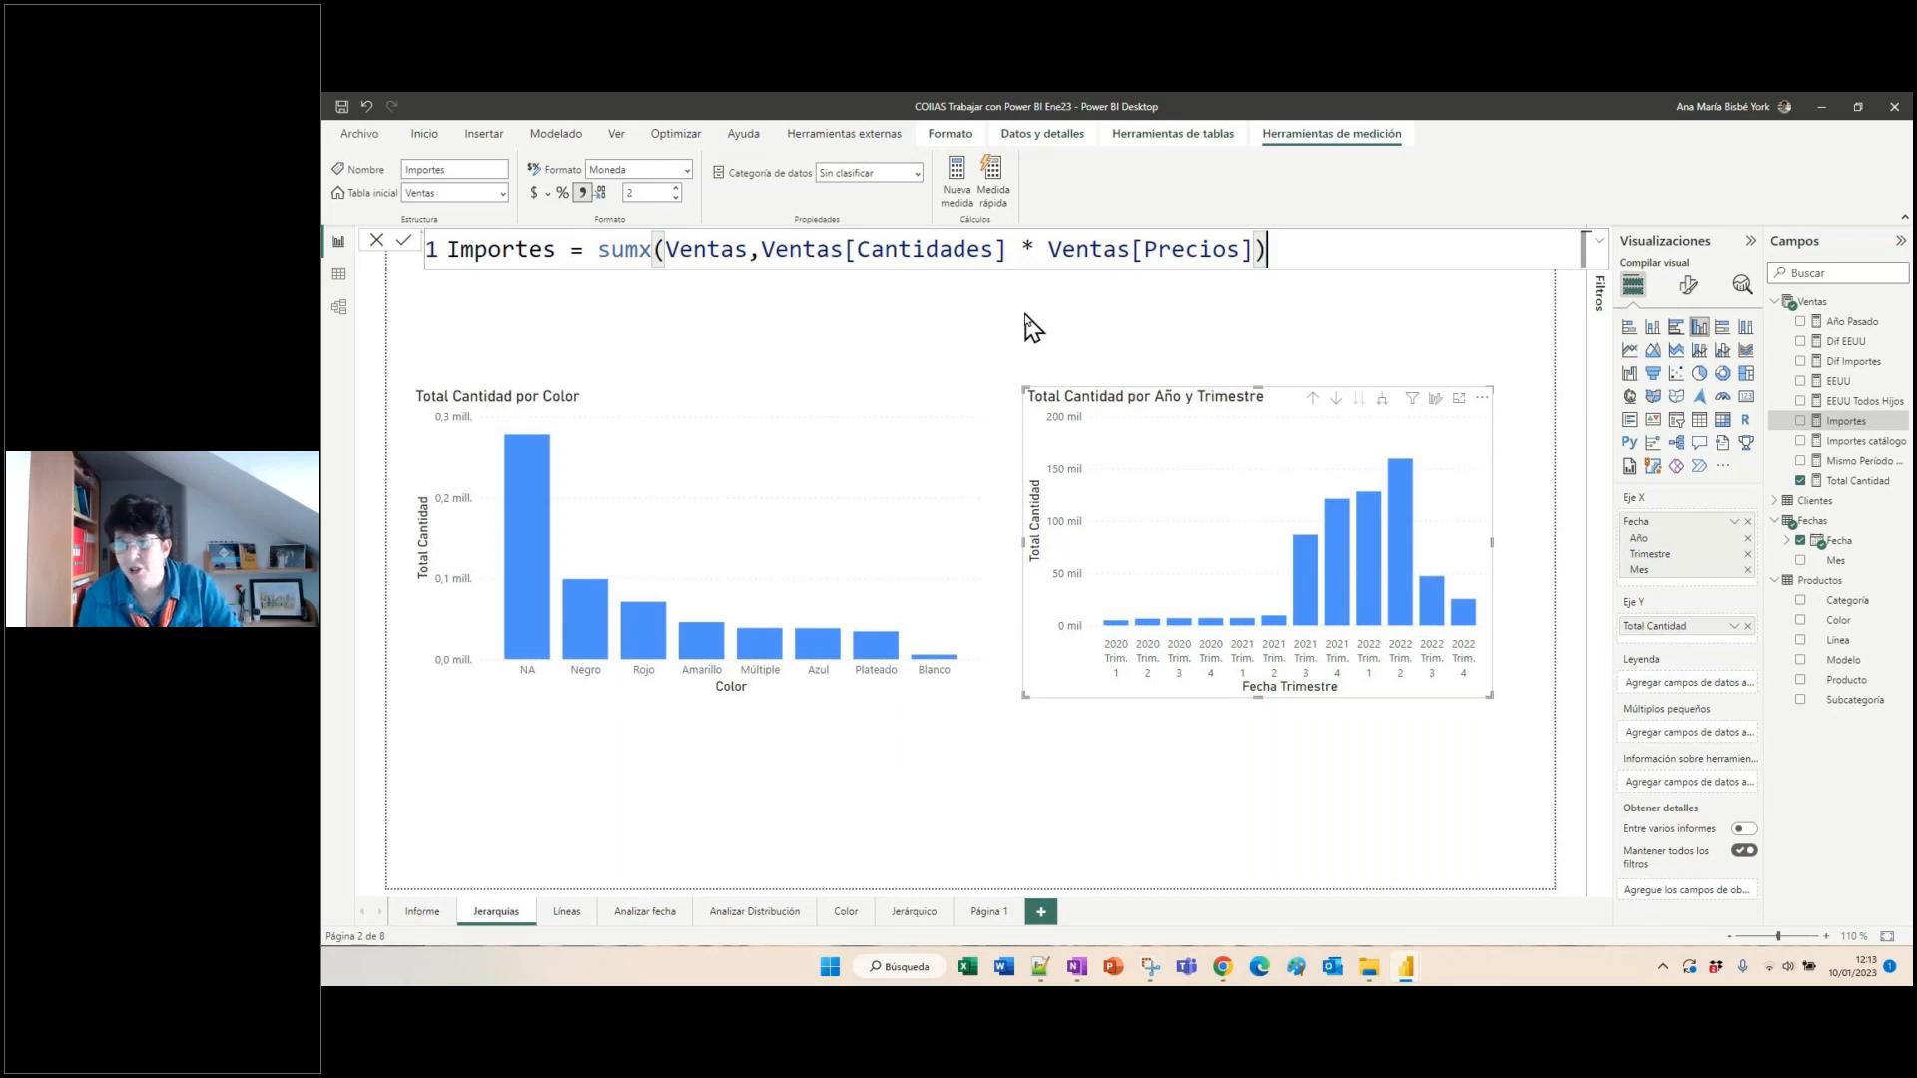
pyautogui.click(1838, 443)
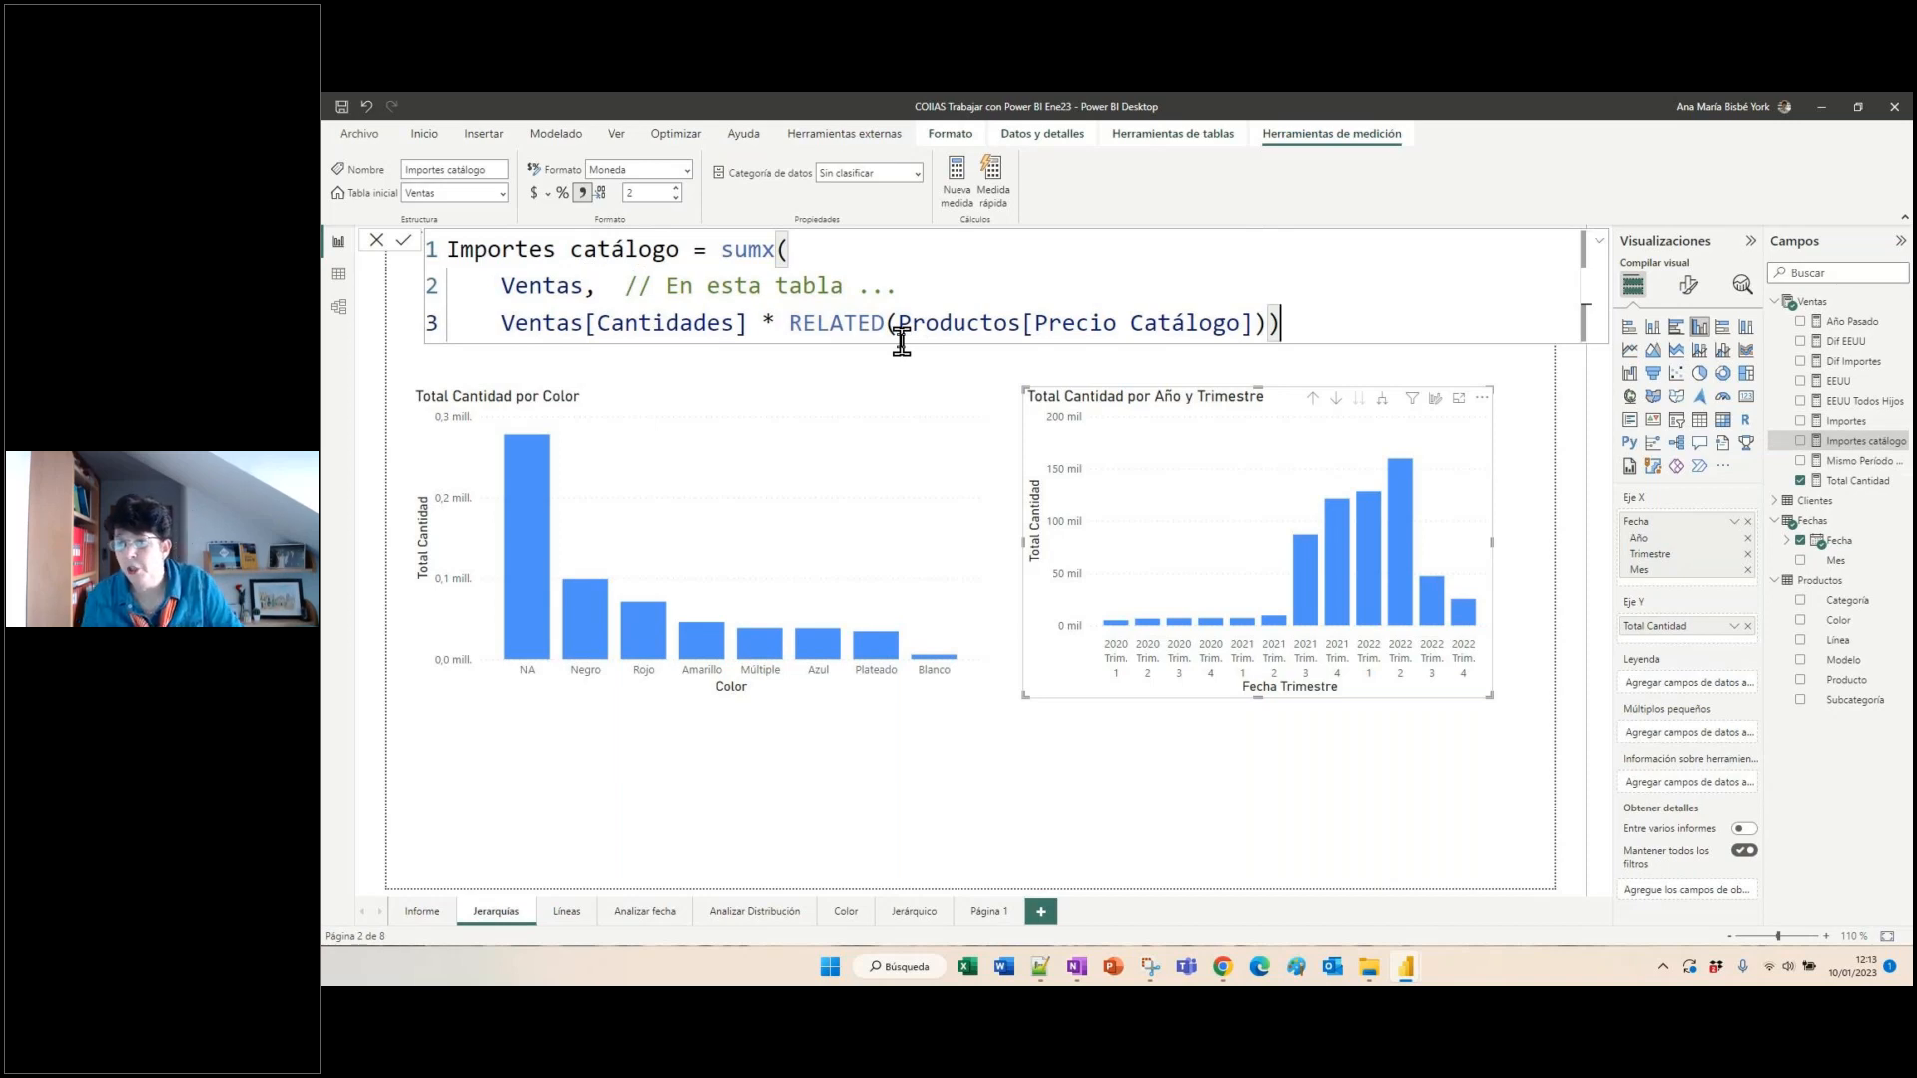
pyautogui.click(1847, 362)
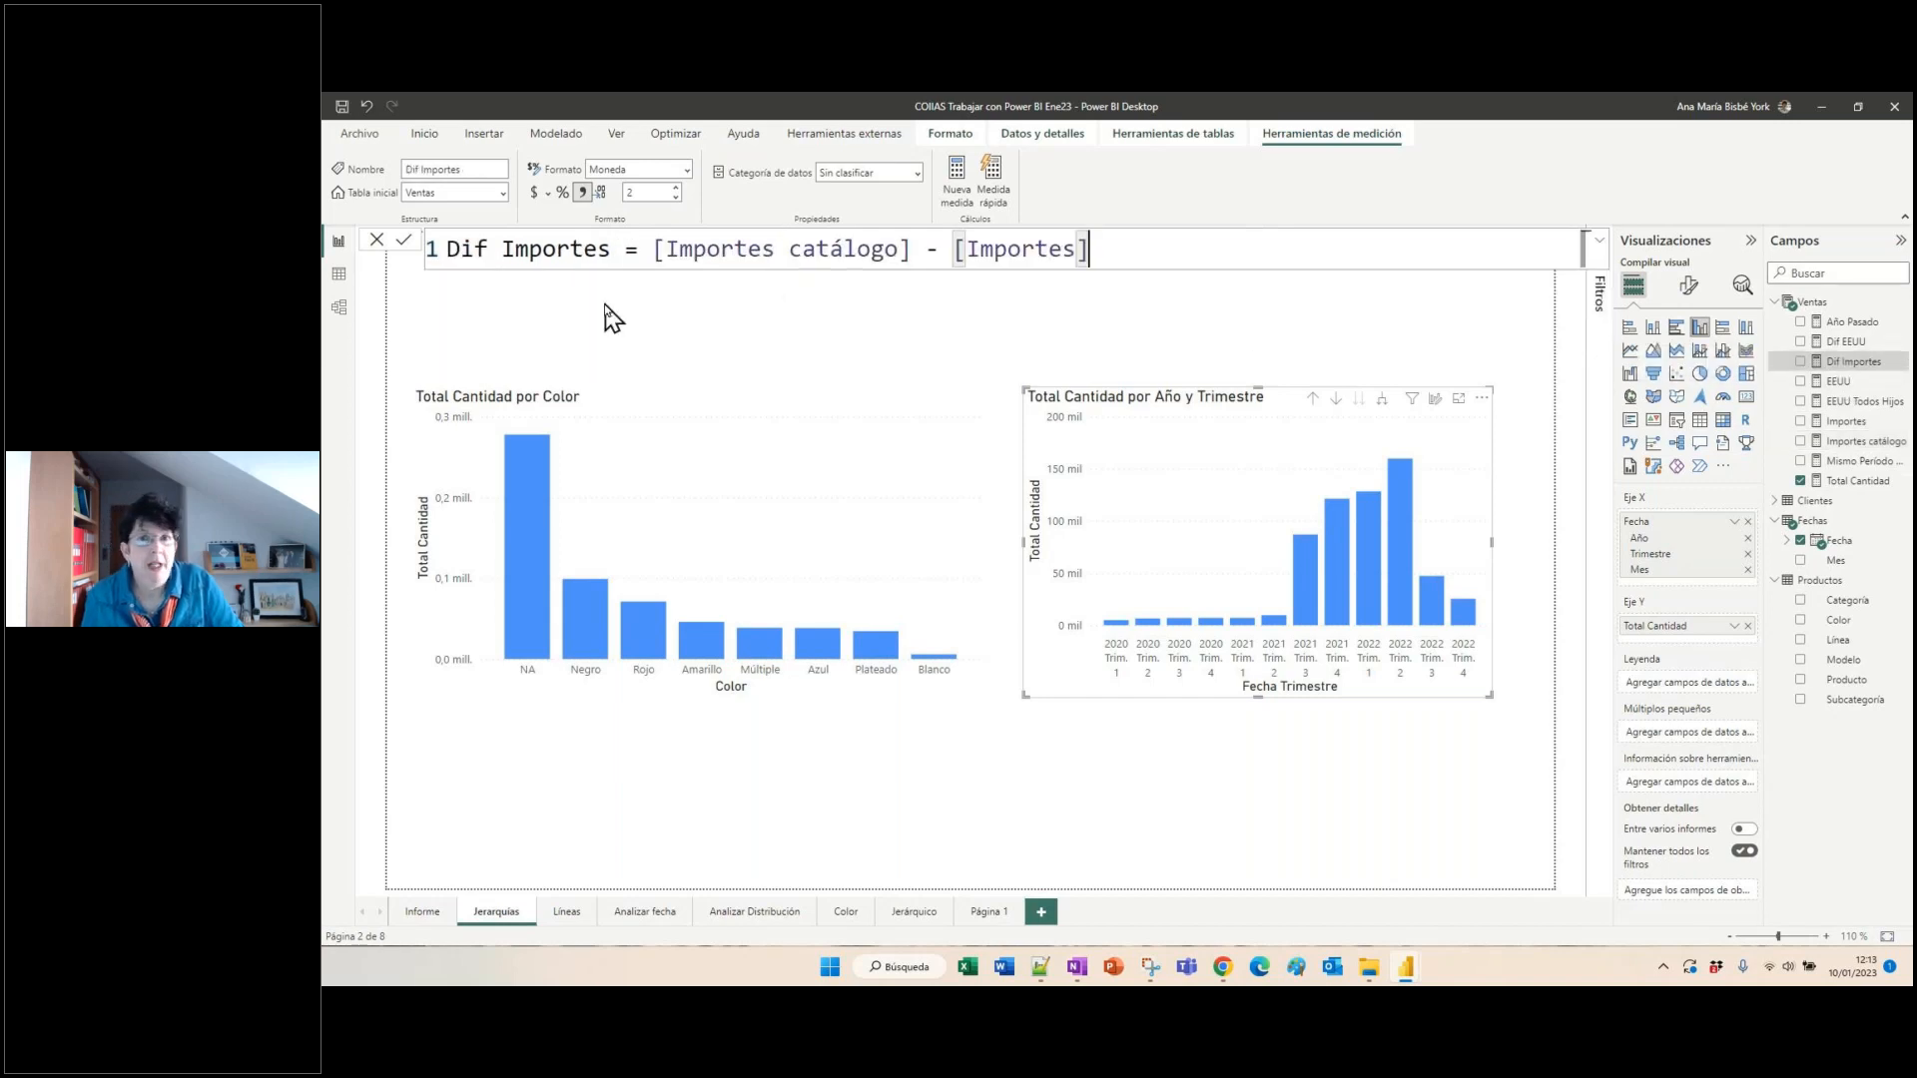
pyautogui.click(1840, 385)
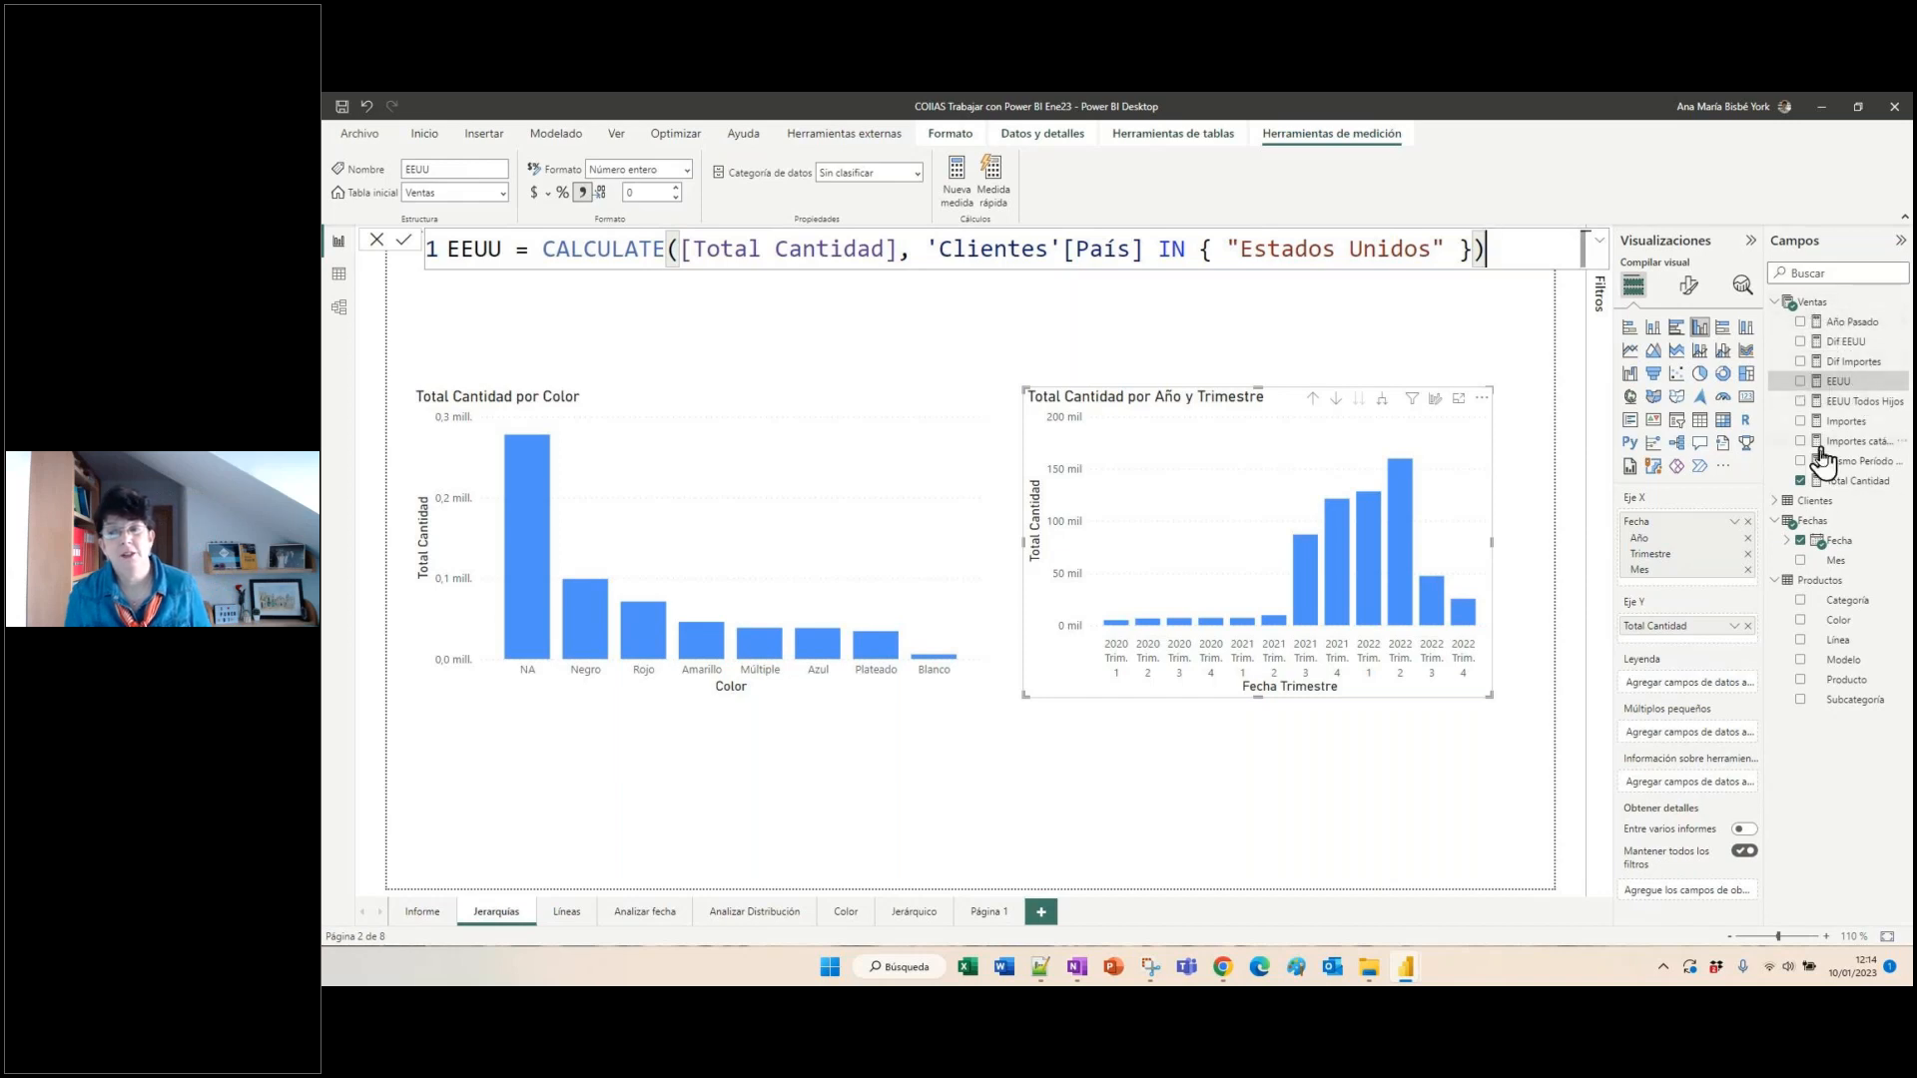
pyautogui.click(1844, 404)
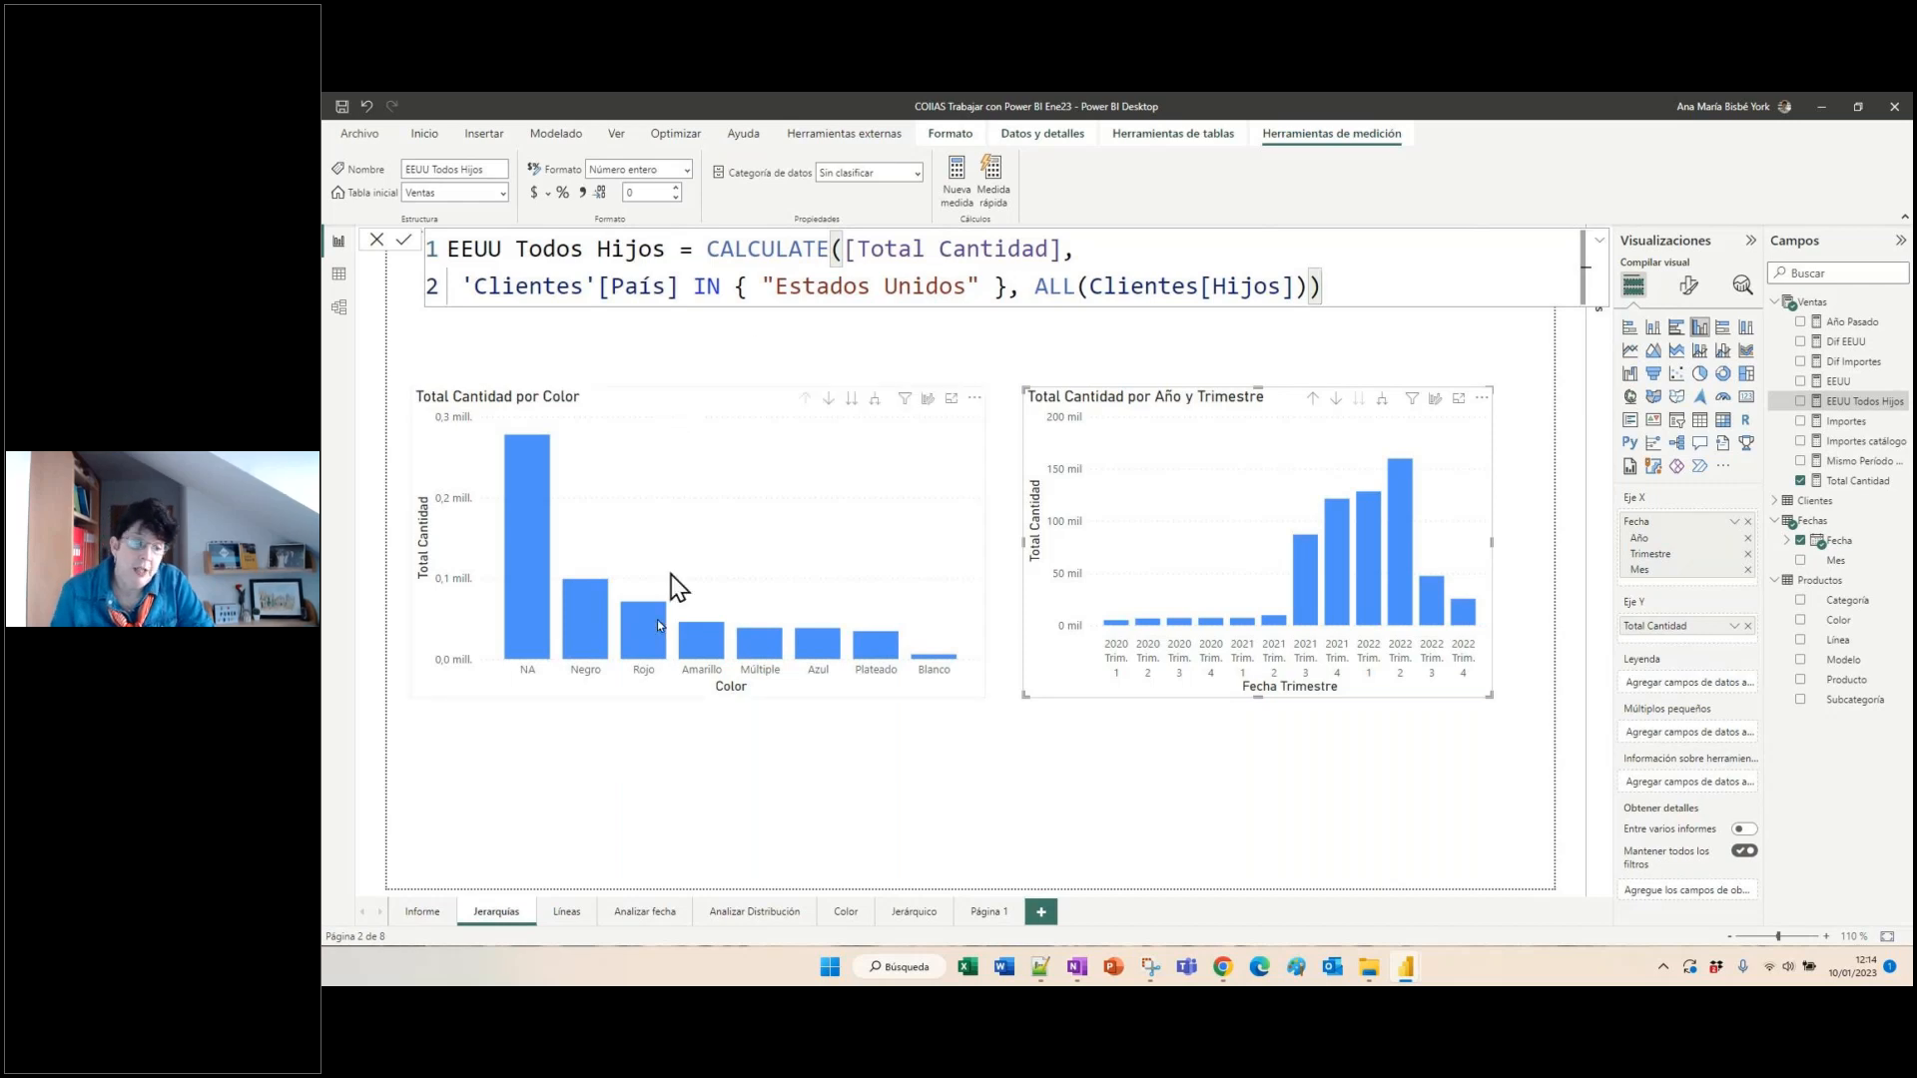
# - On the Líneas page, review the format and analytics options of the plain Total Cantidad por Fecha chart, and the analytics of the one with anomaly markers
pyautogui.click(566, 912)
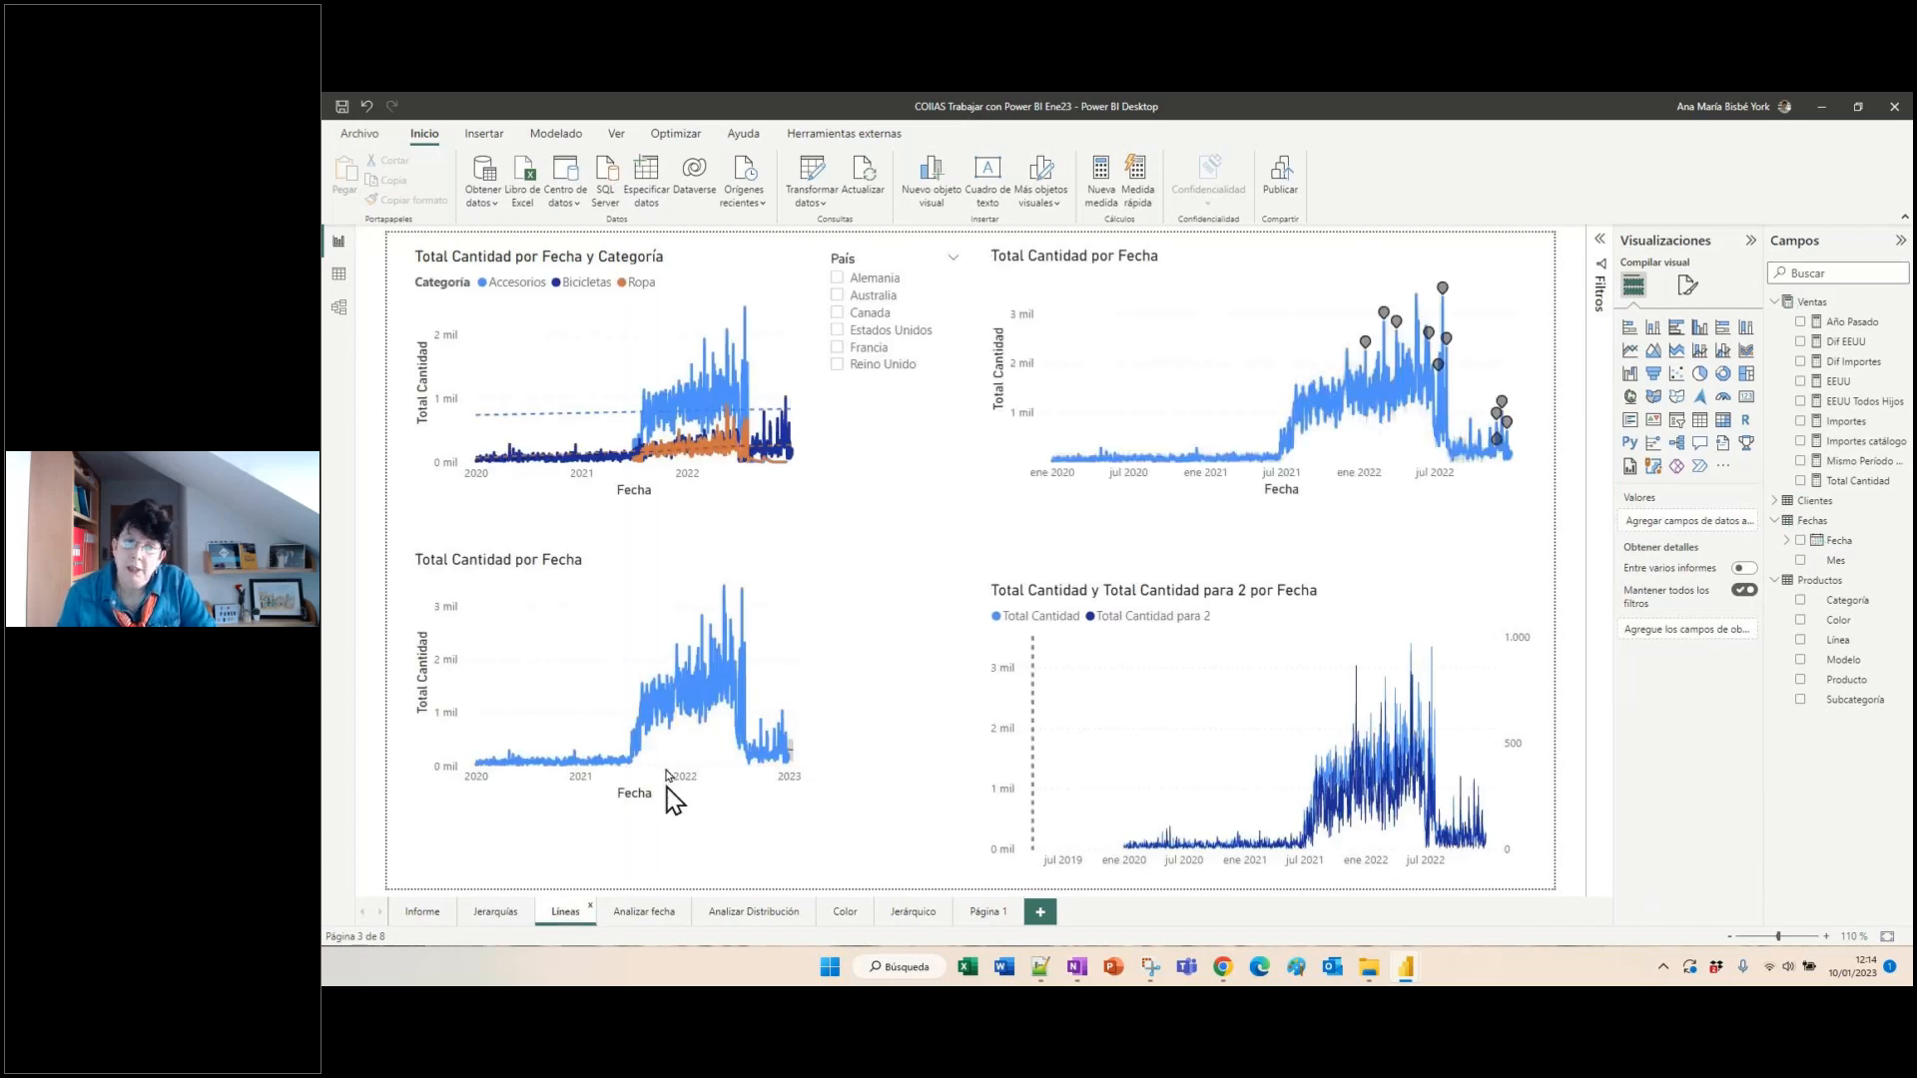
pyautogui.click(657, 576)
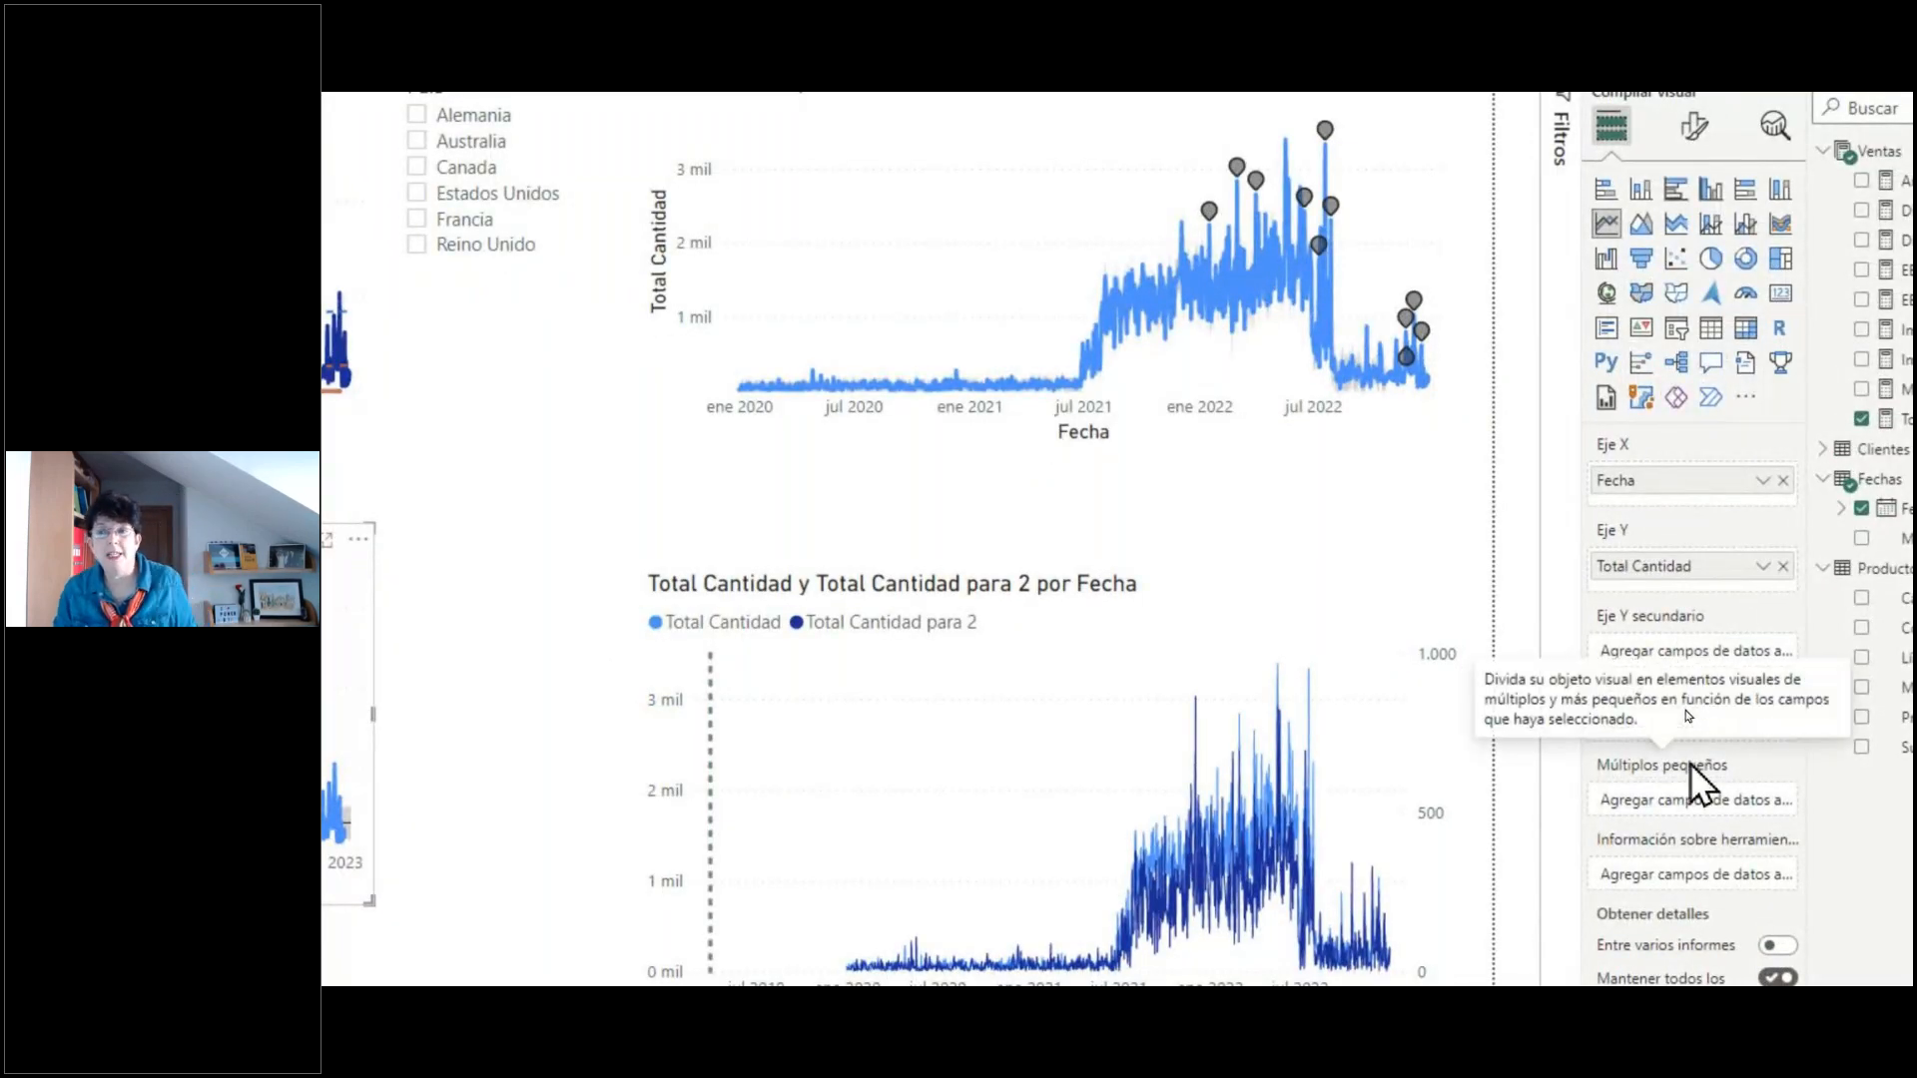
pyautogui.click(1694, 141)
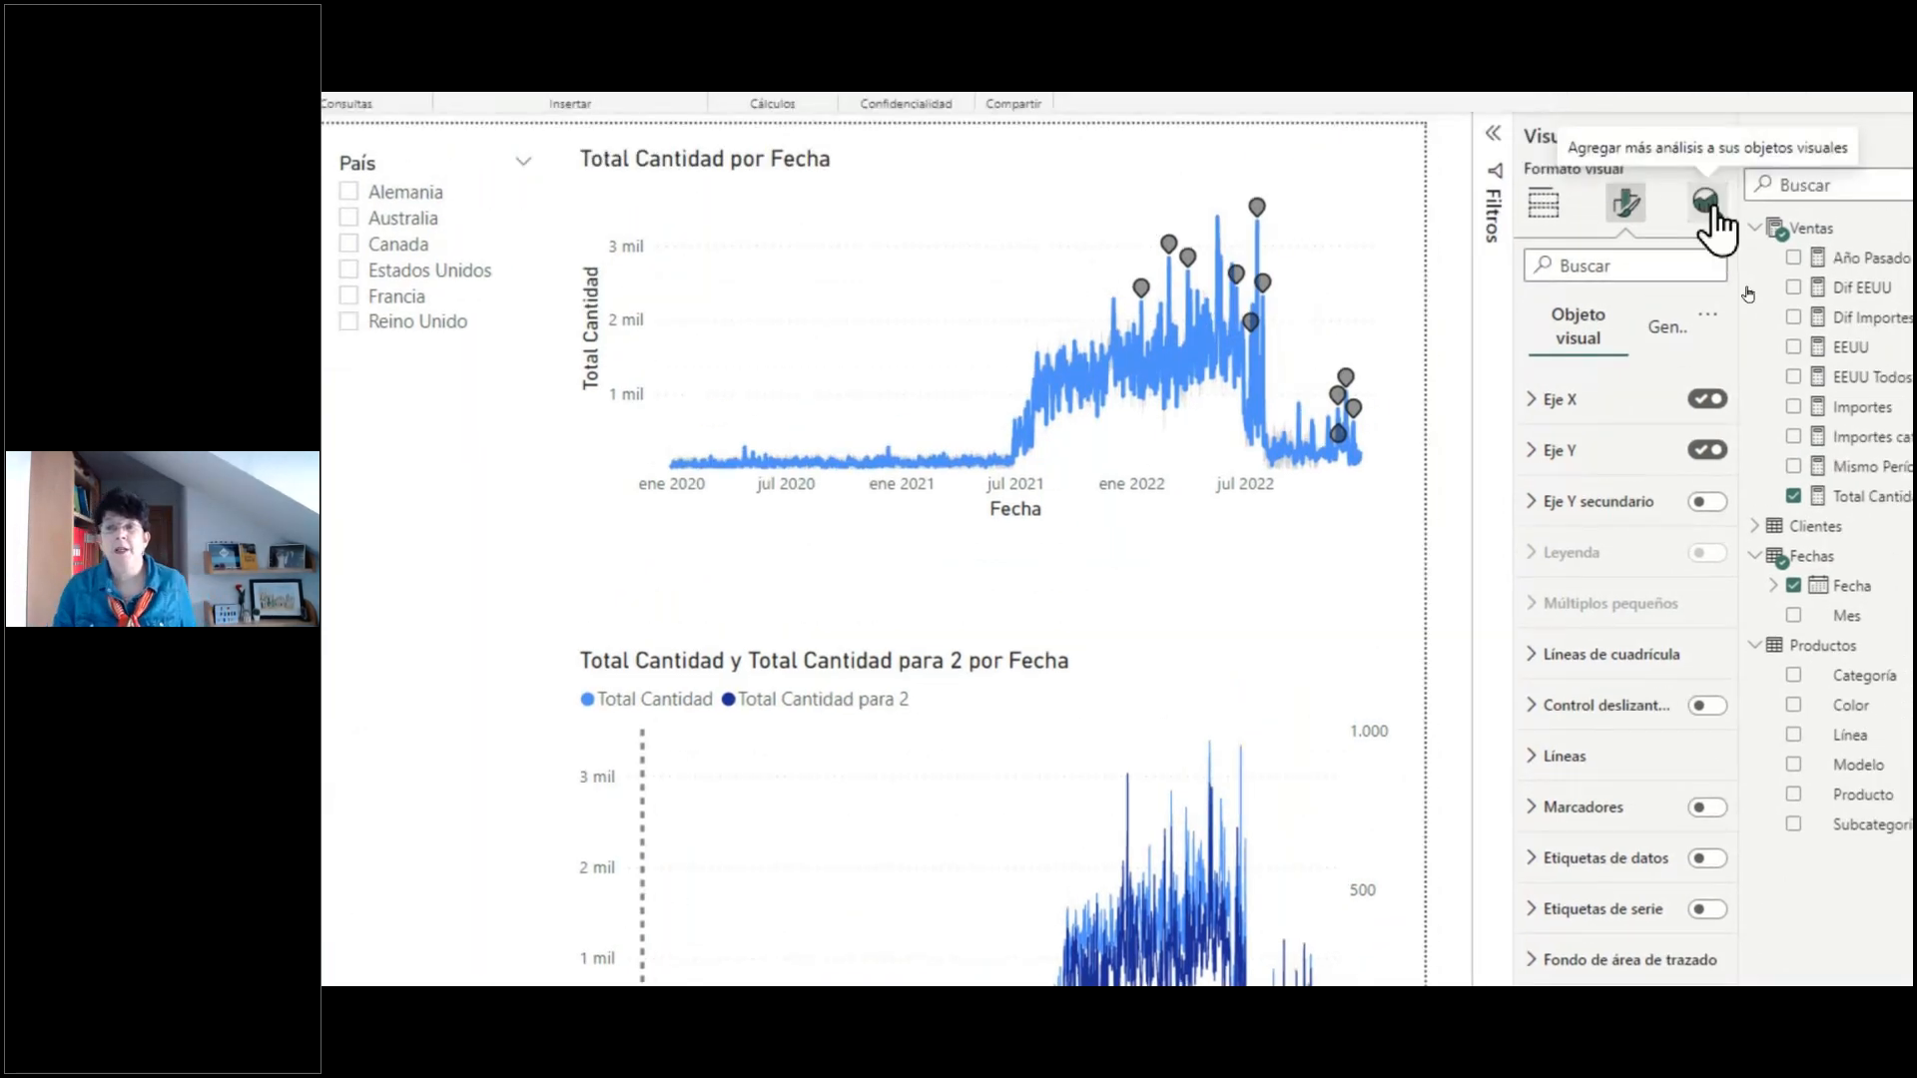
pyautogui.click(1707, 203)
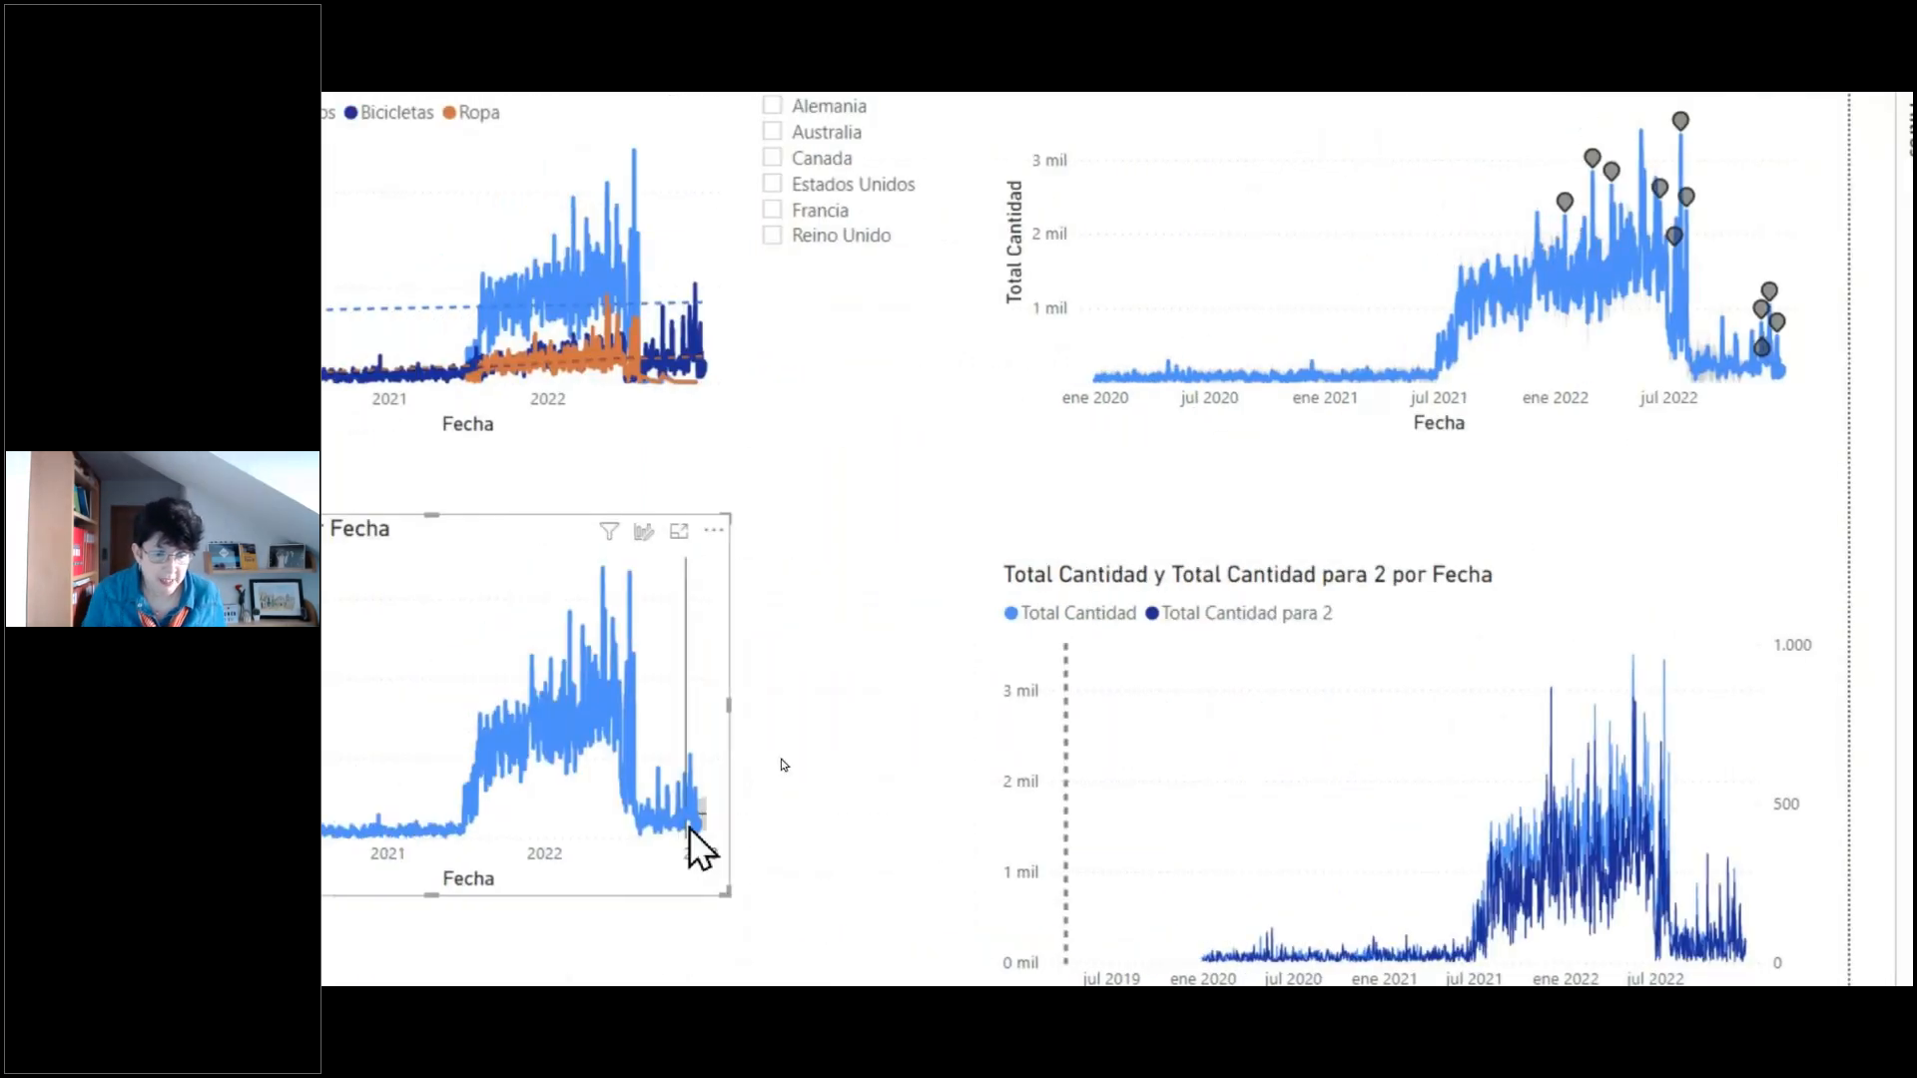
pyautogui.moveTo(697, 815)
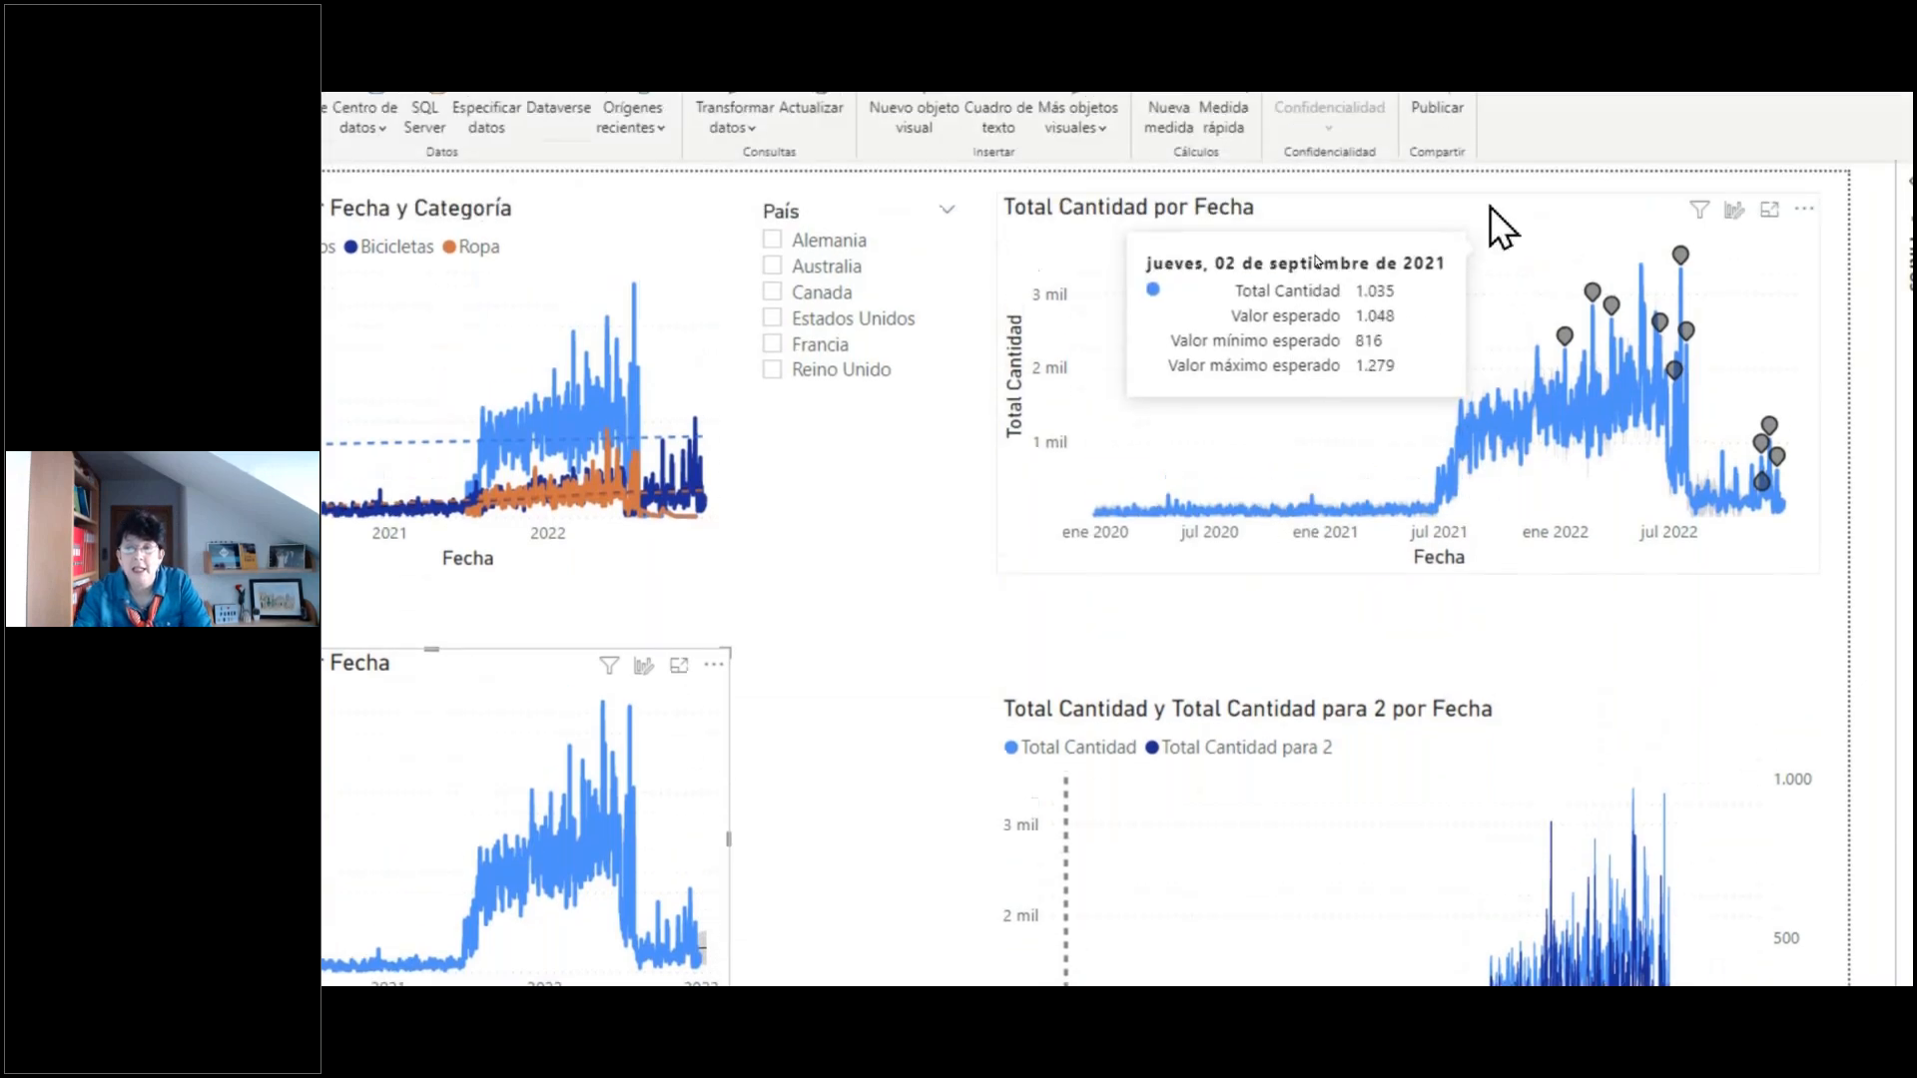
pyautogui.click(1490, 151)
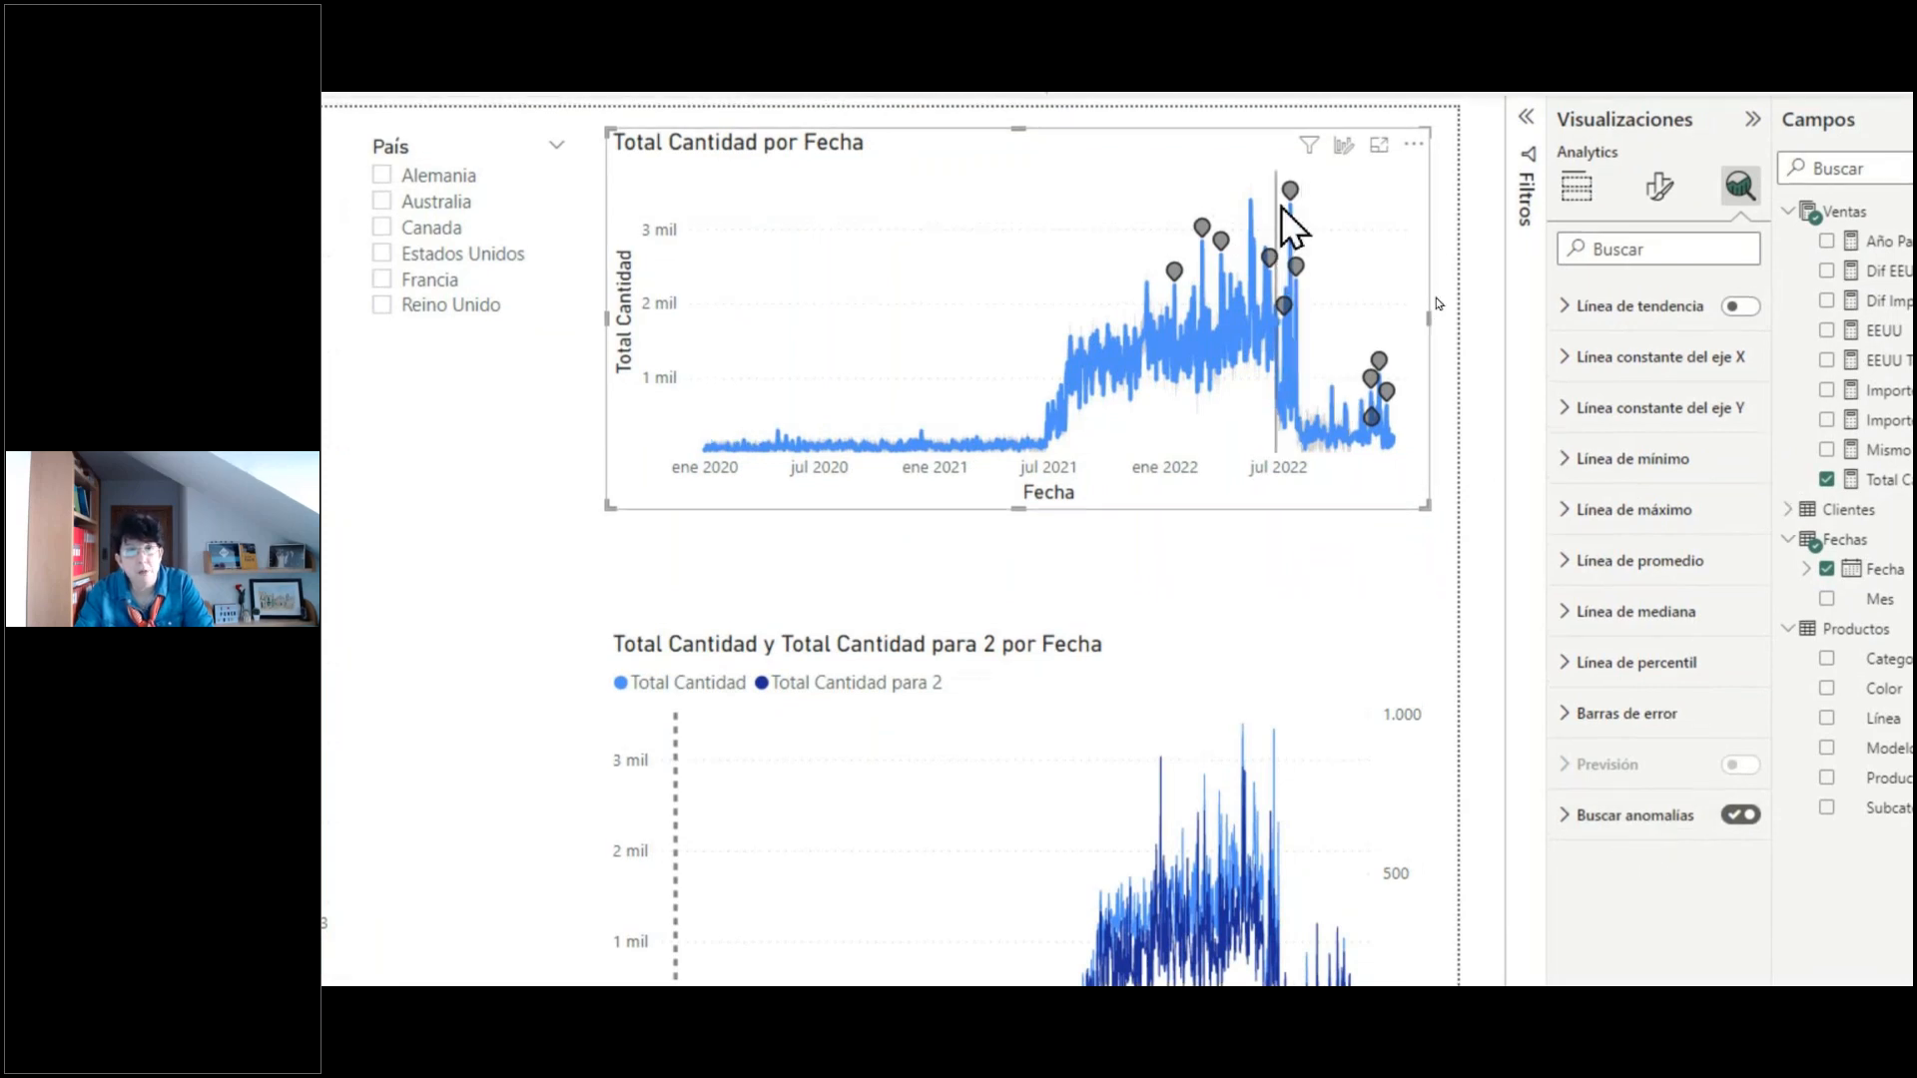
pyautogui.moveTo(1288, 205)
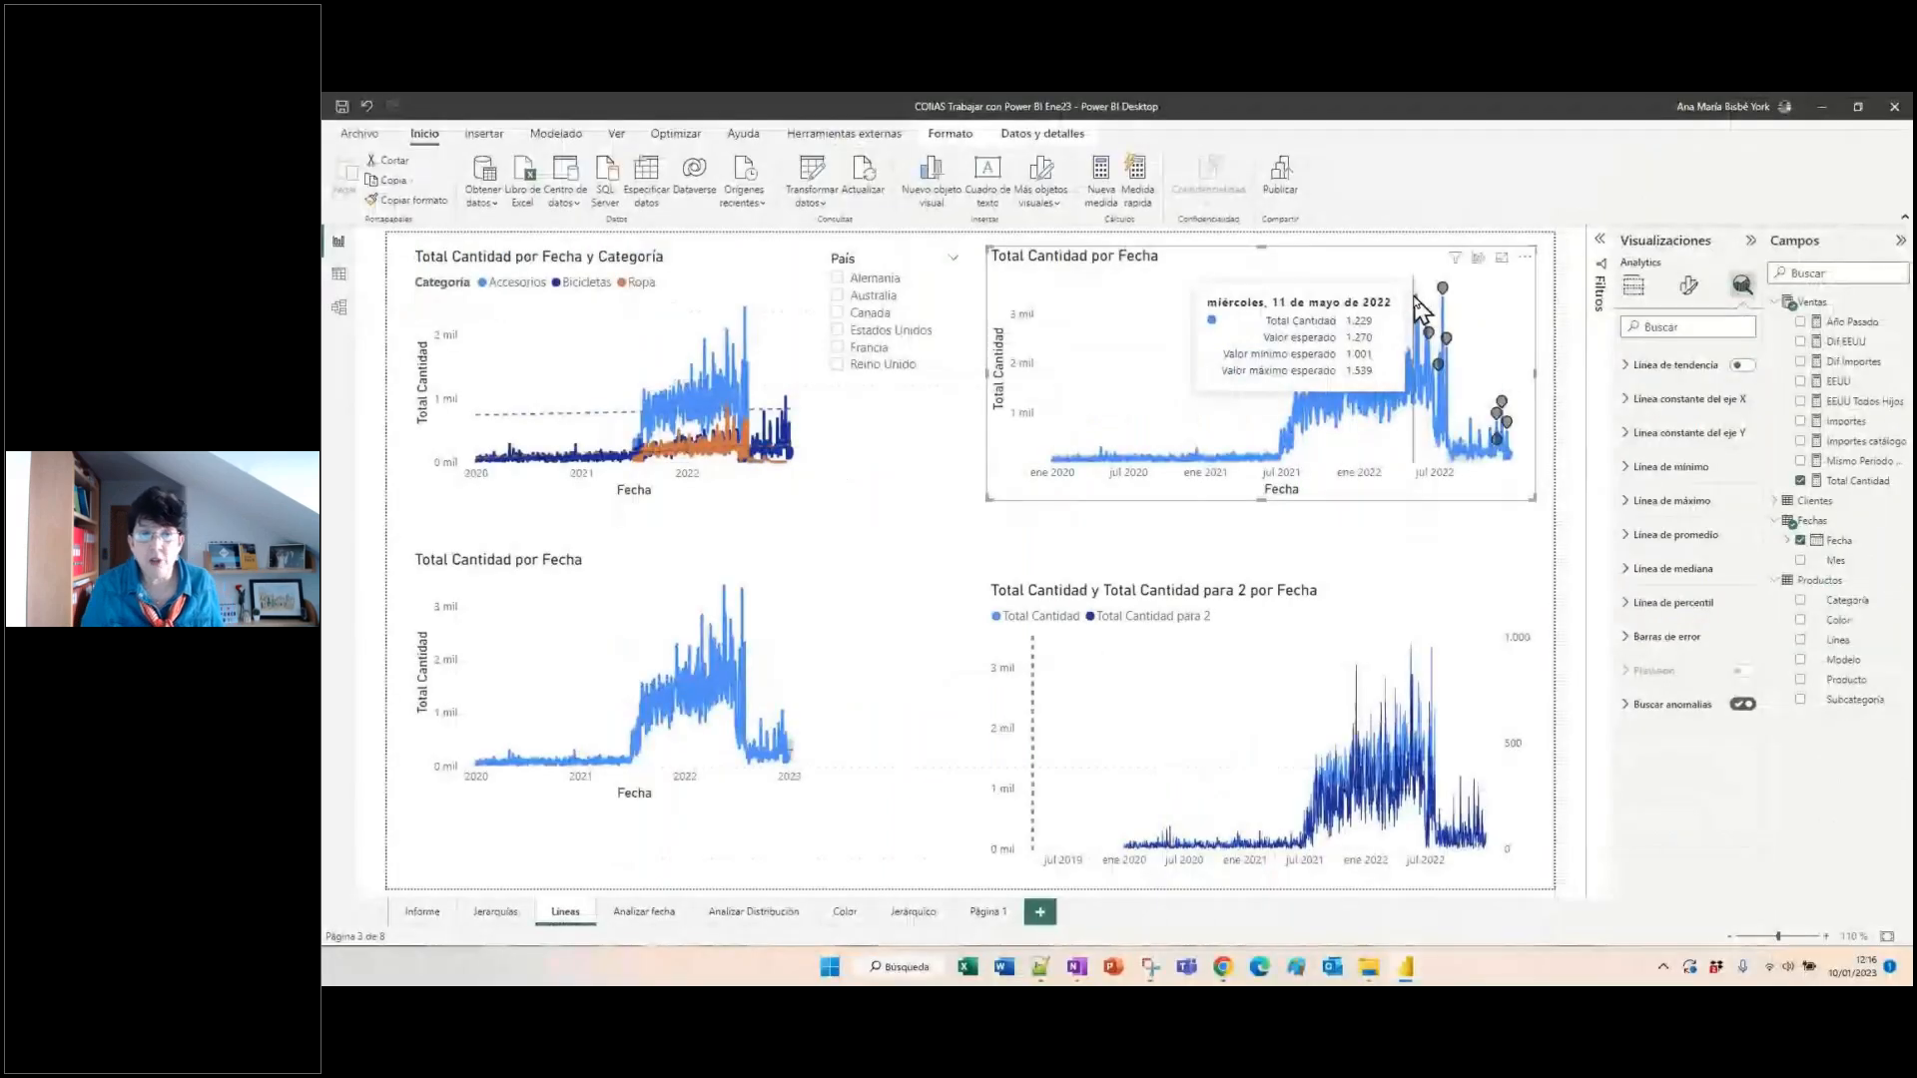
# - Turn Combinar series on and off again for the trend line of the Total Cantidad por Fecha y Categoría chart
pyautogui.click(701, 275)
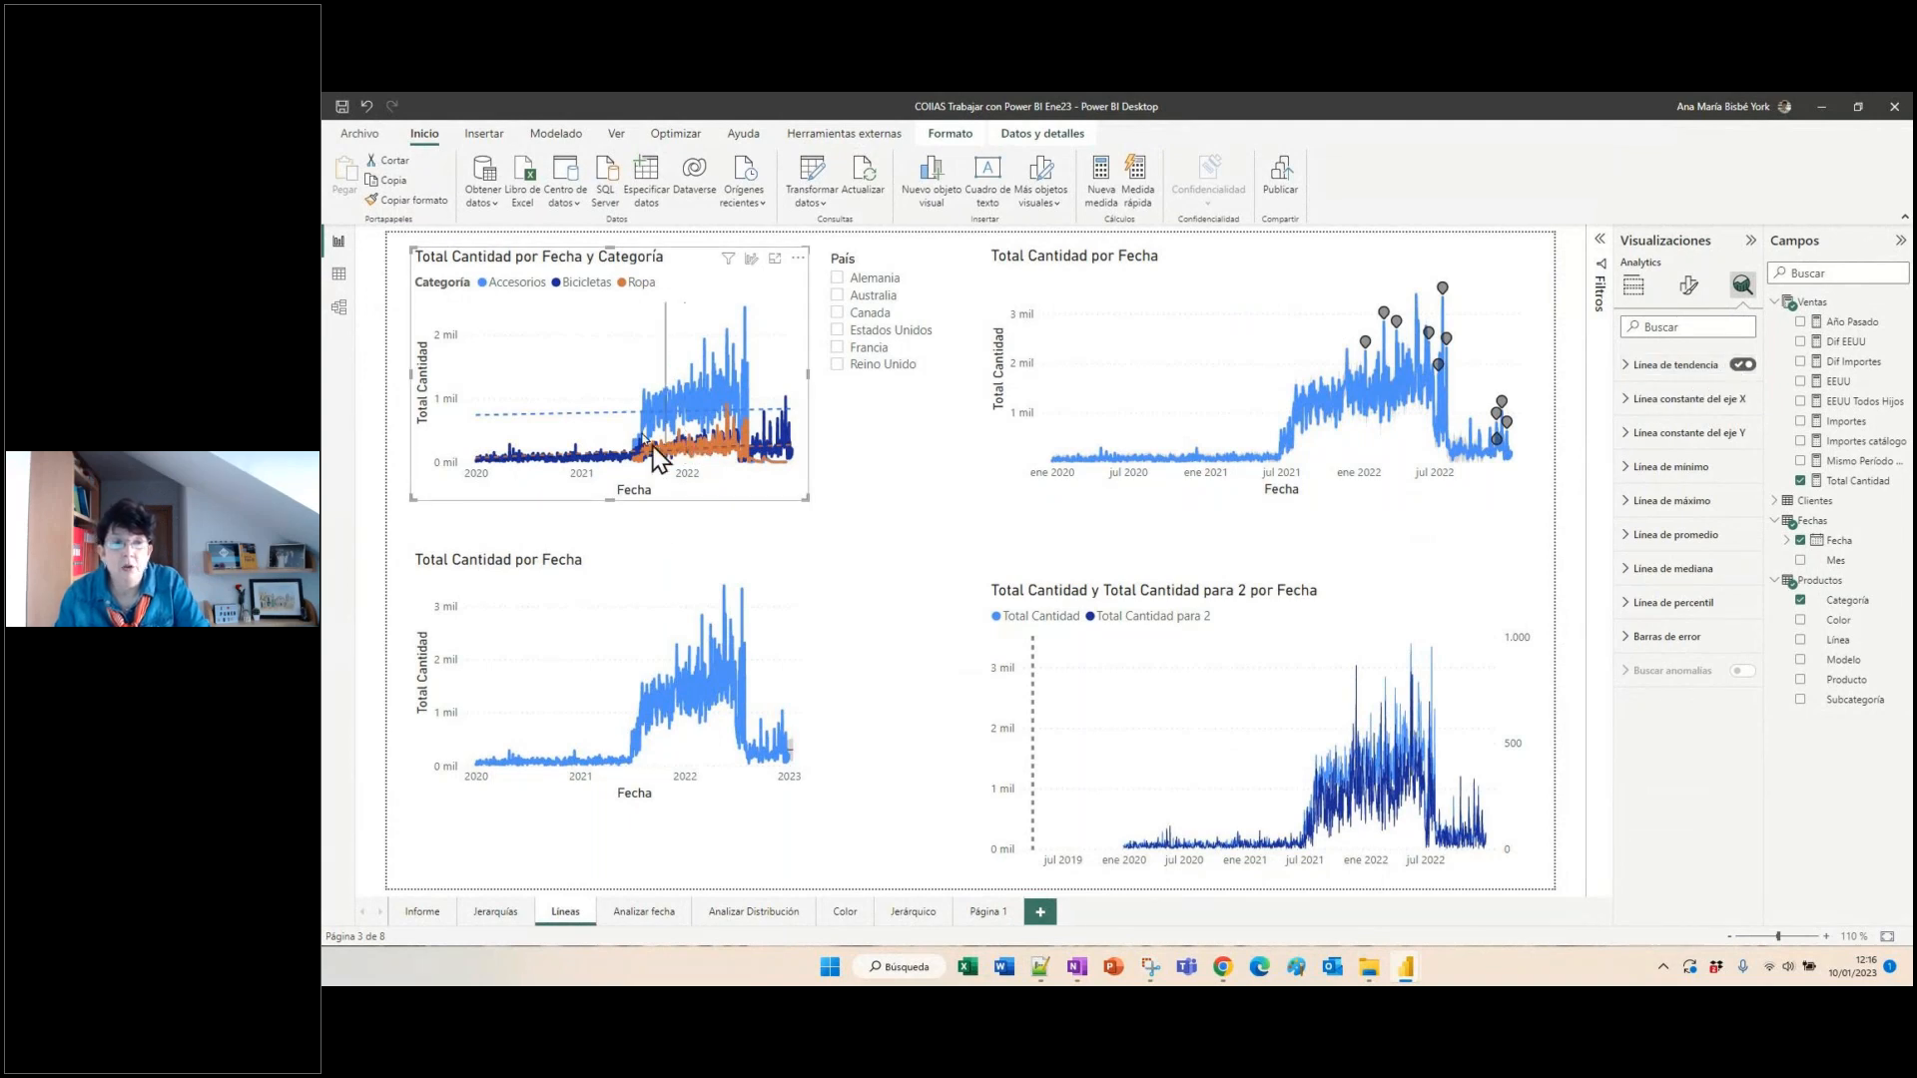
pyautogui.click(1625, 379)
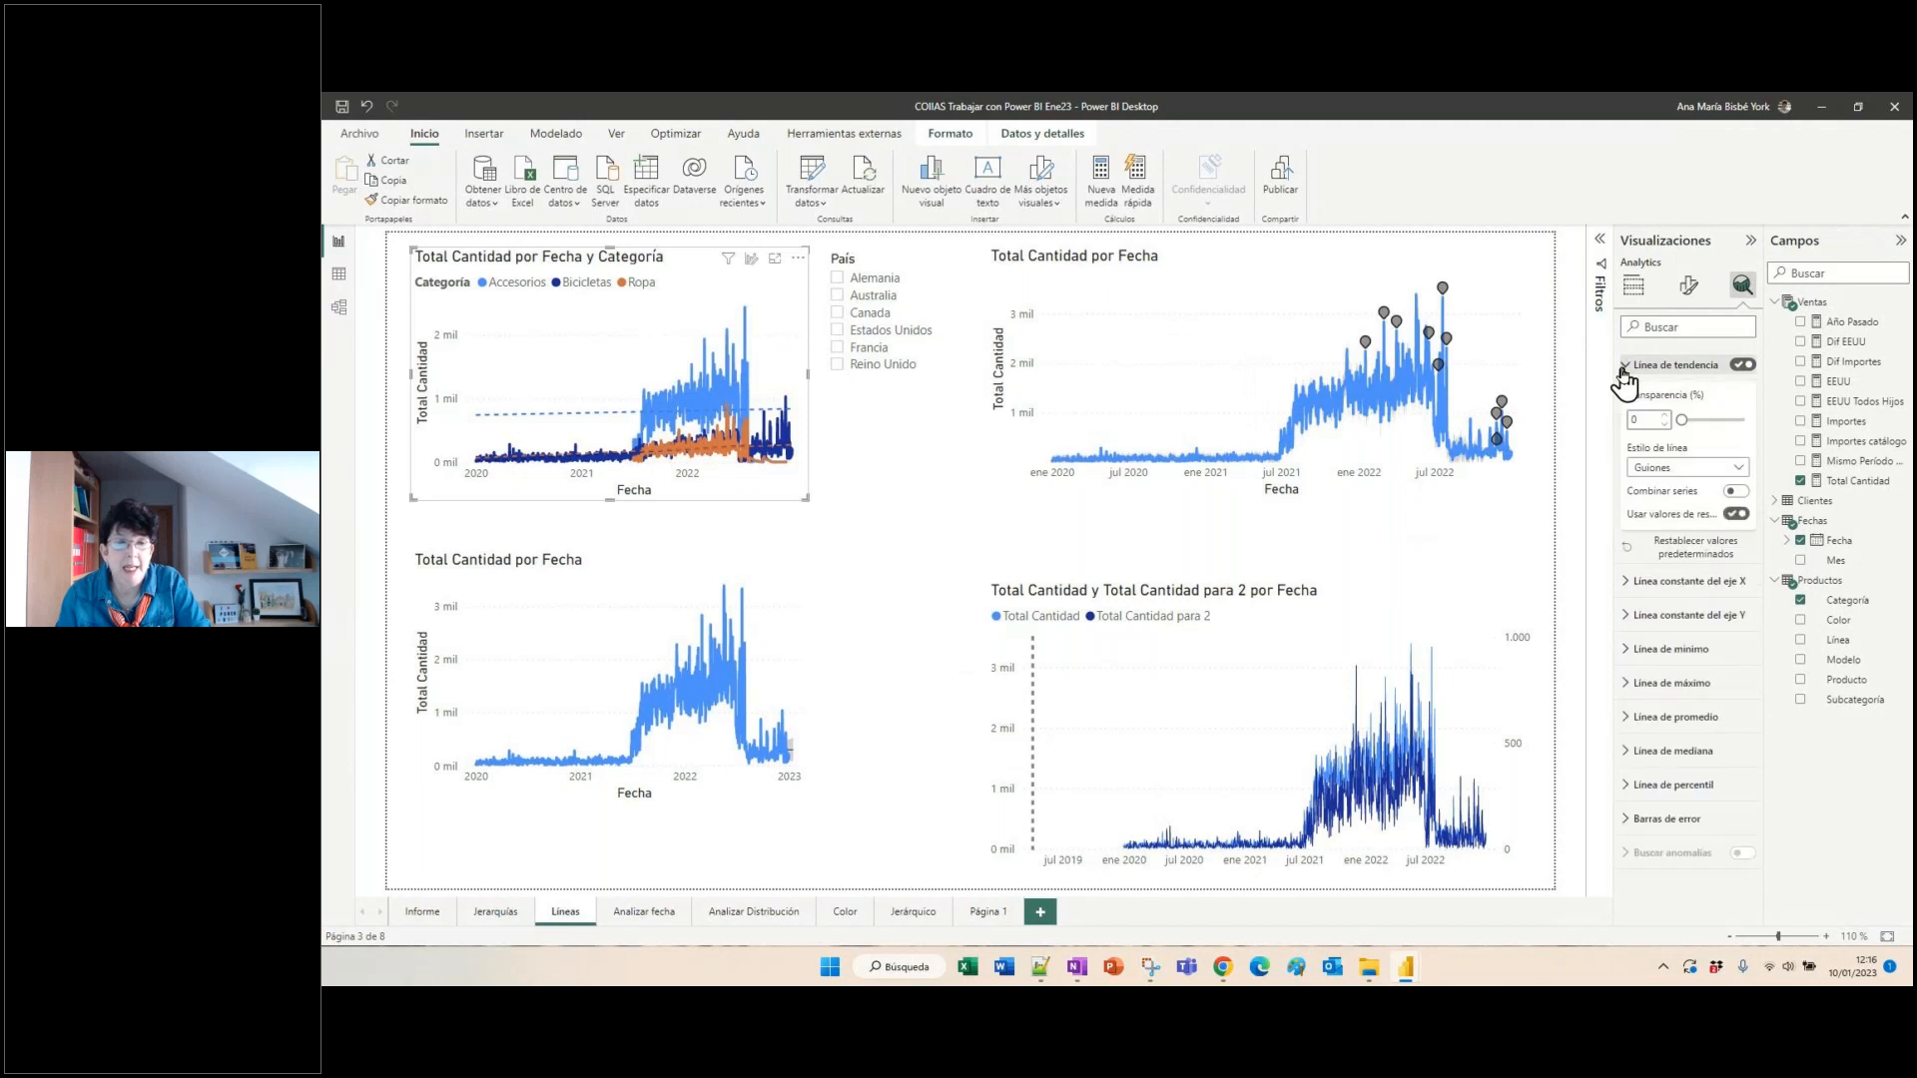
pyautogui.click(1737, 492)
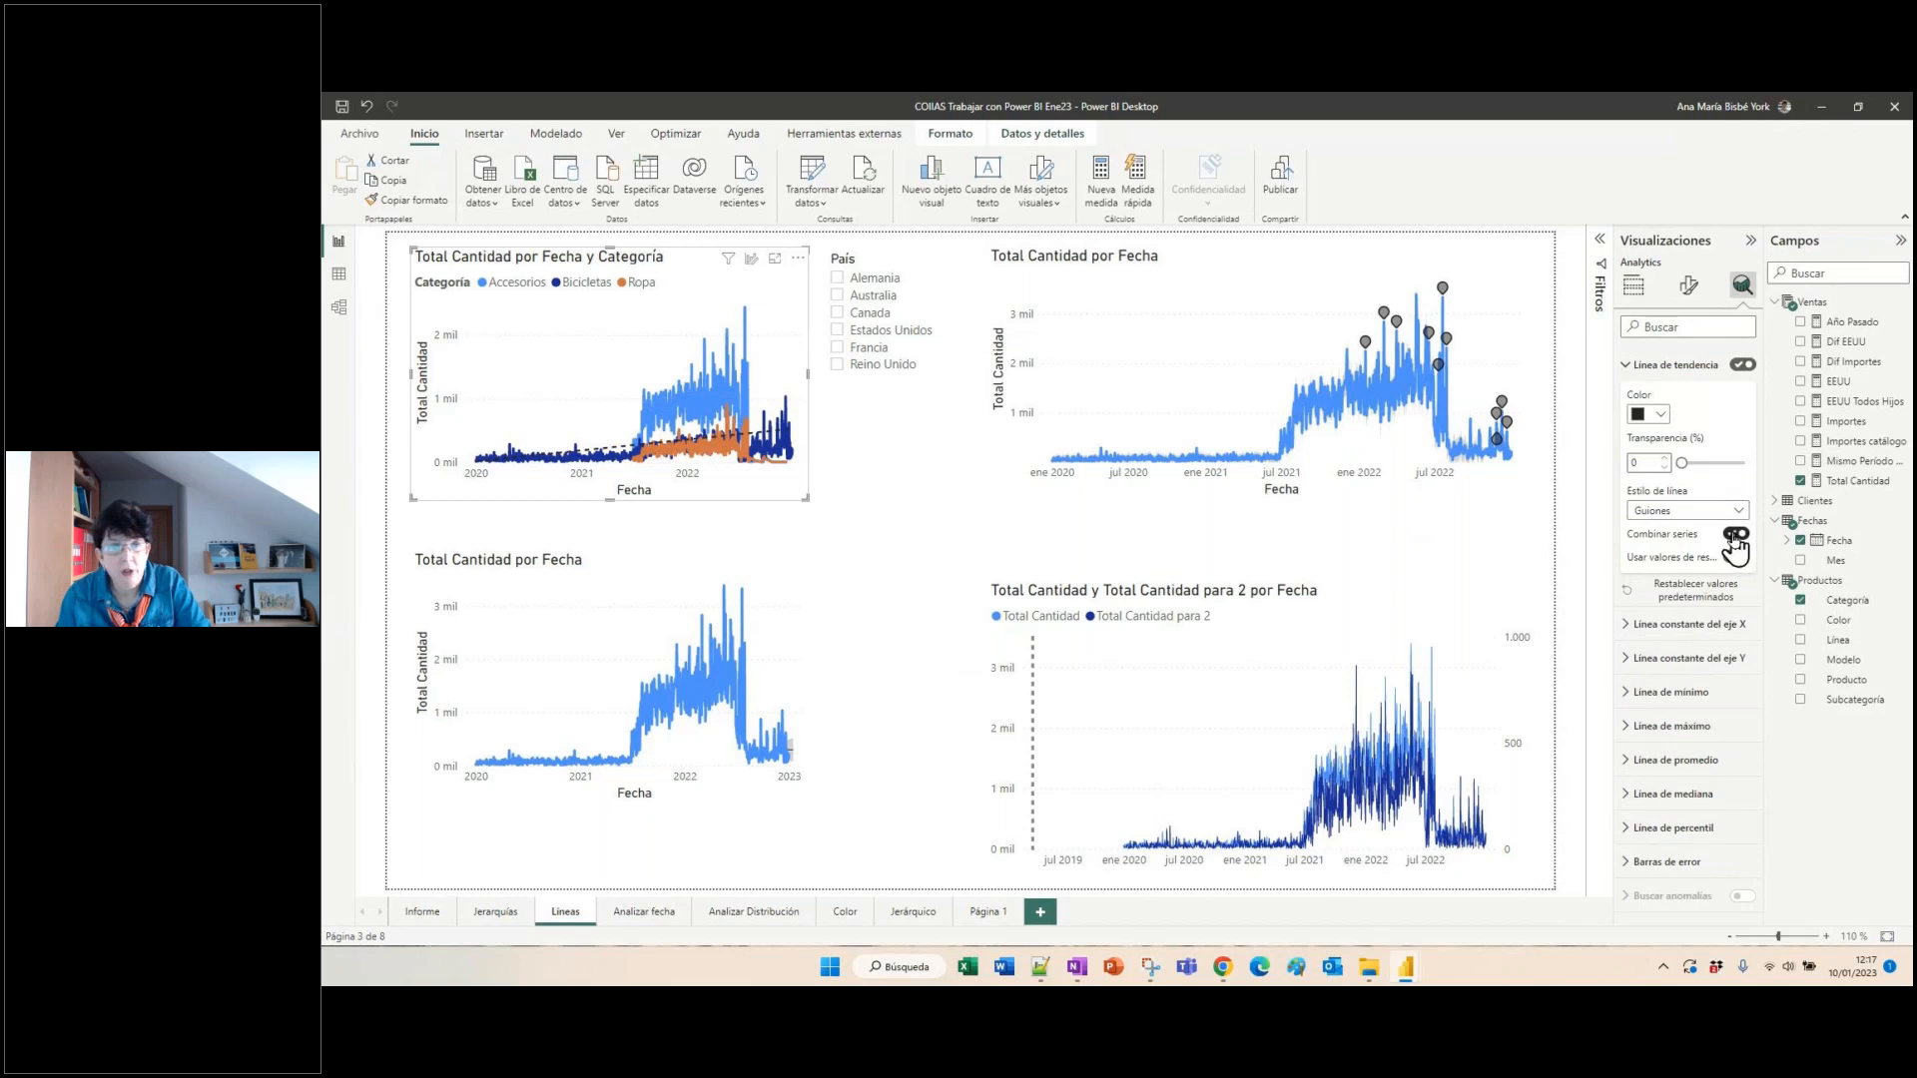
pyautogui.click(1734, 535)
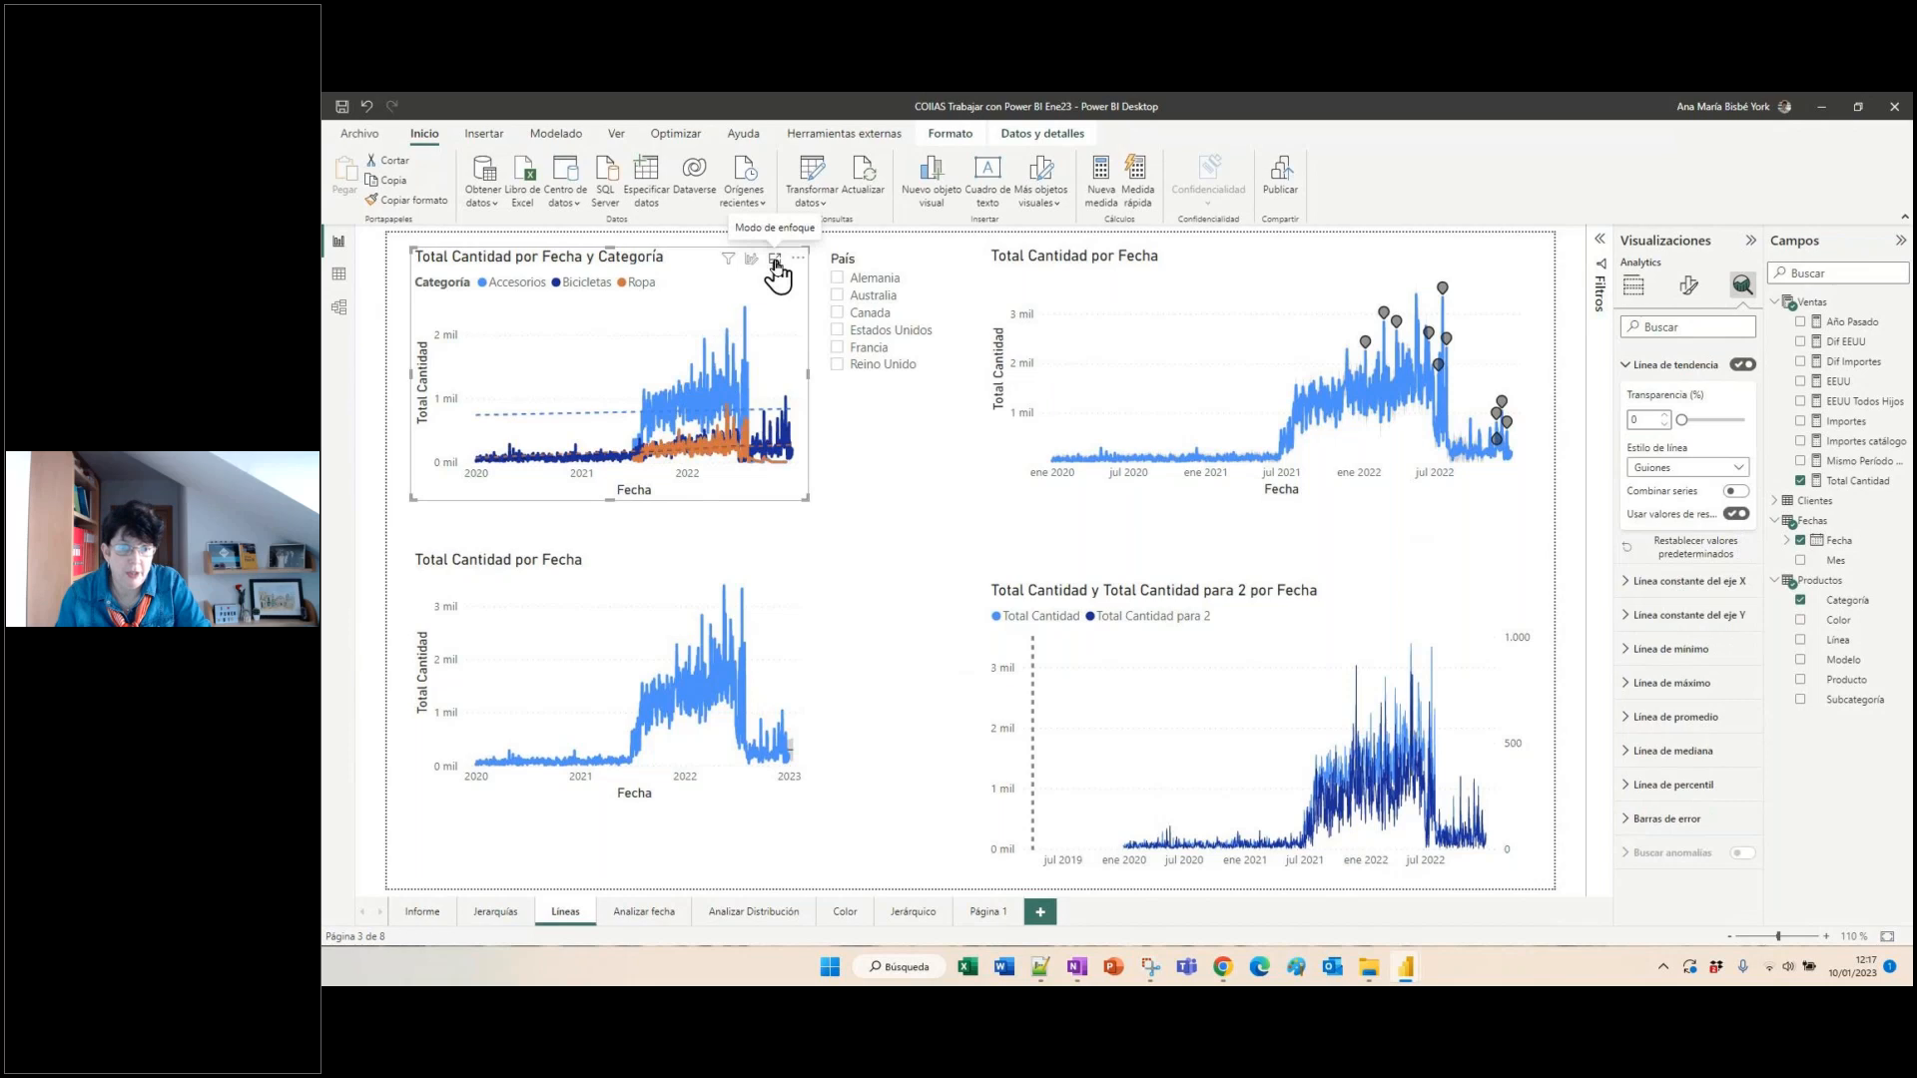
# - View the Total Cantidad por Fecha y Categoría chart in focus mode, inspect its July 2022 data, and return to the report
pyautogui.click(775, 262)
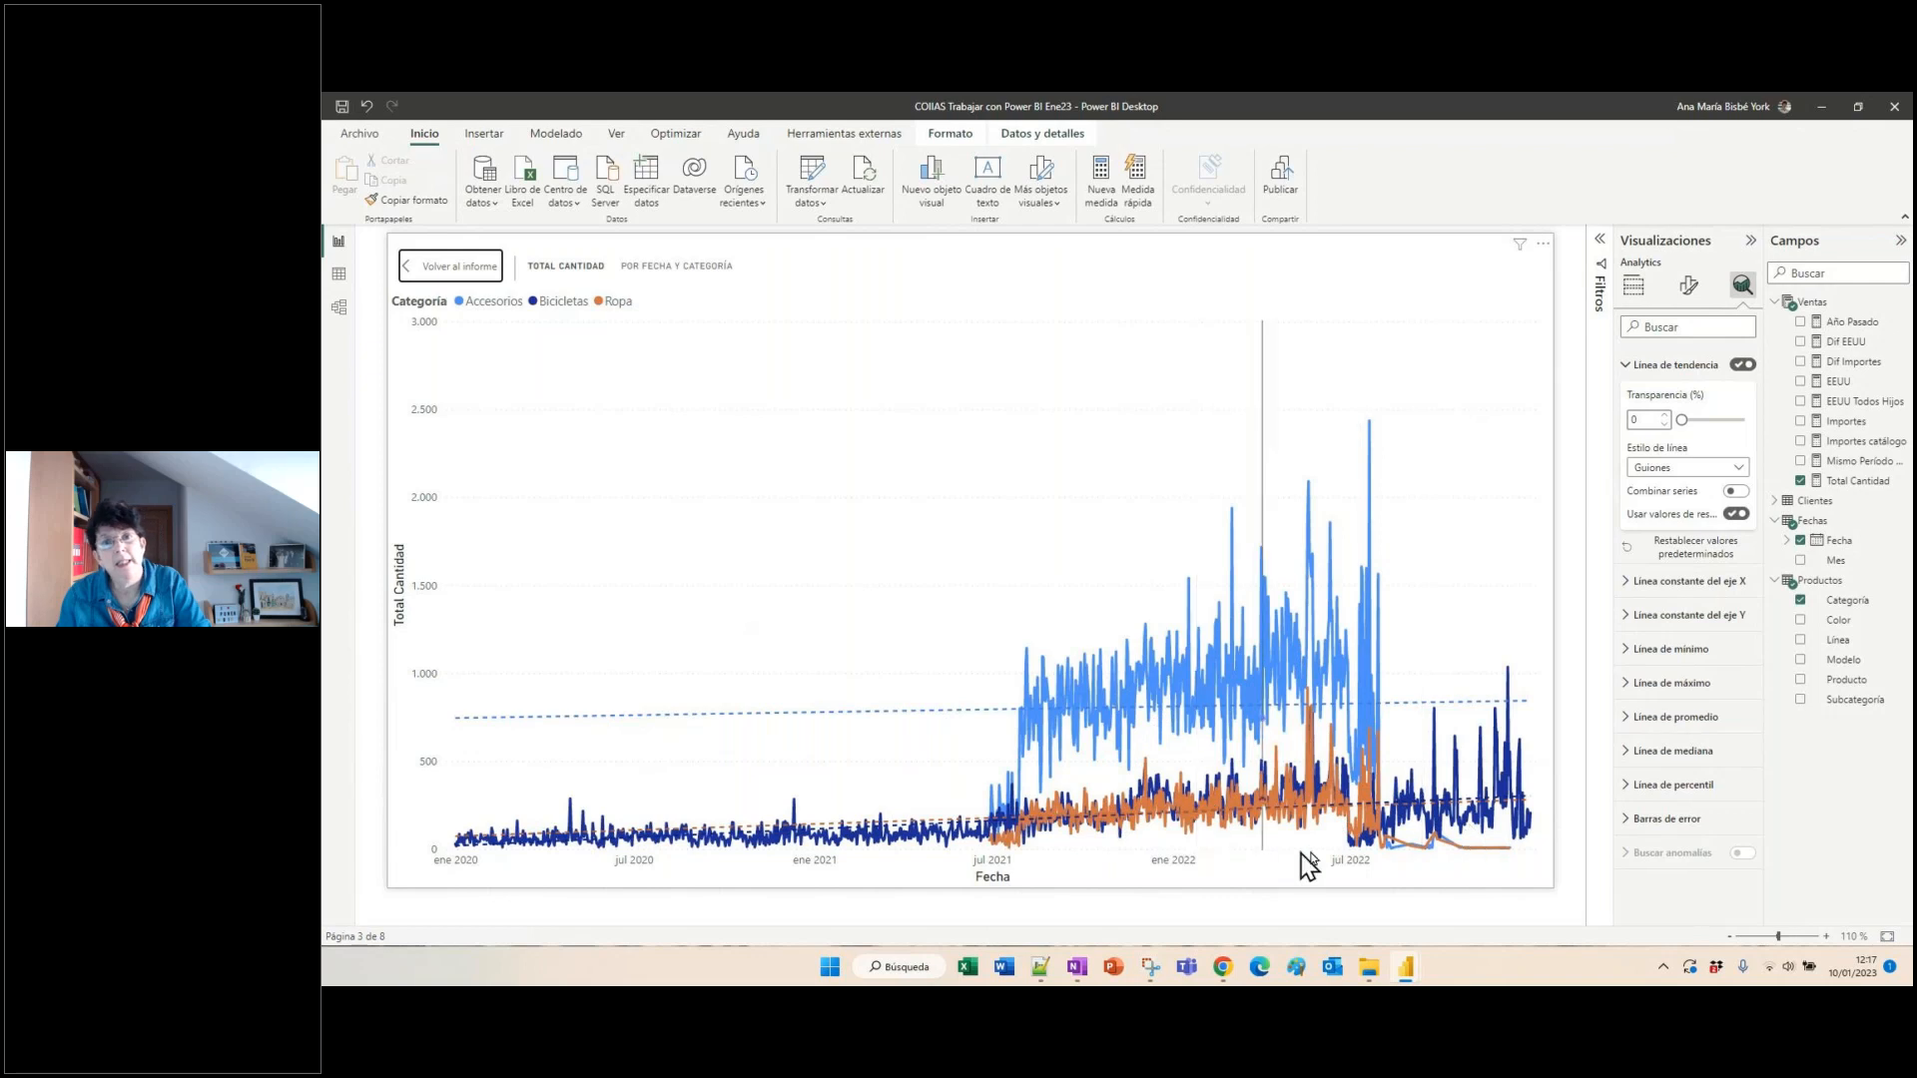
pyautogui.moveTo(1358, 751)
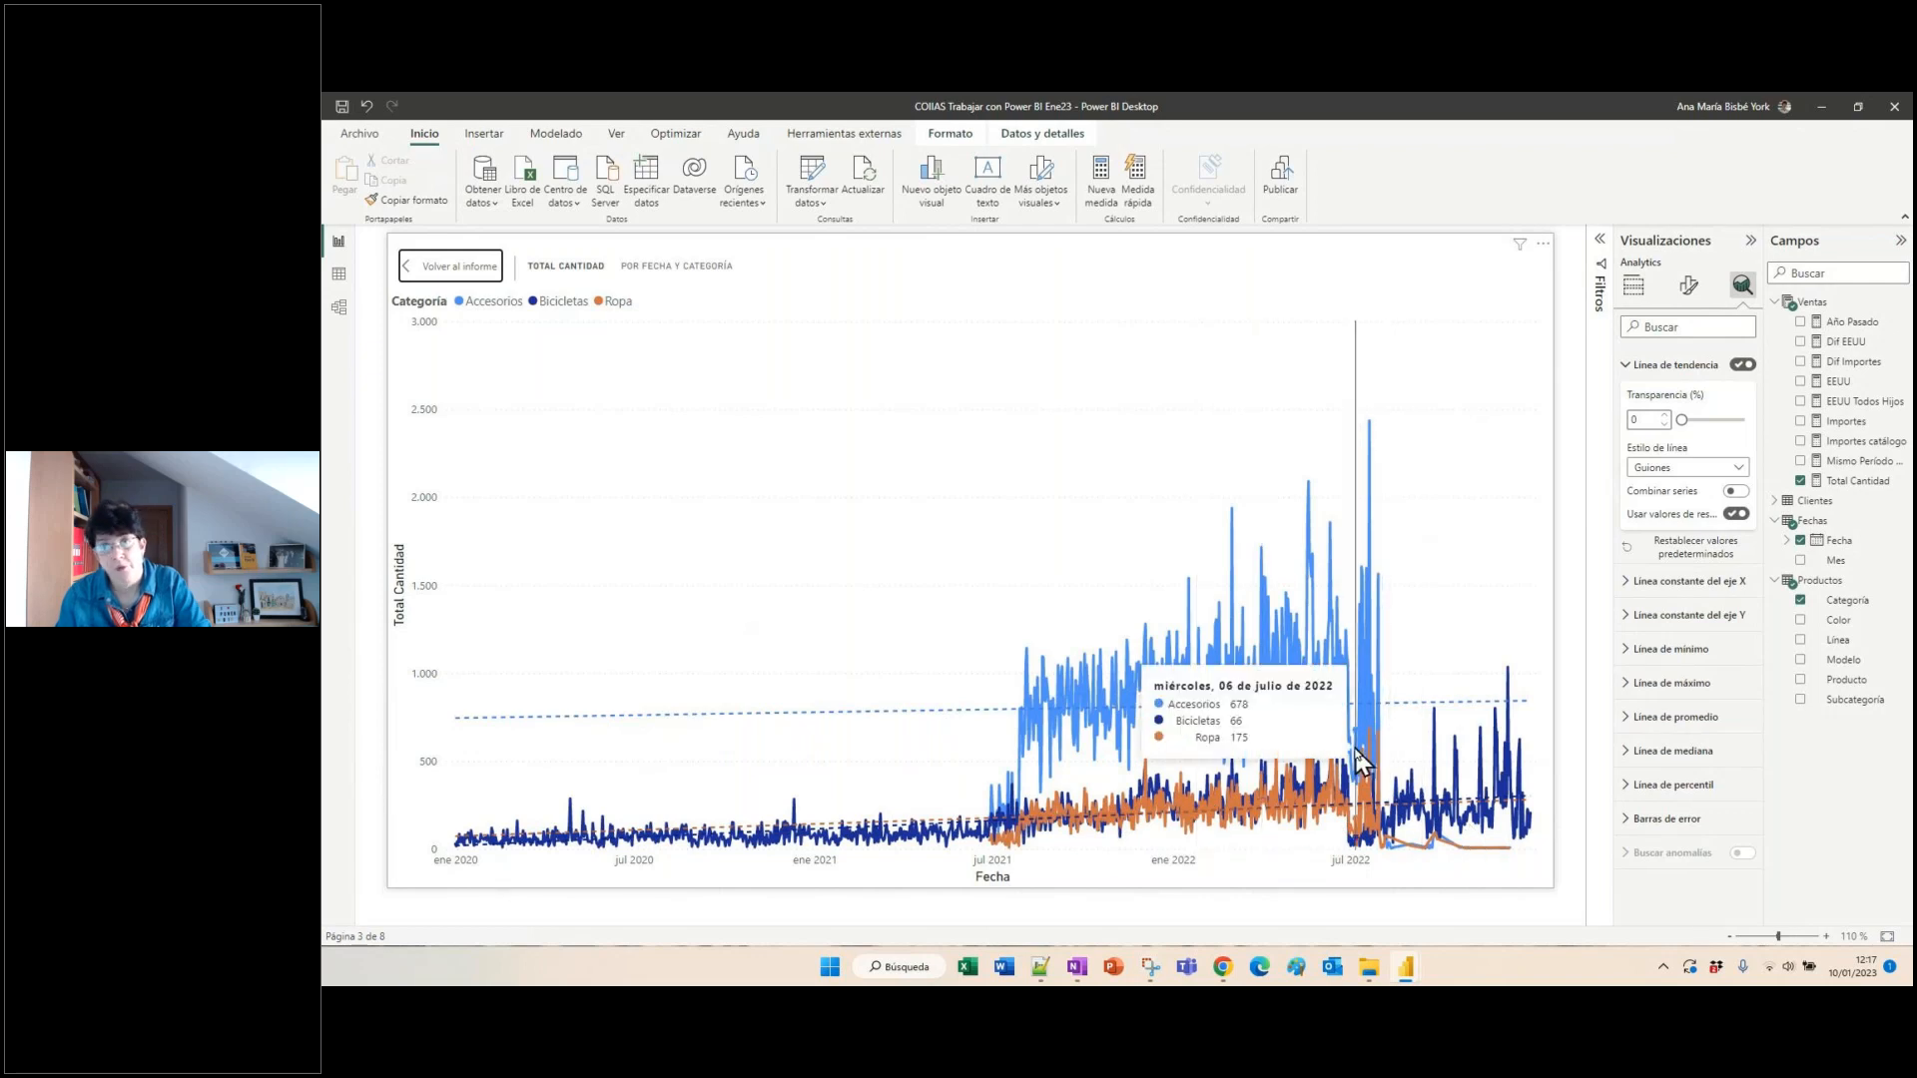
pyautogui.click(478, 267)
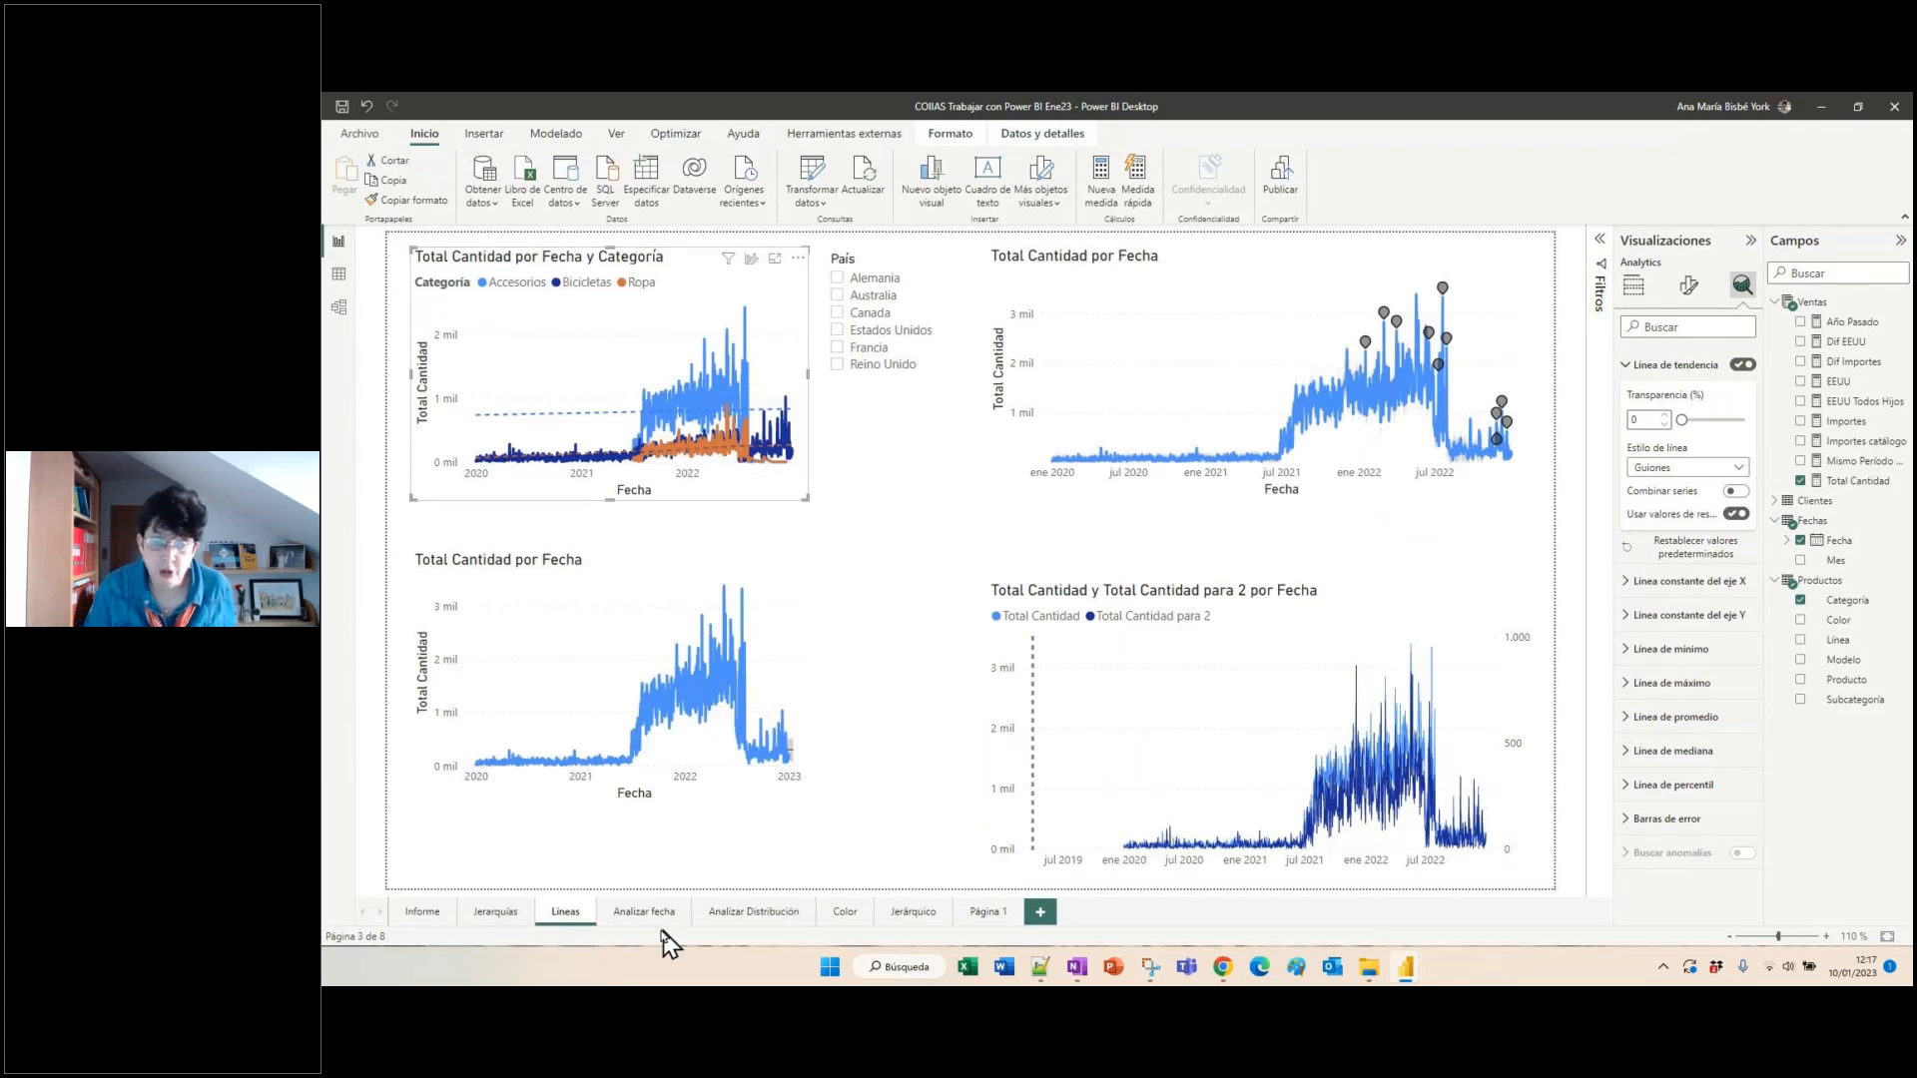
# - On the Analizar fecha page, run the Explicación del aumento analysis on the 2022 column of the Total Cantidad por Año chart
pyautogui.click(650, 921)
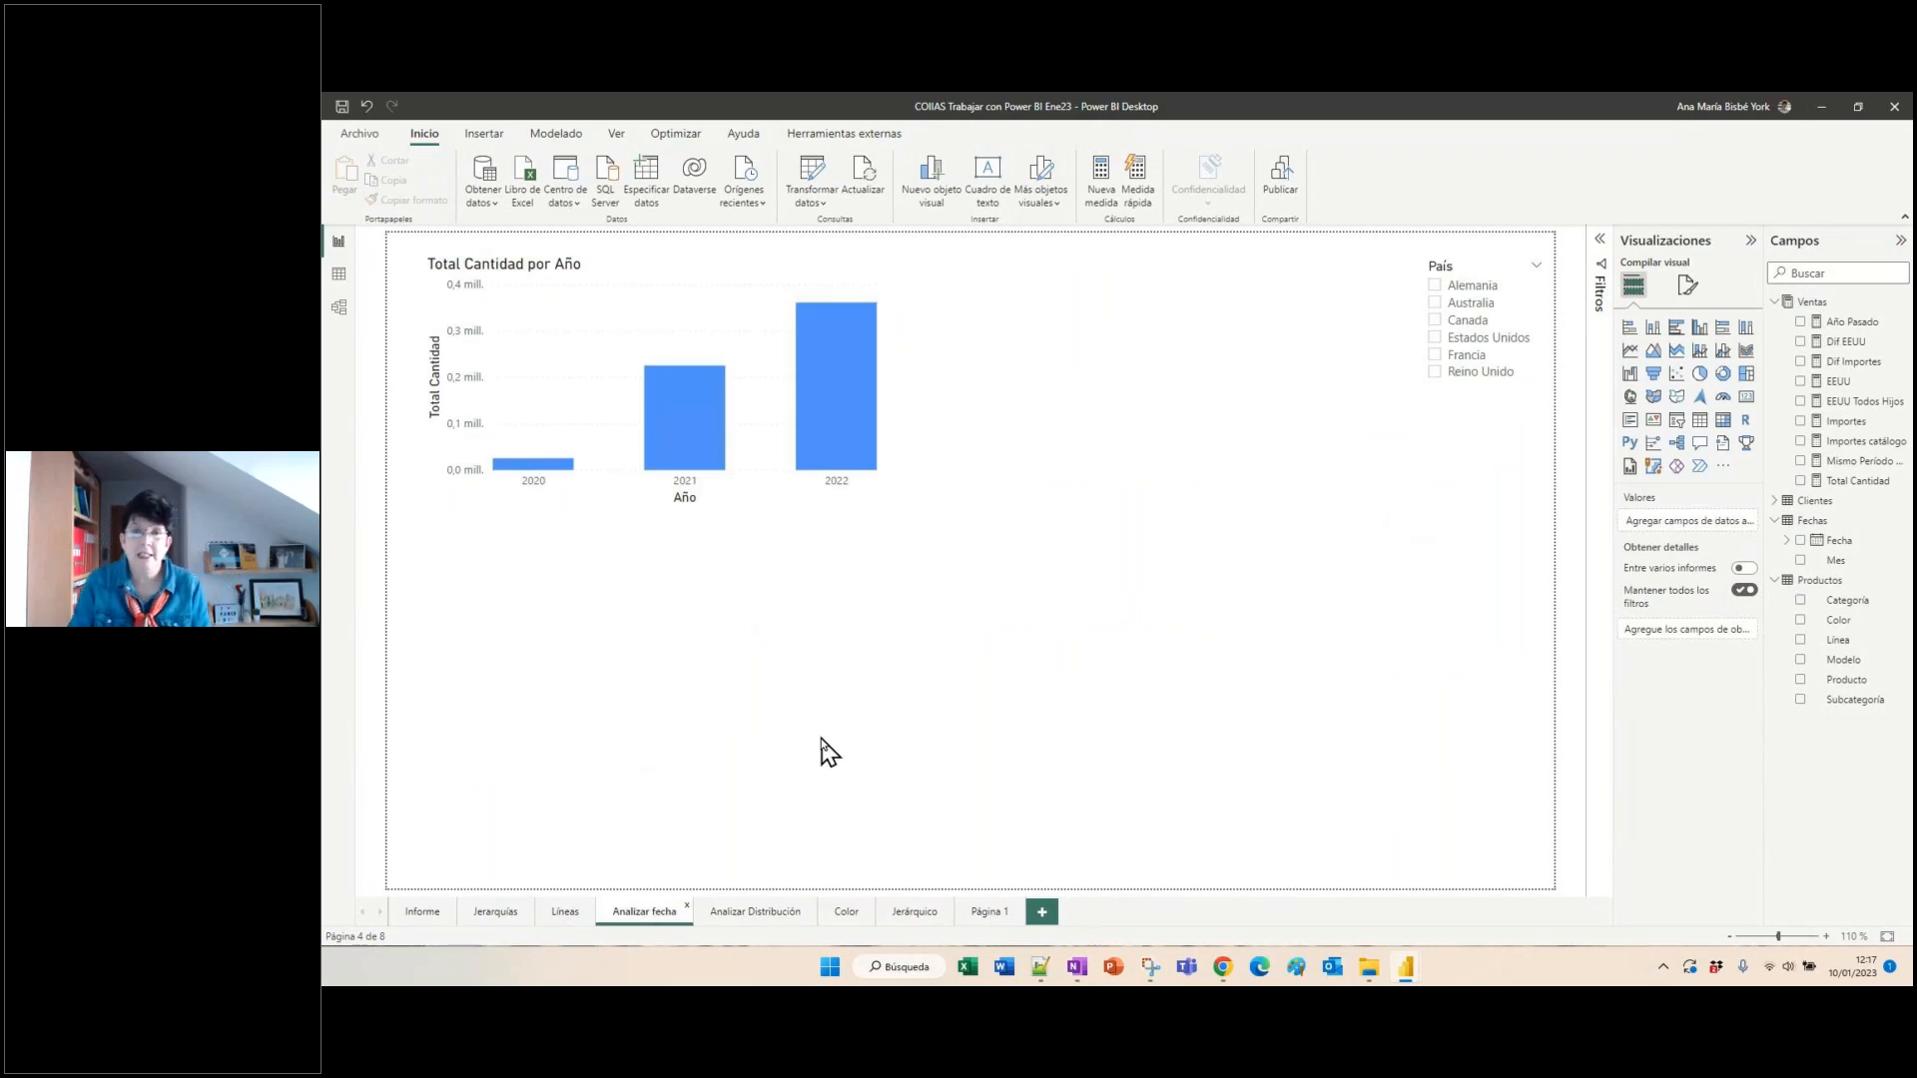
pyautogui.click(651, 278)
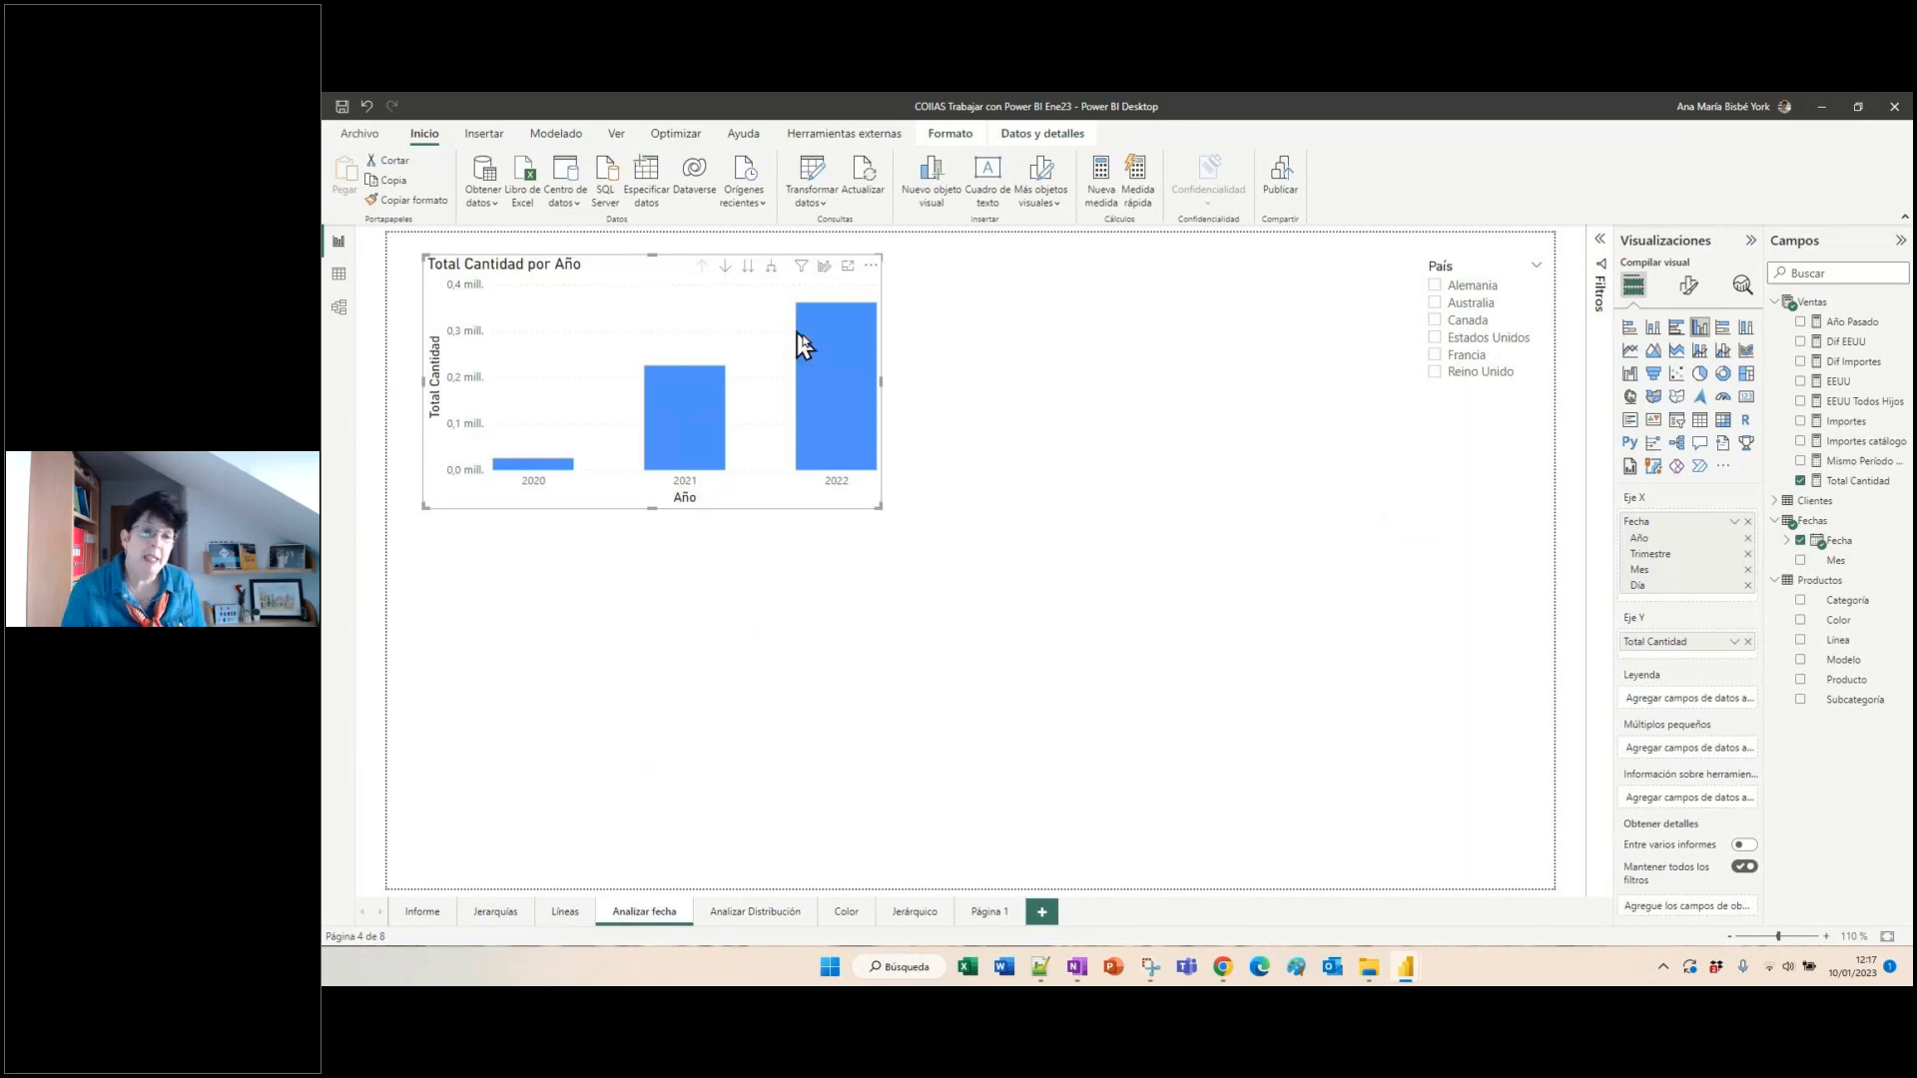
pyautogui.rightClick(833, 369)
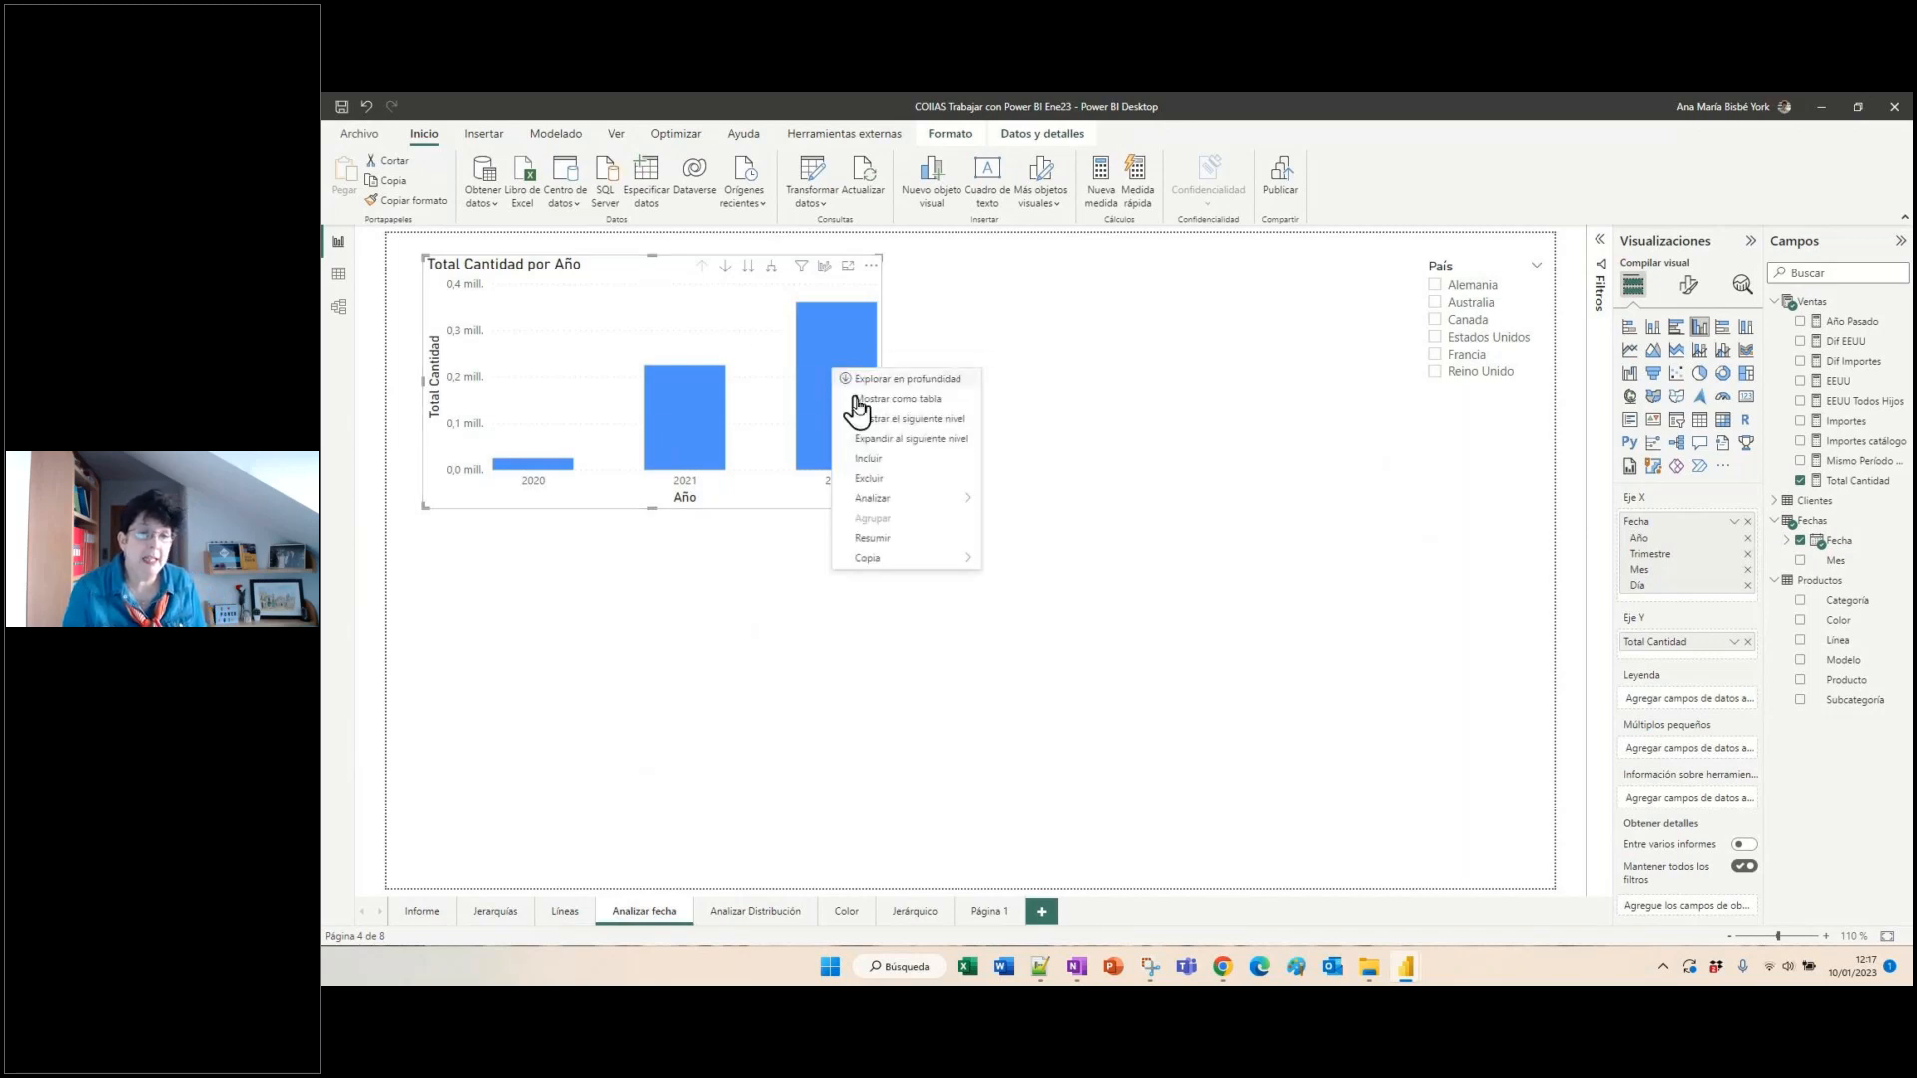
pyautogui.moveTo(904, 505)
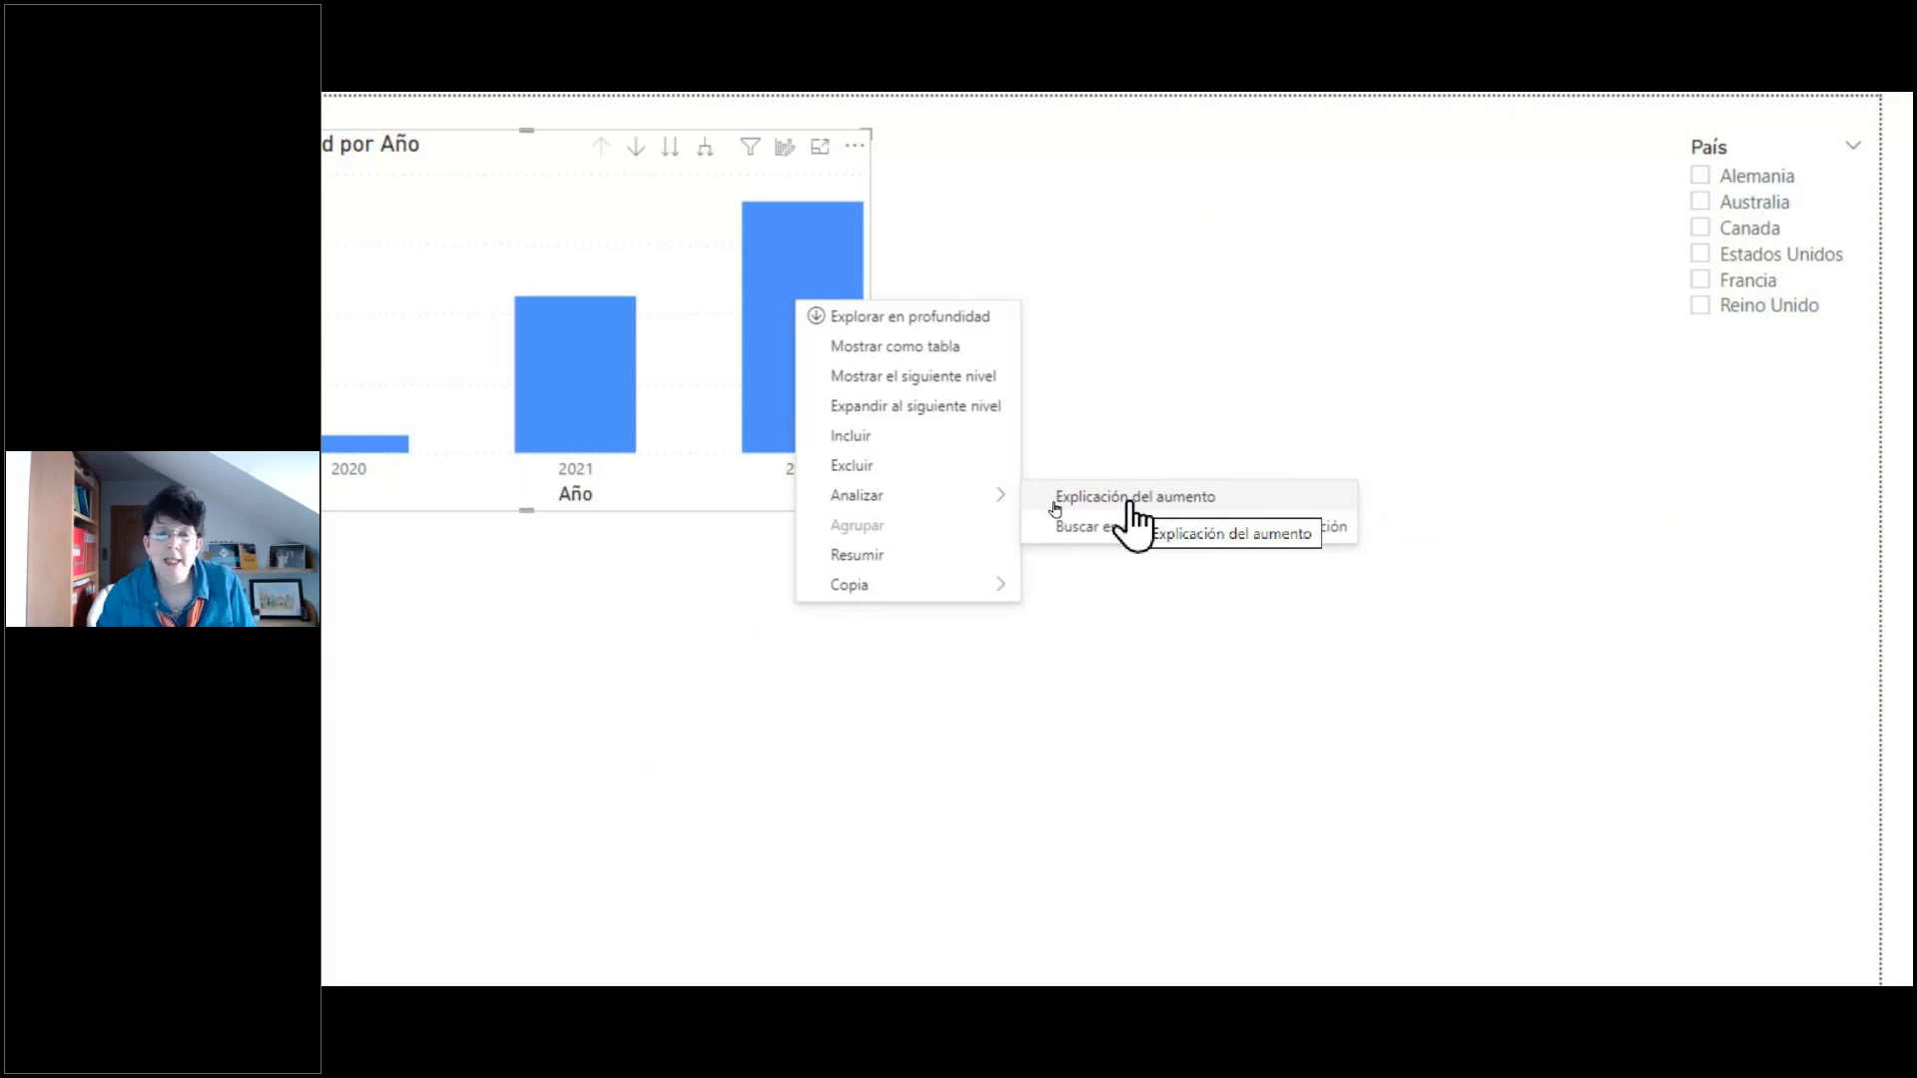
pyautogui.click(1131, 502)
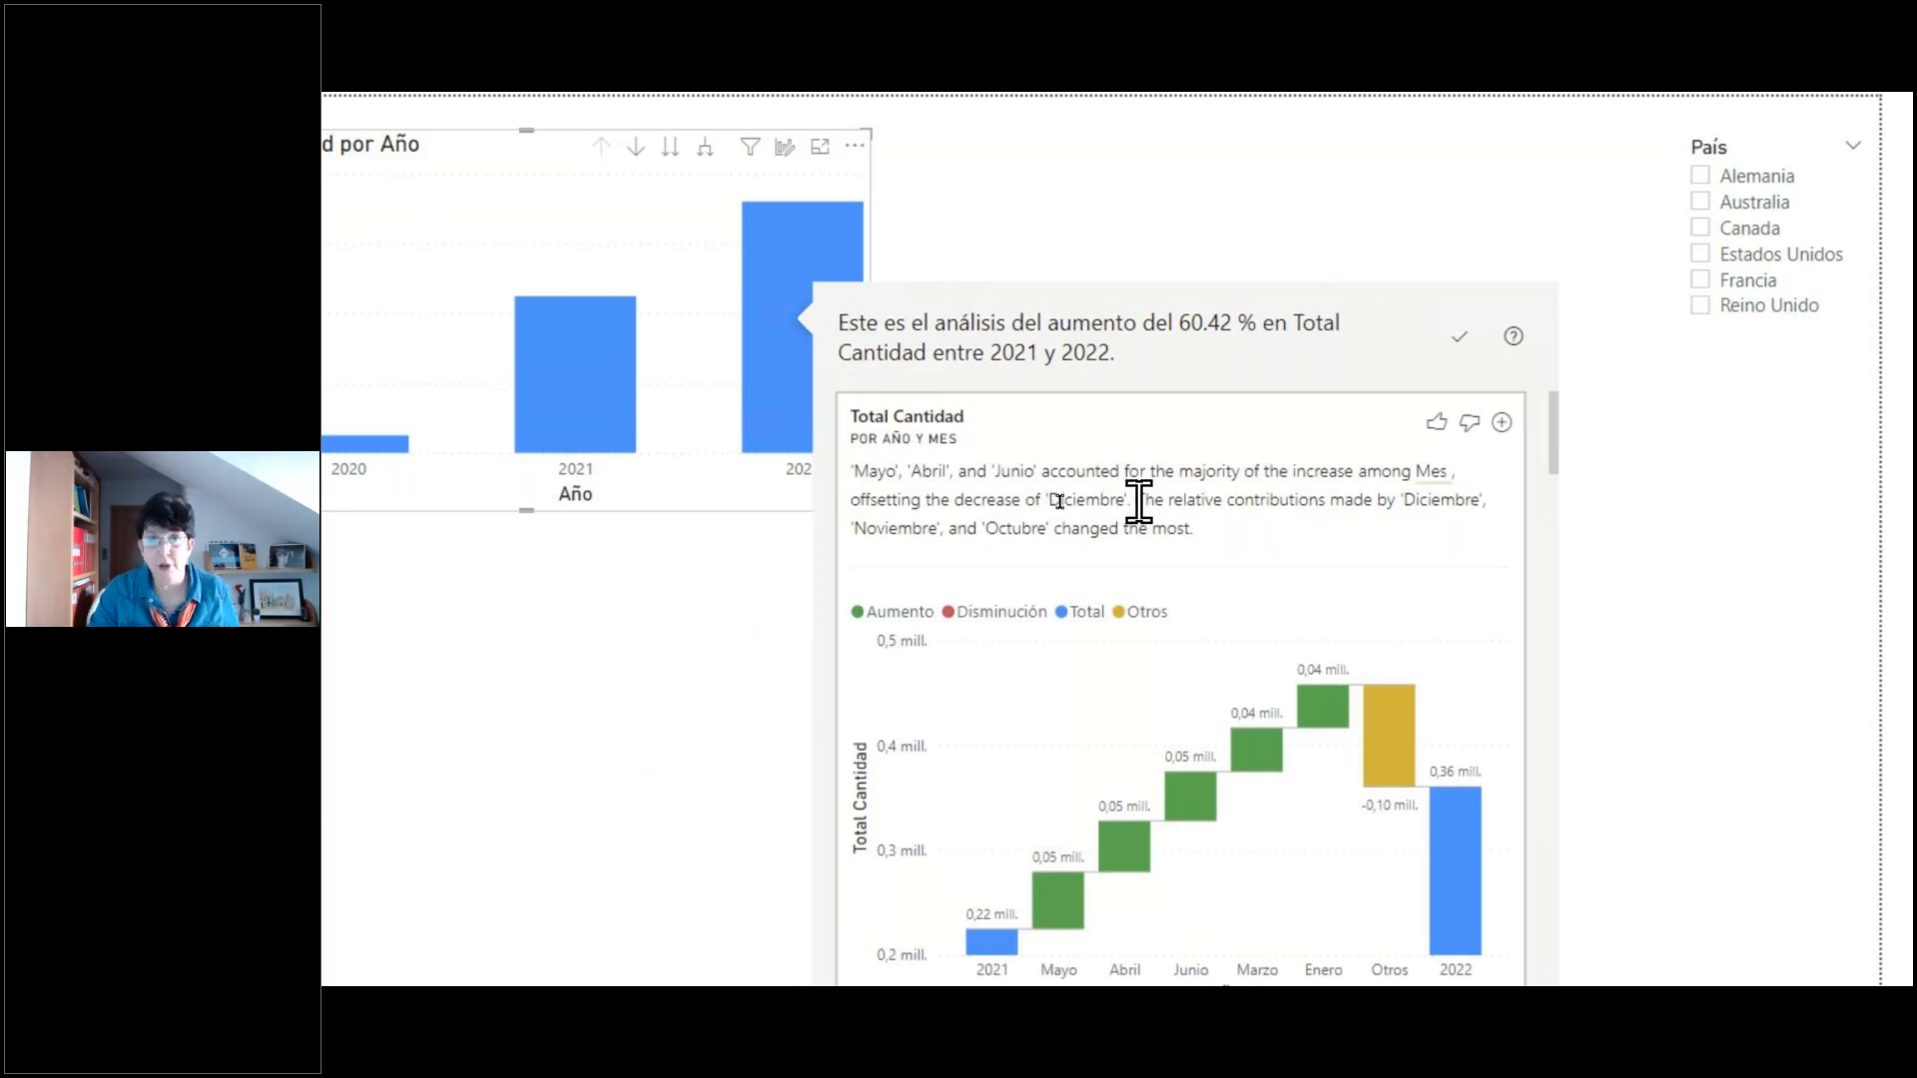
# - Examine the increase analysis from its breakdown by Año y Mes to the one by Año y Modelo
pyautogui.scroll(-5, 1139, 501)
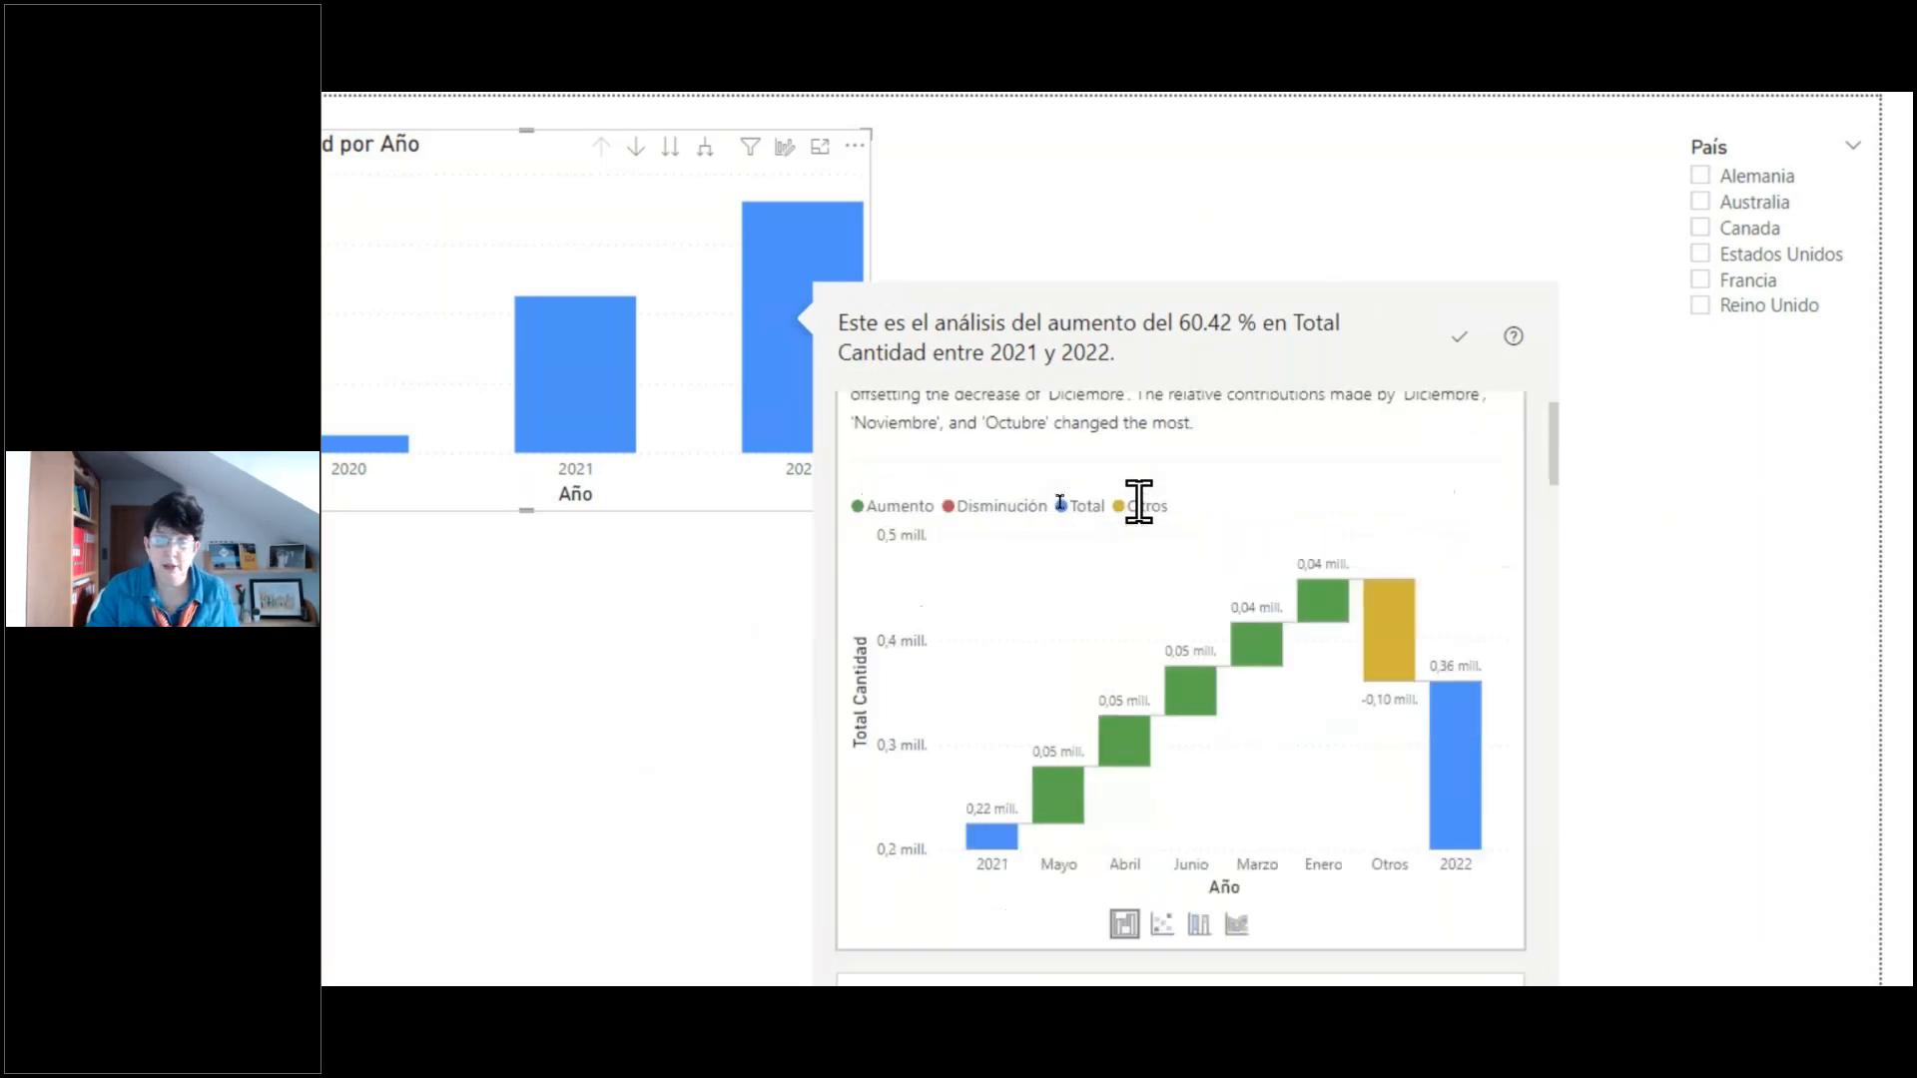
pyautogui.scroll(-4, 1140, 503)
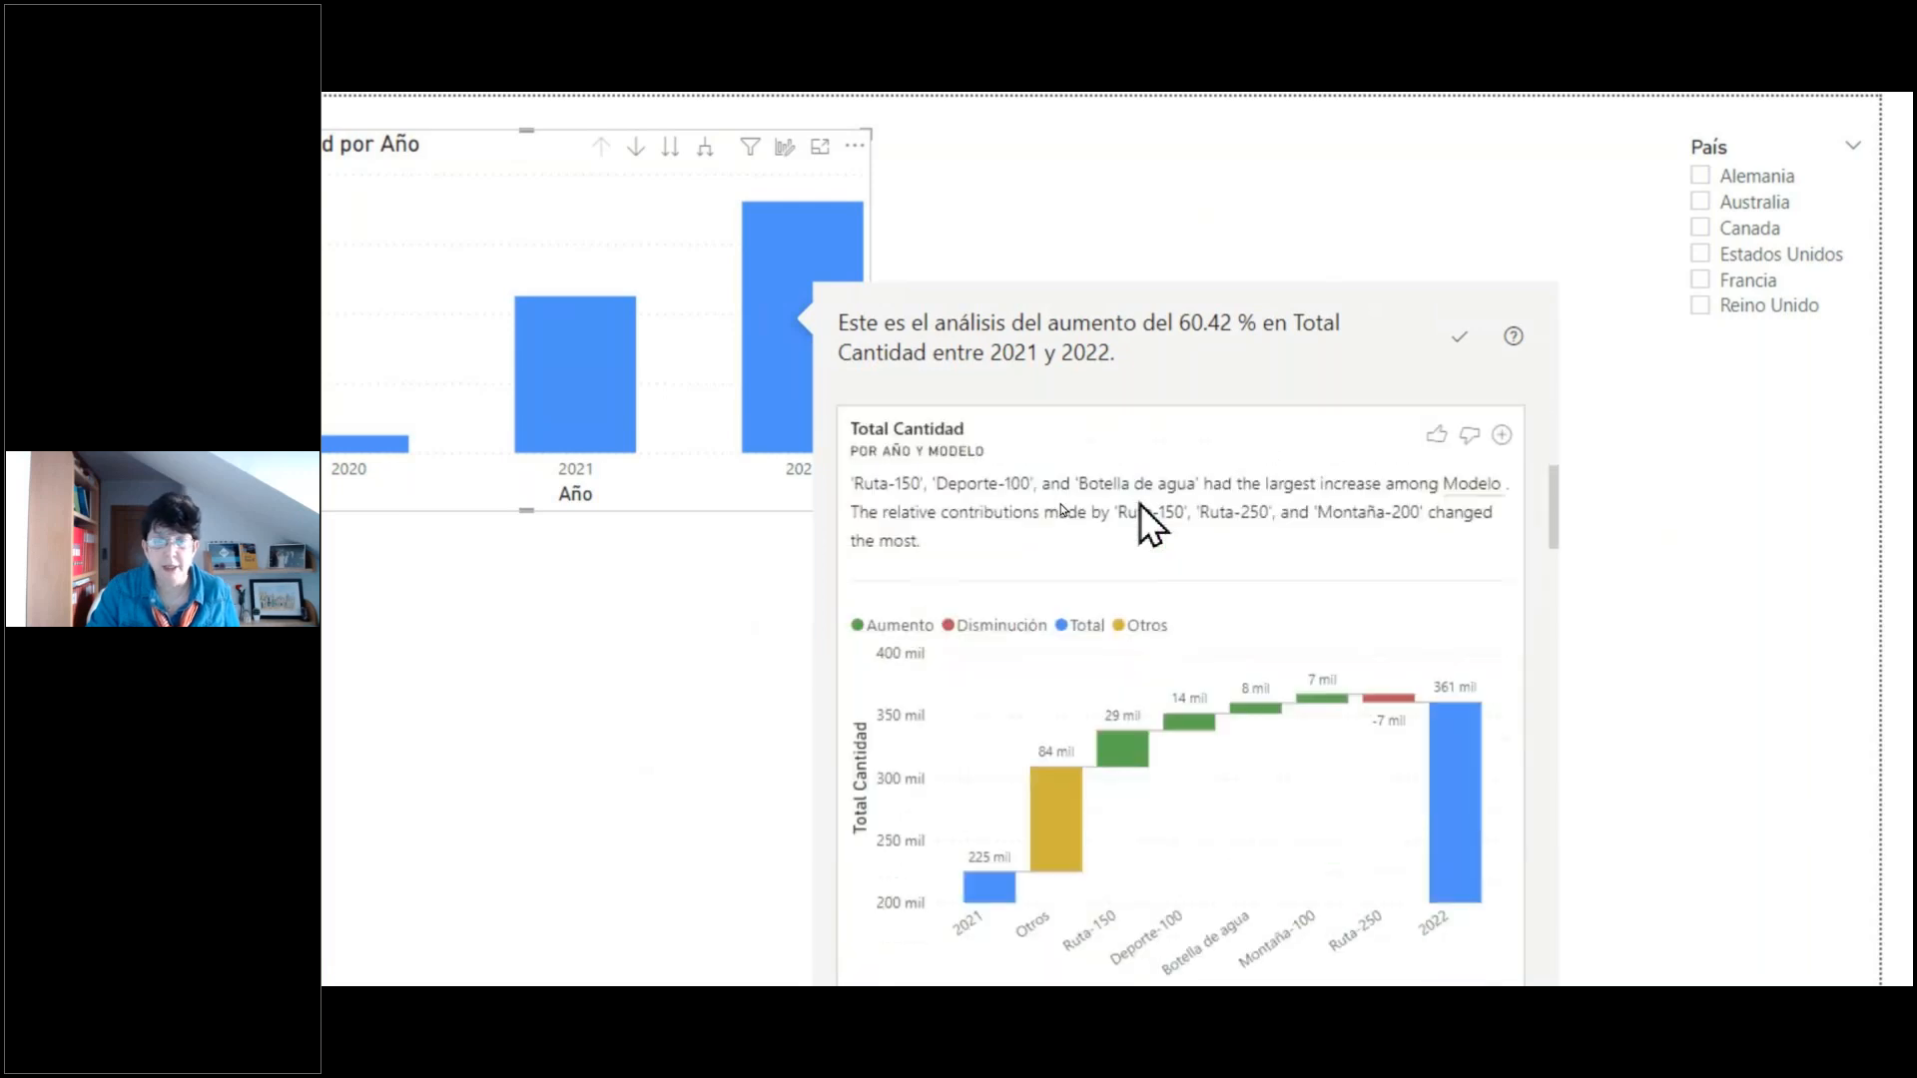
pyautogui.scroll(1, 1140, 503)
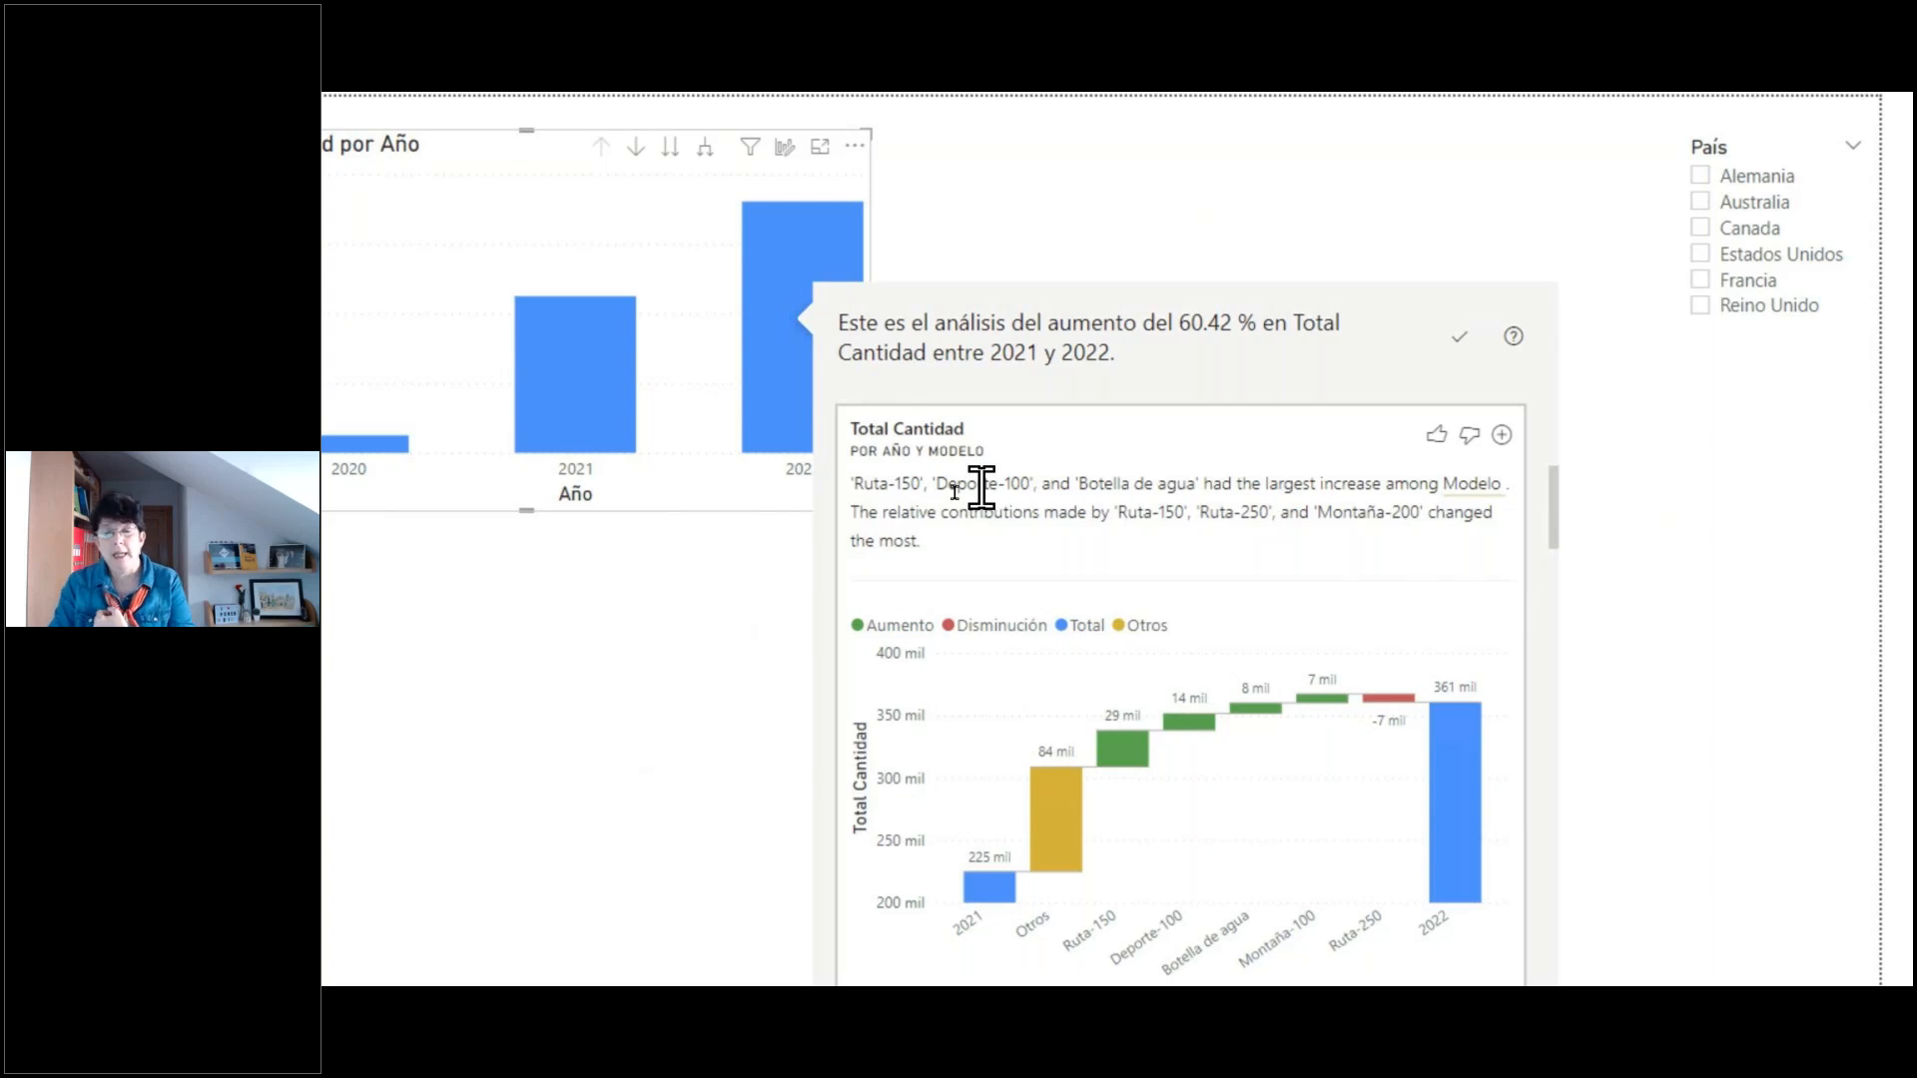
pyautogui.scroll(-1, 1112, 872)
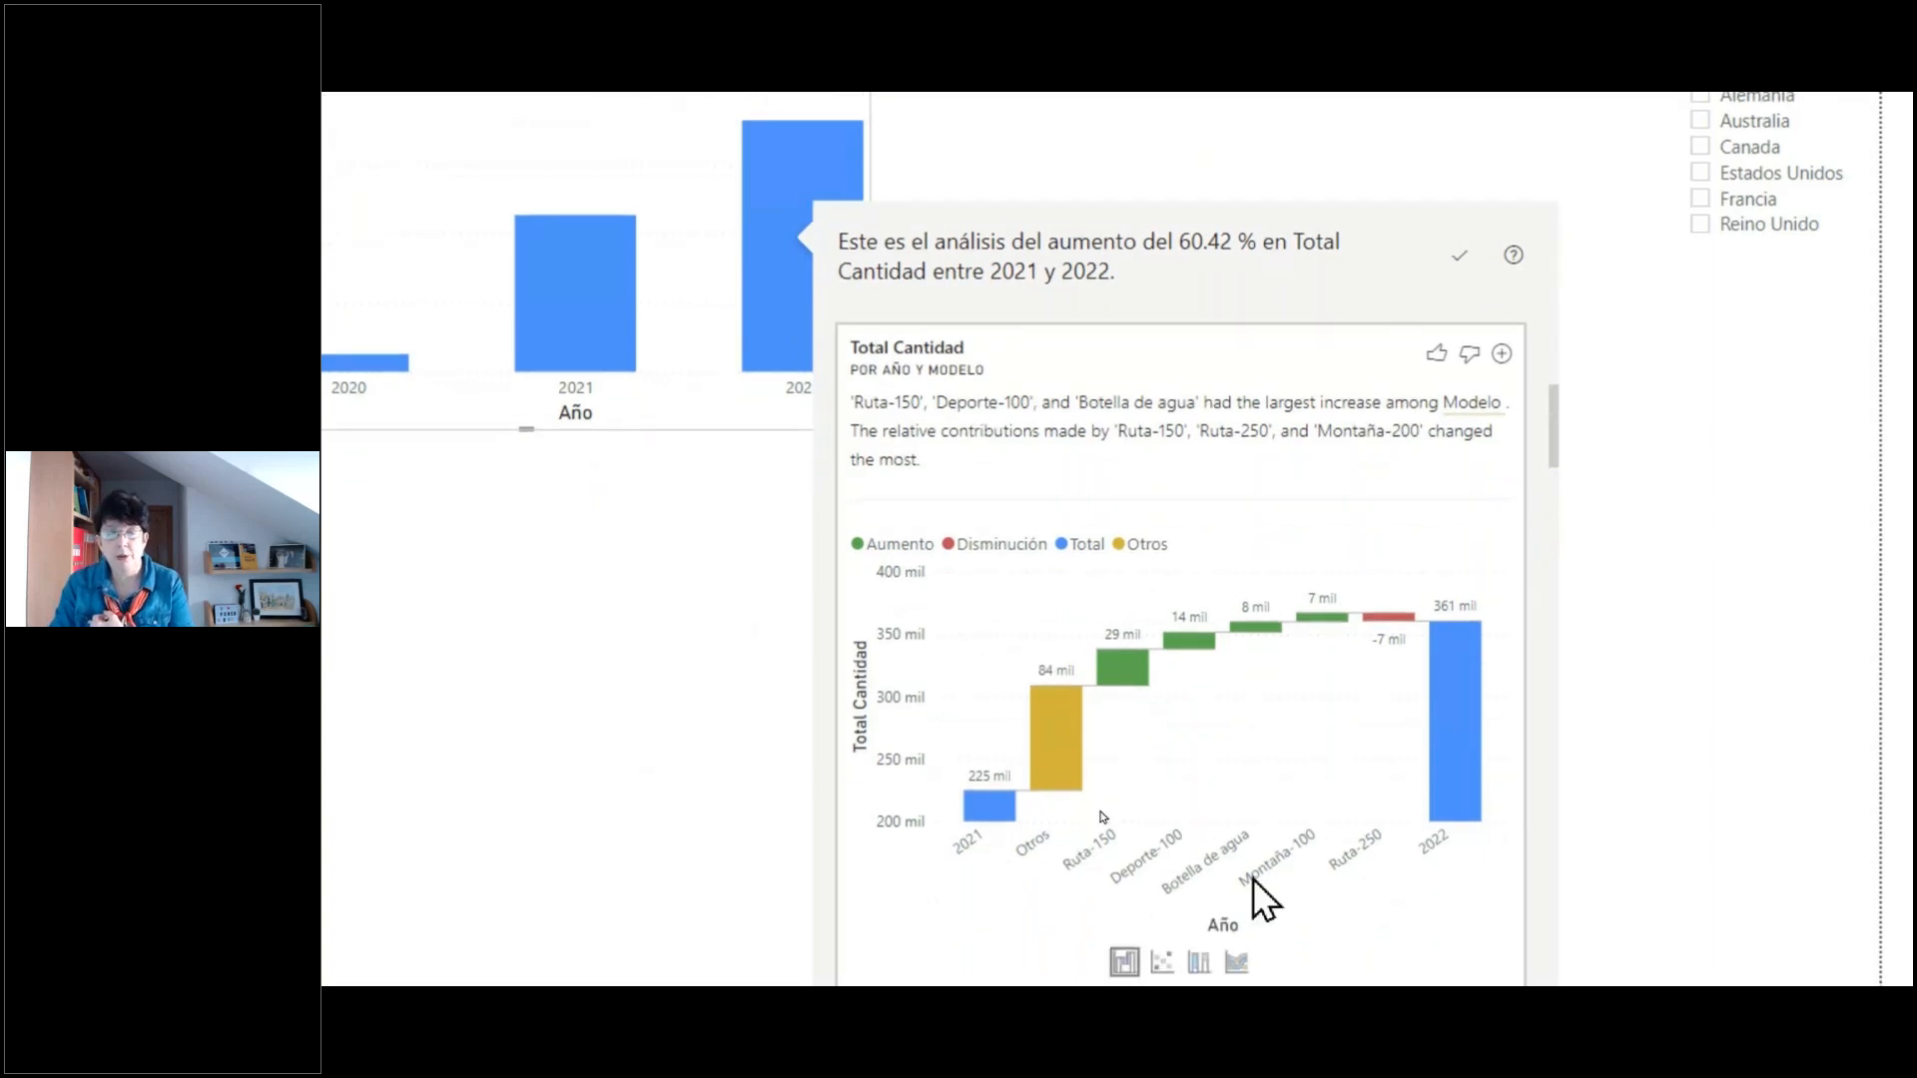
pyautogui.scroll(-1, 1254, 879)
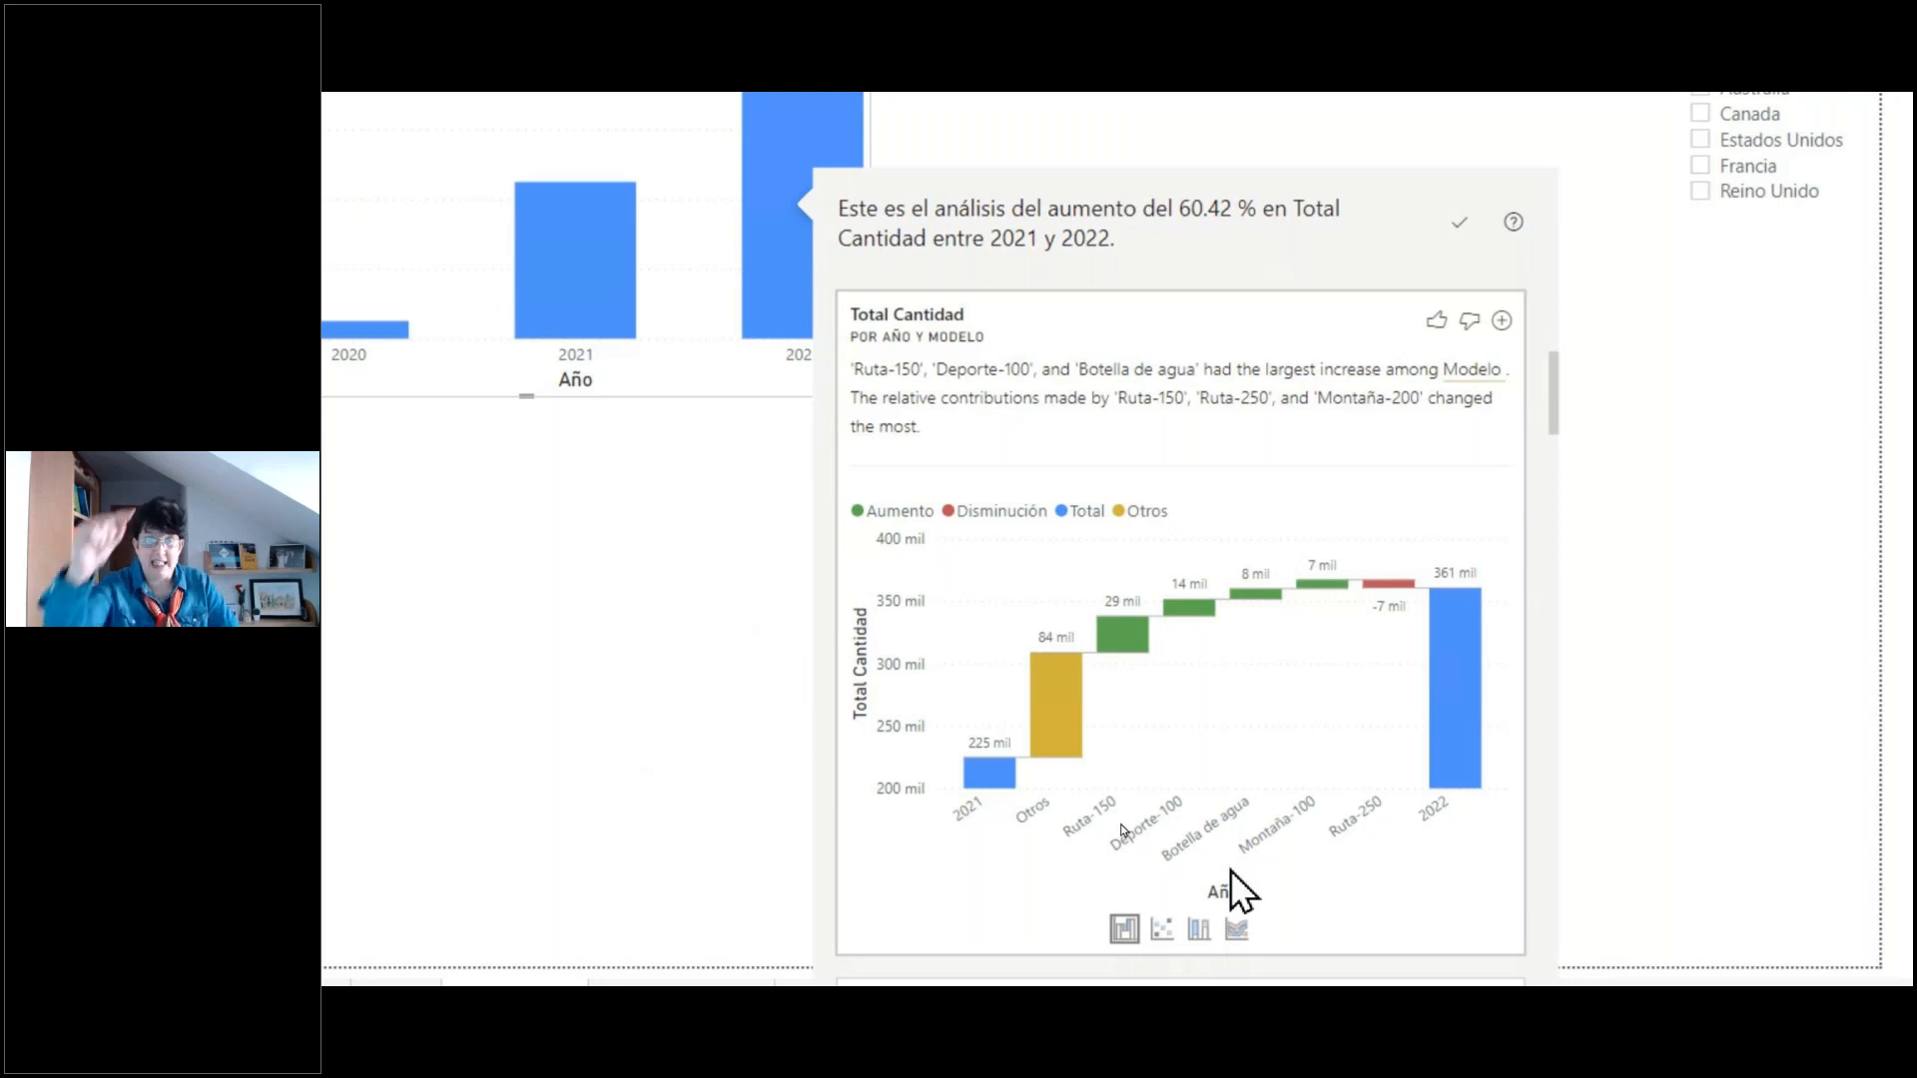
pyautogui.scroll(1, 644, 211)
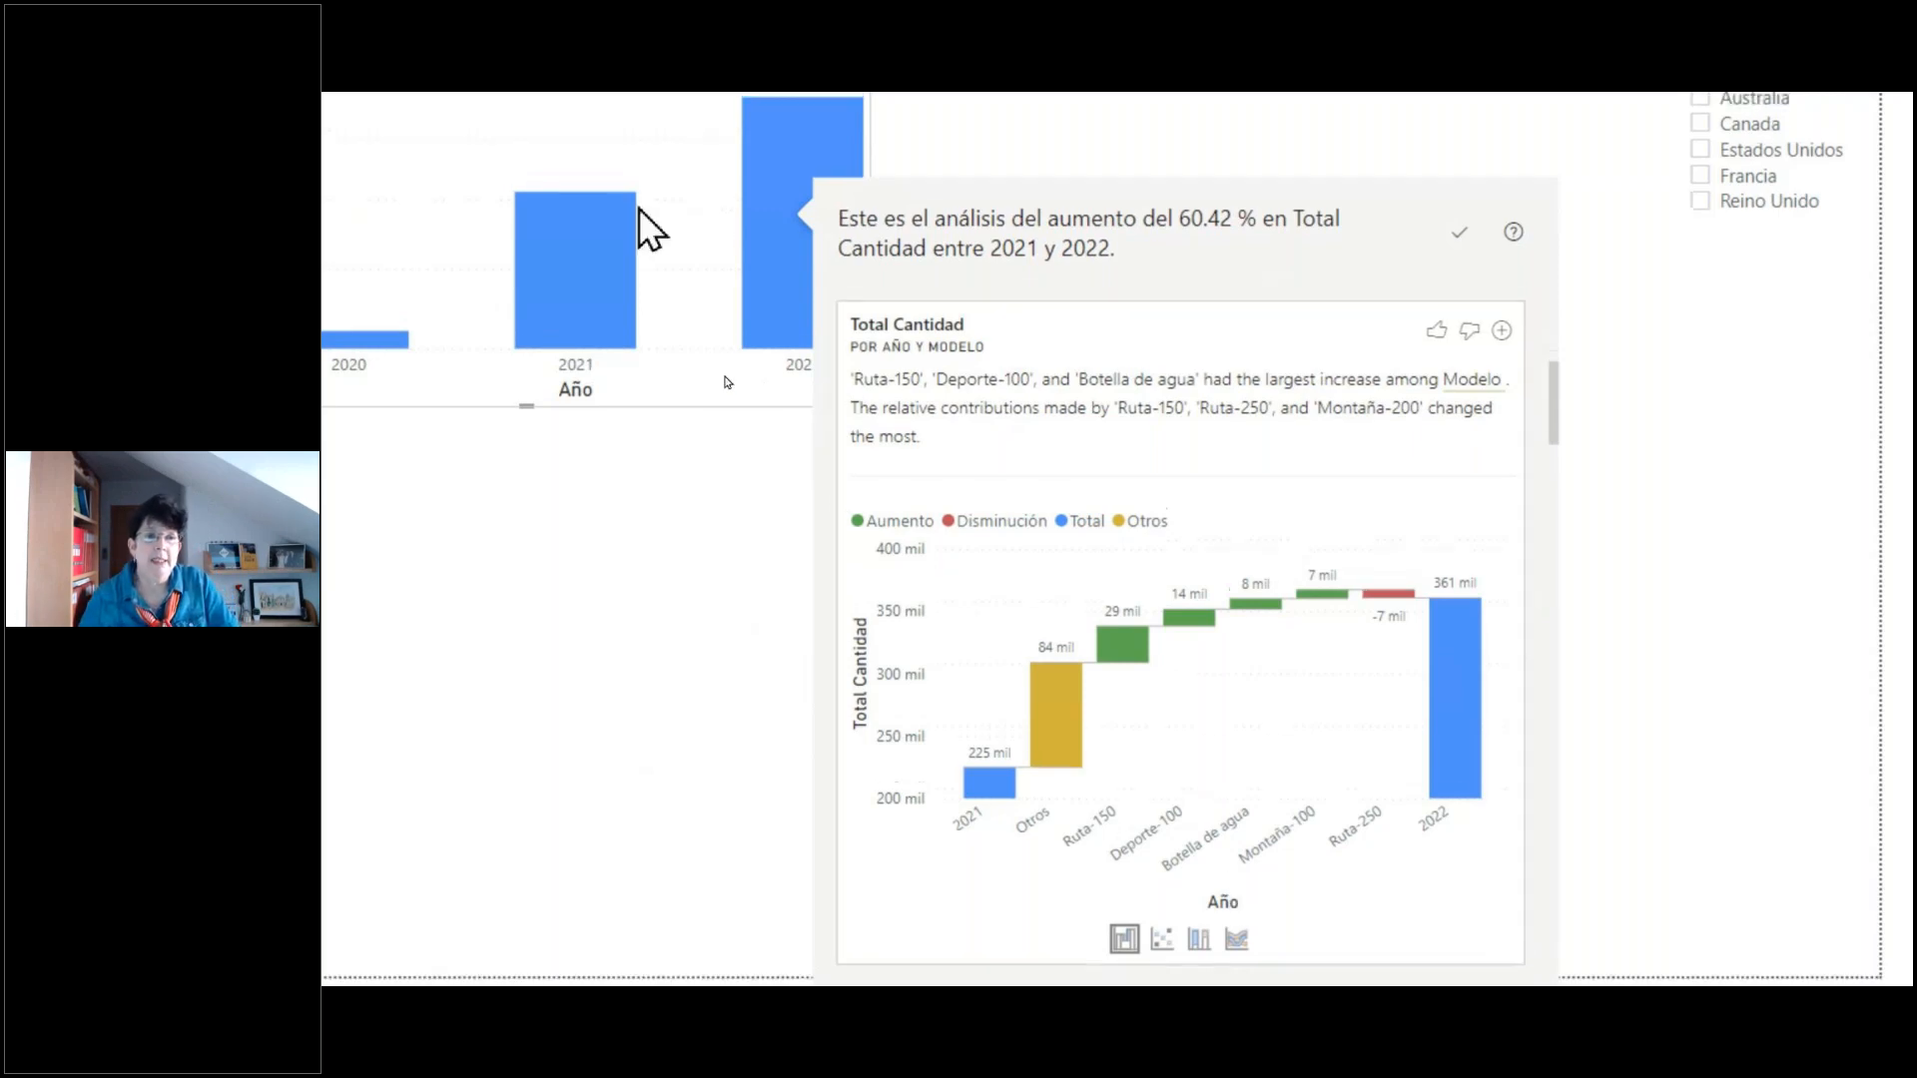
# - Show the Total Cantidad breakdown by Año y Modelo as a ribbon chart, inspect the Ruta-250 ribbon, and add the chart to the report page
pyautogui.scroll(1, 654, 200)
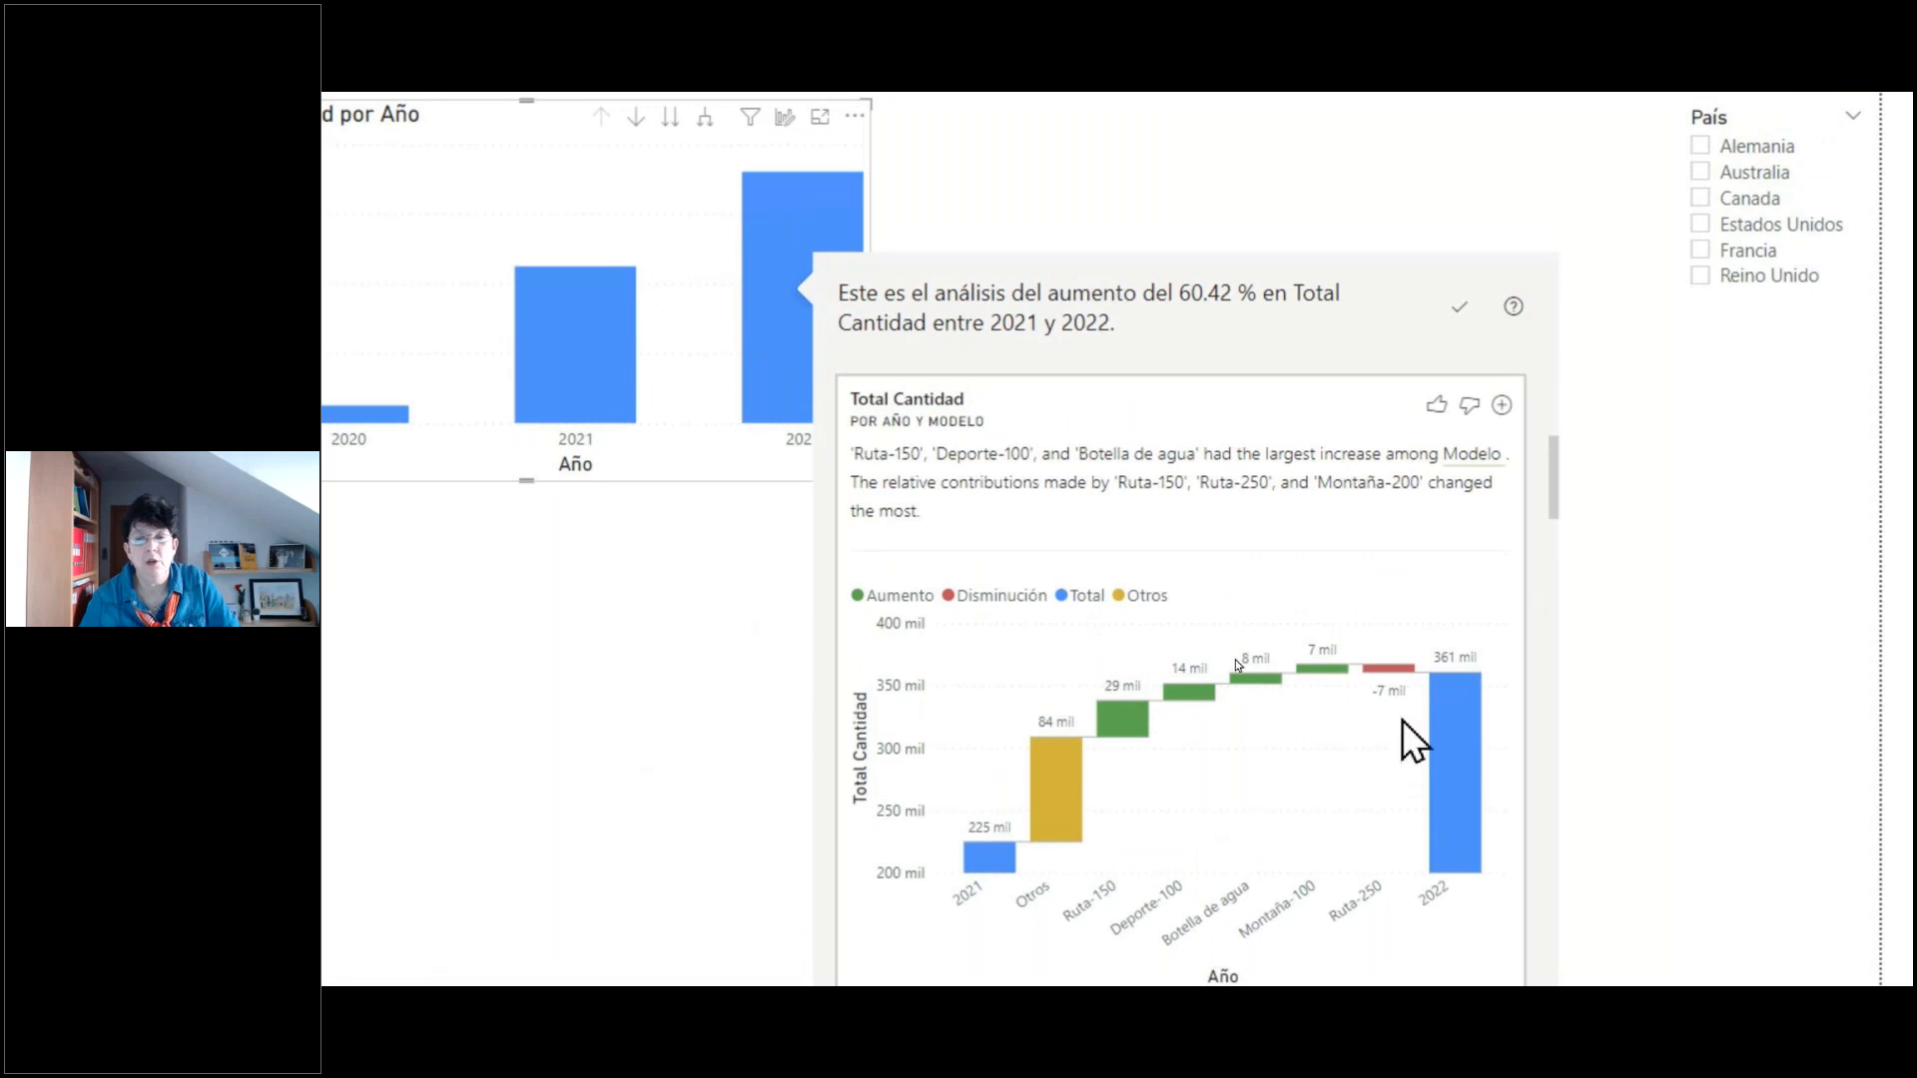
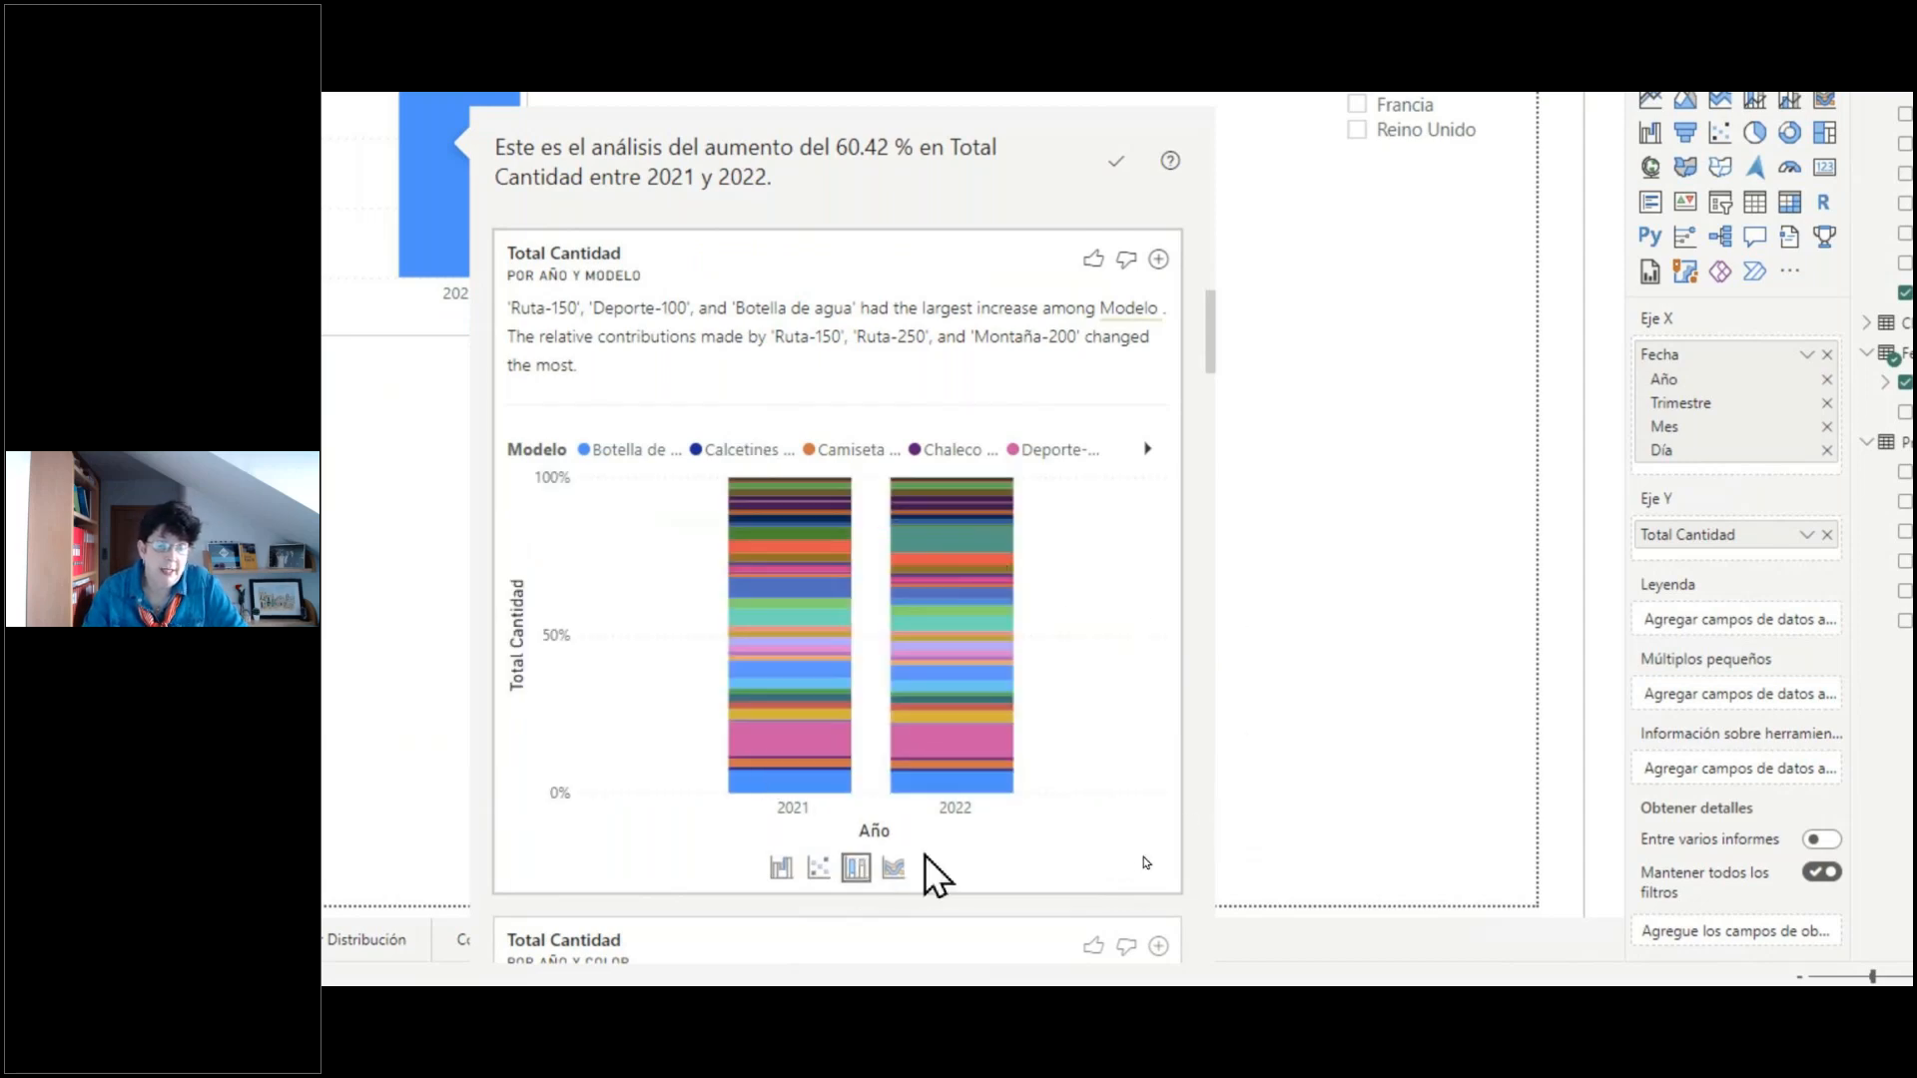
pyautogui.click(896, 866)
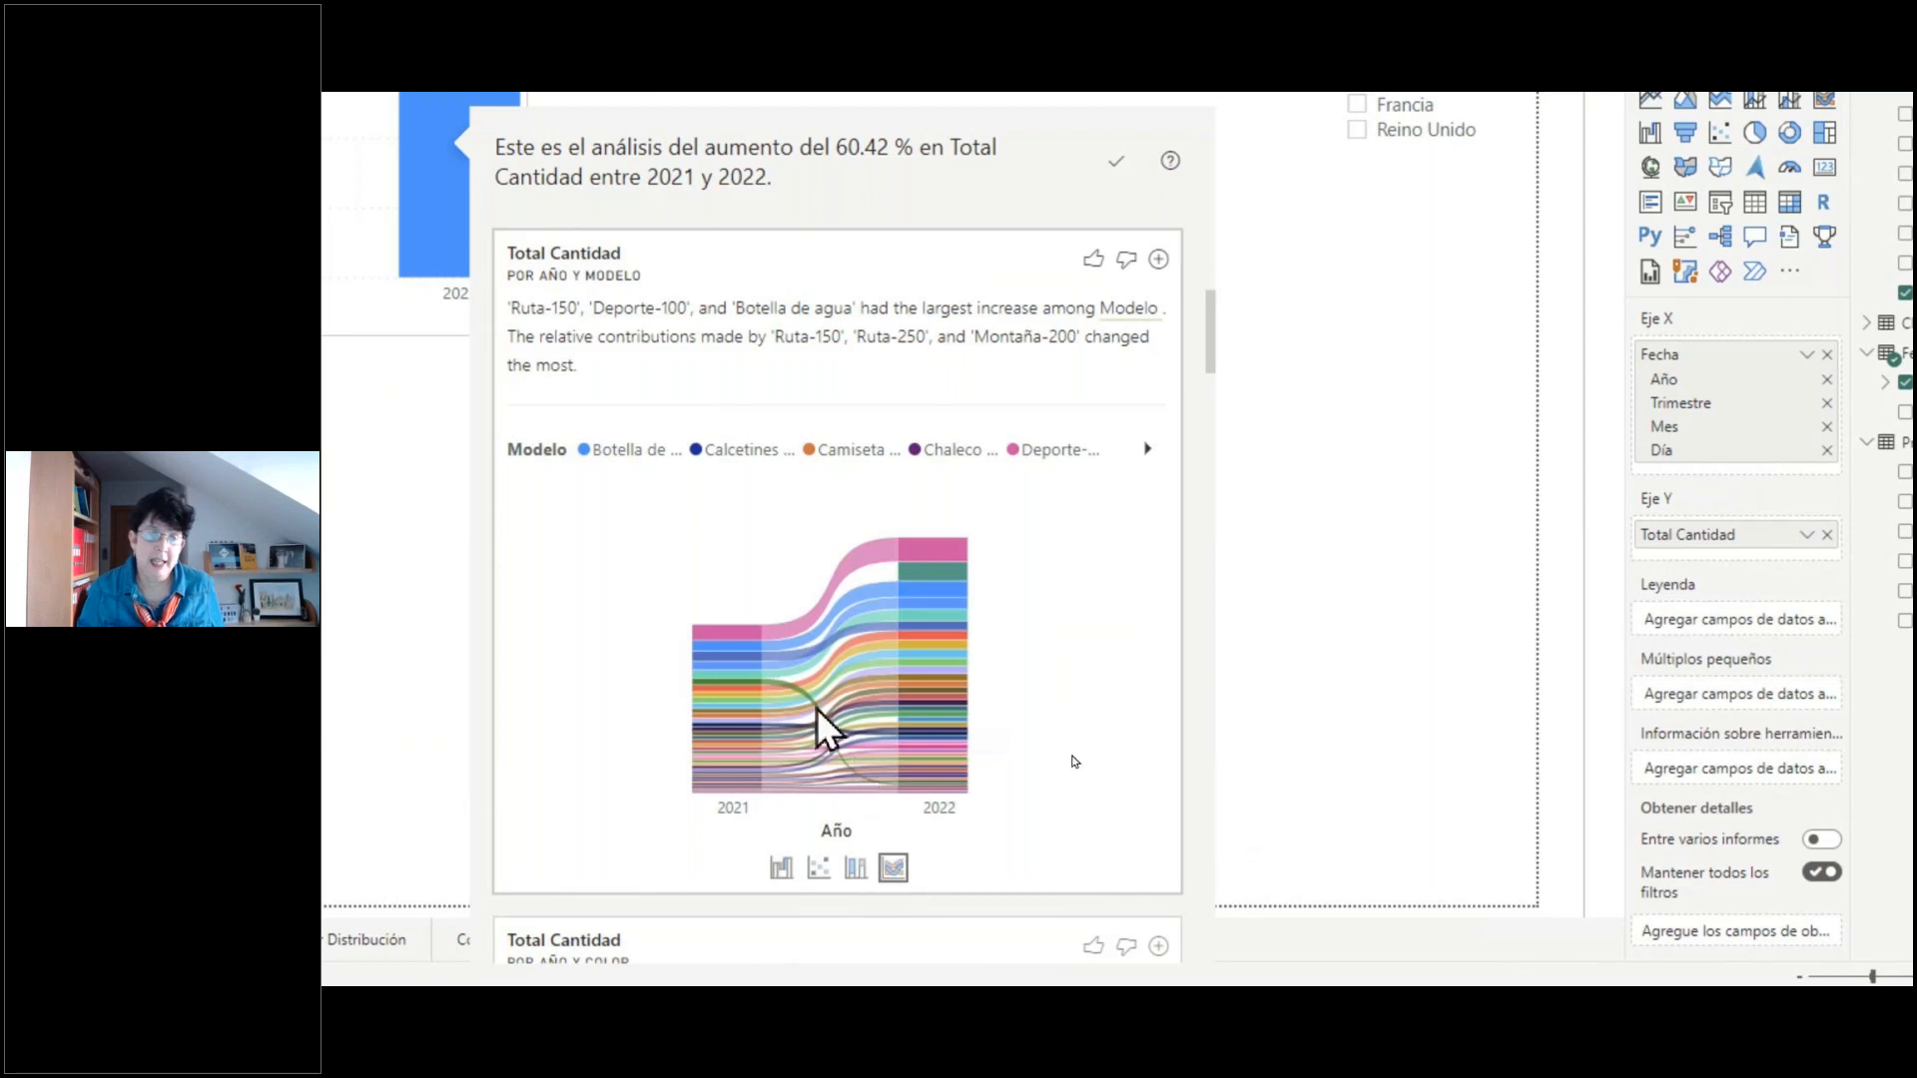
pyautogui.moveTo(800, 690)
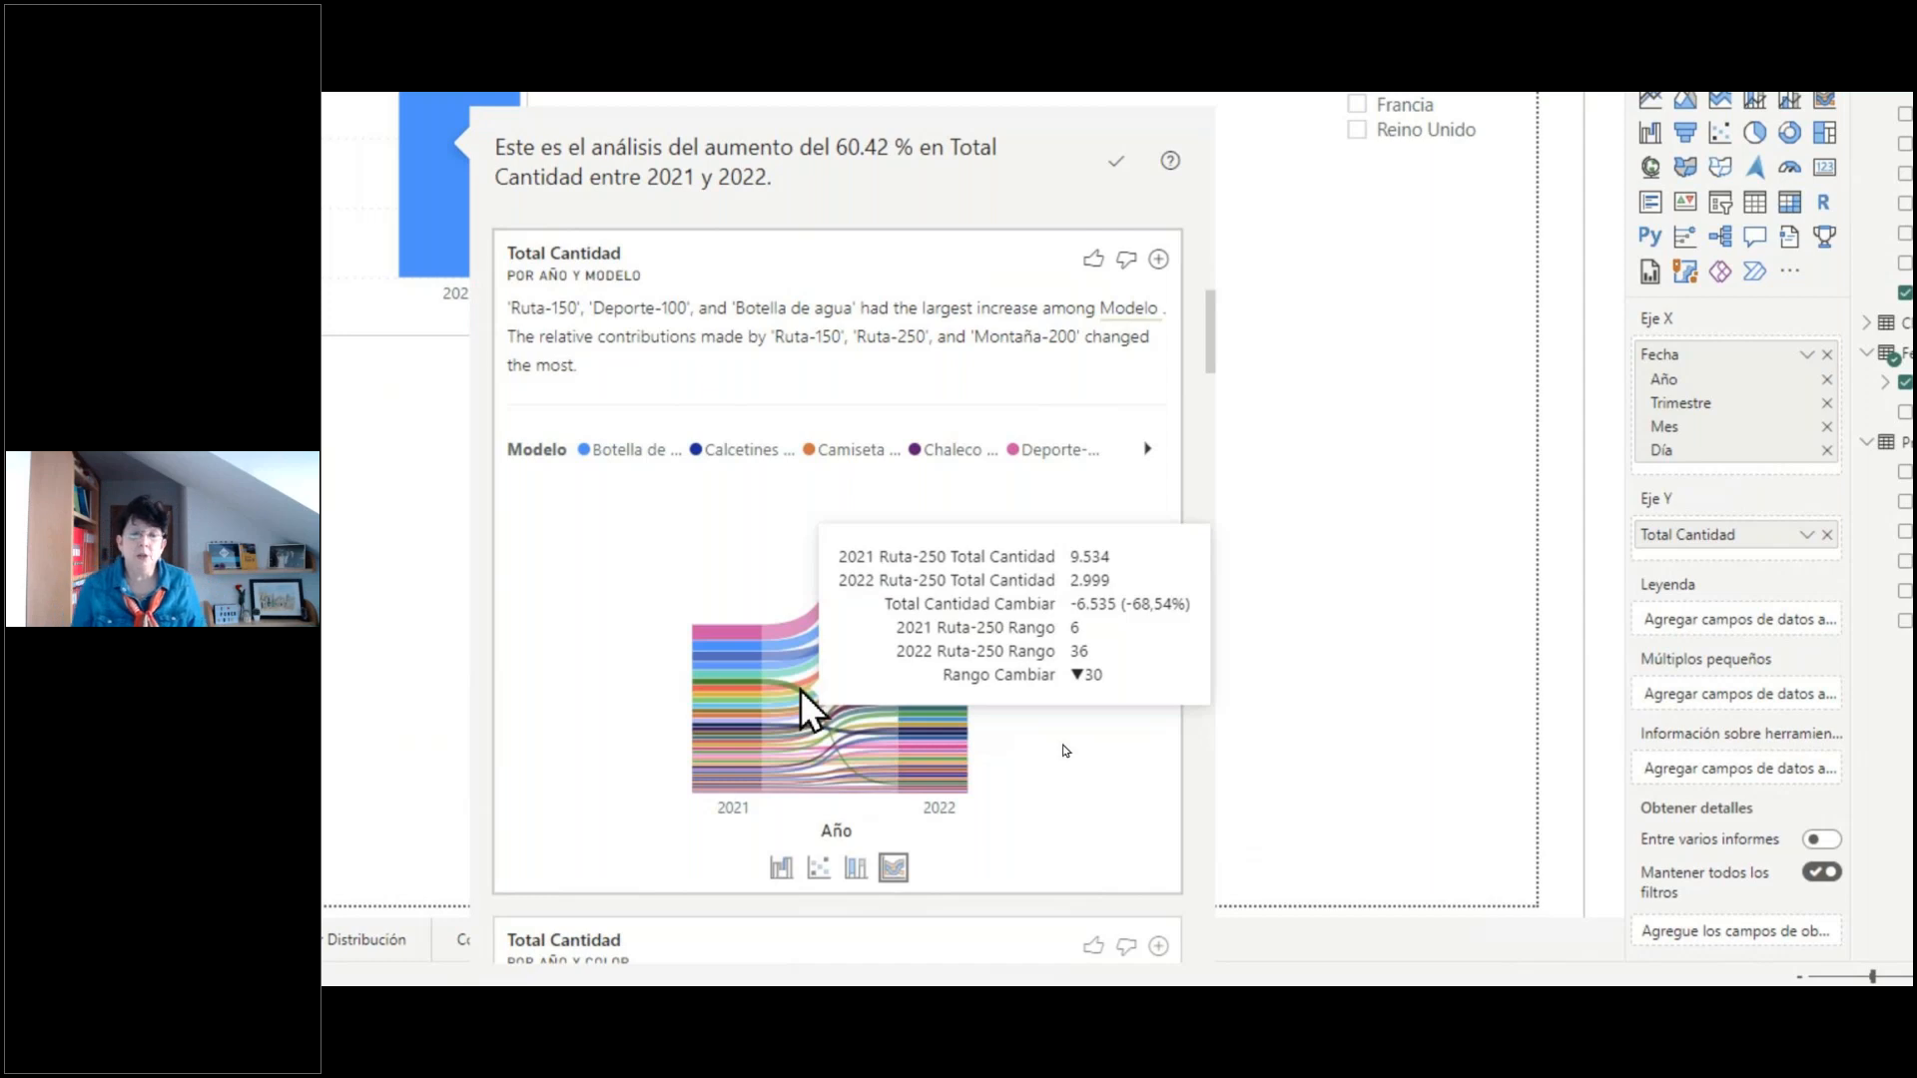
pyautogui.click(1158, 259)
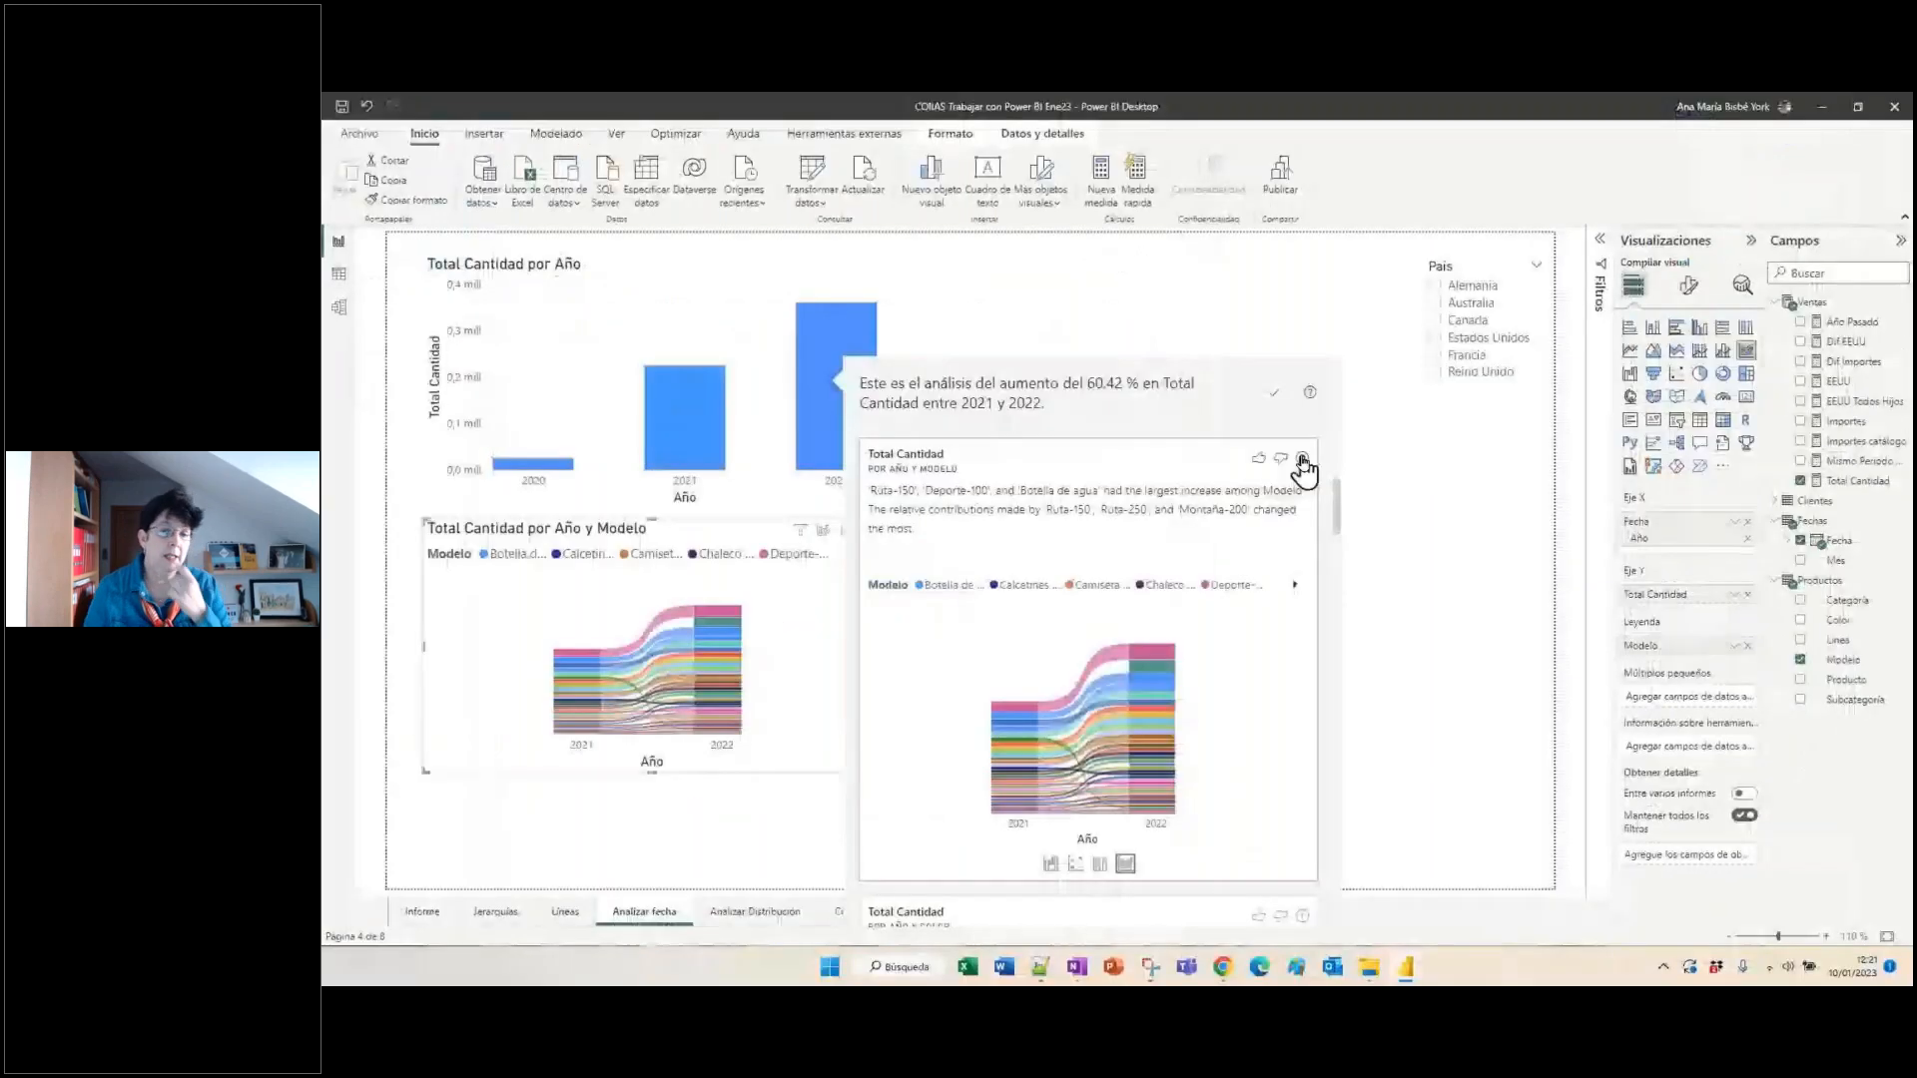
pyautogui.click(1408, 516)
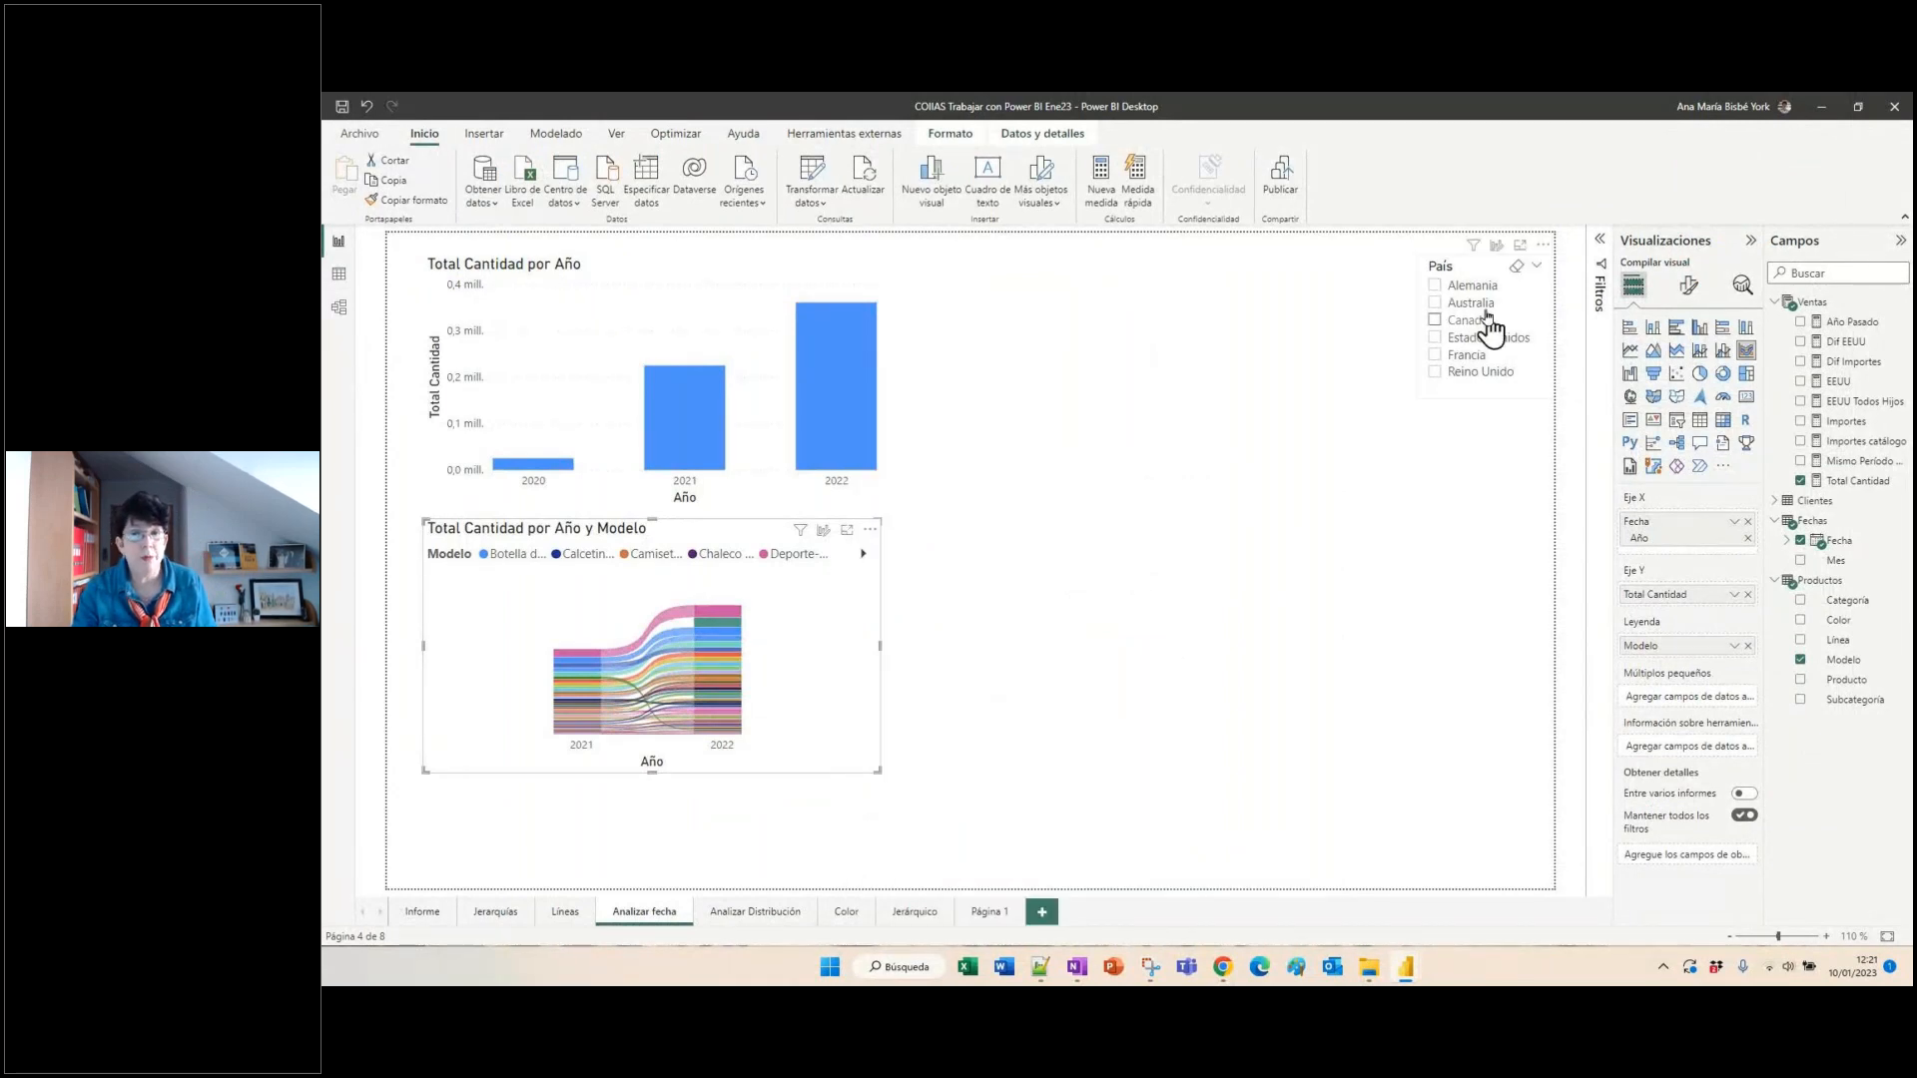
# - Filter the page by each País in turn, from Alemania to Reino Unido, and clear the filter
pyautogui.click(1435, 286)
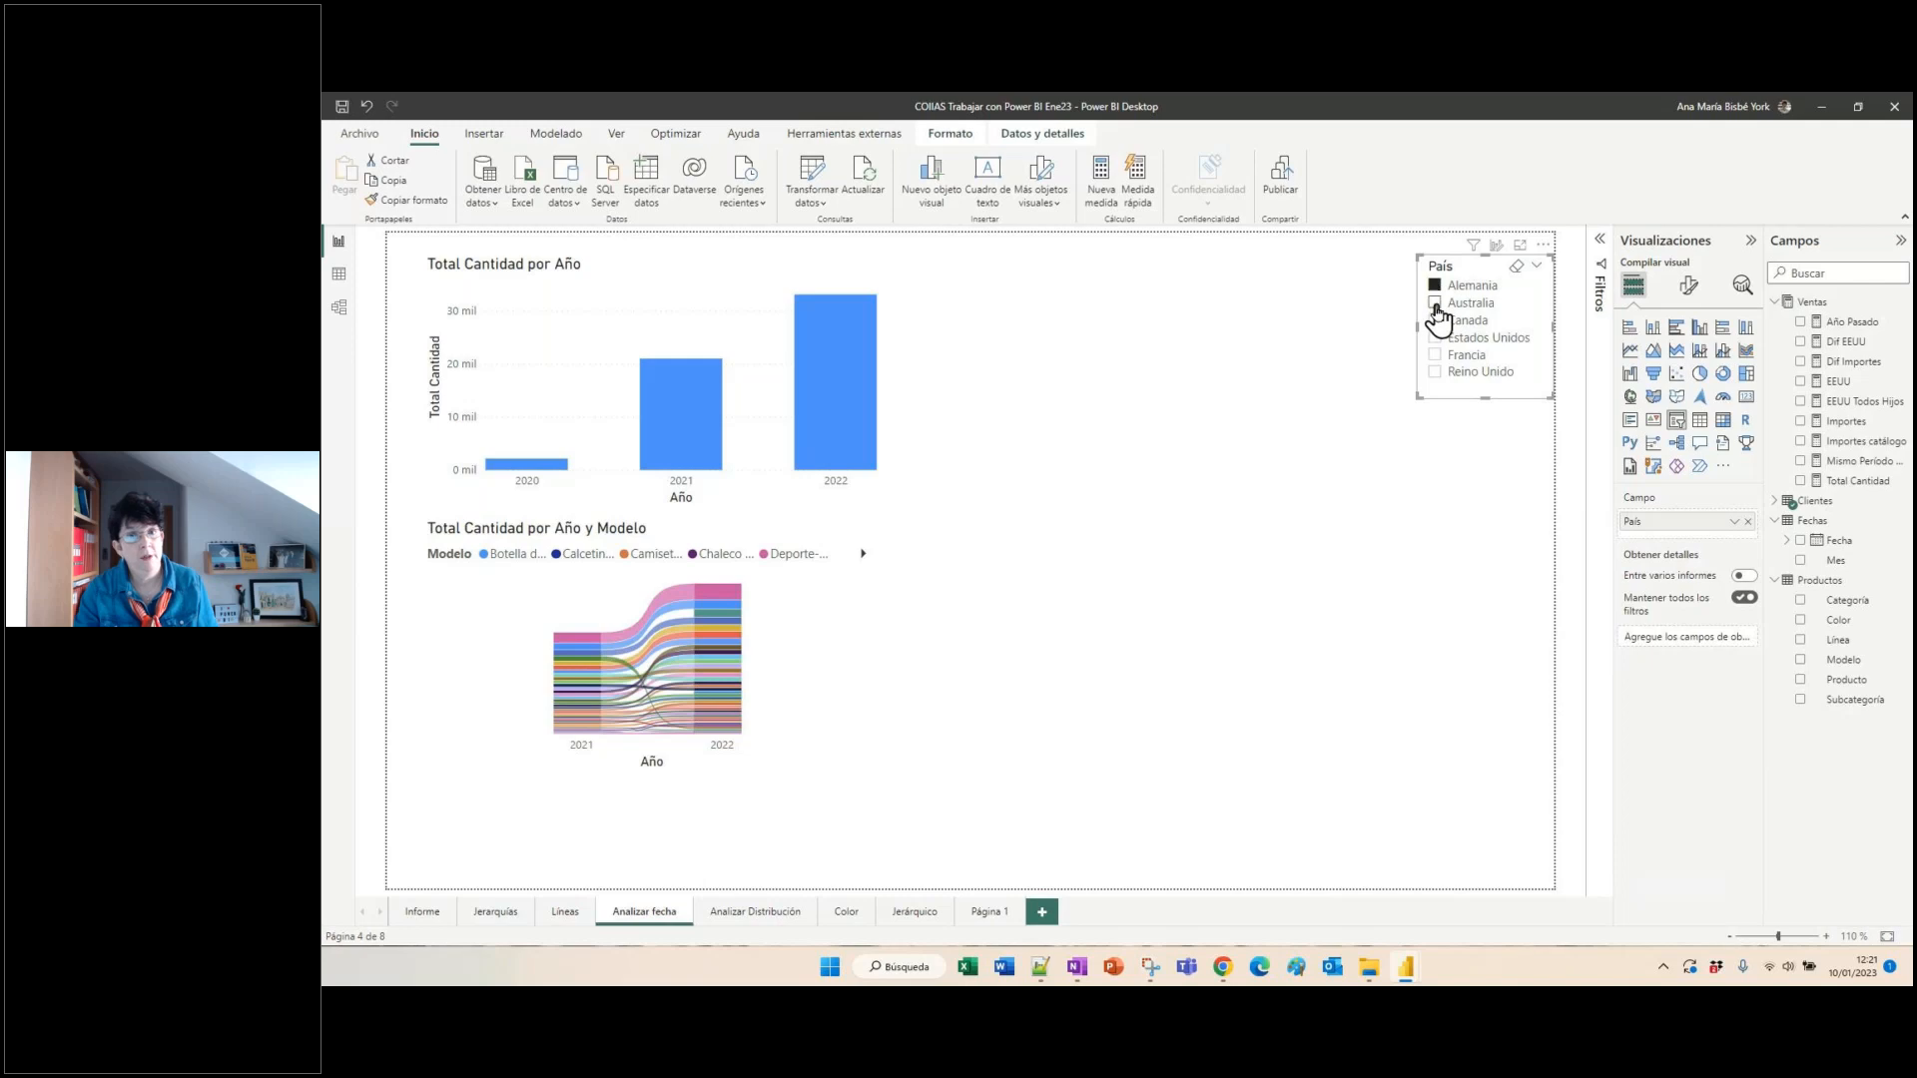
pyautogui.click(1435, 303)
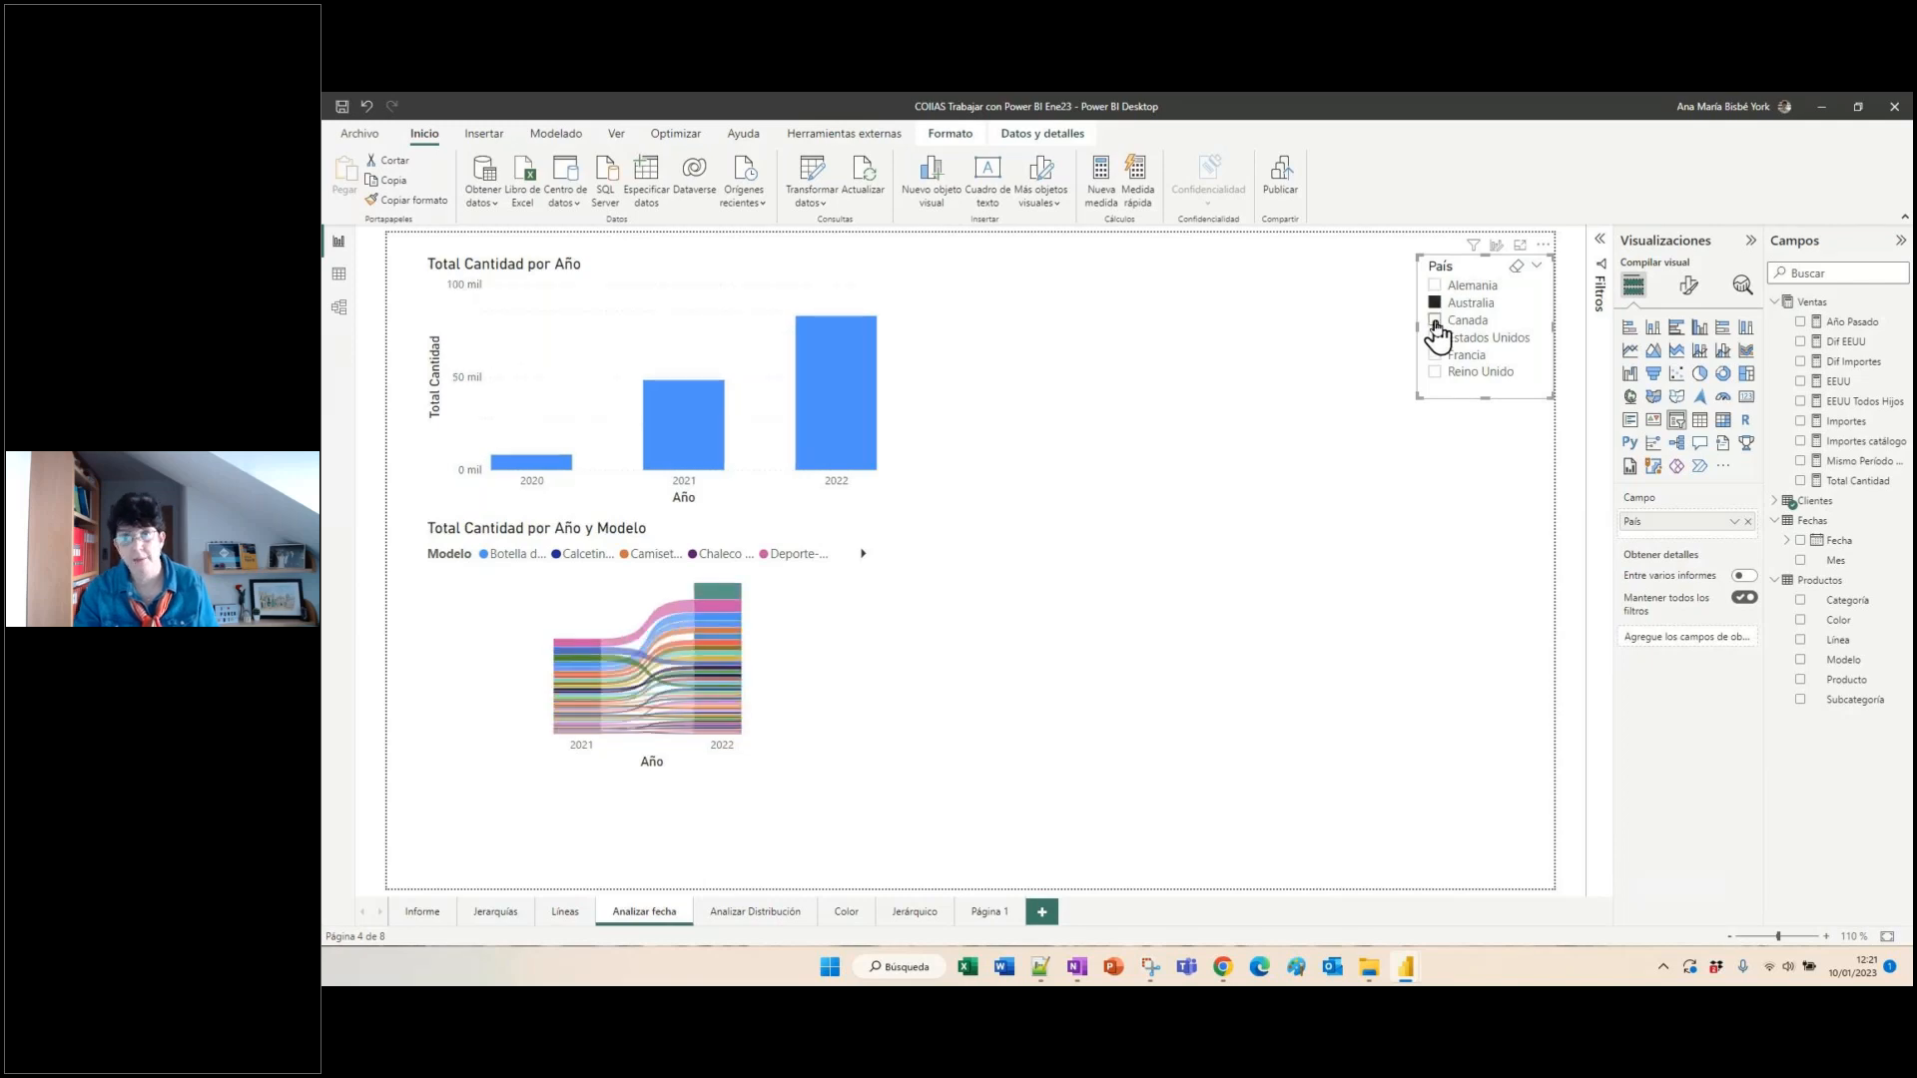
pyautogui.click(1435, 320)
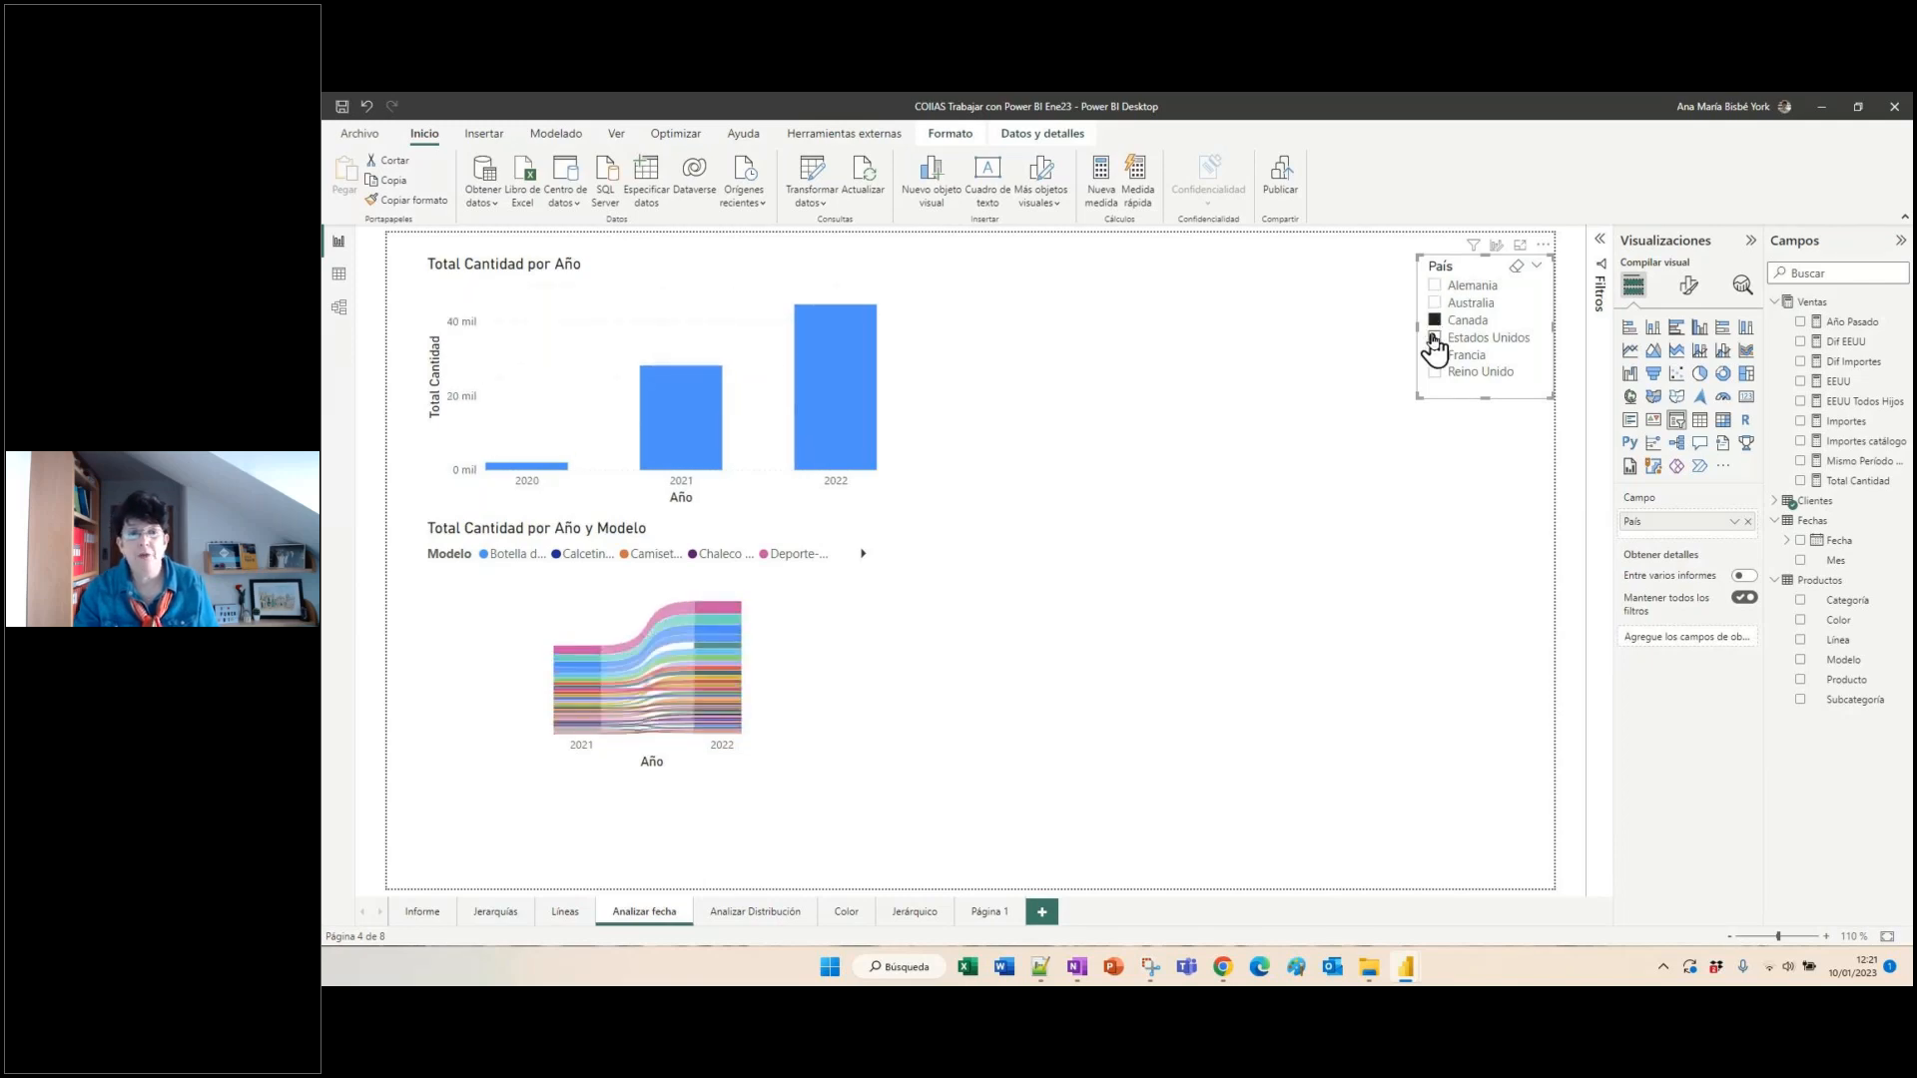
pyautogui.click(1435, 339)
pyautogui.click(1435, 355)
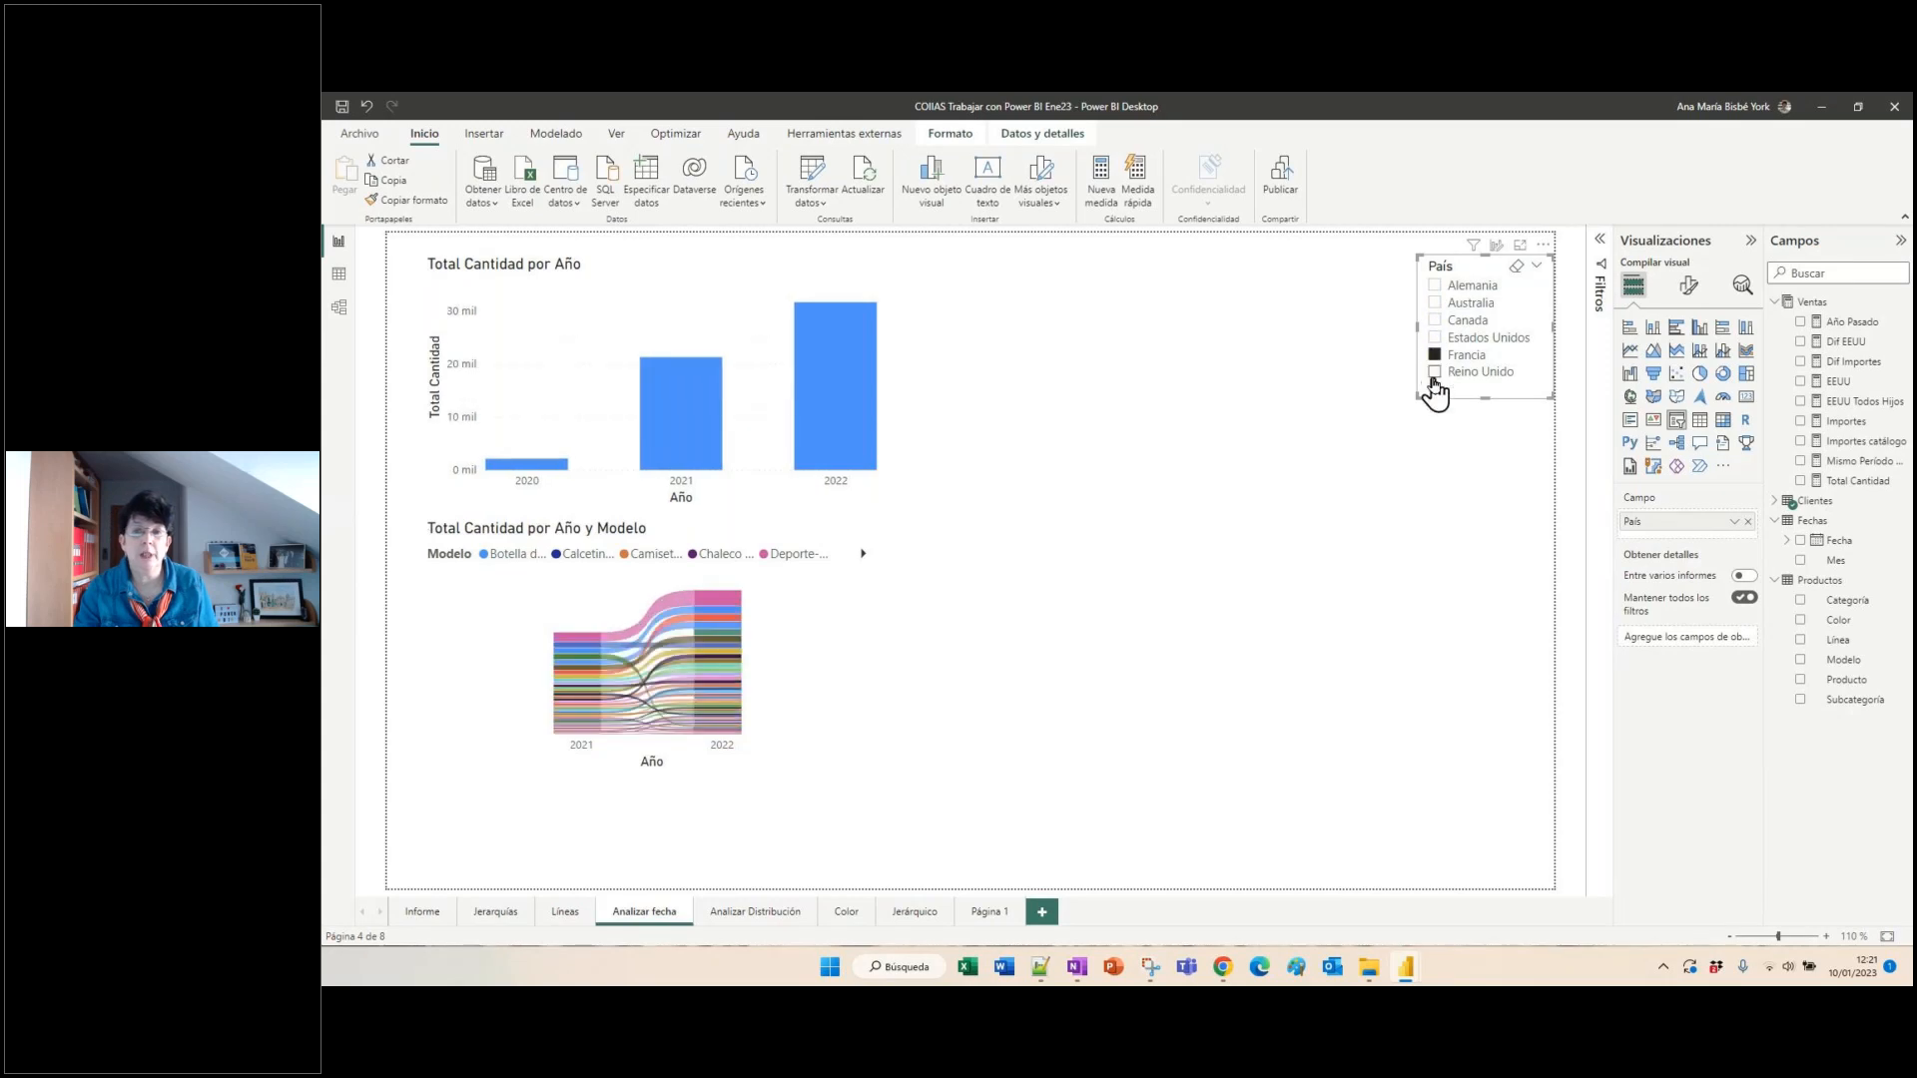
pyautogui.click(1434, 372)
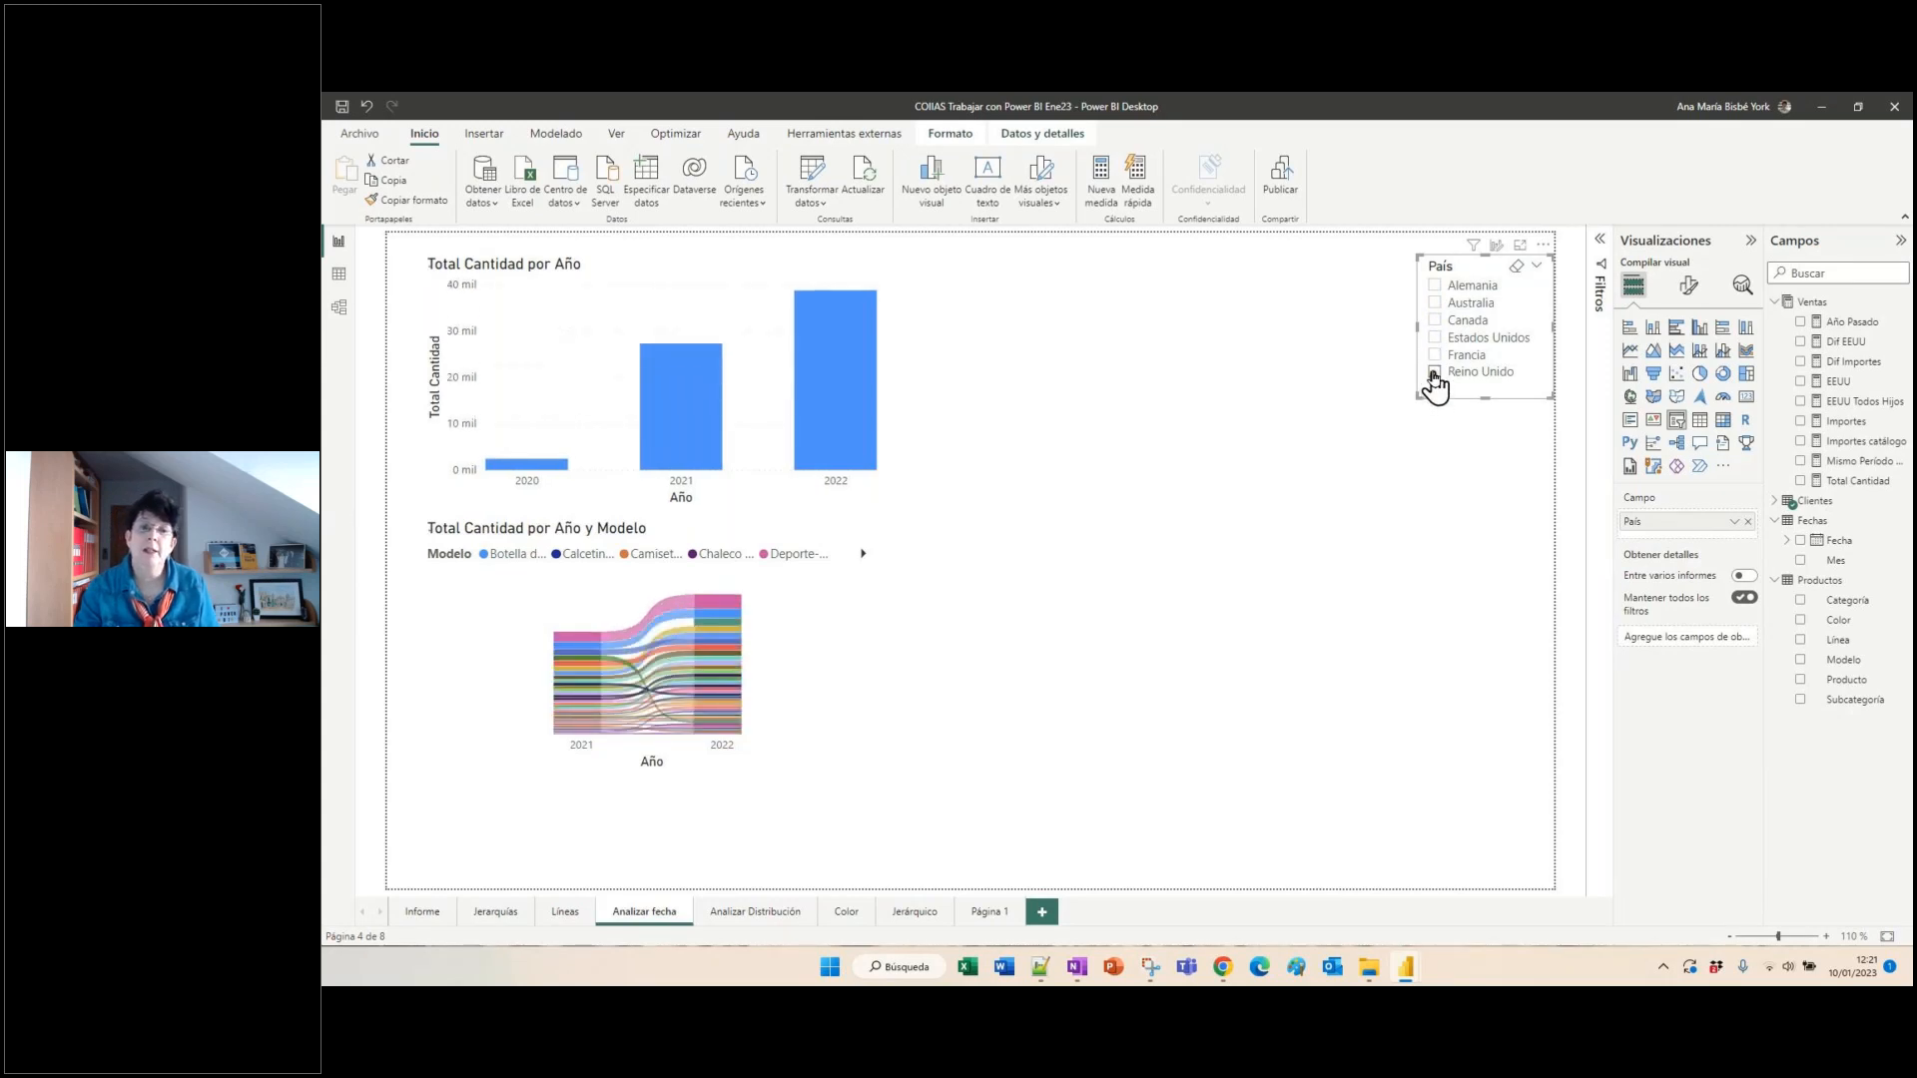
pyautogui.click(1434, 373)
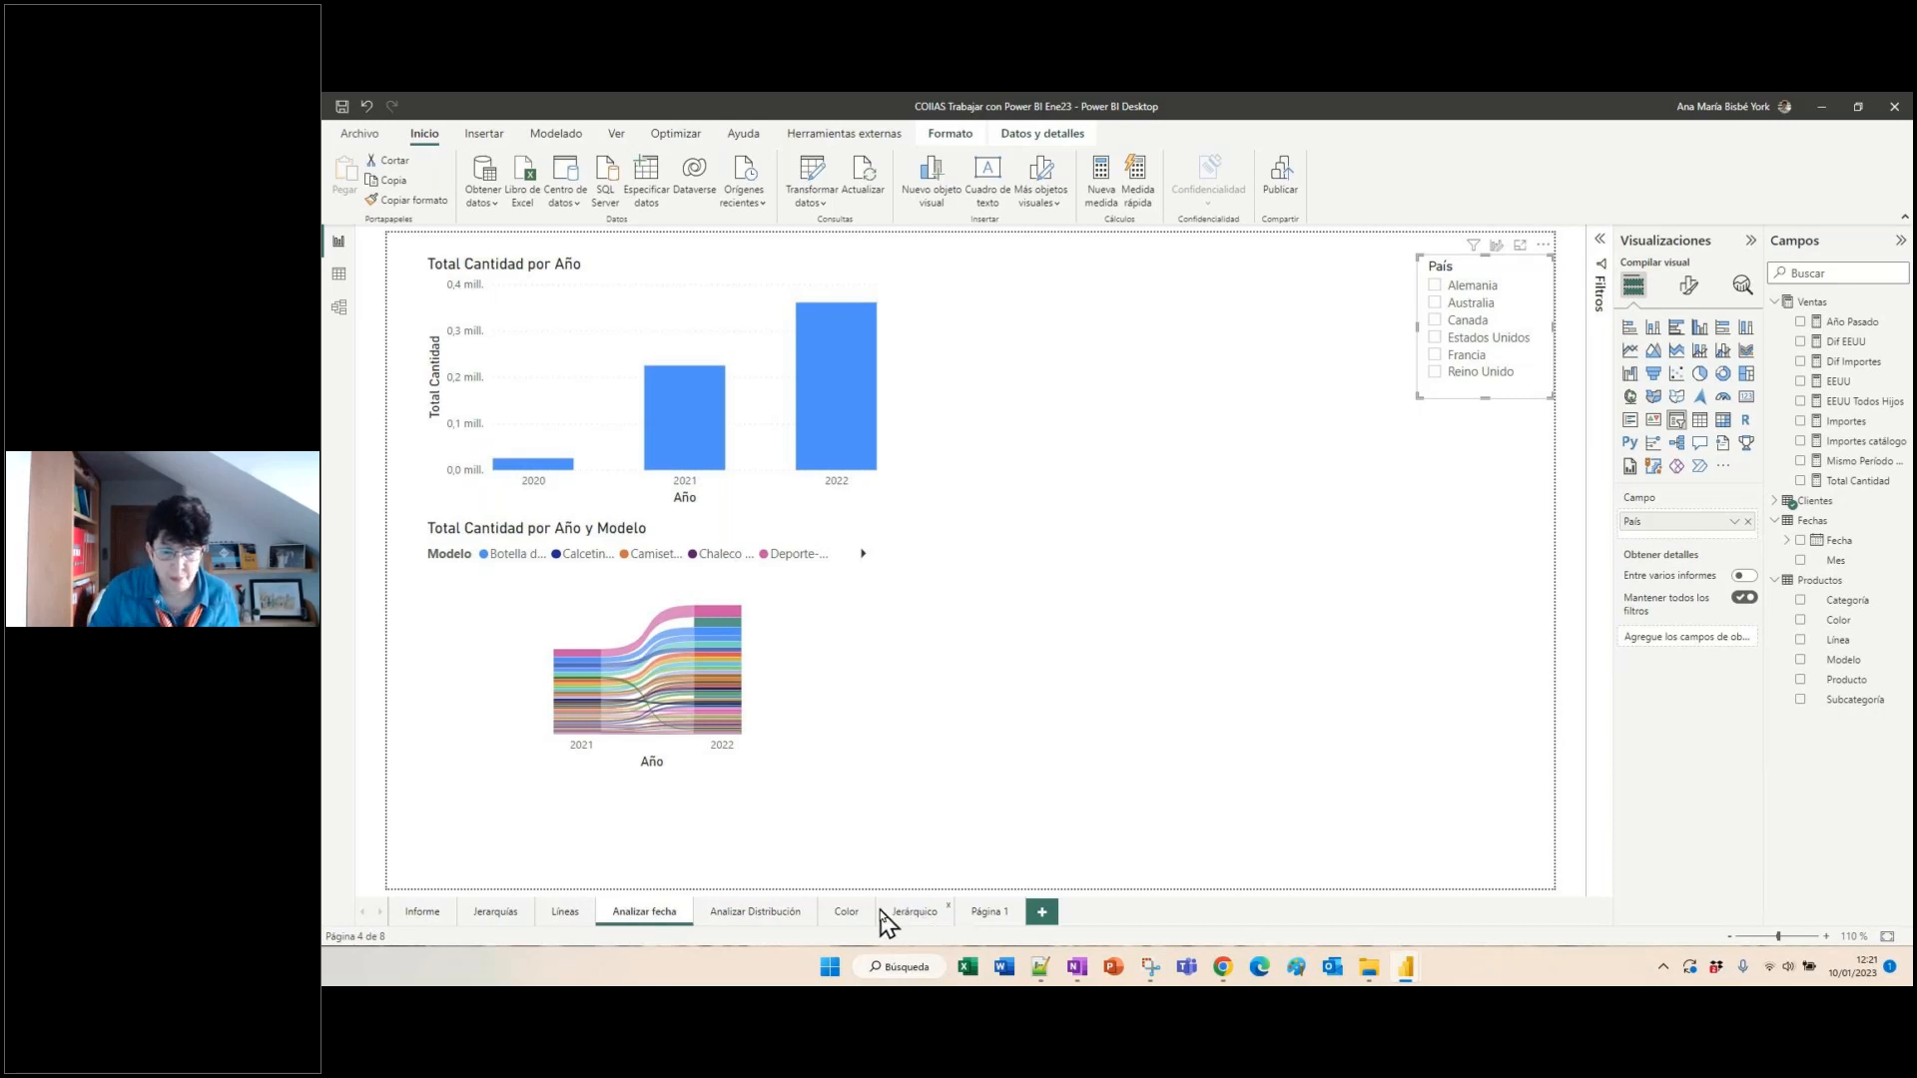
# - On the Color page, view the conditional formatting options for Total Cantidad in the Subcategoría table
pyautogui.click(845, 912)
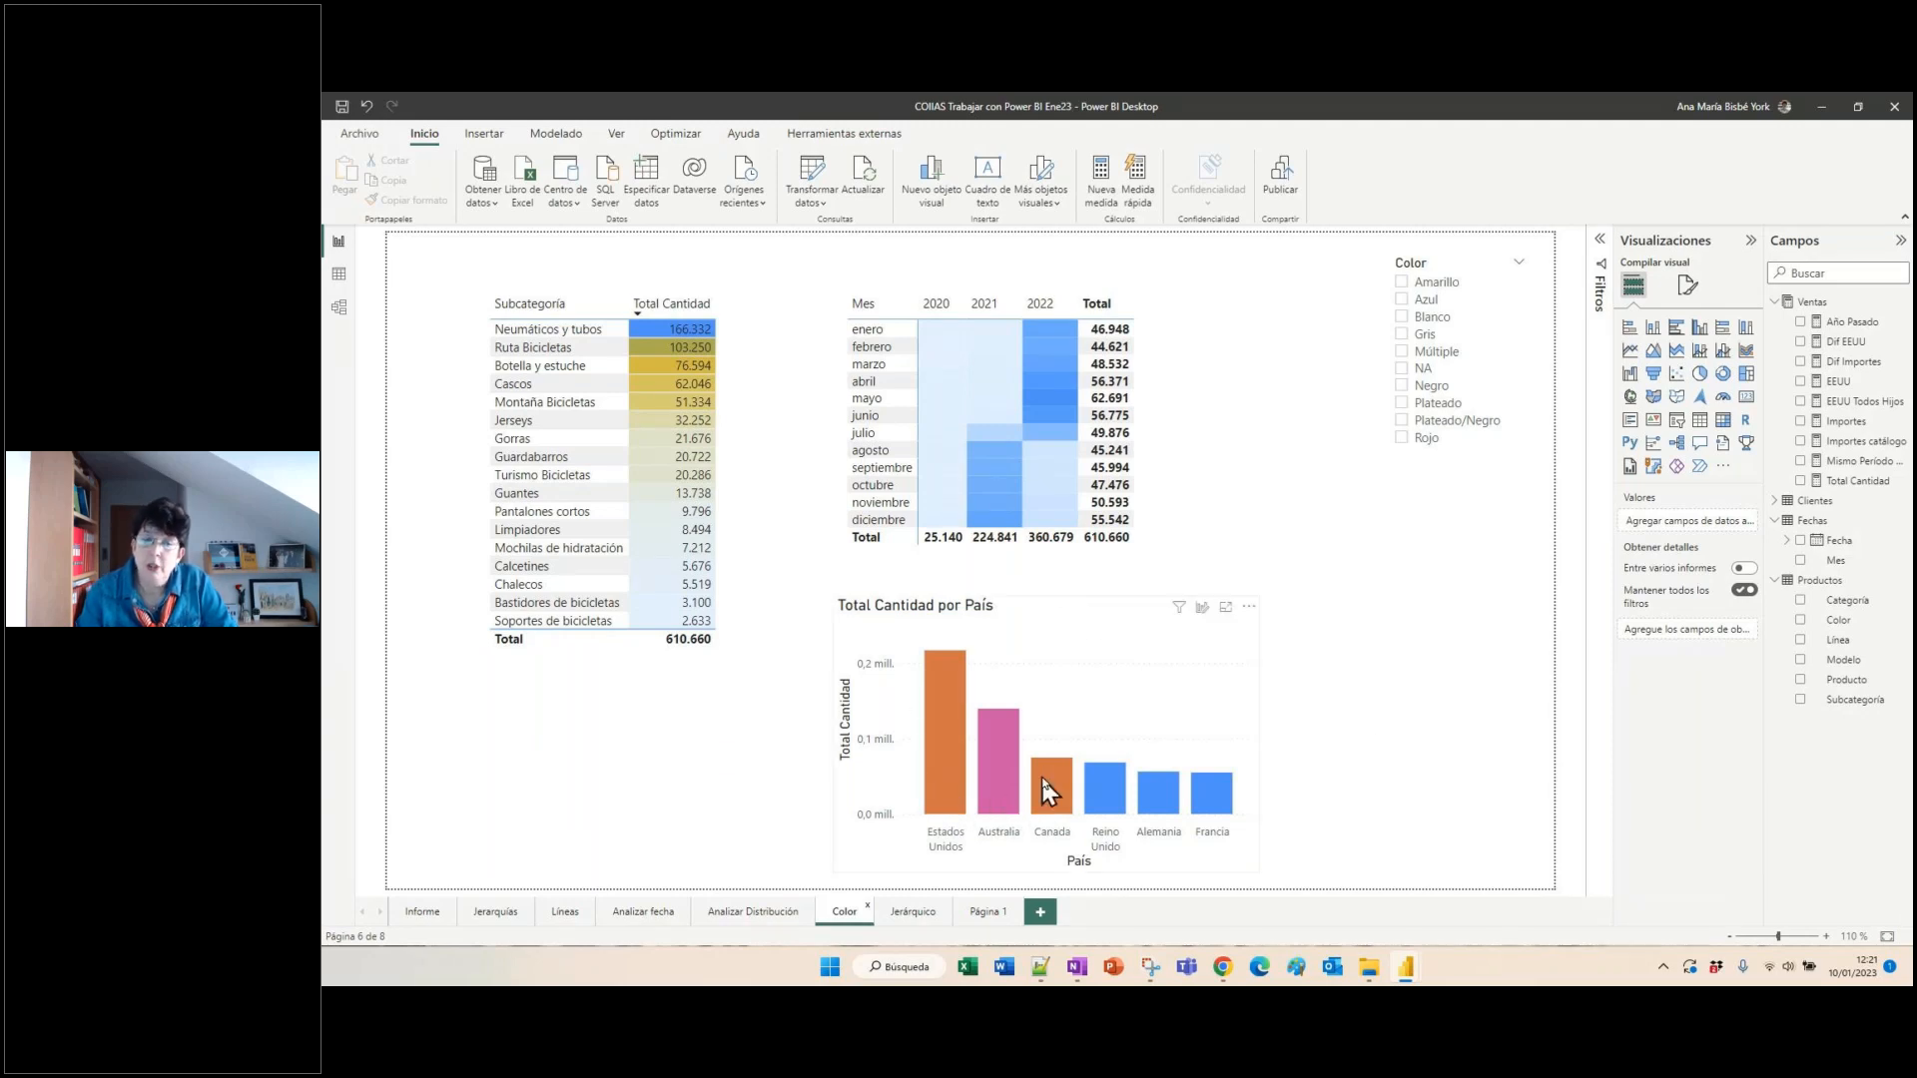
pyautogui.moveTo(1048, 789)
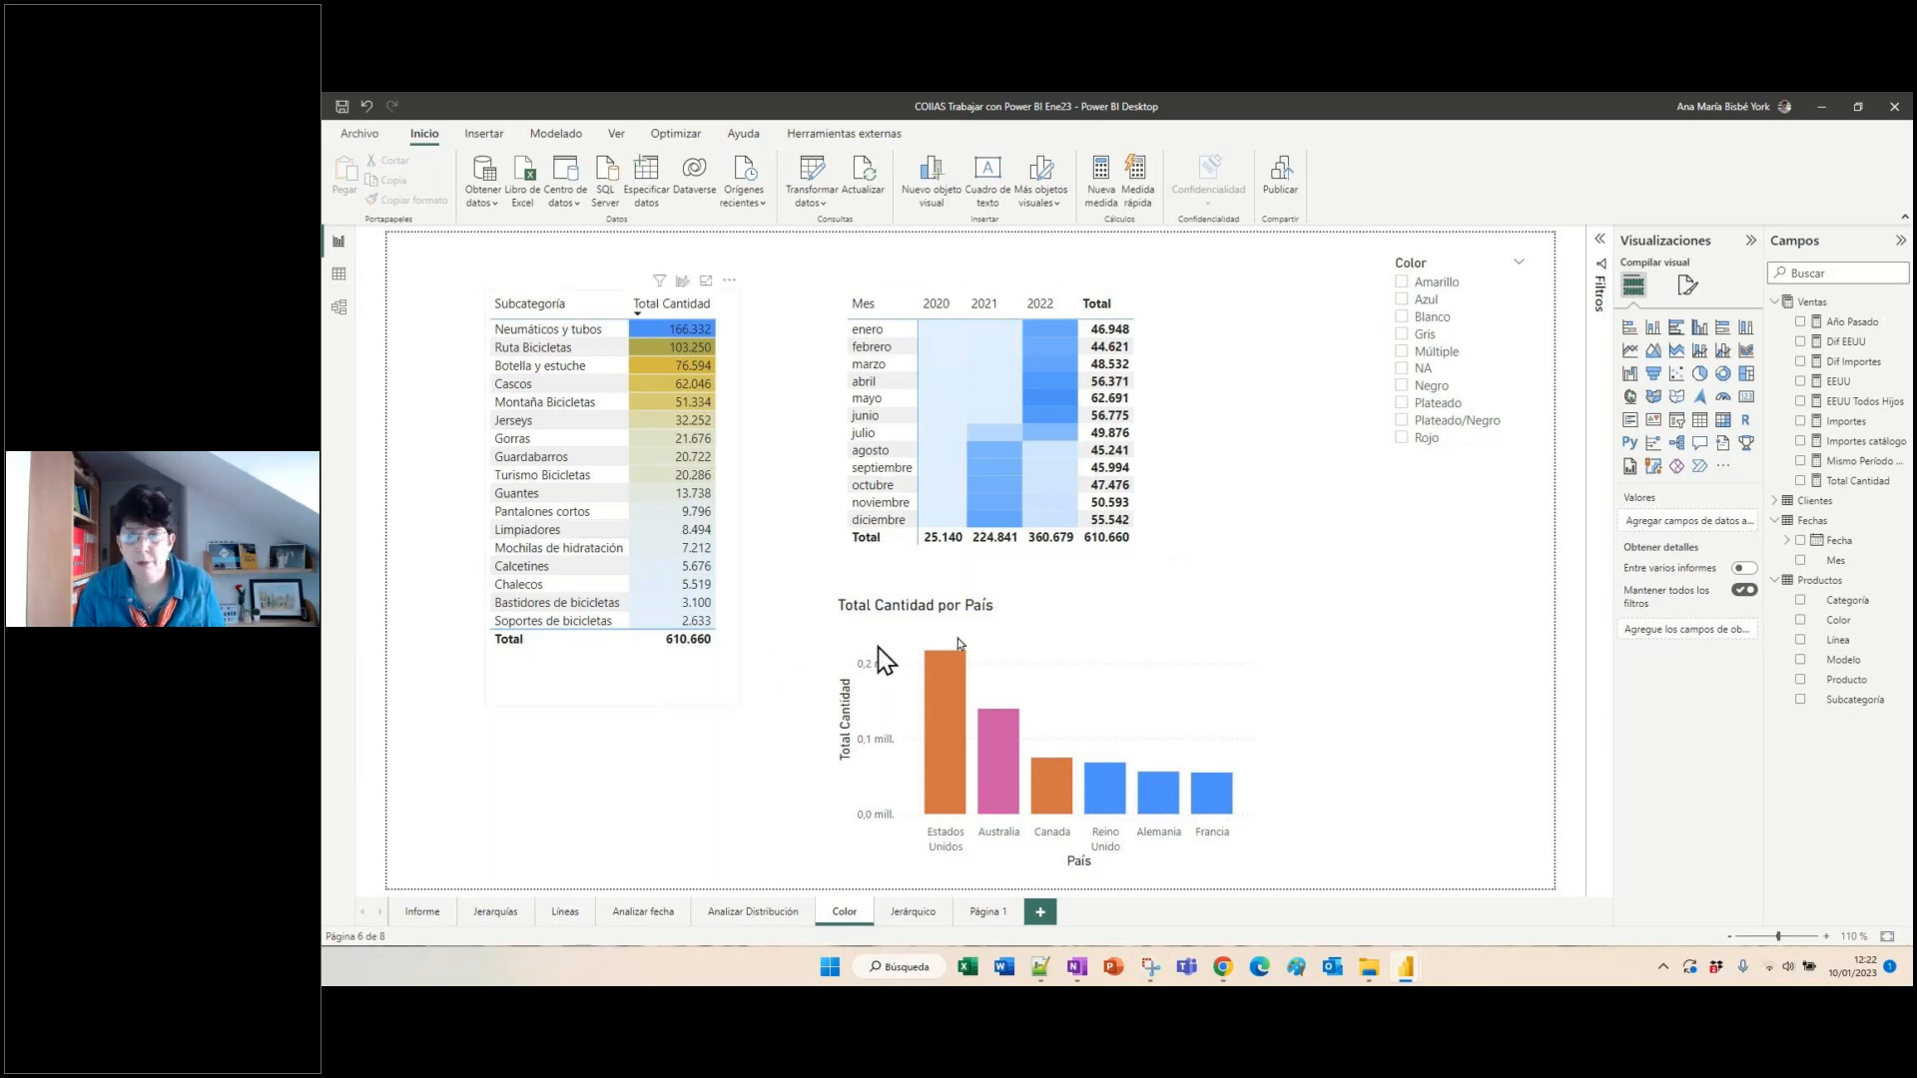
pyautogui.click(689, 674)
pyautogui.click(1736, 542)
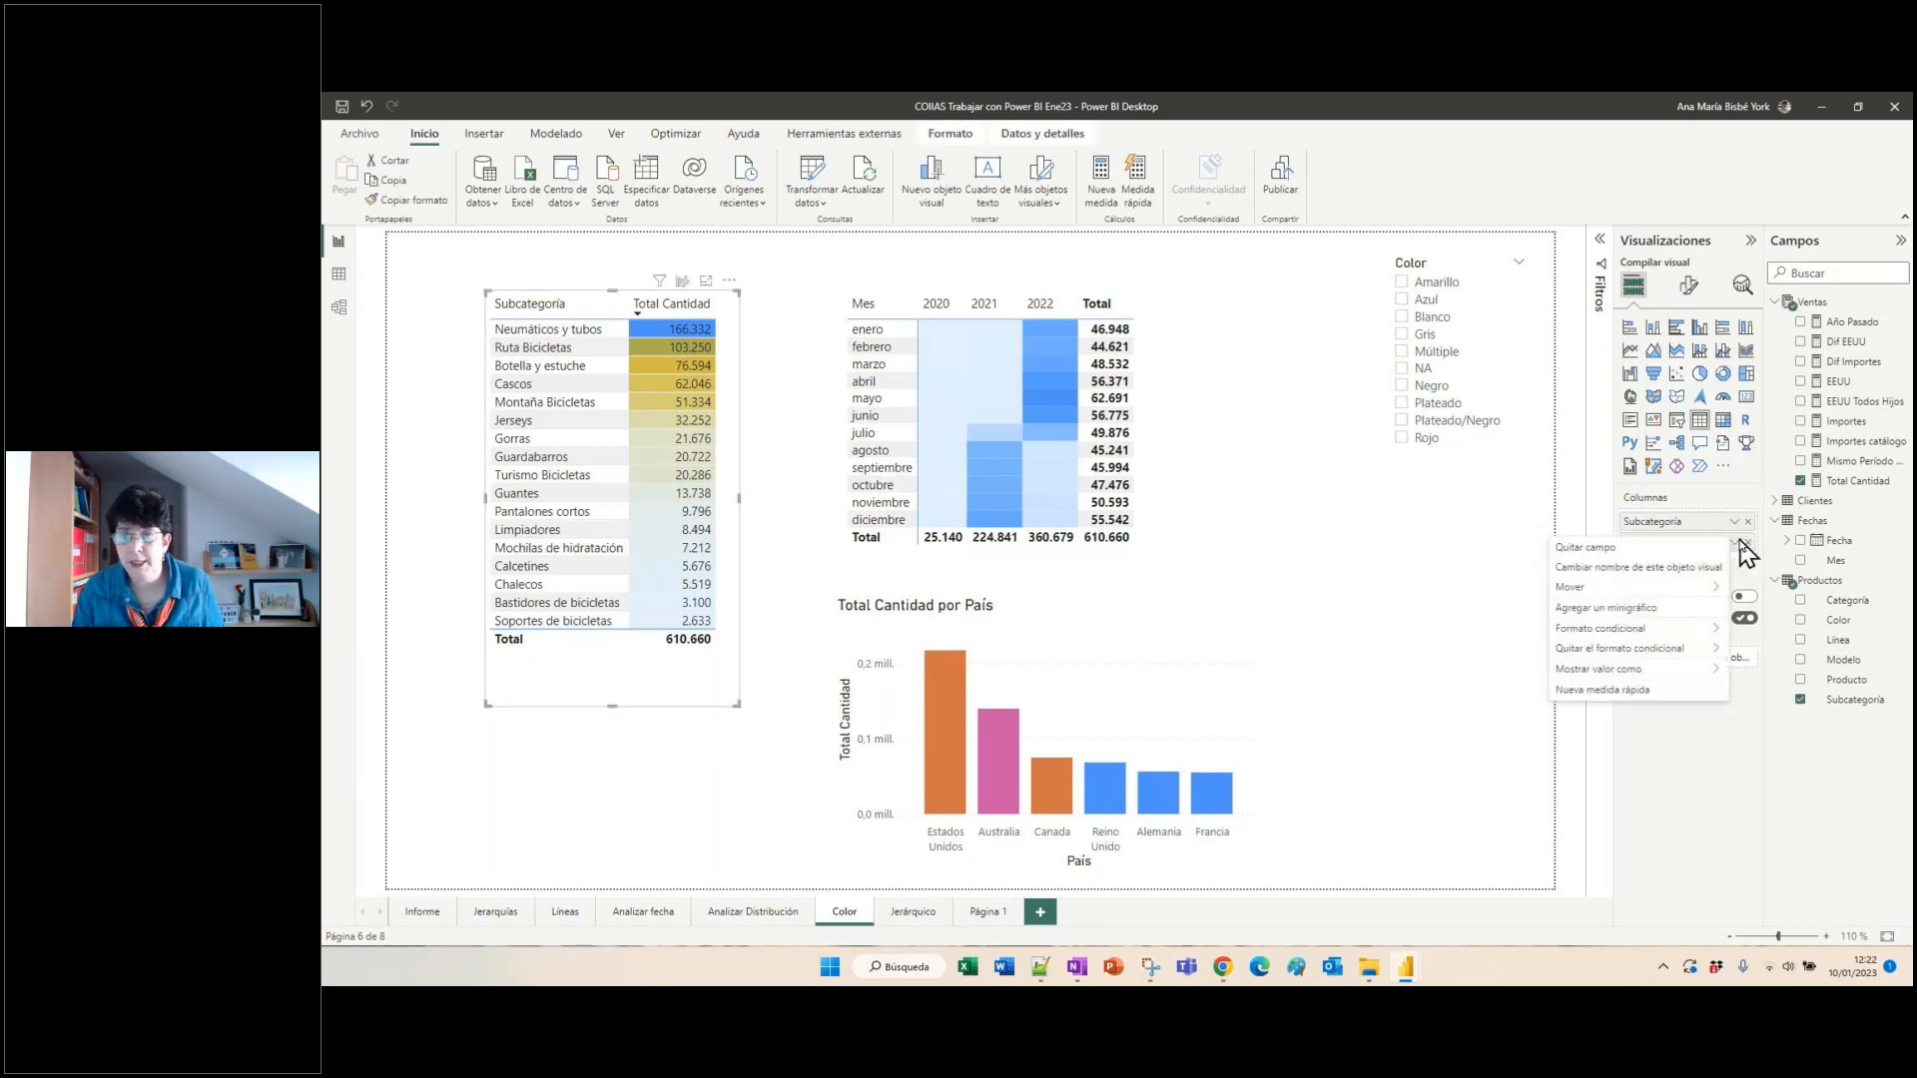
pyautogui.moveTo(1667, 635)
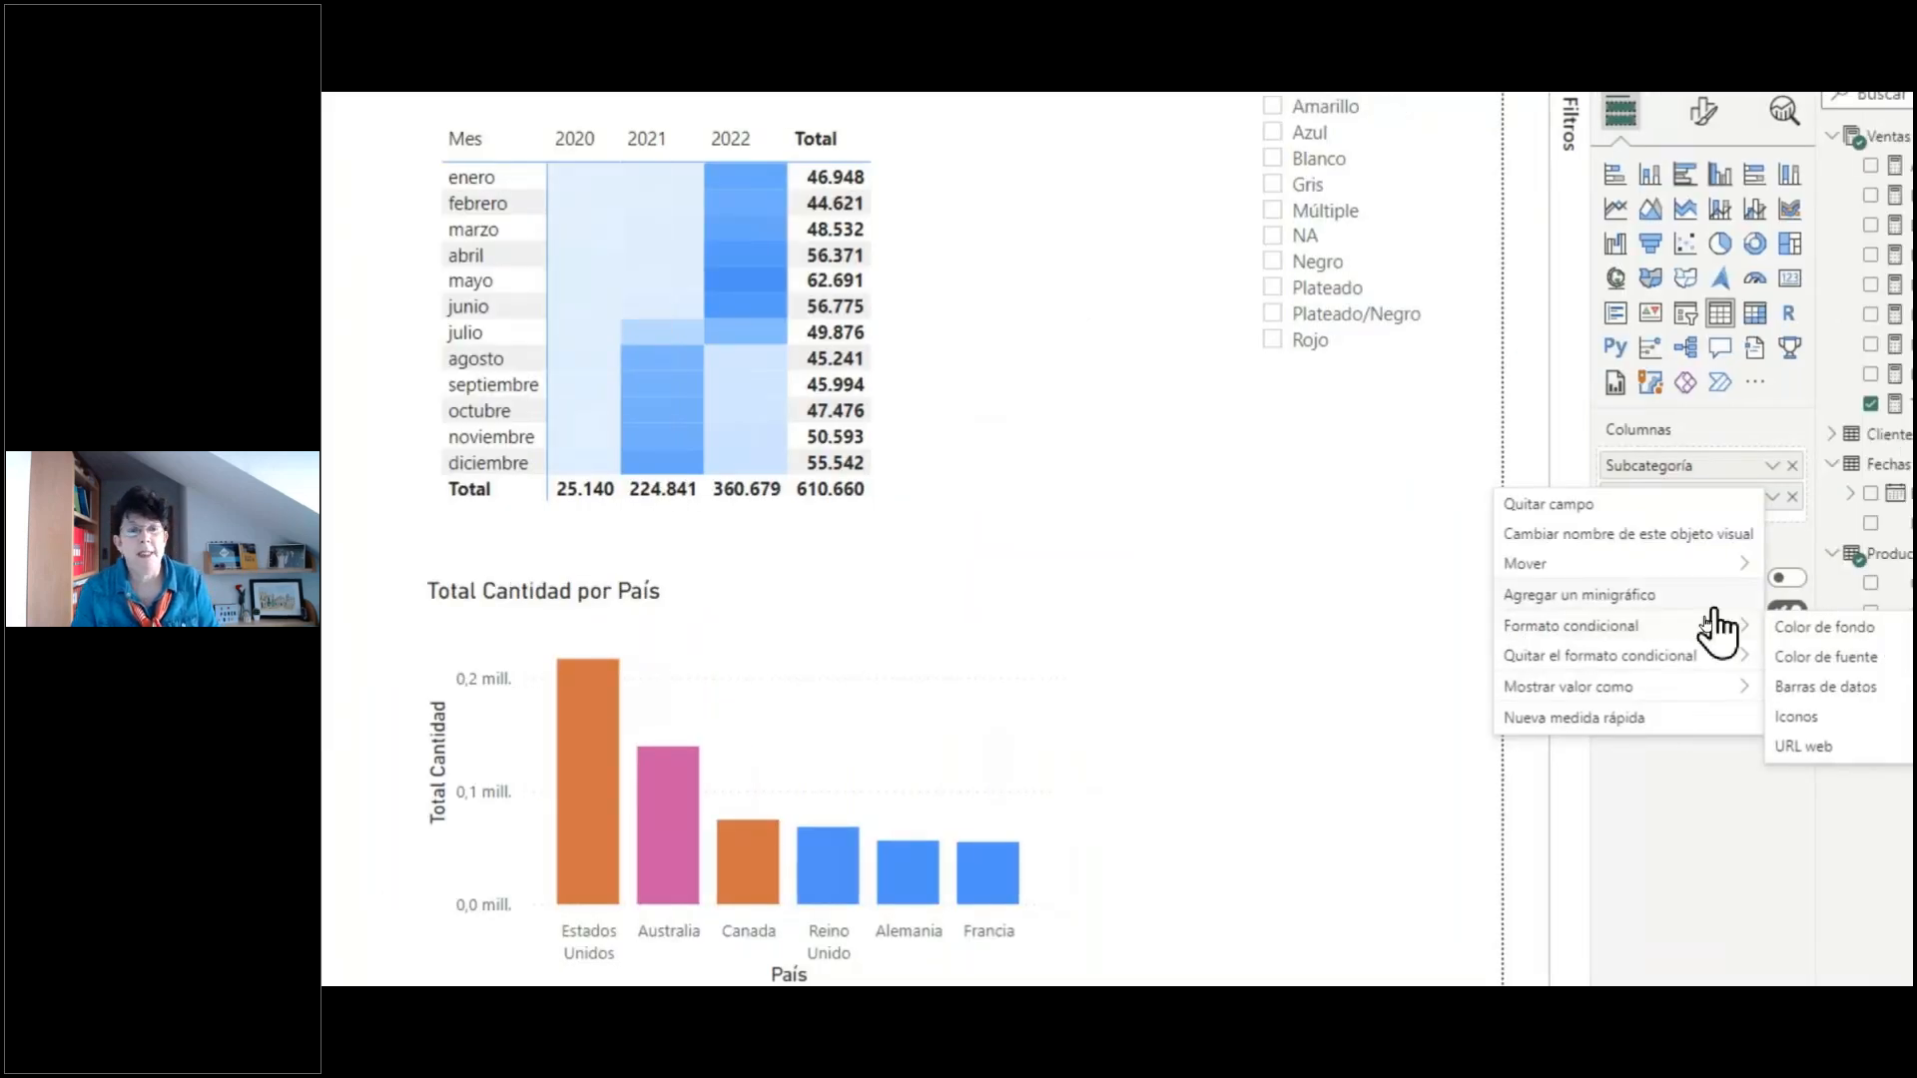
pyautogui.press('Escape')
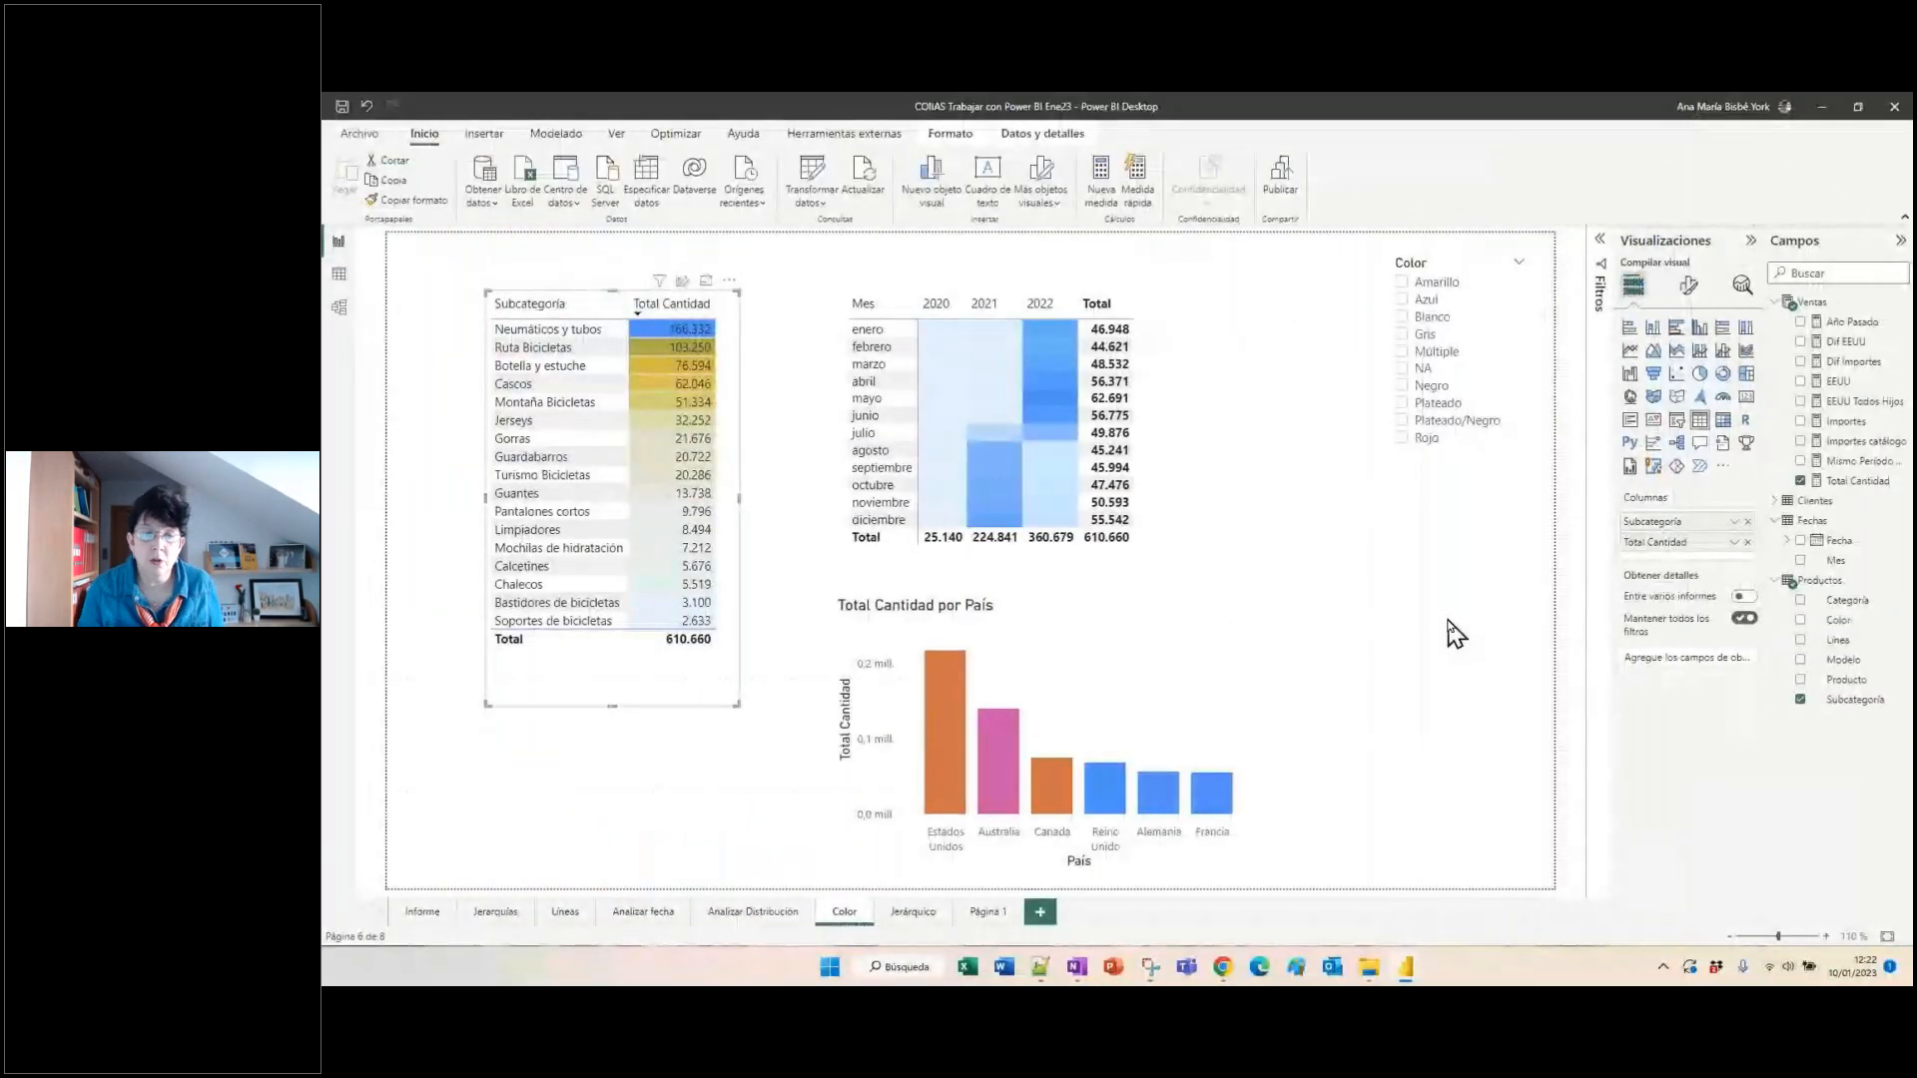
# - Open the Jerárquico page and review the AI visuals available for insertion
pyautogui.click(935, 925)
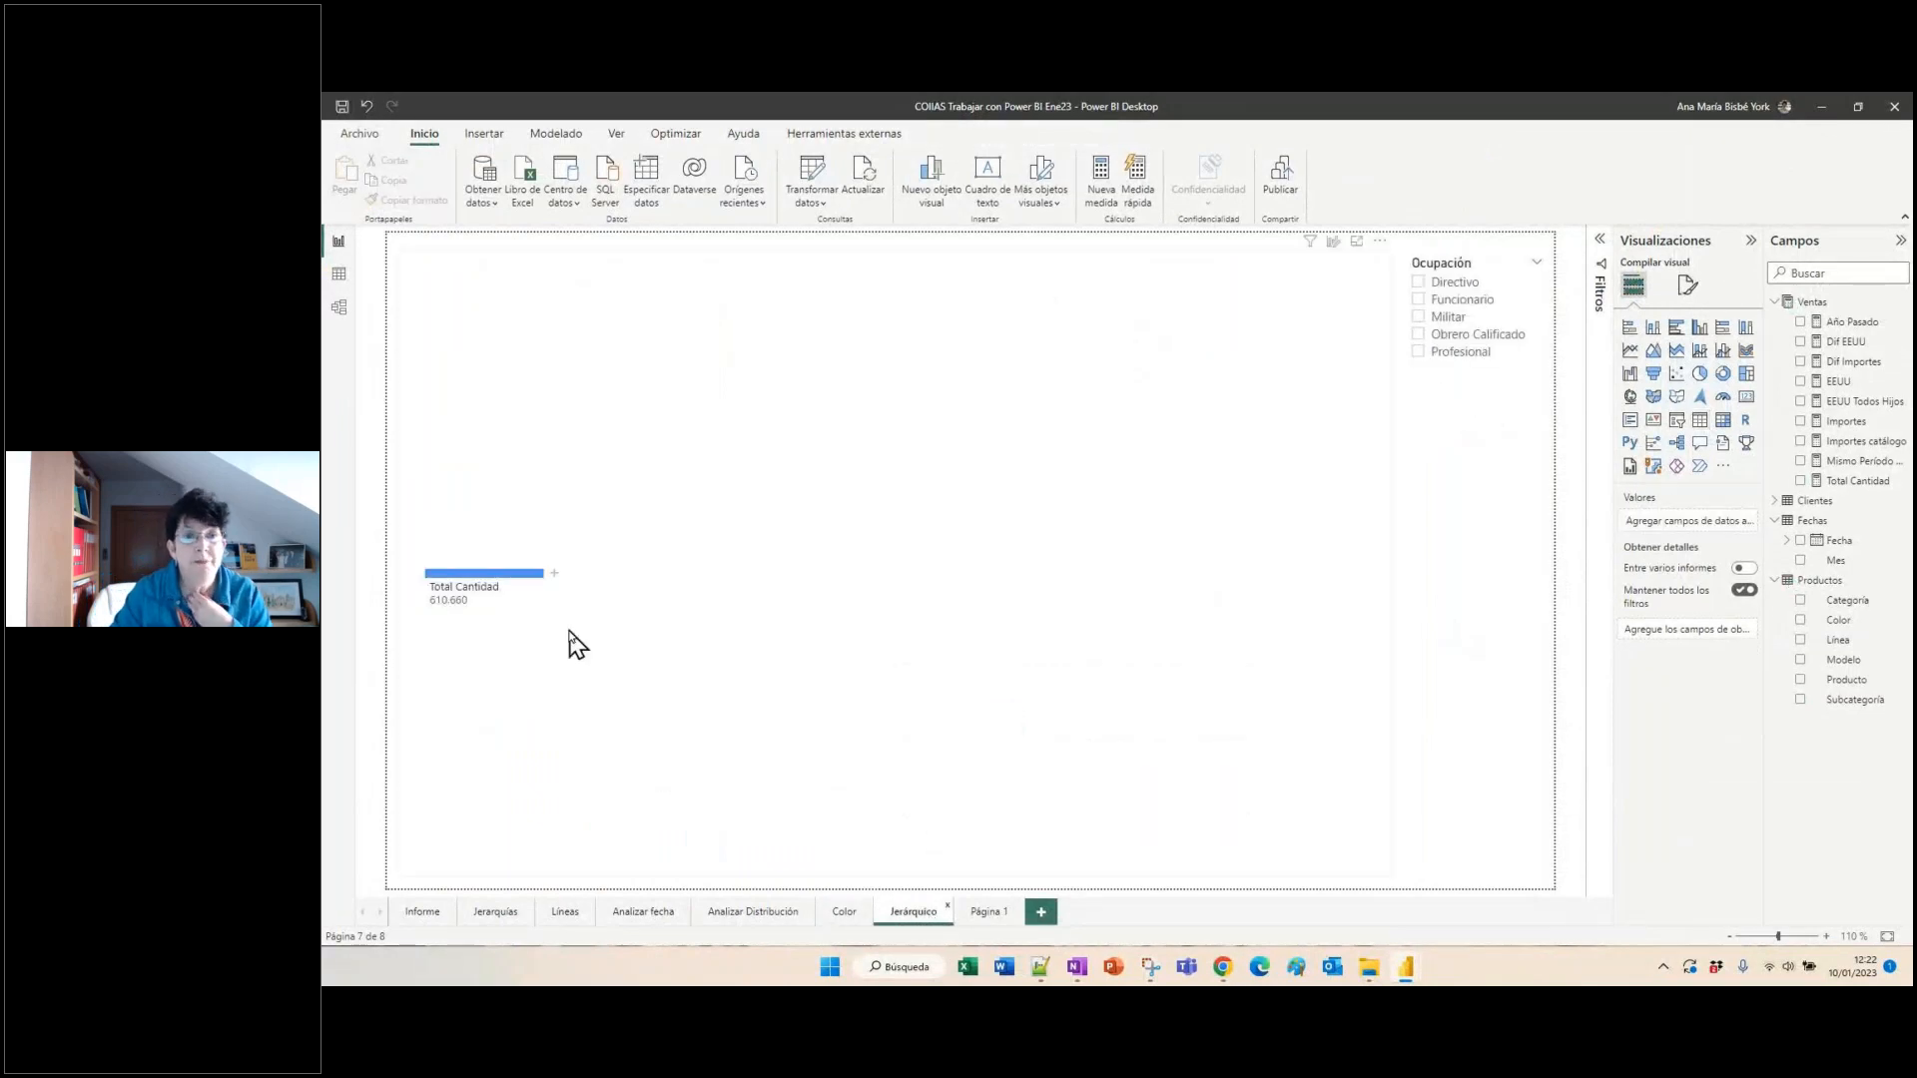
pyautogui.click(500, 133)
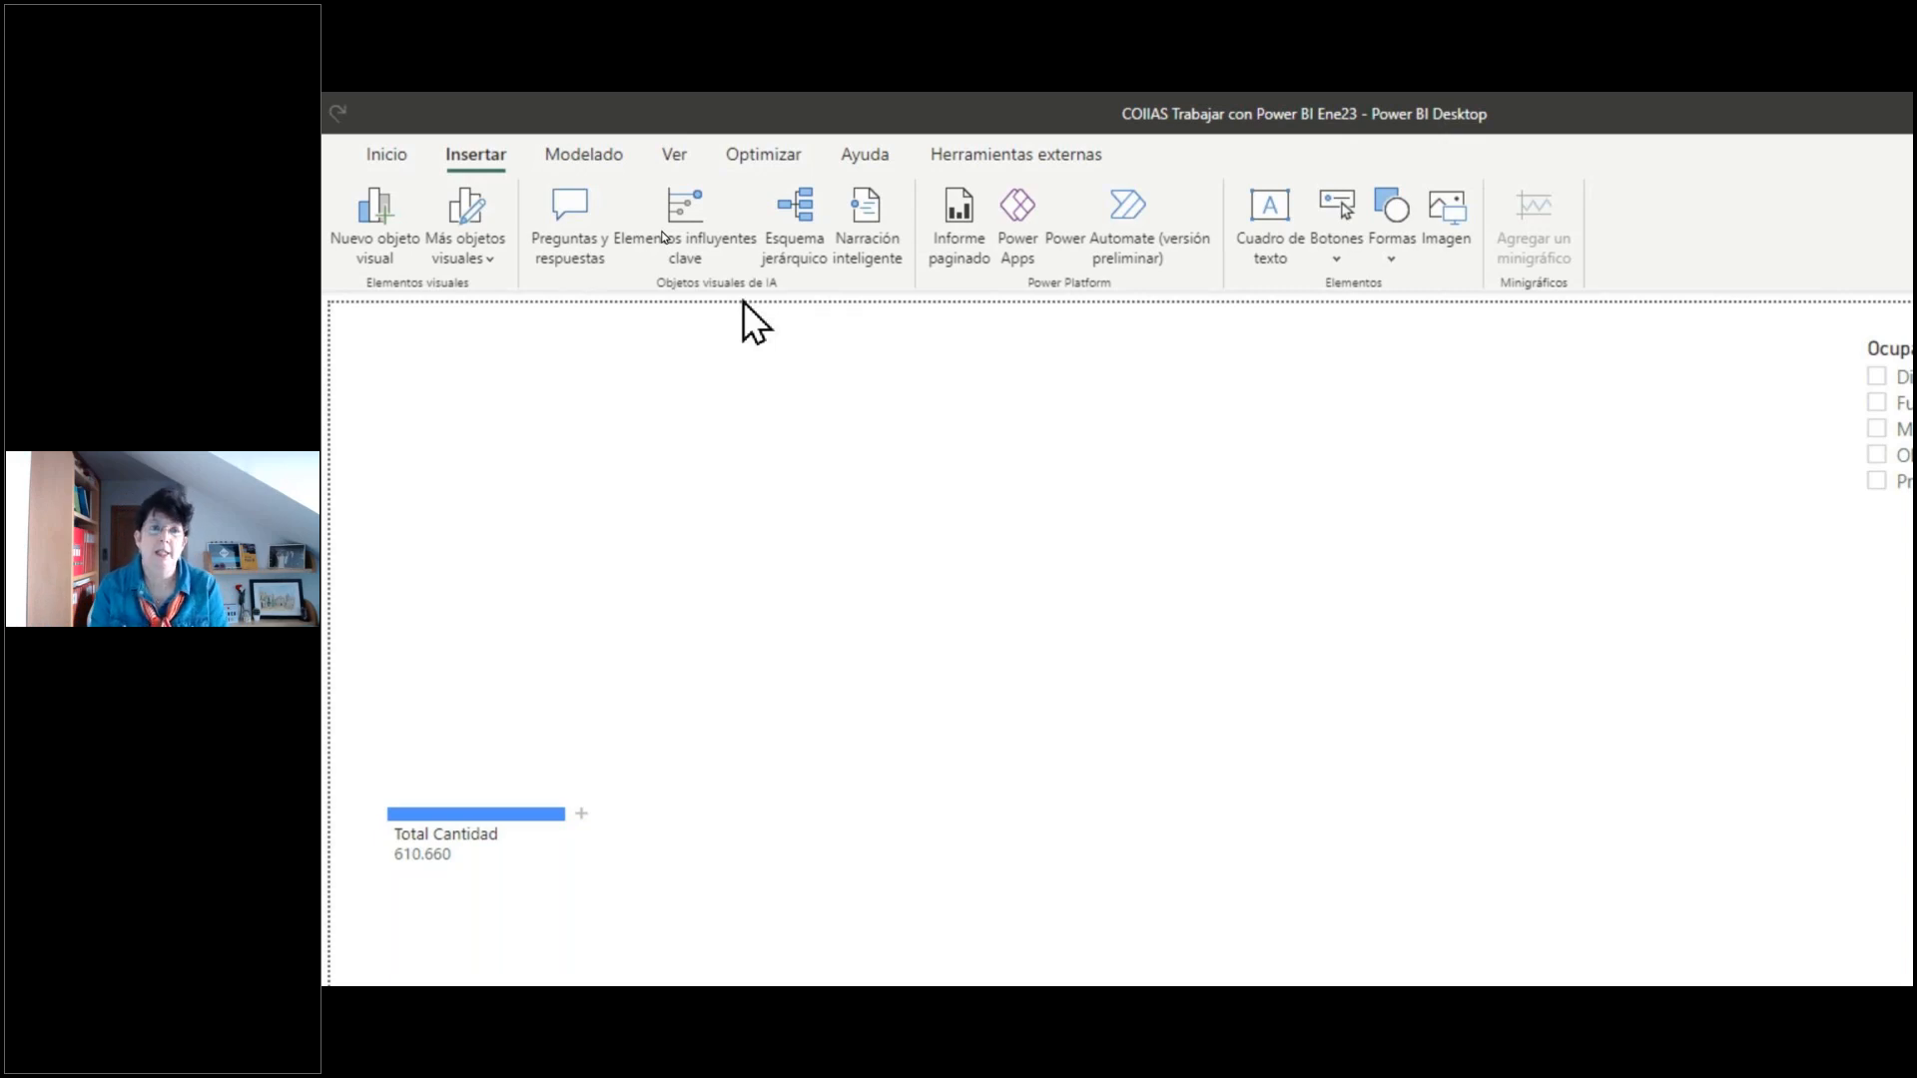
pyautogui.click(452, 384)
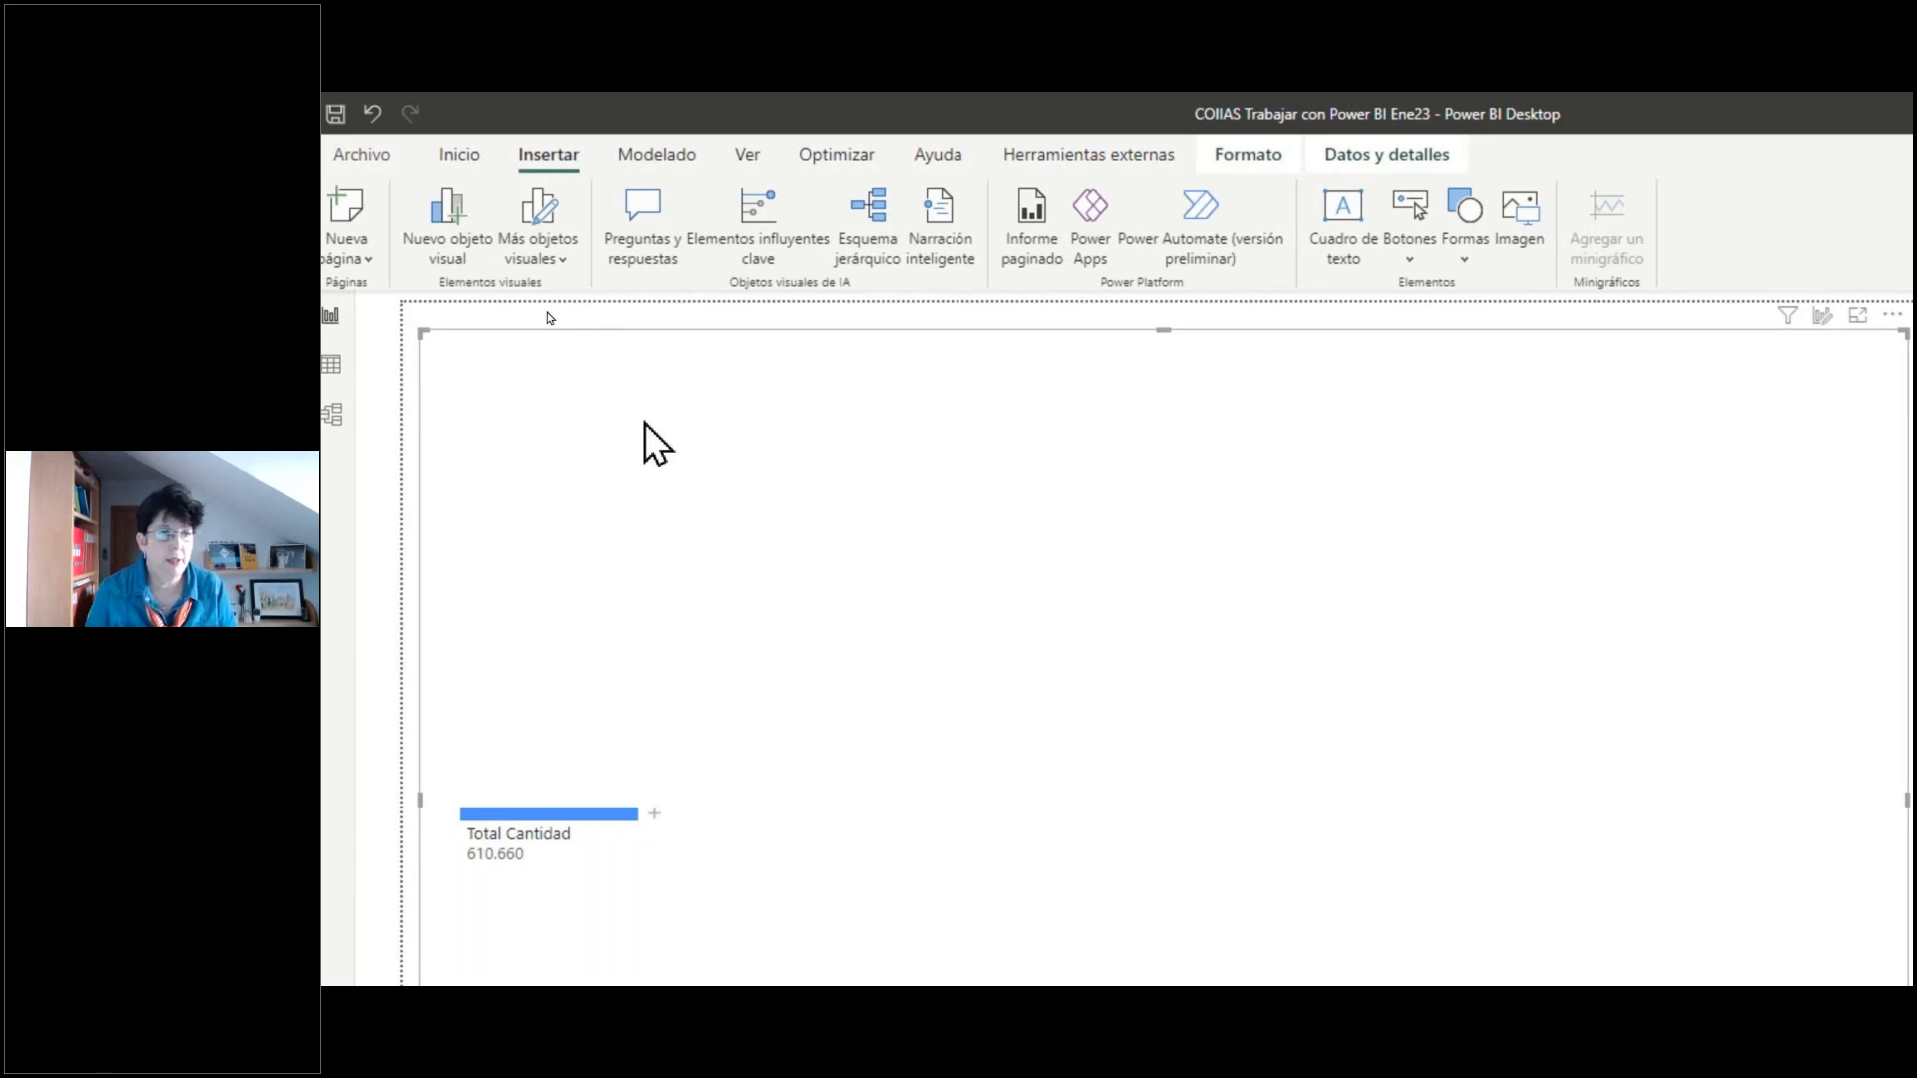
pyautogui.click(498, 323)
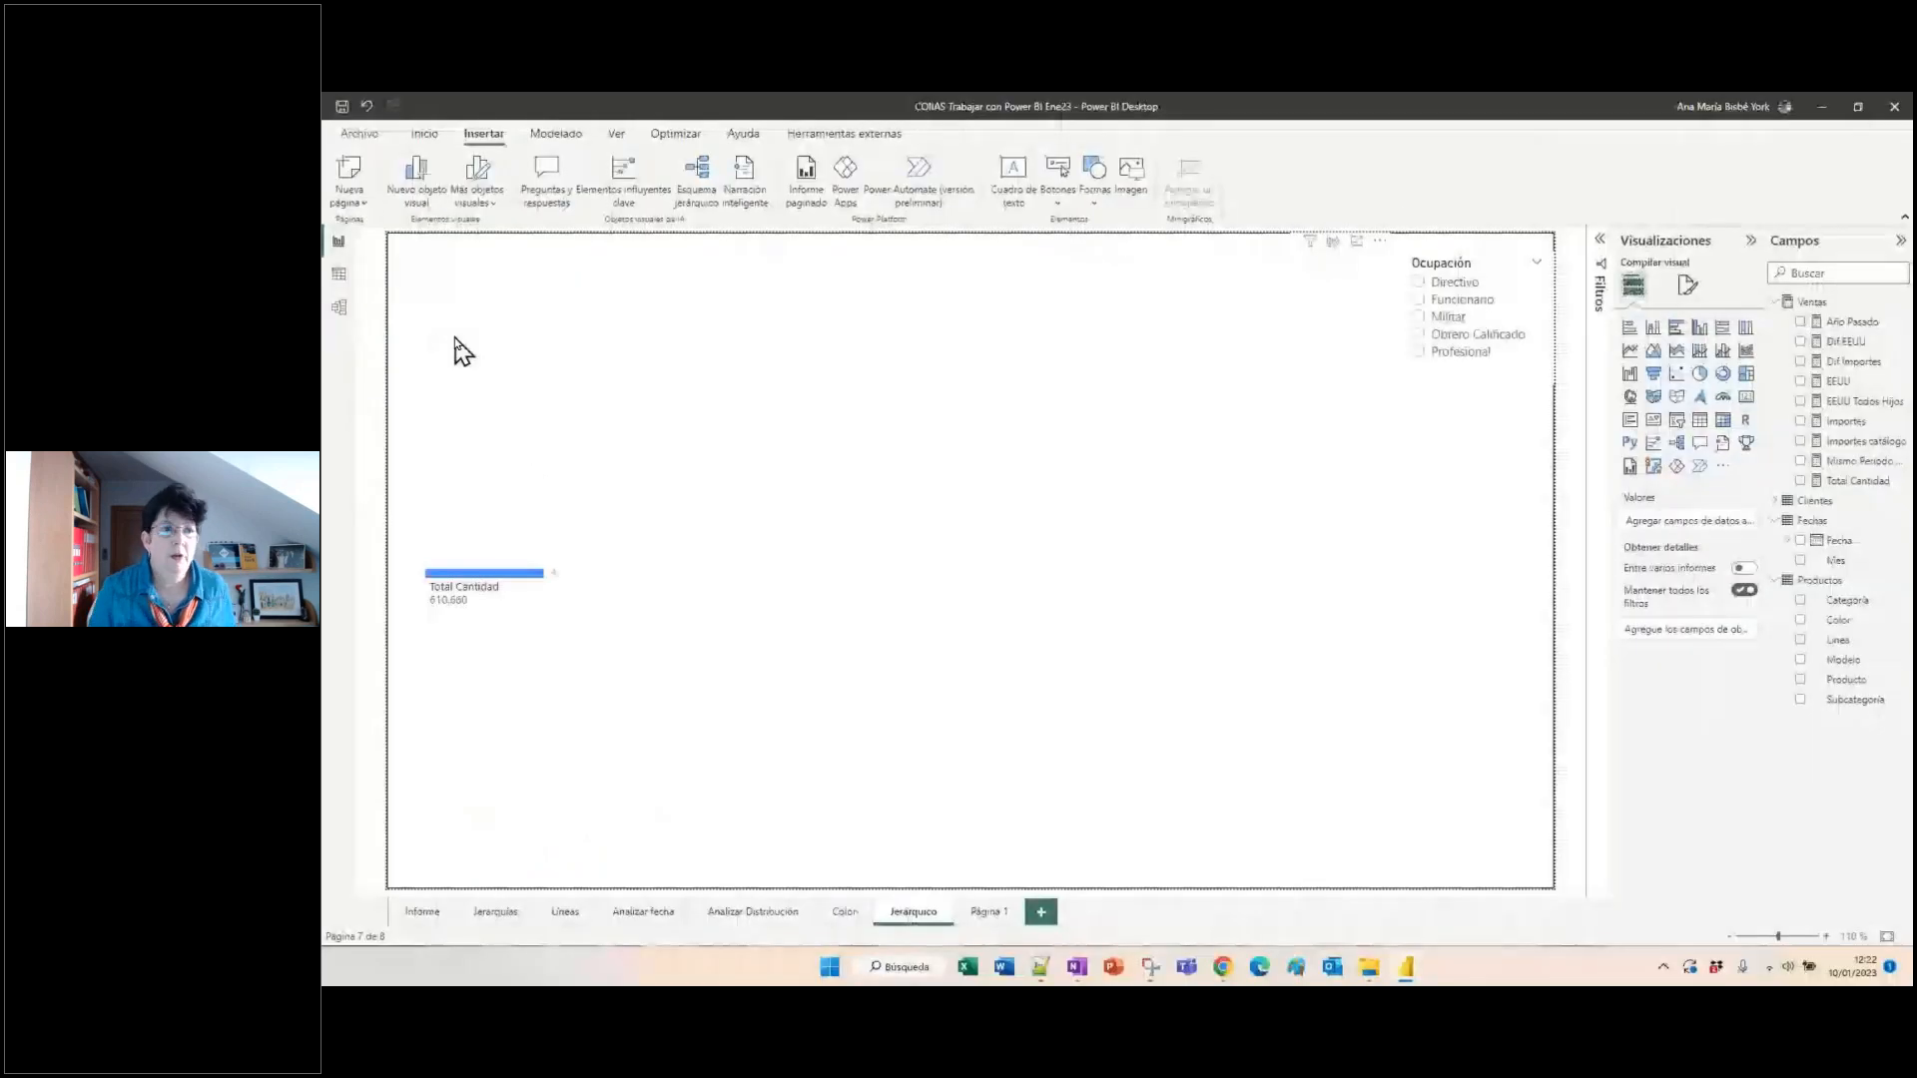
# - Add a Preguntas y respuestas visual to the Jerárquico page, ask it for "total cantidad color", and size it to show the answer chart
pyautogui.doubleClick(436, 259)
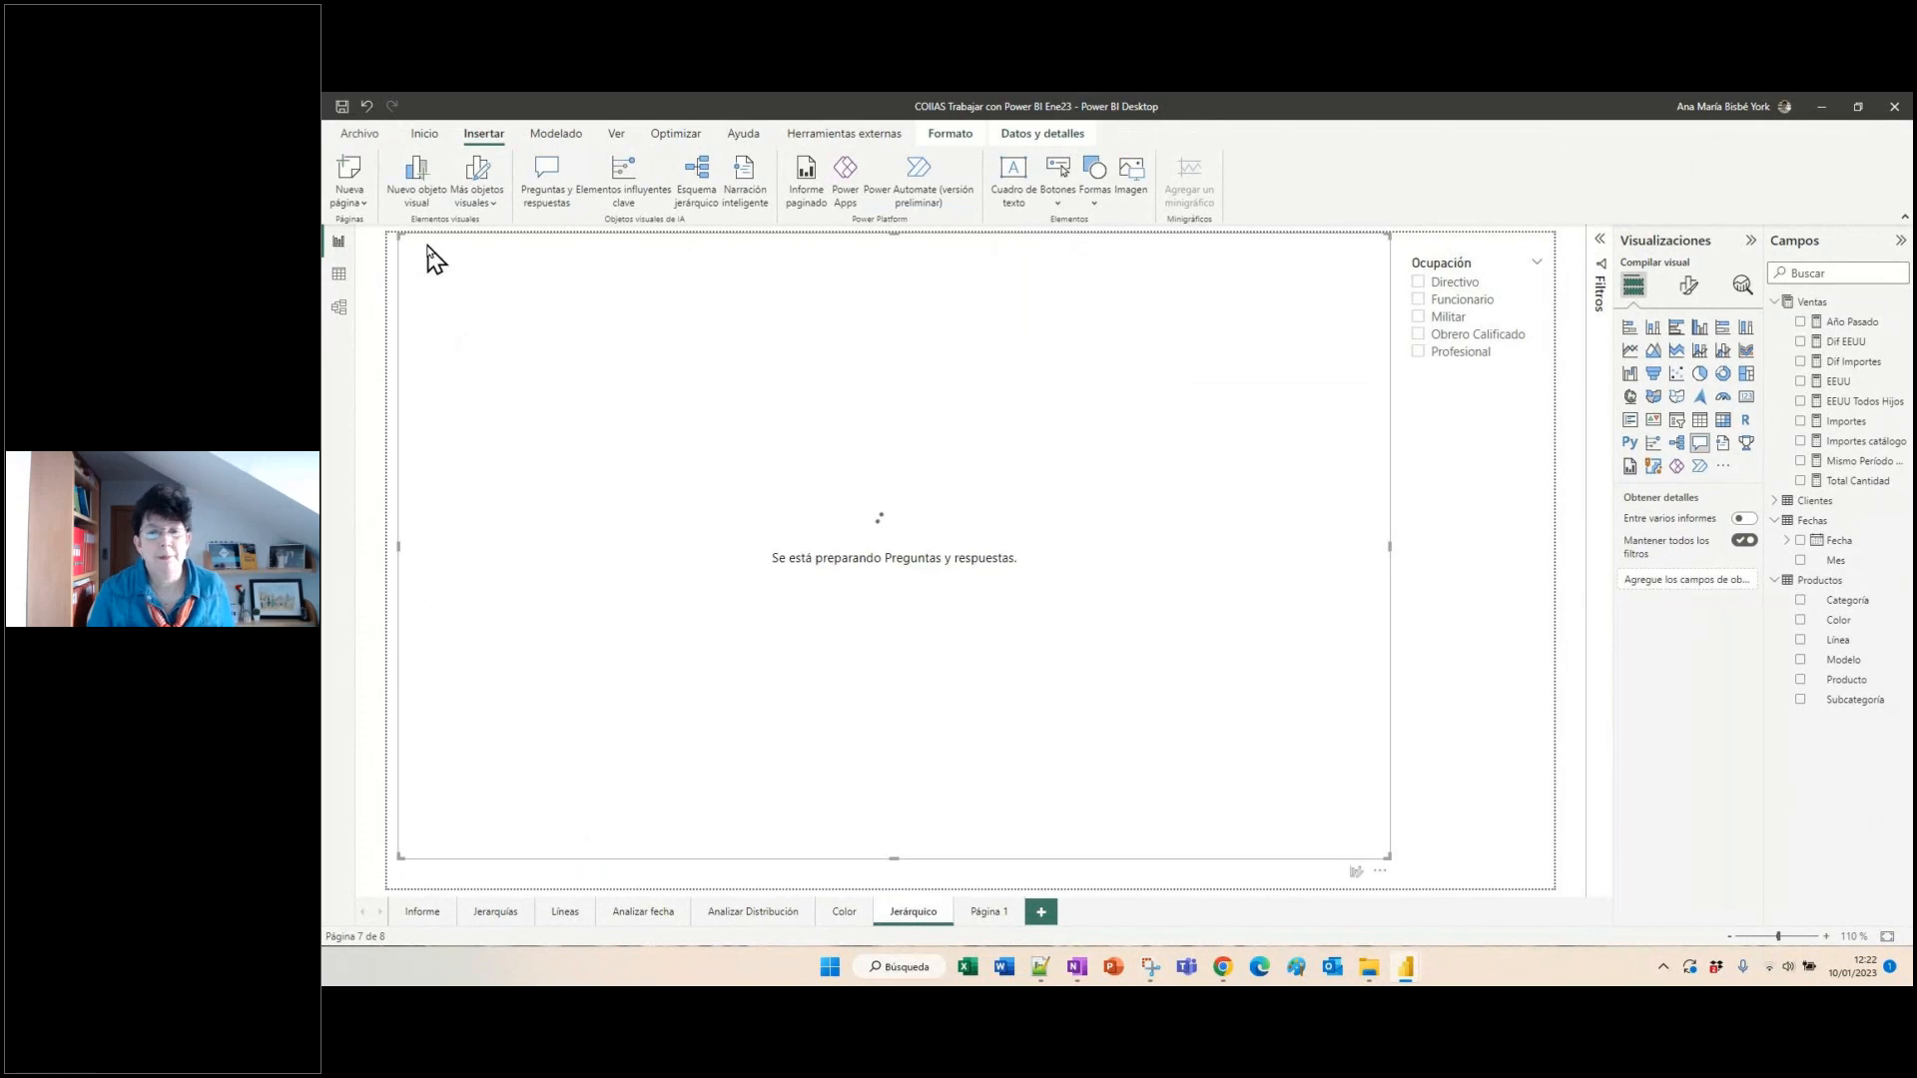
pyautogui.moveTo(1385, 857); pyautogui.dragTo(950, 428)
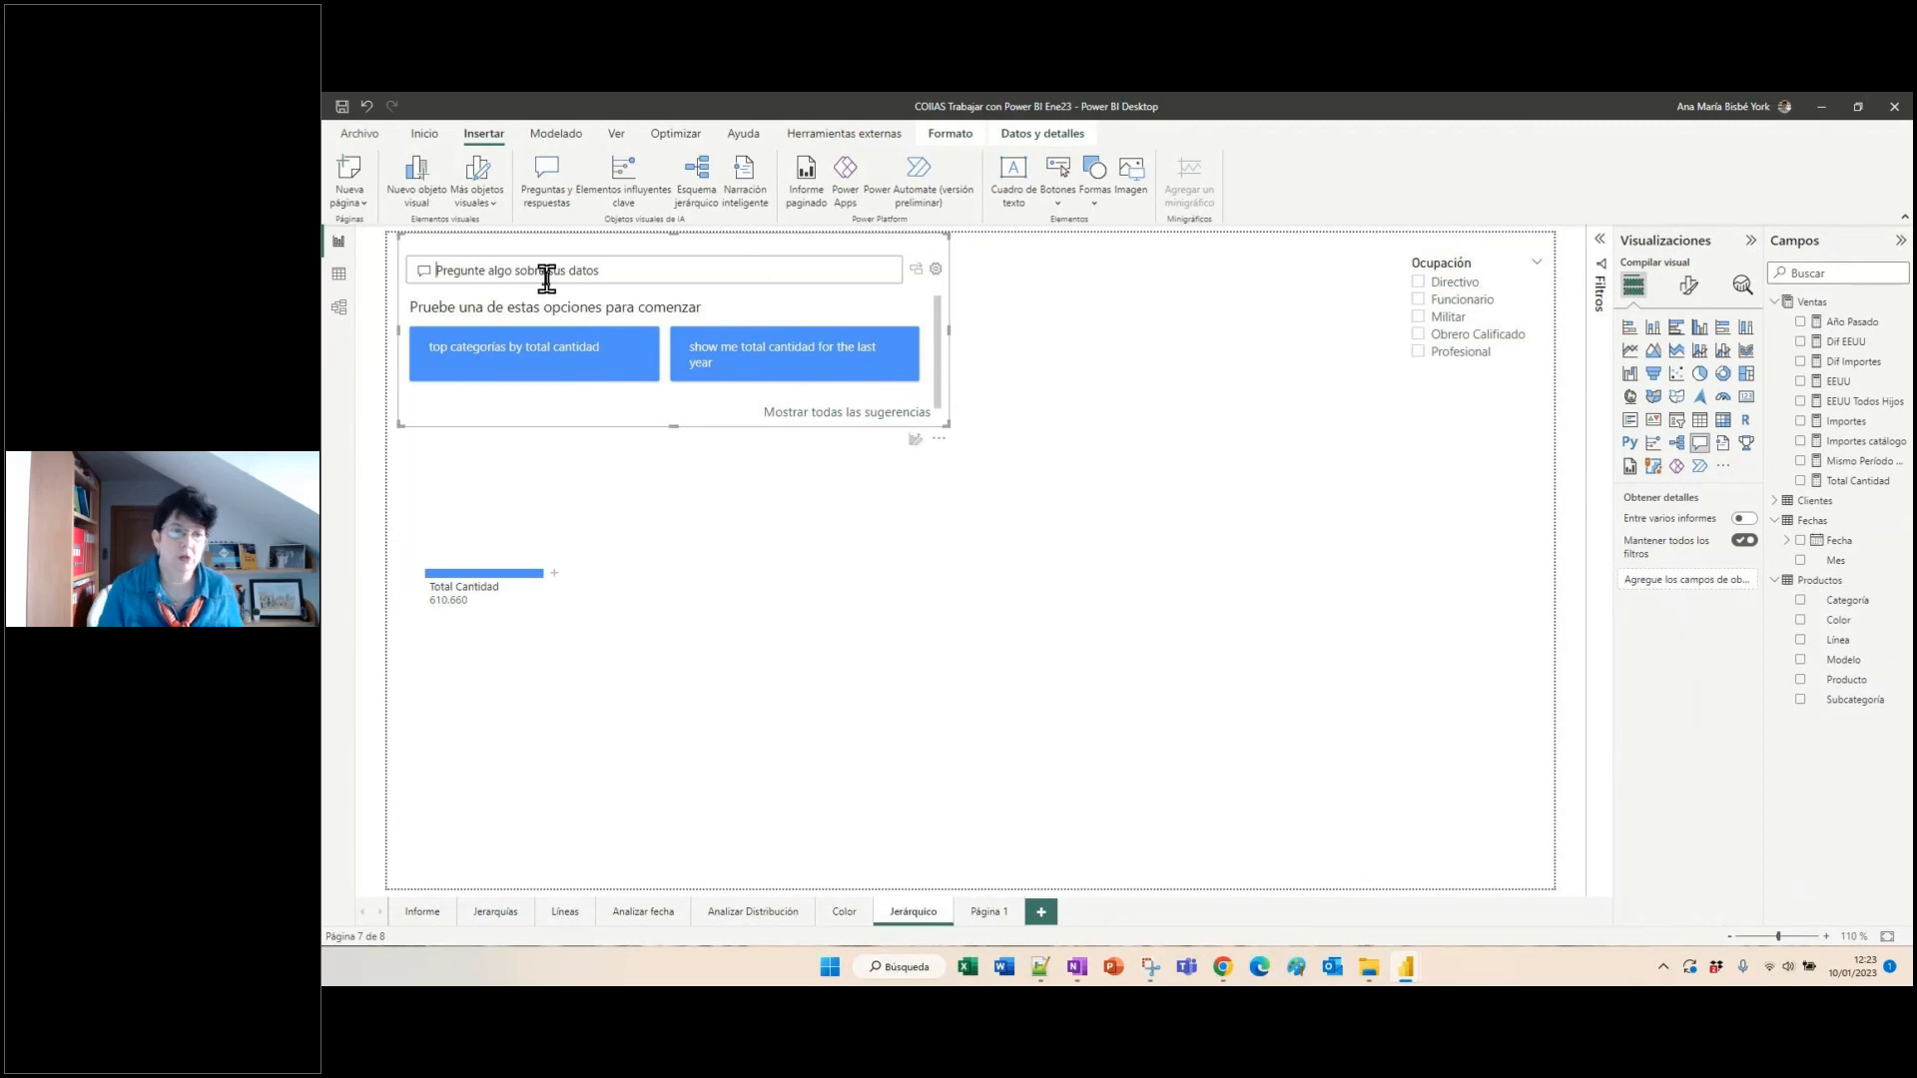
pyautogui.write('cant')
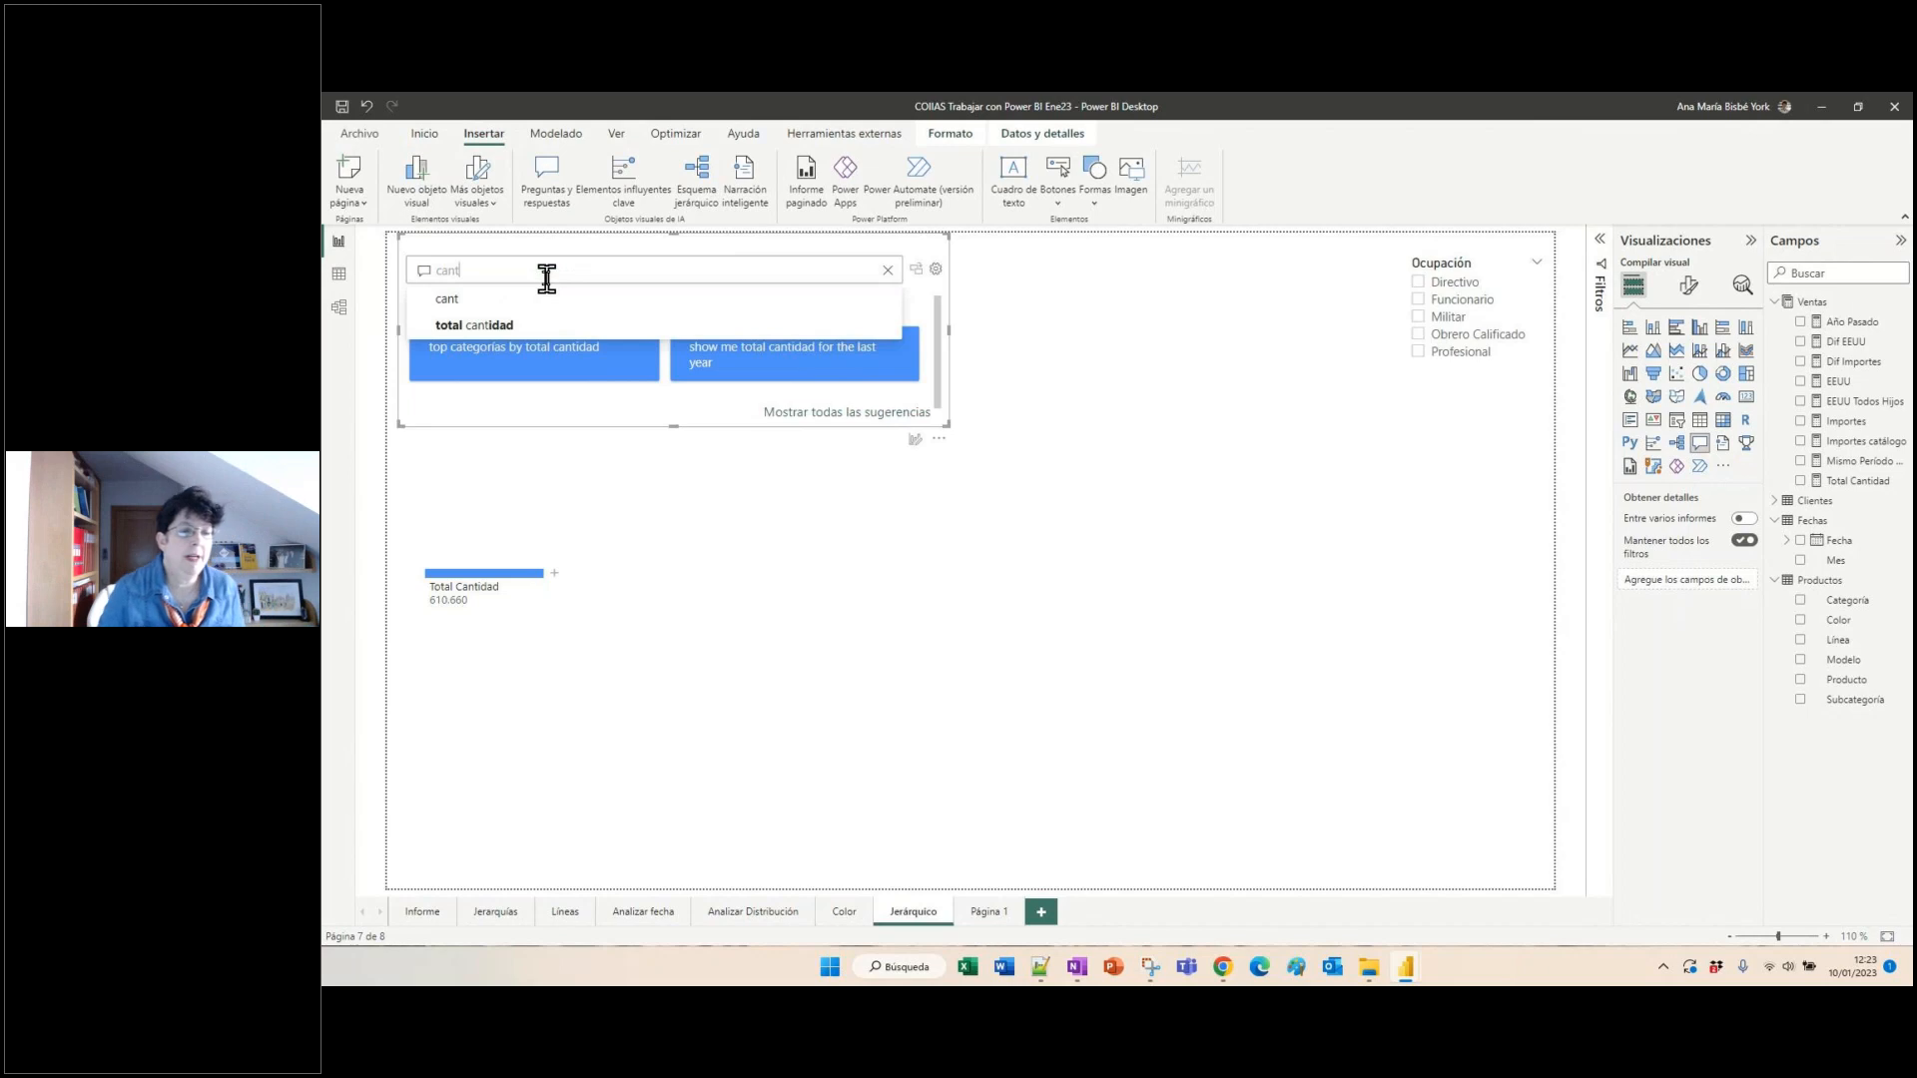
pyautogui.click(535, 325)
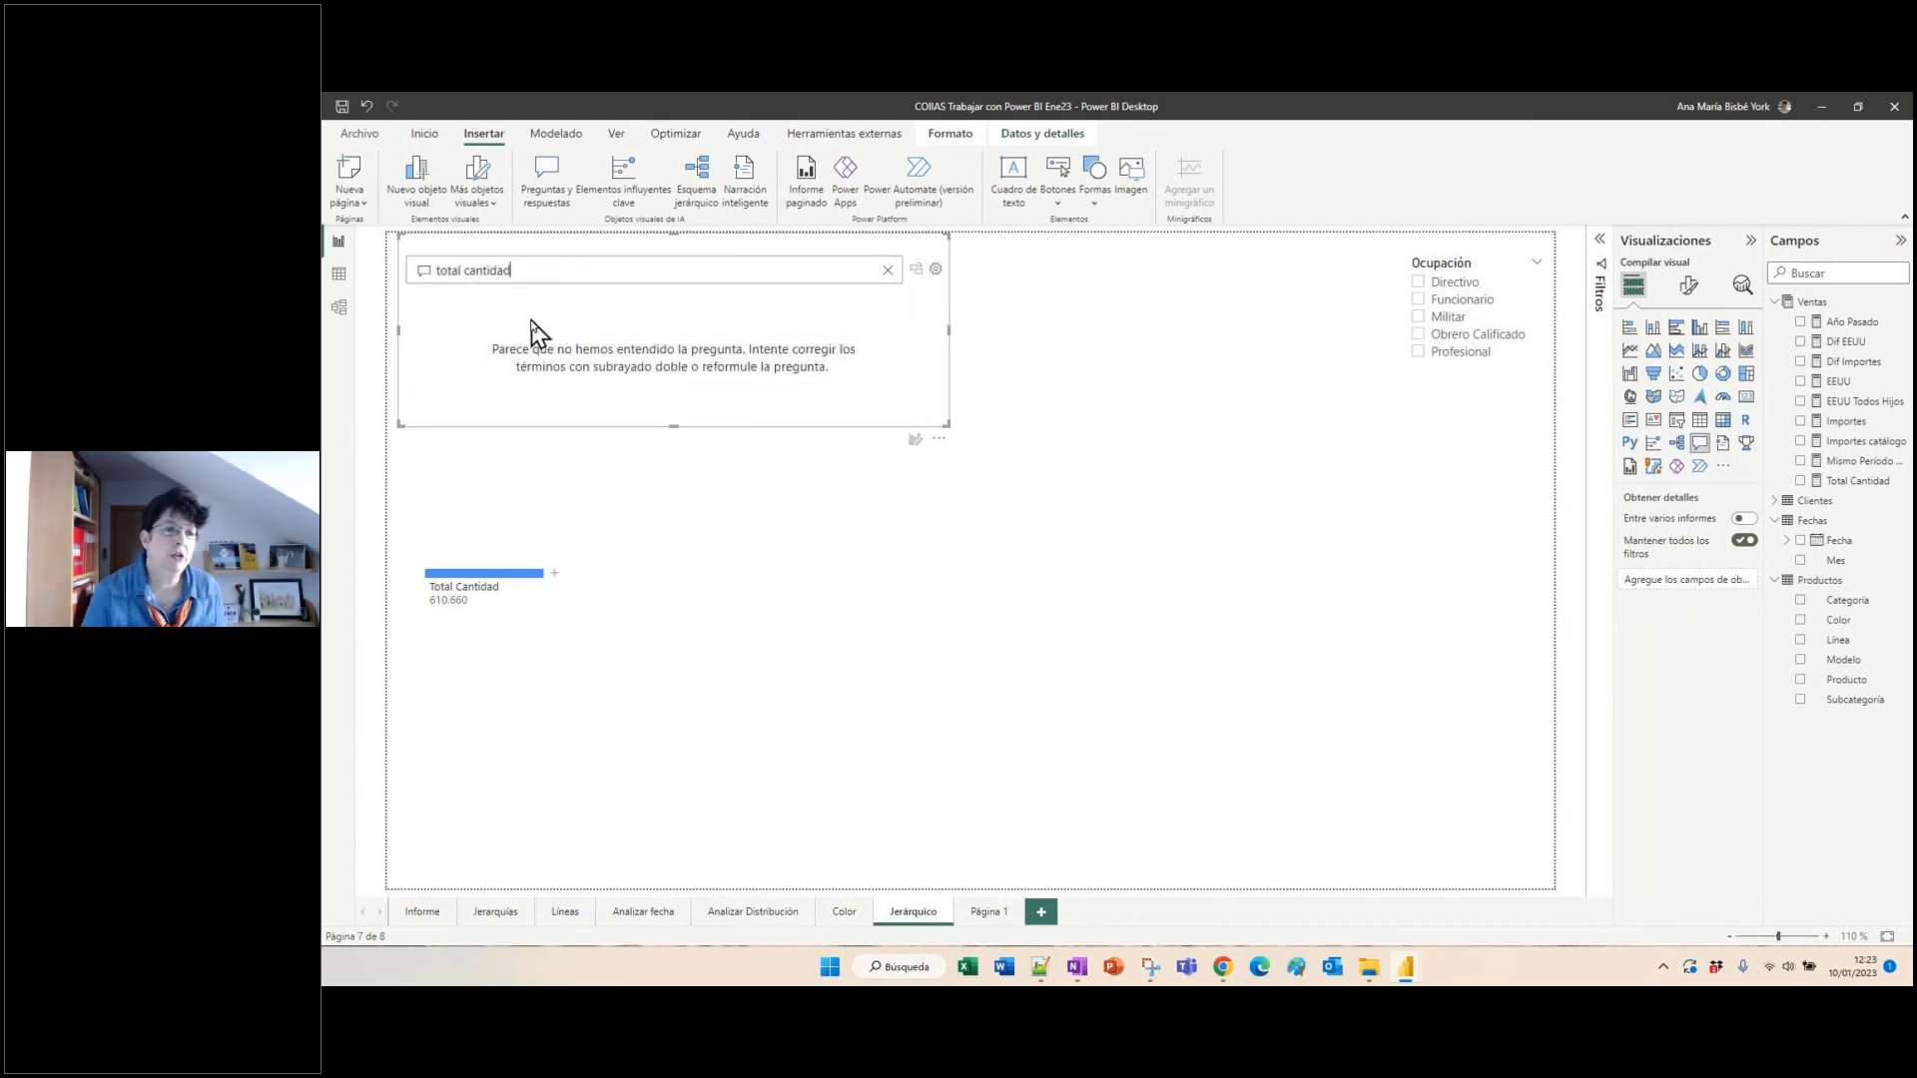
pyautogui.write('color')
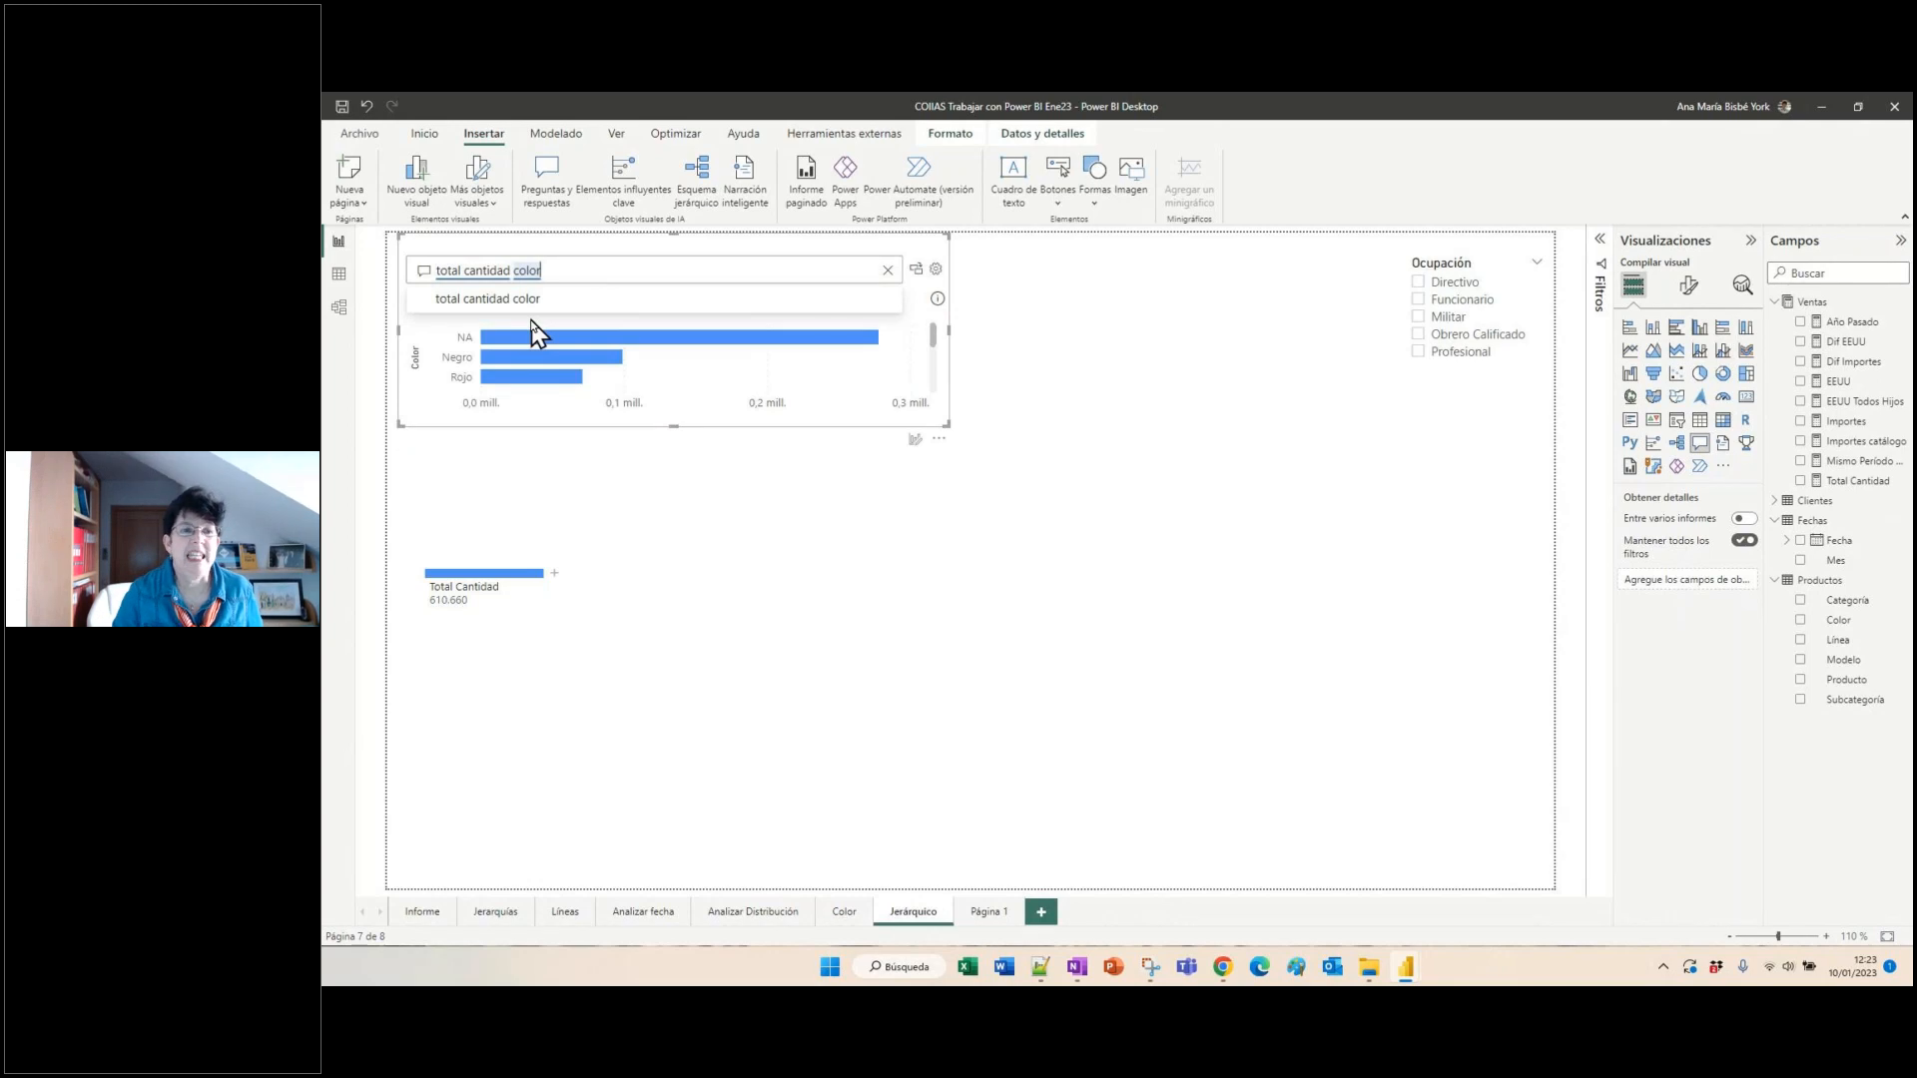
pyautogui.moveTo(672, 425); pyautogui.dragTo(671, 619)
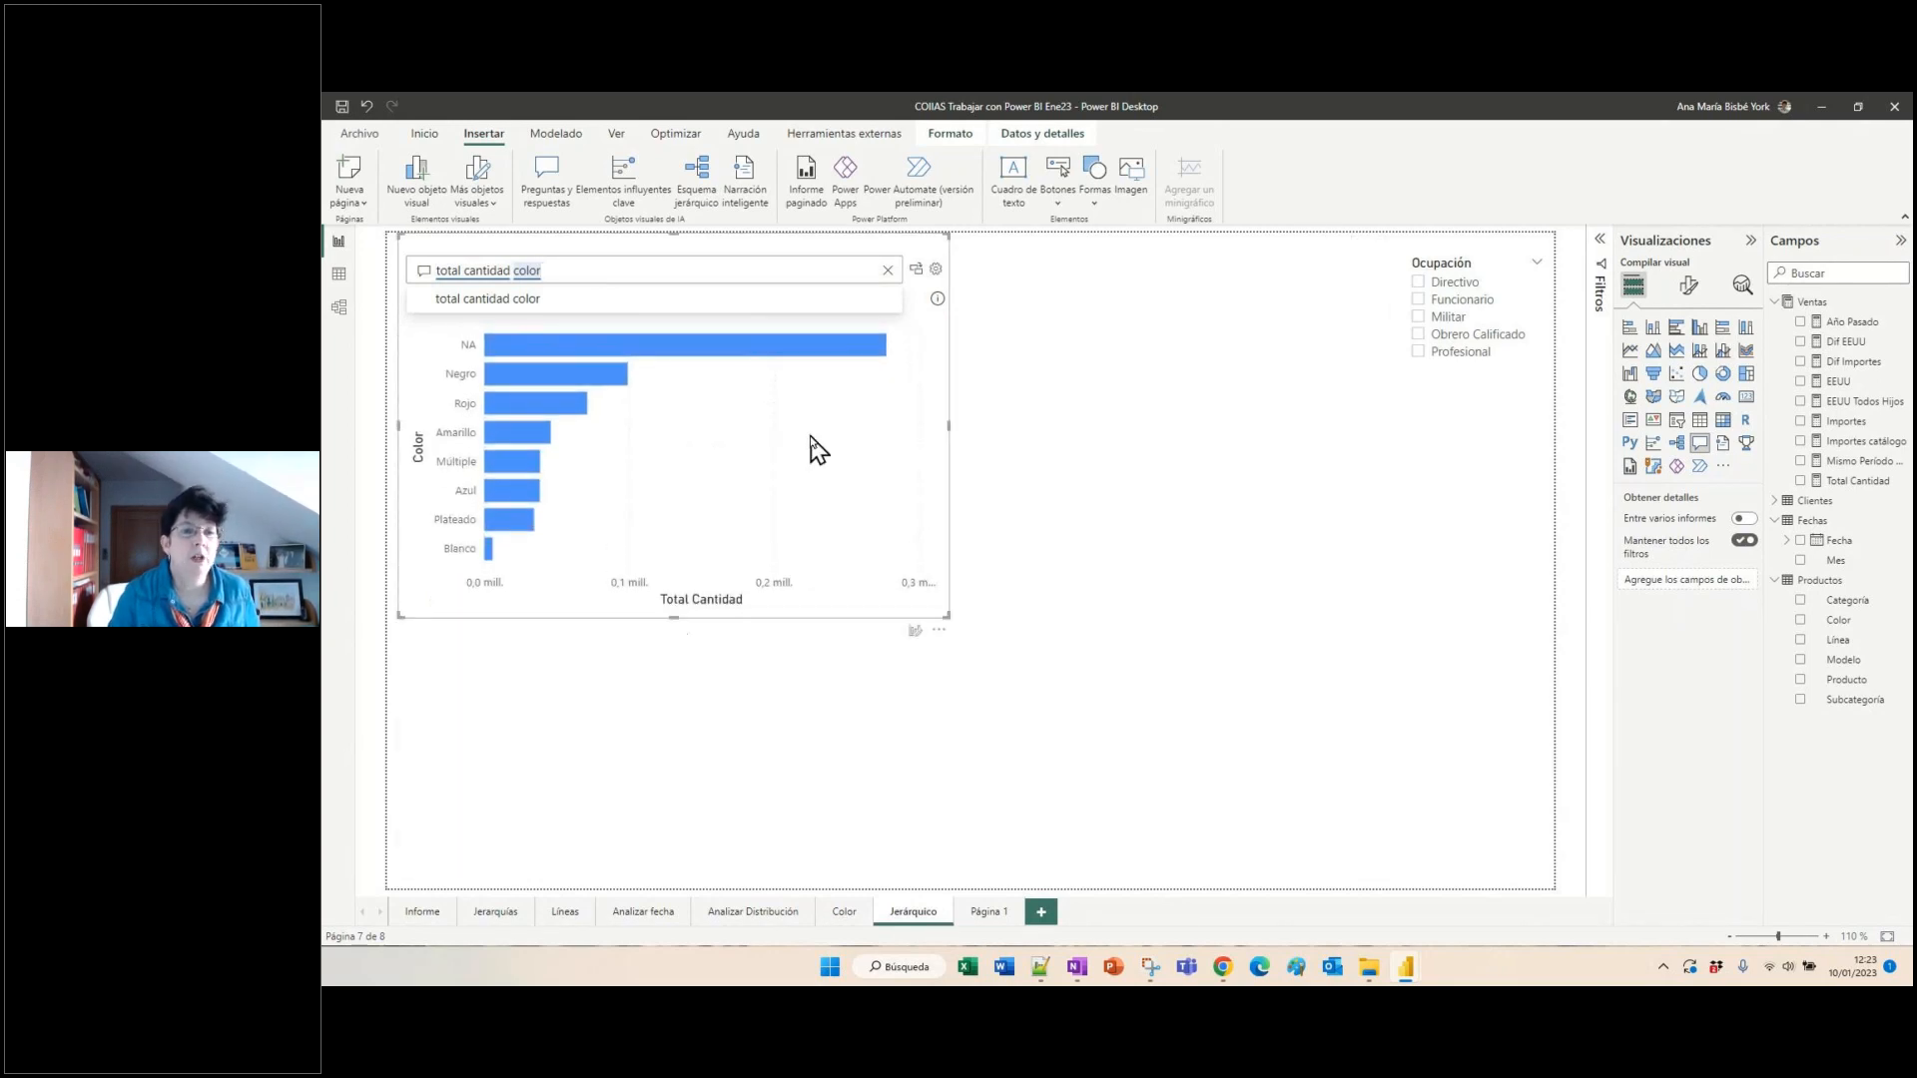
# - Convert the question's answer into a standard Total Cantidad por Color chart and delete that chart
pyautogui.click(917, 272)
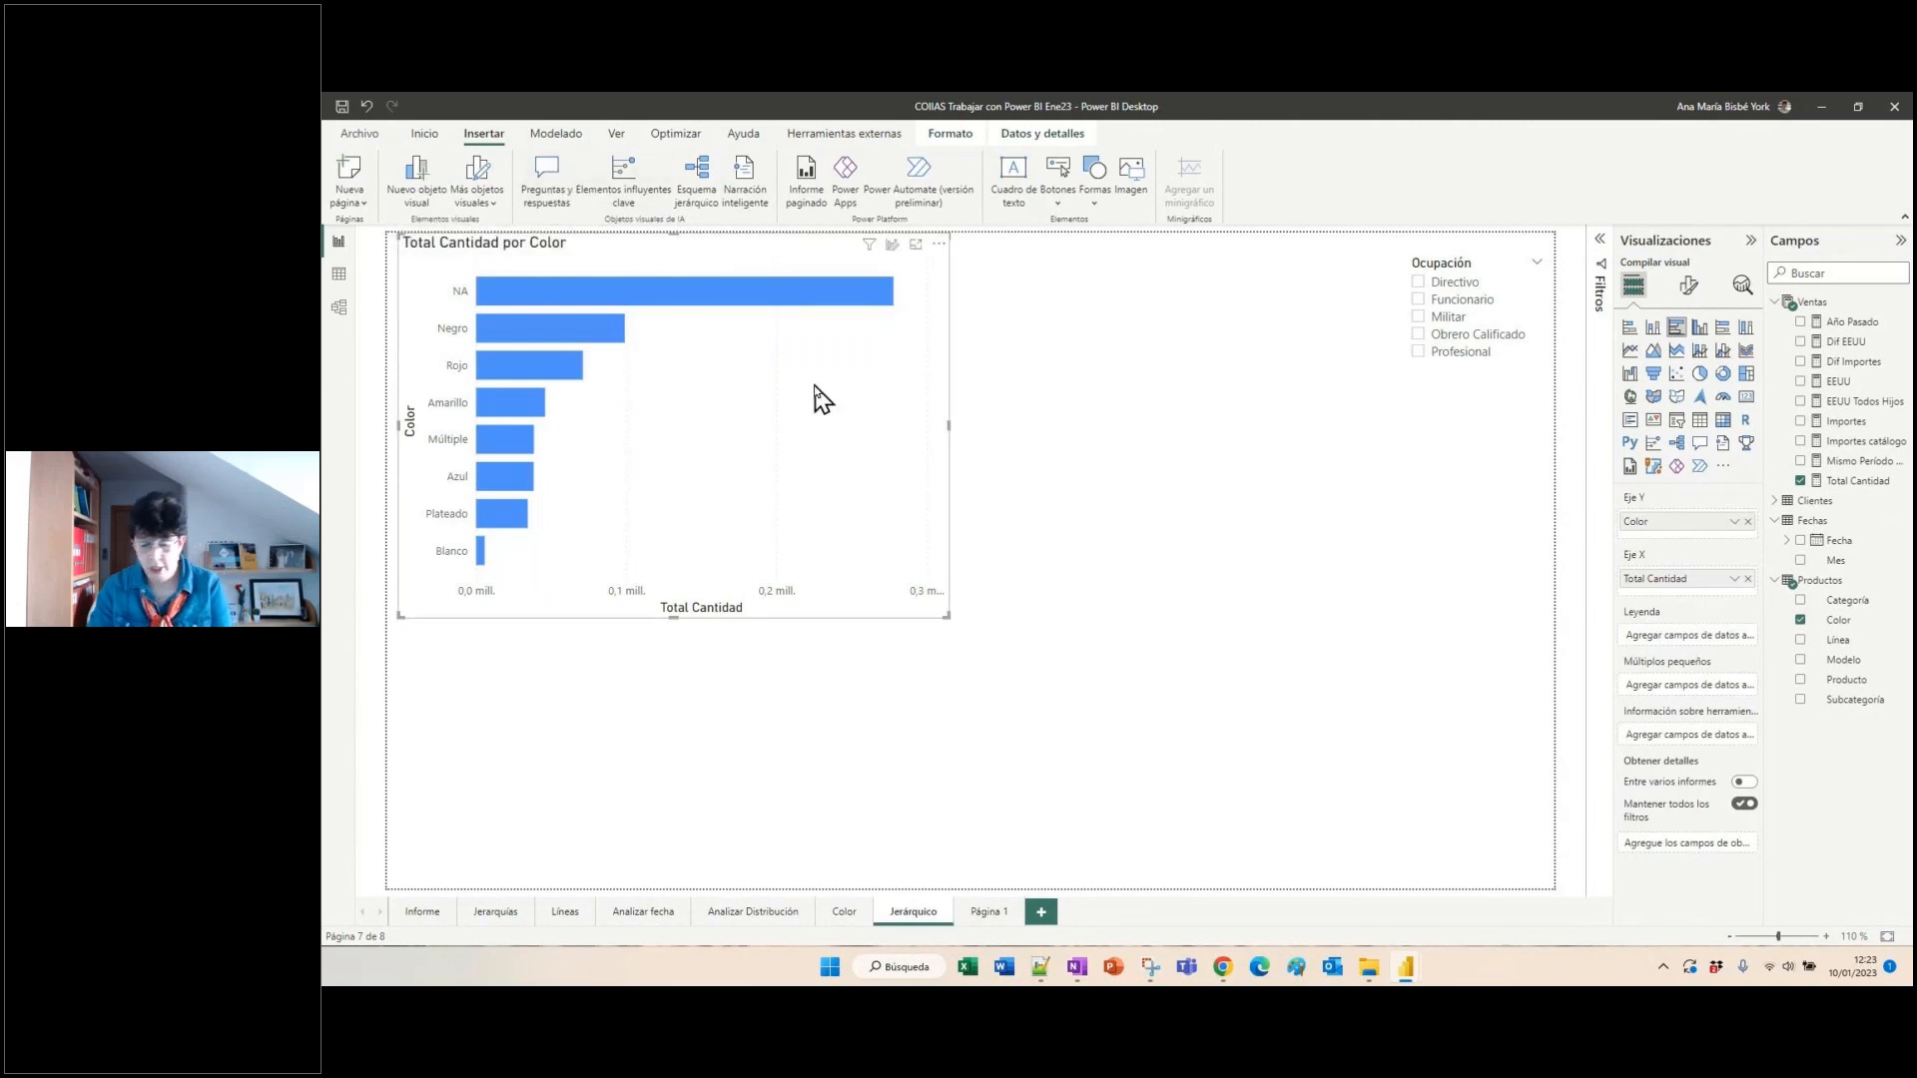
pyautogui.press('Delete')
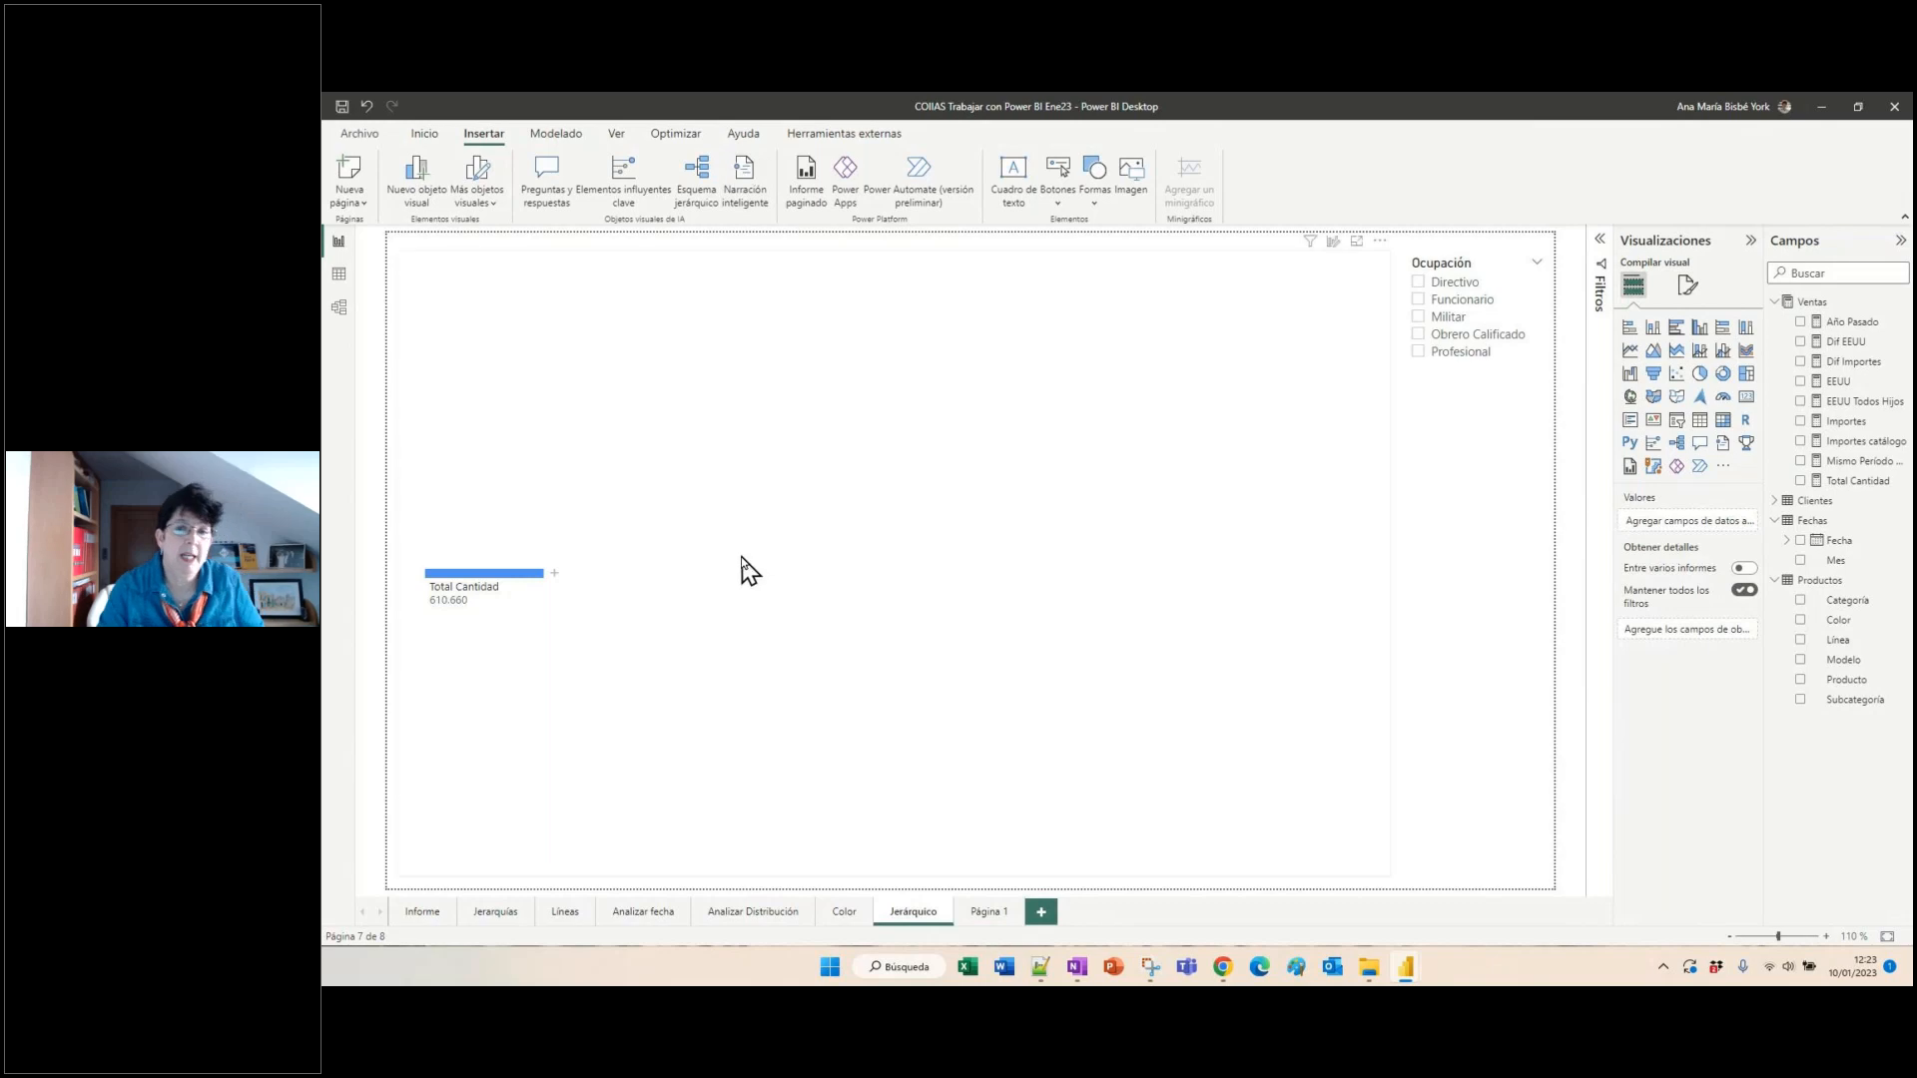
# - Expand Total Cantidad in the decomposition tree by Valor alto, and break down its Accesorios branch by Valor alto
pyautogui.click(791, 279)
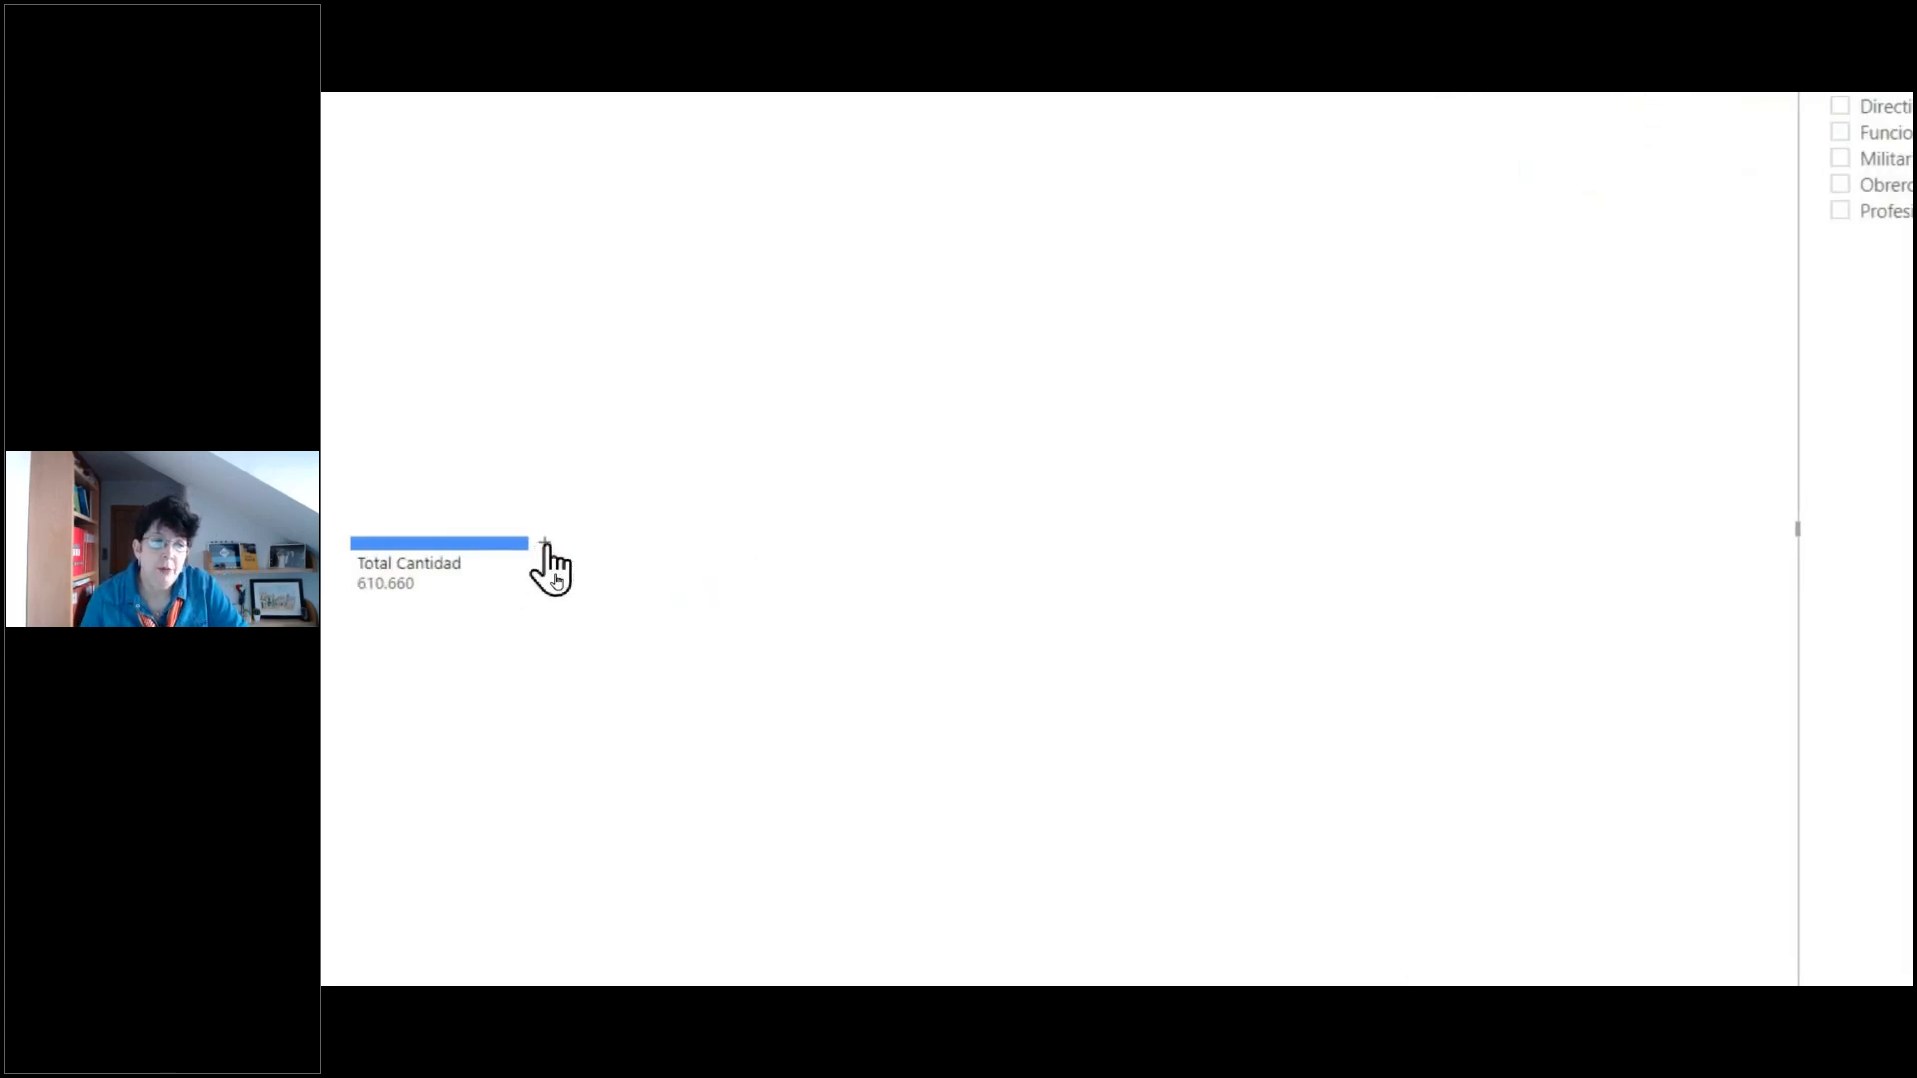
pyautogui.click(544, 545)
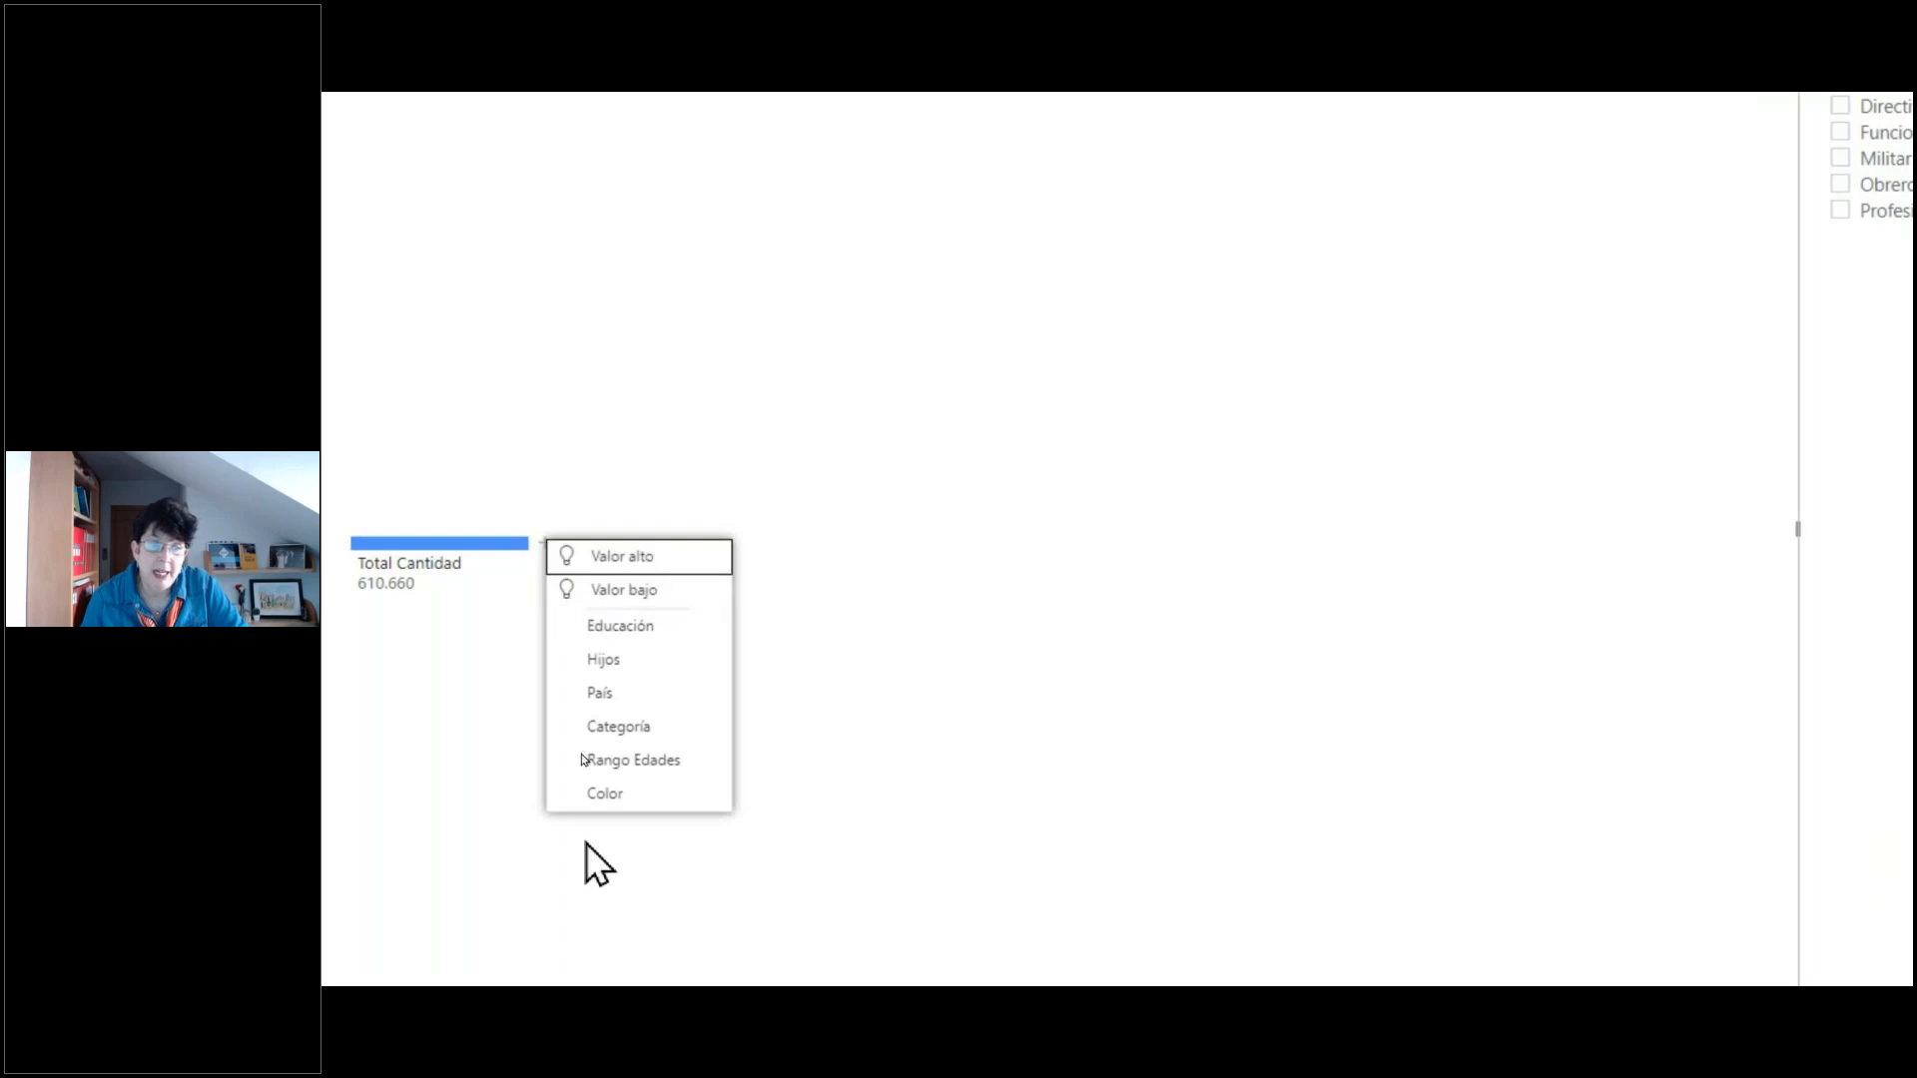
pyautogui.click(658, 562)
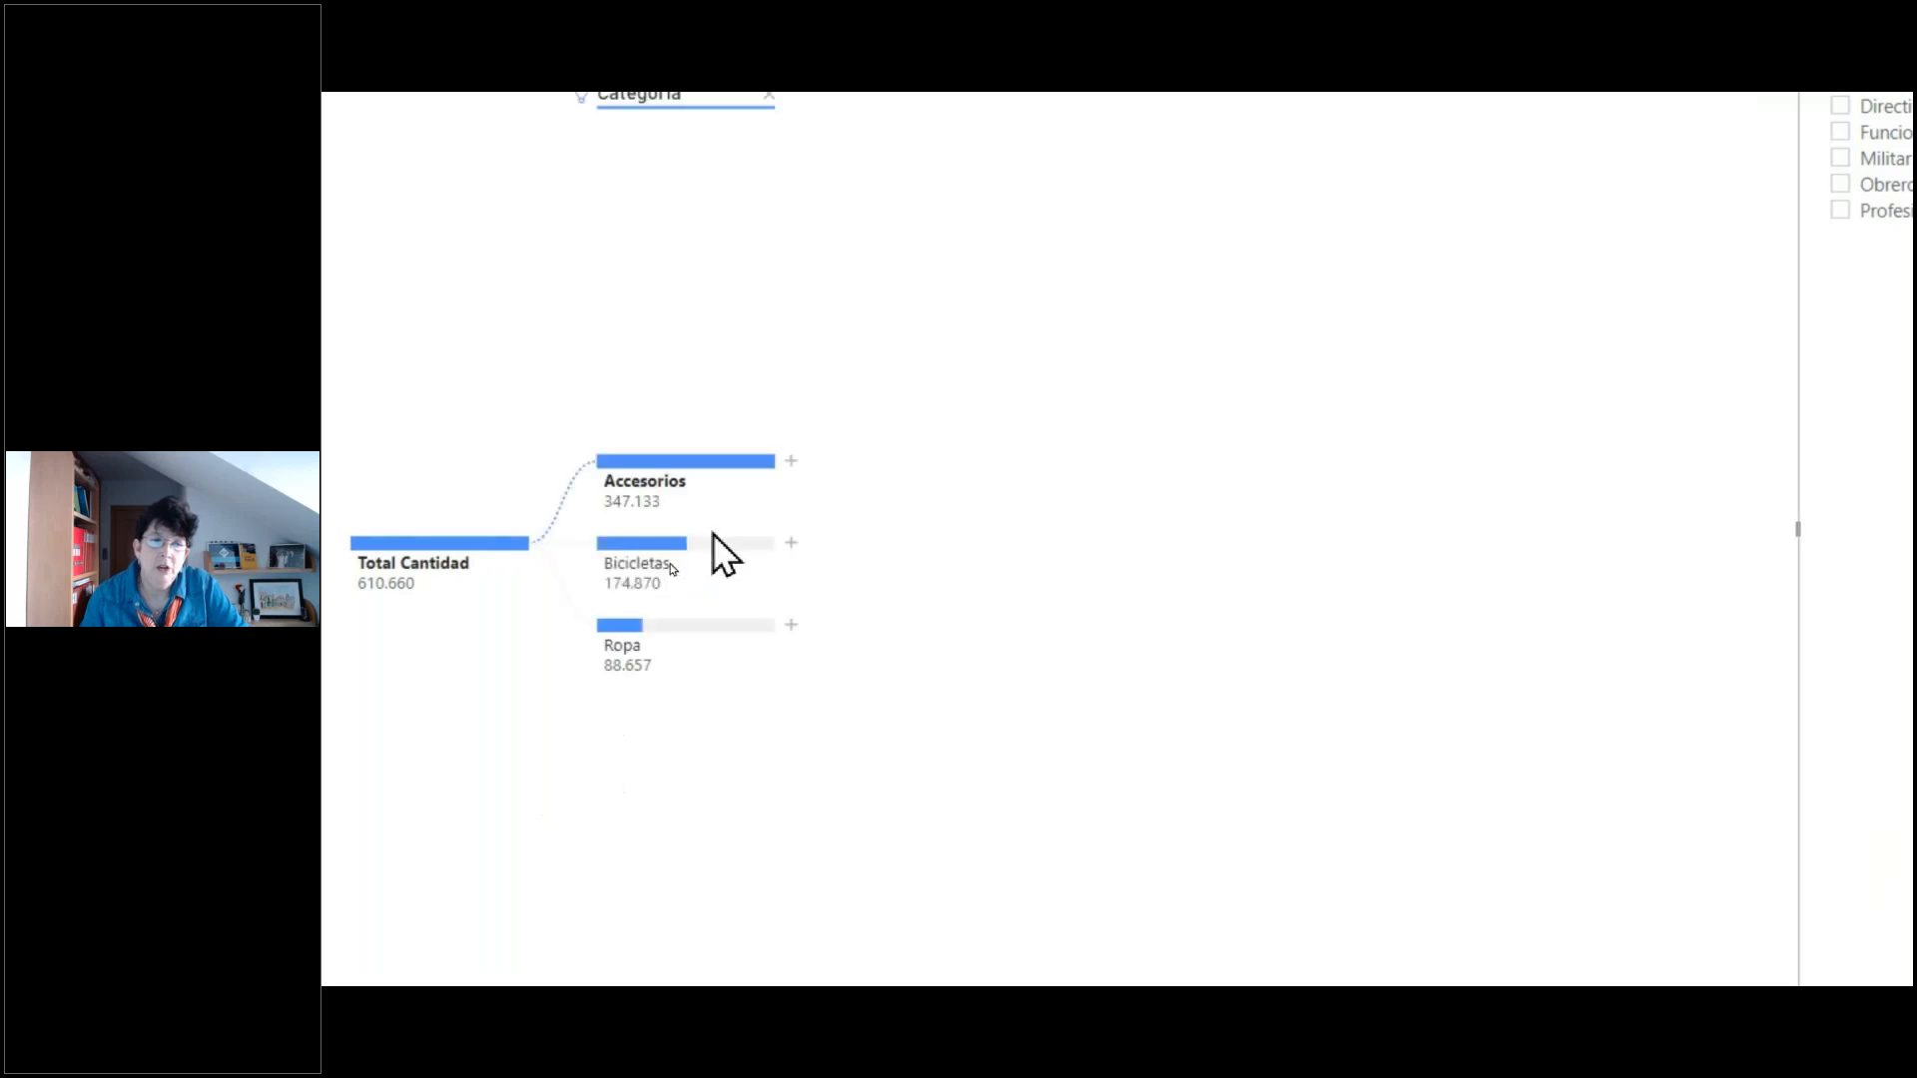
pyautogui.click(791, 461)
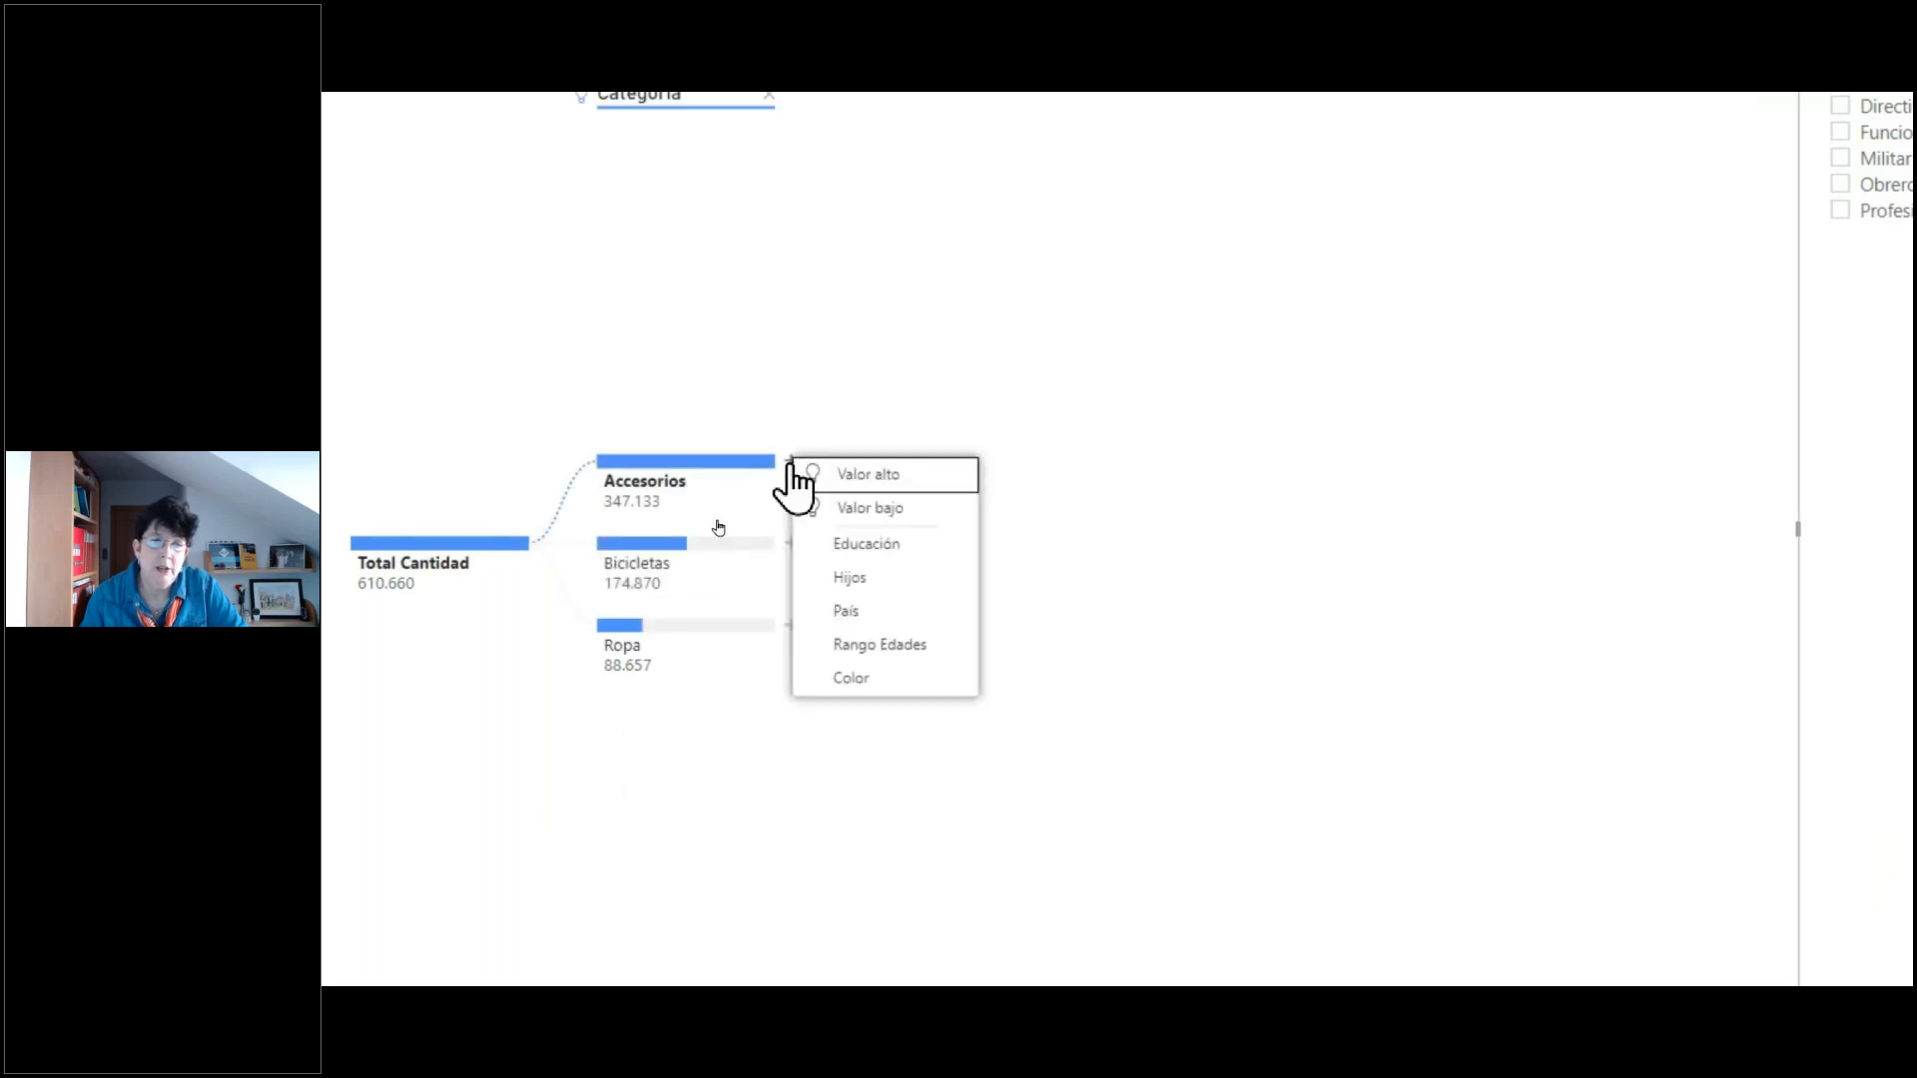
pyautogui.click(877, 477)
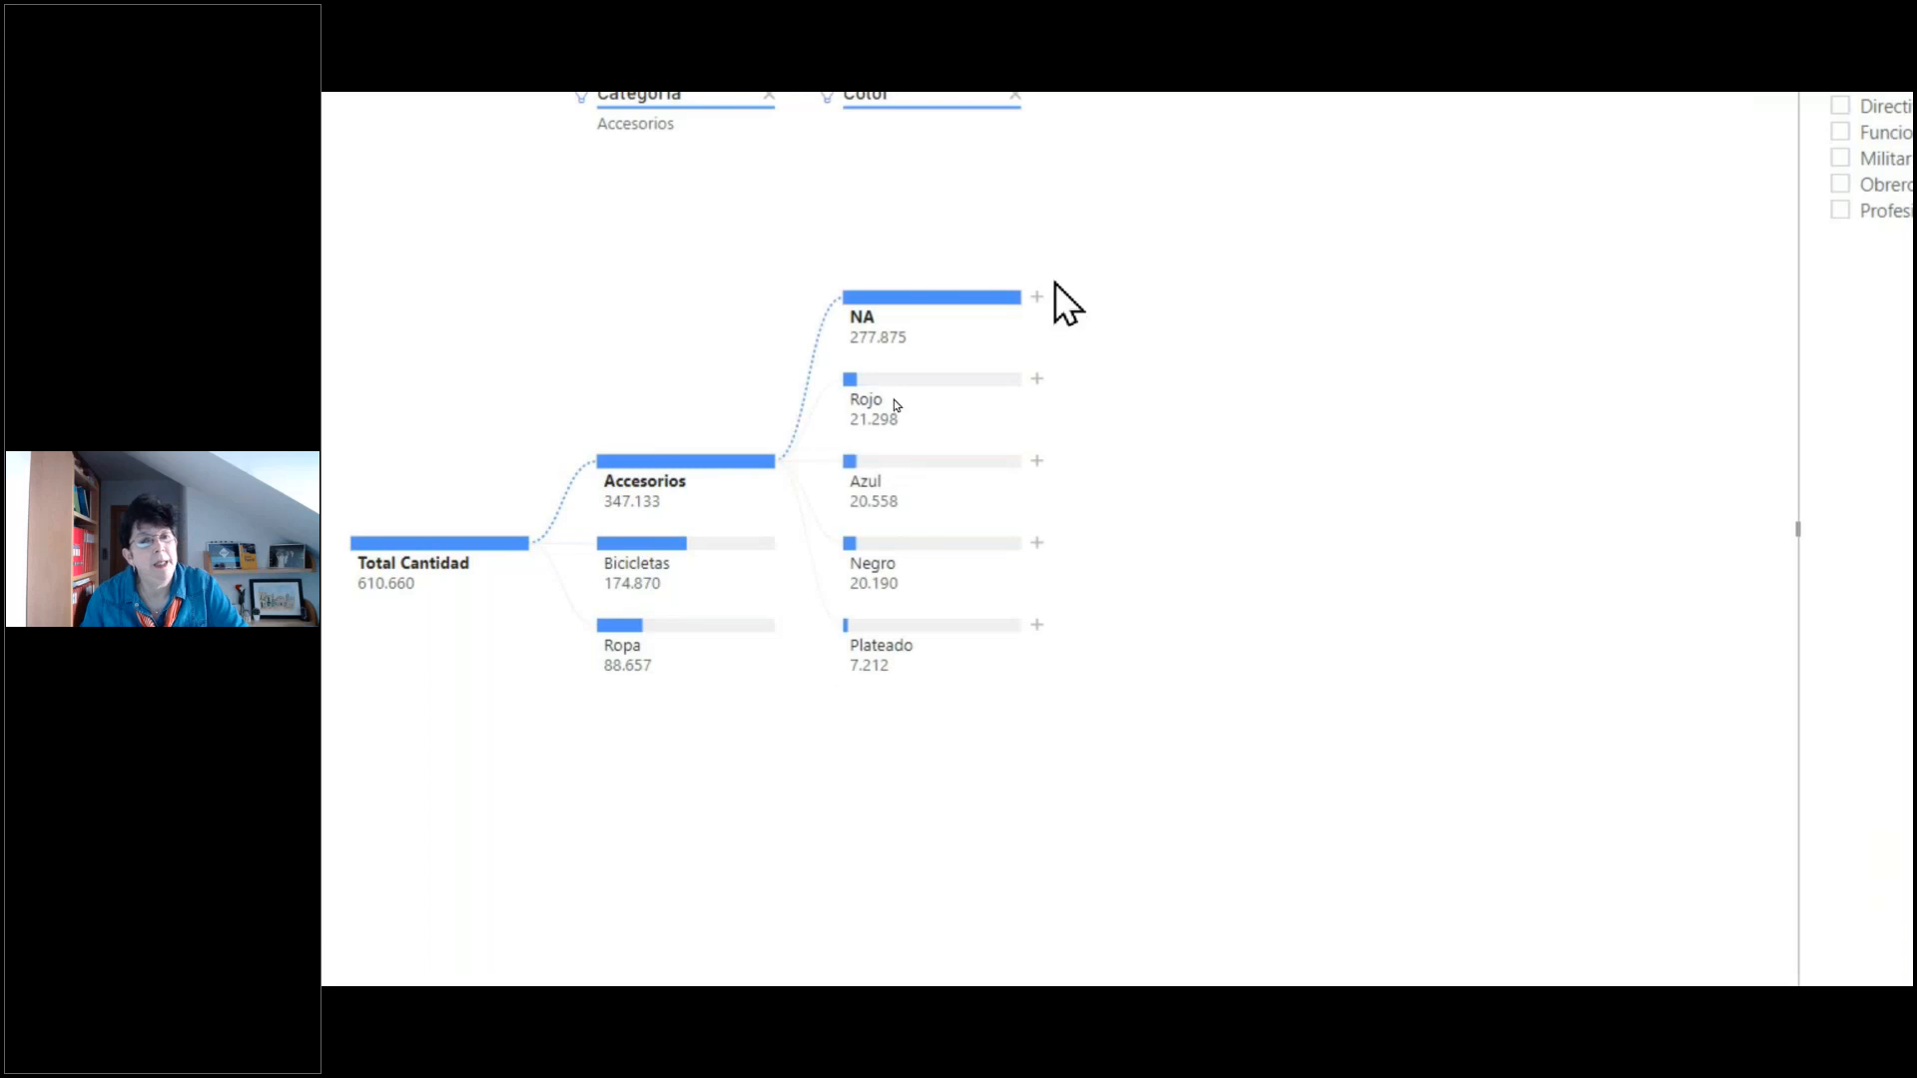
# - Extend the decomposition tree by Valor alto from the NA color branch and from its Menos Joven branch
pyautogui.click(1036, 298)
pyautogui.click(1138, 310)
pyautogui.click(1285, 218)
pyautogui.click(1395, 227)
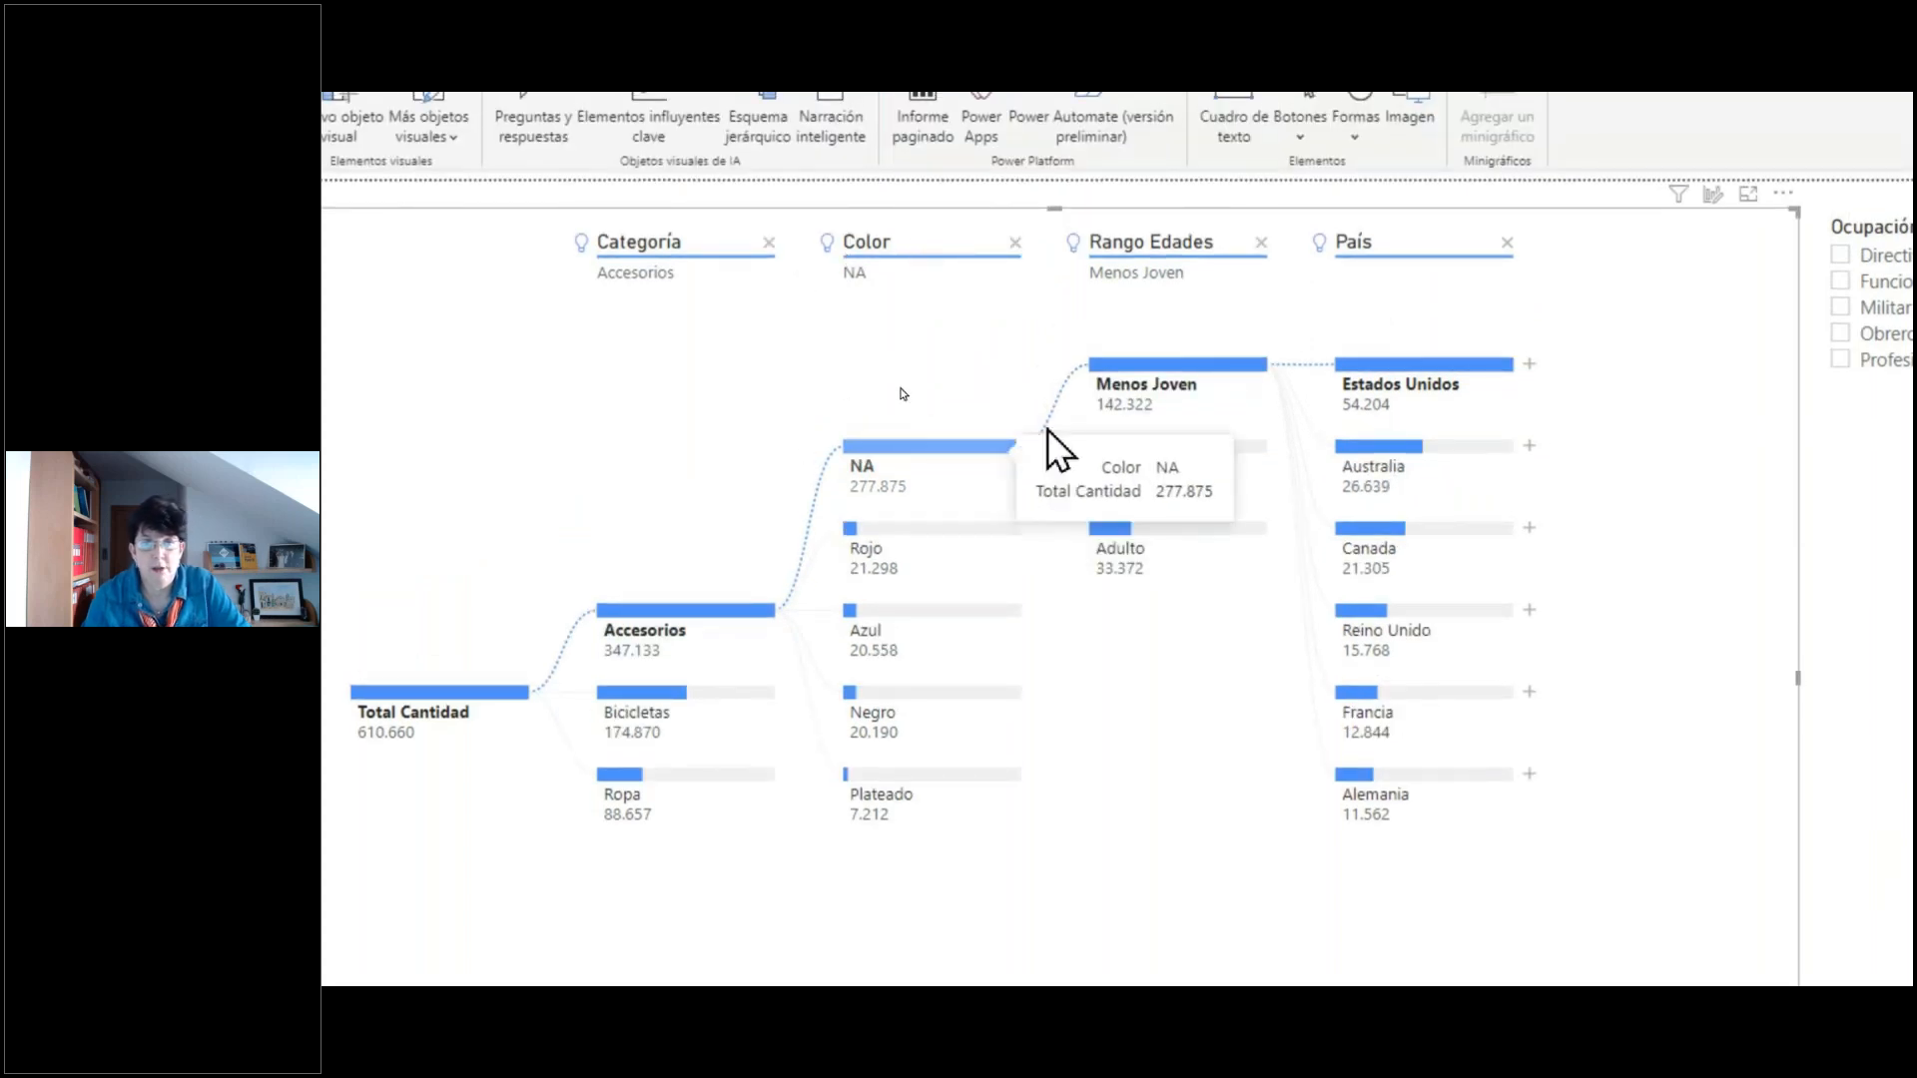
# - Extend the decomposition tree by Valor alto from its Estados Unidos branch
pyautogui.moveTo(1219, 389)
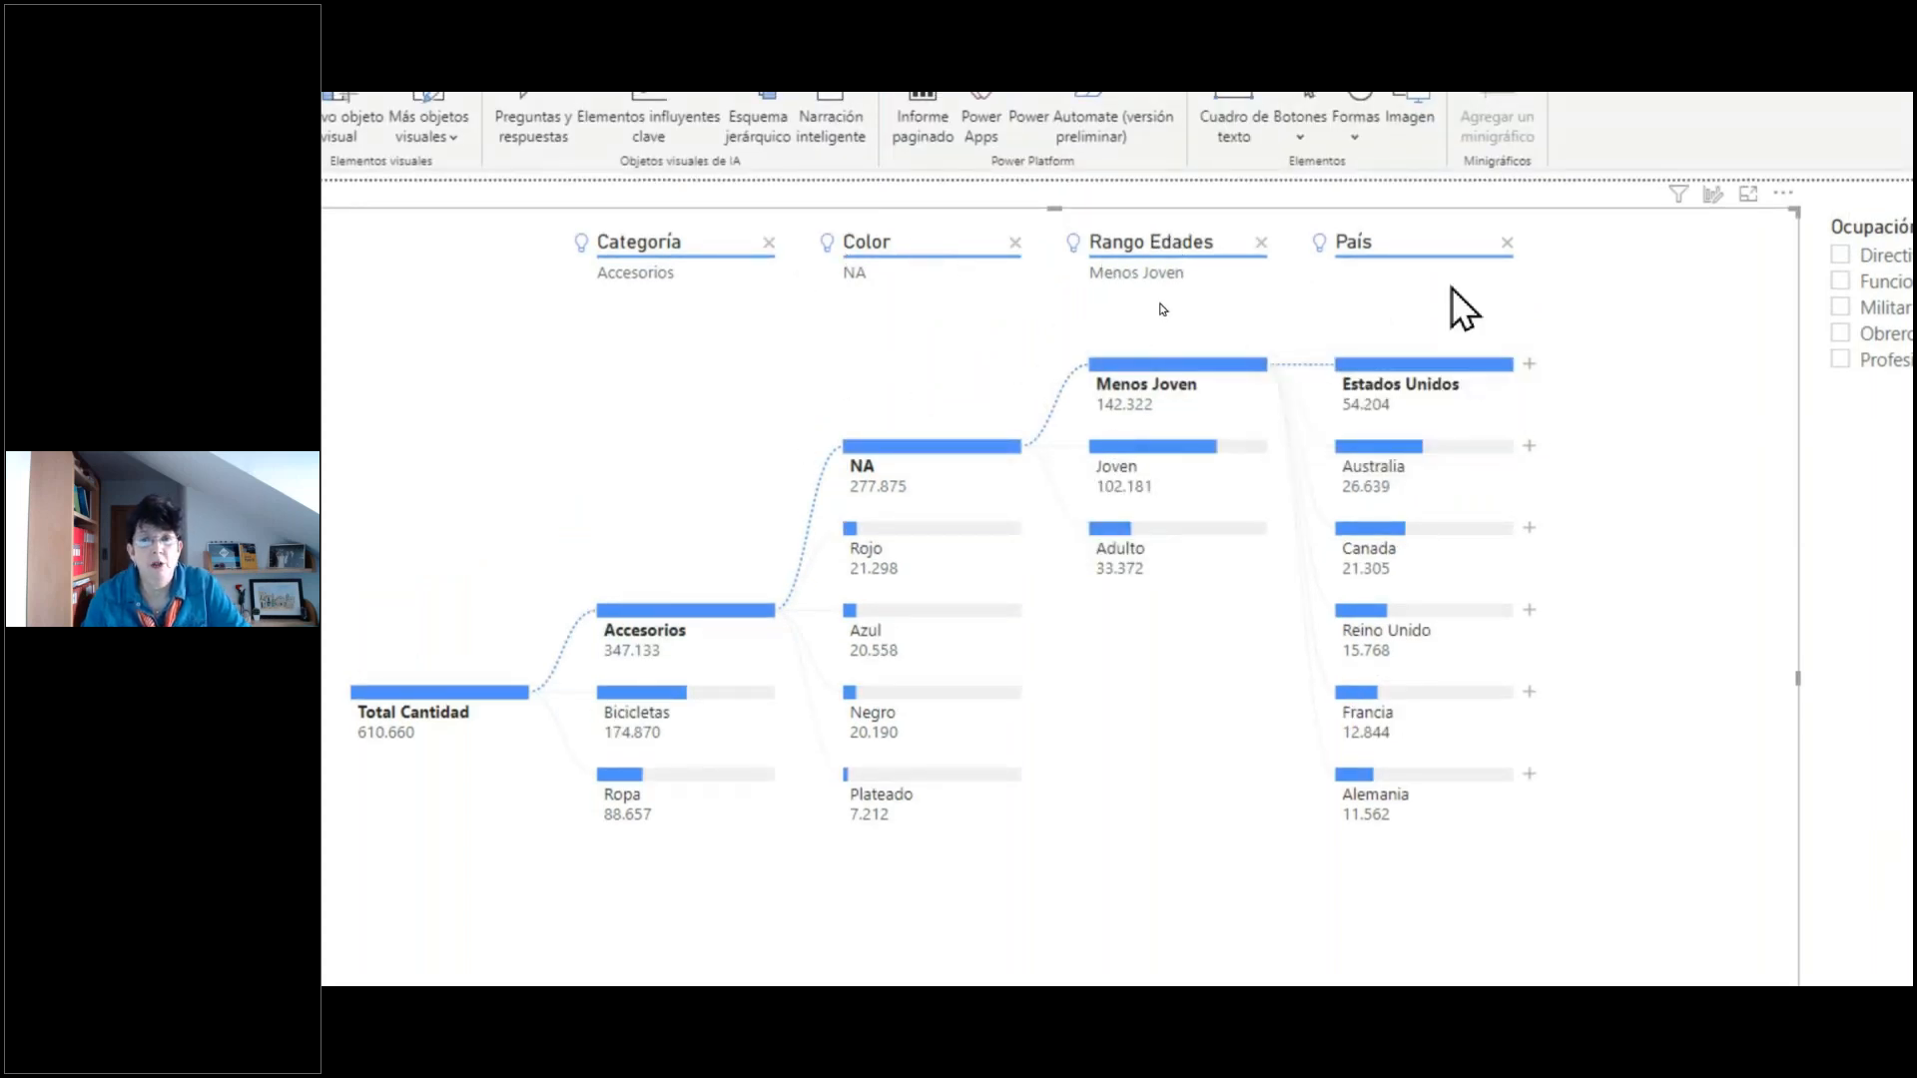
pyautogui.click(1528, 364)
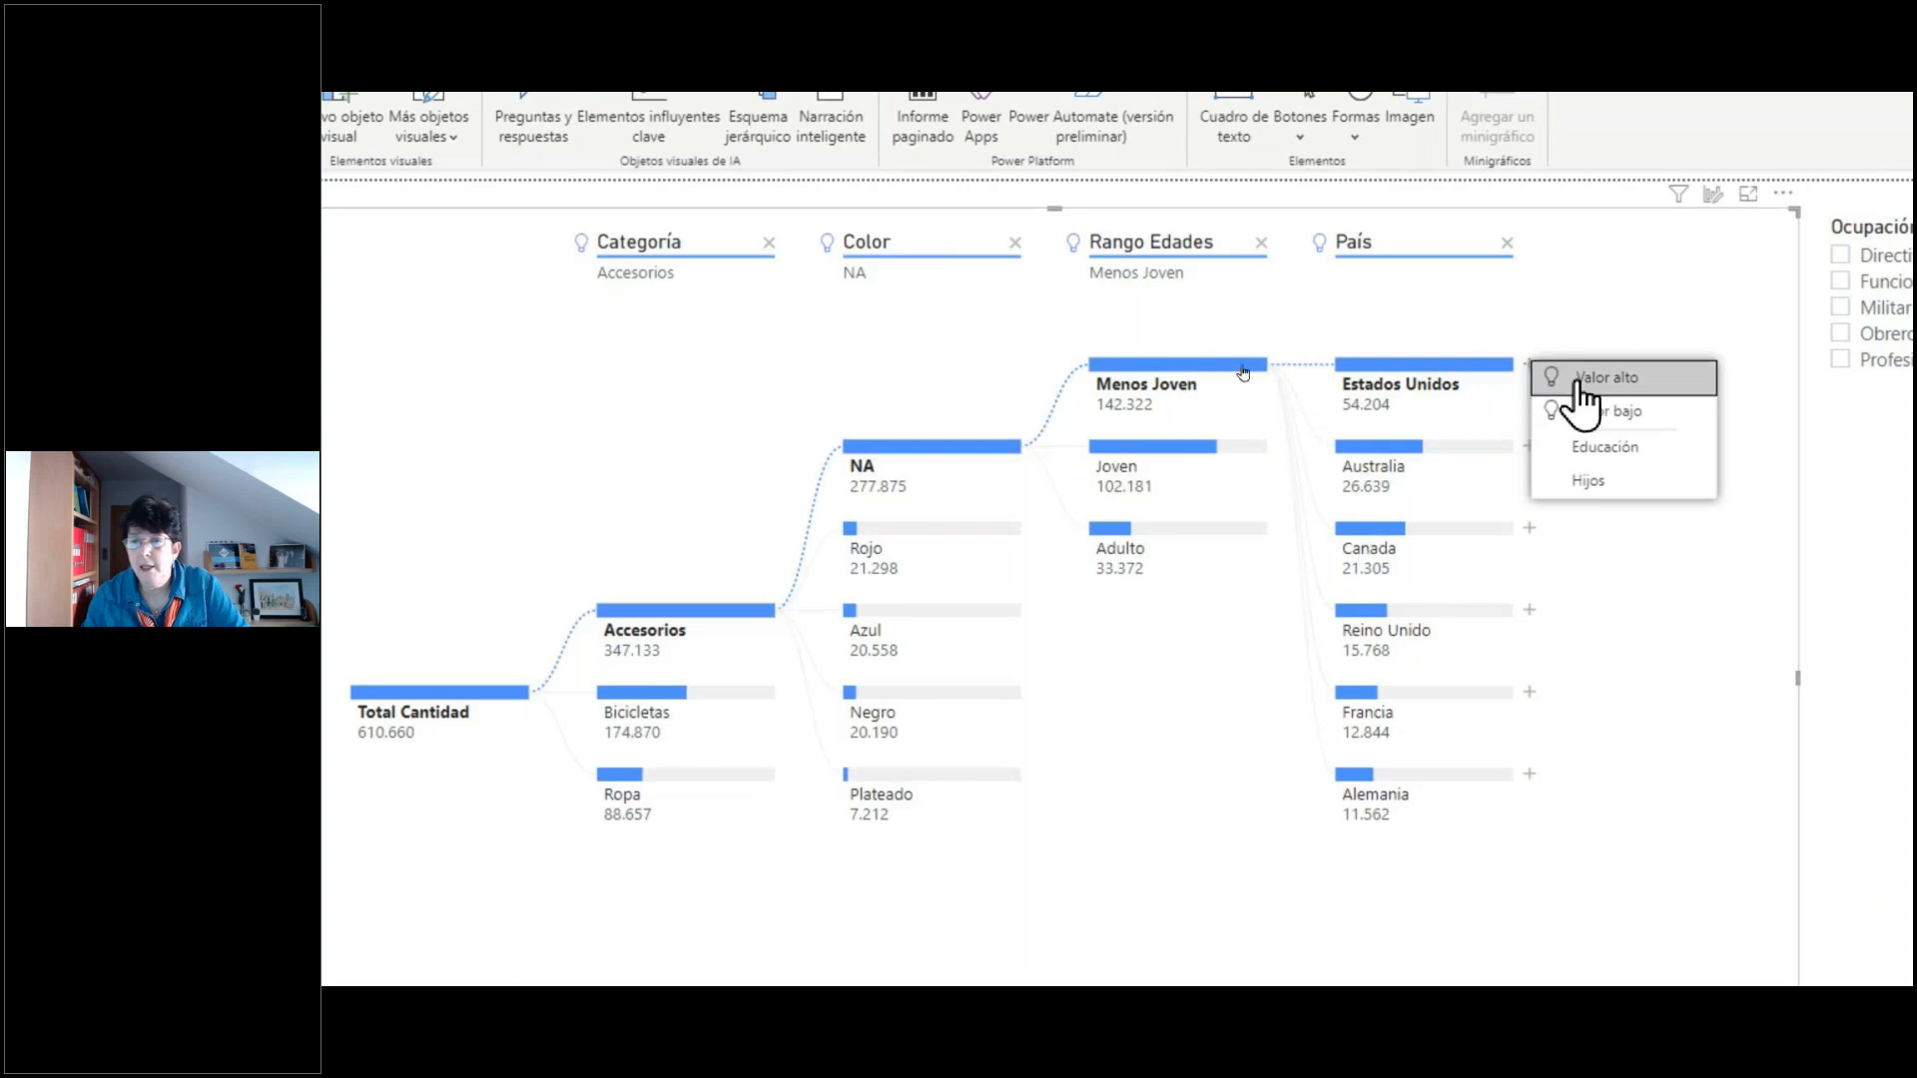
pyautogui.click(1619, 377)
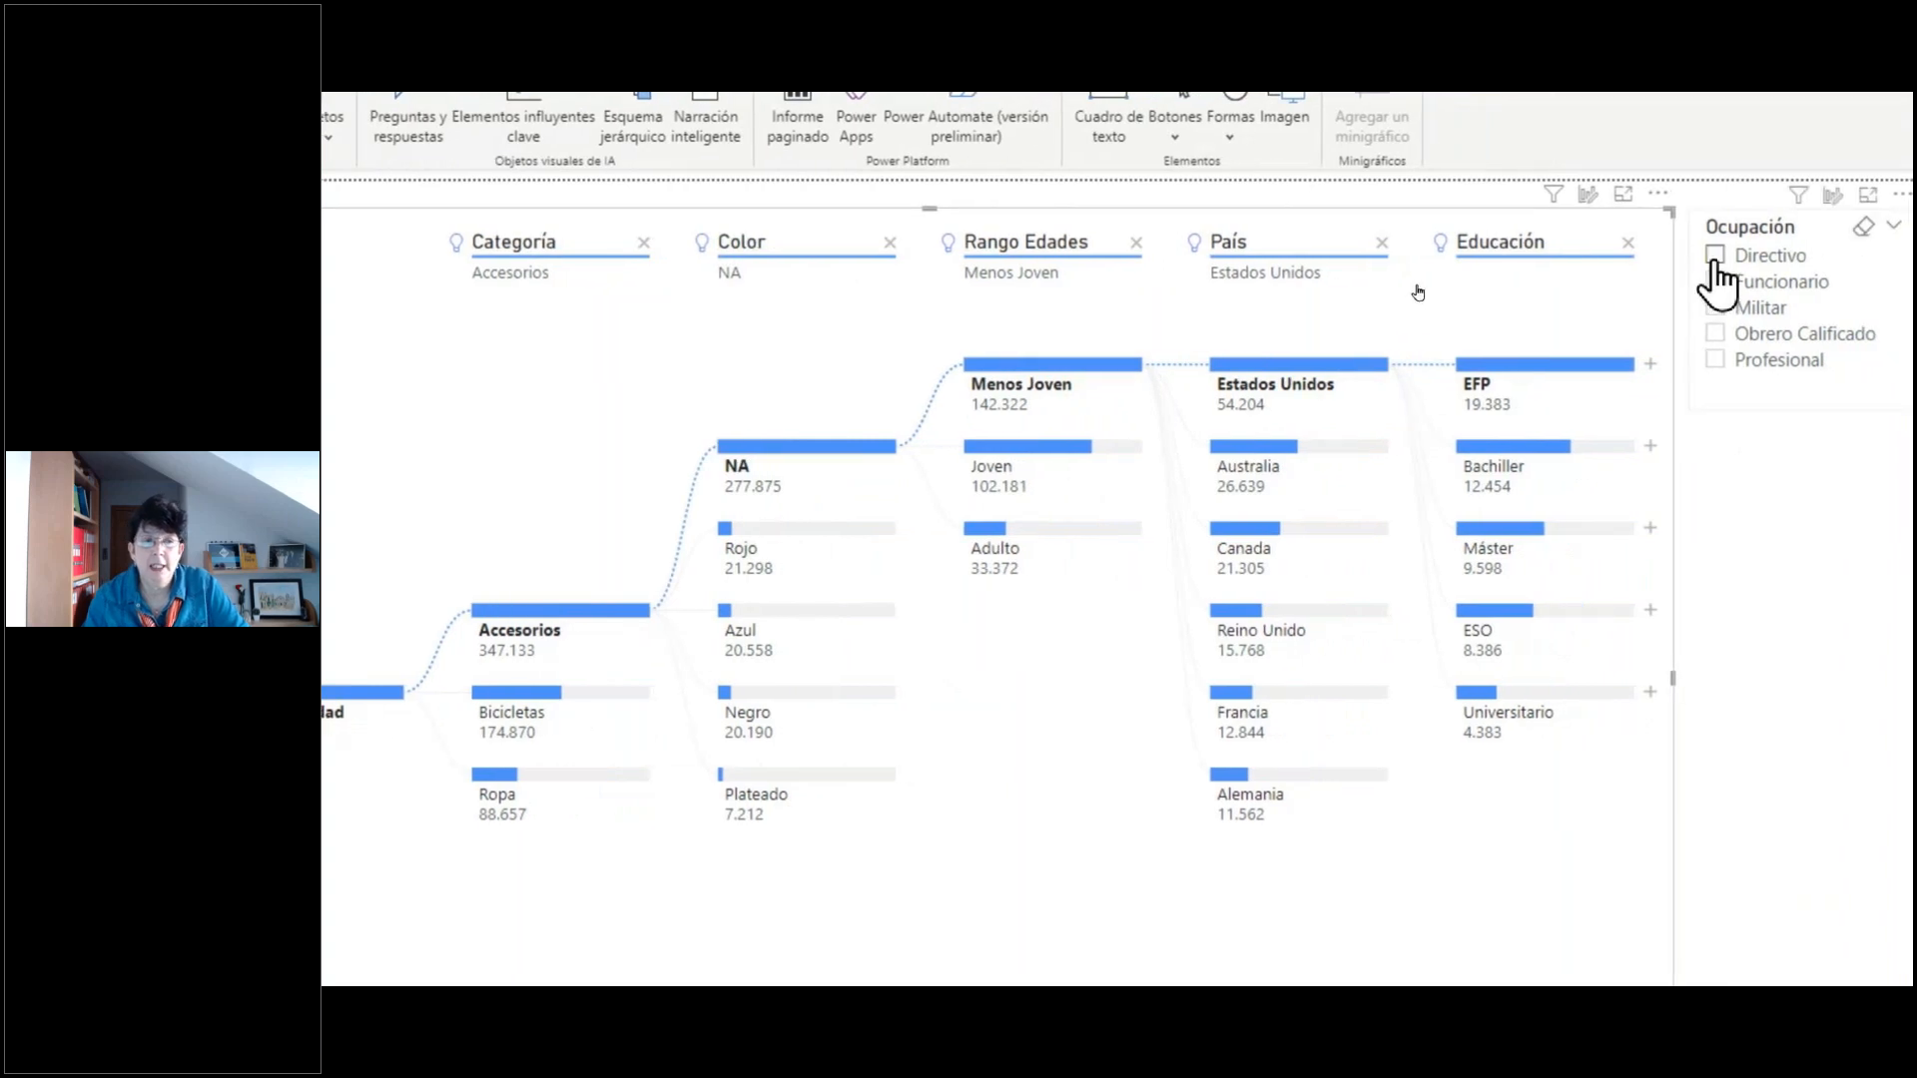
# - Compare the decomposition tree for the Ocupación values Directivo, Funcionario, Militar and Obrero Calificado, leaving it filtered to Funcionario
pyautogui.click(1715, 256)
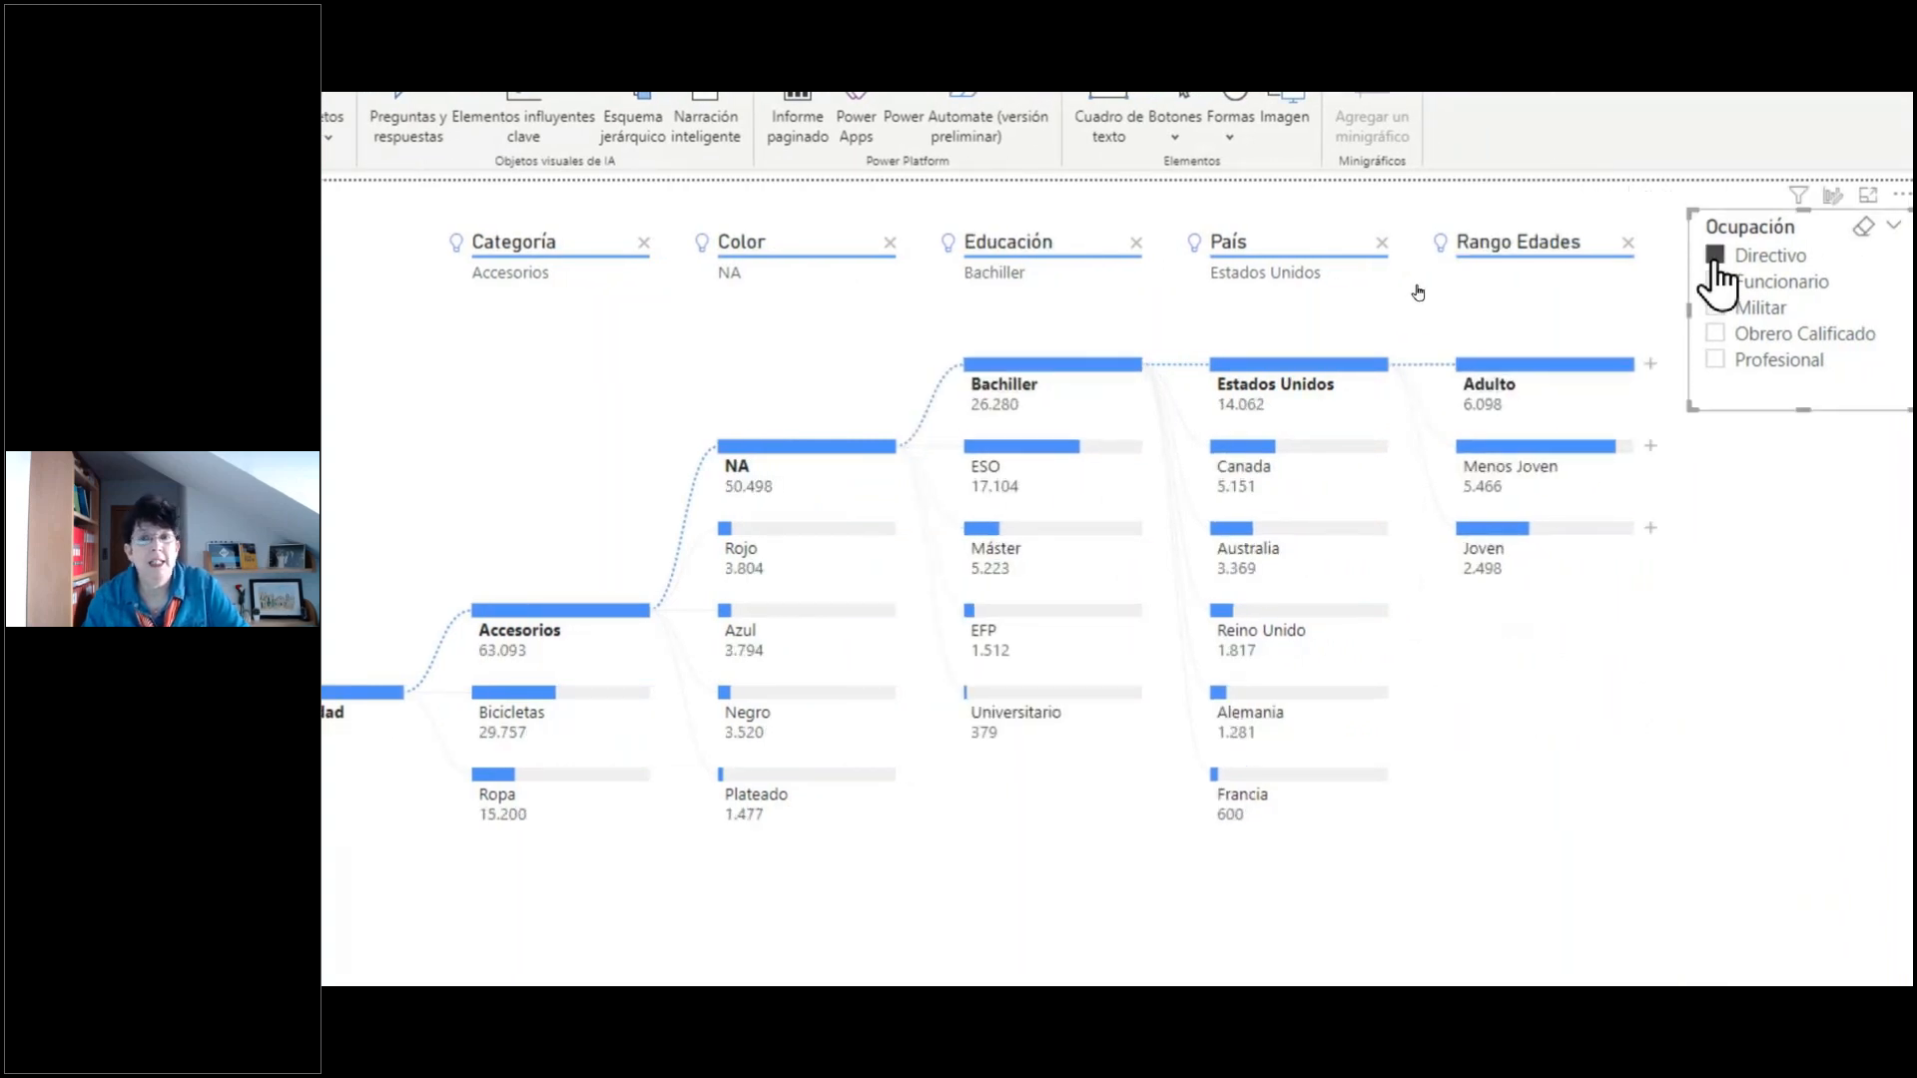
pyautogui.click(1715, 257)
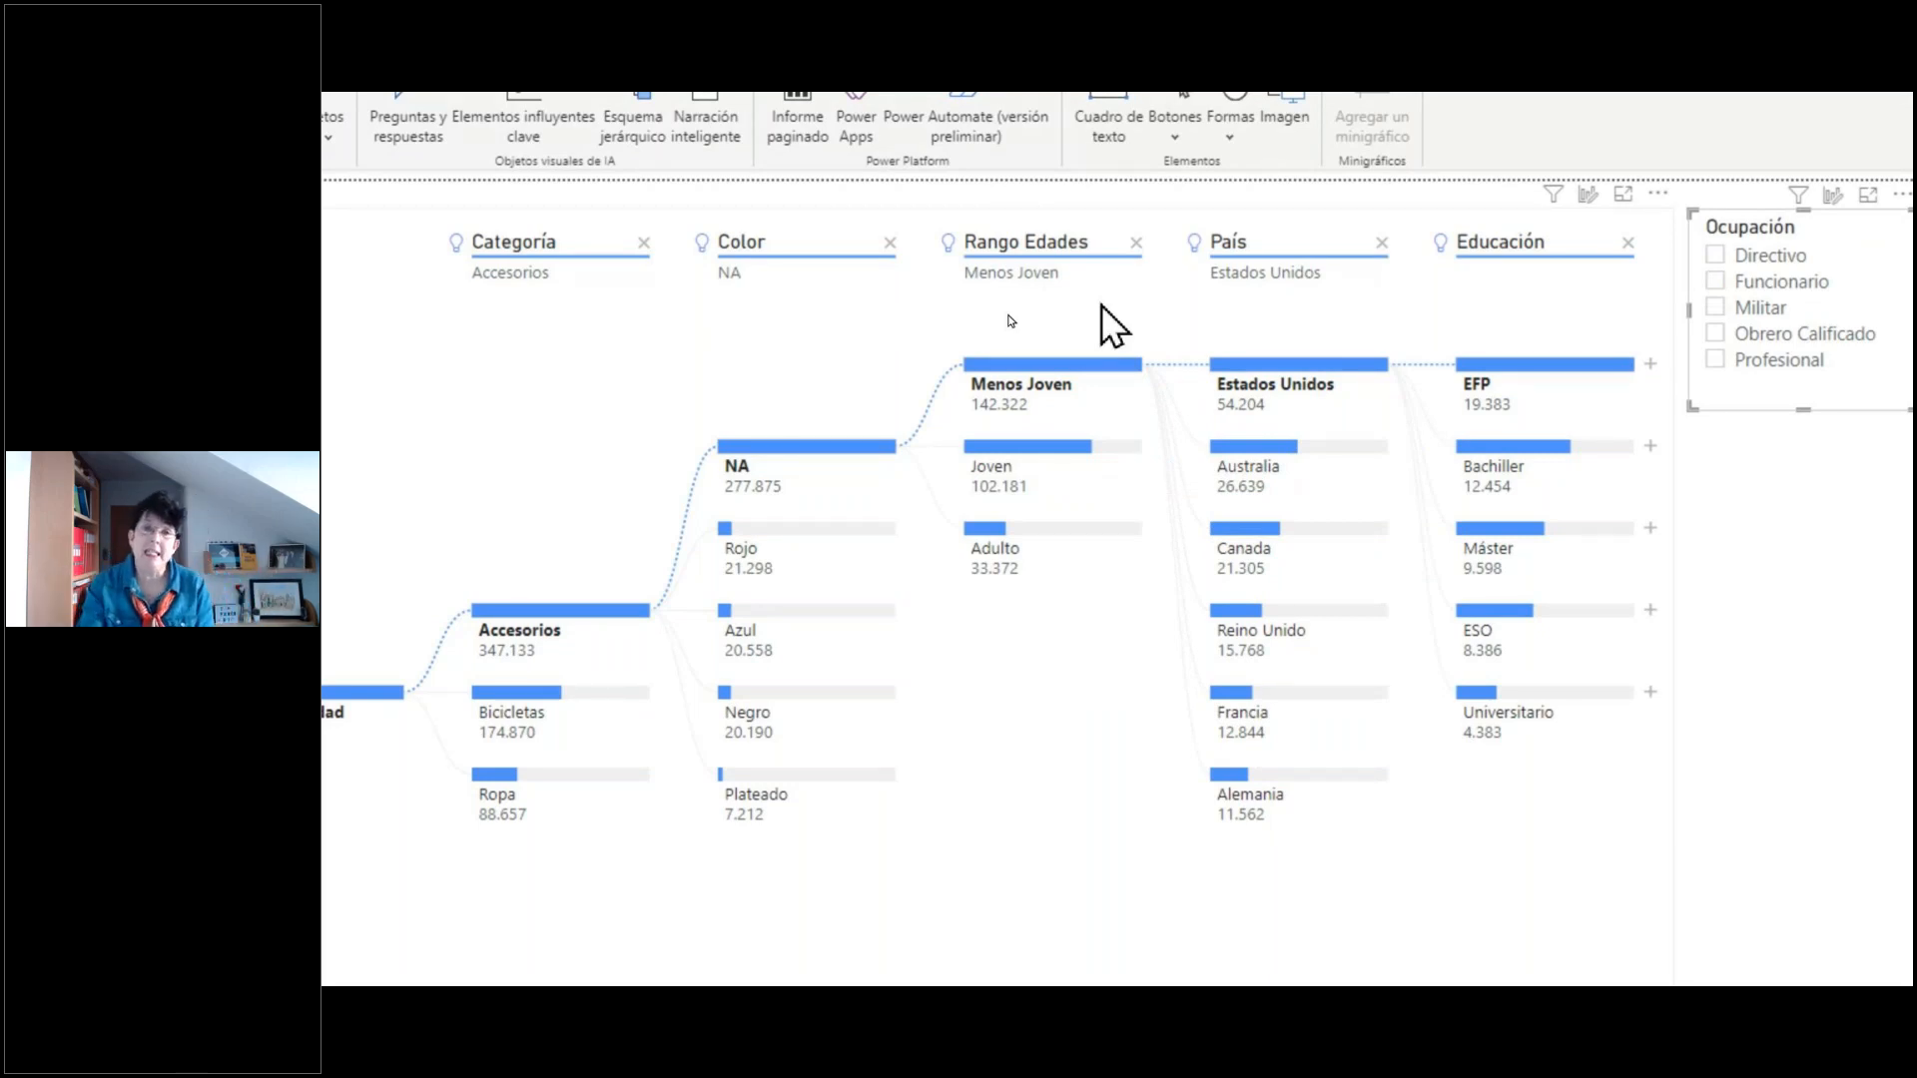
pyautogui.click(1710, 255)
pyautogui.click(1713, 281)
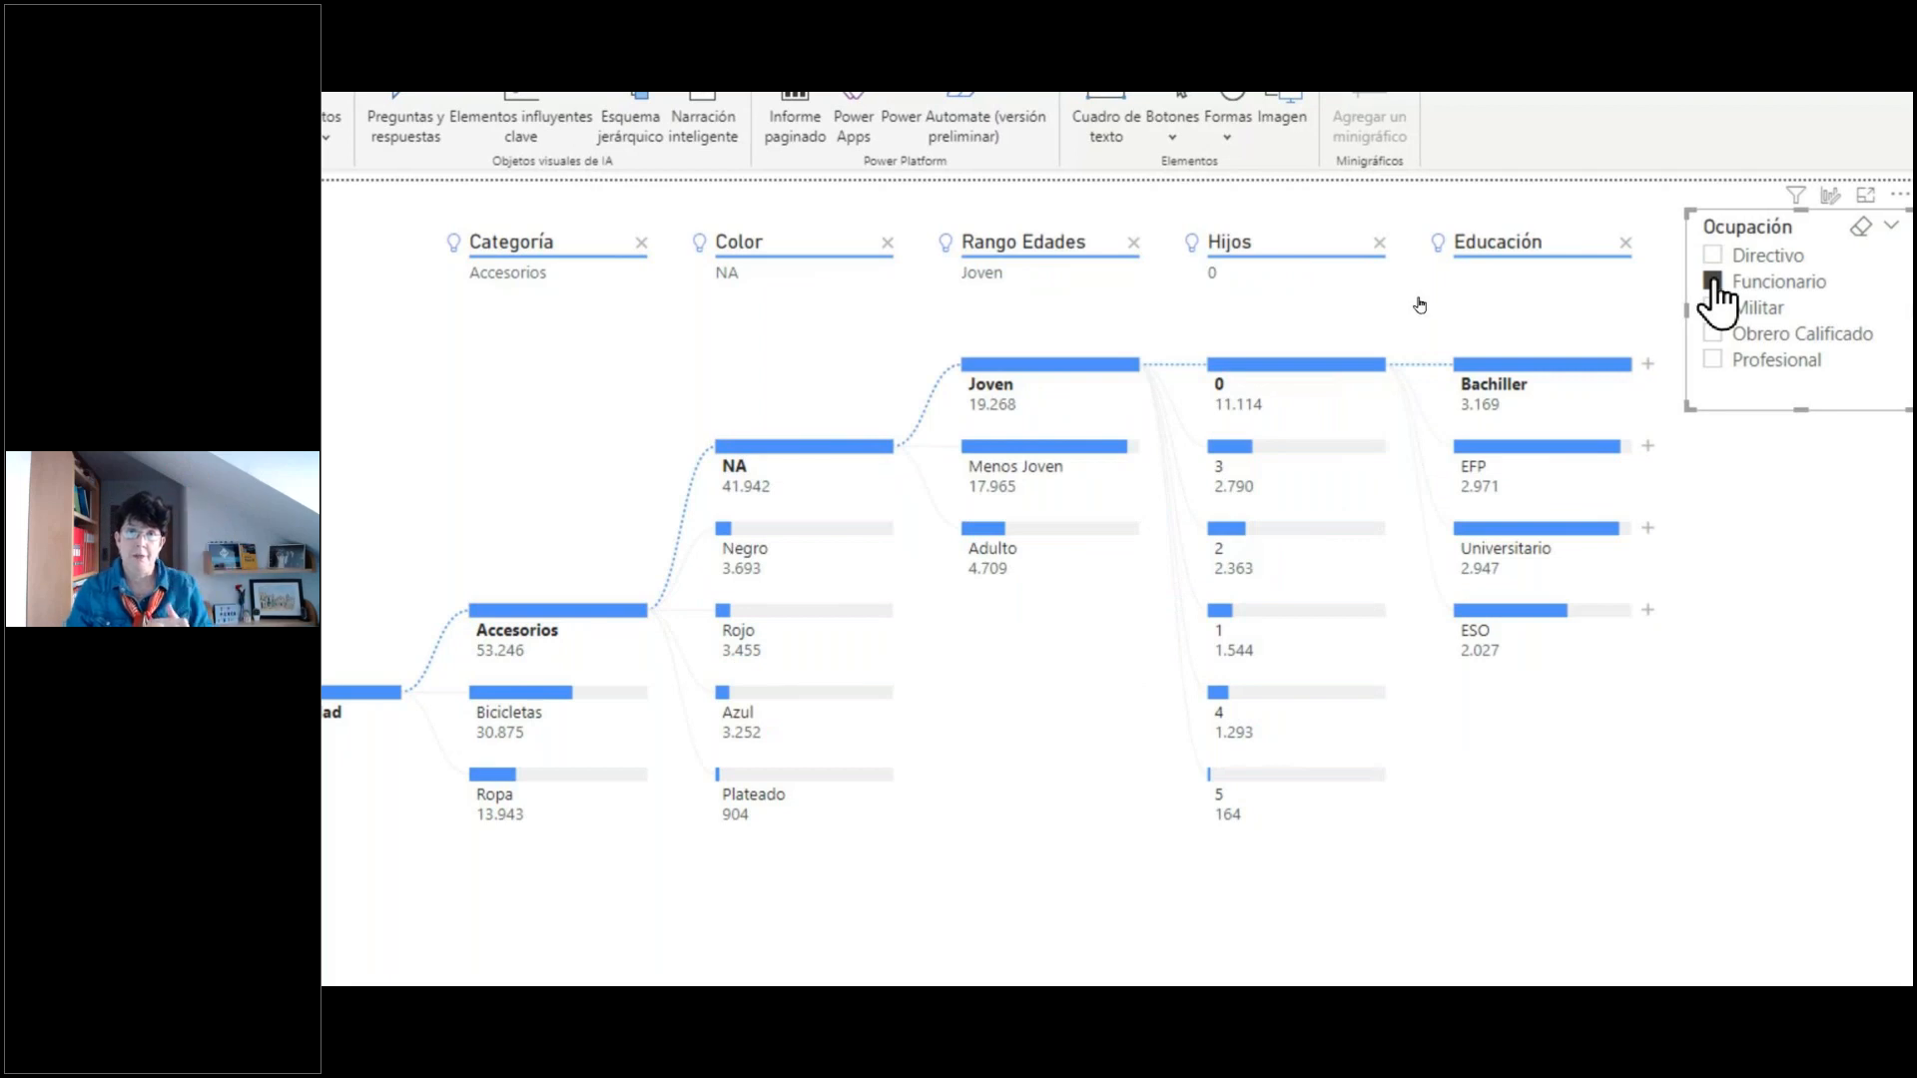
pyautogui.click(1713, 307)
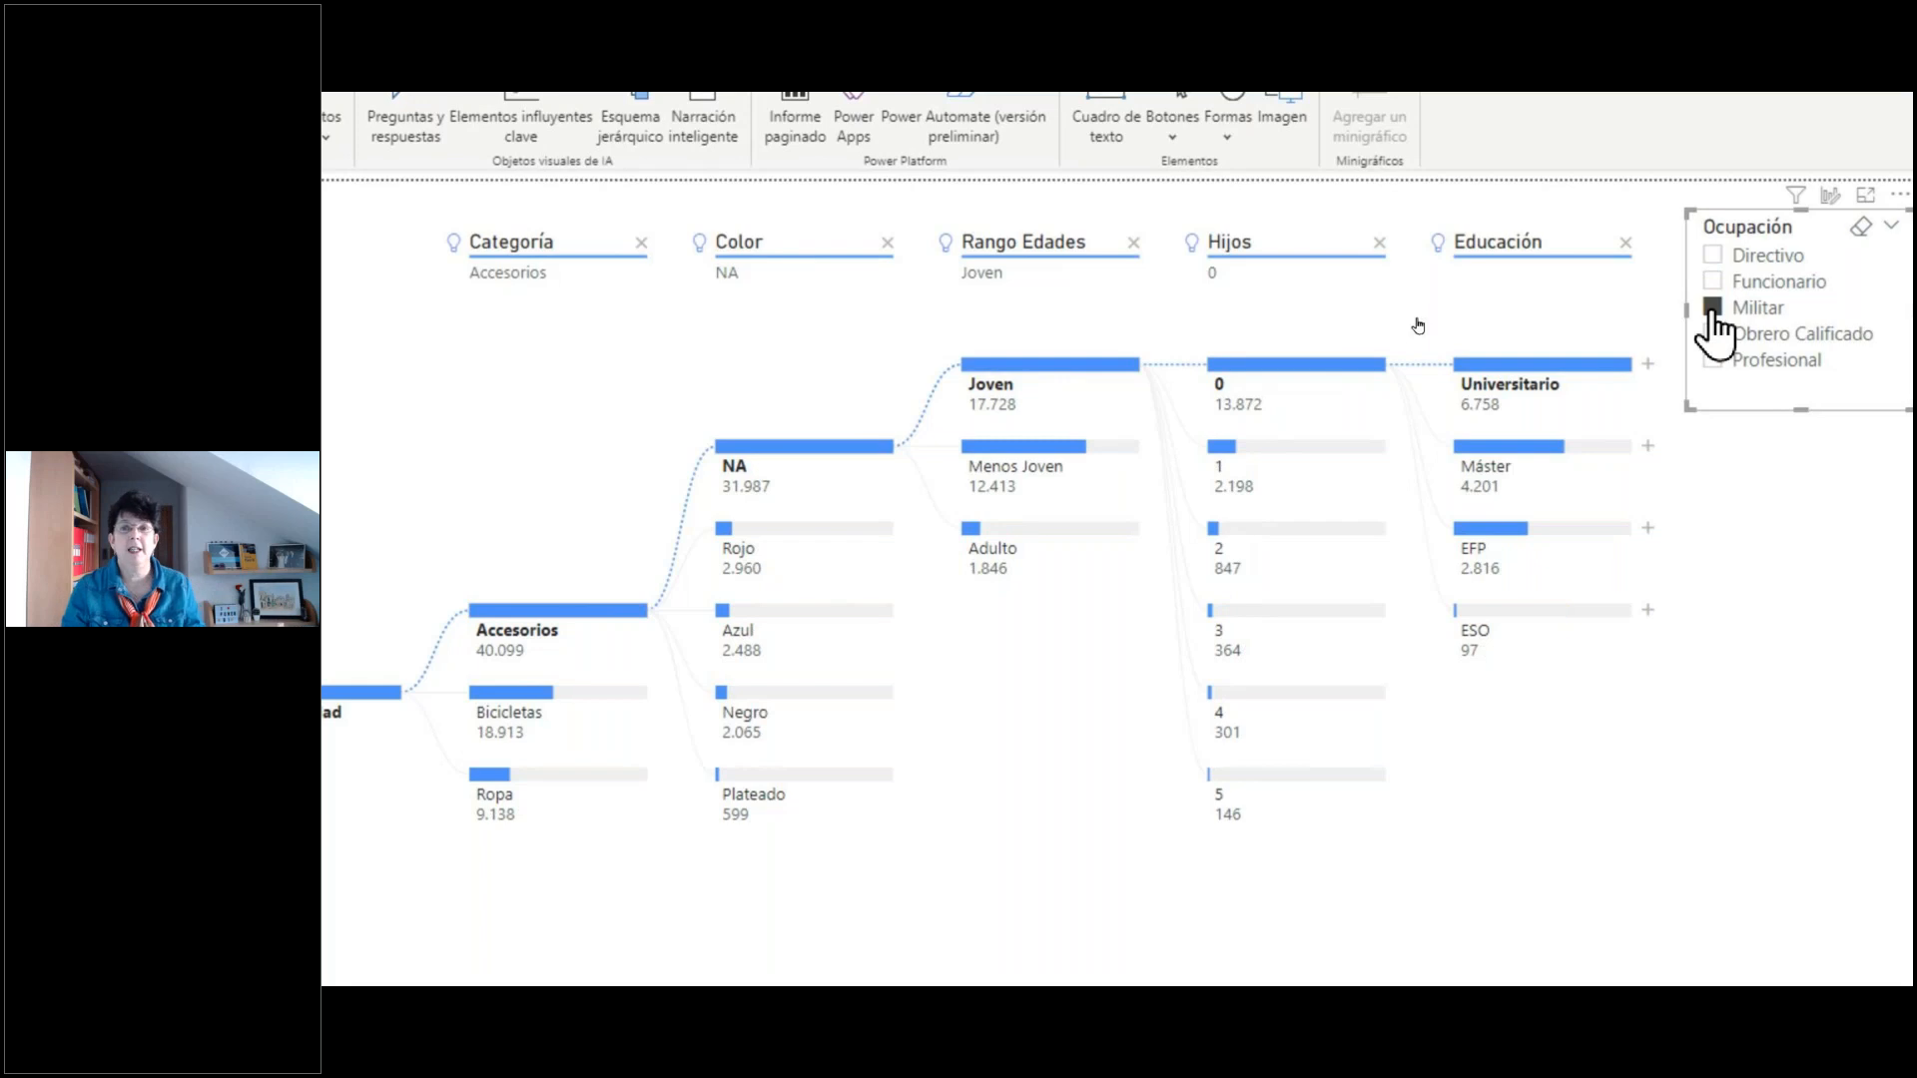
pyautogui.click(1712, 338)
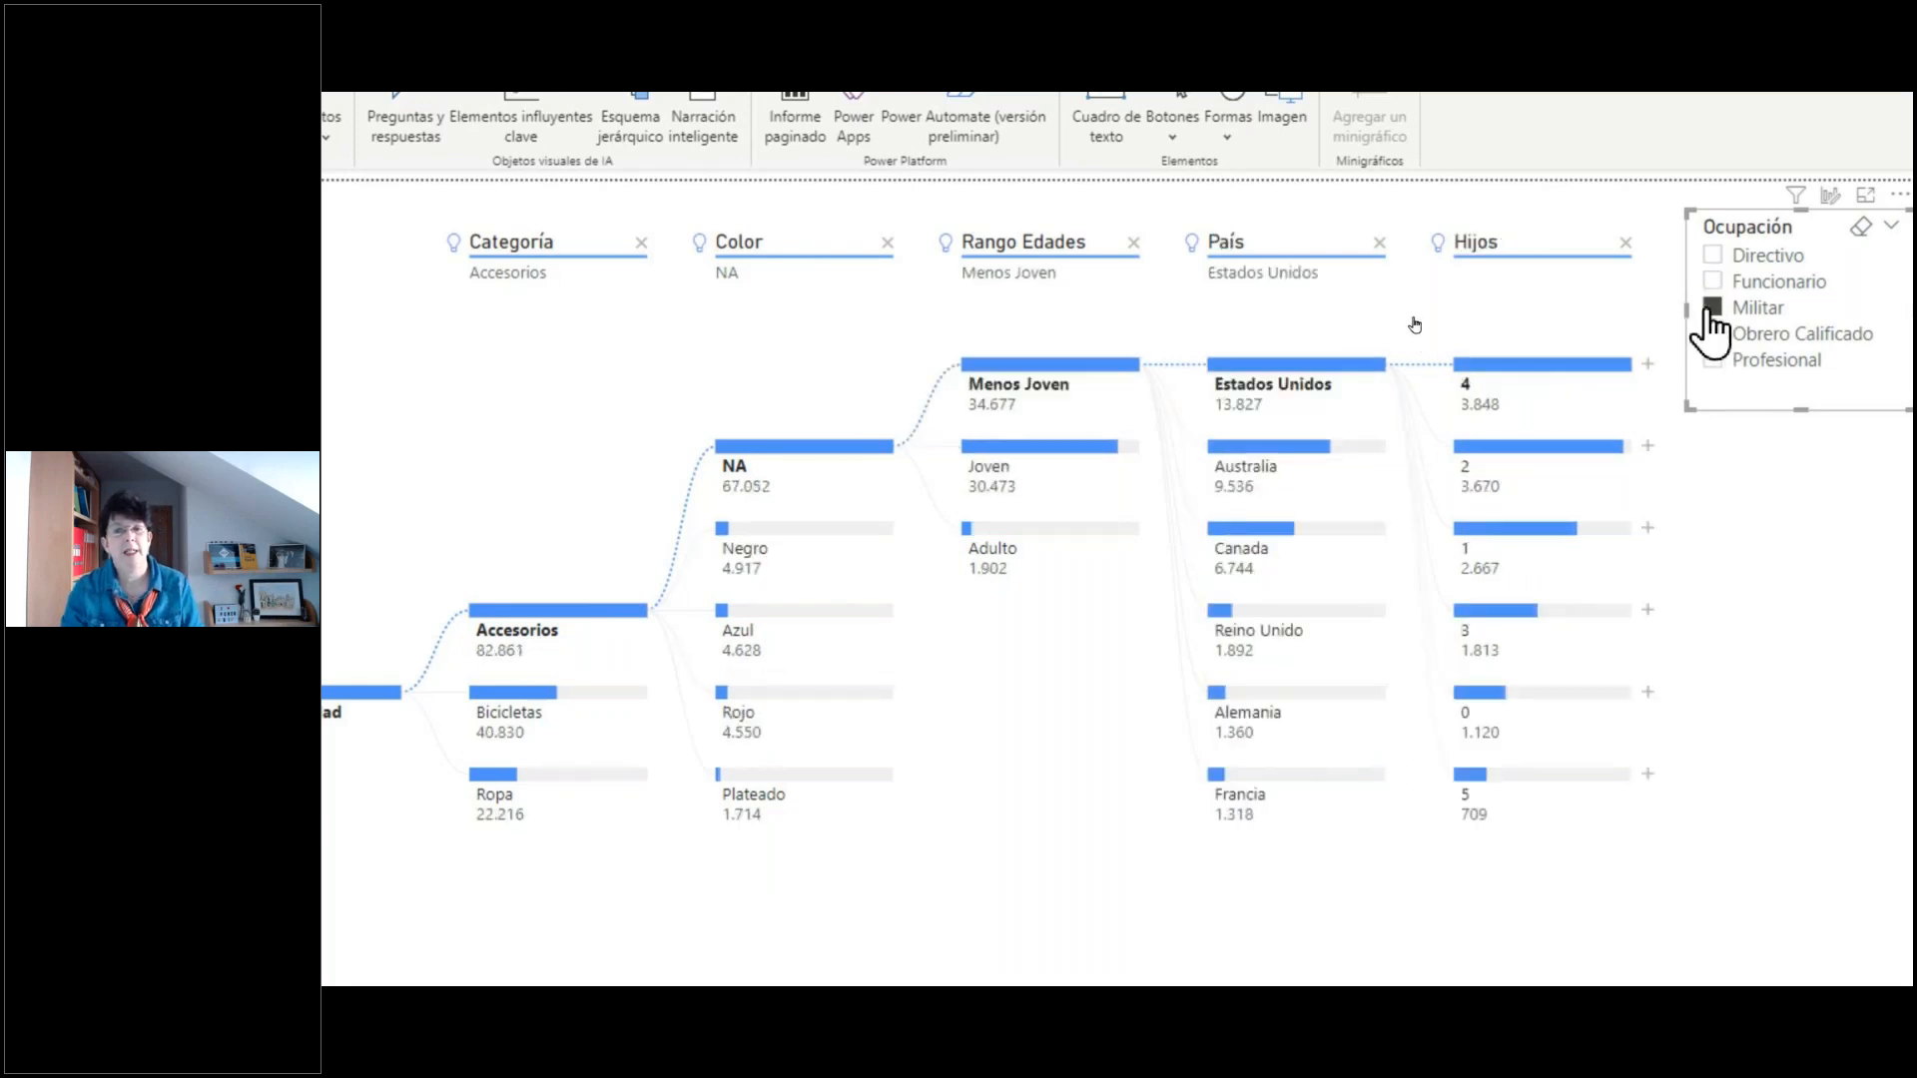
pyautogui.click(1711, 310)
pyautogui.click(1712, 282)
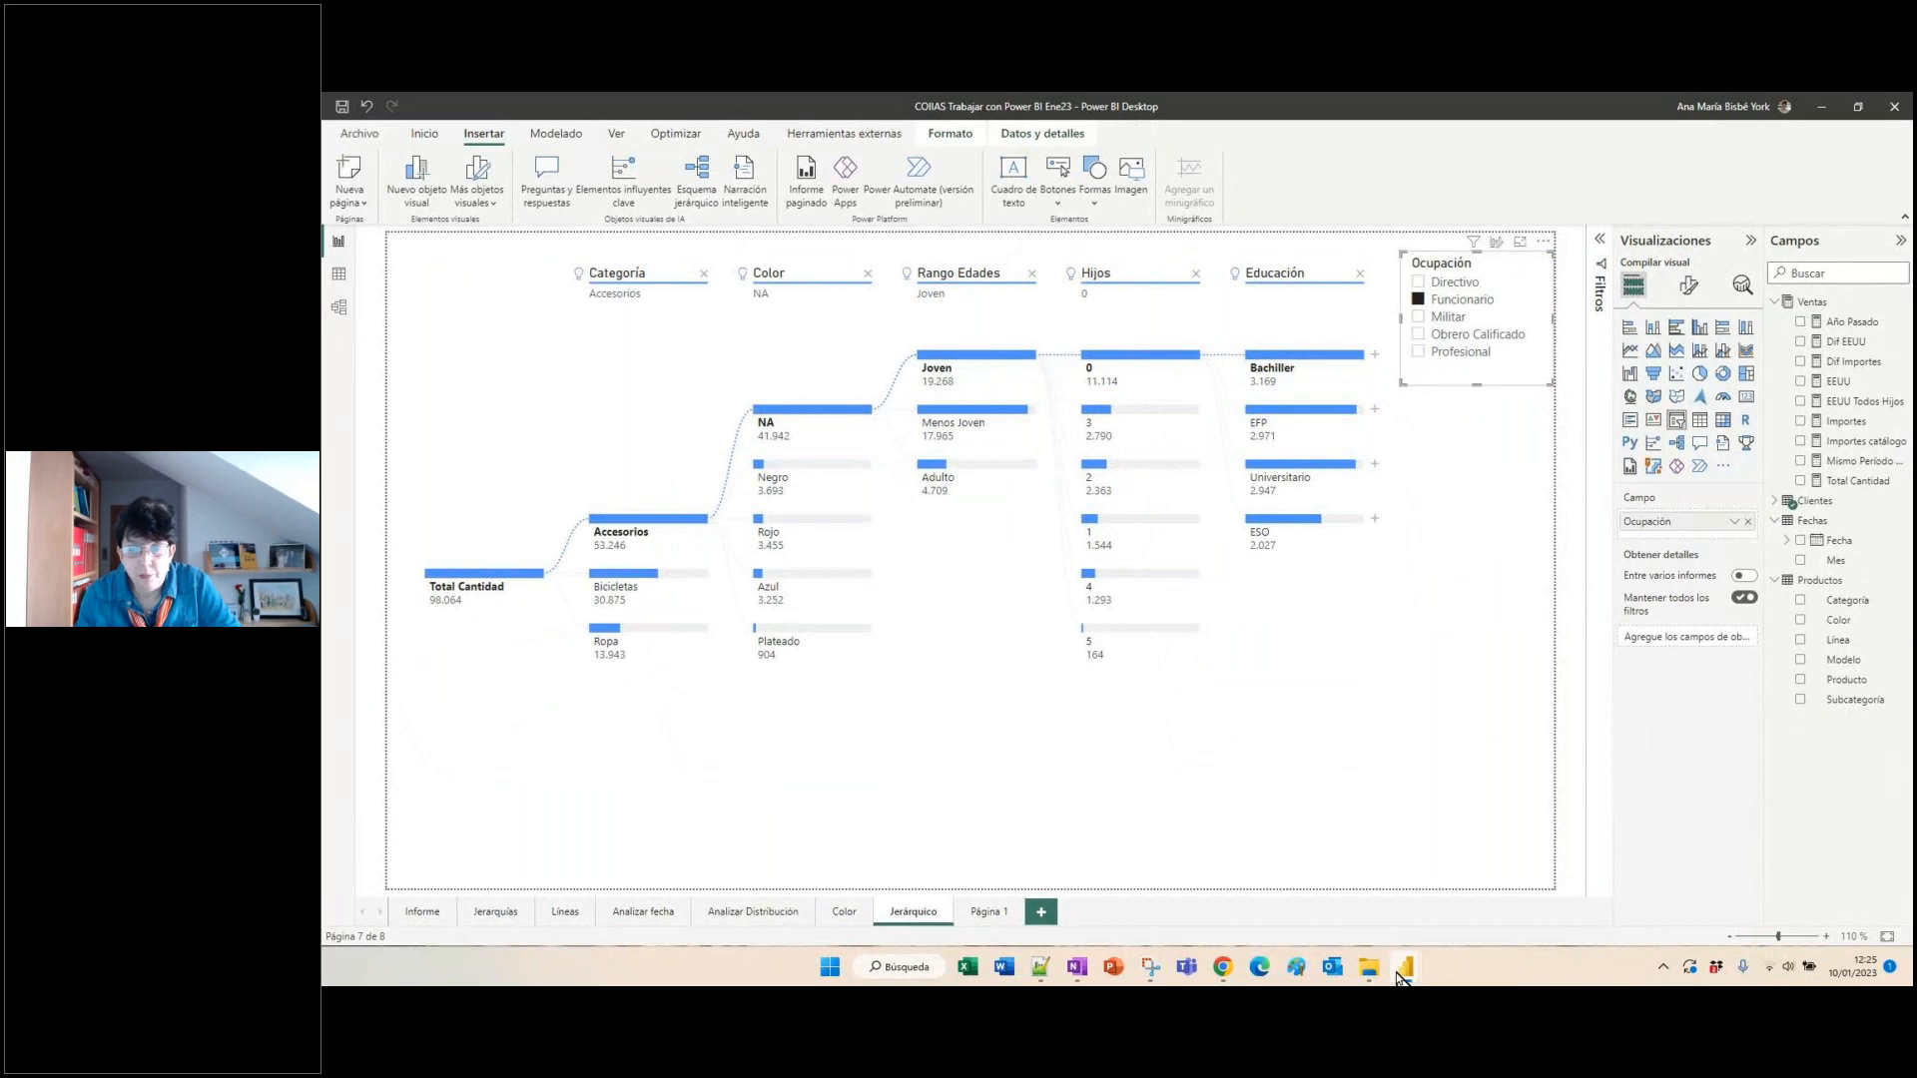
# - Switch to the Presentación Power BI COIIAS Ene23 report and advance through its Conclusiones bookmarks
pyautogui.moveTo(1397, 976)
pyautogui.click(1360, 923)
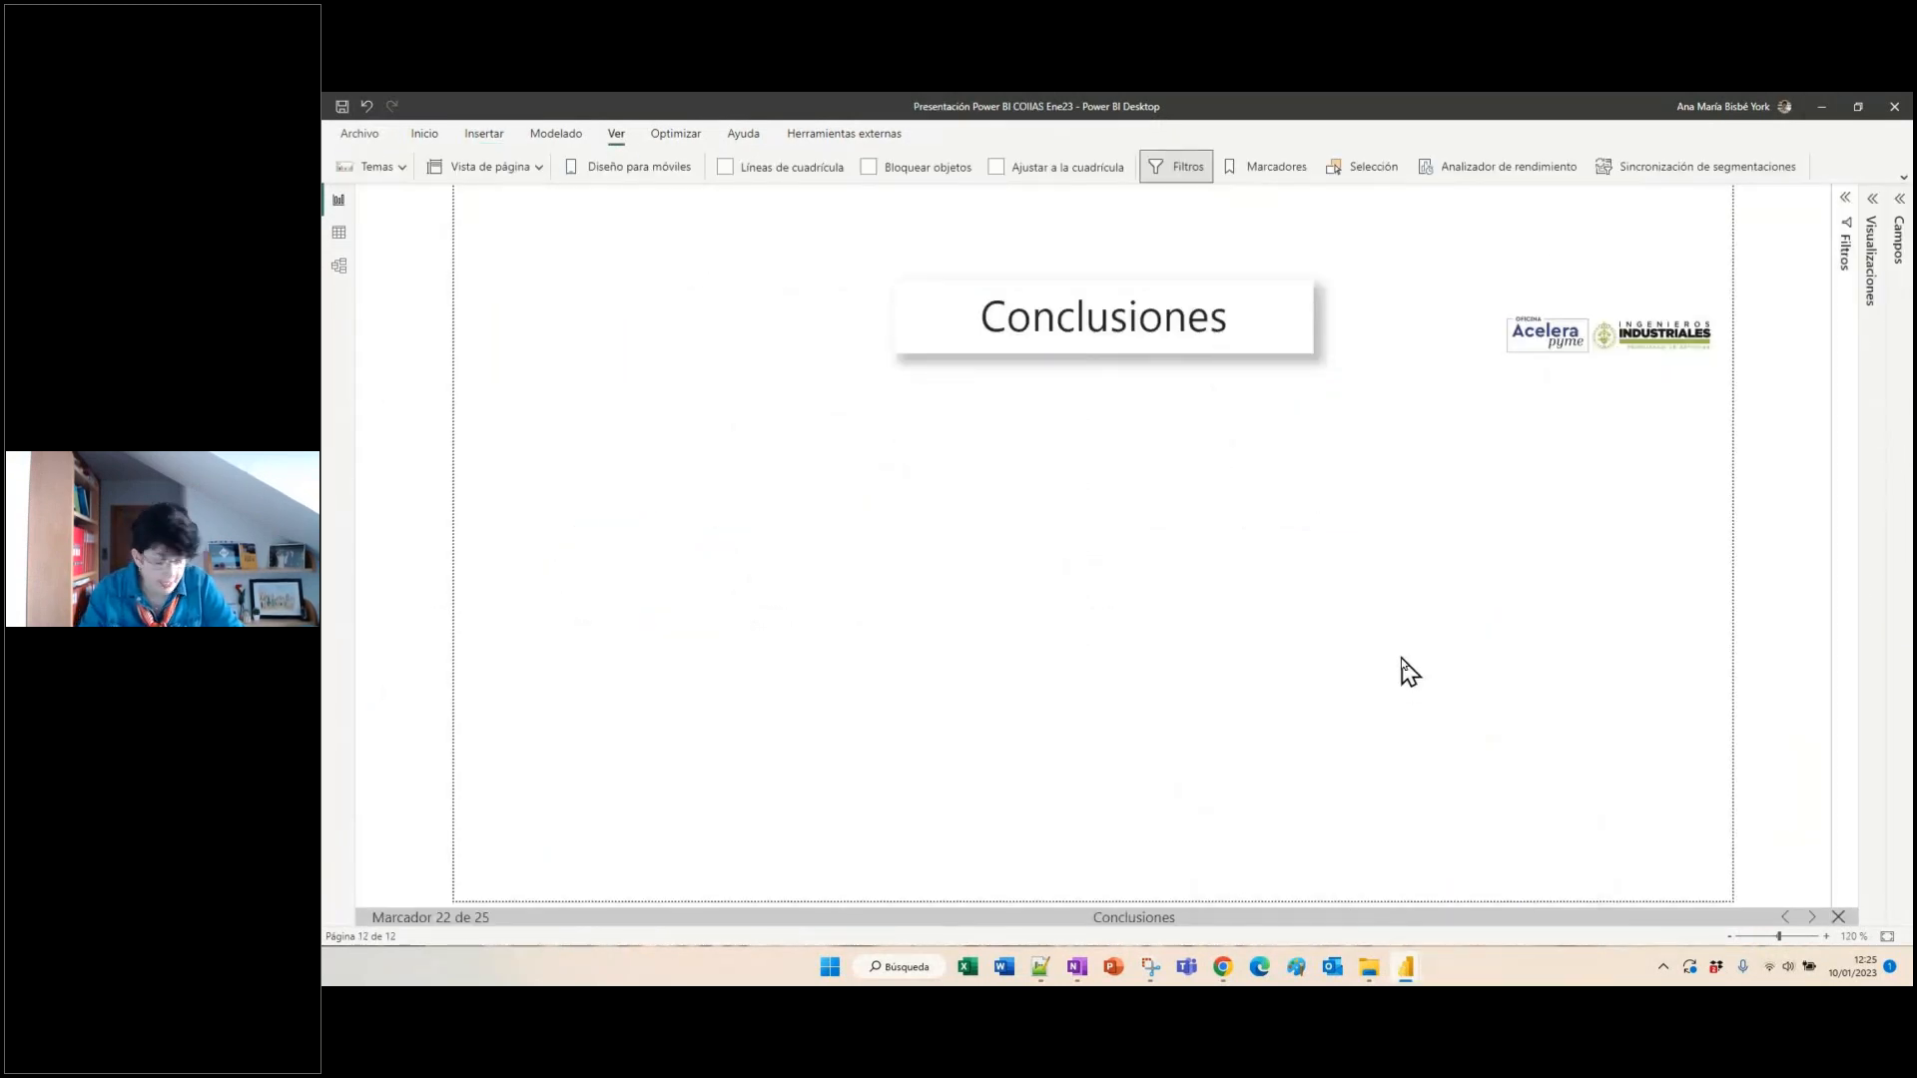
pyautogui.click(1809, 919)
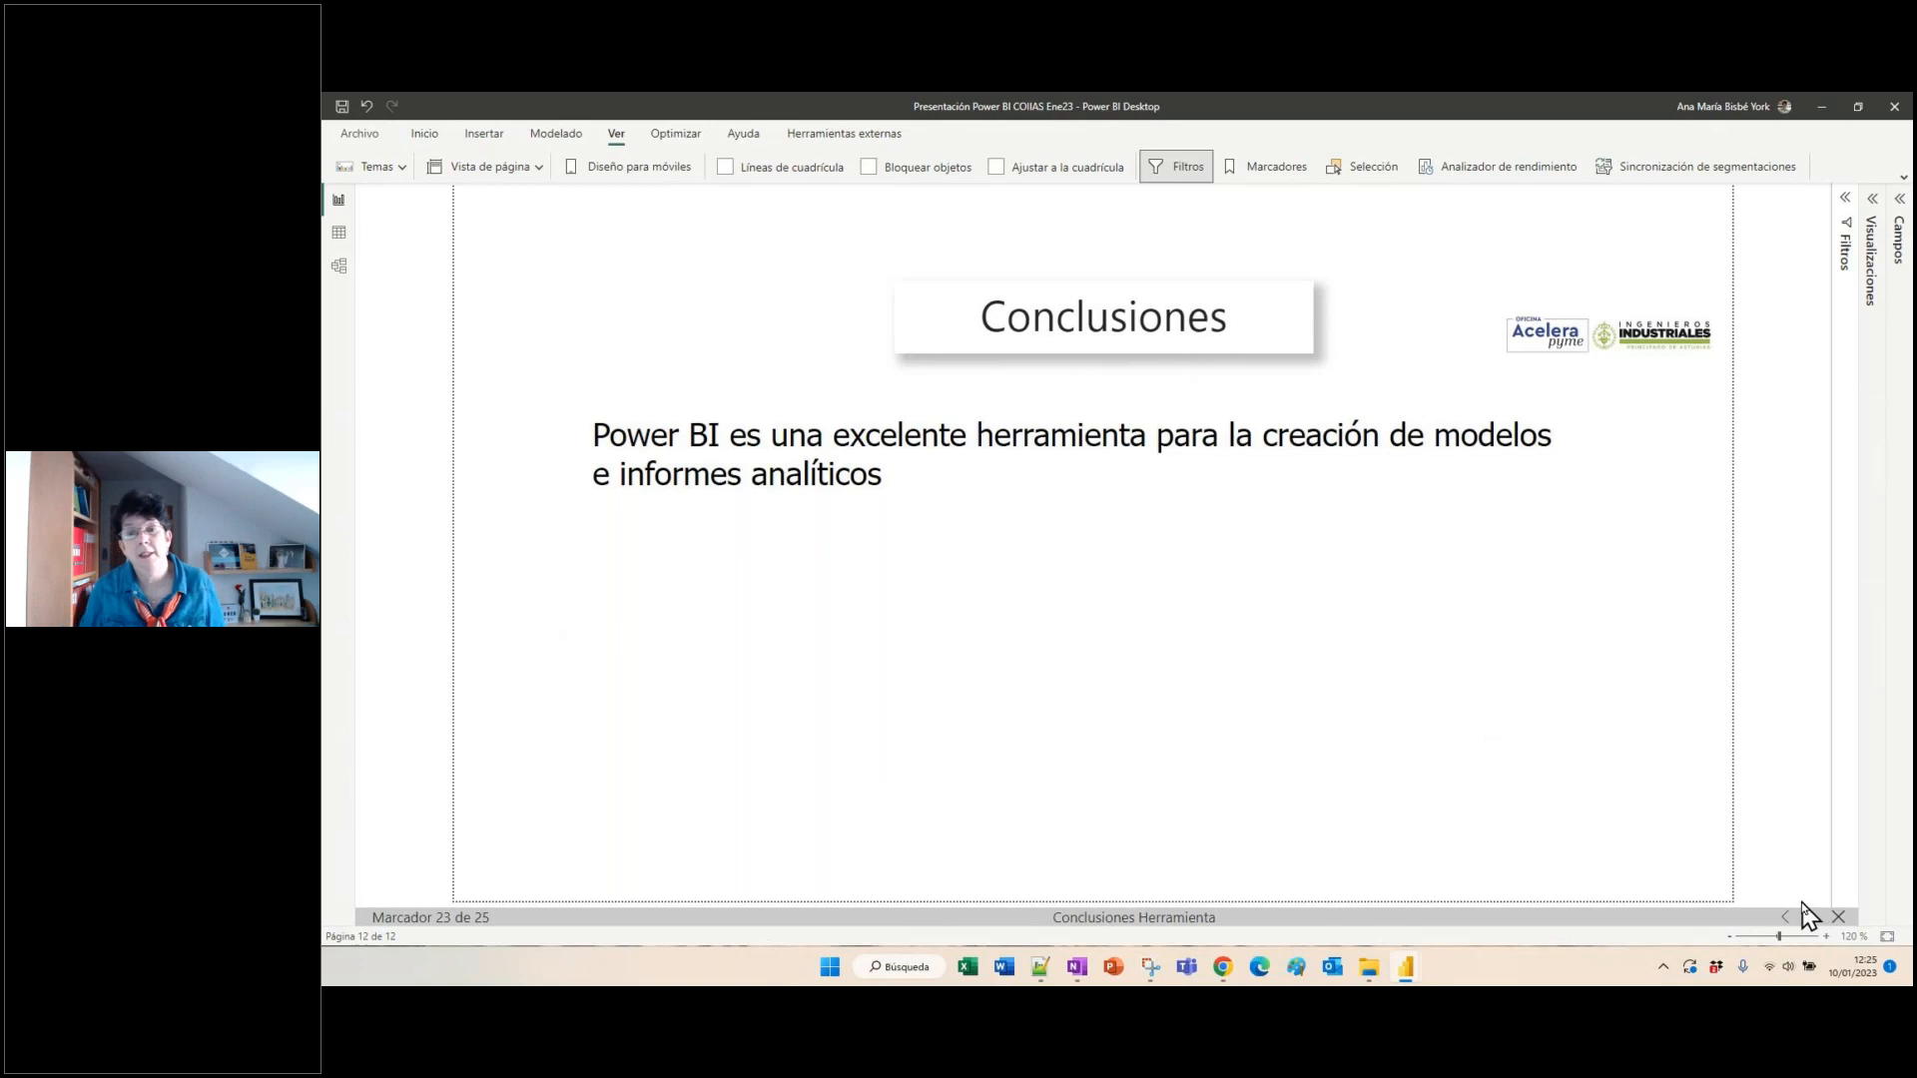
pyautogui.click(1809, 917)
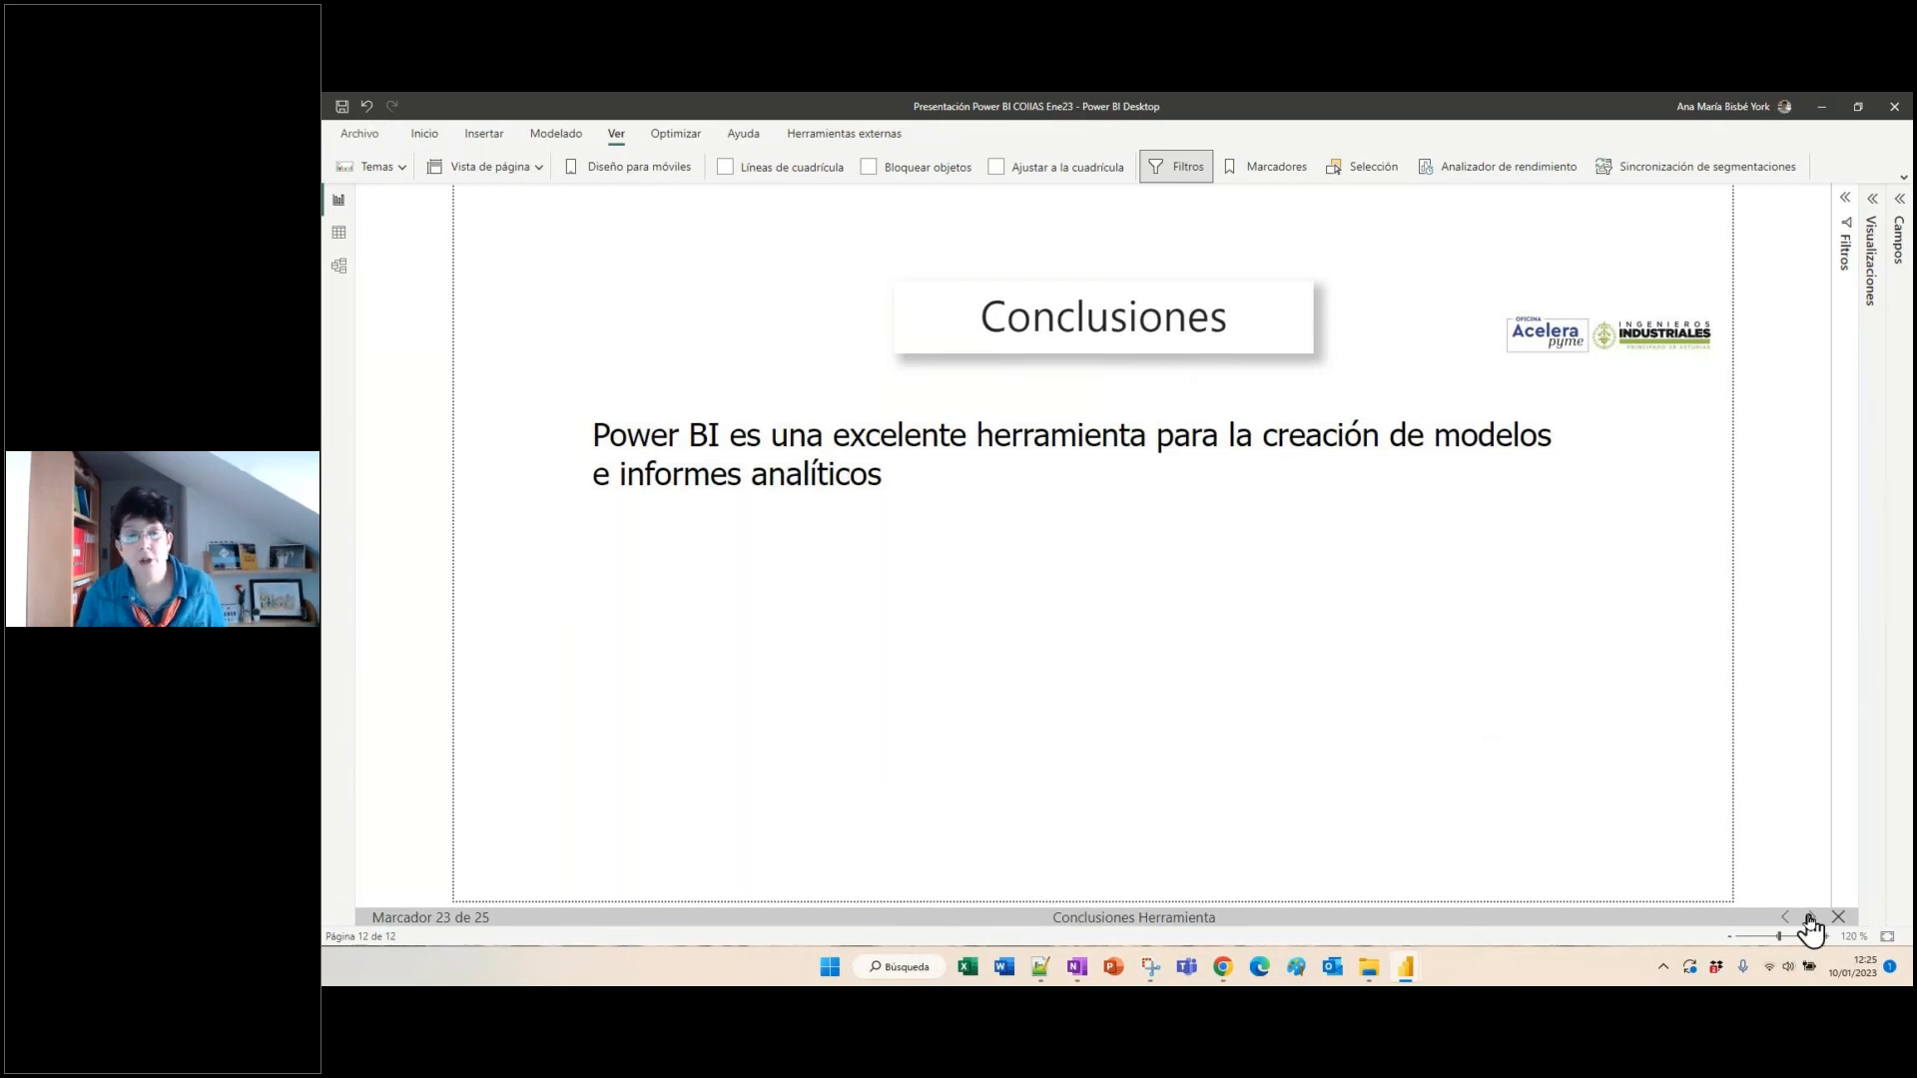
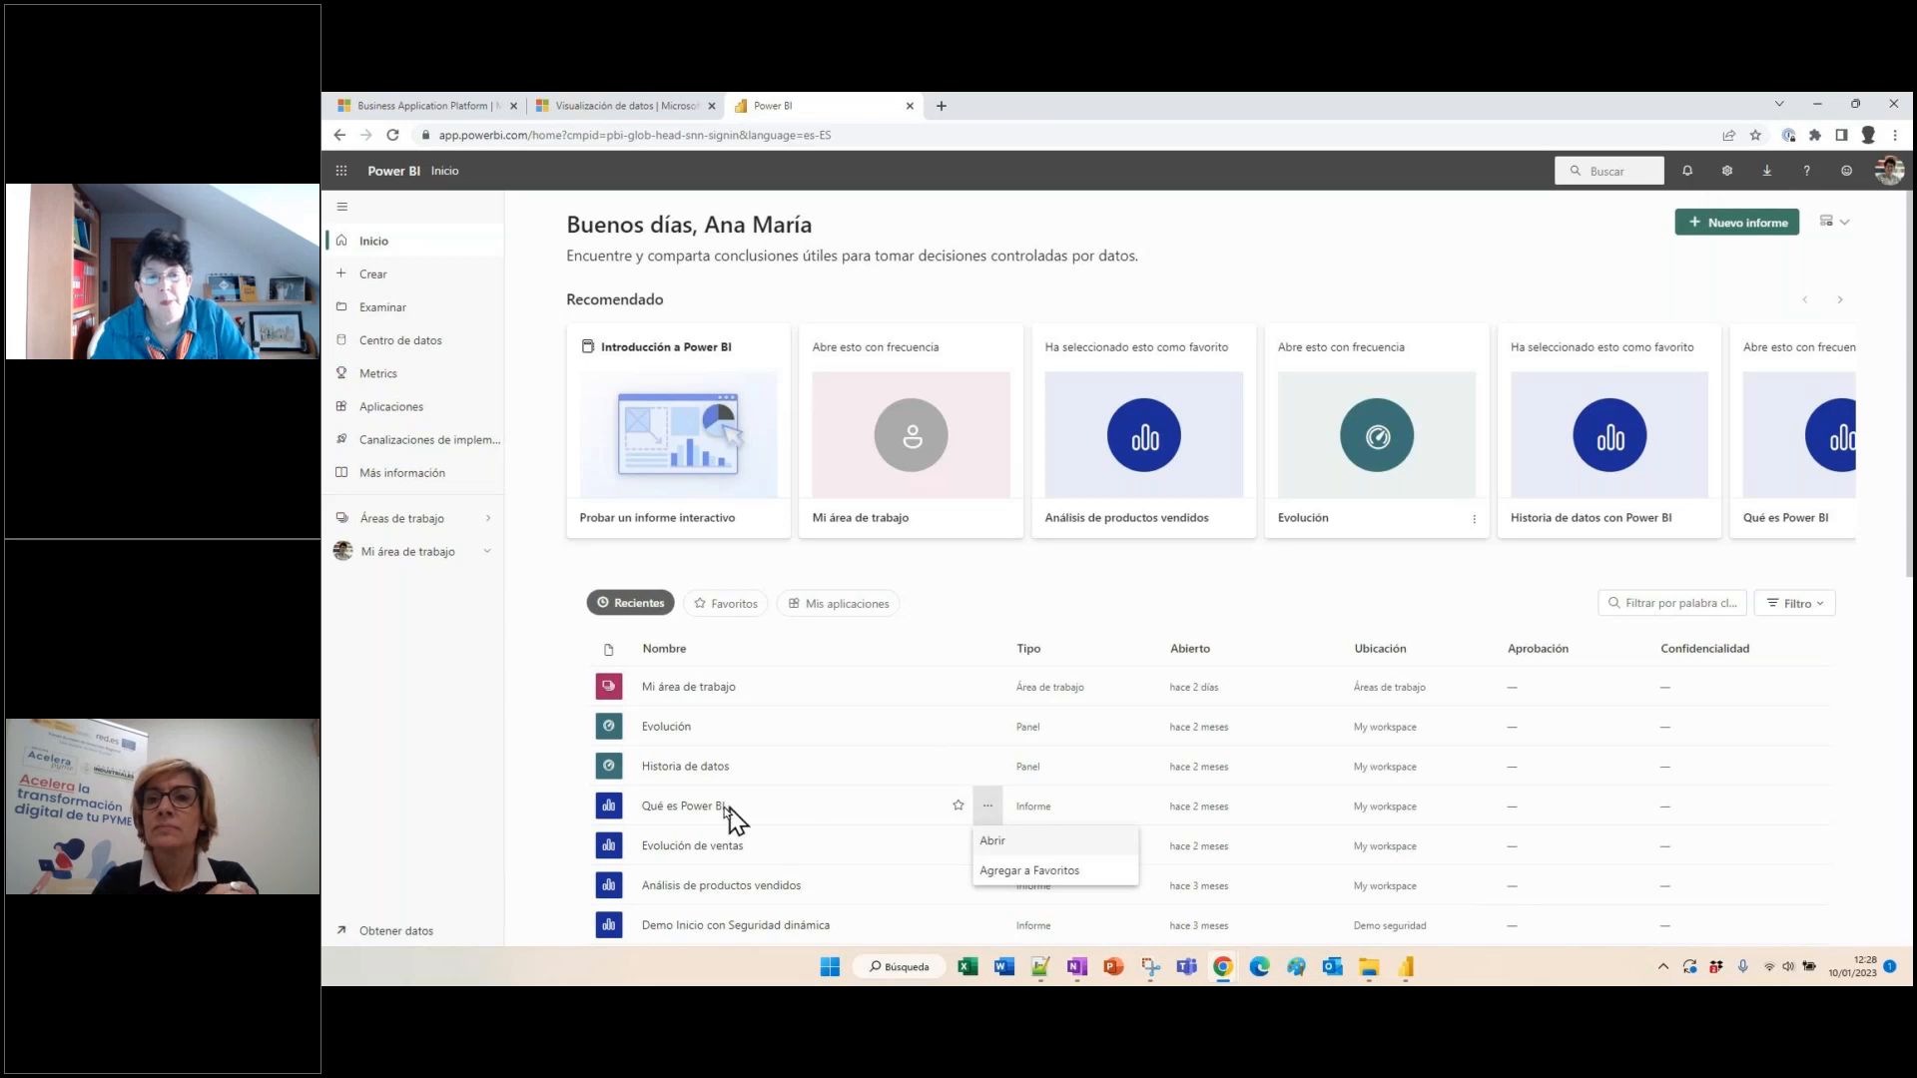
# - Bring the COIIAS Power BI Ene23 folder window into view to look at its files, and move it away again
pyautogui.click(396, 520)
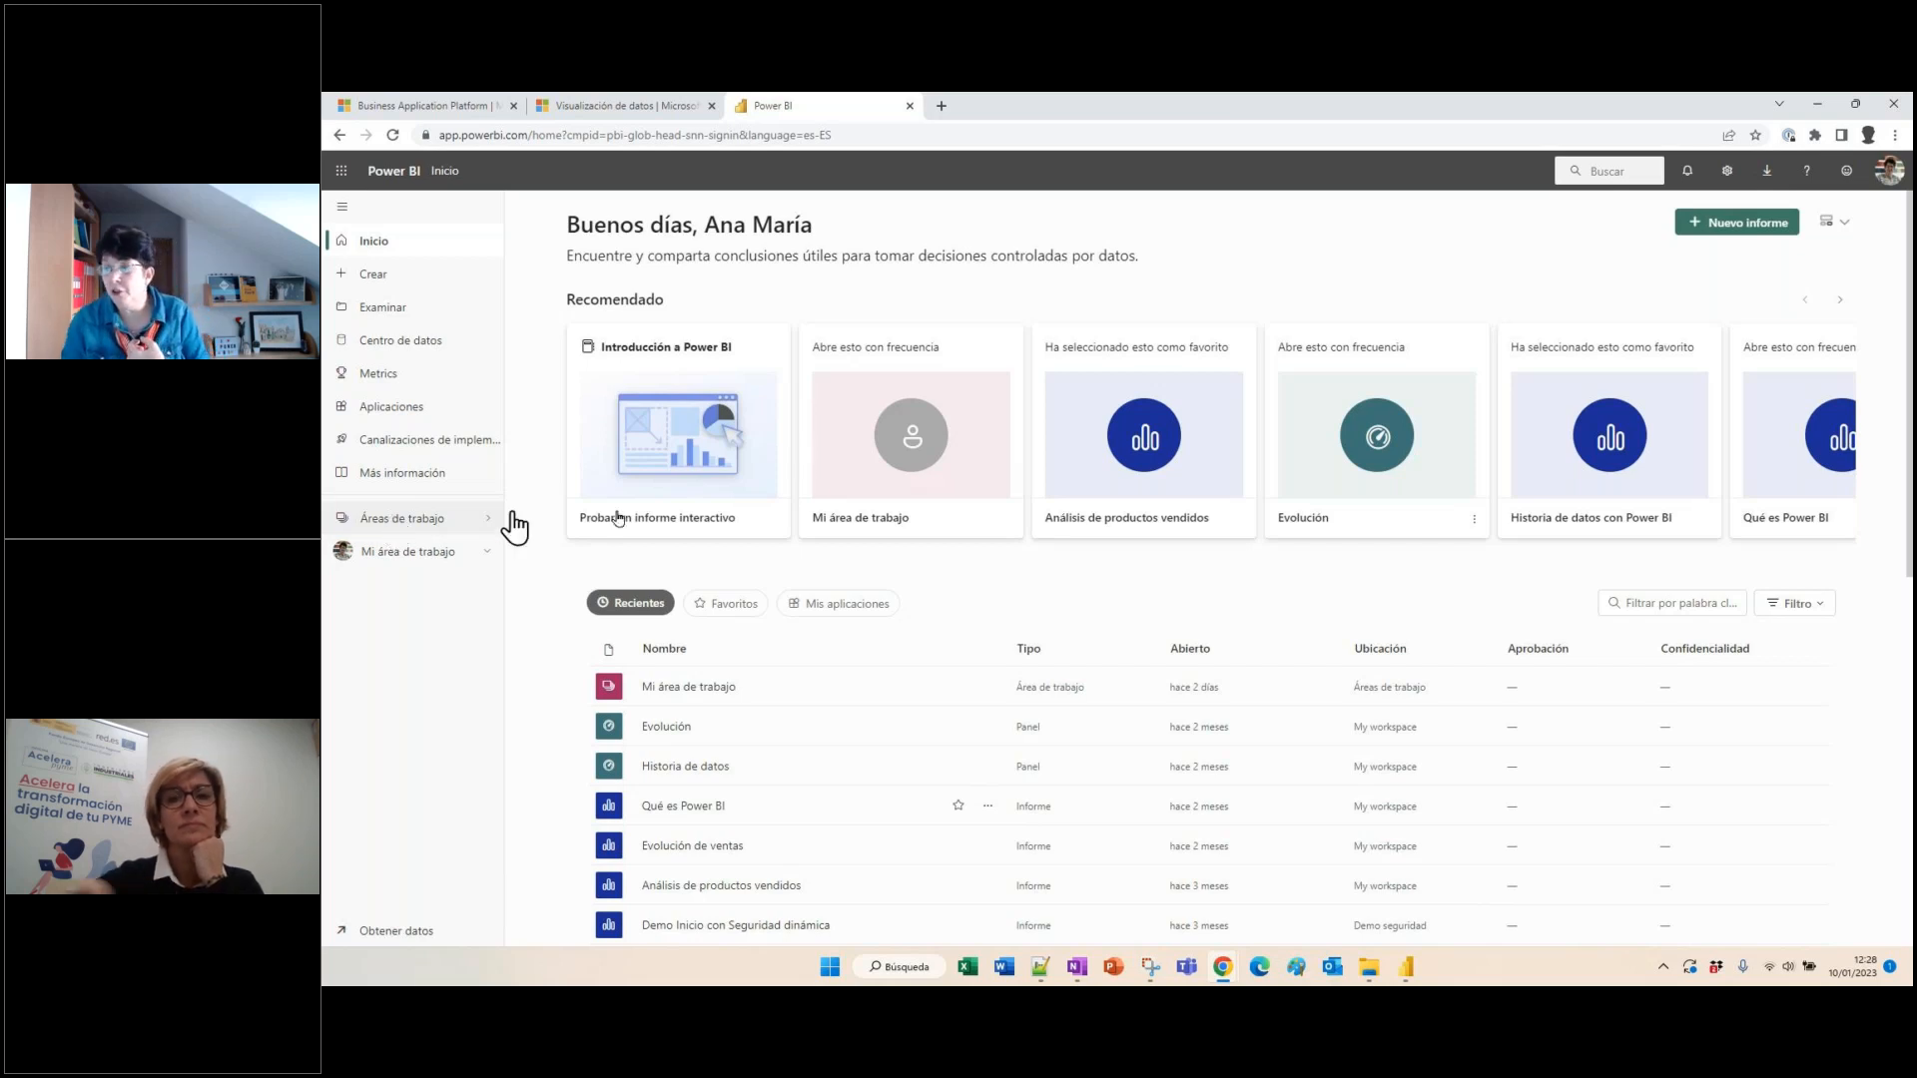
pyautogui.moveTo(1911, 439); pyautogui.dragTo(1136, 379)
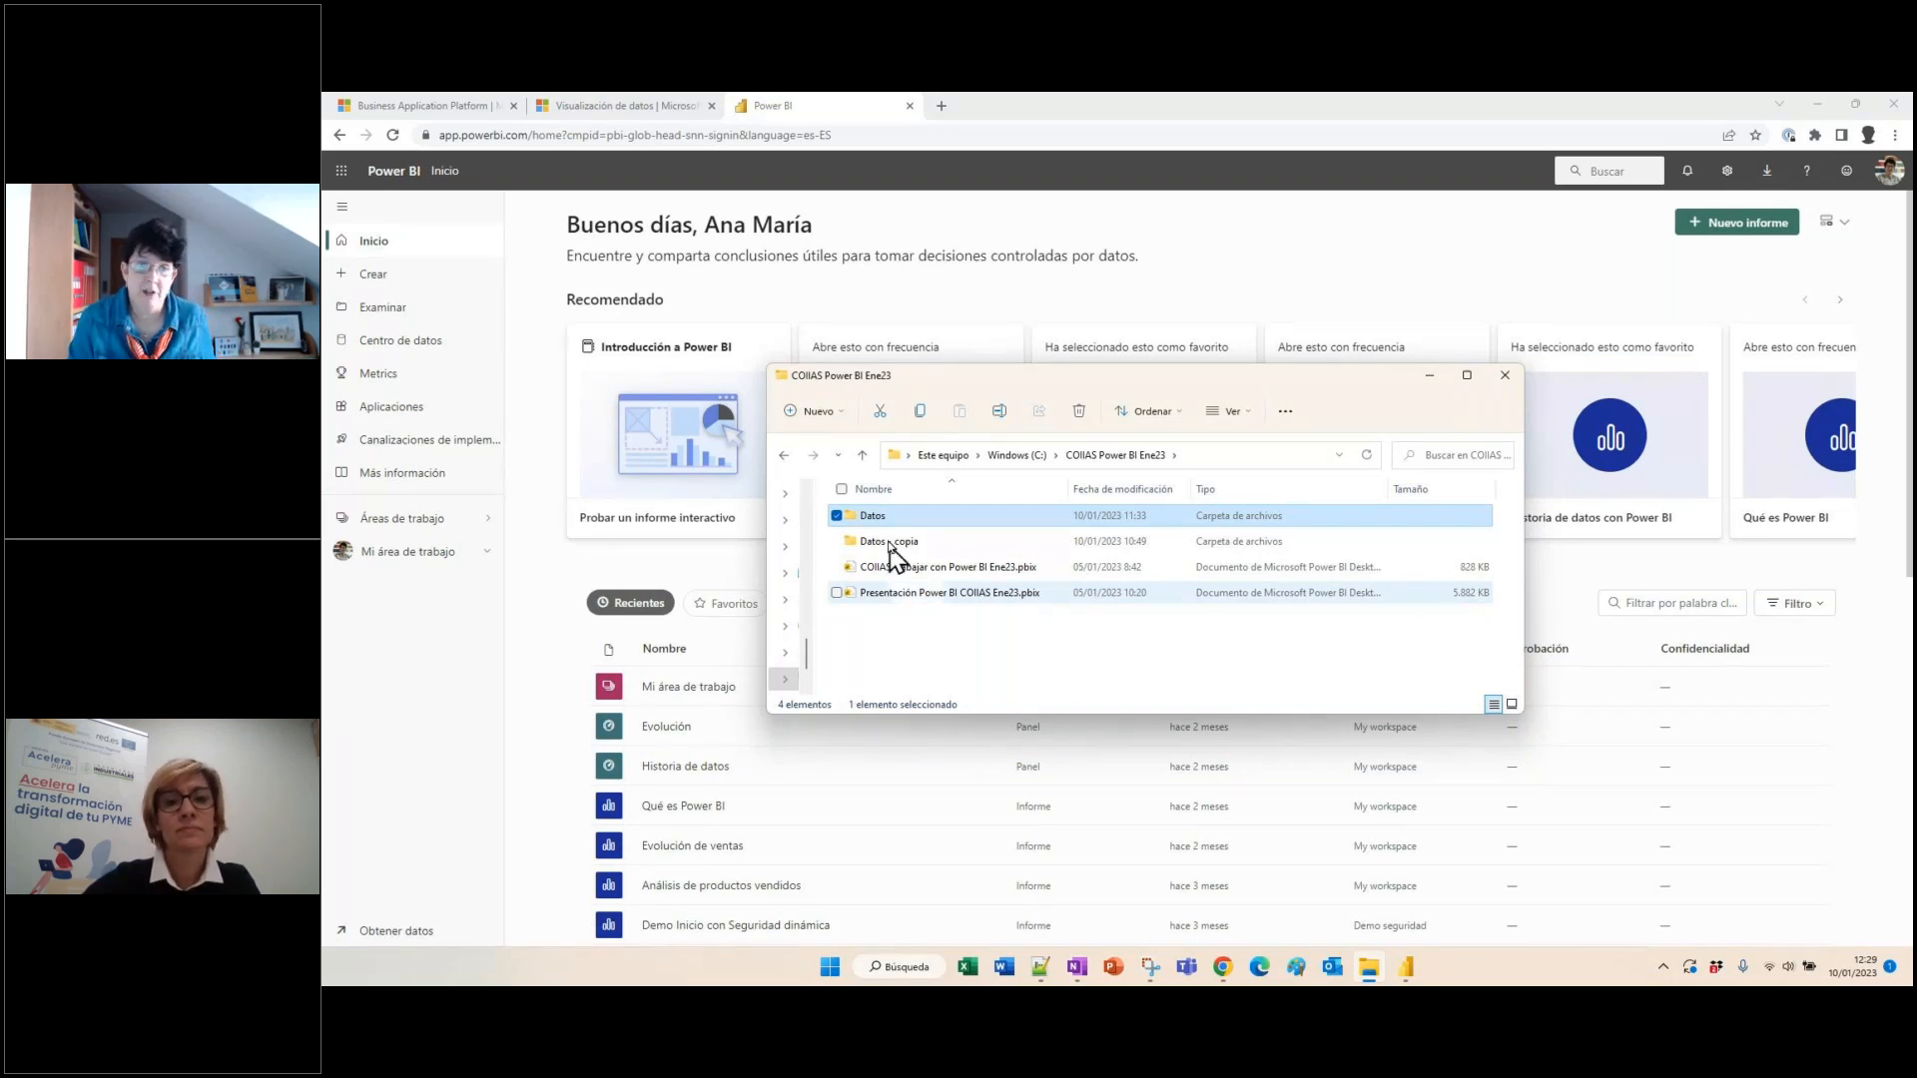
pyautogui.moveTo(991, 381); pyautogui.dragTo(1911, 439)
# - Open the Demo seguridad workspace in the Power BI service, list its Contenido, and show the options available for the Demo Inicio report
pyautogui.click(413, 520)
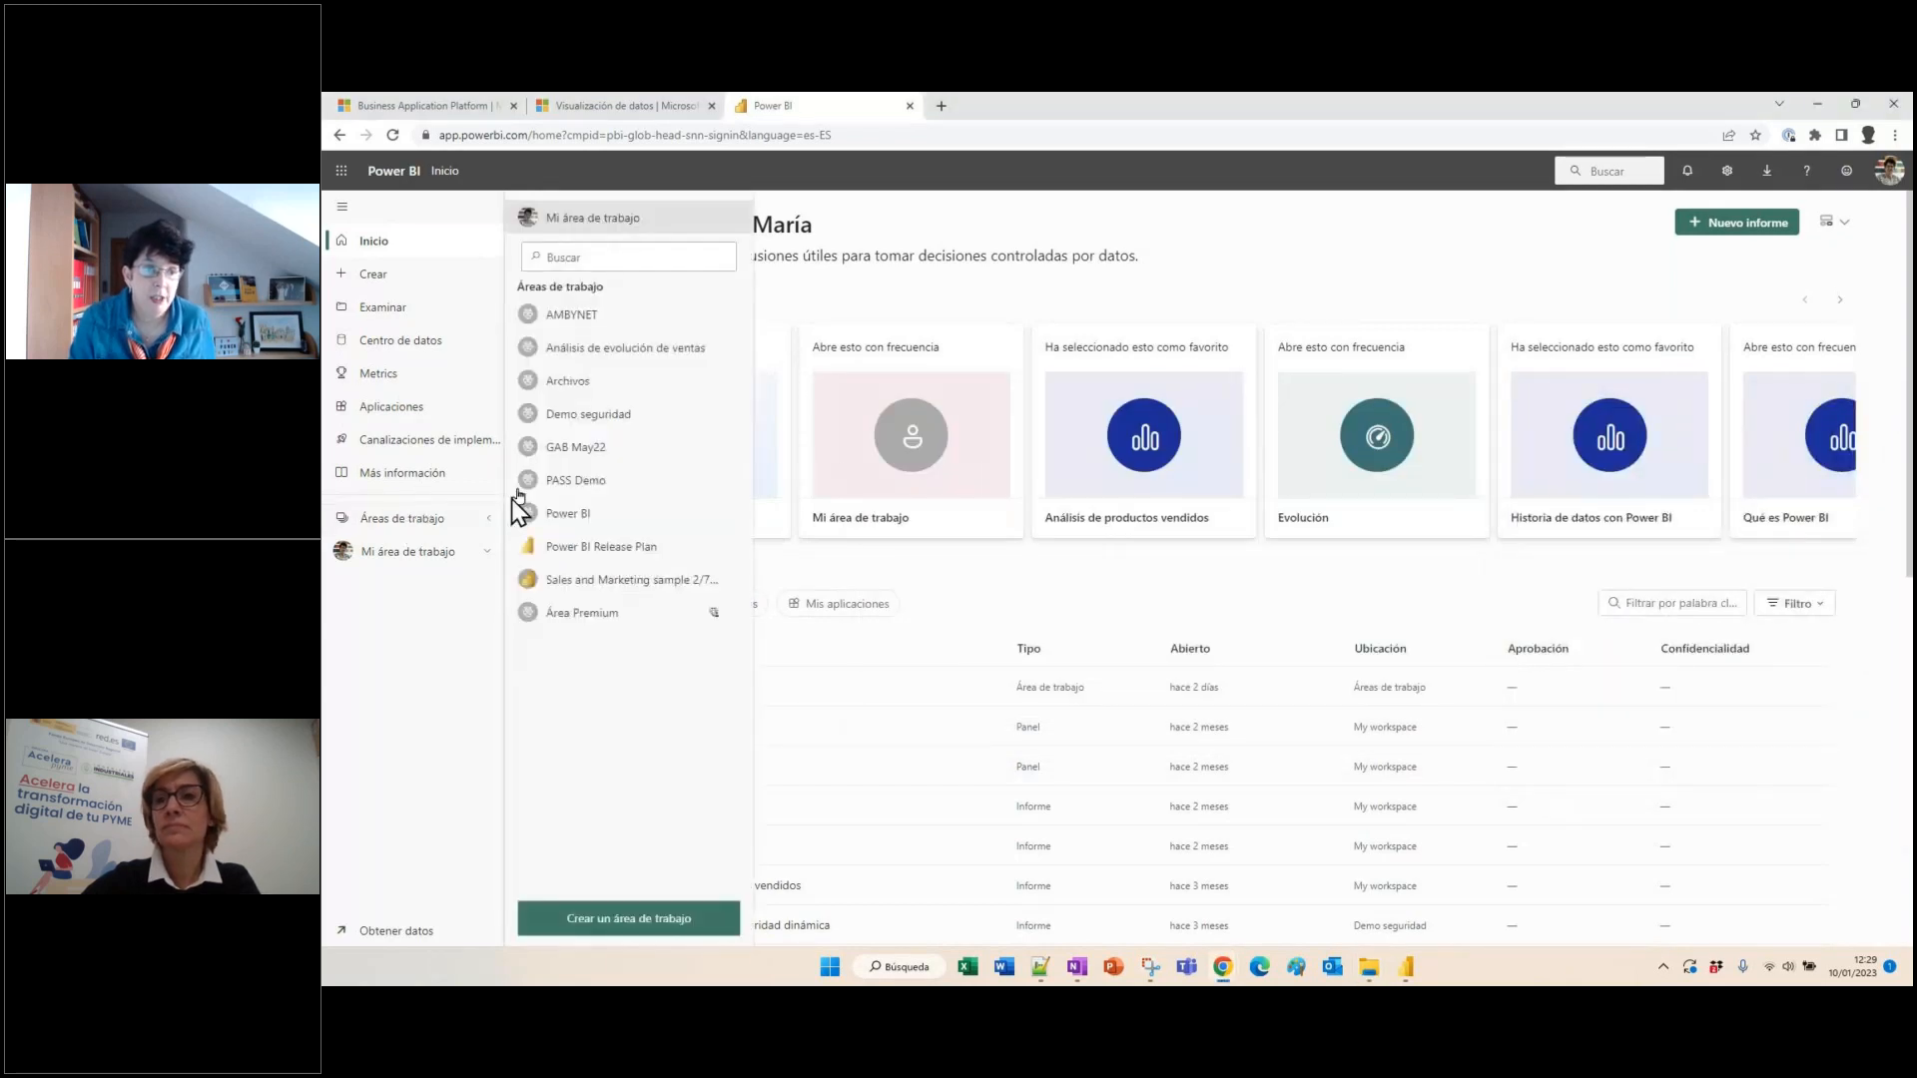
pyautogui.click(596, 415)
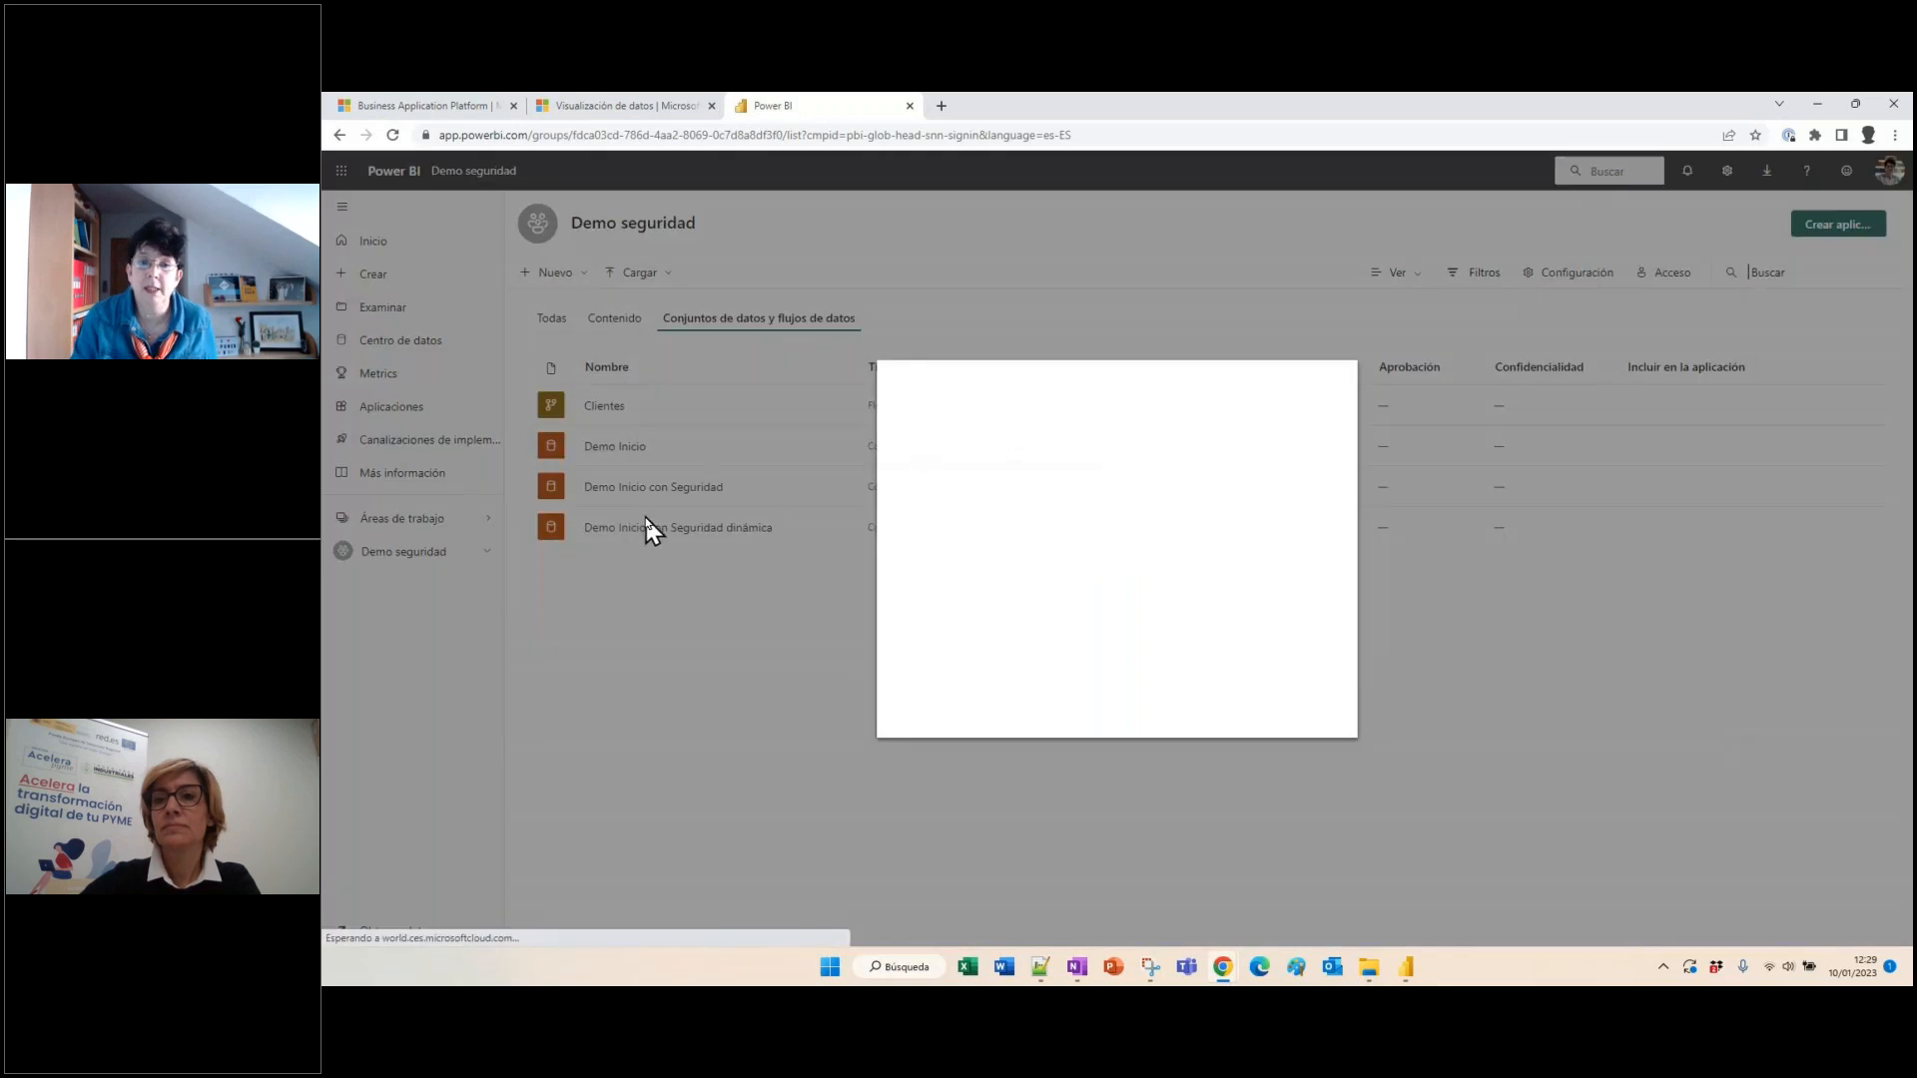
pyautogui.click(1331, 384)
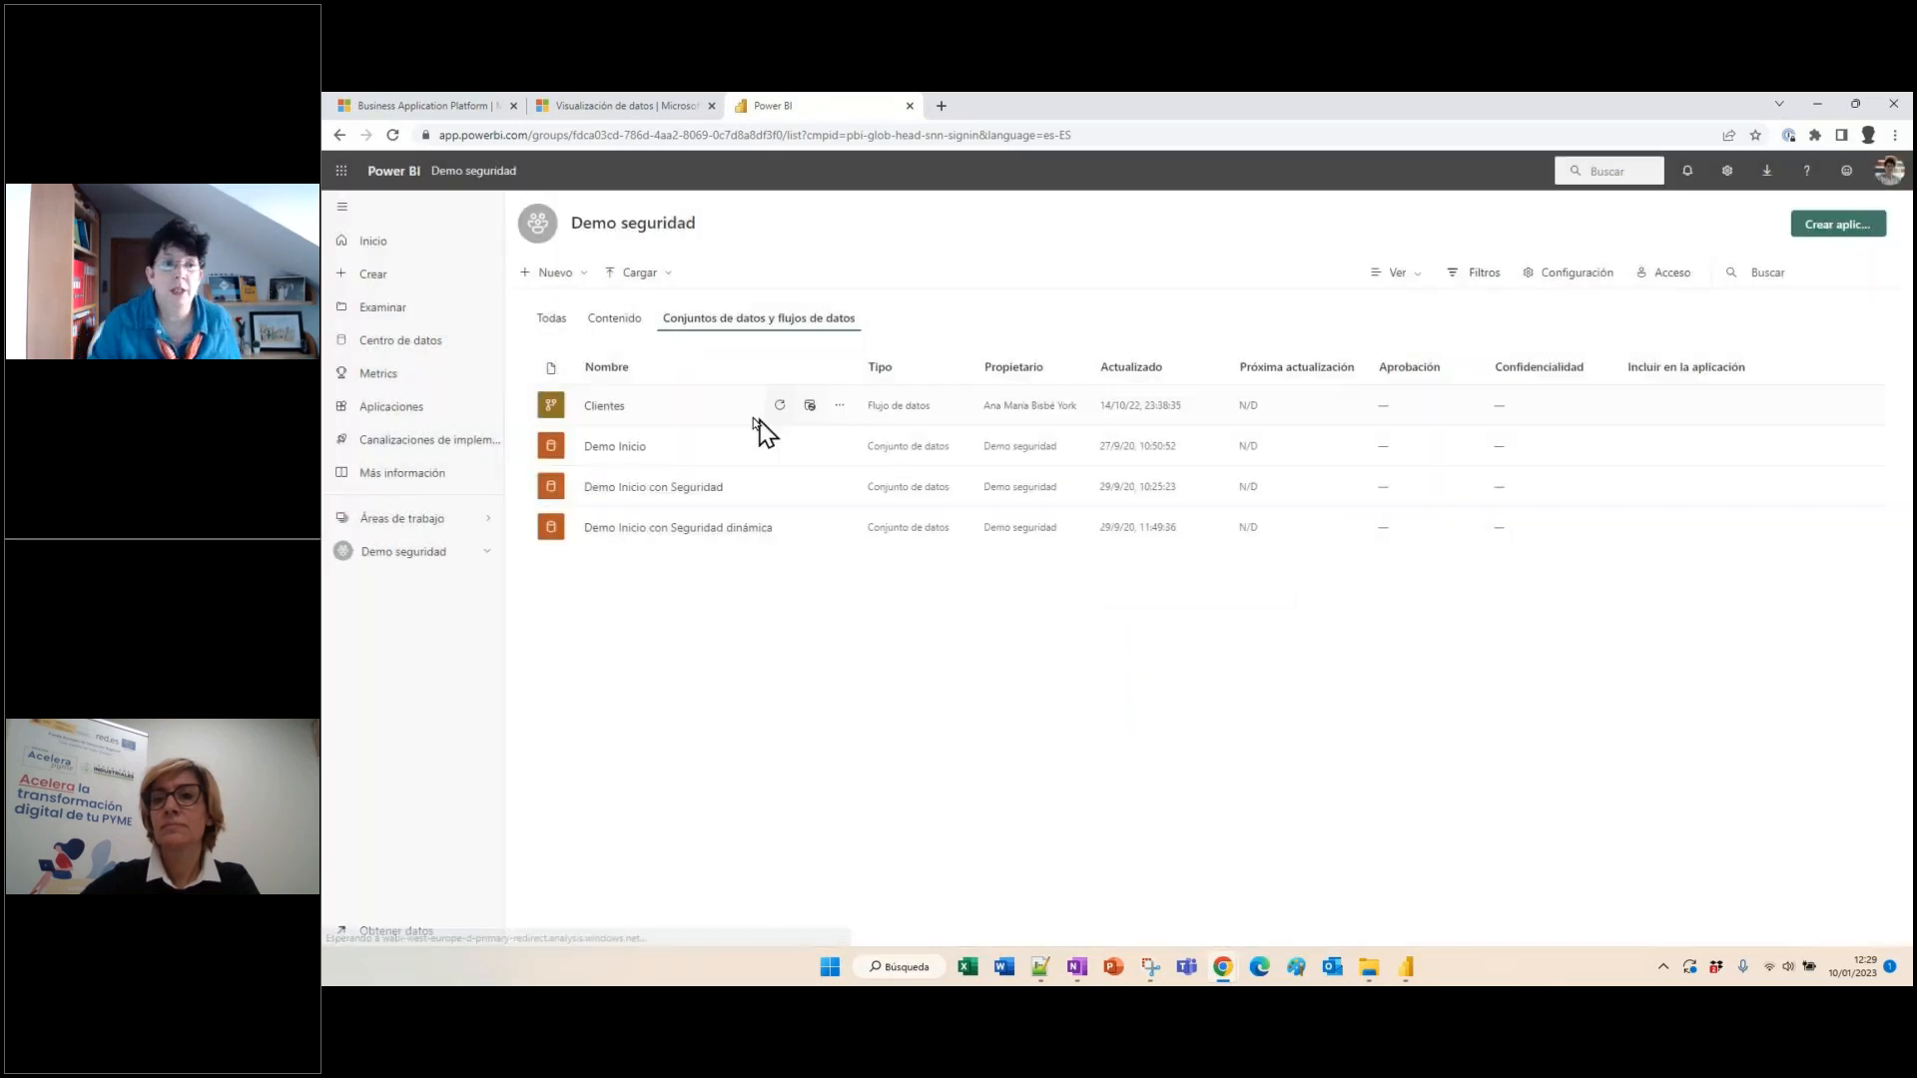
pyautogui.click(615, 319)
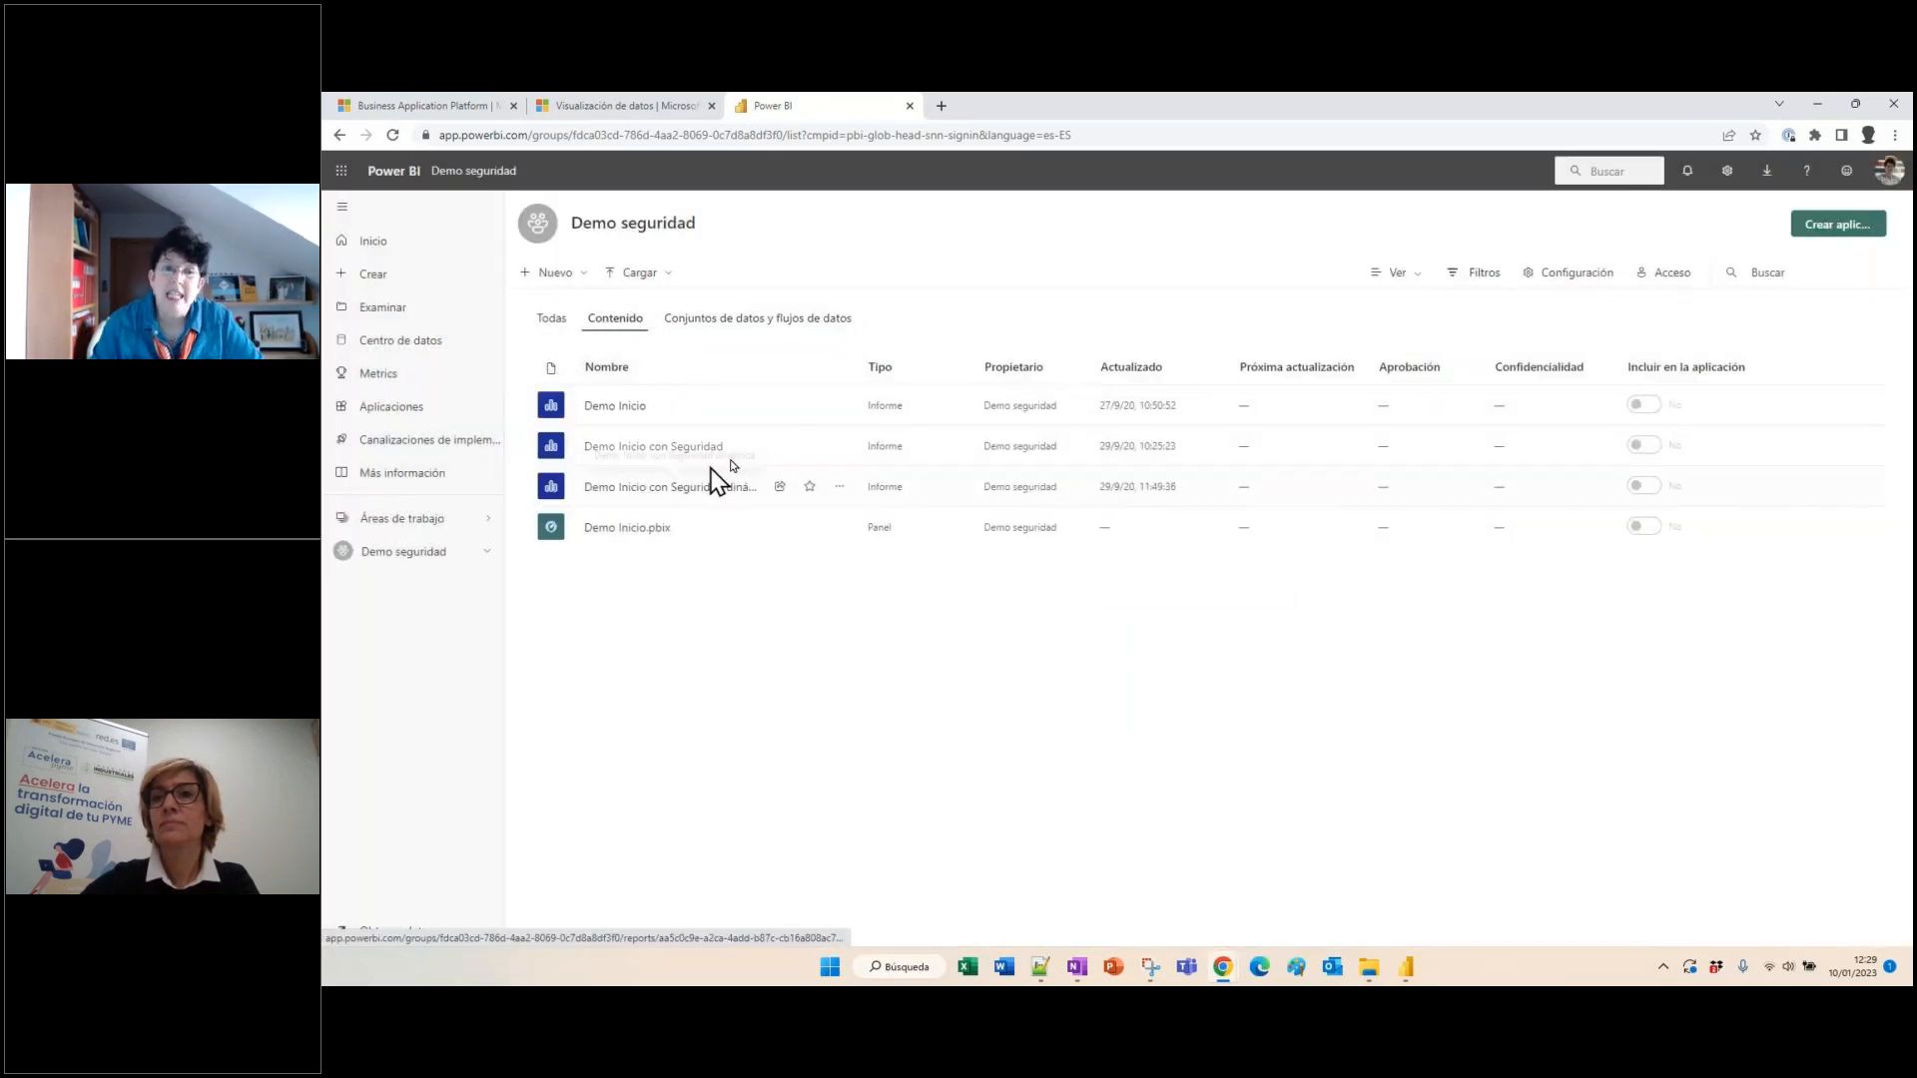
pyautogui.click(840, 410)
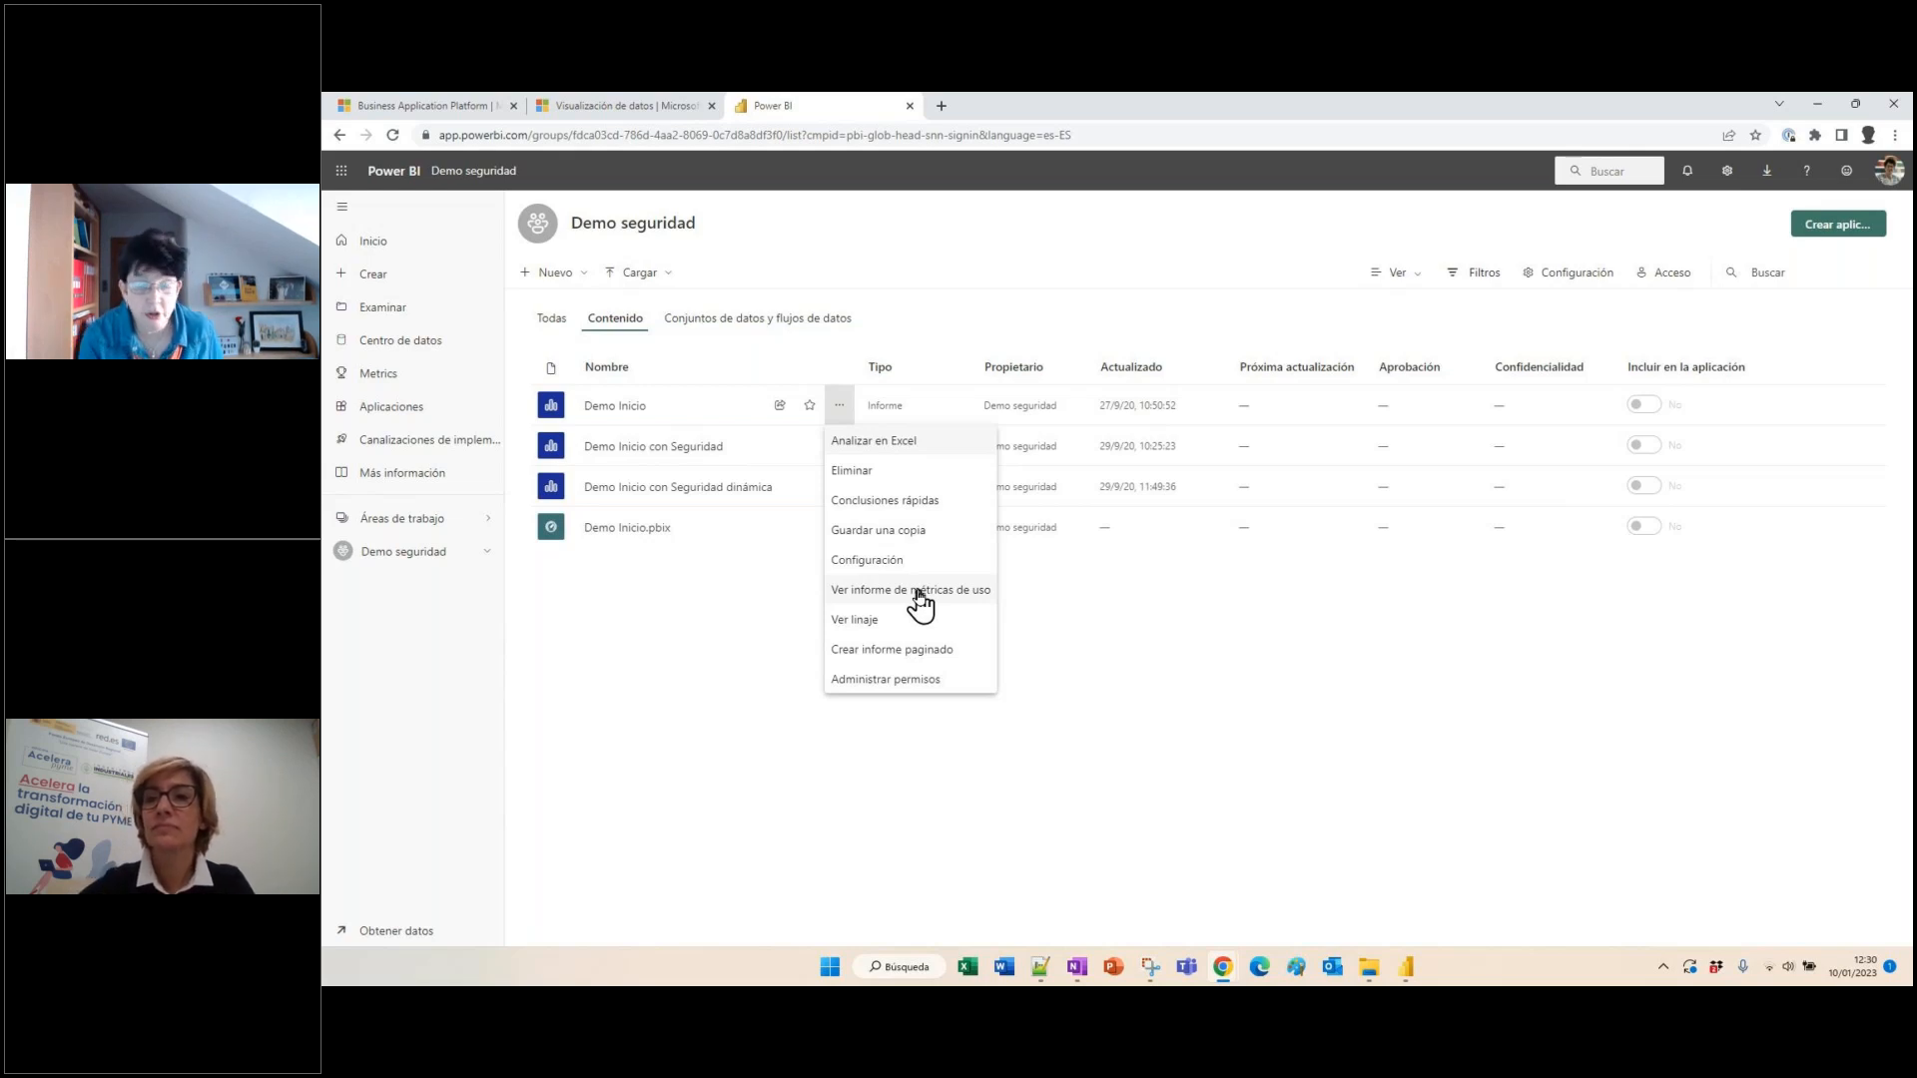
# - Switch to the COIIAS Trabajar con Power BI Ene23 report in Power BI Desktop and open its queries in the Power Query editor
pyautogui.moveTo(1408, 966)
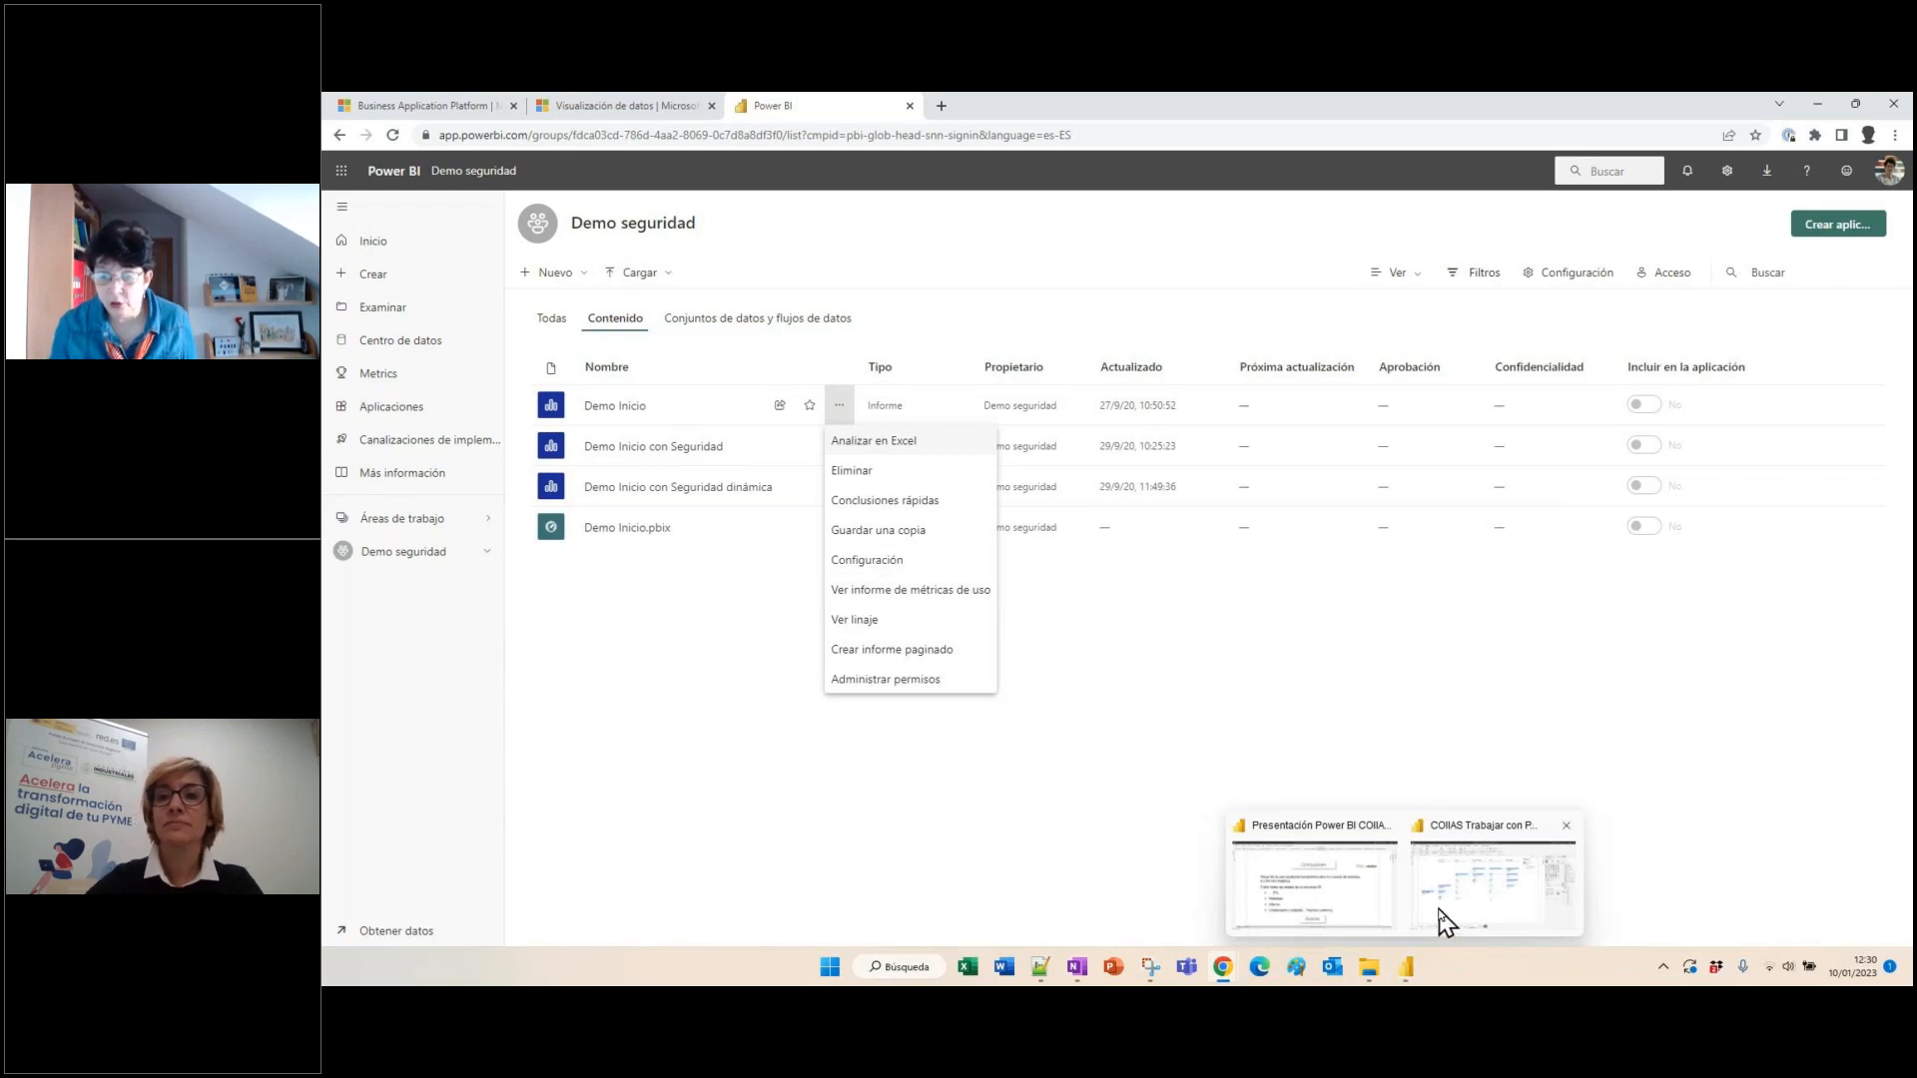
pyautogui.click(1444, 919)
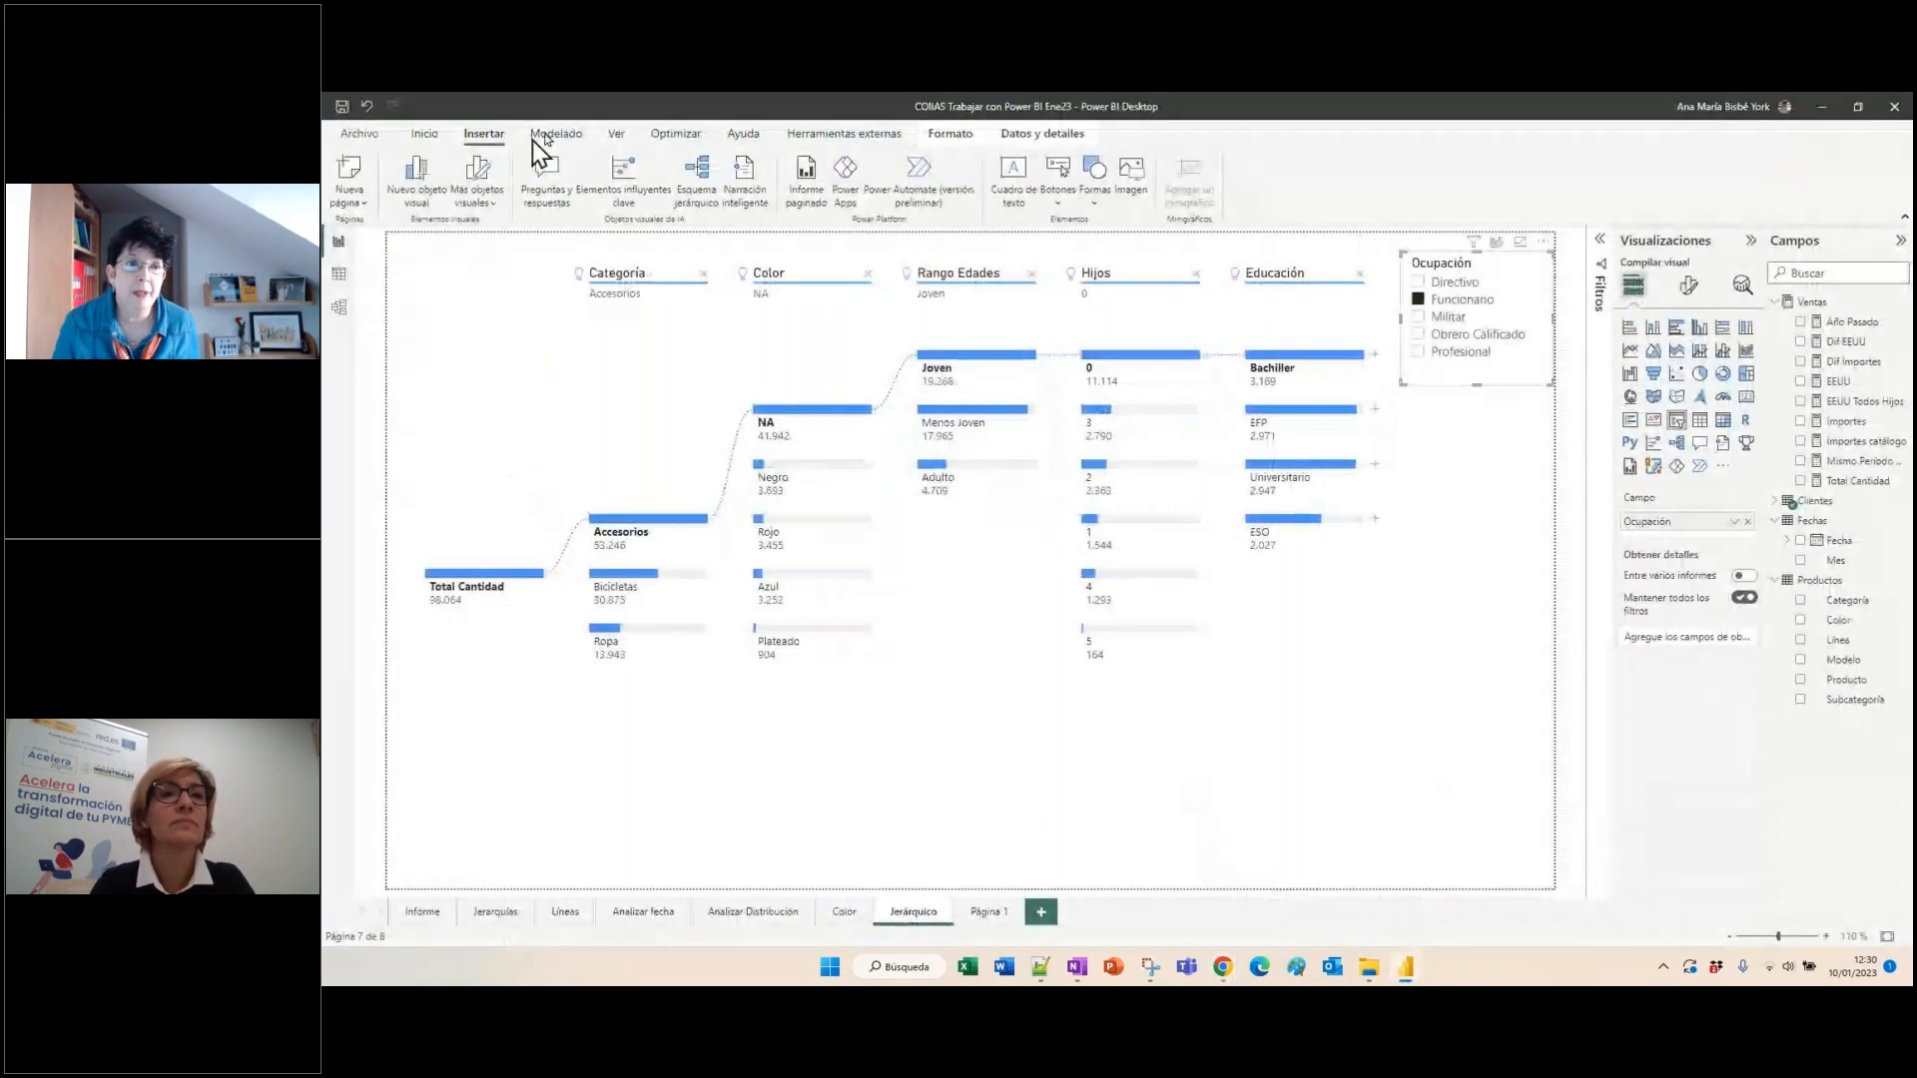
pyautogui.click(425, 134)
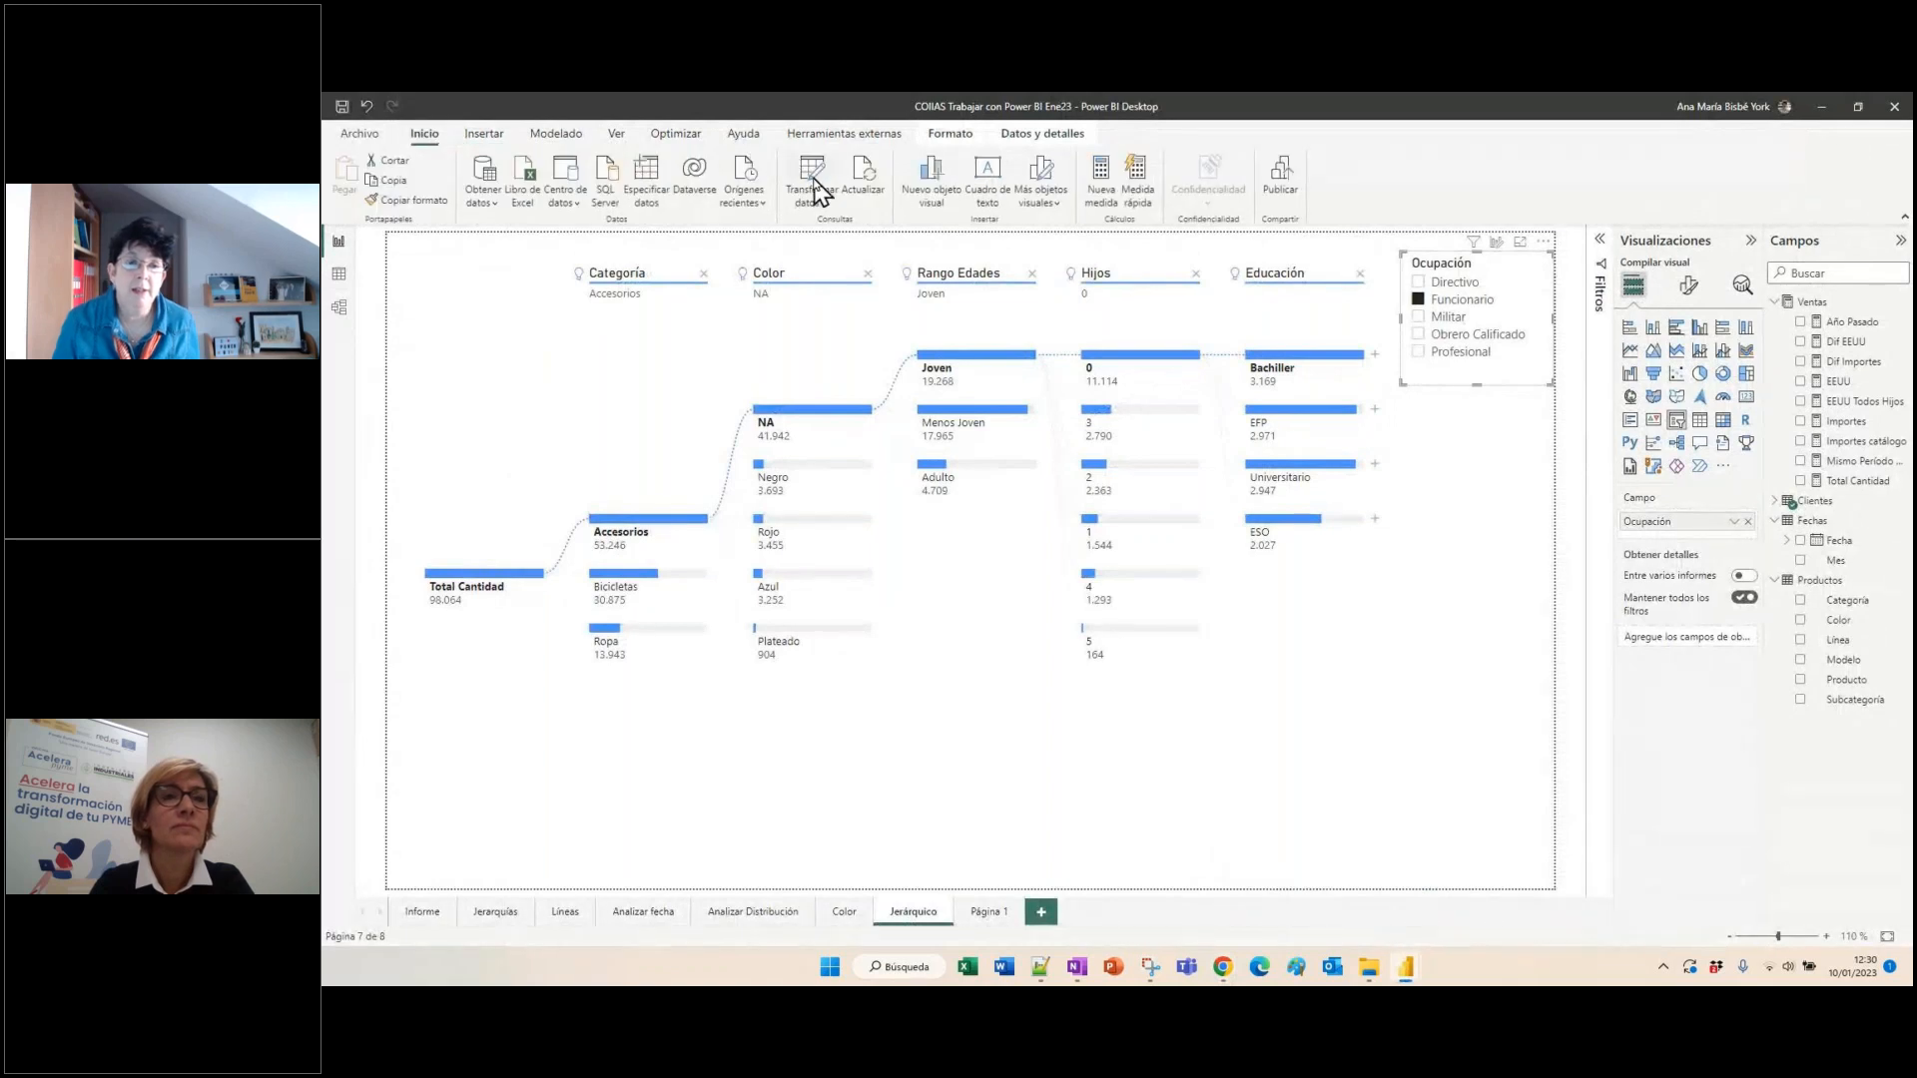
pyautogui.click(813, 179)
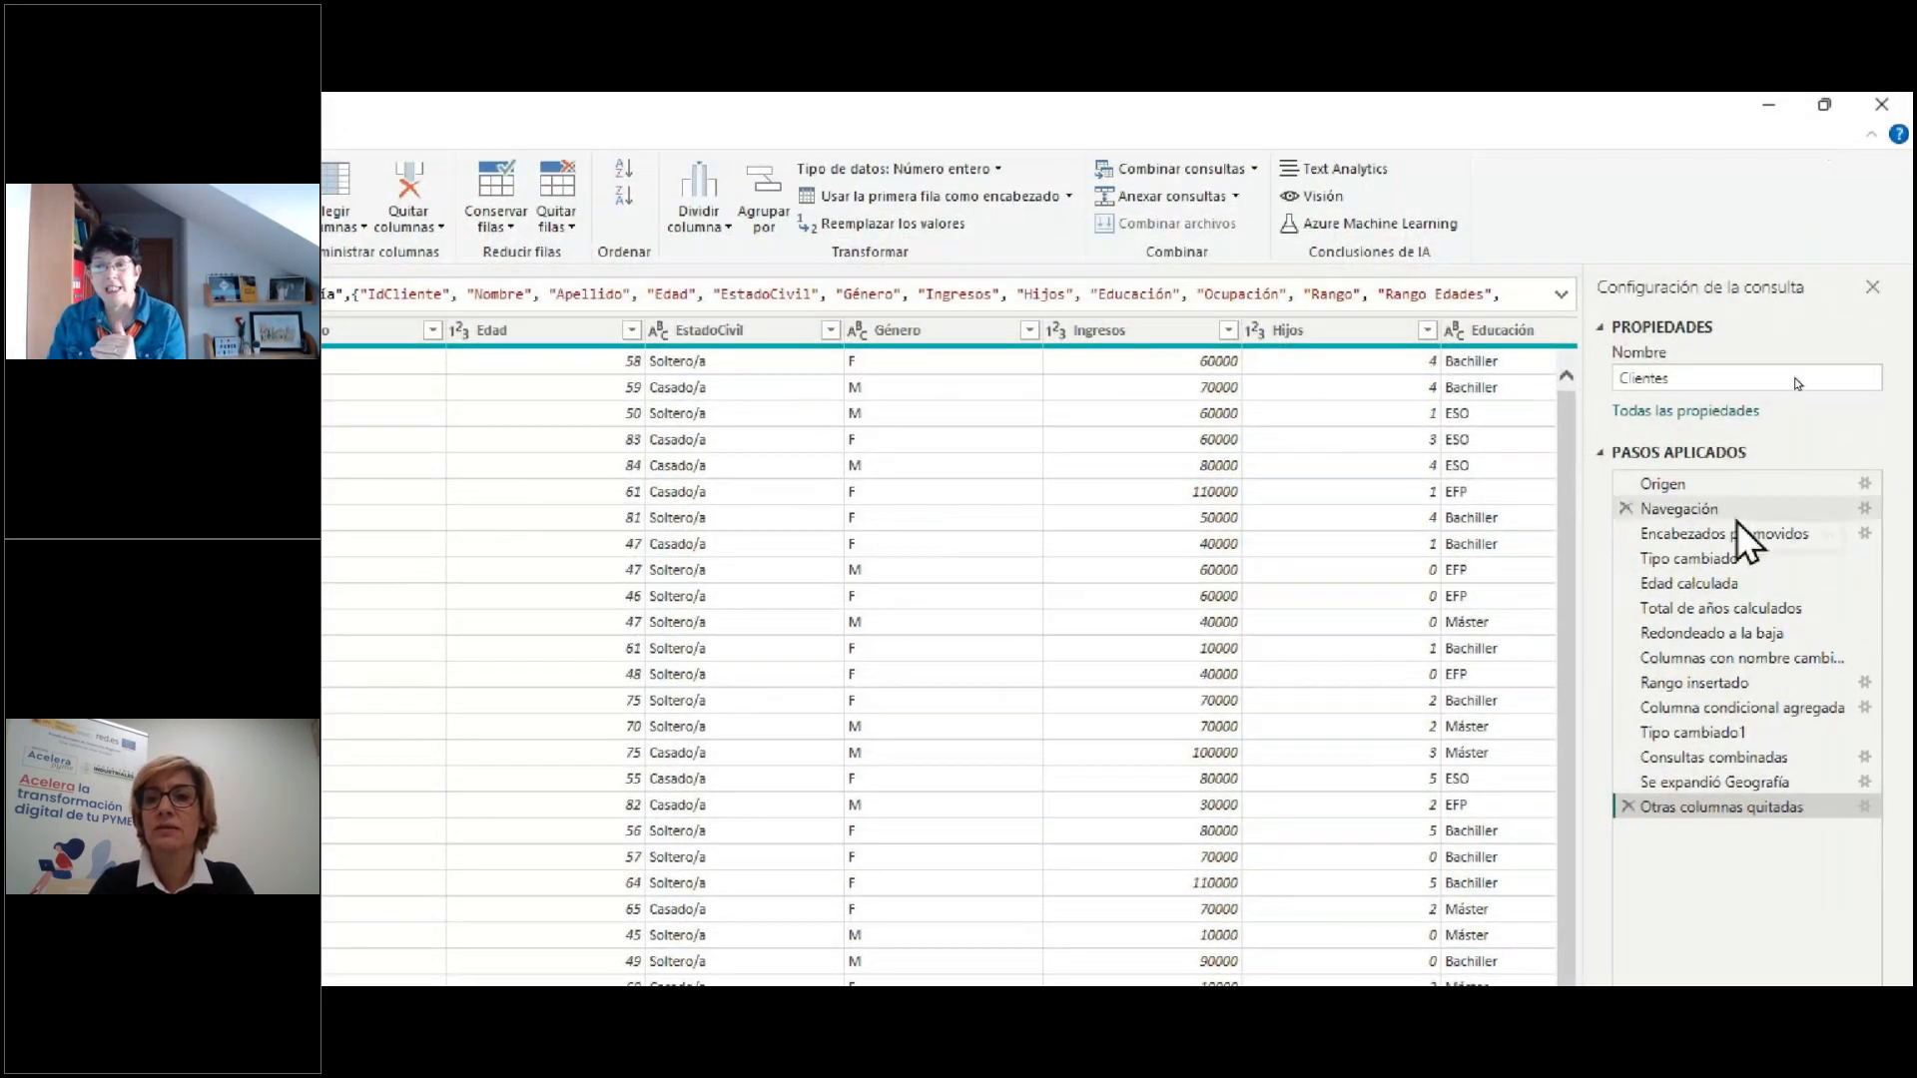
# - Step through the Clientes query's applied steps from Origen to Edad calculada to examine each intermediate result
pyautogui.click(1703, 485)
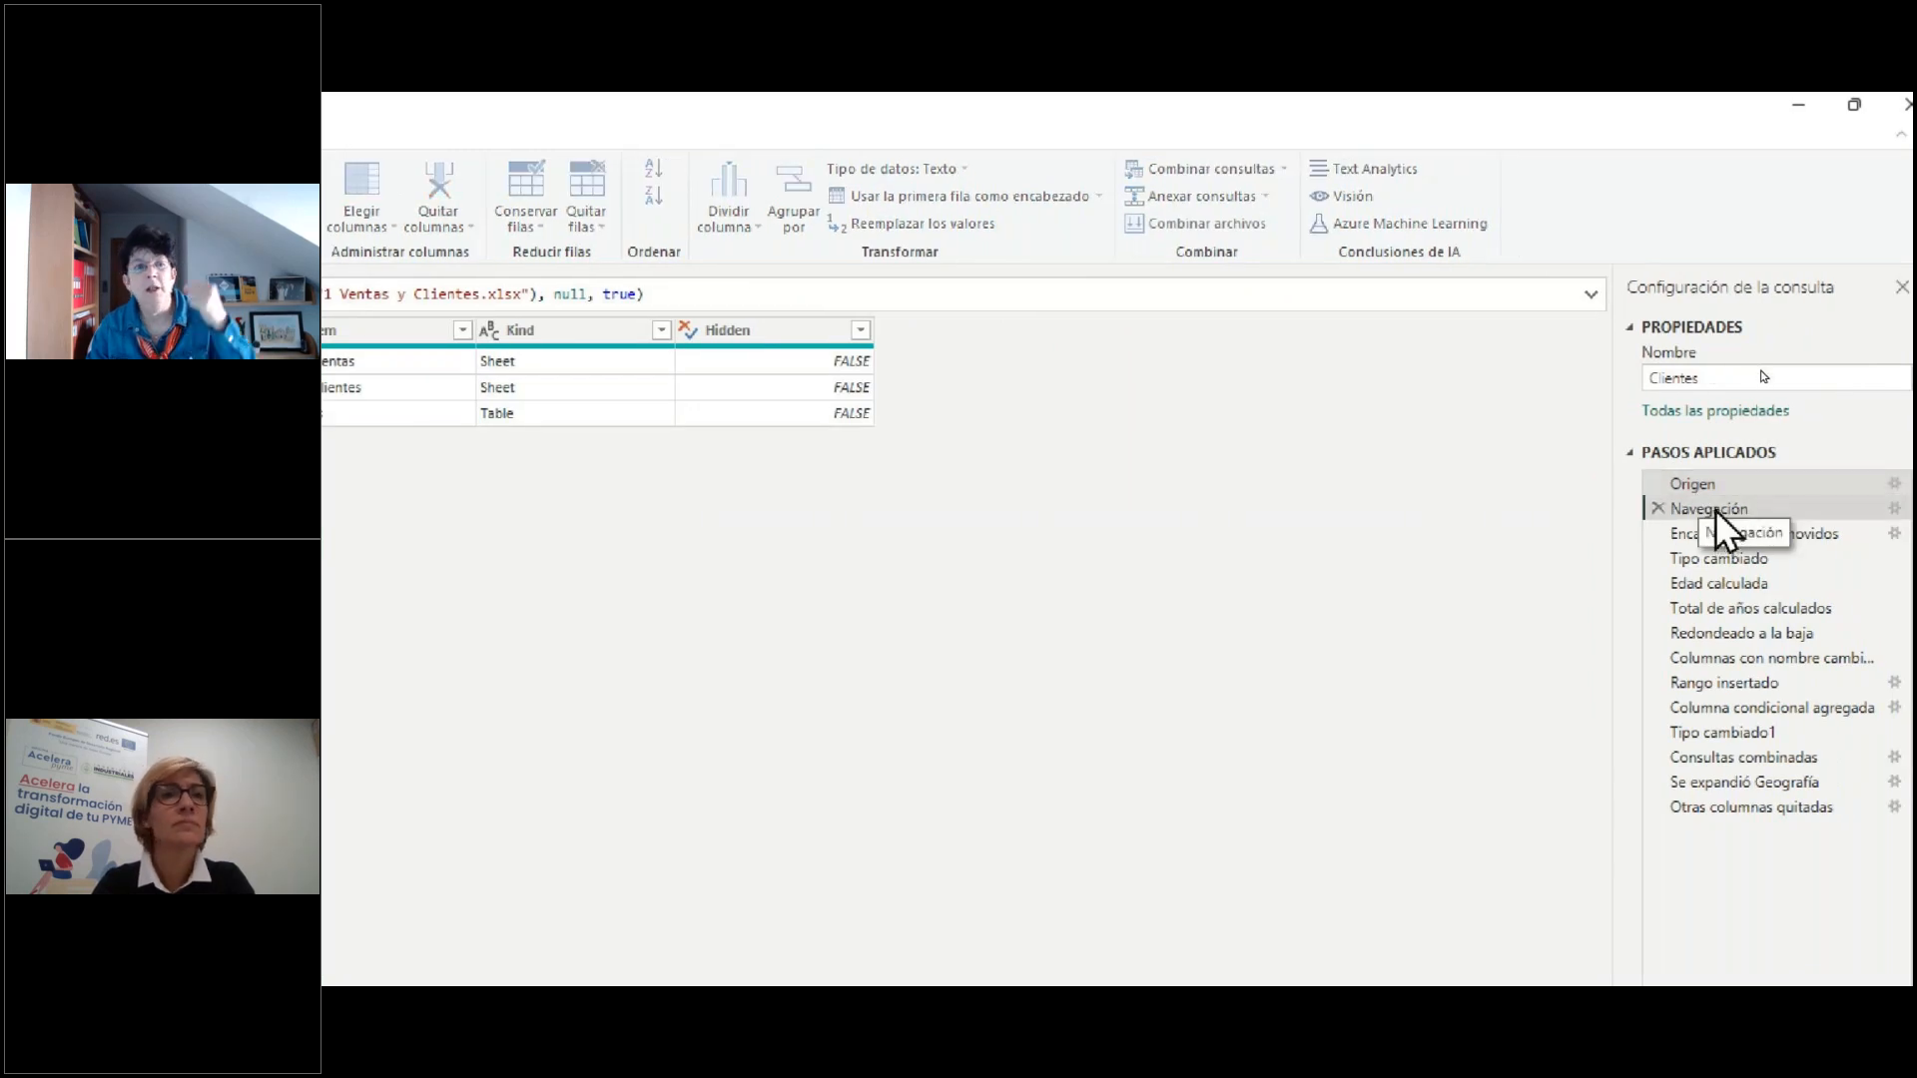
pyautogui.click(1715, 511)
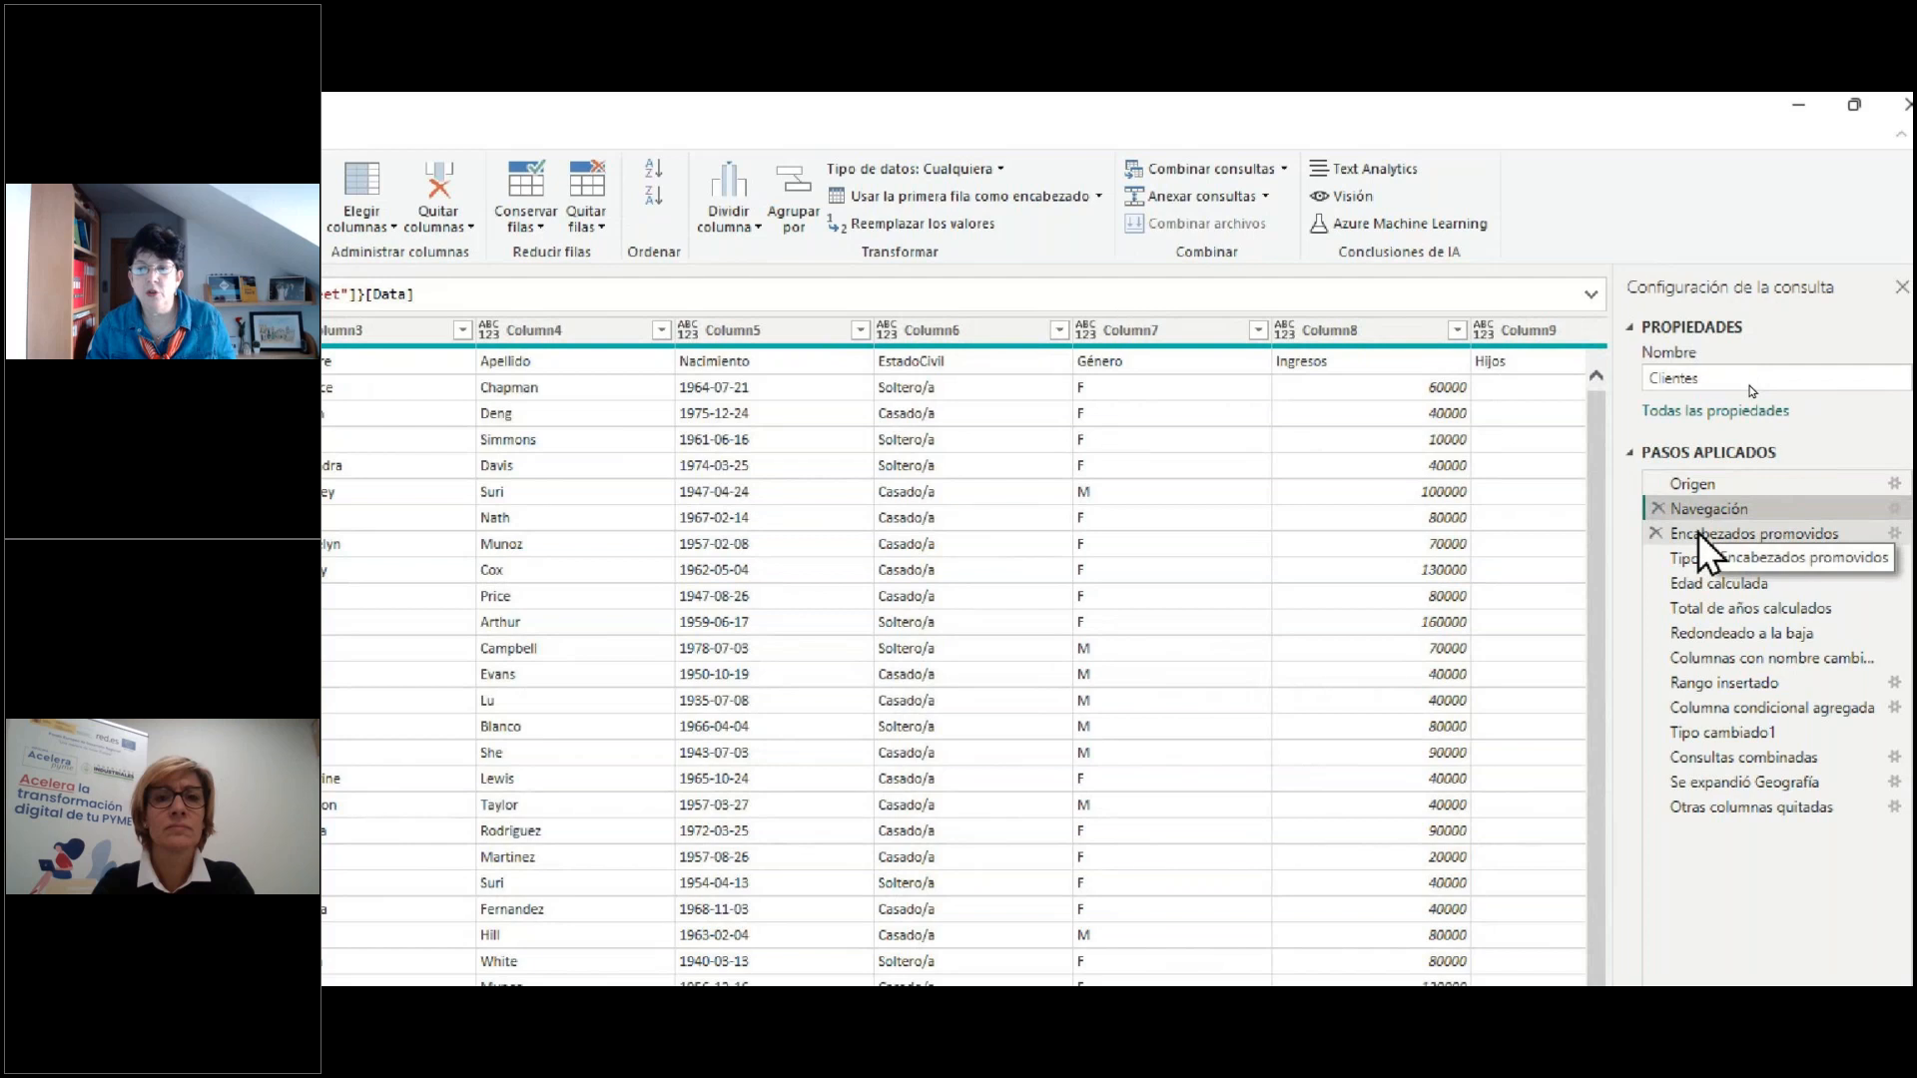
pyautogui.click(1697, 531)
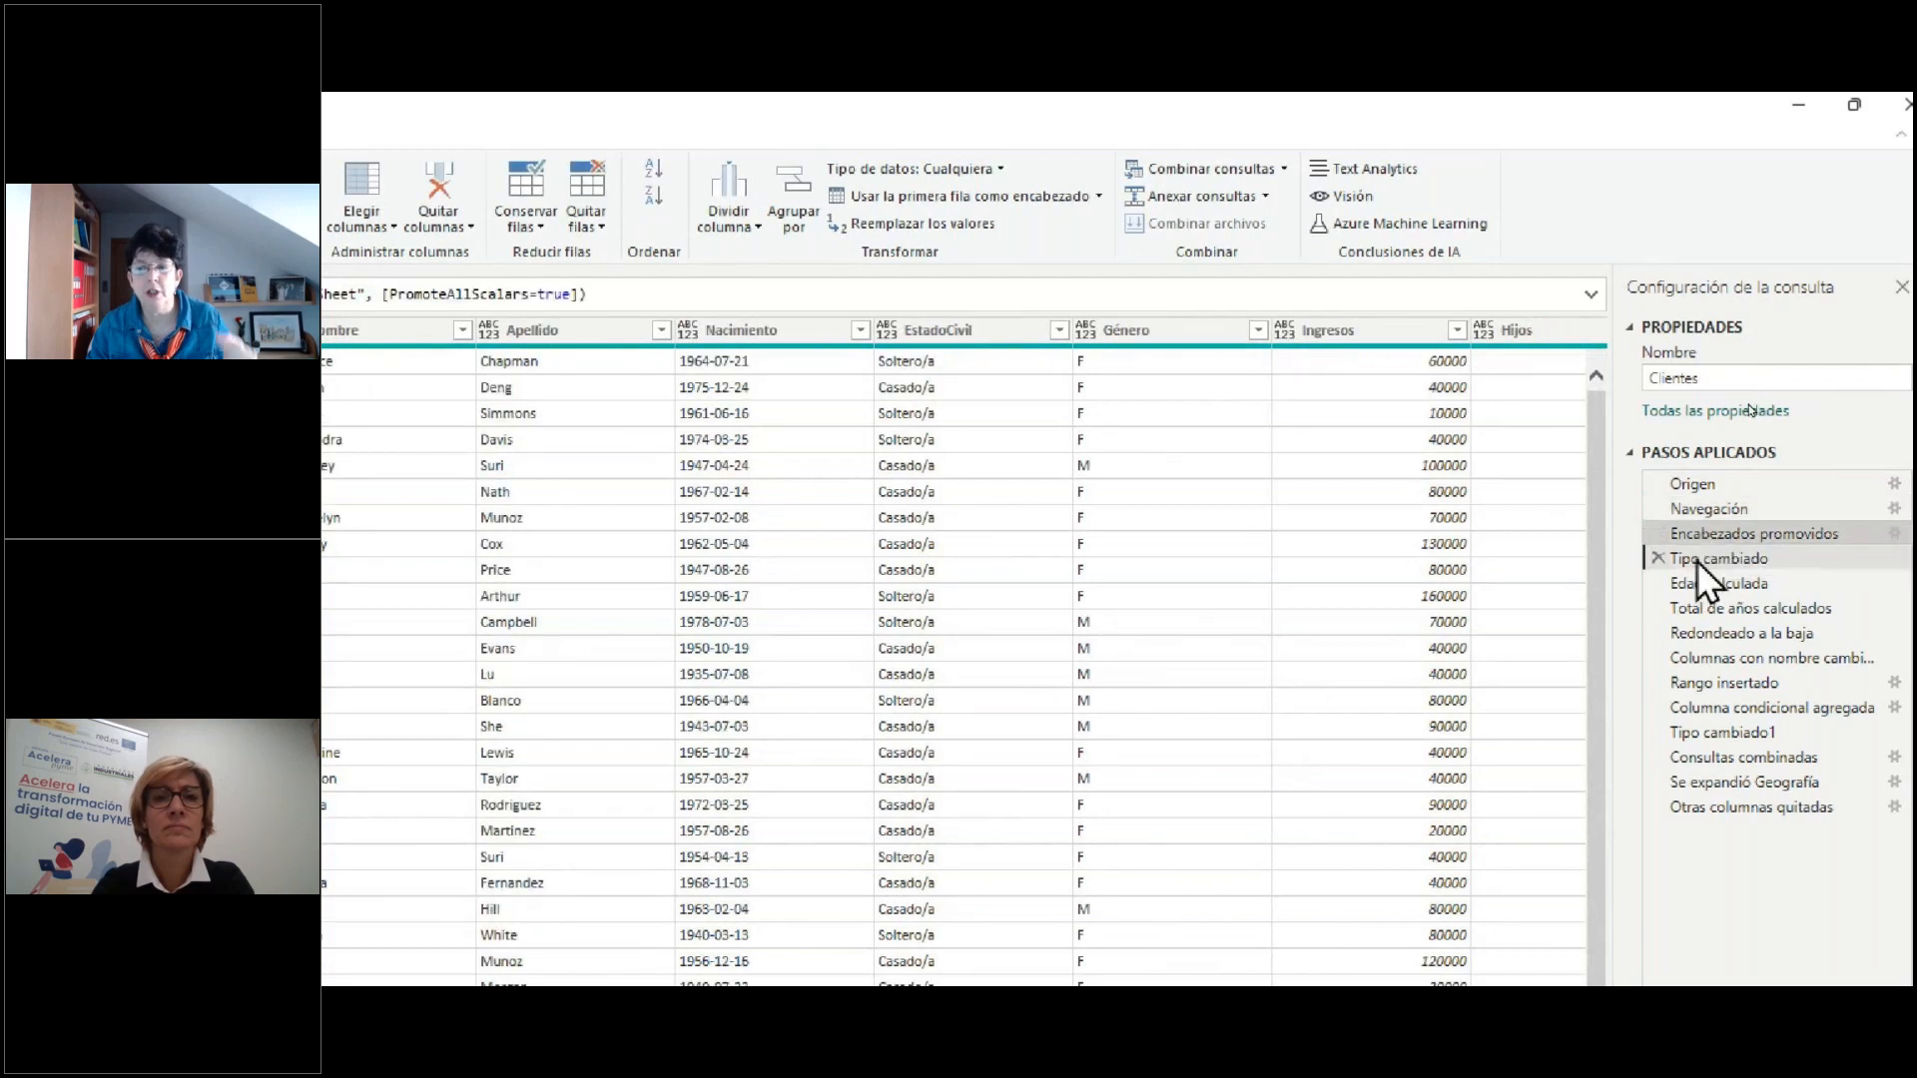
pyautogui.click(1697, 560)
pyautogui.click(1699, 581)
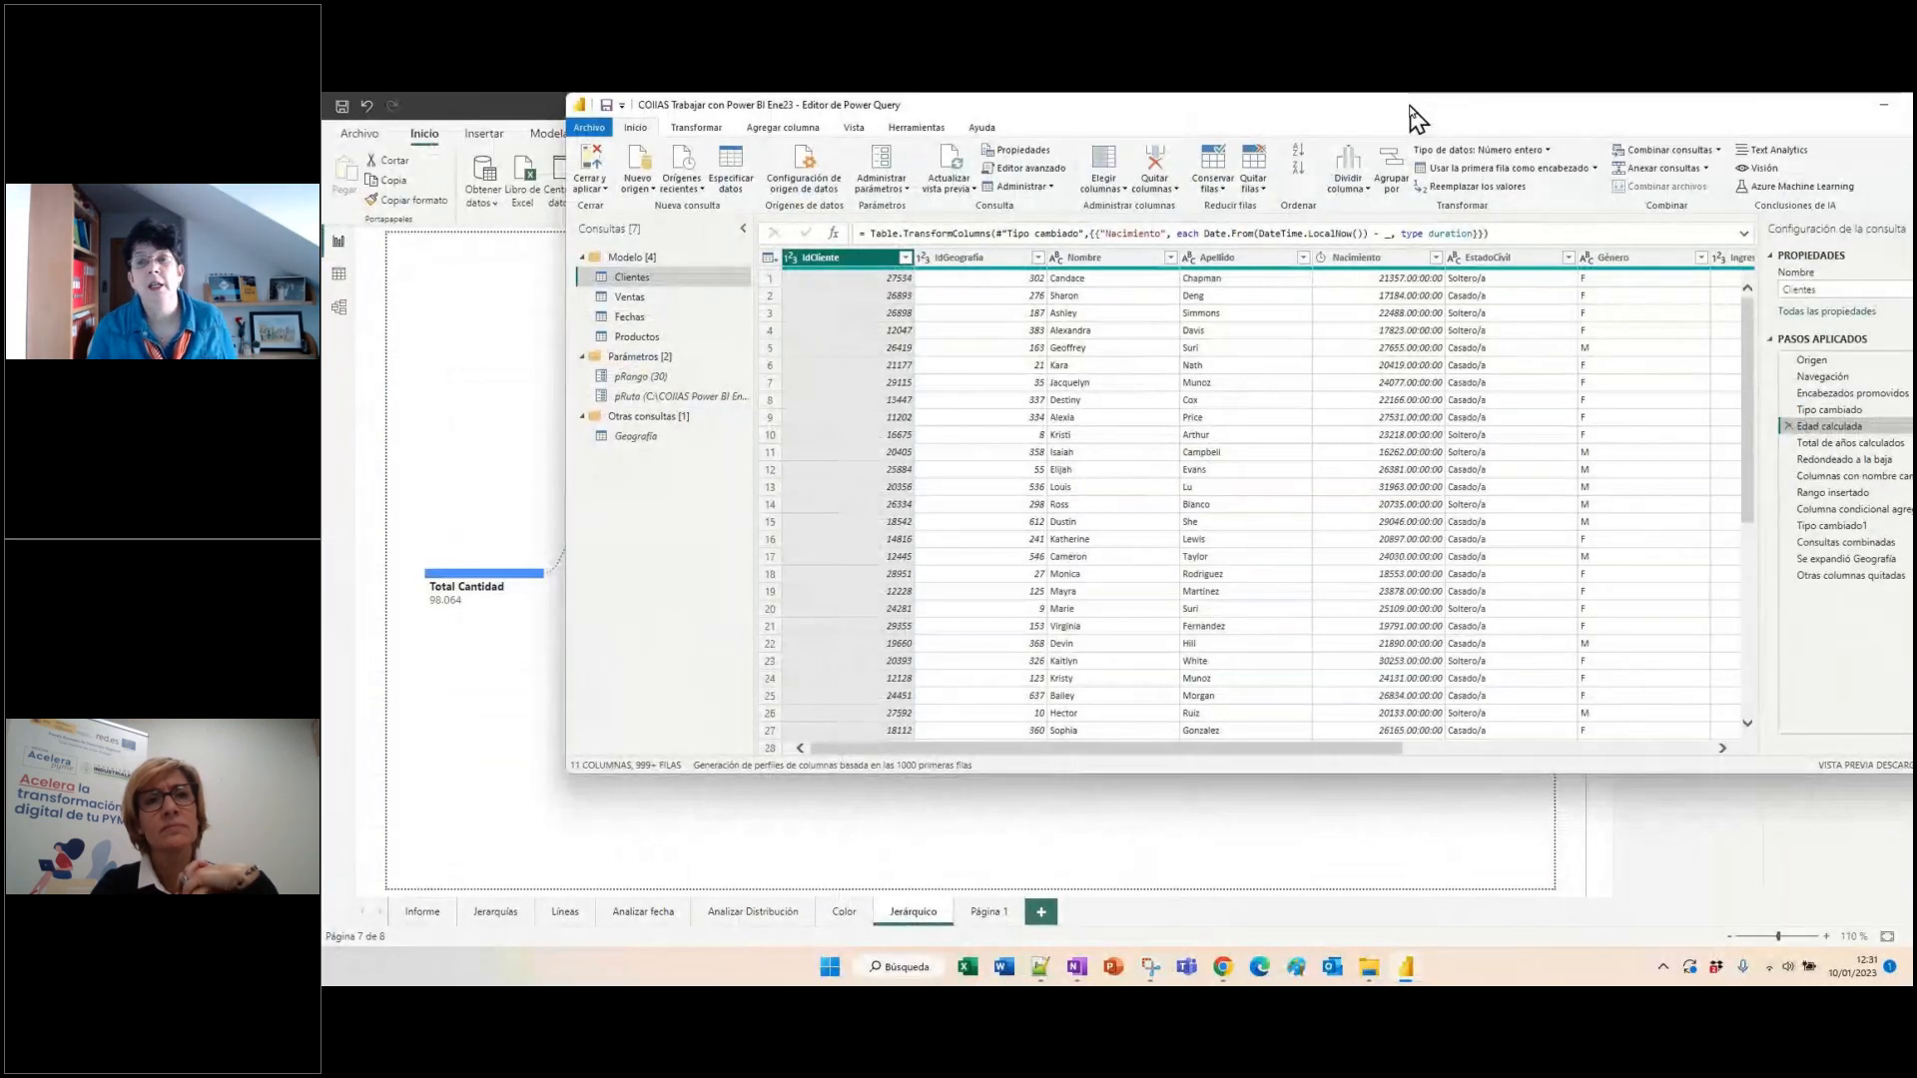
# - Maximize the Power Query editor and examine the Excel file name in the formula of the Clientes query's Origen step
pyautogui.moveTo(1404, 107); pyautogui.dragTo(1198, 140)
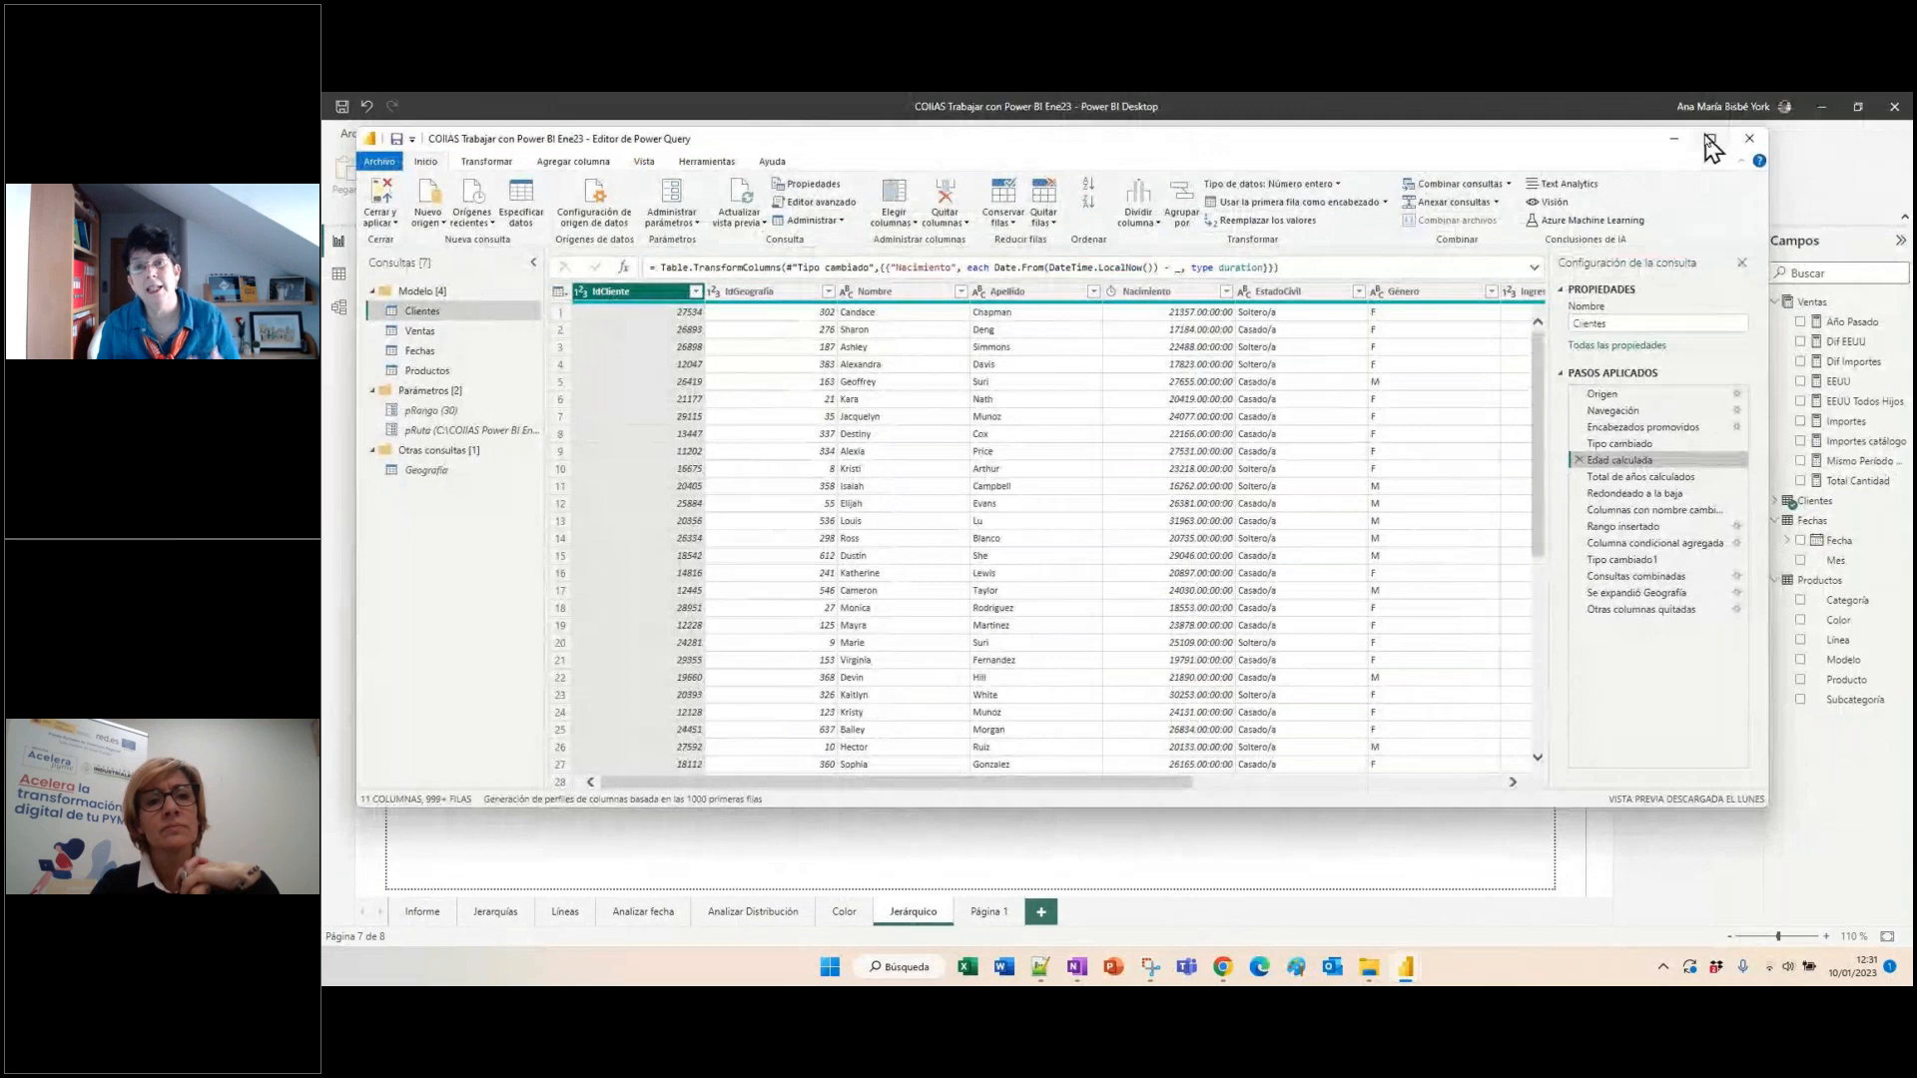
pyautogui.click(1710, 141)
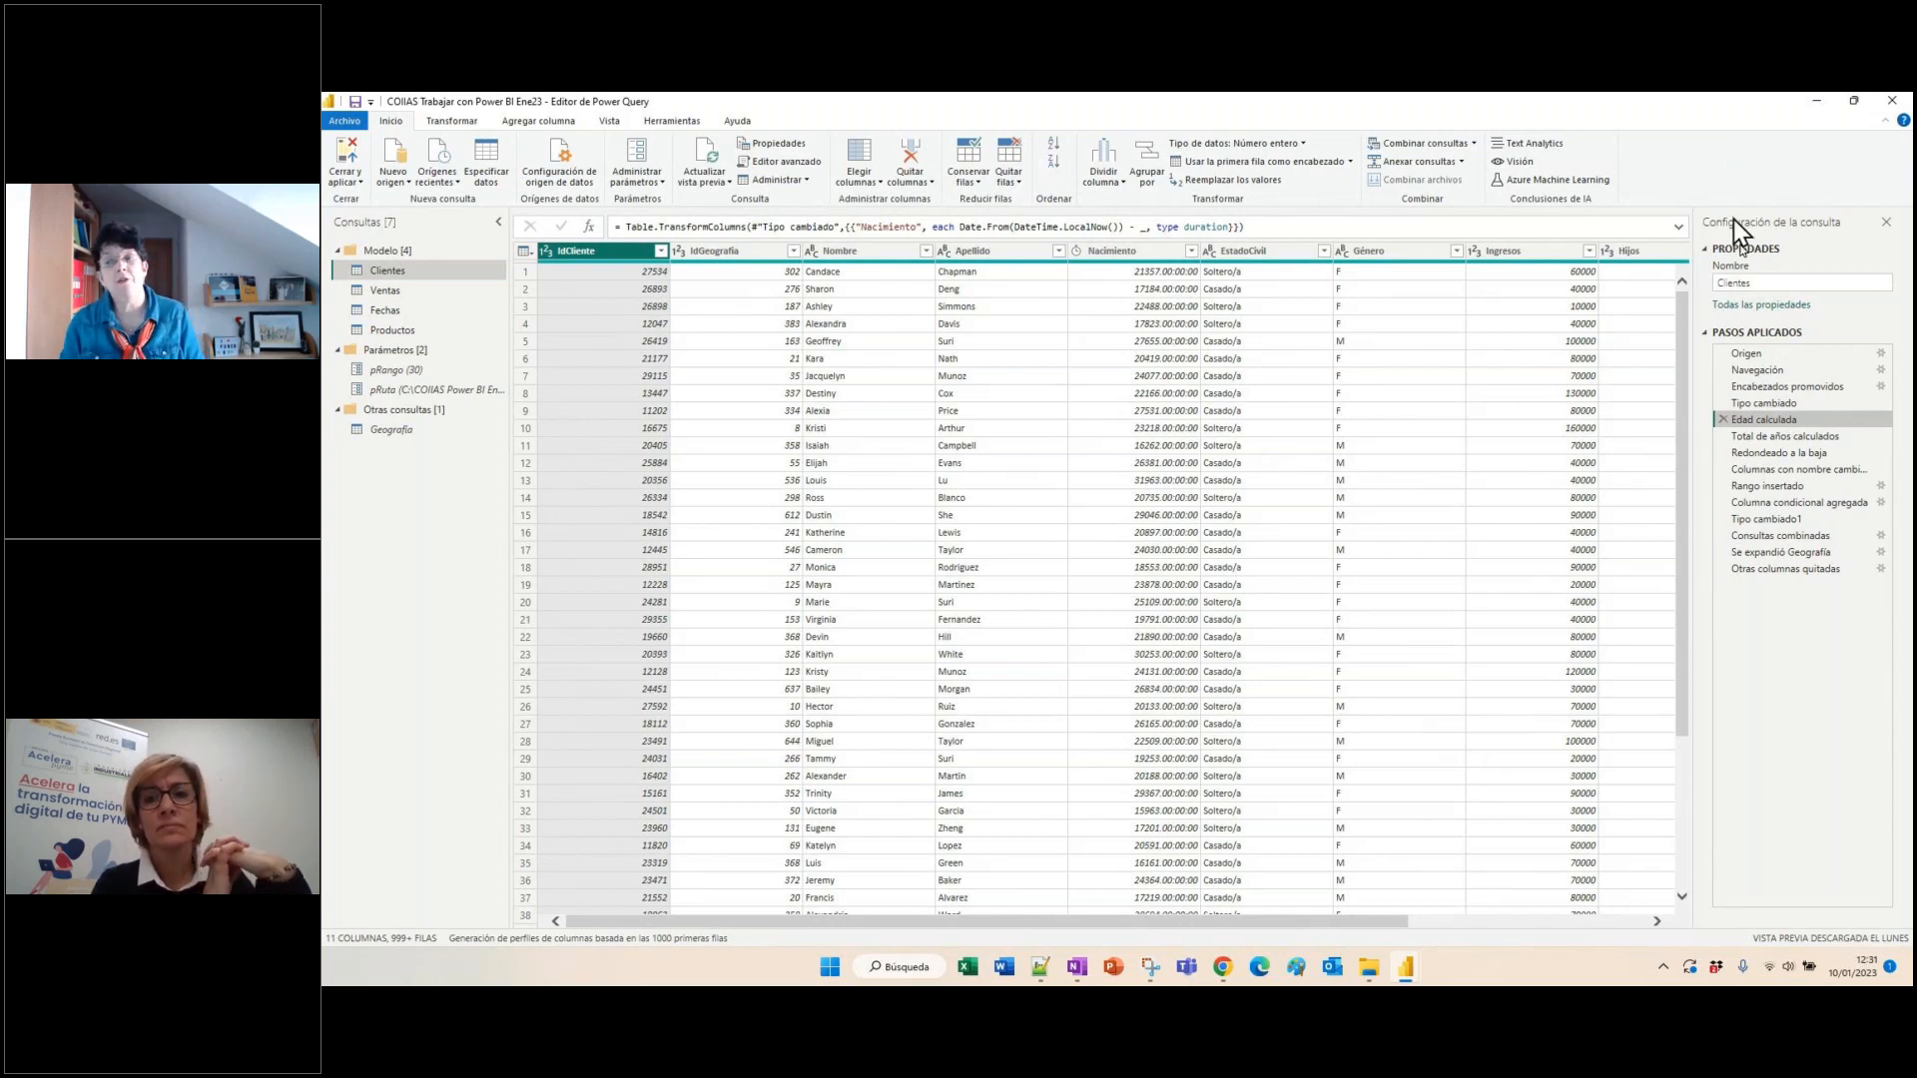
pyautogui.moveTo(1785, 568)
pyautogui.mouseDown()
pyautogui.moveTo(1770, 424)
pyautogui.moveTo(1759, 526)
pyautogui.moveTo(1759, 401)
pyautogui.moveTo(1761, 597)
pyautogui.mouseUp()
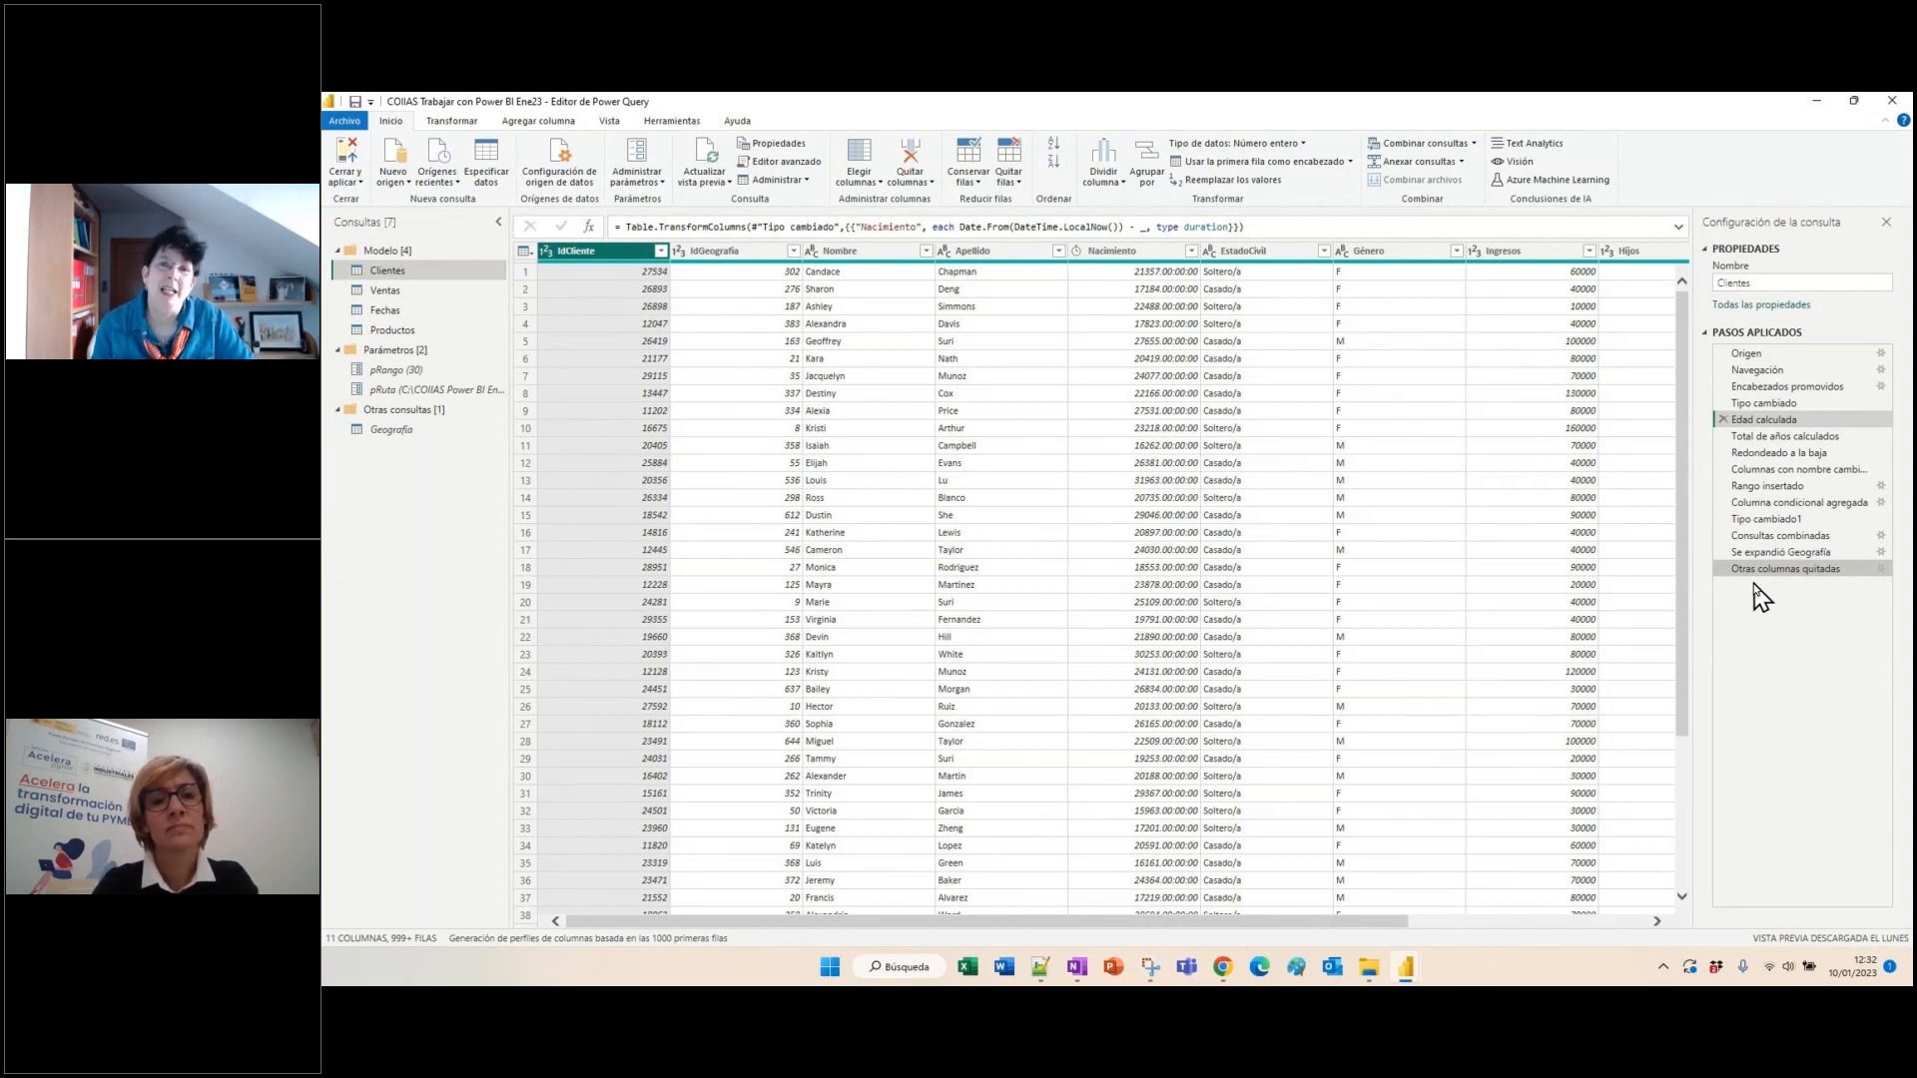
pyautogui.click(1746, 355)
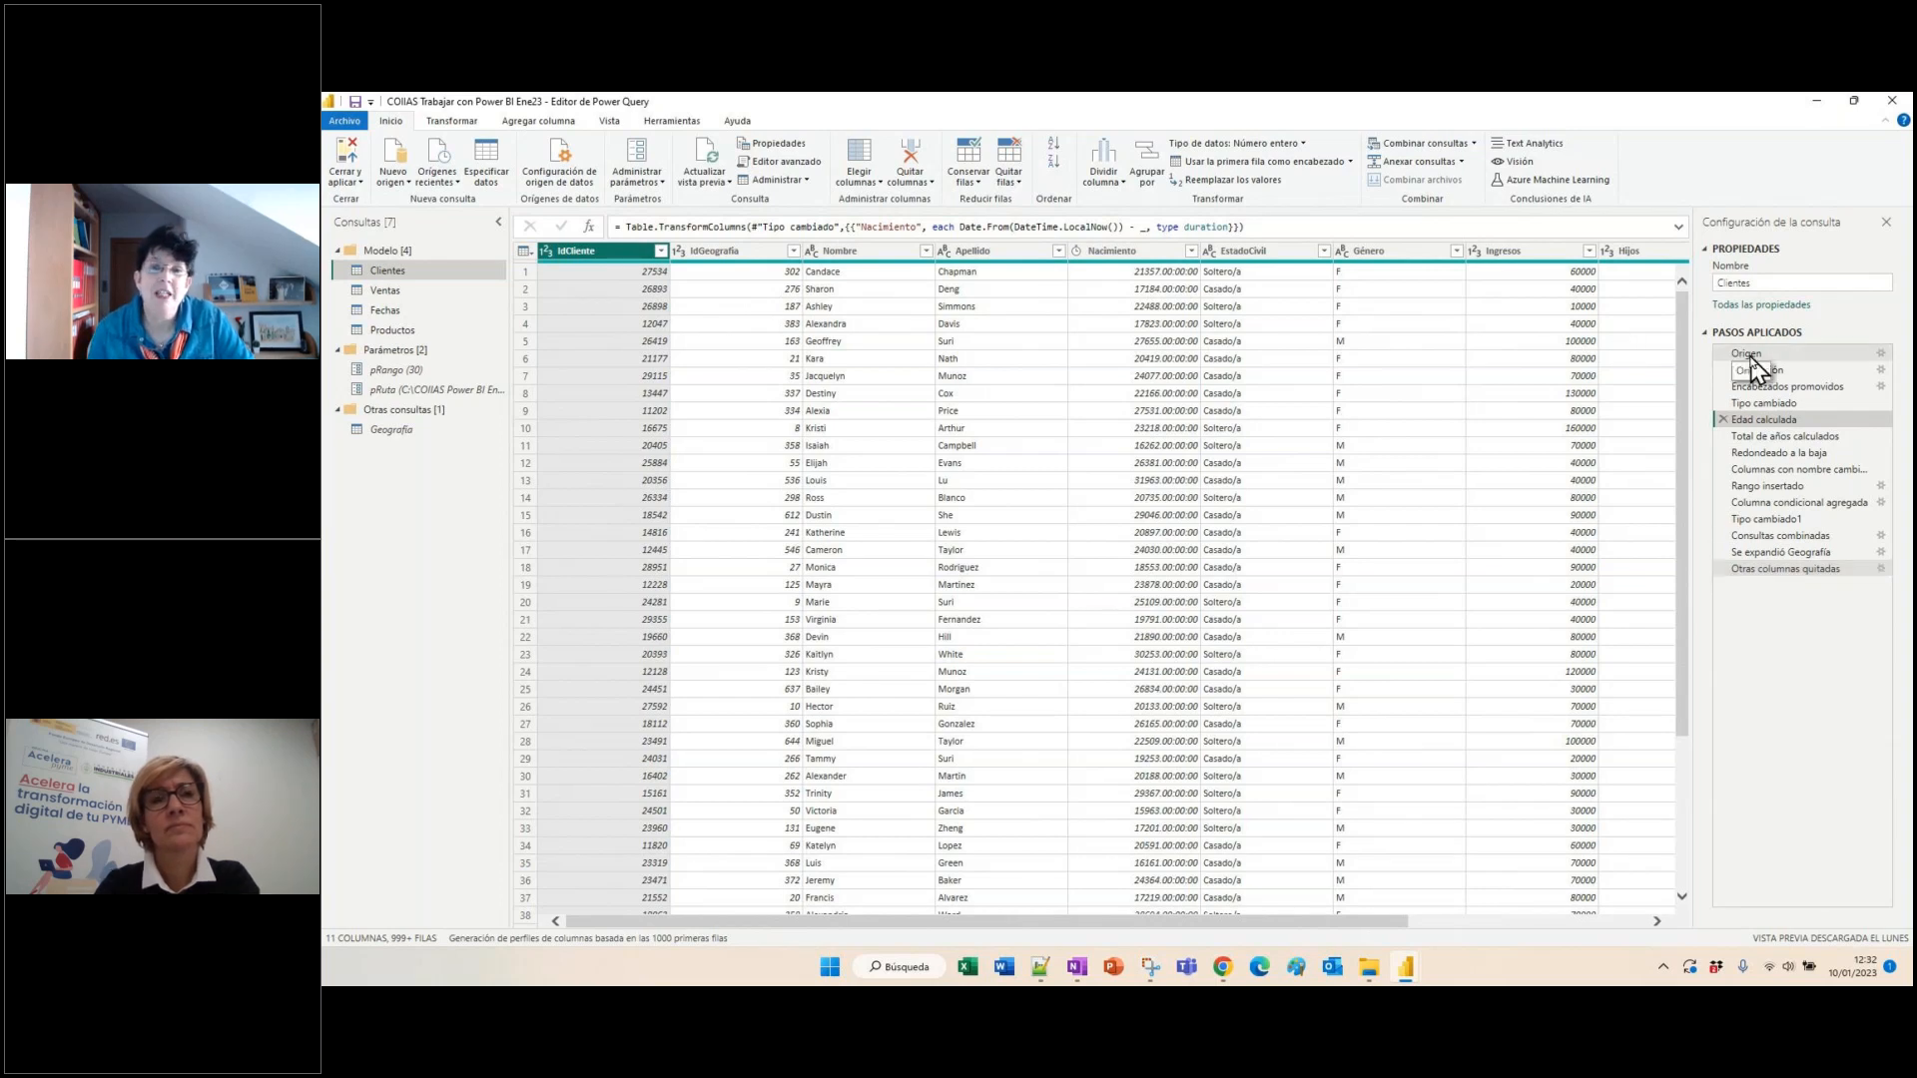
pyautogui.moveTo(841, 226); pyautogui.dragTo(983, 227)
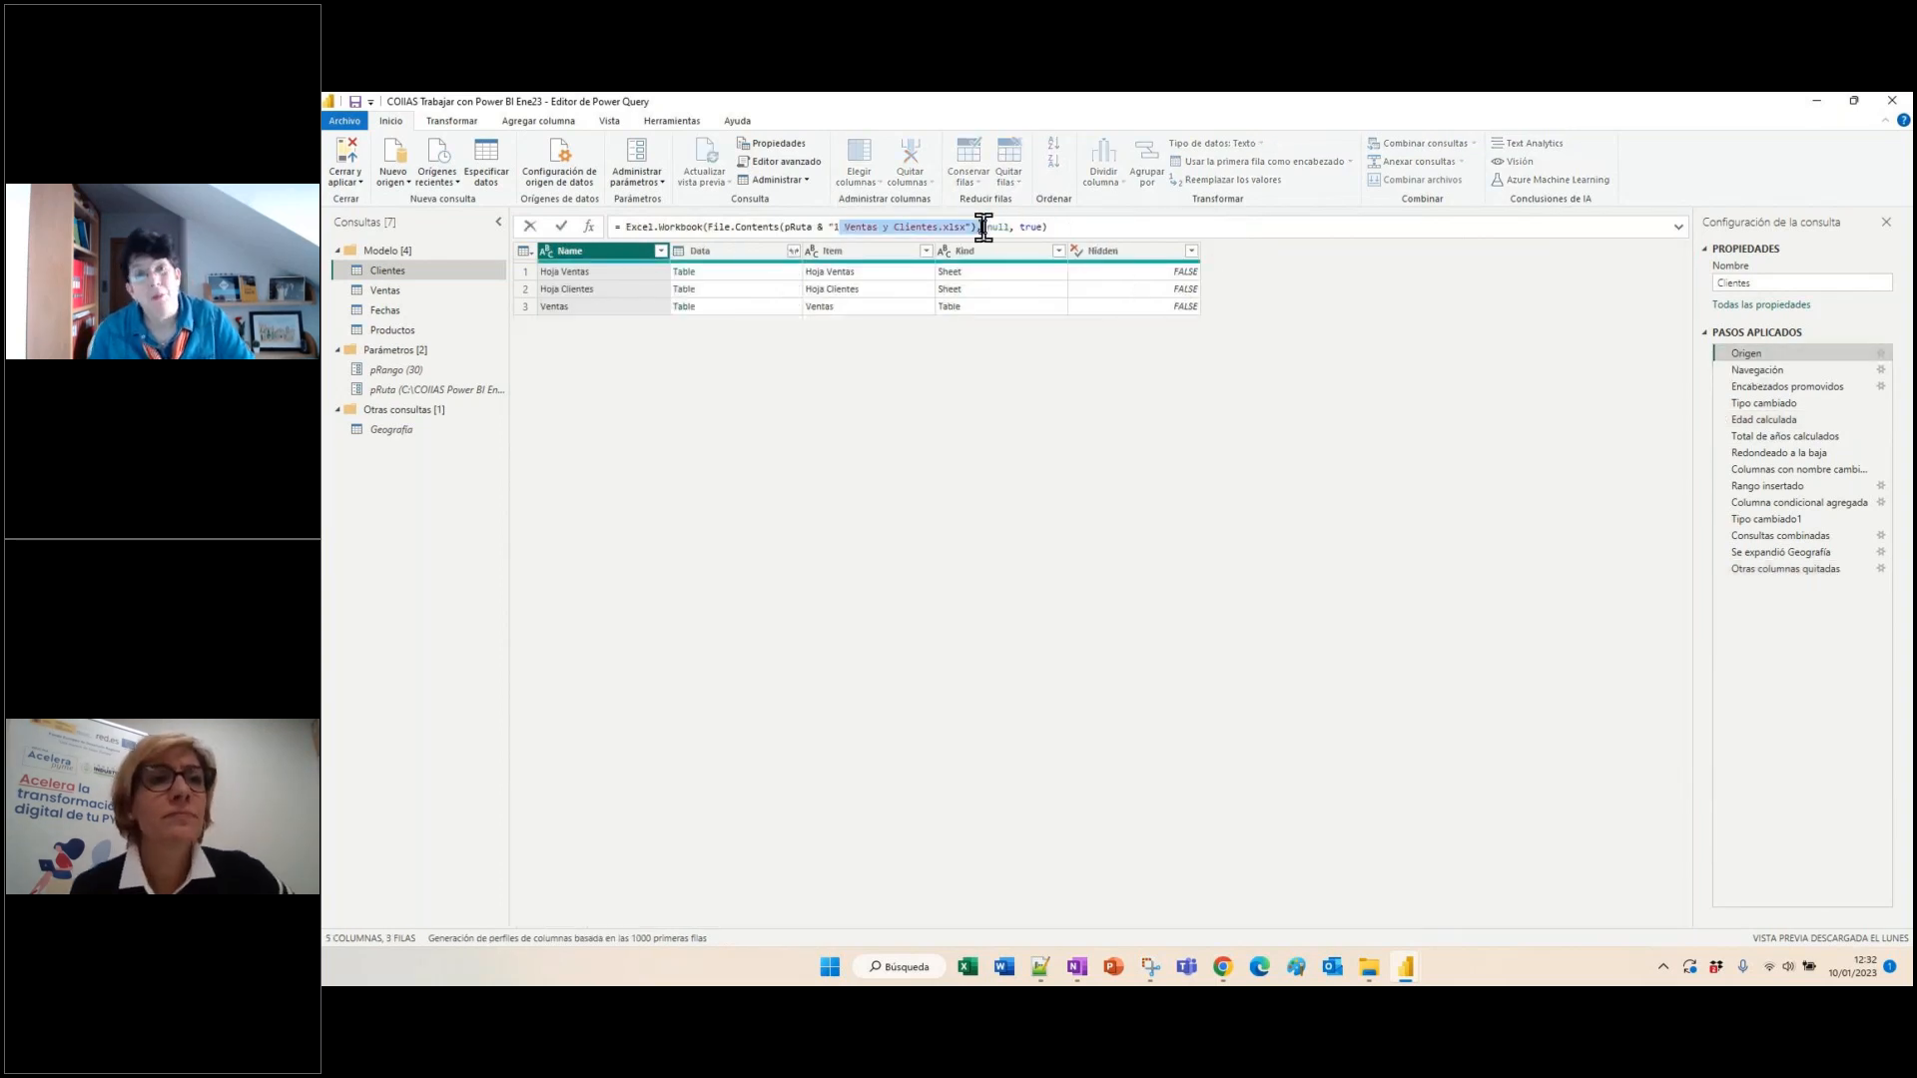
pyautogui.click(1097, 226)
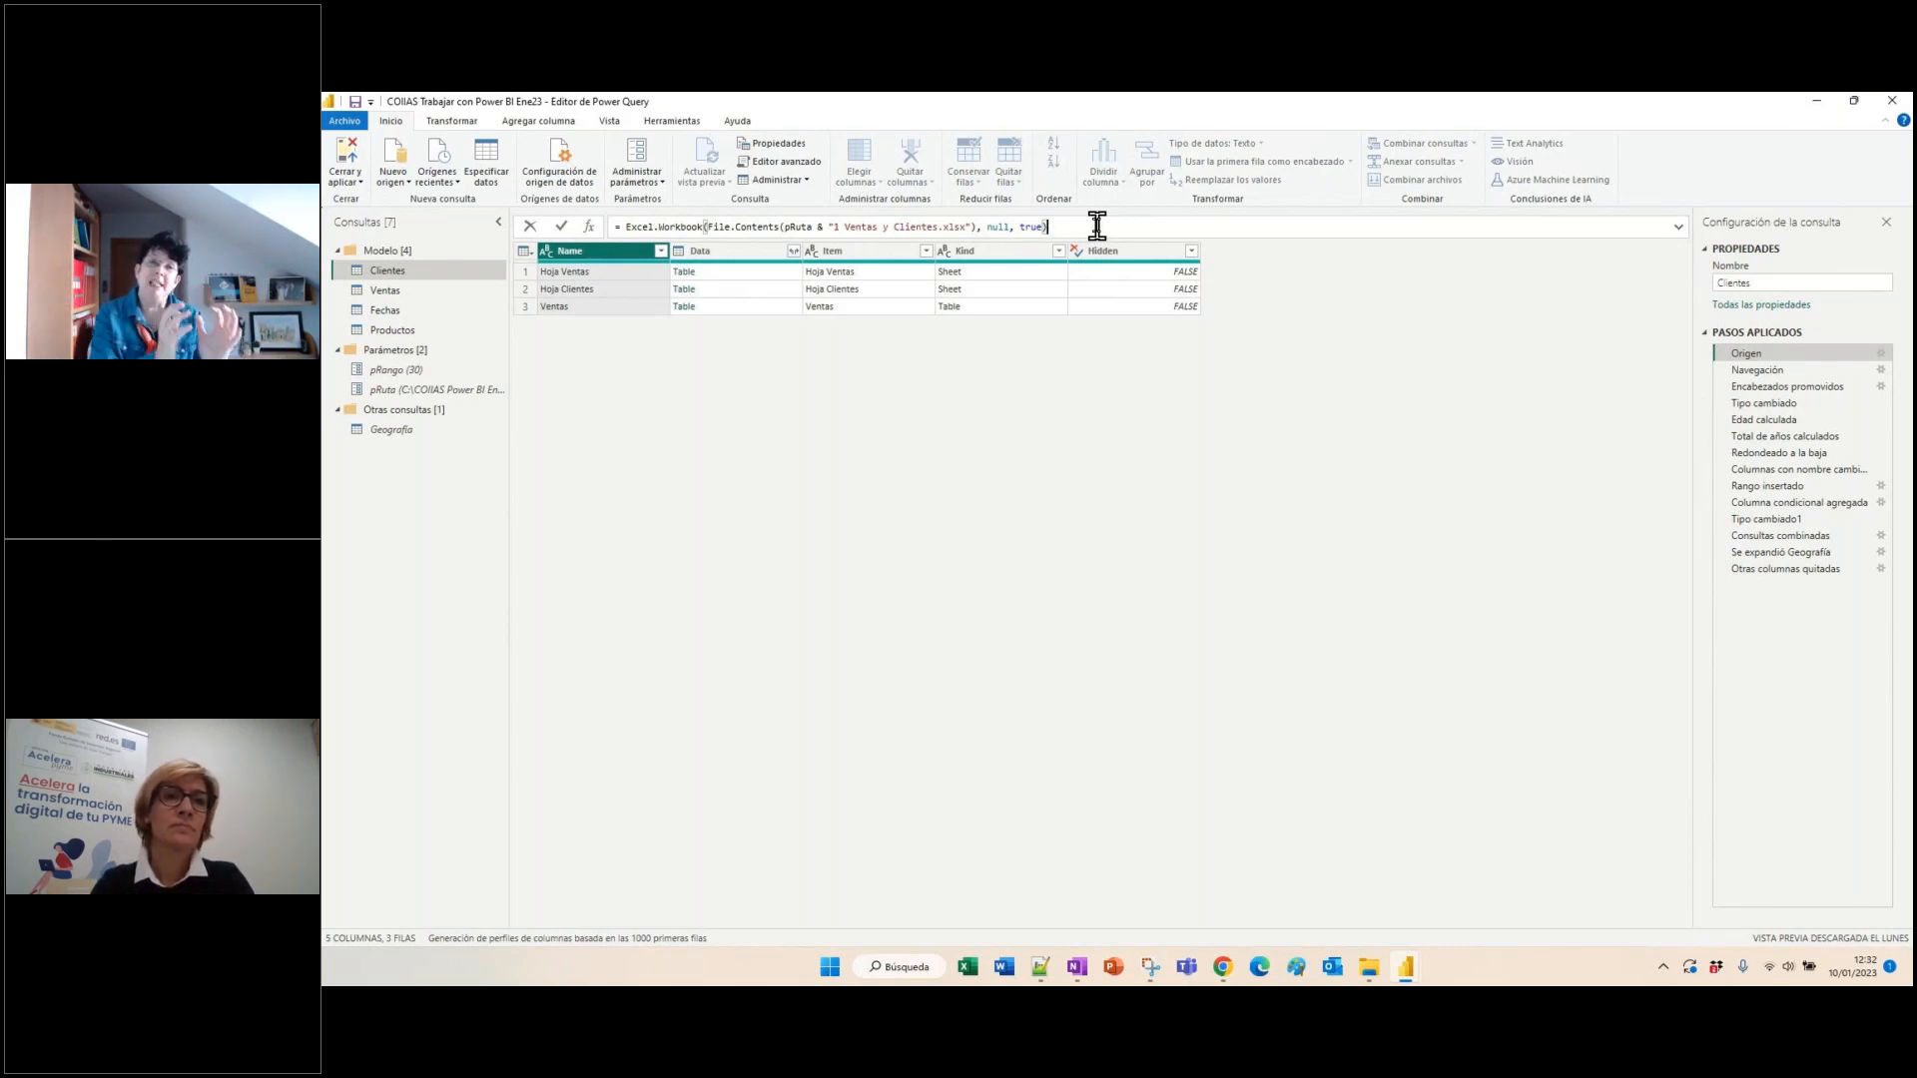
# - Examine the Encabezados promovidos and Tipo cambiado steps of Clientes, expanding the formula and highlighting the IdCliente type conversion
pyautogui.click(1754, 387)
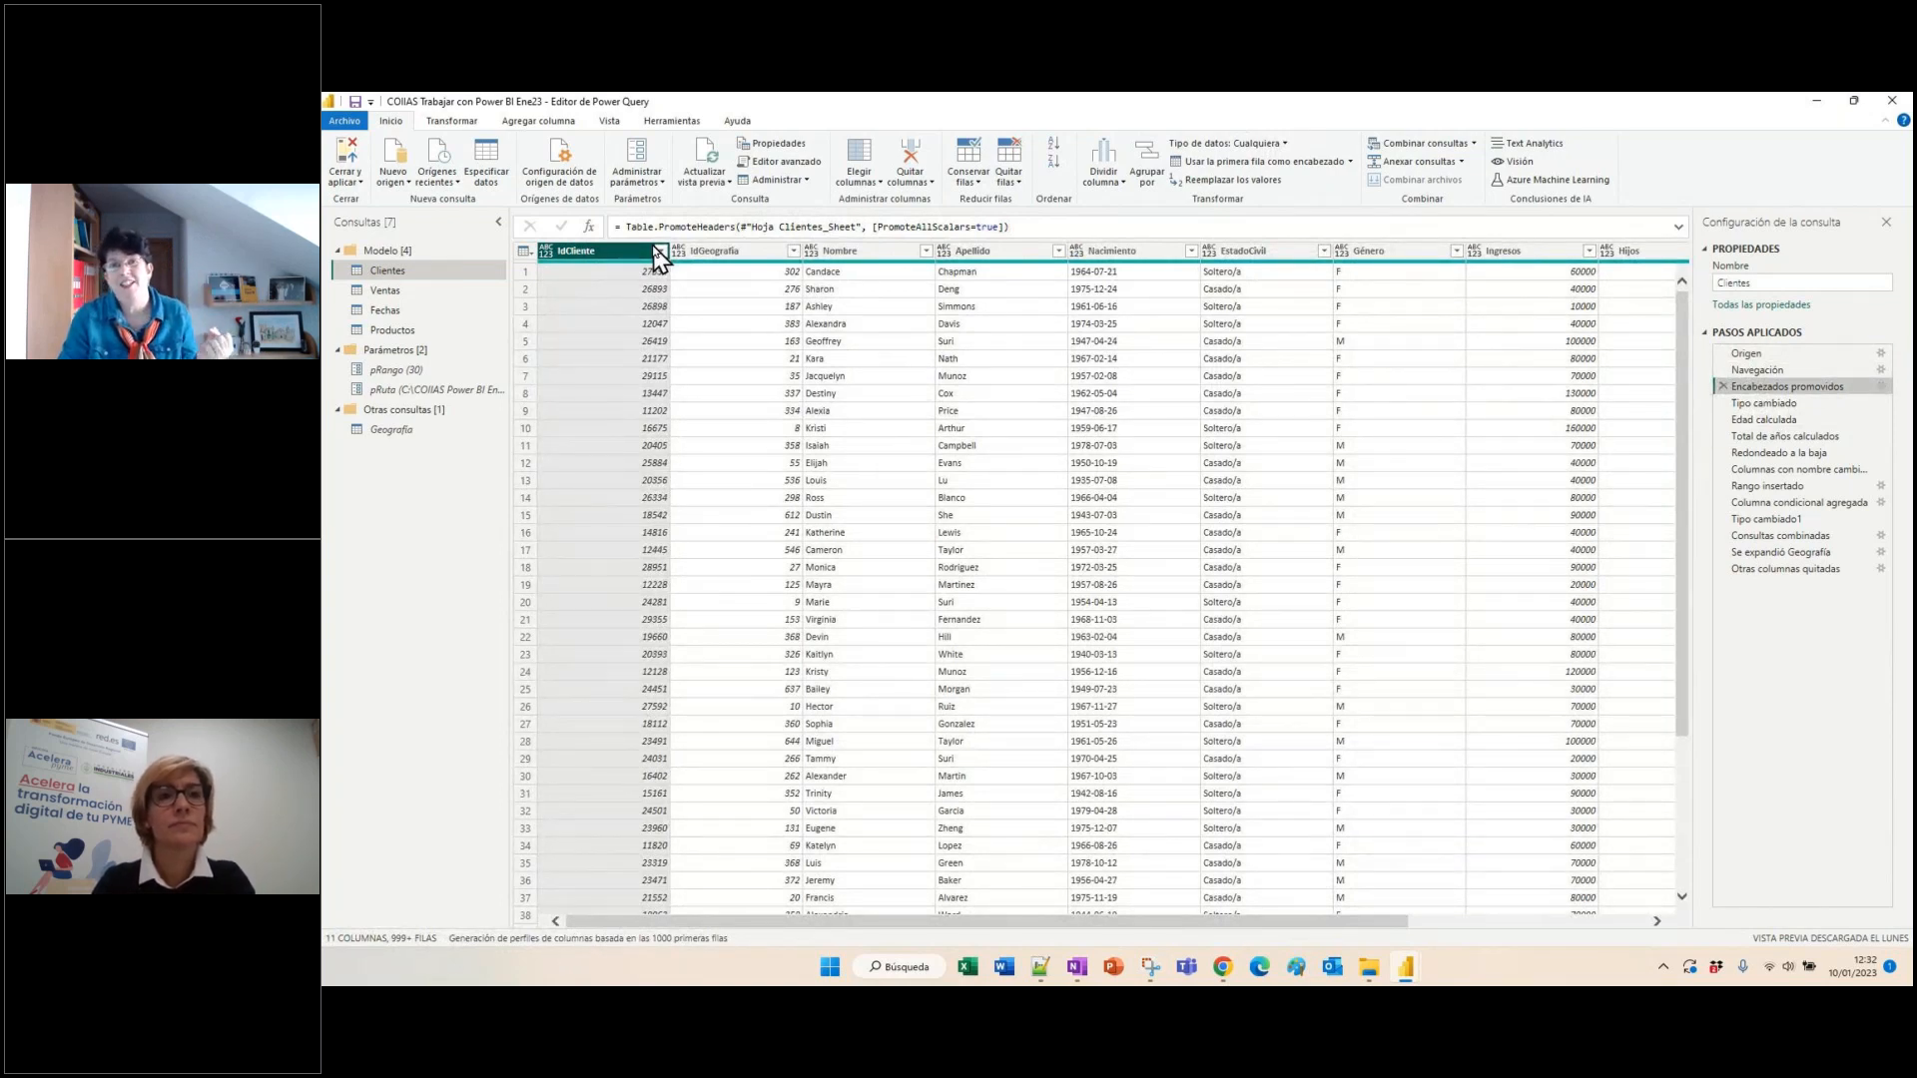
pyautogui.click(1763, 403)
pyautogui.click(1680, 229)
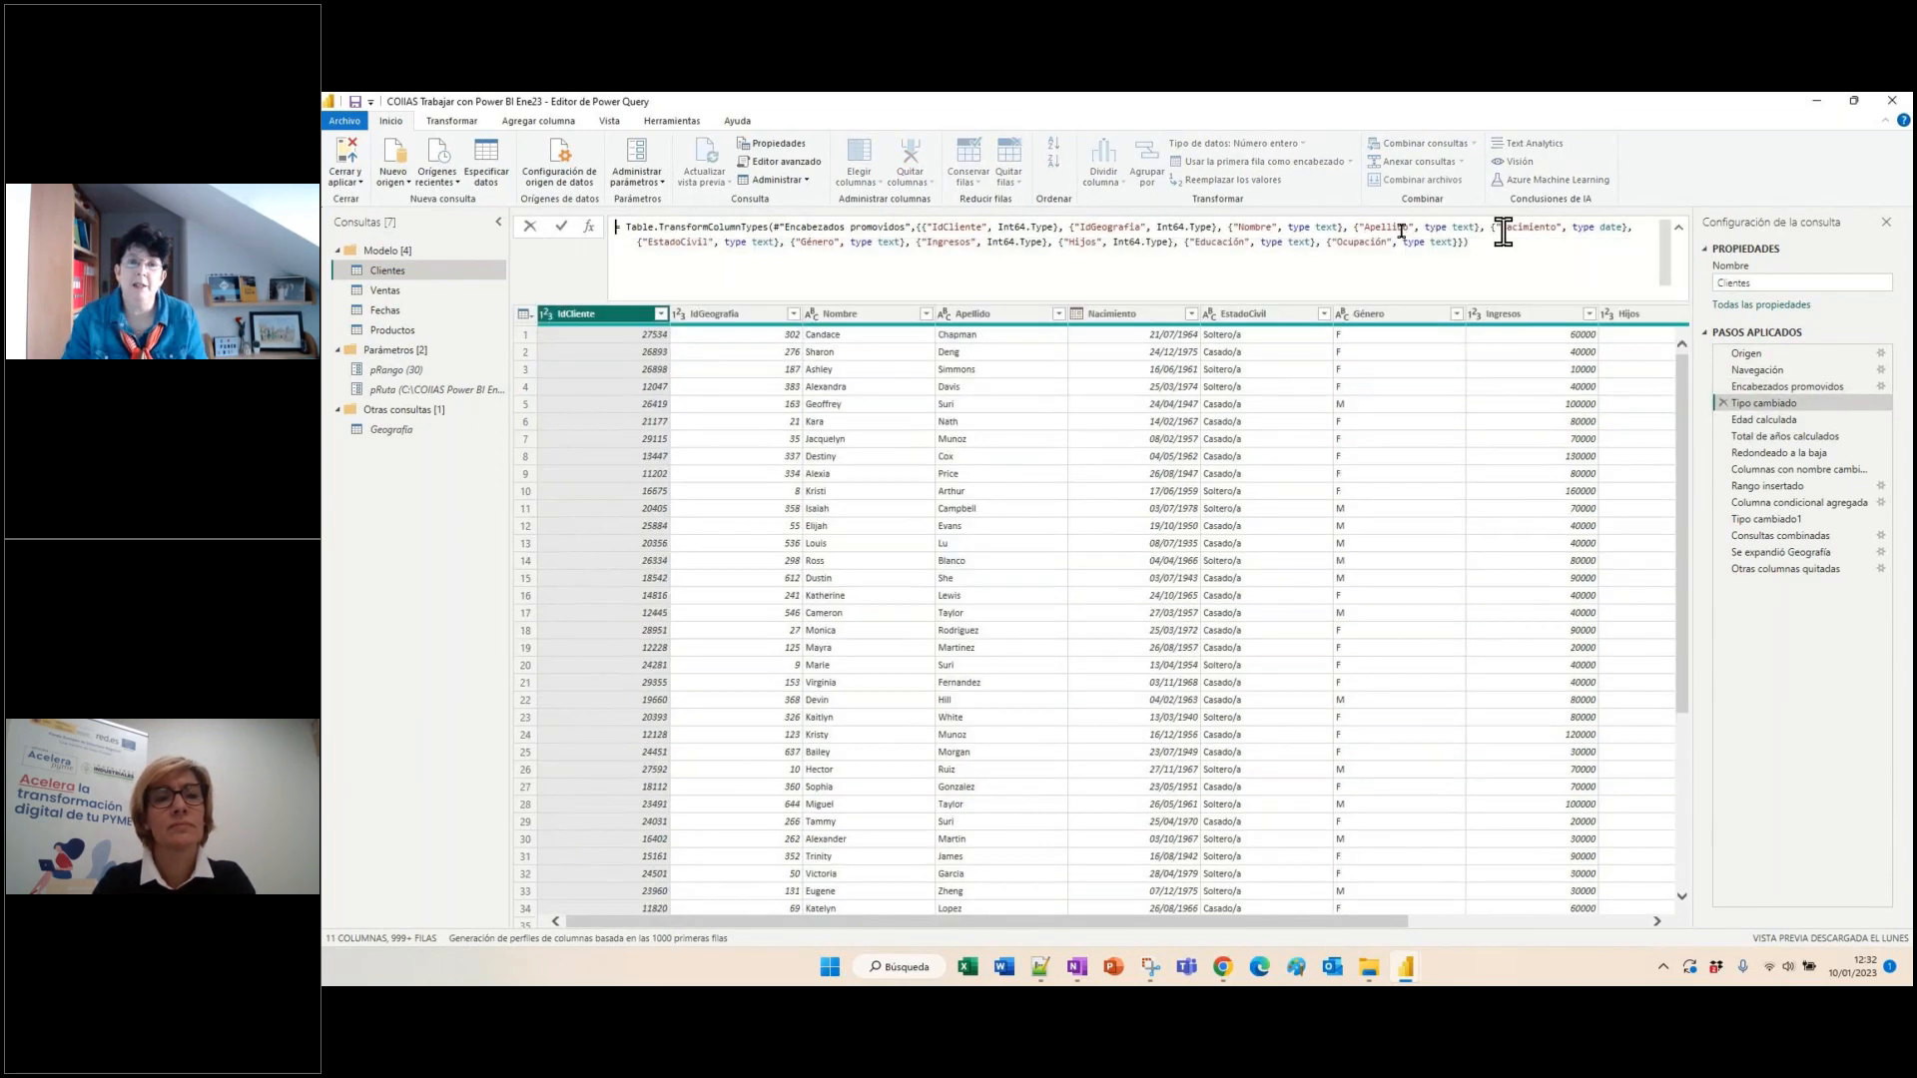
pyautogui.moveTo(931, 227); pyautogui.dragTo(1075, 227)
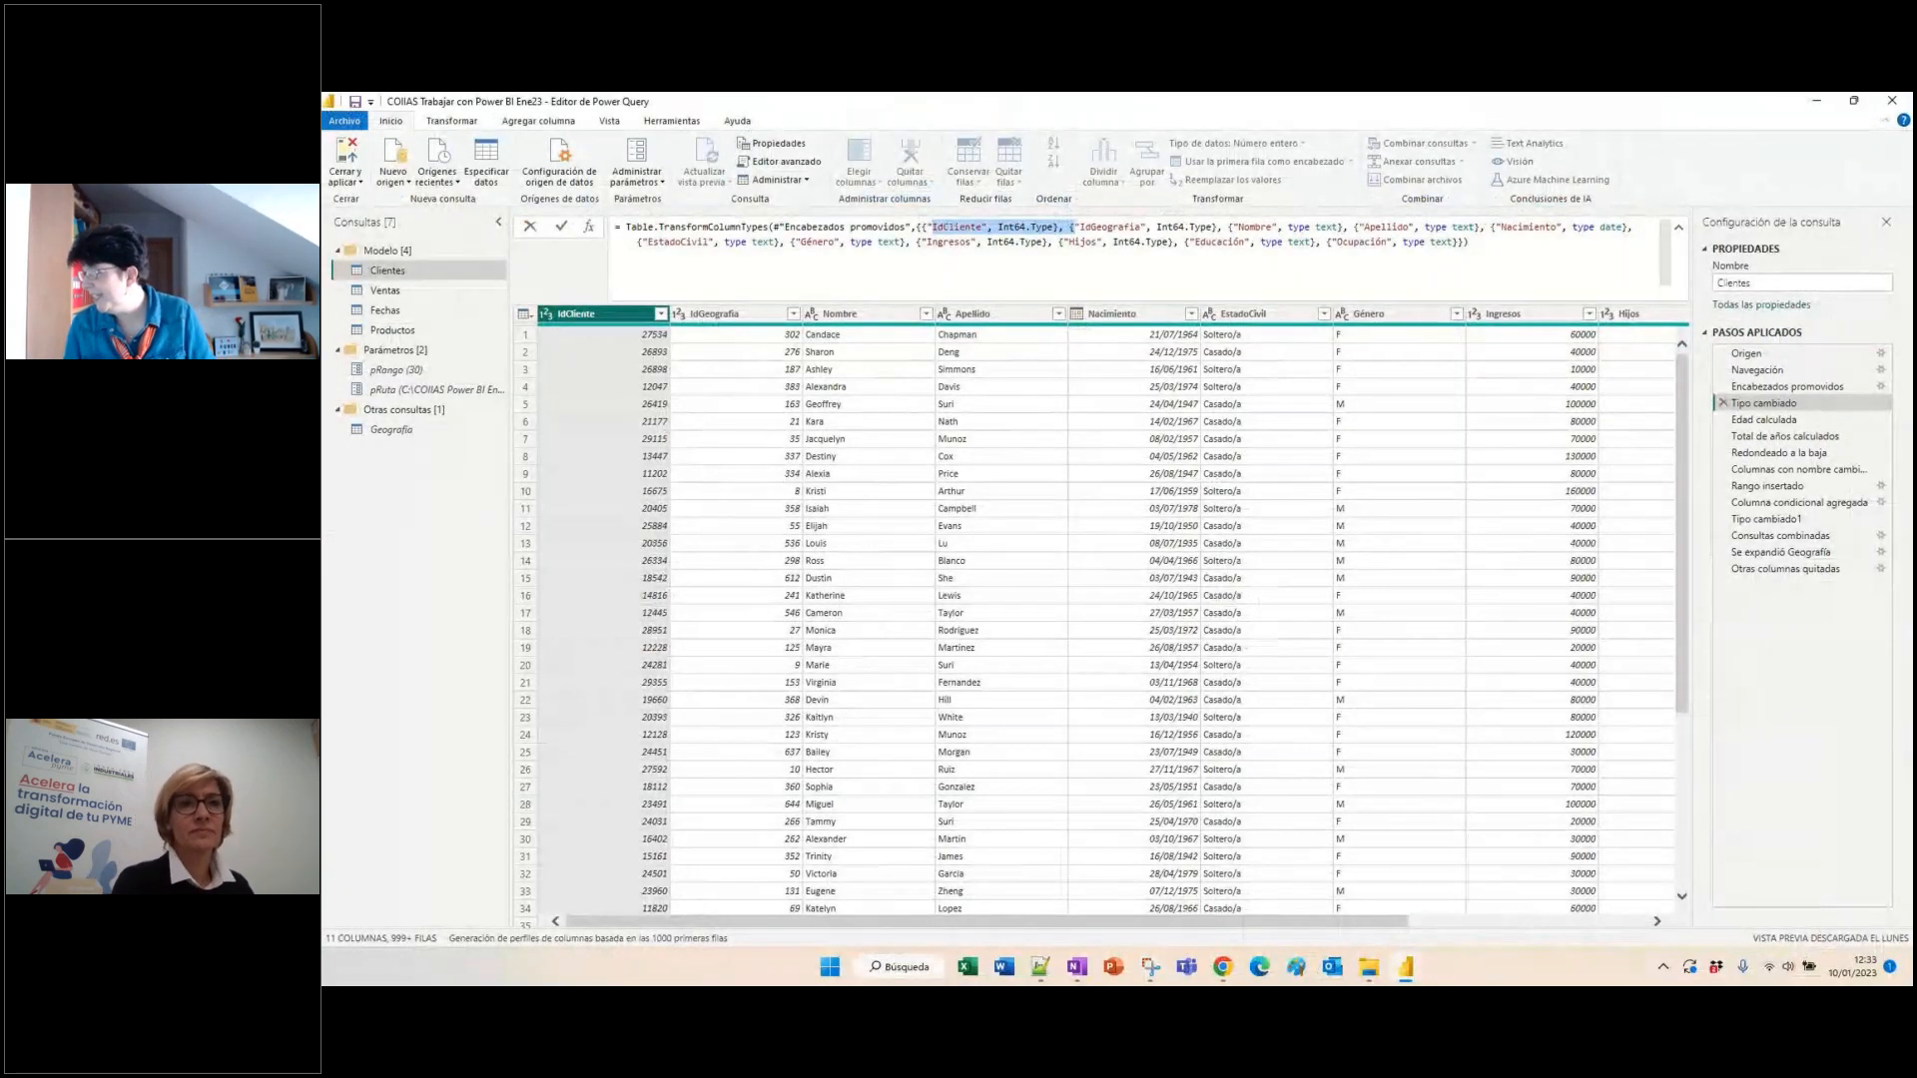
pyautogui.hotkey('alt', 'Tab')
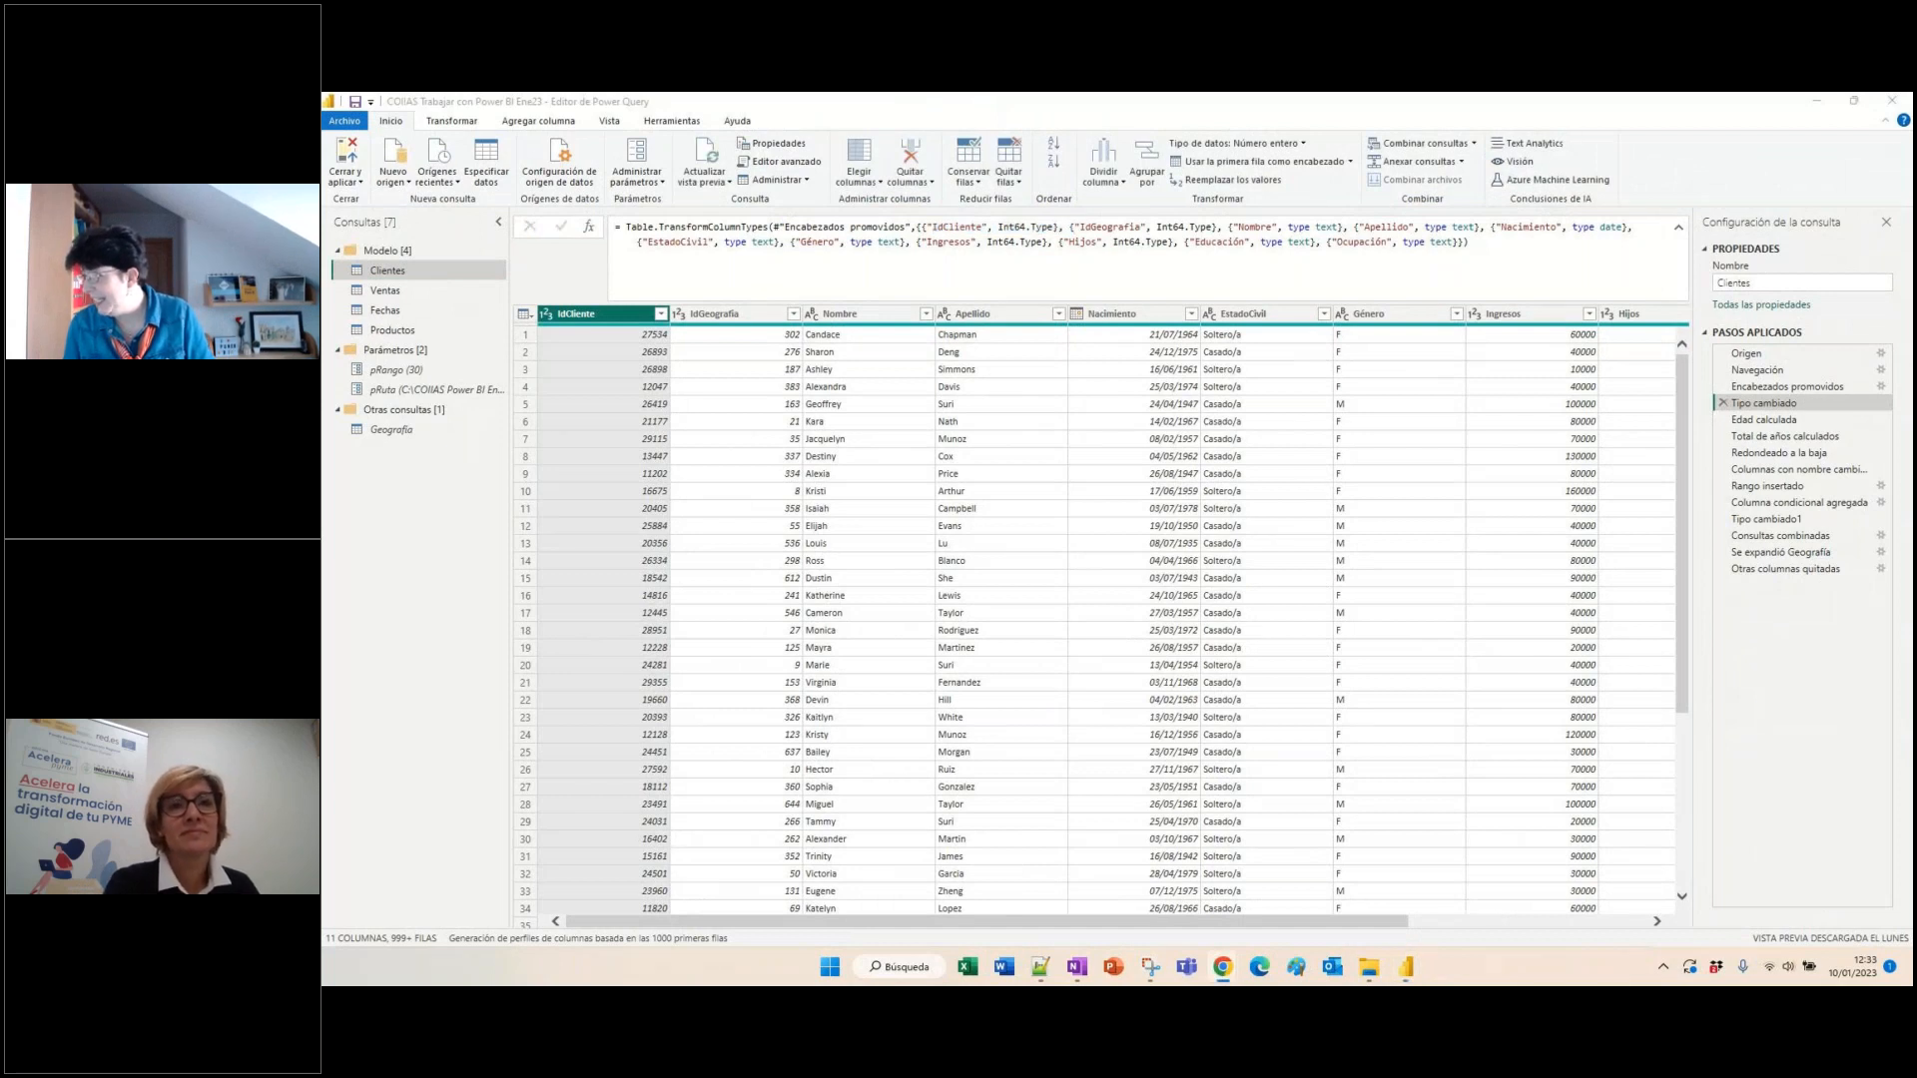